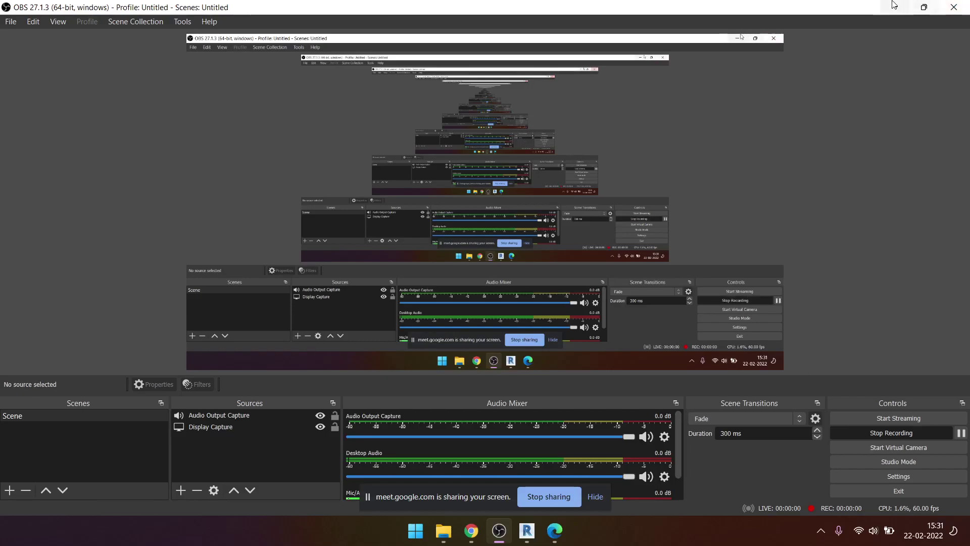
- Cancel the new project template dialog and open the recent house project at its 1.GF Propsed Structure plan
key("alt+Tab")
left_click(595, 498)
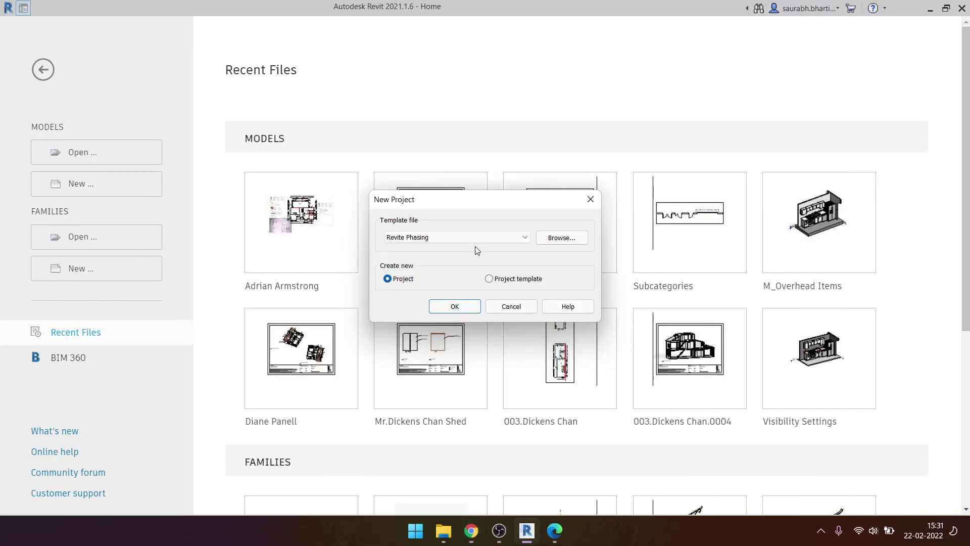
left_click(478, 236)
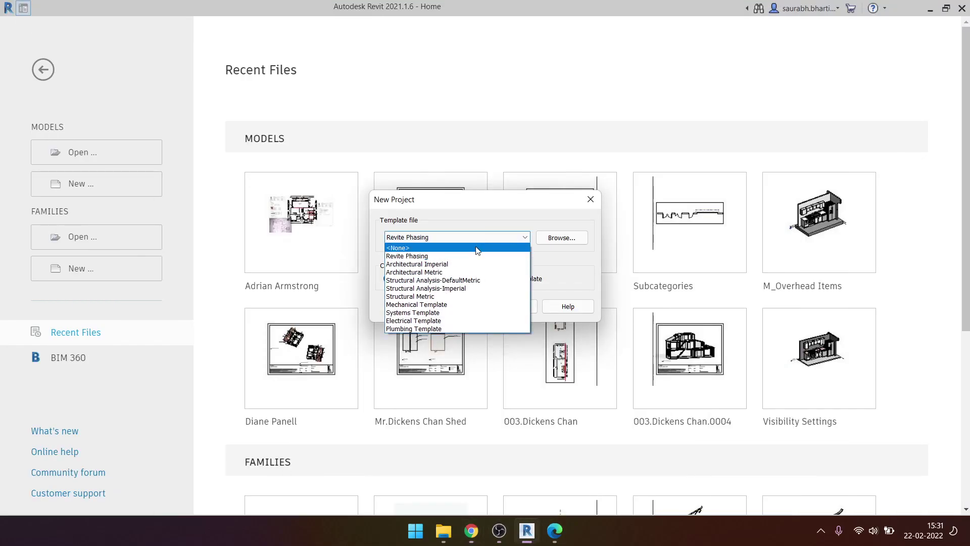
key("Escape")
key("Escape")
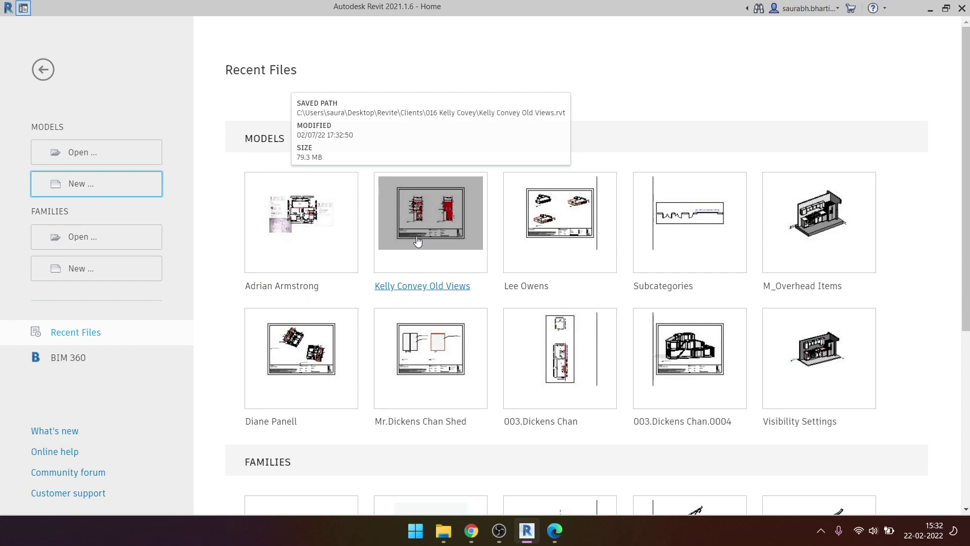
left_click(313, 232)
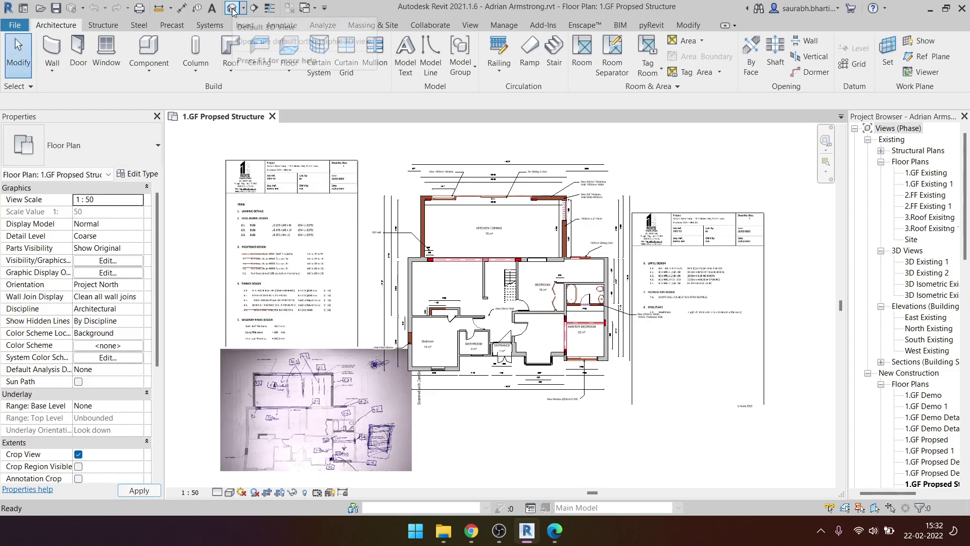
- Open the default 3D view and select the left gable wall to check its properties
left_click(232, 9)
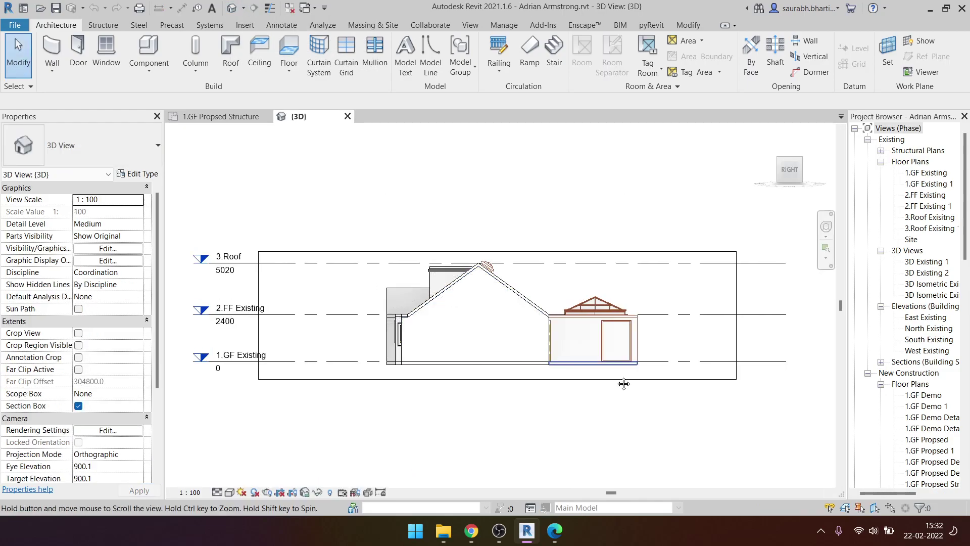
scroll(411, 399, "up", 3)
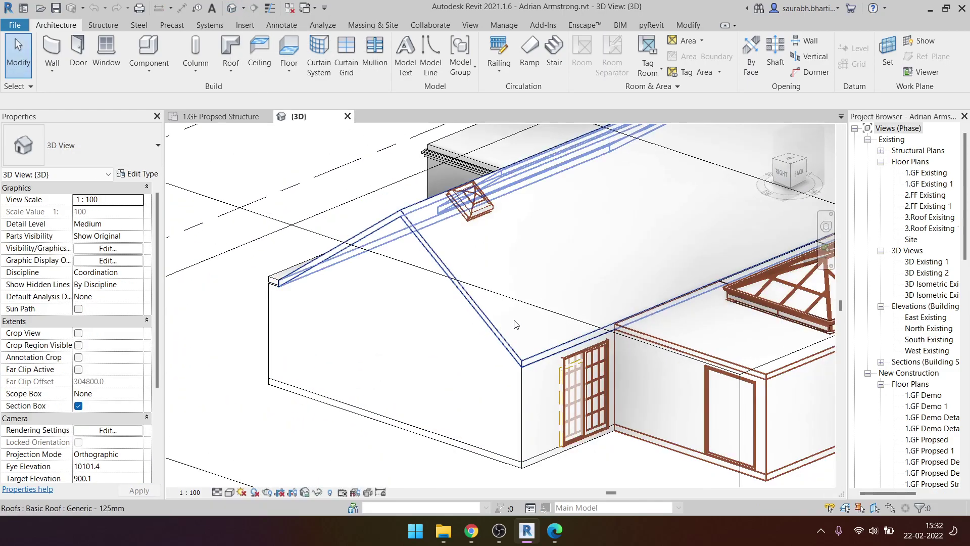
middle_click_drag(411, 399, 463, 260, "shift")
scroll(463, 260, "down", 3)
scroll(354, 382, "up", 2)
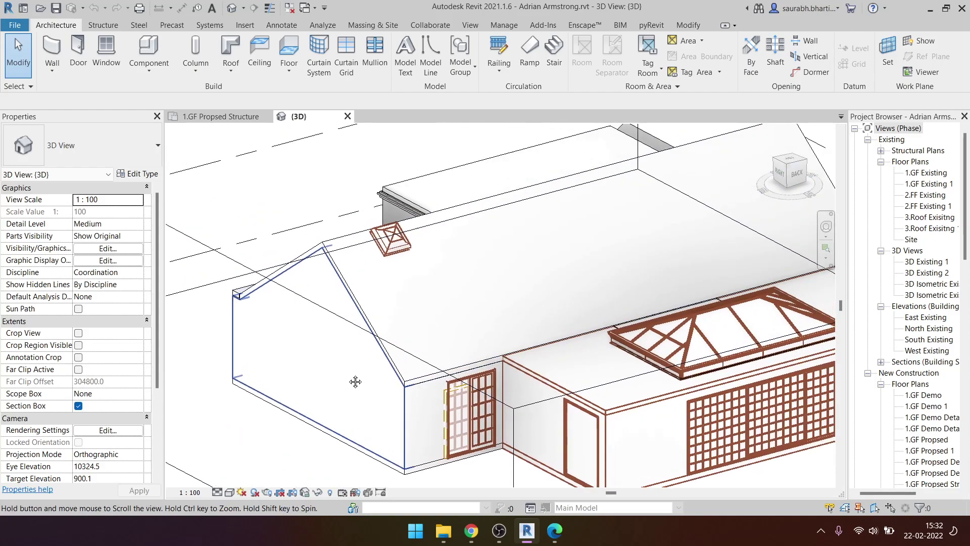
scroll(336, 343, "up", 1)
left_click(366, 335)
scroll(366, 335, "down", 2)
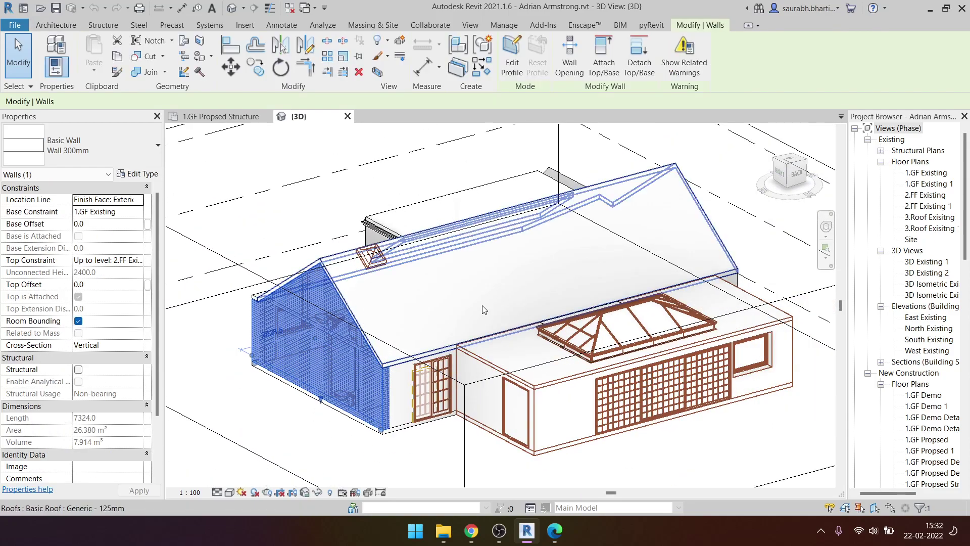
- Inspect the right gable, the extension's end wall and the front window wall, then orbit to an angled front view
mouse_move(366, 336)
middle_mouse_down("shift")
mouse_move(523, 306)
mouse_move(672, 328)
middle_mouse_up("shift")
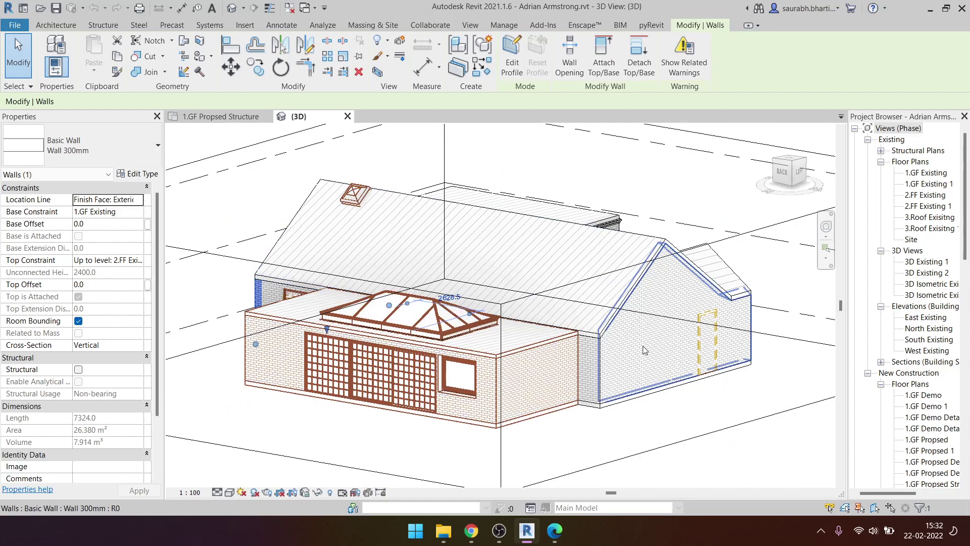
left_click(673, 328)
mouse_move(529, 318)
middle_mouse_down("shift")
mouse_move(545, 407)
mouse_move(551, 372)
mouse_move(598, 334)
middle_mouse_up("shift")
left_click(545, 407)
scroll(545, 407, "up", 3)
left_click(551, 372)
scroll(551, 371, "down", 3)
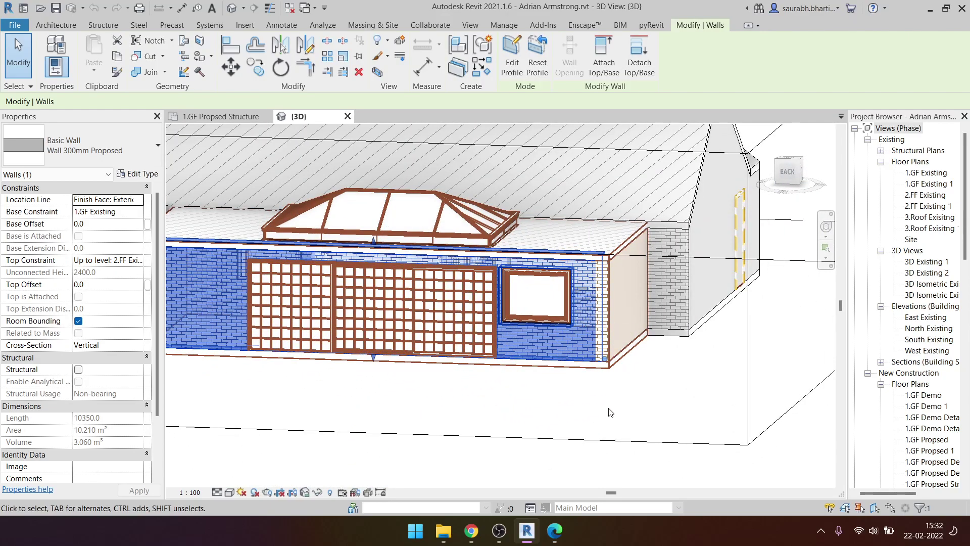
left_click(576, 395)
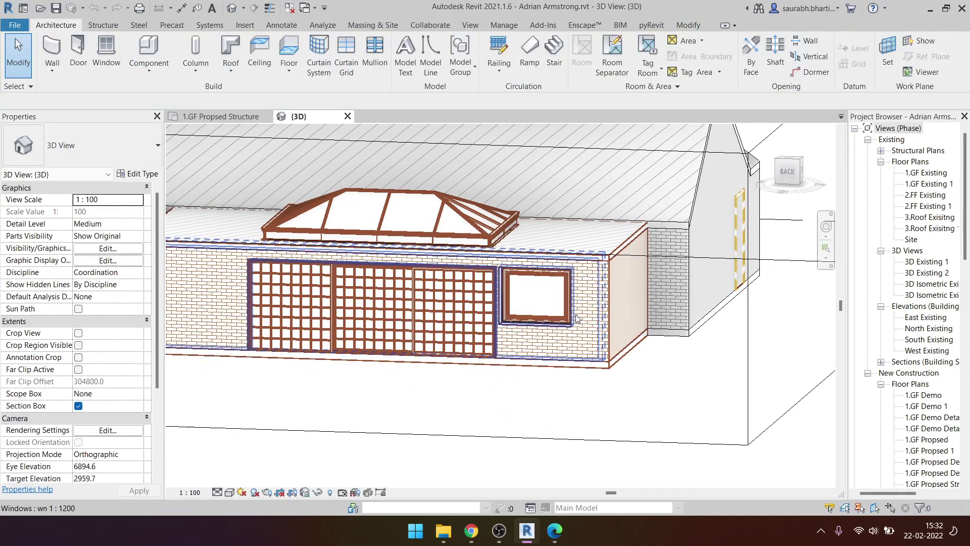
middle_click_drag(575, 396, 483, 384, "shift")
scroll(70, 426, "down", 4)
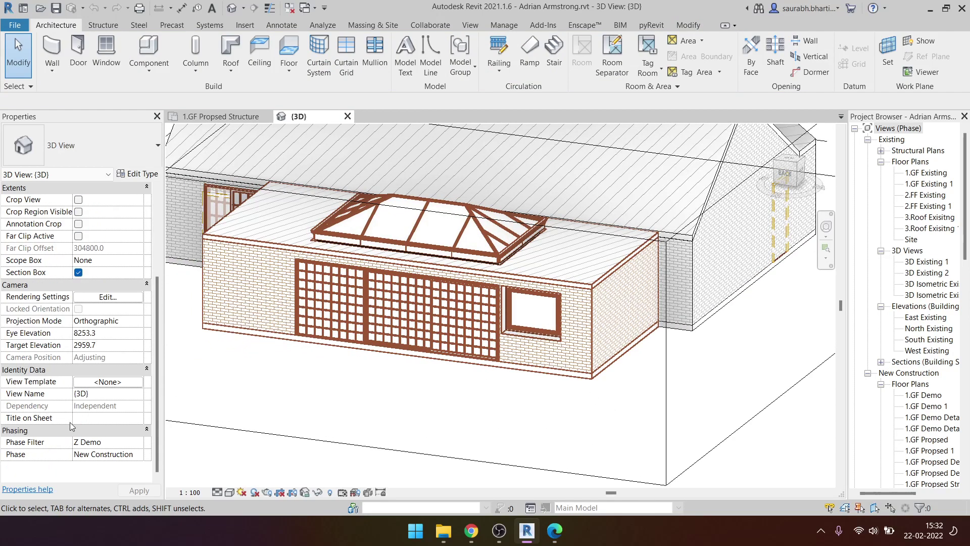
left_click(135, 442)
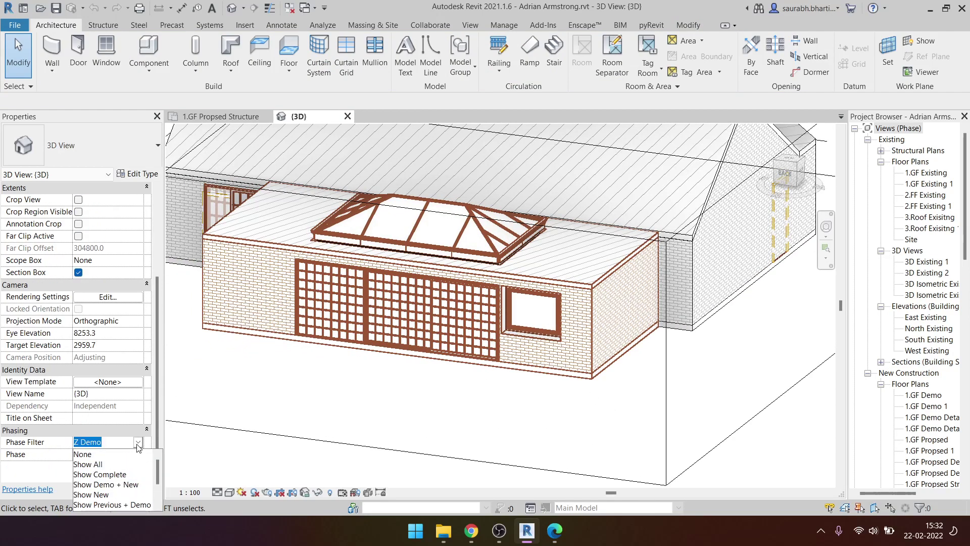
left_click(137, 443)
left_click(137, 454)
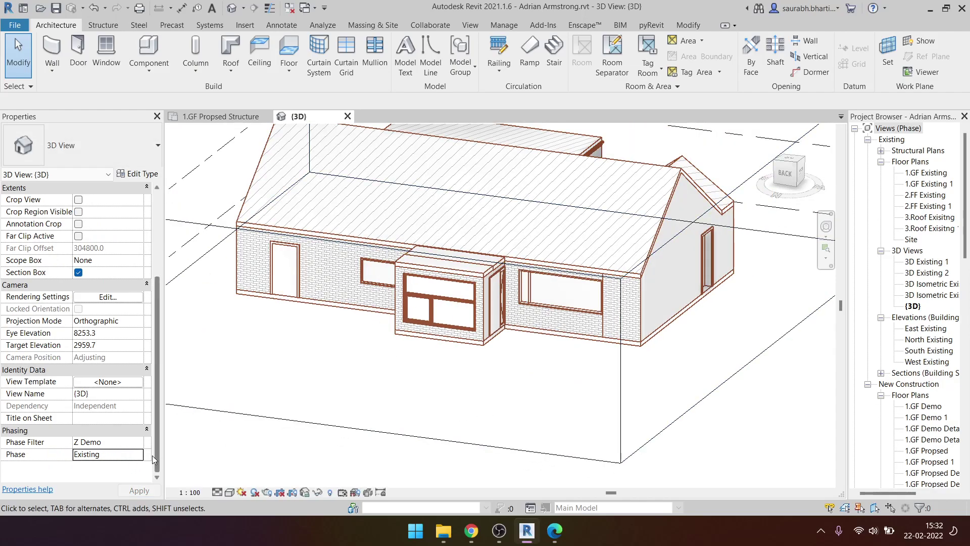
left_click(137, 454)
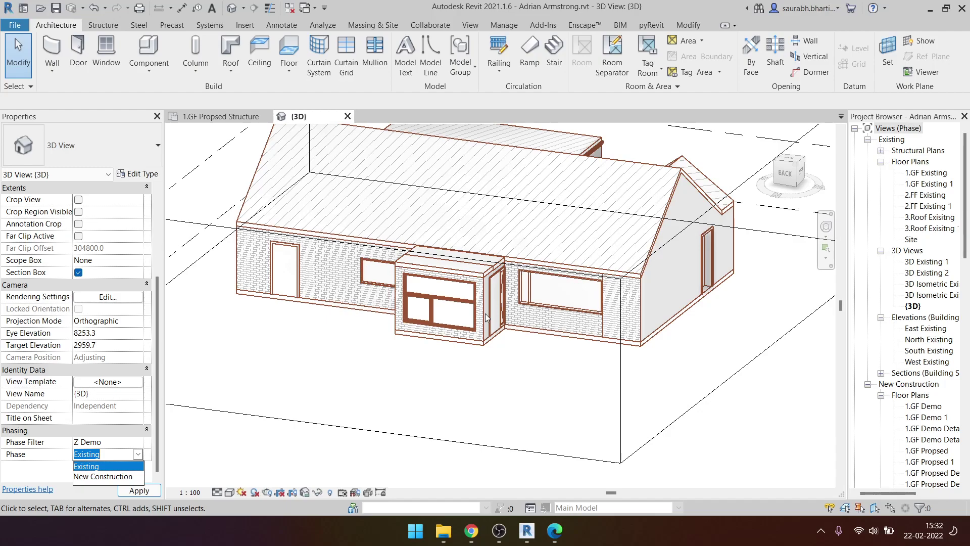
left_click(106, 477)
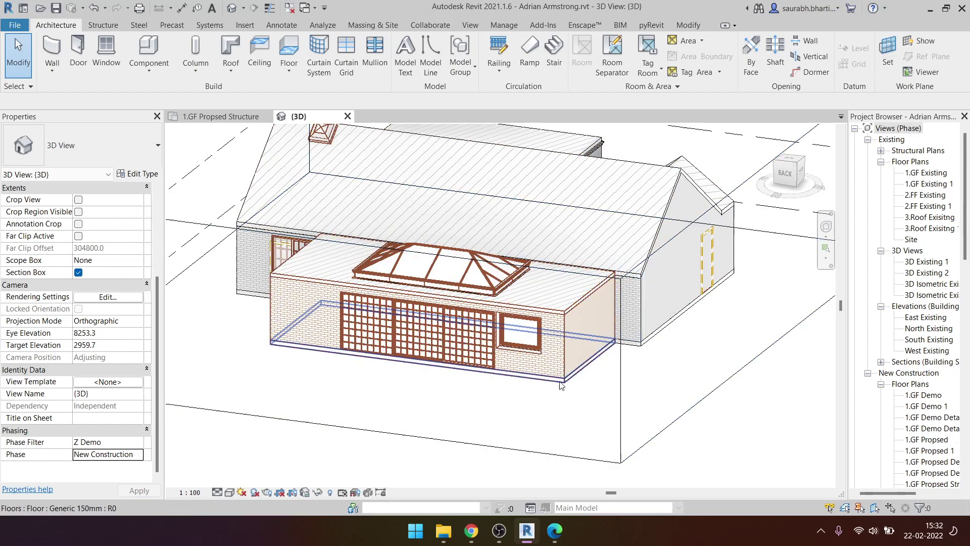
- Orbit to the left gable and select the wall infilling the old doorway
middle_click_drag(562, 387, 565, 391, "shift")
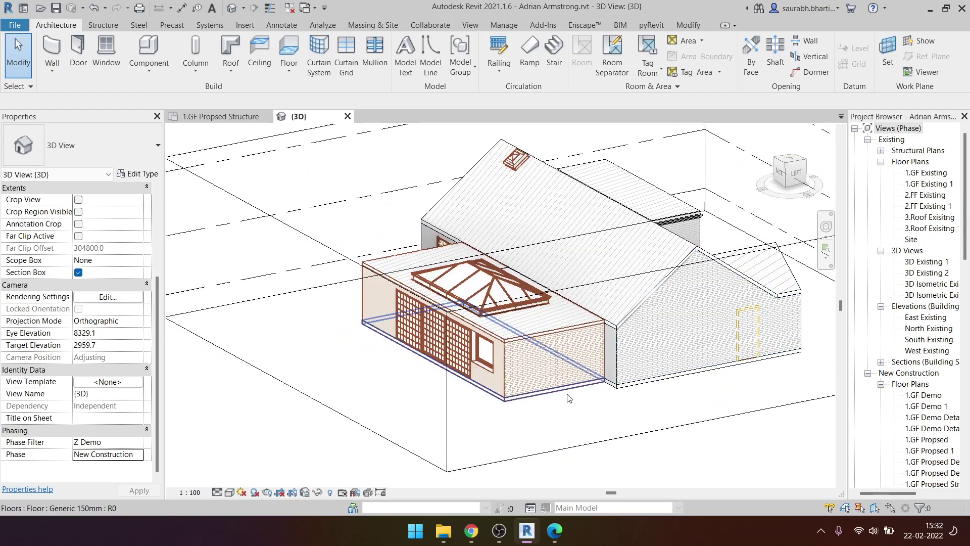
mouse_move(688, 371)
middle_mouse_down("shift")
mouse_move(593, 369)
mouse_move(675, 355)
middle_mouse_up("shift")
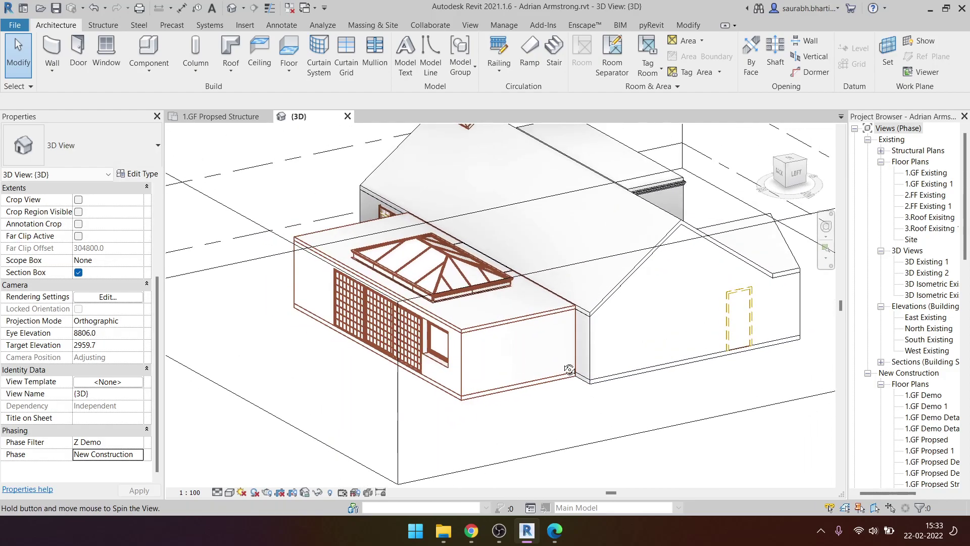
scroll(710, 348, "up", 2)
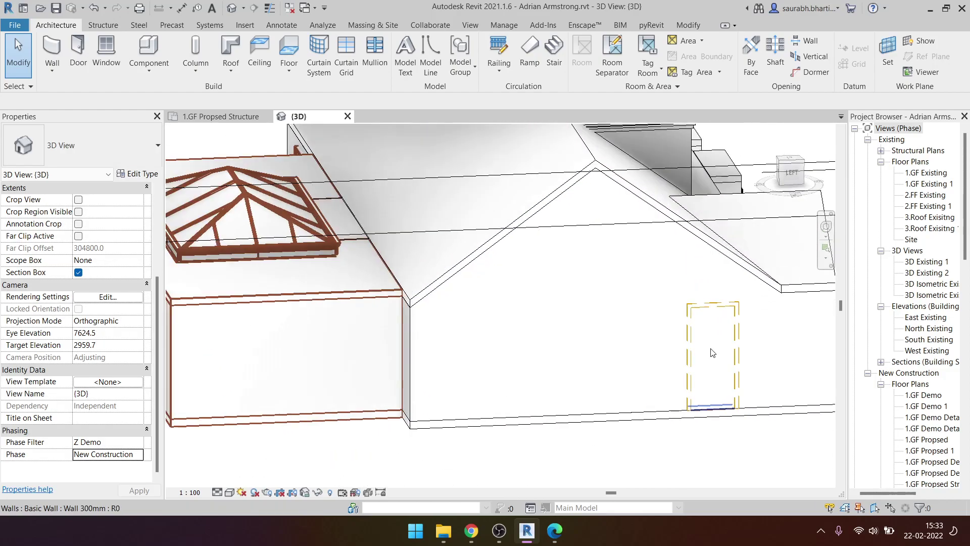
left_click(710, 348)
scroll(712, 341, "up", 2)
key("Escape")
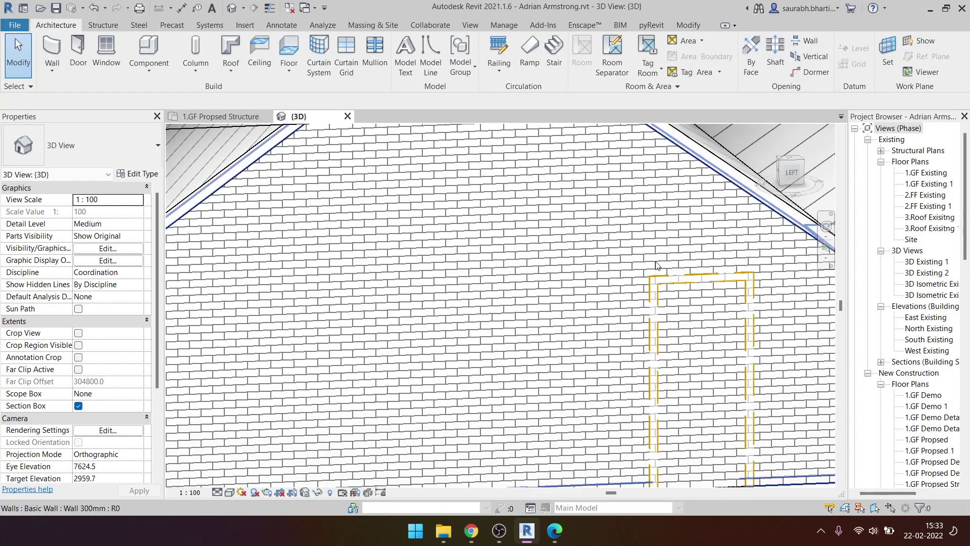
scroll(692, 344, "down", 1)
left_click(681, 317)
mouse_move(471, 531)
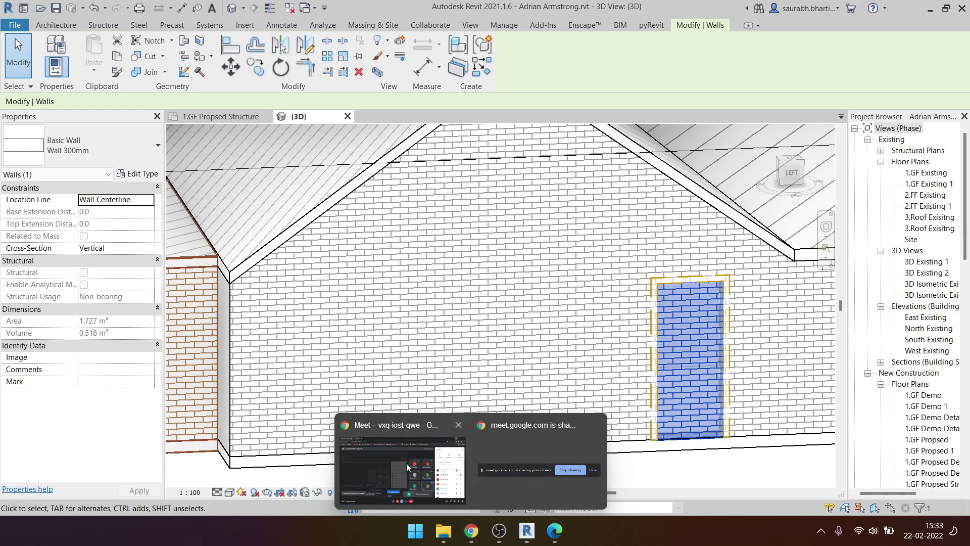
- Admit a waiting participant in the video meeting, then return to Revit
left_click(406, 463)
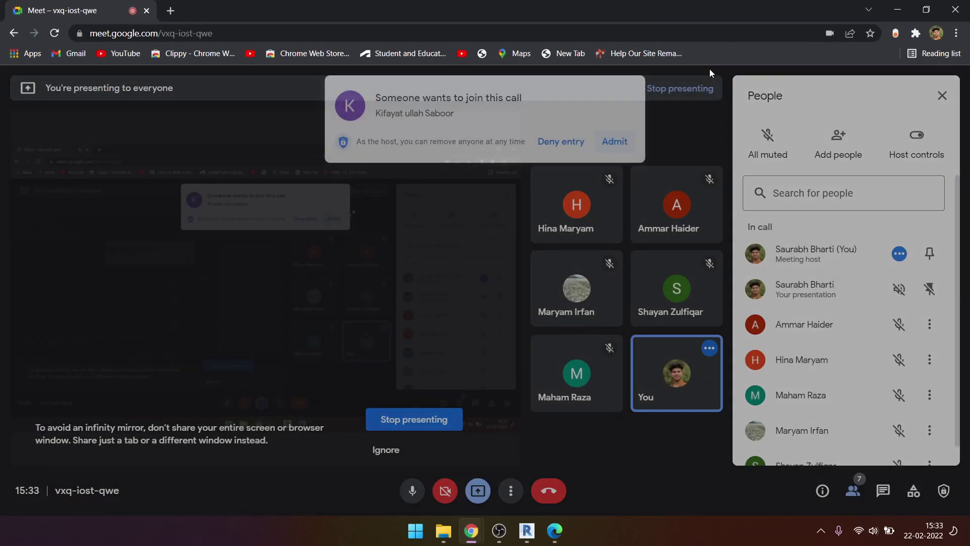
left_click(615, 141)
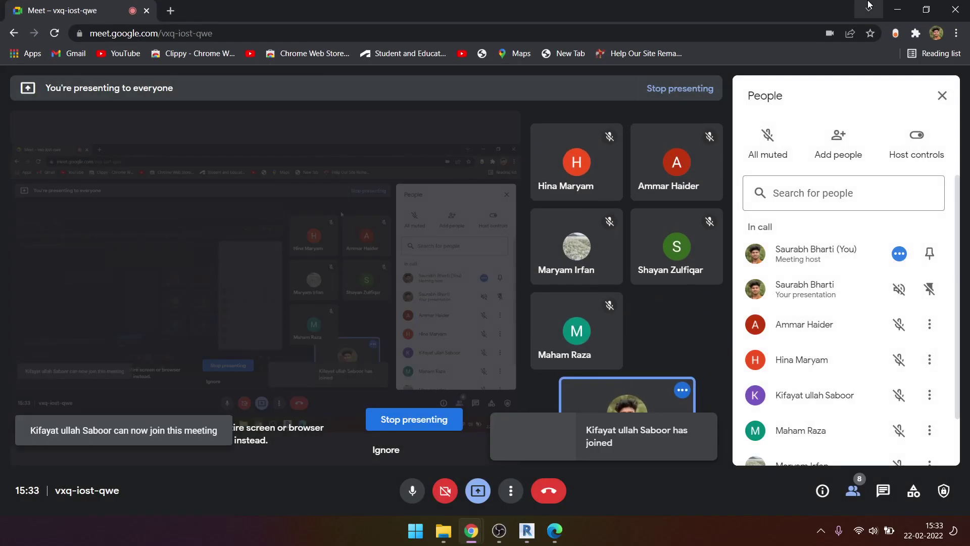
key("alt+Tab")
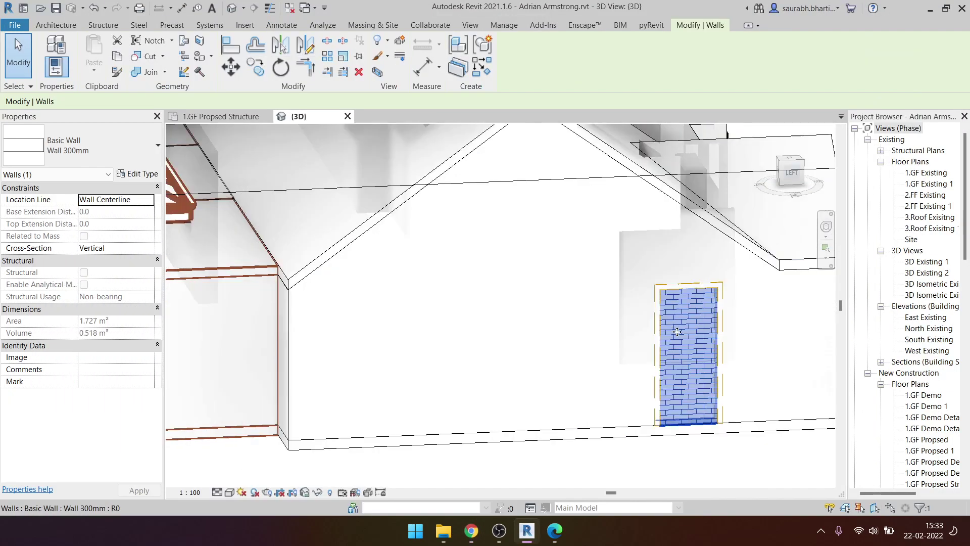
- Reselect the doorway infill wall from a new angle and open the 1.GF Existing floor plan
mouse_move(692, 348)
middle_mouse_down("shift")
mouse_move(698, 333)
mouse_move(427, 264)
middle_mouse_up("shift")
left_click(701, 326)
scroll(701, 326, "down", 3)
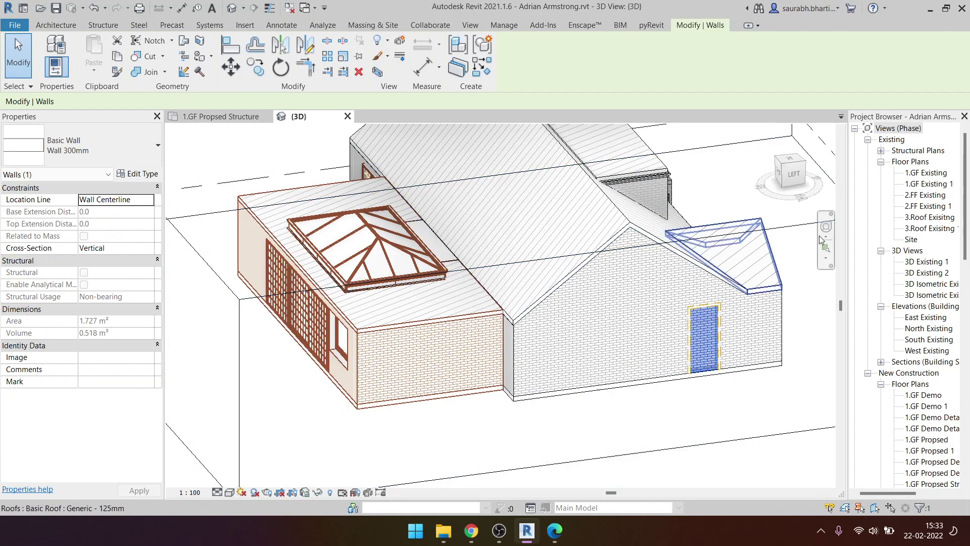
double_click(927, 173)
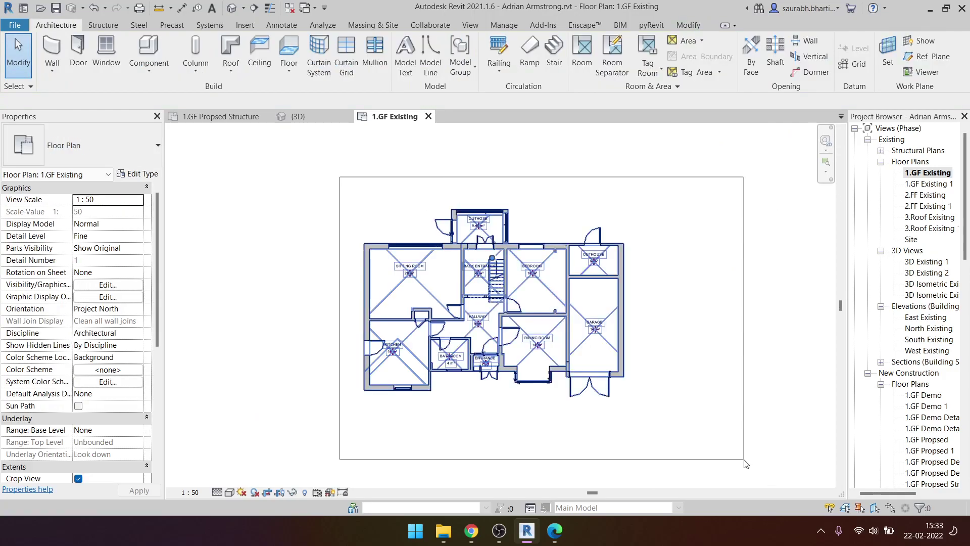
- Open the 1.GF Demo plan and select the walls and dimensions around the rear demolition area
scroll(929, 336, "down", 2)
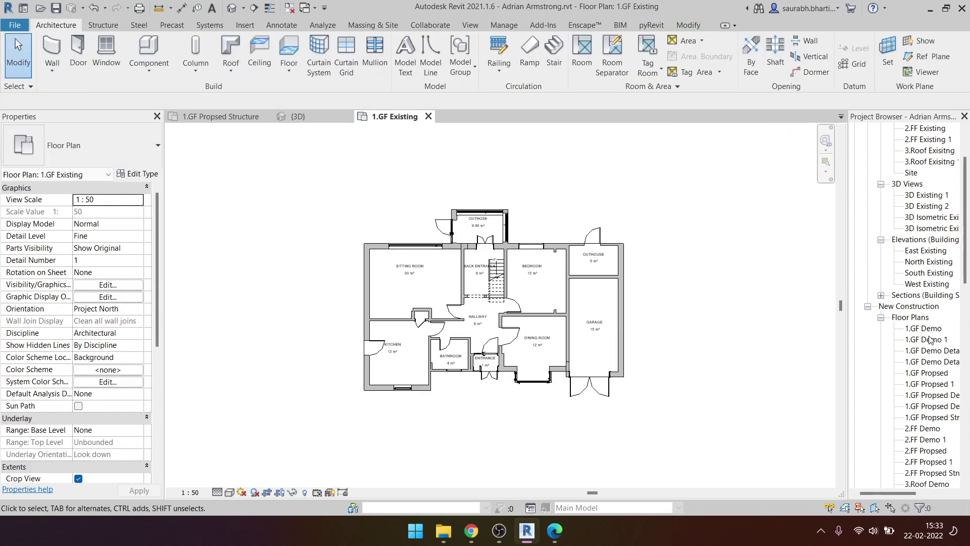
double_click(924, 329)
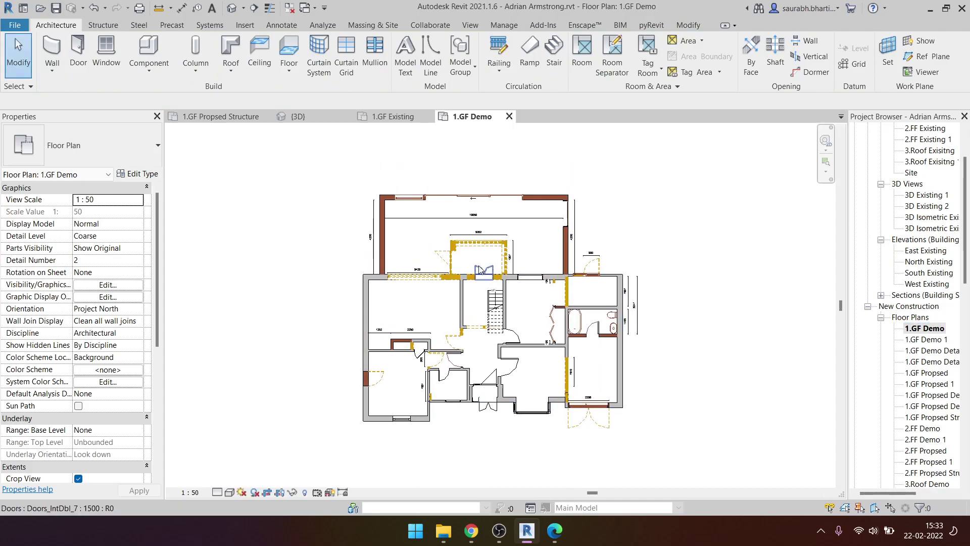
left_click_drag(357, 165, 561, 154)
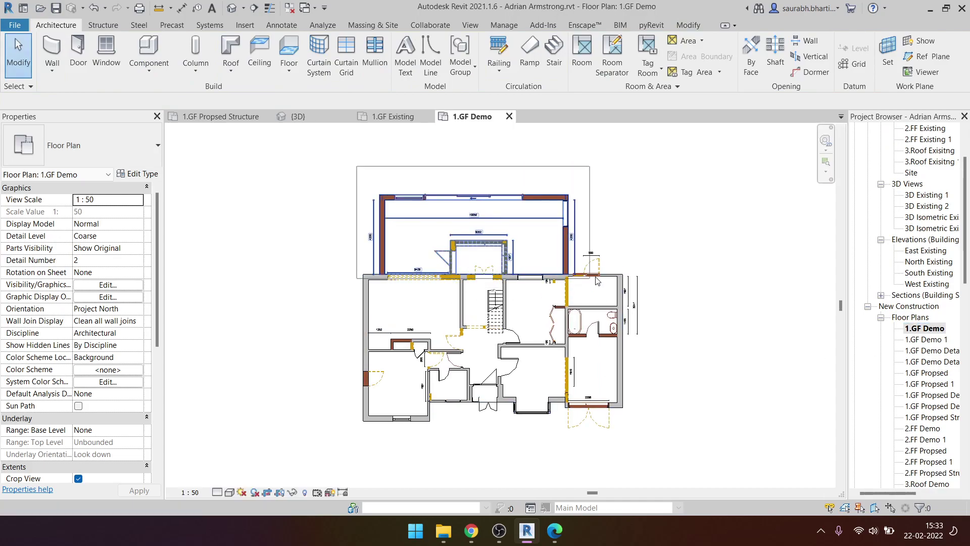
scroll(413, 209, "up", 3)
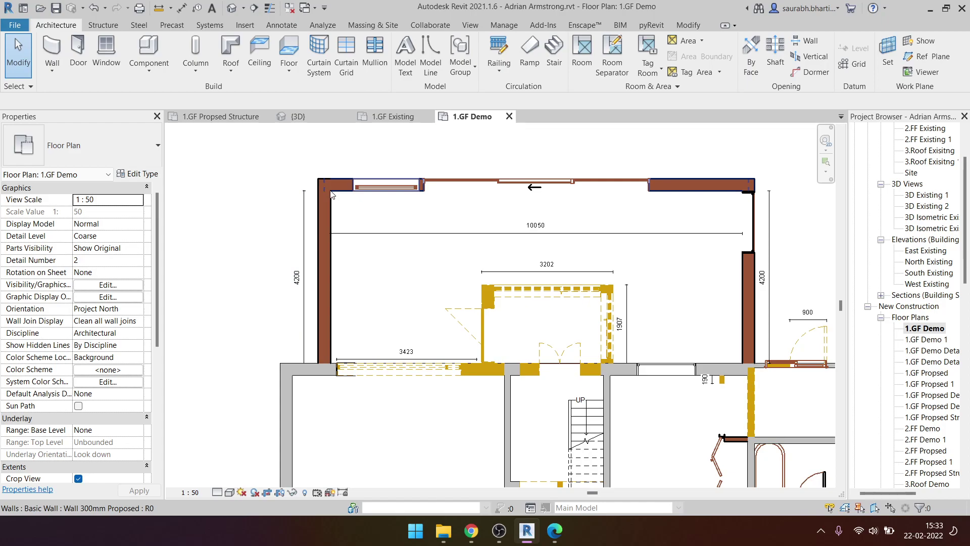
left_click(331, 238)
scroll(304, 197, "down", 1)
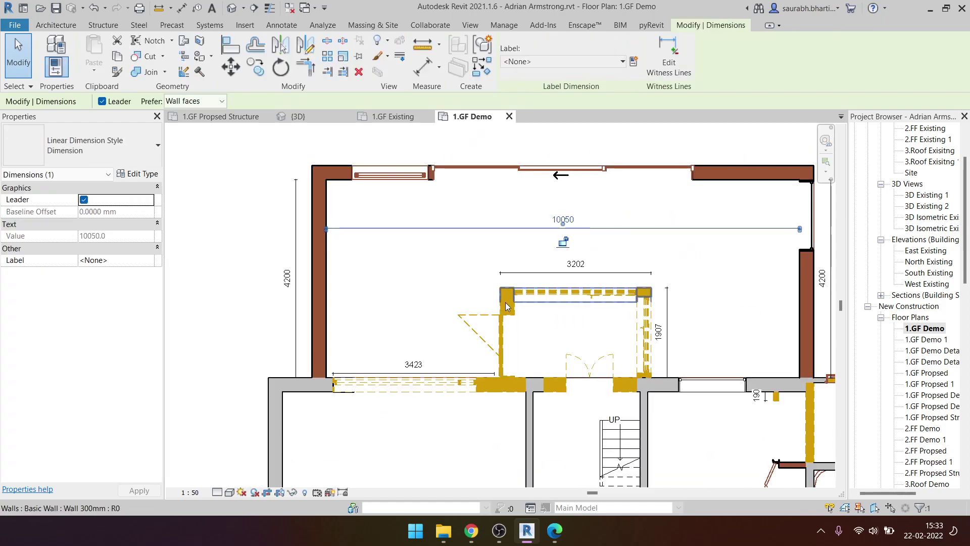
left_click(576, 294)
left_click_drag(270, 140, 670, 350)
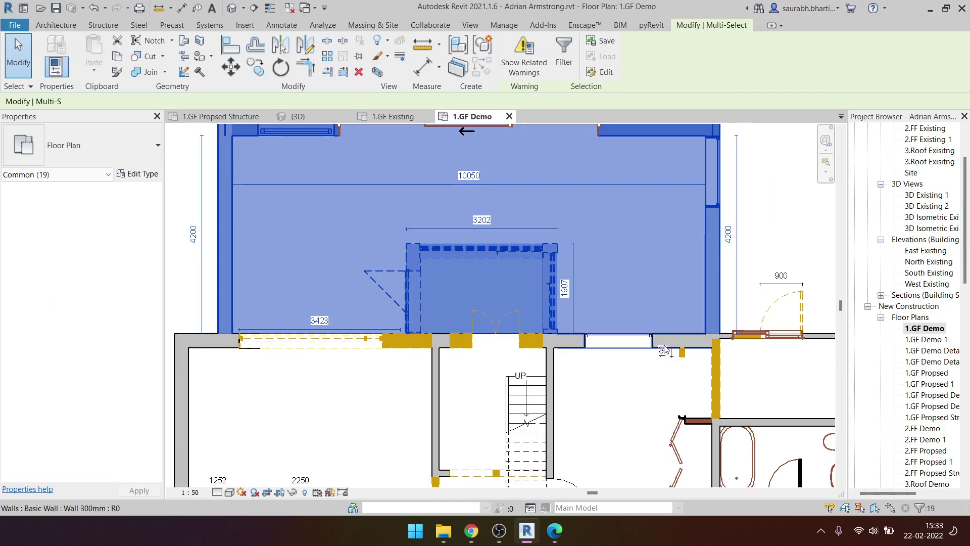
key("Escape")
scroll(456, 223, "down", 2)
scroll(422, 252, "up", 3)
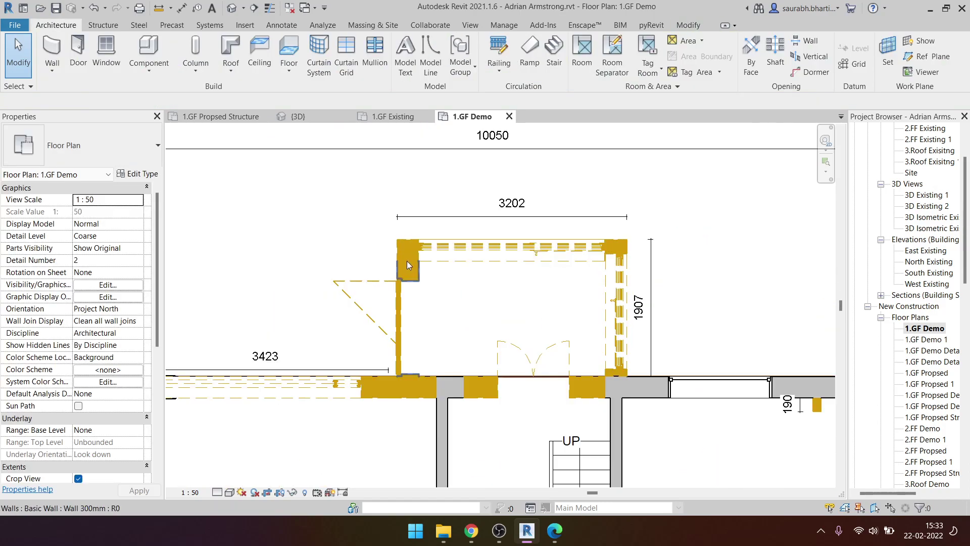
- Select the floor slab to inspect it, revealing the overlap warning, then clear the selection
left_click(321, 223)
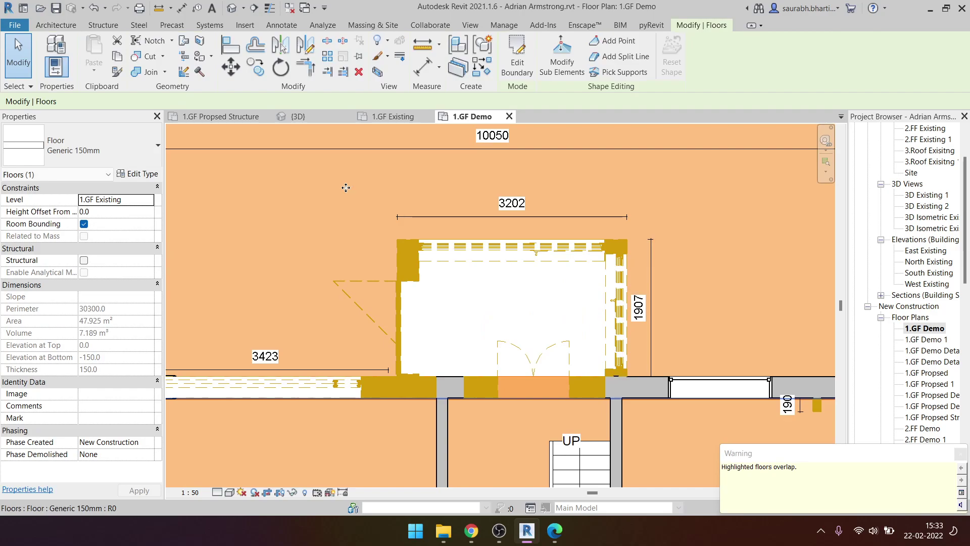
left_click(437, 230)
key("Escape")
scroll(429, 229, "down", 2)
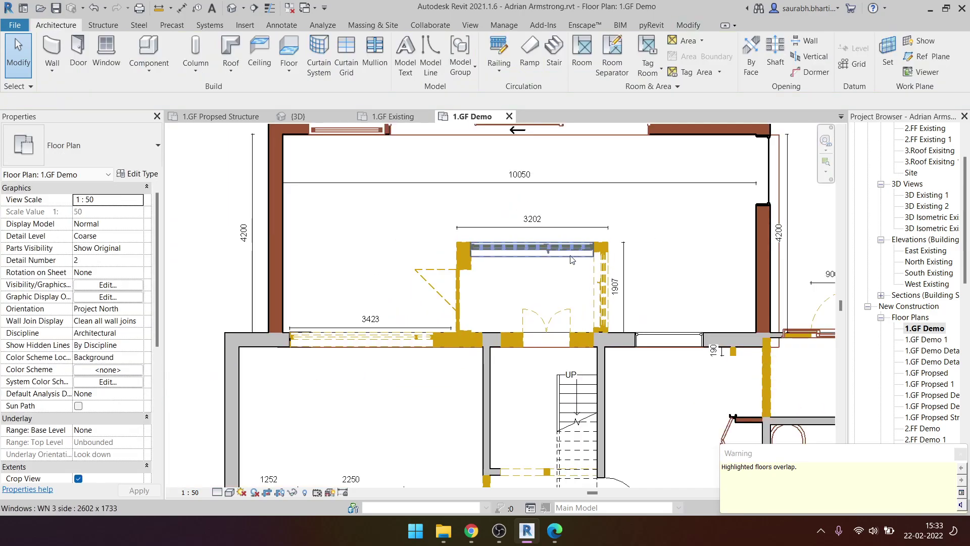
left_click(423, 229)
scroll(423, 228, "up", 2)
key("Escape")
scroll(423, 228, "down", 2)
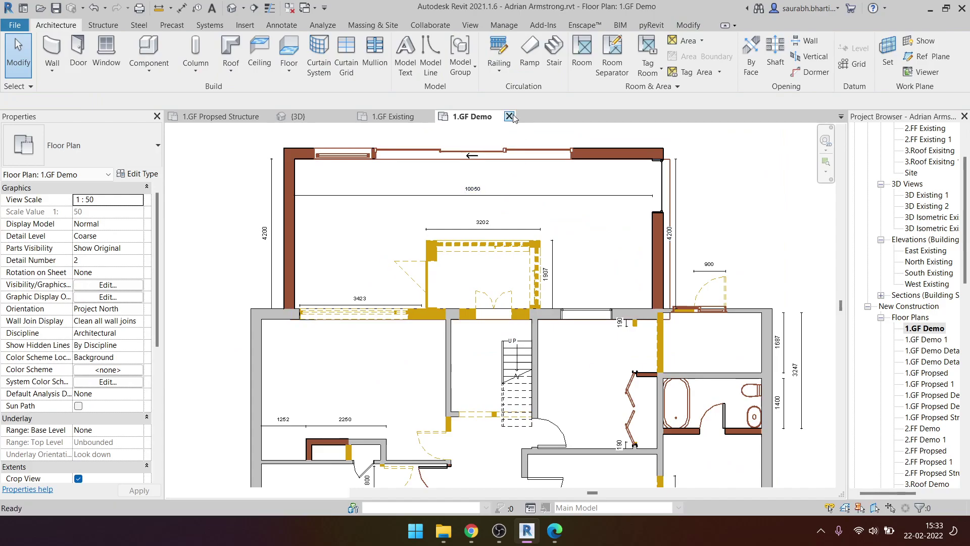
- Close the 1.GF Demo and 1.GF Existing tabs and return to 1.GF Propsed Structure
left_click(510, 116)
left_click(433, 116)
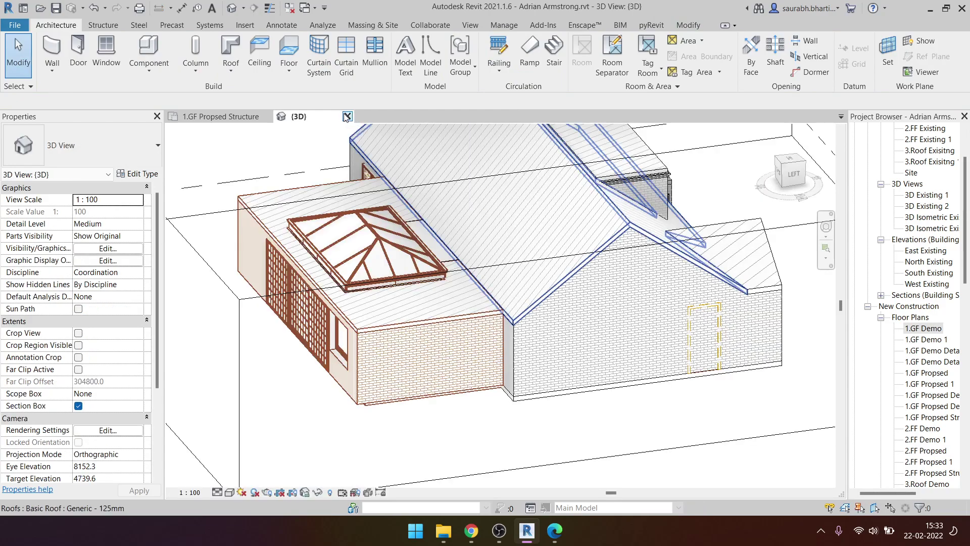
scroll(923, 217, "up", 2)
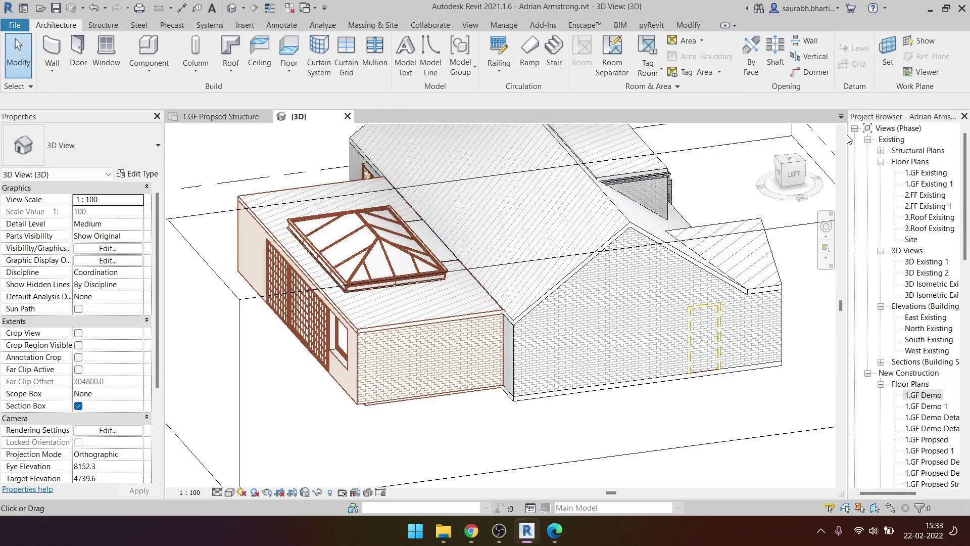
left_click(213, 117)
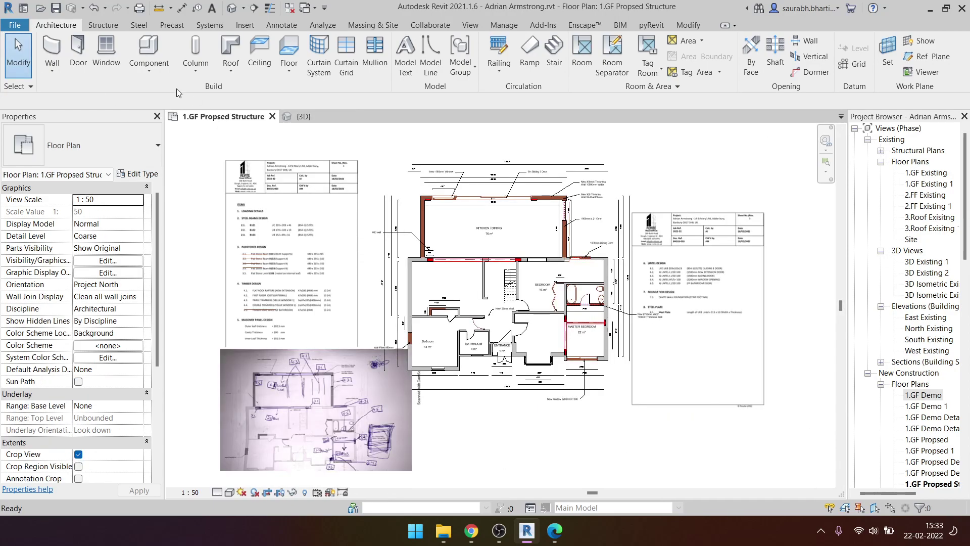
- Create a new project from the Architectural Metric template
left_click(24, 8)
left_click(98, 184)
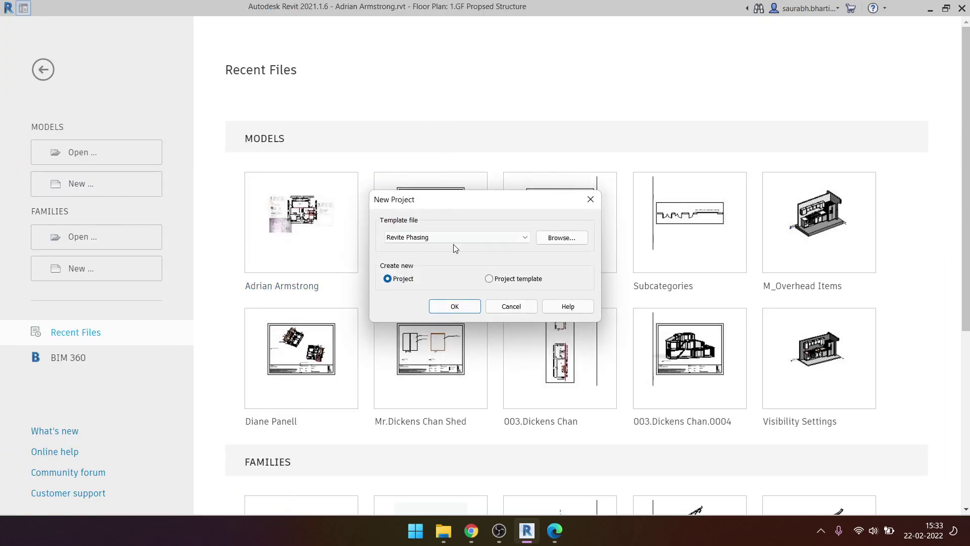
left_click(457, 237)
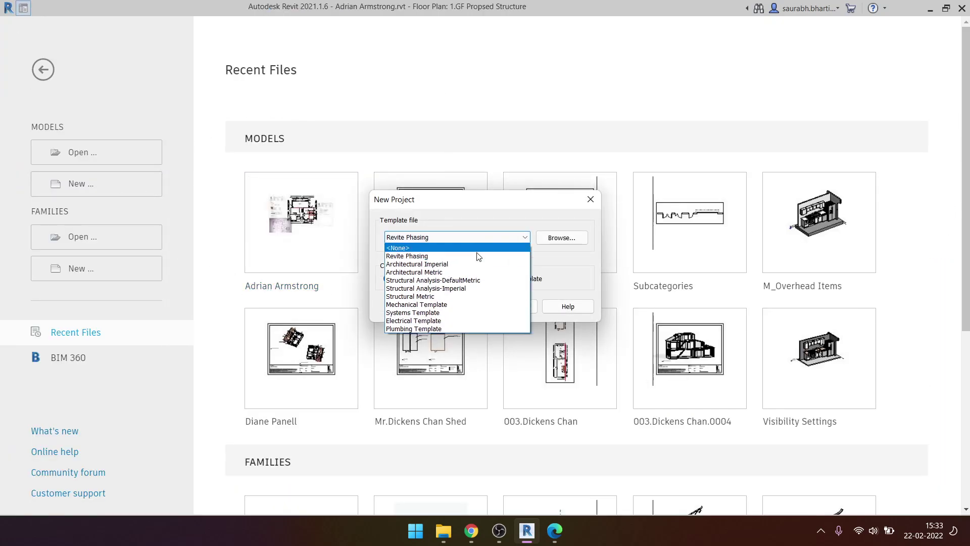
left_click(458, 276)
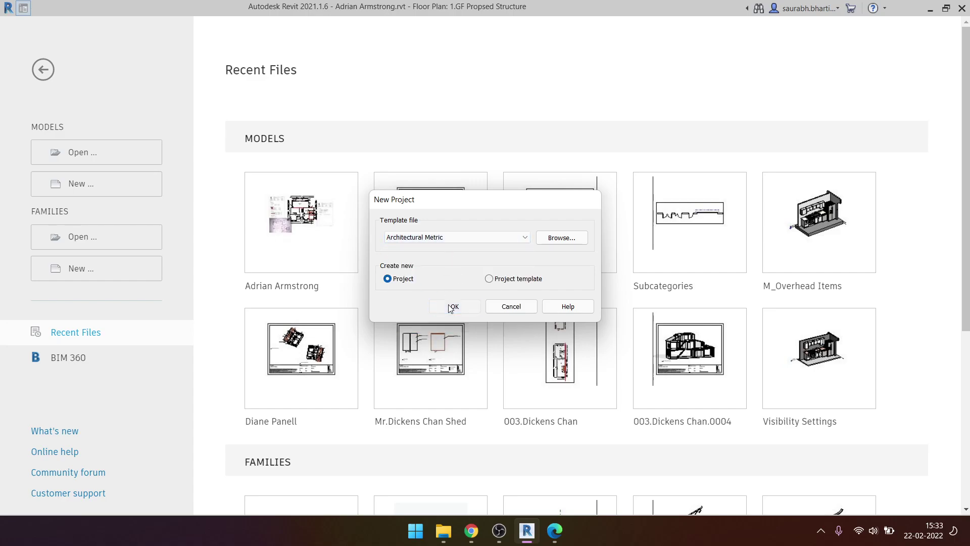
left_click(451, 308)
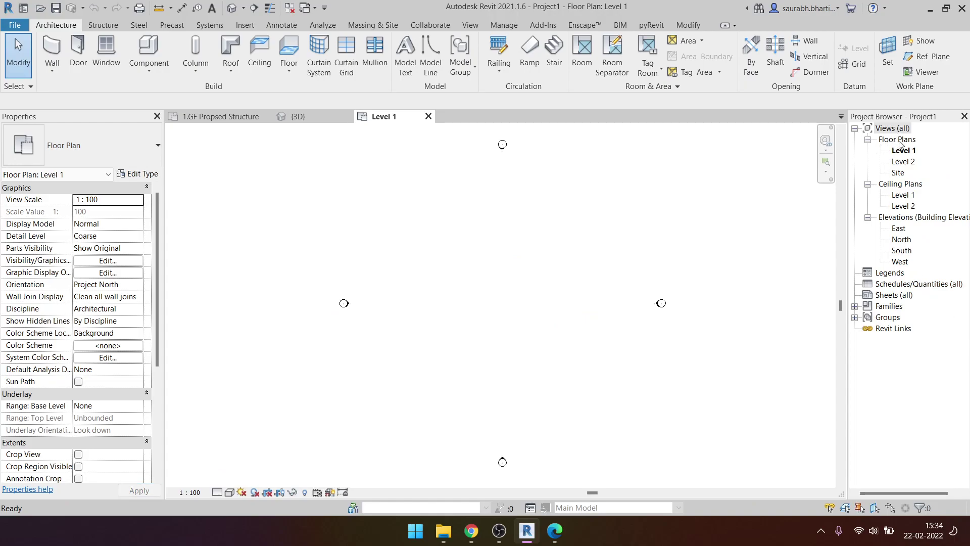
- Browse the new project's Floor Plans, Ceiling Plans, Elevations, Legends and Sheets groups in the Project Browser
left_click(897, 139)
left_click(901, 184)
left_click(905, 218)
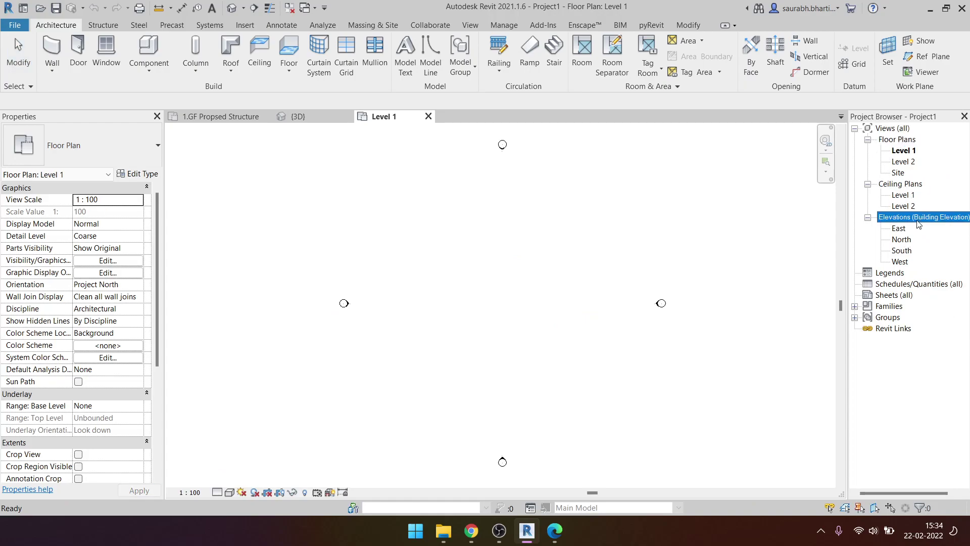
left_click(891, 274)
left_click(891, 296)
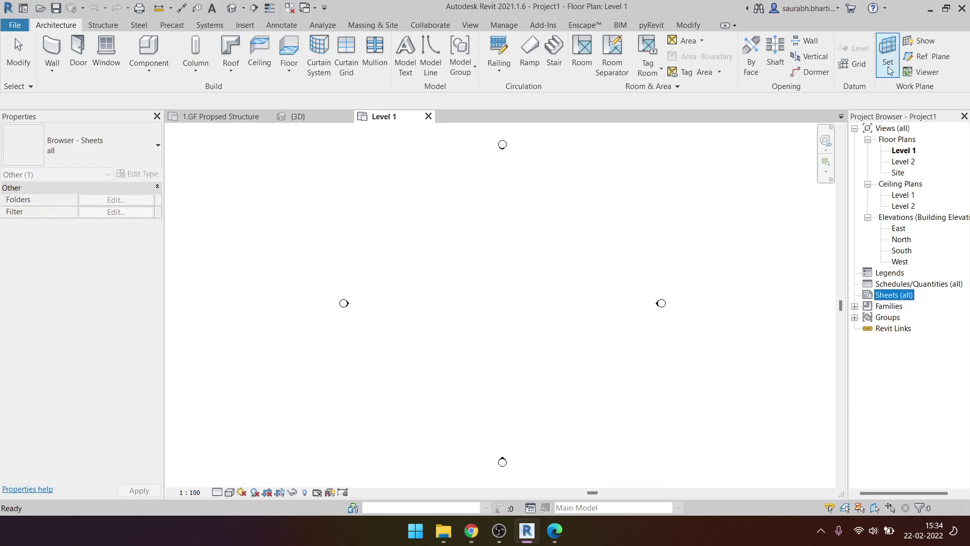
left_click(893, 130)
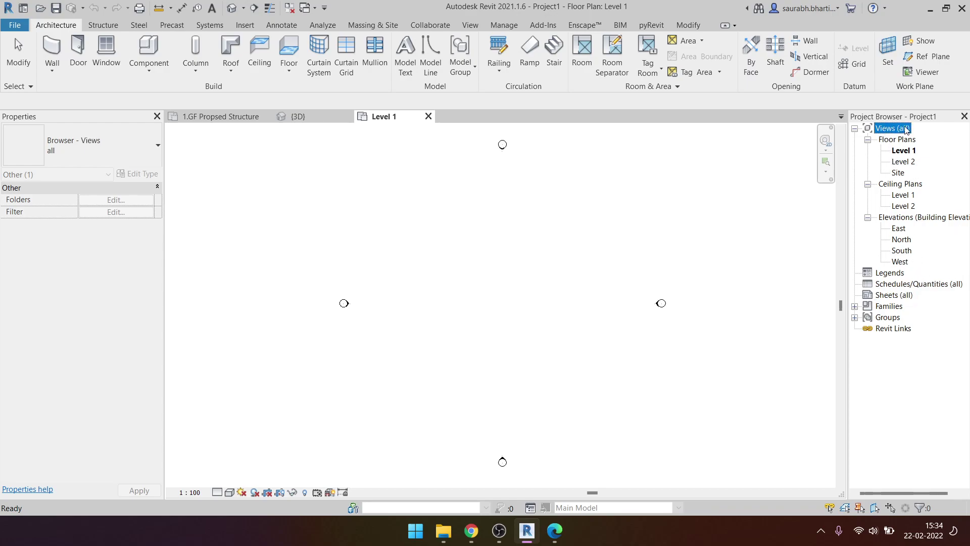
- Compare the house plan's Existing and New Construction phase groups with Project1's Level 1 plan
left_click(234, 117)
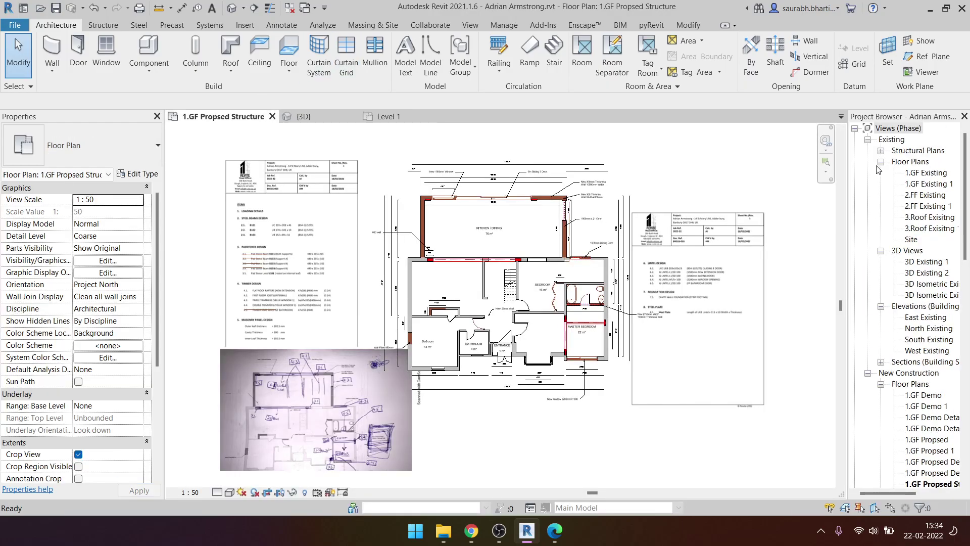
left_click(909, 151)
left_click(894, 140)
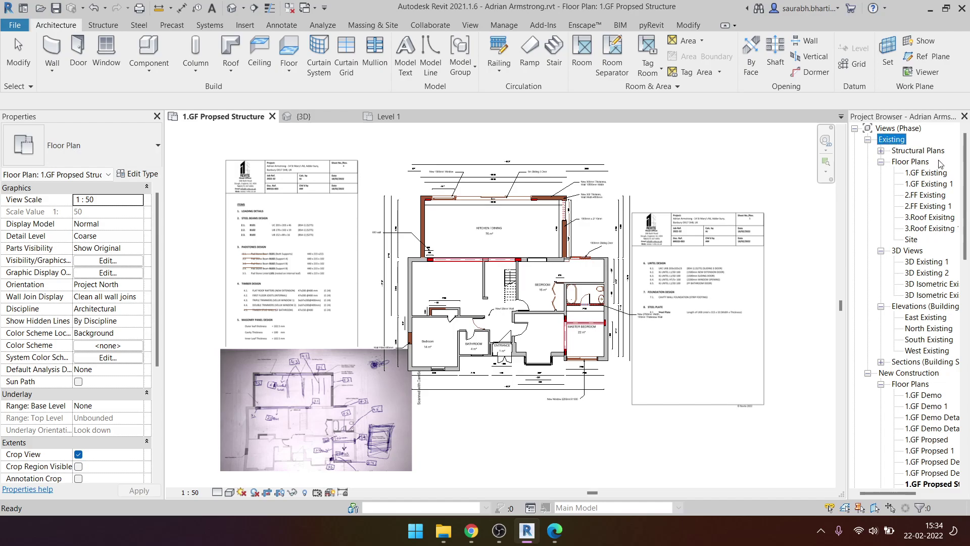
left_click(920, 374)
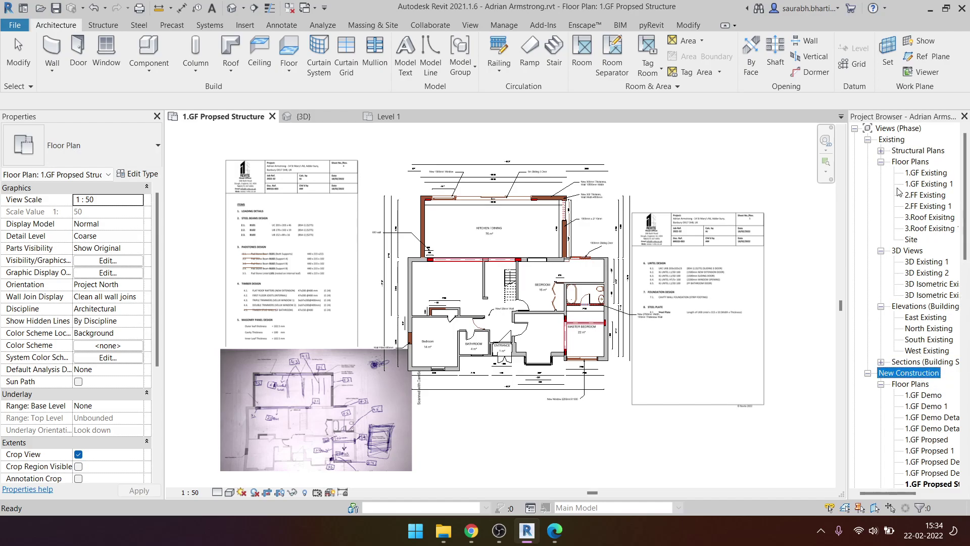
left_click(886, 130)
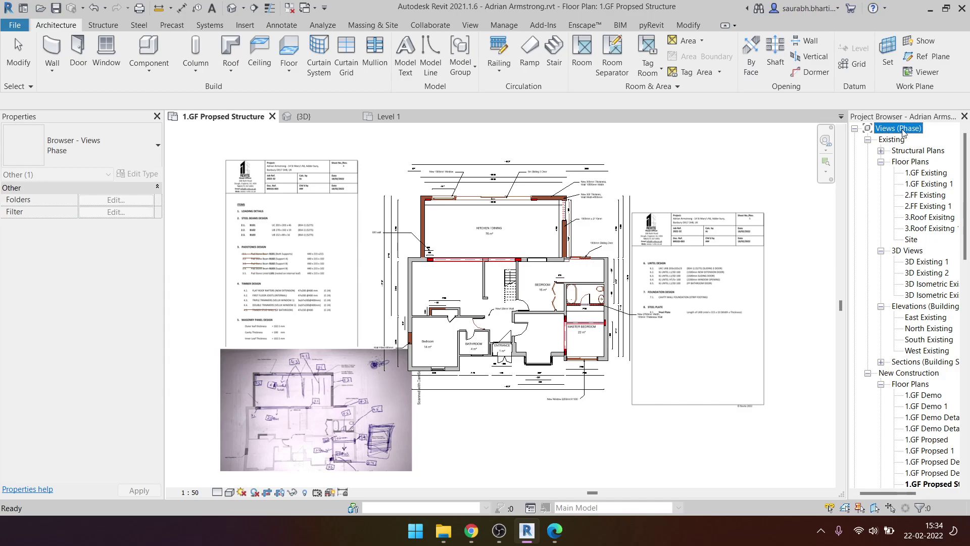
left_click(385, 117)
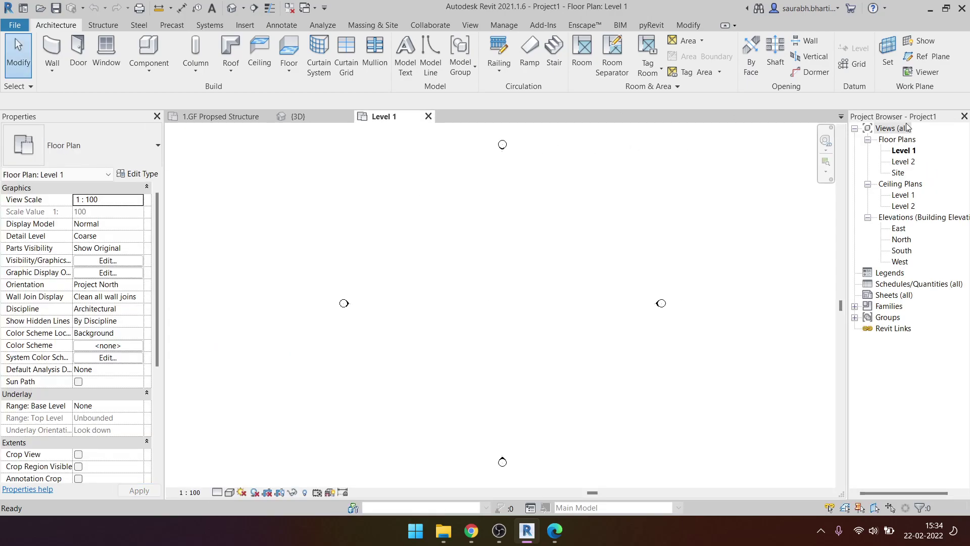
left_click(220, 116)
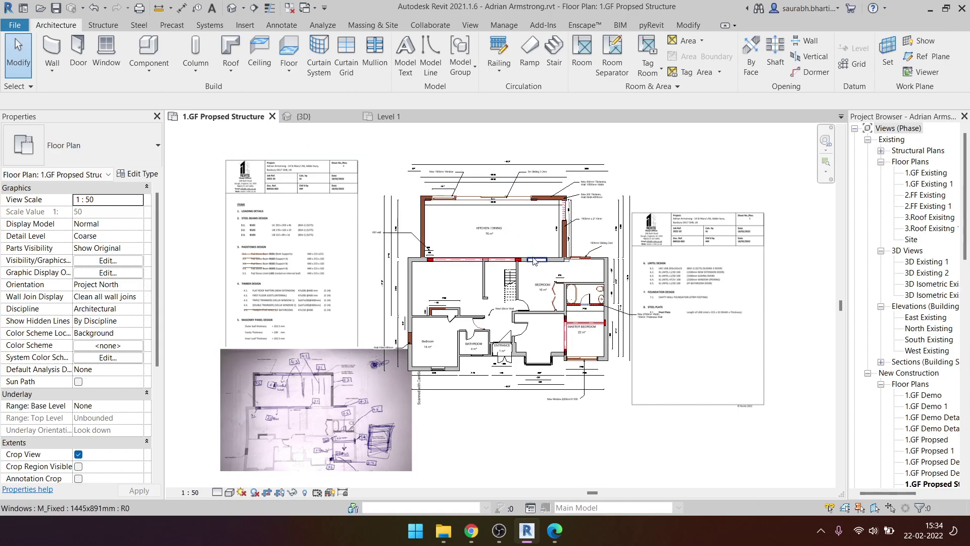
- Close the house project's 1.GF Propsed Structure and {3D} views, answering its save prompt
left_click(273, 116)
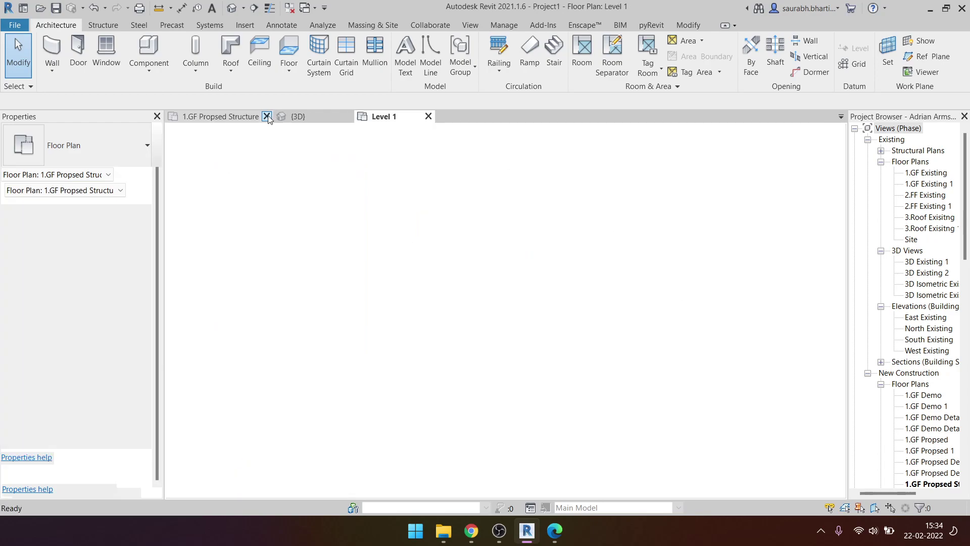
left_click(238, 116)
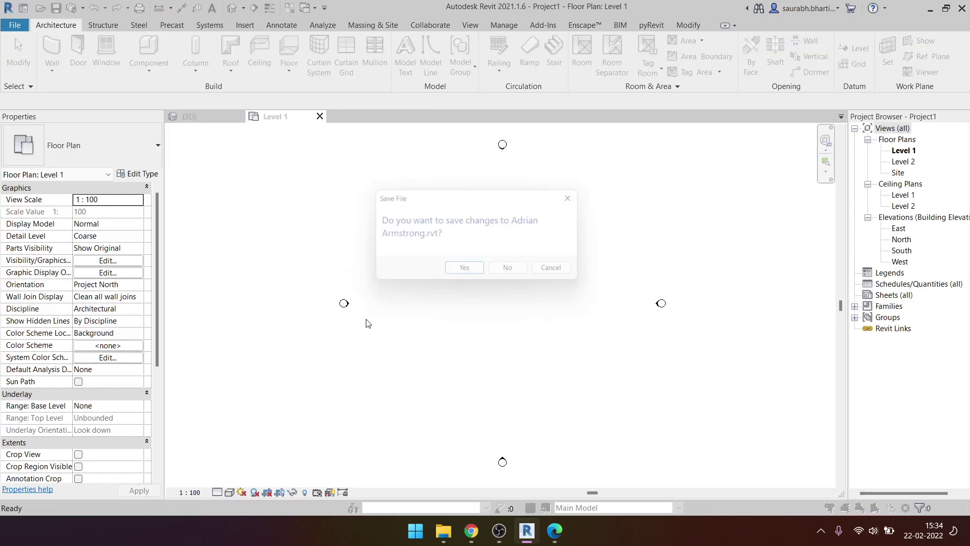
left_click(512, 272)
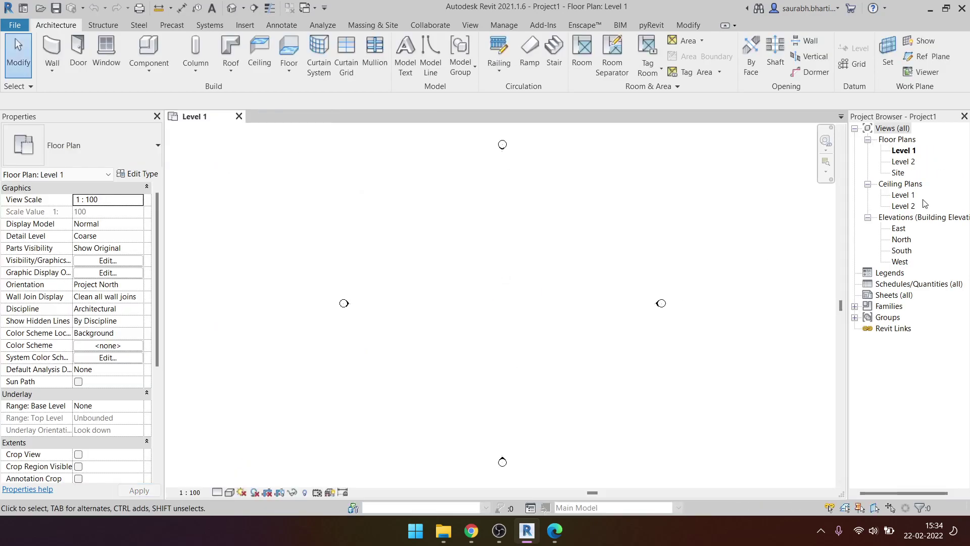
left_click(893, 128)
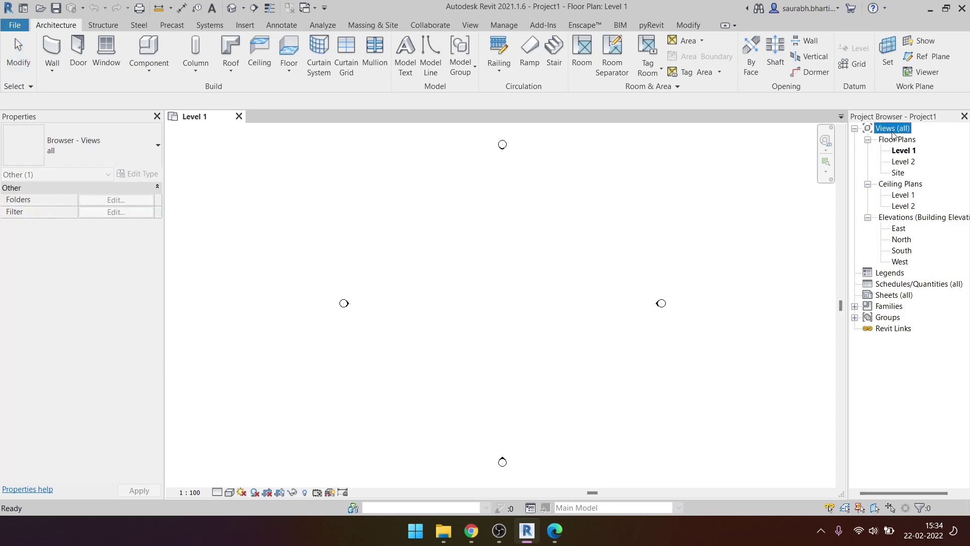
- Set the views Browser Organization scheme to Phase and apply it
right_click(893, 129)
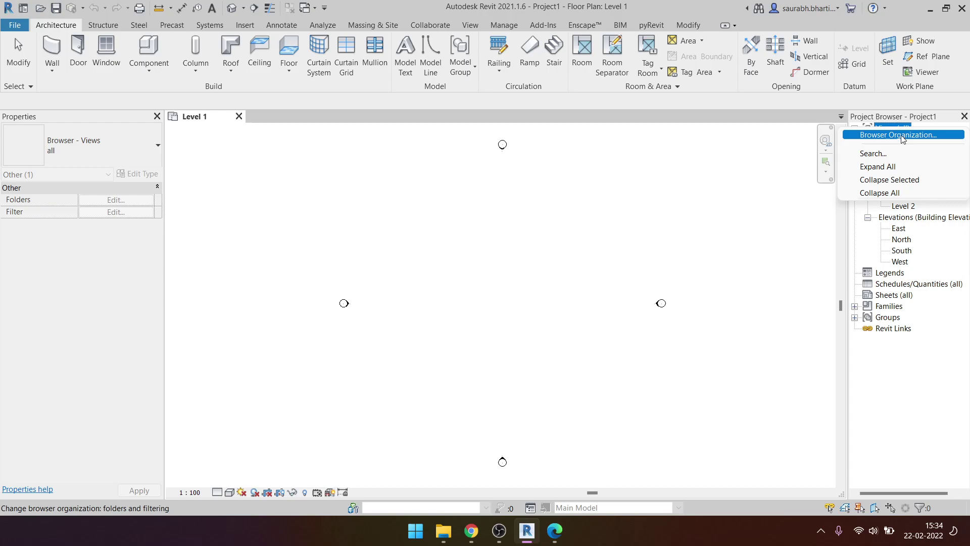
left_click(898, 135)
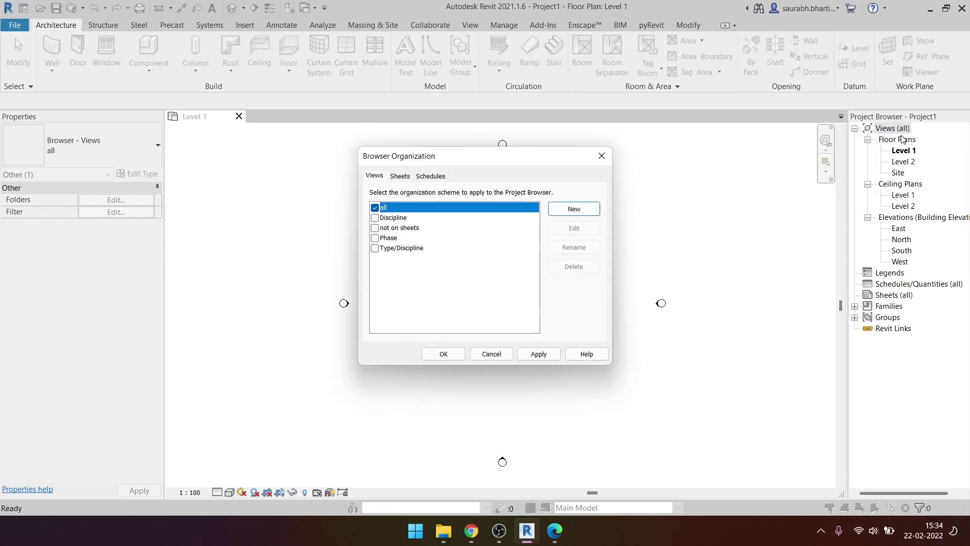
left_click(396, 219)
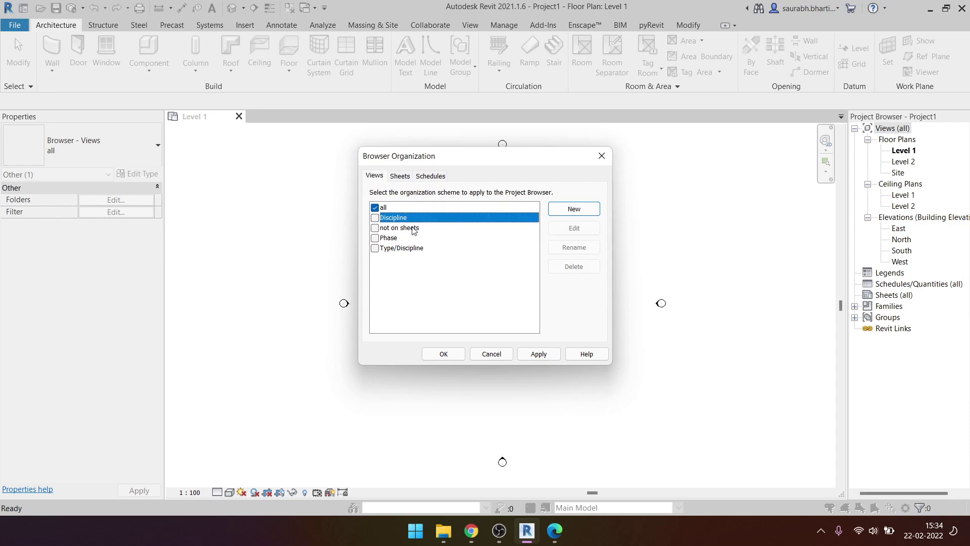
left_click(412, 241)
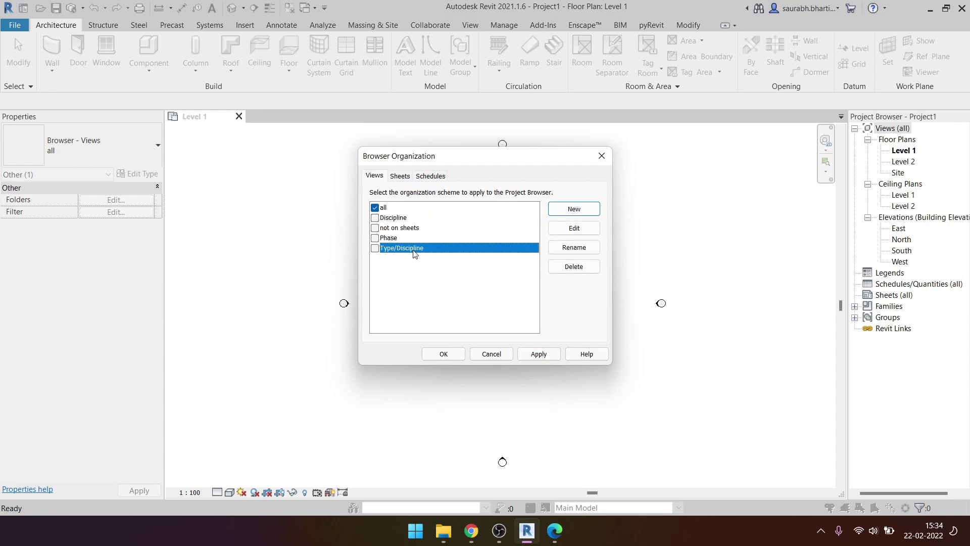
left_click(380, 239)
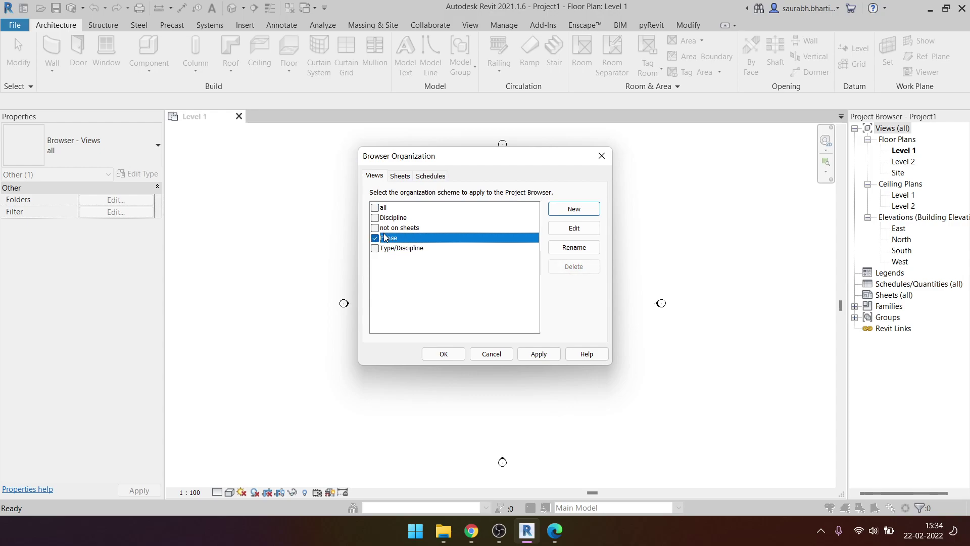
left_click(399, 176)
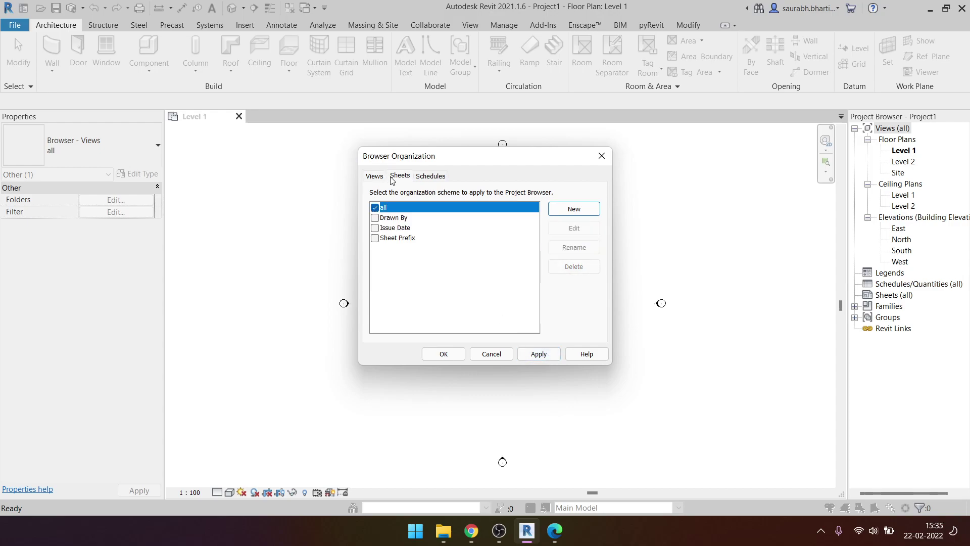
left_click(374, 177)
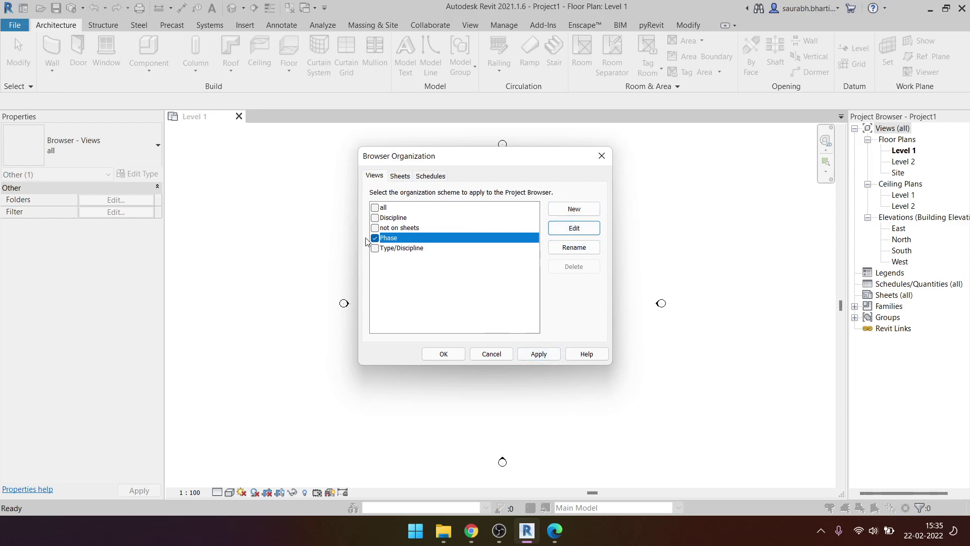
left_click(552, 357)
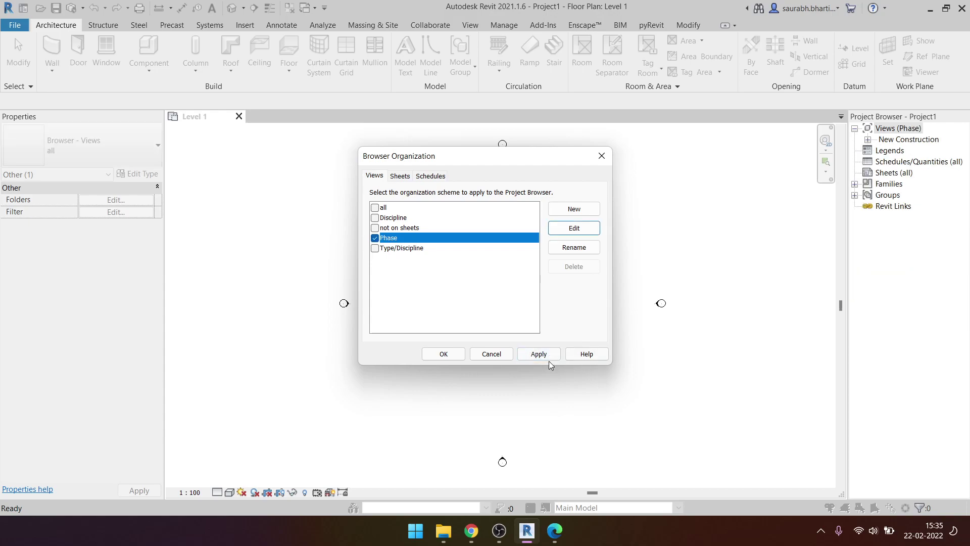
left_click(446, 355)
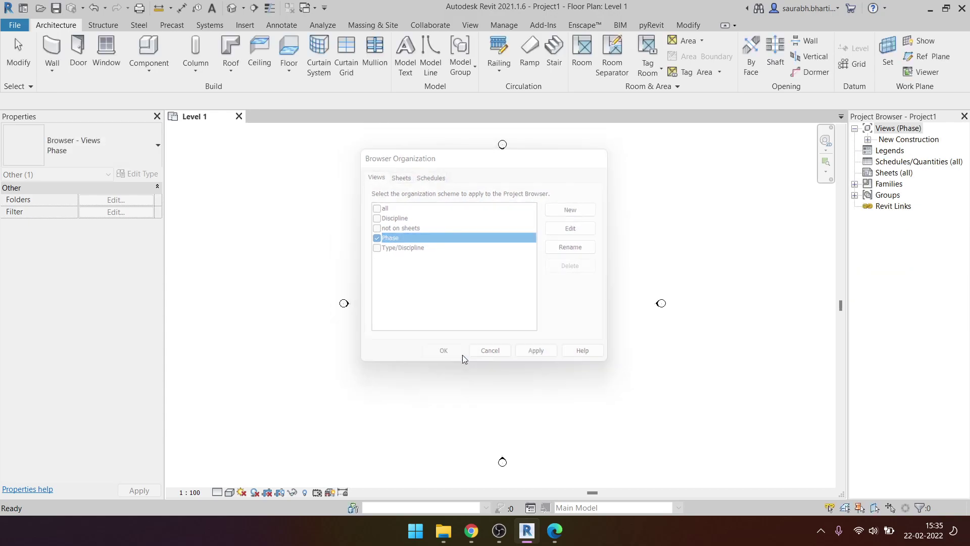
- Expand New Construction > Floor Plans, select Level 1 and scroll Properties to its Phasing section
left_click(868, 139)
left_click(868, 140)
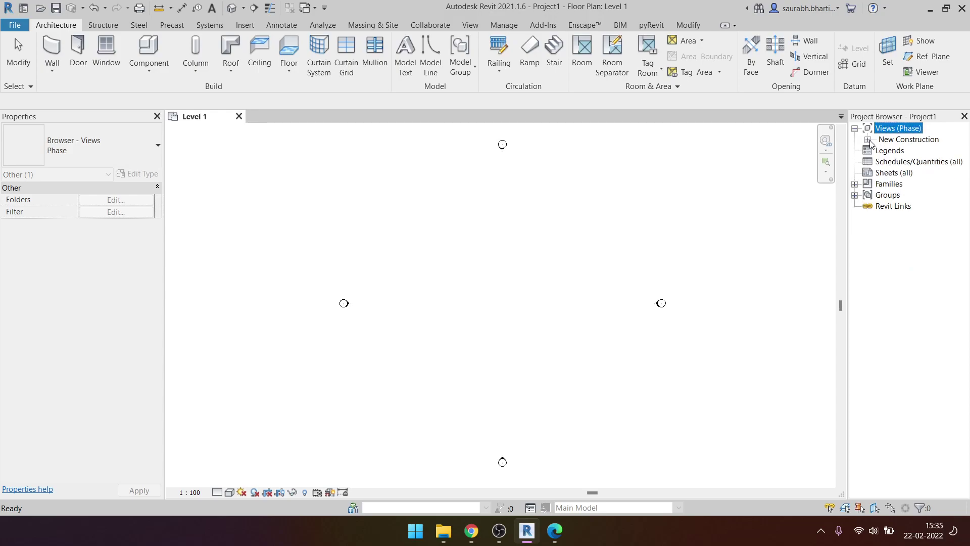
left_click(901, 140)
scroll(495, 291, "up", 1)
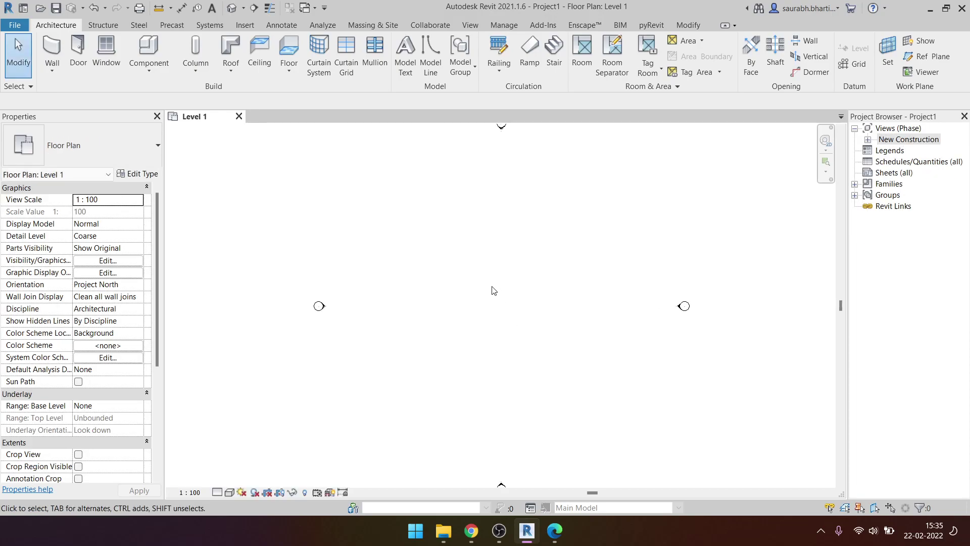
scroll(503, 261, "down", 1)
left_click(886, 142)
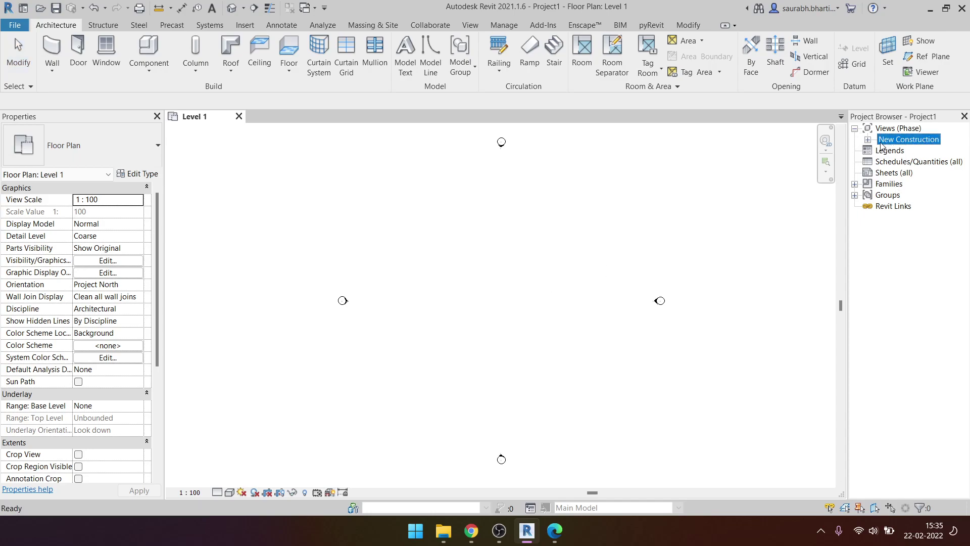
left_click(868, 140)
left_click(882, 150)
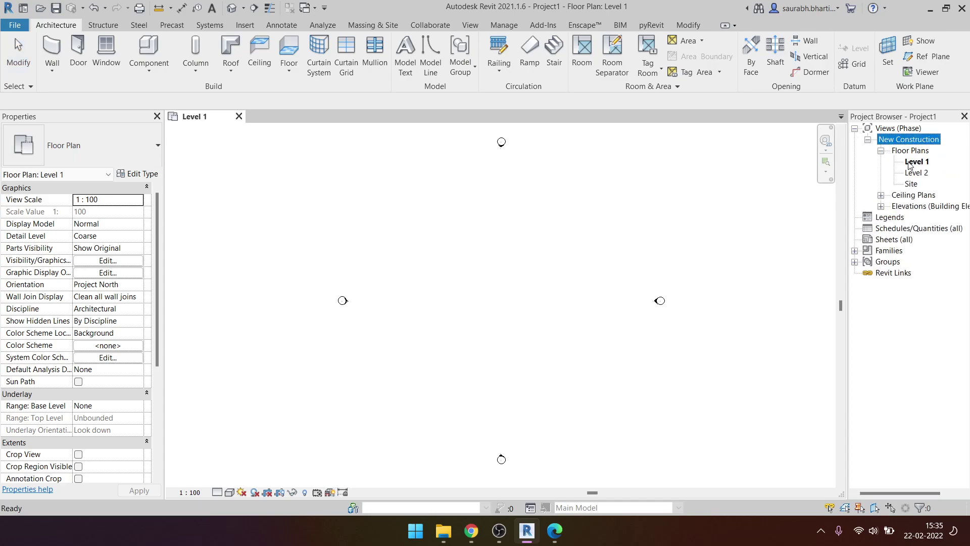
left_click(912, 162)
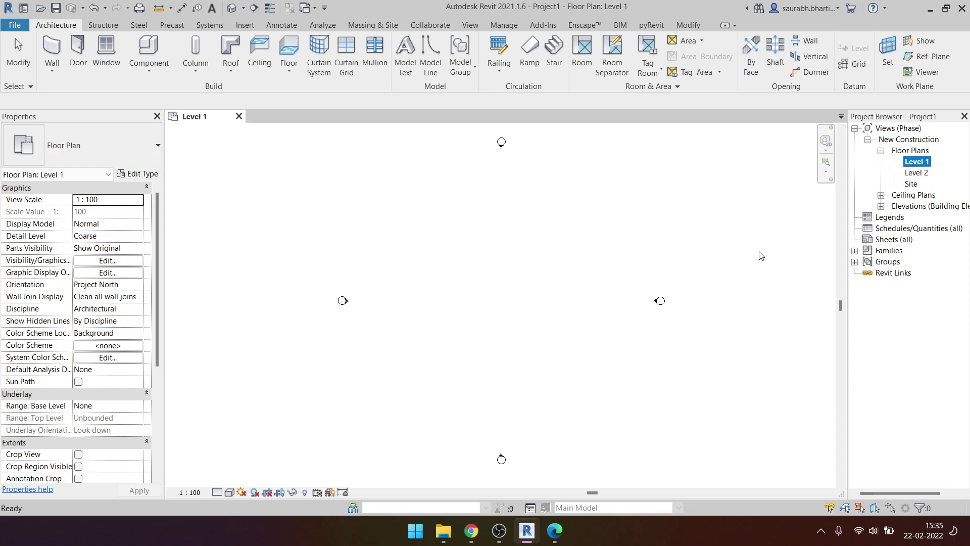
left_click(916, 162)
scroll(101, 328, "down", 5)
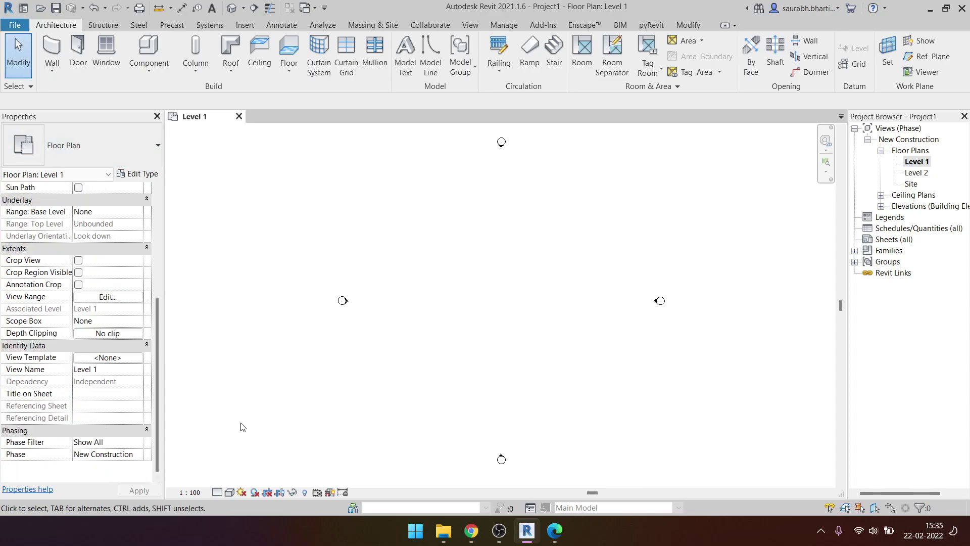
left_click(914, 163)
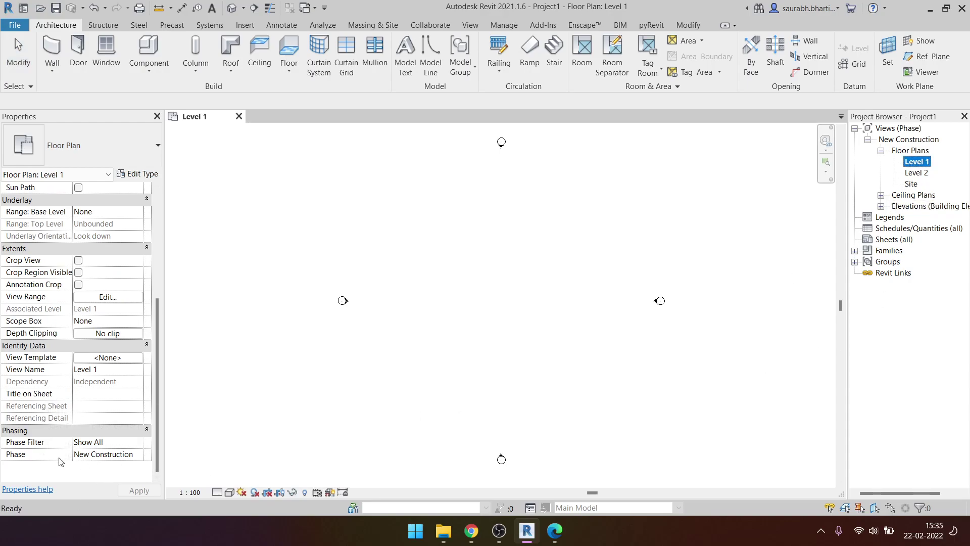
left_click(142, 460)
left_click(140, 445)
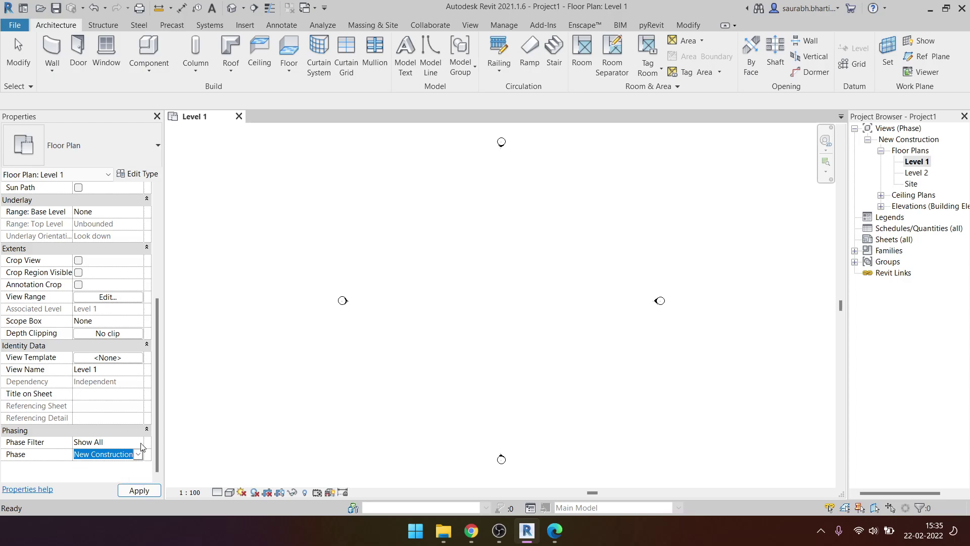
left_click(140, 444)
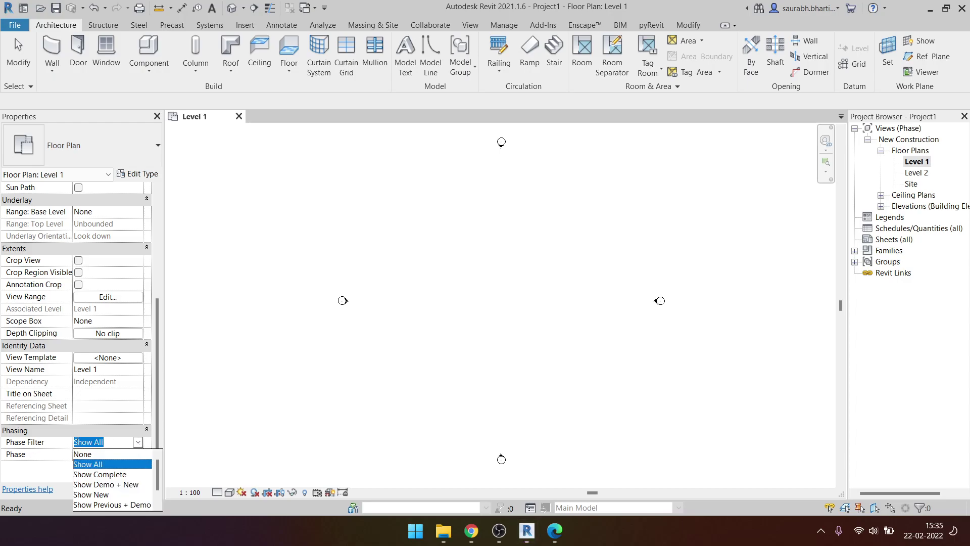
left_click(138, 443)
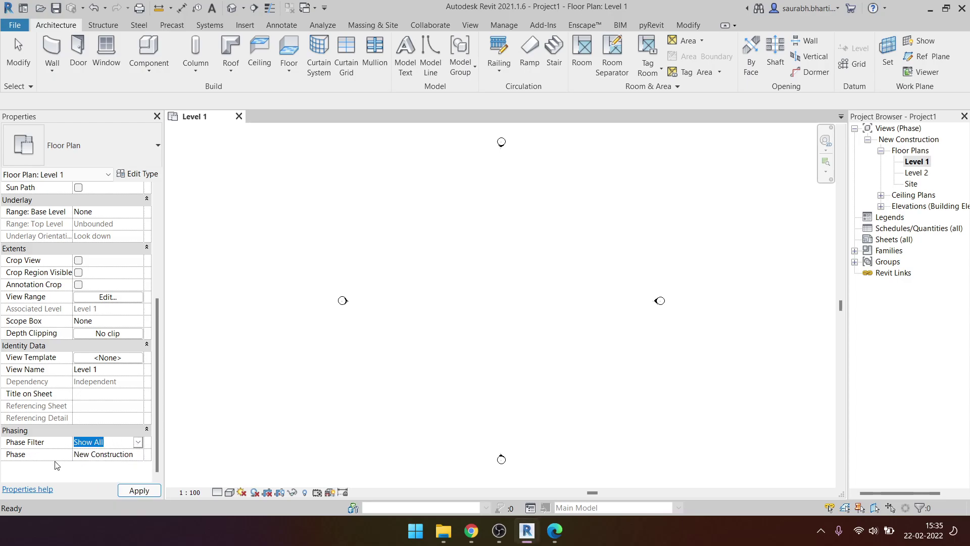
left_click(919, 161)
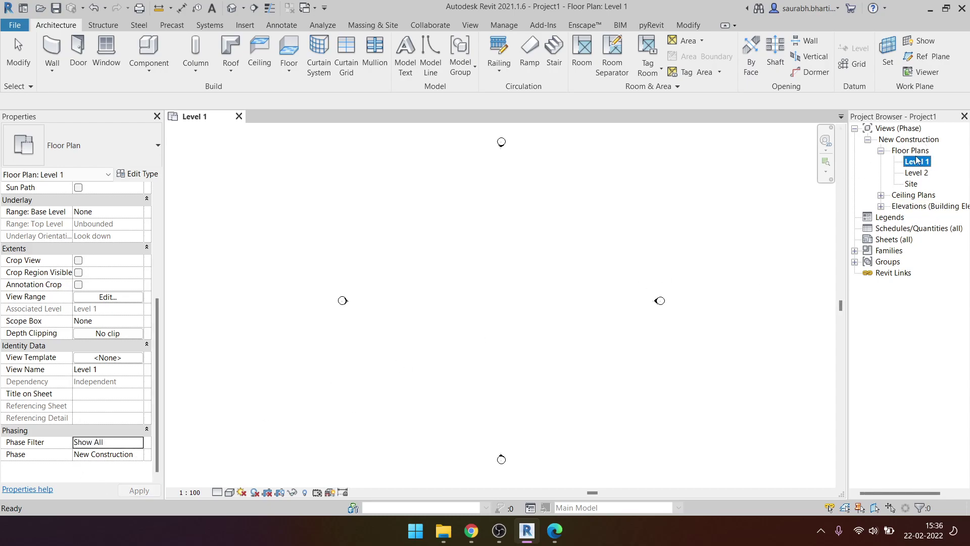
left_click(138, 454)
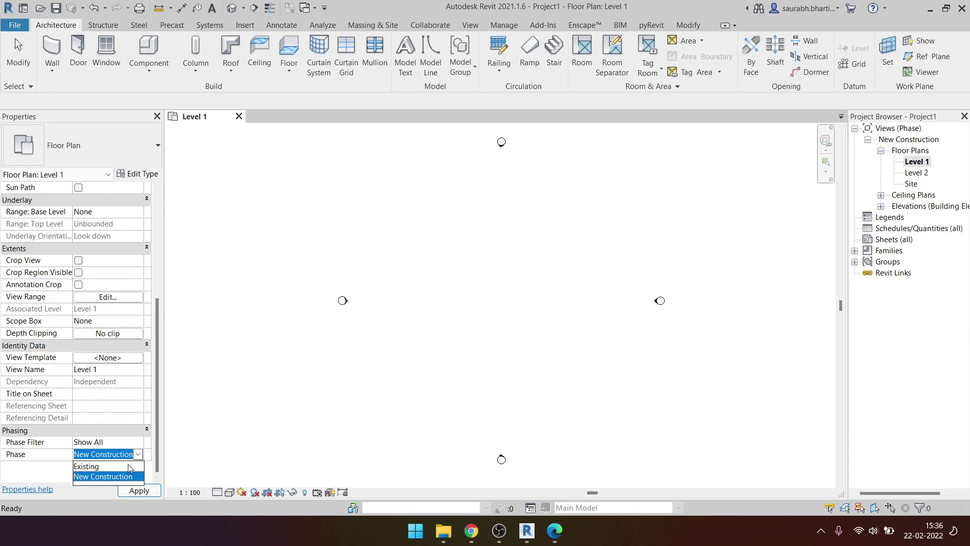
key("Up")
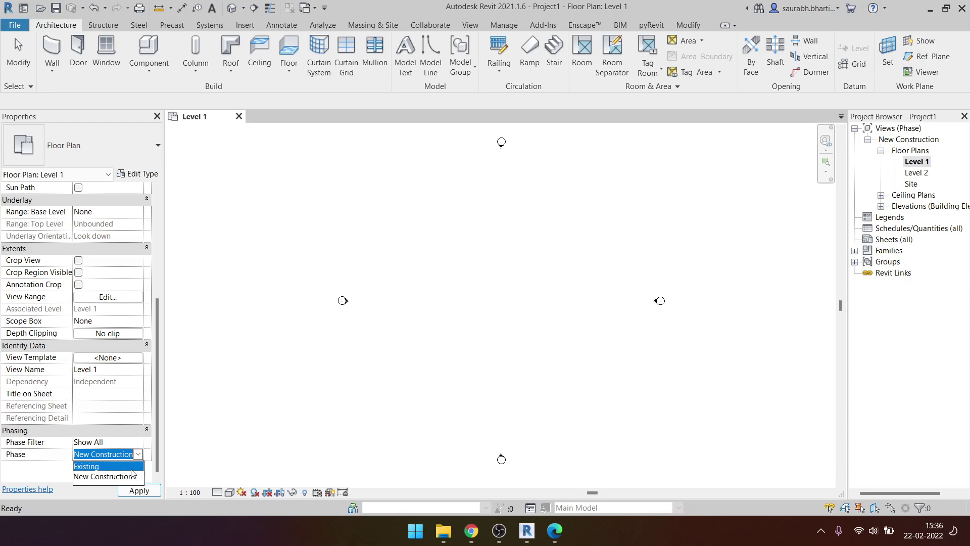
key("Return")
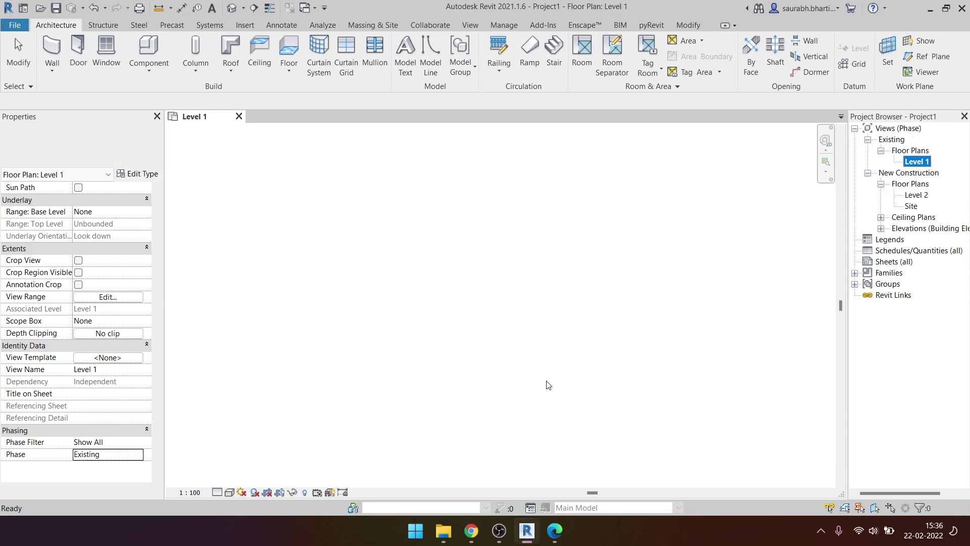
left_click(891, 140)
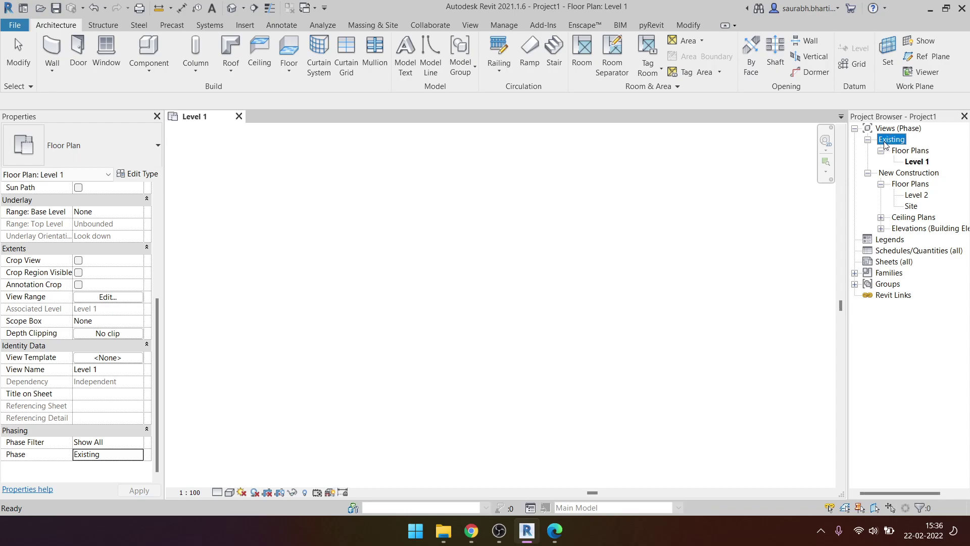
left_click(921, 162)
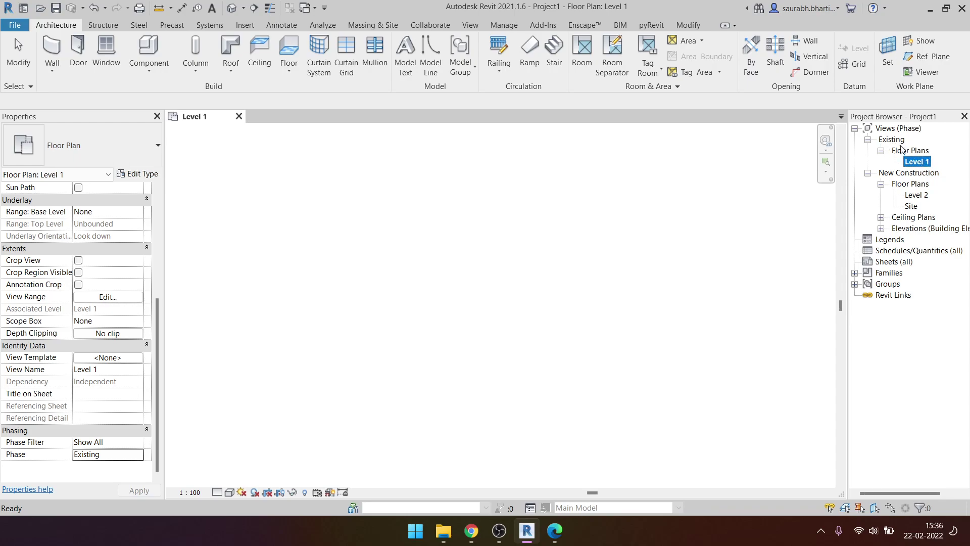
left_click(916, 174)
left_click(916, 196)
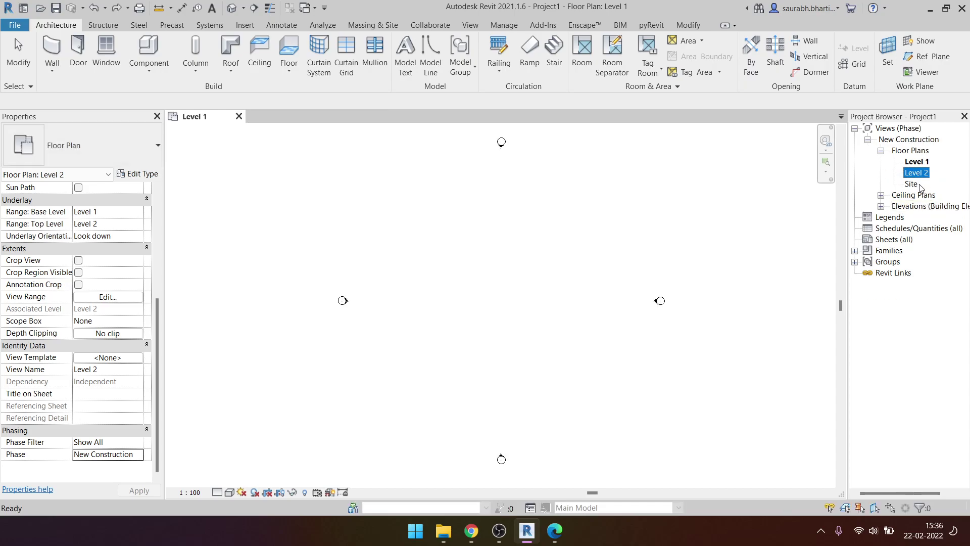
- Set the phase of both the Level 1 and Level 2 plans to Existing
left_click(913, 162)
left_click(919, 163)
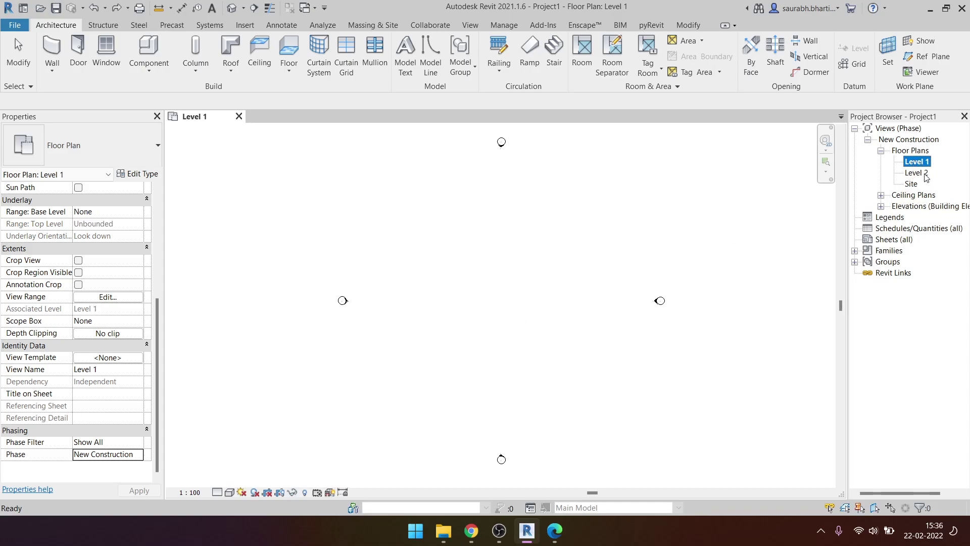
left_click(915, 172, "ctrl")
left_click(139, 455)
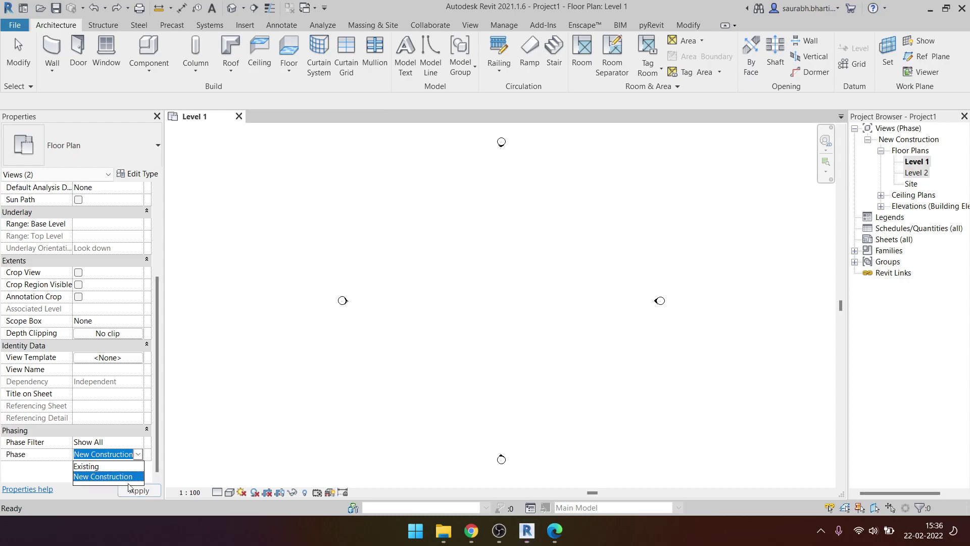
left_click(120, 465)
left_click(618, 381)
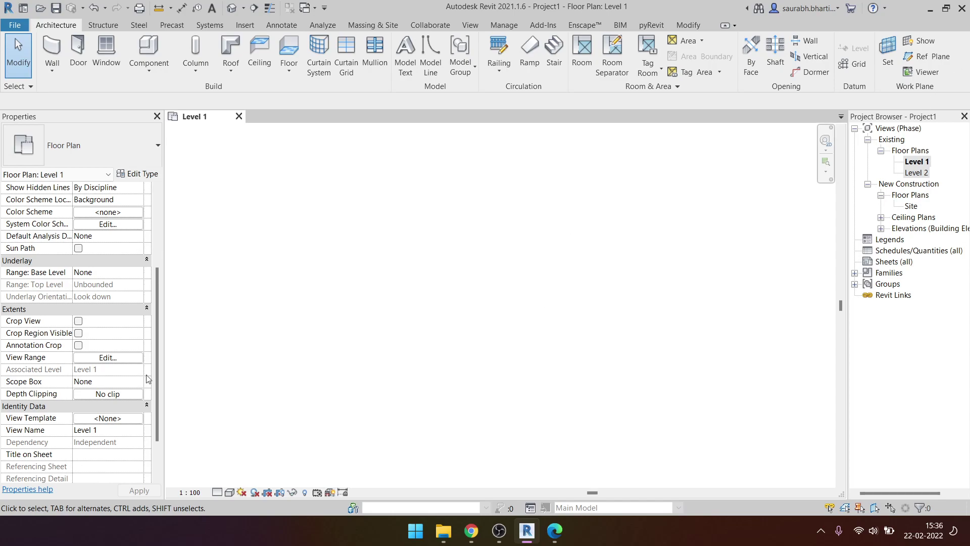
scroll(116, 443, "down", 3)
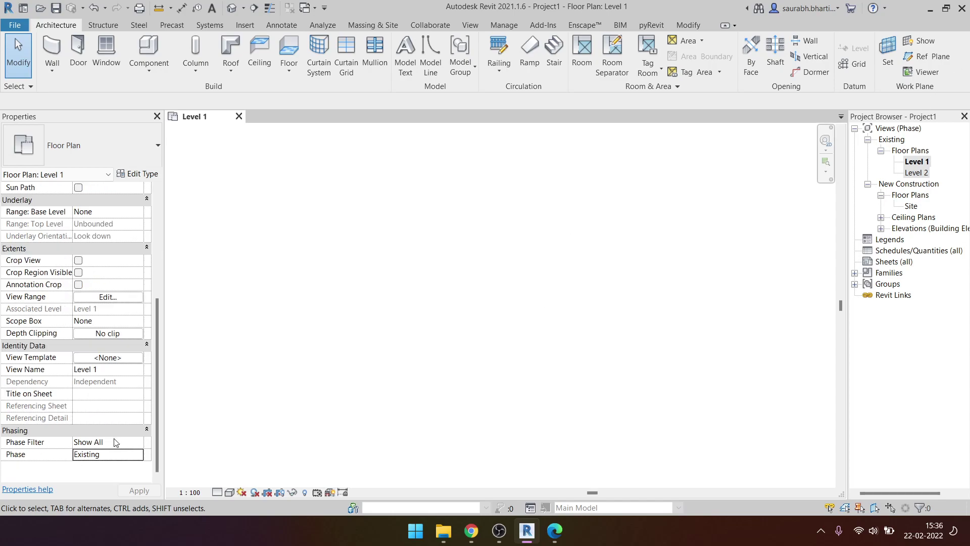
- Put the Level 1 and Level 2 plans back into New Construction
left_click(922, 161)
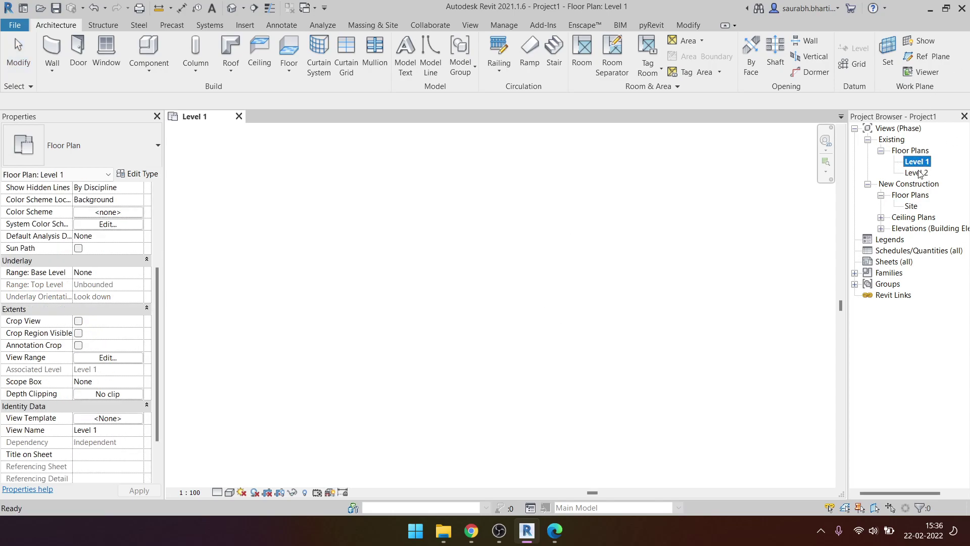
left_click(919, 173, "ctrl")
left_click(129, 454)
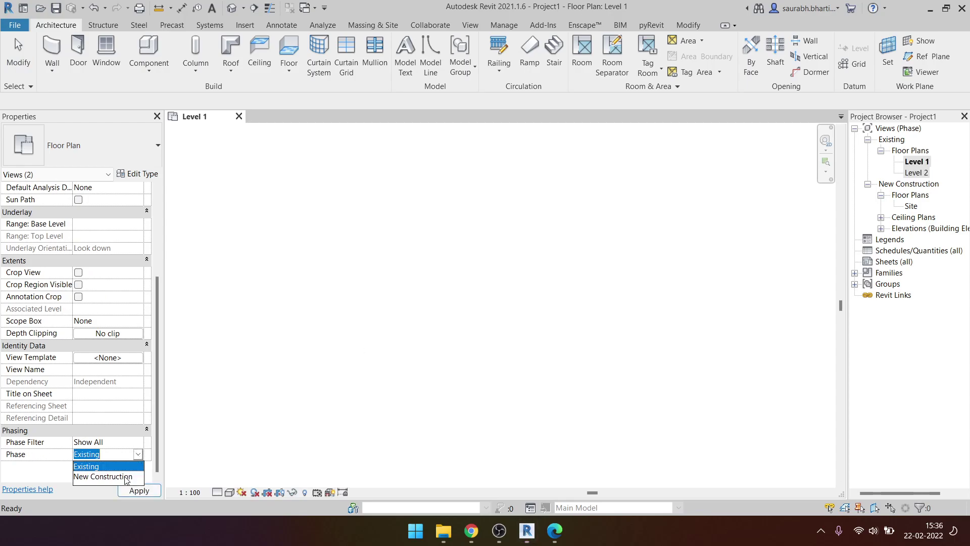
left_click(123, 478)
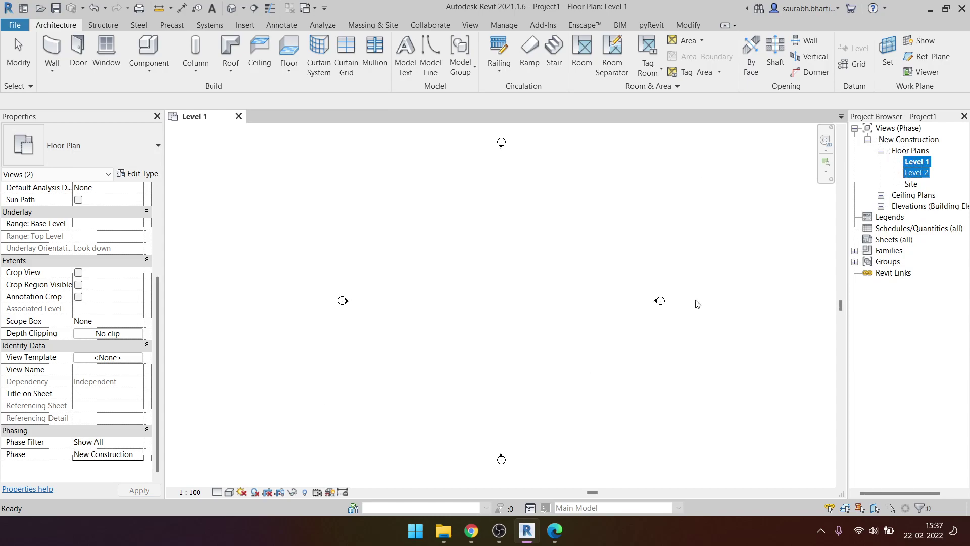
- Set only the Level 1 plan's phase to Existing
left_click(748, 221)
left_click(916, 161)
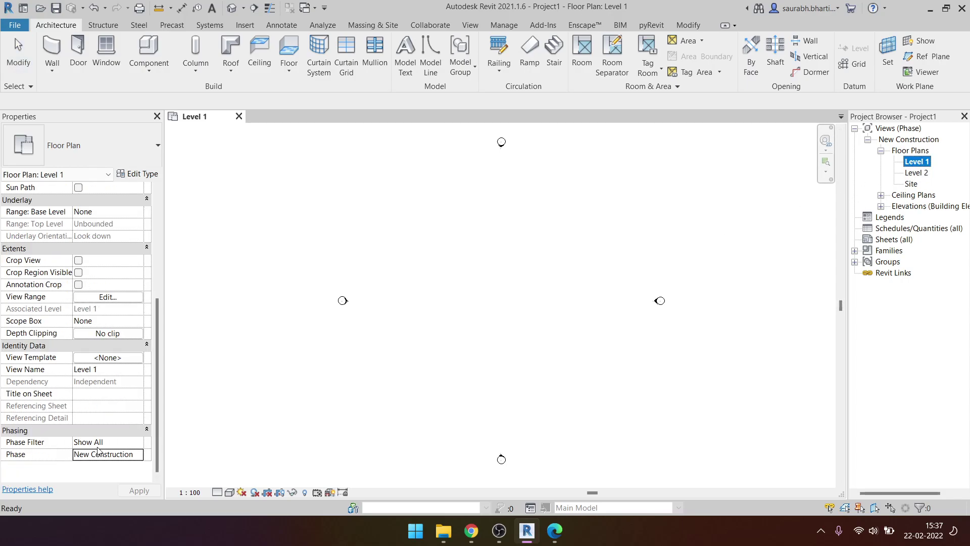
left_click(141, 455)
left_click(96, 464)
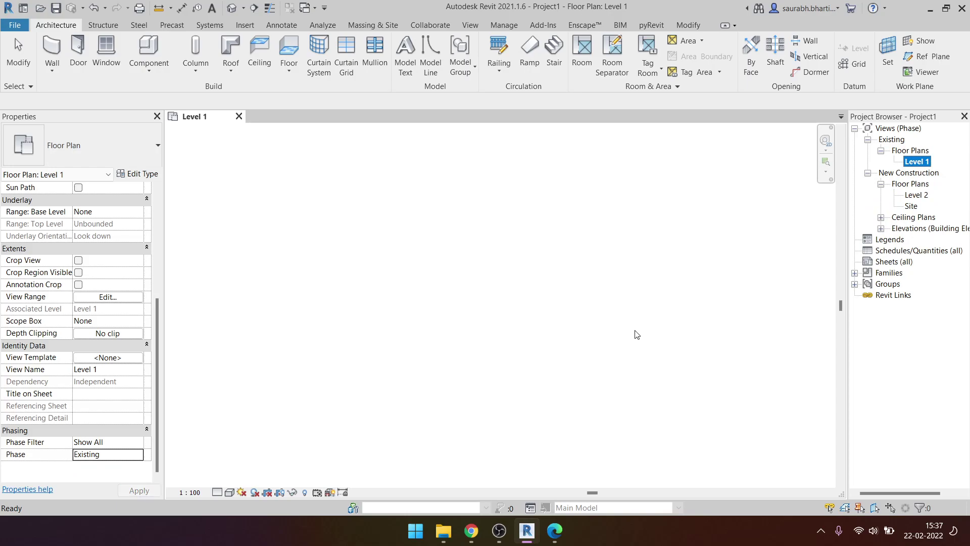
left_click(469, 339)
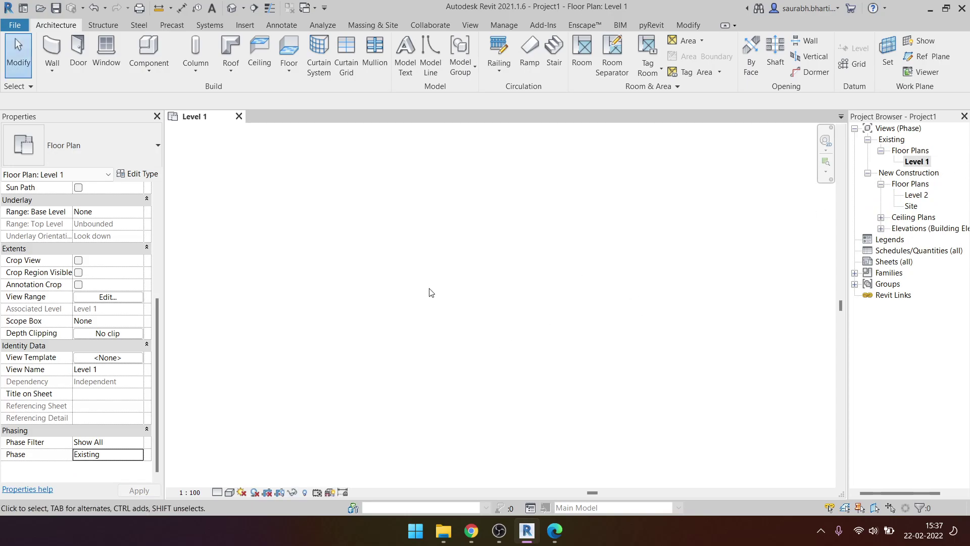
key("w")
key("a")
left_click(394, 296)
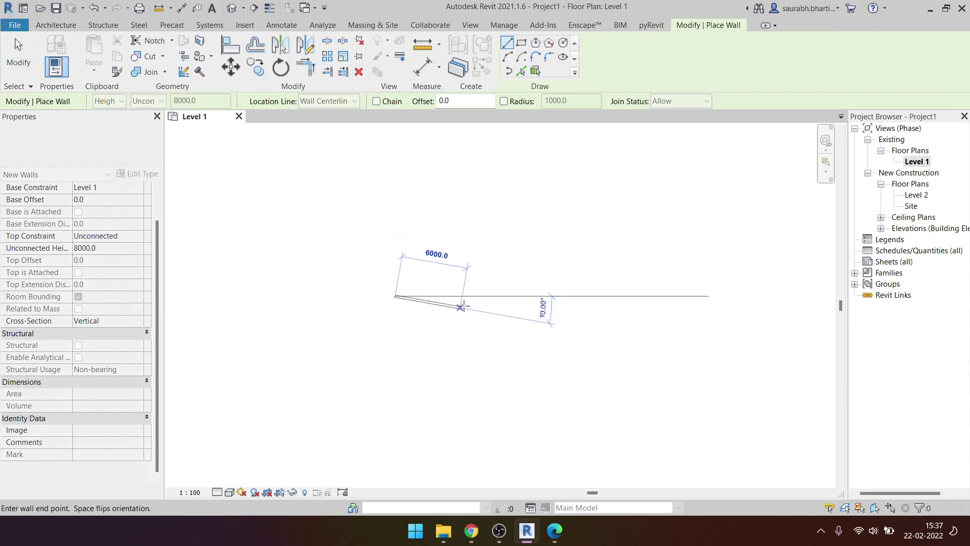
left_click(471, 295)
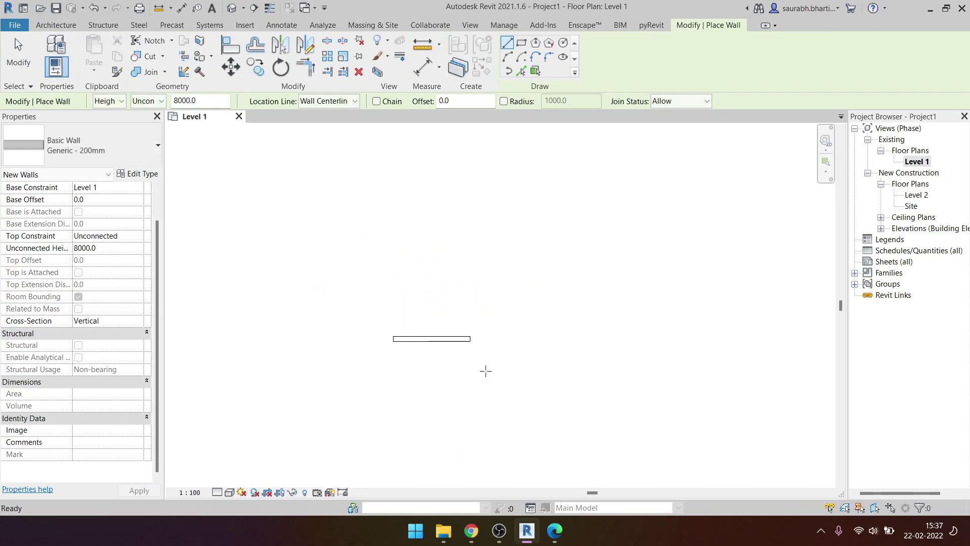
key("Escape")
key("Escape")
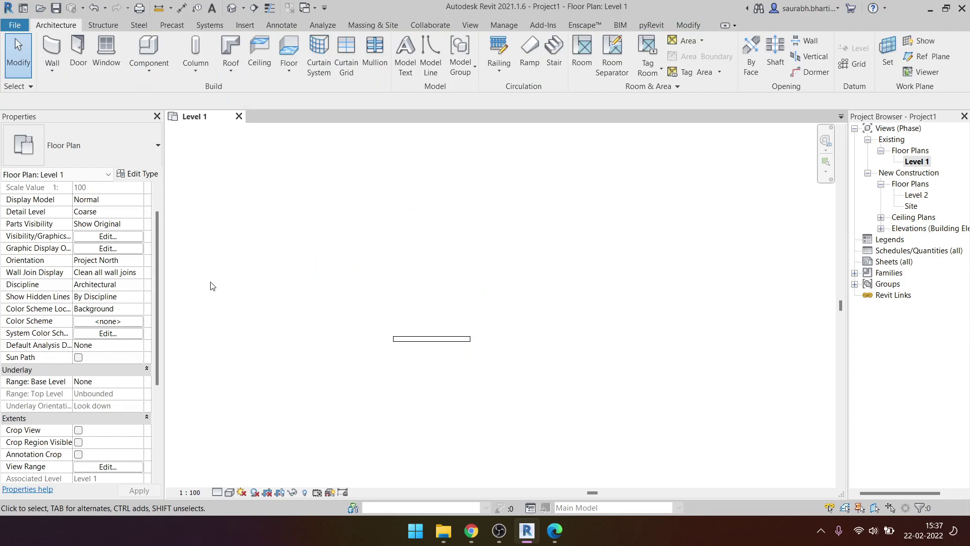
scroll(424, 369, "up", 1)
scroll(423, 367, "up", 2)
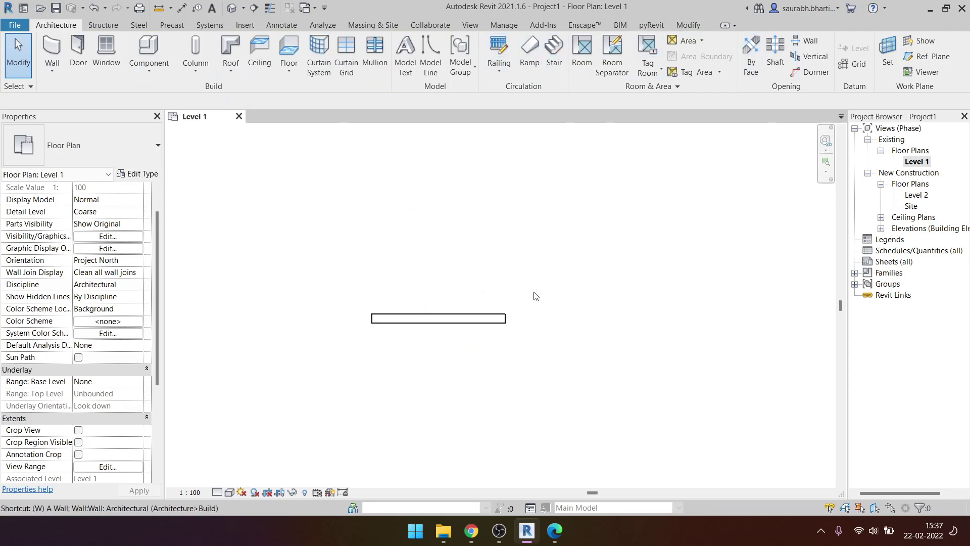
left_click_drag(511, 362, 341, 276)
left_click(645, 274)
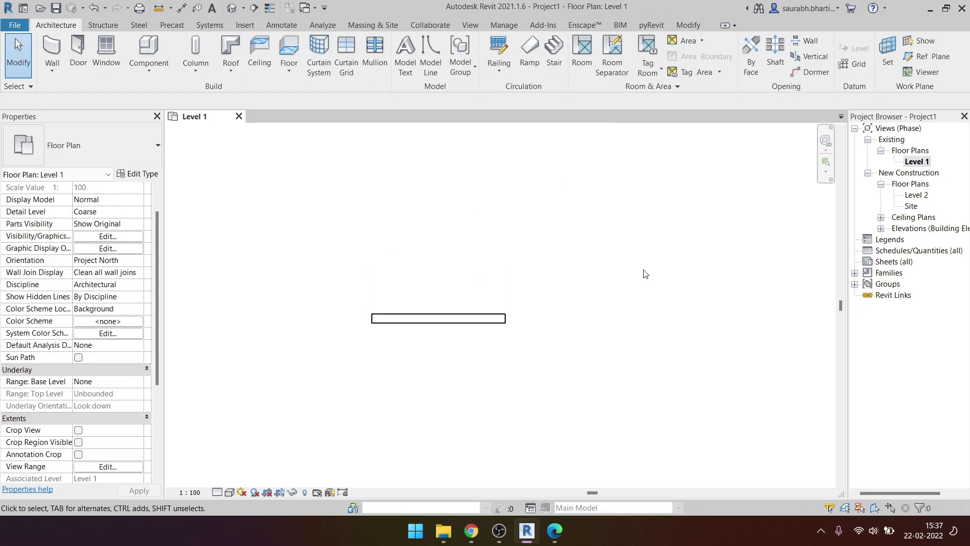
left_click(456, 326)
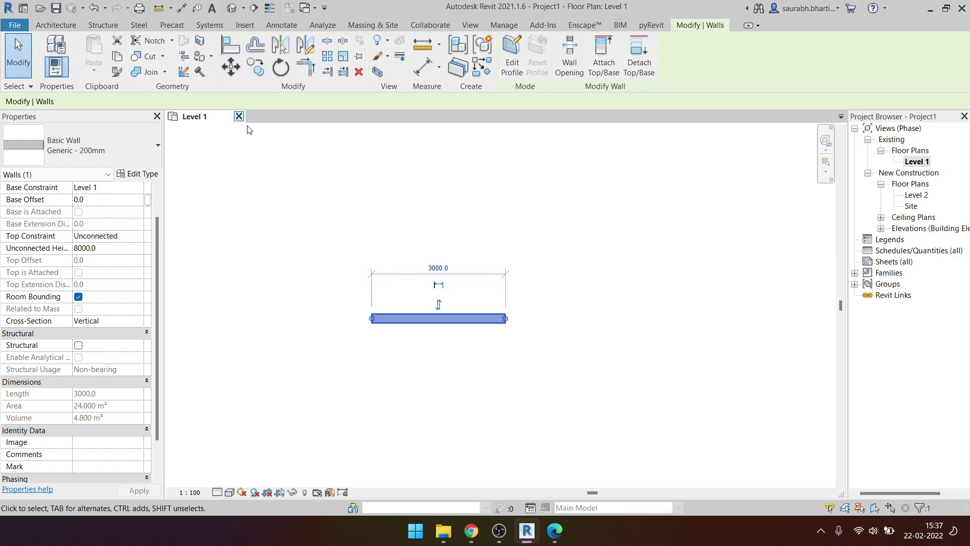
left_click(496, 362)
- Mark the existing Level 1 wall as demolished with the Demolish tool
left_click_drag(526, 347, 368, 273)
left_click(201, 73)
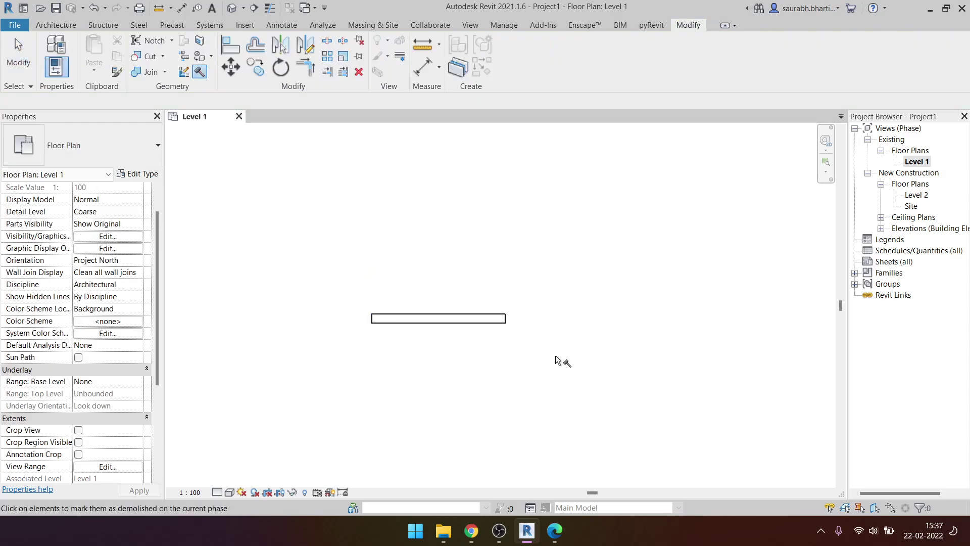
key("Escape")
left_click(455, 323)
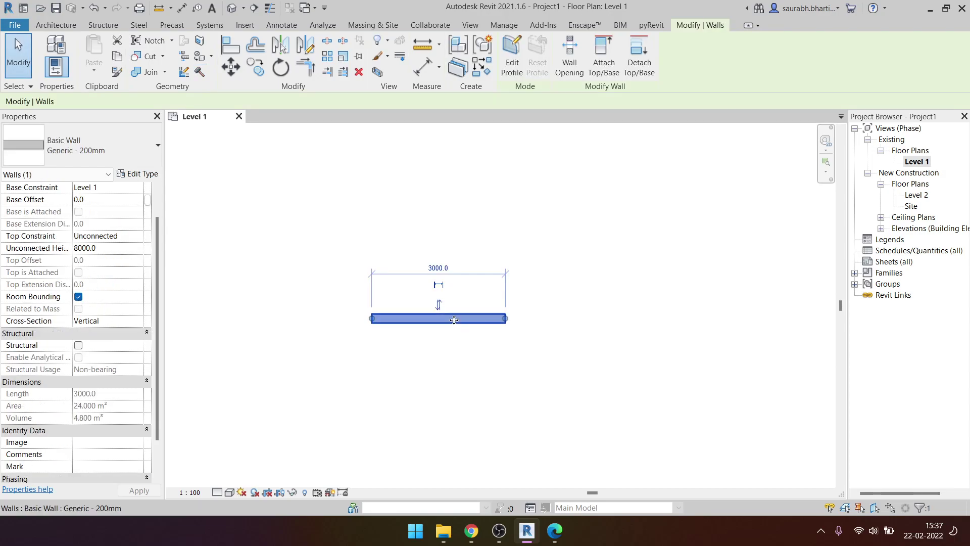
scroll(83, 394, "down", 2)
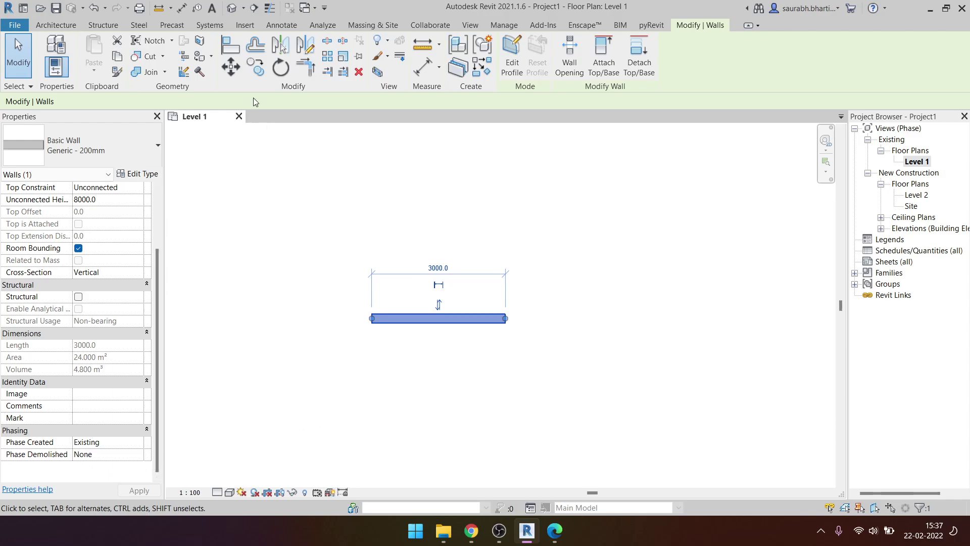
left_click(200, 72)
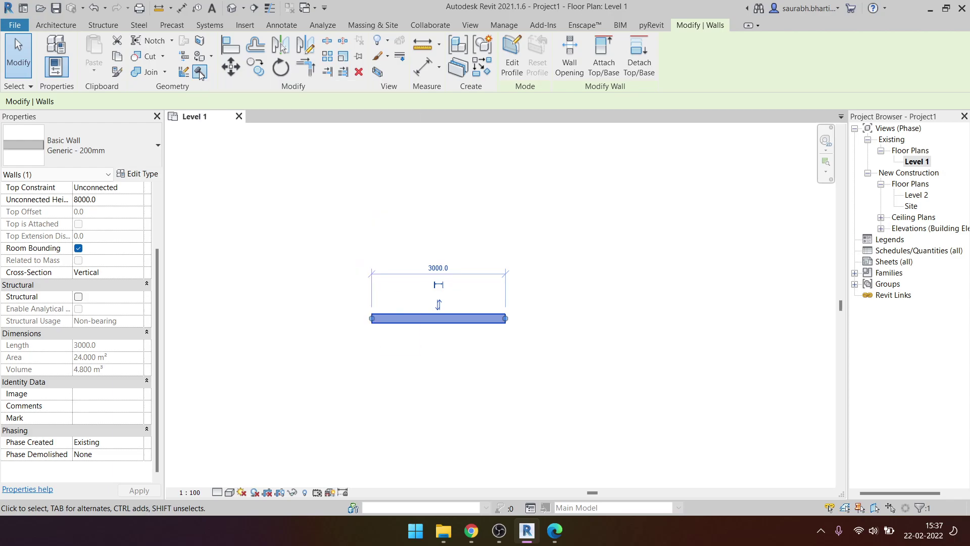
left_click(396, 319)
key("Escape")
scroll(443, 326, "up", 5)
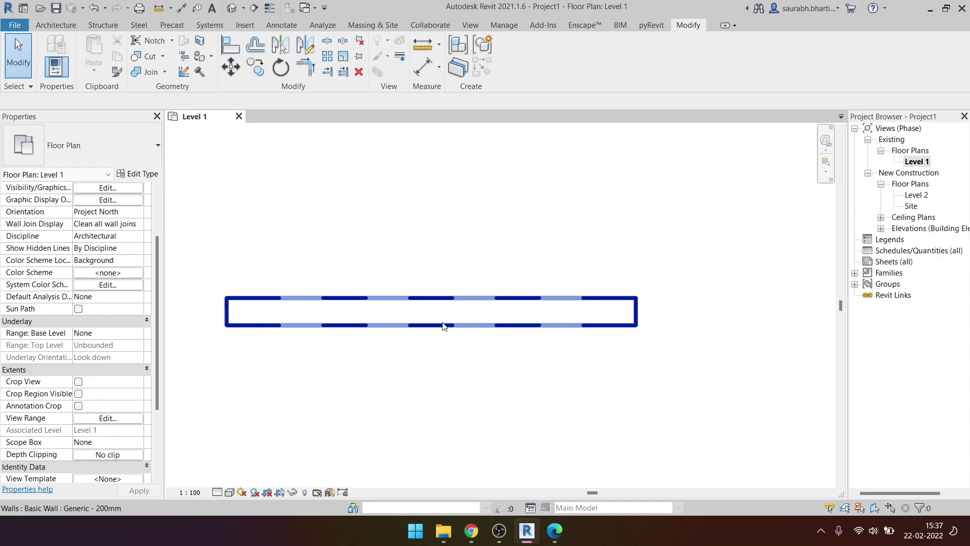
left_click_drag(213, 268, 741, 412)
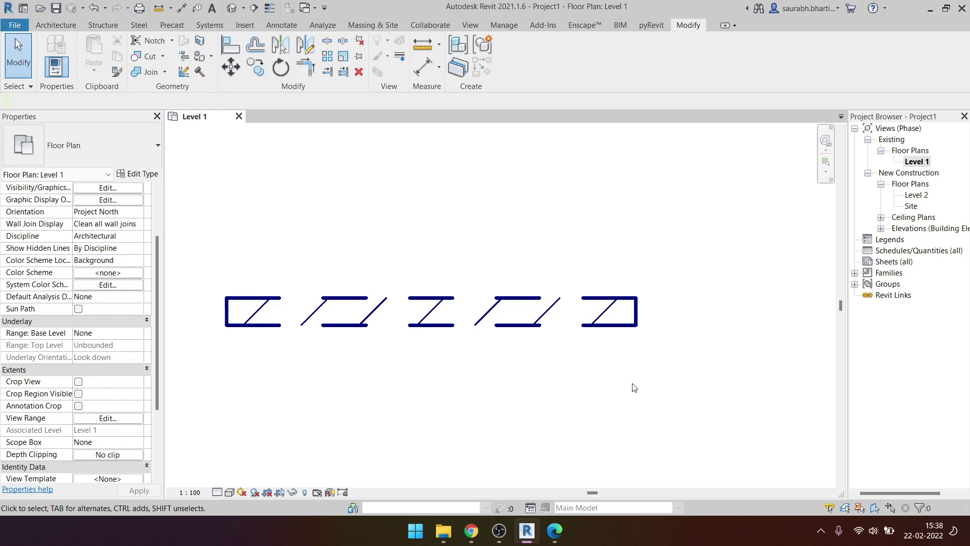
- Set the demolished wall's Phase Demolished to New Construction
left_click(603, 303)
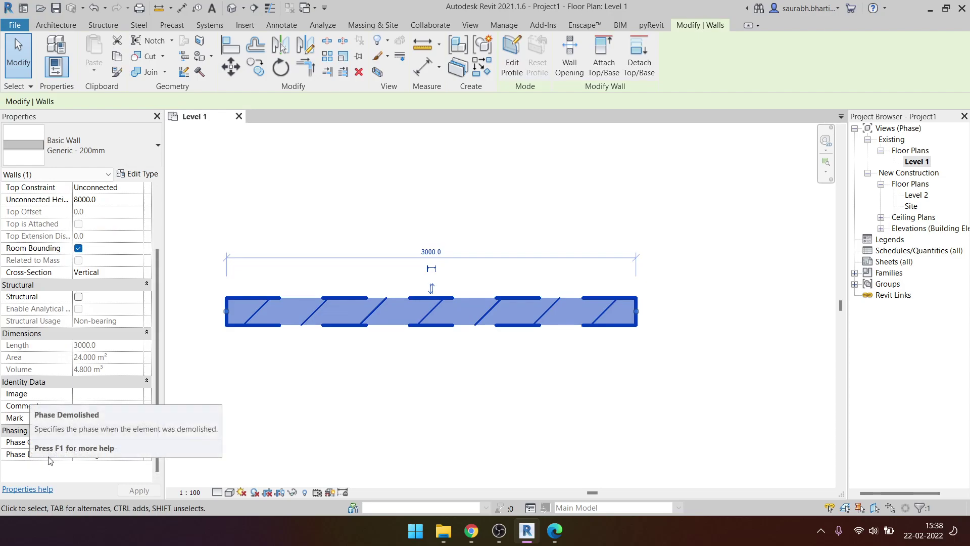
left_click(138, 454)
left_click(108, 475)
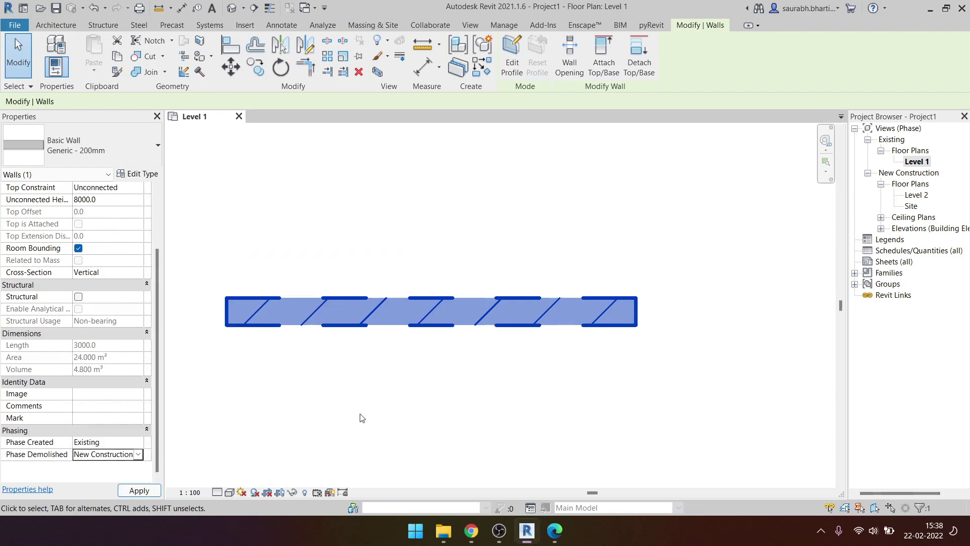
left_click(433, 405)
scroll(435, 395, "down", 3)
left_click_drag(296, 316, 560, 400)
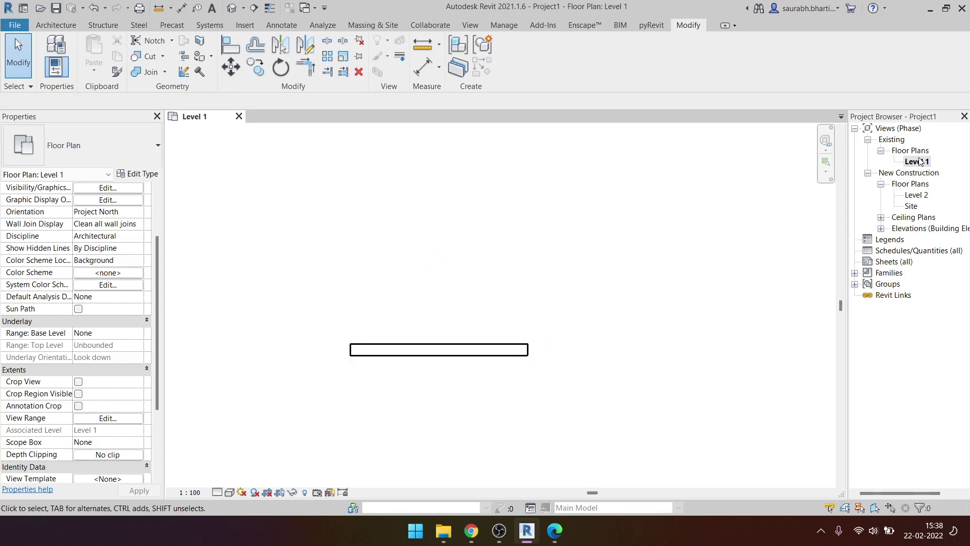
- Sketch a rectangular room of walls and extend its top wall further right
scroll(591, 333, "down", 1)
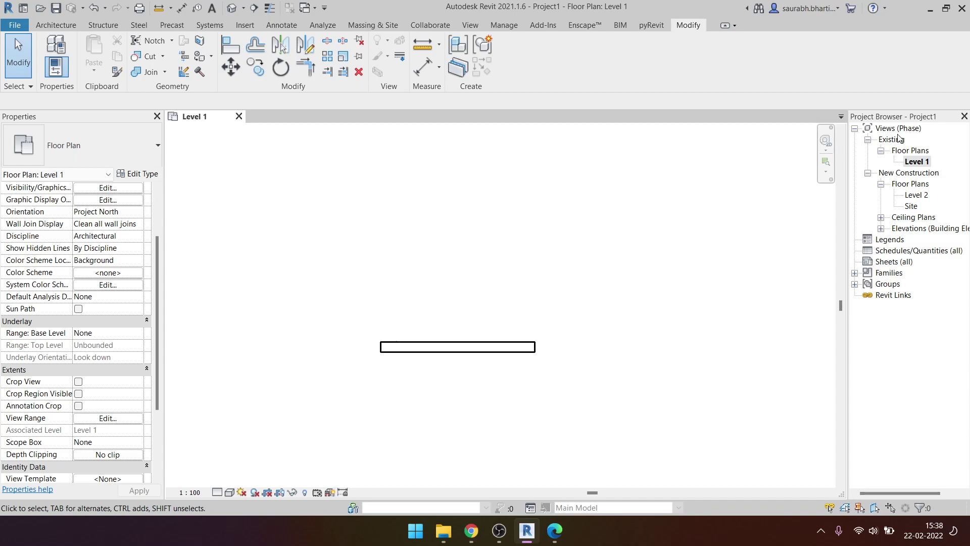
right_click(916, 162)
mouse_move(847, 258)
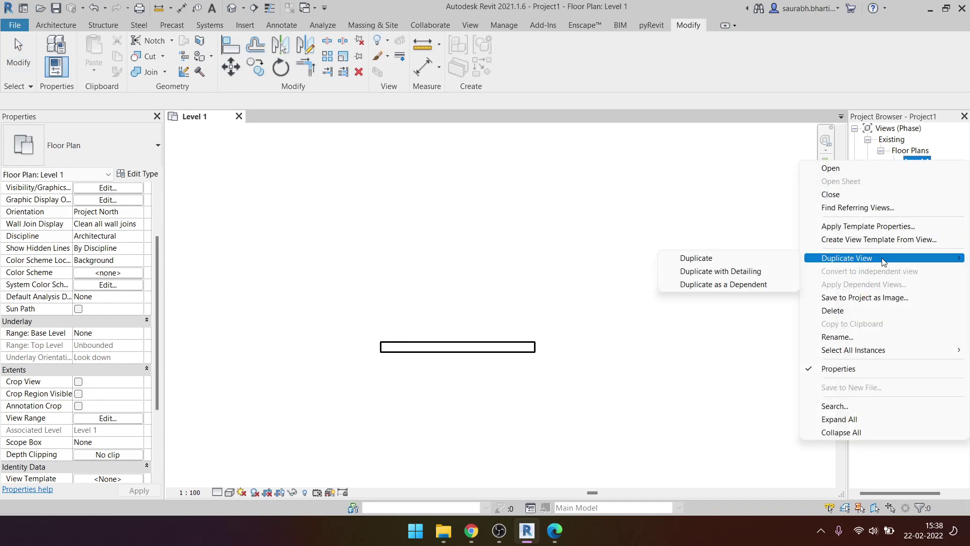
key("Escape")
key("w")
key("a")
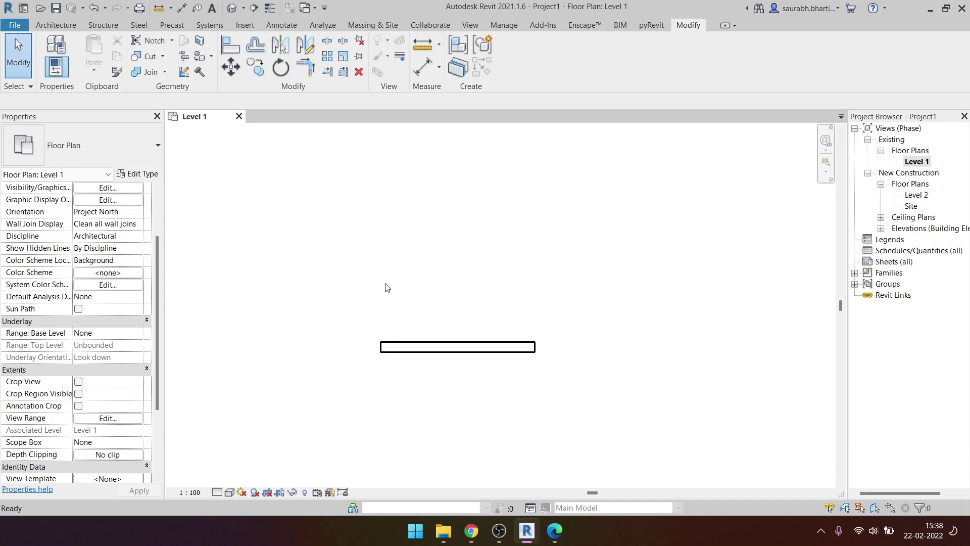
left_click(522, 42)
left_click(408, 290)
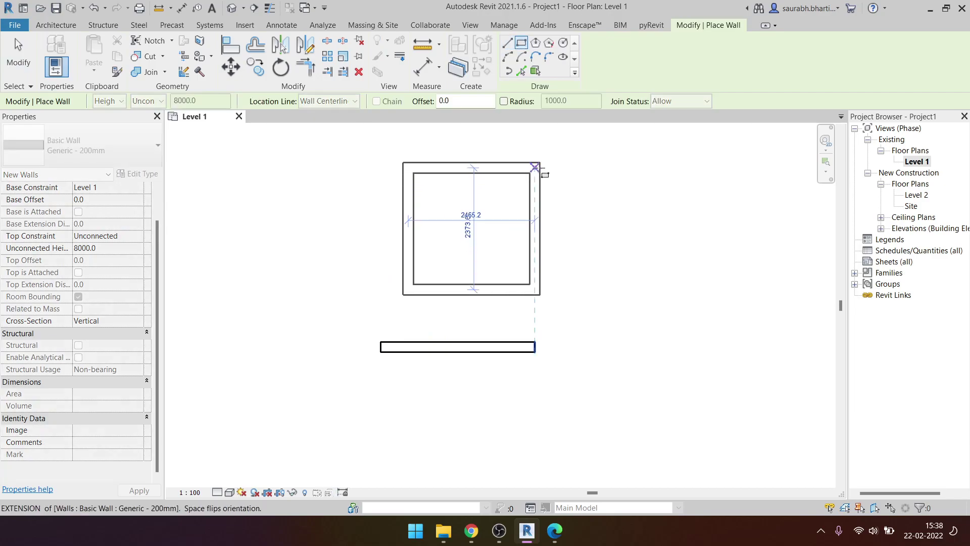
left_click(535, 168)
key("Escape")
key("Escape")
left_click(470, 168)
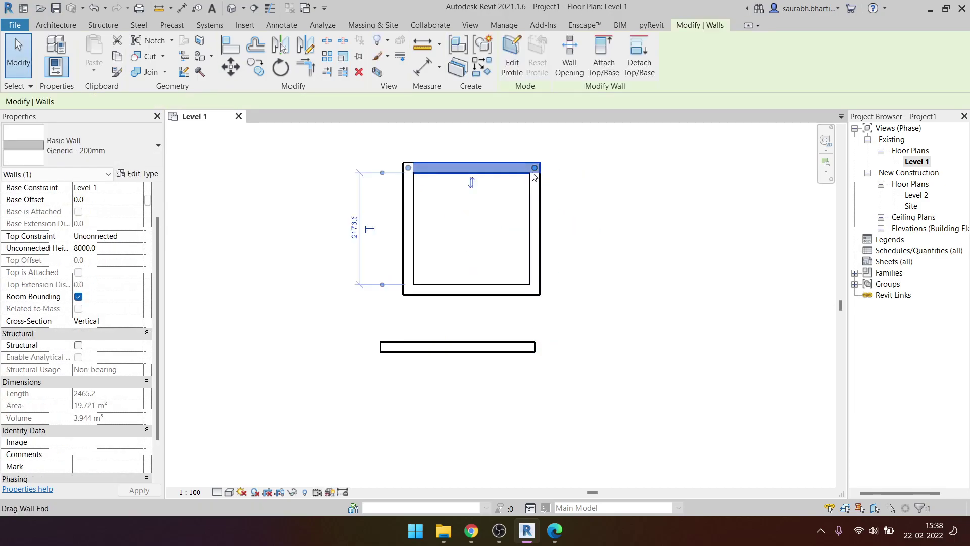
left_click_drag(535, 167, 665, 167)
key("Escape")
- Add a right-side wall, a lower vertical and horizontal wall, then shorten the short horizontal wall
key("w")
key("a")
left_click(665, 168)
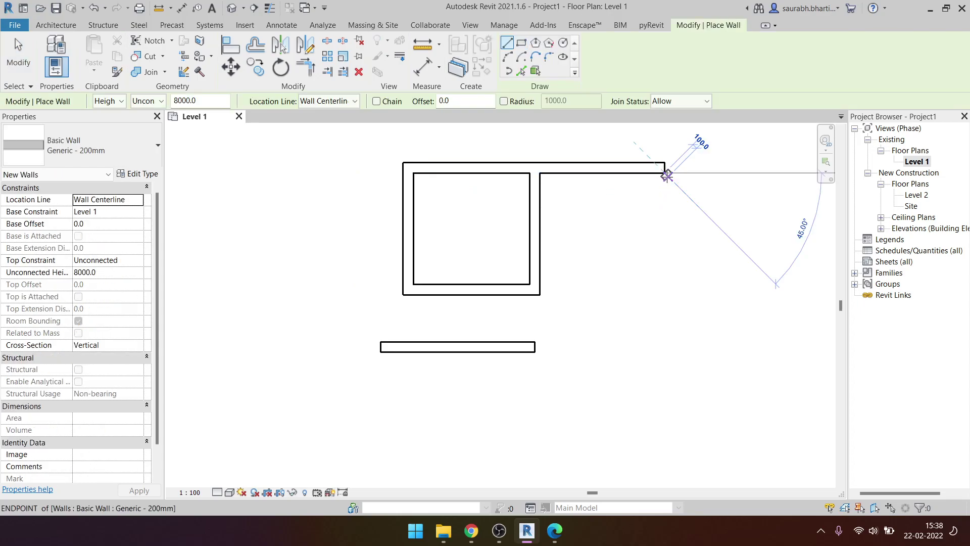
left_click(665, 289)
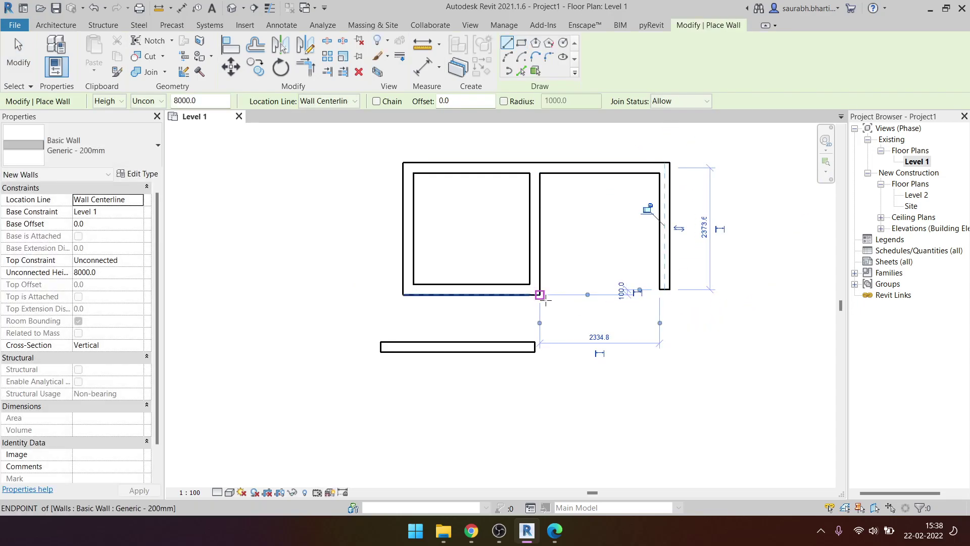
left_click(535, 295)
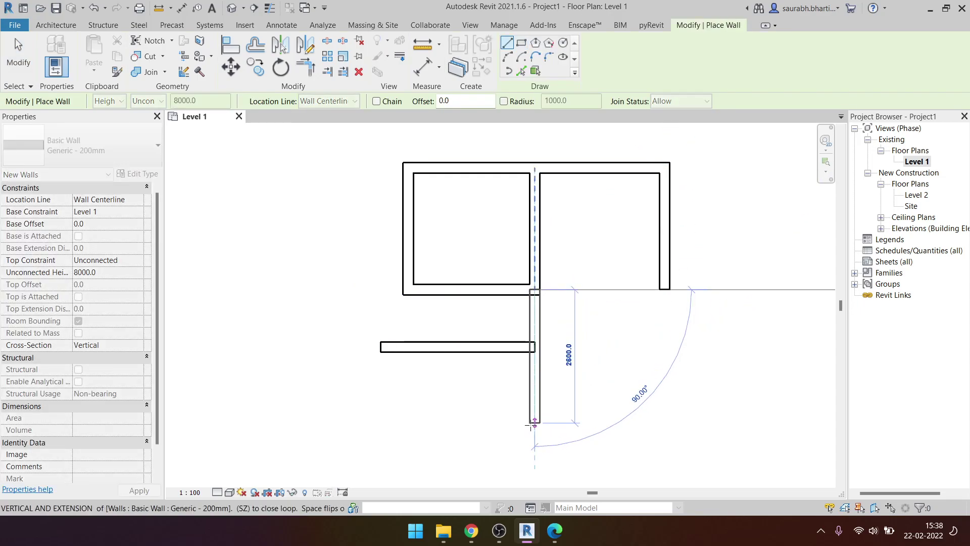
left_click(535, 422)
left_click(666, 412)
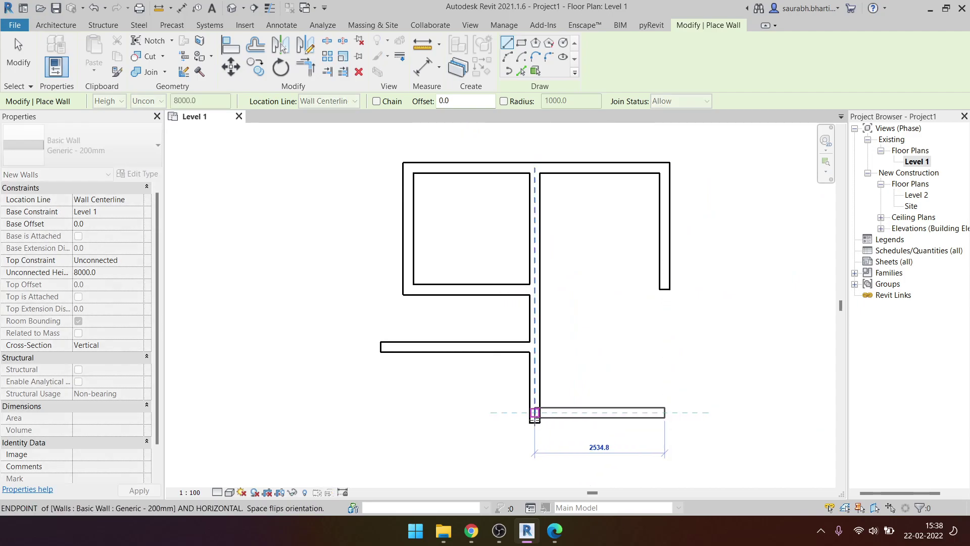
key("Escape")
key("Escape")
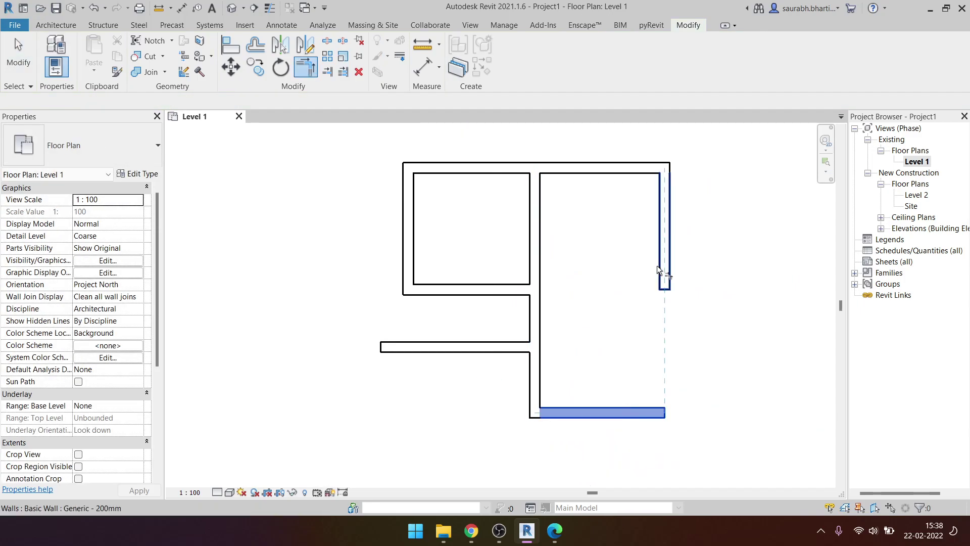
scroll(573, 382, "down", 2)
left_click(469, 347)
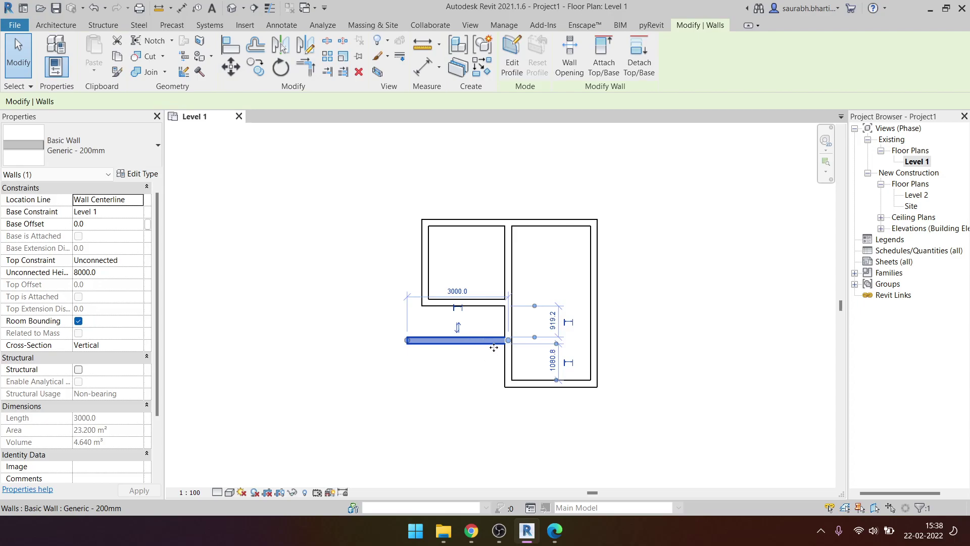
left_click_drag(504, 340, 481, 340)
left_click(495, 350)
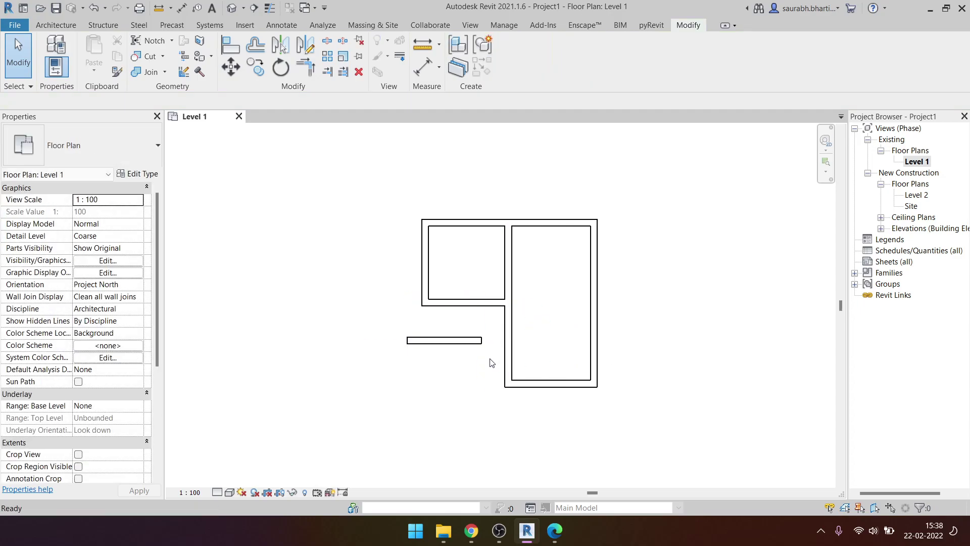
- Draw the left wall and the bottom wall closing the outline
key("w")
key("a")
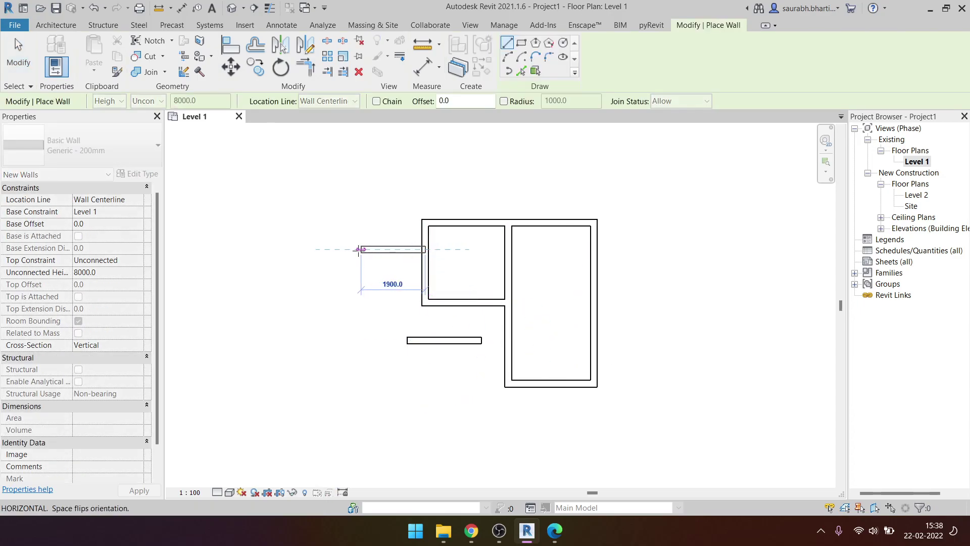
left_click(353, 249)
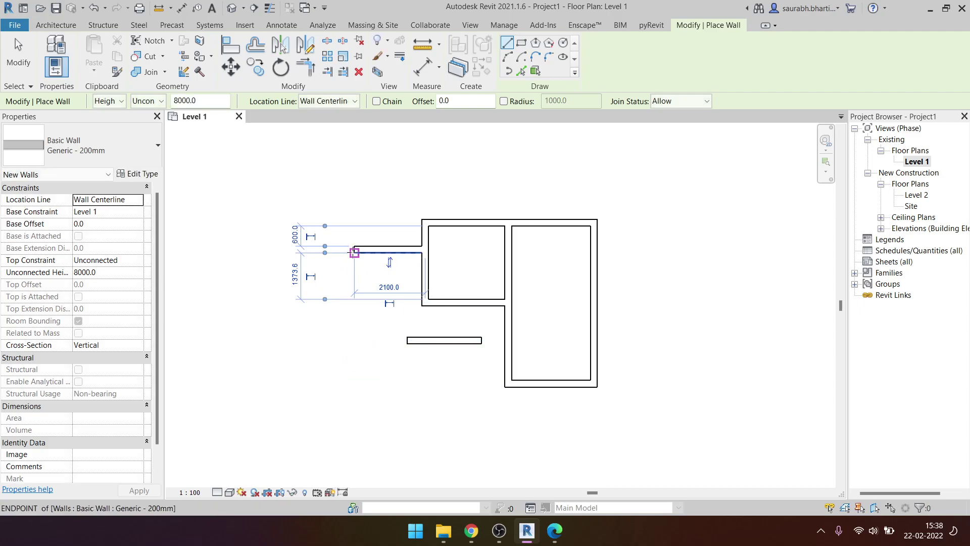
left_click(354, 250)
left_click(354, 425)
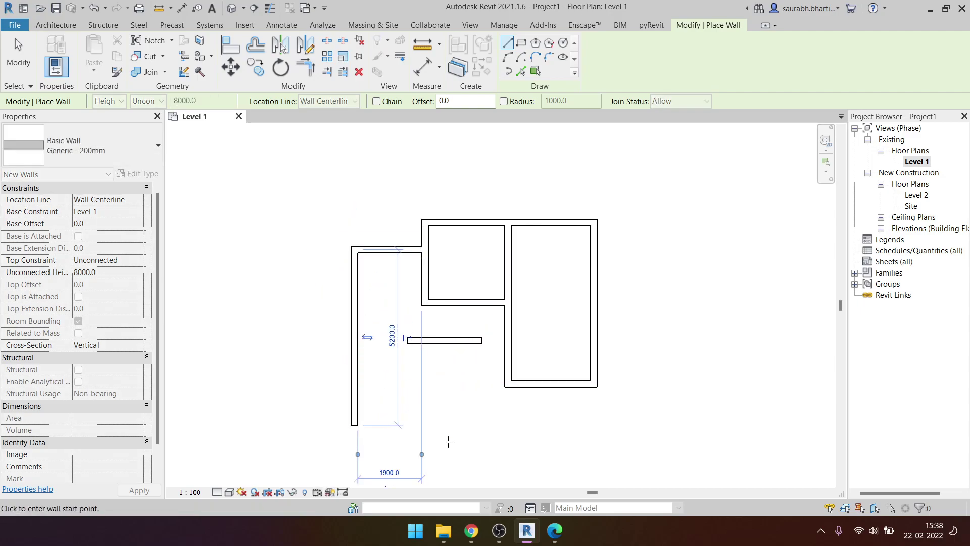
left_click(515, 425)
left_click(354, 425)
key("Escape")
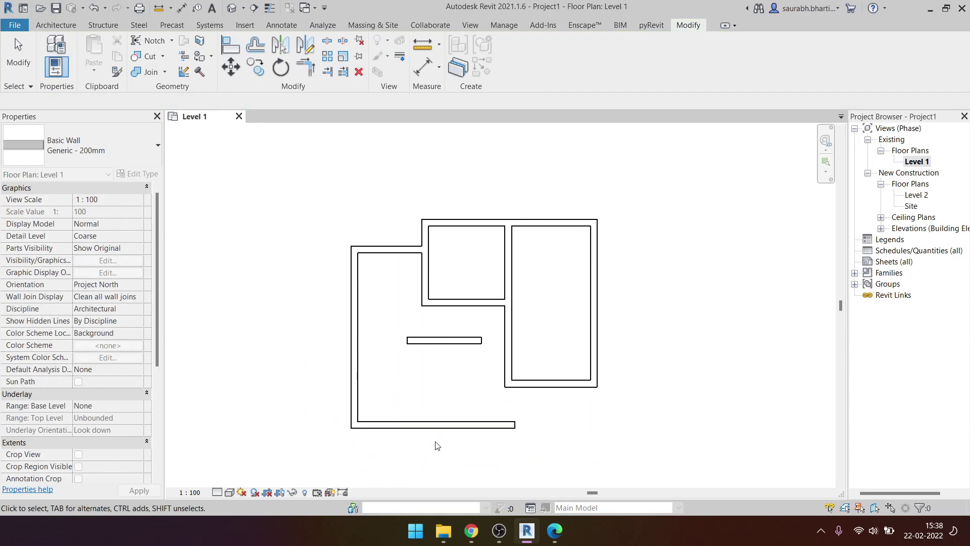
- Extend the middle wall down to the bottom wall and move the short interior wall lower
left_click_drag(505, 369, 494, 428)
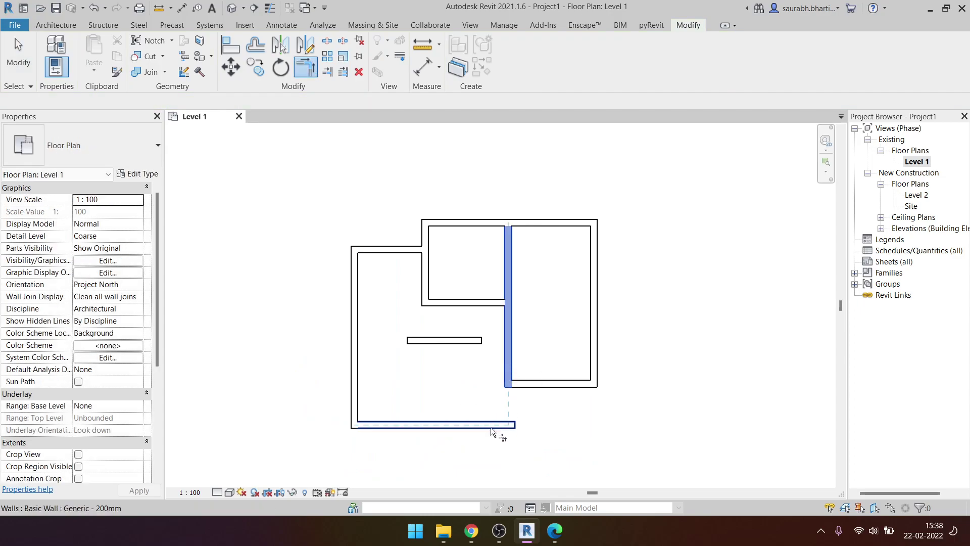
middle_click_drag(452, 280, 462, 327)
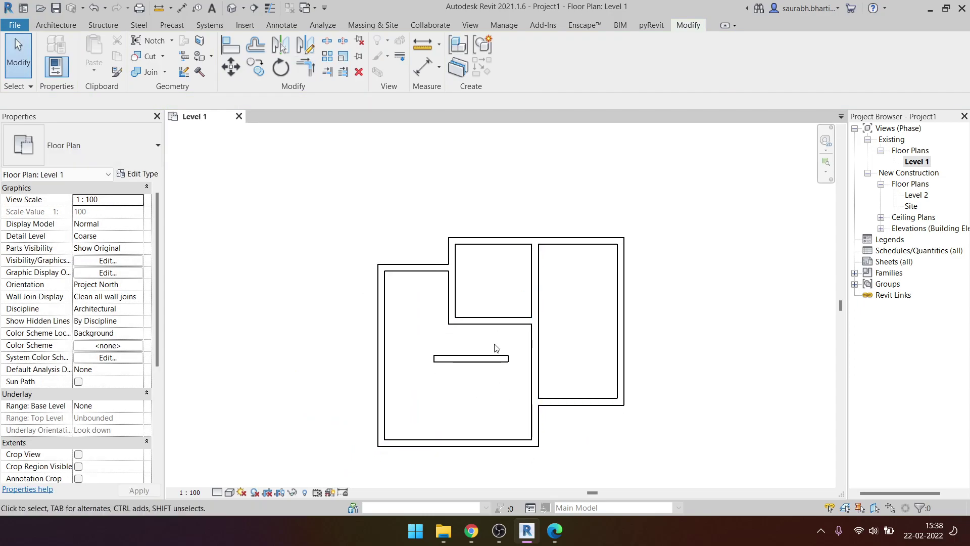
left_click_drag(494, 353, 475, 418)
middle_click_drag(499, 384, 516, 355)
key("Escape")
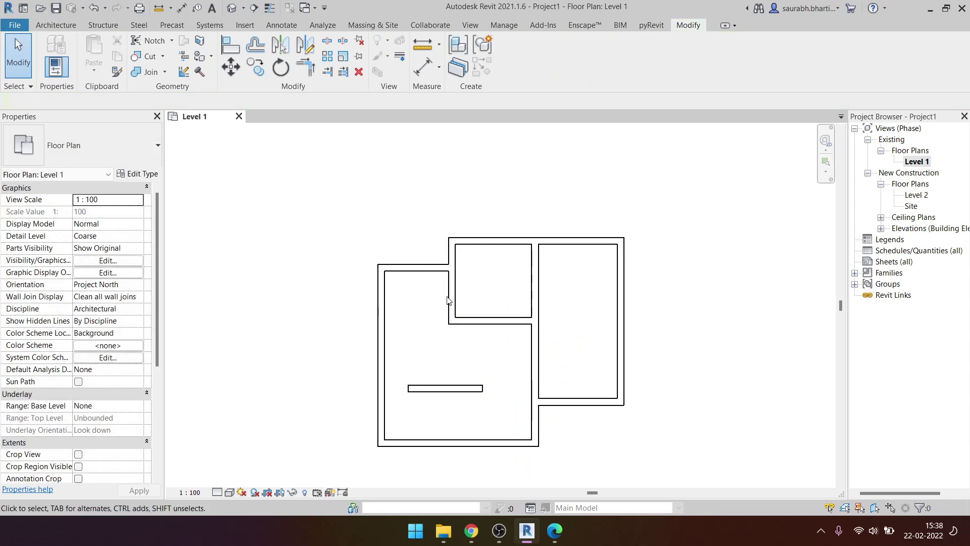
left_click(451, 281)
- Place single-flush doors in the central wall and the top-left wall
key("Escape")
scroll(451, 259, "up", 5)
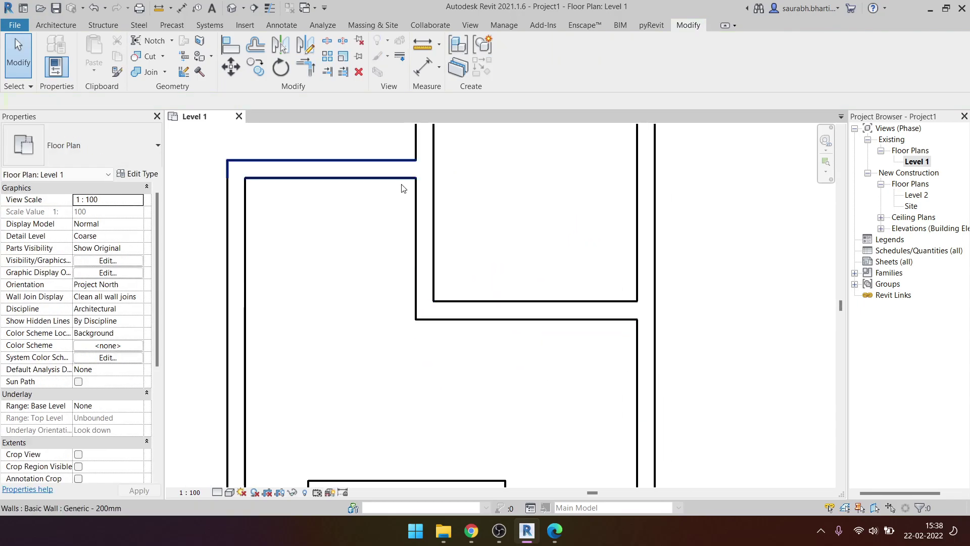
scroll(455, 233, "down", 4)
key("d")
key("r")
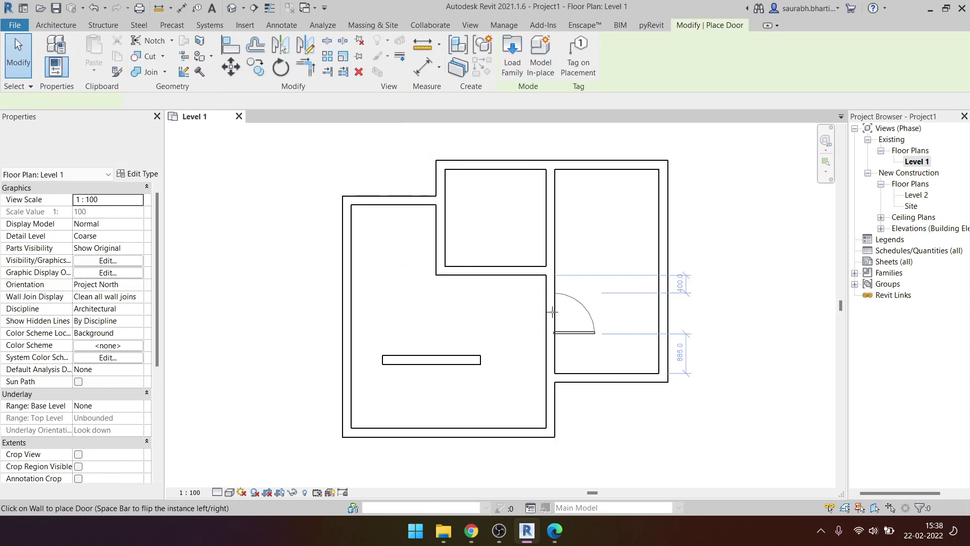
left_click(550, 309)
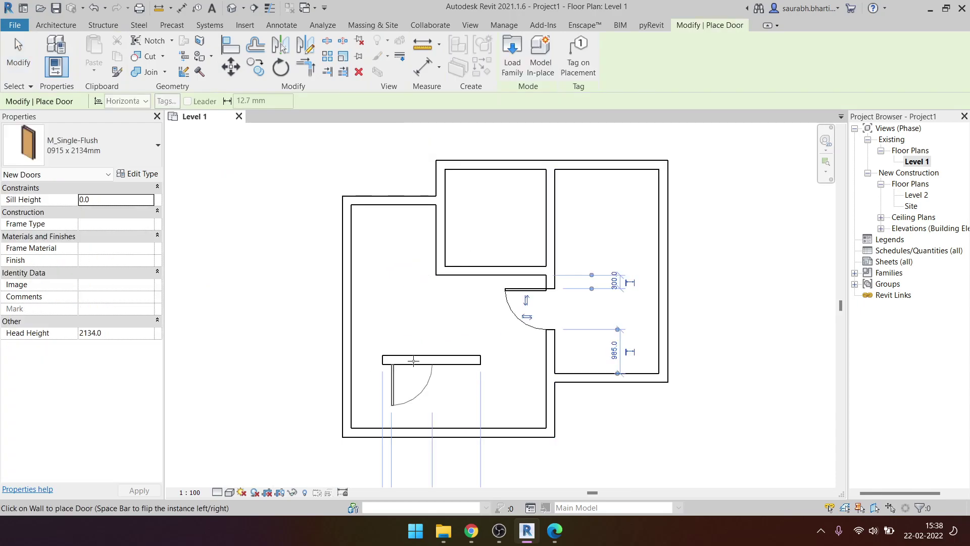
left_click(393, 202)
key("Escape")
key("Escape")
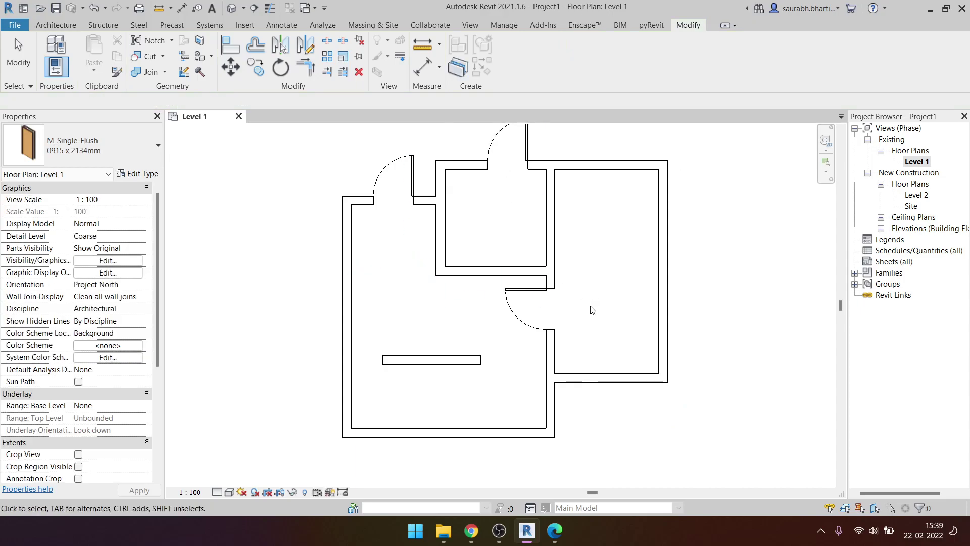
- Select the wall below the central room and check its Phase Demolished choices
scroll(589, 307, "down", 2)
scroll(516, 301, "up", 4)
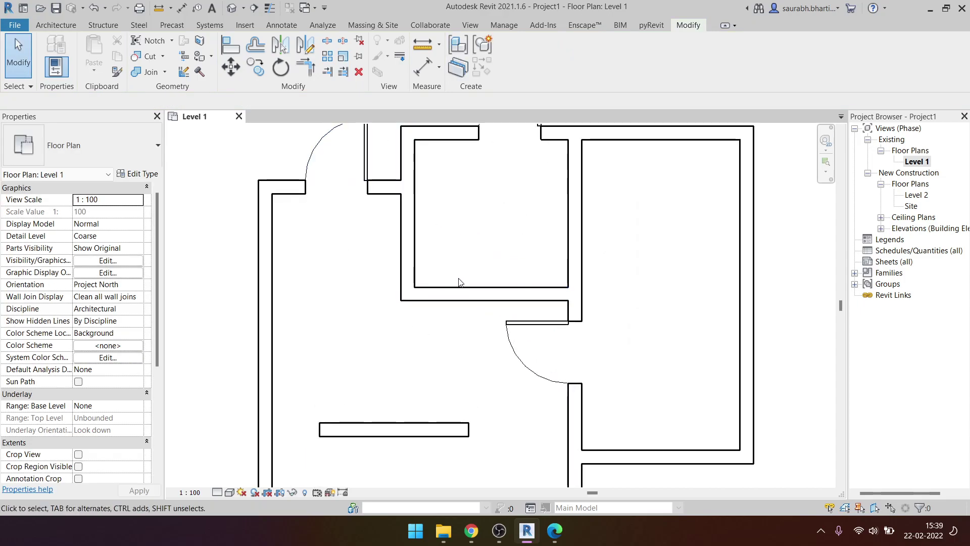
scroll(521, 295, "down", 2)
left_click(471, 290)
key("Escape")
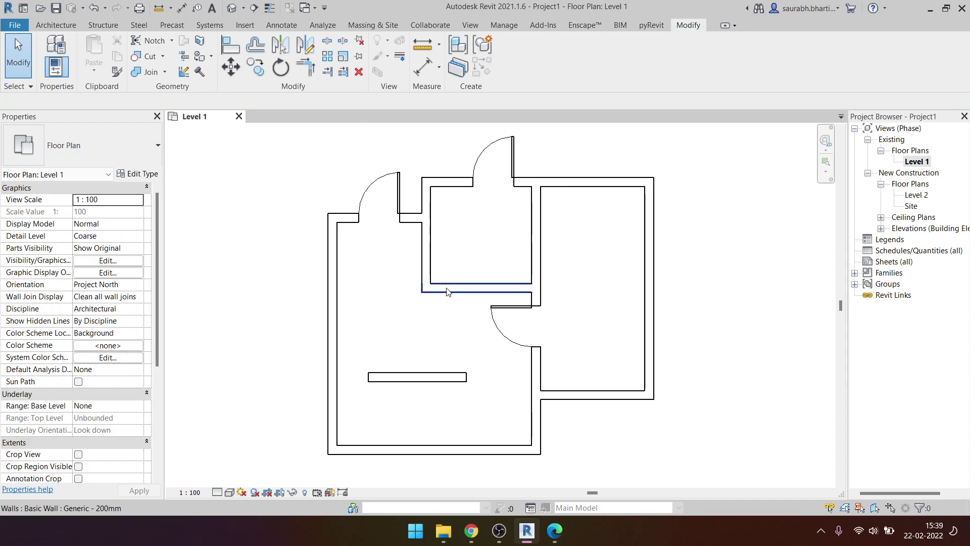
left_click(423, 288)
left_click(308, 174)
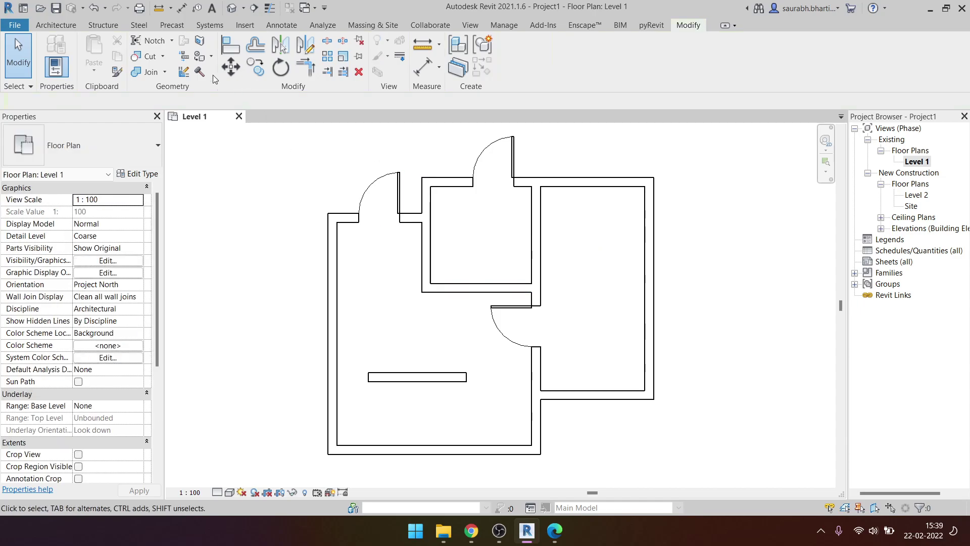
scroll(483, 306, "up", 3)
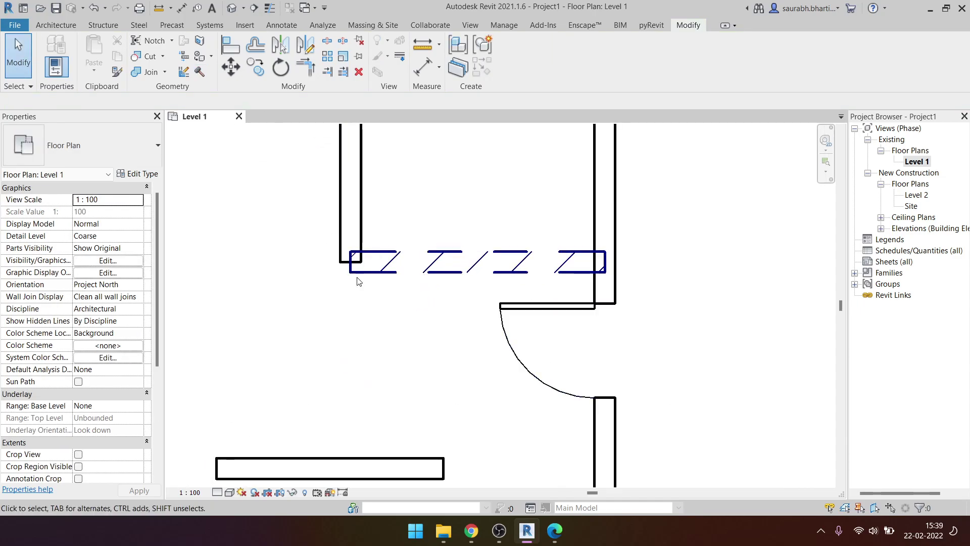
left_click(475, 264)
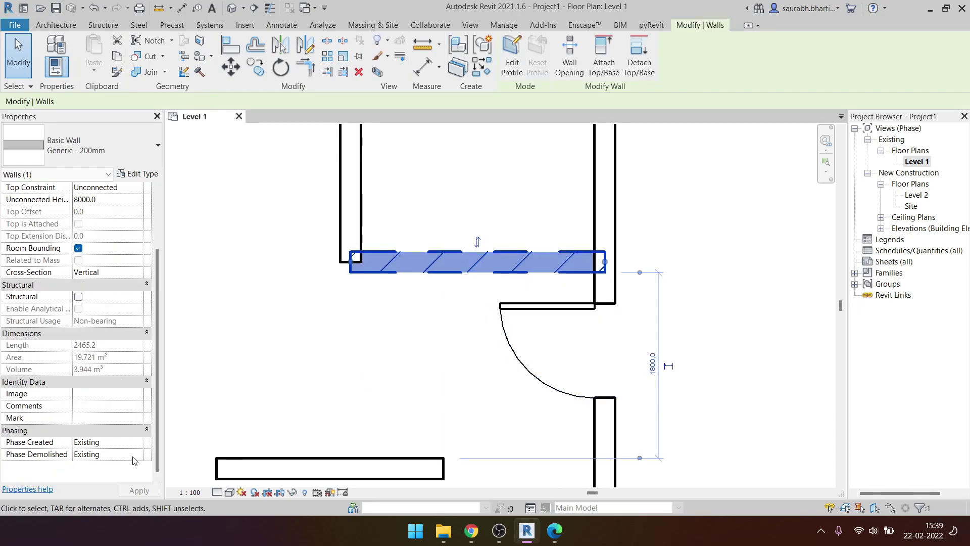
left_click(136, 456)
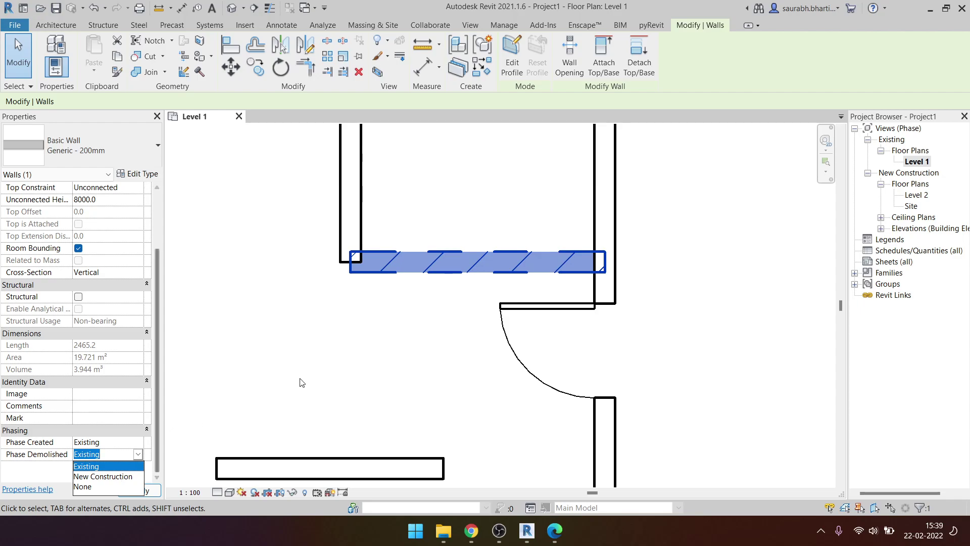
scroll(379, 349, "down", 5)
left_click(379, 353)
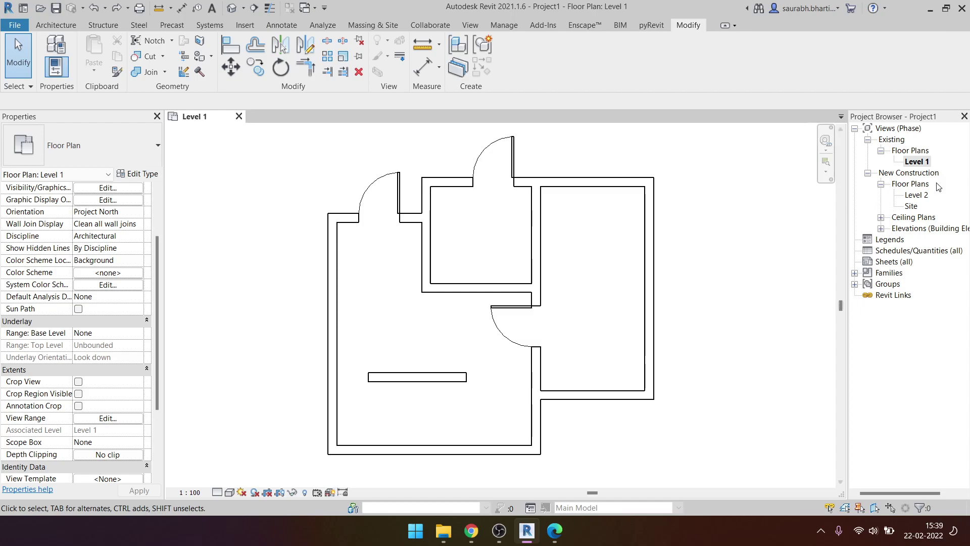
- Duplicate Level 1 with detailing and rename the copy 'Level 1 Demo'
right_click(920, 162)
mouse_move(847, 256)
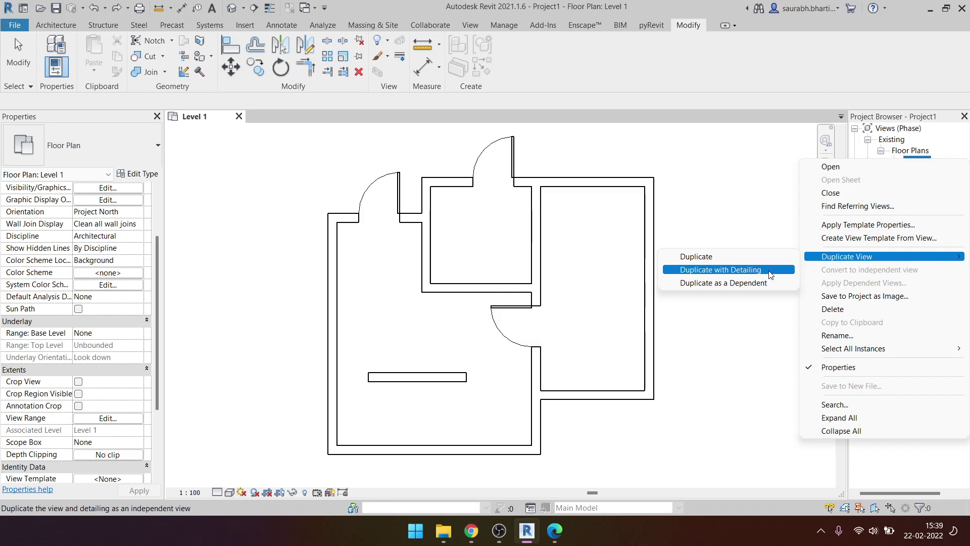
left_click(771, 275)
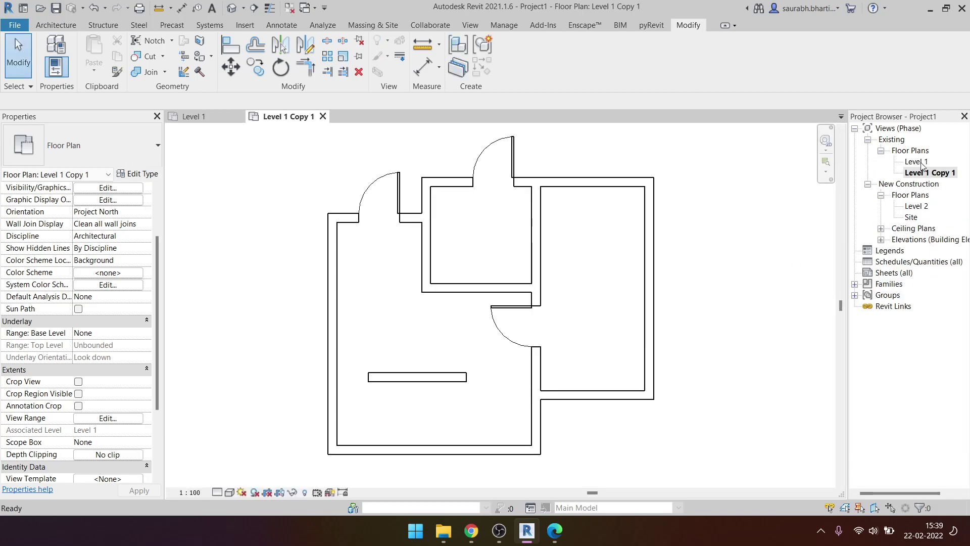
left_click(930, 173)
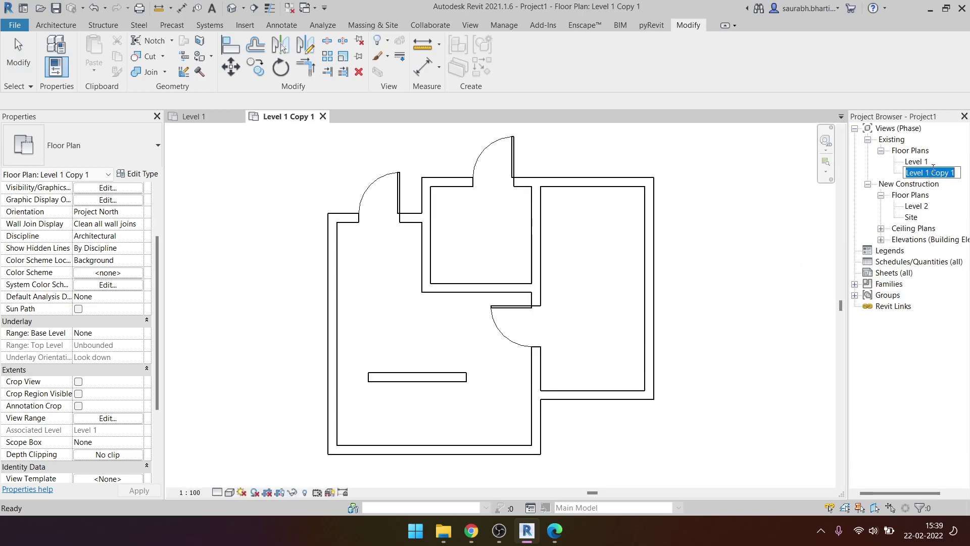
key("End")
key("BackSpace")
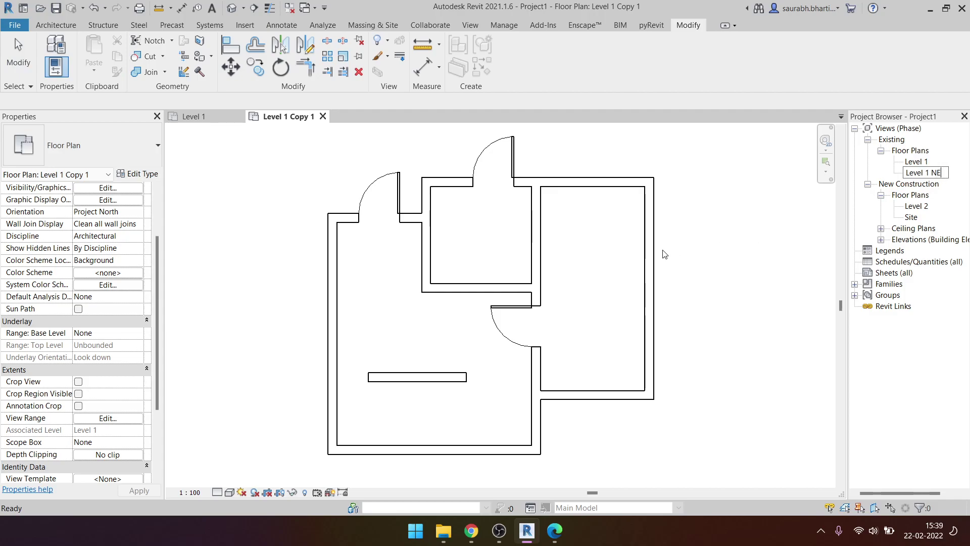
key("BackSpace")
type("Demo")
key("Return")
- Duplicate Level 1 with detailing again and rename the copy 'Level 1 New'
left_click(914, 161)
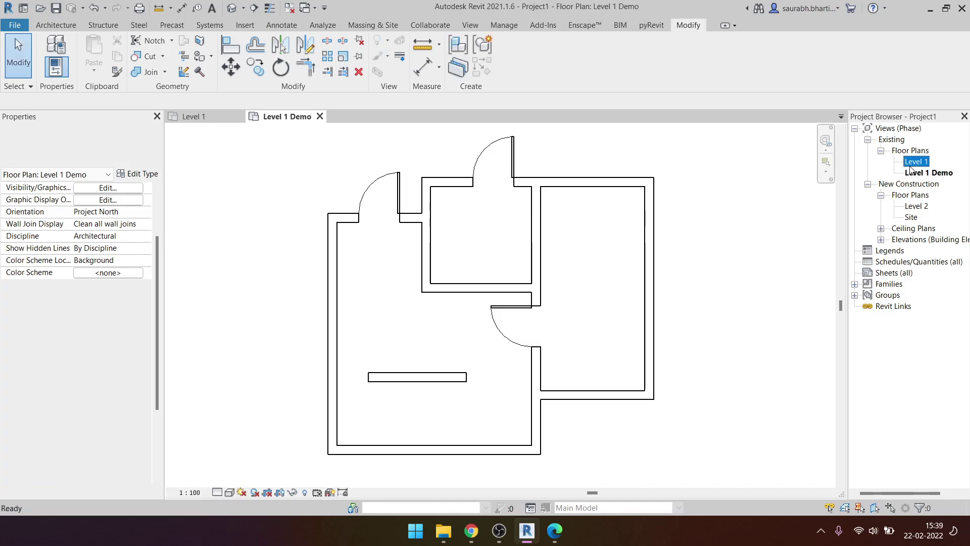
right_click(911, 163)
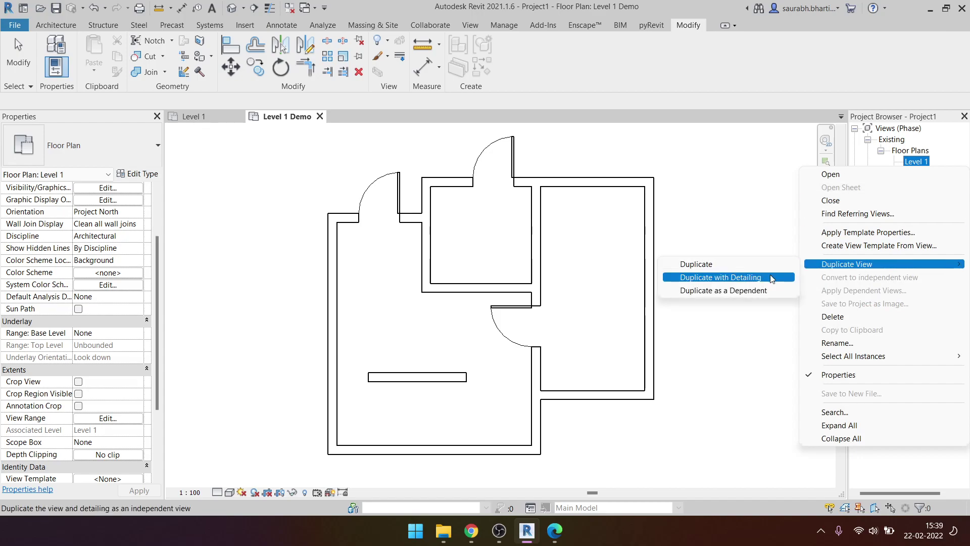
left_click(733, 275)
left_click(921, 174)
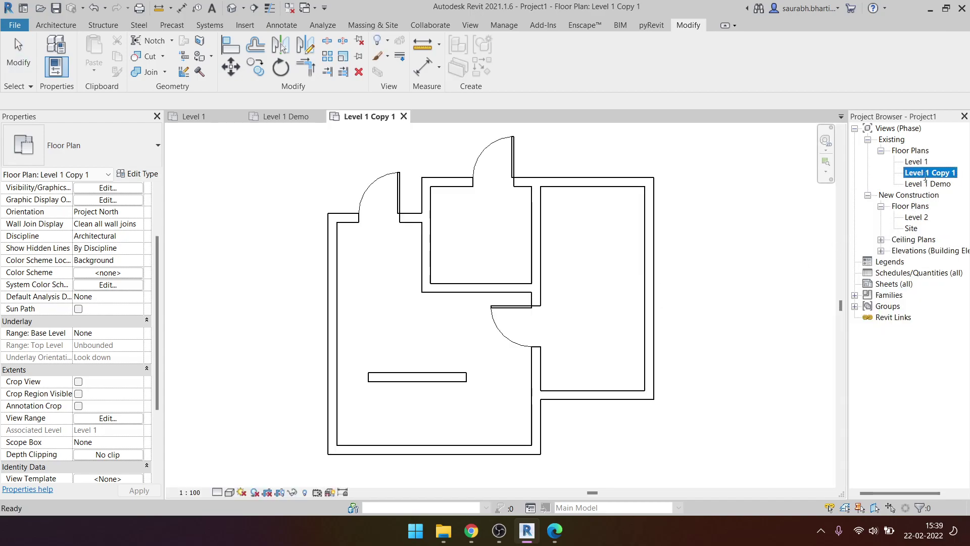
left_click(926, 177)
key("BackSpace")
key("BackSpace")
key("BackSpace")
type("New")
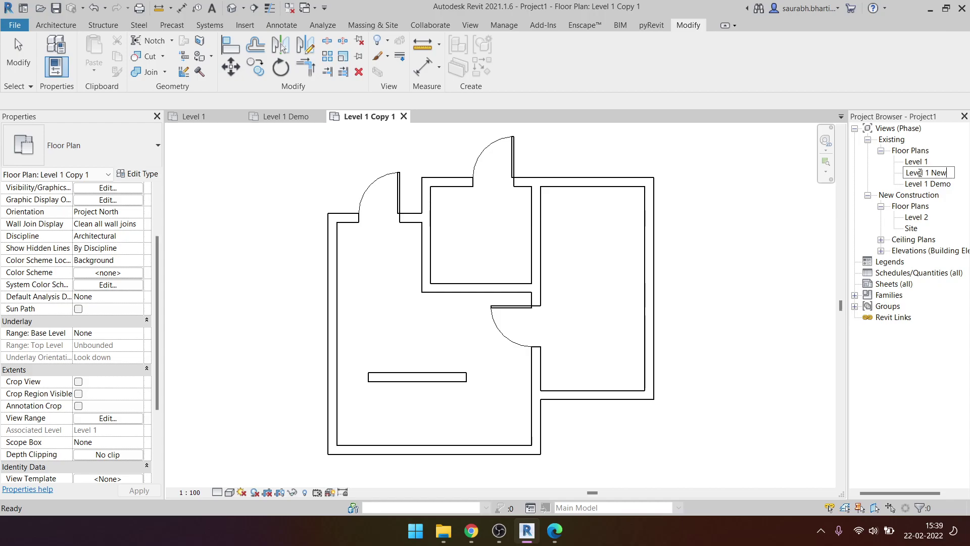
left_click(805, 232)
- Open the Level 1 Demo plan view
left_click(918, 162)
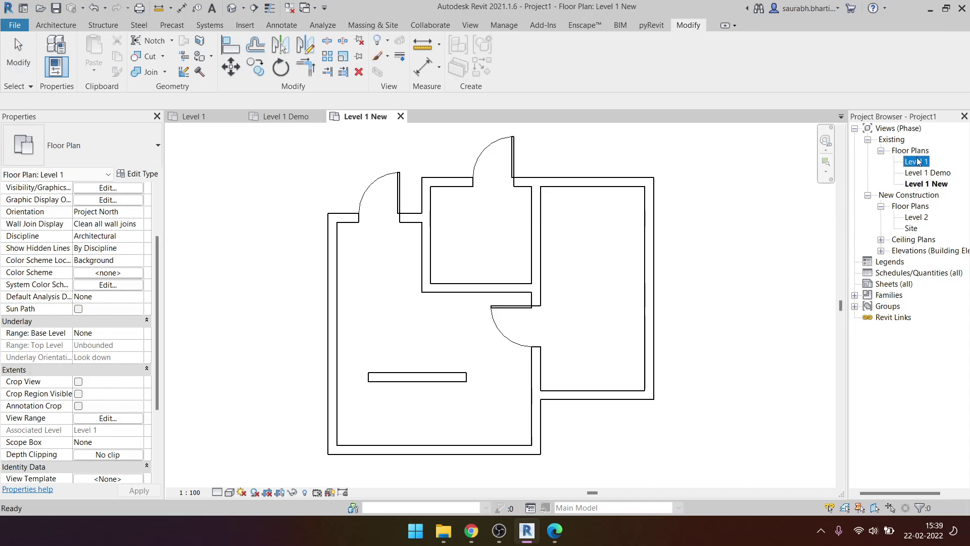
double_click(916, 163)
double_click(924, 173)
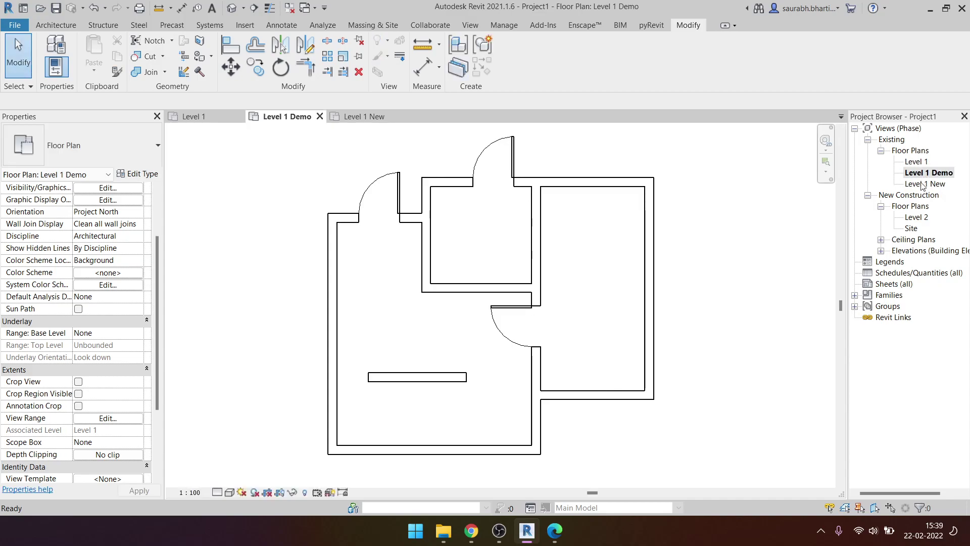
left_click(925, 183)
left_click(707, 283)
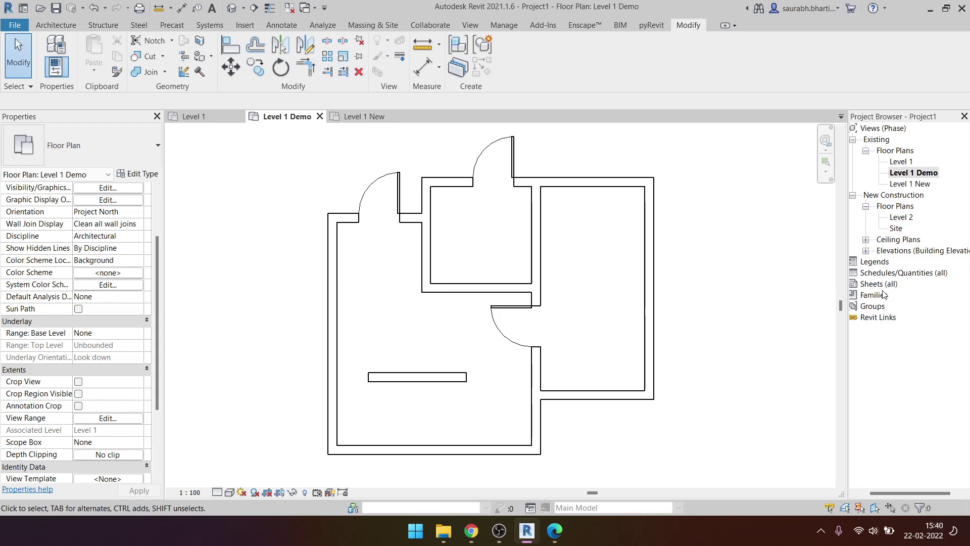
- Set the Level 1 Demo view's Phase to New Construction
scroll(134, 362, "down", 4)
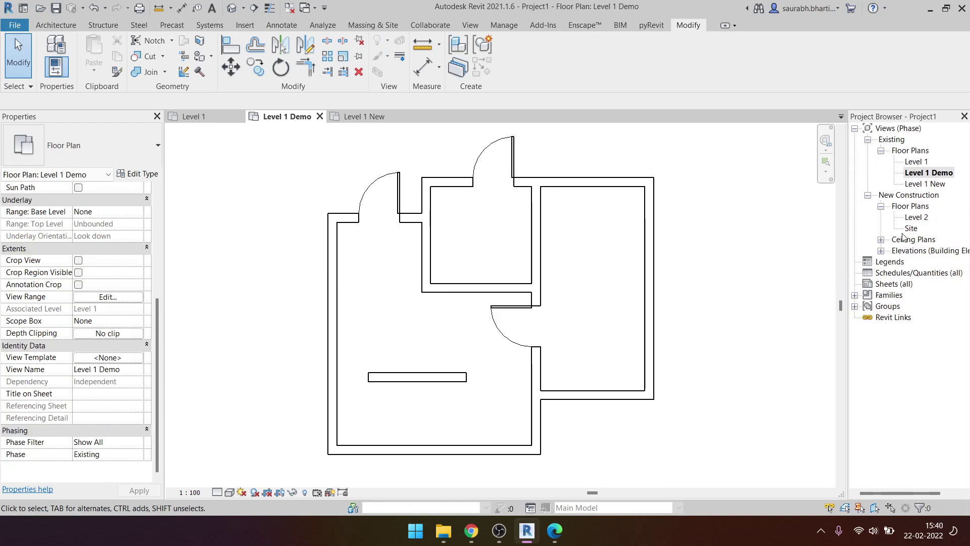
left_click(921, 174)
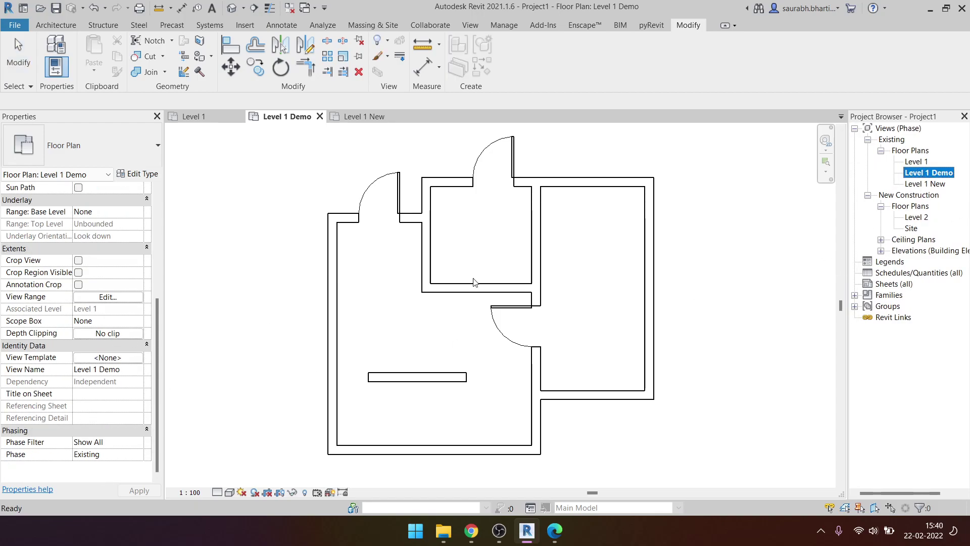
left_click(136, 458)
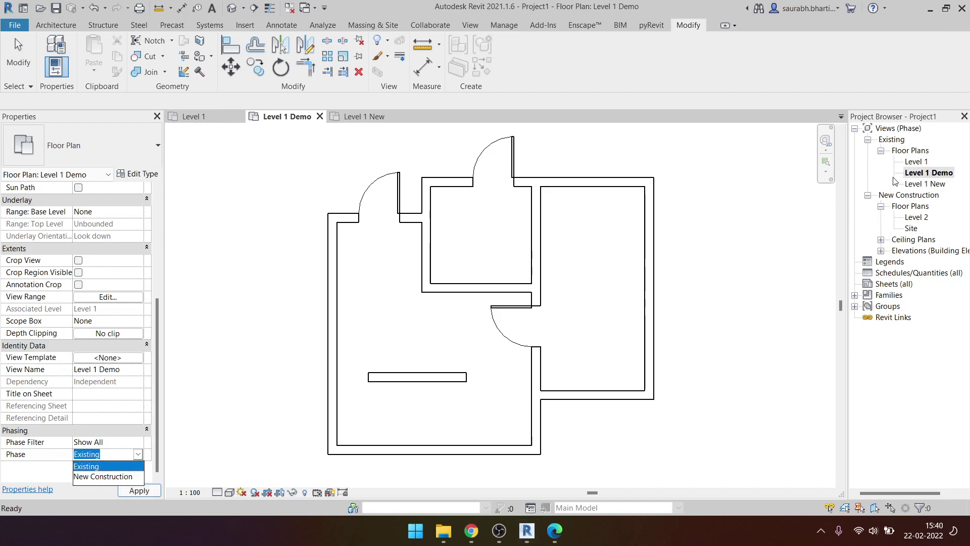
left_click(106, 477)
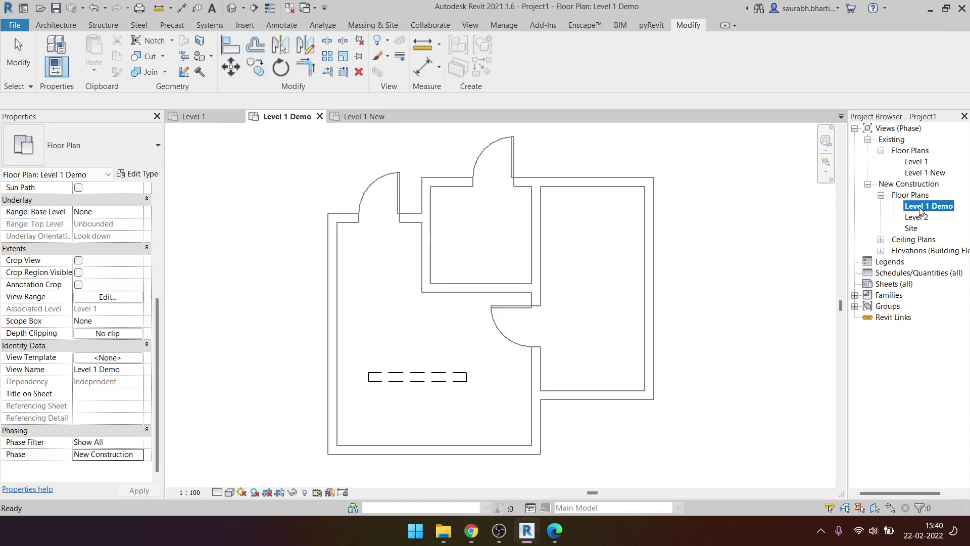
- Set Level 1 New's Phase to New Construction and reopen the Level 1 plan
left_click(927, 174)
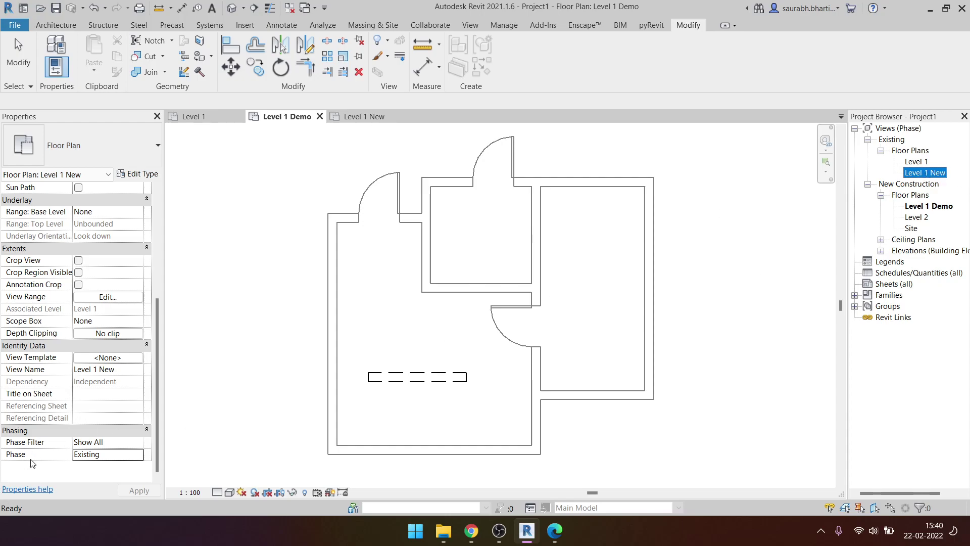
left_click(136, 456)
left_click(117, 477)
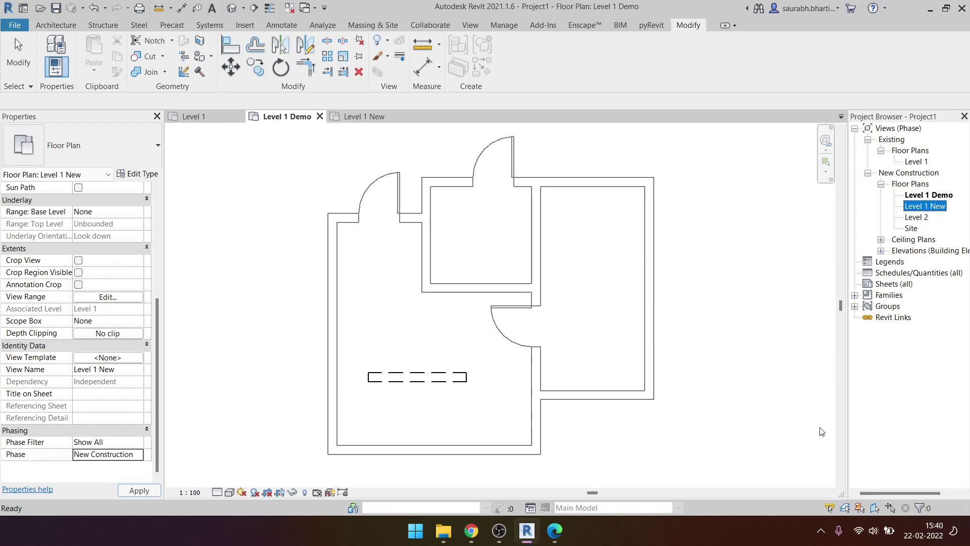
double_click(928, 207)
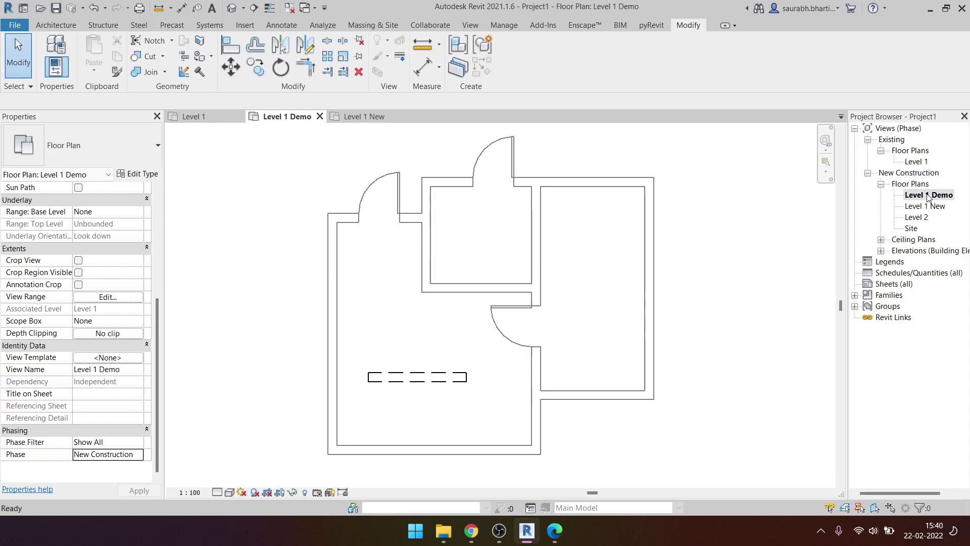
double_click(917, 162)
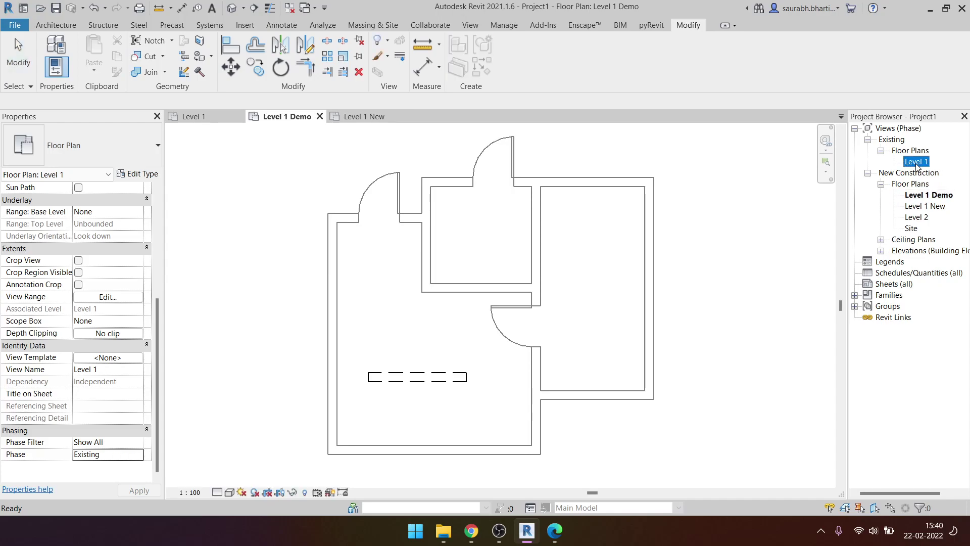
left_click(417, 378)
double_click(928, 195)
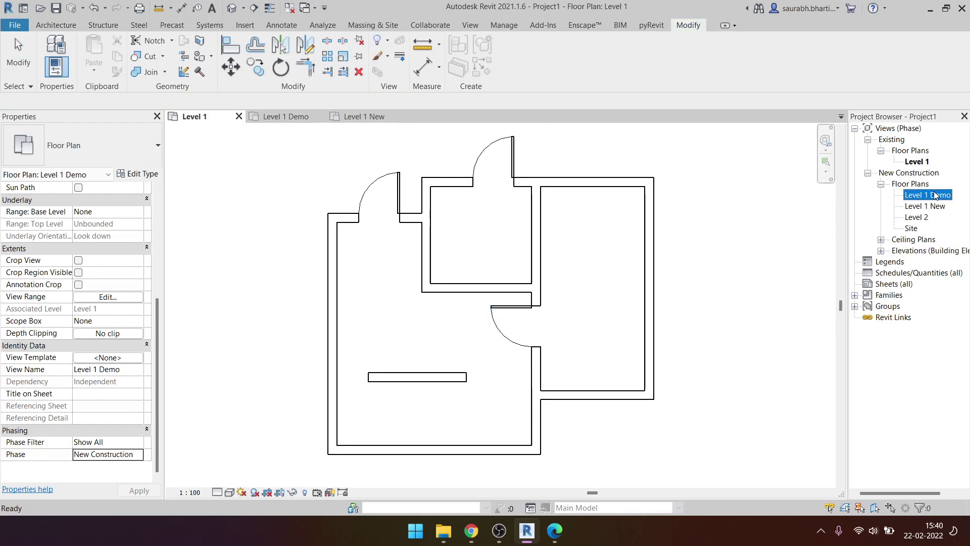
left_click(200, 71)
left_click(448, 288)
key("Escape")
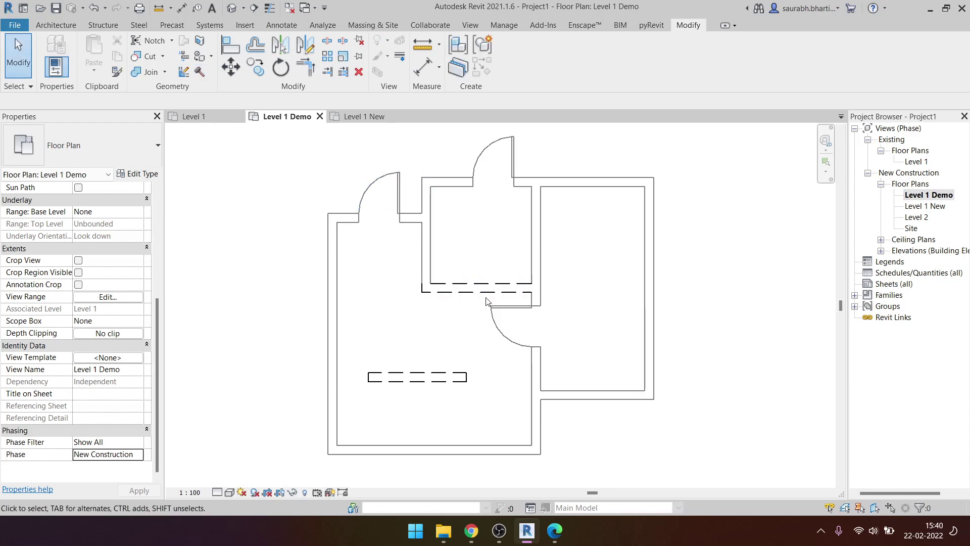
scroll(447, 292, "up", 3)
left_click_drag(306, 244, 462, 326)
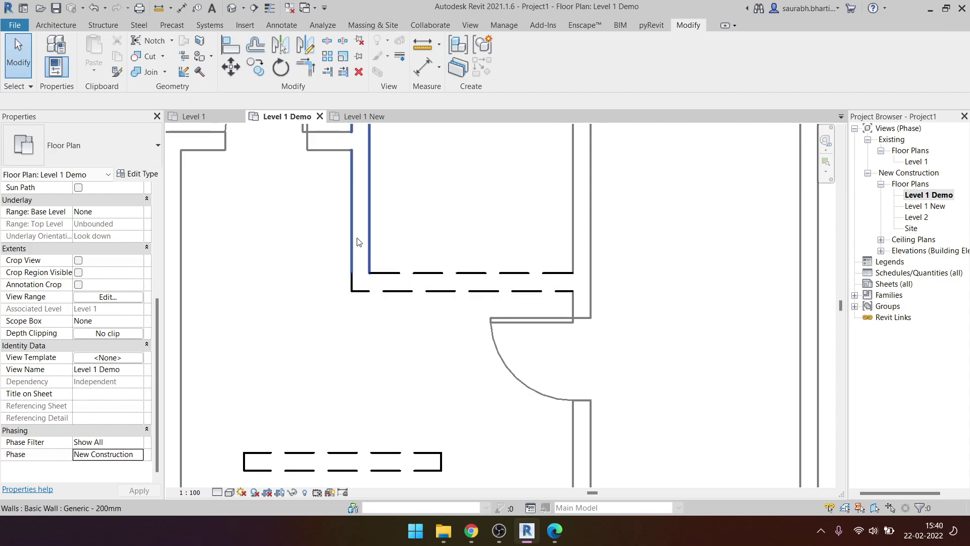
scroll(701, 258, "down", 4)
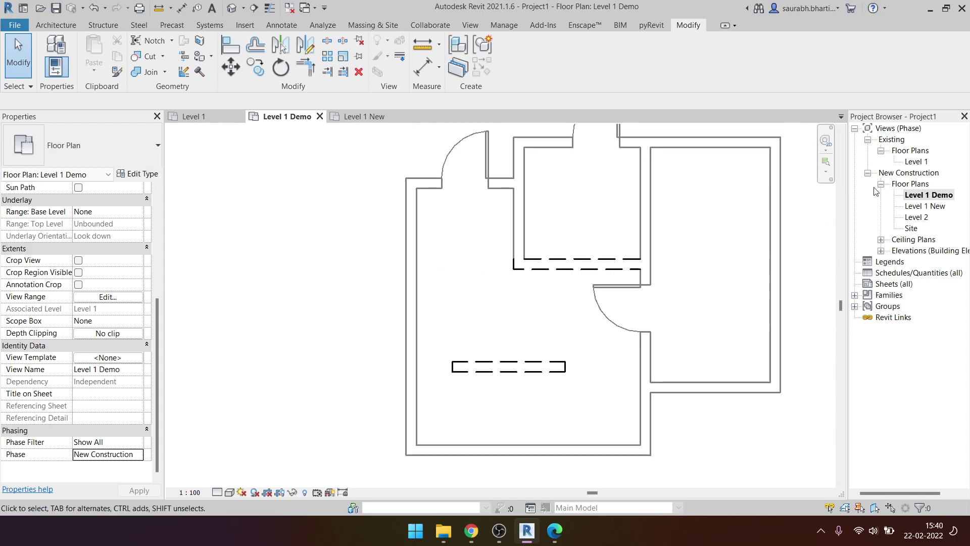
scroll(657, 243, "up", 1)
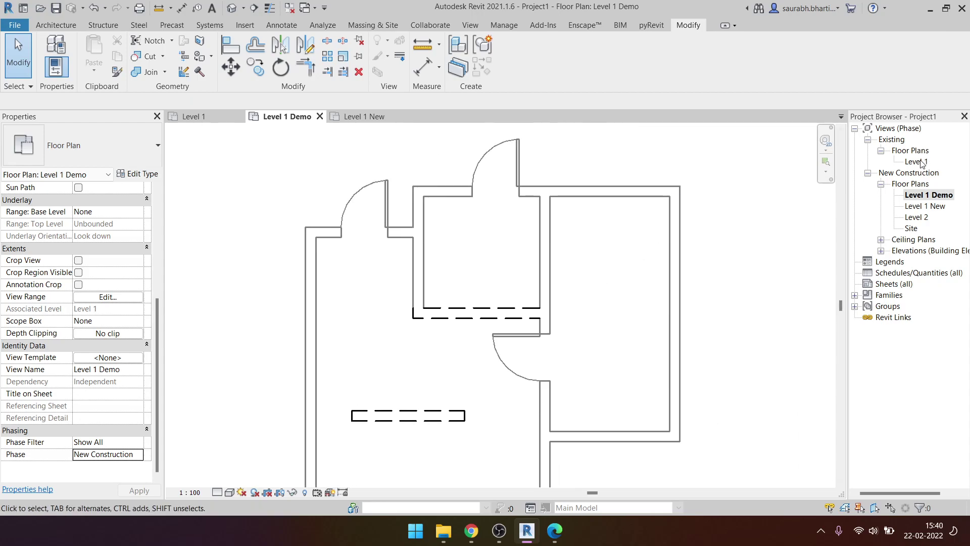
left_click(458, 308)
left_click(461, 344)
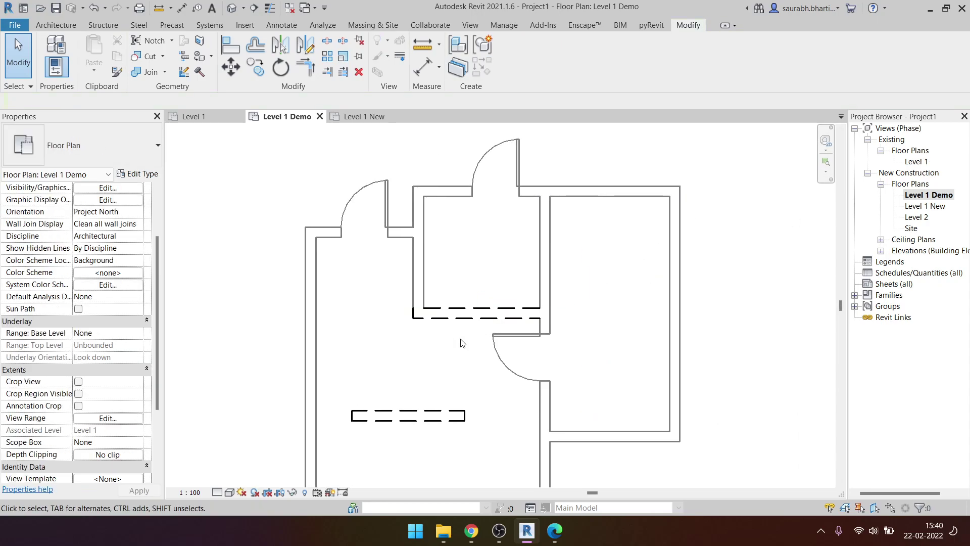
left_click_drag(465, 343, 438, 300)
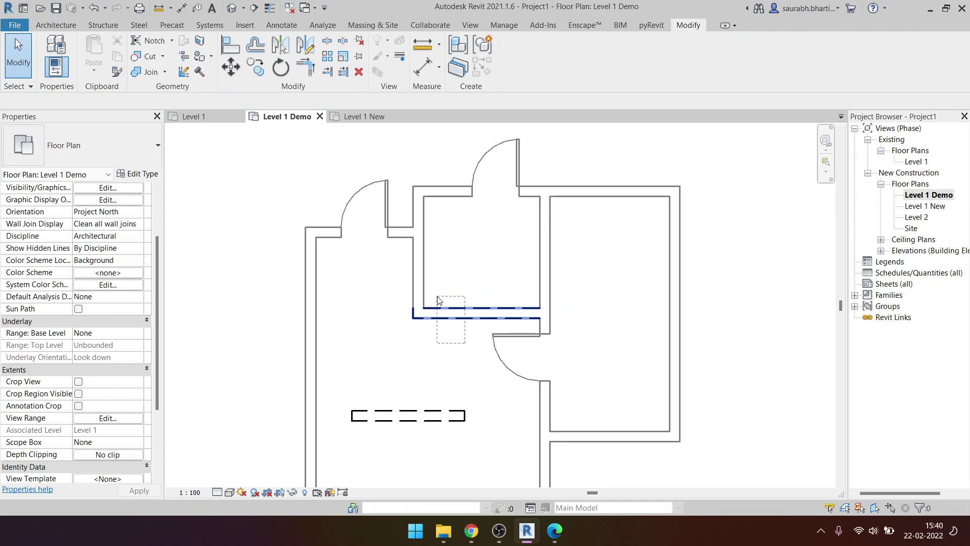
left_click(468, 342)
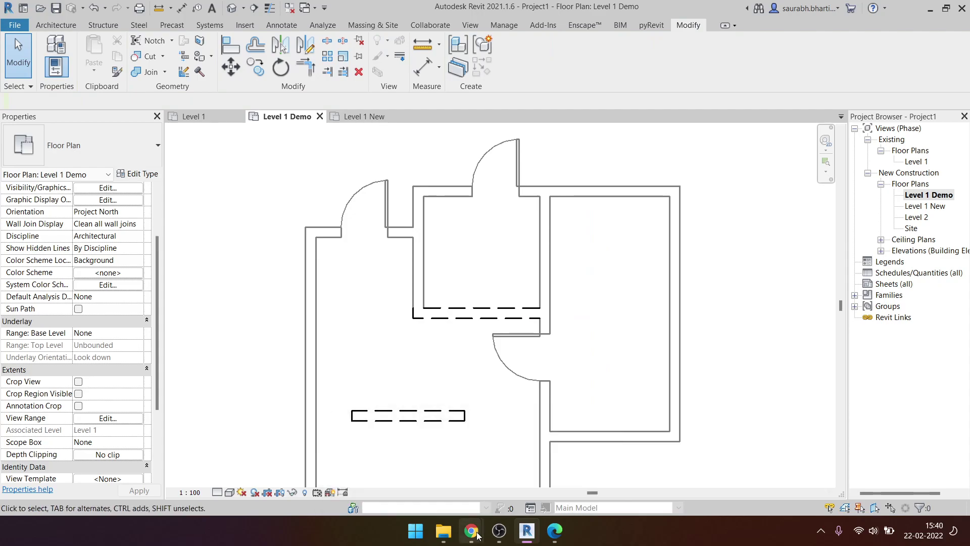
mouse_move(471, 531)
left_click(453, 493)
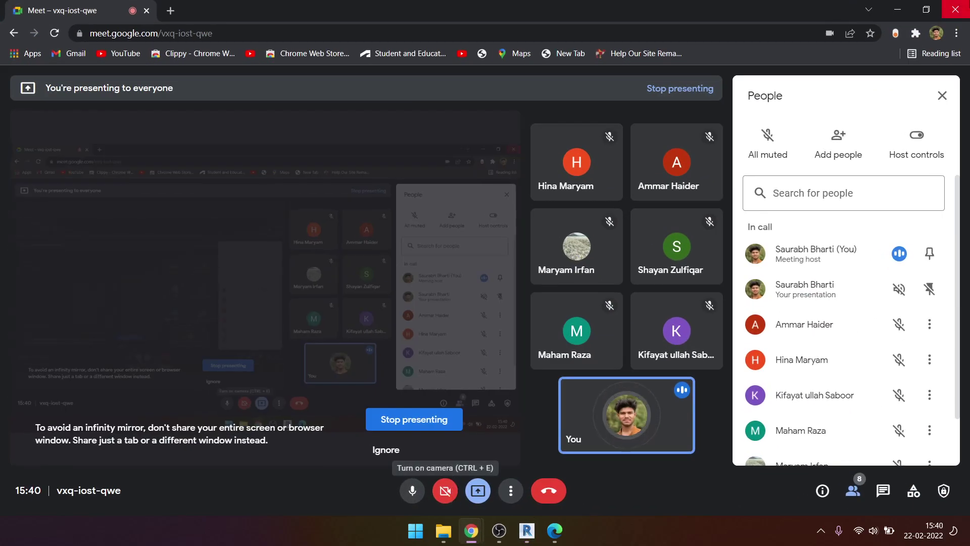
scroll(857, 233, "down", 1)
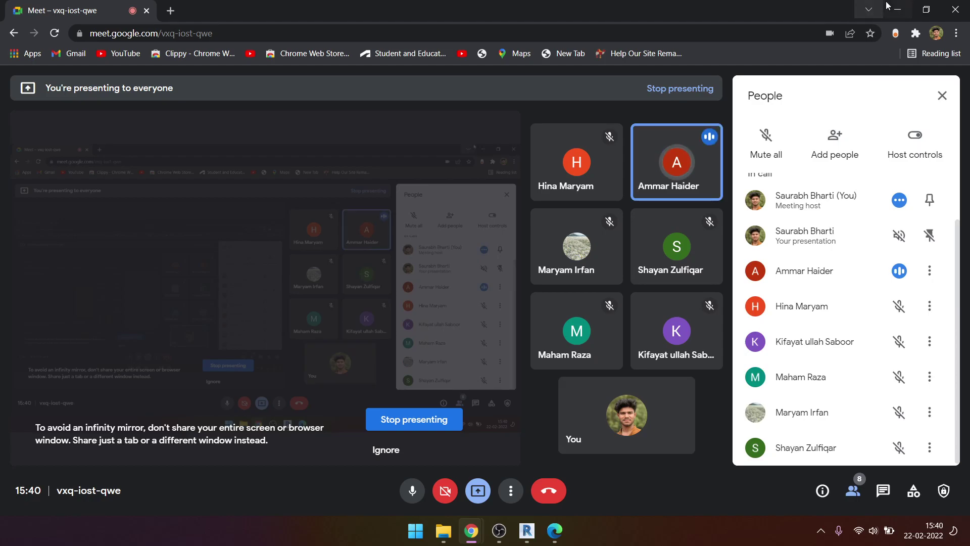
key("alt+Tab")
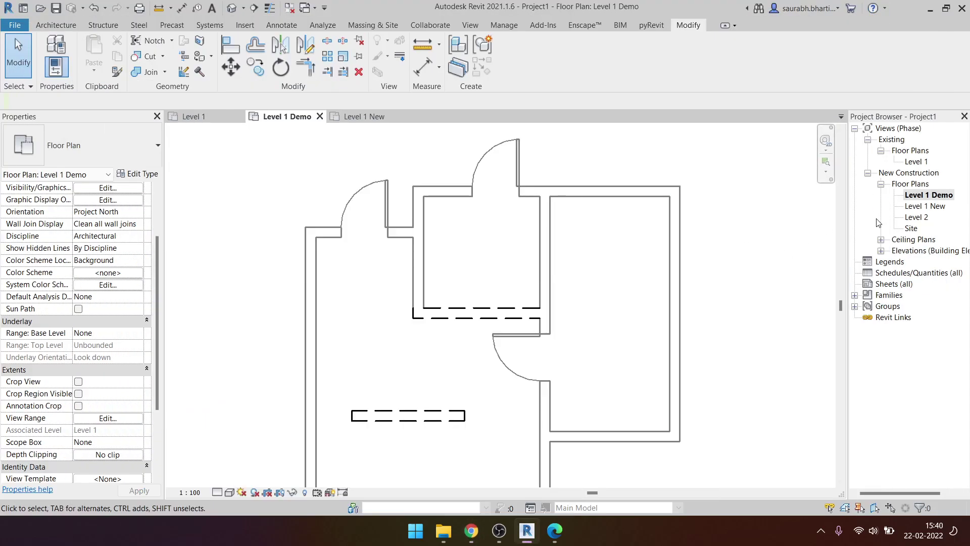
double_click(916, 162)
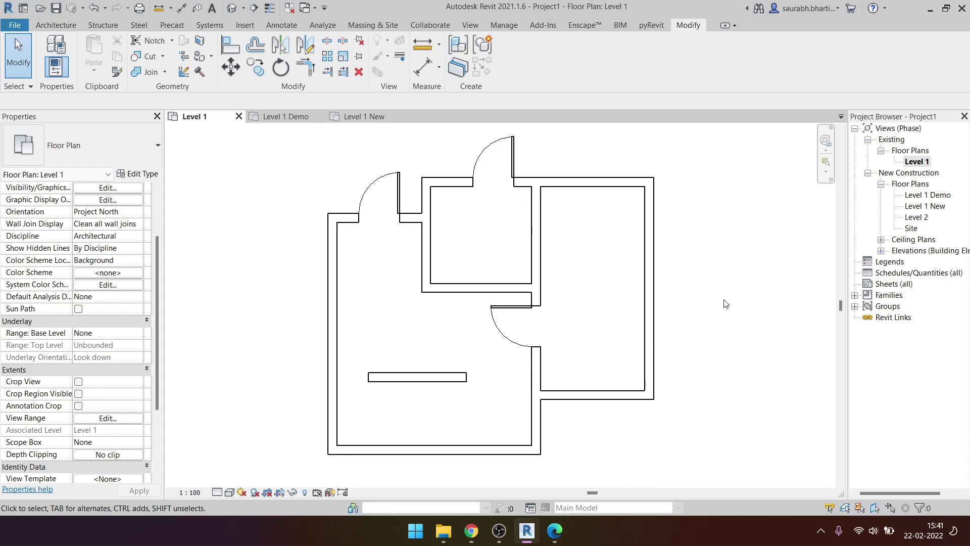
scroll(450, 333, "up", 1)
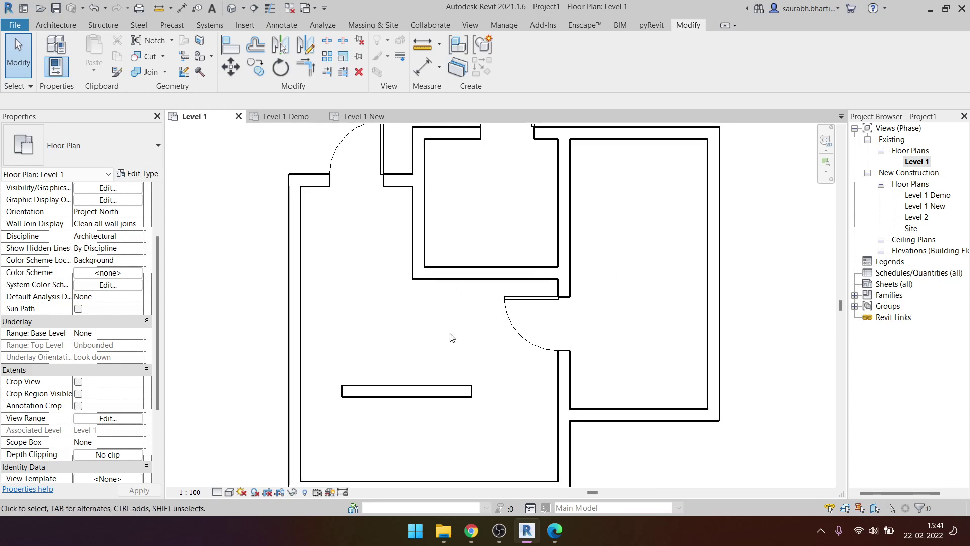
left_click(474, 273)
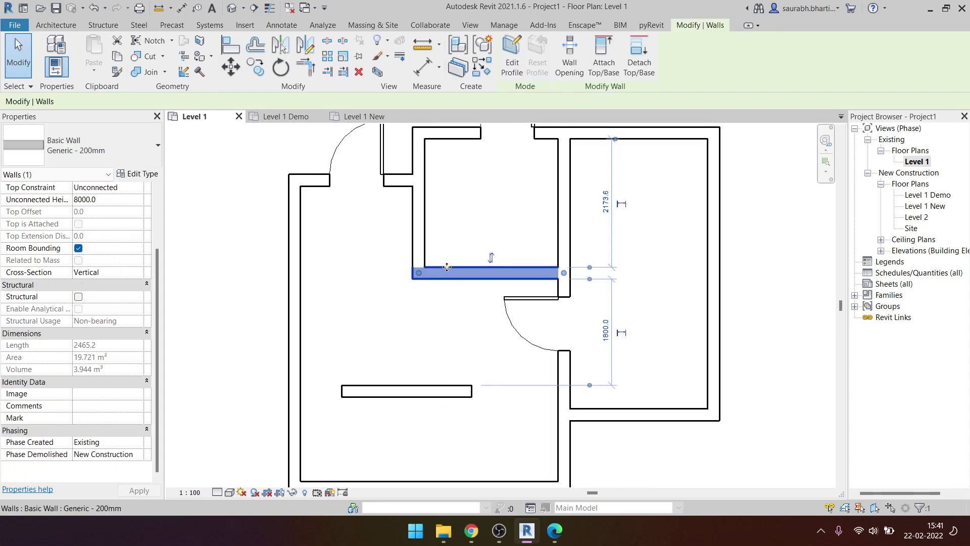
left_click(474, 272)
left_click(926, 196)
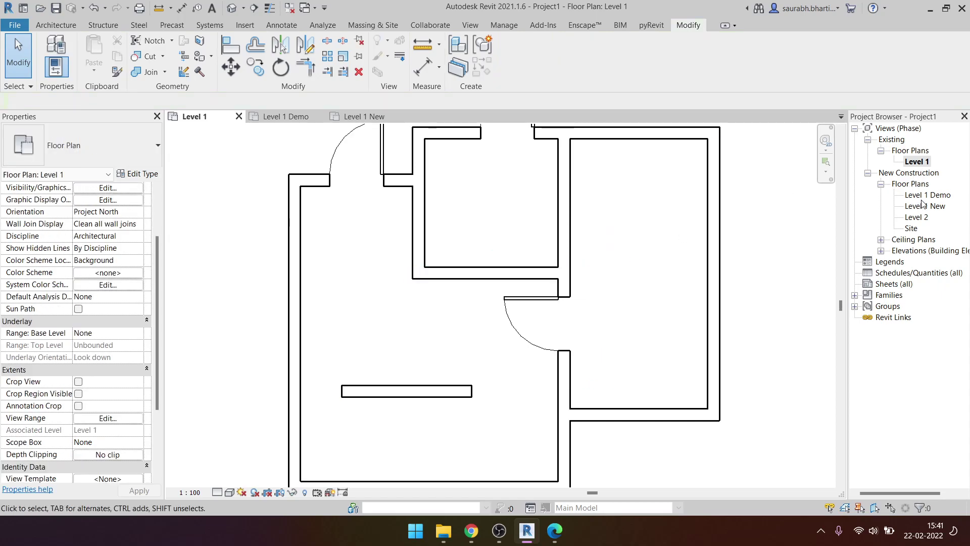
double_click(926, 196)
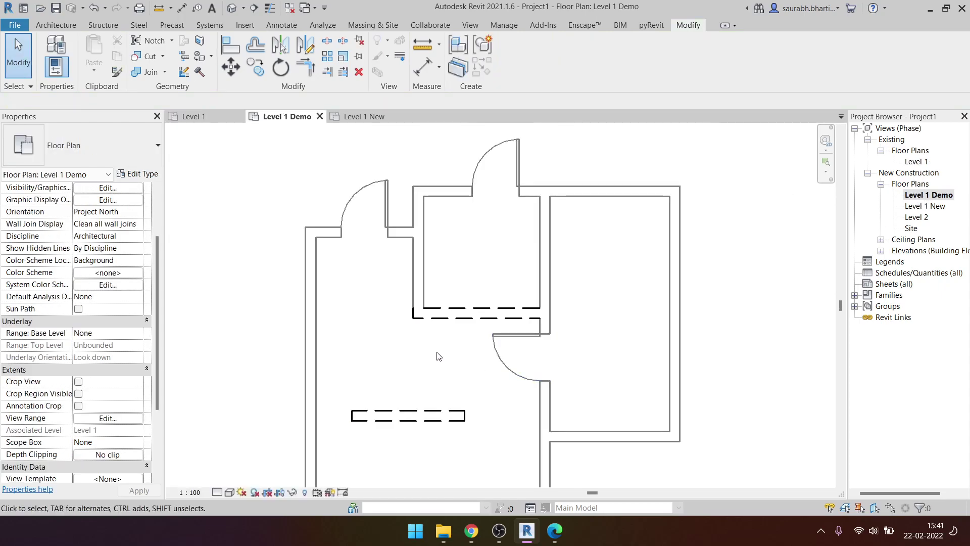
left_click(423, 281)
key("Escape")
scroll(425, 268, "up", 3)
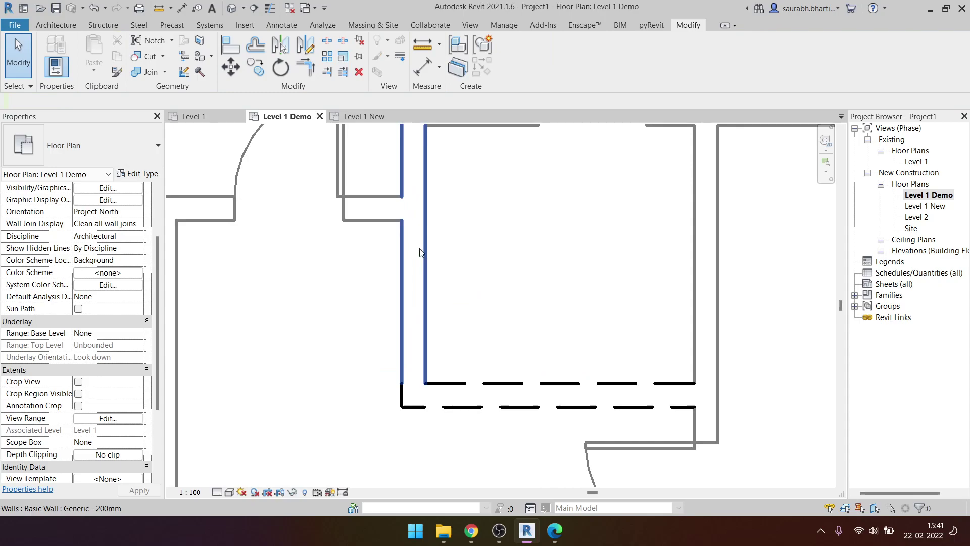
left_click(913, 161)
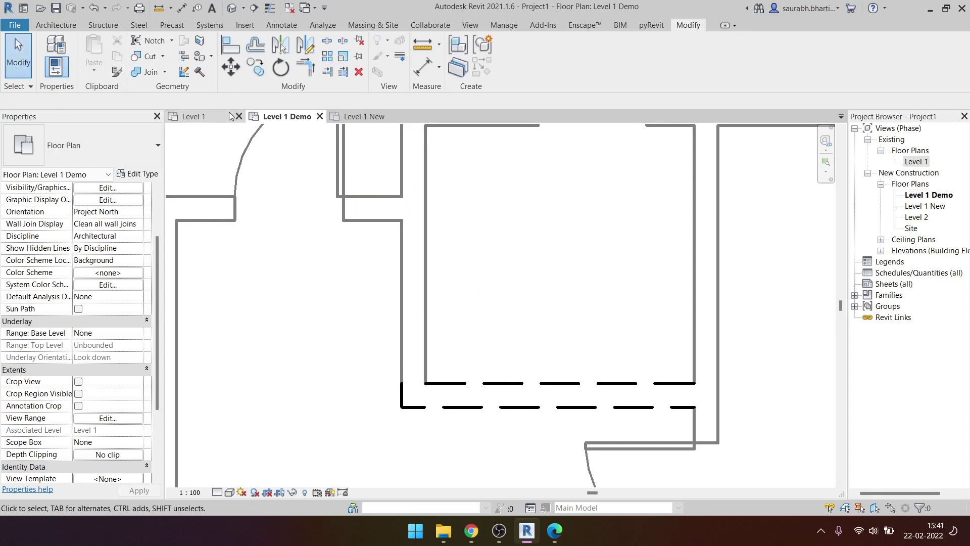
left_click(199, 71)
left_click(410, 240)
scroll(505, 299, "down", 2)
key("Escape")
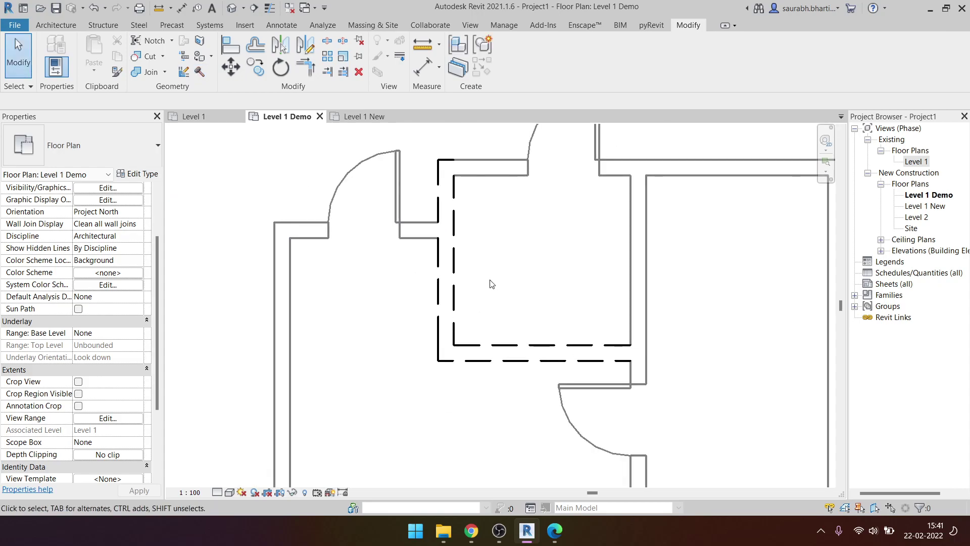
left_click_drag(500, 306, 485, 354)
left_click_drag(421, 145, 481, 389)
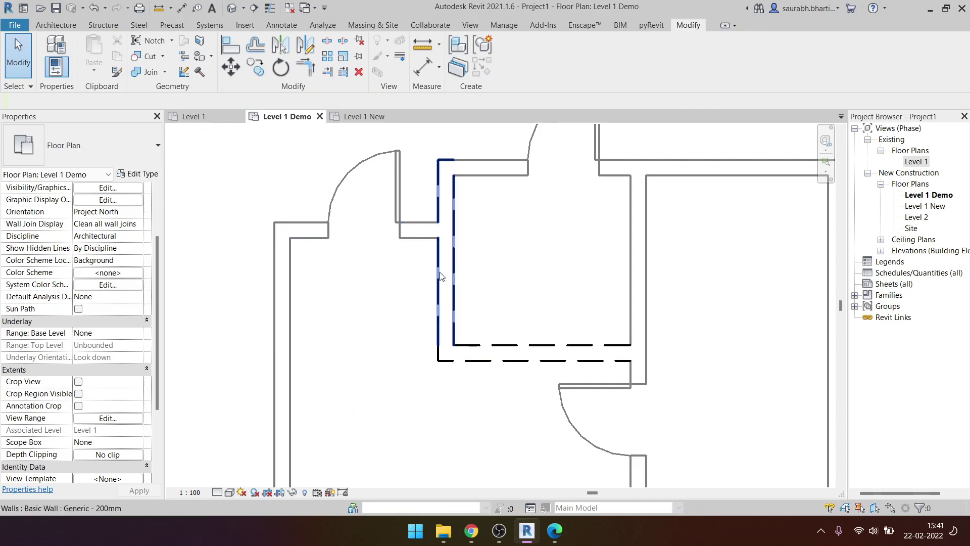
scroll(439, 277, "down", 1)
scroll(435, 280, "down", 1)
scroll(433, 283, "up", 1)
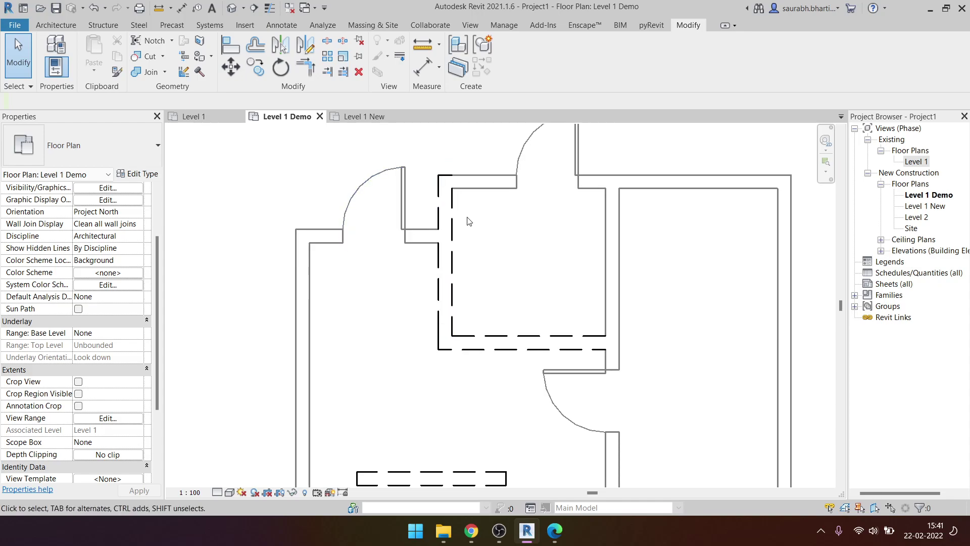
scroll(474, 245, "up", 2)
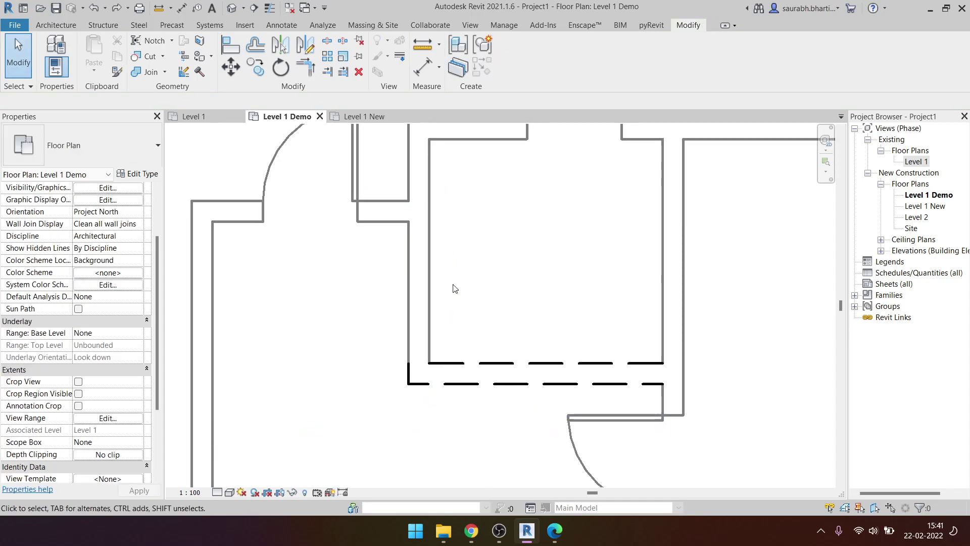
scroll(453, 283, "down", 2)
scroll(429, 269, "up", 2)
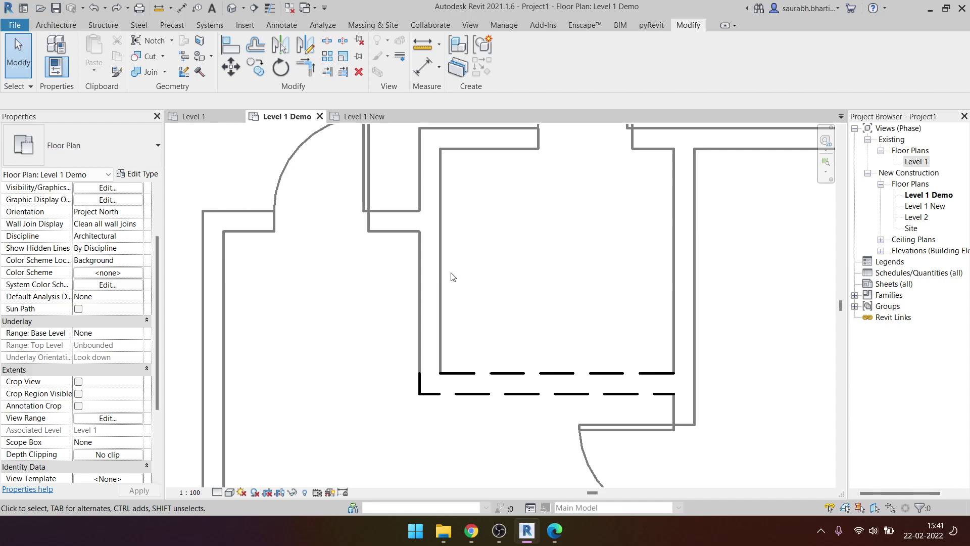
- Split the wall with Split Element (SL) where the side wall meets it
key("s")
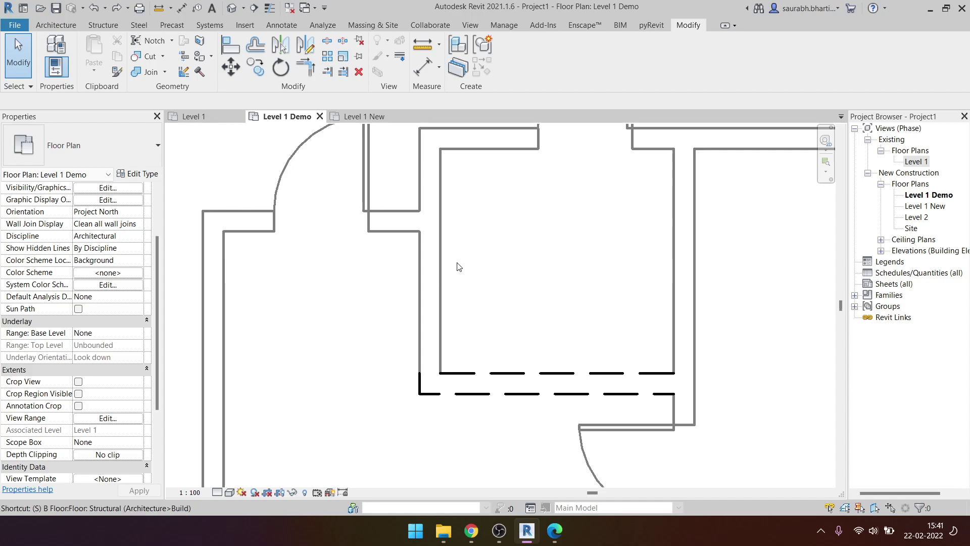
key("l")
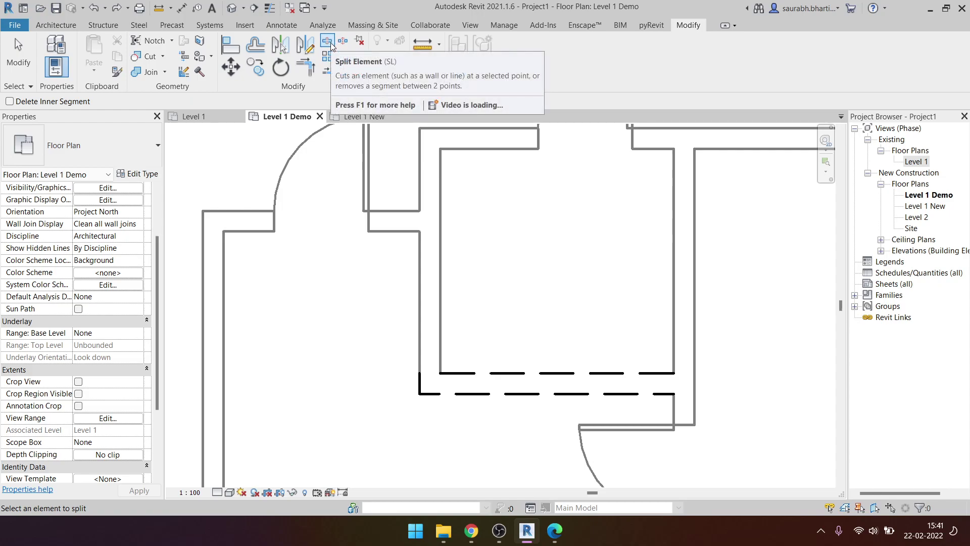
scroll(435, 225, "up", 3)
scroll(414, 223, "up", 2)
scroll(409, 227, "up", 2)
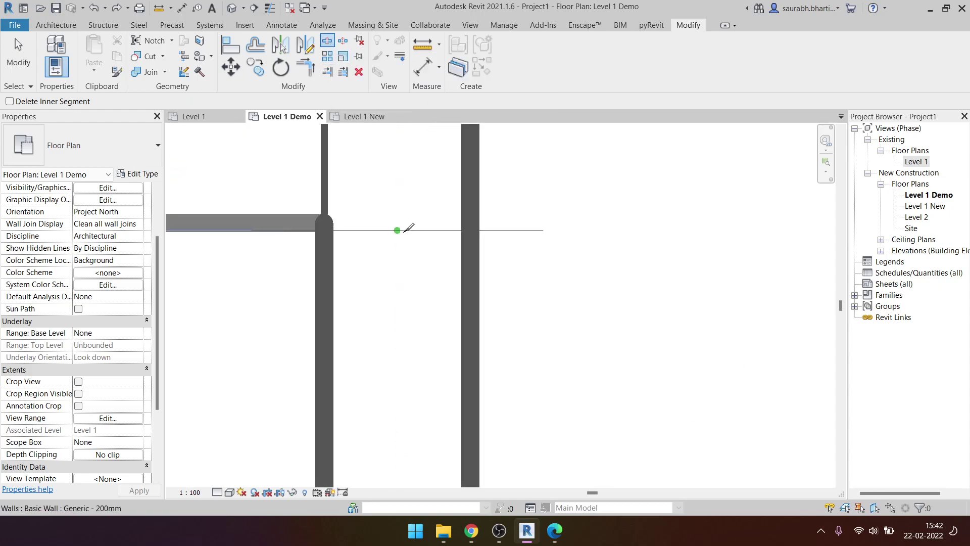
scroll(409, 227, "down", 3)
scroll(404, 226, "down", 1)
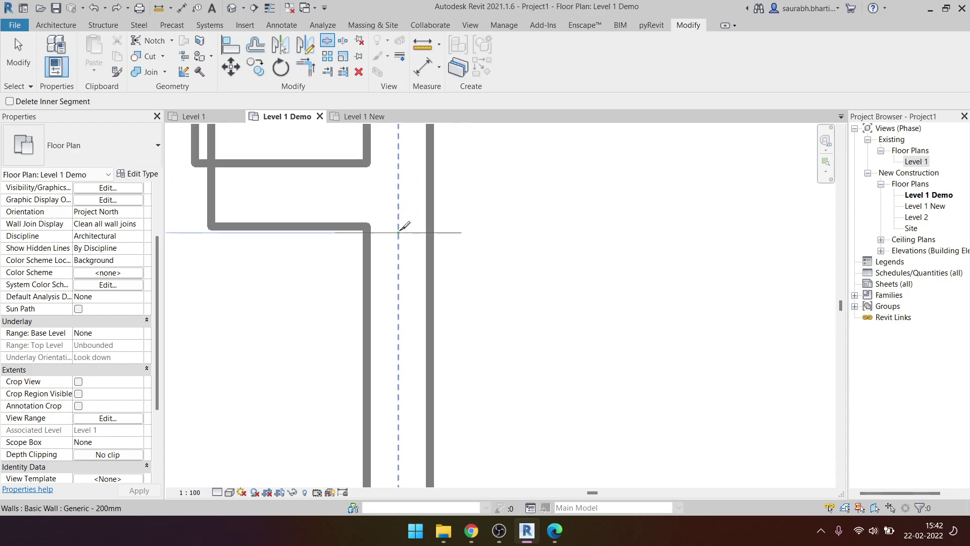
scroll(404, 226, "up", 3)
scroll(419, 232, "down", 2)
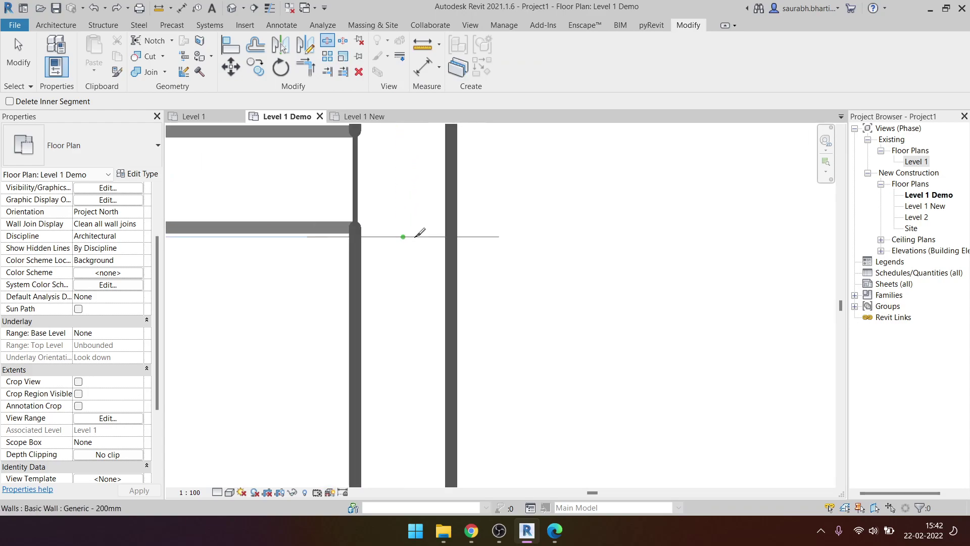
scroll(419, 232, "down", 2)
scroll(470, 238, "up", 1)
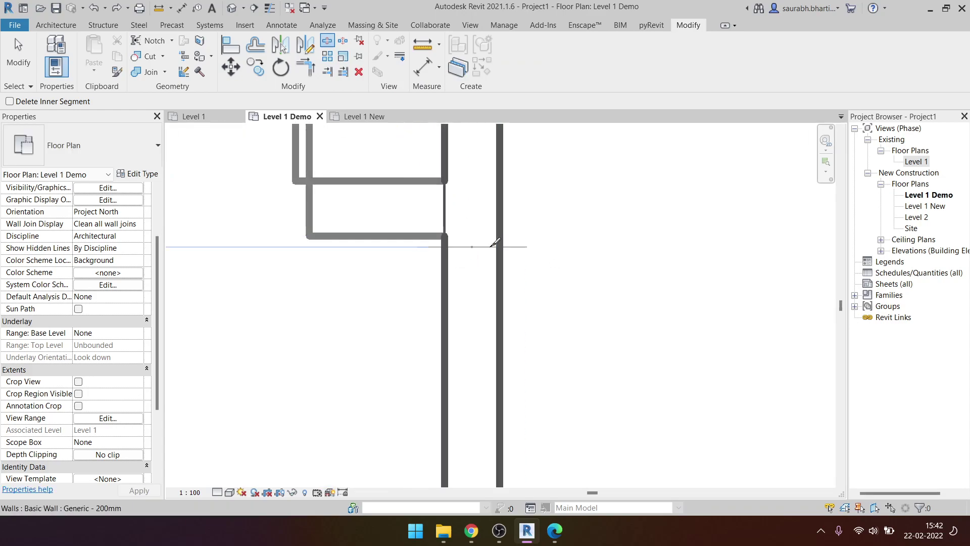
scroll(496, 244, "up", 2)
scroll(494, 238, "up", 2)
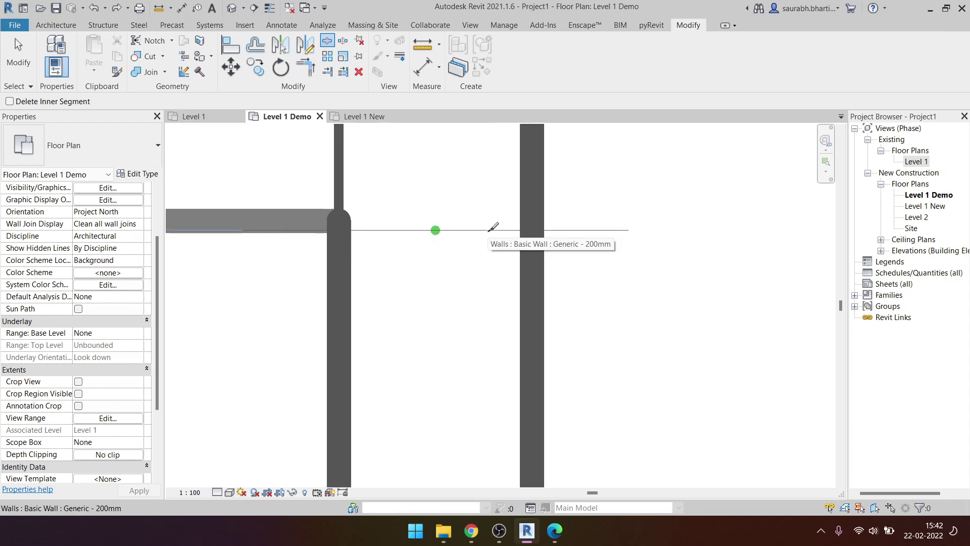
left_click(493, 227)
scroll(483, 245, "down", 3)
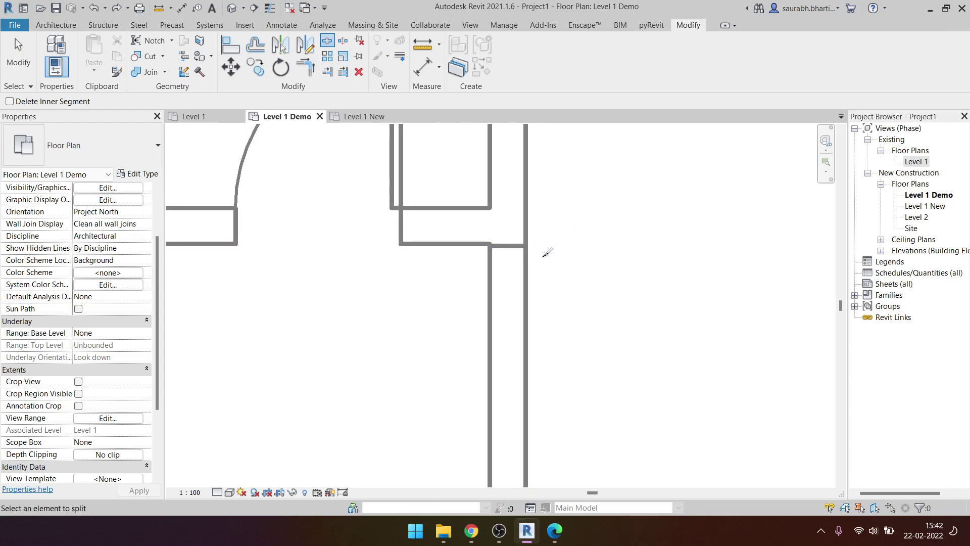
key("Escape")
- Check the wall pieces around the split and select its lower piece
left_click(502, 275)
scroll(501, 275, "down", 3)
key("Escape")
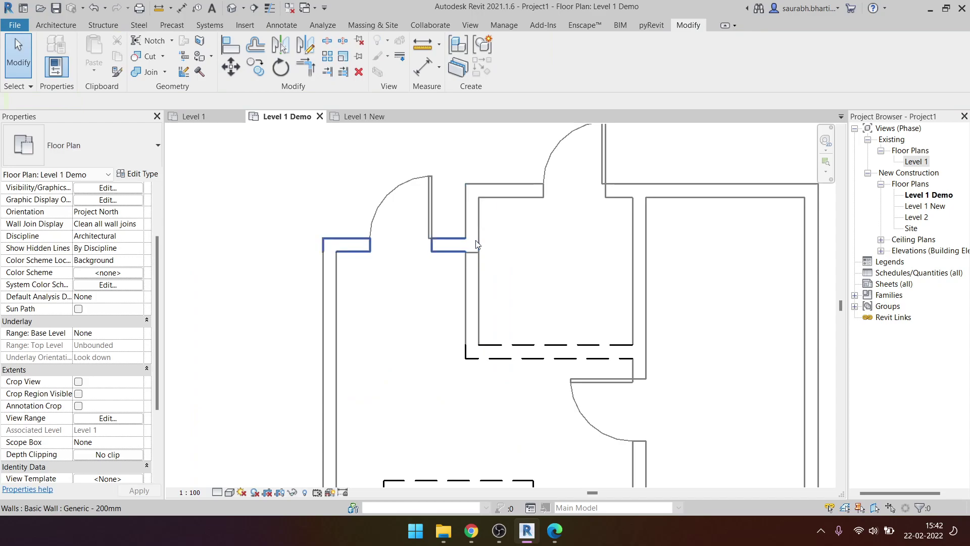
scroll(455, 228, "up", 4)
left_click(467, 202)
left_click(426, 253)
key("Escape")
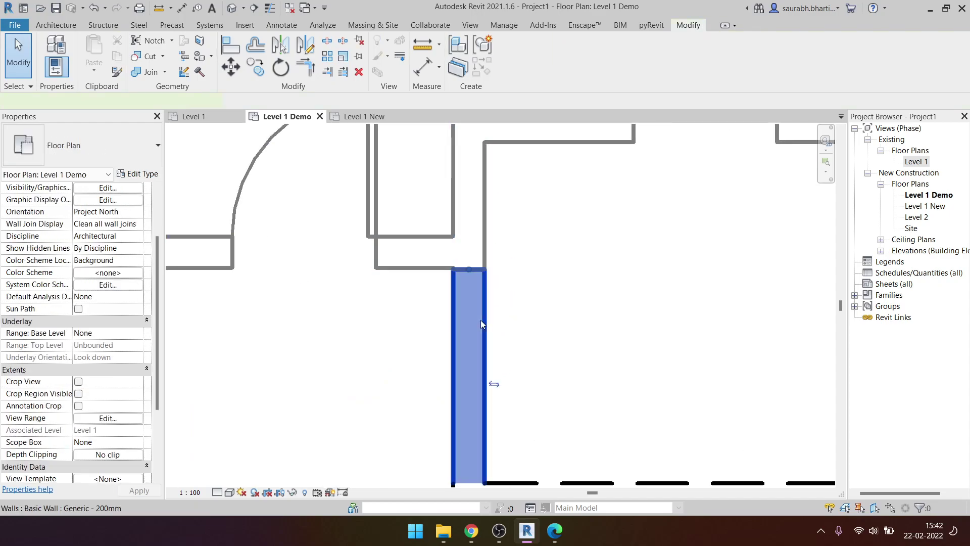
left_click(481, 320)
middle_click_drag(541, 406, 504, 307)
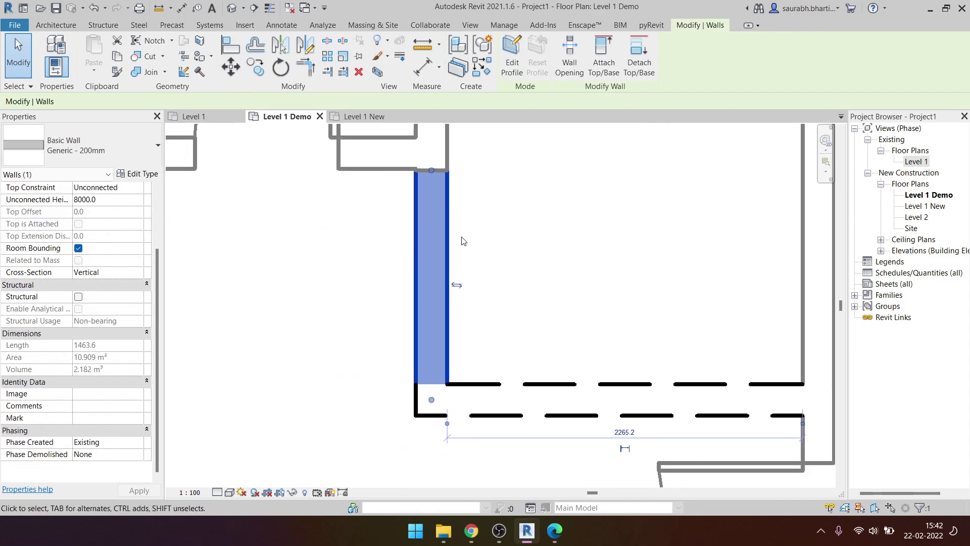
key("Escape")
scroll(464, 241, "down", 2)
- Demolish only the lower piece of the split wall so it appears dashed
left_click(447, 303)
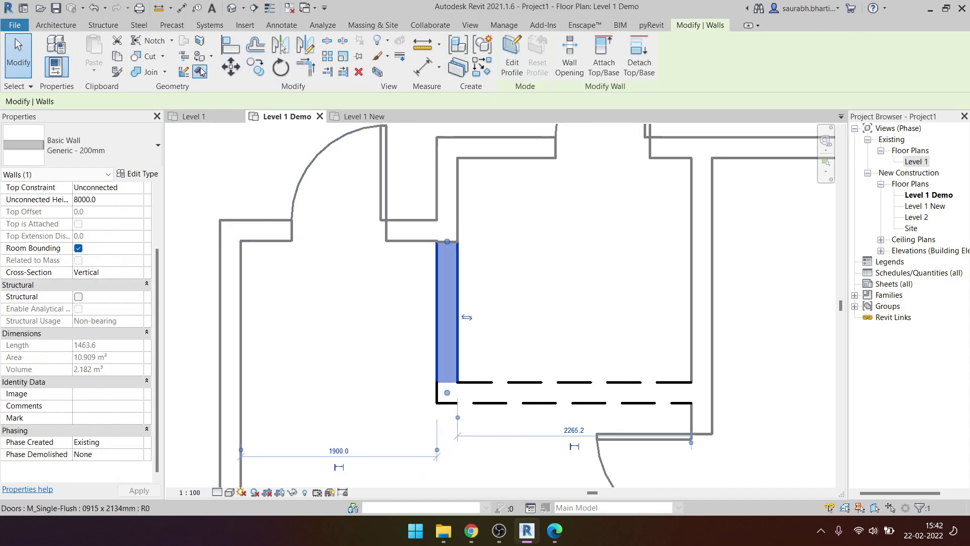
left_click(200, 71)
left_click(453, 286)
key("Escape")
scroll(407, 308, "down", 1)
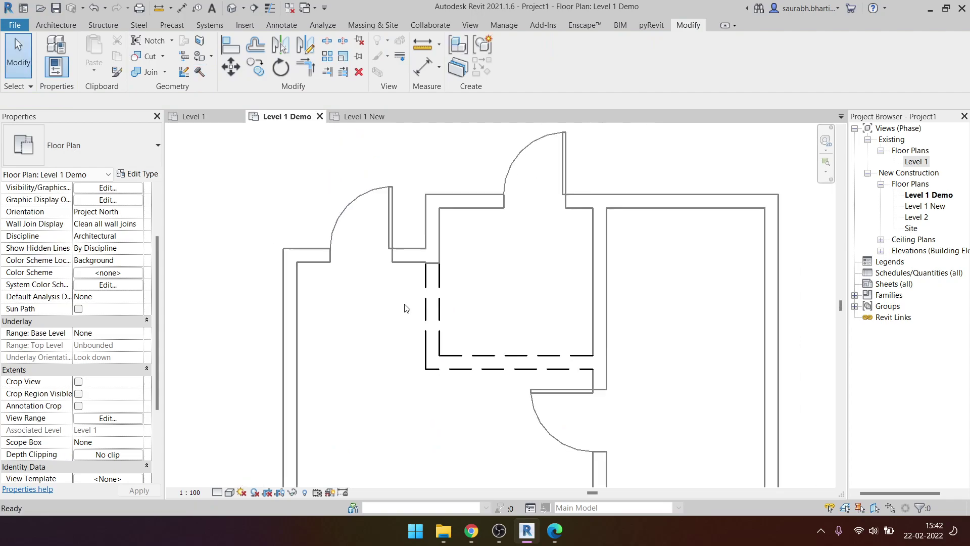
scroll(406, 308, "down", 1)
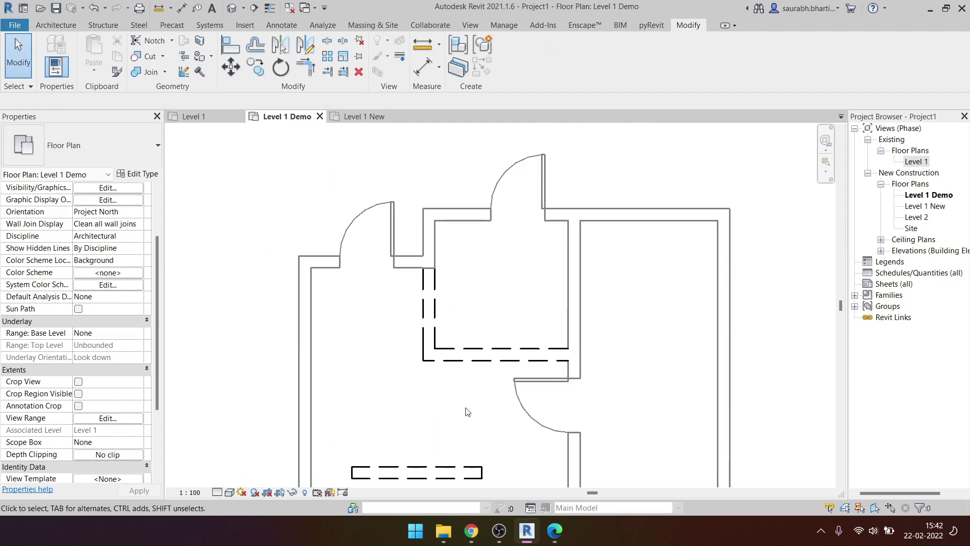
- Inspect the demolished wall, then open Level 1 and check its two walls' phases
left_click(433, 337)
key("Escape")
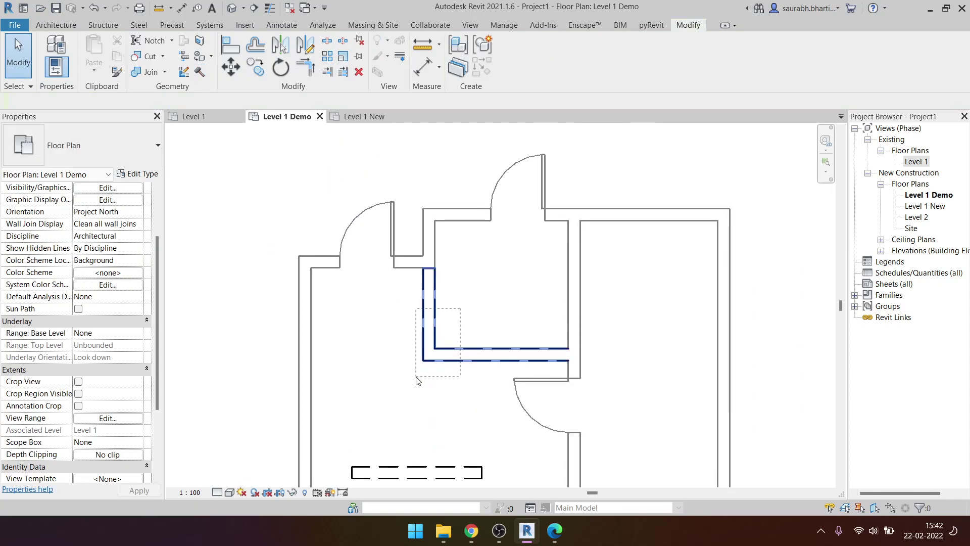
double_click(914, 162)
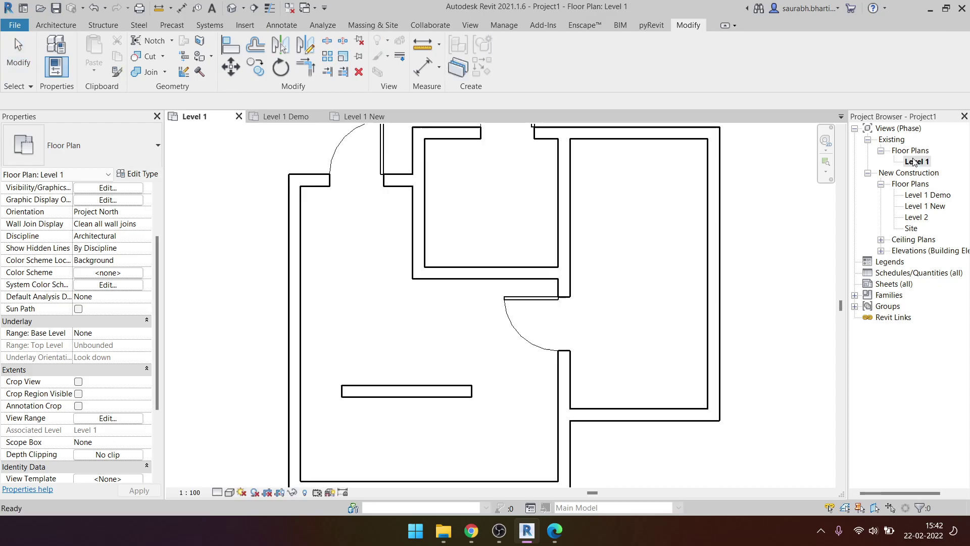
left_click_drag(480, 343, 395, 266)
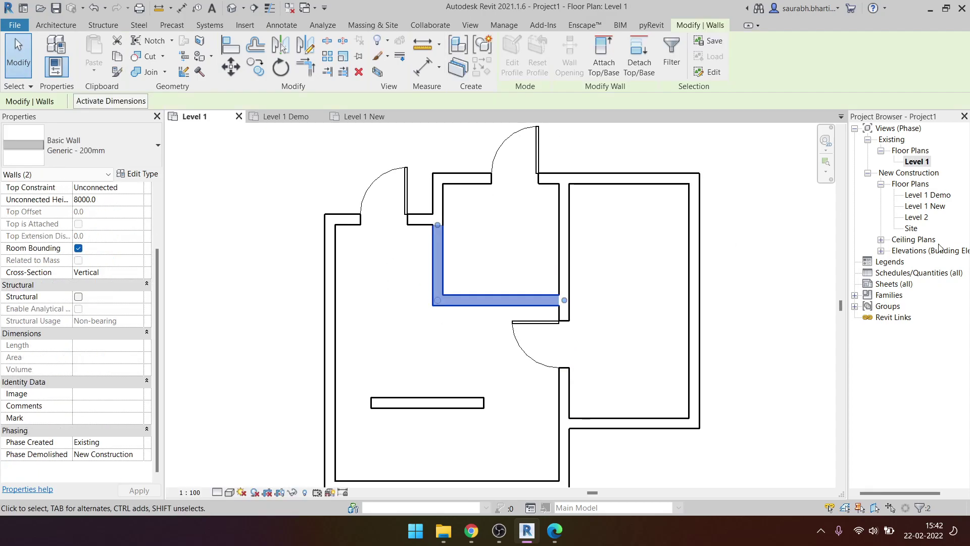
key("Escape")
- Check the dashed demolished walls in Level 1 Demo, then open Level 1 New
double_click(925, 195)
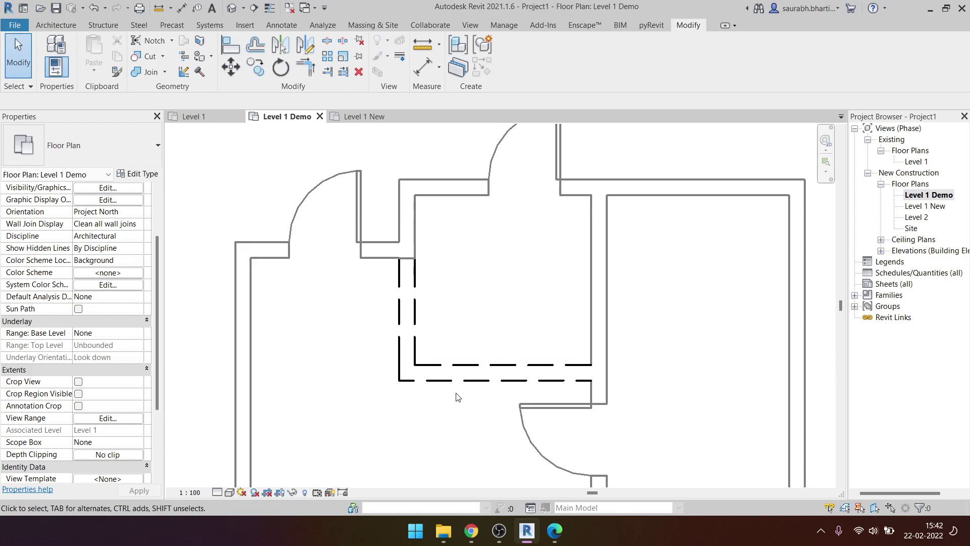
left_click_drag(422, 393, 336, 316)
key("Escape")
double_click(922, 206)
scroll(480, 308, "down", 1)
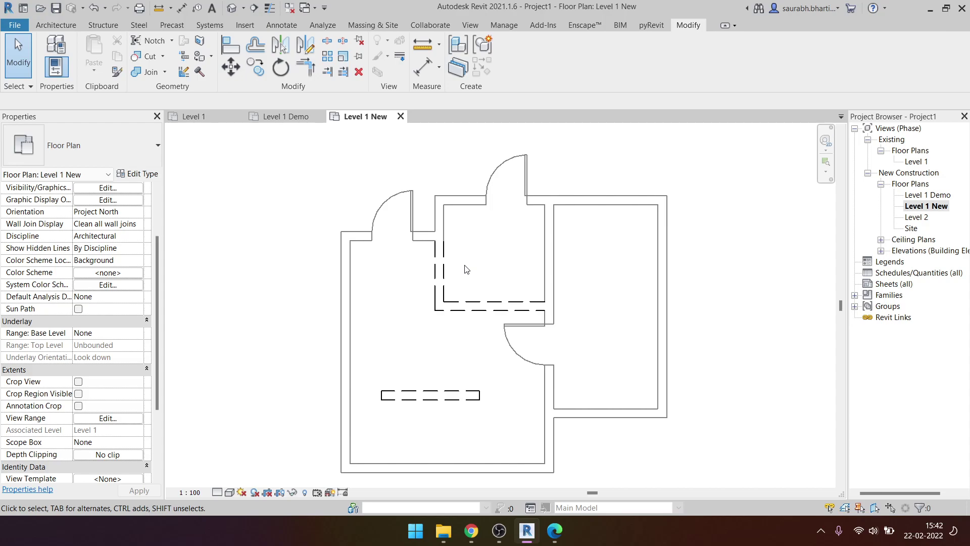
- Set Level 1 New's Phase Filter to Show Complete so demolished walls are hidden
left_click_drag(476, 336, 432, 291)
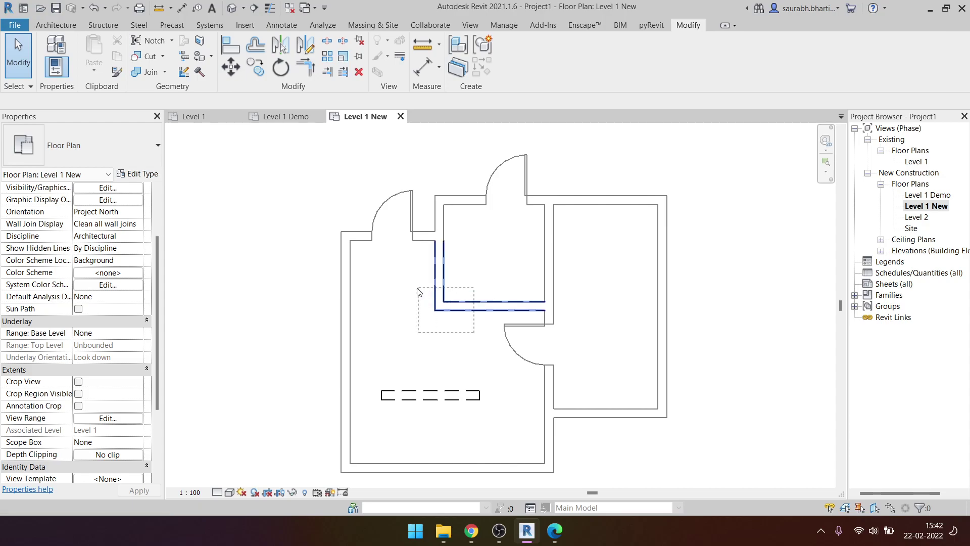
left_click(464, 337)
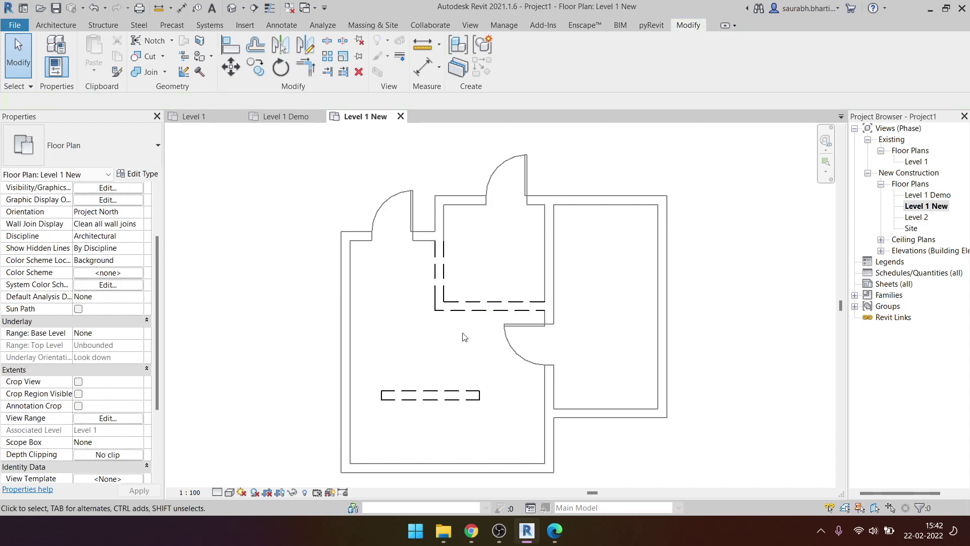
scroll(107, 405, "down", 3)
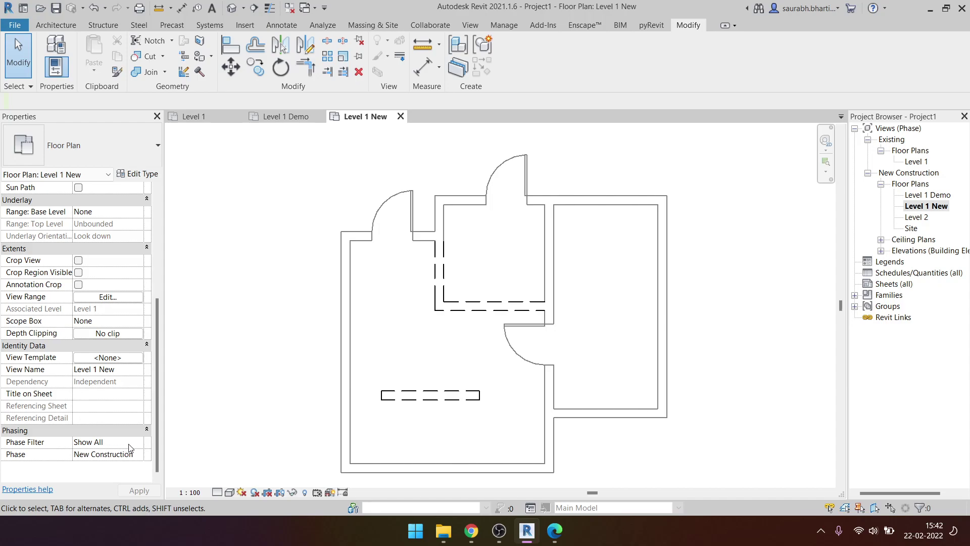
left_click(144, 444)
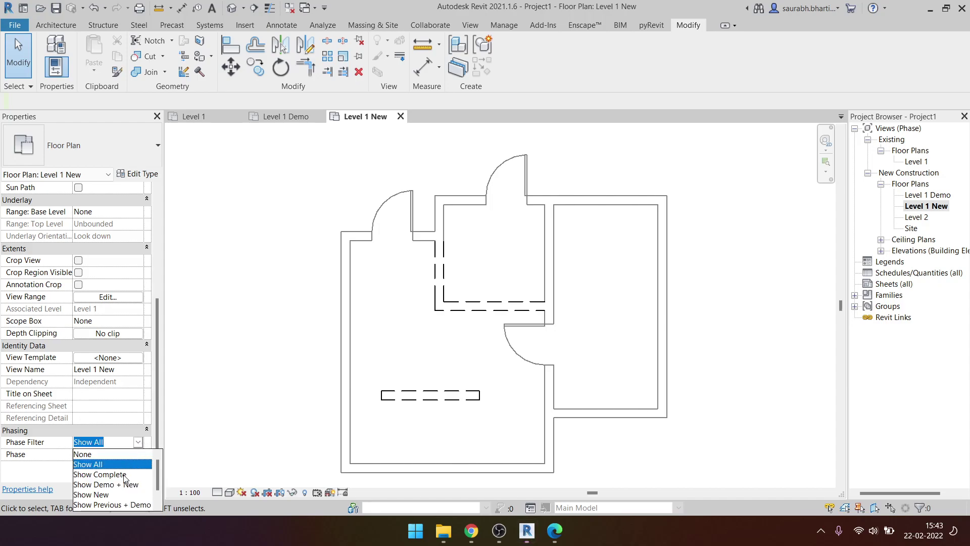
left_click(125, 478)
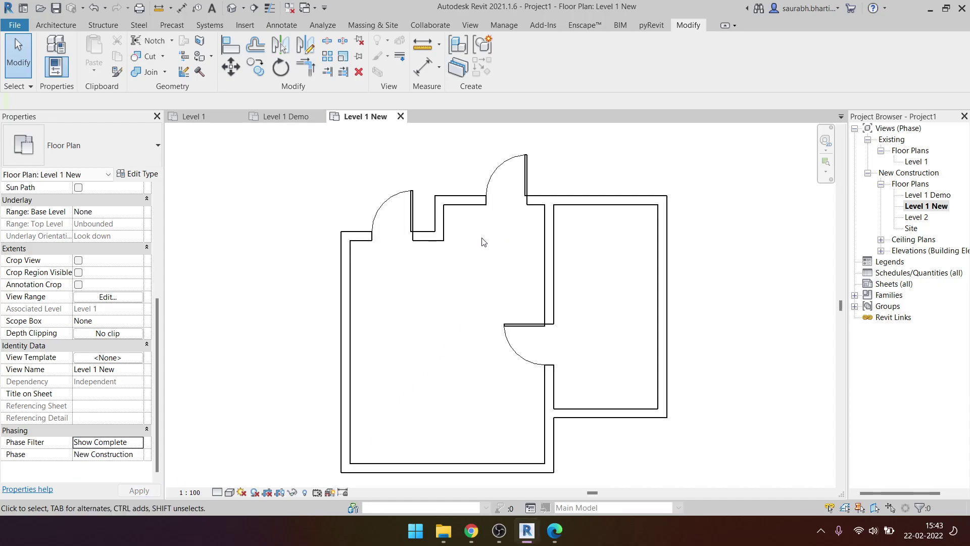
left_click_drag(418, 165, 452, 183)
- In Level 1 Demo, set the Phase Filter to Show Previous + Demo and check the demolished walls
double_click(928, 195)
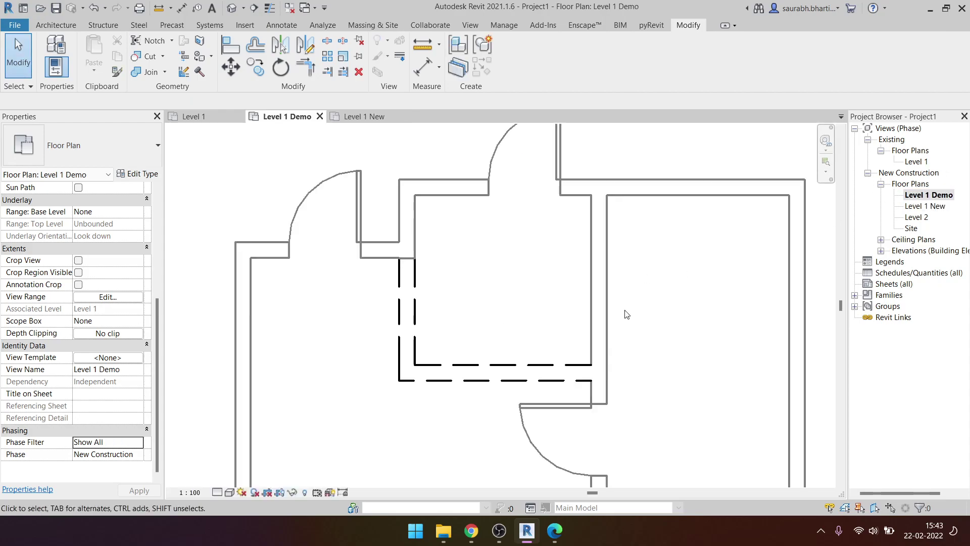
left_click(140, 445)
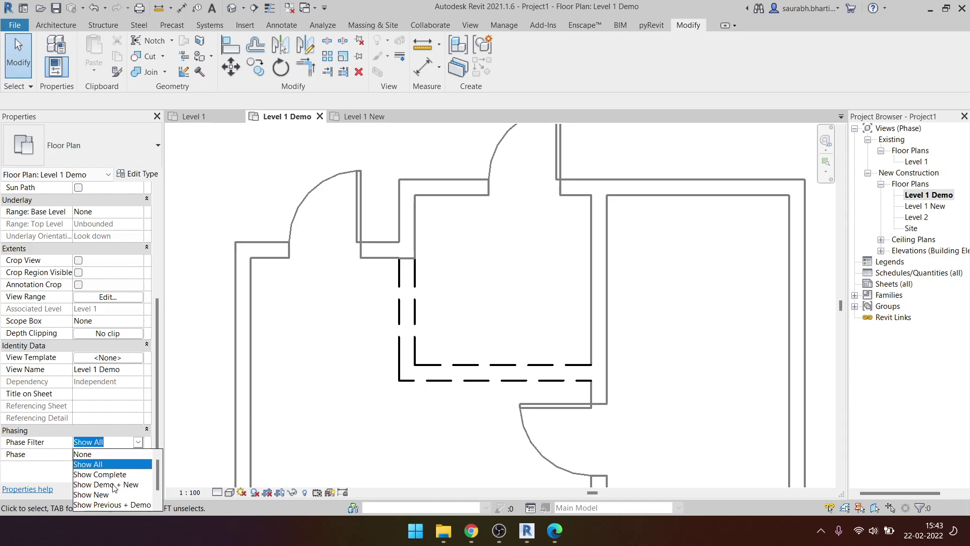
scroll(114, 487, "down", 1)
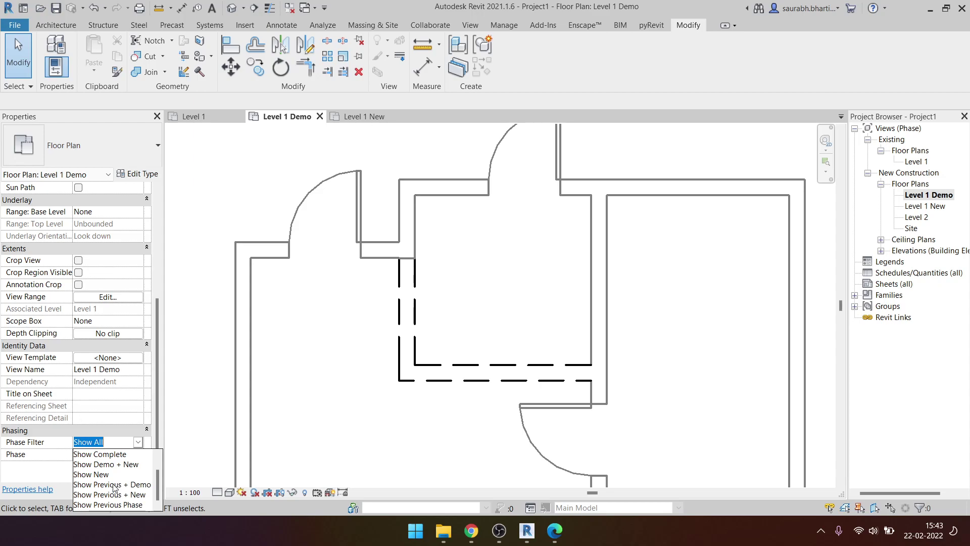
left_click(114, 485)
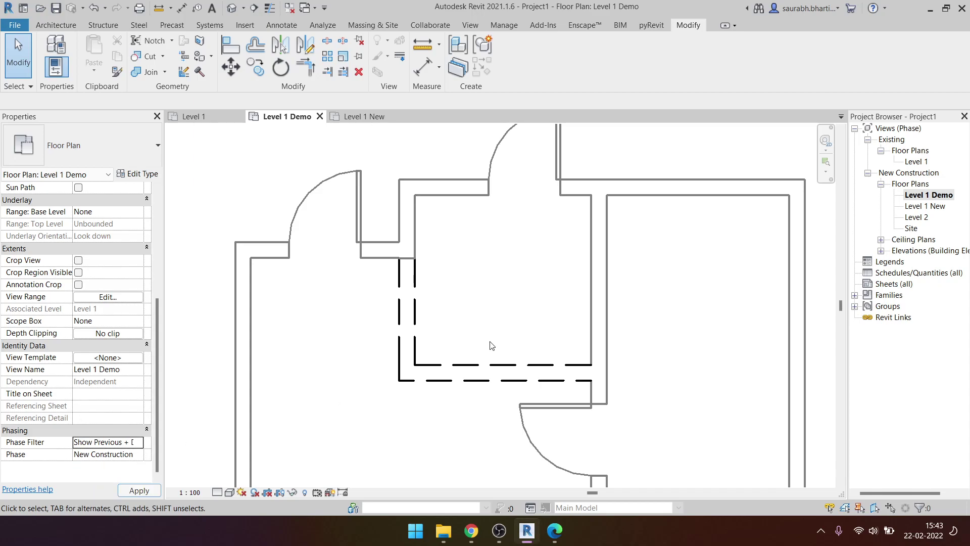
scroll(479, 269, "down", 2)
left_click_drag(423, 337, 420, 276)
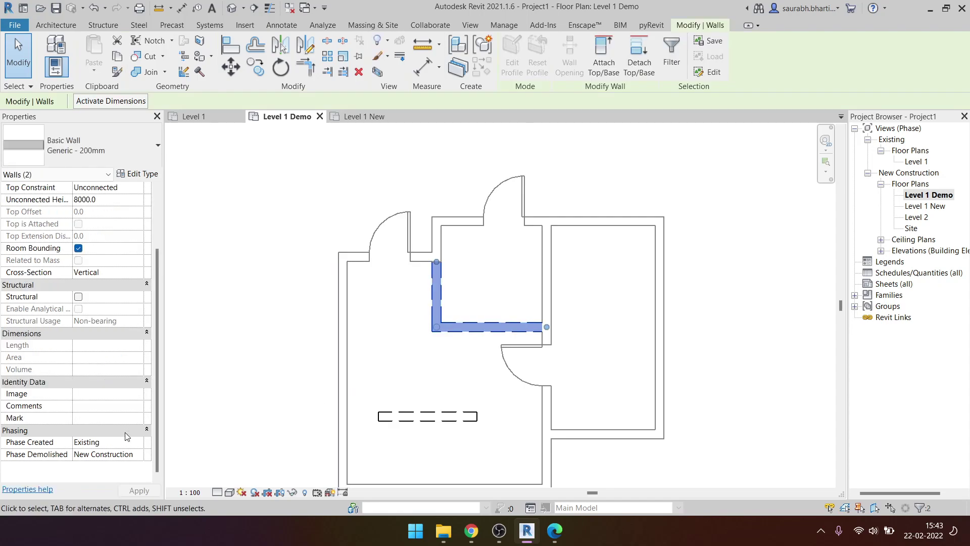
left_click(291, 420)
scroll(130, 474, "down", 4)
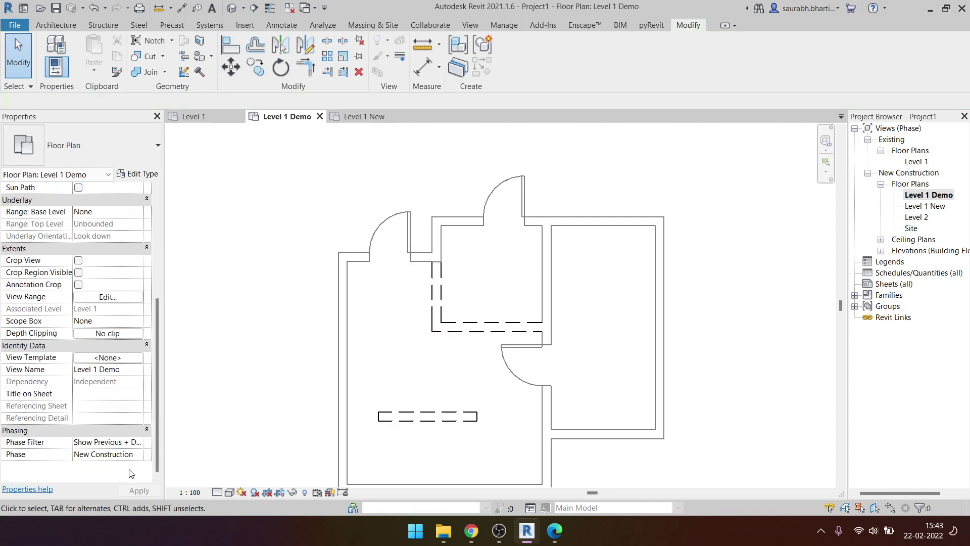
- Try the Show Demo + New phase filter on the demolished walls, then undo it
left_click(142, 446)
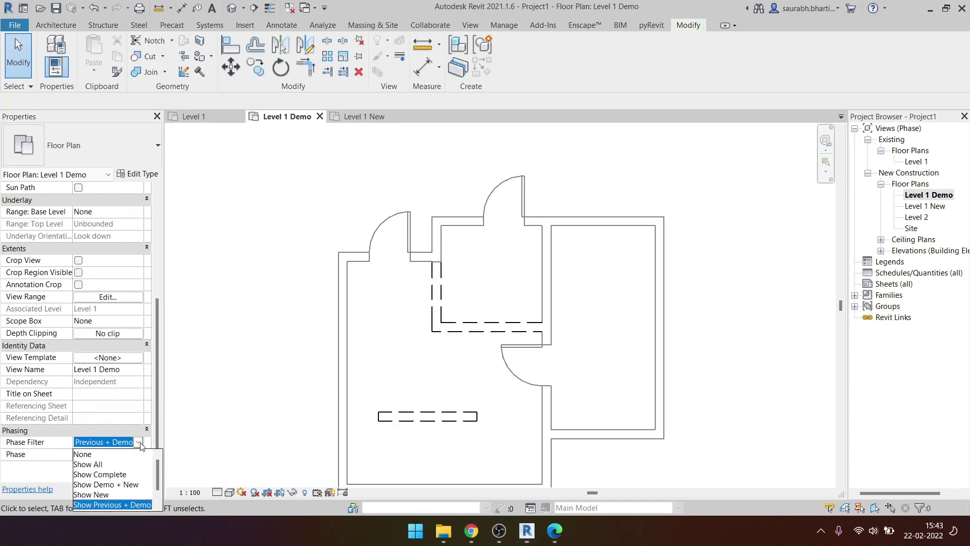
left_click(135, 485)
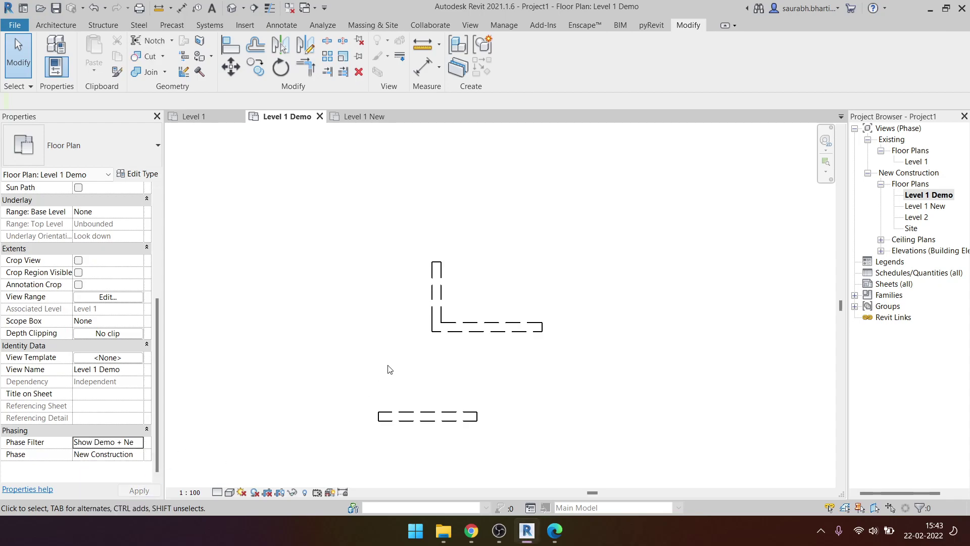
left_click_drag(481, 449, 401, 254)
left_click_drag(334, 223, 576, 461)
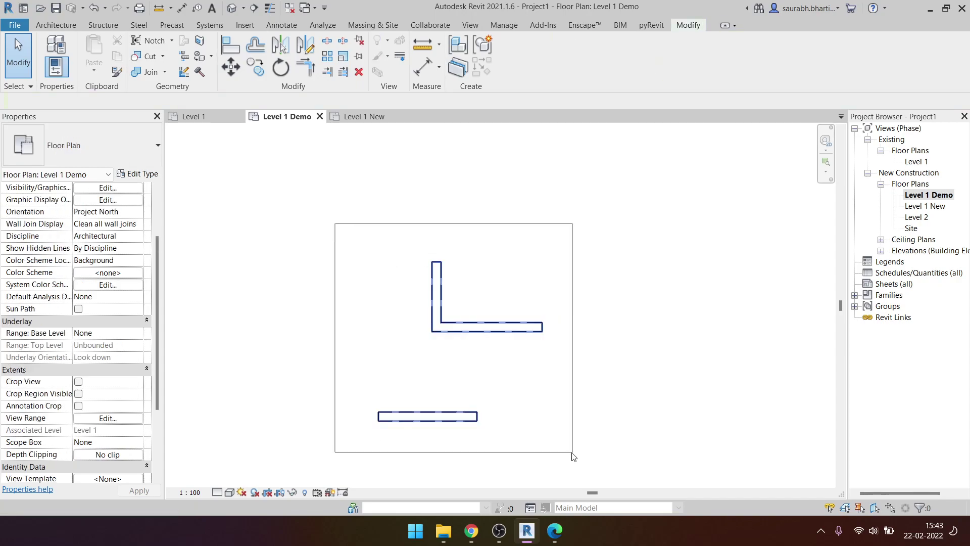
left_click(519, 388)
key("ctrl+z")
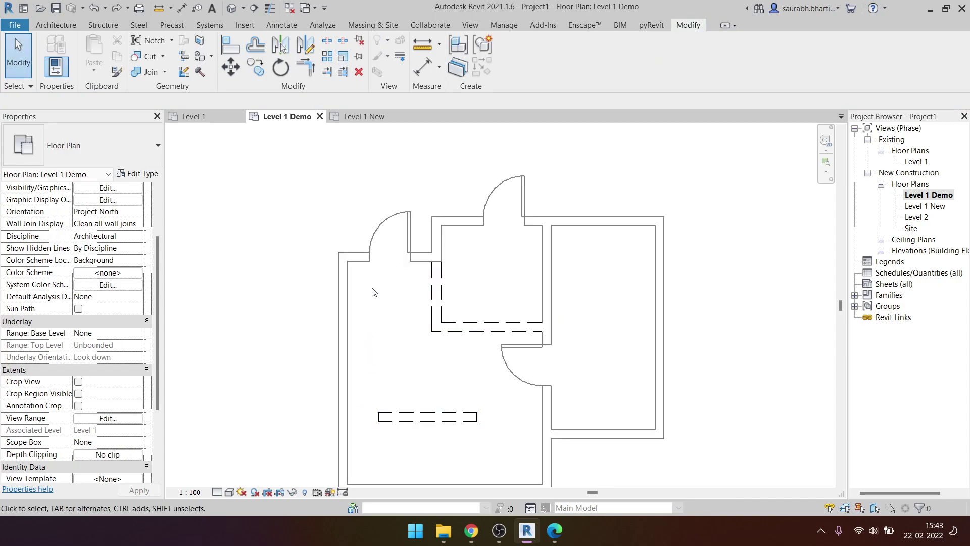
scroll(76, 329, "down", 5)
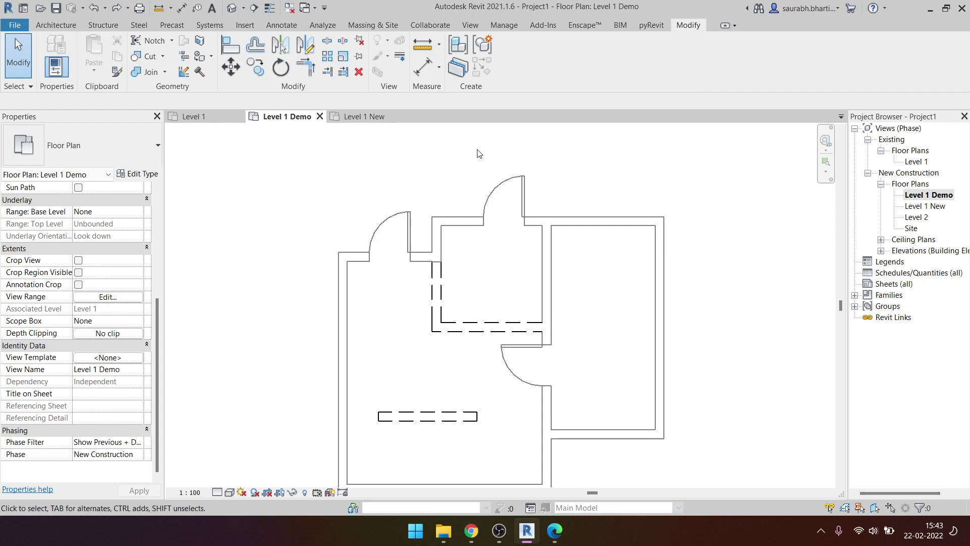
- Bring up the Manage ribbon and keep Level 1 Demo on the Show Previous + Demo filter
left_click(502, 25)
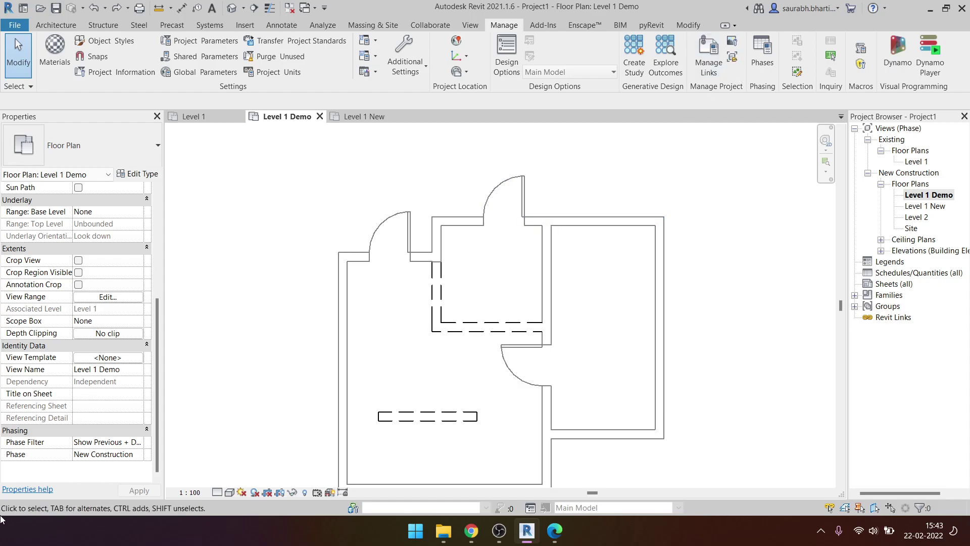
left_click(138, 444)
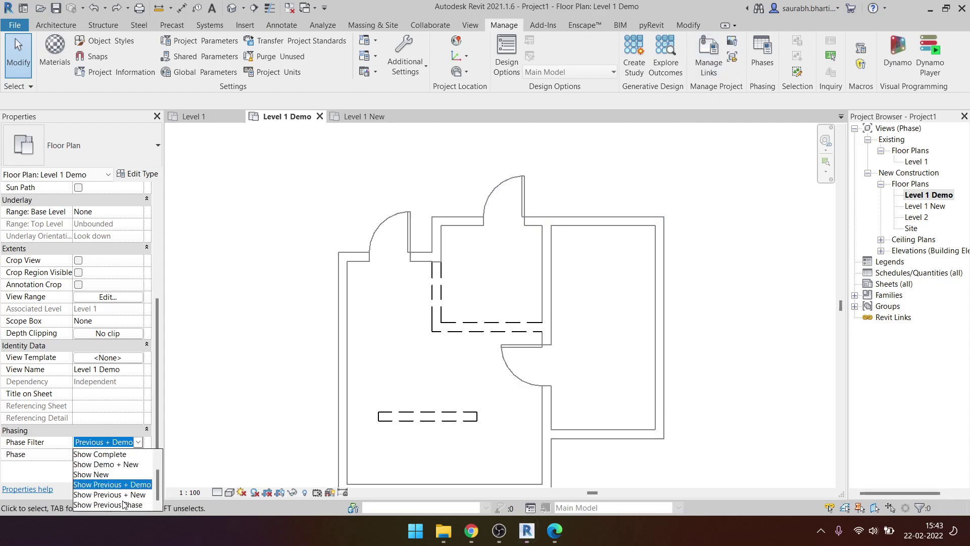
scroll(118, 487, "down", 1)
scroll(131, 465, "up", 1)
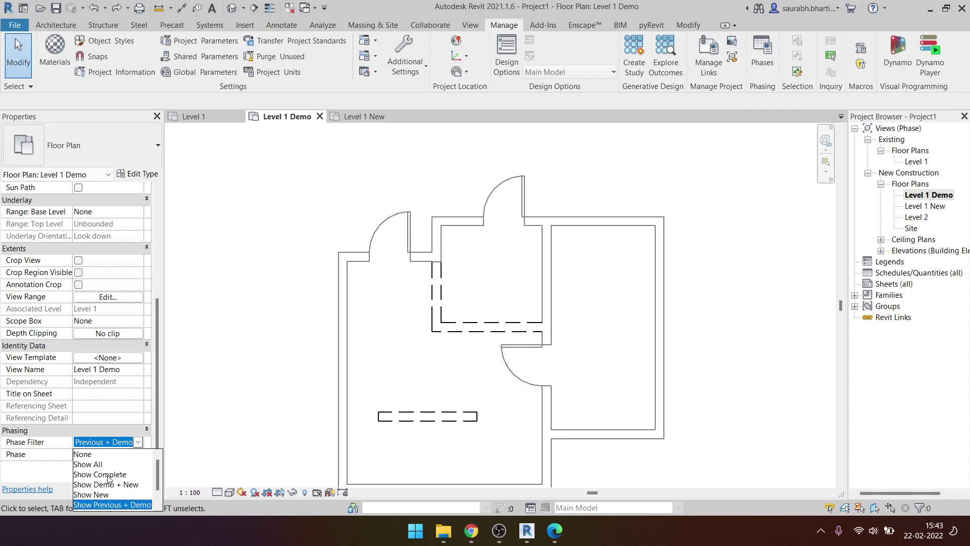
left_click(135, 447)
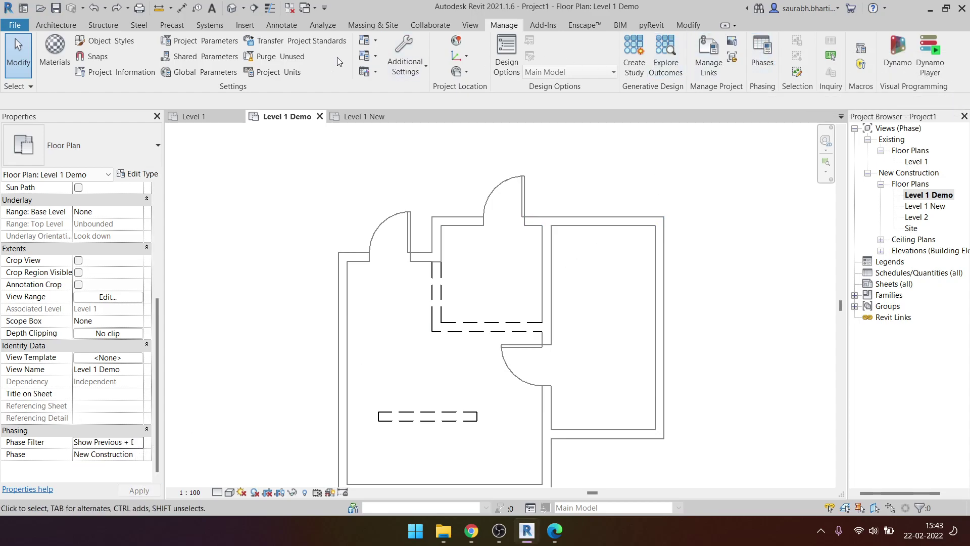
left_click(762, 56)
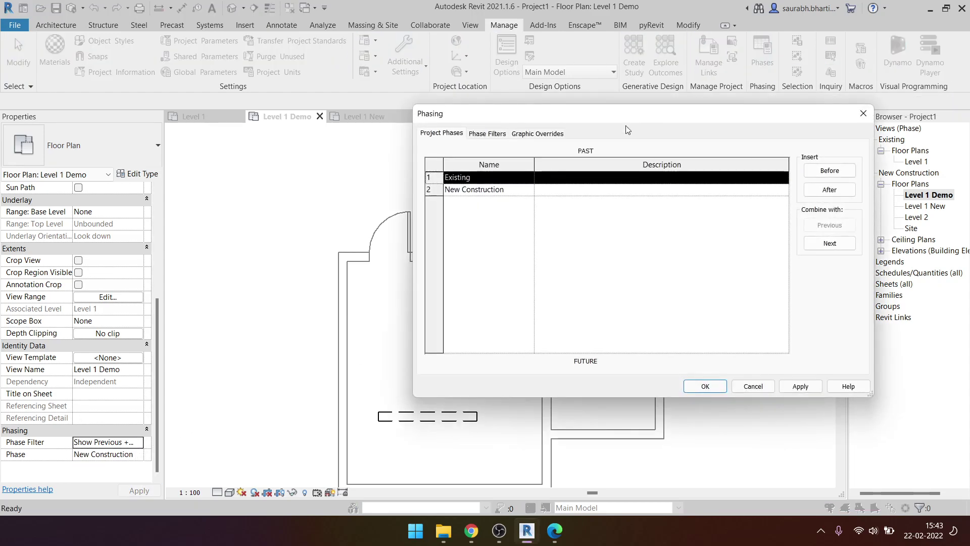
left_click(470, 189)
left_click(493, 180)
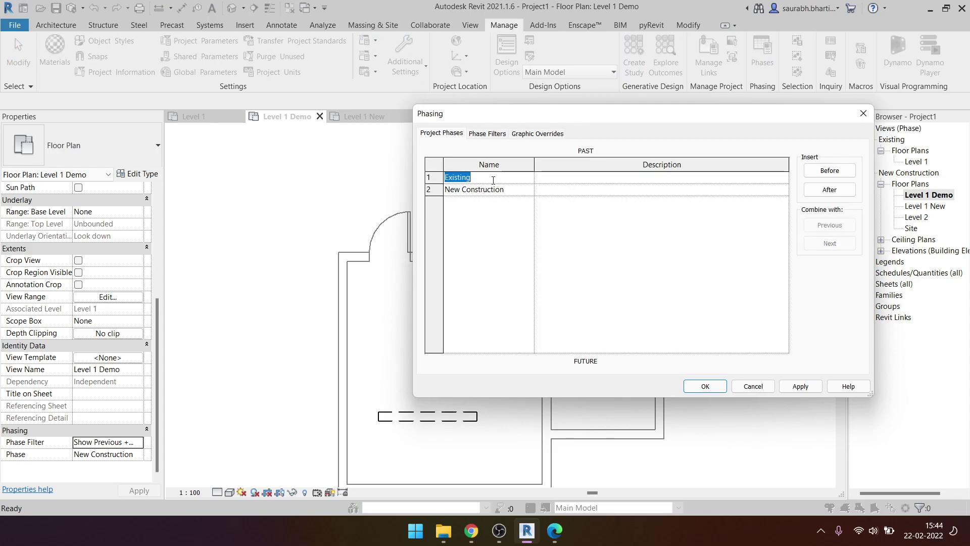
left_click(512, 187)
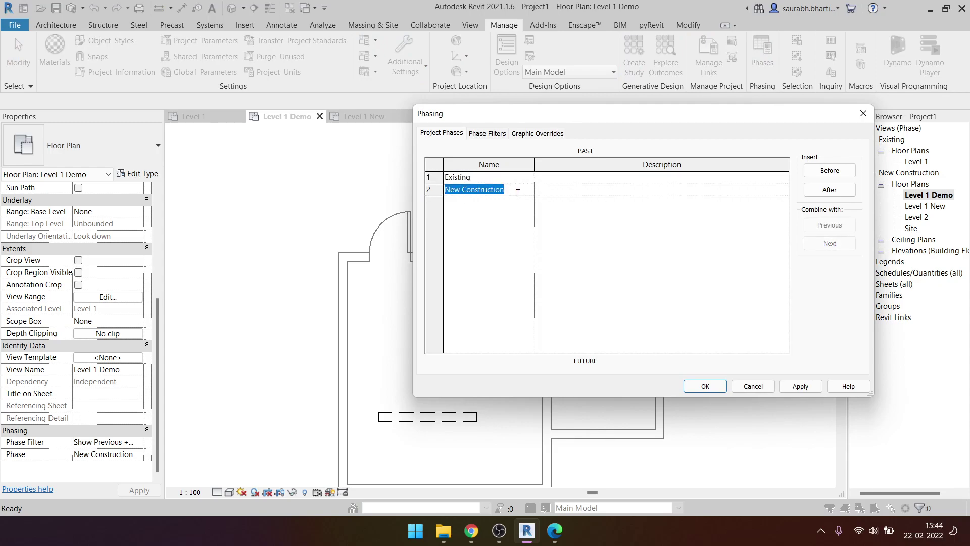
left_click(524, 181)
left_click(524, 181)
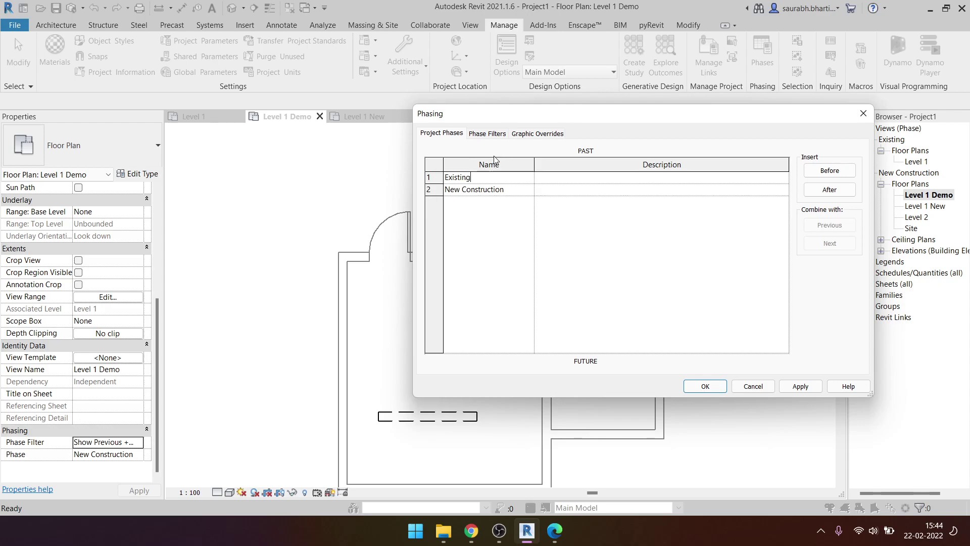
- Insert a phase after Existing, begin naming it De, and check the view's phase options
left_click(841, 191)
left_click(493, 190)
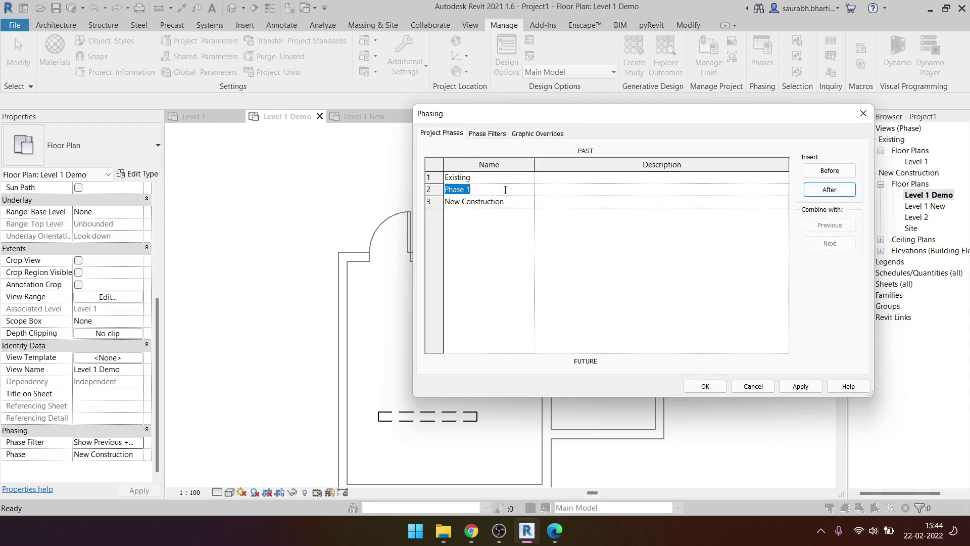
type("Demo")
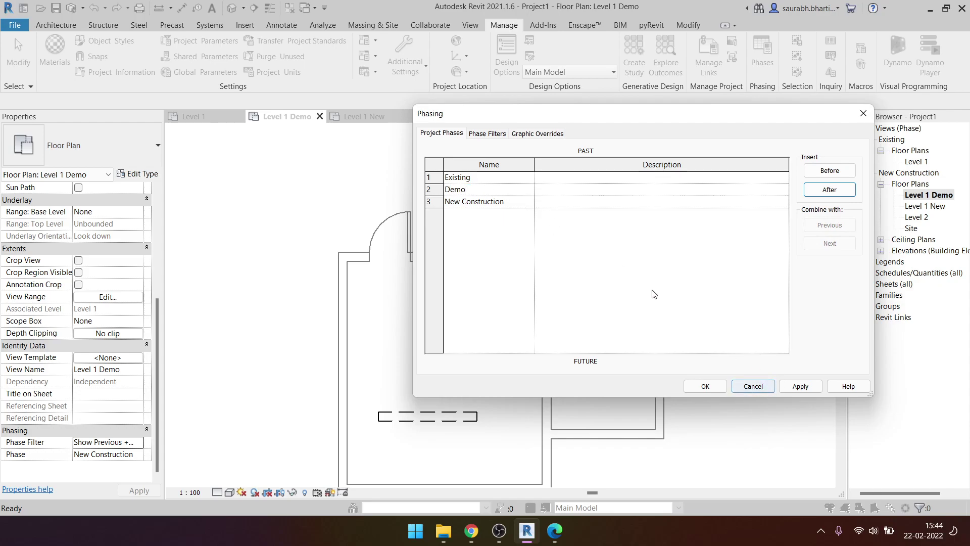
key("Return")
key("Return")
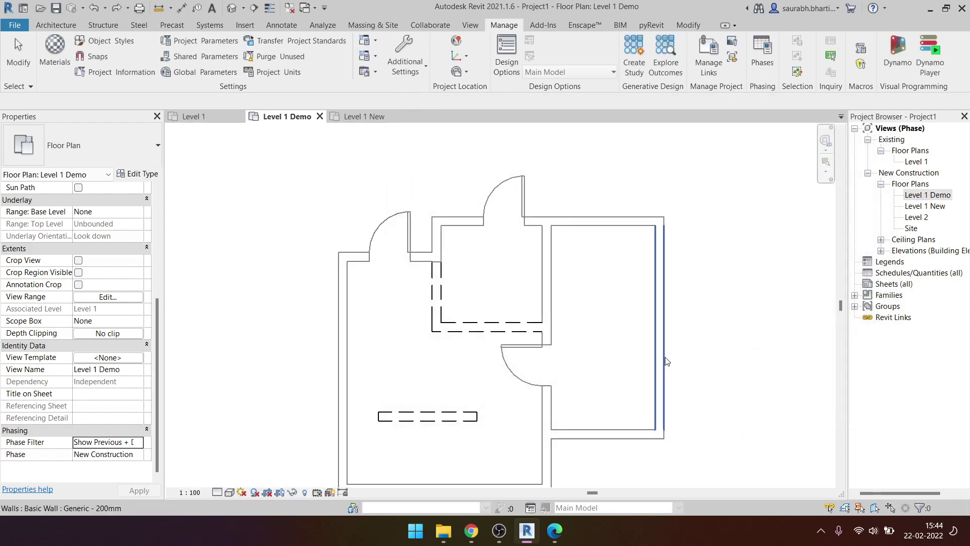
left_click(134, 453)
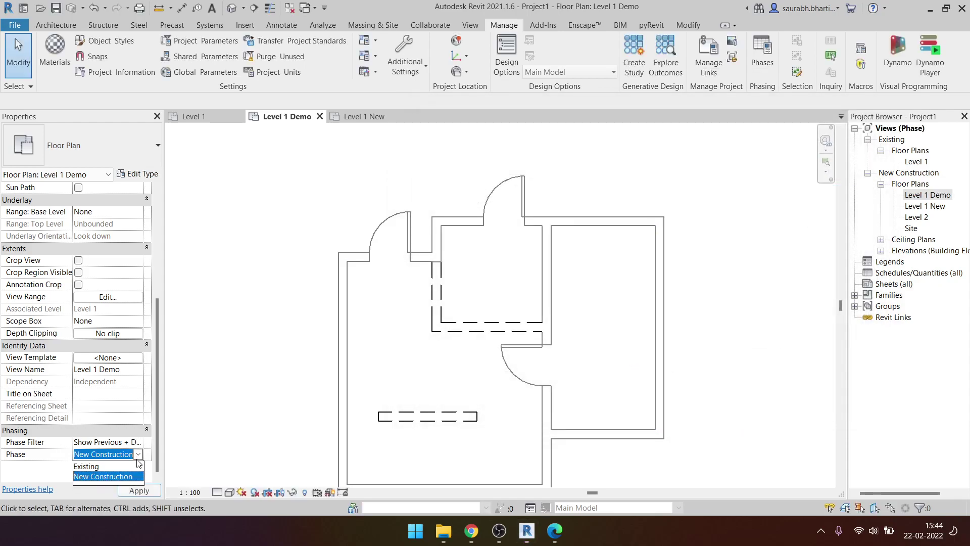
- In Phasing, insert a new phase after Existing and name it Demo
left_click(762, 53)
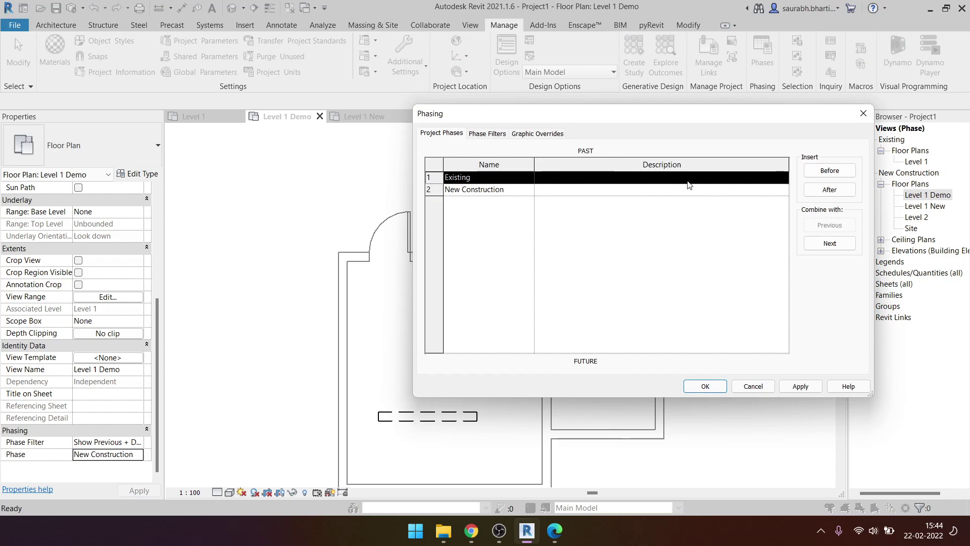
left_click(830, 191)
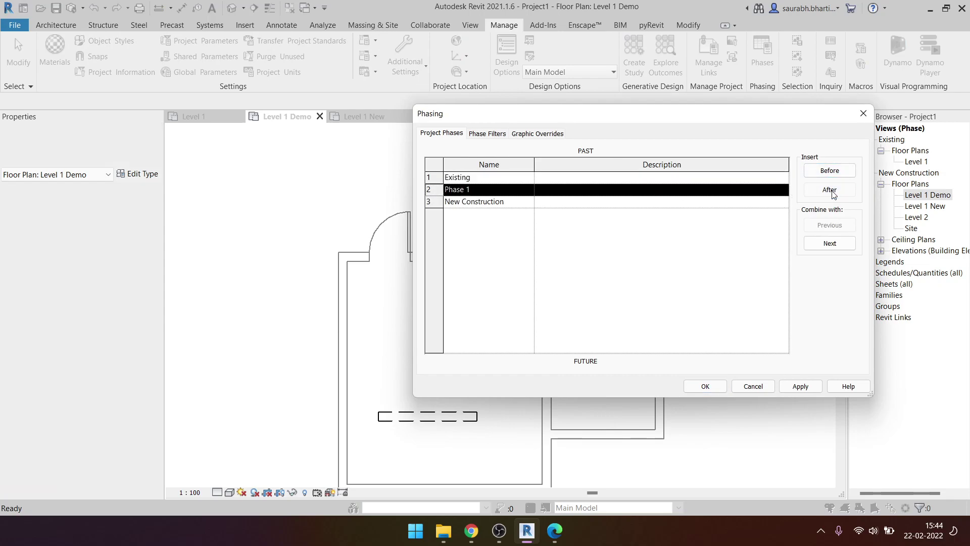
left_click(504, 187)
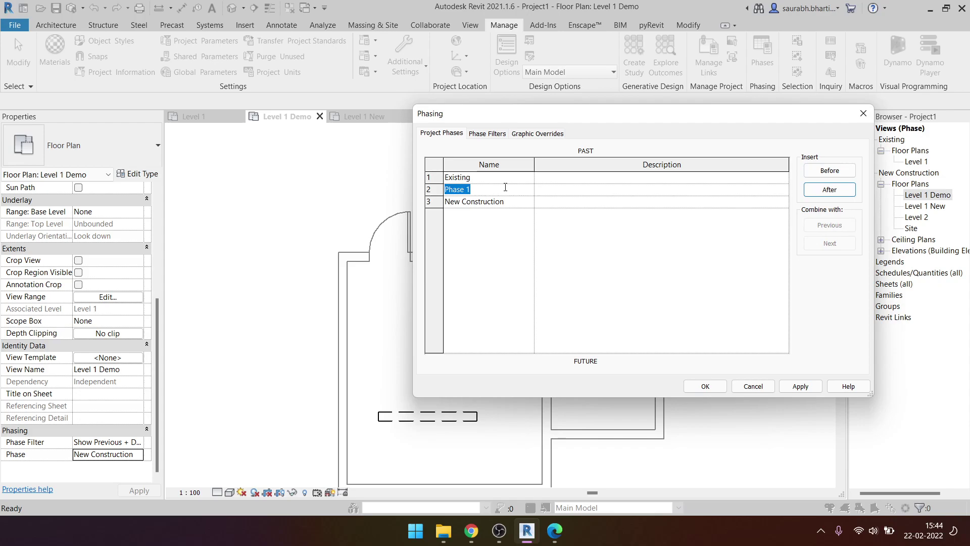
type("DE")
left_click(500, 244)
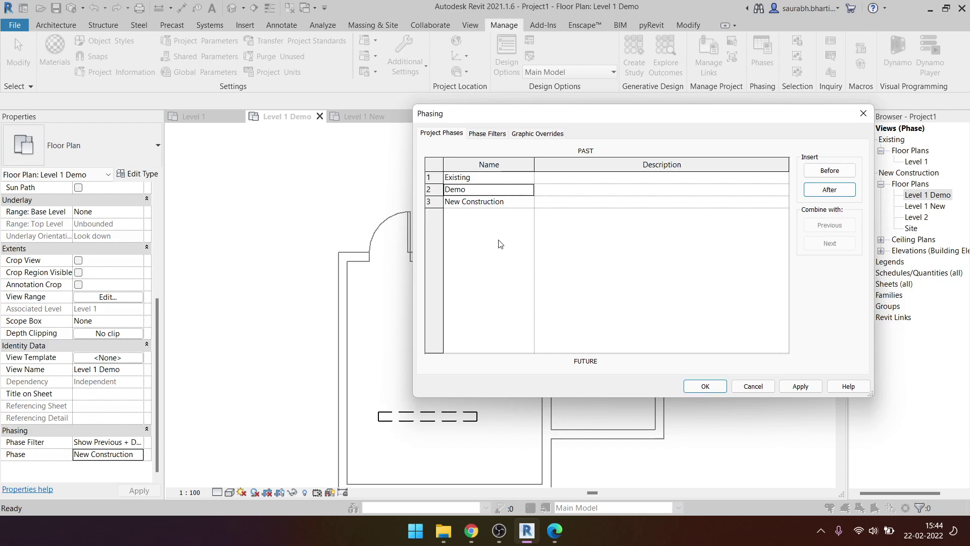
- Review the Phase Filters and Graphic Overrides tabs, then apply and close Phasing
left_click(495, 136)
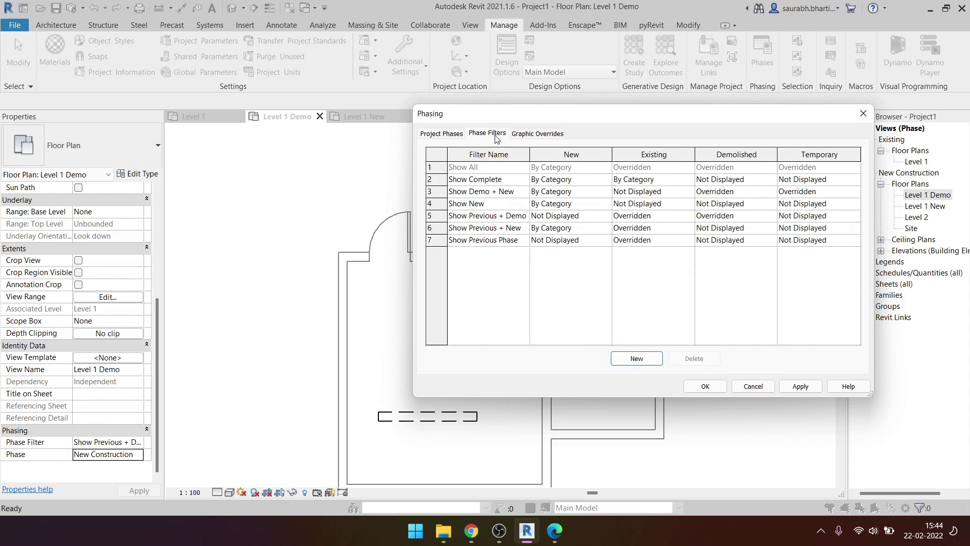
left_click(533, 134)
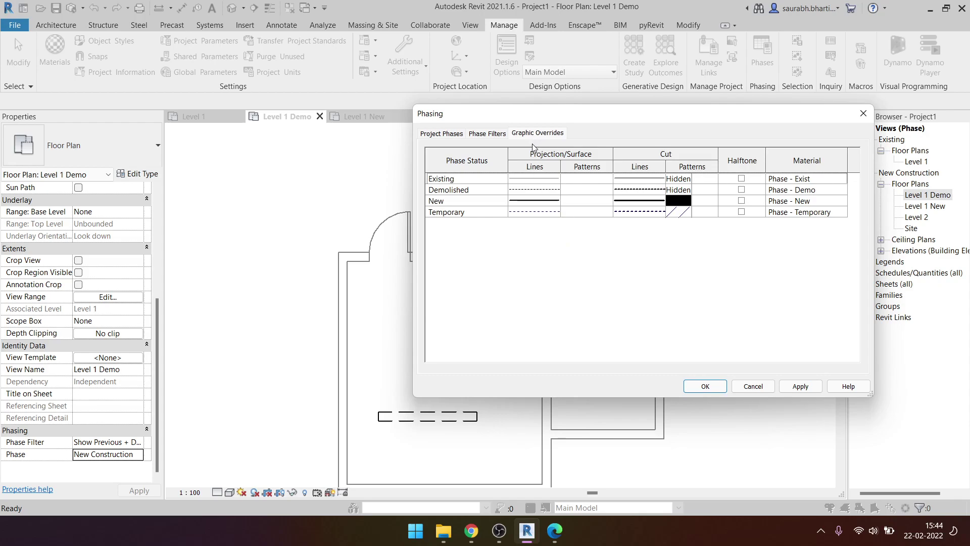
left_click(468, 134)
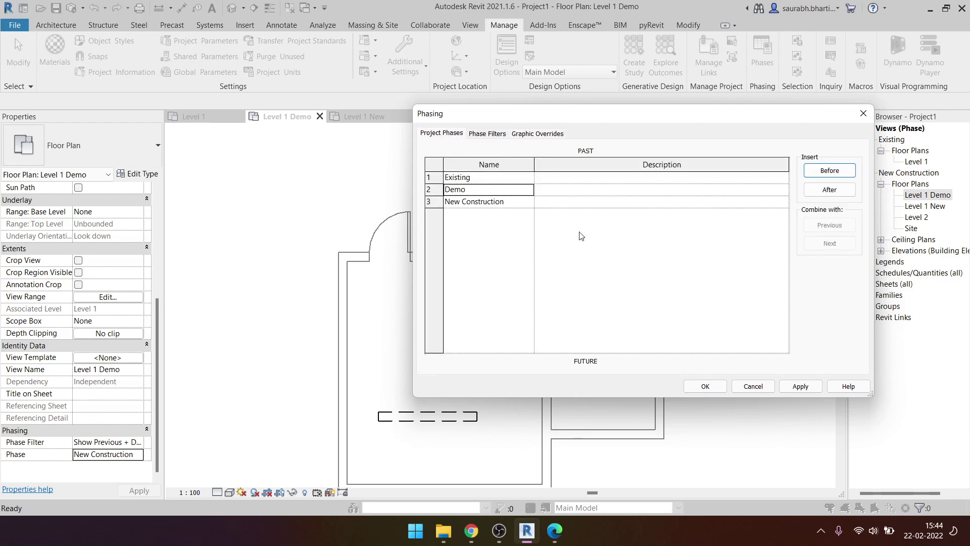
left_click(797, 388)
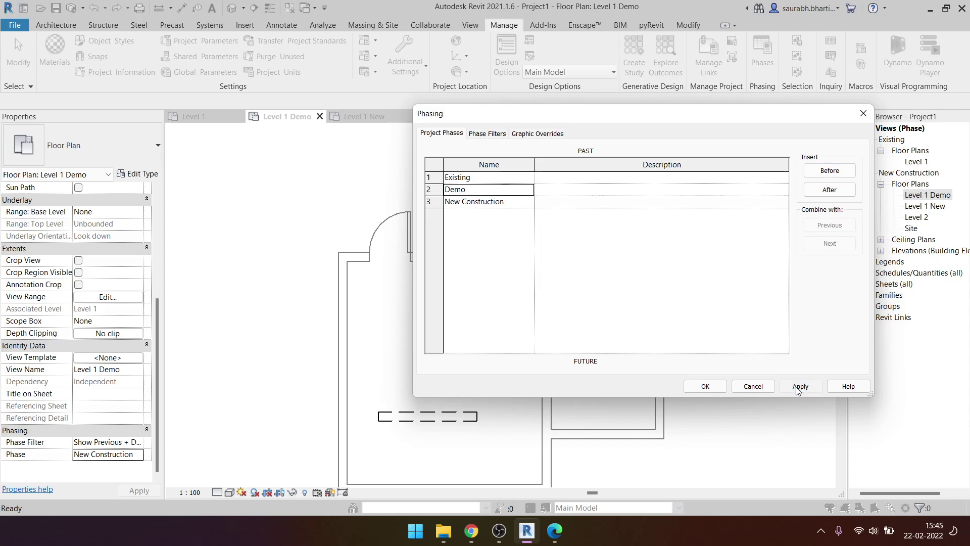
left_click(705, 386)
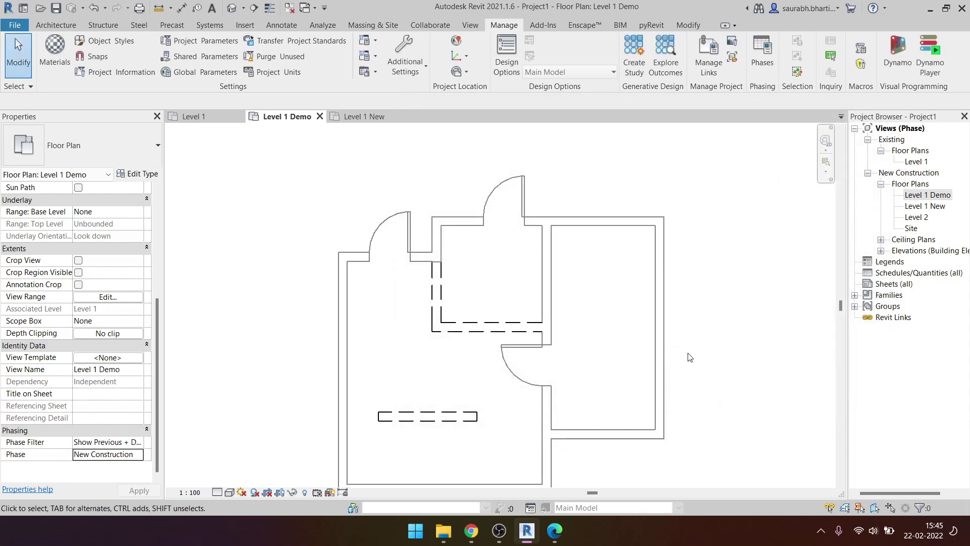
- Change the Level 1 Demo view's Phase from New Construction to Demo in Properties
left_click(139, 454)
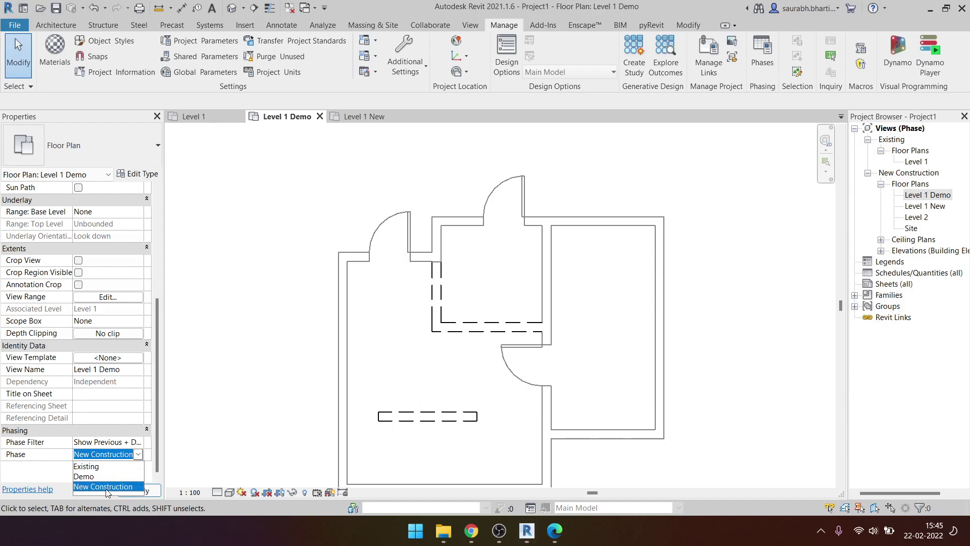
left_click(710, 360)
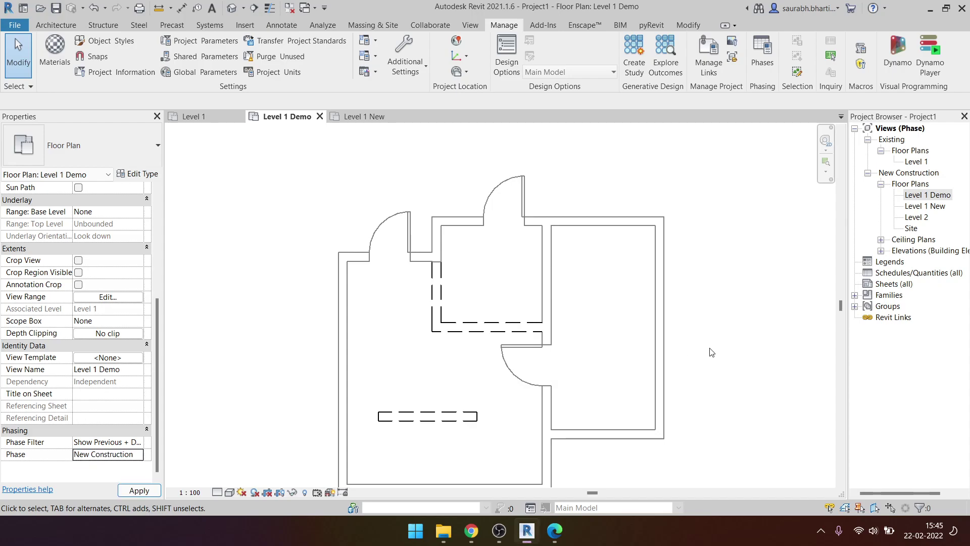
left_click(925, 197)
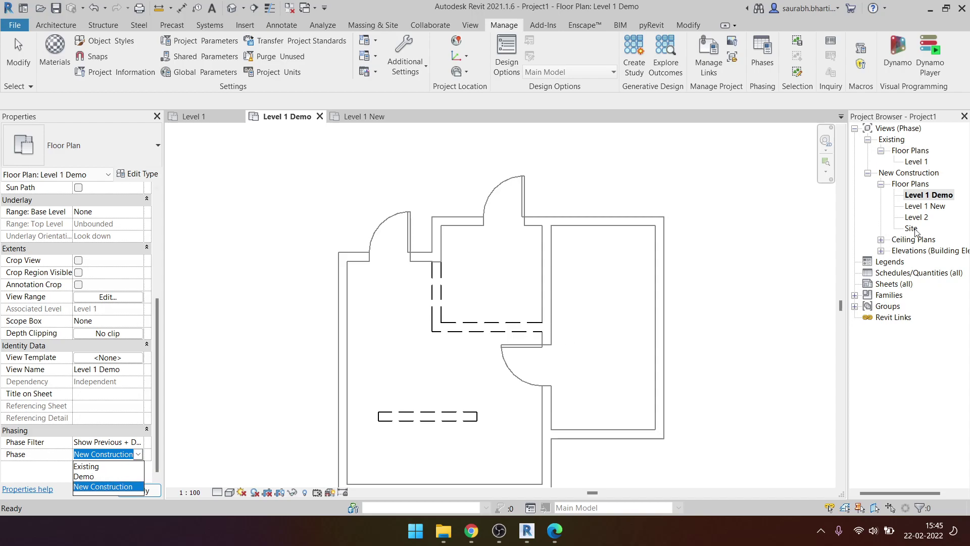
left_click(943, 198)
key("F2")
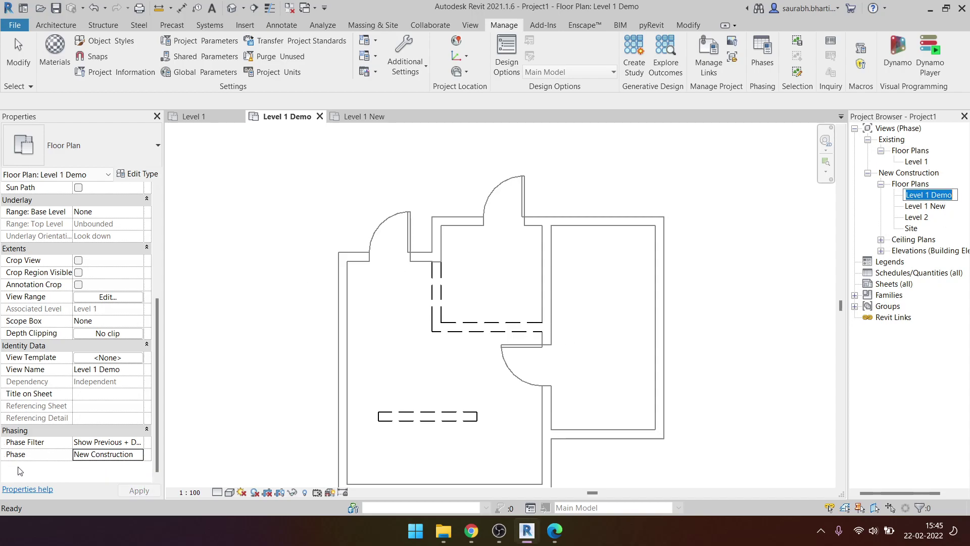
left_click(138, 455)
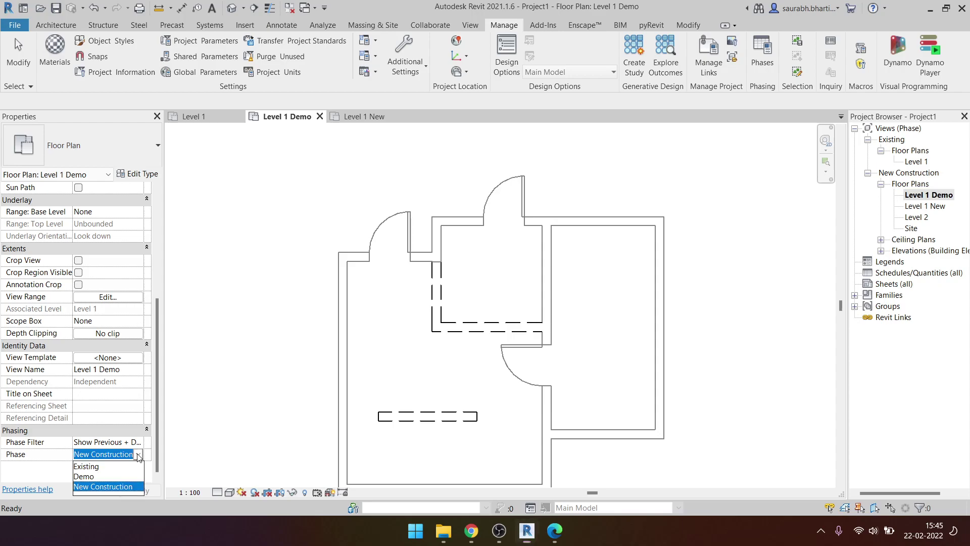
left_click(112, 479)
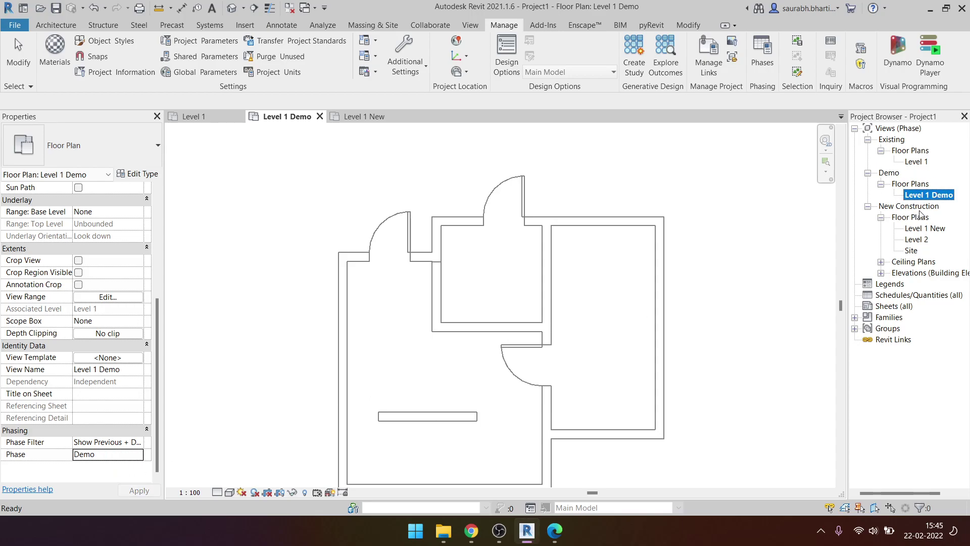
- Select the horizontal and vertical interior walls around the upper middle room
scroll(460, 324, "up", 3)
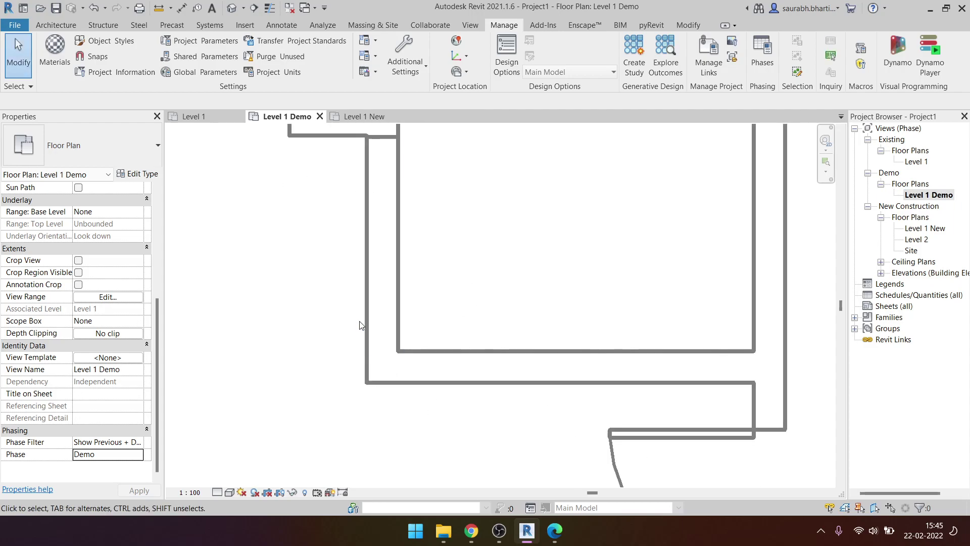
scroll(470, 403, "up", 2)
scroll(420, 203, "up", 2)
scroll(421, 204, "down", 3)
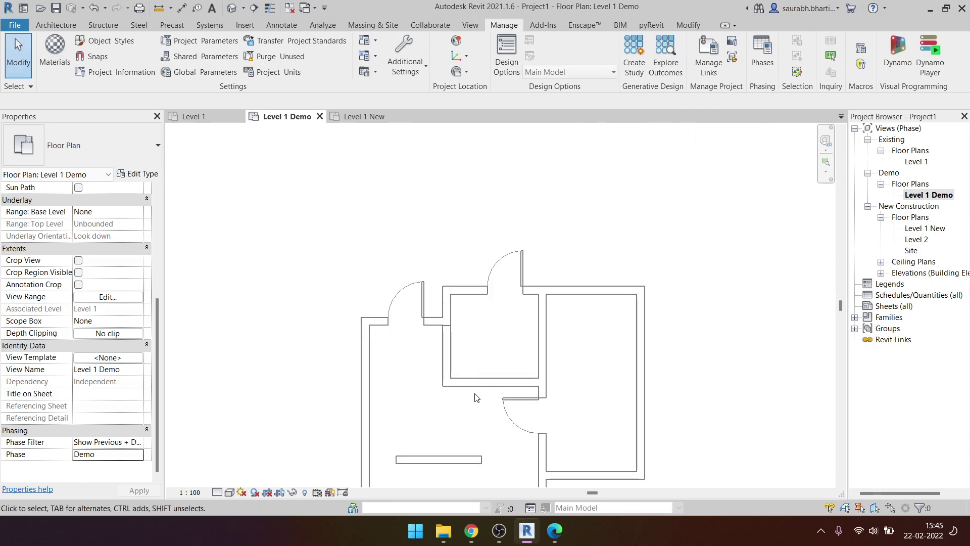
left_click(485, 382)
key("Escape")
key("Tab")
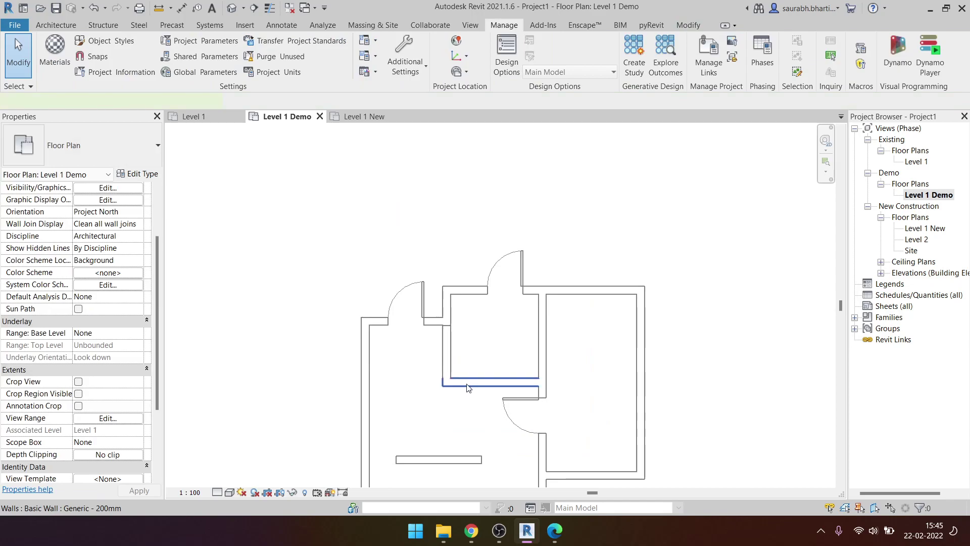
left_click(450, 357)
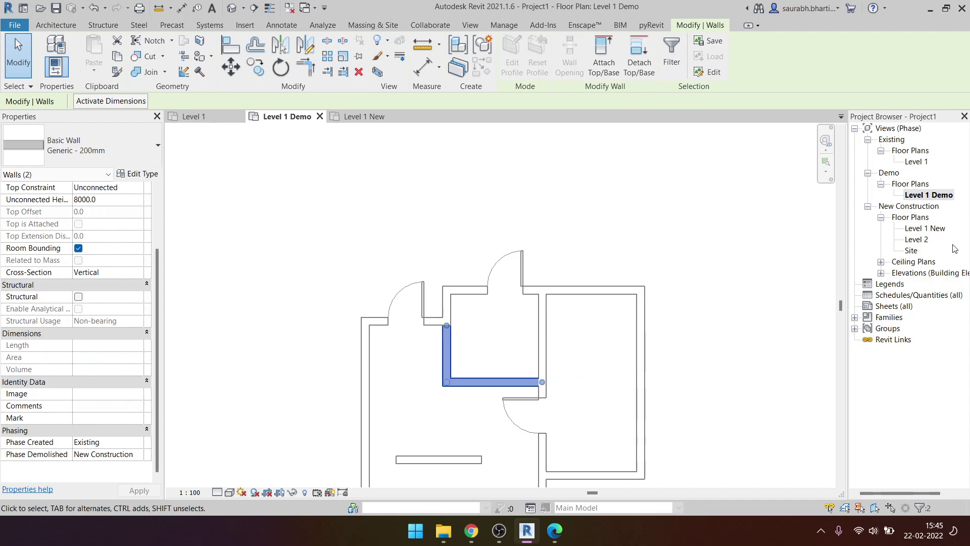
- Reselect both walls in Level 1 Demo and set their Phase Demolished to Demo
double_click(928, 228)
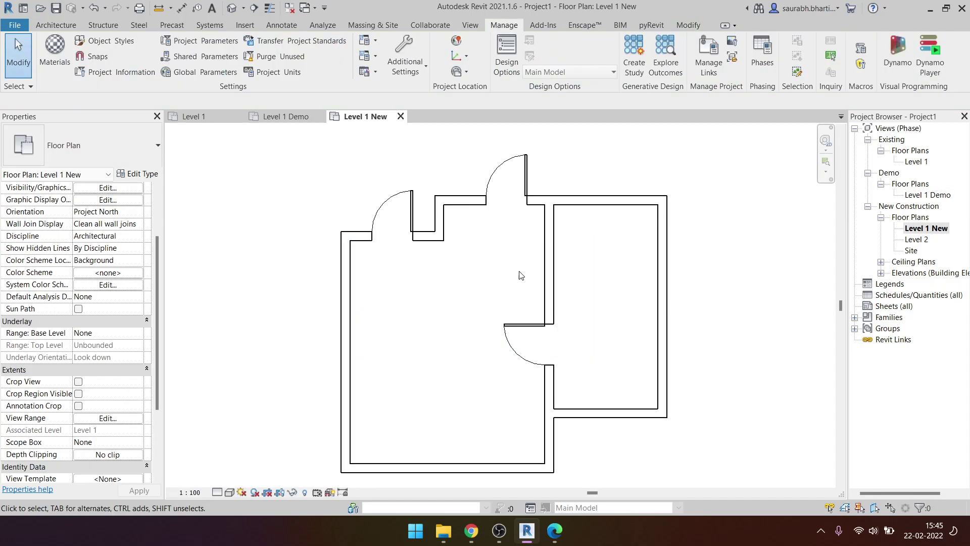
double_click(928, 194)
scroll(461, 354, "up", 2)
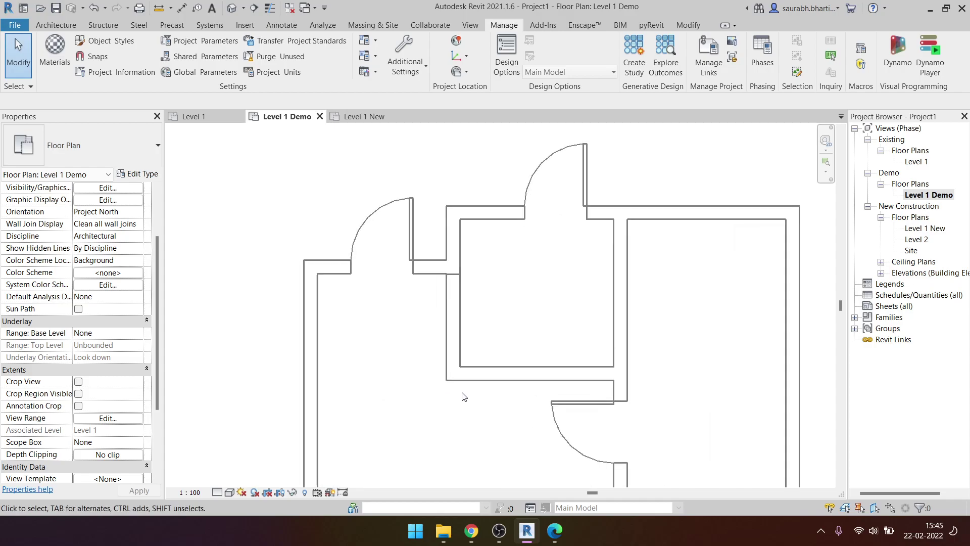
left_click(470, 363)
left_click(455, 333, "ctrl")
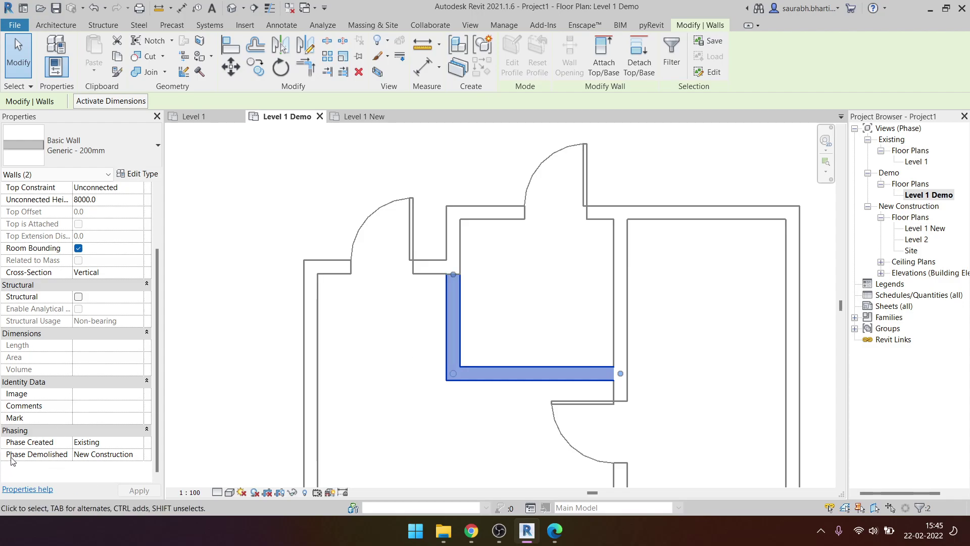
left_click(140, 456)
left_click(117, 479)
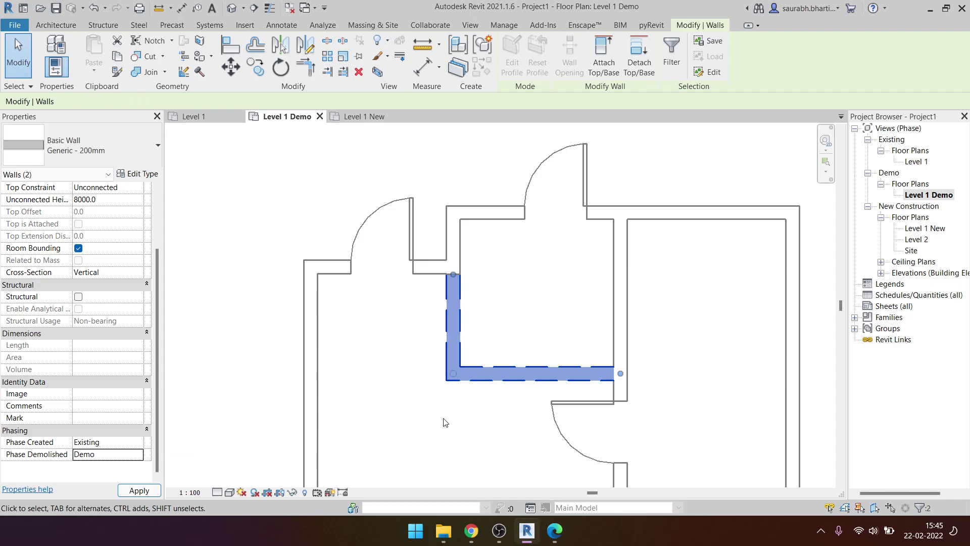
left_click(456, 420)
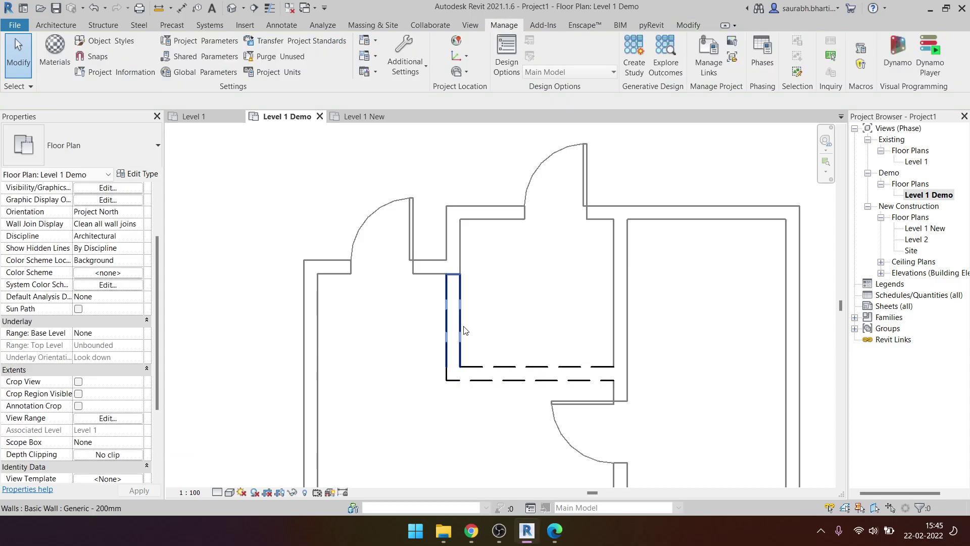
- In the Level 1 plan, delete the horizontal interior wall, then place and undo a room
double_click(923, 231)
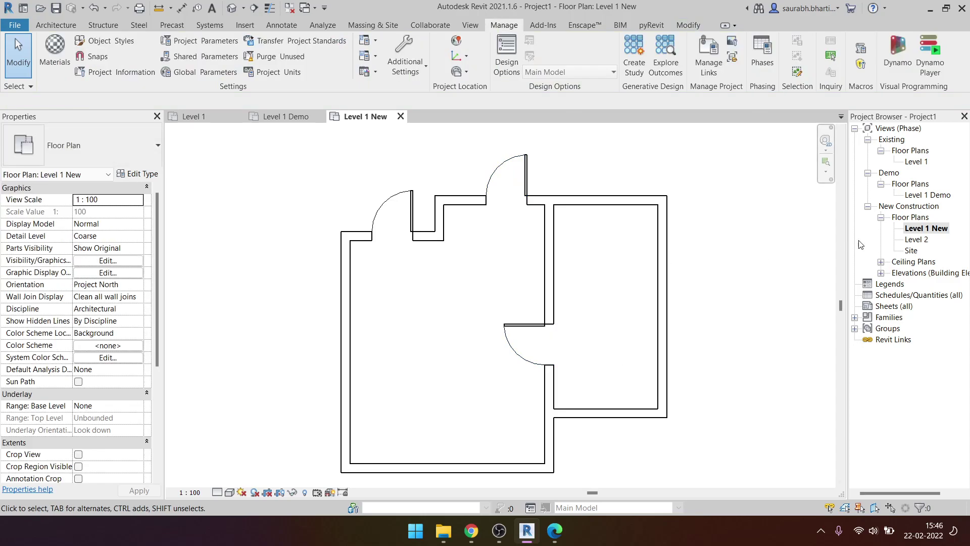
double_click(916, 162)
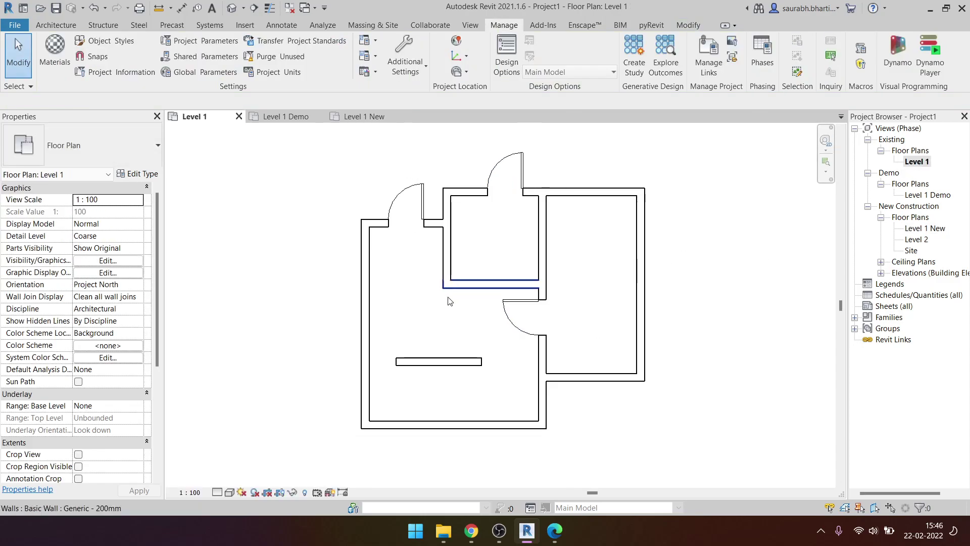
left_click(441, 366)
key("Delete")
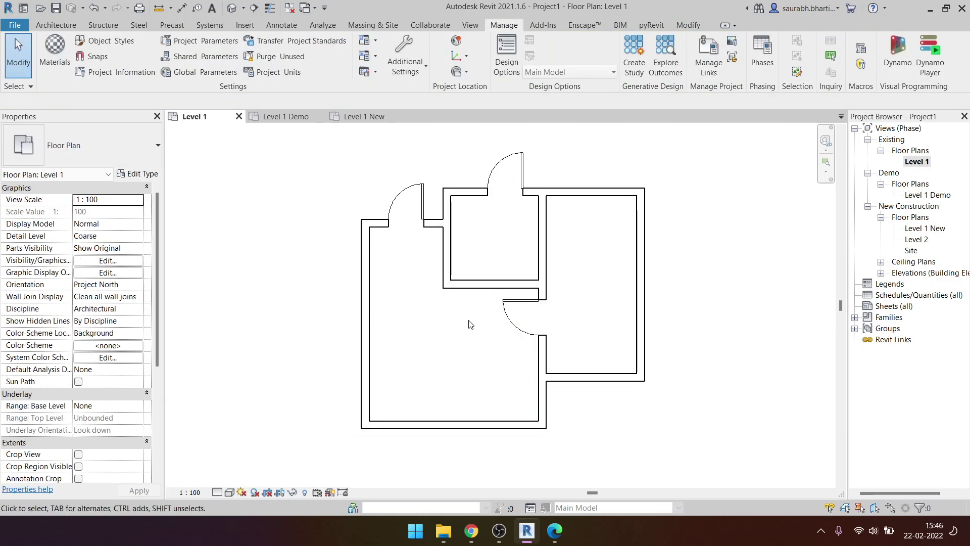
key("m")
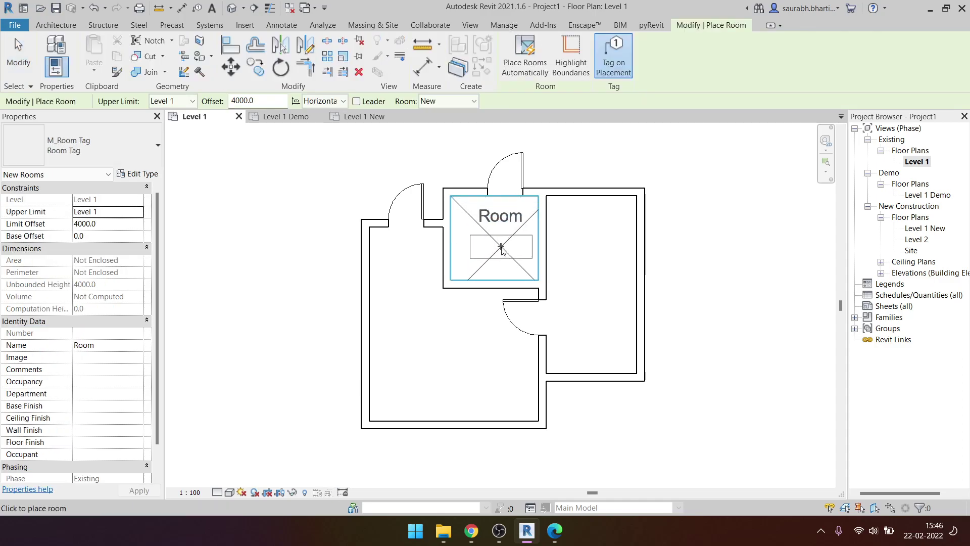
left_click(500, 238)
key("Escape")
key("ctrl+z")
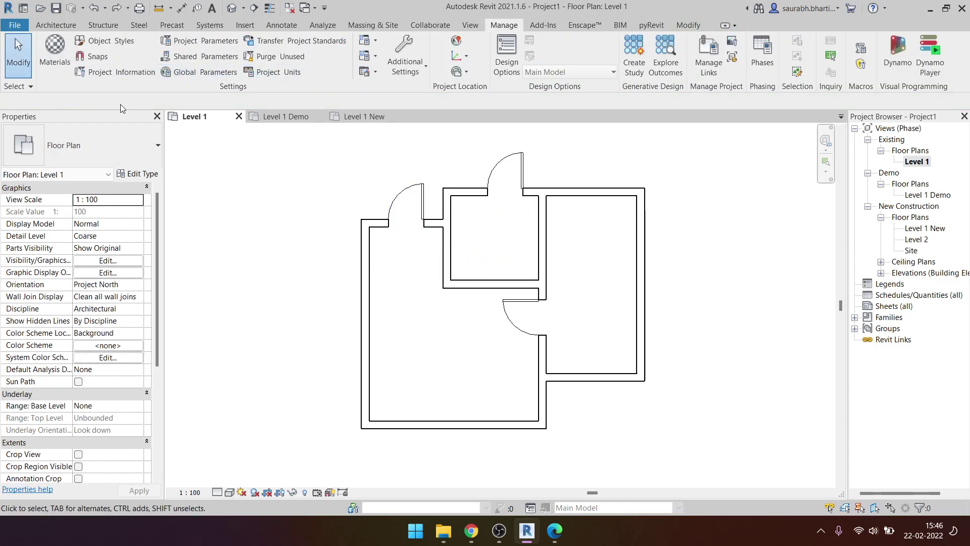
- Place a room tagged Room 1 in the small upper room using Architecture > Room
left_click(56, 25)
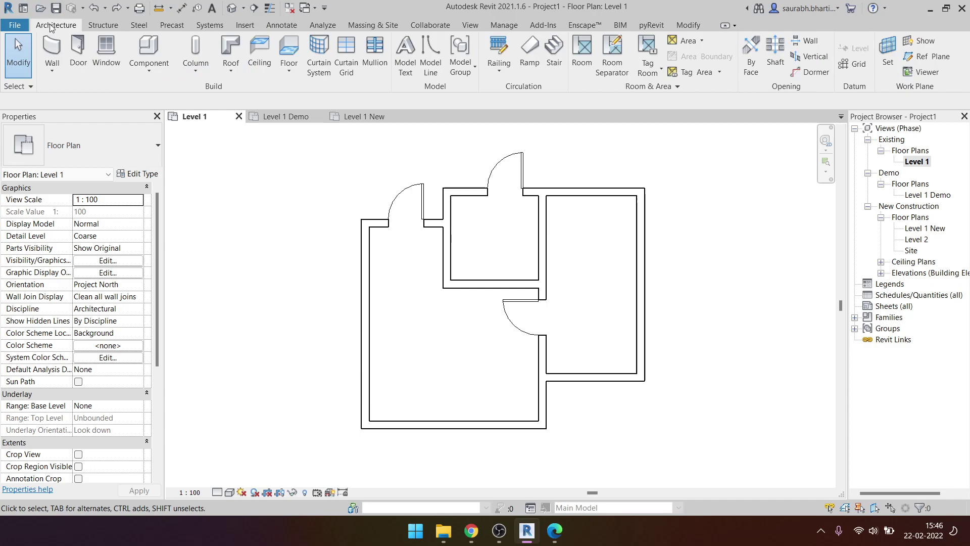
left_click(581, 53)
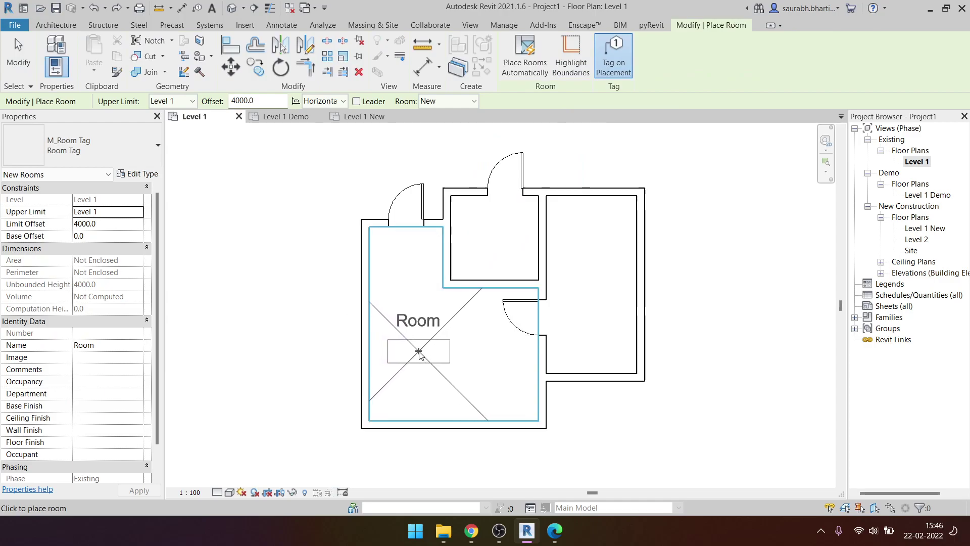
scroll(439, 369, "up", 2)
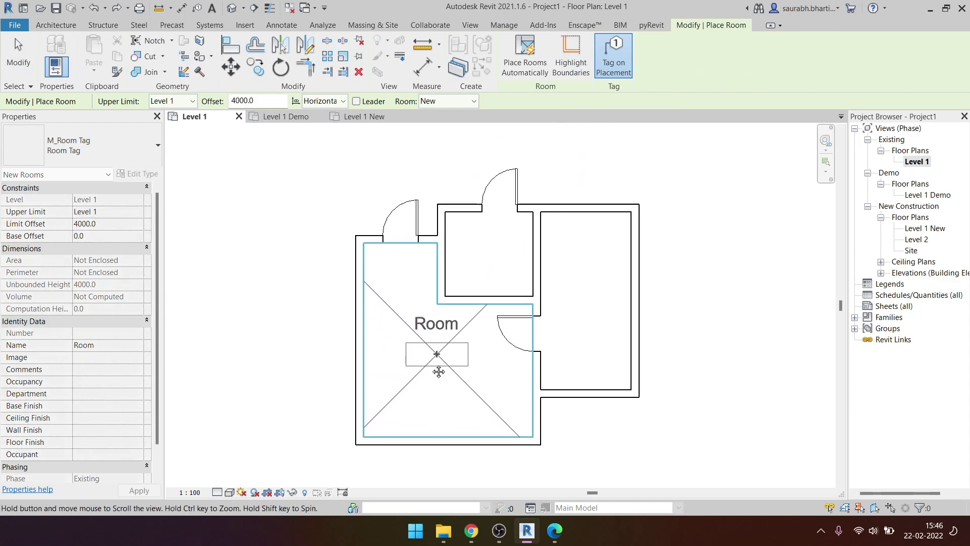
scroll(506, 253, "up", 3)
middle_click_drag(535, 172, 540, 219)
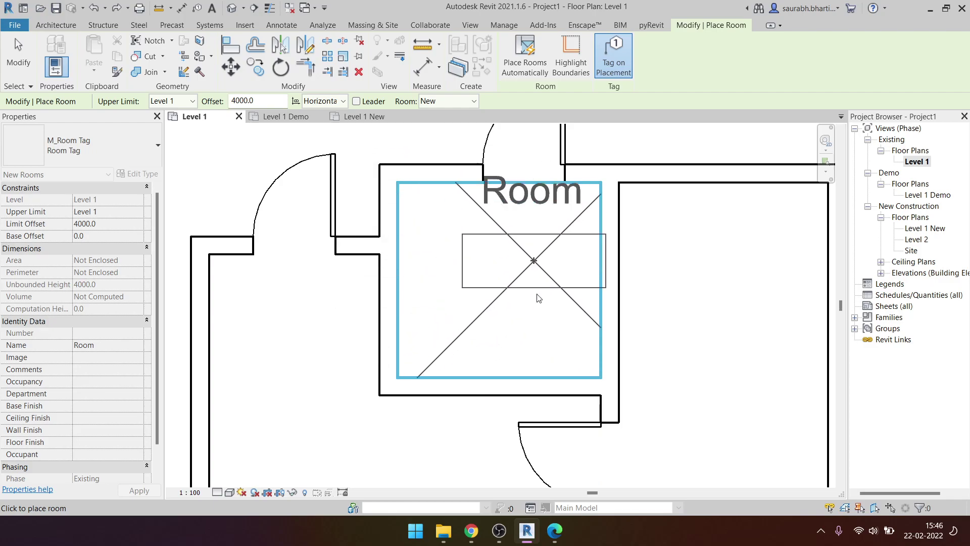
middle_click_drag(504, 285, 519, 243)
scroll(519, 243, "down", 2)
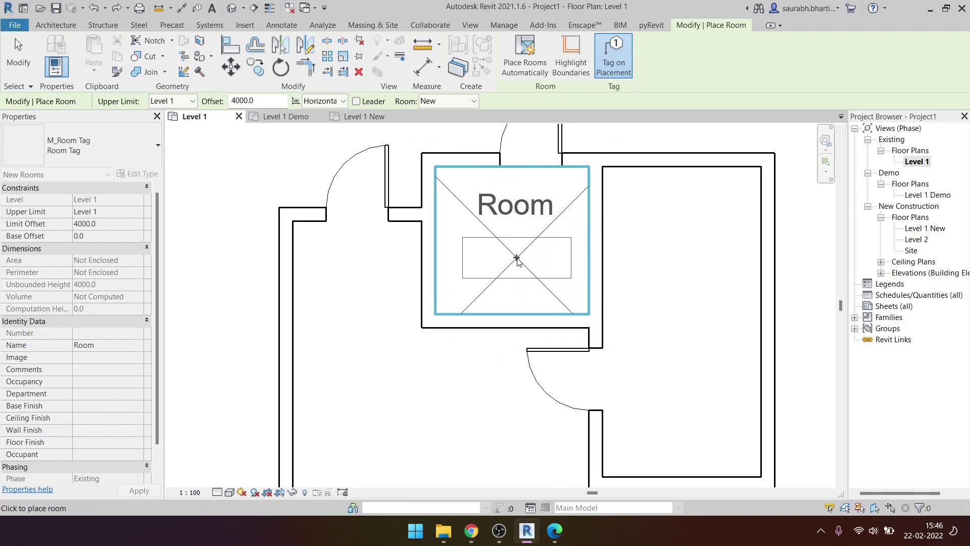
left_click(517, 258)
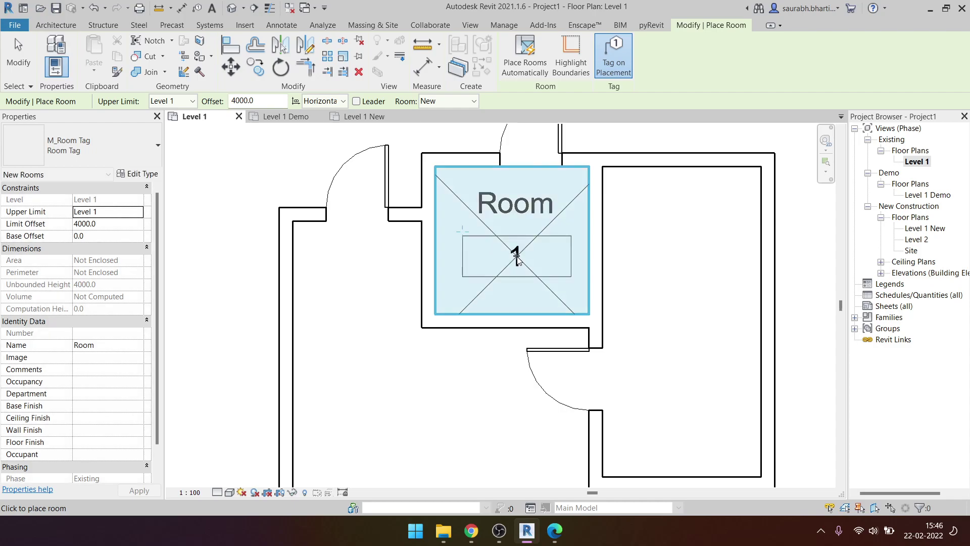
key("Escape")
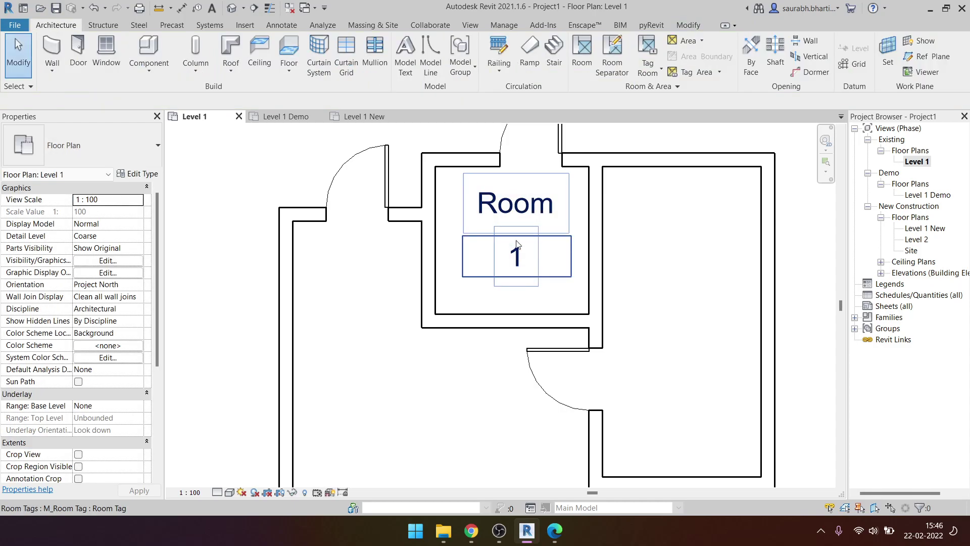
left_click(515, 253)
scroll(510, 250, "down", 1)
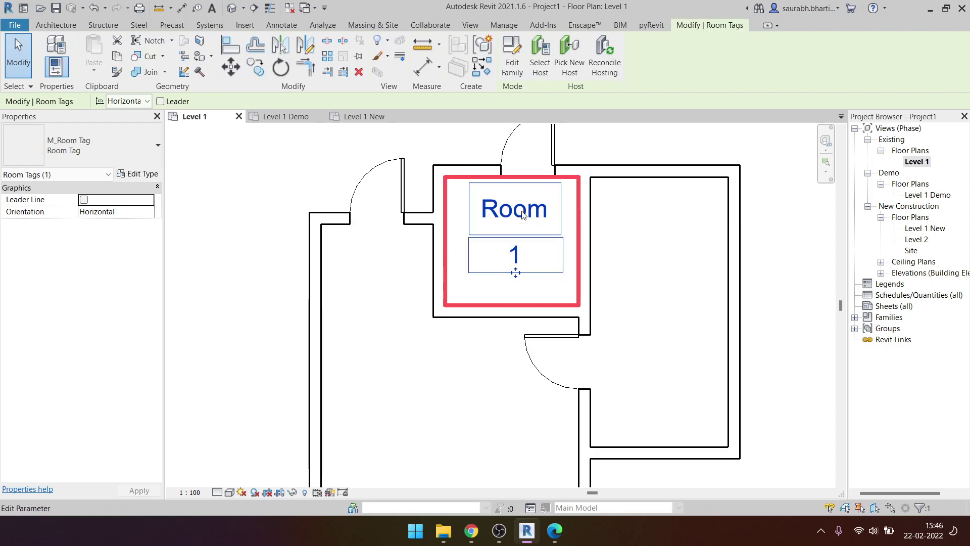
key("Escape")
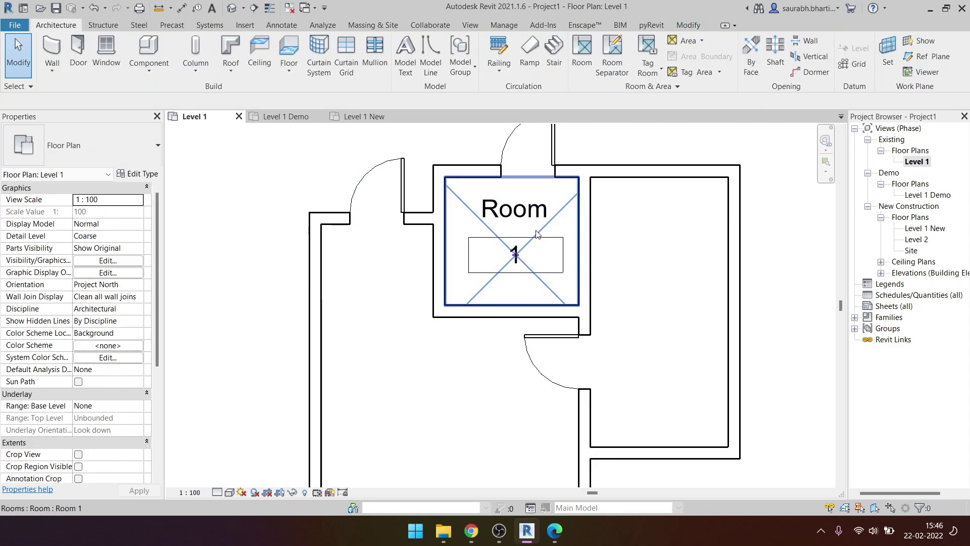
- Switch the room tag's type to Room Tag With Area
left_click(470, 238)
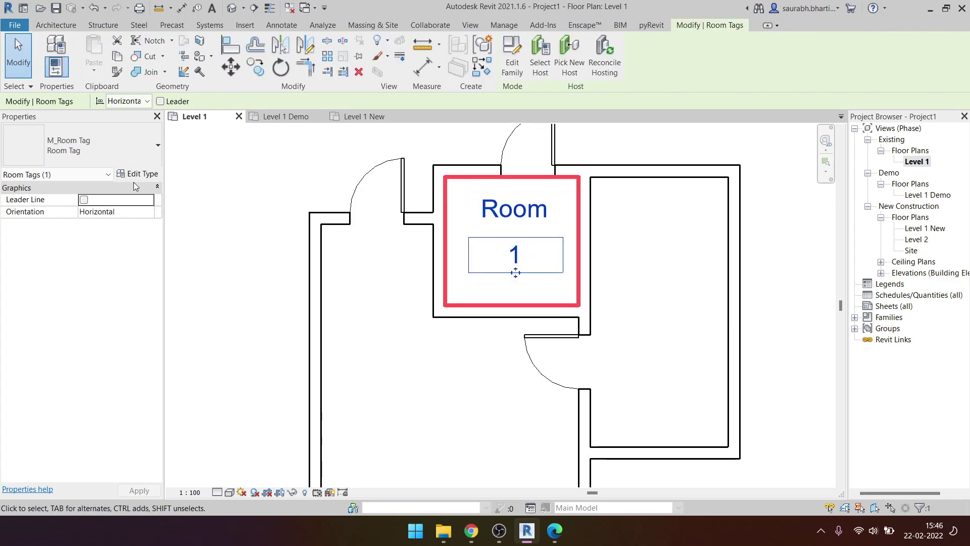
left_click(136, 145)
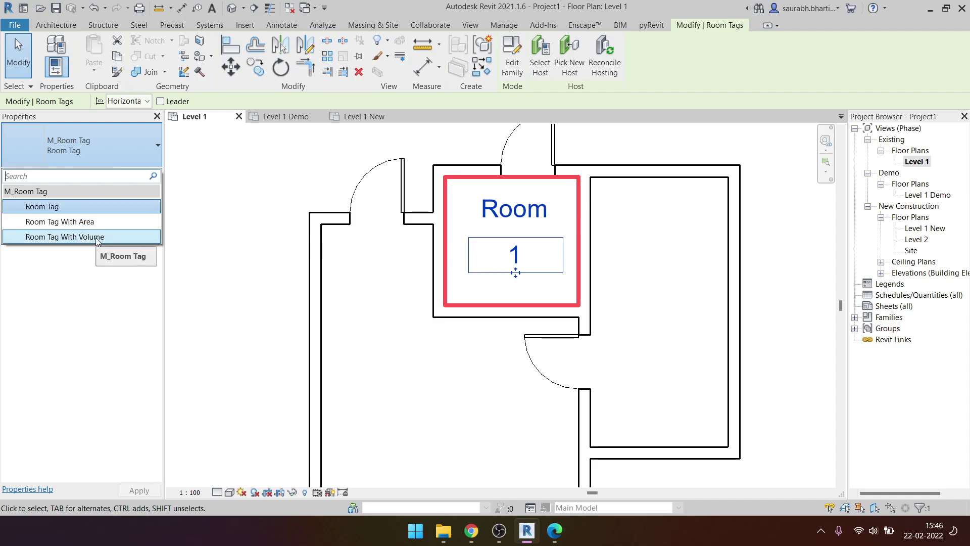
left_click(59, 224)
key("Escape")
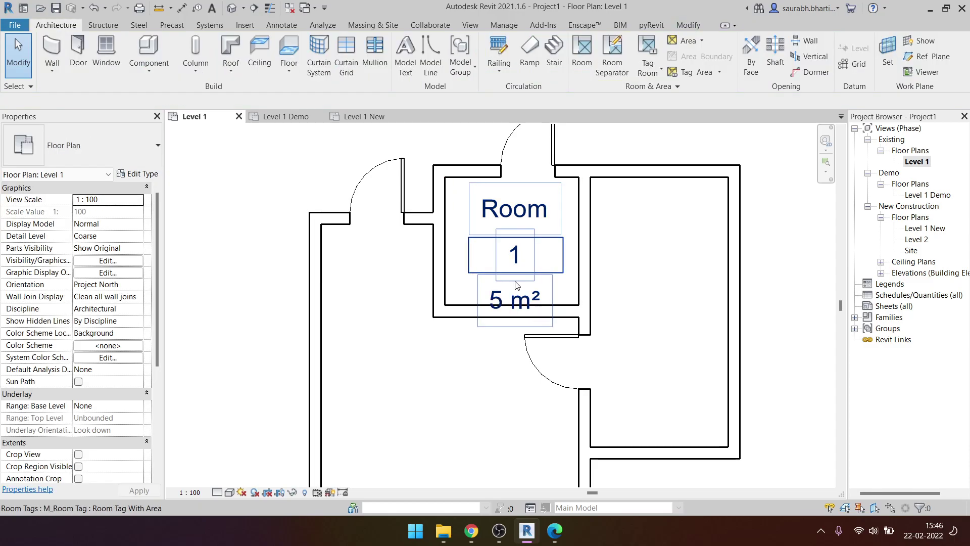
- Reselect the room tag and review its type list and Edit Type settings
scroll(518, 278, "down", 2)
left_click(518, 278)
scroll(518, 277, "up", 4)
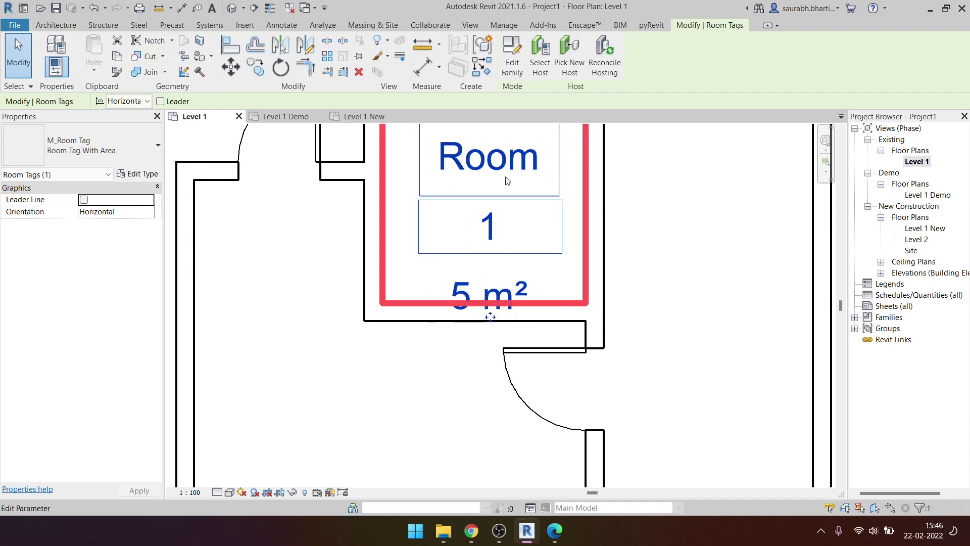
left_click(508, 235)
scroll(508, 235, "down", 1)
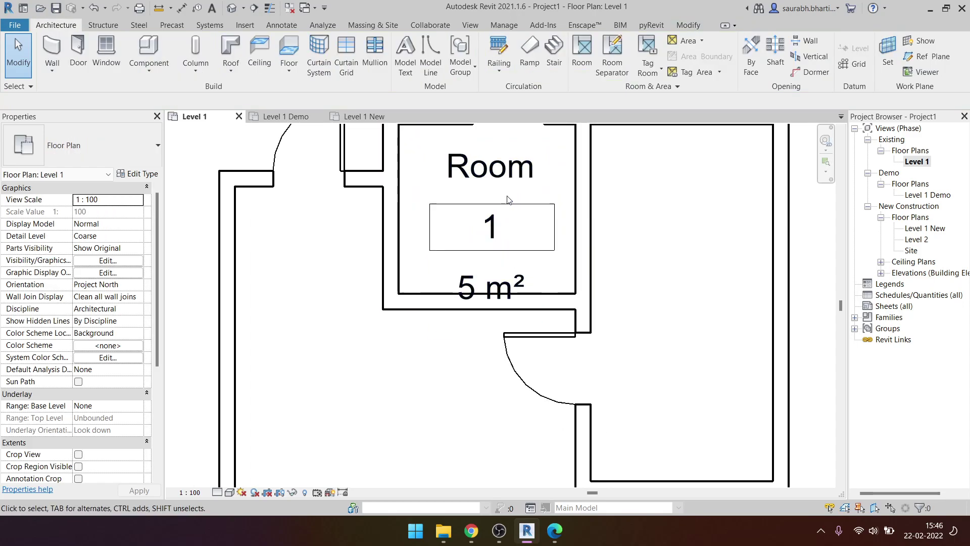
scroll(501, 240, "down", 1)
left_click(497, 238)
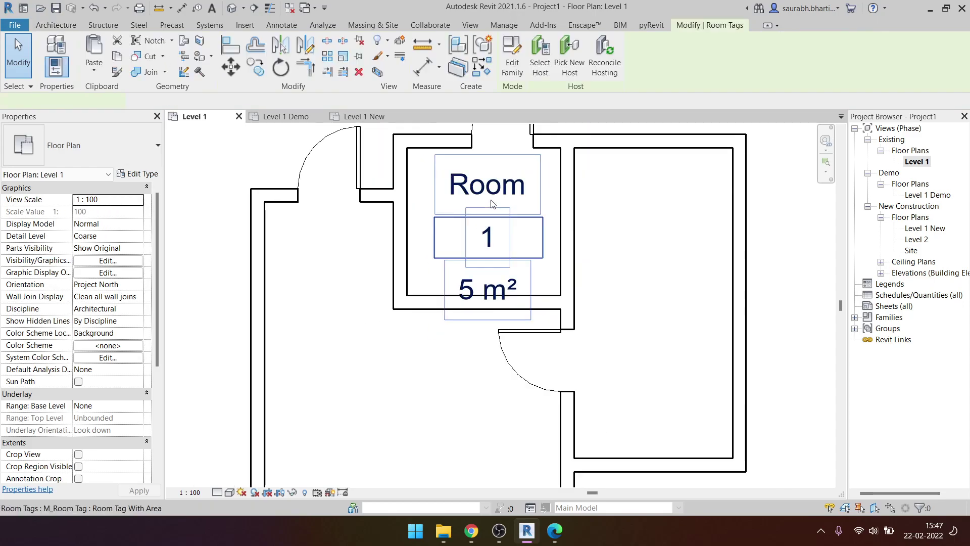
left_click(105, 151)
left_click(138, 174)
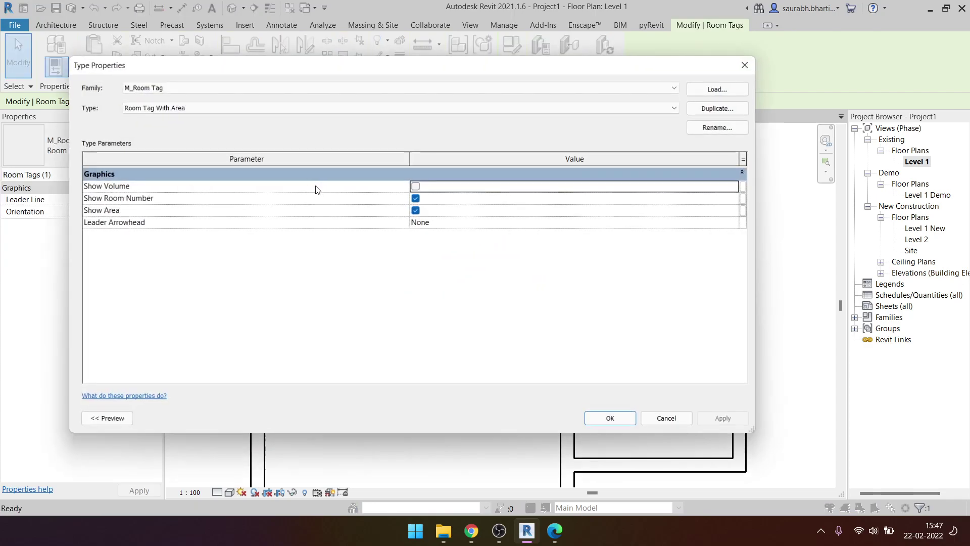
key("Escape")
key("Escape")
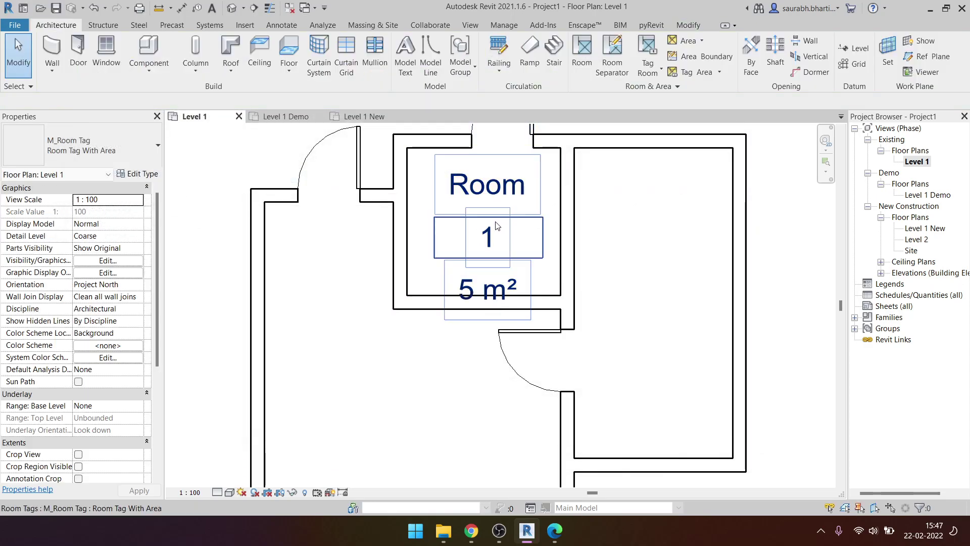
middle_click_drag(493, 206, 489, 229)
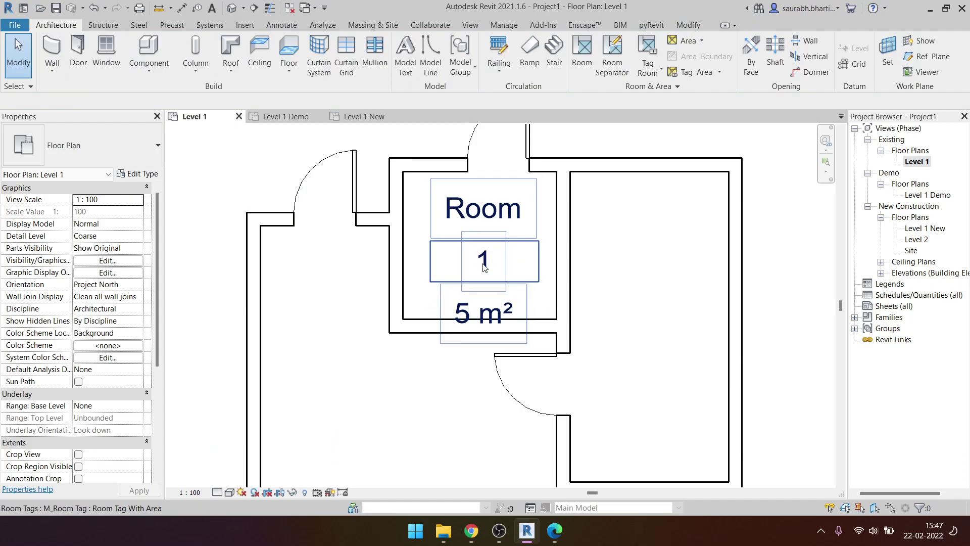
left_click(495, 237)
- Rename the room to Entrance directly in its tag
key("Escape")
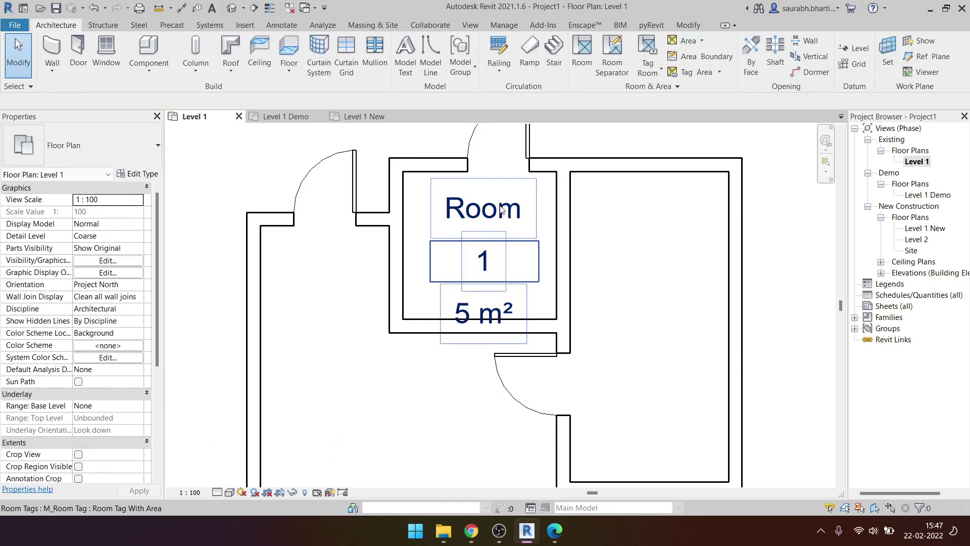
left_click(501, 211)
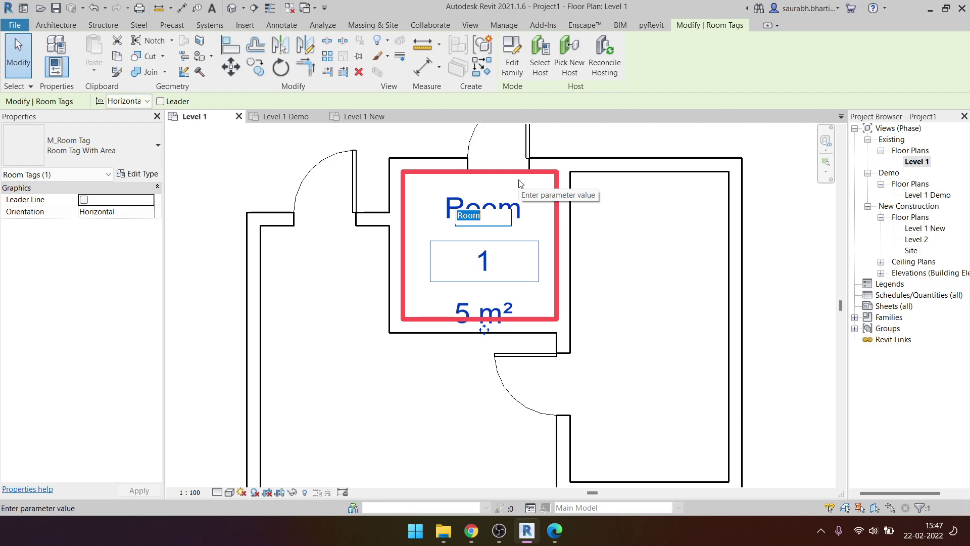
type("Entrance")
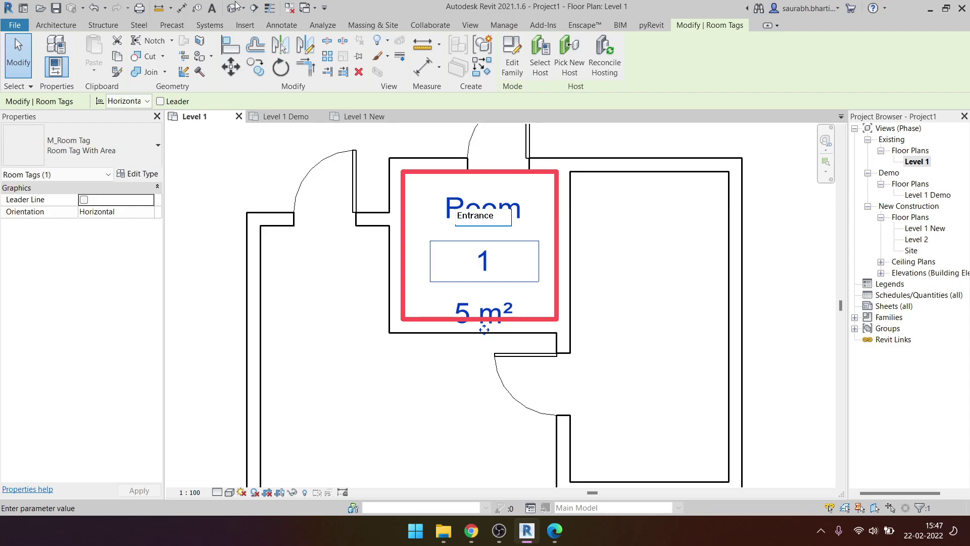
left_click(660, 322)
scroll(616, 263, "down", 2)
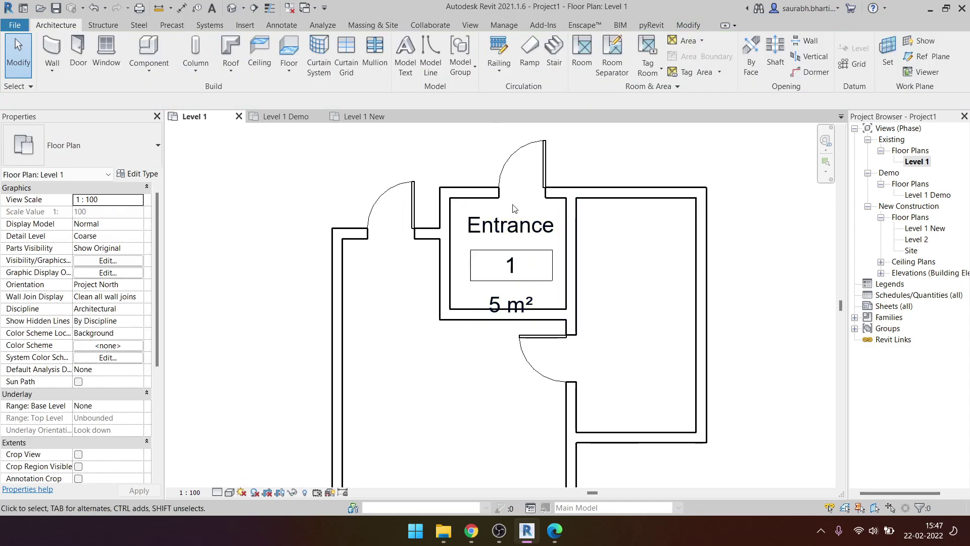
- Turn off Show Room Number in the room tag's type properties
left_click(525, 273)
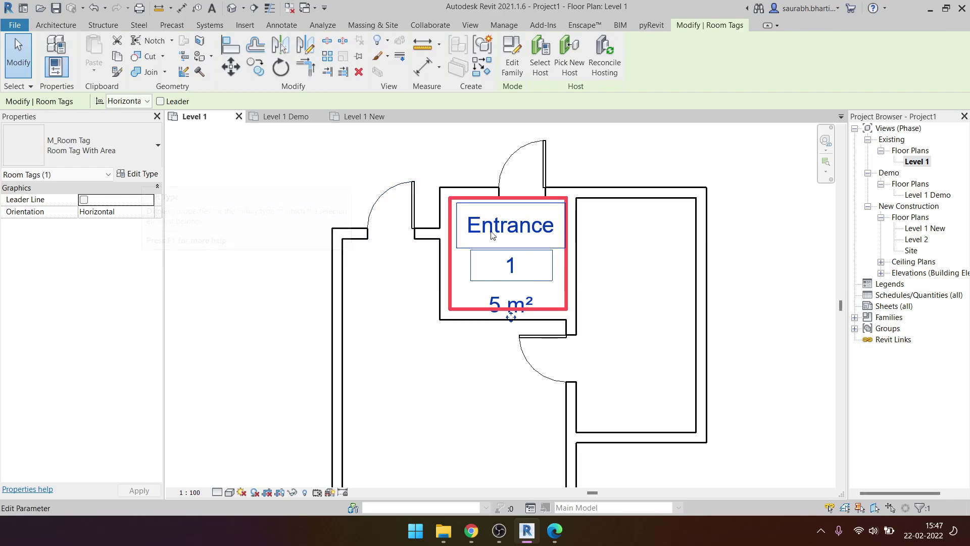
left_click(137, 174)
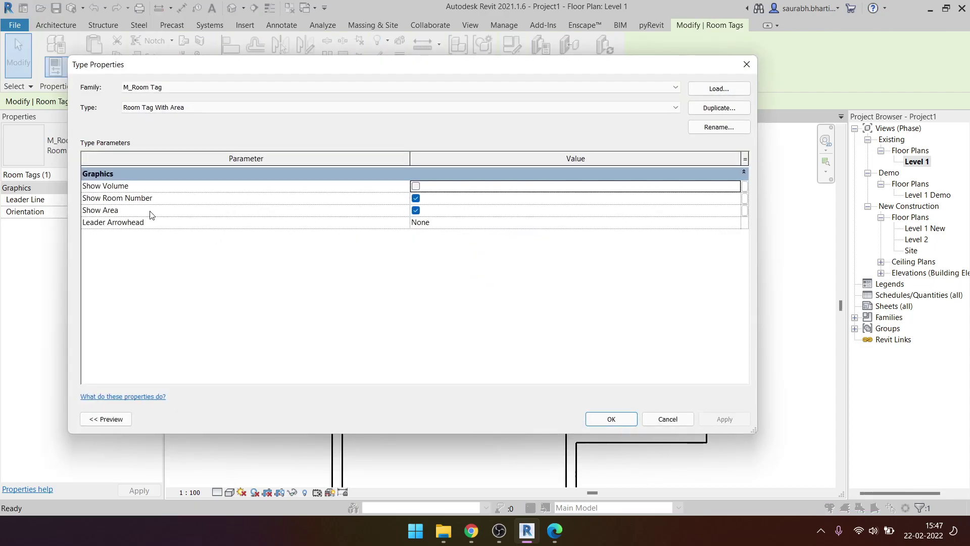
left_click(417, 199)
left_click(614, 420)
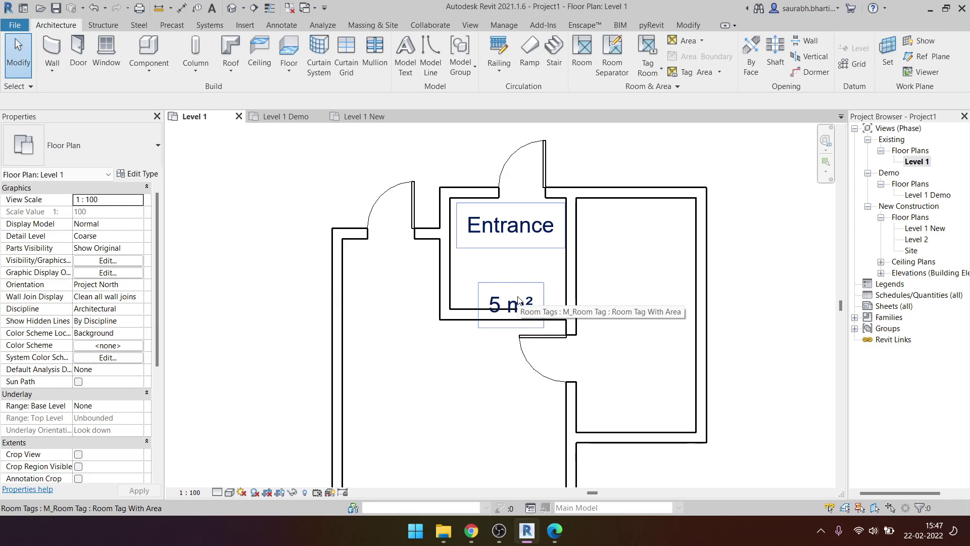
left_click(514, 231)
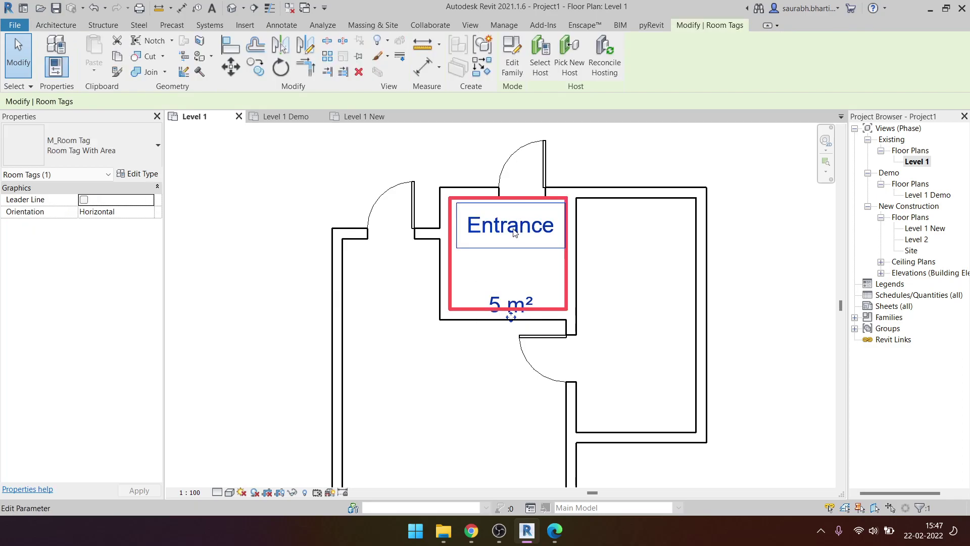
- Open the M_Room Tag family and nudge the area, number and volume labels up
double_click(513, 306)
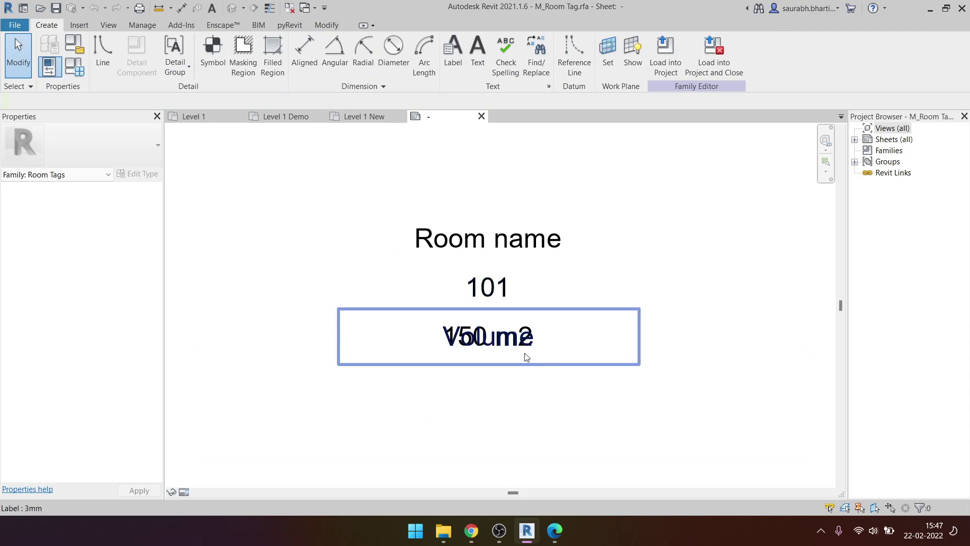
left_click(574, 325)
left_click_drag(550, 391, 454, 338)
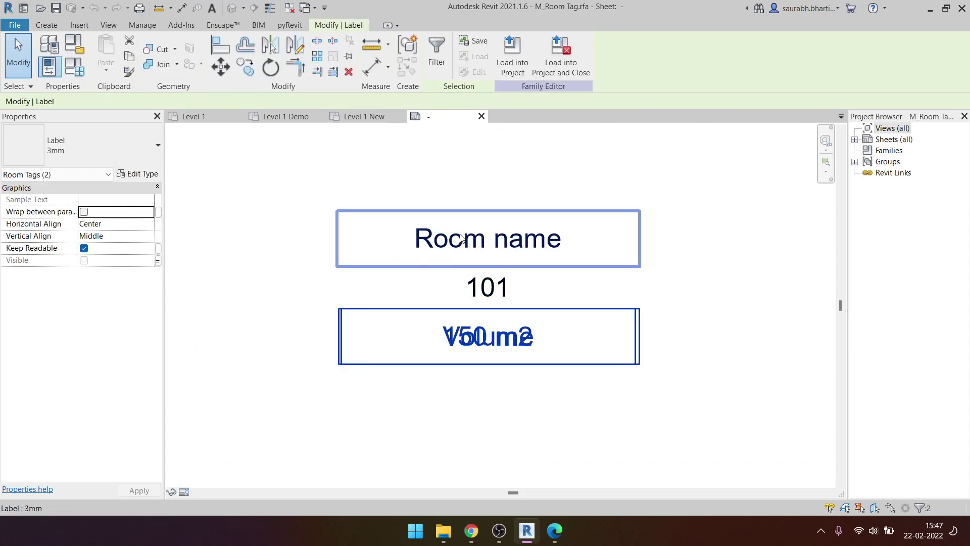
key("Up")
key("Up")
key("Up")
key("Up")
key("Up")
key("Up")
key("Up")
key("Up")
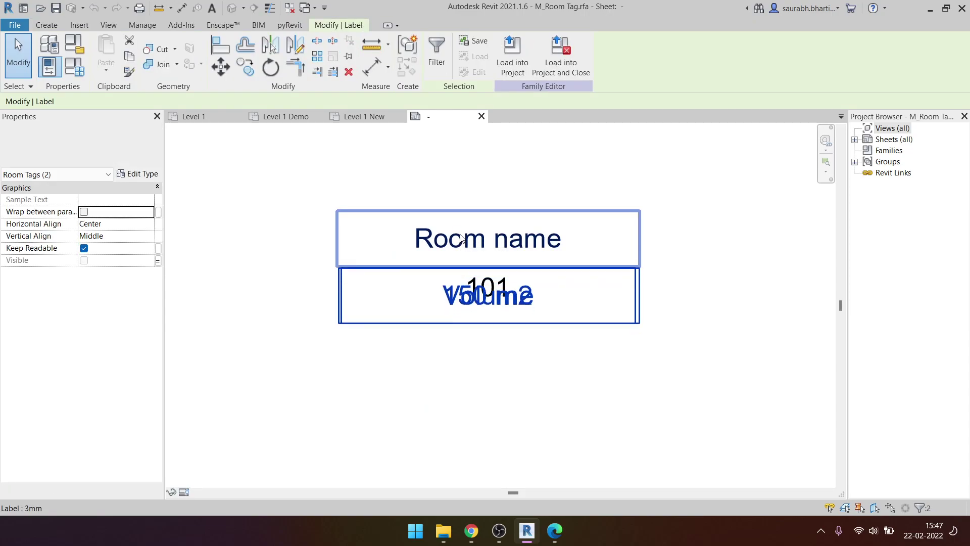
key("Up")
key("Up")
key("Up")
key("Escape")
left_click_drag(535, 379, 424, 253)
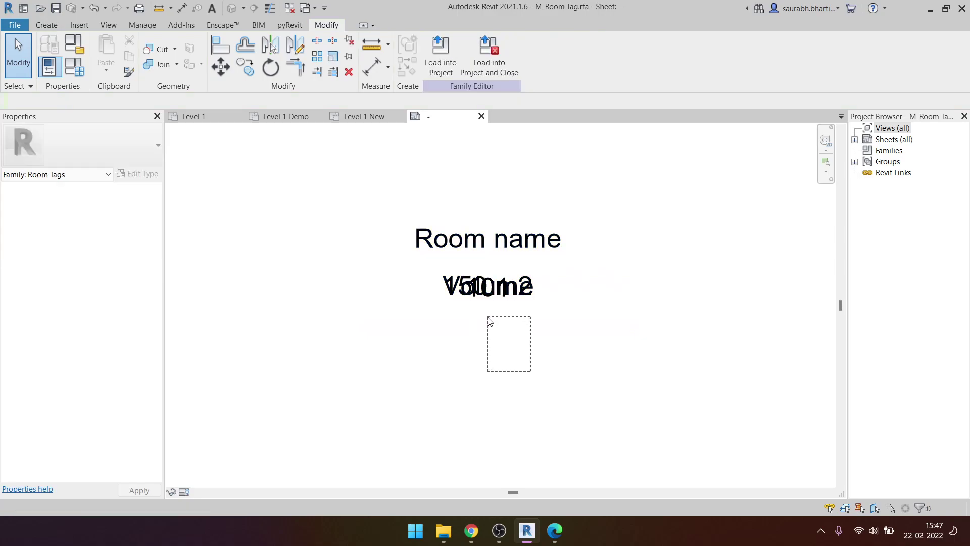
key("Up")
key("Up")
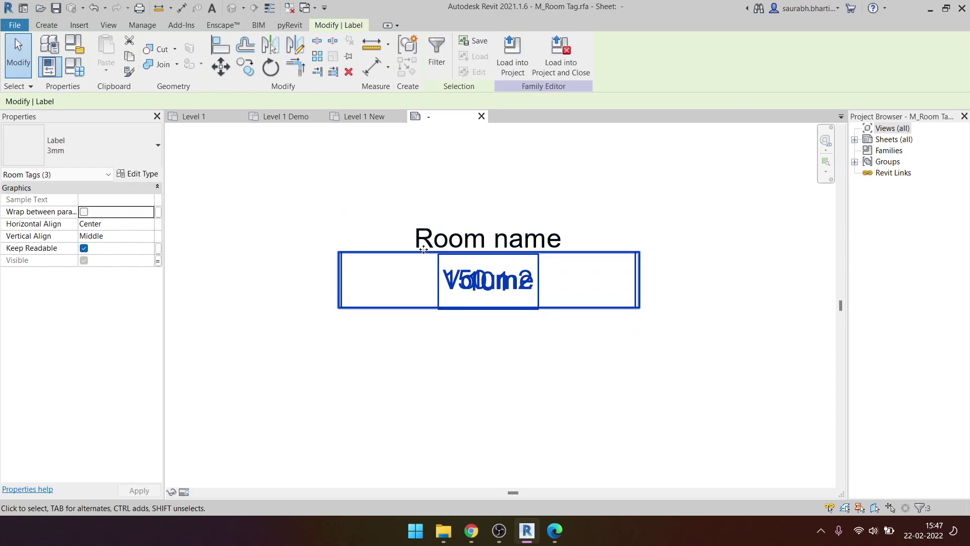
key("Escape")
- Zoom in on the labels, select the Room name label and check its label types
left_click(488, 239)
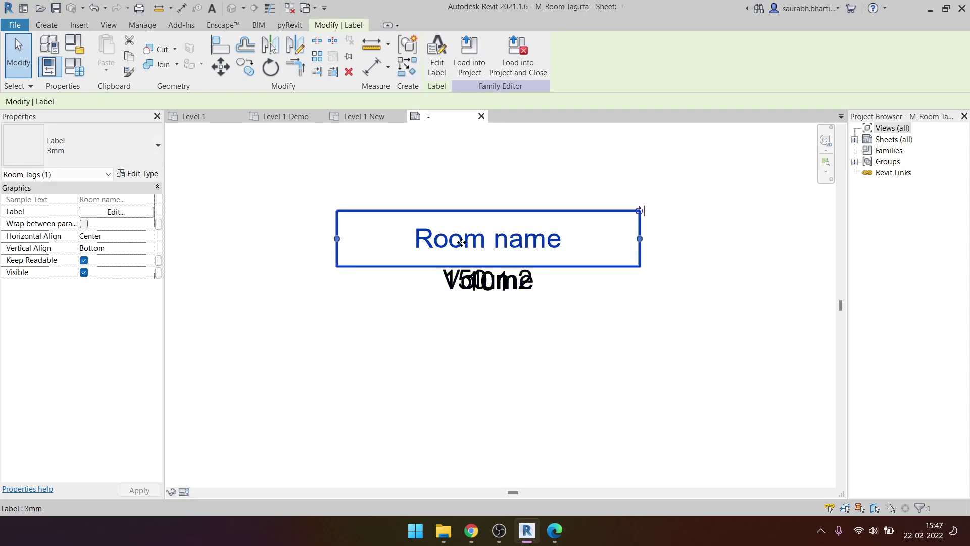
mouse_move(386, 178)
left_mouse_down()
mouse_move(499, 273)
mouse_move(592, 260)
left_mouse_up()
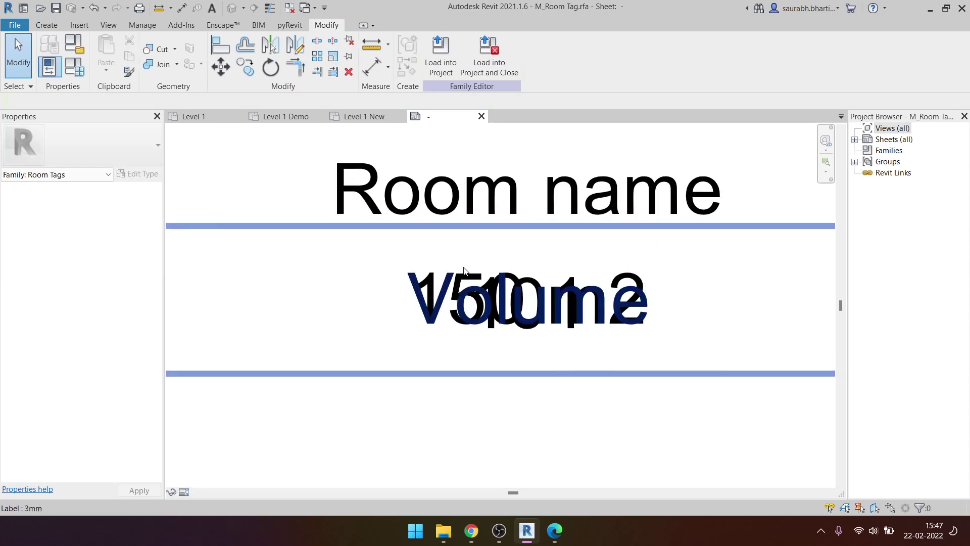
left_click(426, 296)
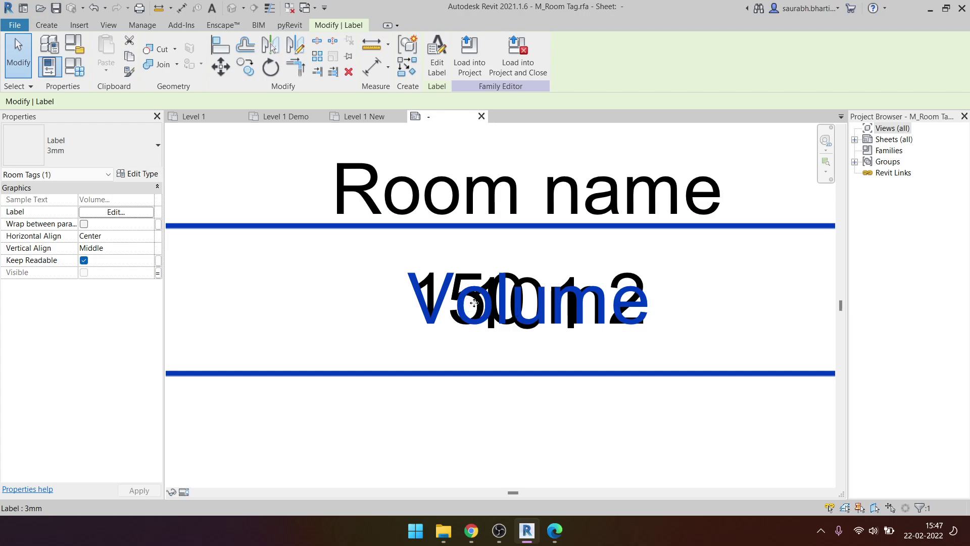
scroll(537, 310, "down", 2)
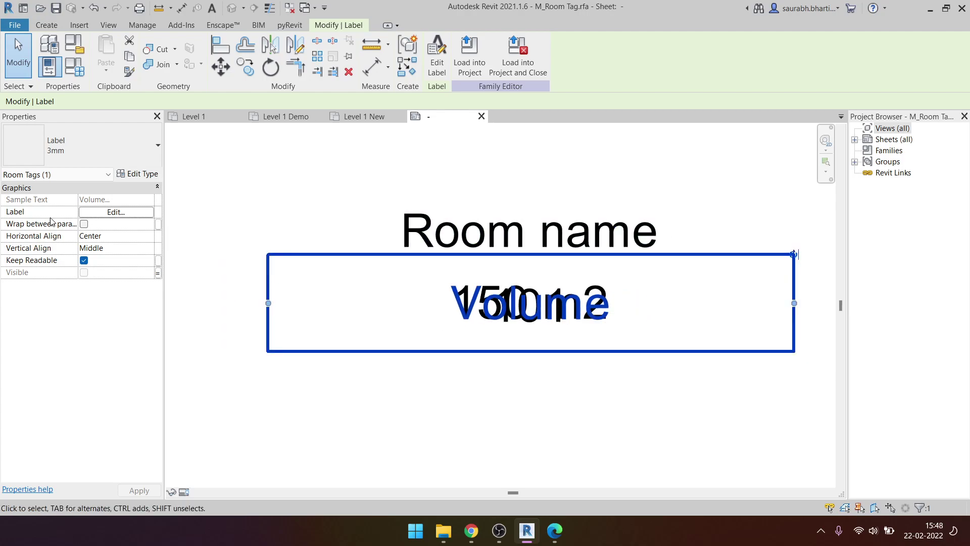
key("Escape")
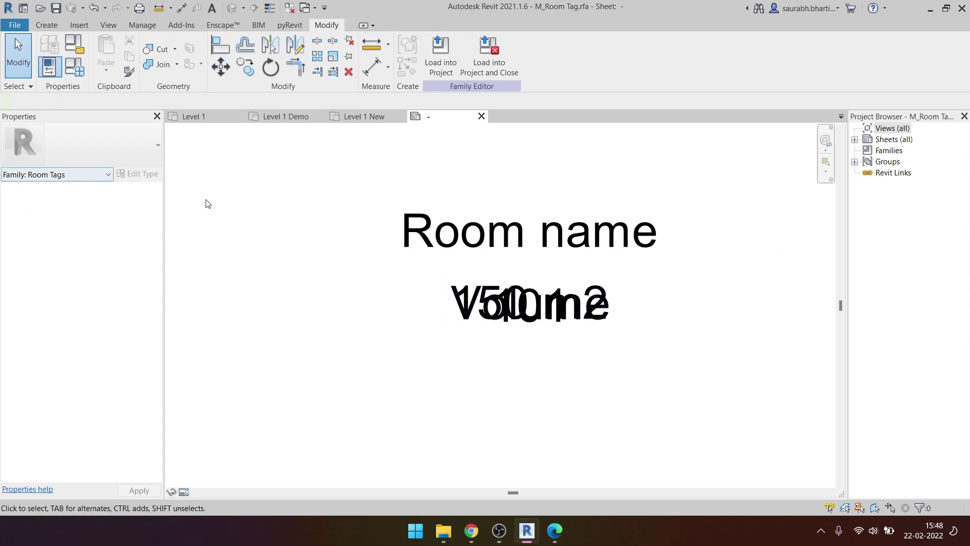
left_click(413, 235)
left_click(91, 158)
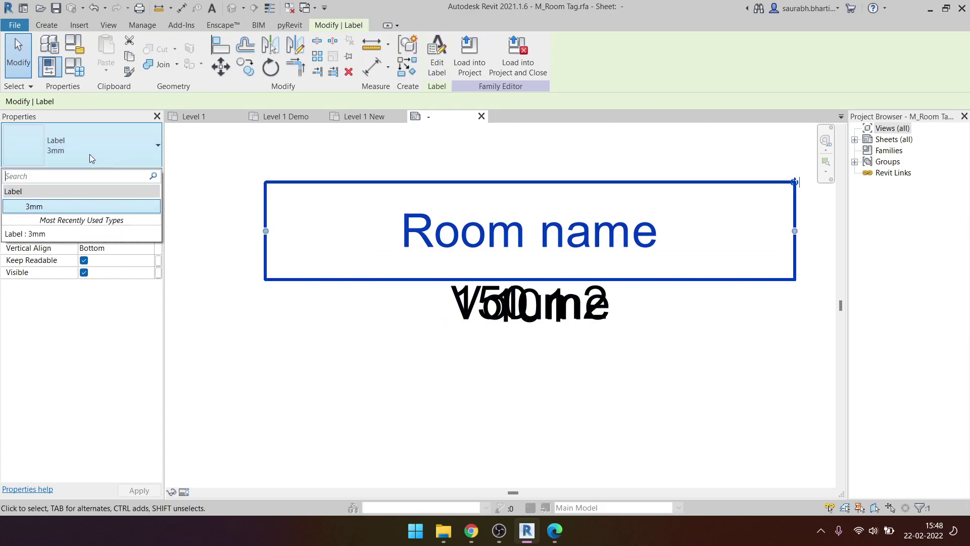
left_click(92, 158)
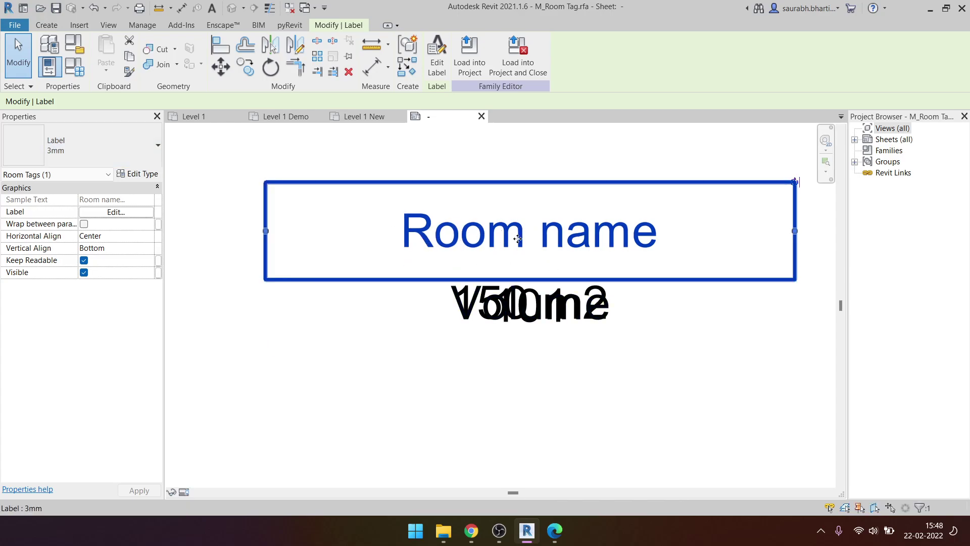
- Duplicate the label type as 2mm with 2 mm bold text and a transparent background
left_click(141, 174)
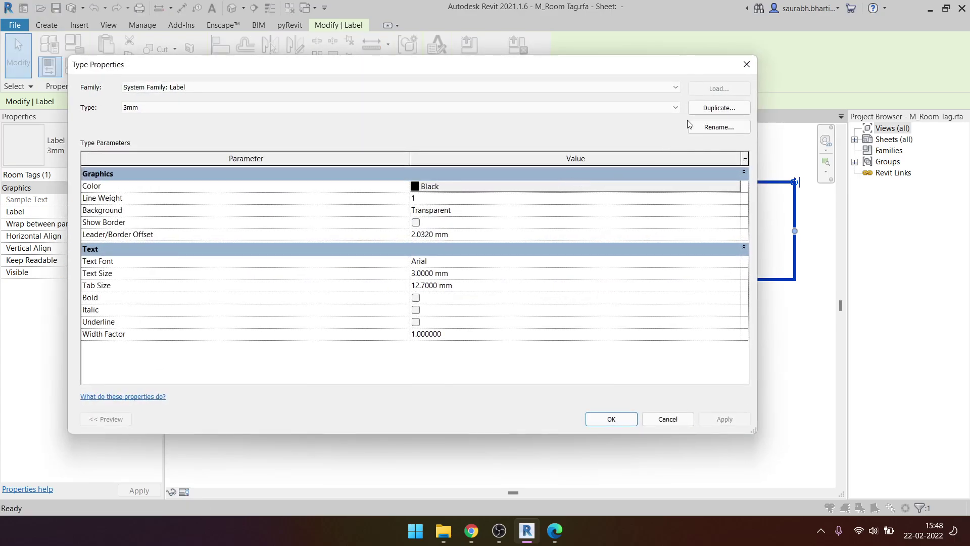
left_click(719, 107)
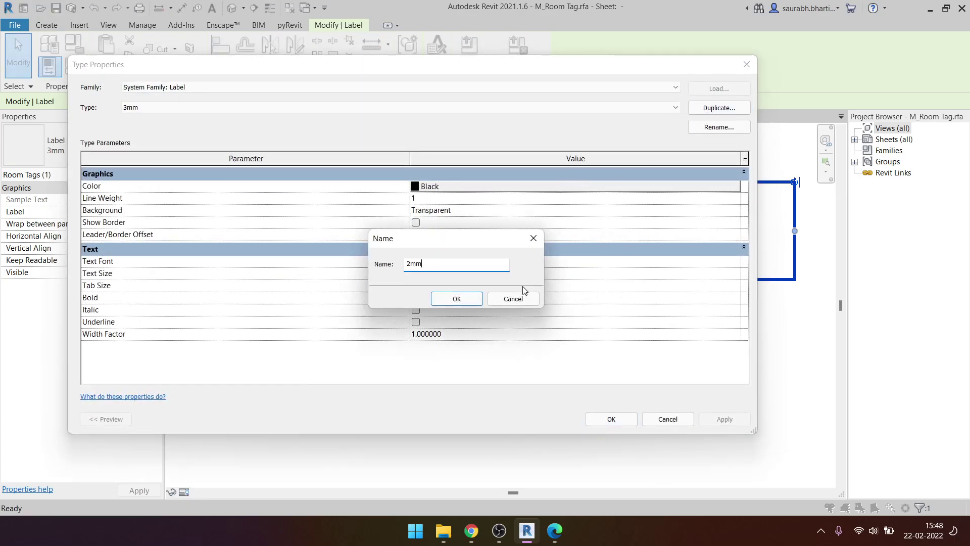
key("Return")
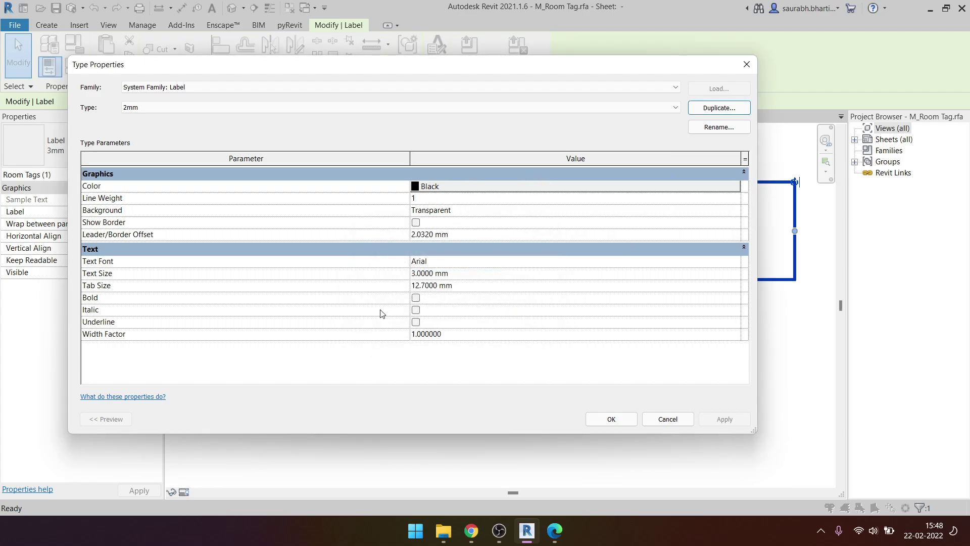
left_click(473, 273)
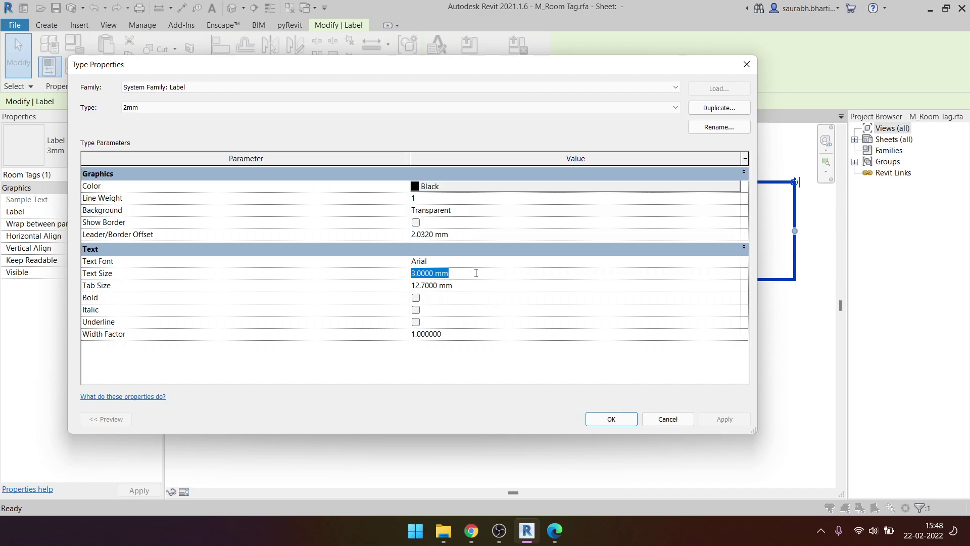
type("2")
left_click(412, 302)
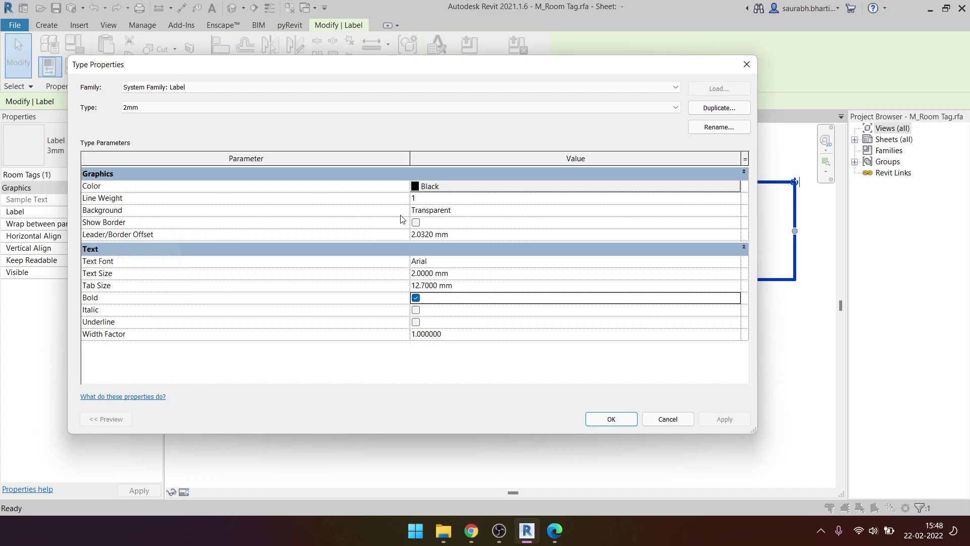
left_click(734, 215)
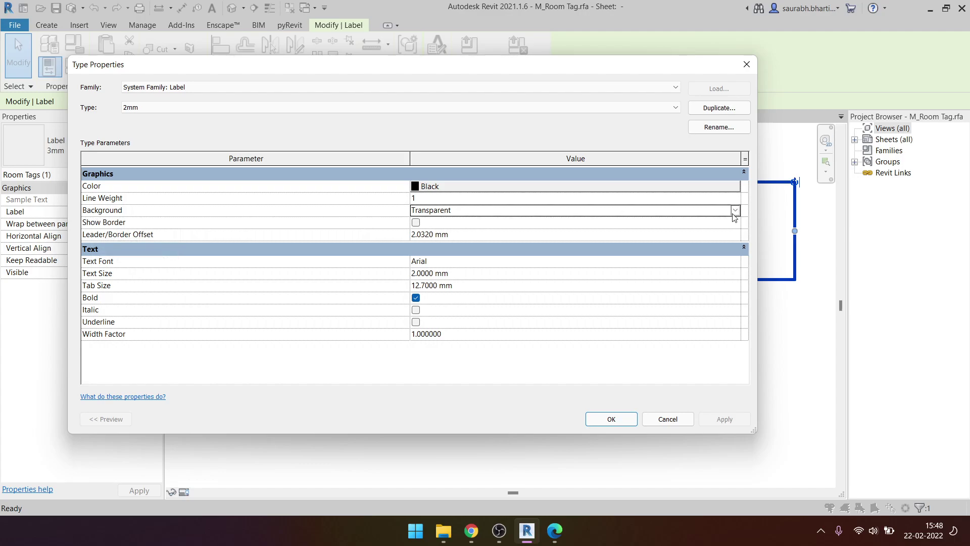
left_click(735, 210)
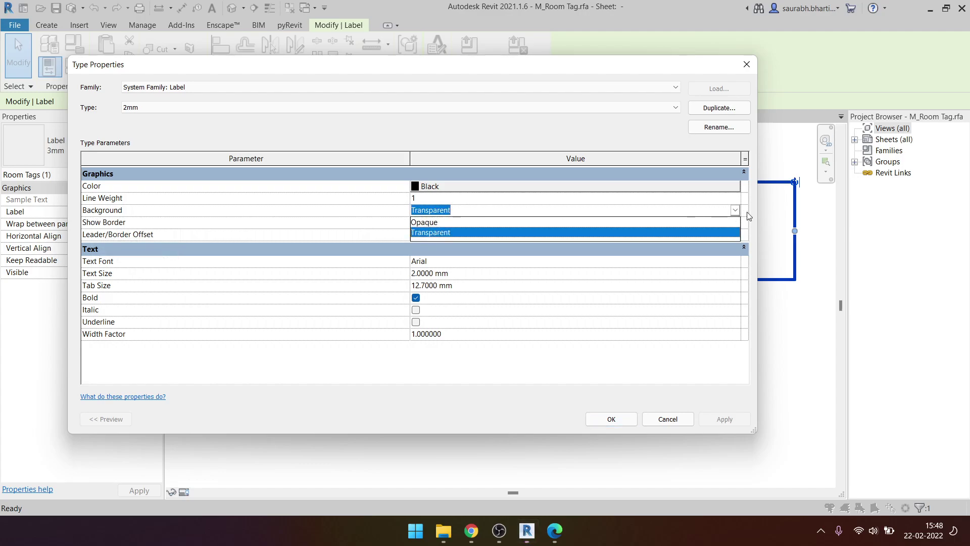
left_click(736, 215)
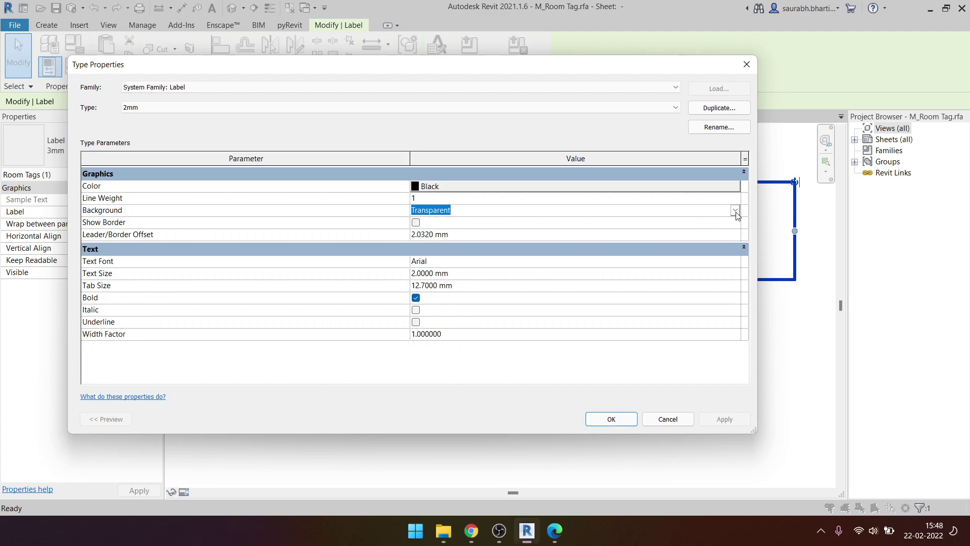
left_click(617, 418)
left_click(544, 393)
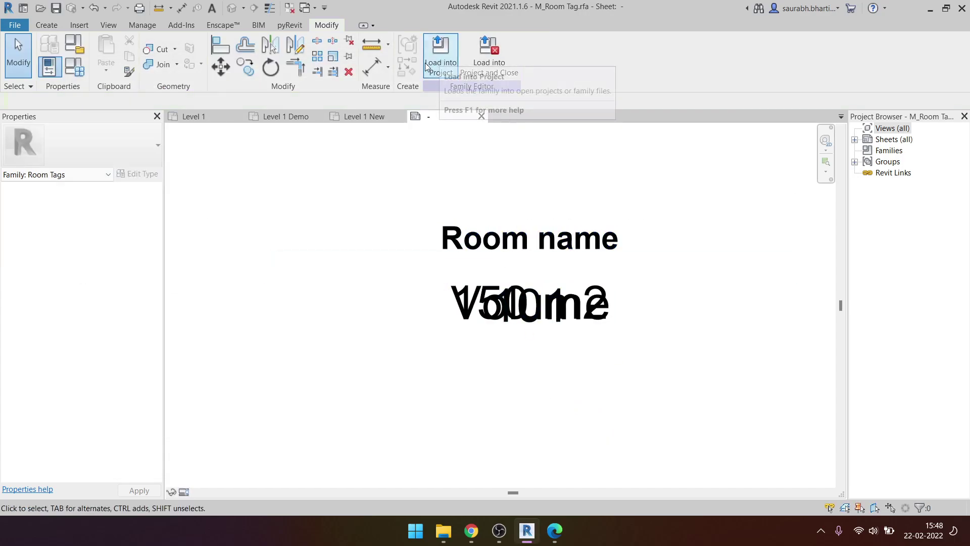
- Load the room tag into Project1, overwriting the existing version
left_click(445, 56)
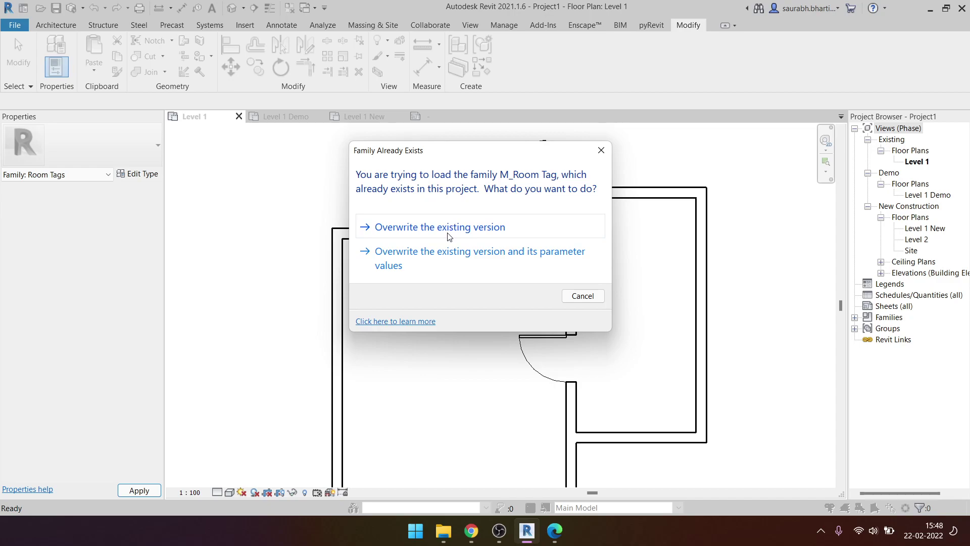
left_click(442, 227)
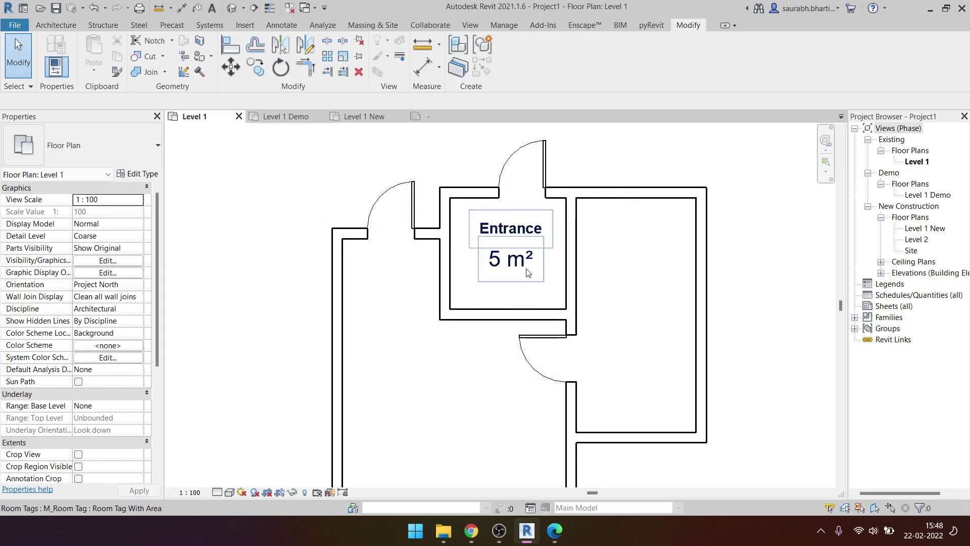
scroll(499, 225, "up", 3)
scroll(502, 267, "down", 1)
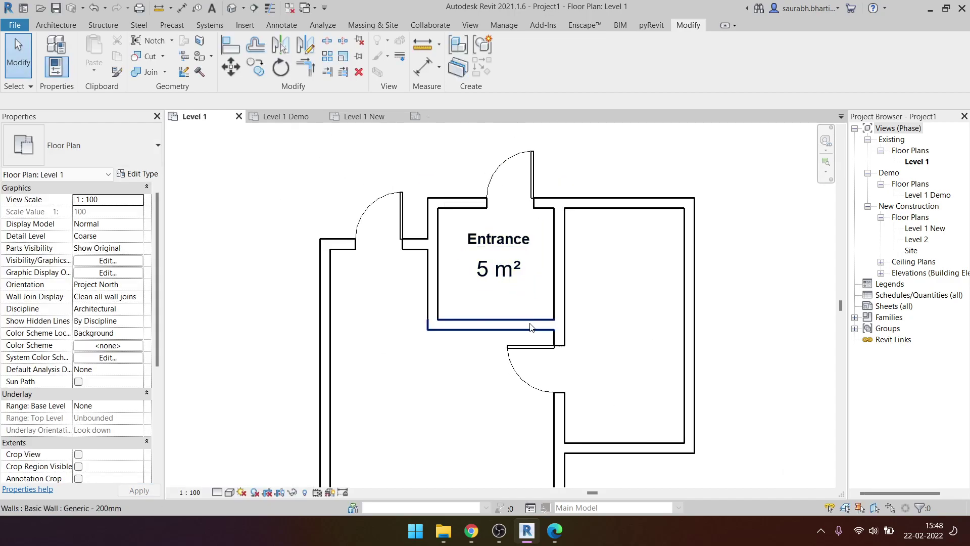
scroll(499, 271, "up", 1)
scroll(500, 271, "up", 1)
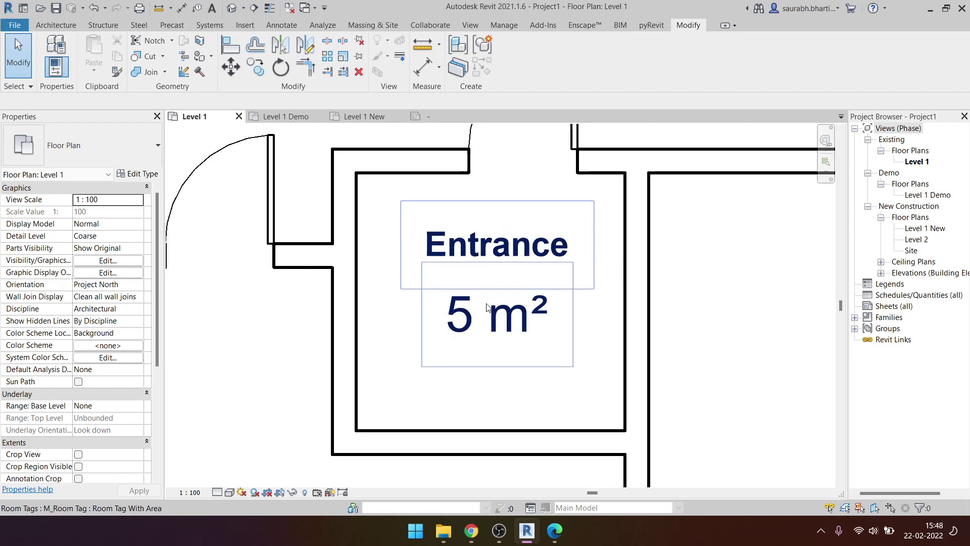
- Select the Entrance room tag and reopen its family for editing
left_click(473, 263)
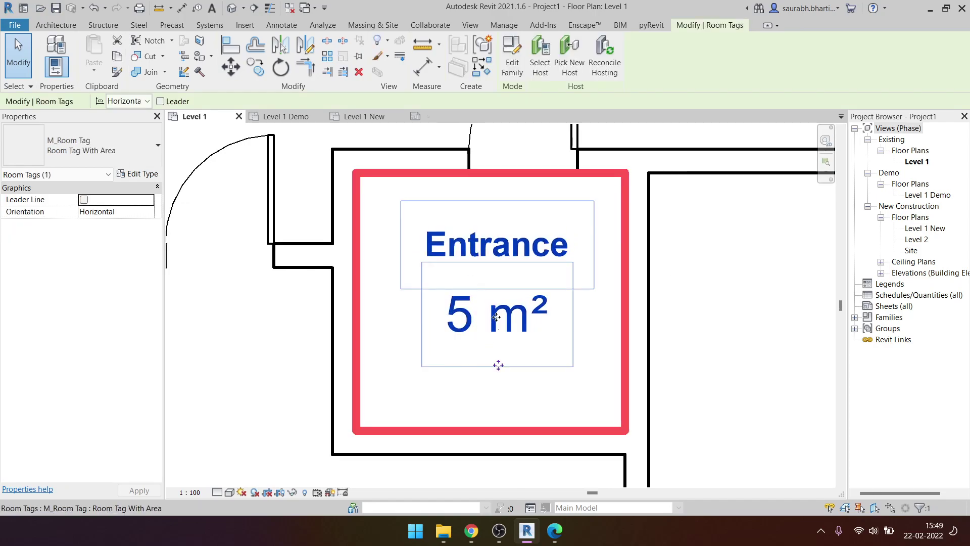
left_click(474, 243)
key("Escape")
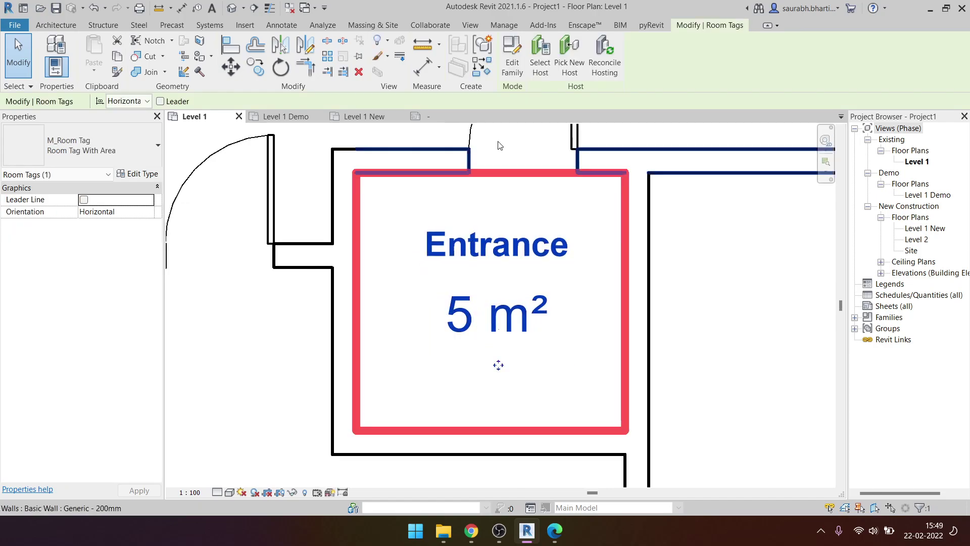
double_click(498, 364)
- Nudge the area label lower and switch the Volume and room number labels to the 2mm type
left_click_drag(511, 354, 511, 355)
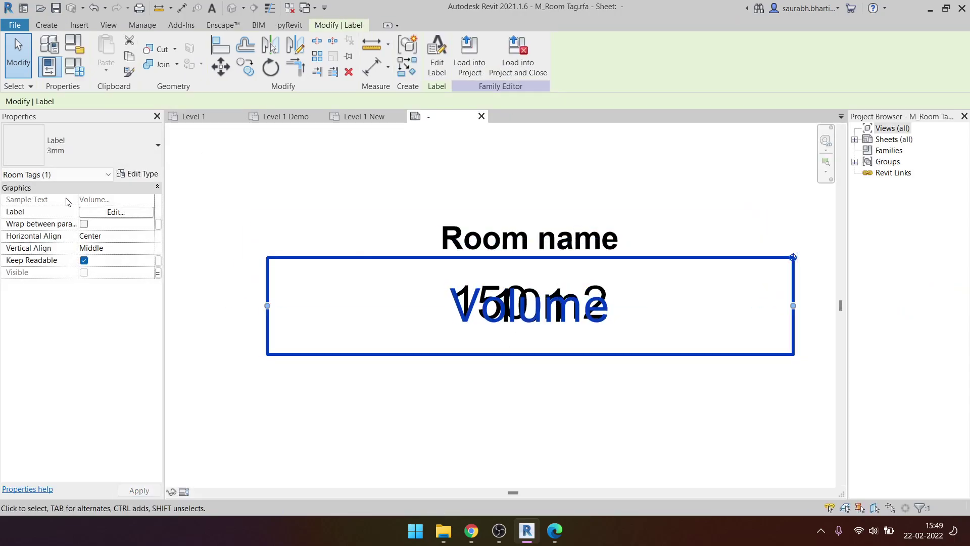
left_click(108, 147)
left_click(89, 206)
left_click(329, 325)
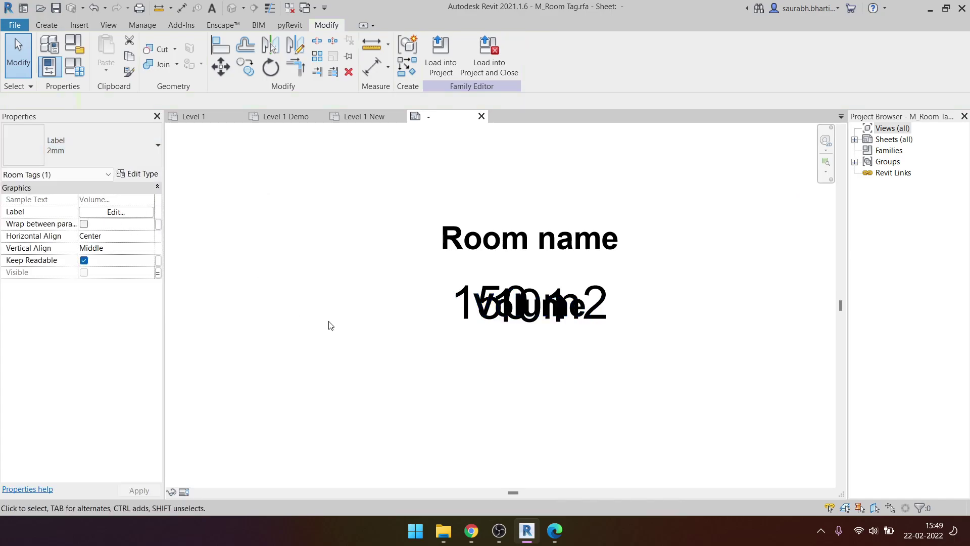
left_click(443, 306)
left_click(108, 147)
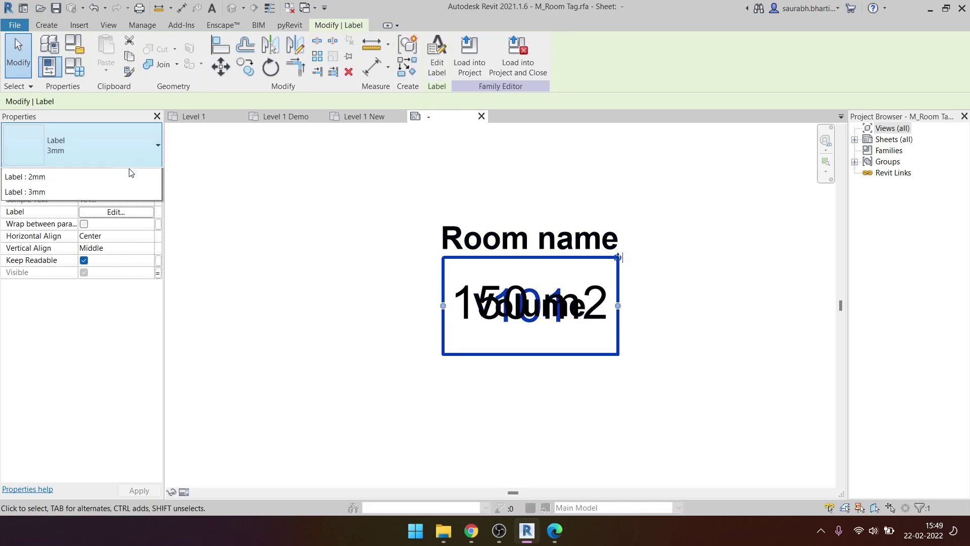
left_click(81, 214)
- Load the edited room tag family into the project, overwriting the existing version
left_click(470, 55)
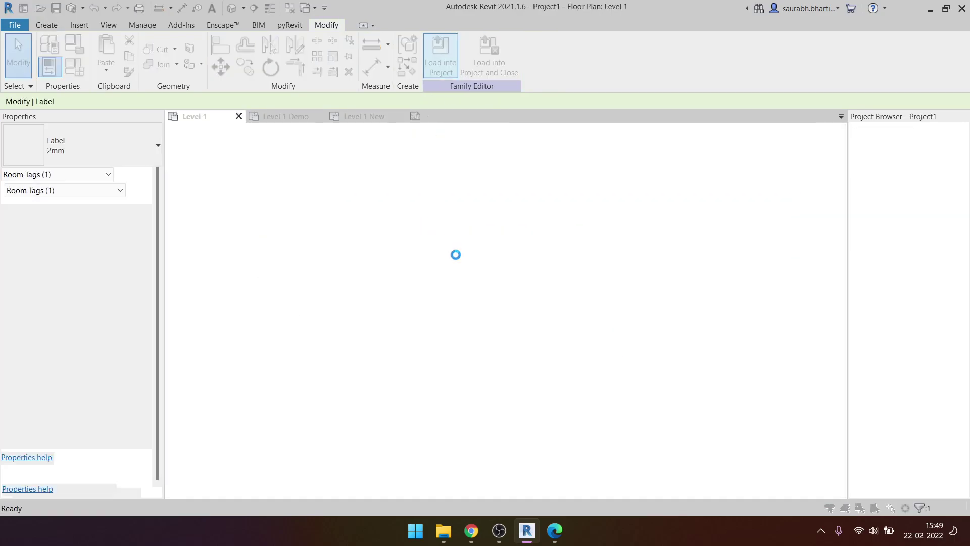
left_click(565, 237)
scroll(475, 314, "down", 3)
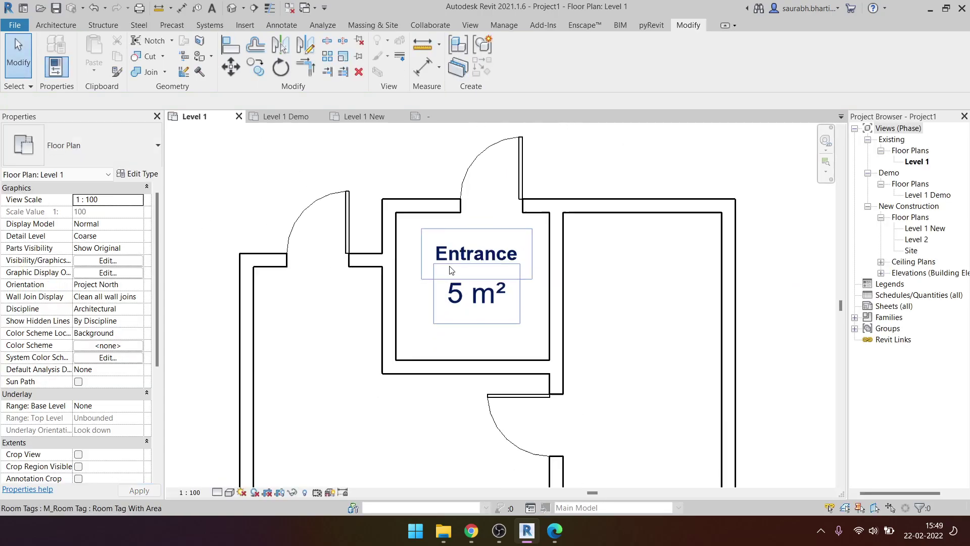
scroll(506, 323, "down", 2)
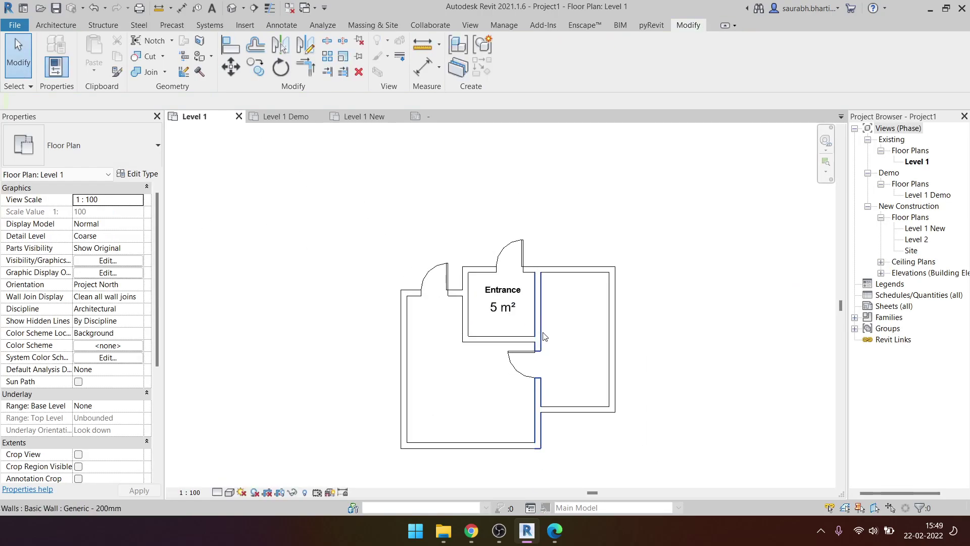
scroll(455, 303, "up", 4)
- Reopen the Entrance tag's family and set all its labels to the 2mm type
double_click(484, 163)
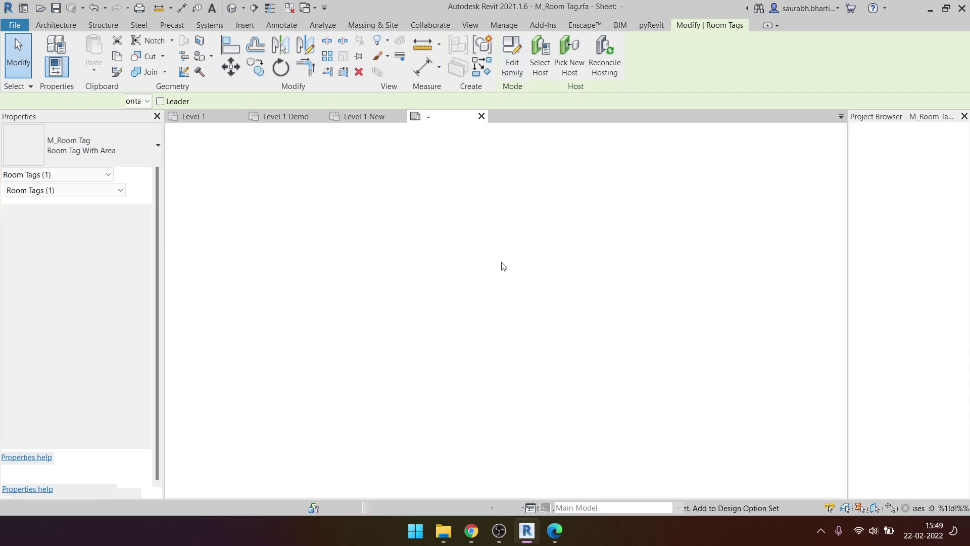
left_click_drag(540, 404, 490, 303)
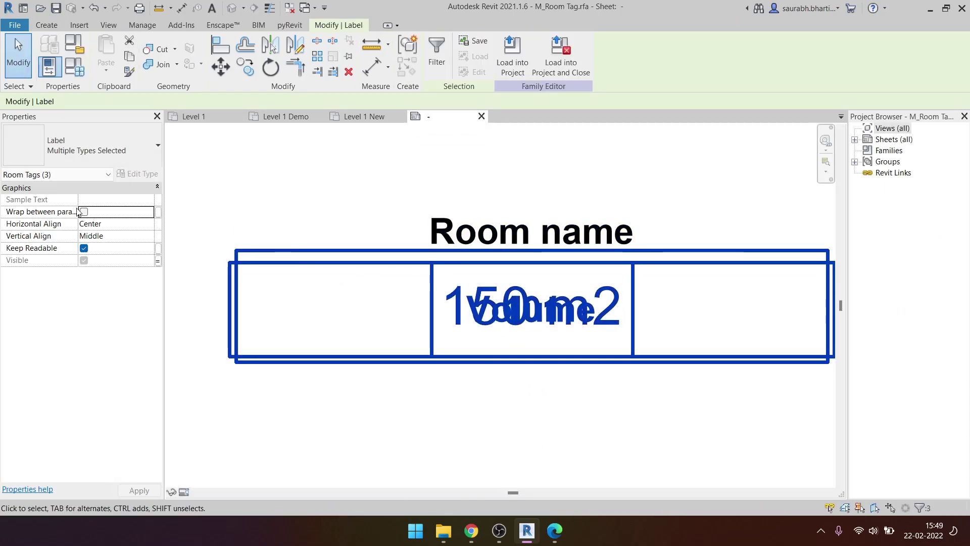
left_click(136, 145)
left_click(99, 204)
- Reload the tag family over the existing version and zoom out on Level 1
left_click(513, 402)
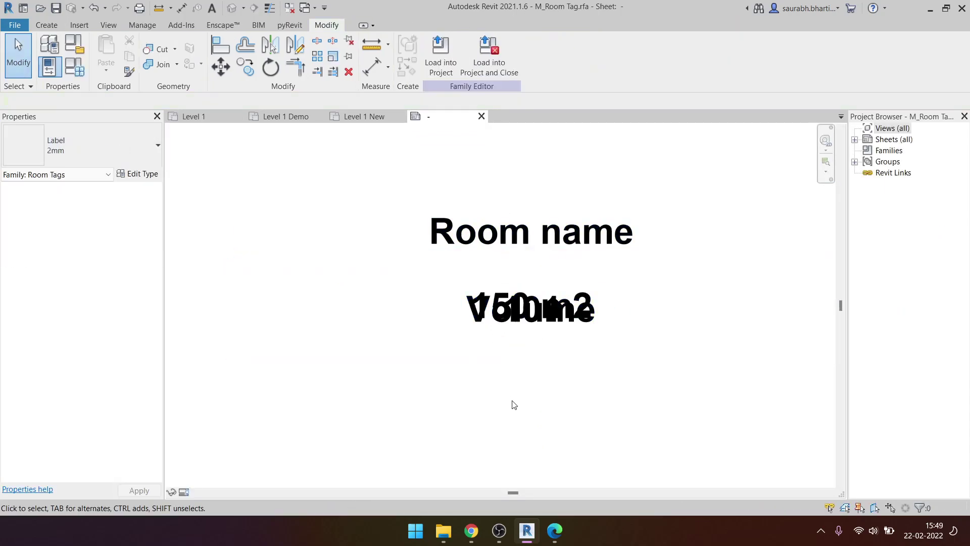
left_click(444, 60)
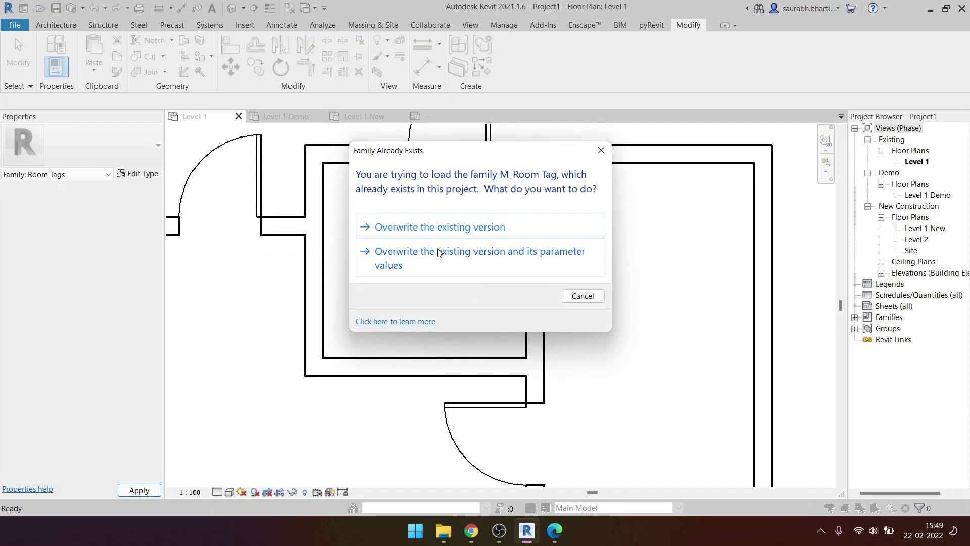
left_click(436, 232)
scroll(445, 263, "down", 2)
scroll(493, 266, "down", 1)
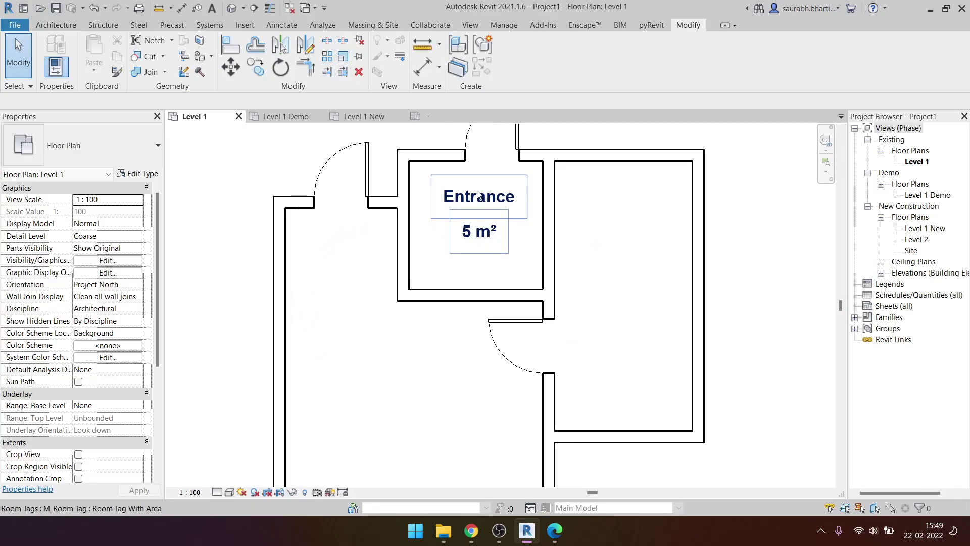
scroll(466, 249, "down", 2)
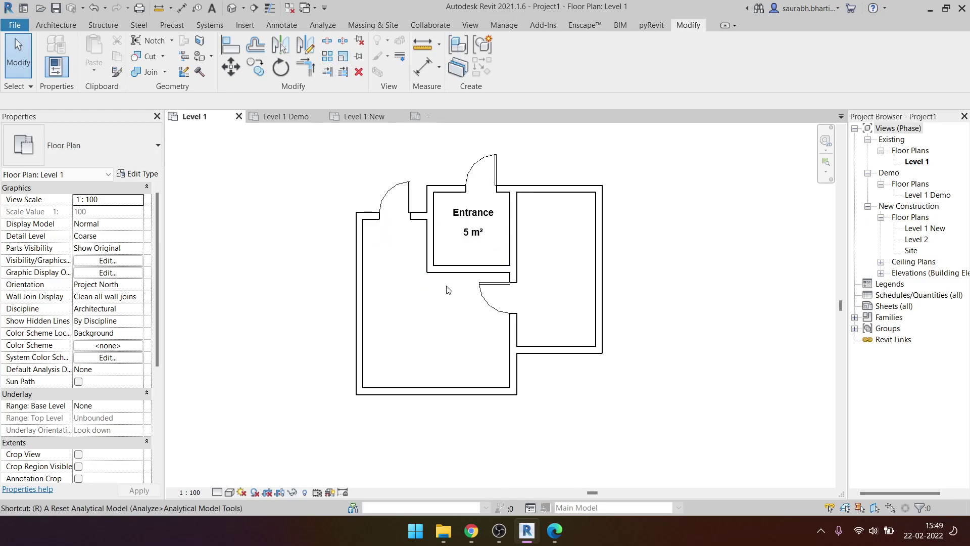
- Place rooms with RM in the large left space and the right-hand space of Level 1
key("r")
key("m")
left_click(414, 336)
key("Escape")
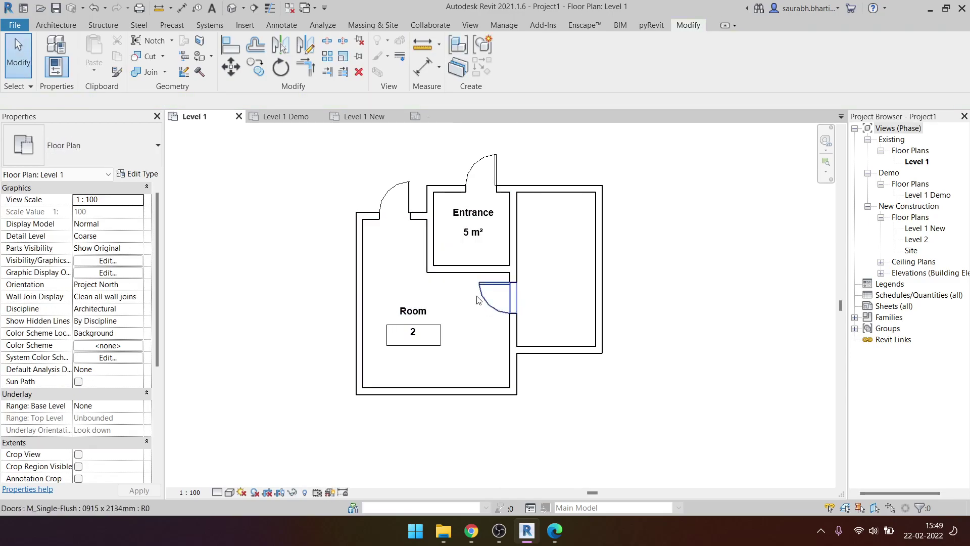
left_click(414, 313)
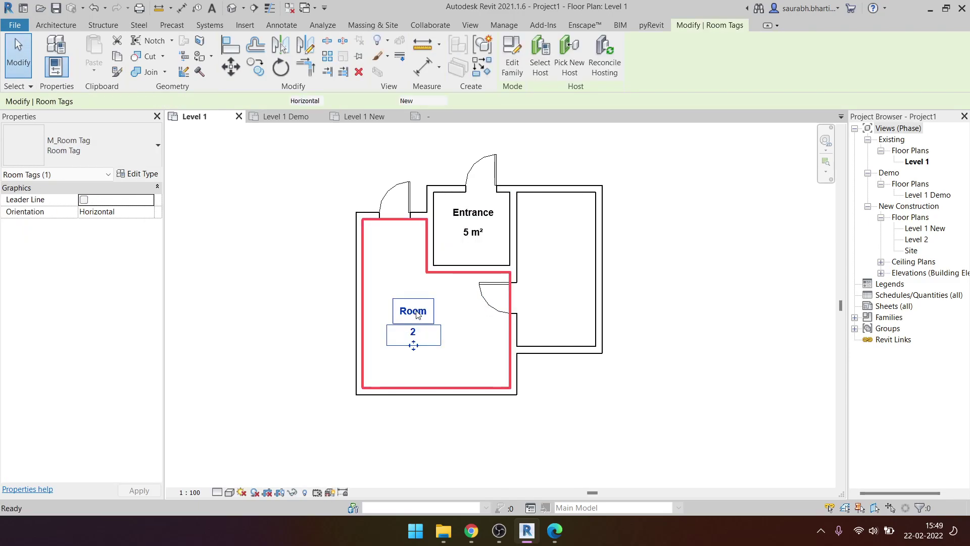
key("r")
key("m")
left_click(553, 274)
key("Escape")
scroll(552, 273, "up", 2)
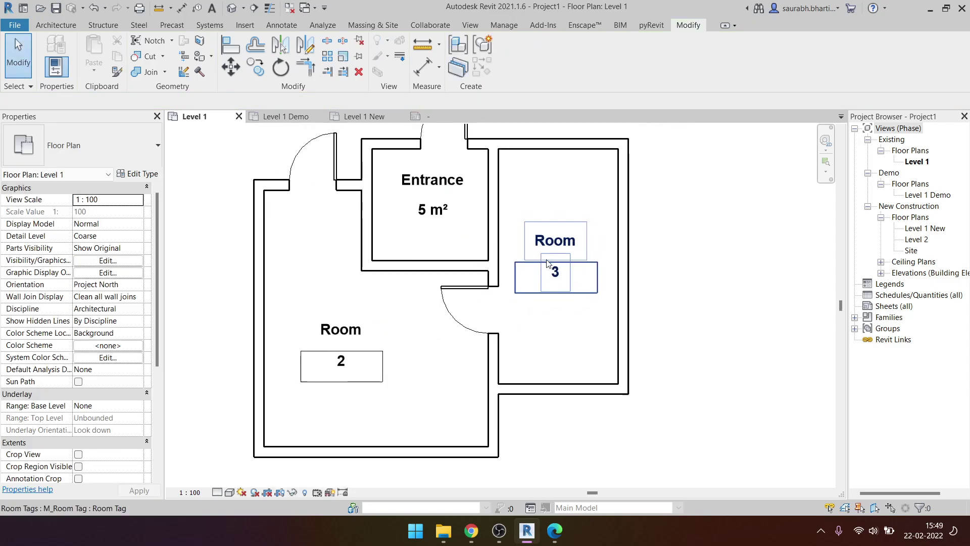
- Rename the left room Living and the right room Bedroom
left_click(355, 329)
type("Living")
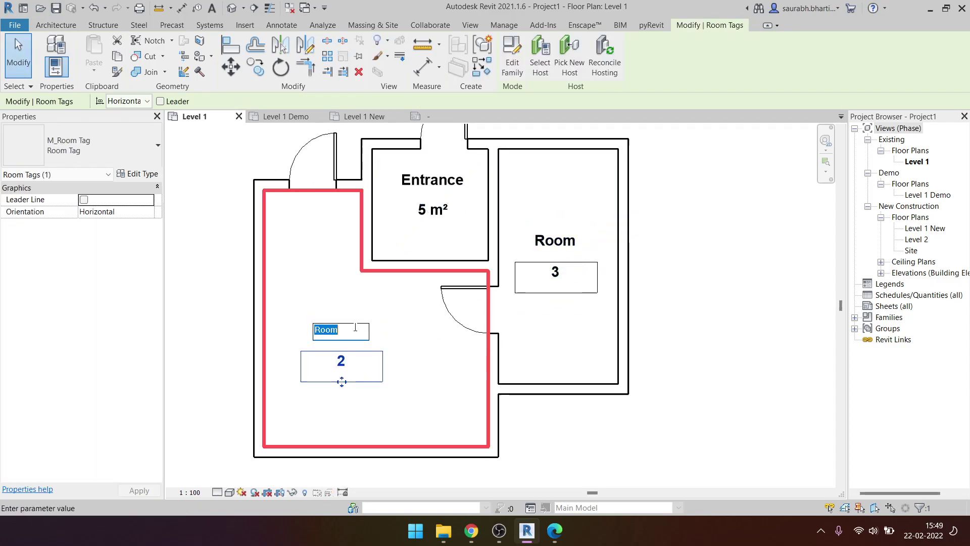
left_click(579, 184)
key("Escape")
left_click(556, 241)
left_click(556, 241)
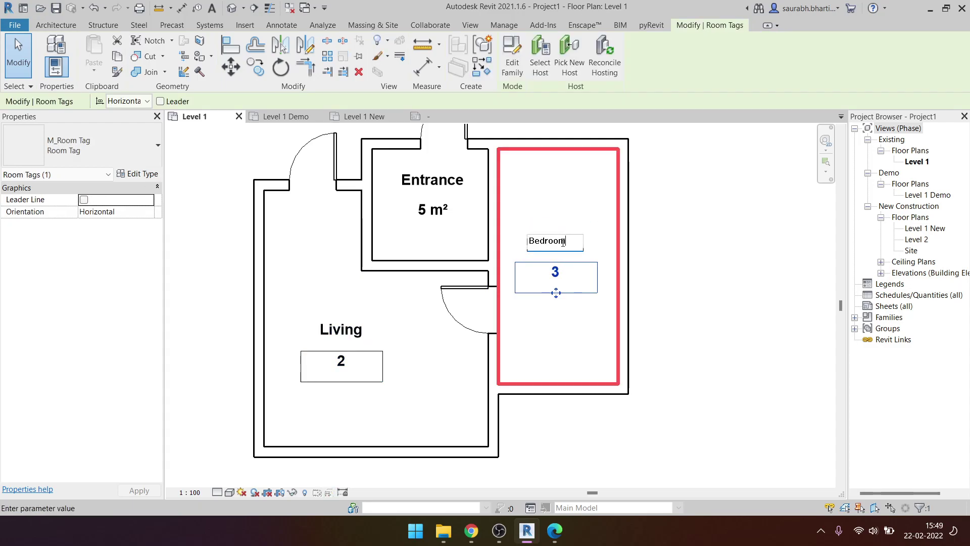
left_click(717, 270)
key("Escape")
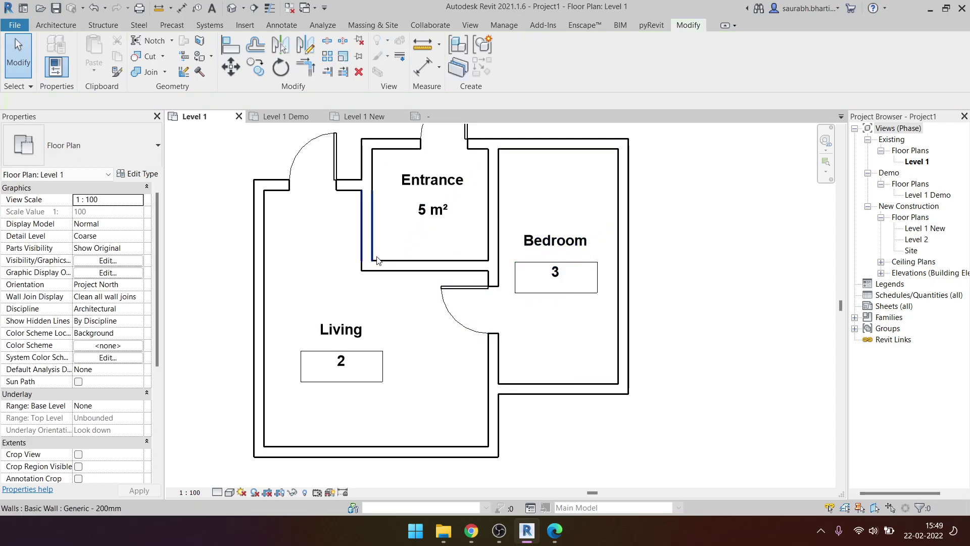
left_click(369, 242)
key("Escape")
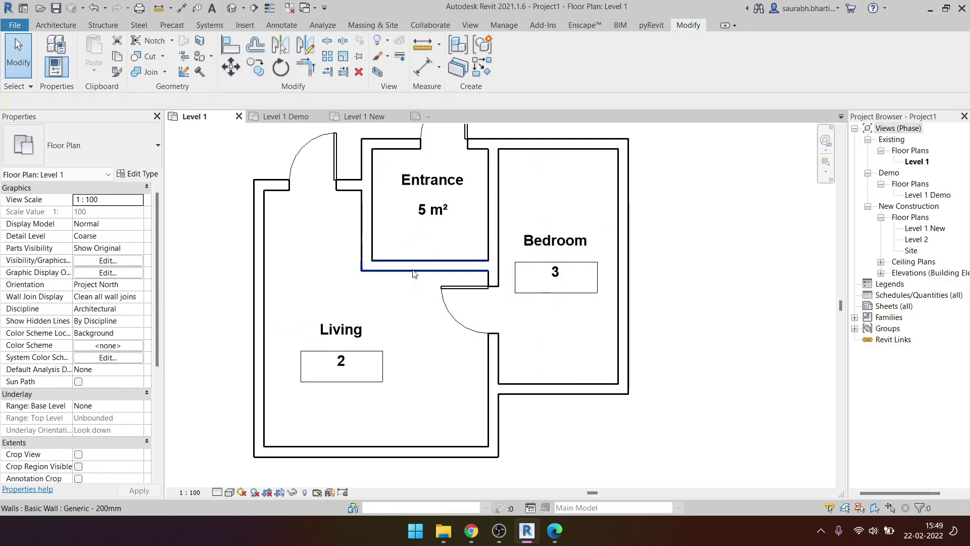
- Open the Level 1 Demo floor plan and frame the building in the view
double_click(930, 195)
scroll(475, 244, "down", 2)
middle_click_drag(474, 244, 481, 273)
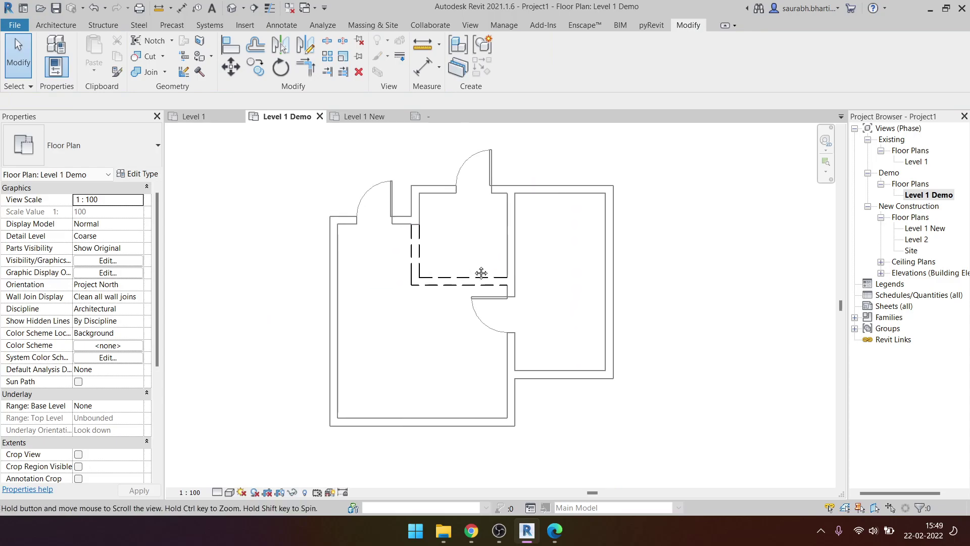
left_click_drag(292, 154, 689, 481)
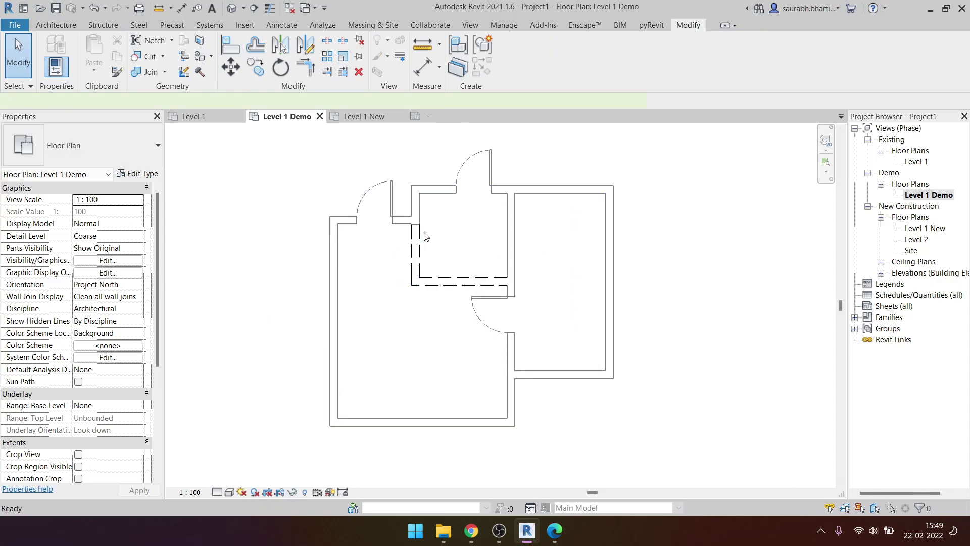
- Place rooms in the Demo plan's right-hand space and large left space
key("r")
key("m")
left_click(566, 285)
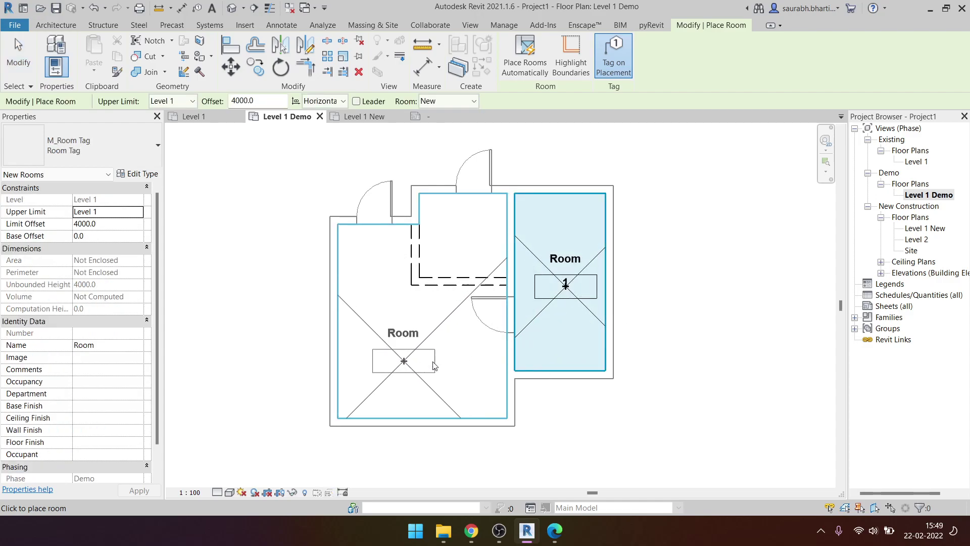
key("Escape")
key("Escape")
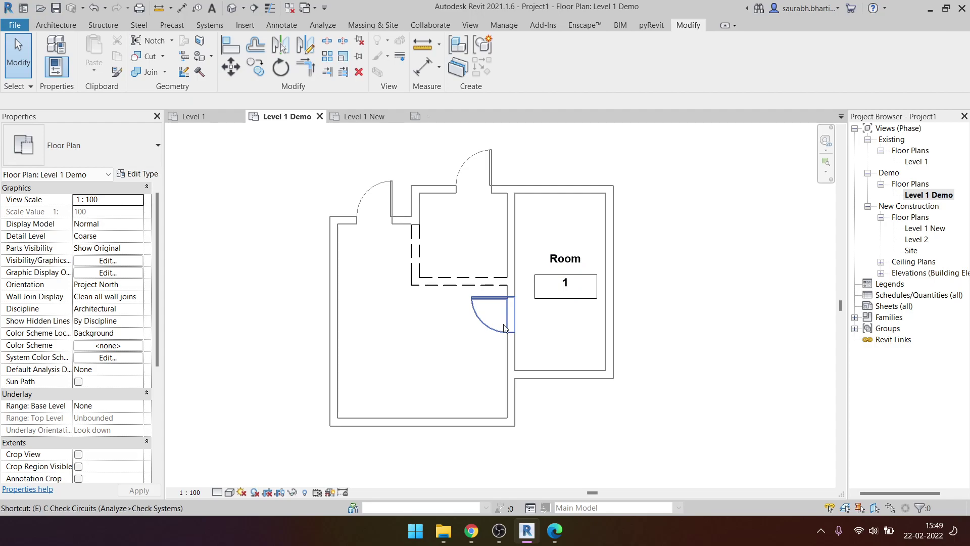
key("r")
key("m")
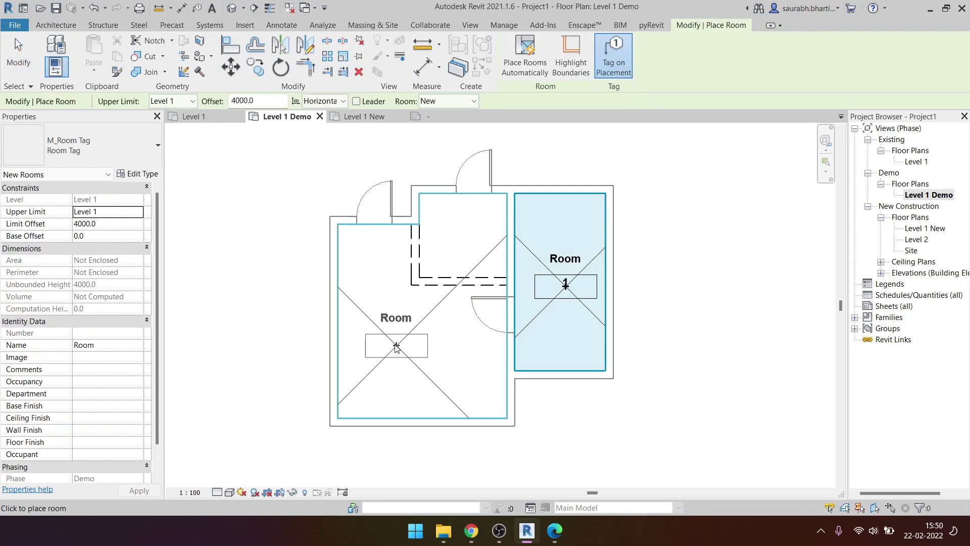
left_click(401, 357)
key("Escape")
key("Escape")
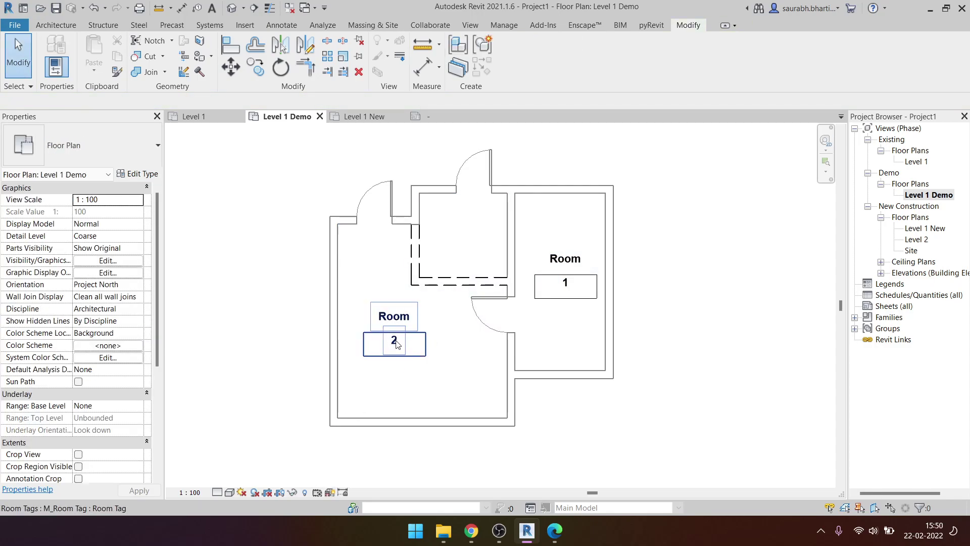
- Change the selected room tags to the Room Tag With Area type
left_click(410, 322)
left_click(393, 349)
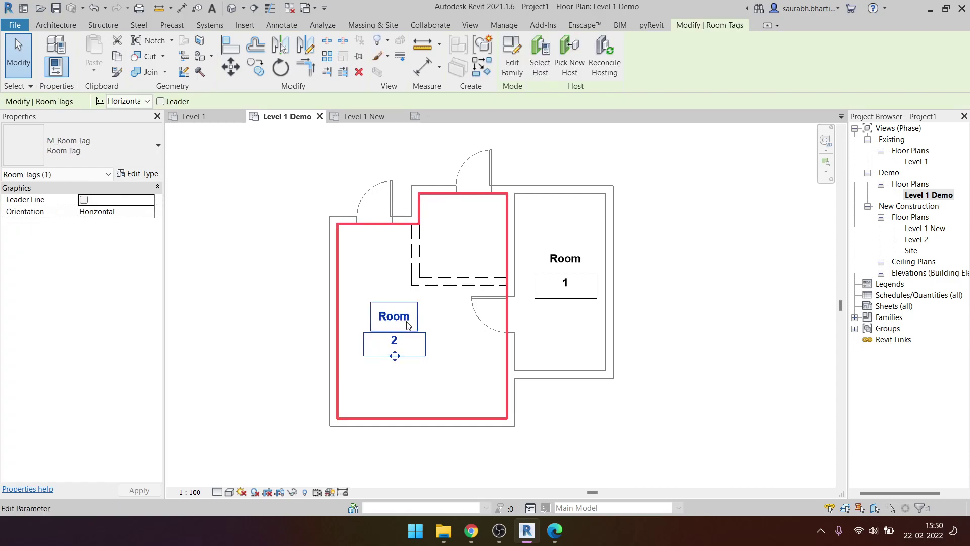
left_click(129, 148)
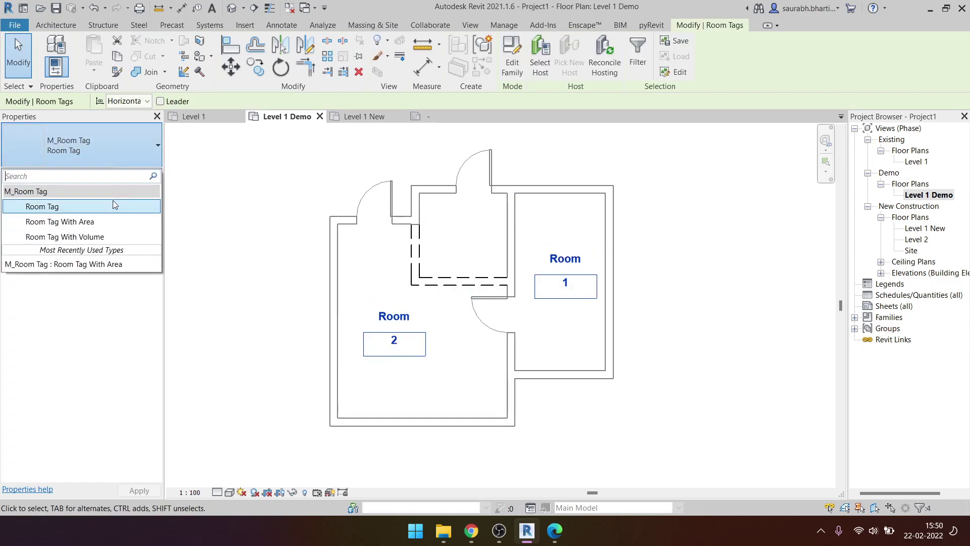
left_click(113, 223)
key("Escape")
left_click(394, 348)
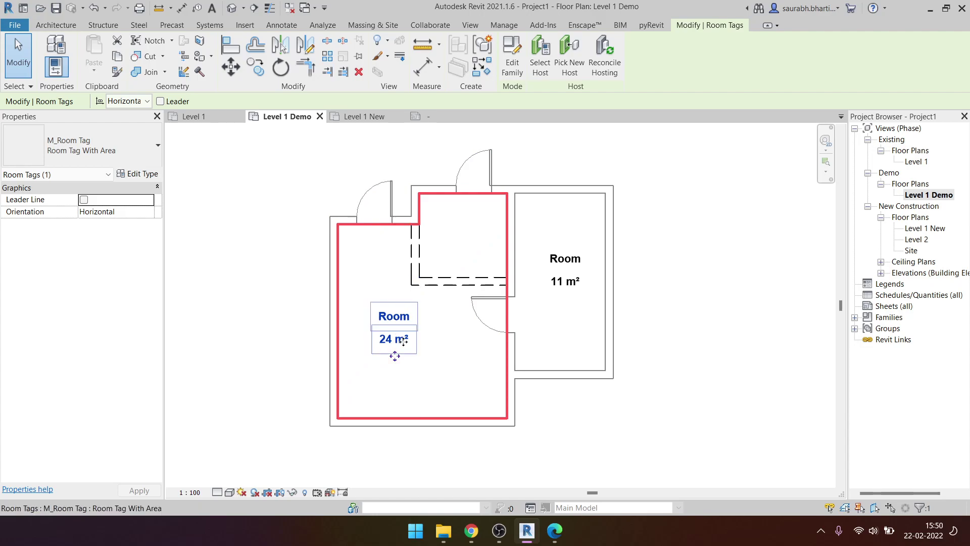
- Compare the room tags in the Level 1 and Level 1 Demo plans
double_click(915, 162)
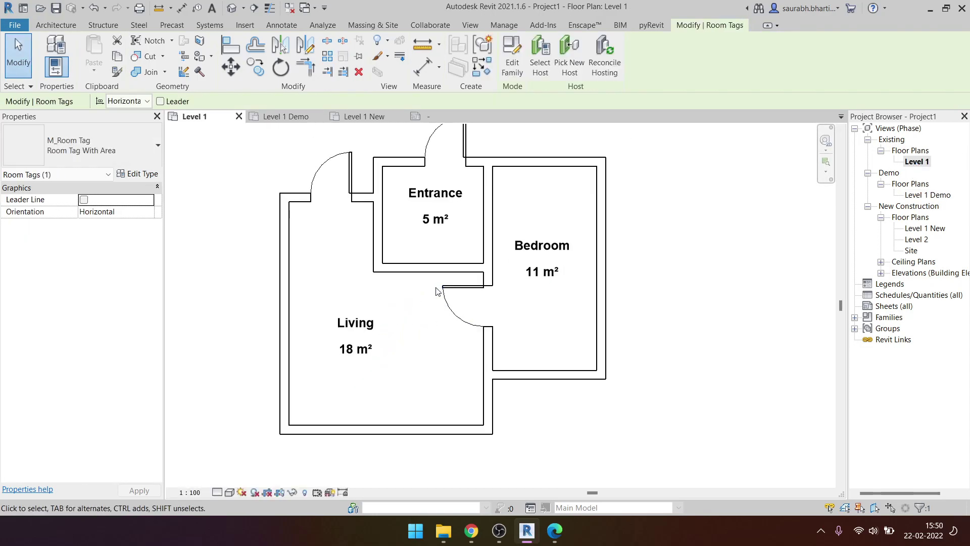
left_click(395, 356)
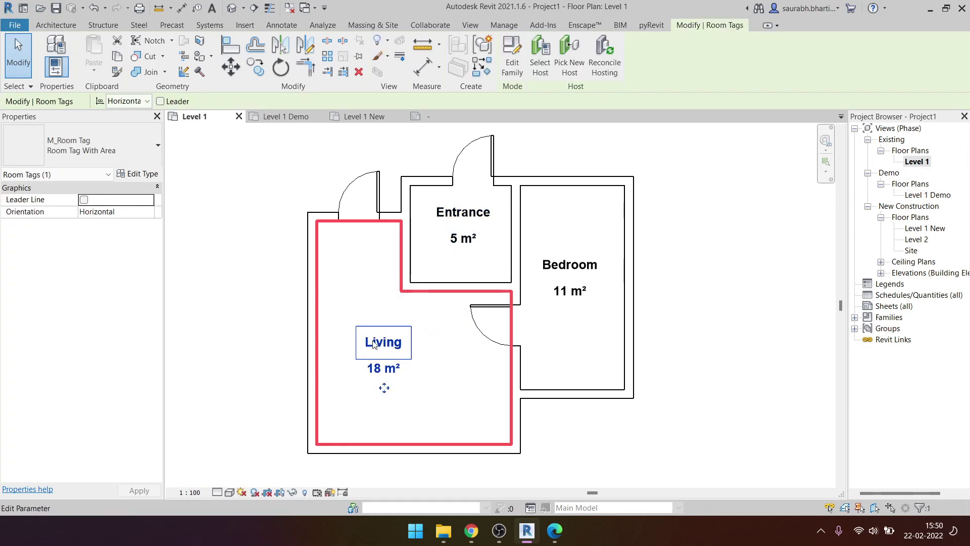
double_click(924, 196)
left_click(394, 333)
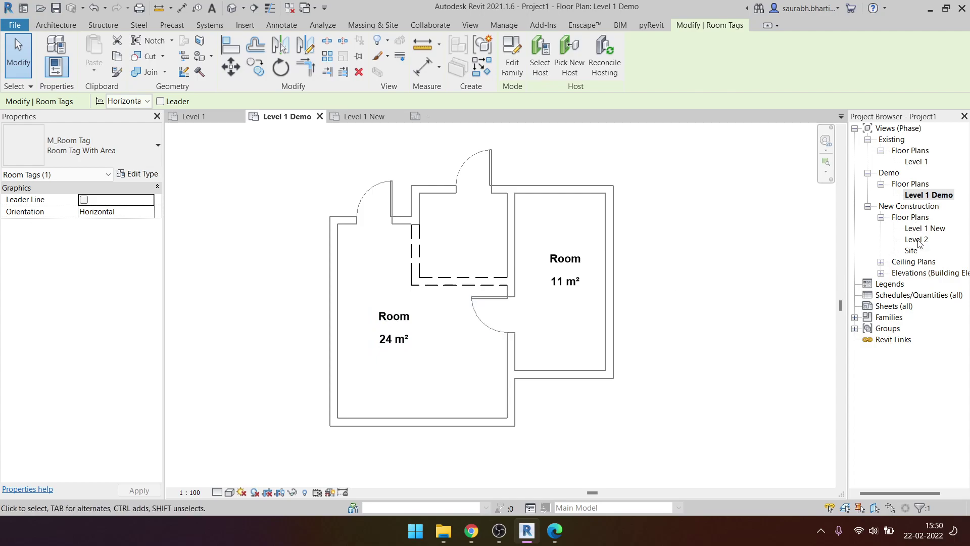
- Open Level 1 New and place rooms in its large left and right-hand spaces
double_click(925, 228)
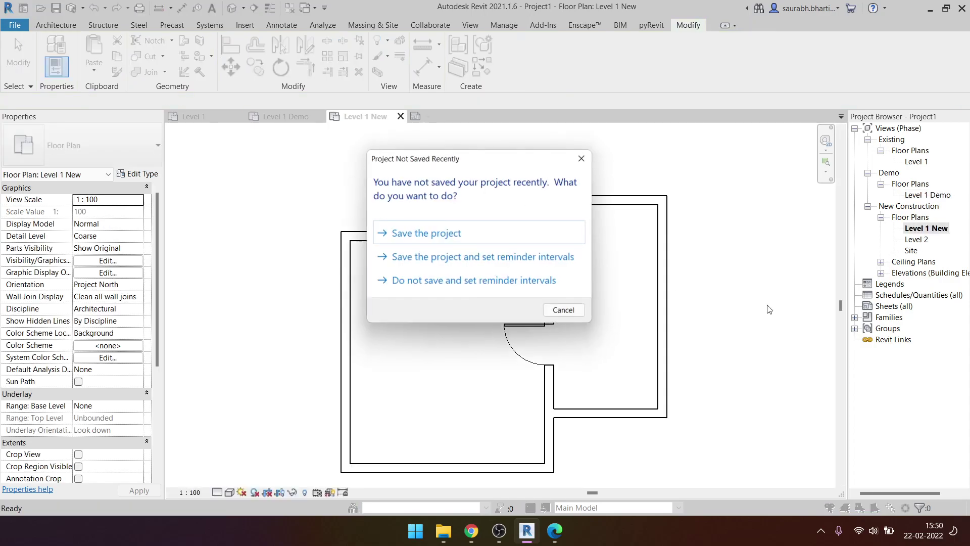
left_click(566, 312)
key("r")
key("m")
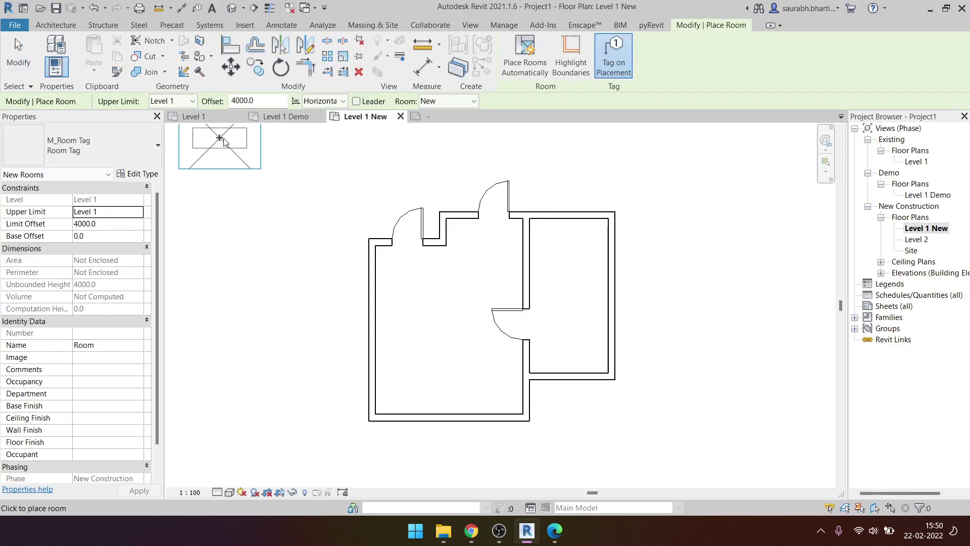
key("Escape")
key("Escape")
left_click(56, 25)
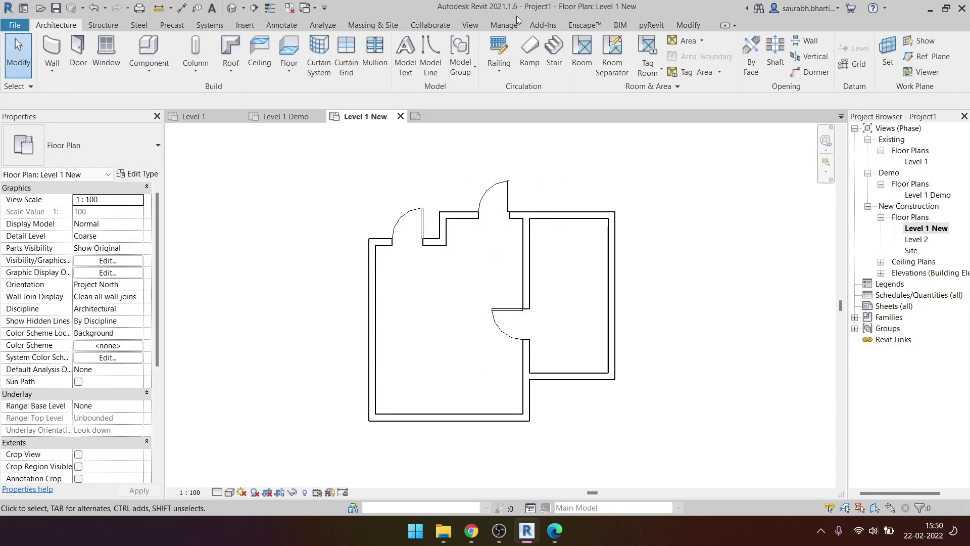
left_click(582, 53)
left_click(460, 331)
left_click(556, 303)
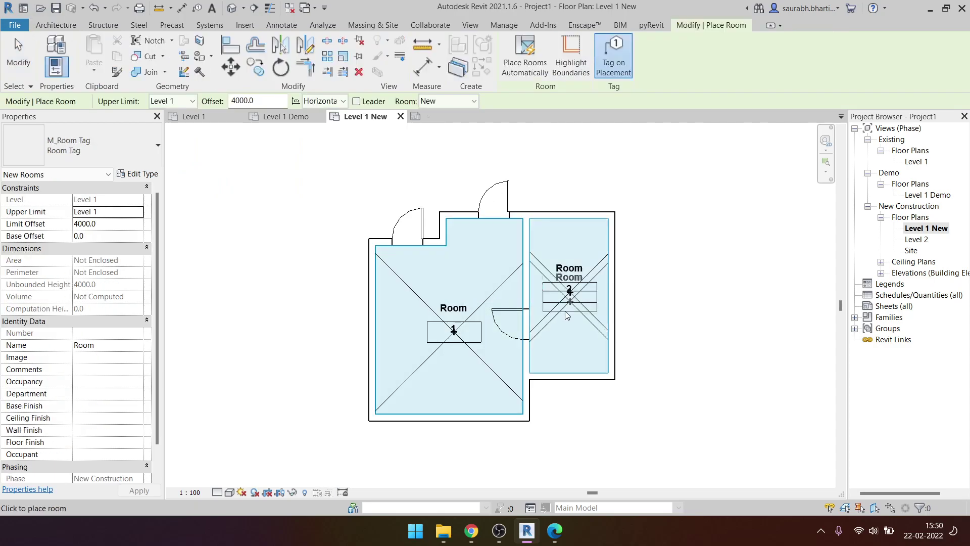
key("Escape")
key("Escape")
- Edit the left room's tag name, leaving it as Room
scroll(443, 325, "up", 2)
scroll(445, 302, "up", 3)
left_click(445, 301)
double_click(444, 301)
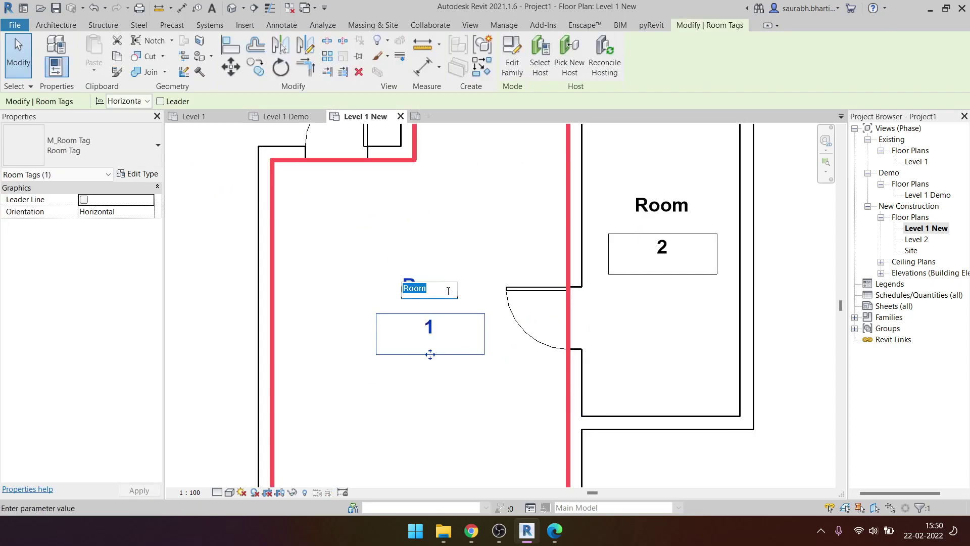
left_click(500, 286)
key("Escape")
- Delete the Level 1 New room tags and left room, then show the recent files home screen
scroll(435, 254, "down", 2)
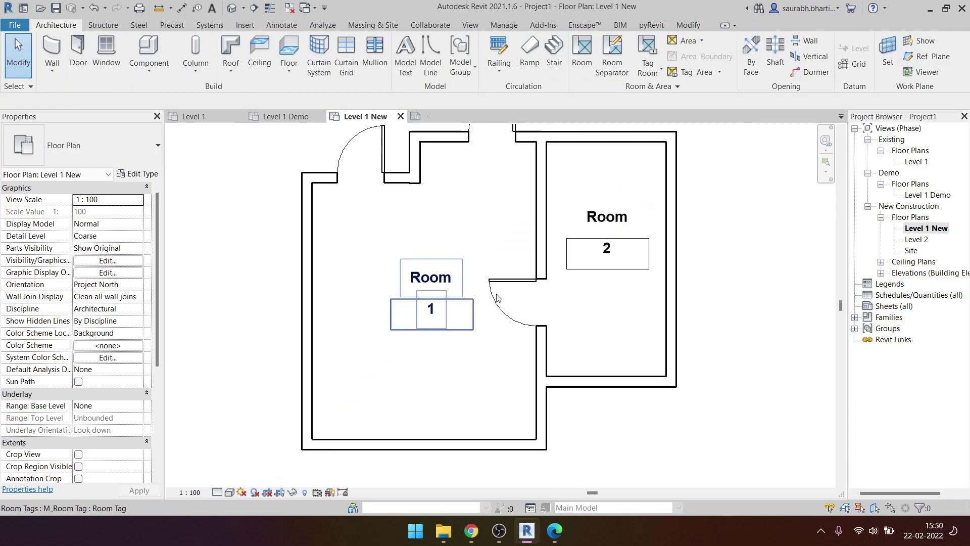
left_click(610, 256)
left_click(449, 286, "ctrl")
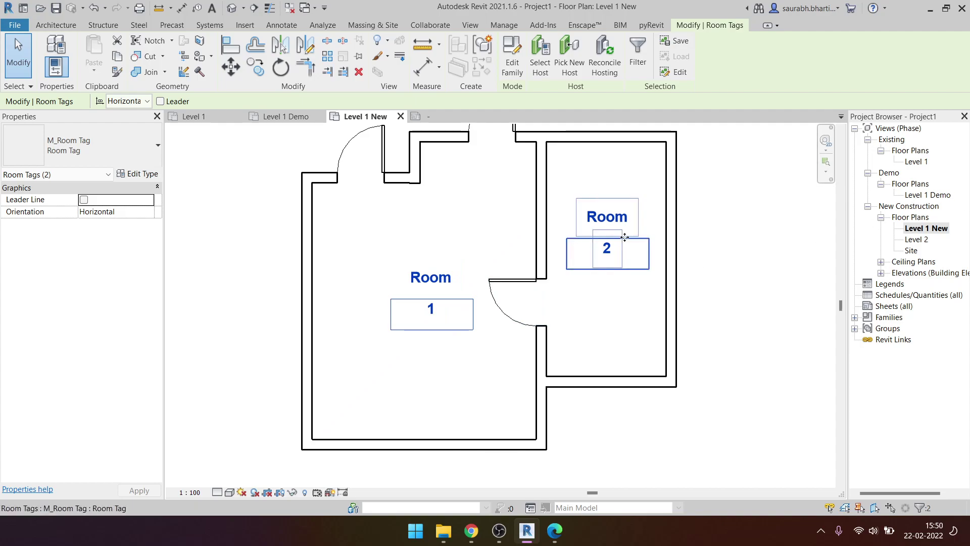
key("Delete")
left_click(431, 310)
key("Delete")
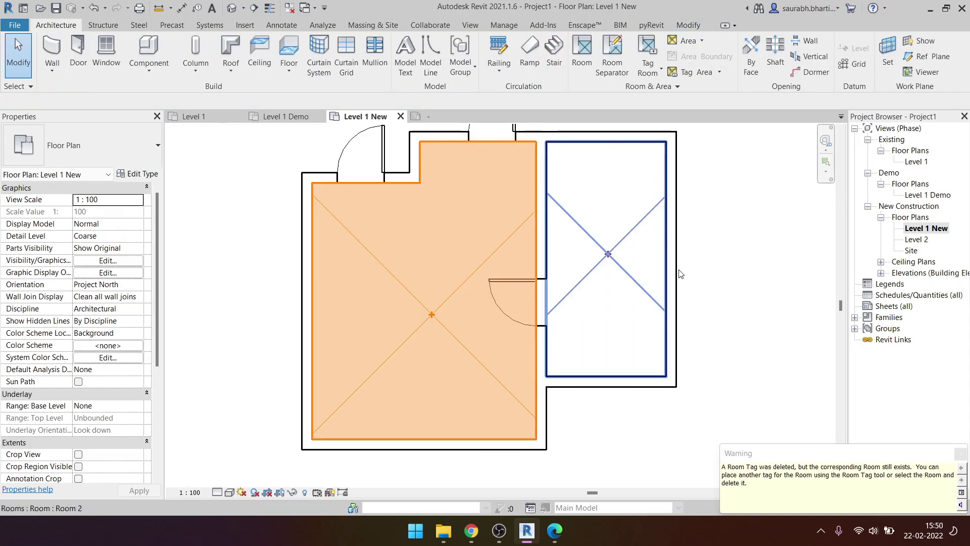
left_click(469, 296)
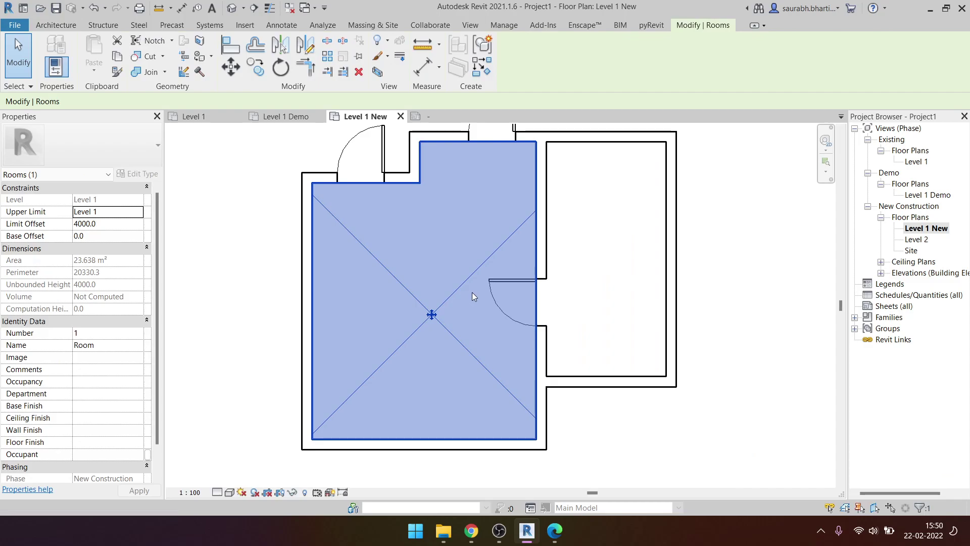
key("Delete")
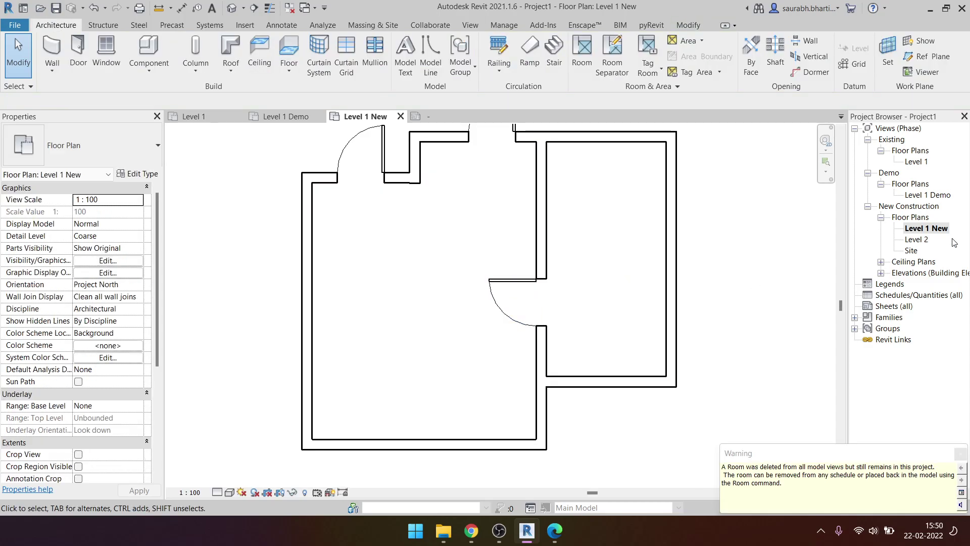
double_click(930, 195)
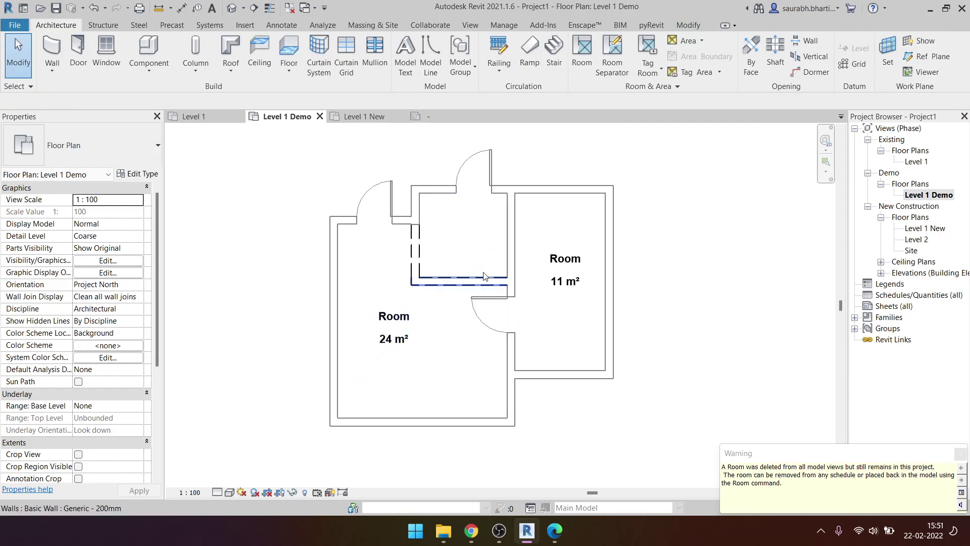
left_click(24, 8)
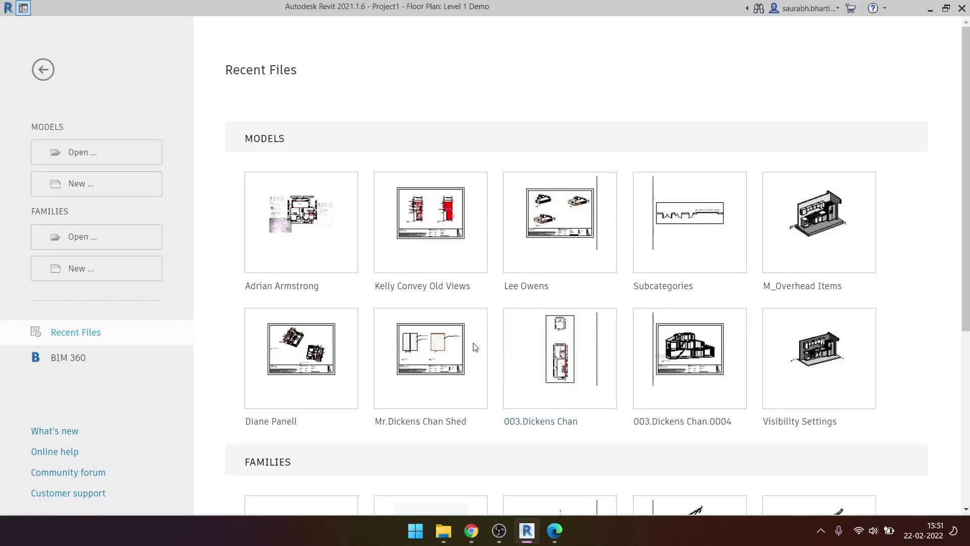
- Review the other project's 1.GF Demo and 1.GF Propsed 1 views, then close its view tab
key("ctrl+d")
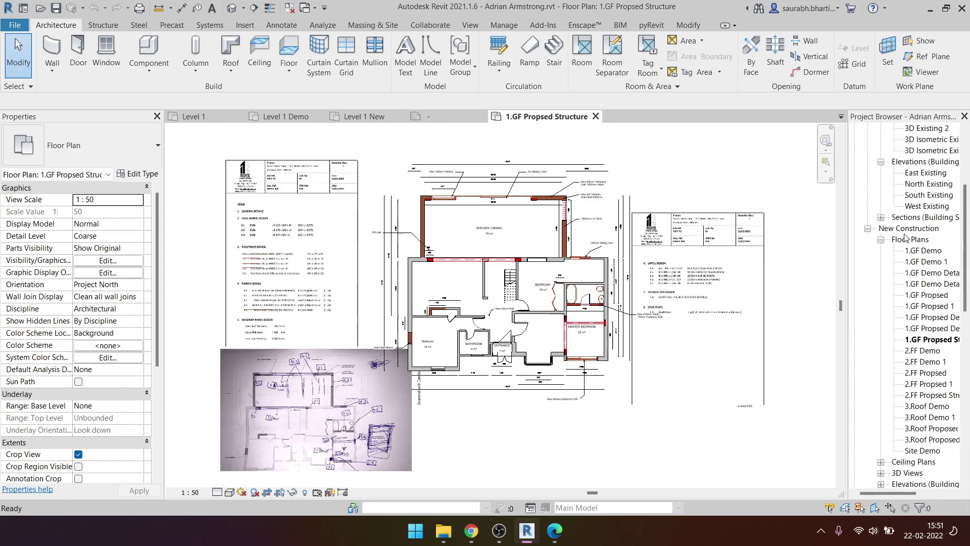
left_click(918, 252)
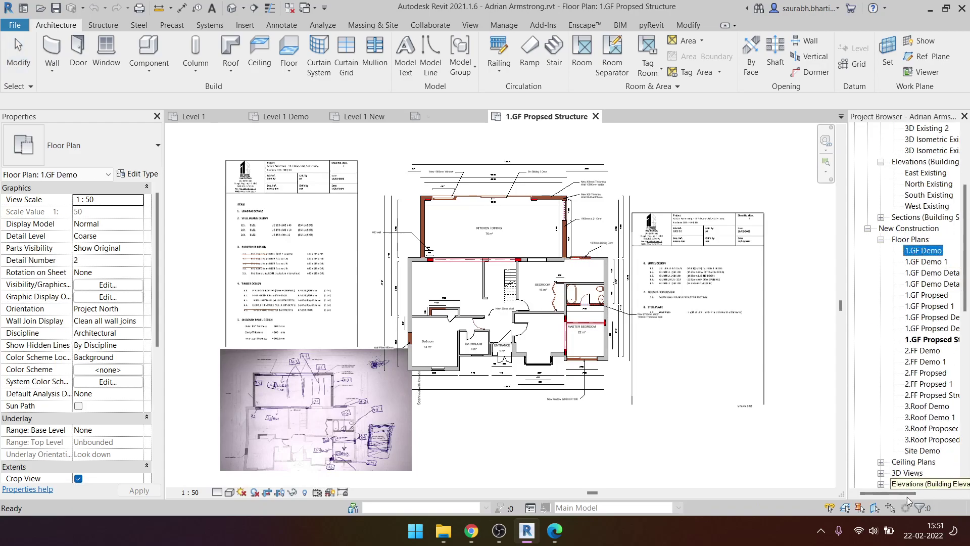
left_click_drag(907, 494, 928, 494)
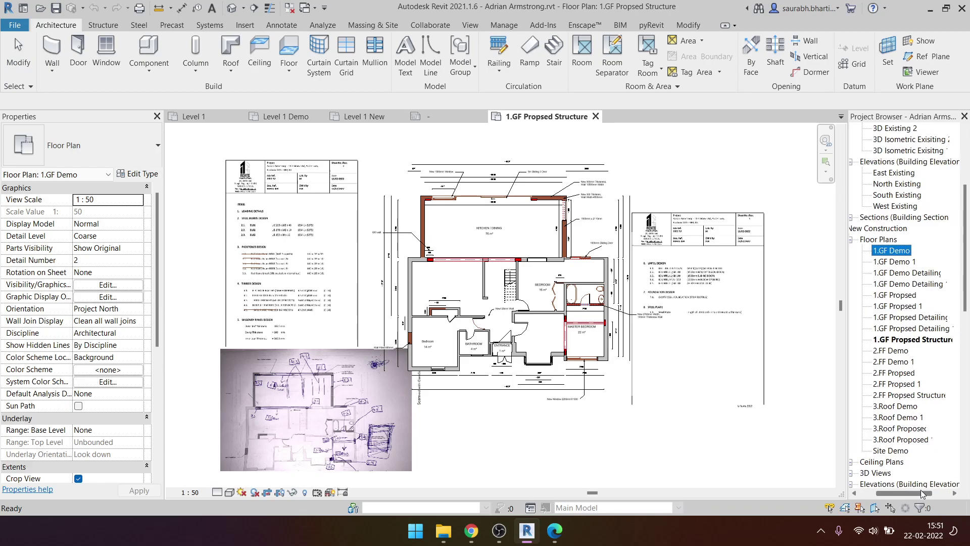
left_click(916, 274)
left_click(905, 307)
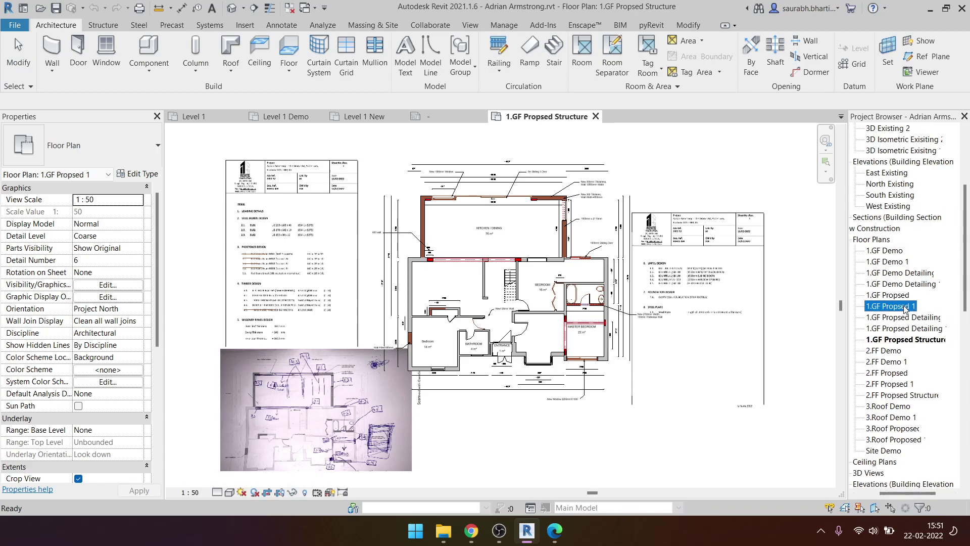
left_click(596, 117)
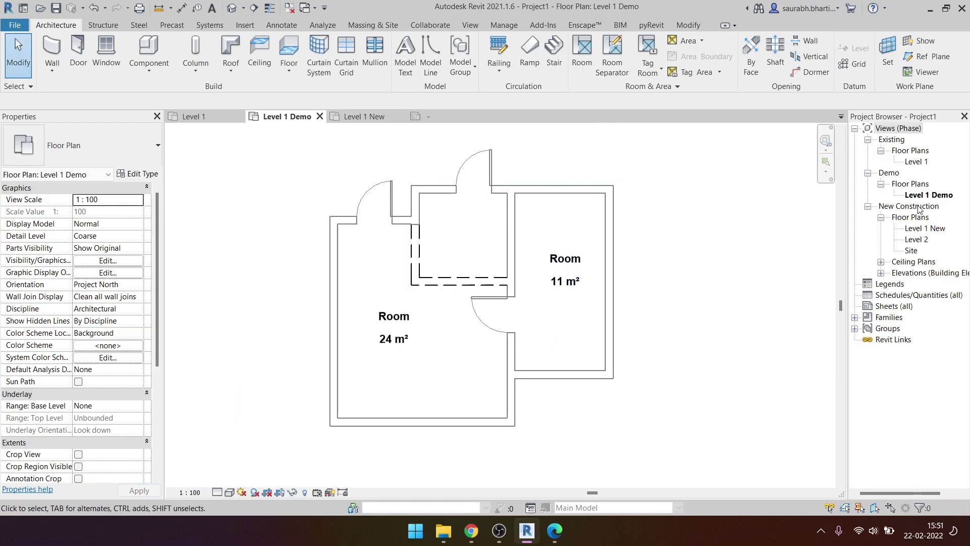
- Set the Level 1 Demo view's phase to New Construction, keeping filter Previous + Demo
left_click(918, 199)
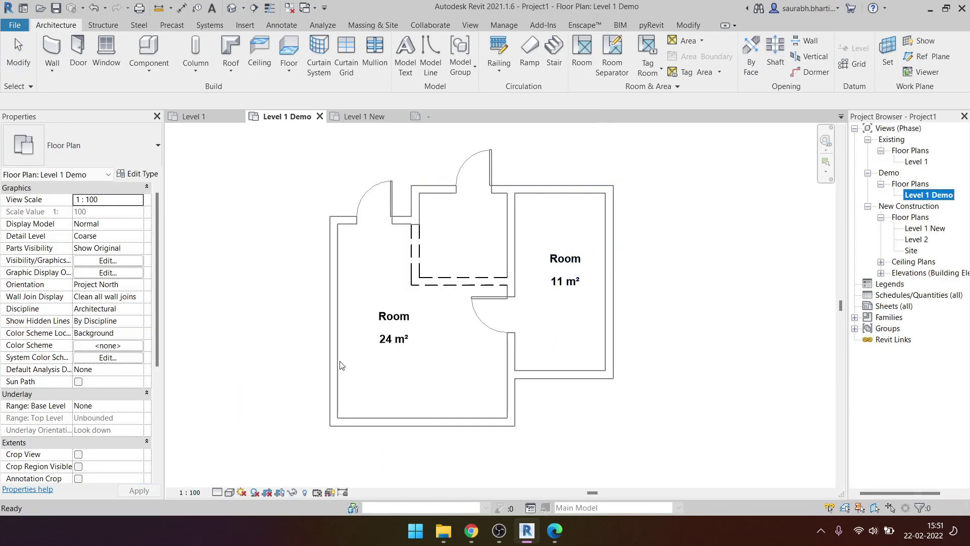
scroll(138, 443, "down", 5)
left_click(141, 445)
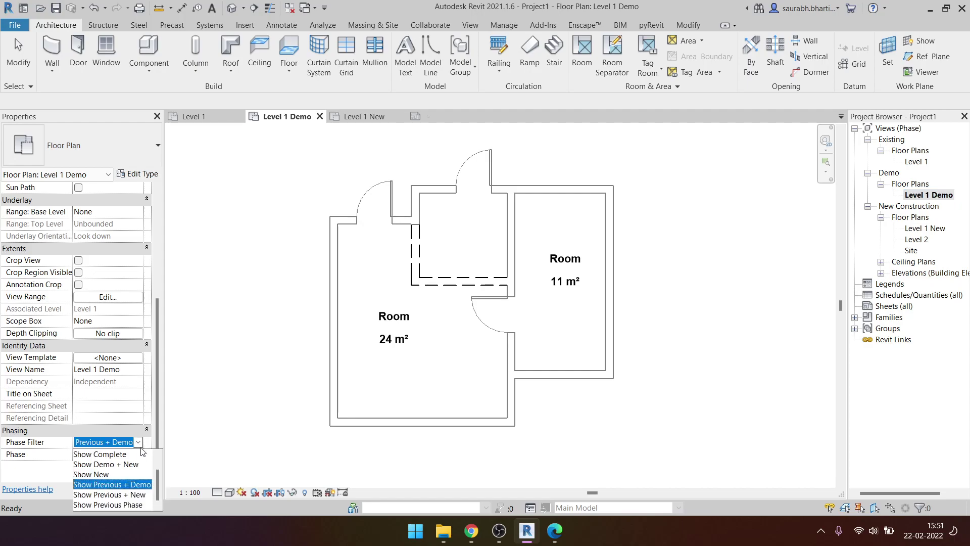
left_click(141, 445)
left_click(139, 455)
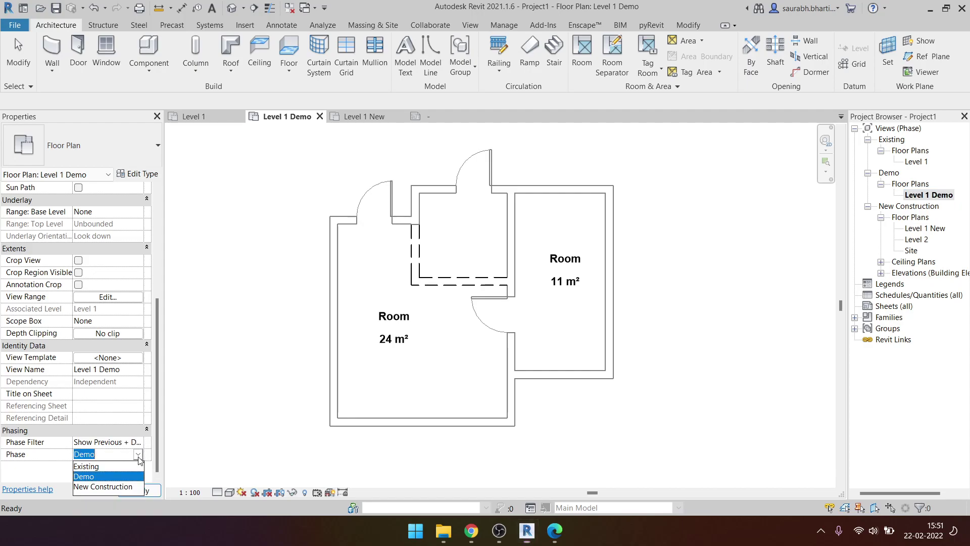
left_click(126, 487)
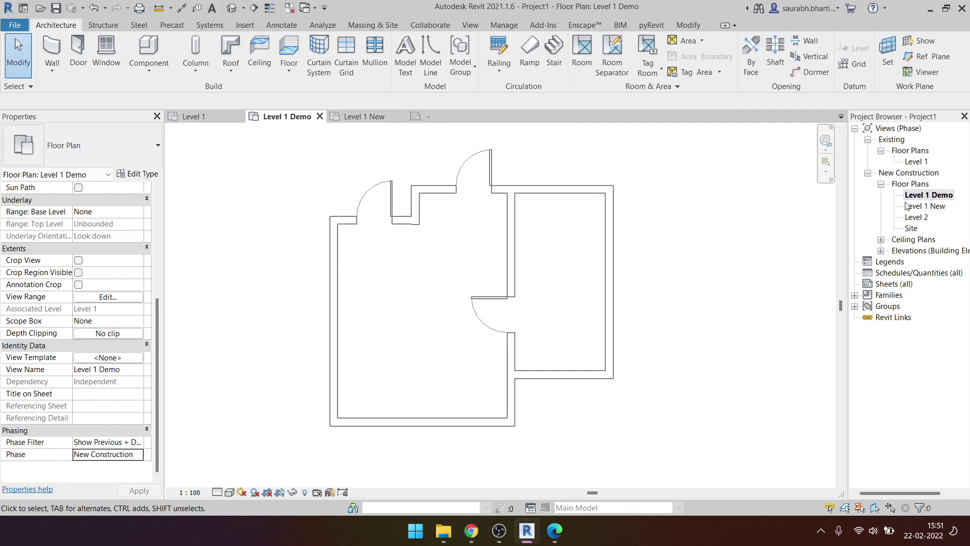
- Change the Level 1 Demo phase filter to Show All, then check the Level 1 New plan
double_click(926, 206)
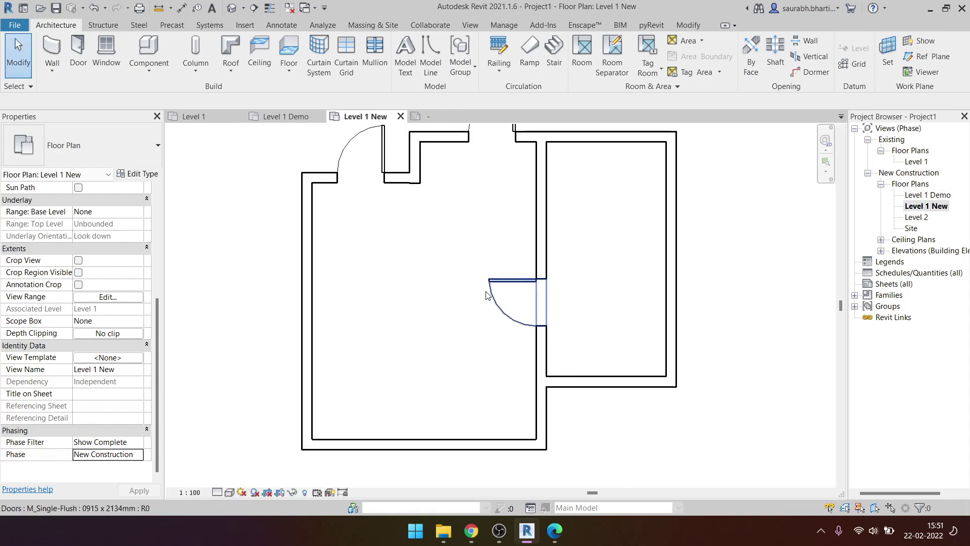
left_click(913, 196)
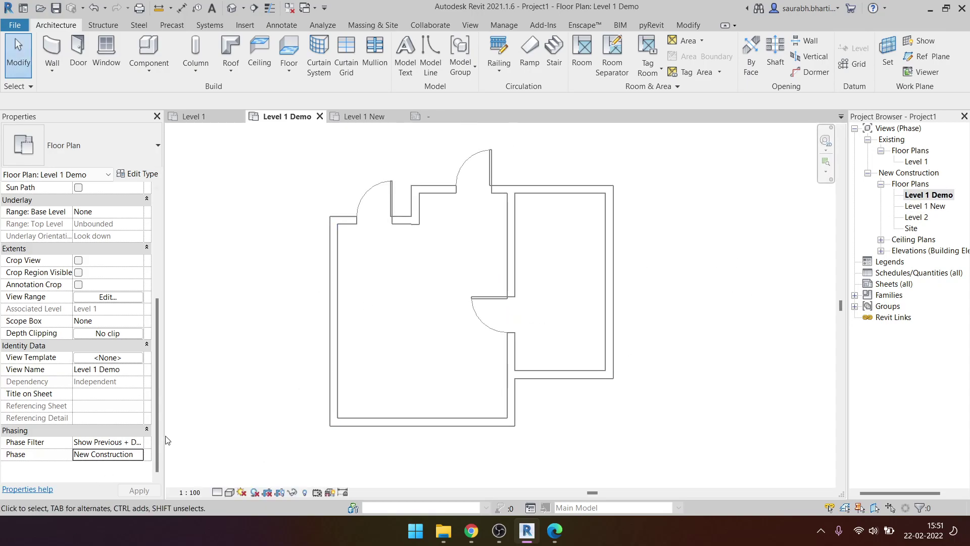
left_click(138, 442)
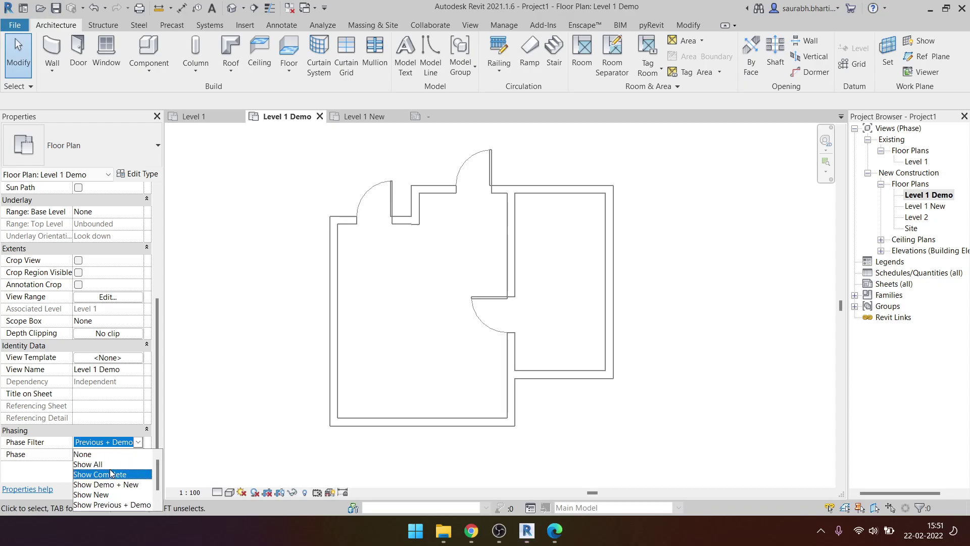
left_click(96, 474)
left_click(126, 442)
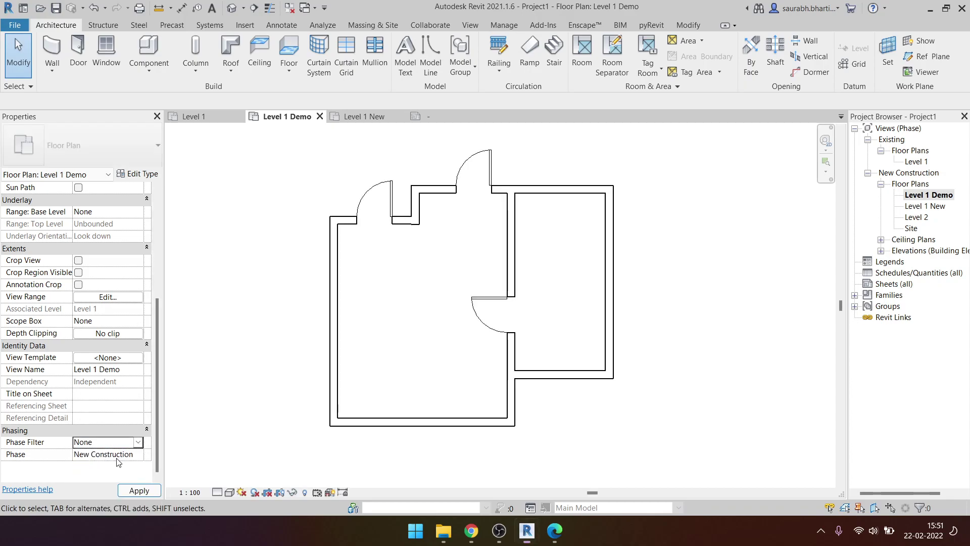
left_click(143, 445)
left_click(116, 463)
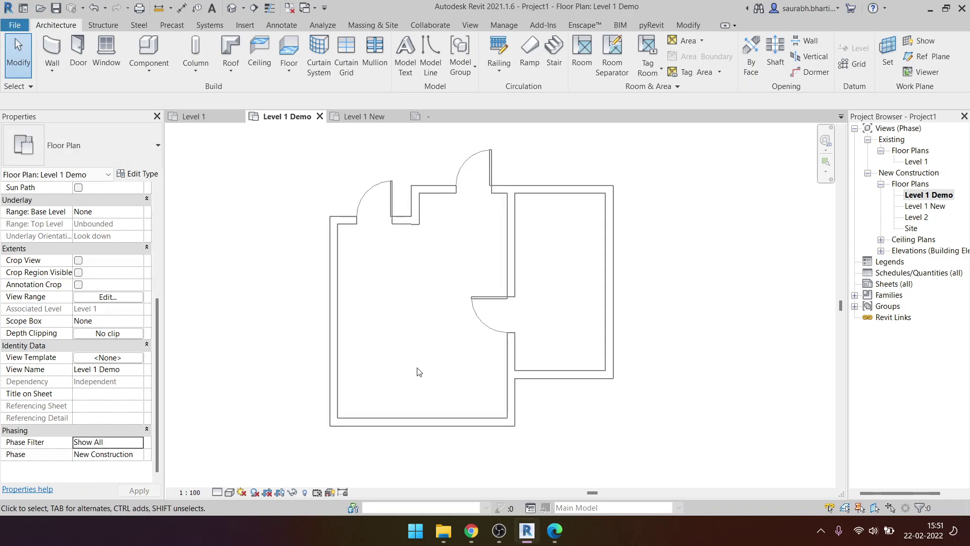
double_click(925, 206)
- In Level 1, set the Entrance room's two walls as demolished in New Construction
double_click(924, 163)
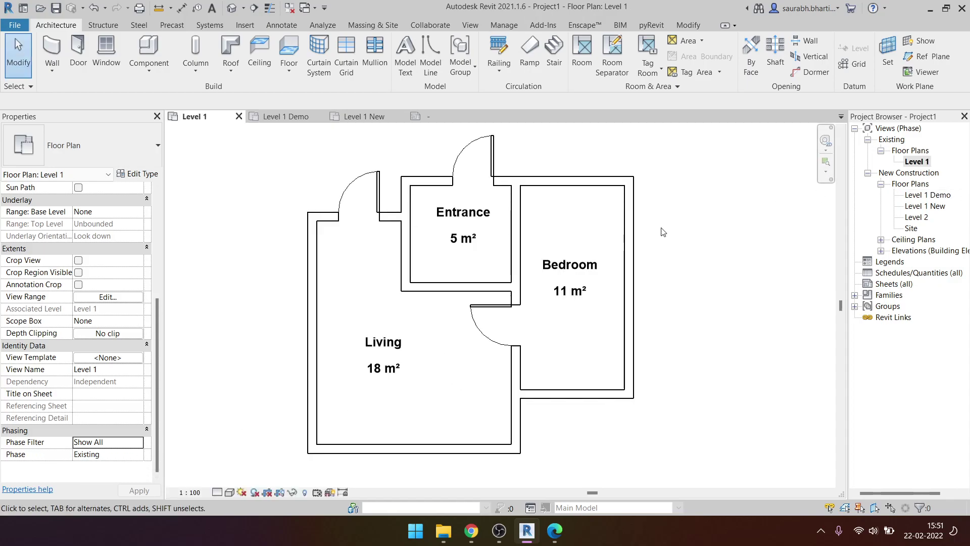
left_click(409, 271)
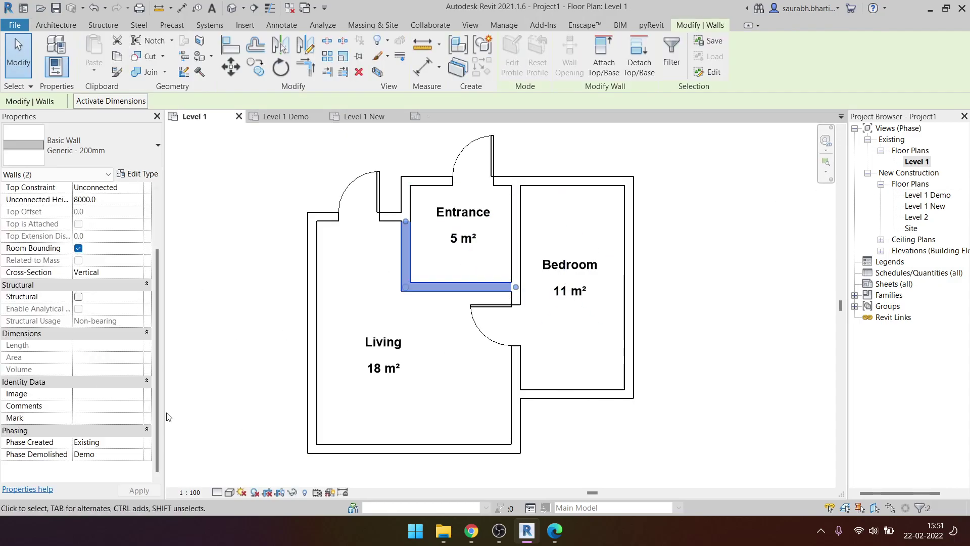
left_click(101, 454)
left_click(143, 454)
left_click(96, 485)
left_click(820, 411)
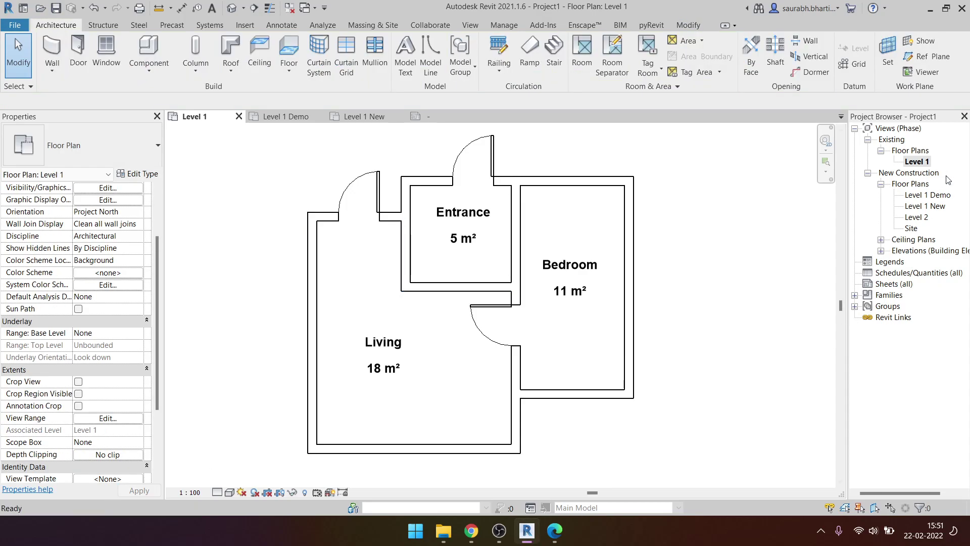
- Open Level 1 Demo and place a room in the large left space
left_click(920, 195)
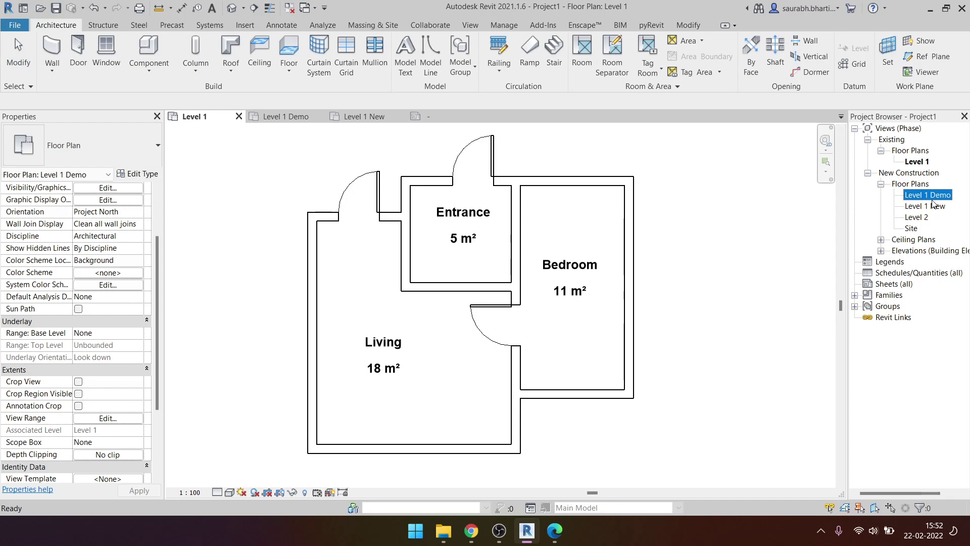
double_click(929, 195)
middle_click_drag(317, 325, 330, 337)
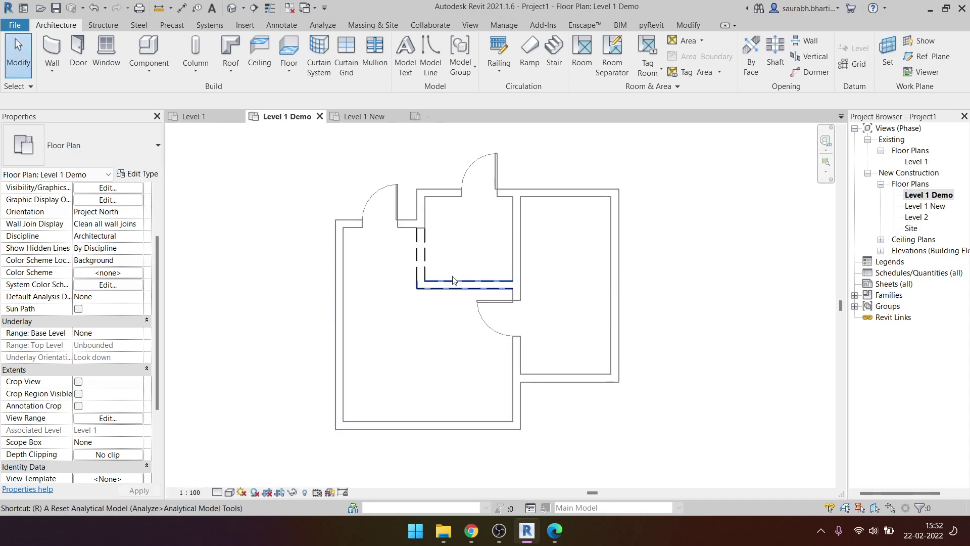
key("r")
key("m")
left_click(409, 344)
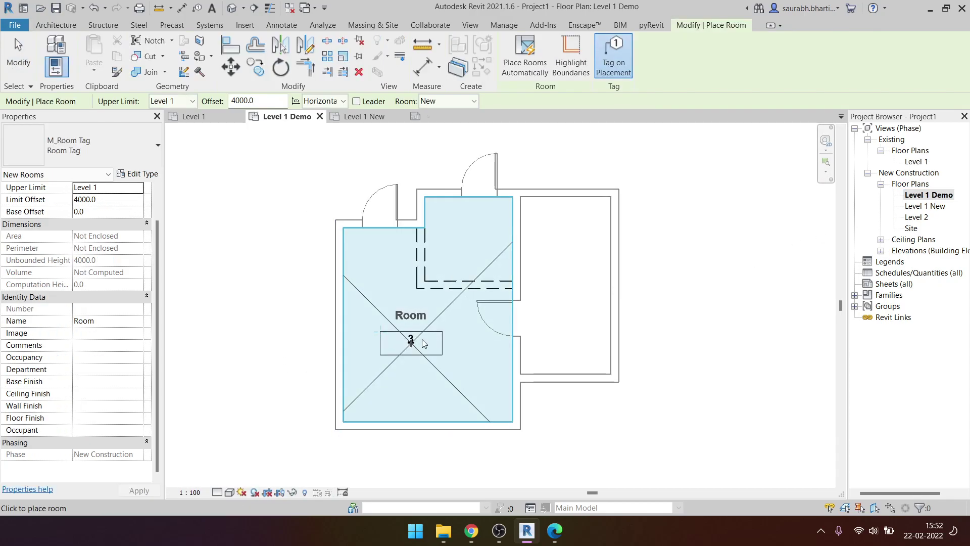
key("Escape")
key("Escape")
- Switch the new room's tag to Room Tag With Area, showing 24 m²
left_click(409, 348)
key("Escape")
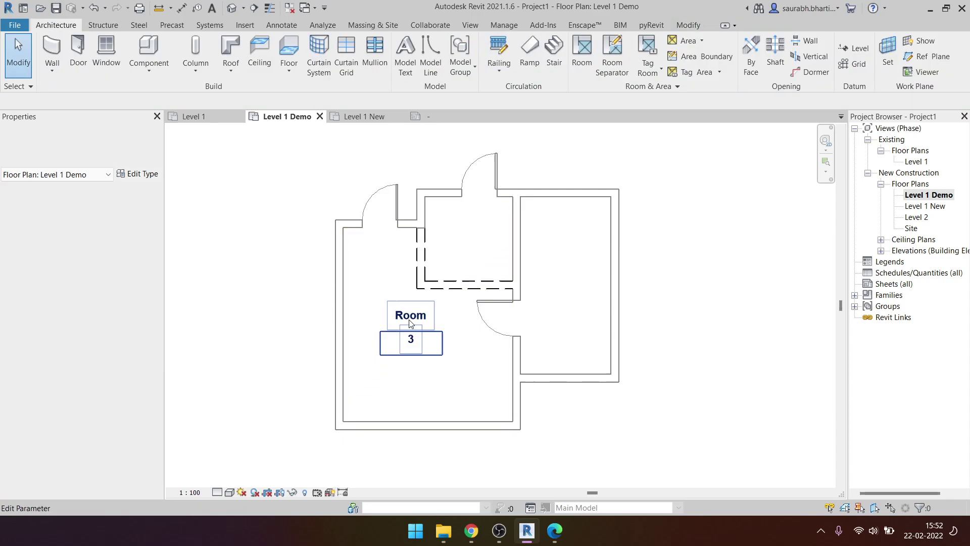
left_click(408, 349)
left_click(99, 160)
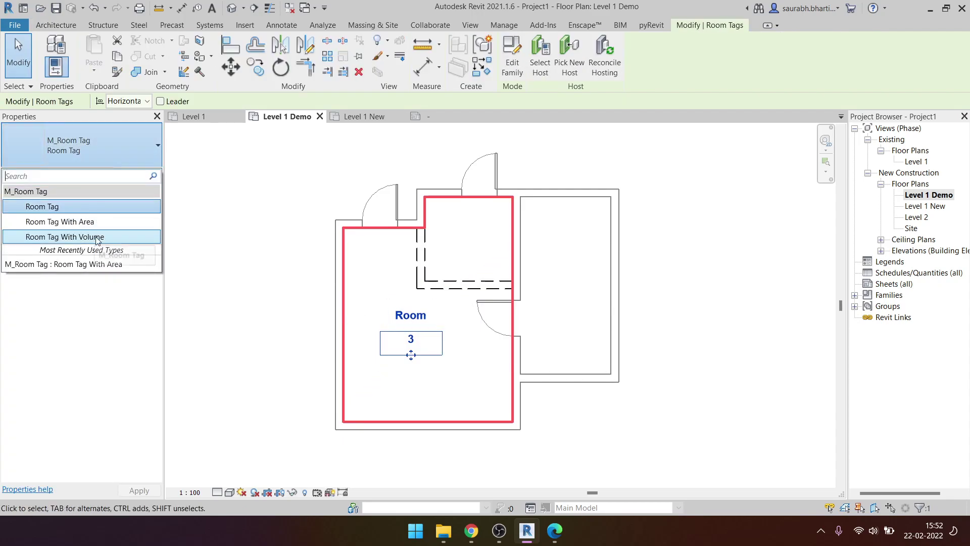
left_click(96, 221)
key("Escape")
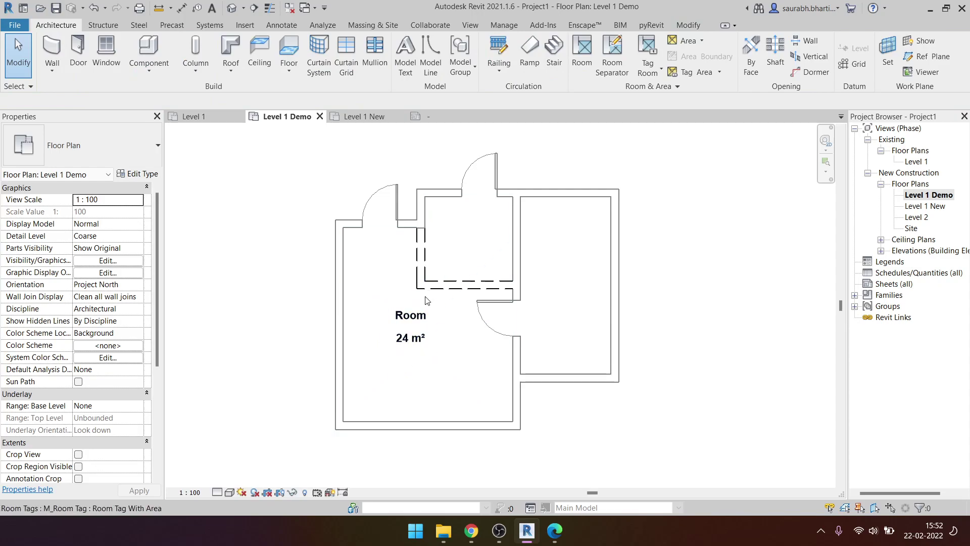
left_click(438, 318)
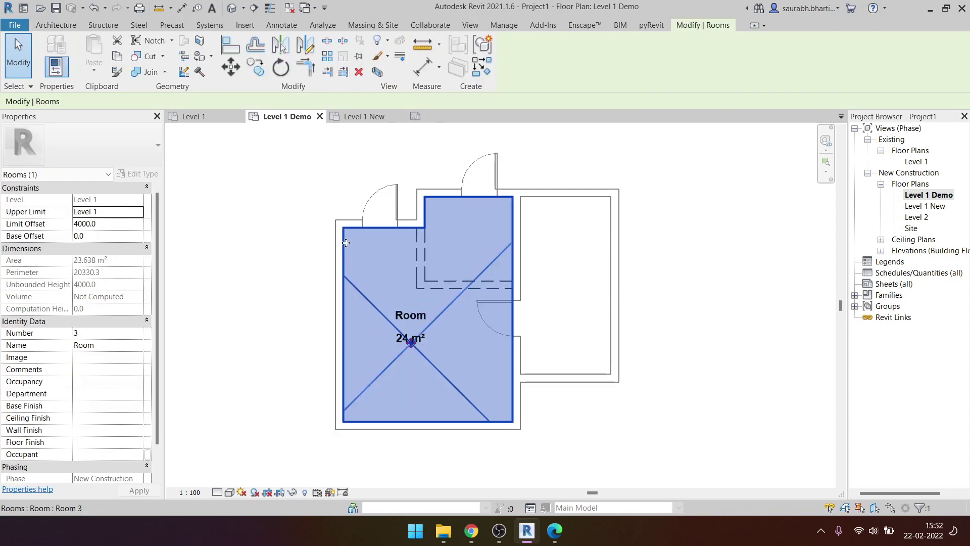
left_click(576, 343)
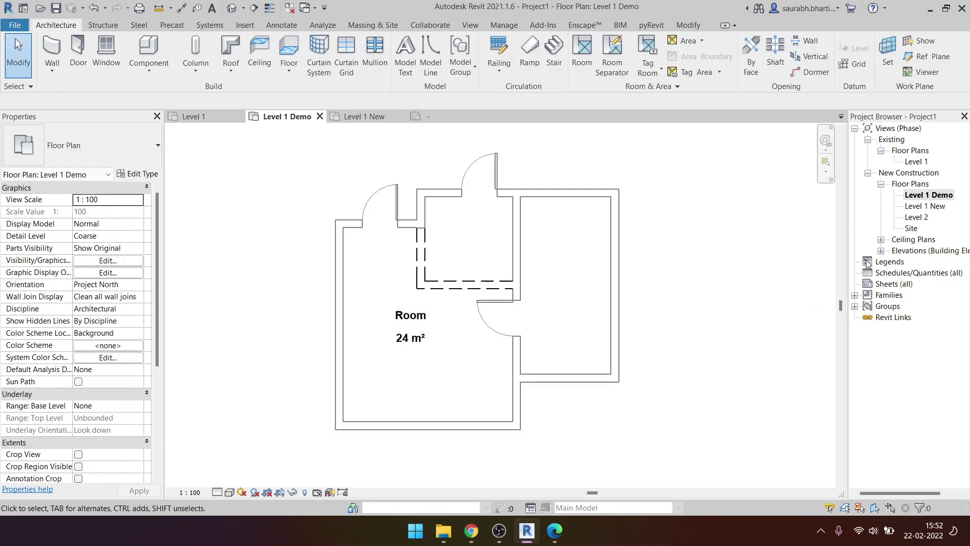
- Open the Level 1 New plan and start the Room tool with RM
double_click(928, 207)
key("r")
key("m")
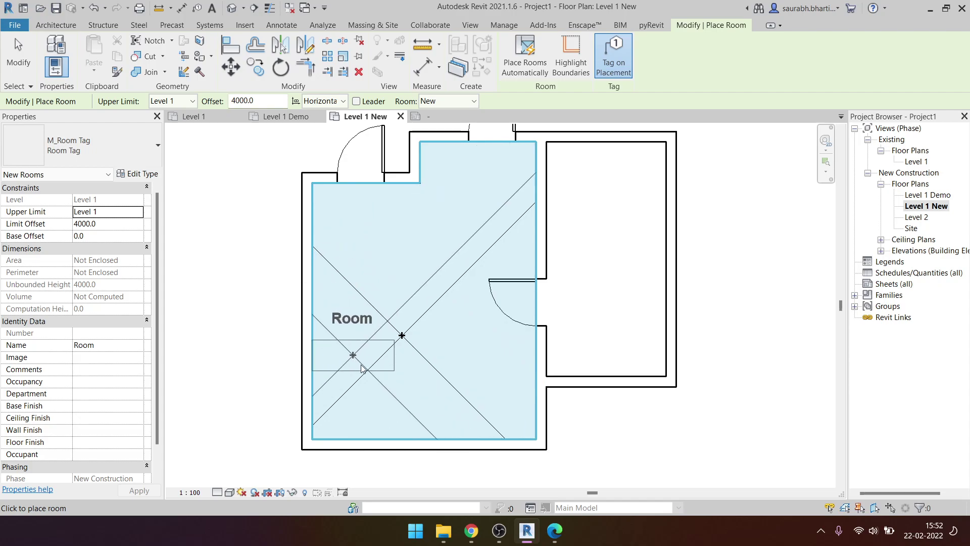
- Cancel the redundant room placement in Level 1 New and reopen Level 1 Demo
left_click(412, 306)
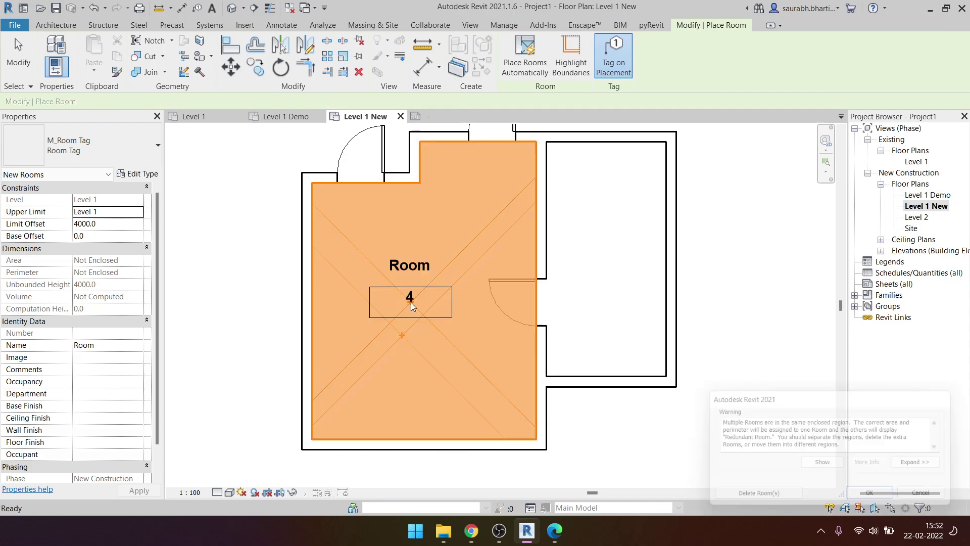
left_click_drag(731, 429, 830, 428)
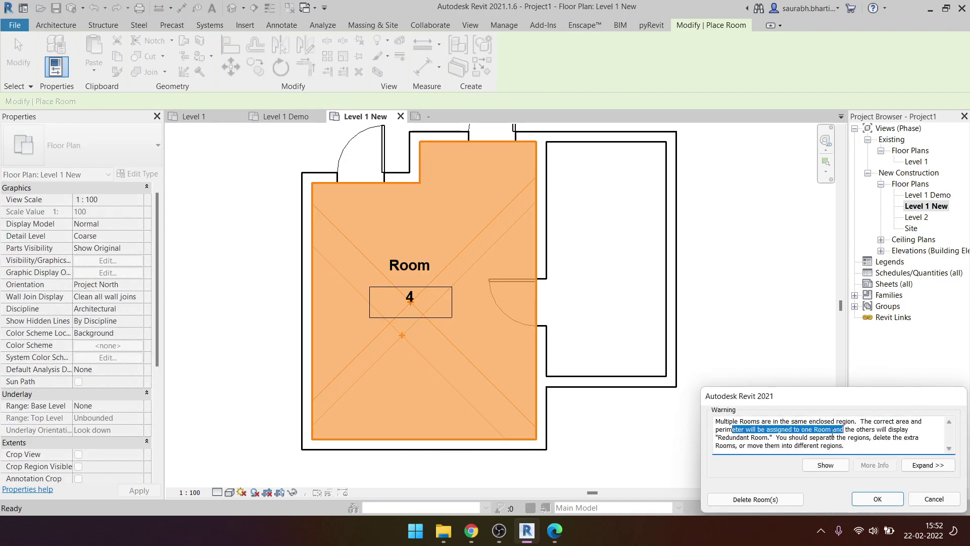
key("Escape")
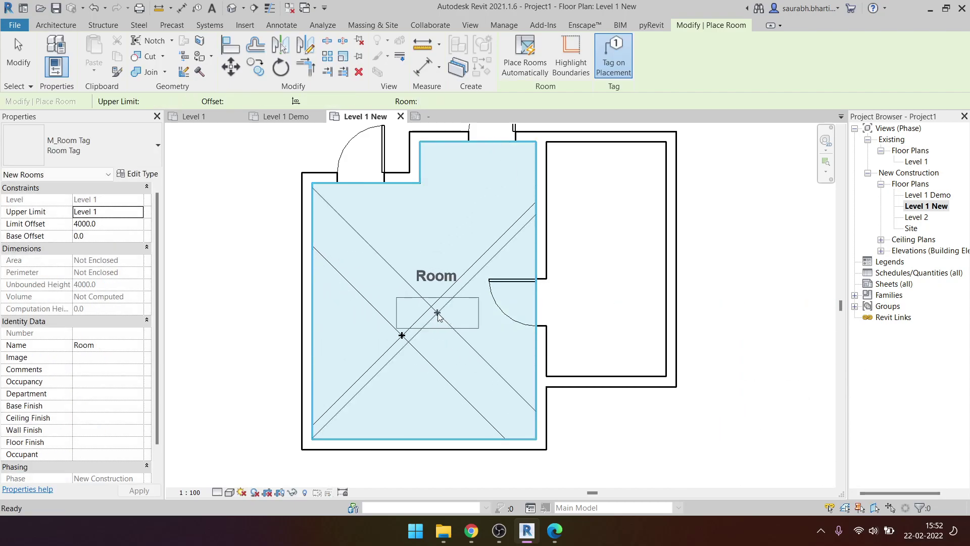
left_click(438, 316)
left_click_drag(793, 421, 861, 428)
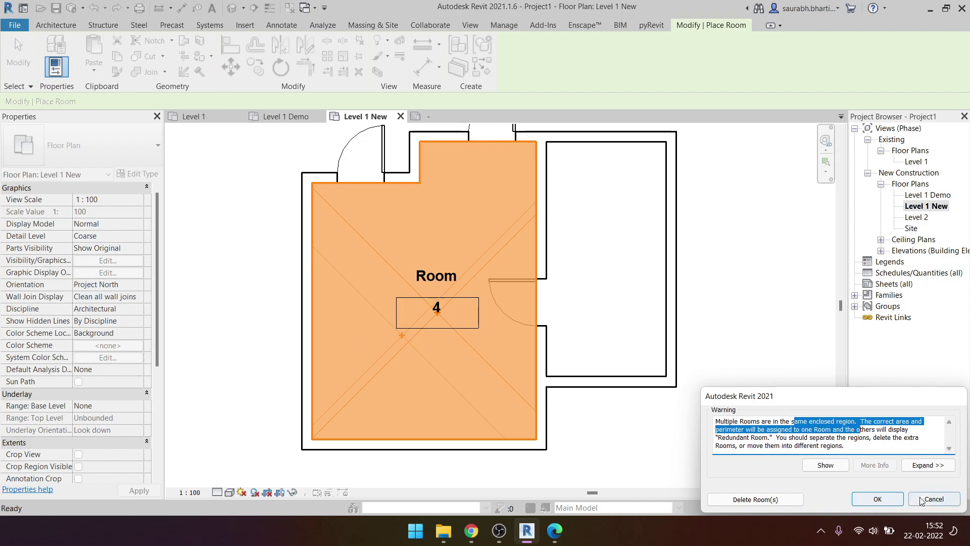
left_click(934, 499)
key("Escape")
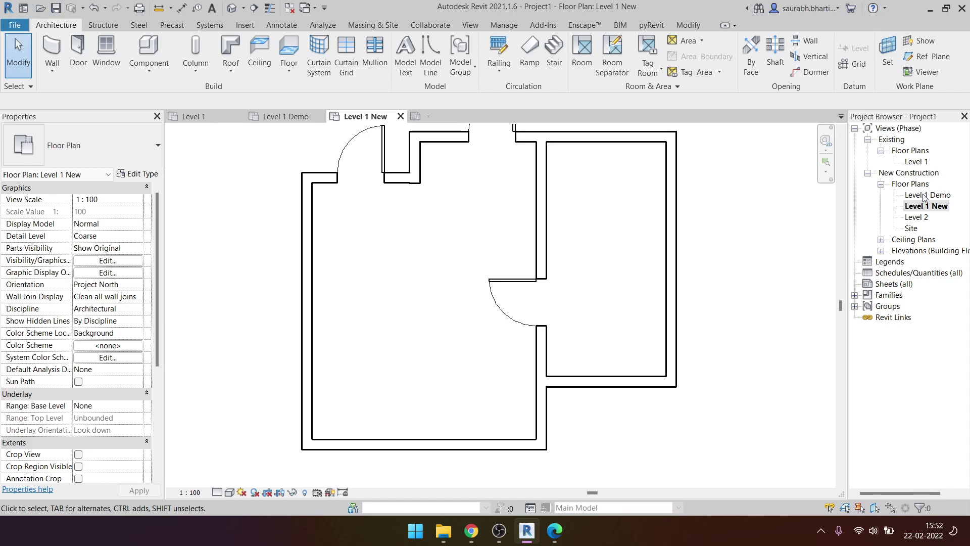
double_click(921, 197)
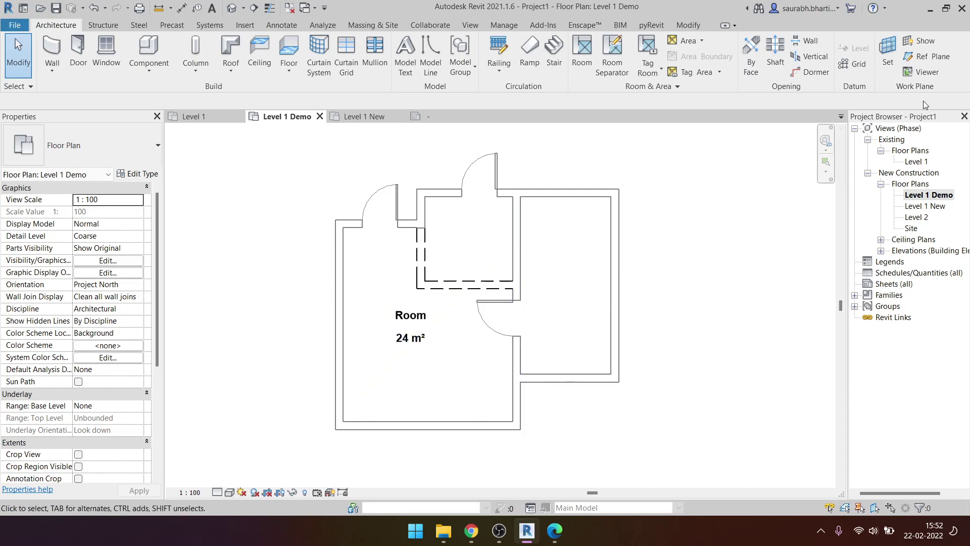
- Select the room tag in the demo plan, then clear the selection
left_click(891, 140)
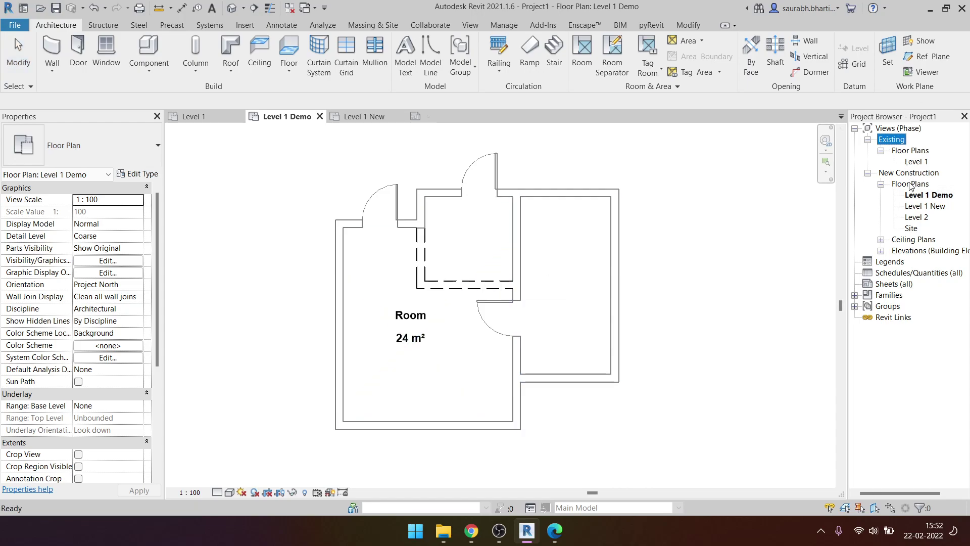
left_click(551, 300)
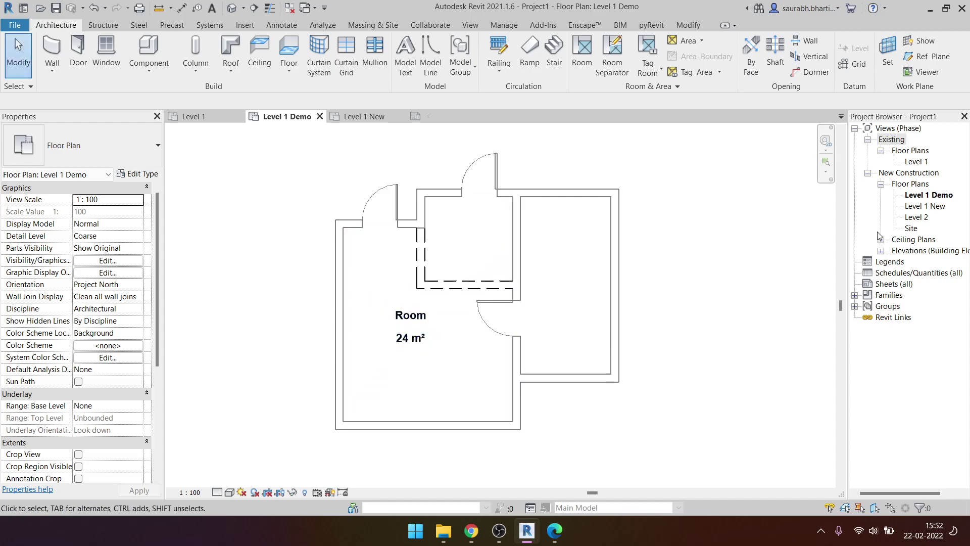
left_click(954, 194)
left_click(441, 328)
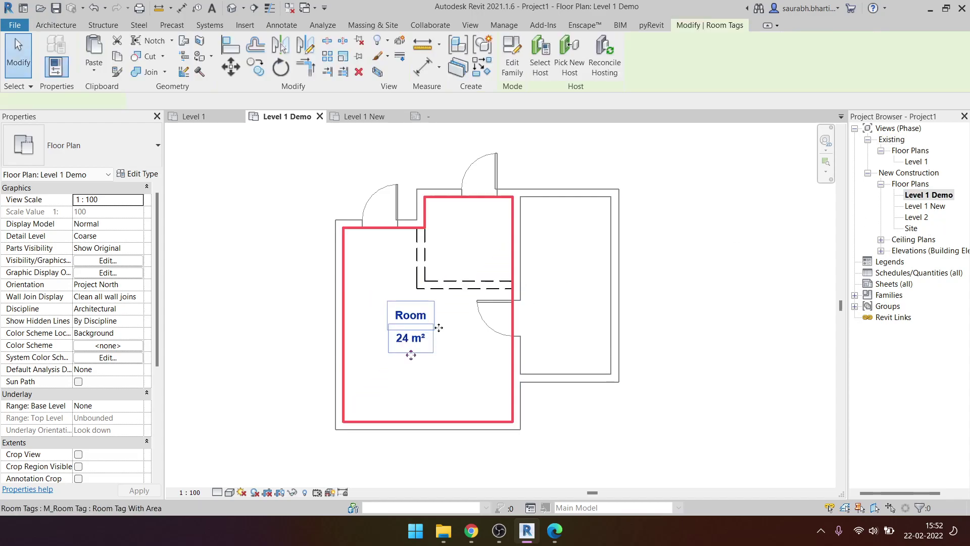
key("Escape")
- In the Level 1 New plan, place a room in the large left space and select it
double_click(925, 206)
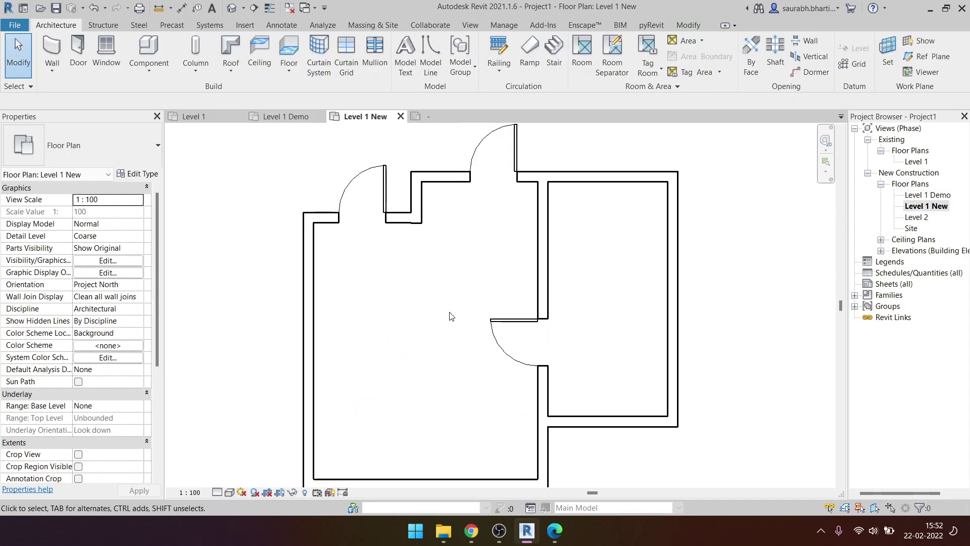
key("r")
key("m")
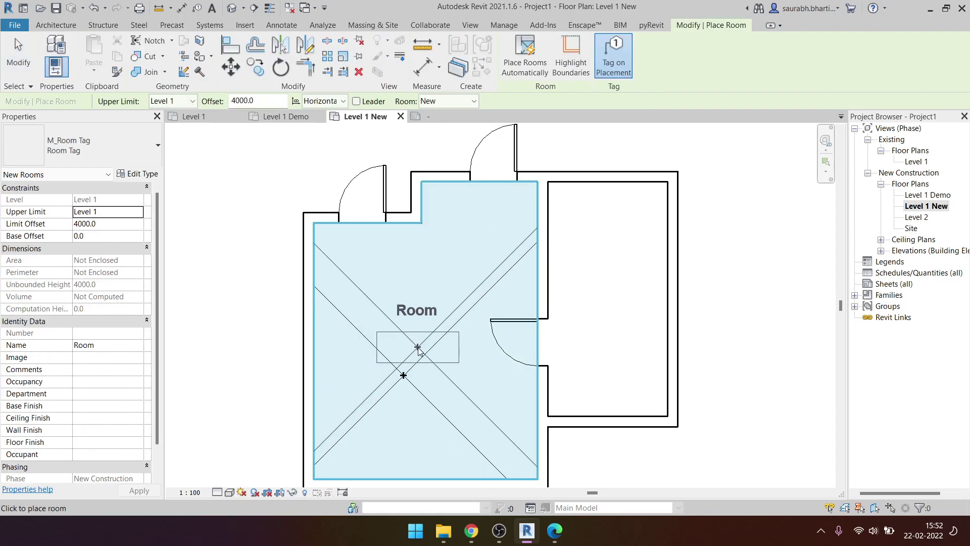
left_click(449, 387)
key("Escape")
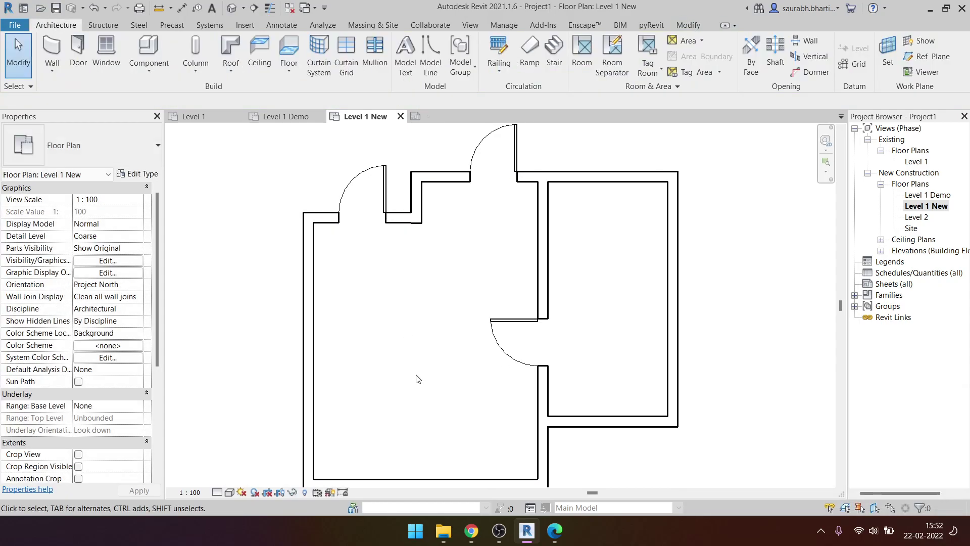
left_click(413, 370)
scroll(422, 303, "down", 2)
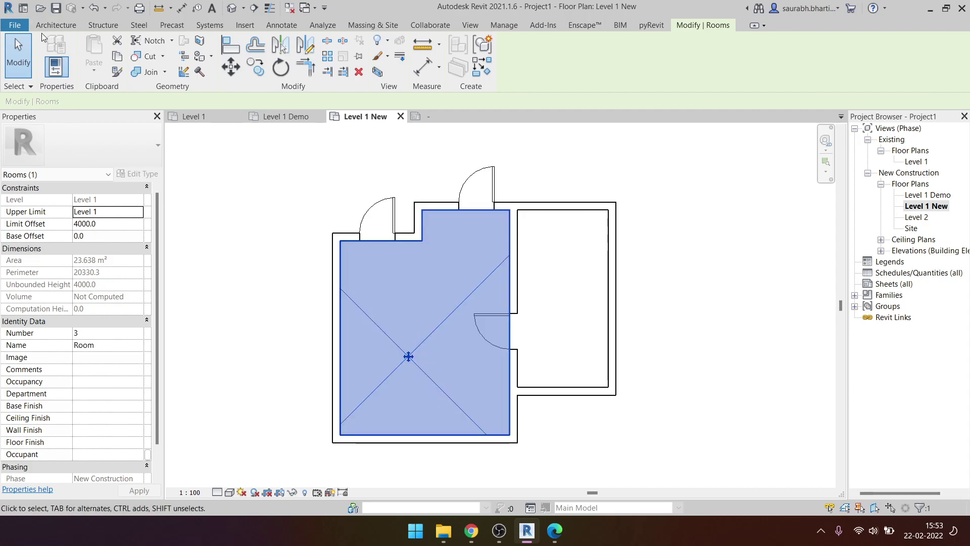
- Tag the Level 1 New room and change the tag type to Room Tag With Area
left_click(55, 25)
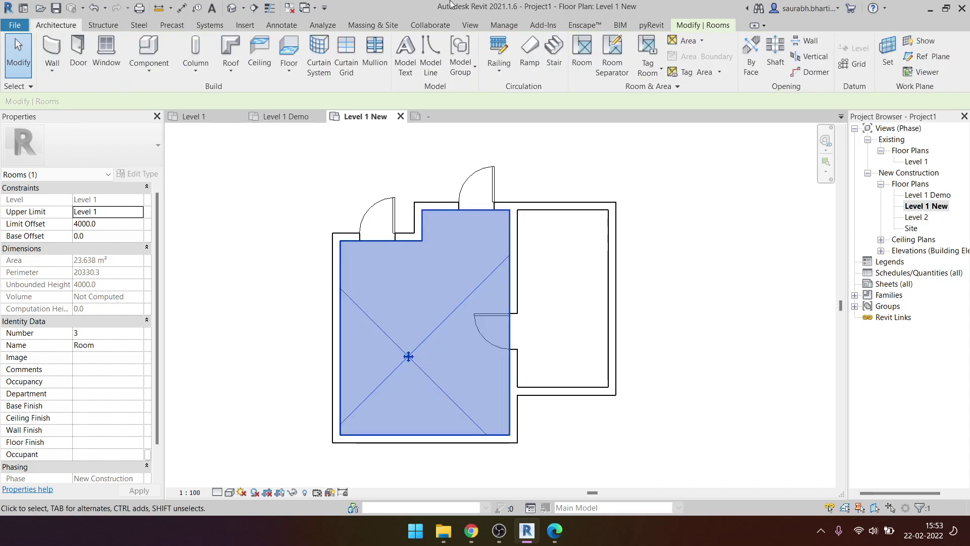
left_click(650, 49)
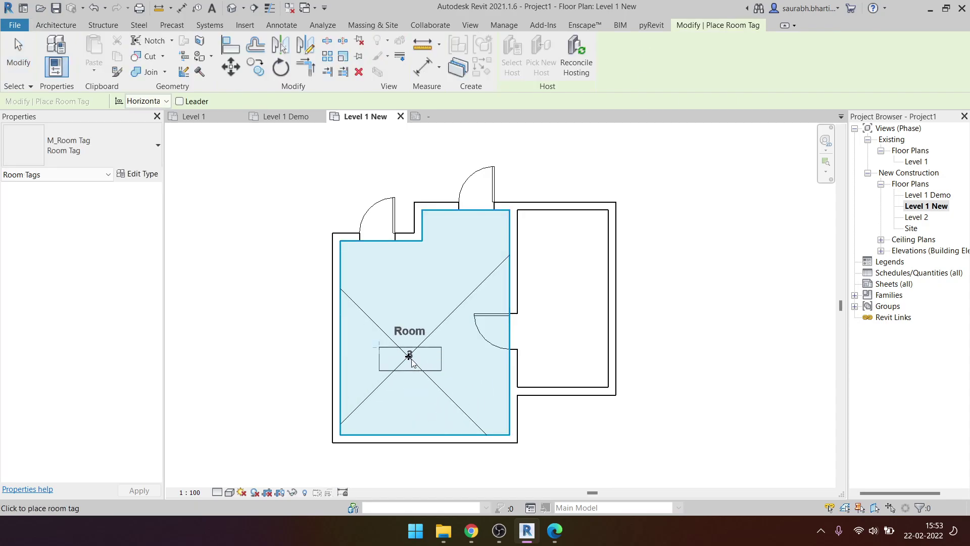
left_click(409, 356)
key("Escape")
key("Escape")
scroll(422, 352, "up", 3)
left_click(397, 388)
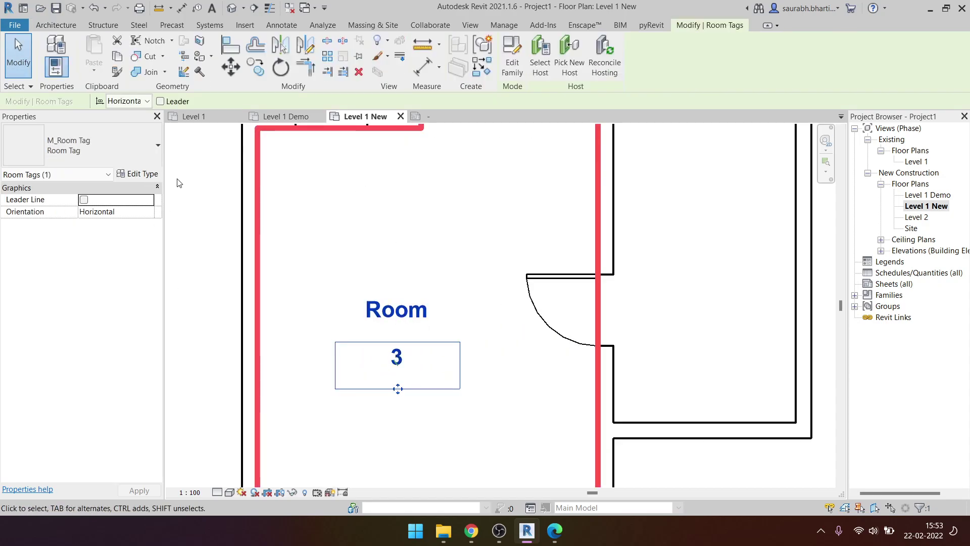
left_click(121, 151)
left_click(107, 222)
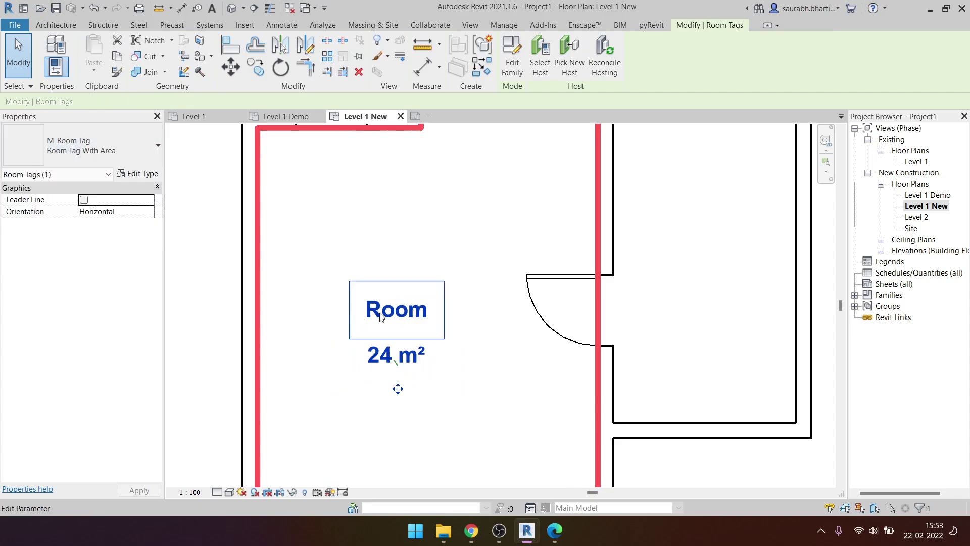
key("Escape")
- Rename the Level 1 Demo room to 'living', then begin renaming the 18 m² room on Level 1
double_click(924, 195)
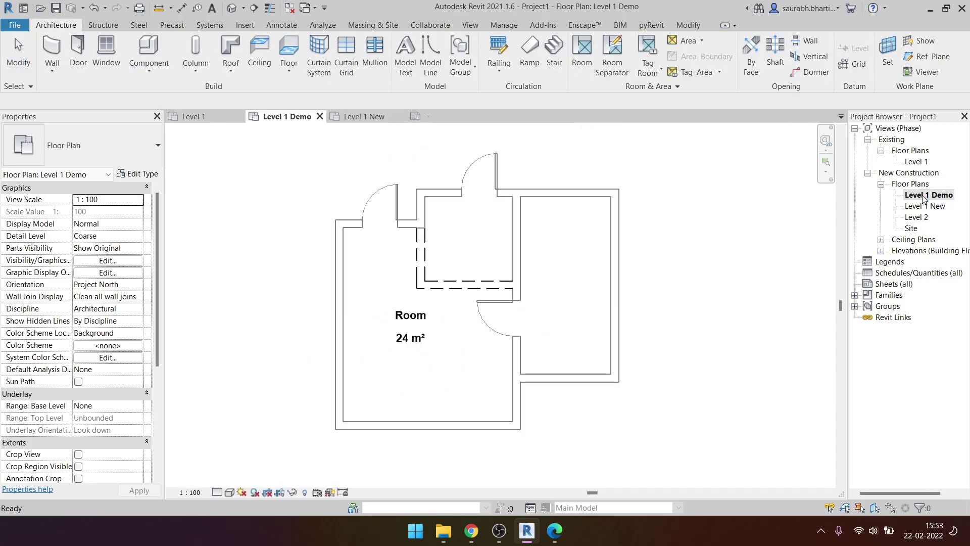
double_click(406, 317)
type("living")
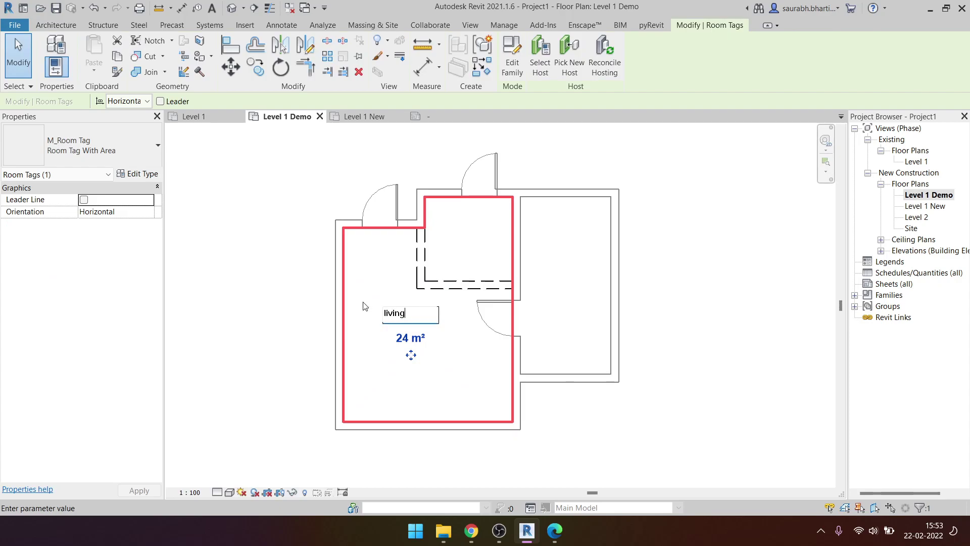
key("Return")
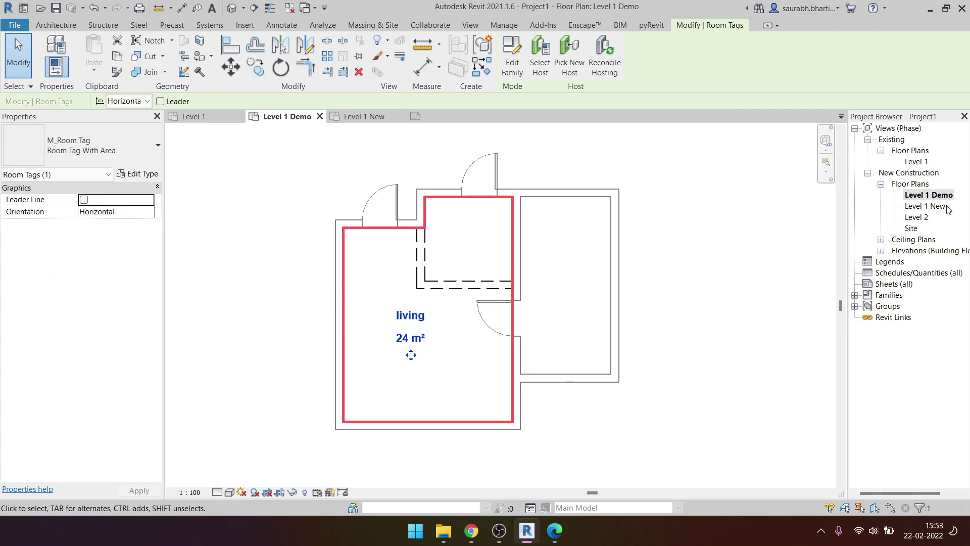
double_click(940, 207)
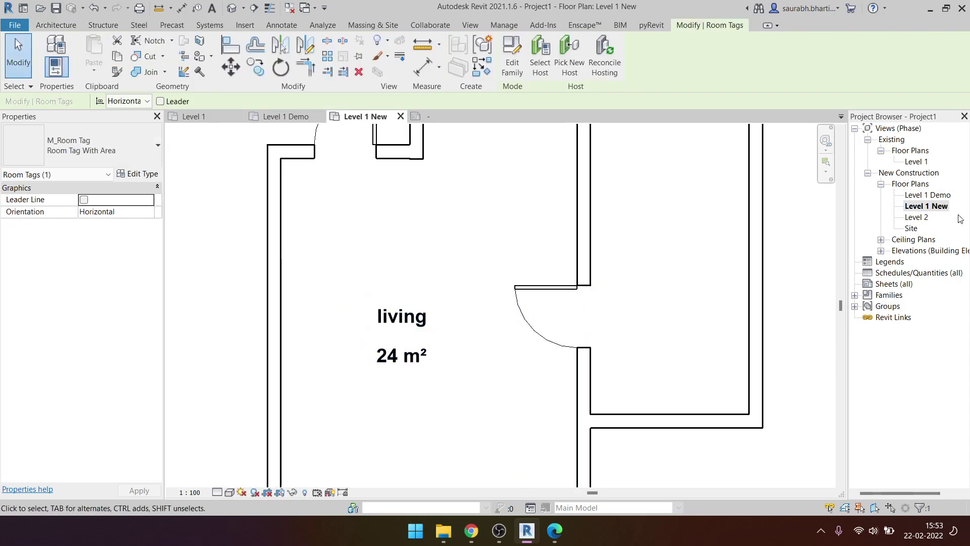
double_click(917, 162)
left_click(389, 339)
type("open")
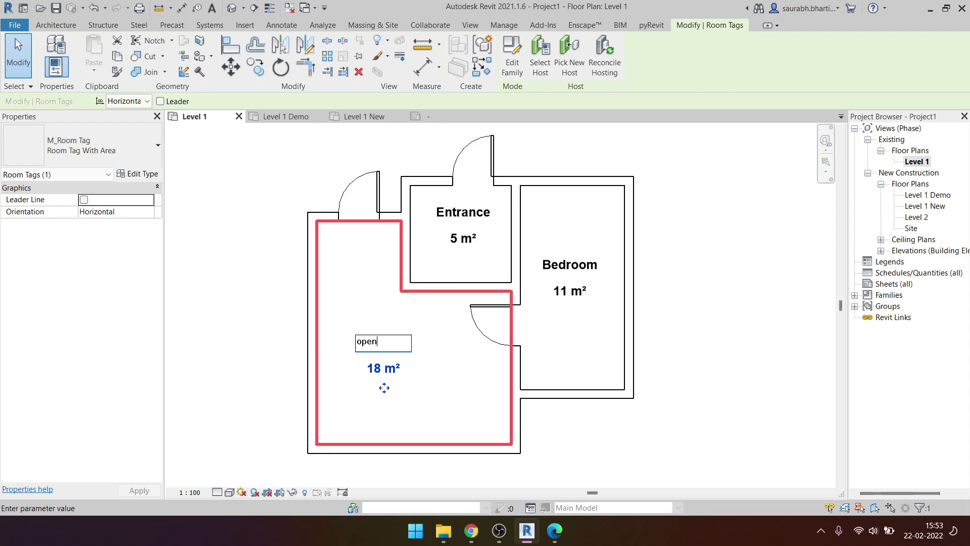
- Commit the name 'open' and compare the room tags in Level 1 Demo and Level 1
left_click(260, 270)
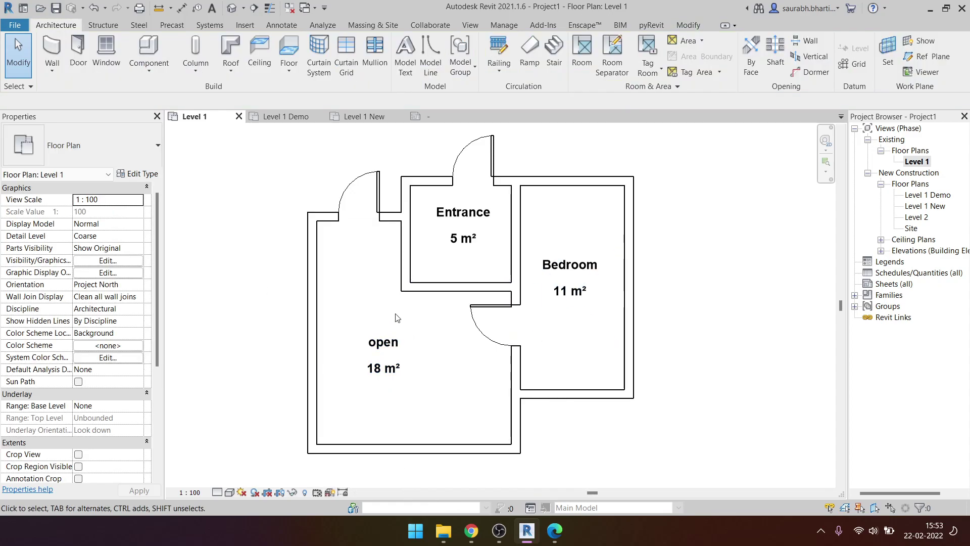
left_click(918, 162)
double_click(921, 197)
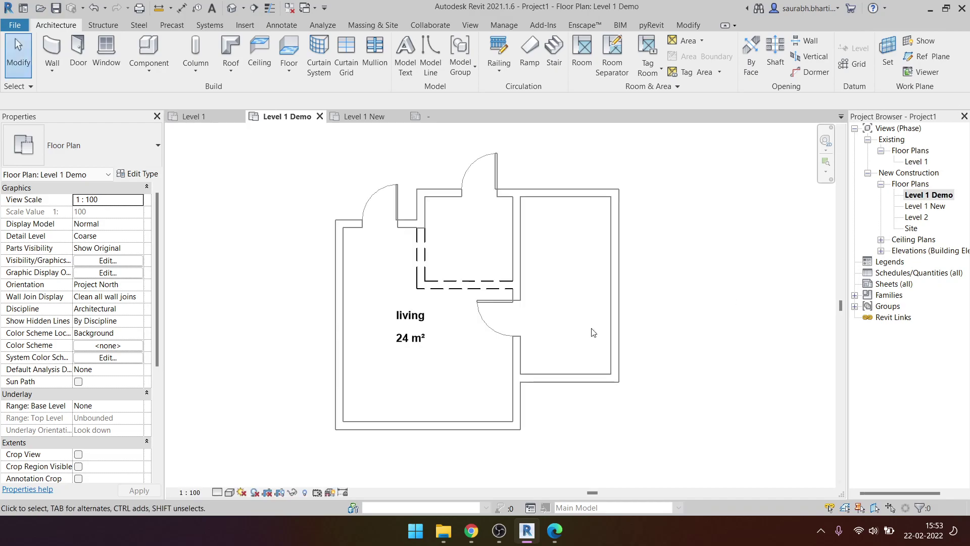
left_click(408, 344)
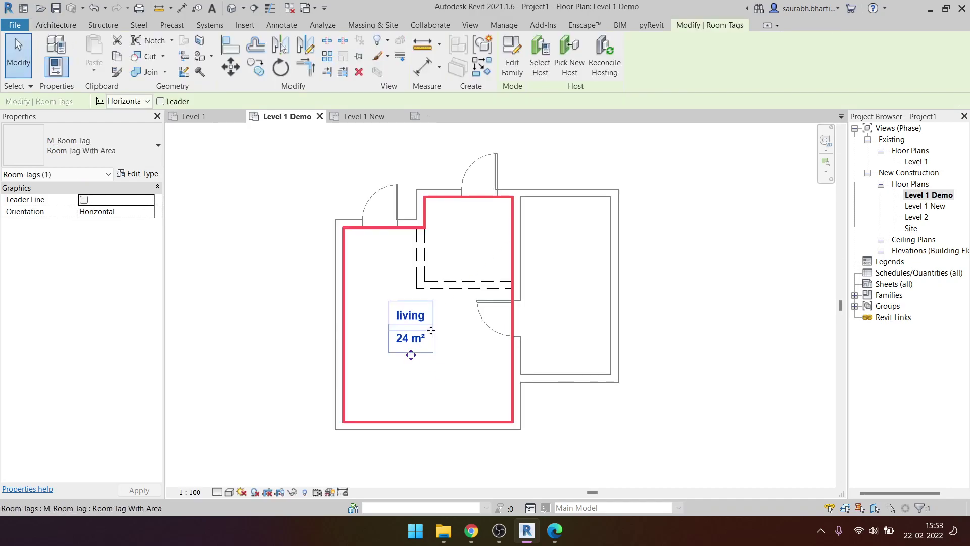
double_click(925, 163)
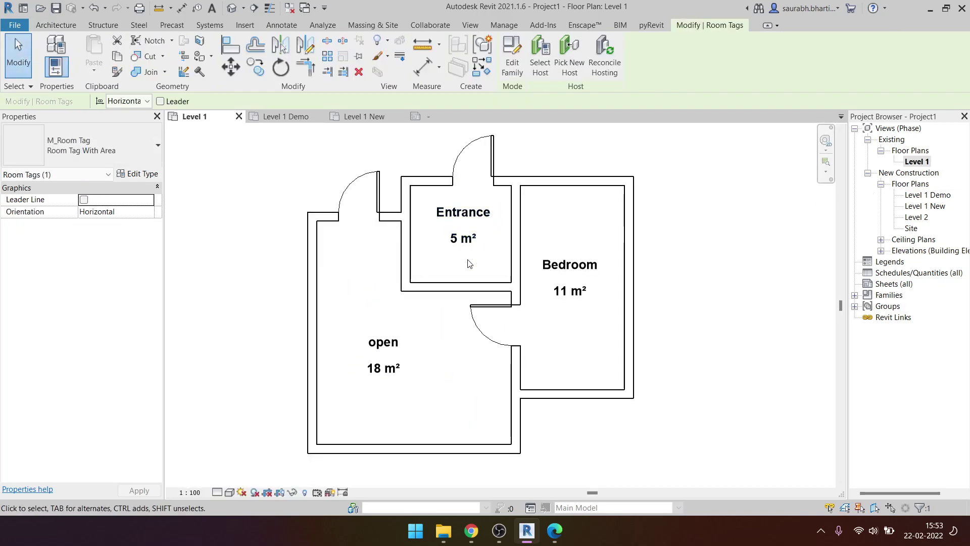
left_click(379, 358)
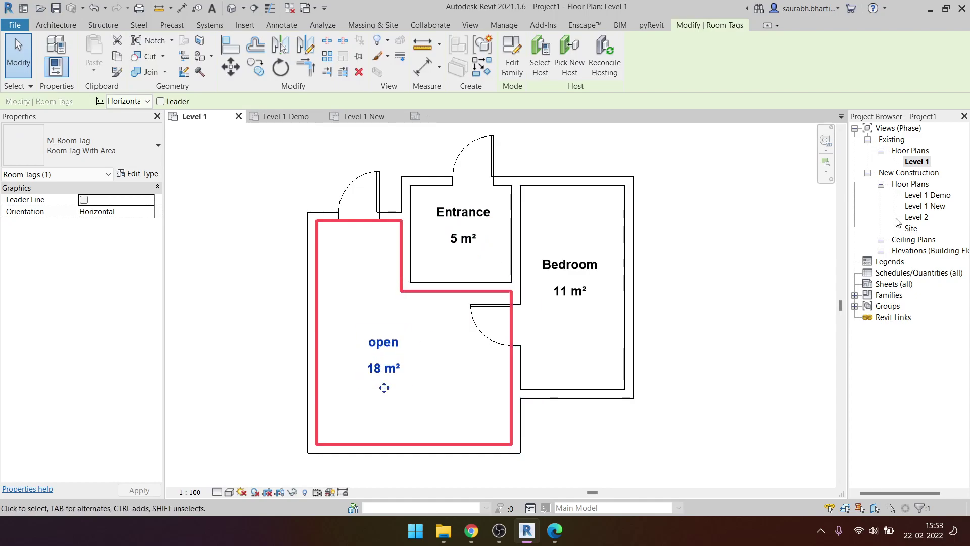
- Check the living tag in Level 1 Demo and Level 1 New, then clear the selection
double_click(941, 196)
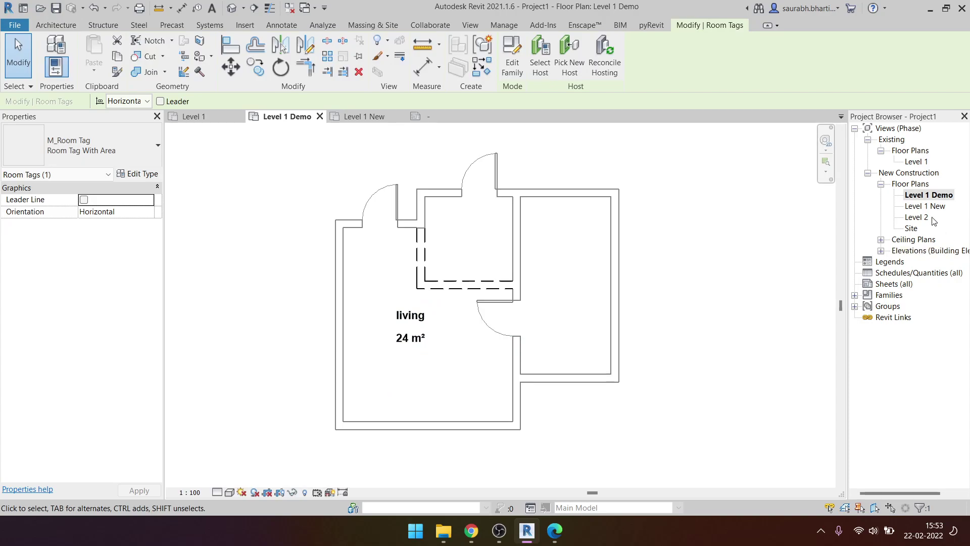
left_click(426, 327)
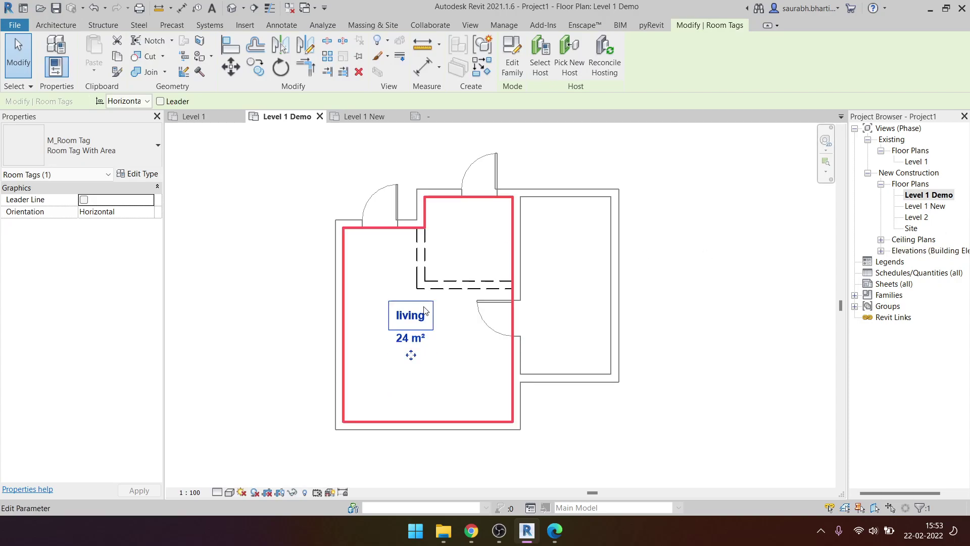
double_click(929, 205)
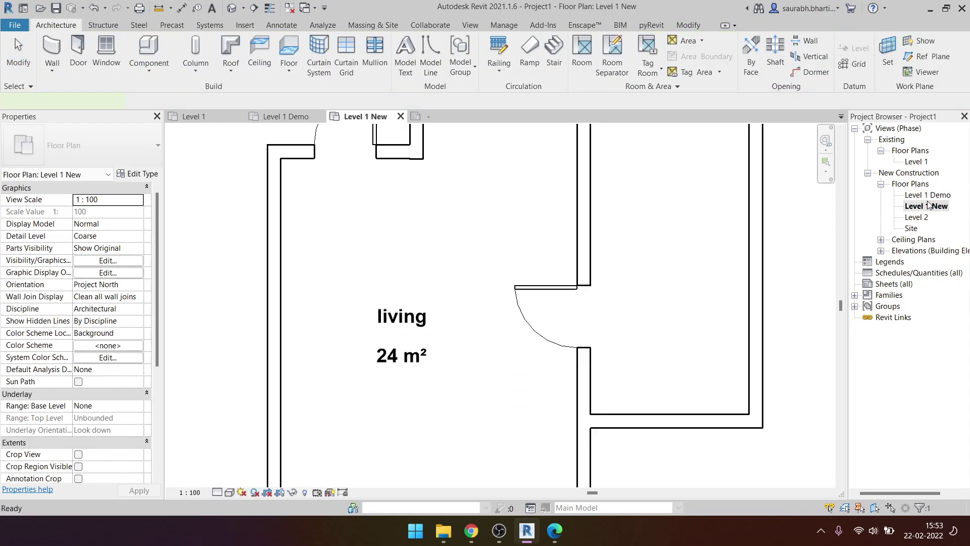
left_click(437, 311)
scroll(438, 309, "down", 1)
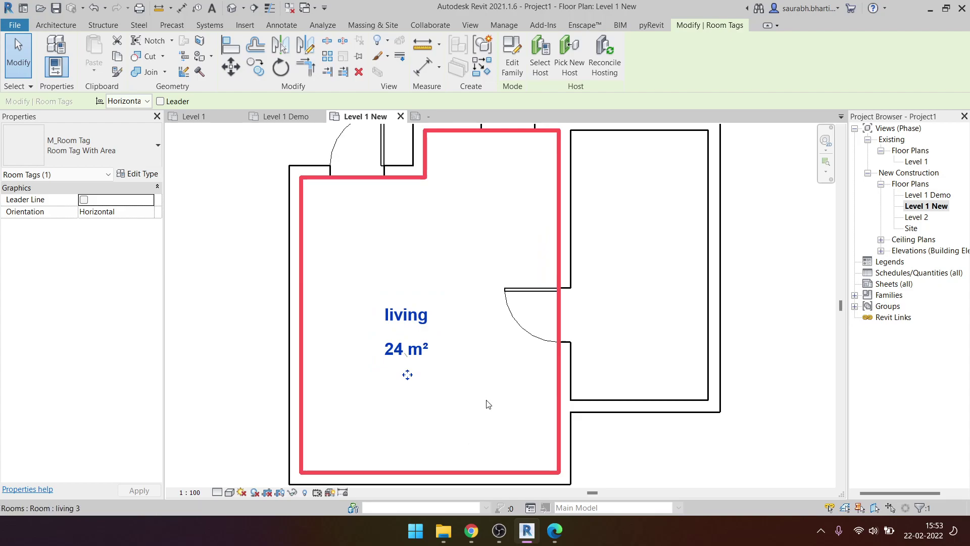
scroll(504, 316, "down", 2)
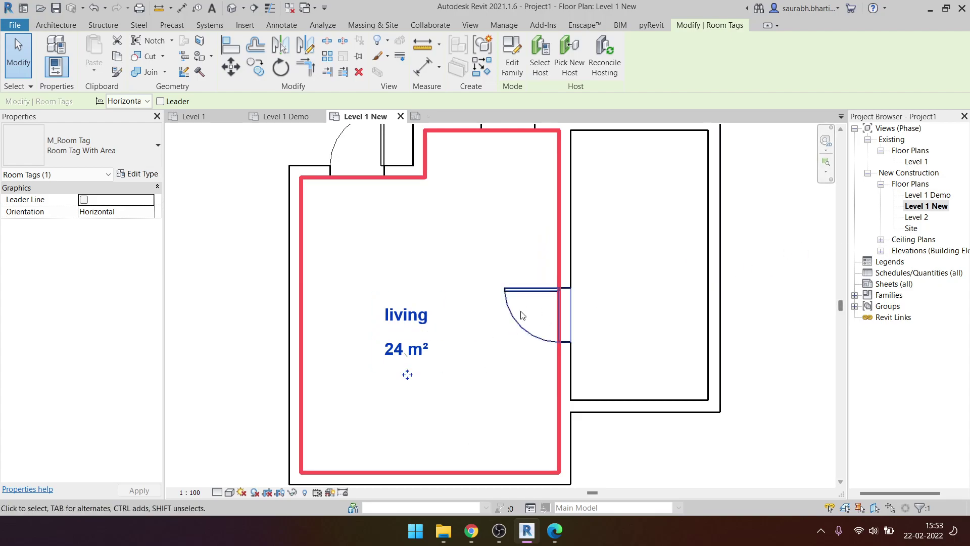
key("Escape")
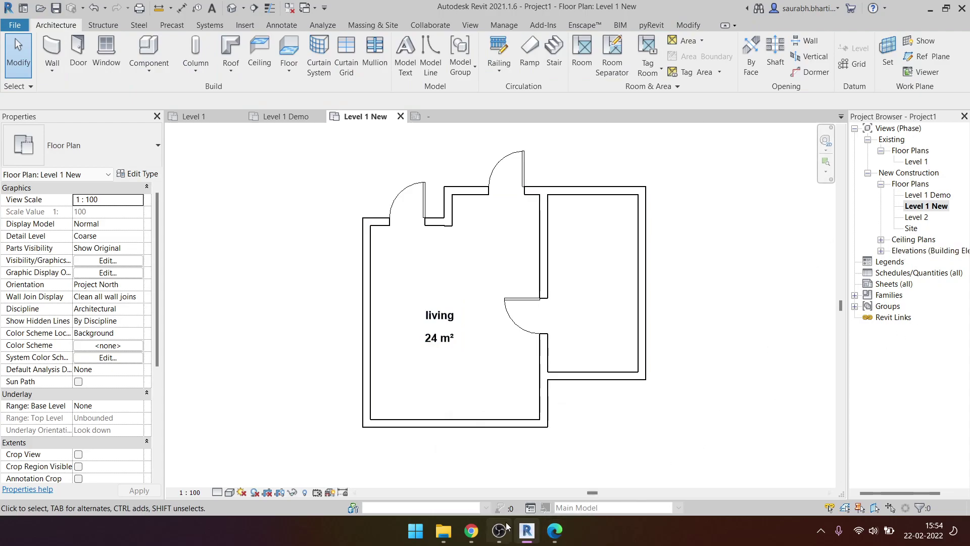
mouse_move(471, 531)
left_click(441, 489)
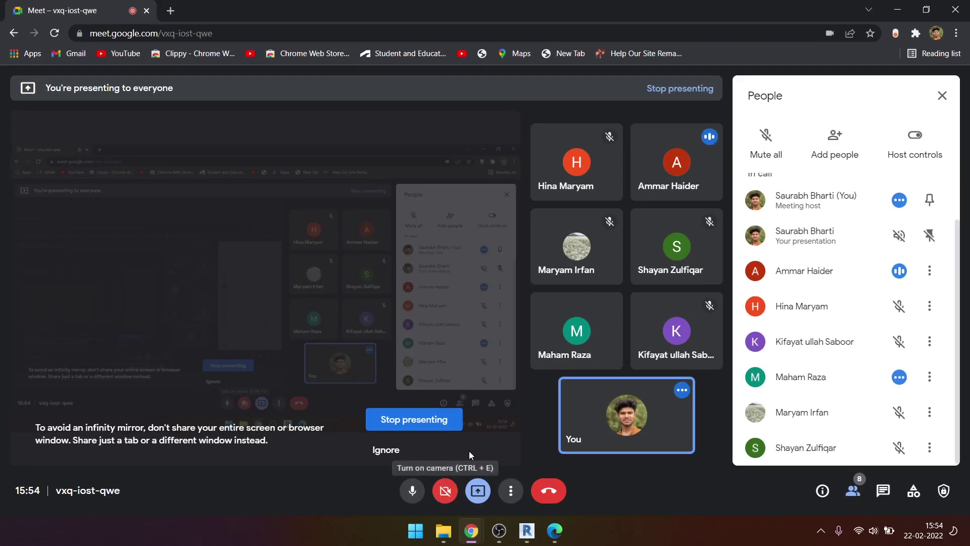
double_click(884, 11)
left_click(871, 40)
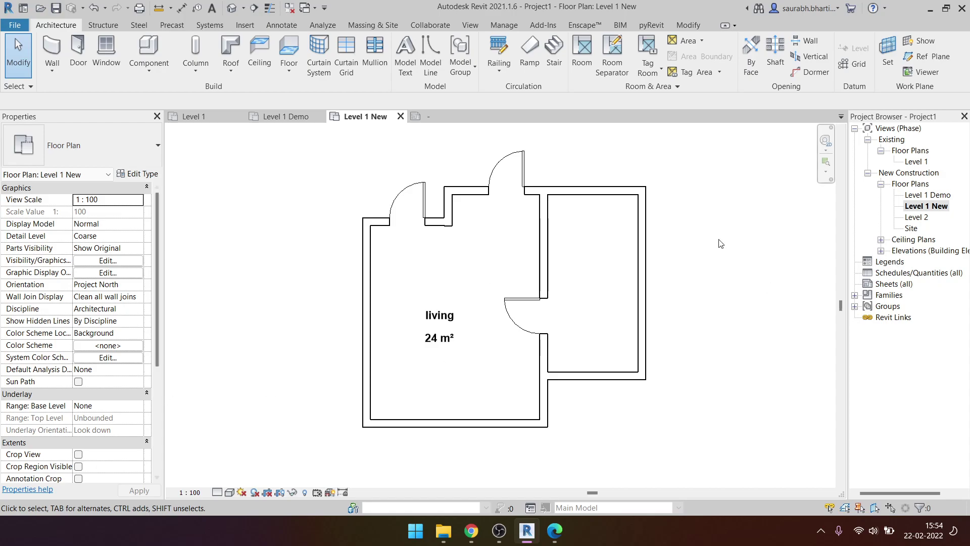
- Set the Level 1 New view's Phase to Demo
scroll(49, 422, "down", 5)
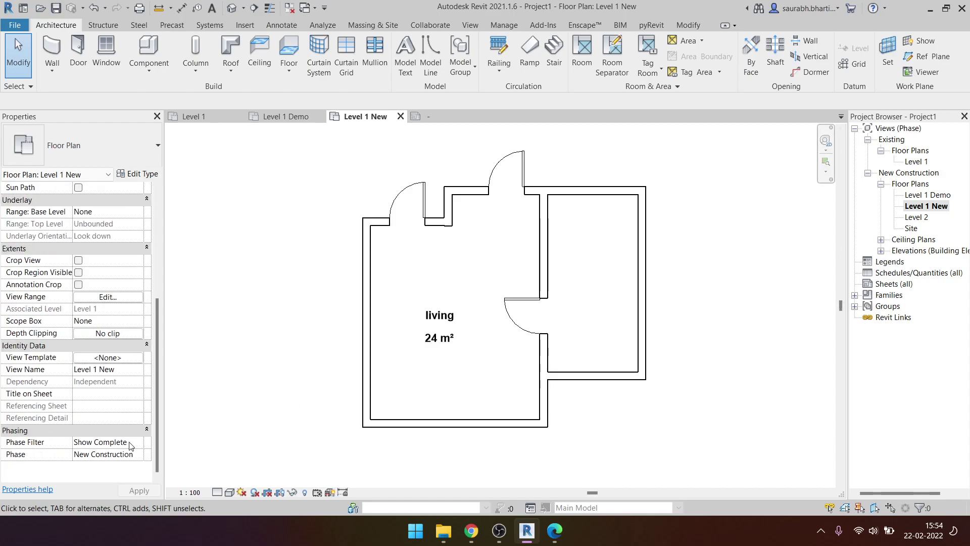
left_click(139, 456)
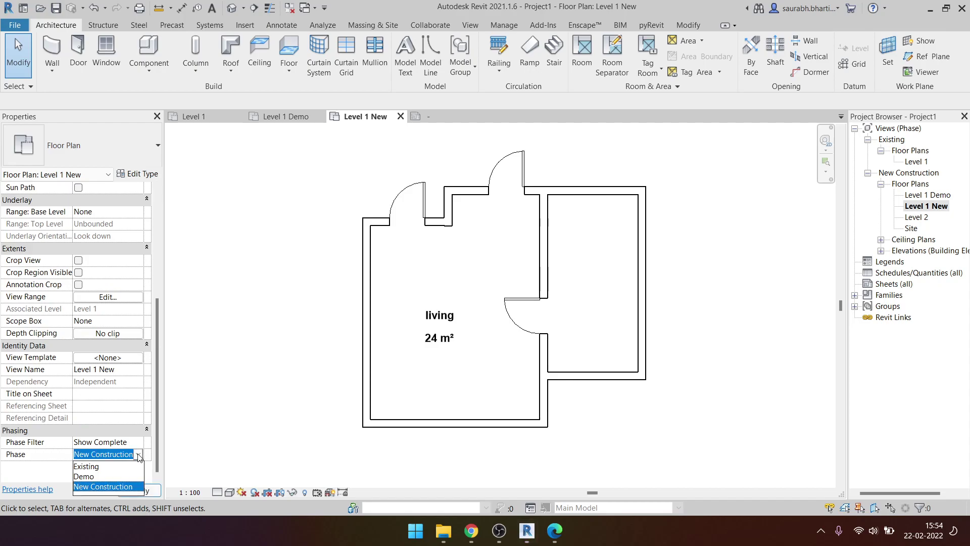
left_click(84, 477)
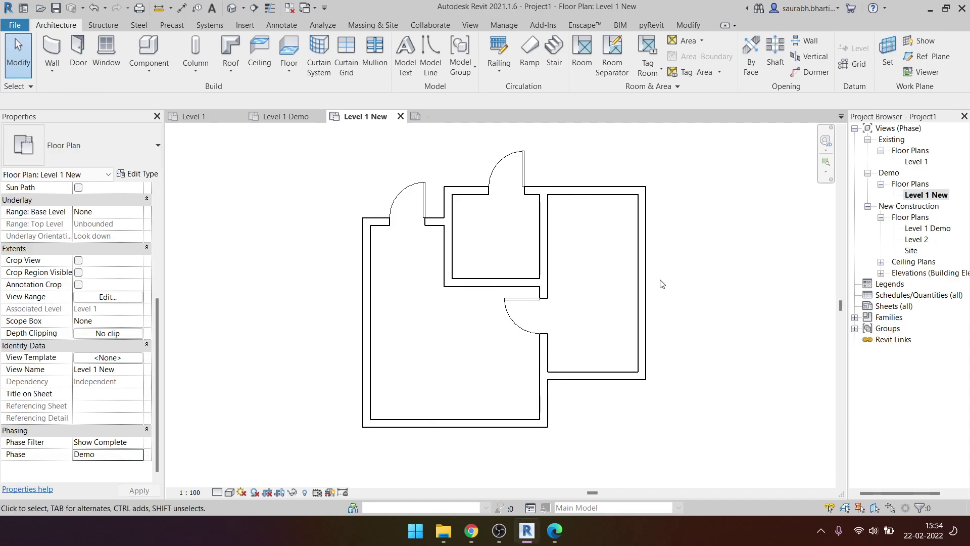
middle_click_drag(662, 284, 635, 307)
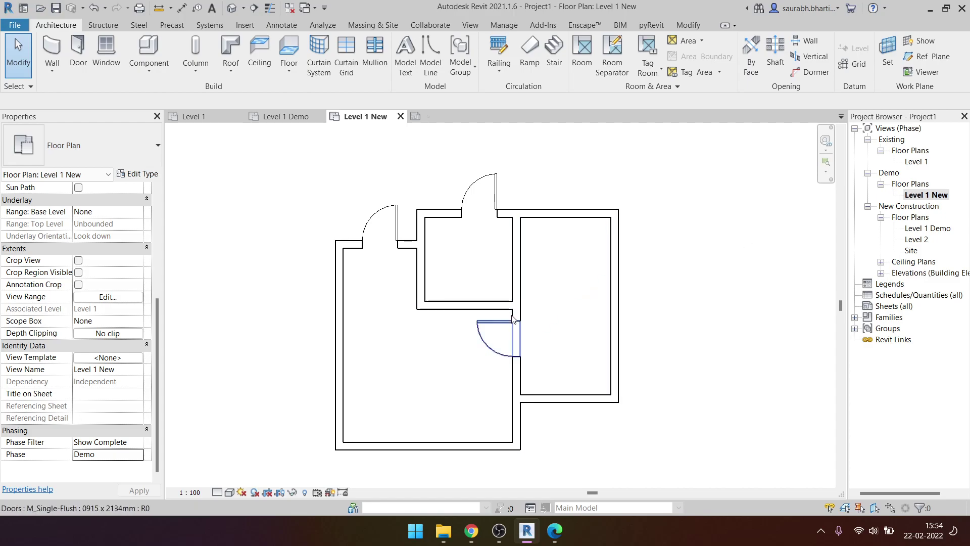
left_click(395, 289)
key("Escape")
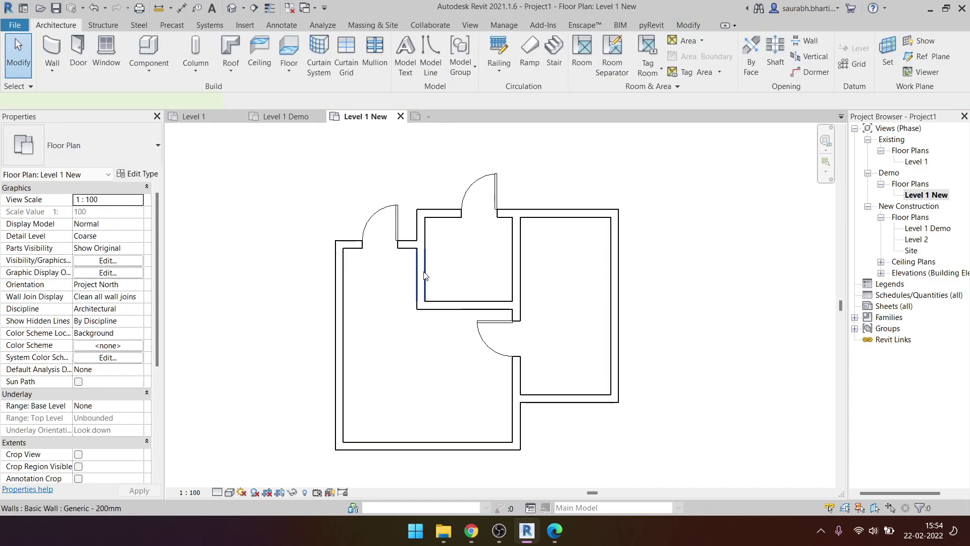
- Set Phase Demolished to Demo for the small room's two lower walls
left_click(424, 275)
left_click(449, 305, "ctrl")
scroll(80, 407, "down", 5)
left_click(139, 457)
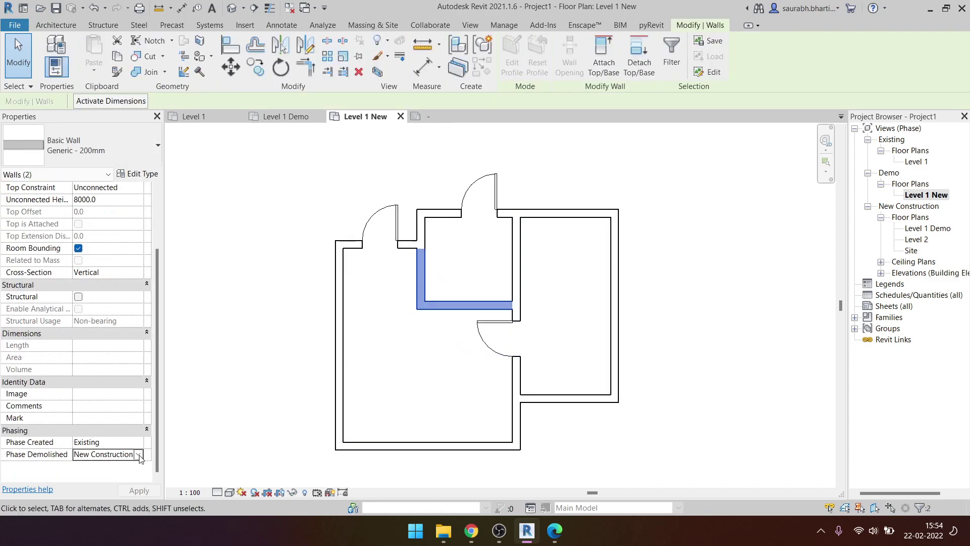
left_click(114, 475)
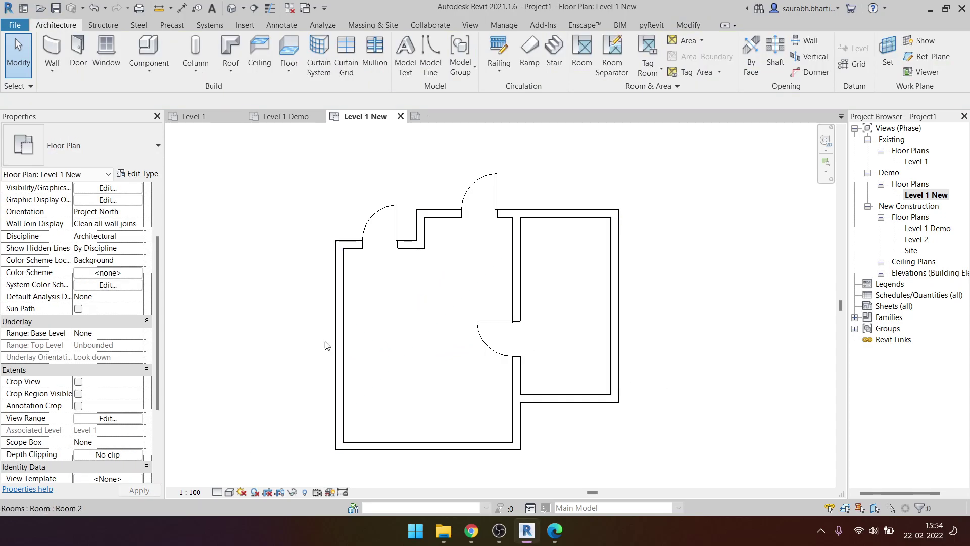
- Set the view's Phase Filter to Show All so the demolished walls appear dashed
scroll(111, 434, "down", 5)
left_click(130, 442)
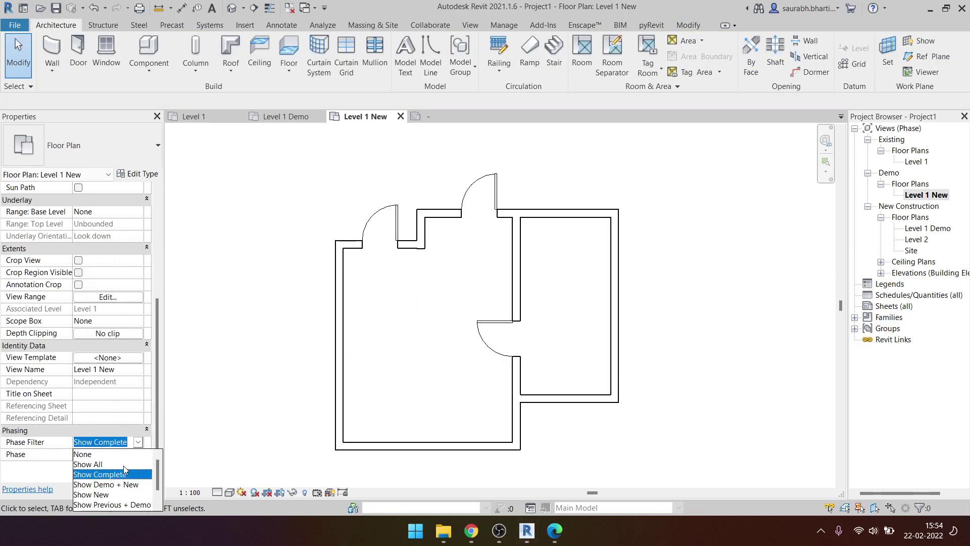
left_click(124, 465)
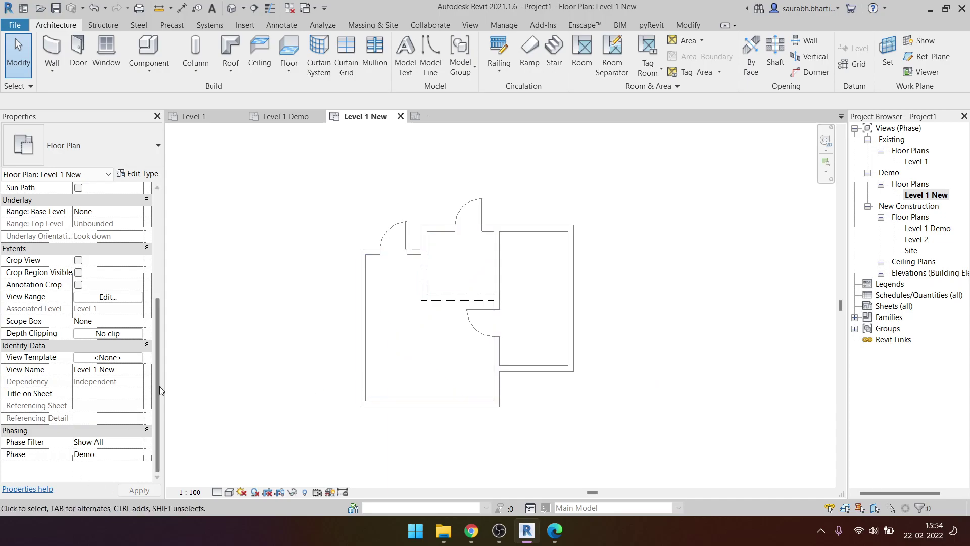
left_click(134, 430)
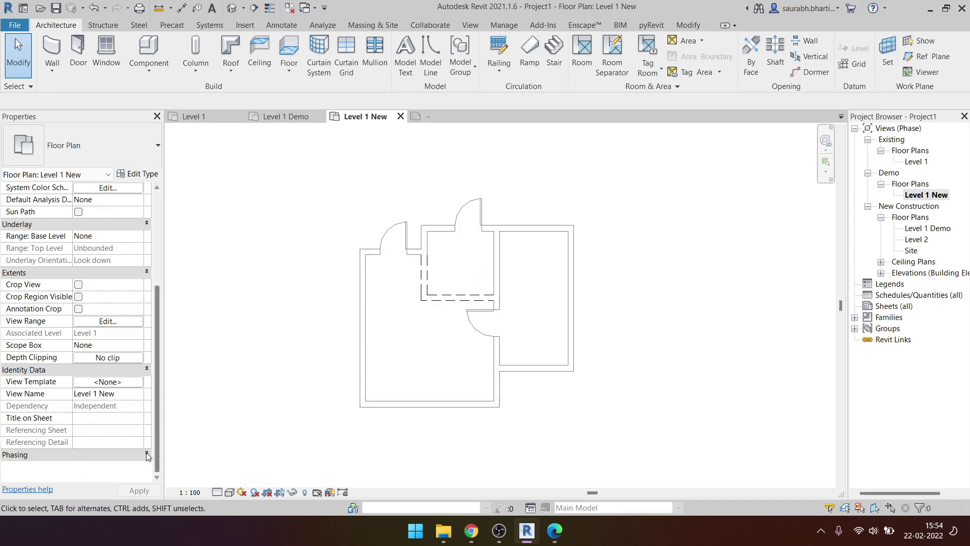
left_click(141, 455)
scroll(139, 453, "down", 1)
left_click(137, 443)
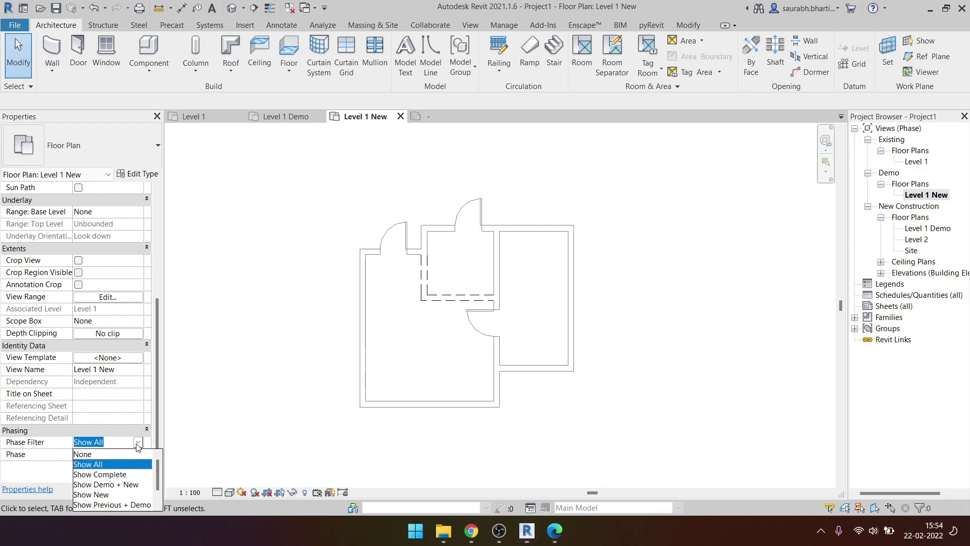
left_click(495, 178)
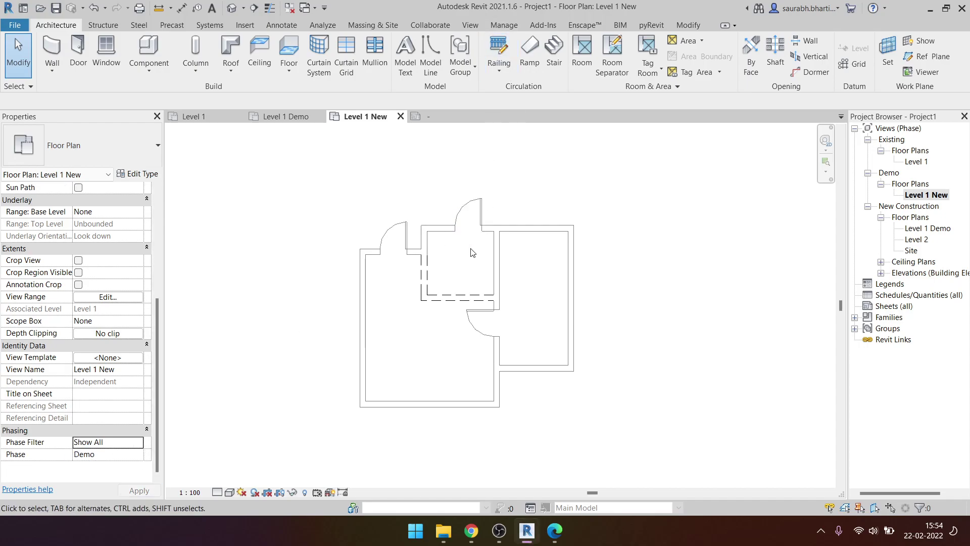
scroll(522, 145, "up", 1)
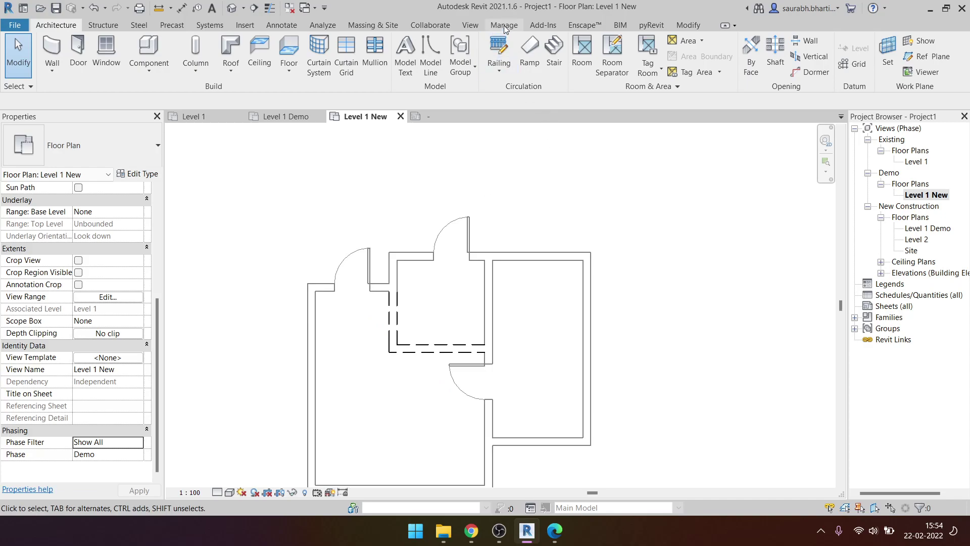
- Open the Level 1 plan and select the walls around the entrance
scroll(513, 277, "up", 2)
scroll(546, 284, "up", 2)
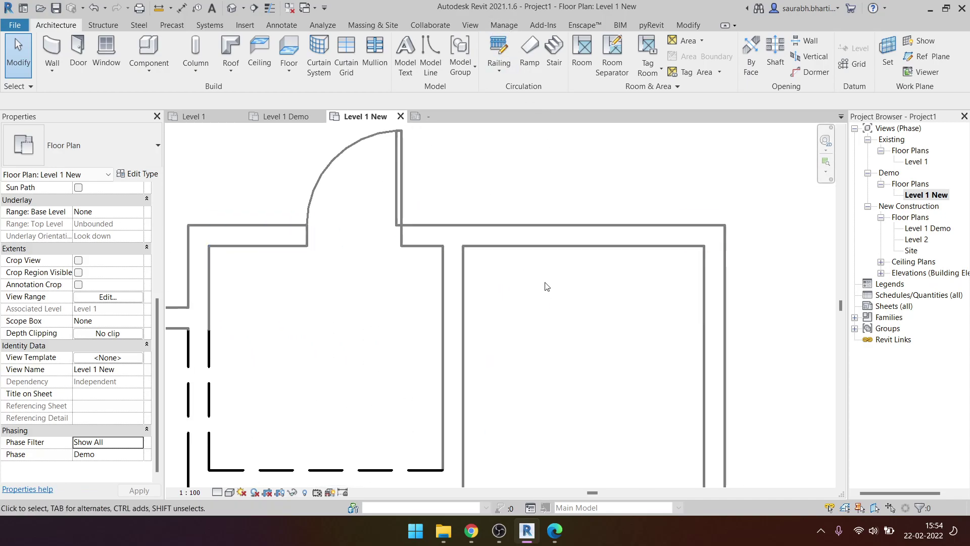
double_click(915, 162)
scroll(493, 427, "up", 3)
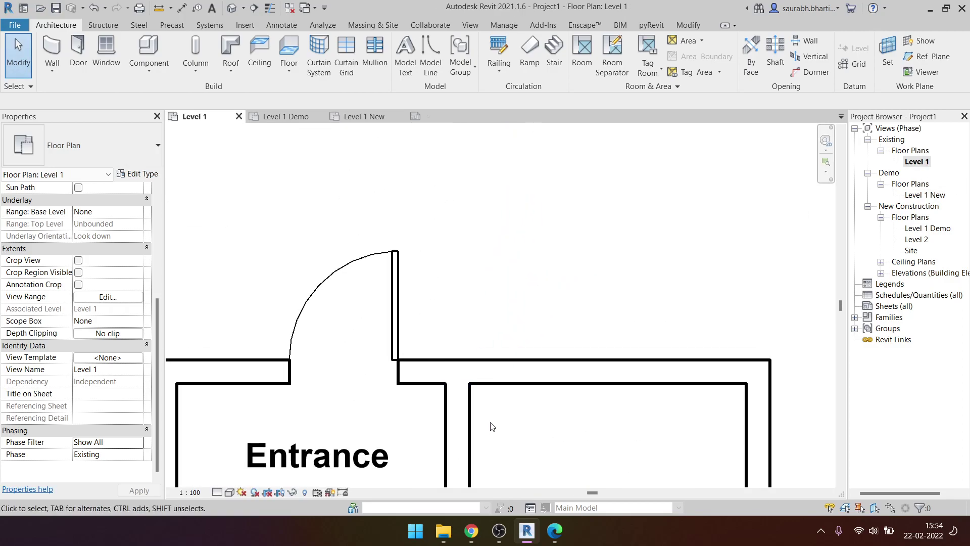
scroll(491, 425, "up", 5)
scroll(490, 423, "up", 2)
left_click_drag(512, 429, 228, 135)
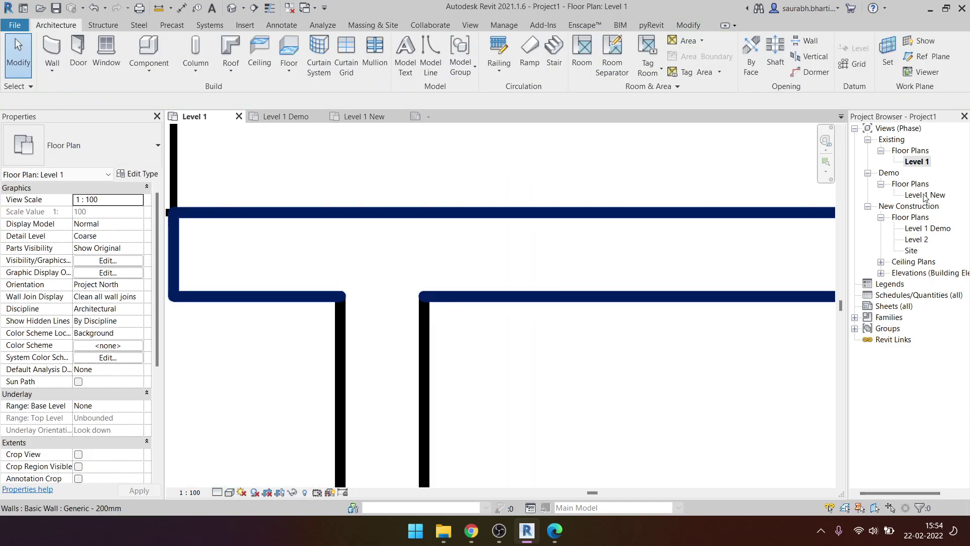
- Open the Level 1 Demo plan and select the living room's floor and wall
double_click(930, 229)
scroll(476, 199, "up", 4)
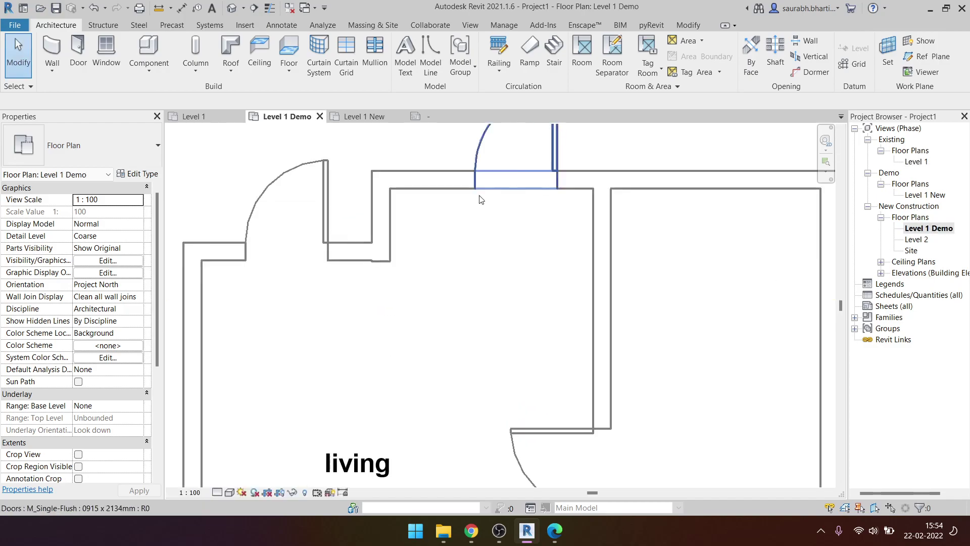
scroll(621, 286, "up", 2)
left_click_drag(566, 281, 414, 175)
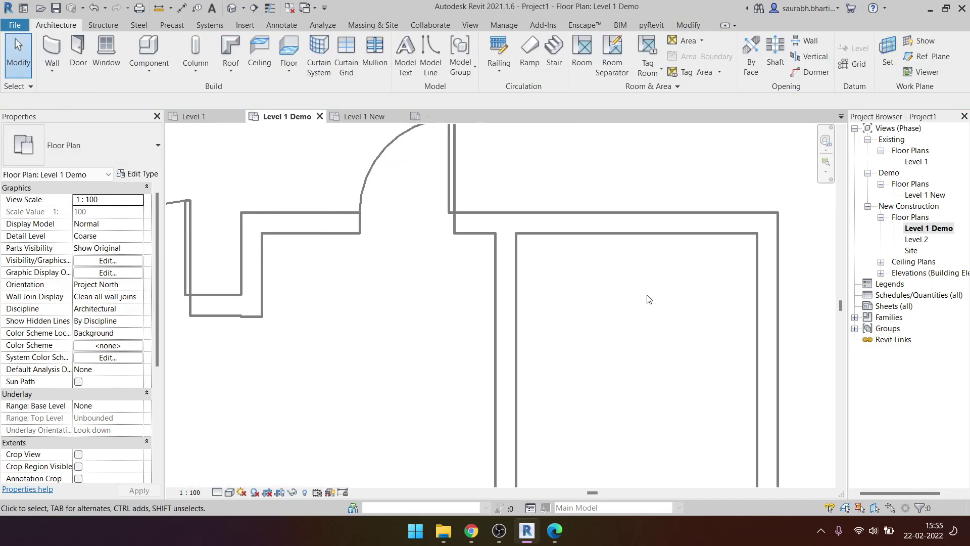
key("Escape")
scroll(466, 222, "down", 3)
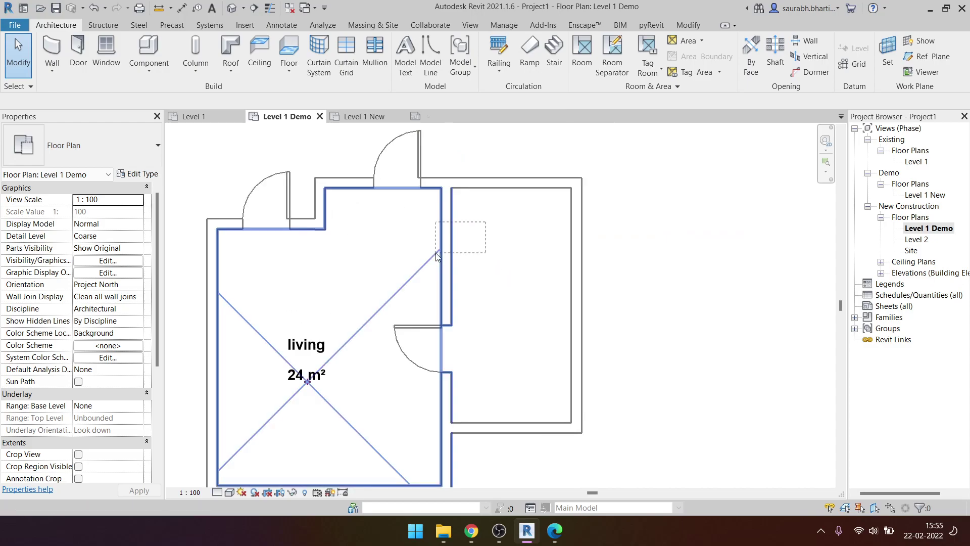
left_click(437, 258)
- Close the room tag family without saving changes
key("Escape")
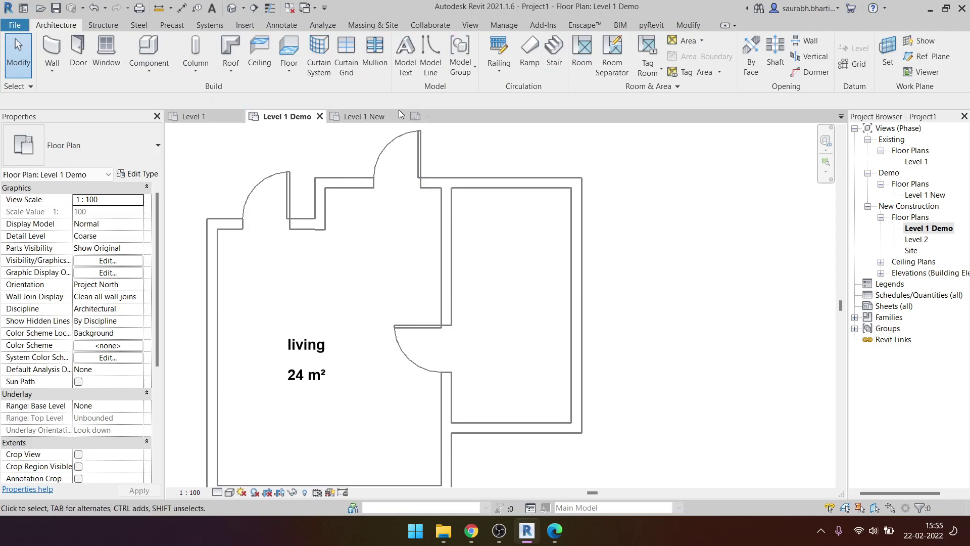
left_click(426, 116)
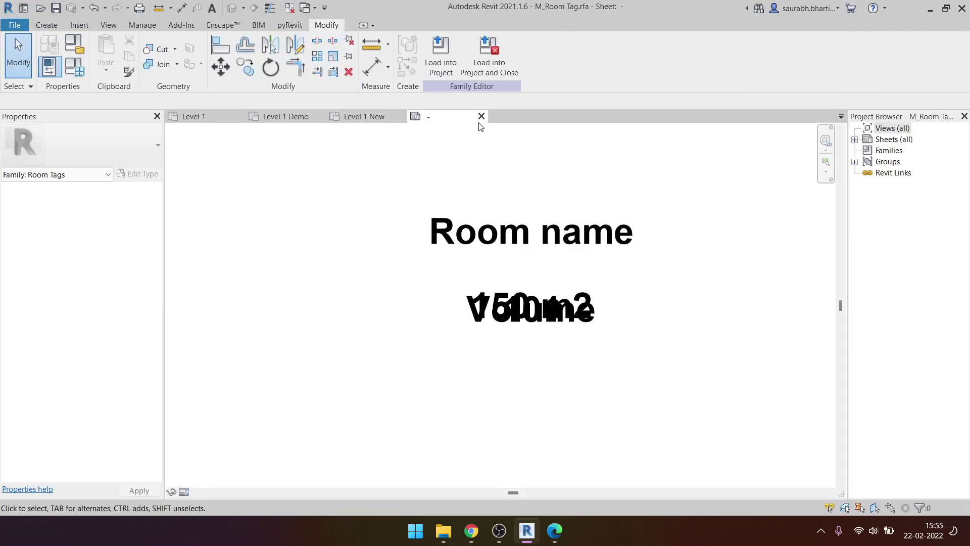
left_click(482, 115)
left_click(508, 271)
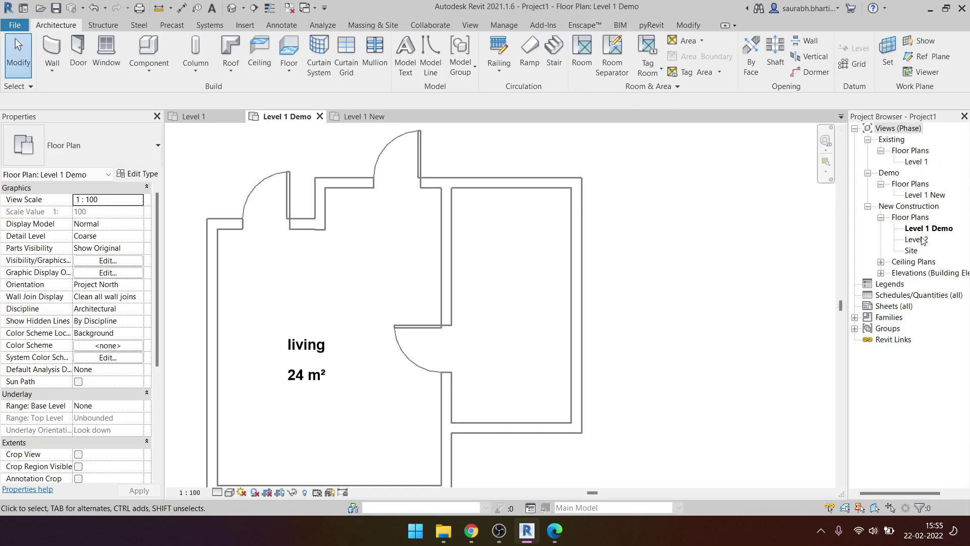
- Set Level 1 New's Phase to New Construction and Level 1 Demo's Phase to Demo
left_click(925, 195)
scroll(21, 387, "down", 5)
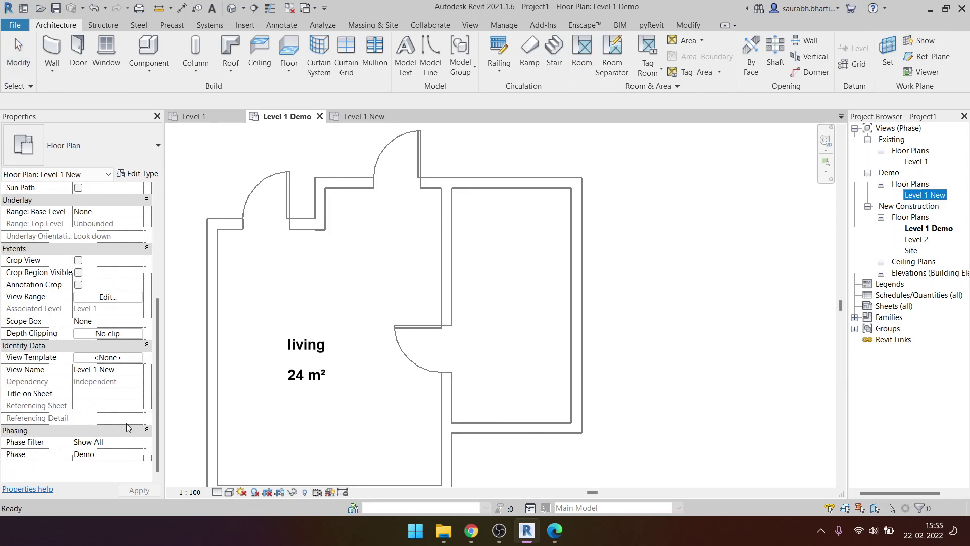
left_click(137, 454)
left_click(119, 486)
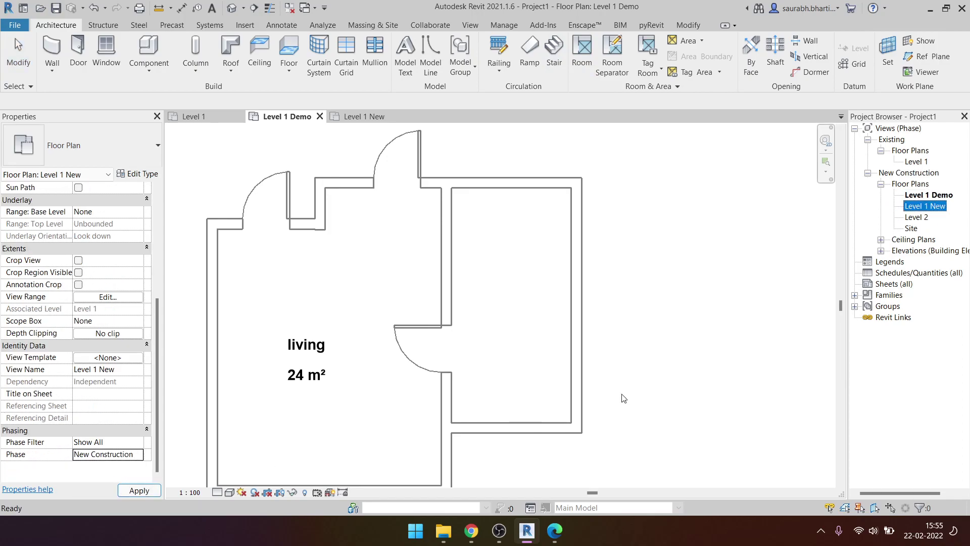
left_click(137, 454)
left_click(120, 475)
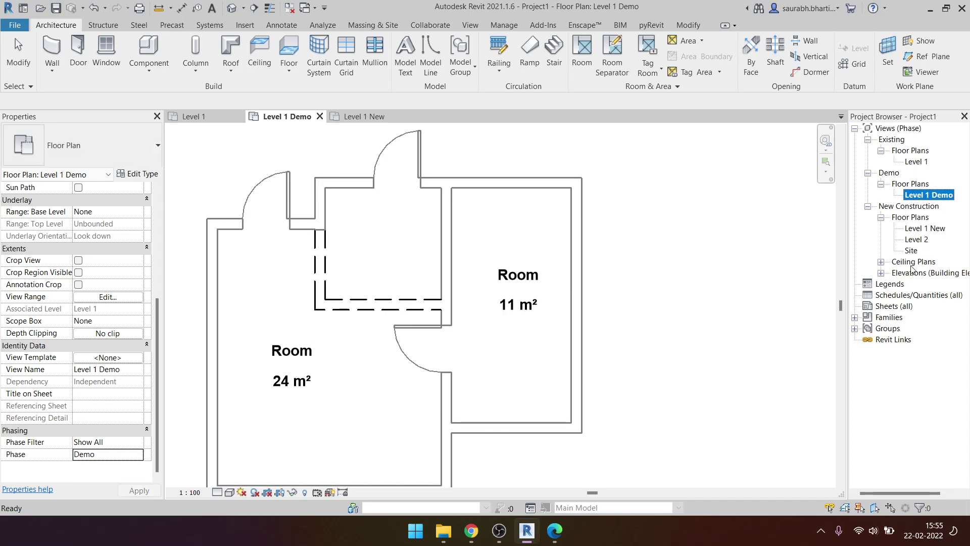
- Open Manage > Phases, review Phase Filters, then view the Graphic Overrides tab
left_click(504, 25)
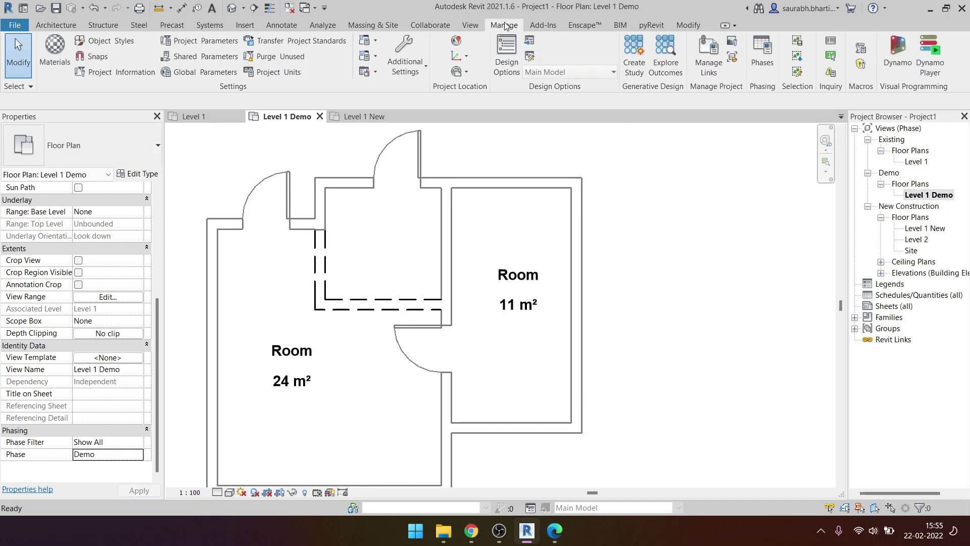
left_click(763, 55)
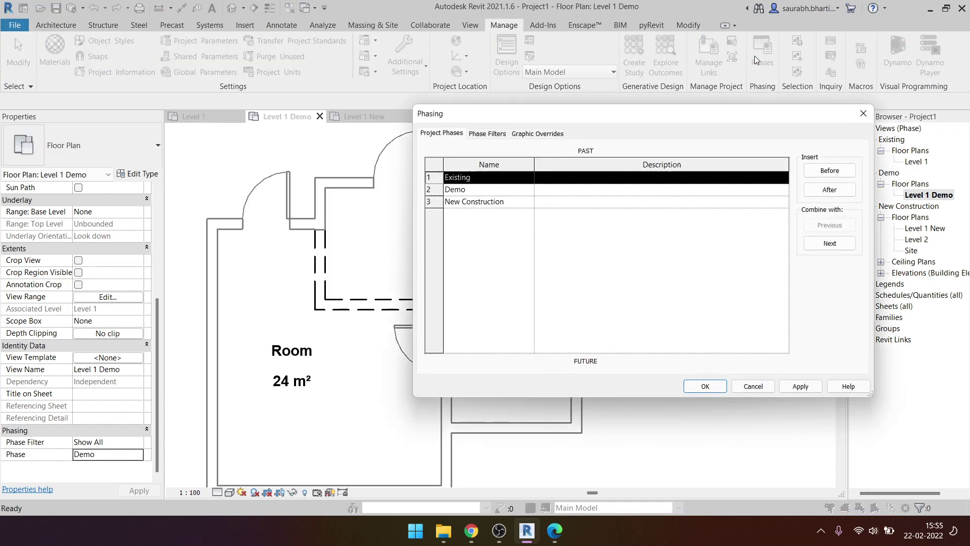
left_click(494, 136)
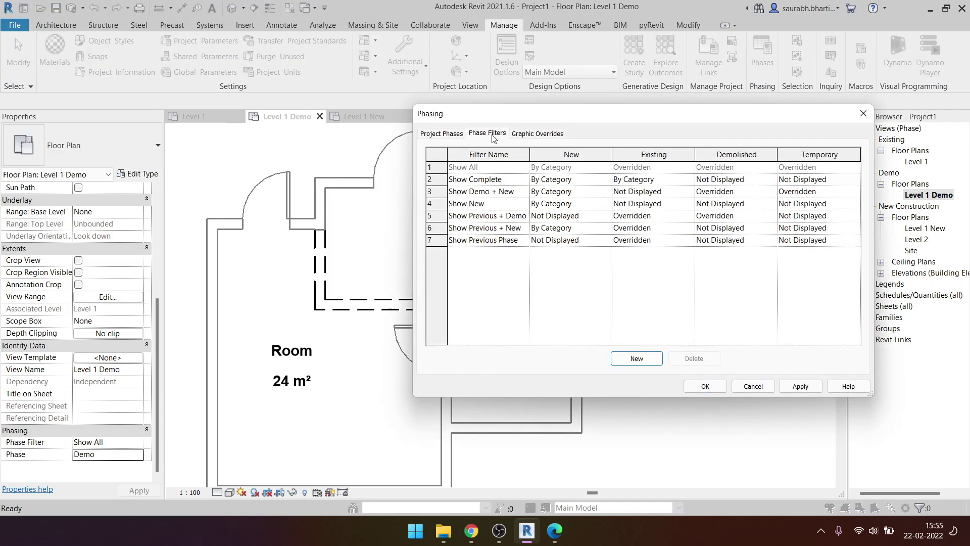
left_click(554, 135)
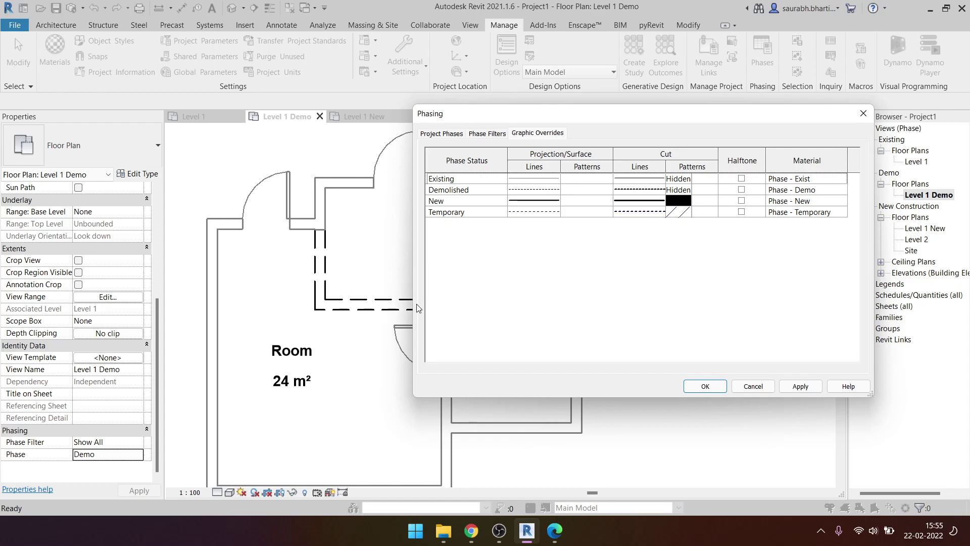
- Set the Demolished cut lines to light yellow and apply
left_click(624, 191)
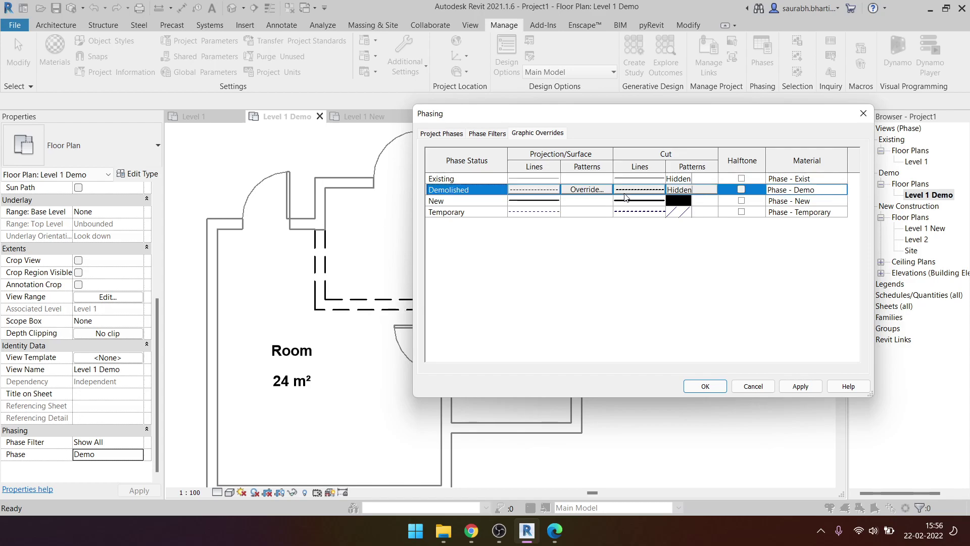
left_click(611, 251)
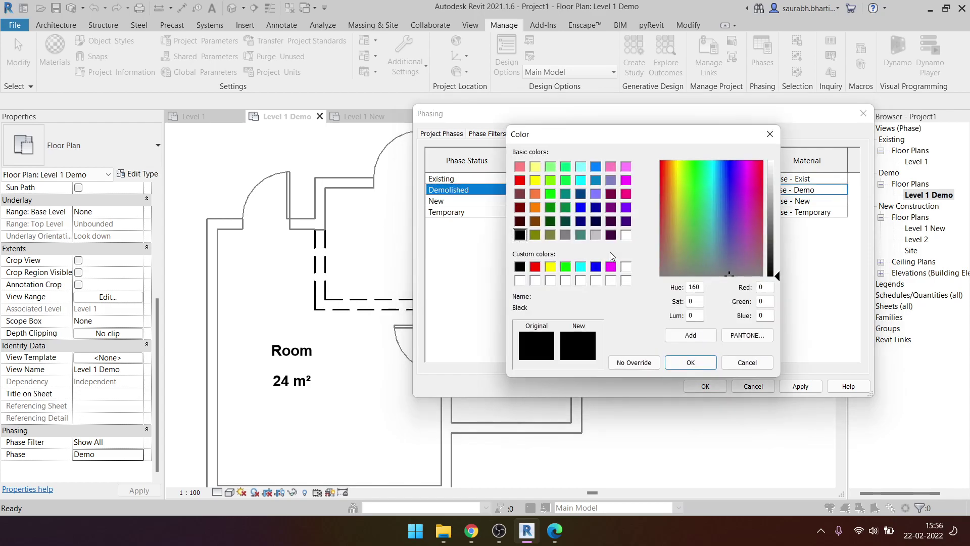
left_click(537, 171)
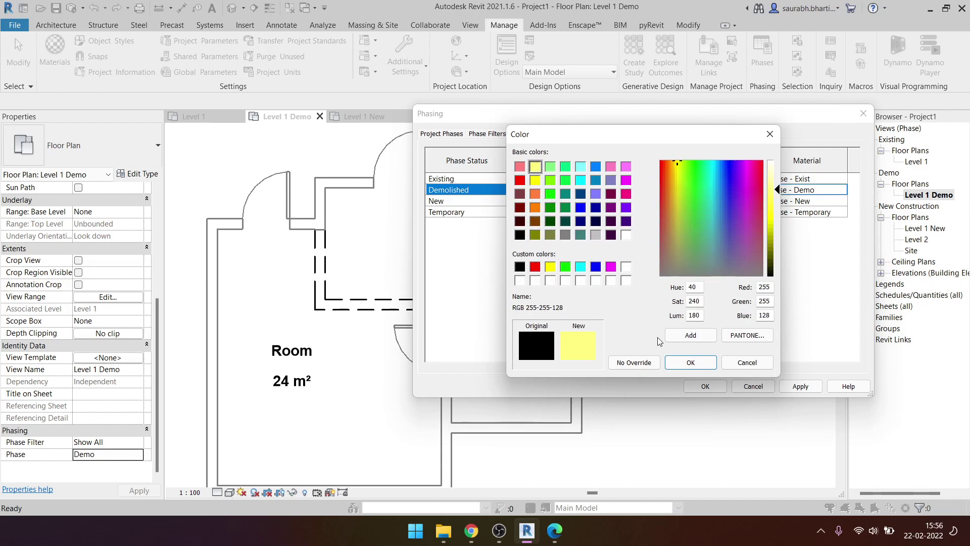
left_click(677, 361)
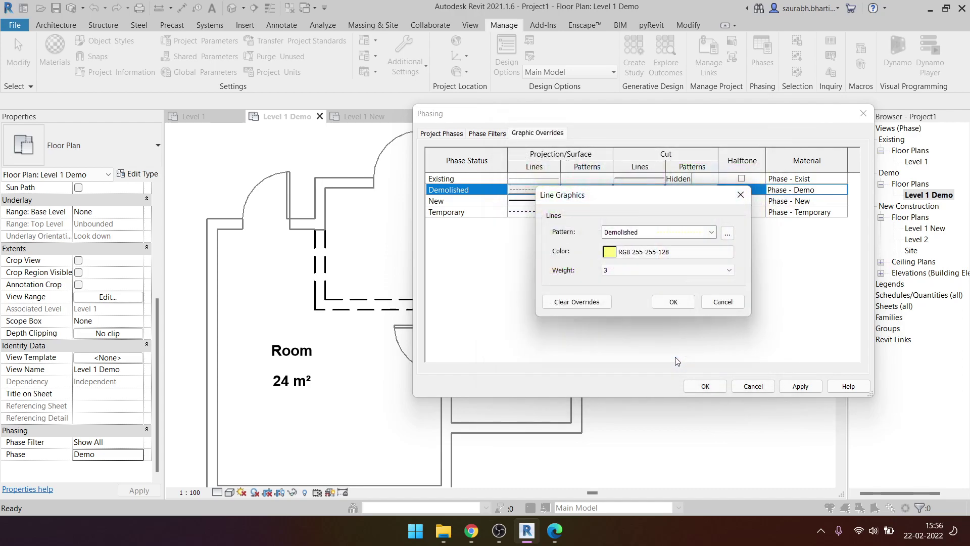
left_click(674, 301)
left_click(797, 390)
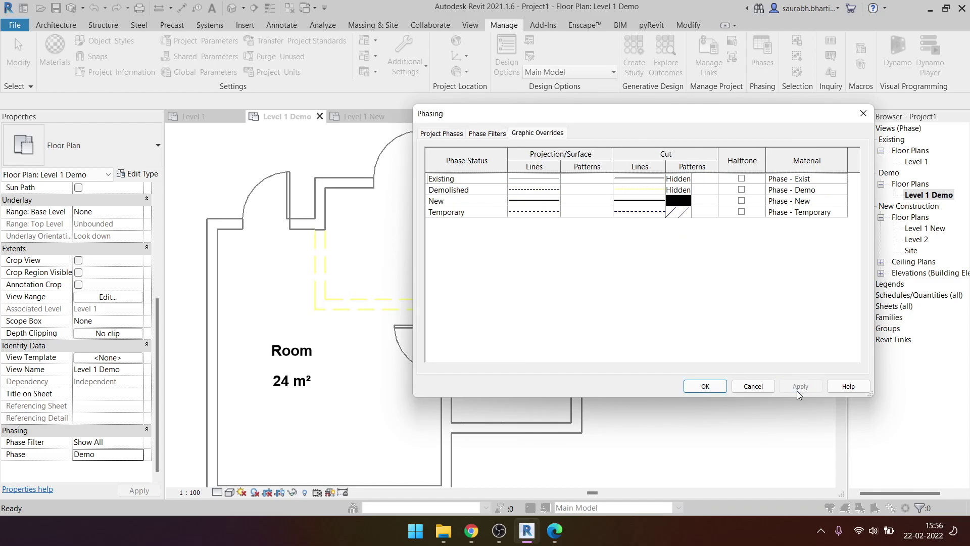
- Change the Demolished cut line colour to red and apply it to the plan
left_click(656, 190)
left_click(646, 196)
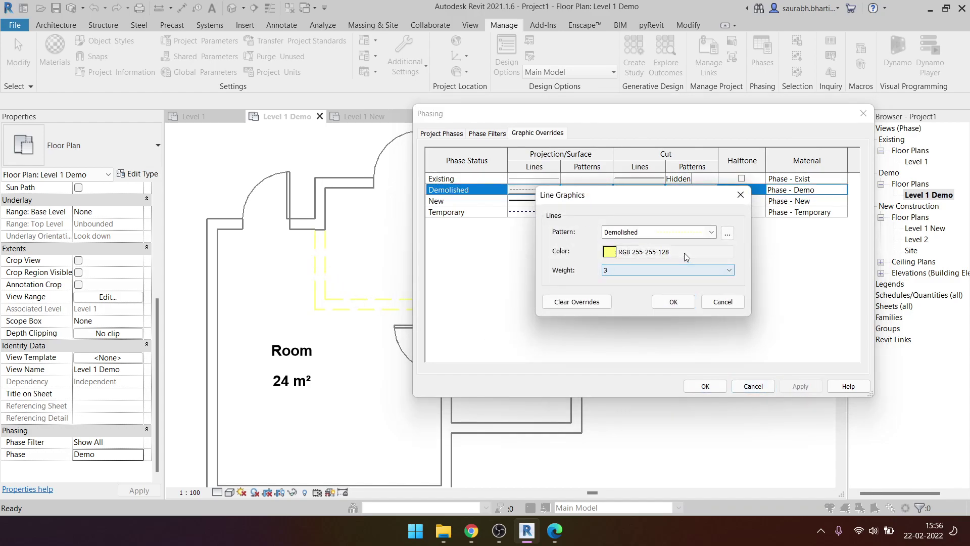
left_click(684, 253)
left_click(520, 180)
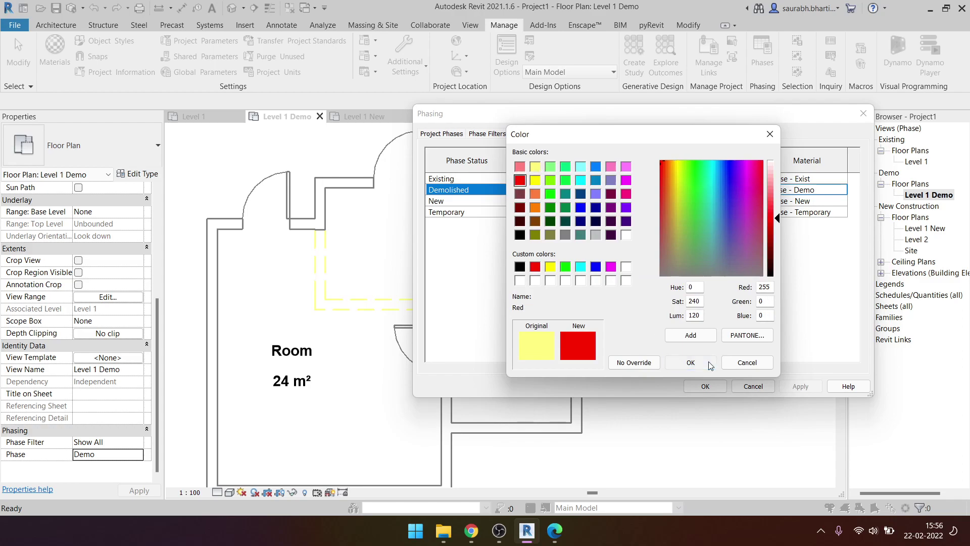
left_click(690, 363)
left_click(669, 302)
left_click(799, 387)
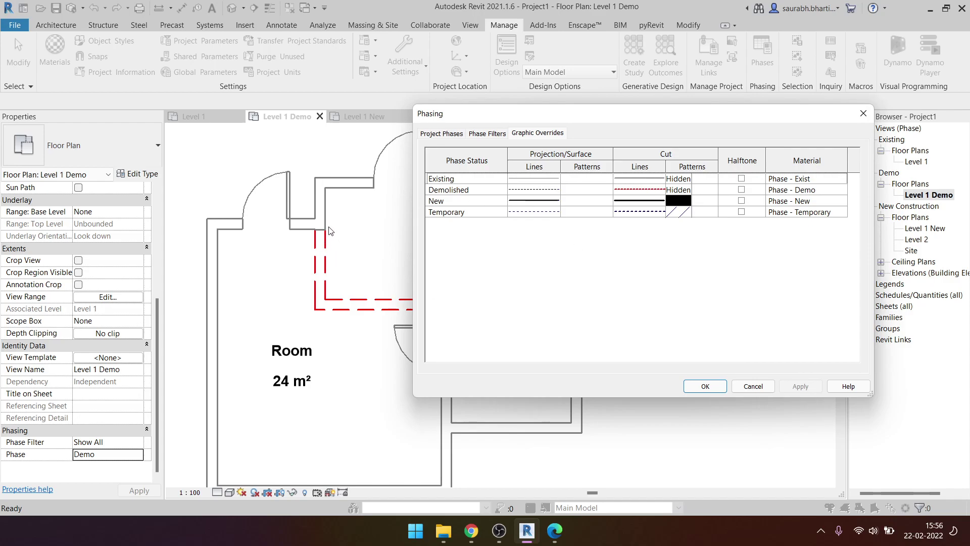
left_click_drag(599, 124, 710, 124)
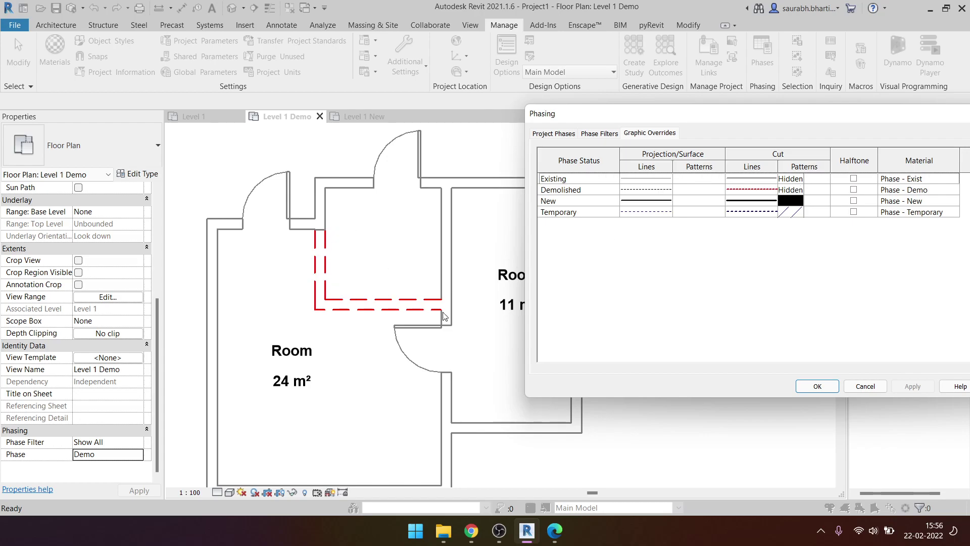
left_click(793, 192)
left_click(793, 195)
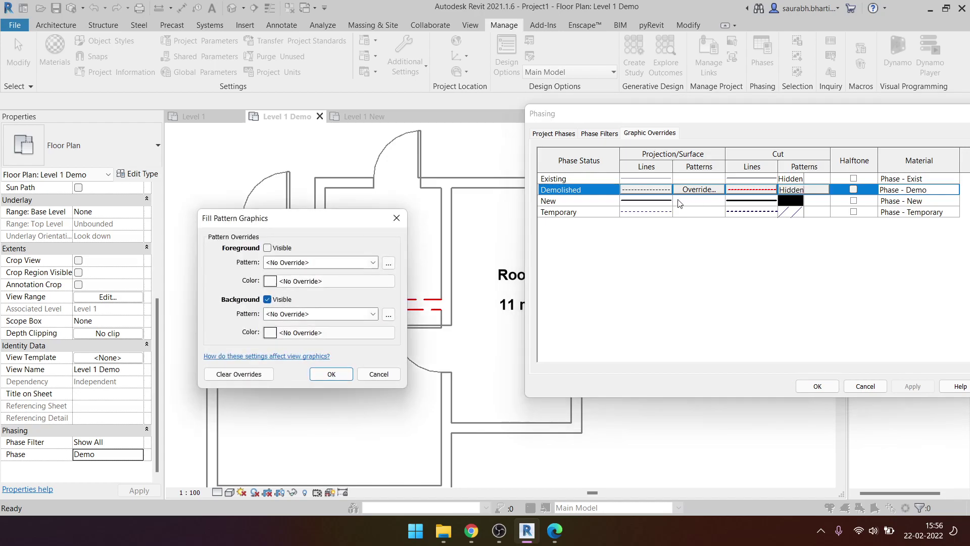
left_click(320, 267)
key("Escape")
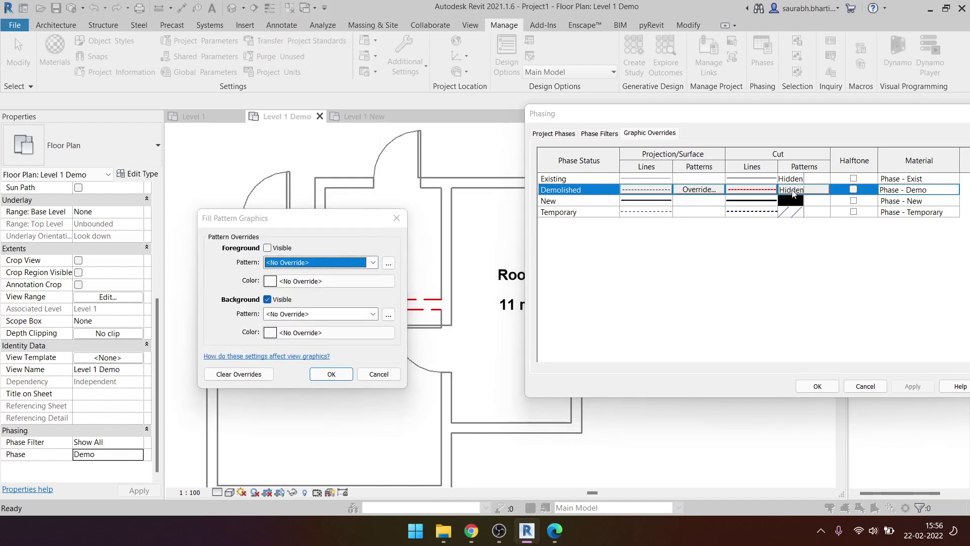
key("Escape")
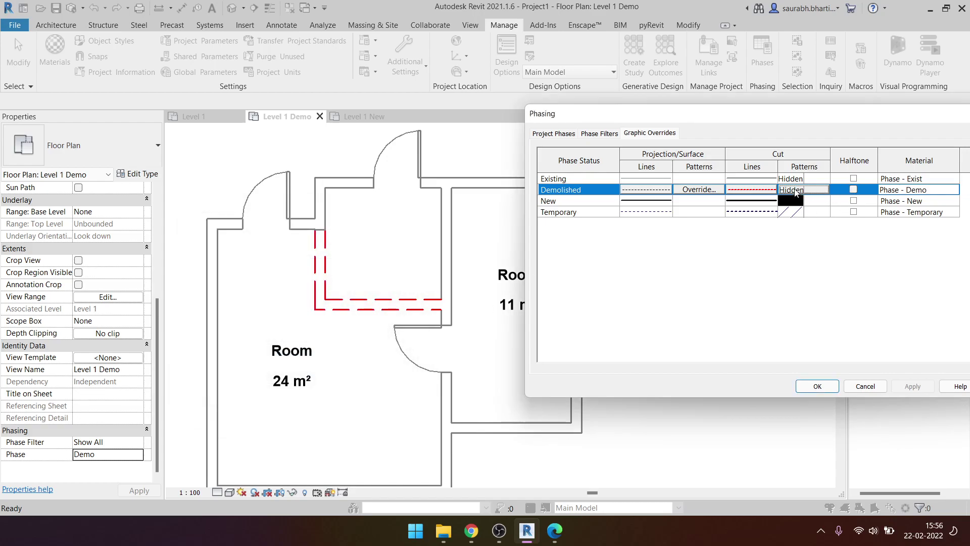
left_click(796, 193)
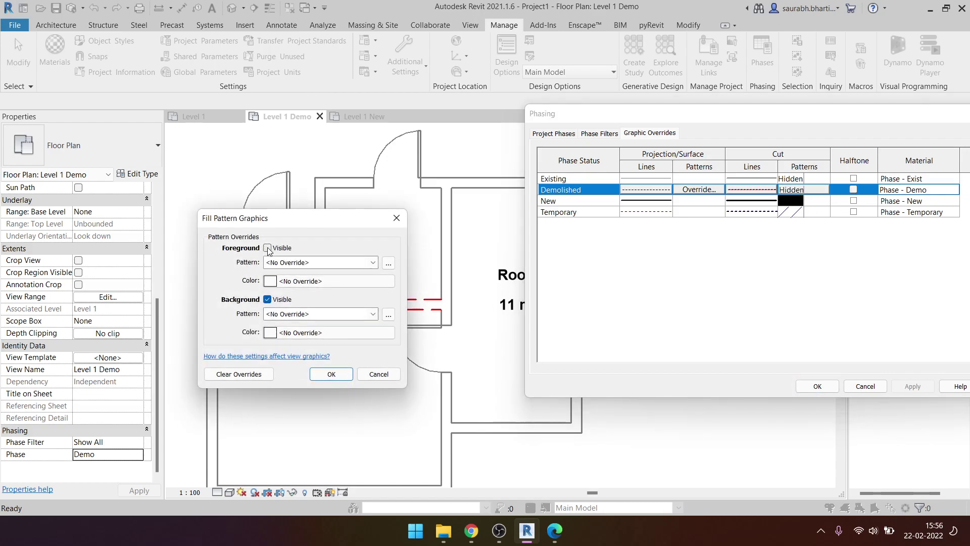
left_click(292, 264)
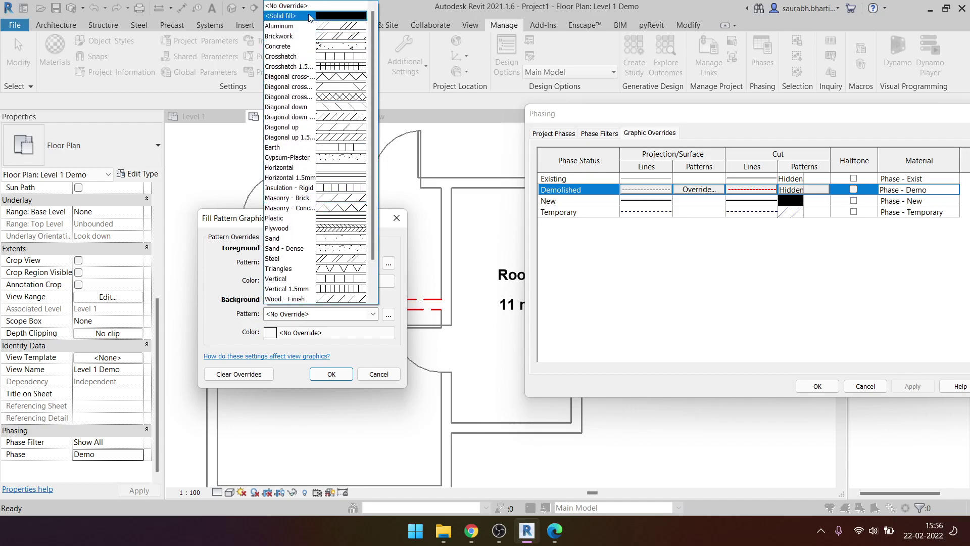
left_click(311, 18)
left_click(295, 284)
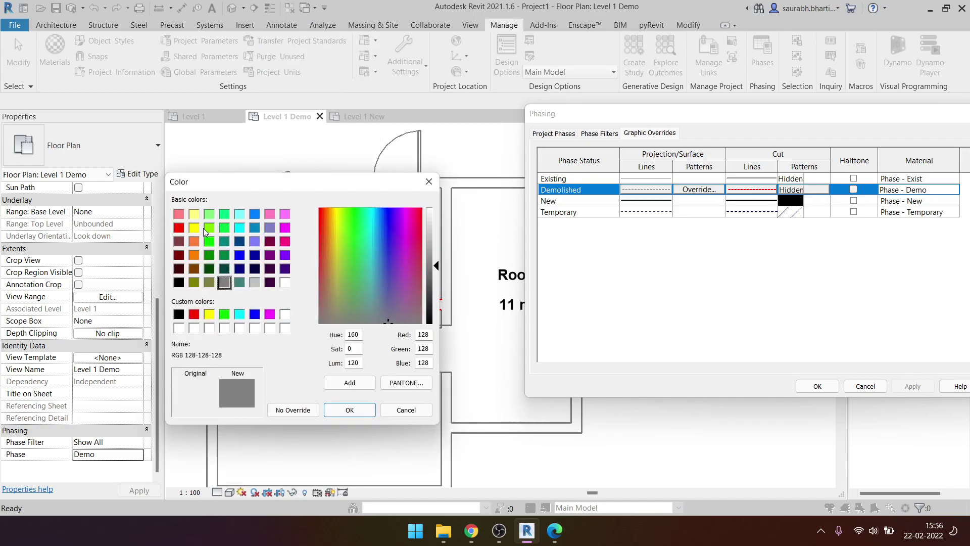
left_click(179, 227)
left_click(350, 410)
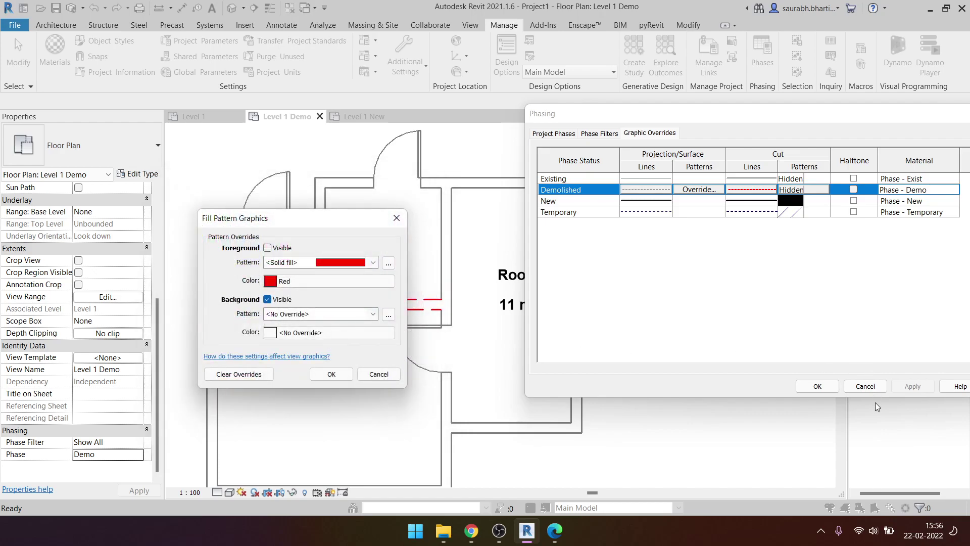
left_click(331, 374)
left_click(917, 388)
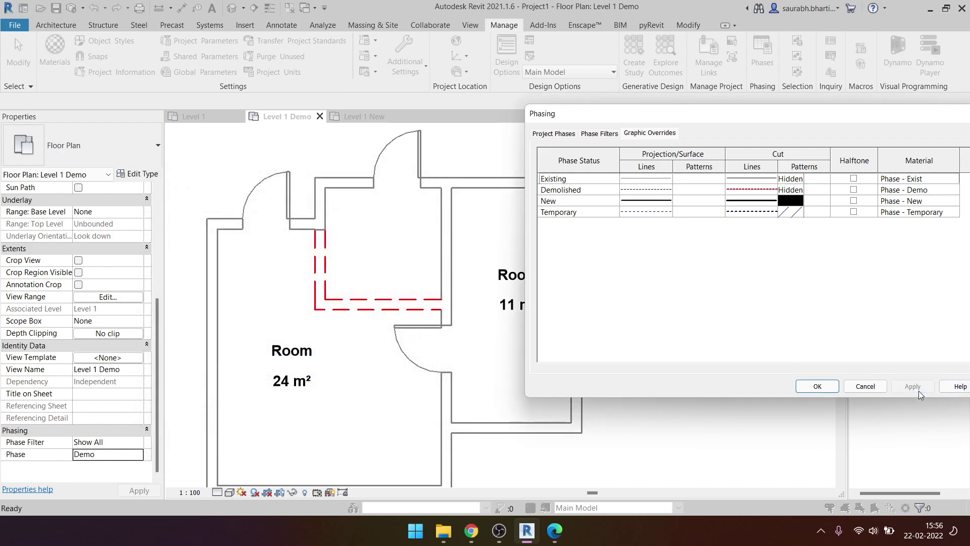
left_click(789, 191)
left_click(789, 190)
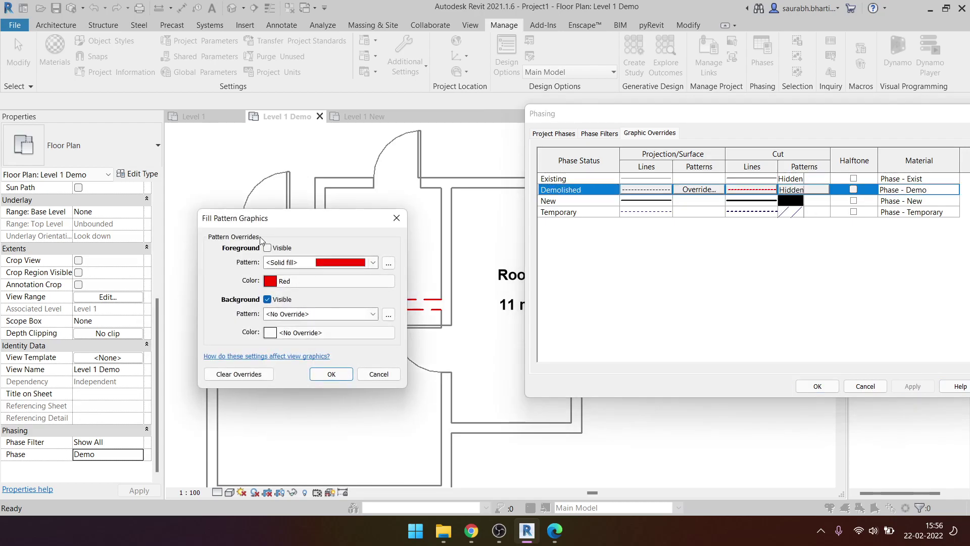
left_click(267, 248)
left_click(331, 374)
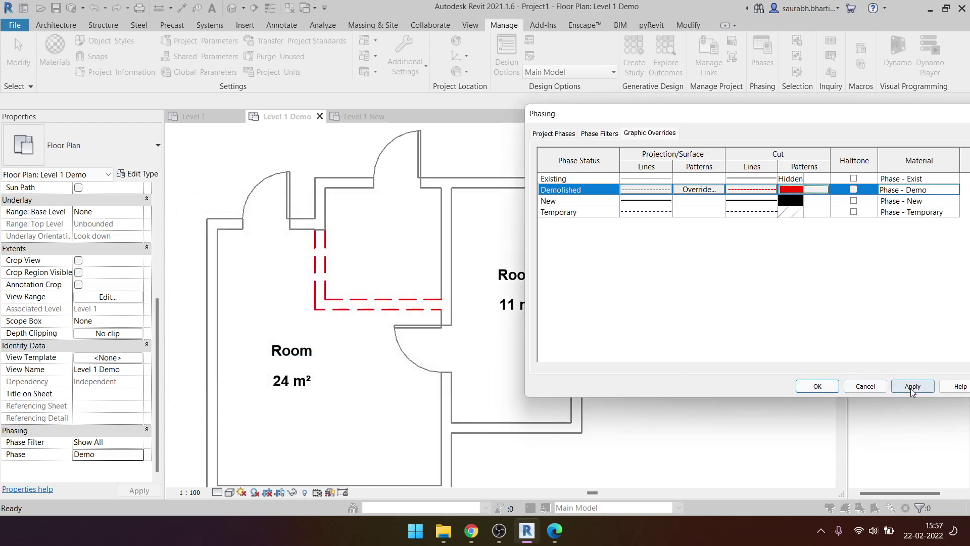
left_click(912, 386)
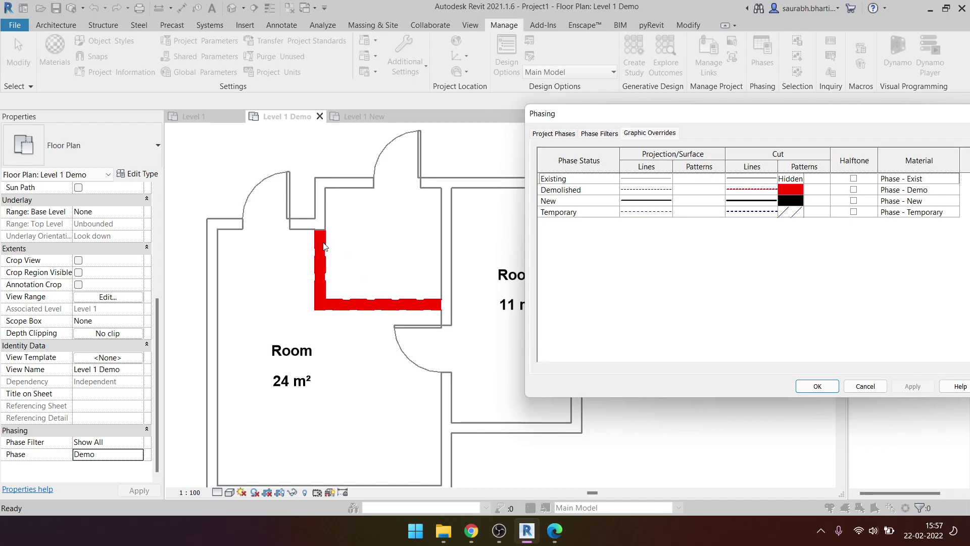
left_click(791, 203)
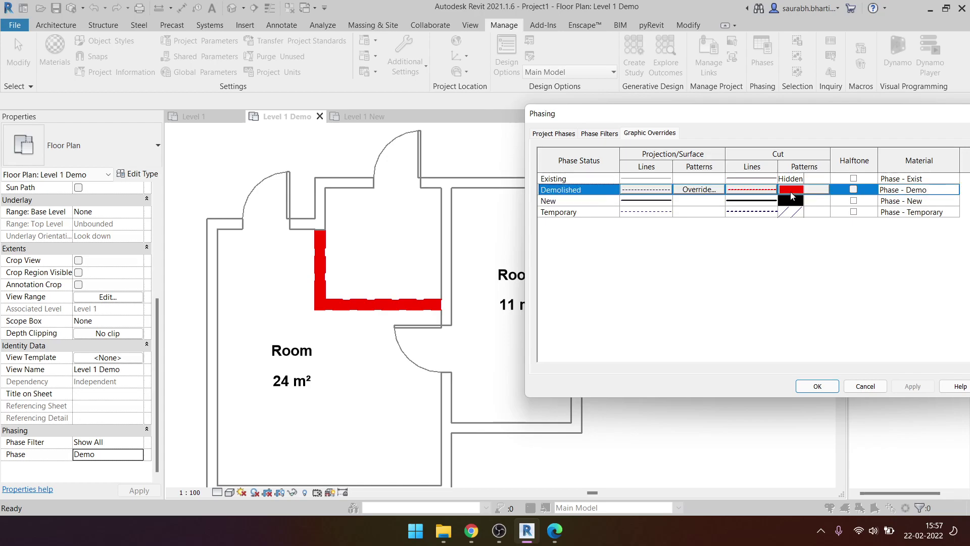
left_click(791, 191)
left_click(267, 248)
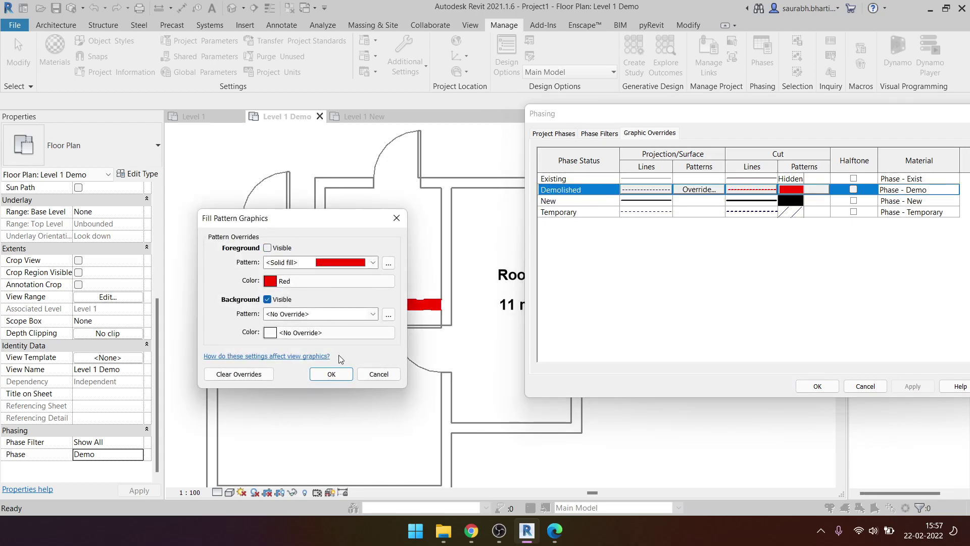
left_click(331, 374)
left_click(912, 387)
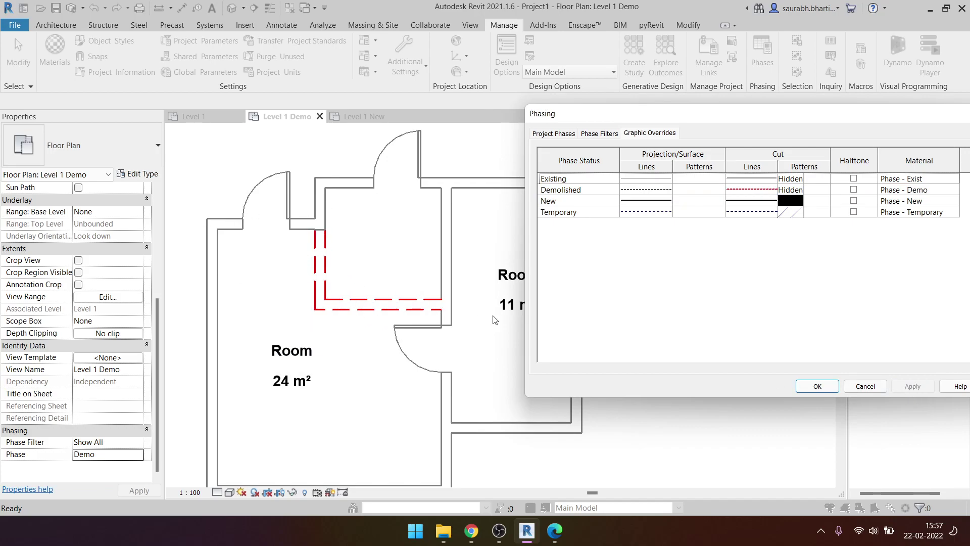
- Give the Demolished cut lines a custom colour of Red 211, Green 157, Blue 54
left_click(773, 191)
left_click(751, 191)
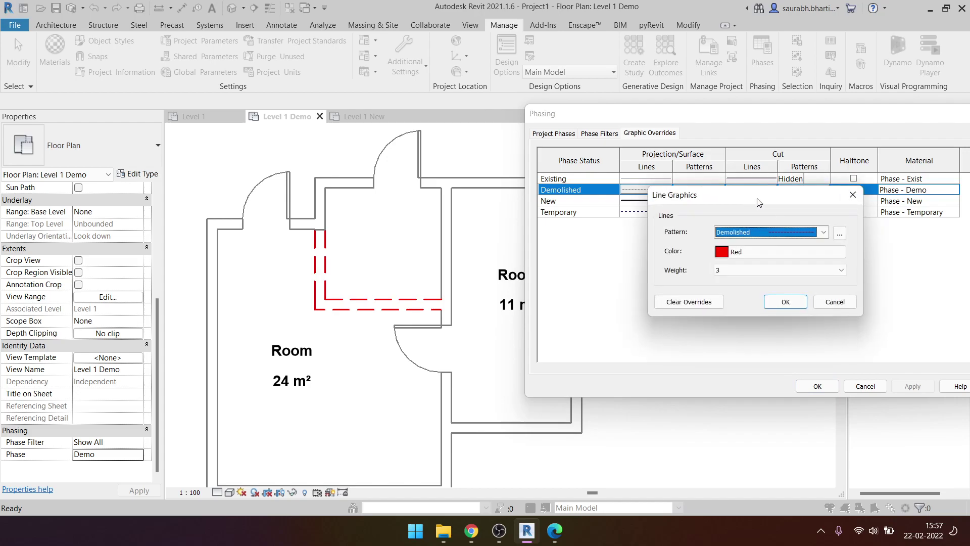
left_click(780, 251)
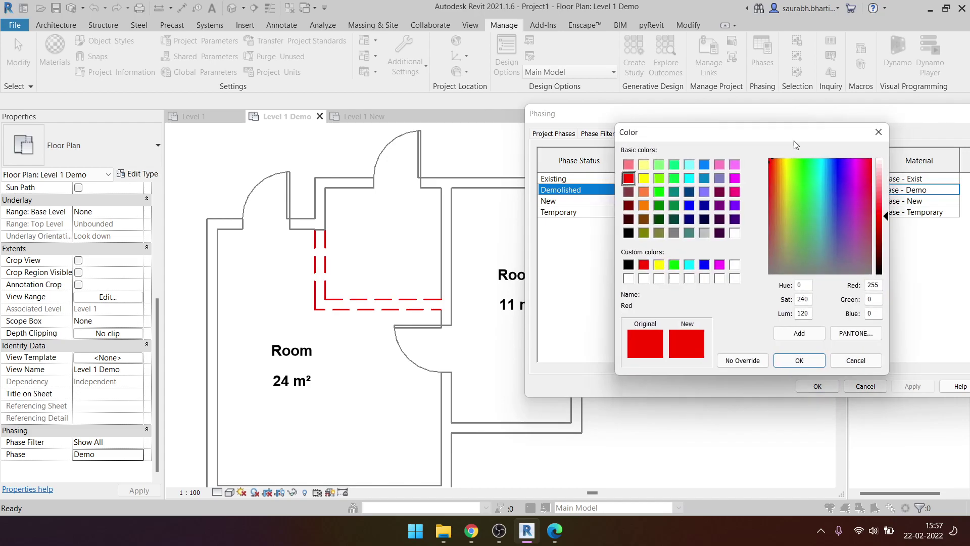
left_click_drag(793, 141, 603, 142)
left_click_drag(691, 287, 673, 286)
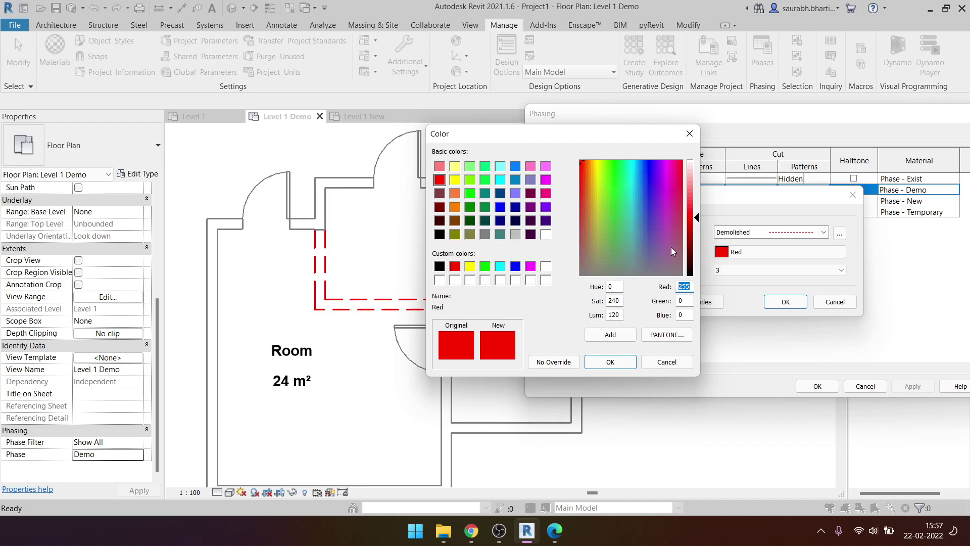
type("211")
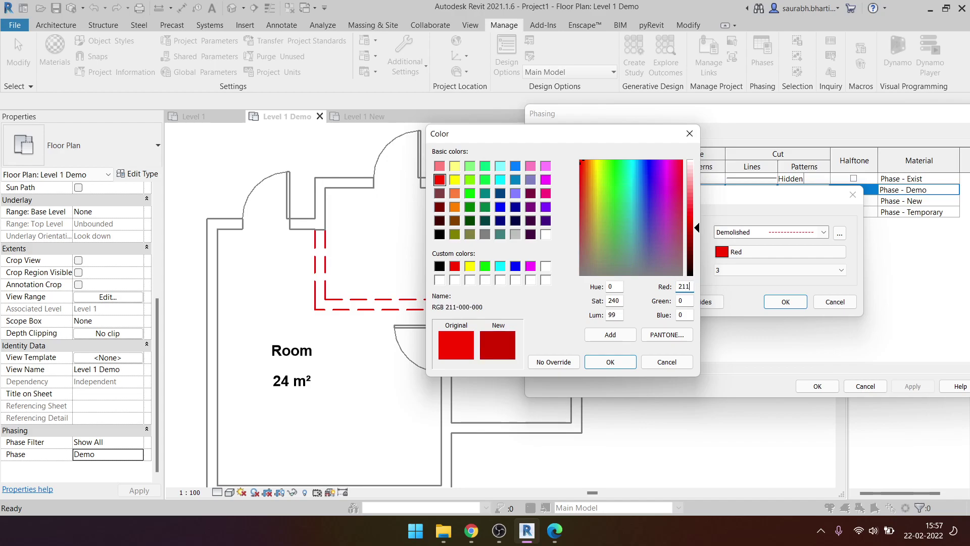
key("Tab")
type("57")
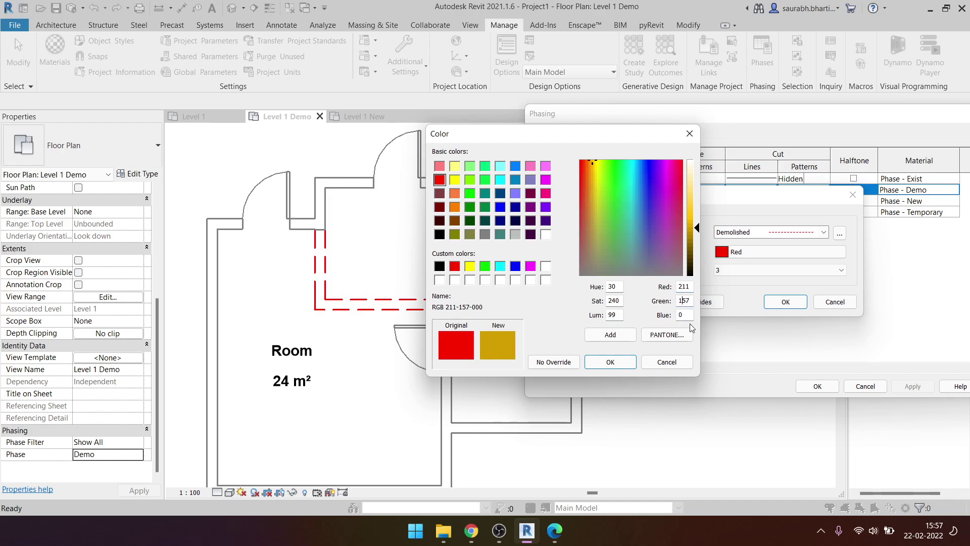
double_click(689, 314)
type("54")
left_click(614, 361)
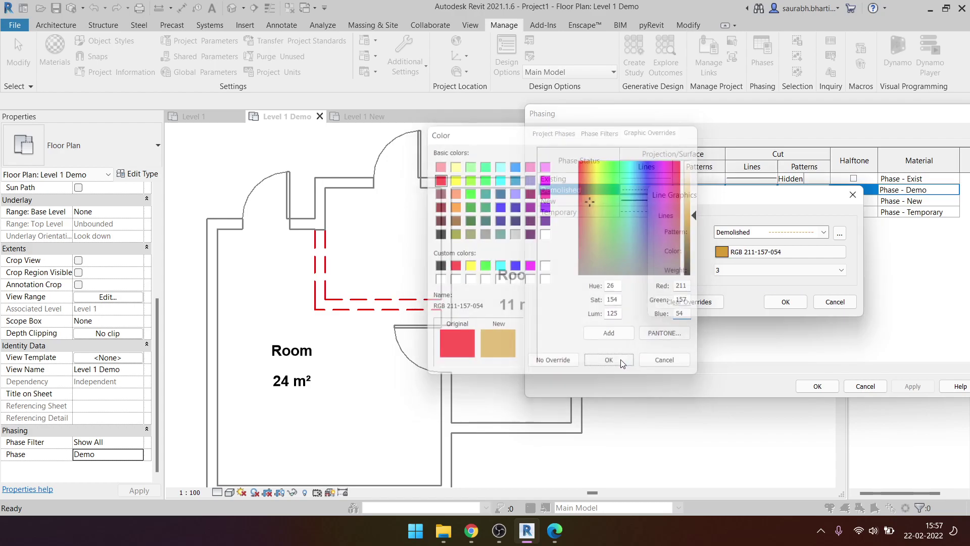
left_click(786, 302)
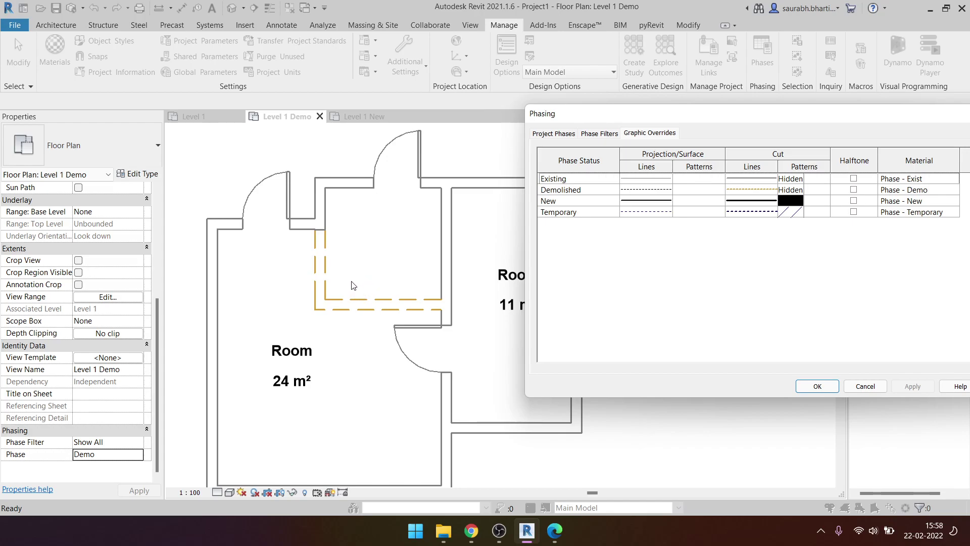
- Recolour Demolished projection lines to gold RGB 211-157-009 and apply the phasing overrides
left_click(663, 193)
left_click(748, 250)
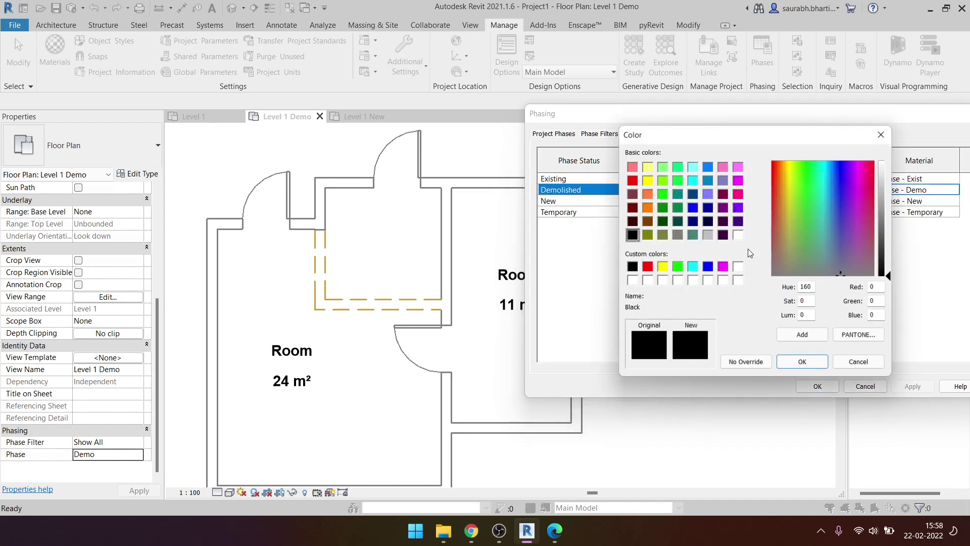
double_click(879, 287)
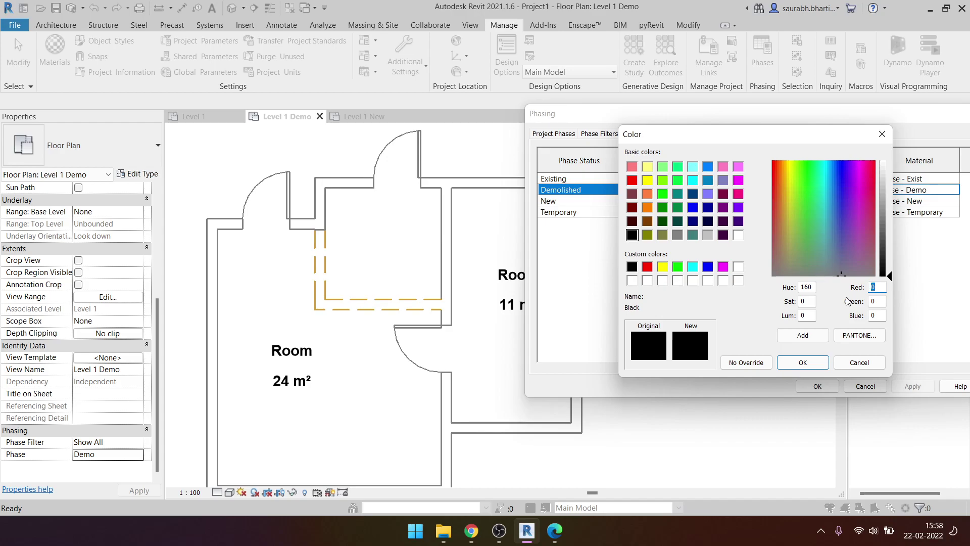
type("211")
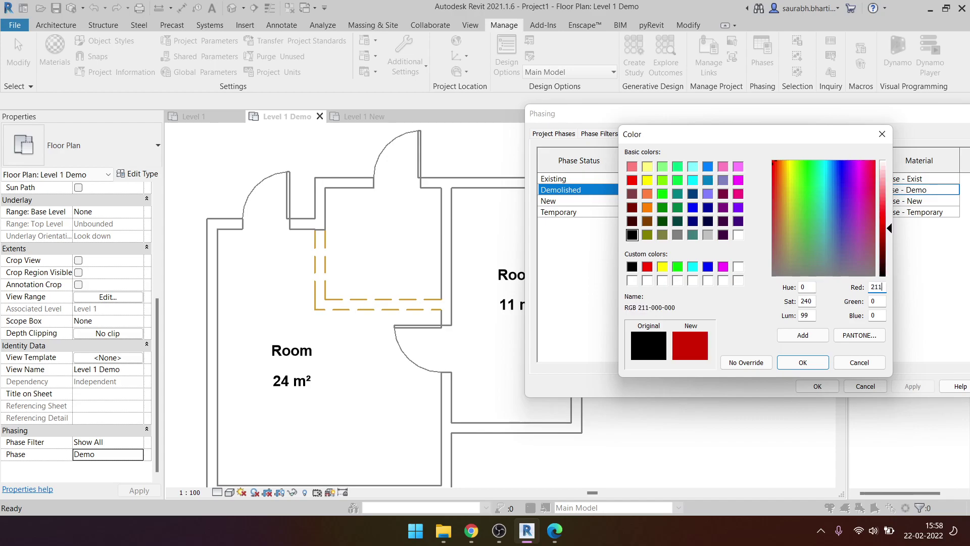
key("Tab")
type("57")
key("Tab")
type("9")
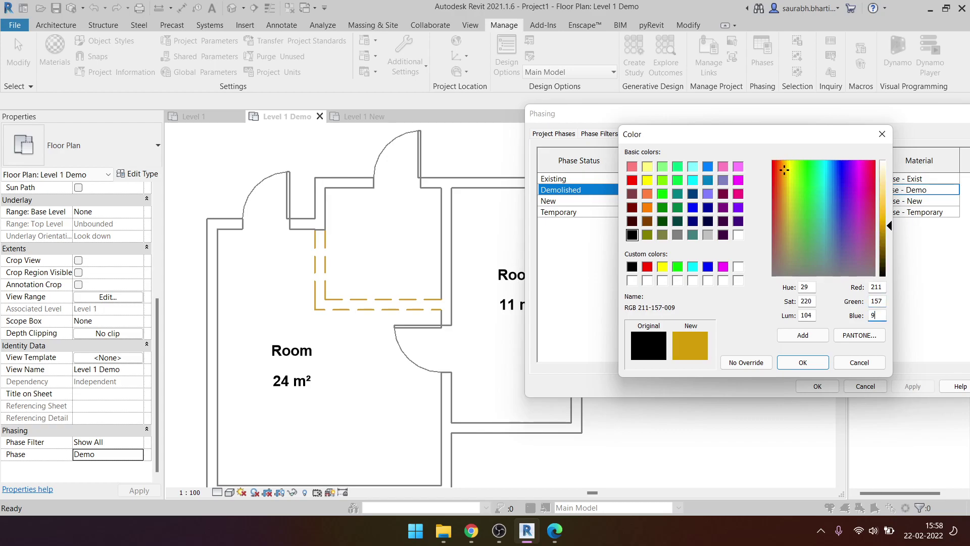
left_click(808, 361)
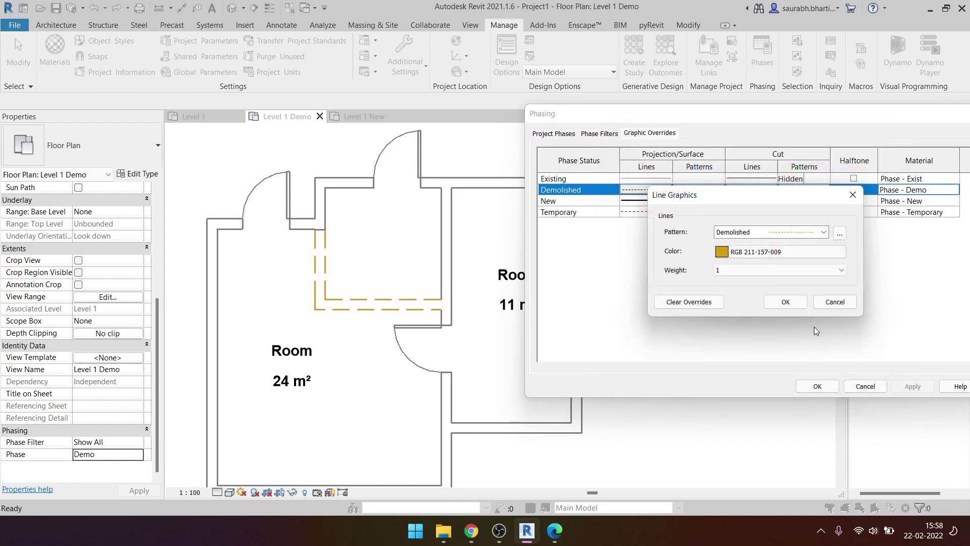
left_click(783, 305)
left_click(910, 387)
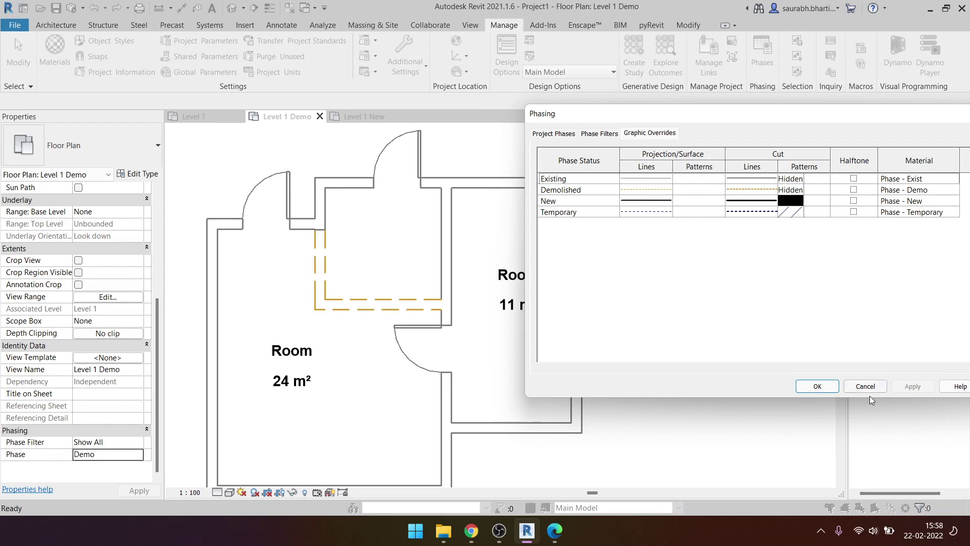
- Close the phasing settings, open the Level 1 New plan and draw a Generic - 200mm wall
left_click(825, 387)
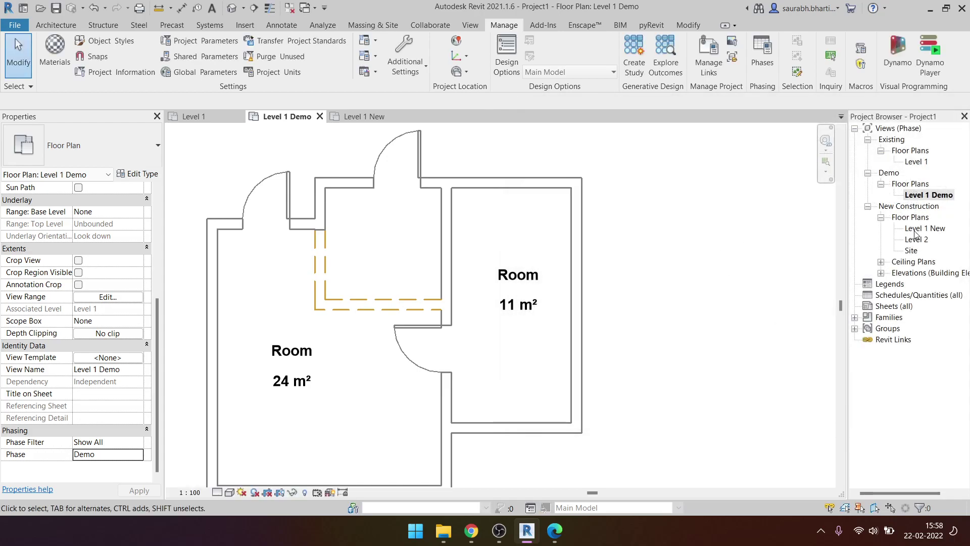
double_click(925, 228)
scroll(607, 283, "up", 2)
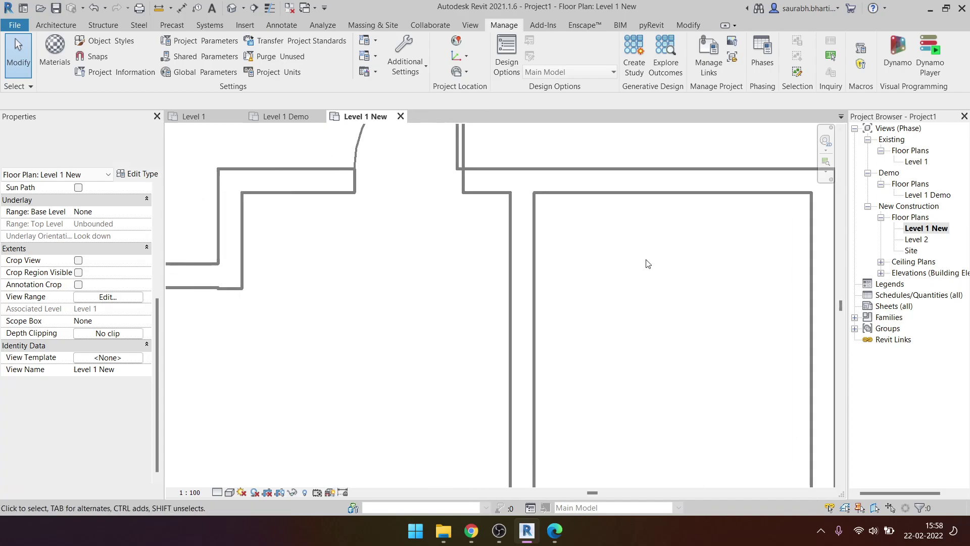
key("a")
scroll(526, 290, "down", 3)
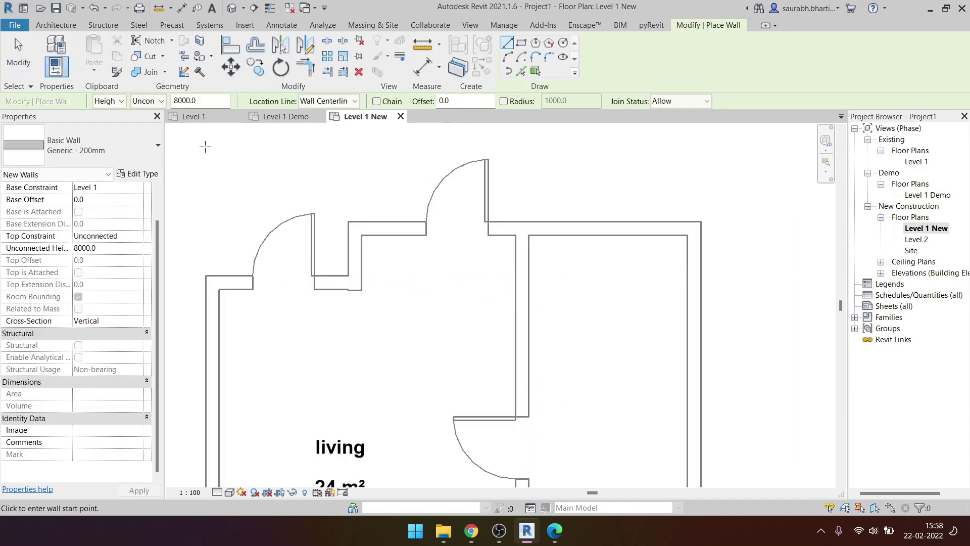
left_click(332, 320)
scroll(426, 319, "up", 5)
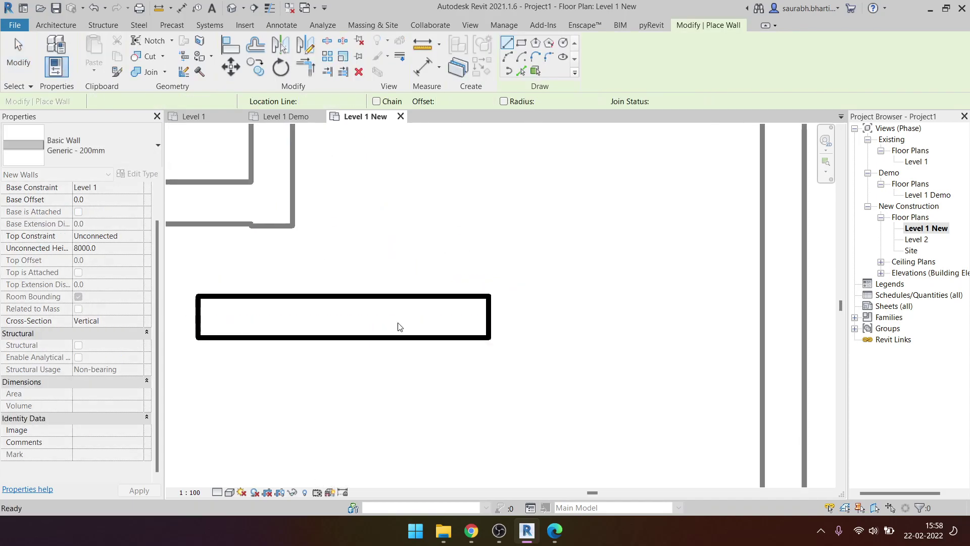
key("Escape")
key("Escape")
scroll(607, 329, "down", 2)
mouse_move(588, 404)
left_mouse_down()
mouse_move(447, 294)
mouse_move(386, 310)
left_mouse_up()
key("Escape")
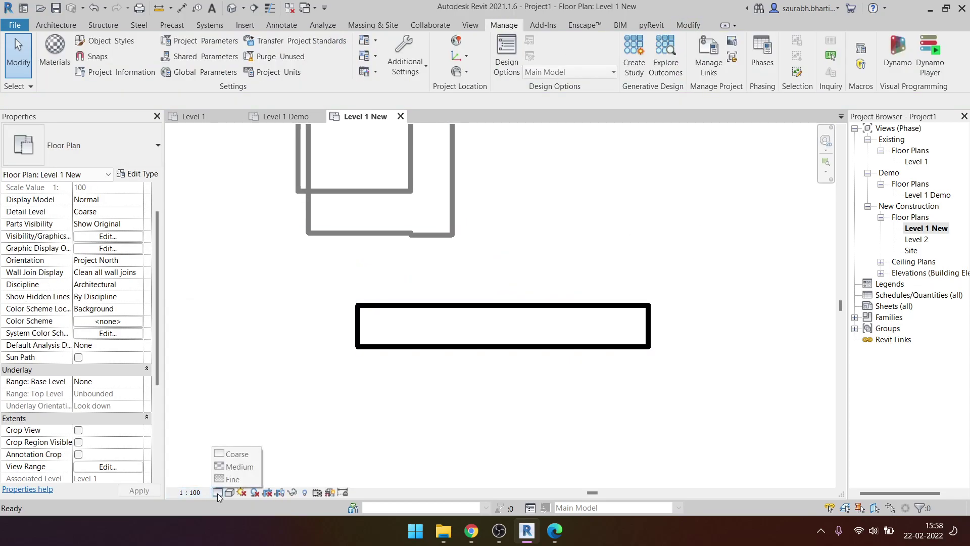
- Draw a CW 102-85-140p wall below the generic wall, then delete the misplaced one
left_click(428, 335)
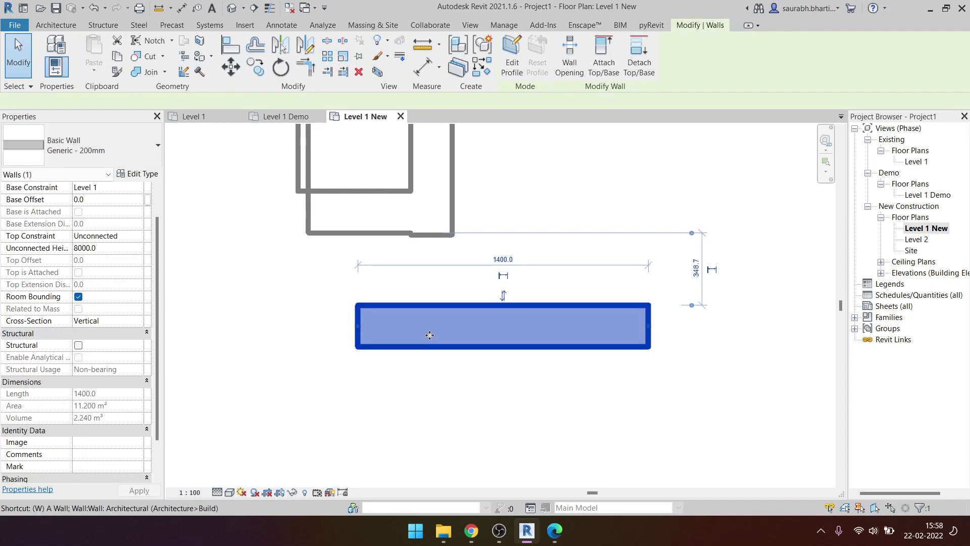
key("w")
key("a")
left_click(81, 146)
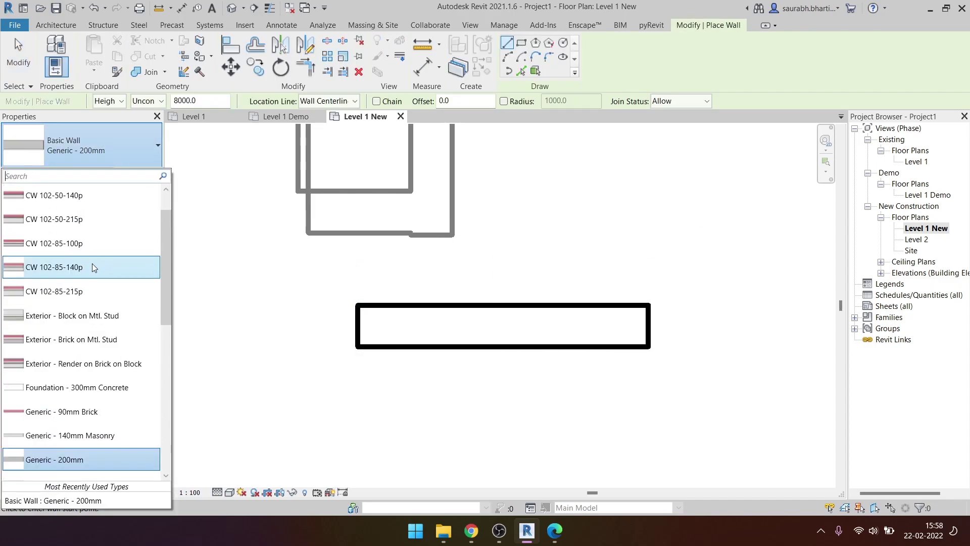
left_click(57, 274)
left_click(348, 378)
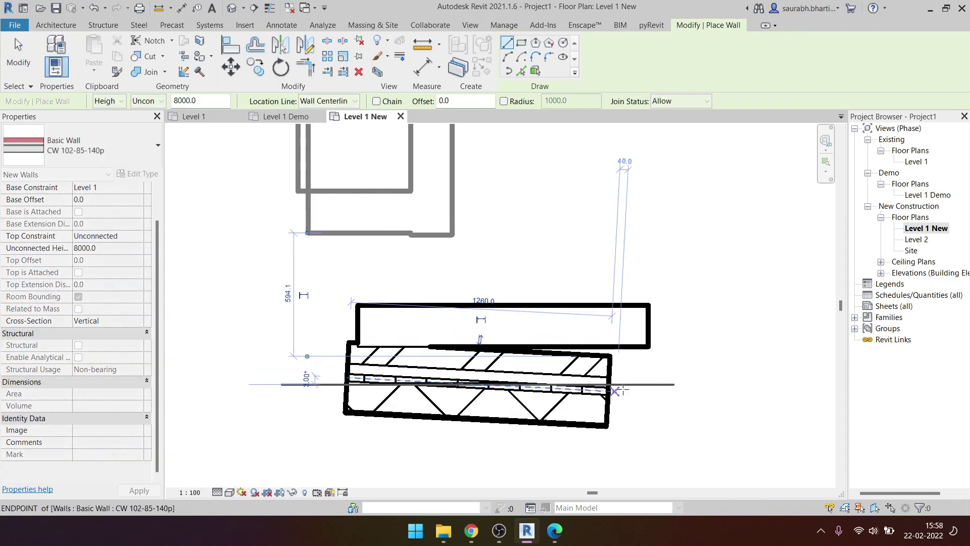
left_click(623, 389)
key("Escape")
key("Escape")
left_click(413, 324)
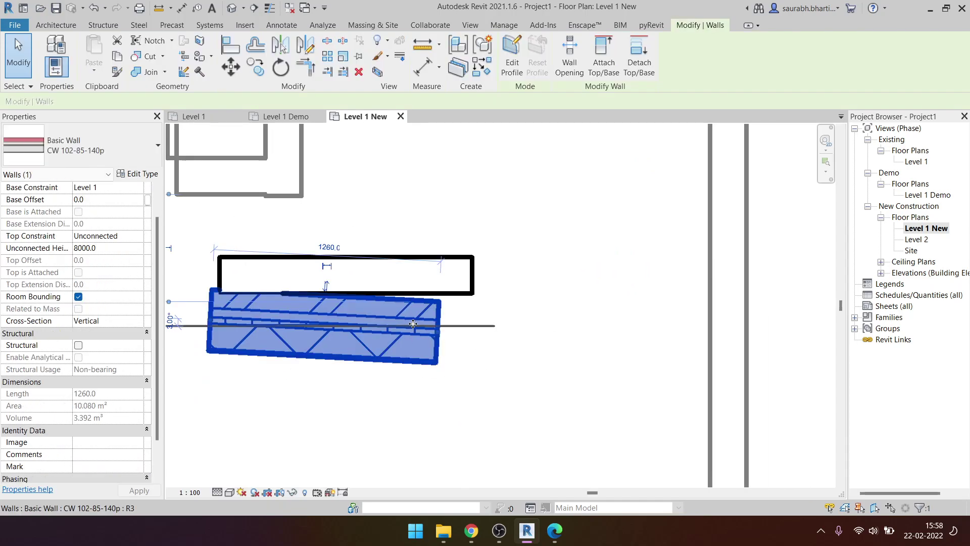
key("Delete")
- Redraw a shorter CW 102-85-140p wall beneath the Generic - 200mm wall
key("w")
key("a")
left_click(340, 345)
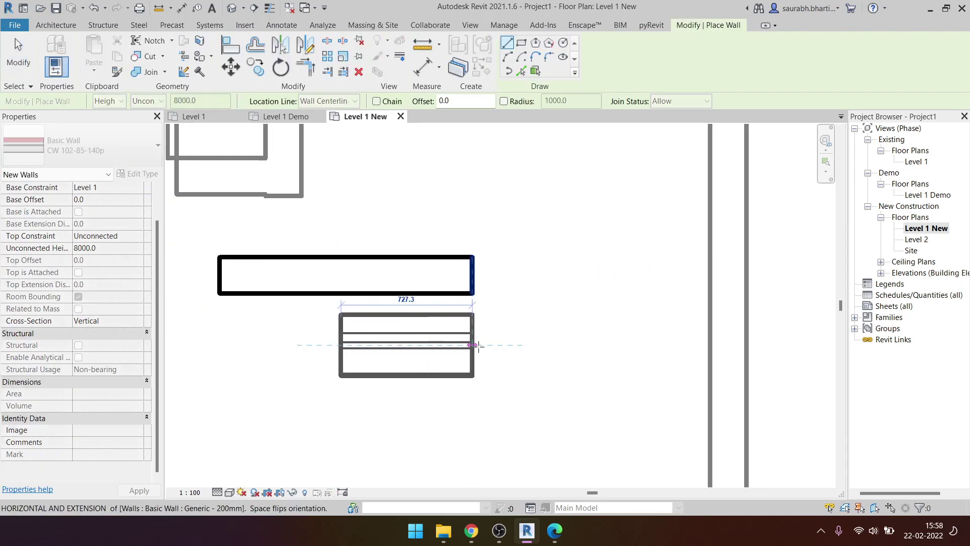
left_click(479, 346)
key("Escape")
key("Escape")
middle_click_drag(479, 347, 524, 360)
- Inspect the new CW wall and the Generic - 200mm wall's type properties
left_click(463, 349)
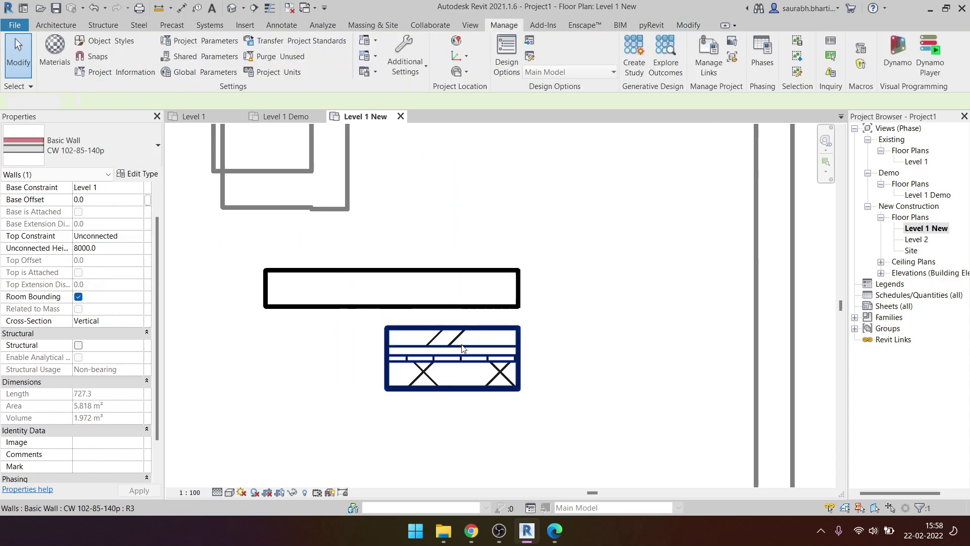
left_click(364, 291)
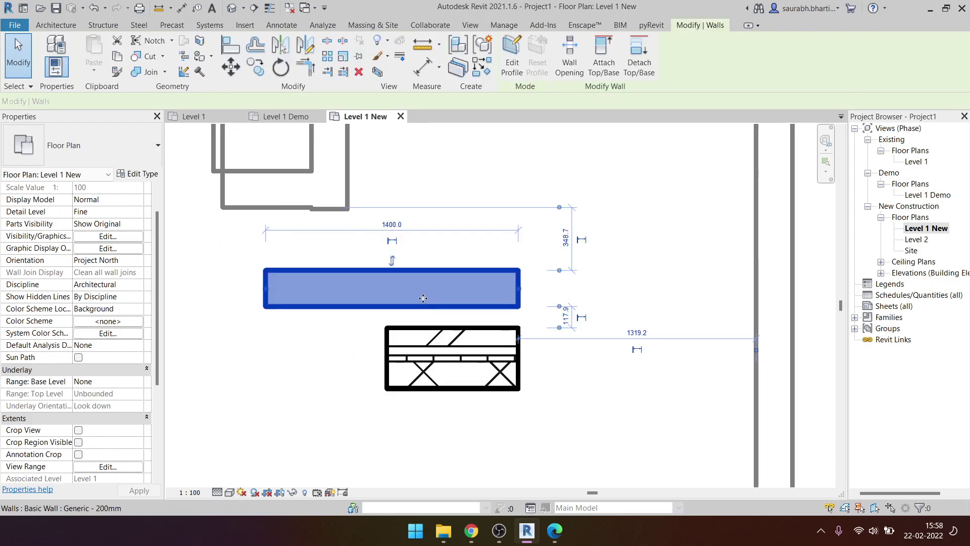
left_click(141, 173)
key("Escape")
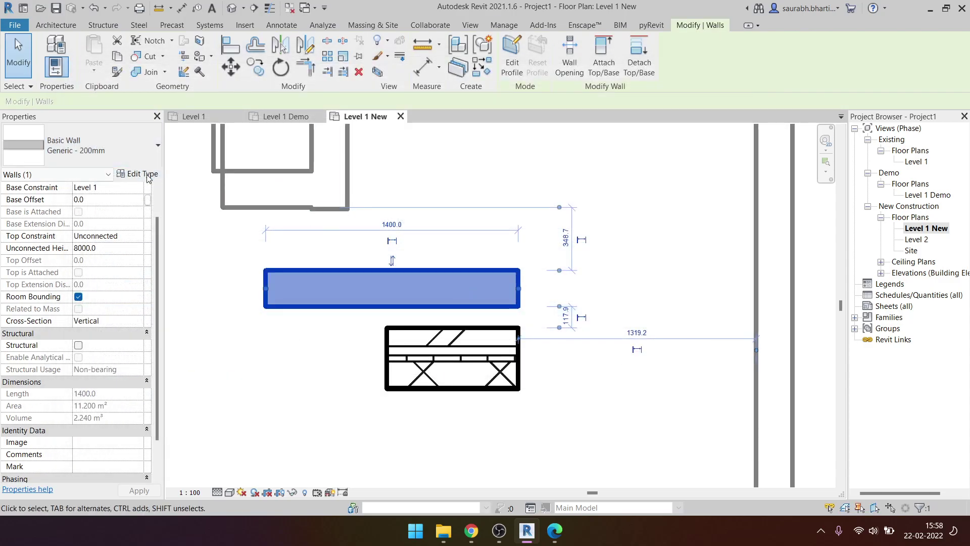
key("Escape")
scroll(516, 331, "down", 1)
scroll(516, 332, "down", 1)
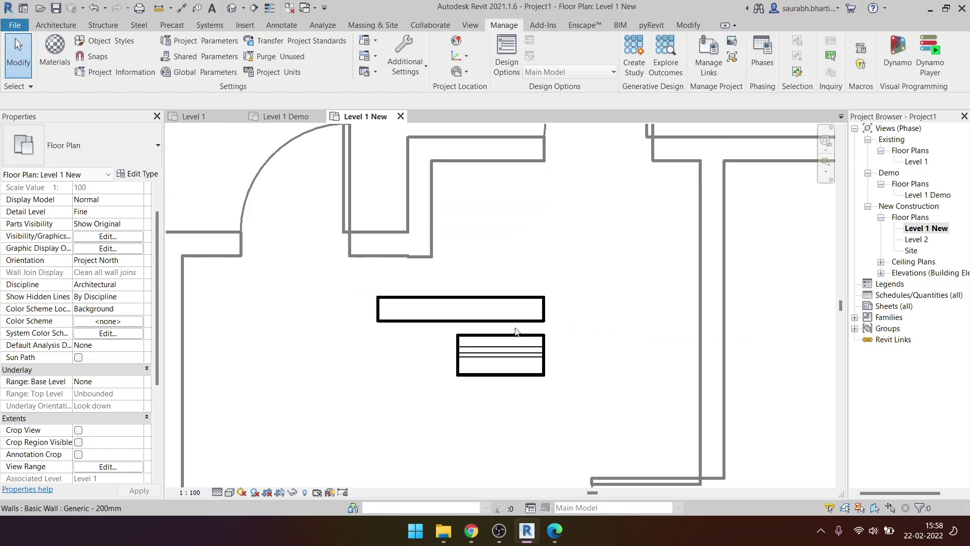
left_click(513, 335)
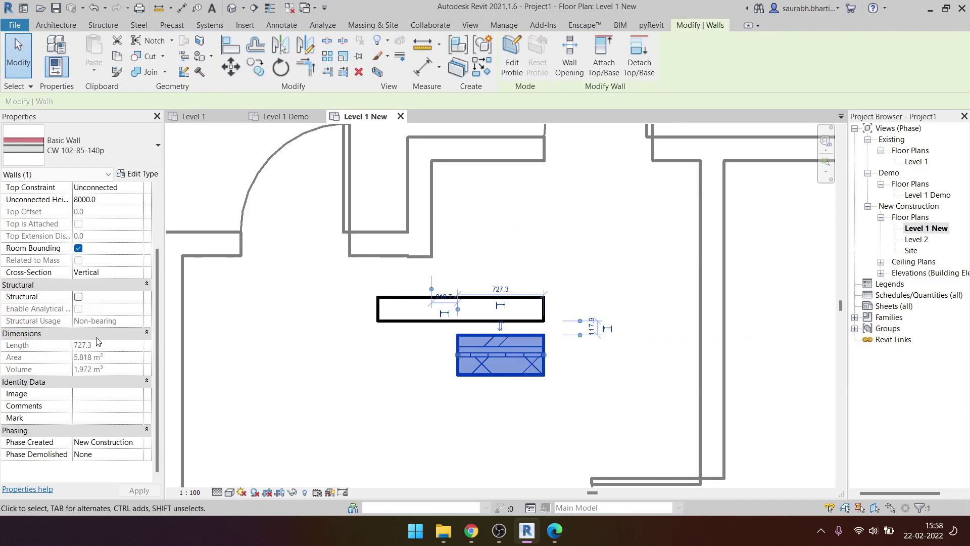
key("Escape")
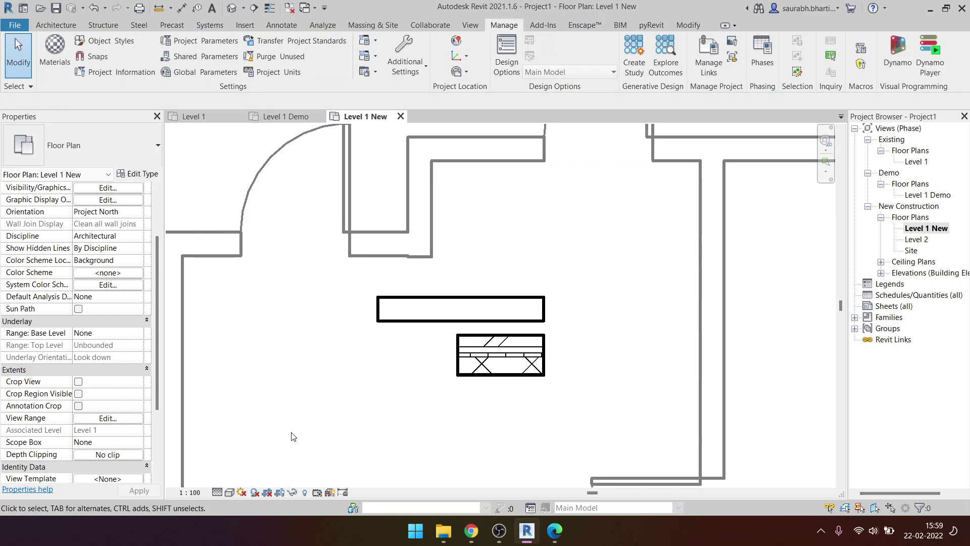
key("w")
key("a")
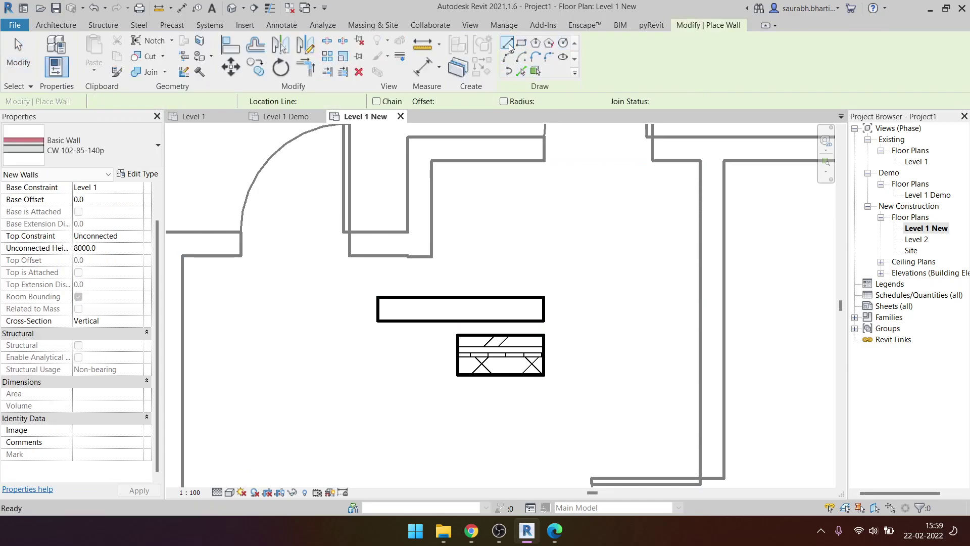
- Draw a wall across the room from its left wall to the far right wall
scroll(586, 316, "down", 3)
scroll(585, 316, "down", 2)
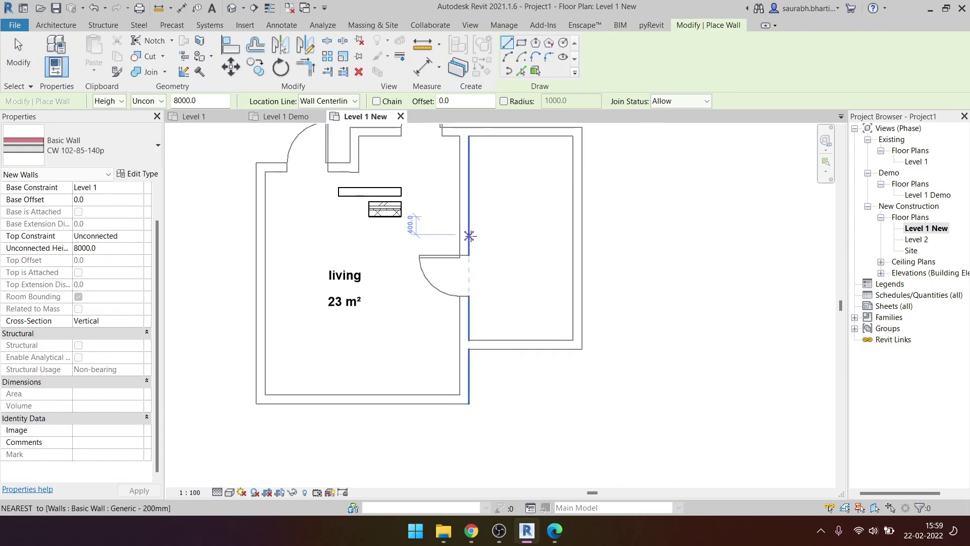
left_click(469, 234)
key("Escape")
key("Escape")
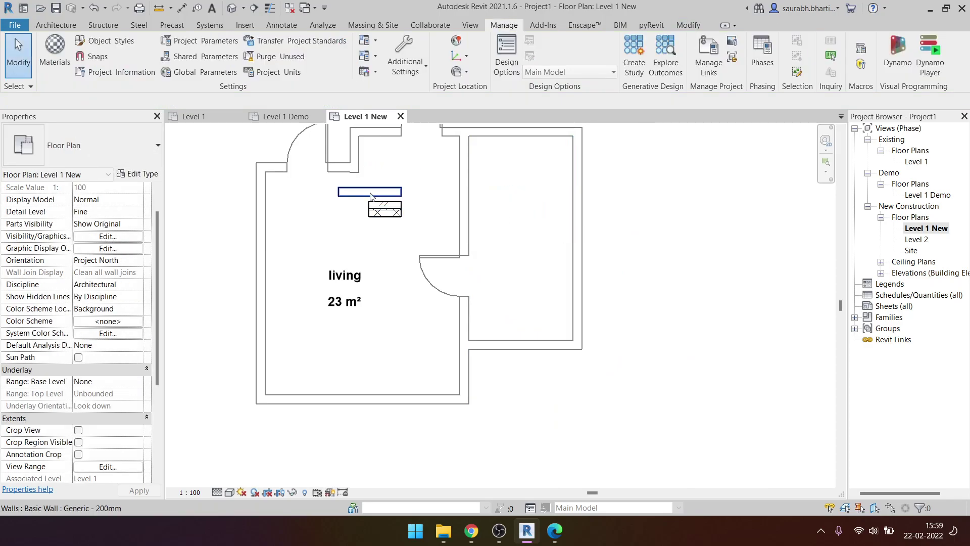
left_click(373, 192)
key("w")
key("a")
scroll(485, 244, "up", 2)
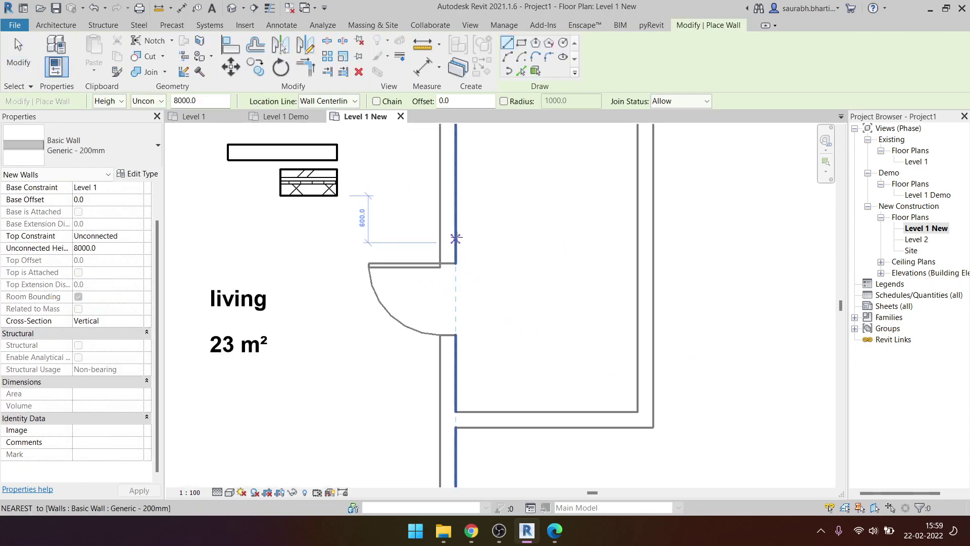
left_click(457, 234)
left_click(637, 235)
key("Escape")
key("Escape")
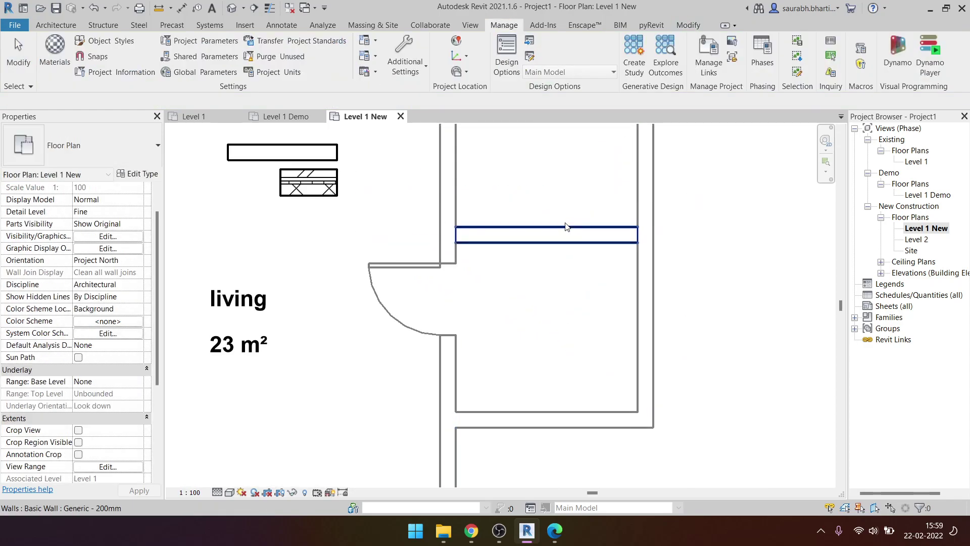
- Place a door in the new wall and a room in the upper-right space
key("d")
key("r")
left_click(551, 235)
key("Escape")
key("Escape")
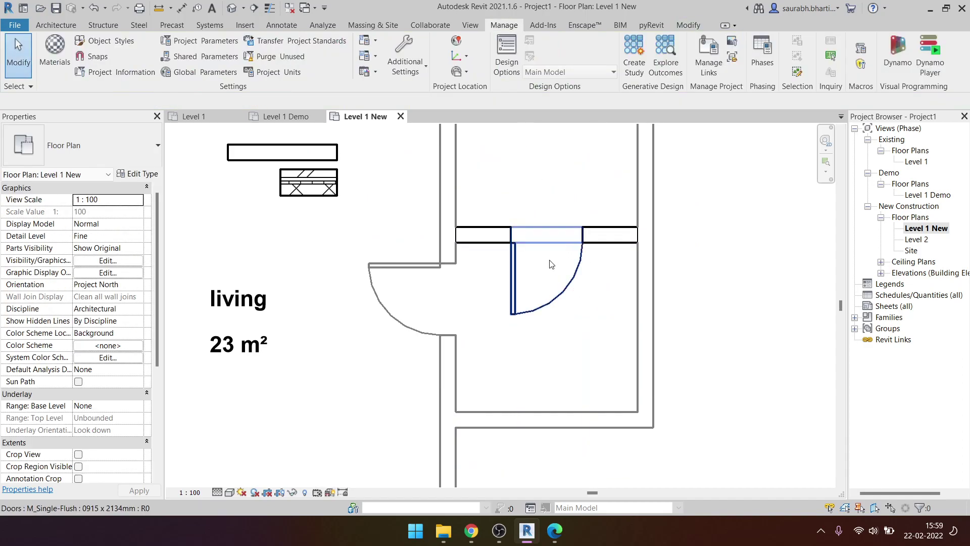
scroll(582, 302, "down", 3)
key("r")
key("m")
left_click(577, 235)
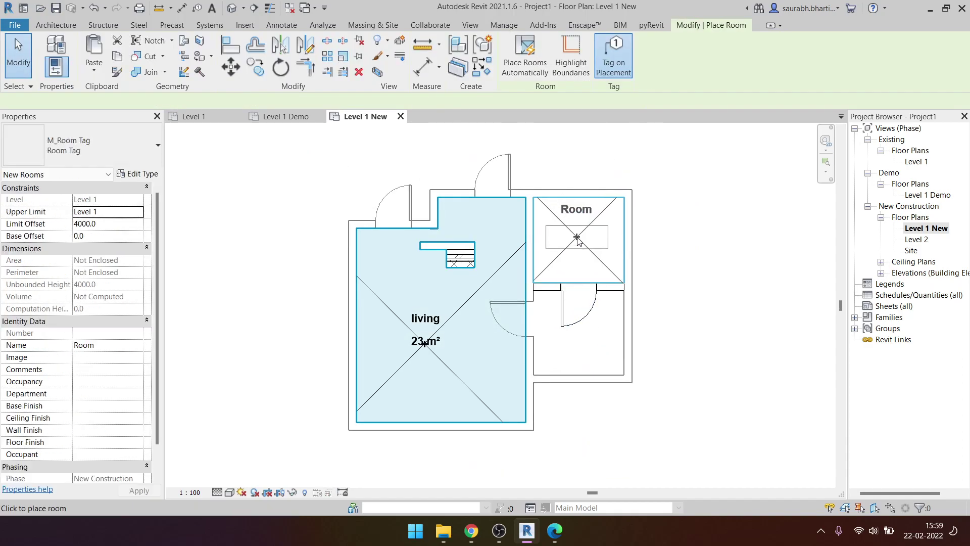
key("Escape")
key("Escape")
left_click(576, 236)
key("Escape")
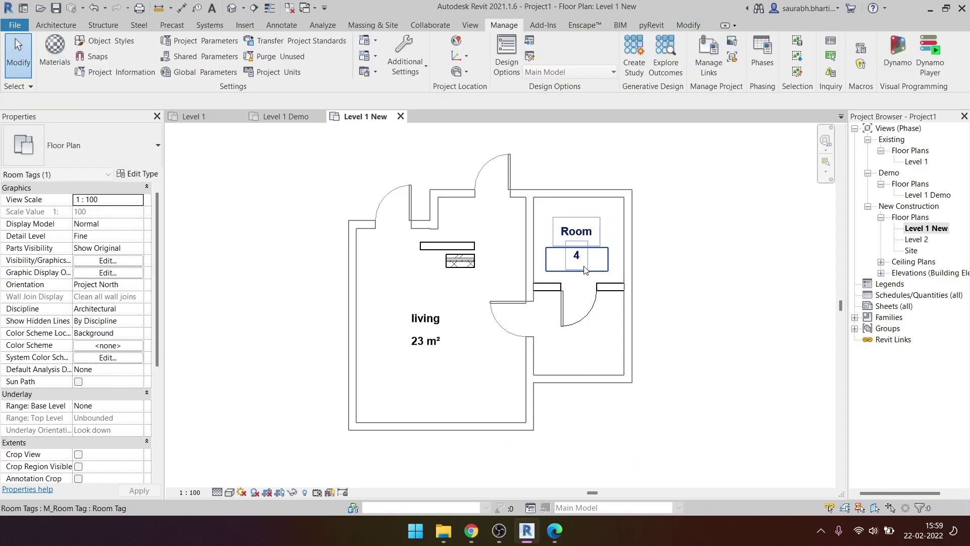
- Zoom around the plan to review the new walls, door and room
scroll(581, 280, "up", 2)
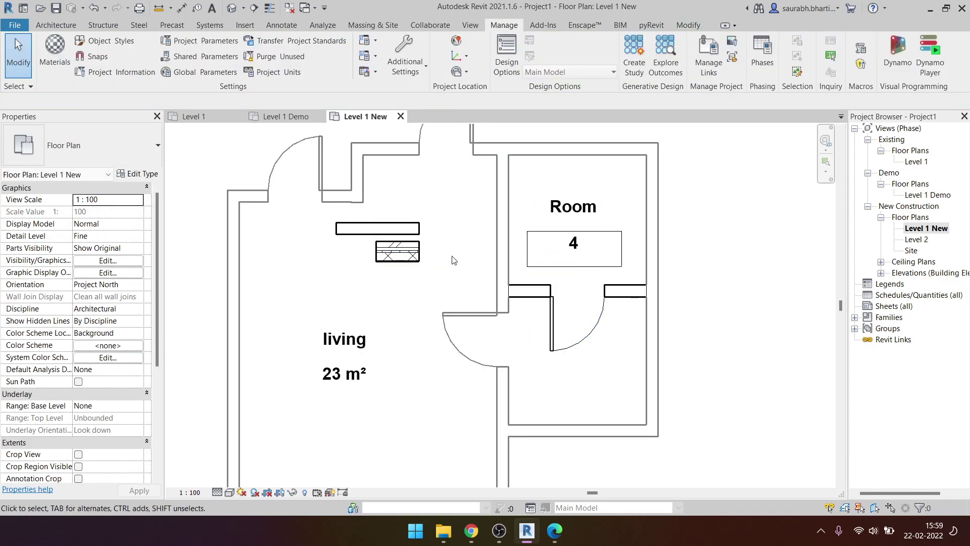
scroll(592, 313, "up", 1)
scroll(546, 324, "down", 2)
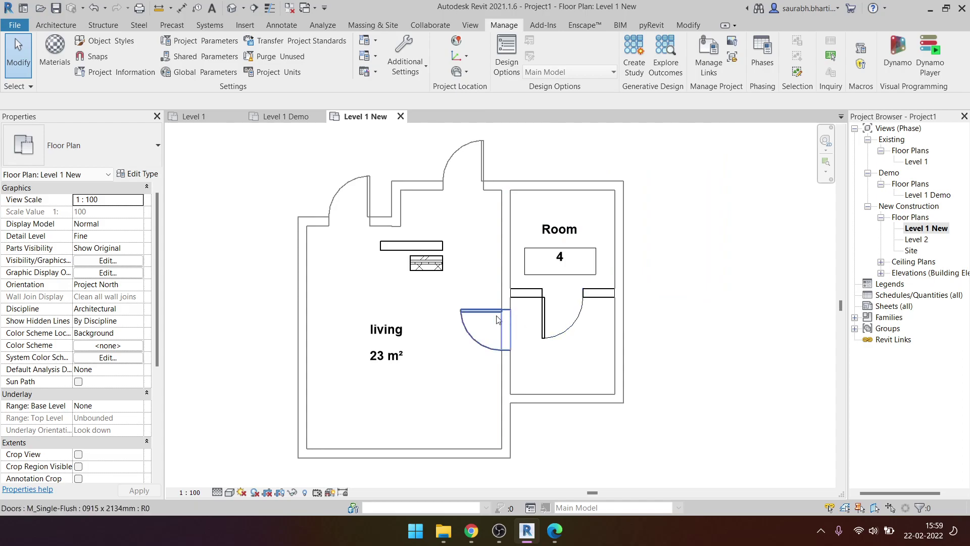
scroll(497, 306, "up", 3)
scroll(515, 284, "up", 3)
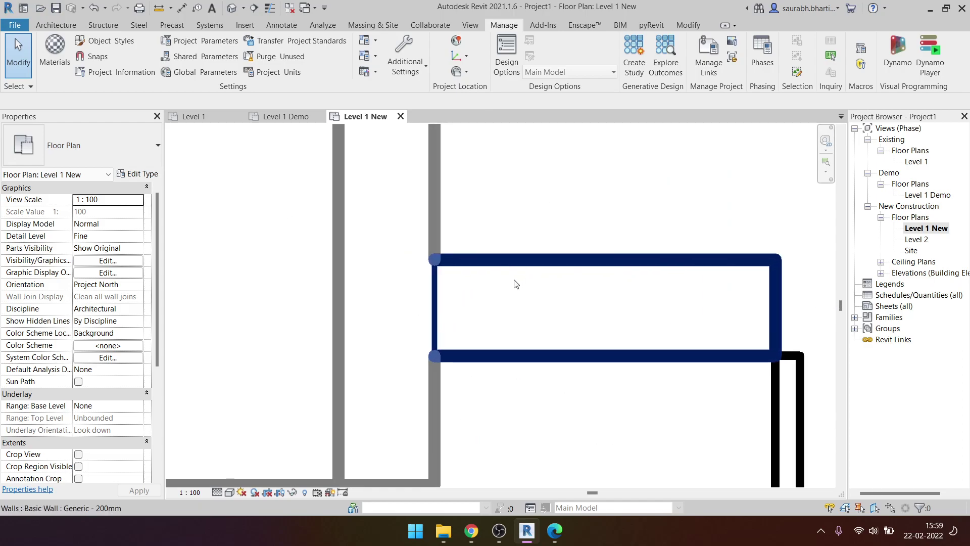
scroll(466, 277, "up", 1)
scroll(465, 277, "up", 1)
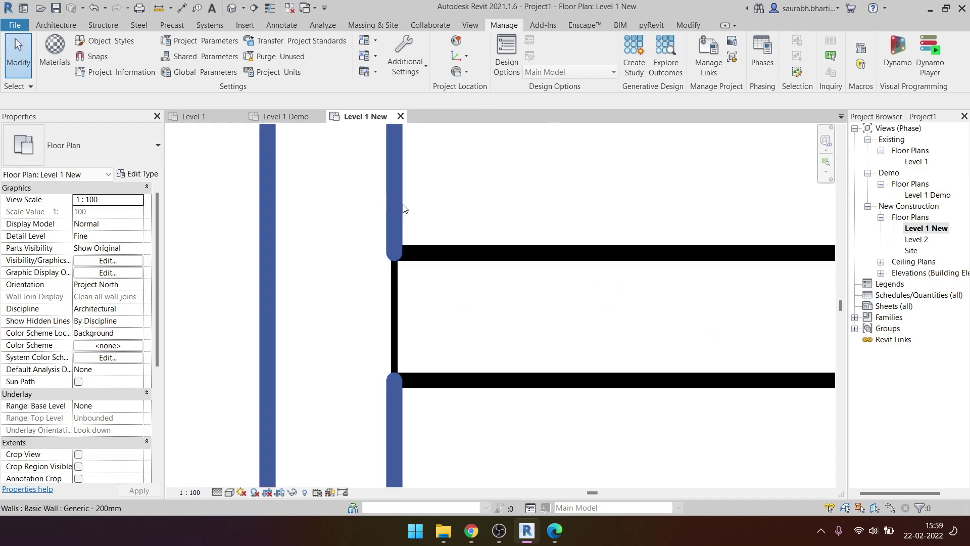
scroll(458, 270, "down", 1)
scroll(490, 275, "up", 3)
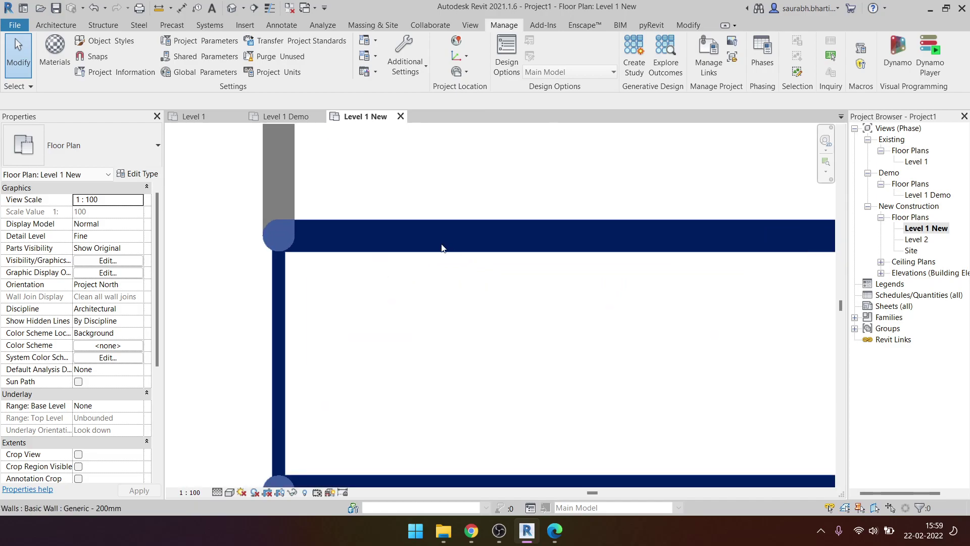
scroll(441, 248, "down", 4)
scroll(445, 288, "down", 3)
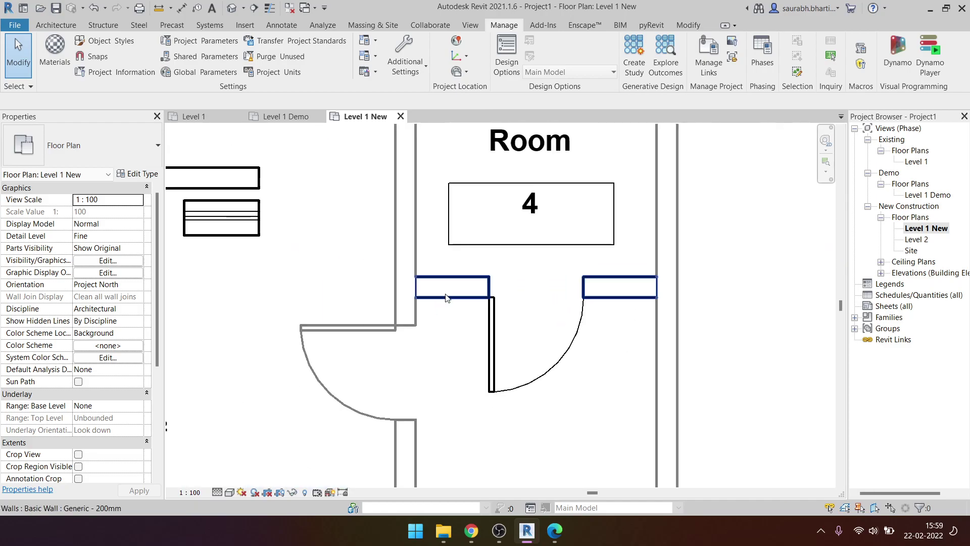
- Inspect the new wall beside the Room 4 door, then bring up the Phasing settings
left_click(457, 318)
scroll(454, 304, "down", 2)
middle_click_drag(467, 309, 498, 313)
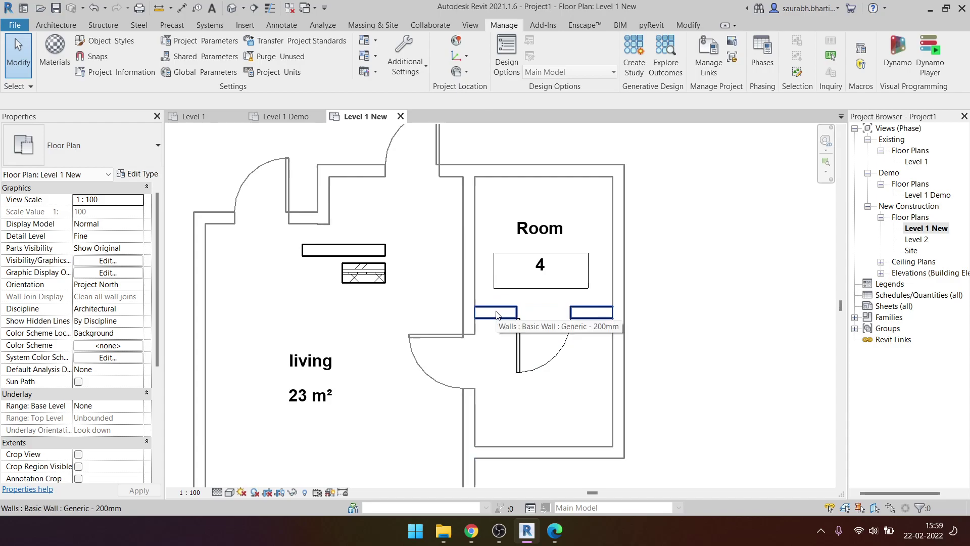
left_click(496, 315)
left_click(459, 302)
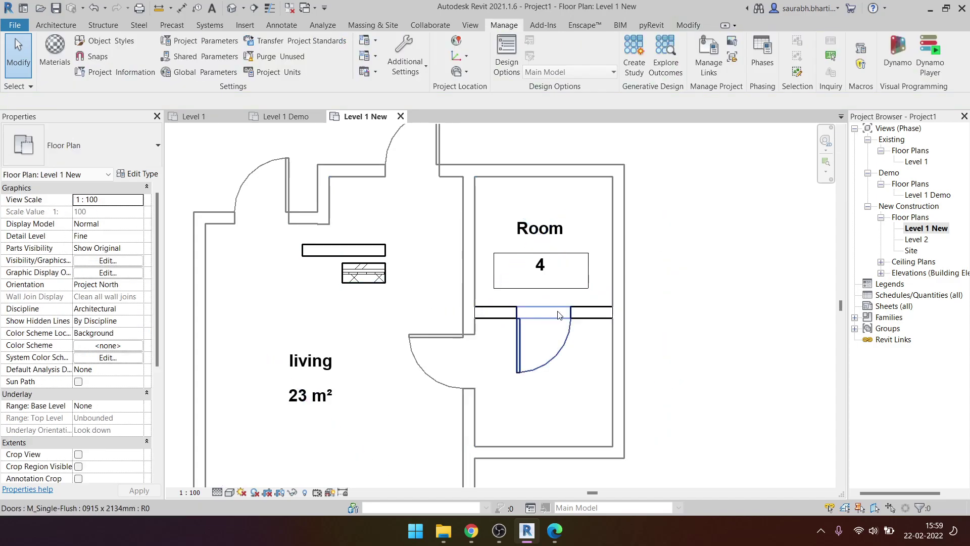
left_click(762, 55)
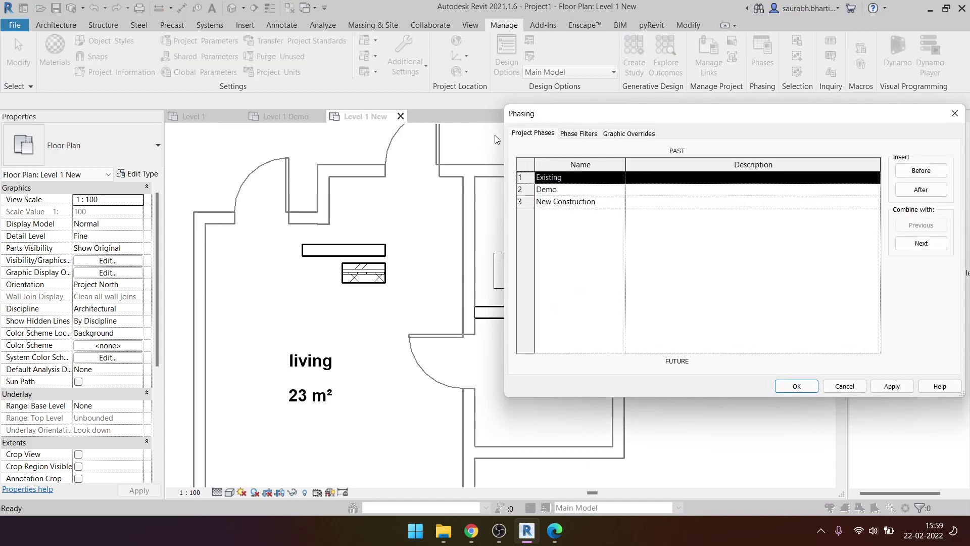
- Set the New phase cut lines to a Solid pattern in brown RGB 155-086-054
left_click(627, 133)
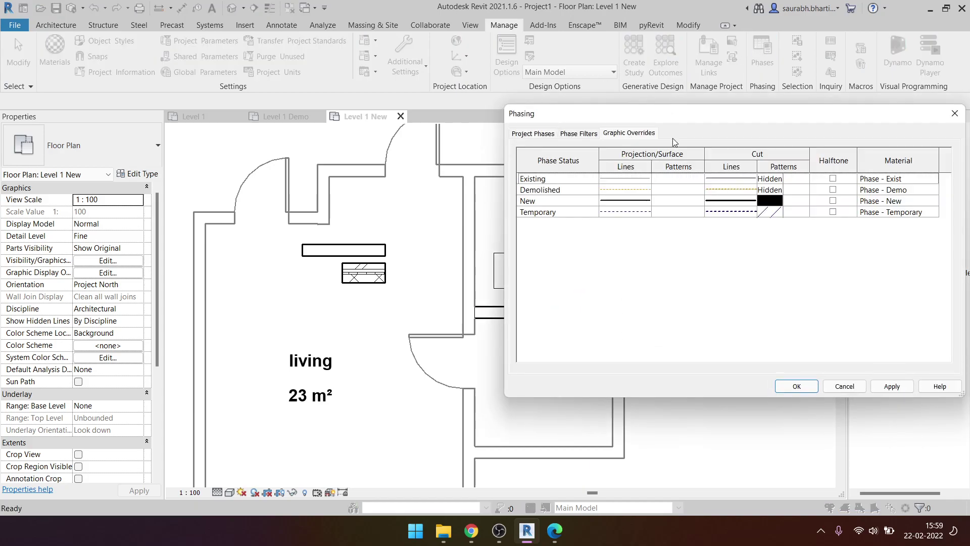
left_click_drag(683, 119, 623, 110)
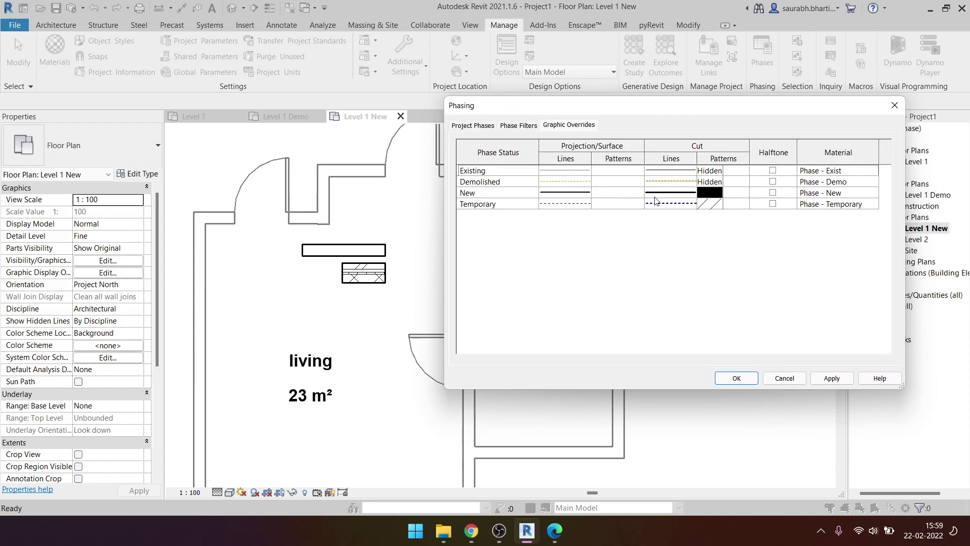
left_click(684, 198)
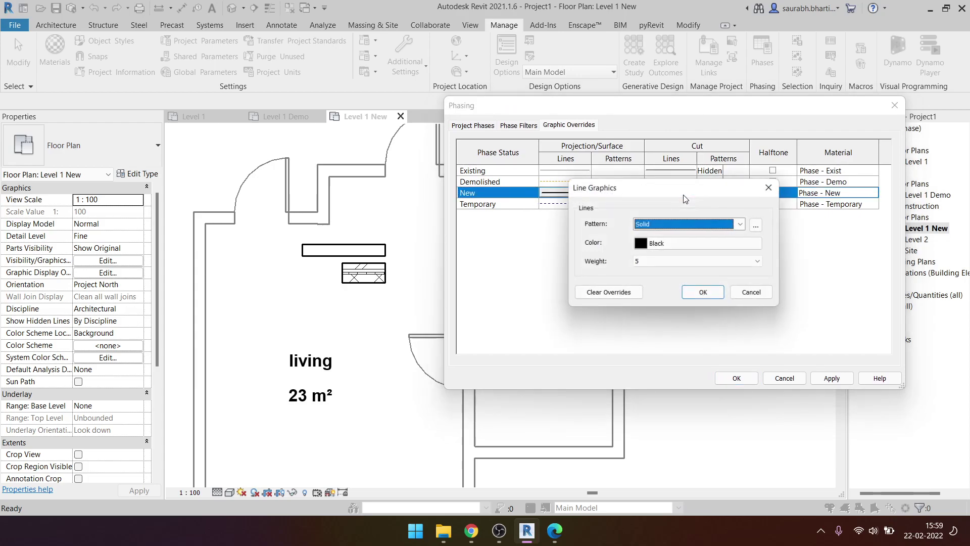
left_click_drag(681, 195, 680, 222)
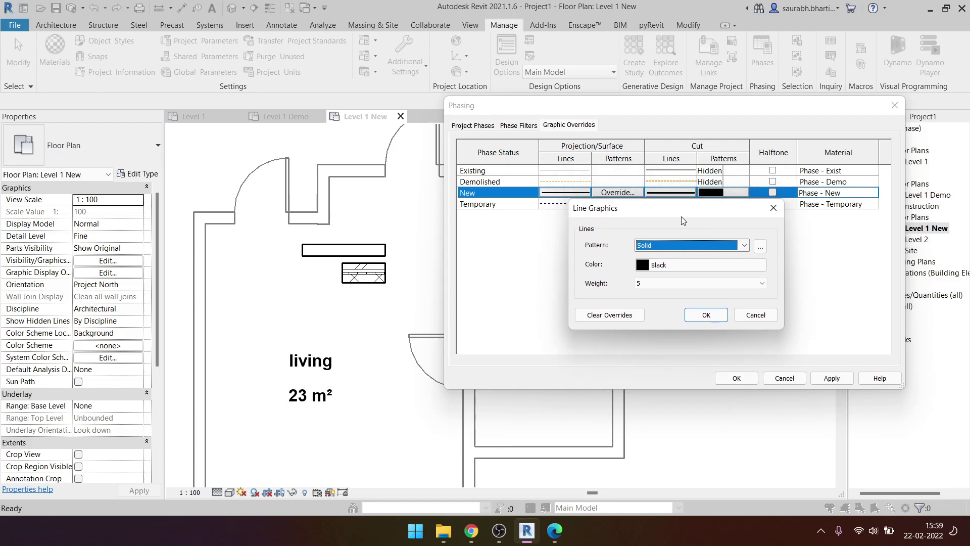
left_click(674, 255)
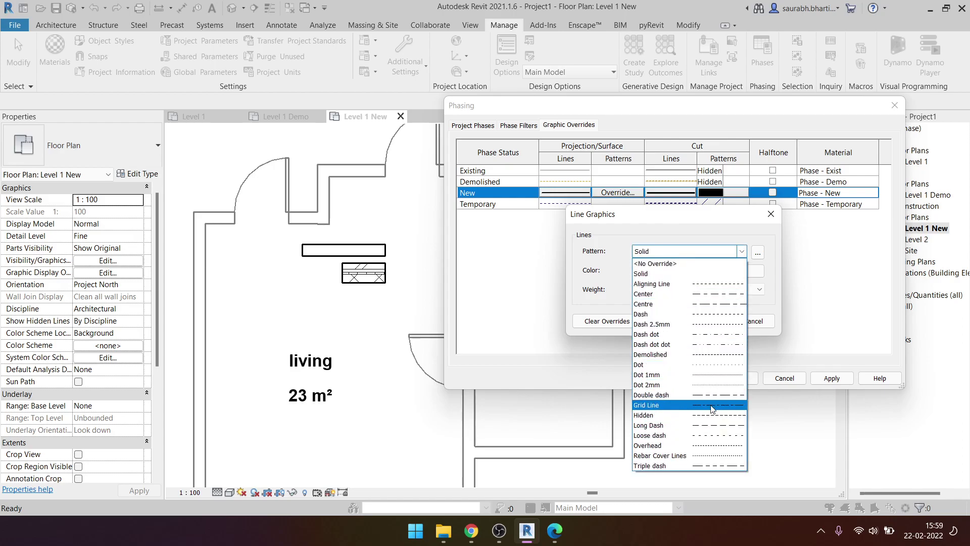
left_click(723, 252)
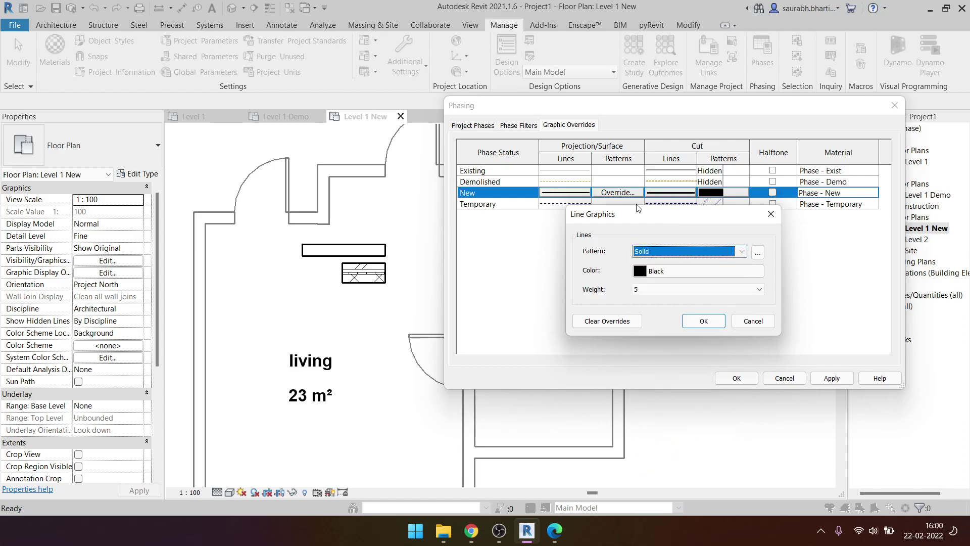
left_click(680, 277)
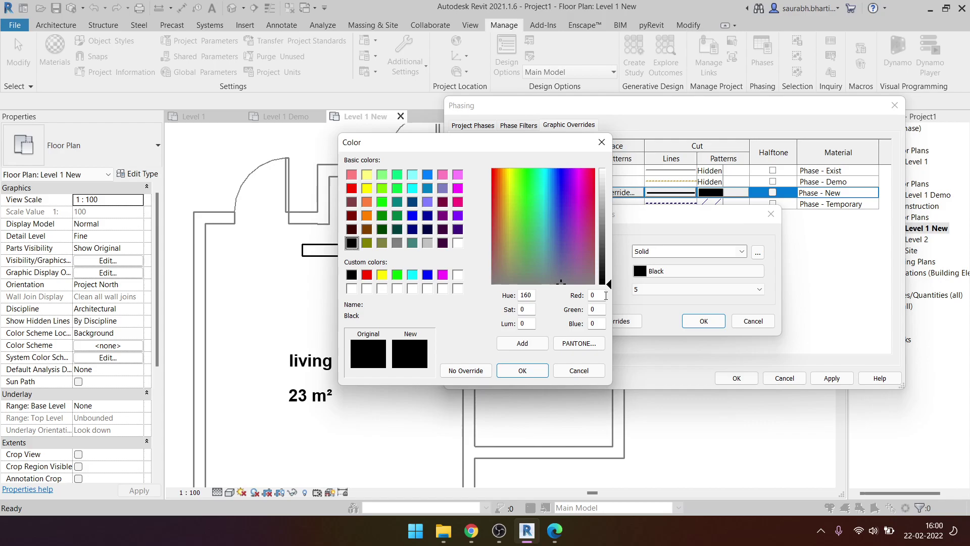
double_click(603, 297)
type("155")
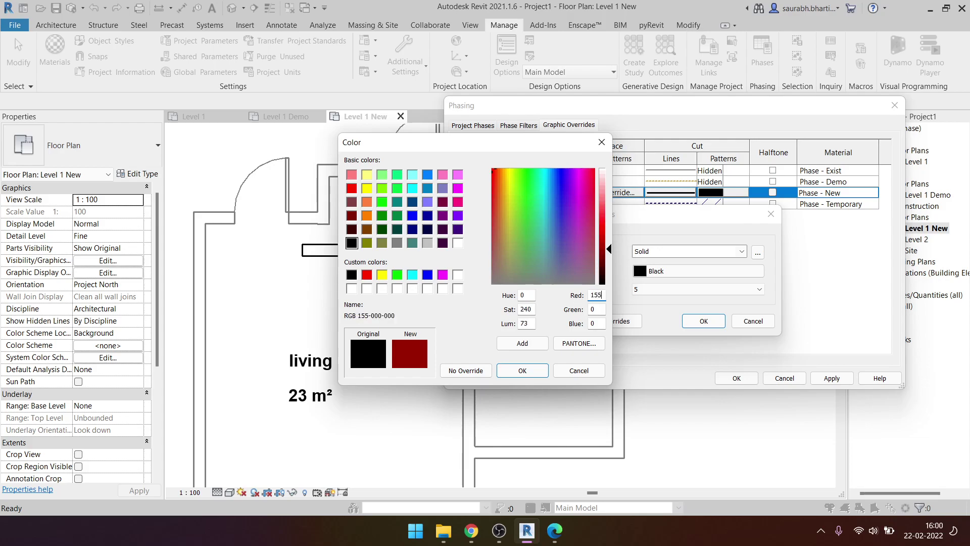
type("-086-0")
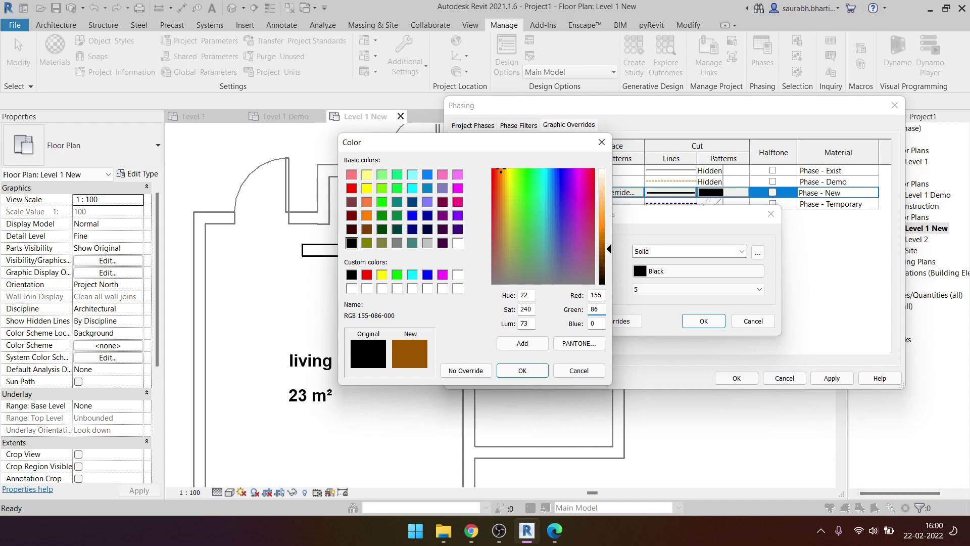
type("54")
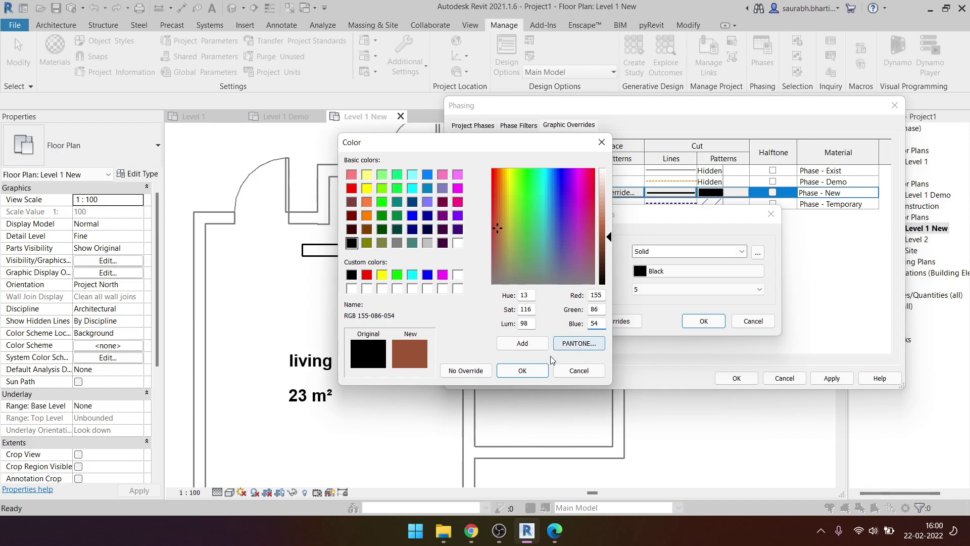
left_click(522, 371)
left_click(696, 324)
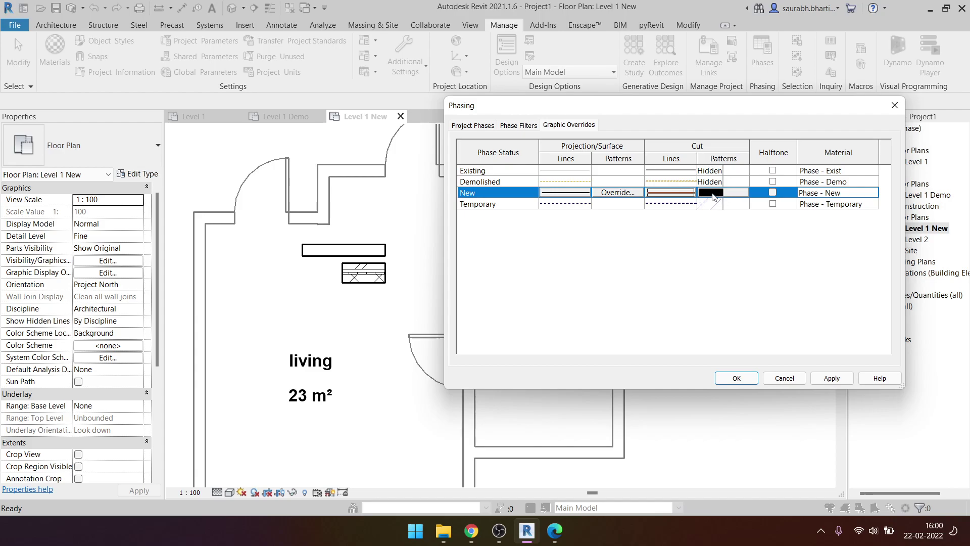
- Make New projection lines brown RGB 155-086-054, then apply and close the settings
left_click(713, 198)
key("Return")
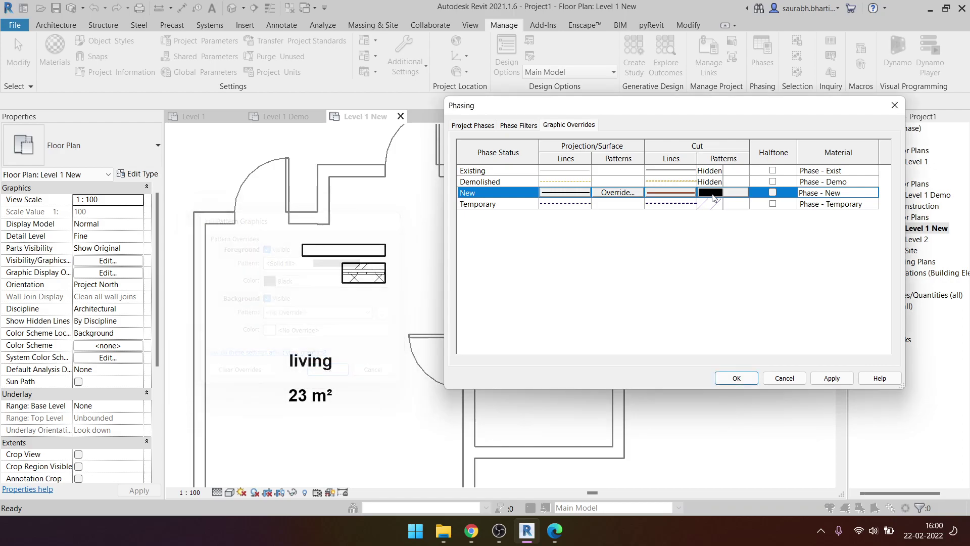
left_click(587, 194)
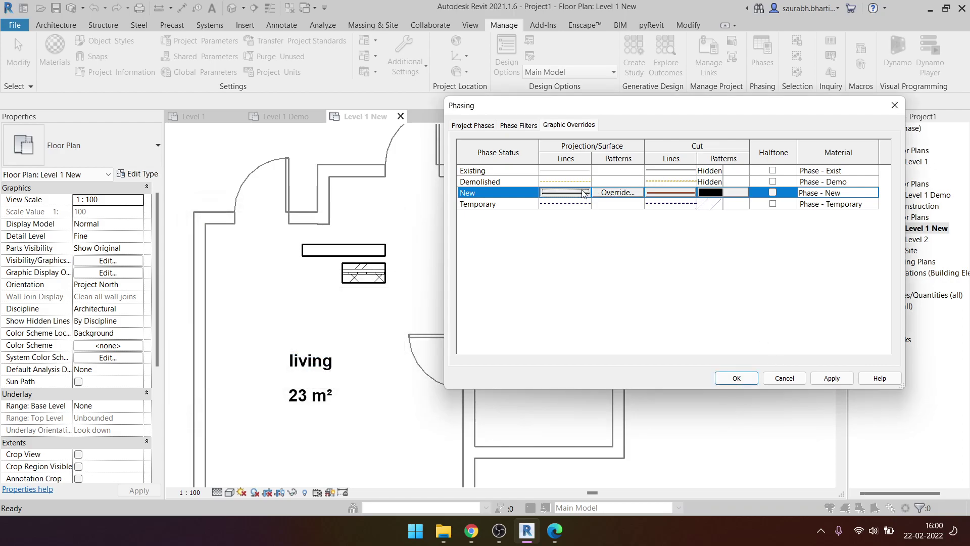
left_click(638, 271)
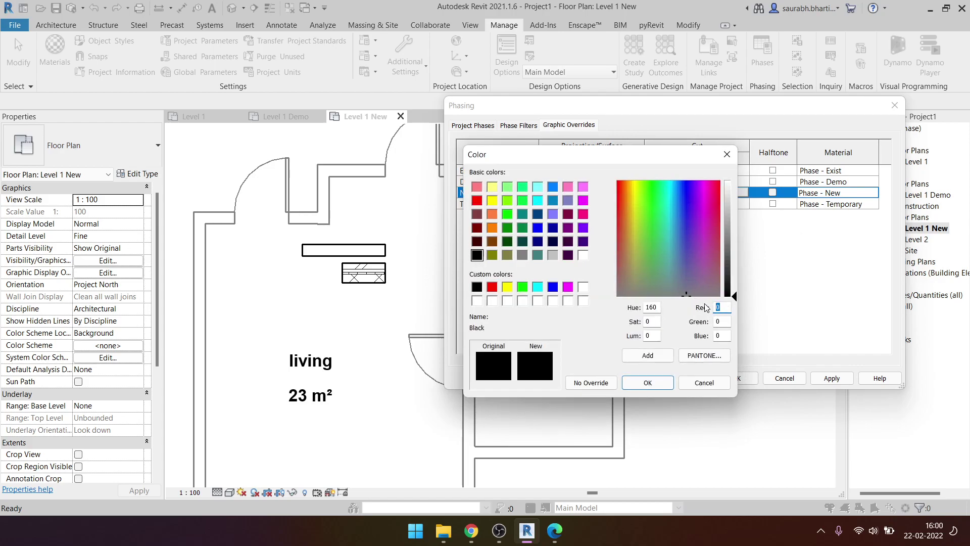
type("155")
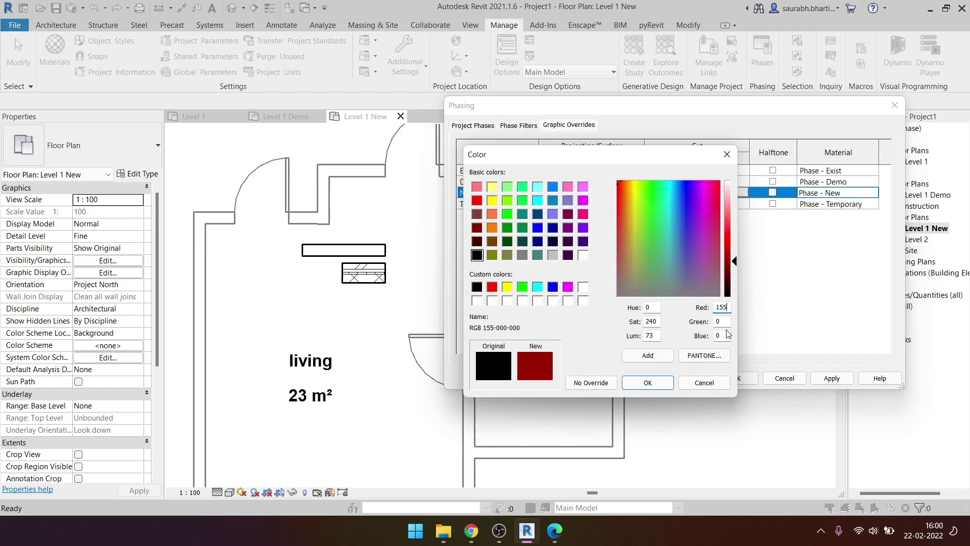
type("-086")
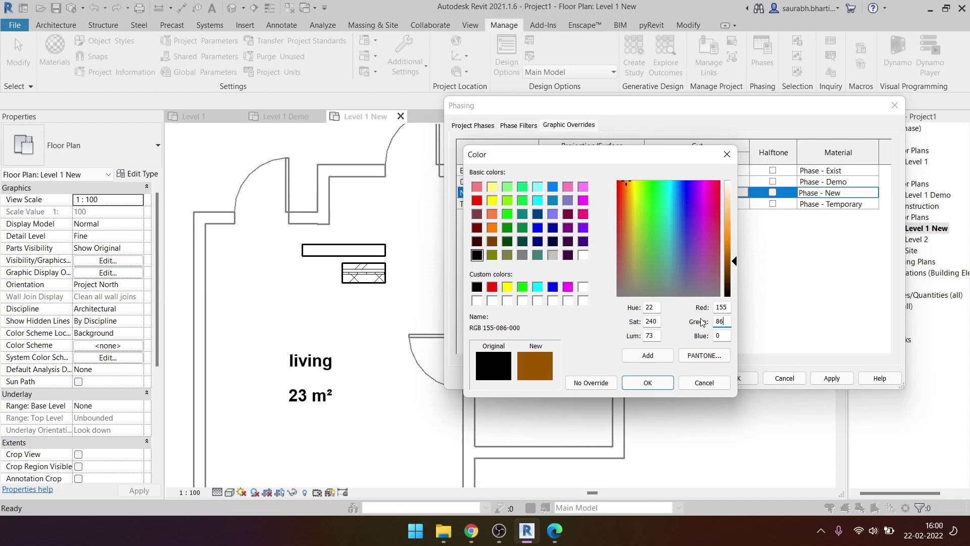
type("-054")
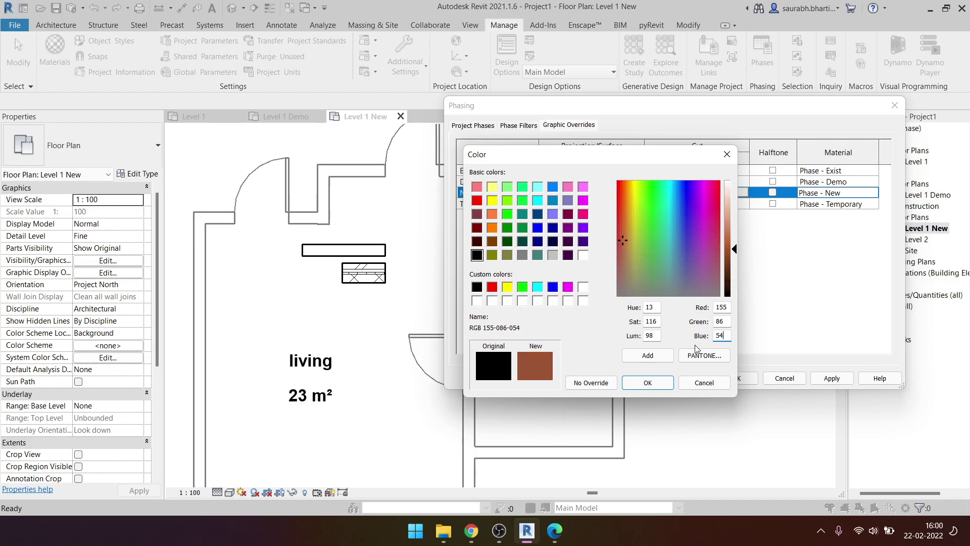
left_click(649, 384)
left_click(622, 326)
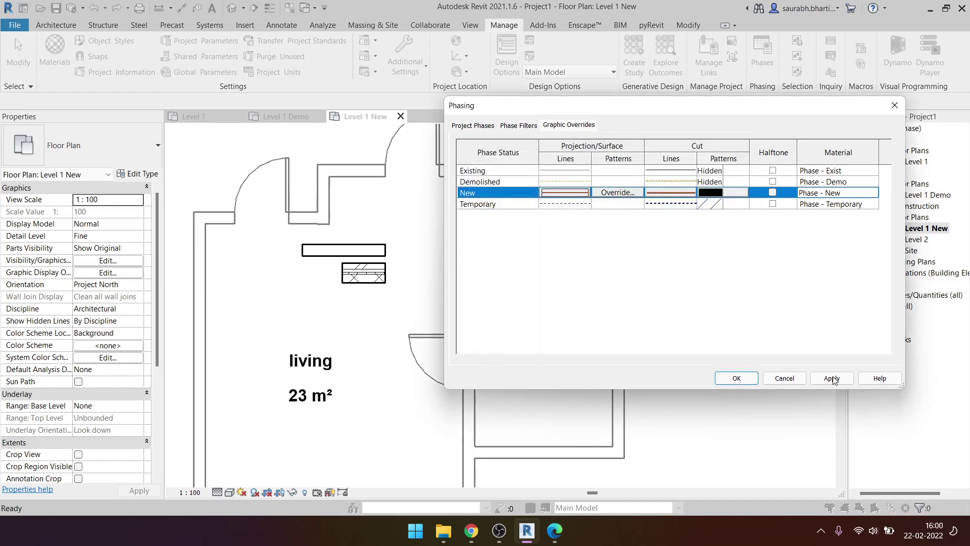
left_click(832, 378)
left_click(745, 377)
- Check the walls beside the Room 4 door and reopen the Phasing graphic overrides
scroll(568, 356, "up", 3)
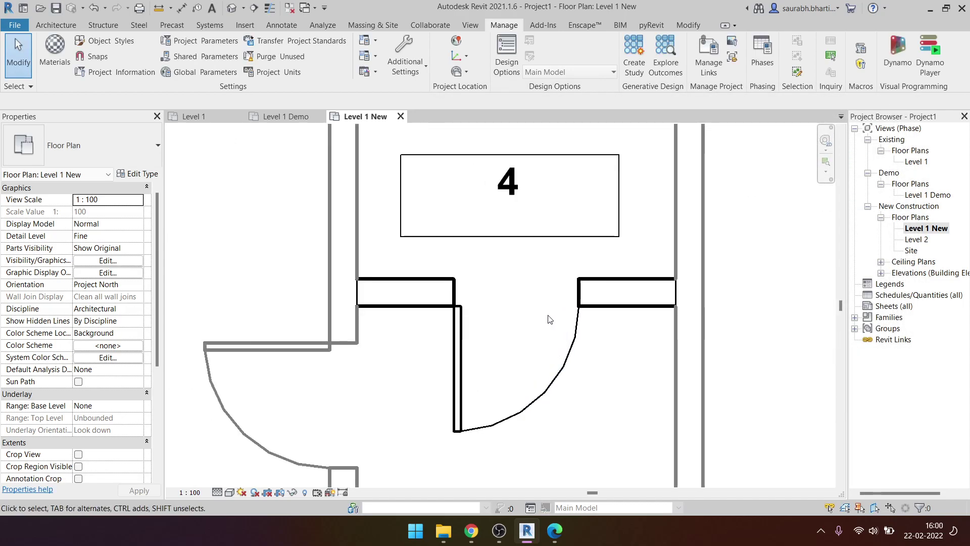
left_click(405, 282)
key("Escape")
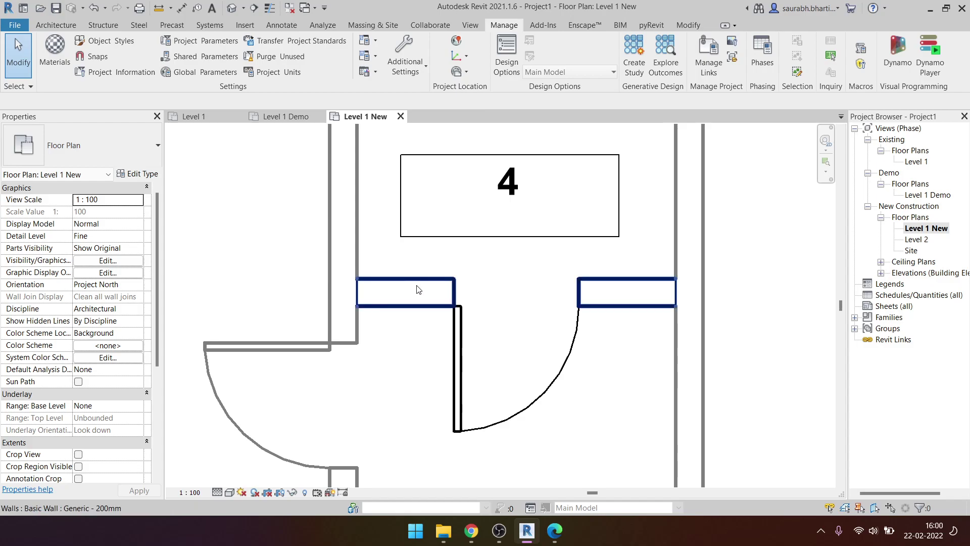
left_click(763, 54)
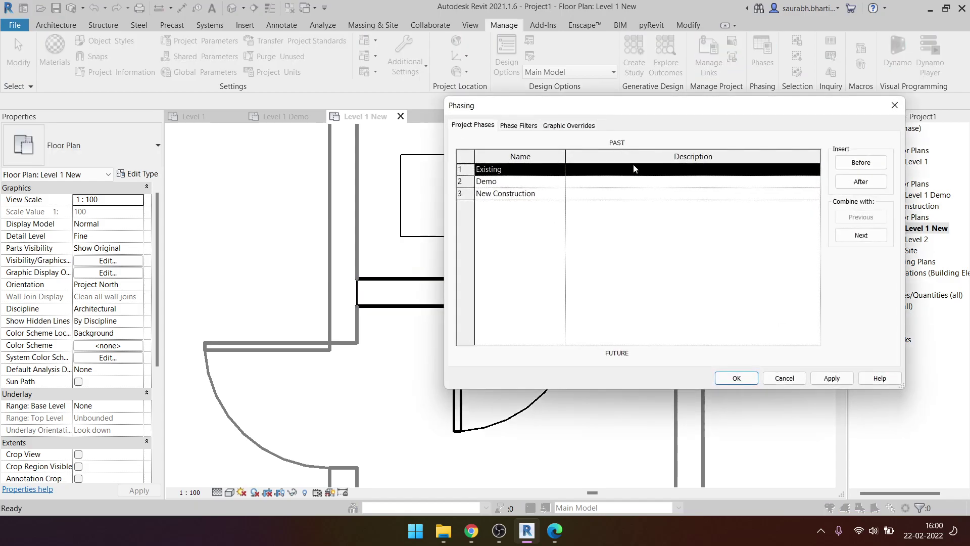
left_click(580, 127)
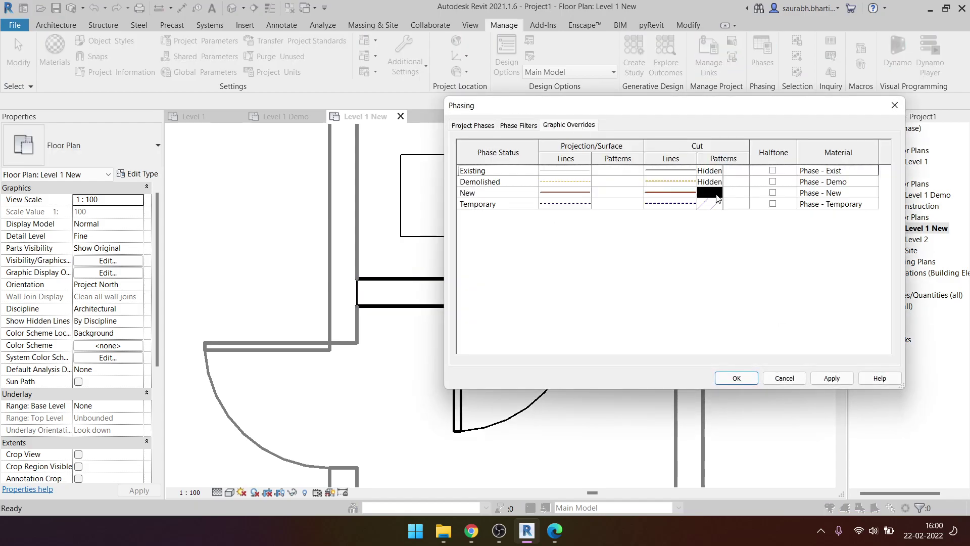
- Give the New cut pattern a solid brown RGB 155-086-054 fill and apply it
left_click(717, 196)
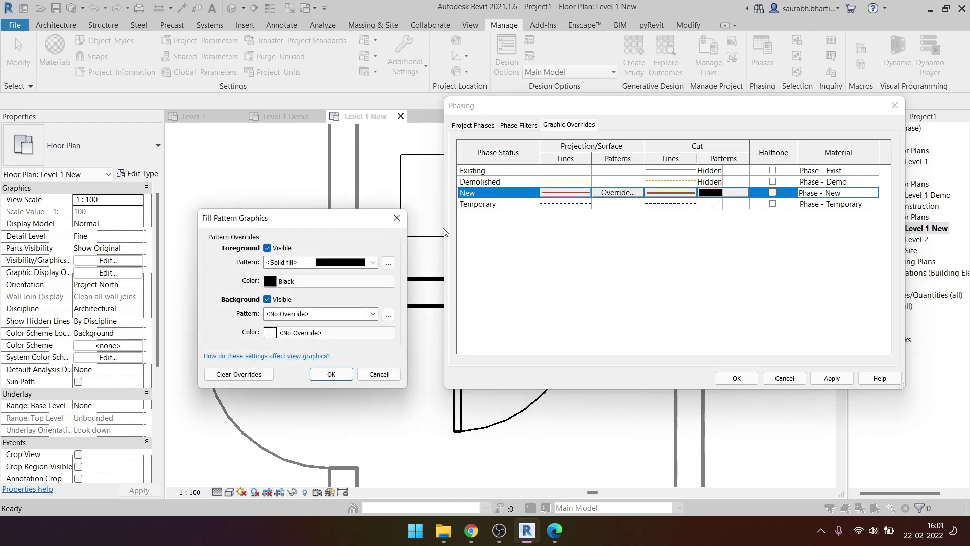
left_click(352, 265)
scroll(323, 151, "up", 3)
left_click(328, 40)
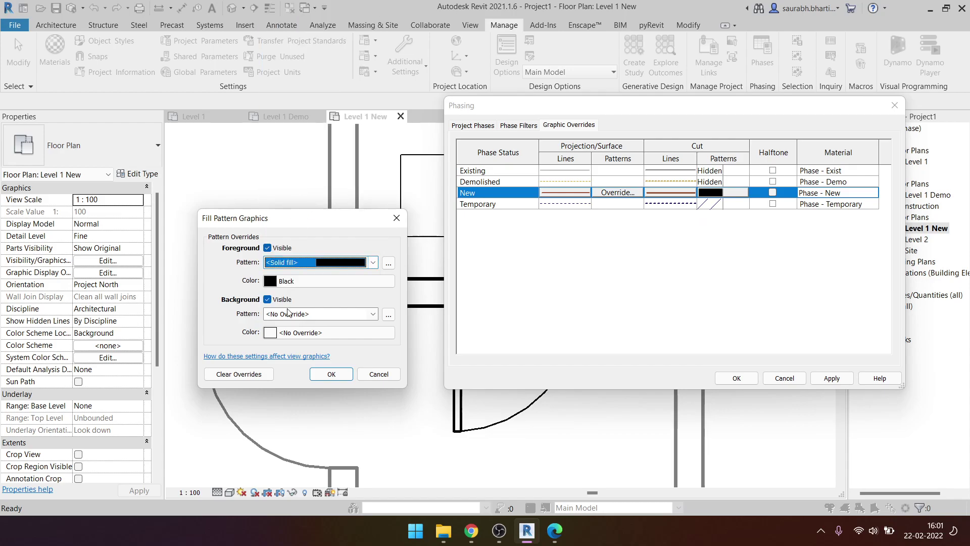
left_click(289, 284)
double_click(417, 335)
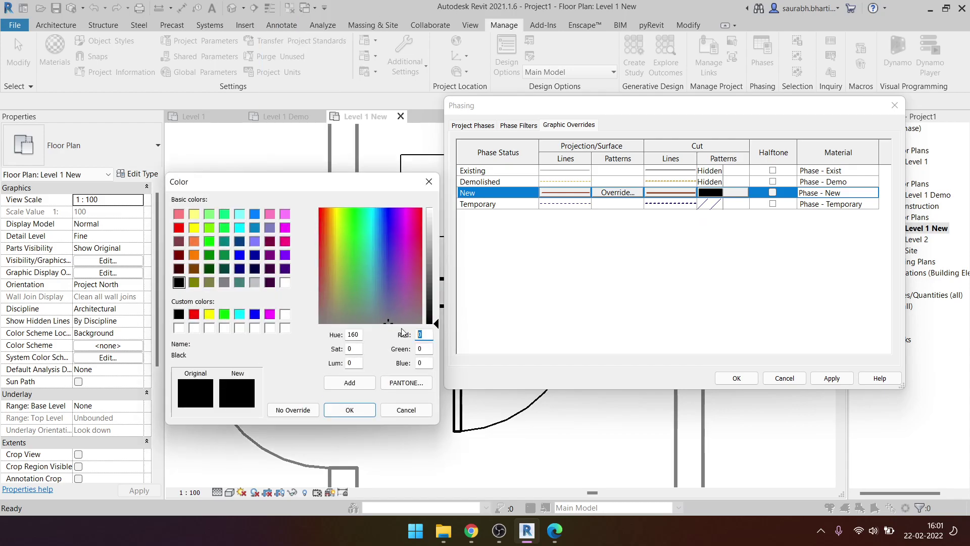
type("155-0")
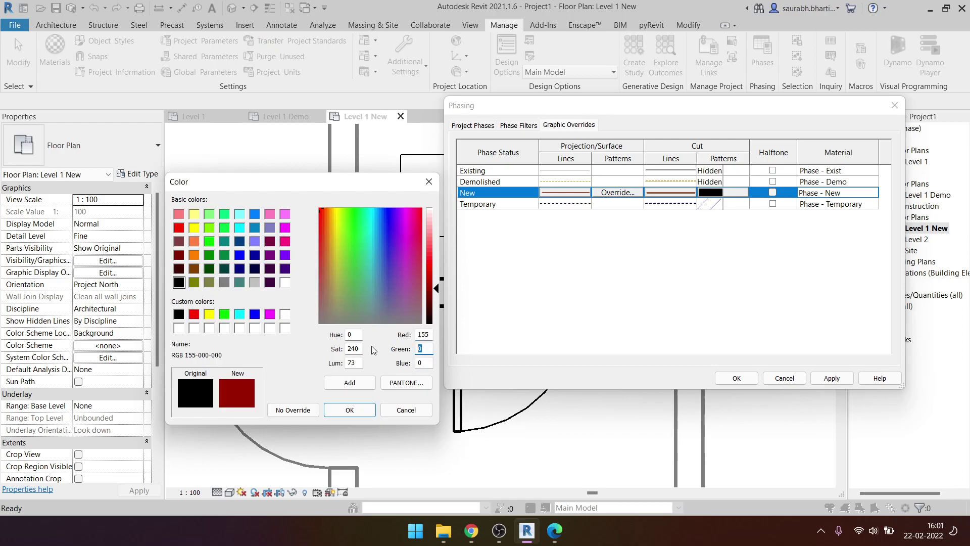
type("86-0")
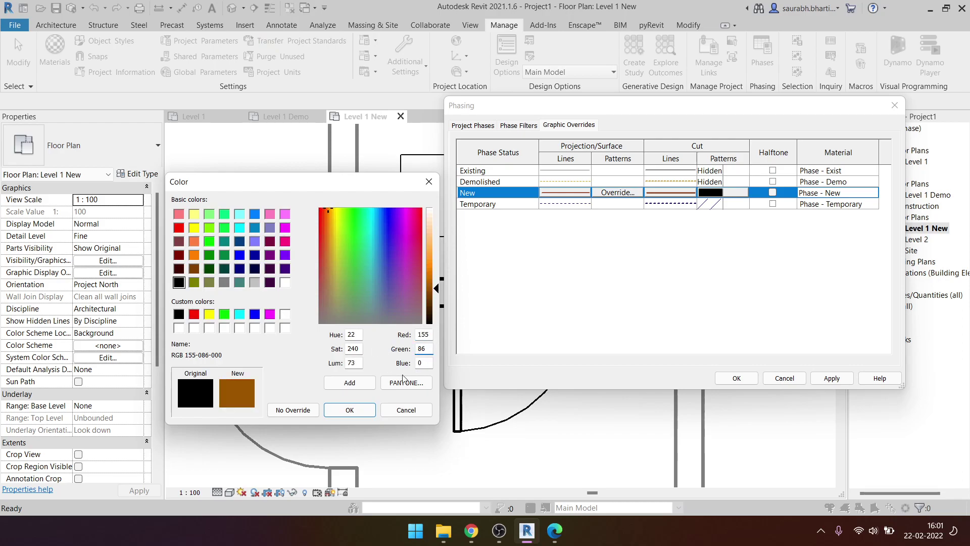
type("54")
left_click(350, 410)
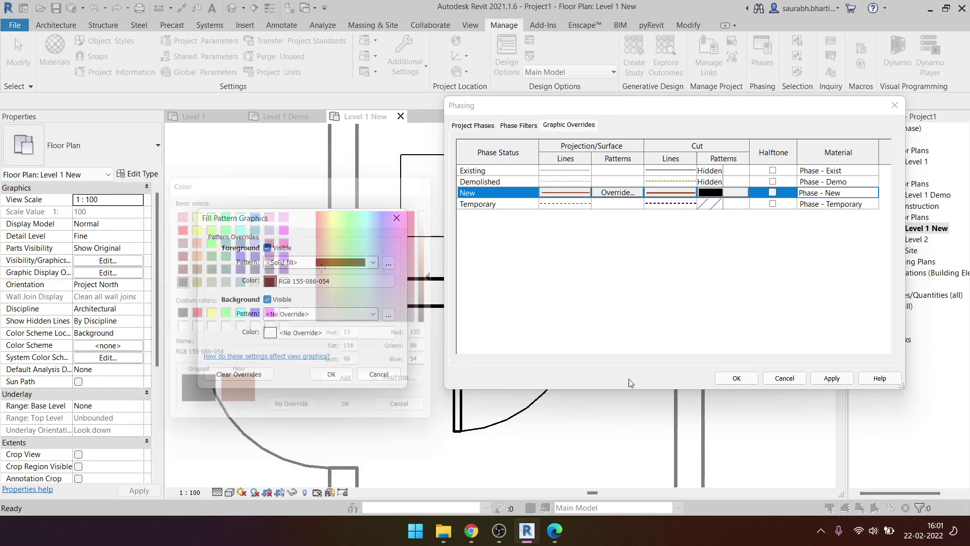
left_click(318, 375)
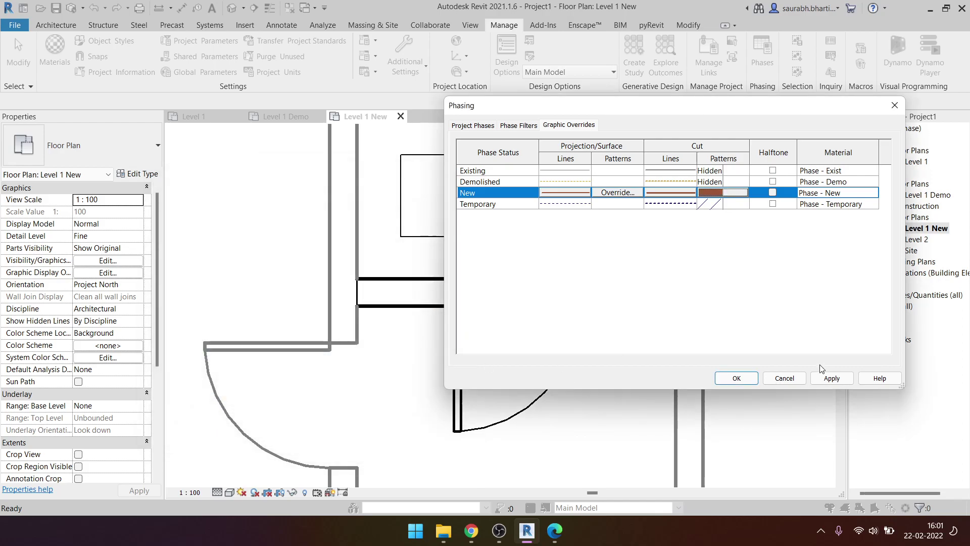
left_click(829, 379)
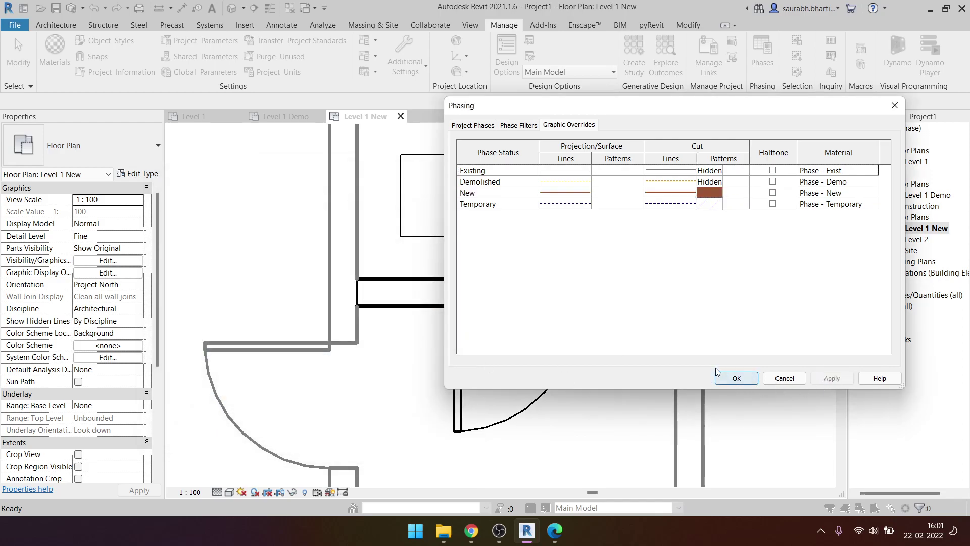
- Close the phasing settings, keeping the changes made
left_click(733, 380)
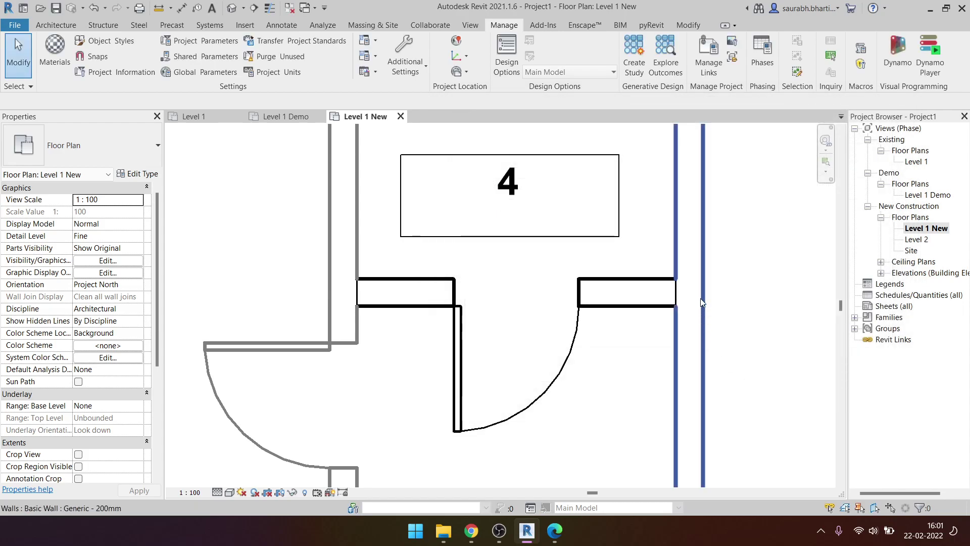
scroll(708, 279, "down", 3)
scroll(572, 286, "up", 1)
scroll(569, 286, "up", 1)
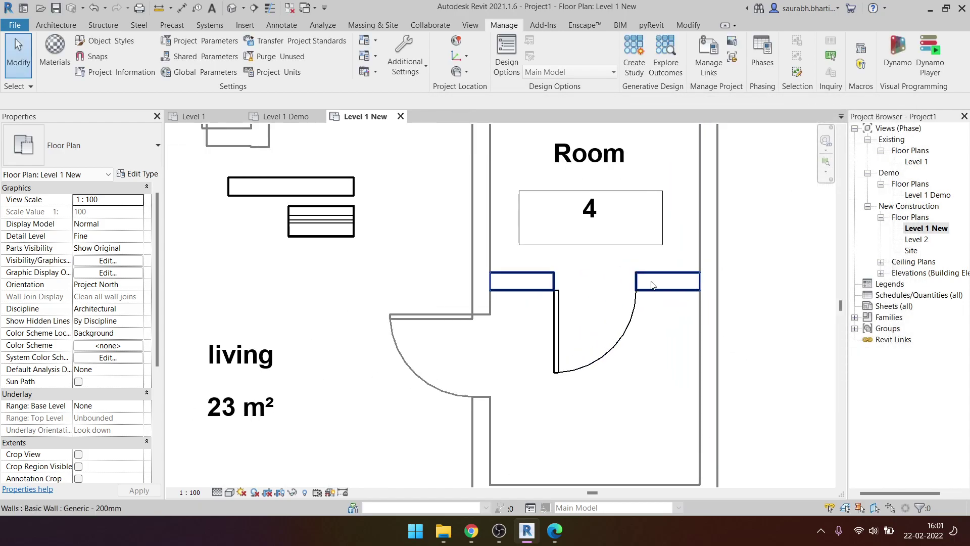
scroll(567, 286, "up", 2)
scroll(567, 286, "up", 2)
scroll(627, 267, "down", 1)
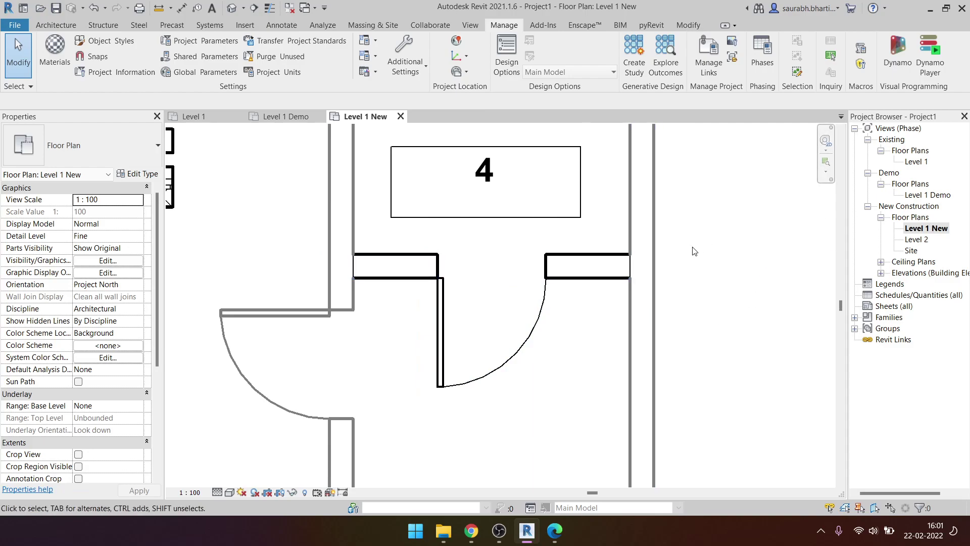
middle_click_drag(692, 248, 736, 297)
scroll(64, 420, "down", 5)
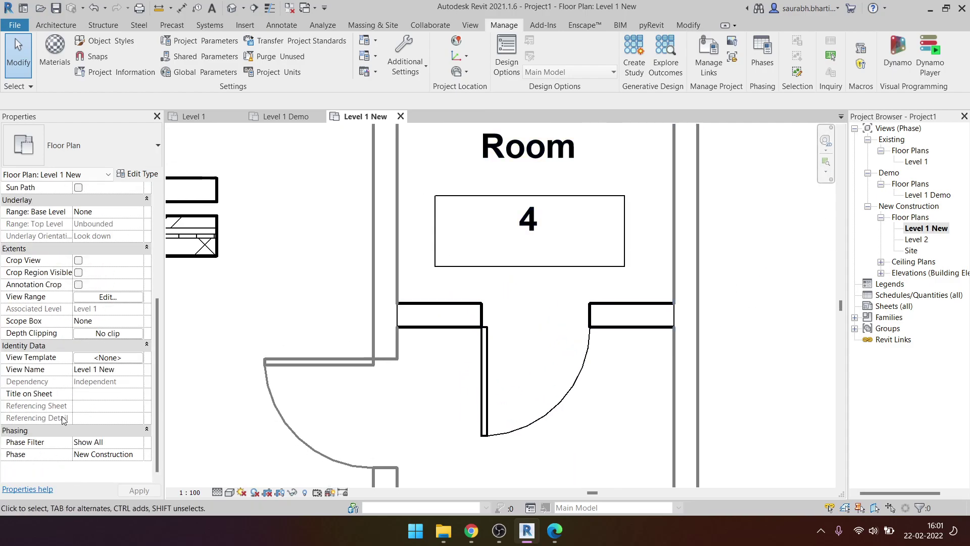
- Set the Level 1 New view's phase filter back to Show Complete after briefly trying None
left_click(138, 442)
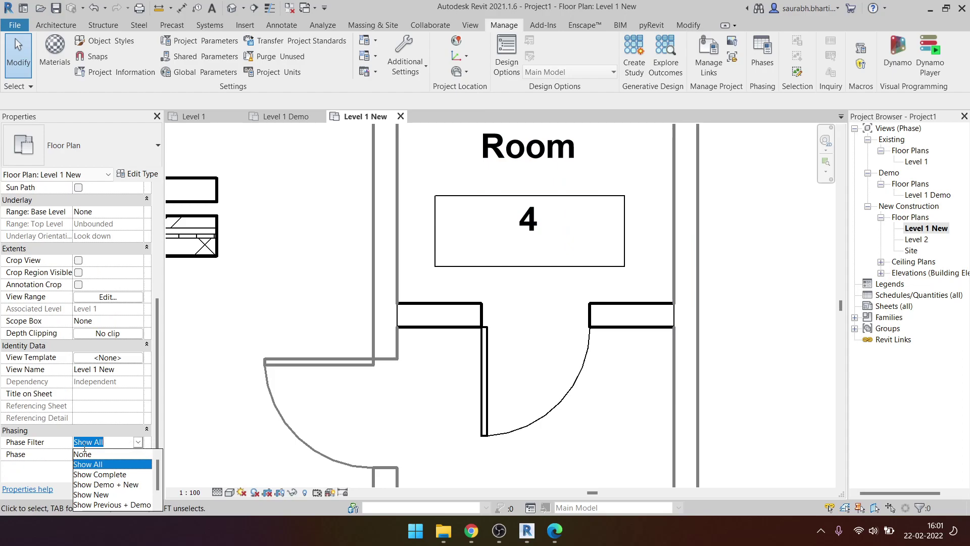
left_click(130, 476)
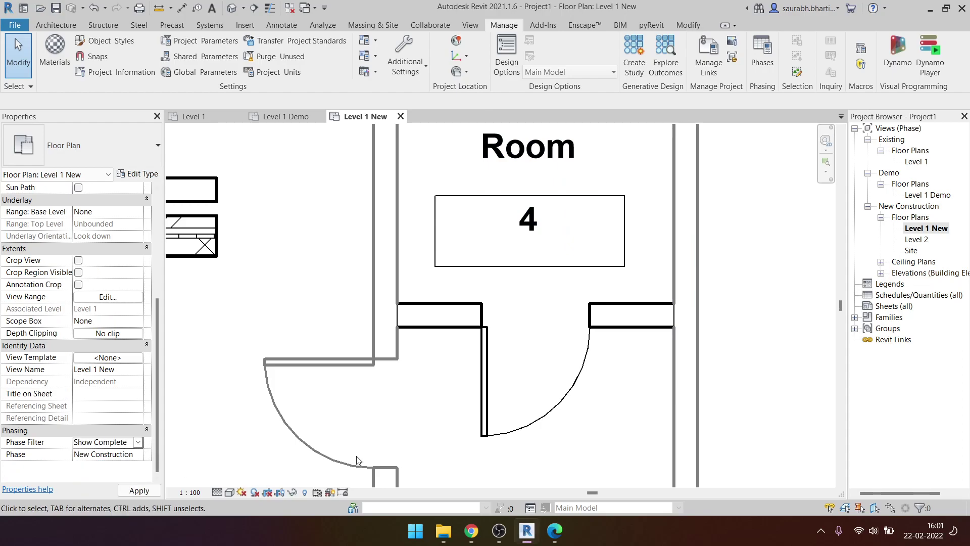
left_click(136, 444)
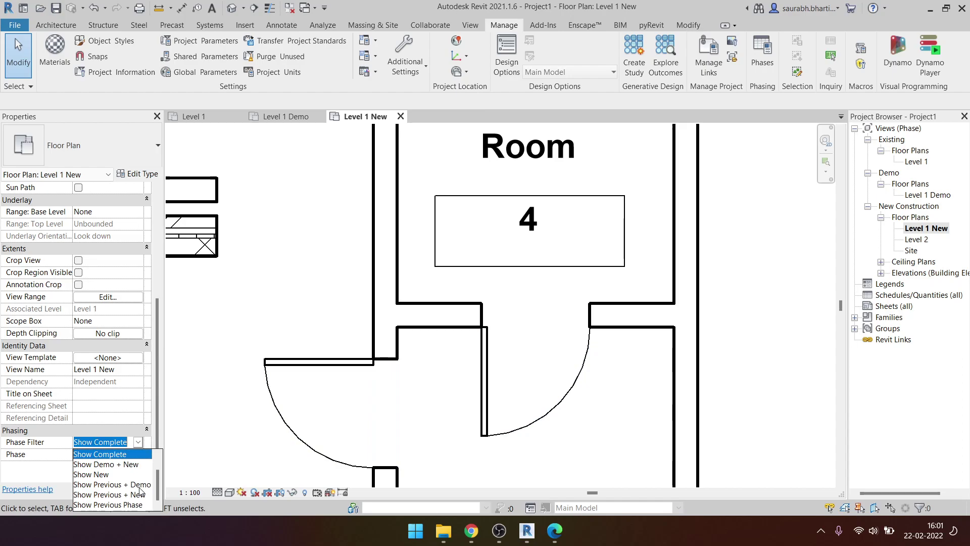
left_click(143, 454)
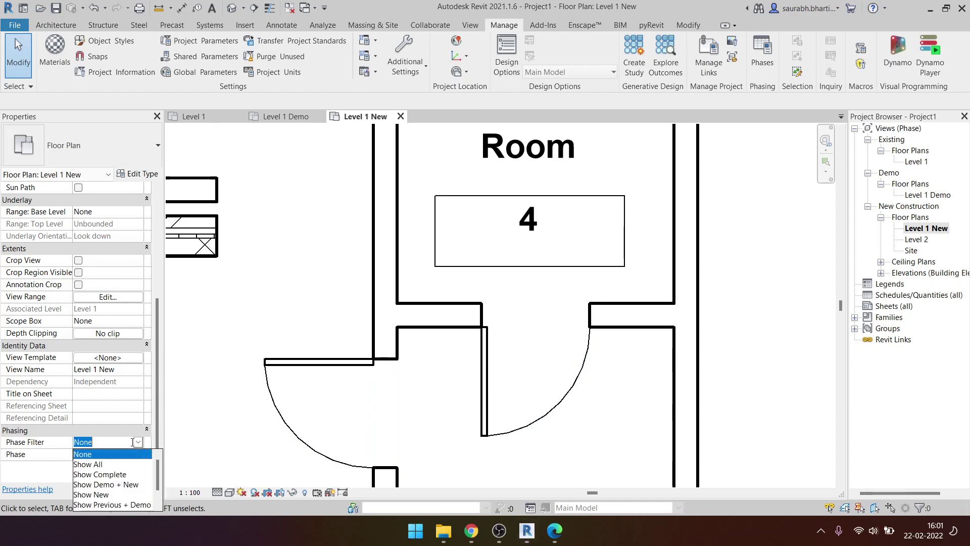
left_click(141, 455)
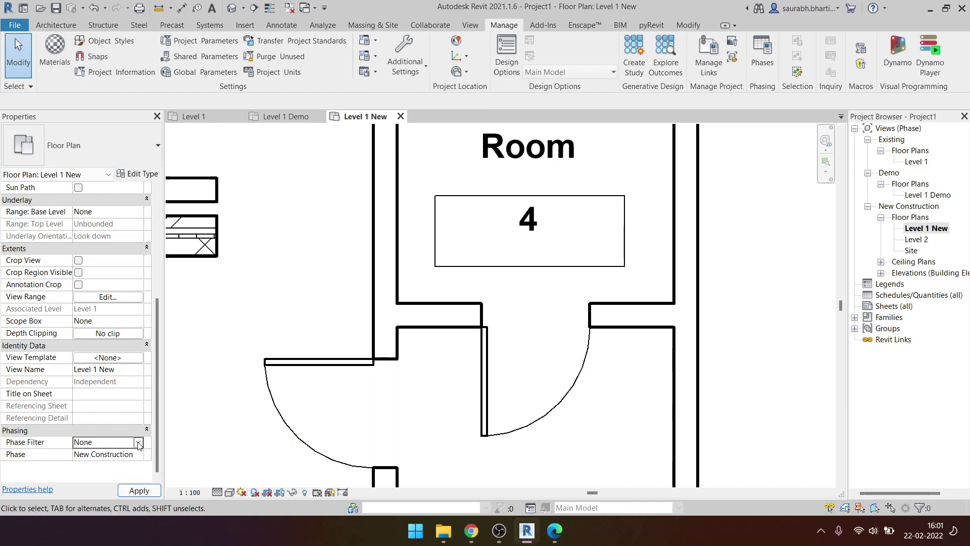
left_click(137, 443)
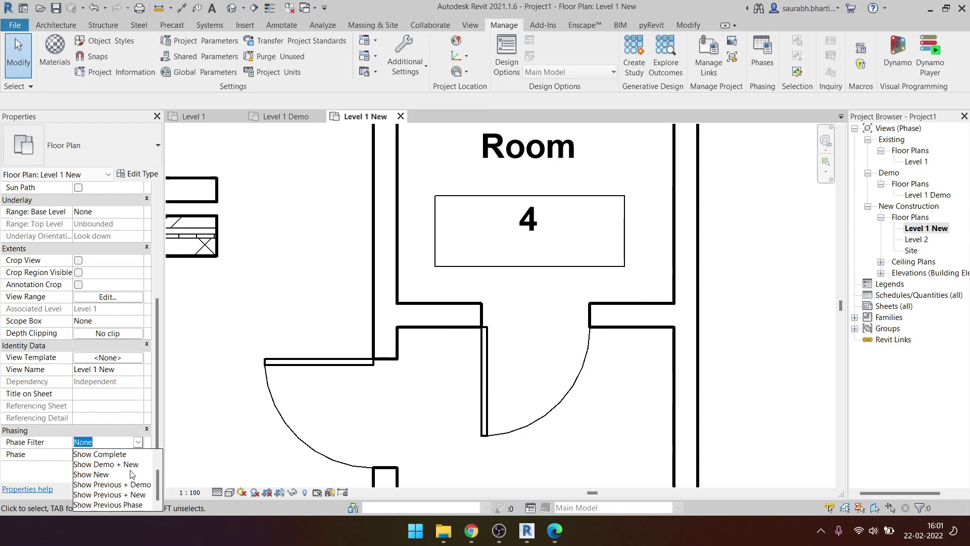
left_click(101, 454)
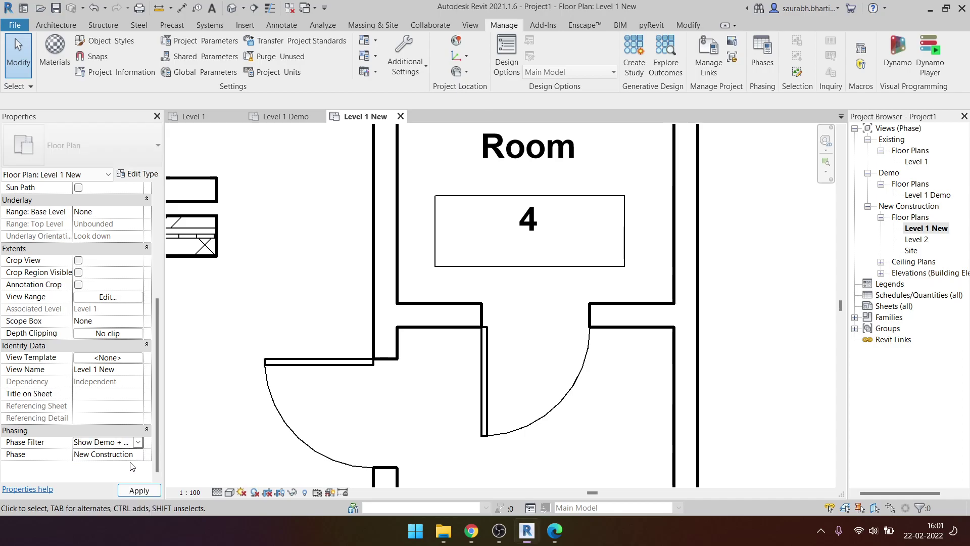
- Reopen the project phasing settings from Manage > Phases
scroll(478, 370, "down", 2)
scroll(479, 370, "down", 2)
scroll(544, 319, "down", 2)
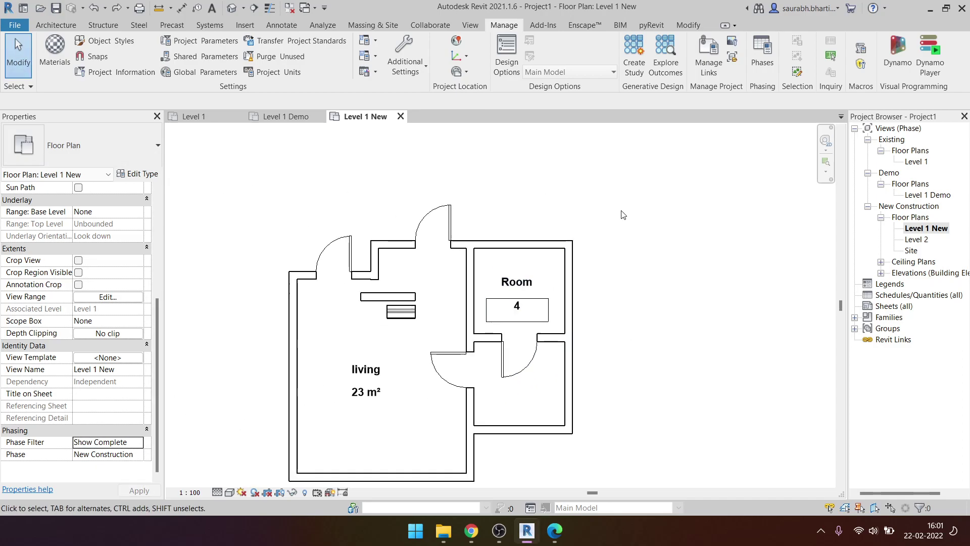
left_click(758, 56)
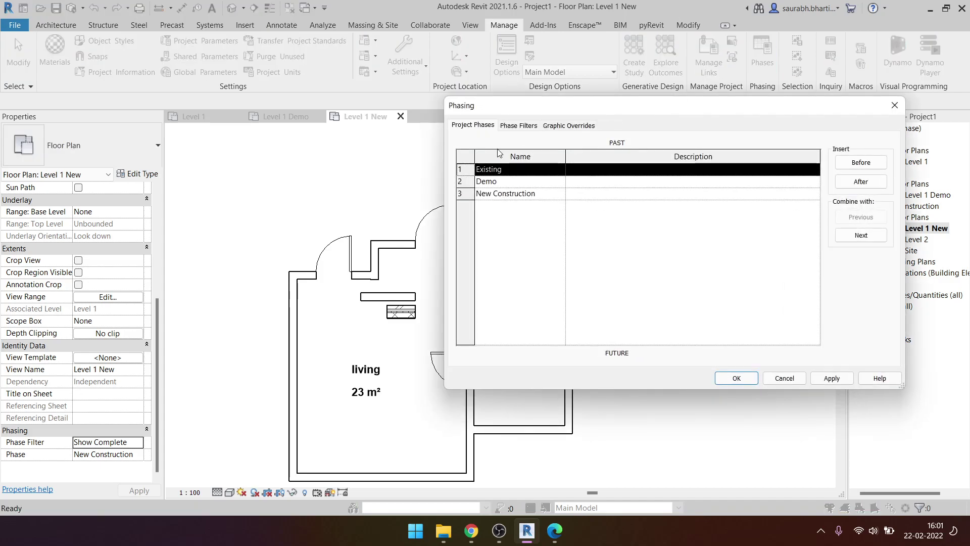
- Add three new rows to the Phase Filters table
left_click(516, 126)
left_click(571, 126)
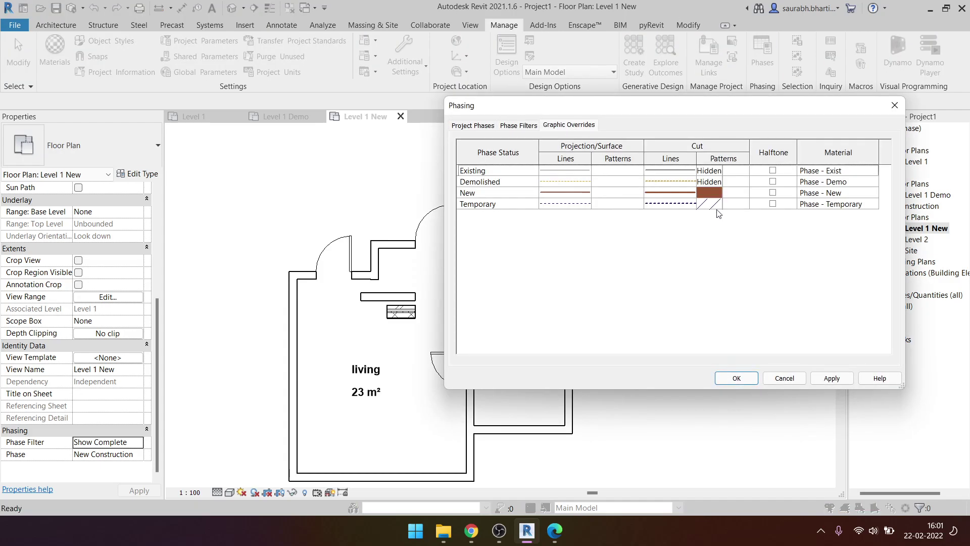
left_click(521, 126)
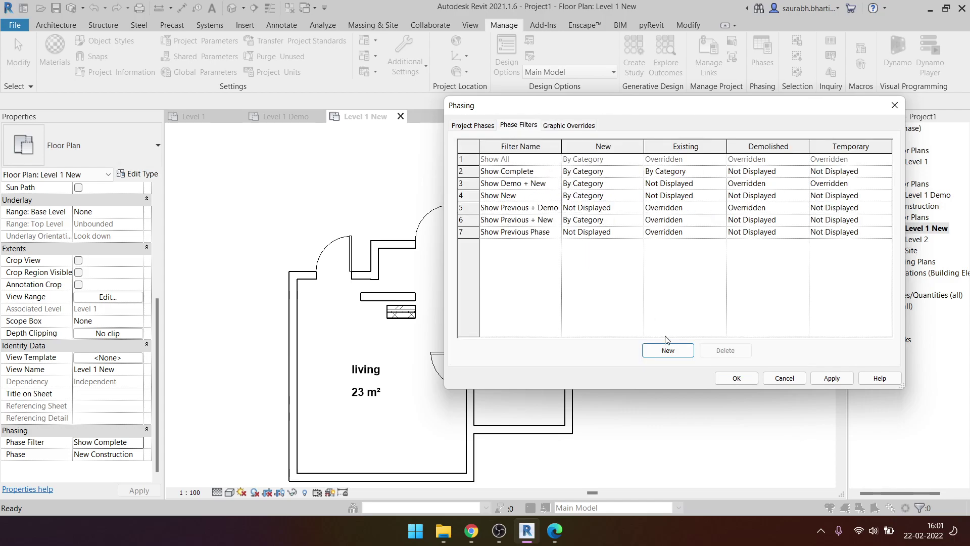
left_click(685, 354)
left_click(684, 354)
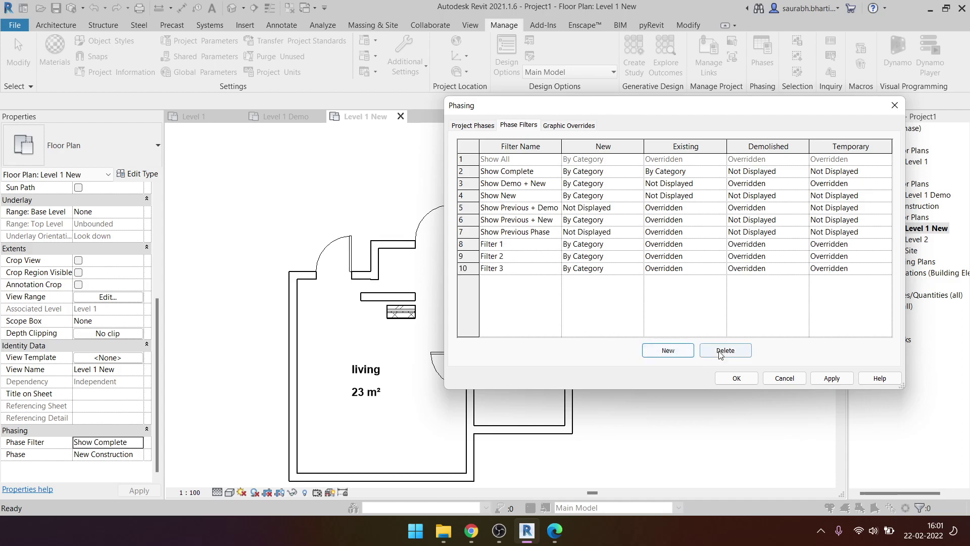
left_click(725, 350)
left_click(725, 351)
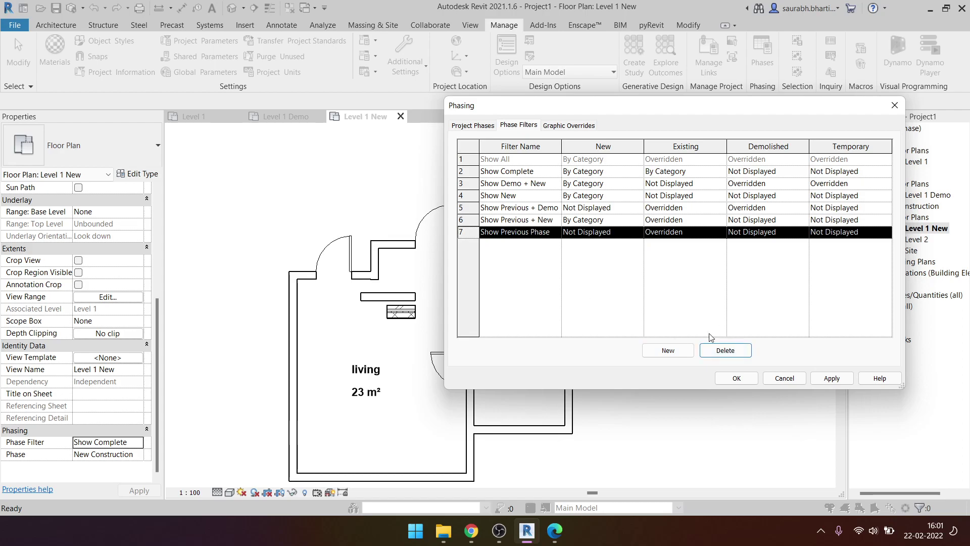
left_click(687, 350)
left_click(687, 351)
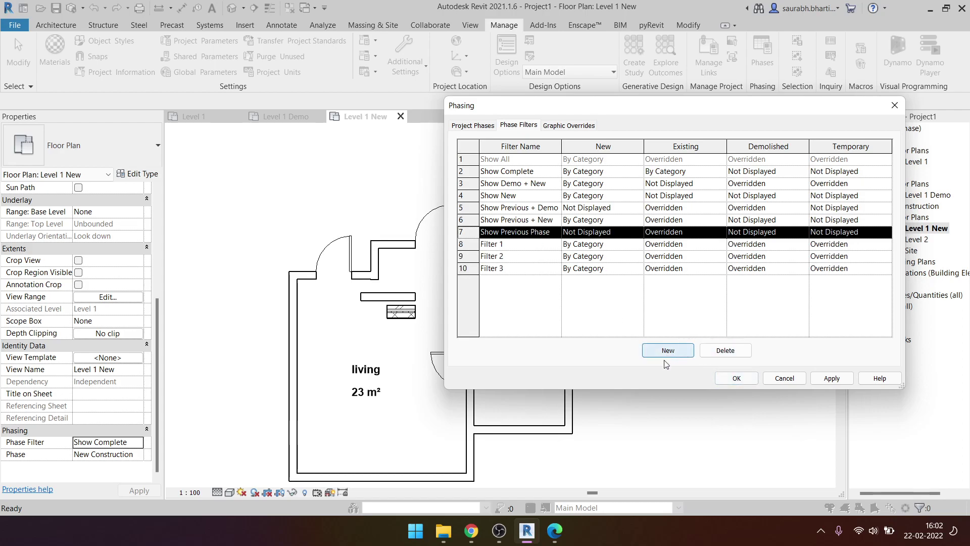
- Rename the three new filters Existing, Demo and New, and apply
left_click(535, 245)
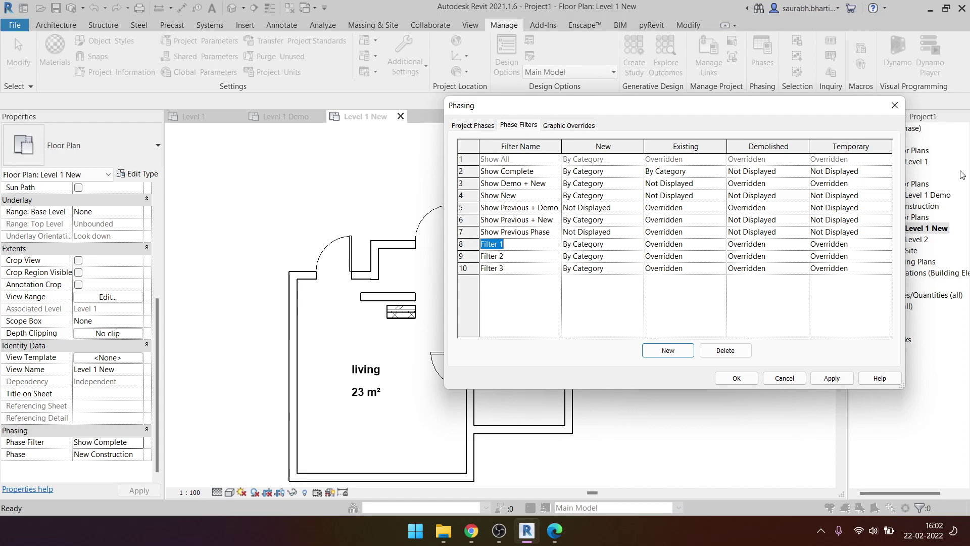
type("Exis")
type("ting")
left_click(544, 259)
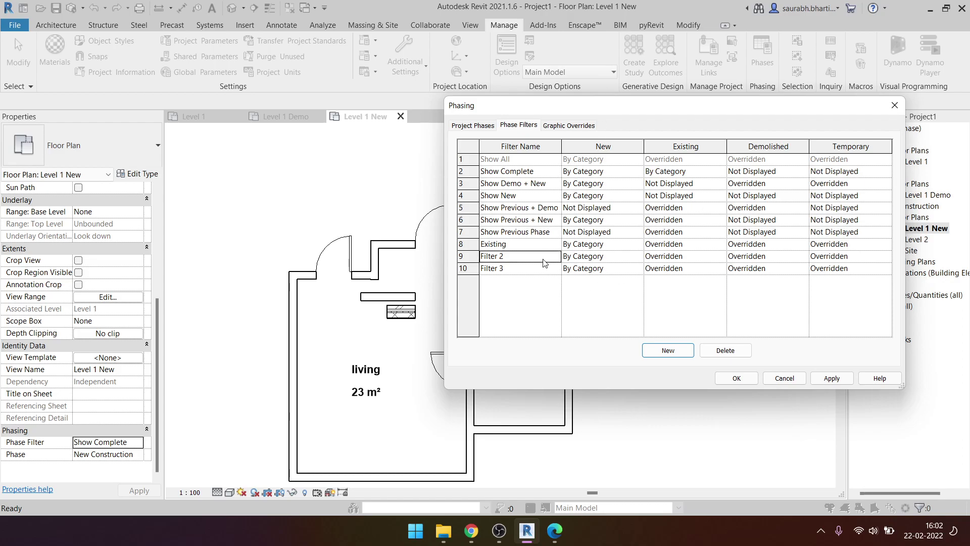
type("Demo")
left_click(546, 268)
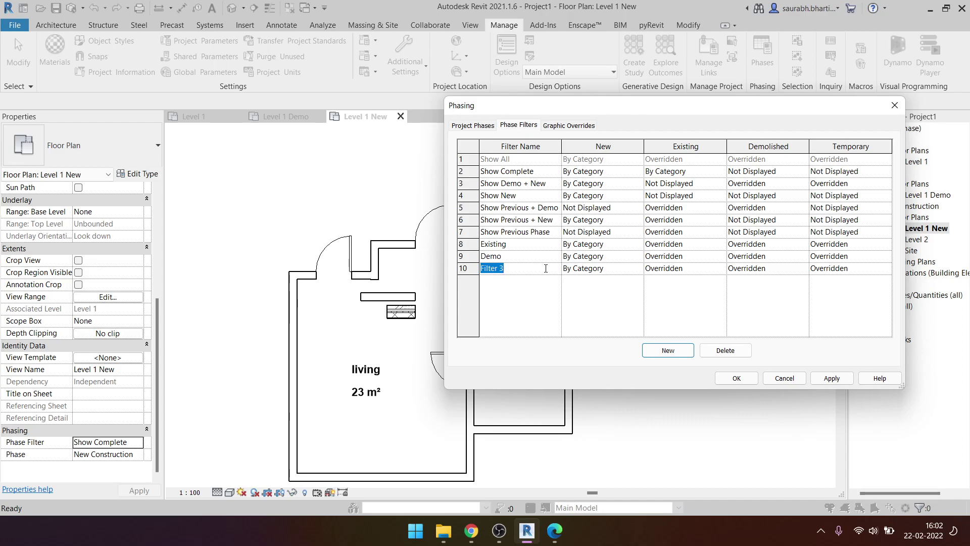
type("New")
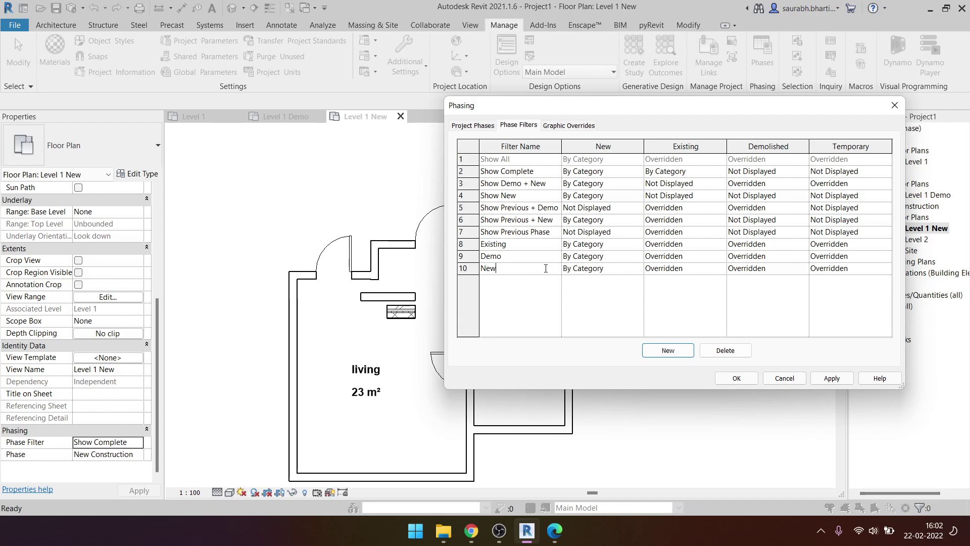
left_click(651, 291)
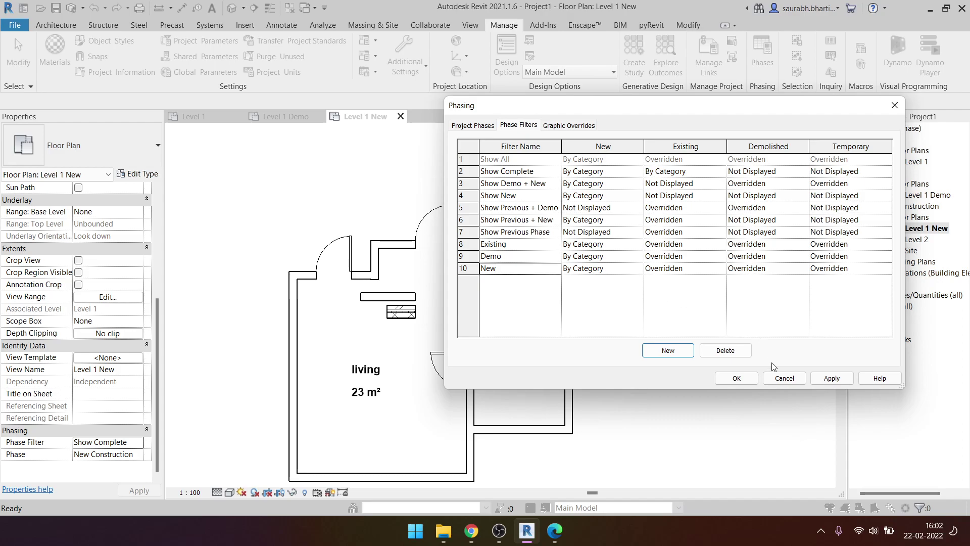
left_click(821, 379)
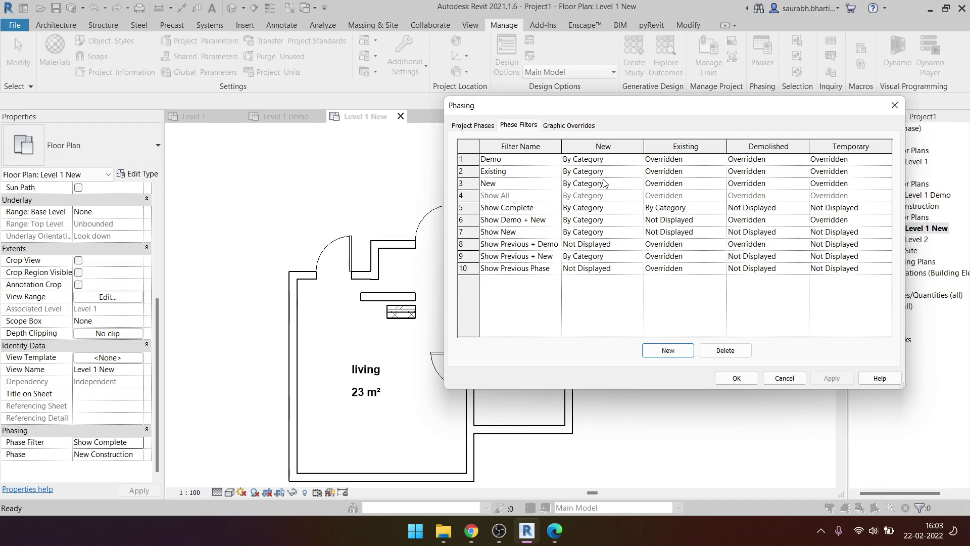
- Set the Existing filter: New and Demolished Not Displayed, Existing By Category
left_click(637, 173)
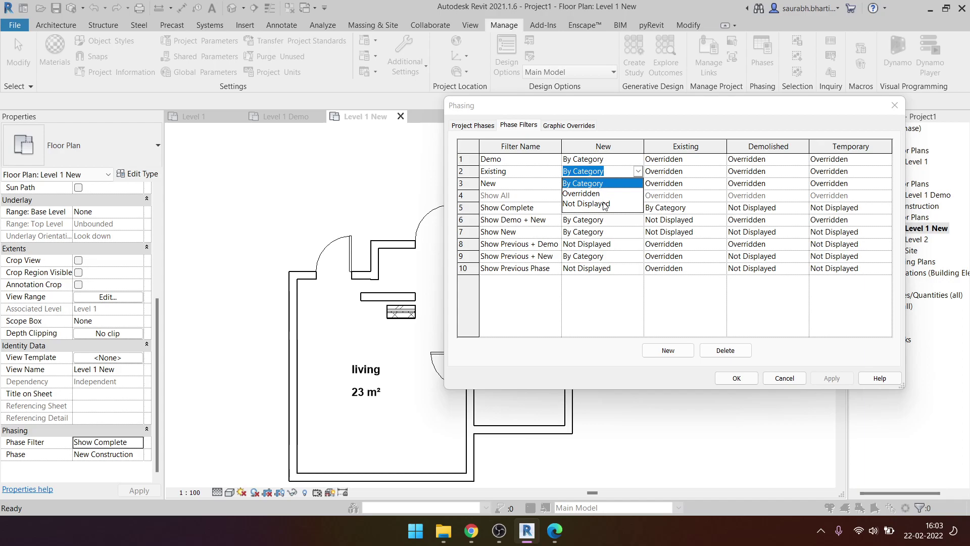
left_click(602, 204)
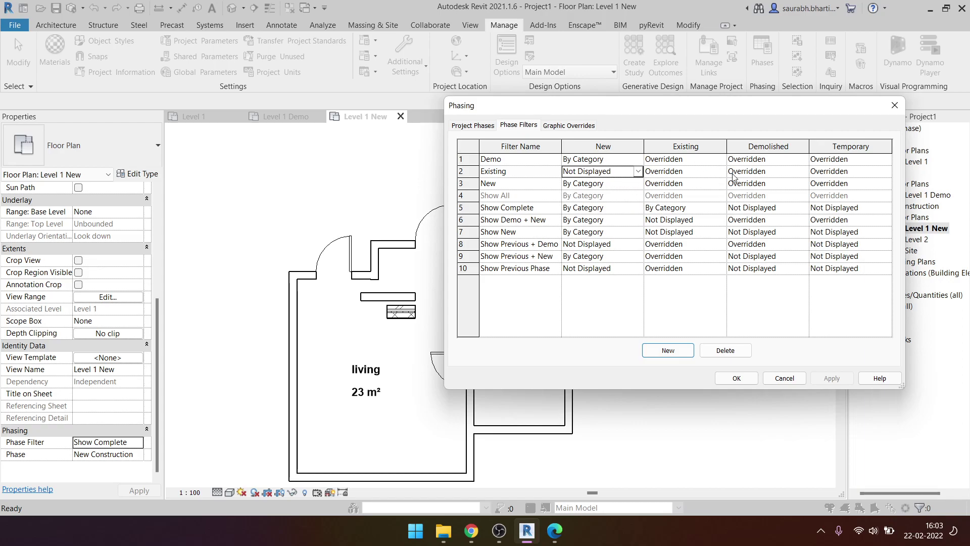
left_click(810, 172)
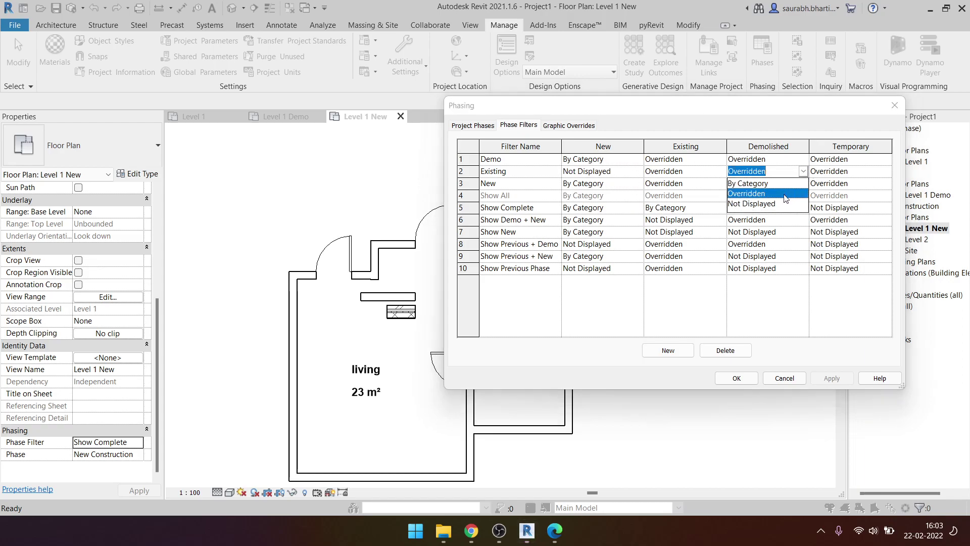
left_click(782, 204)
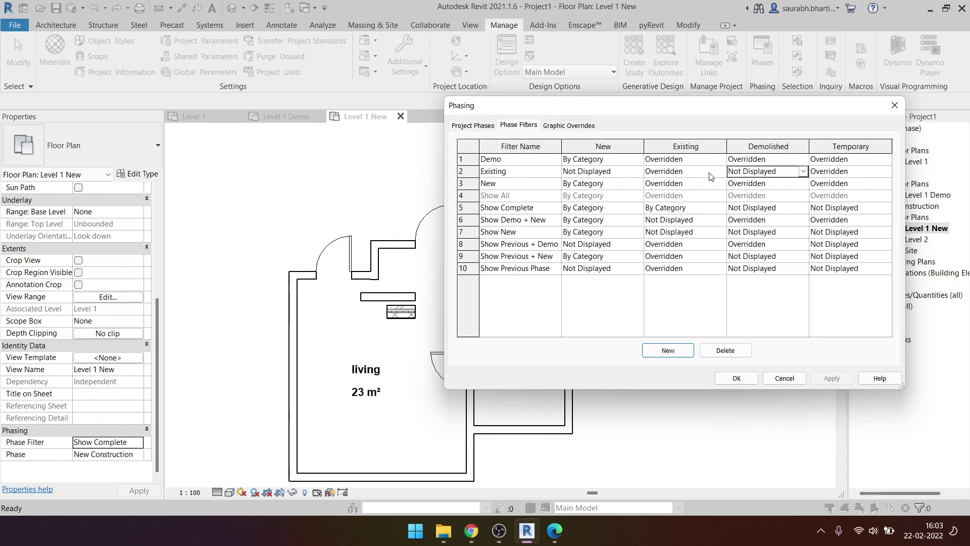
left_click(718, 173)
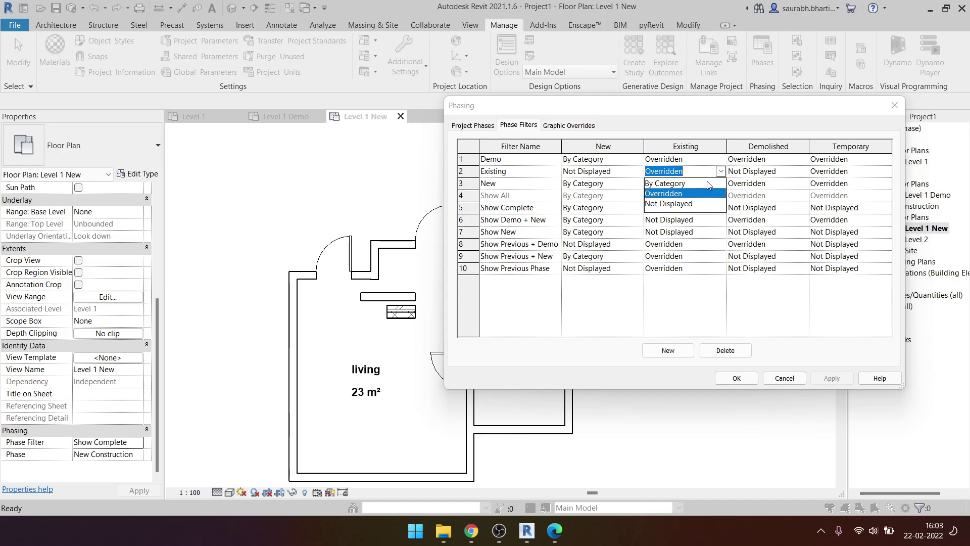
left_click(707, 183)
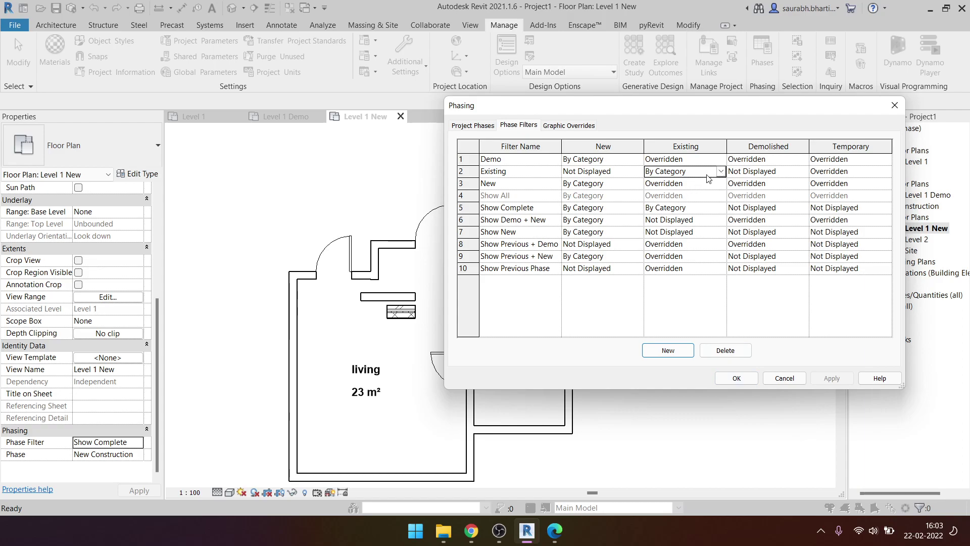
left_click(628, 159)
left_click(638, 159)
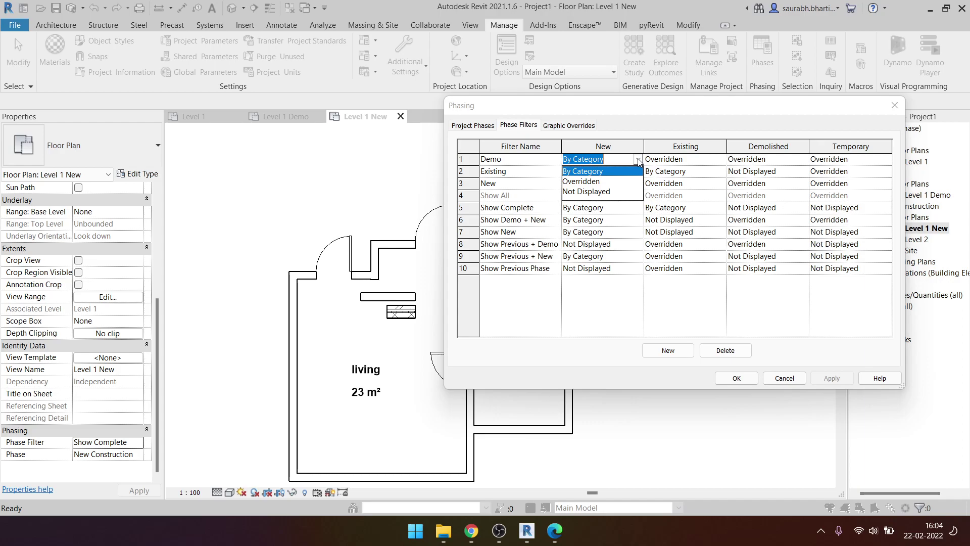
- Set Demo filter New to Overridden and Existing to By Category; set New filter New to Overridden
left_click(620, 181)
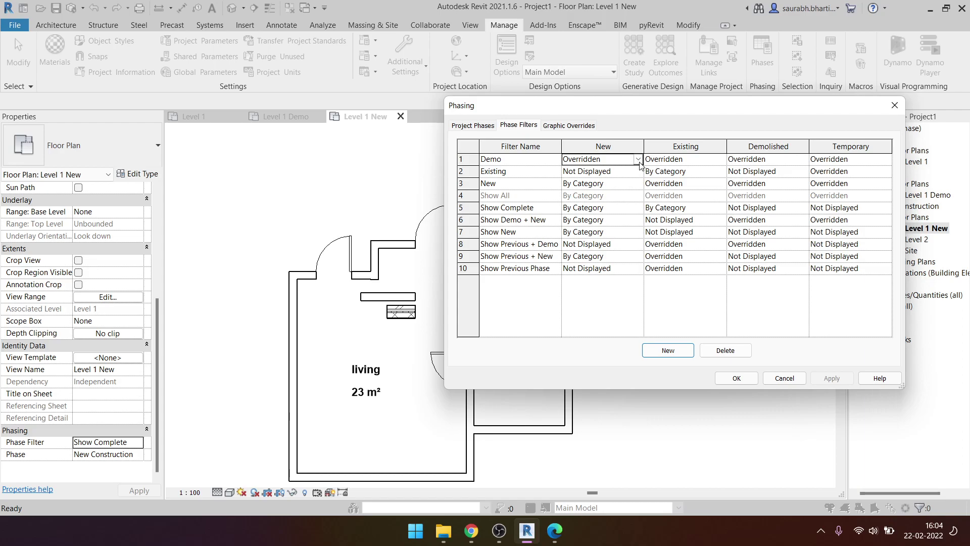
left_click(723, 160)
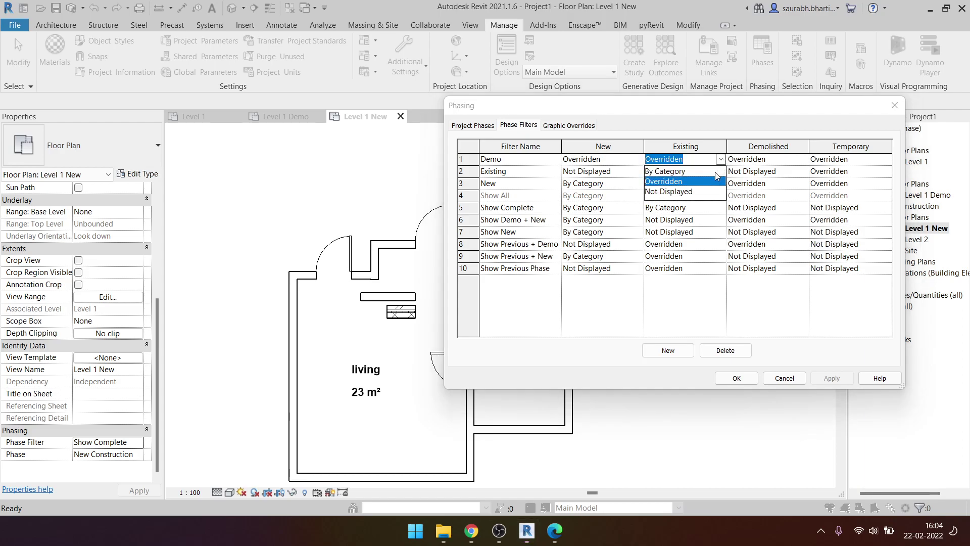
key("Escape")
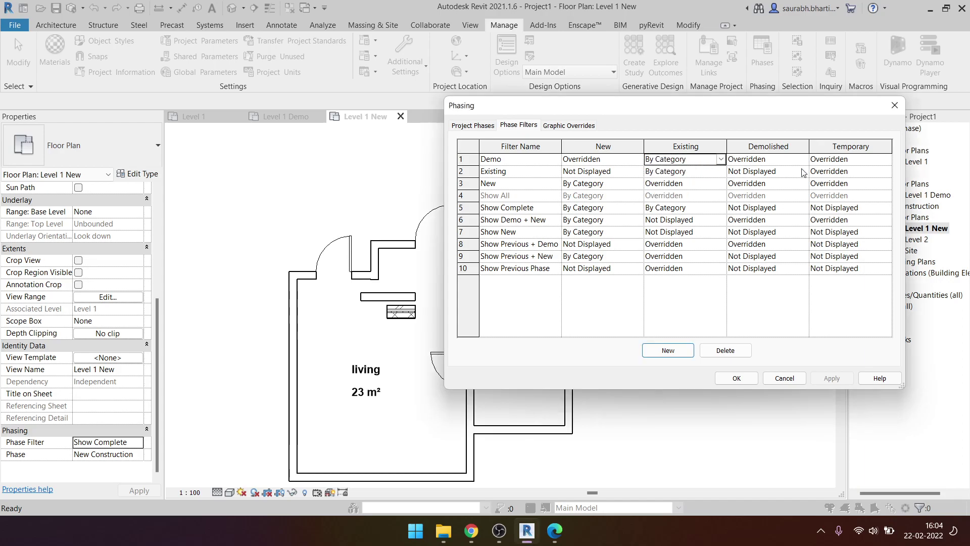
left_click(806, 161)
left_click(806, 161)
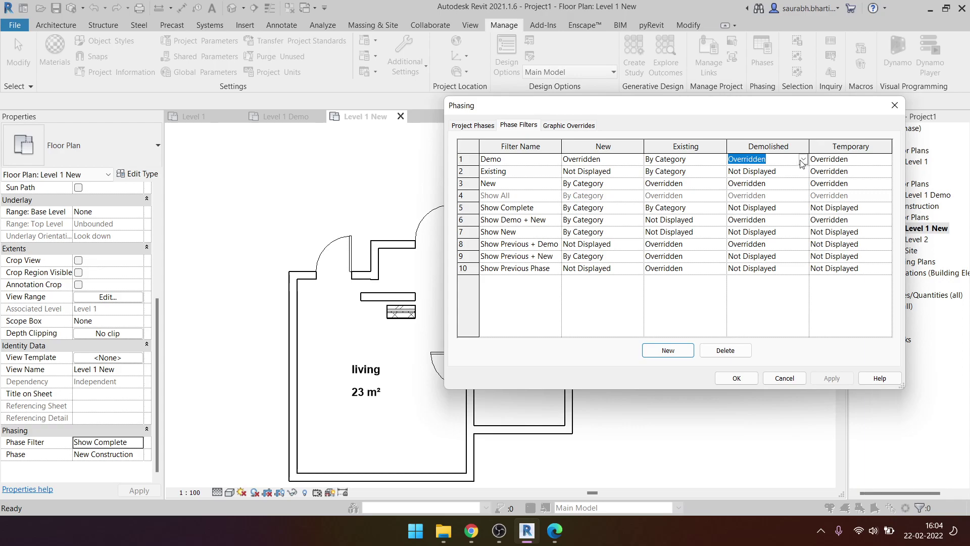
left_click(887, 161)
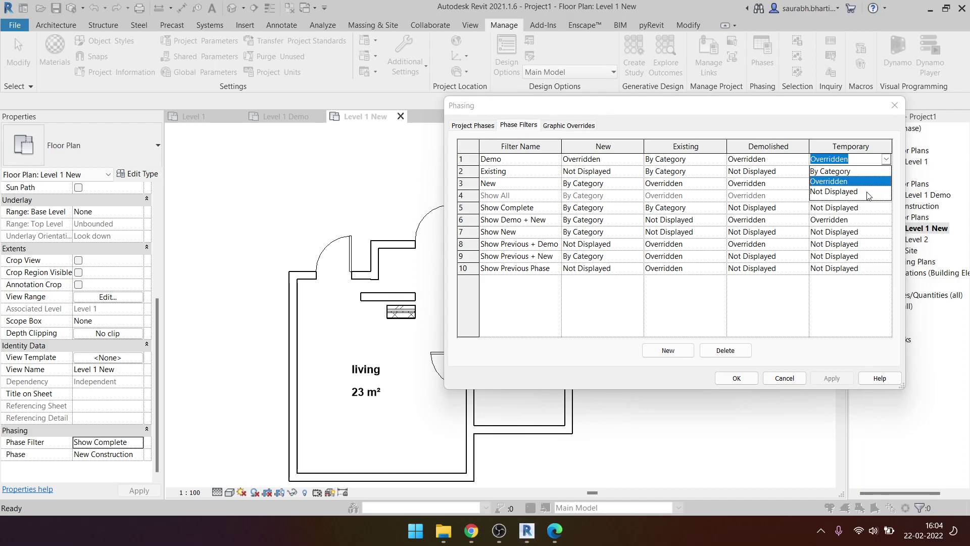
left_click(887, 160)
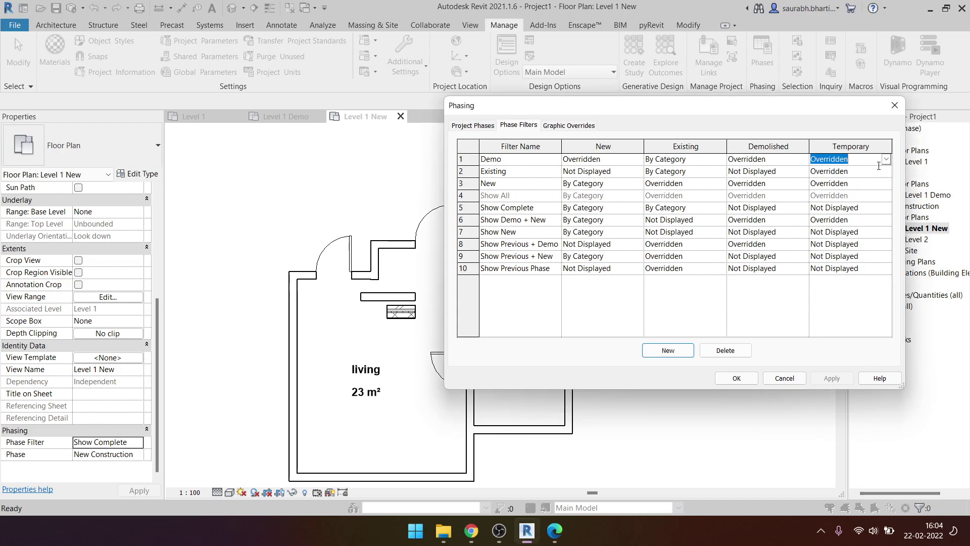
left_click(872, 158)
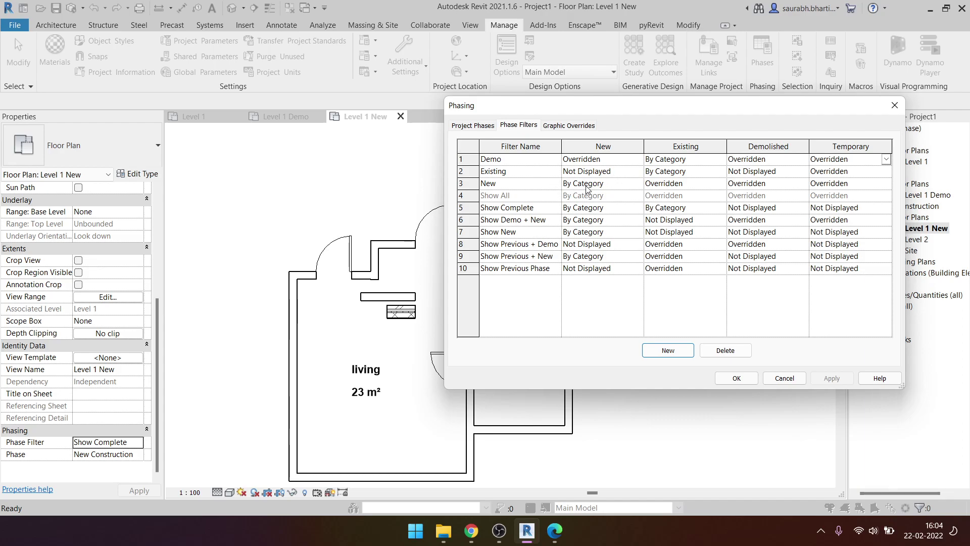
left_click(640, 186)
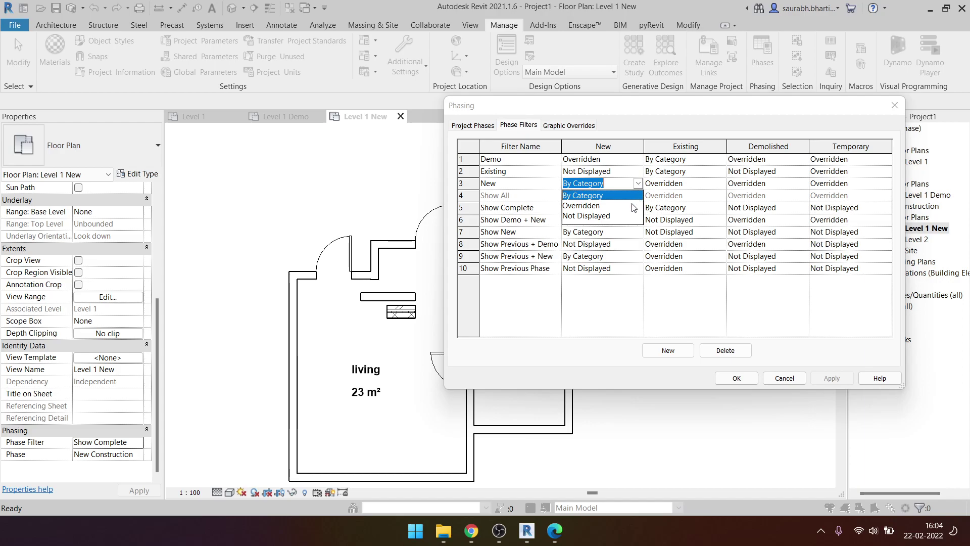
left_click(633, 206)
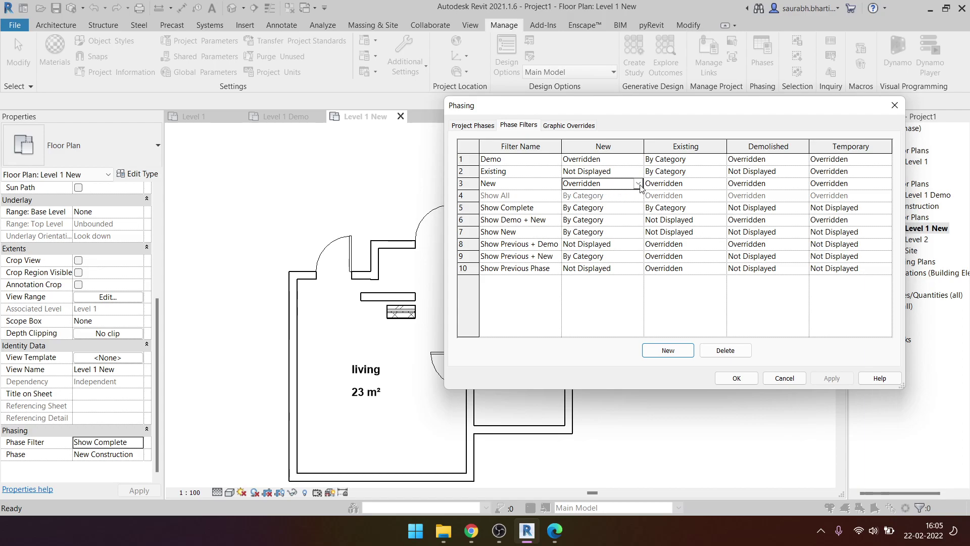
- Recheck the New filter's new-elements setting, then switch to the Graphic Overrides table
left_click(588, 125)
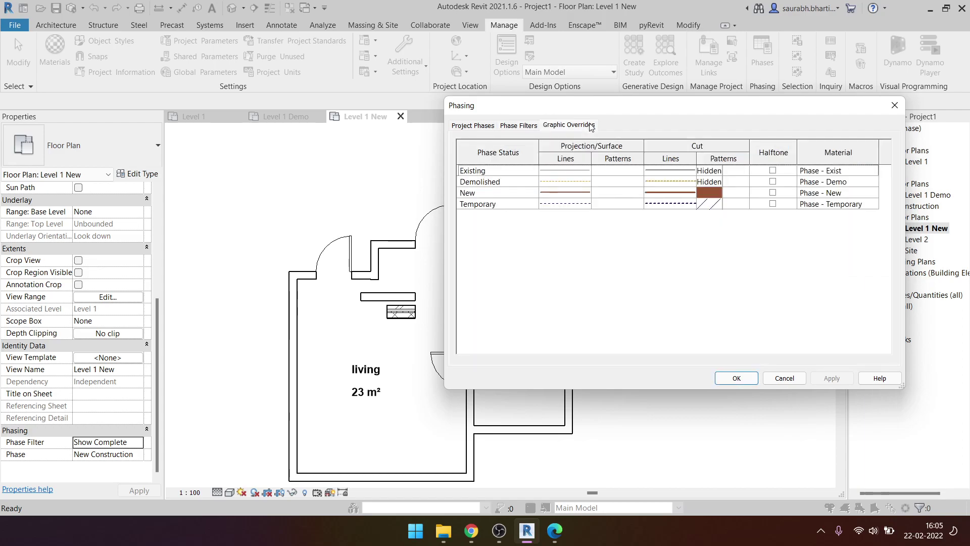
left_click(526, 129)
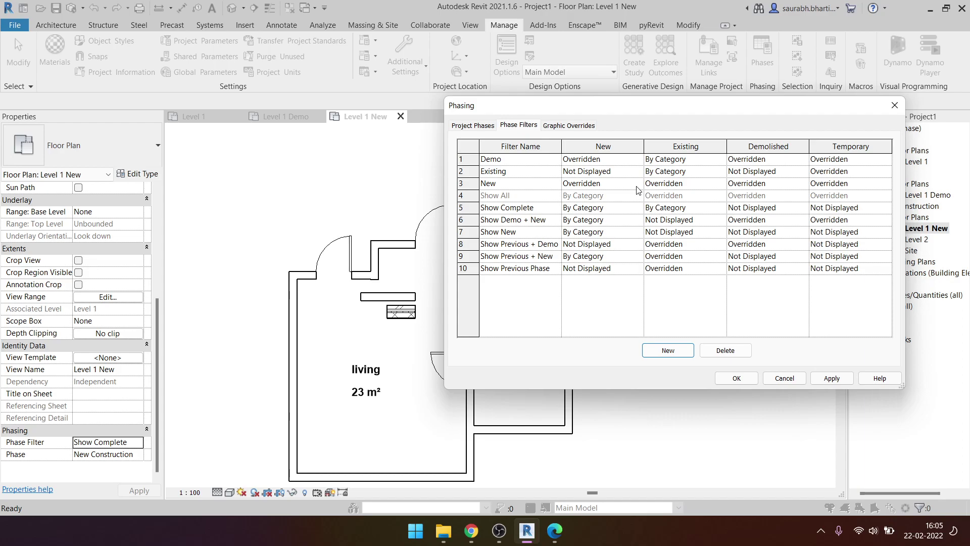
left_click(636, 186)
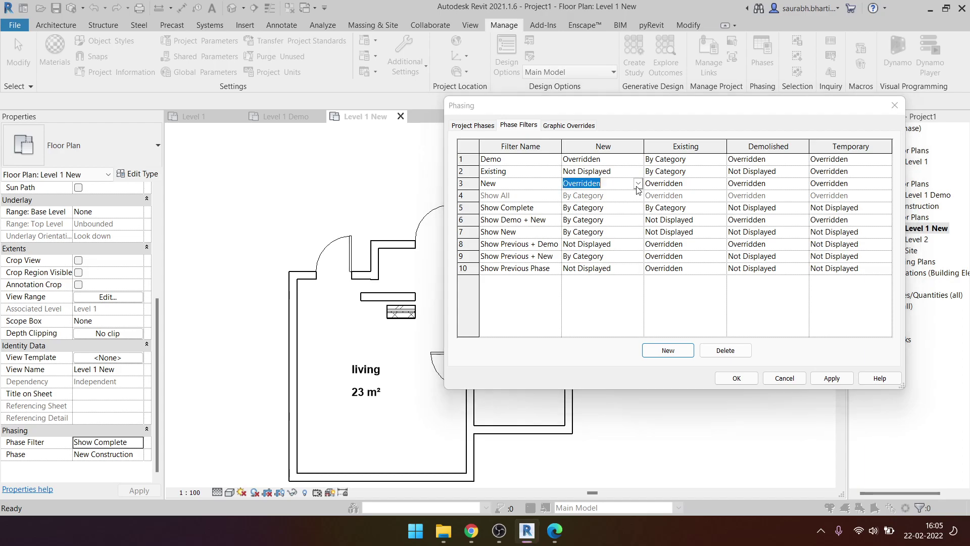
left_click(594, 128)
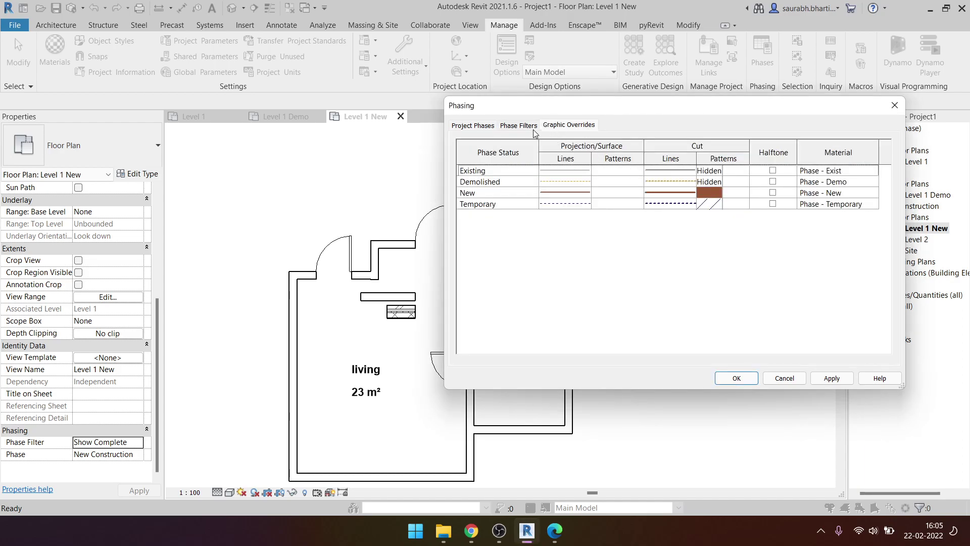
left_click(521, 125)
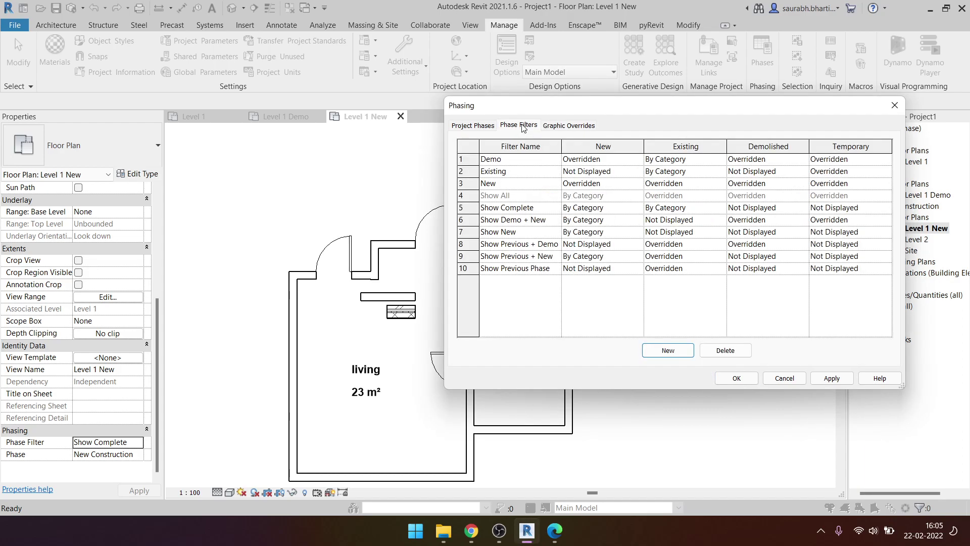
left_click(593, 128)
- Review the Demolished cut fill pattern unchanged, then return to the phase filters
left_click(716, 183)
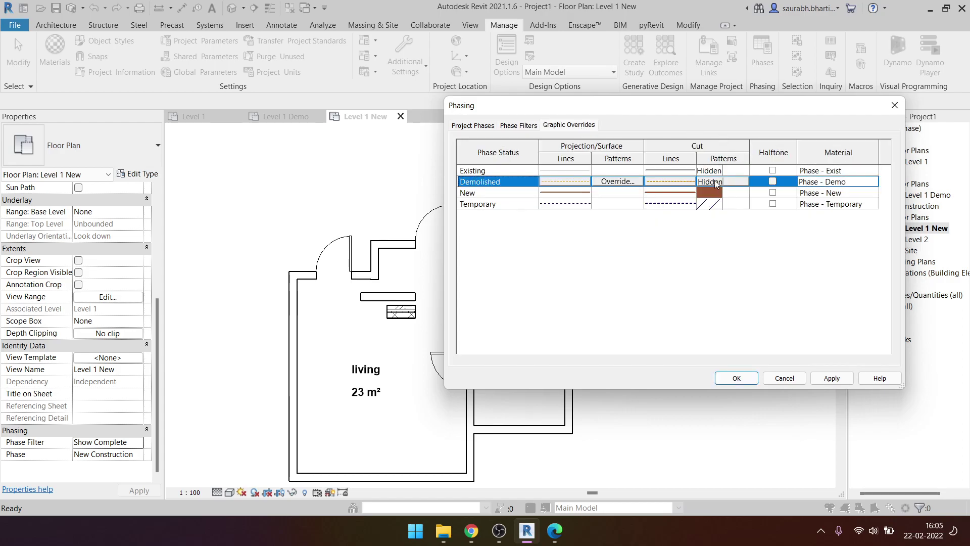
left_click(717, 183)
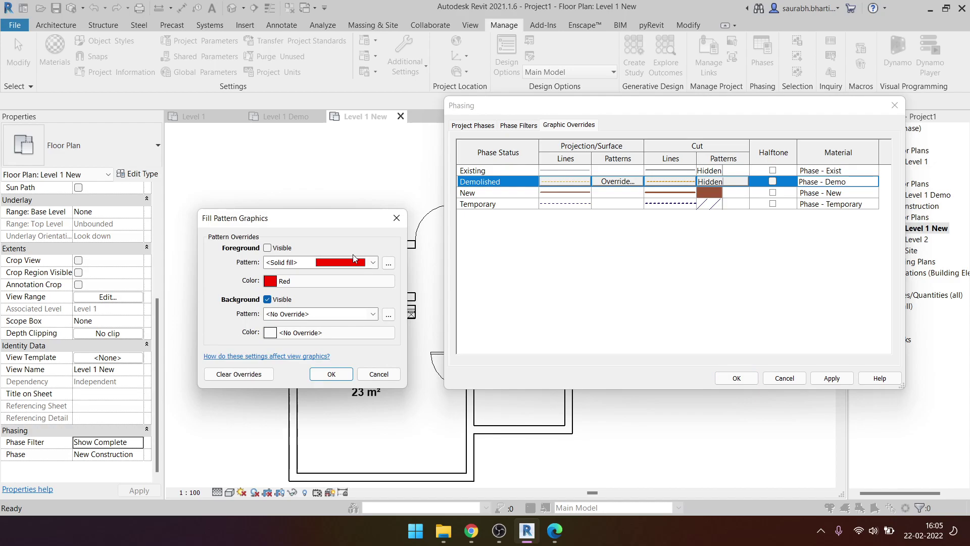
left_click(354, 262)
left_click(681, 205)
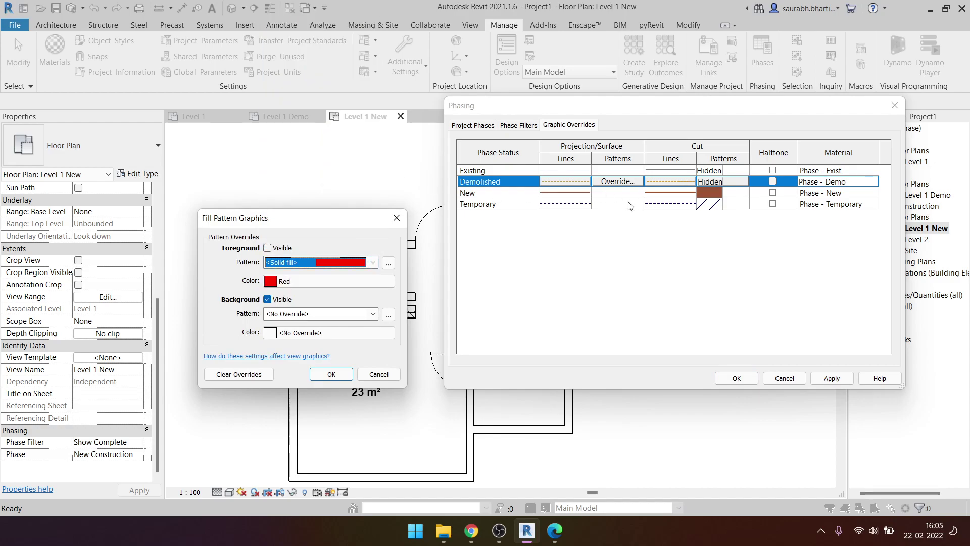
left_click(332, 374)
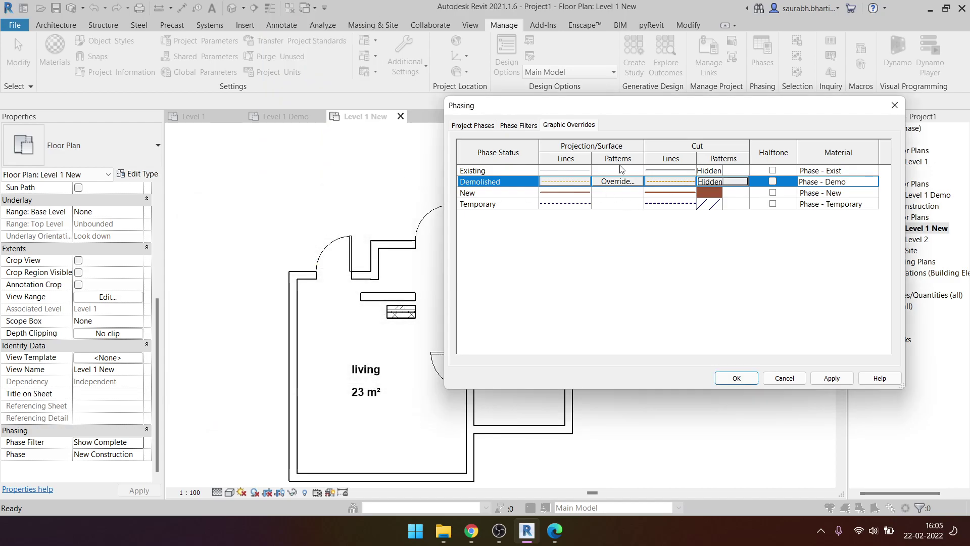
left_click(526, 125)
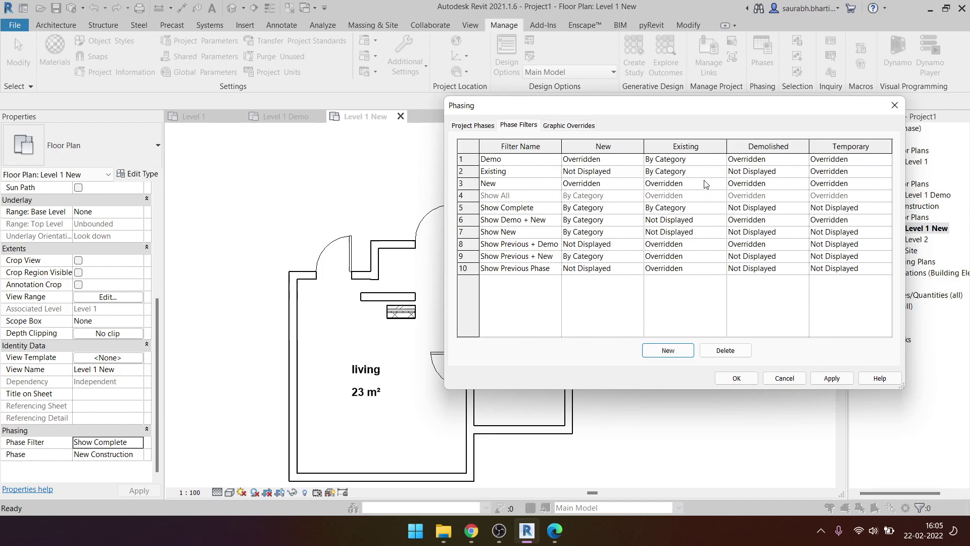
- Set the New filter's Existing display to By Category and apply the change
left_click(789, 183)
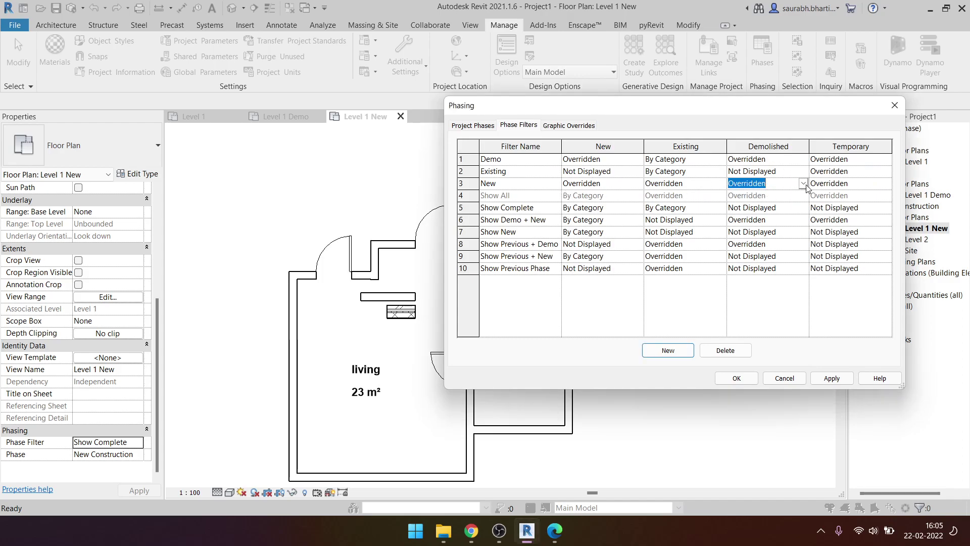
left_click(724, 186)
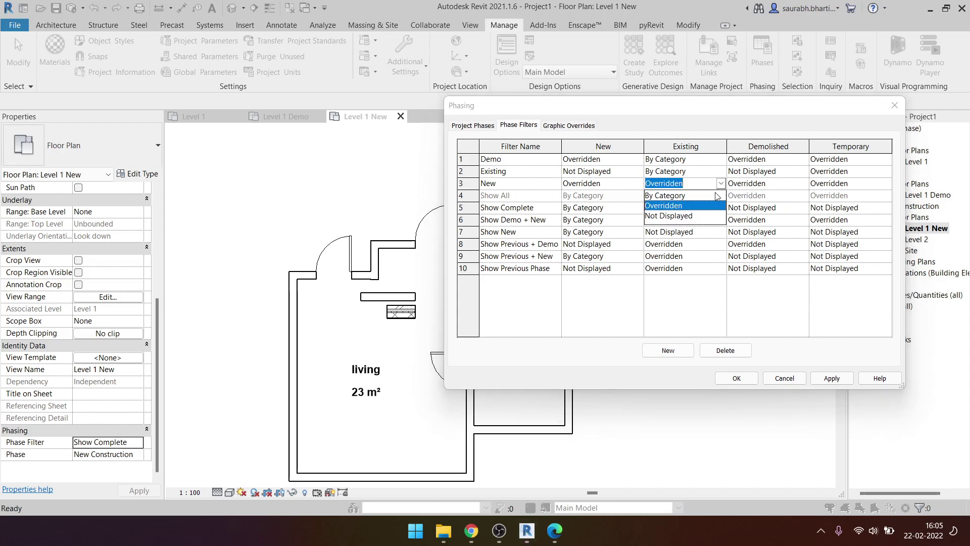
left_click(717, 197)
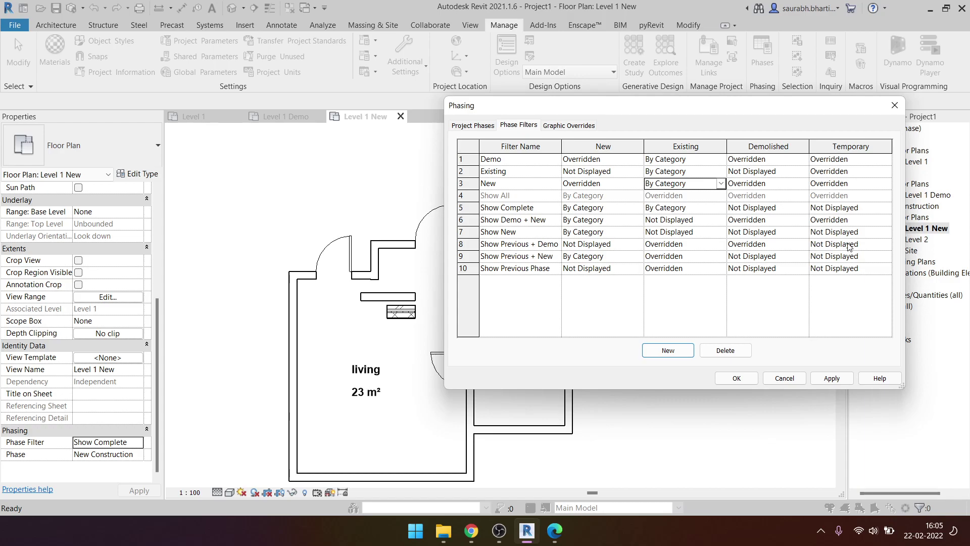
left_click(819, 375)
- Change the New filter's Demolished display from Overridden to Not Displayed
left_click(701, 157)
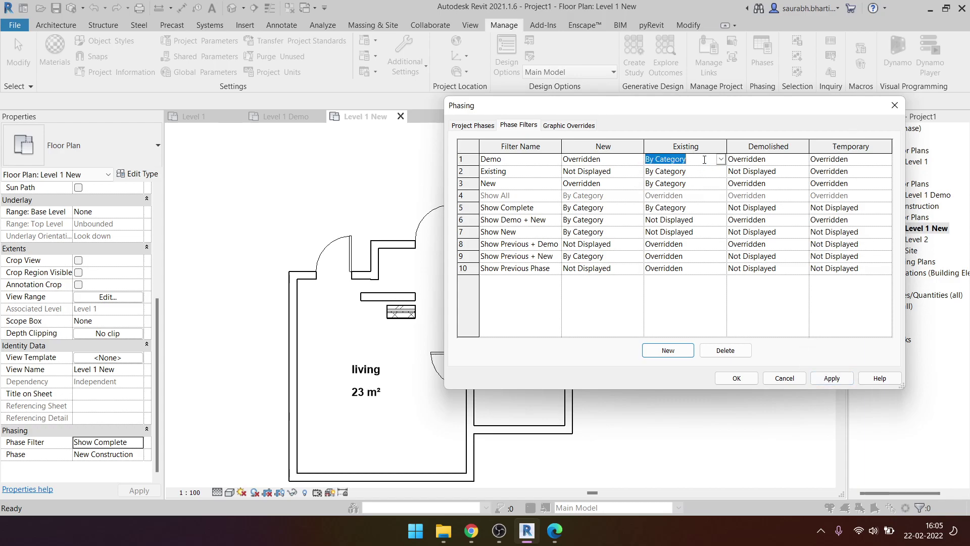
left_click(705, 181)
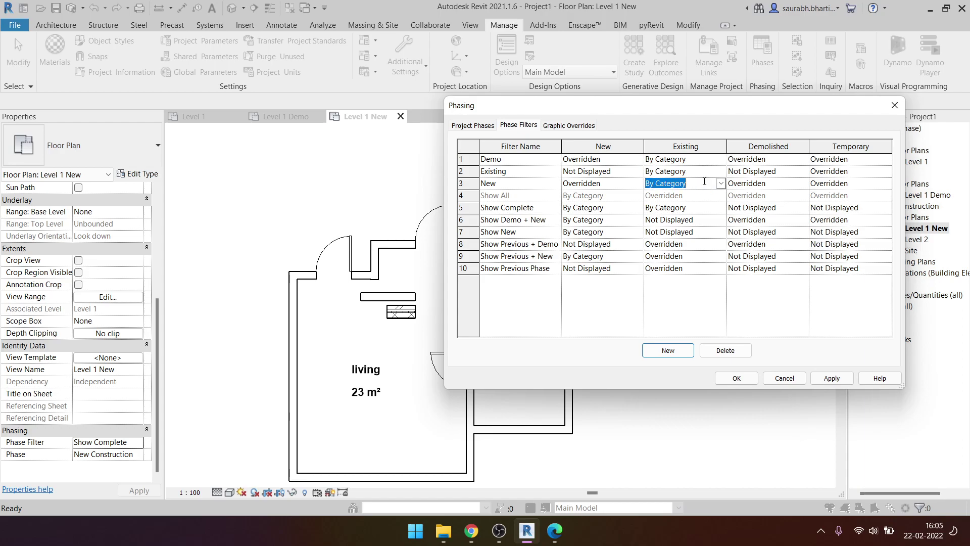
left_click(617, 160)
left_click(618, 161)
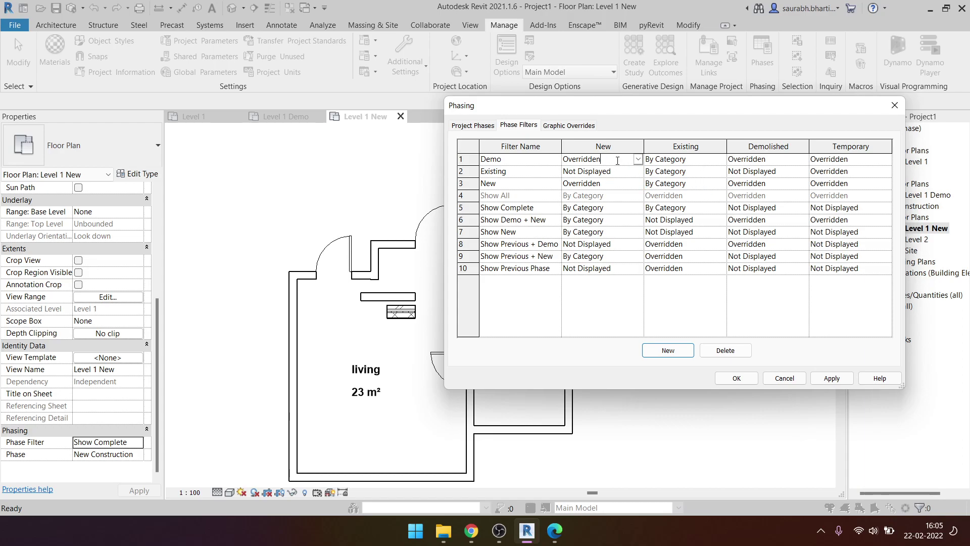
left_click(791, 162)
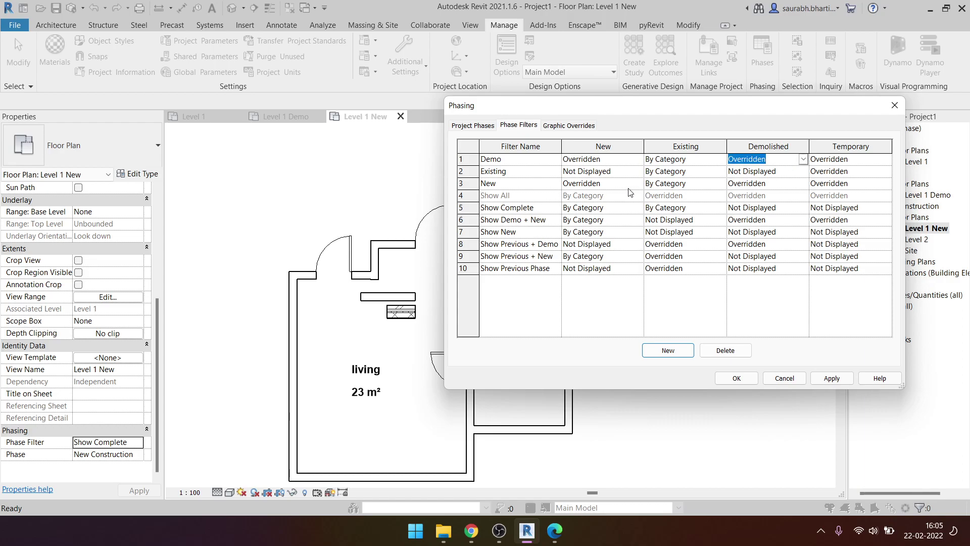
left_click(543, 186)
left_click(774, 183)
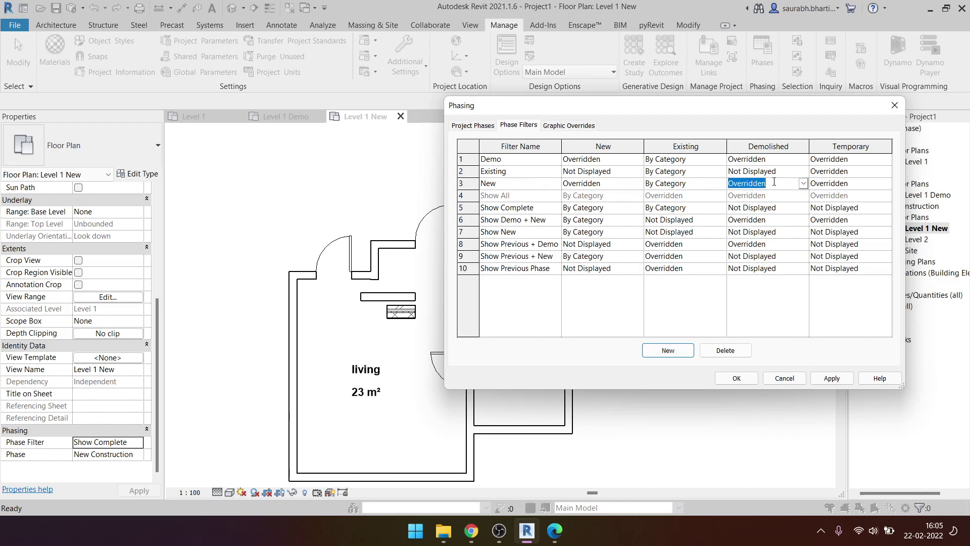
left_click(803, 184)
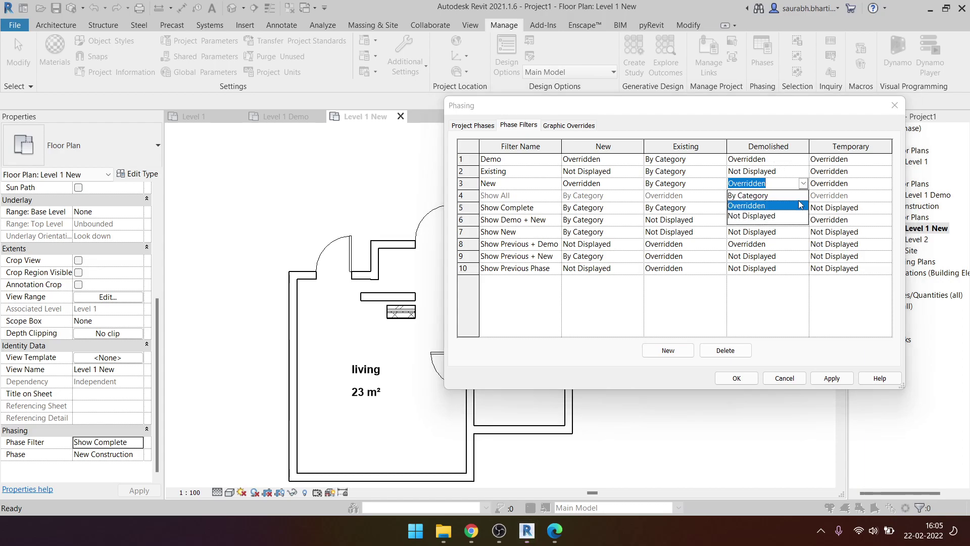
left_click(790, 216)
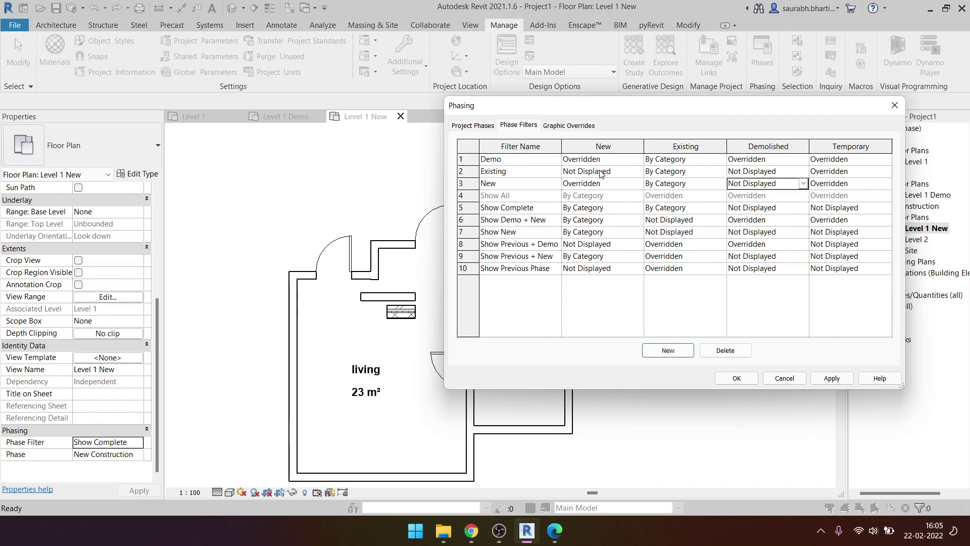
- Apply and close the phasing settings, dismissing the save reminder without saving
left_click(837, 377)
left_click(737, 379)
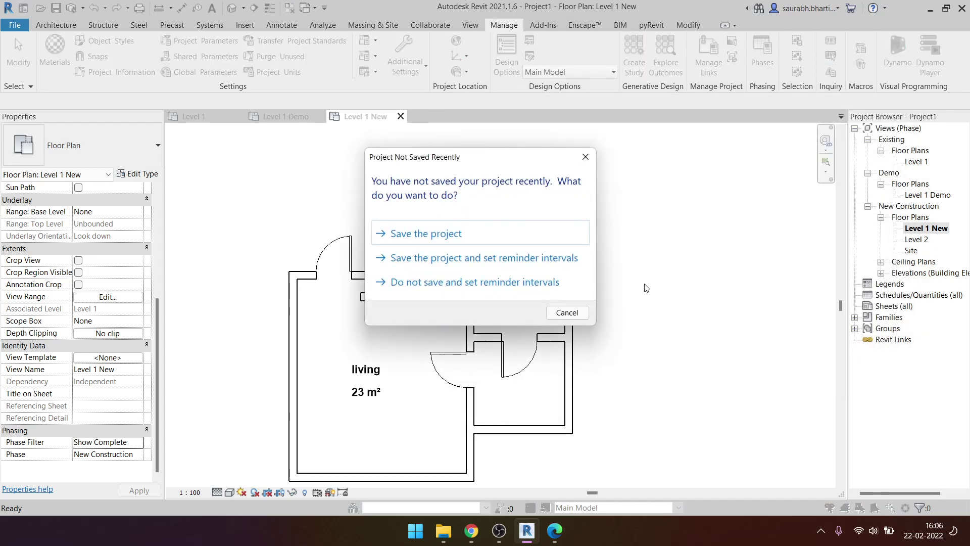
left_click(567, 312)
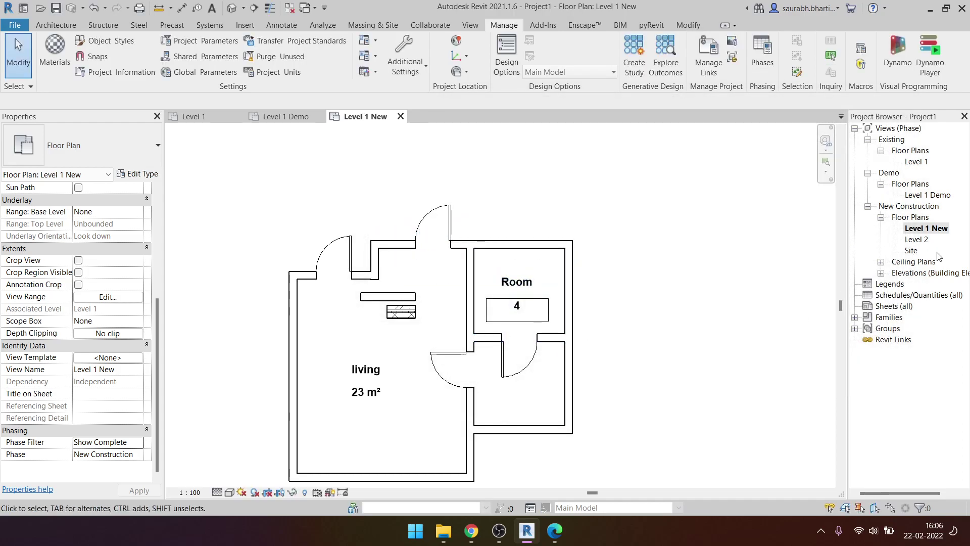
- Open the Level 1 floor plan from the Project Browser
double_click(915, 161)
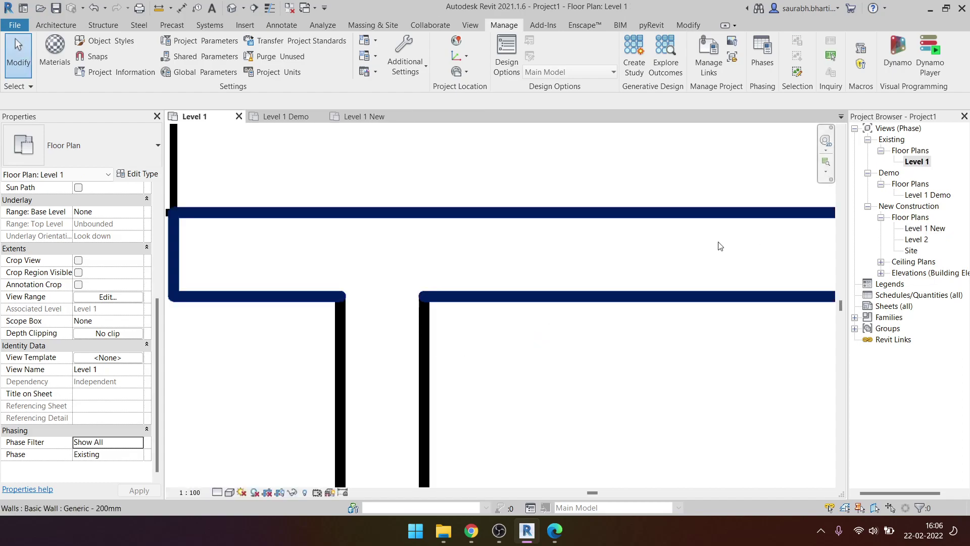
scroll(657, 253, "down", 3)
scroll(603, 258, "down", 2)
scroll(525, 258, "down", 1)
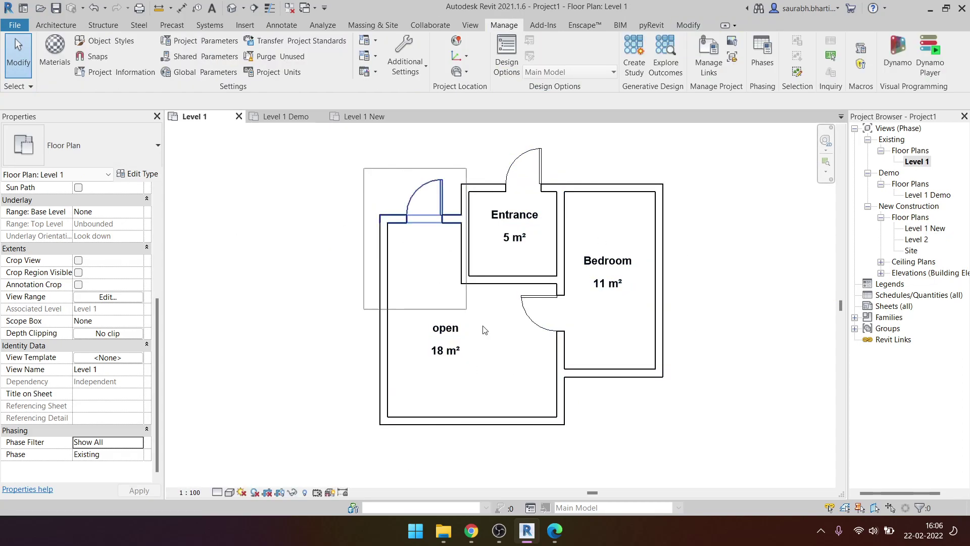
- Open the Level 1 Demo floor plan and inspect the dashed demolished wall
double_click(919, 195)
scroll(481, 301, "down", 2)
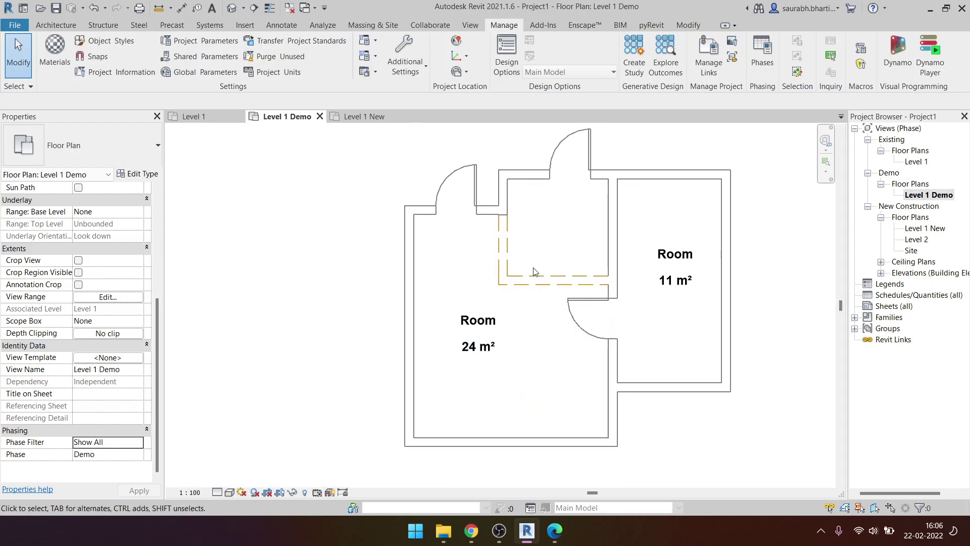
left_click(533, 275)
key("Escape")
scroll(543, 286, "up", 2)
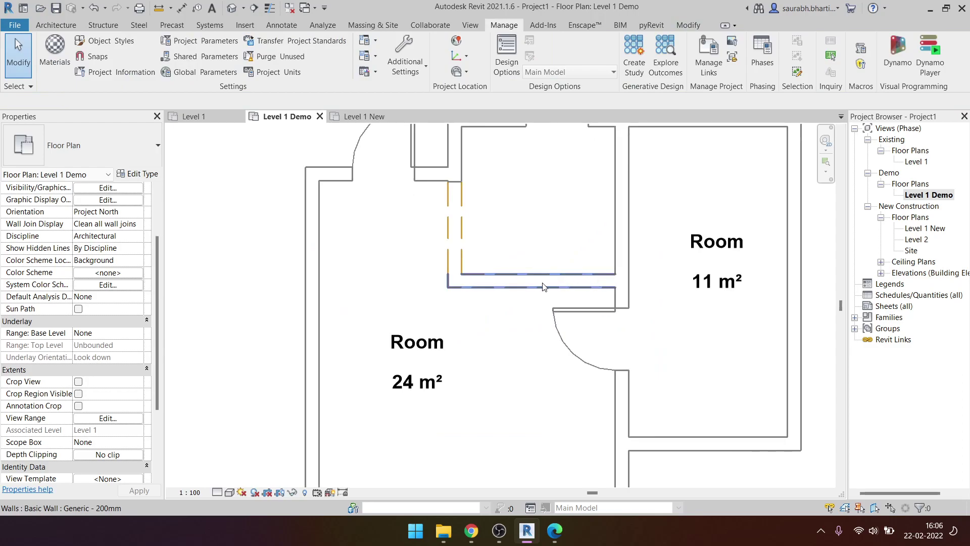
- Draw a short angled wall inside the large room using the WA command
key("w")
key("a")
left_click(369, 247)
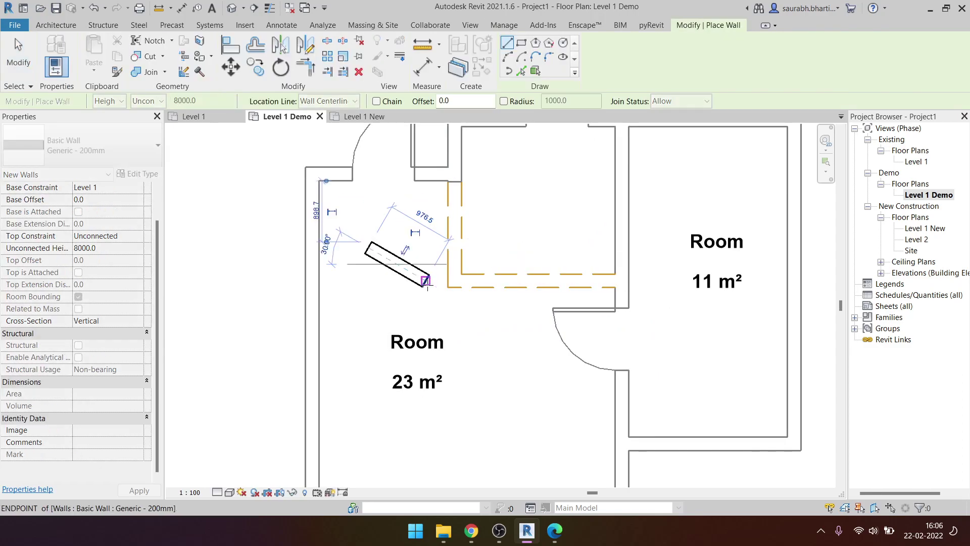
left_click(426, 282)
key("Escape")
key("Escape")
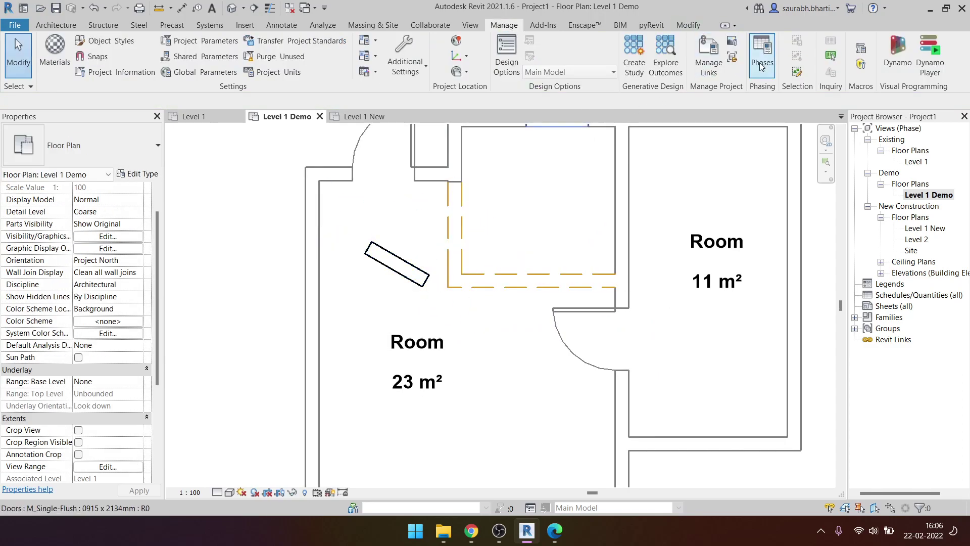
left_click(761, 66)
left_click(520, 126)
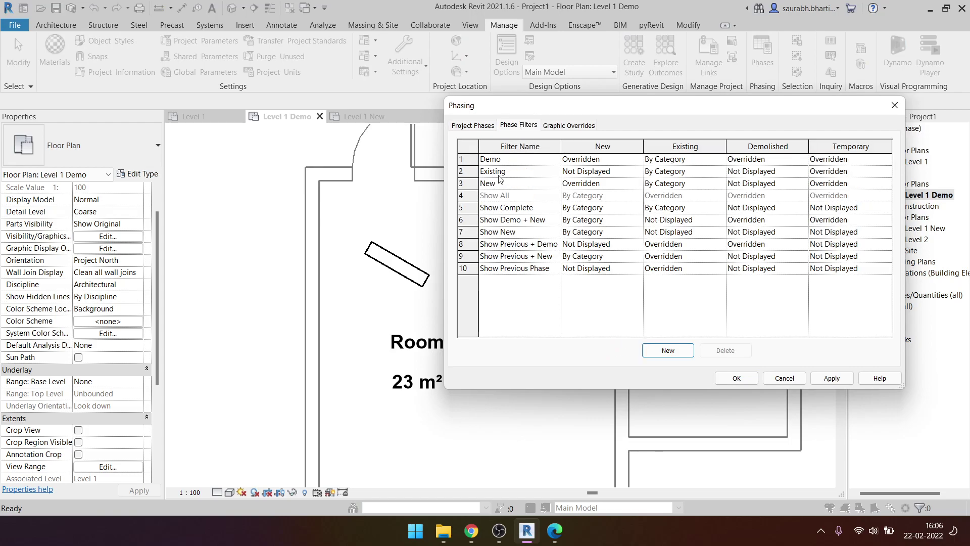
left_click(586, 183)
left_click(638, 184)
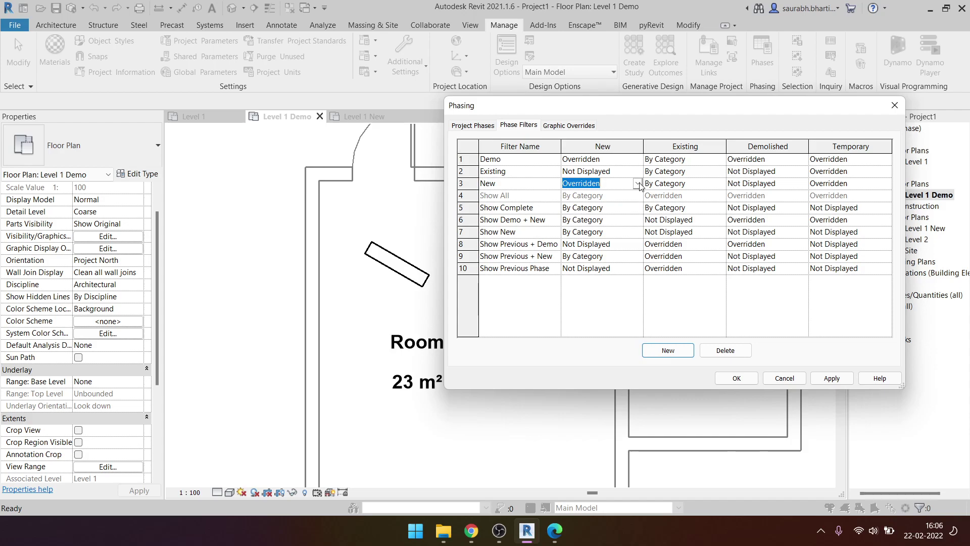
left_click(778, 184)
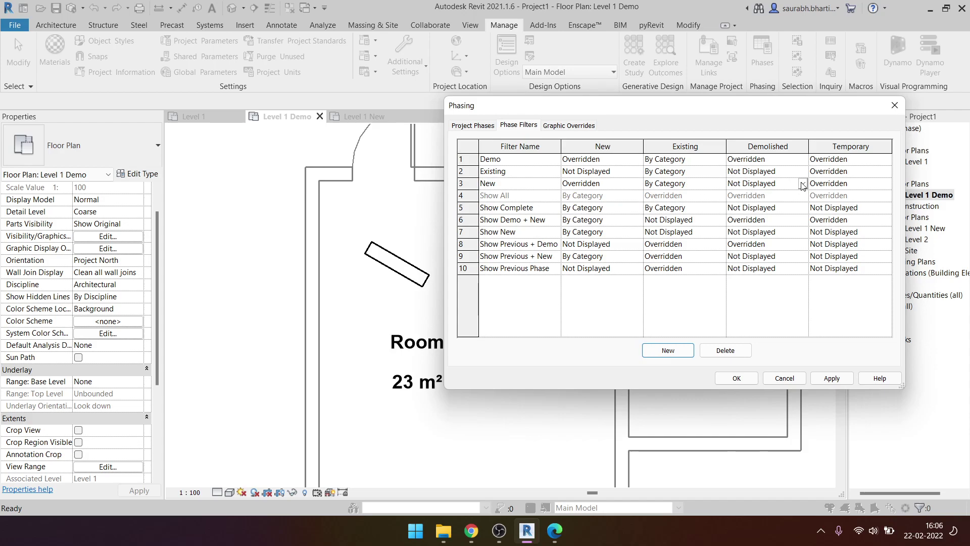
left_click(803, 184)
left_click(803, 185)
left_click(803, 184)
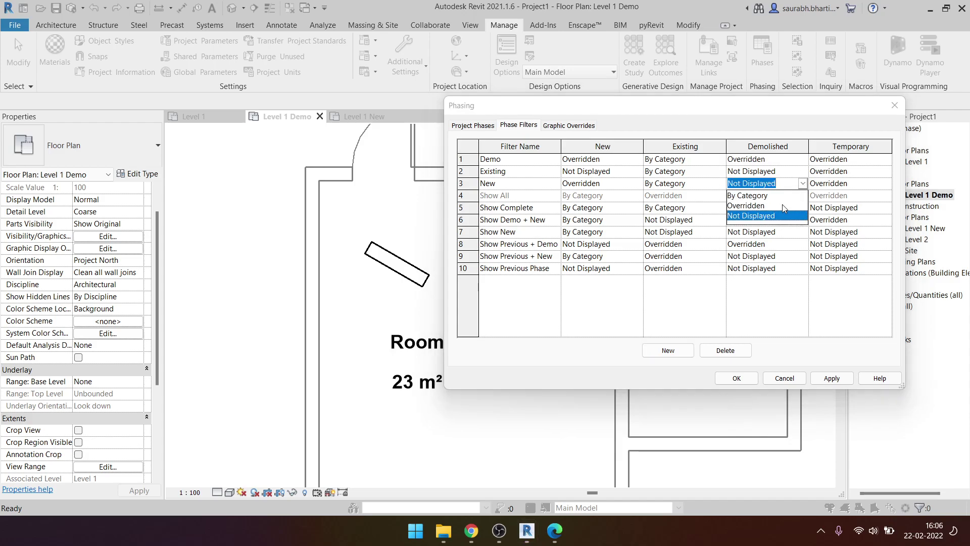
left_click(757, 185)
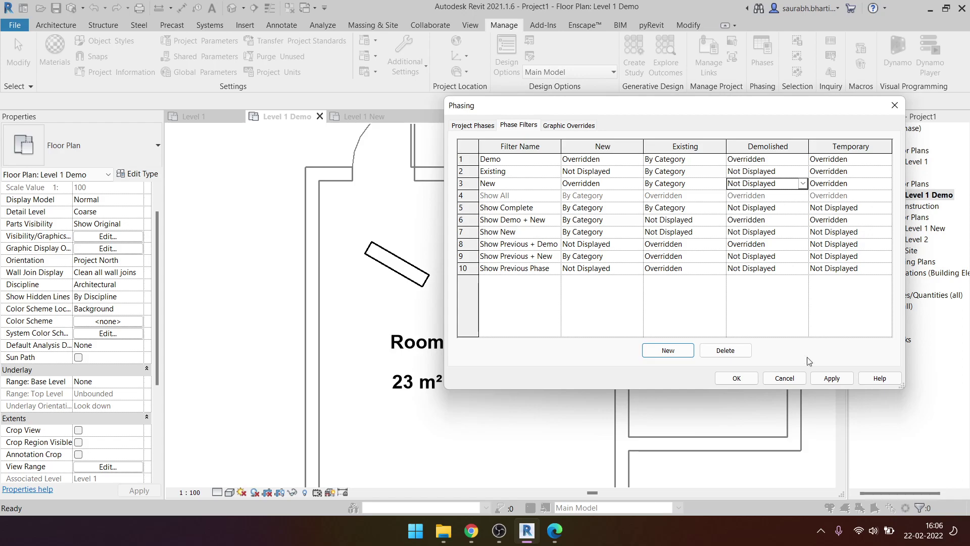
left_click(798, 379)
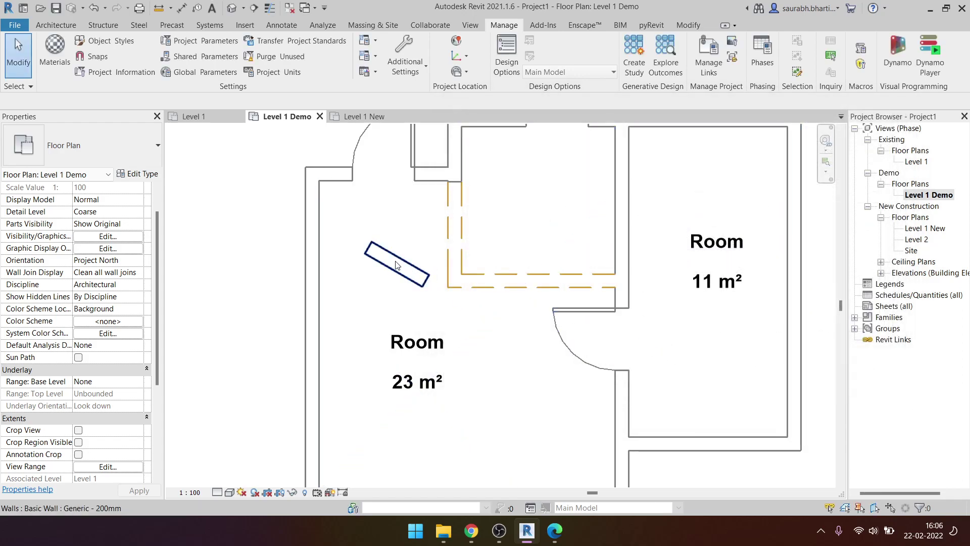
- Set the Level 1 Demo view's phase filter to Demo
scroll(48, 478, "down", 5)
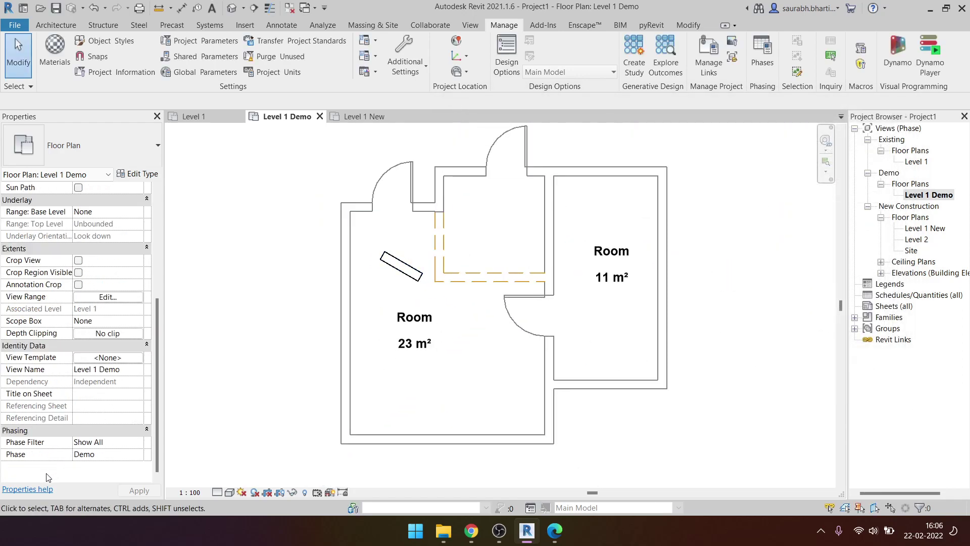
left_click(138, 444)
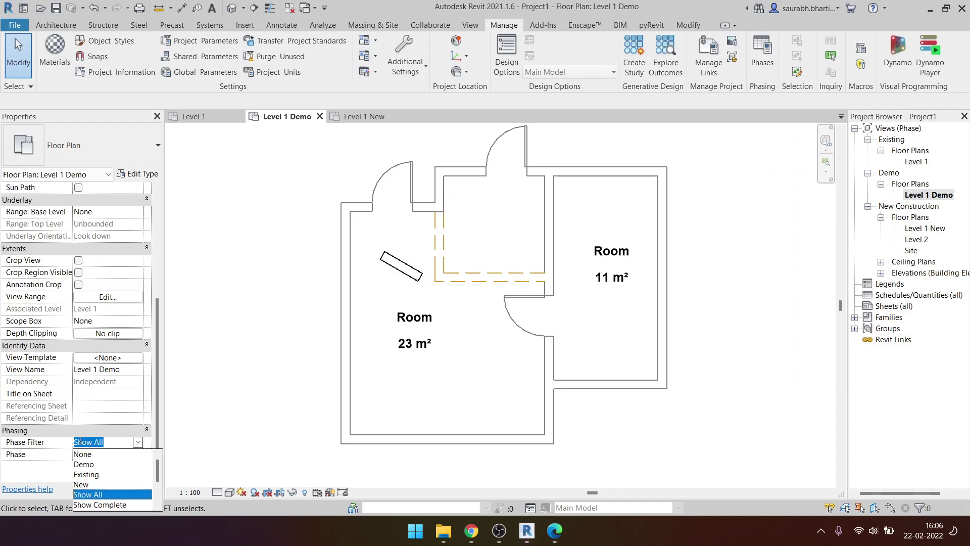
scroll(107, 468, "down", 2)
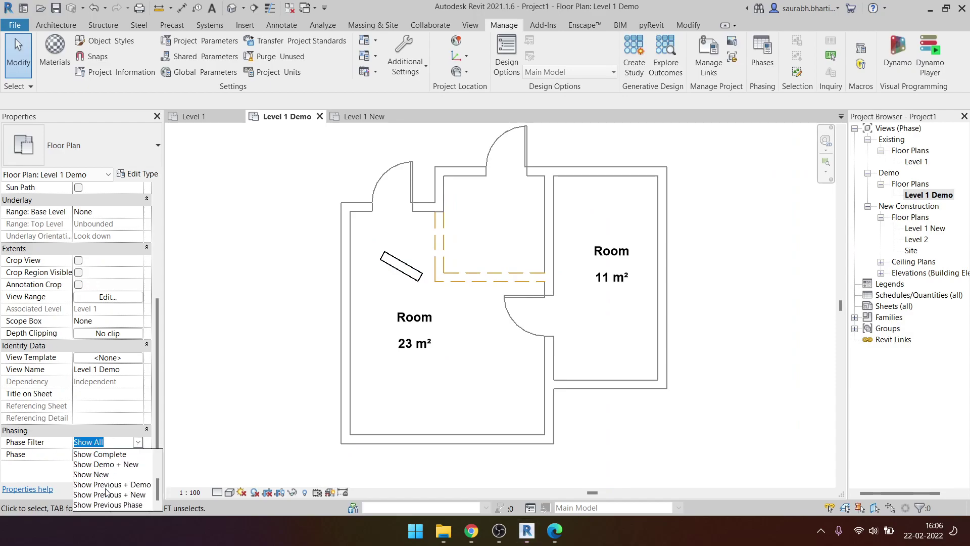
scroll(108, 493, "up", 2)
scroll(118, 501, "down", 2)
scroll(112, 493, "up", 2)
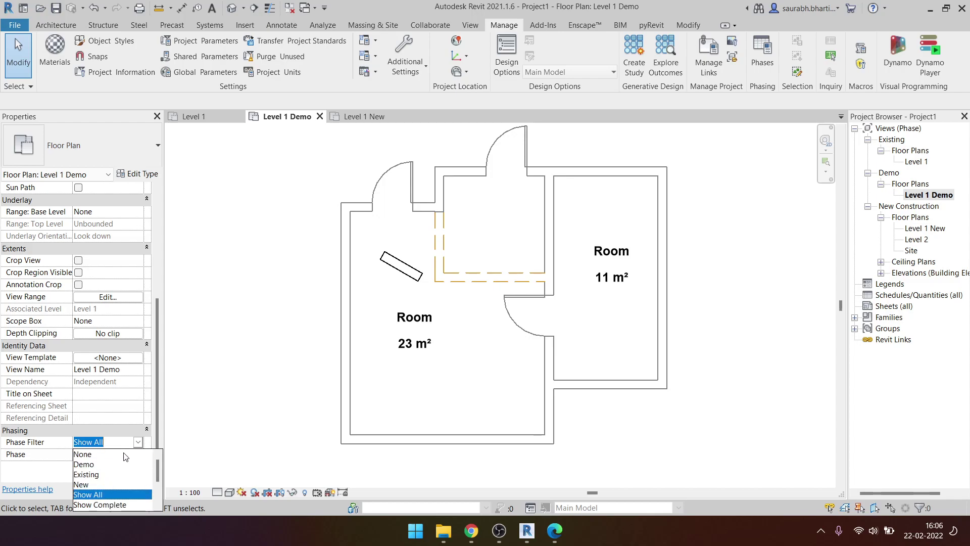
key("Escape")
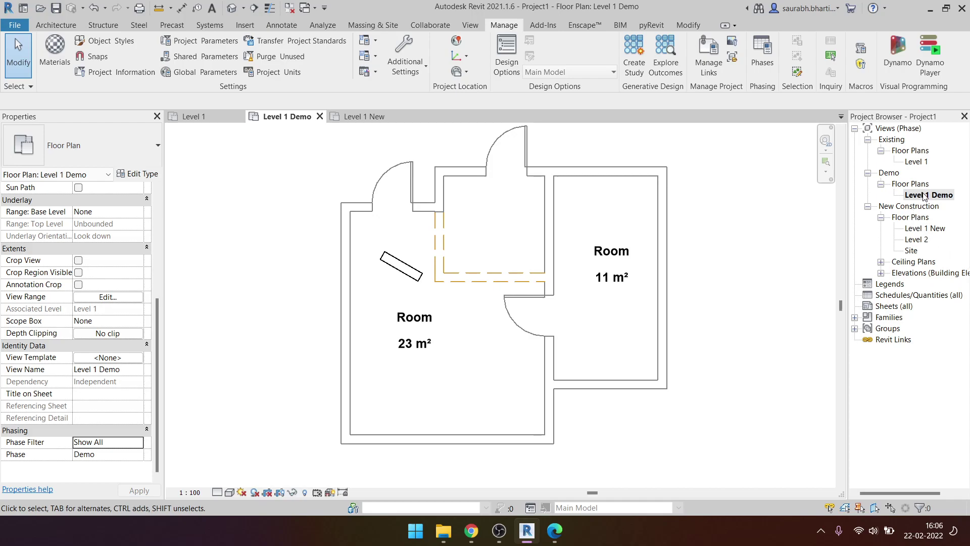
left_click(925, 197)
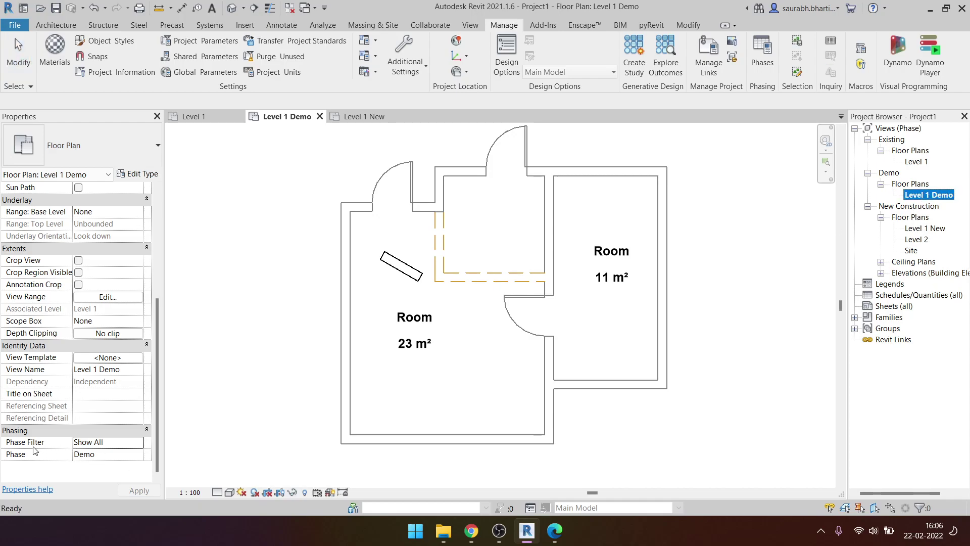
left_click(143, 445)
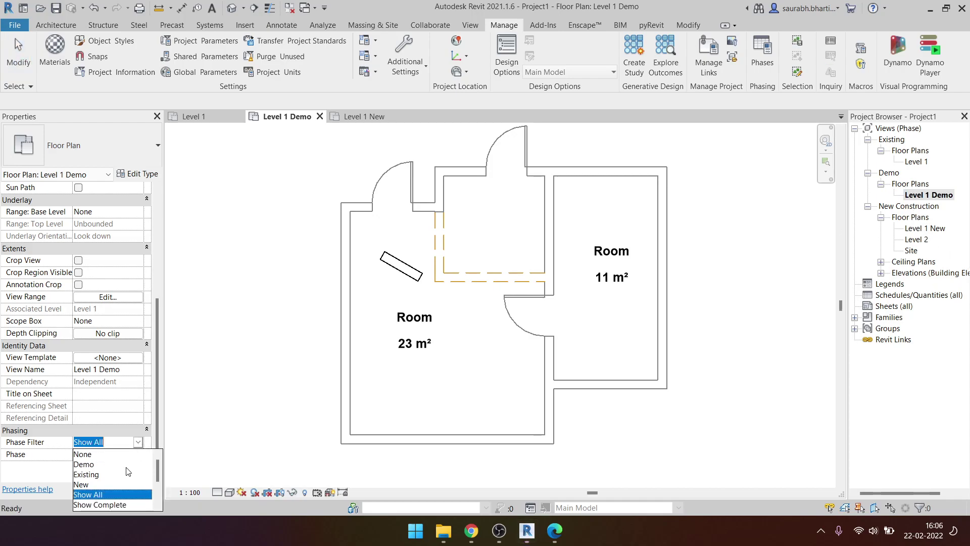
left_click(101, 466)
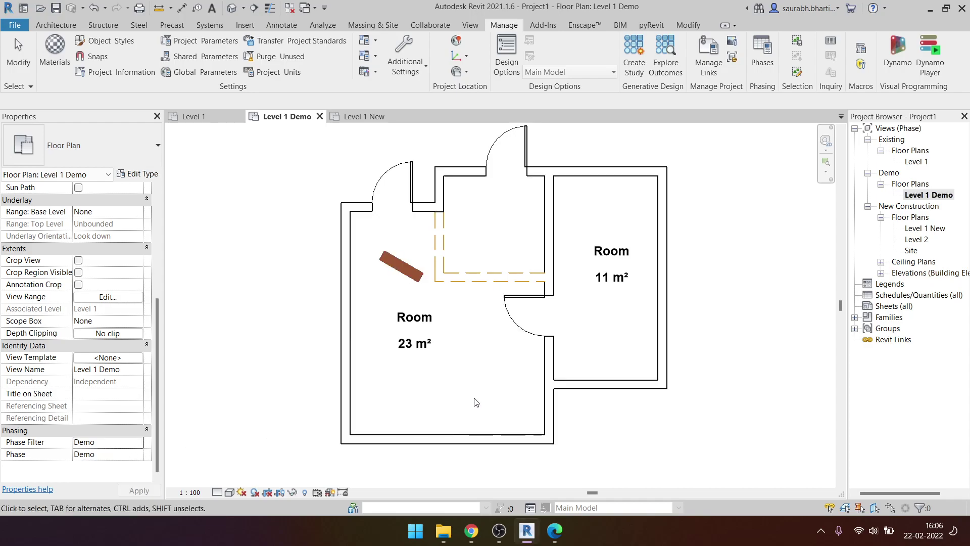
scroll(434, 263, "up", 2)
scroll(434, 263, "up", 3)
- Draw a wall across the right-hand room, shrinking it to 9 m²
left_click(353, 300)
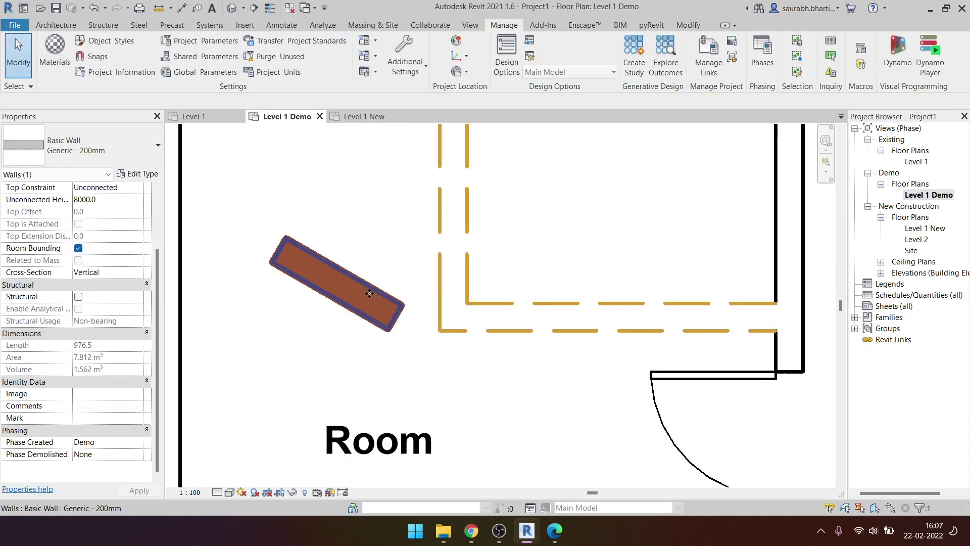
scroll(353, 299, "up", 3)
key("w")
key("a")
scroll(372, 220, "down", 4)
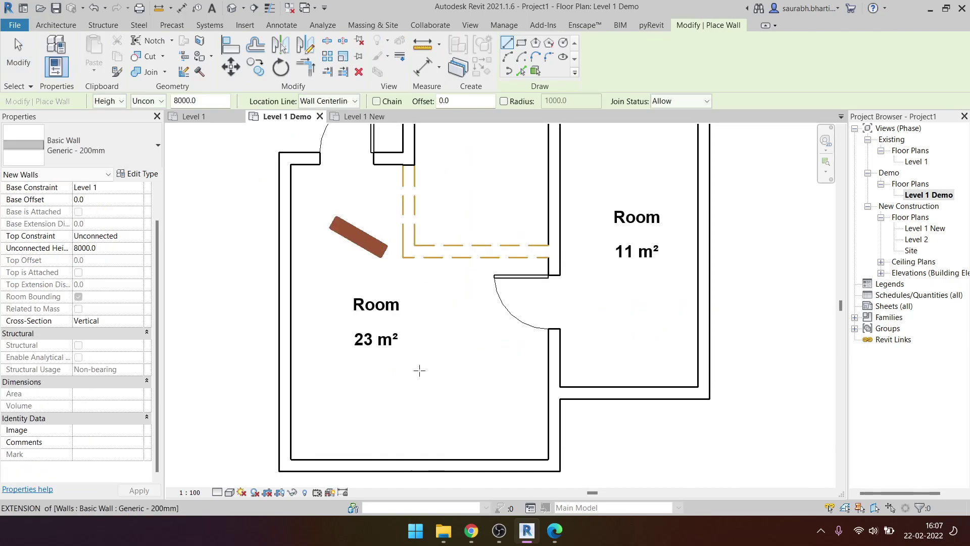
middle_click_drag(558, 363, 518, 401)
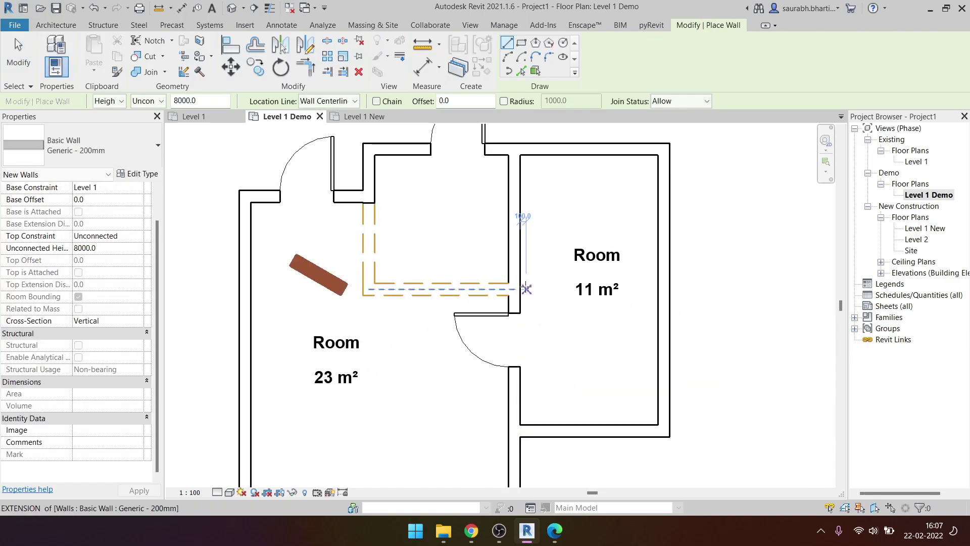
left_click(521, 383)
left_click(663, 383)
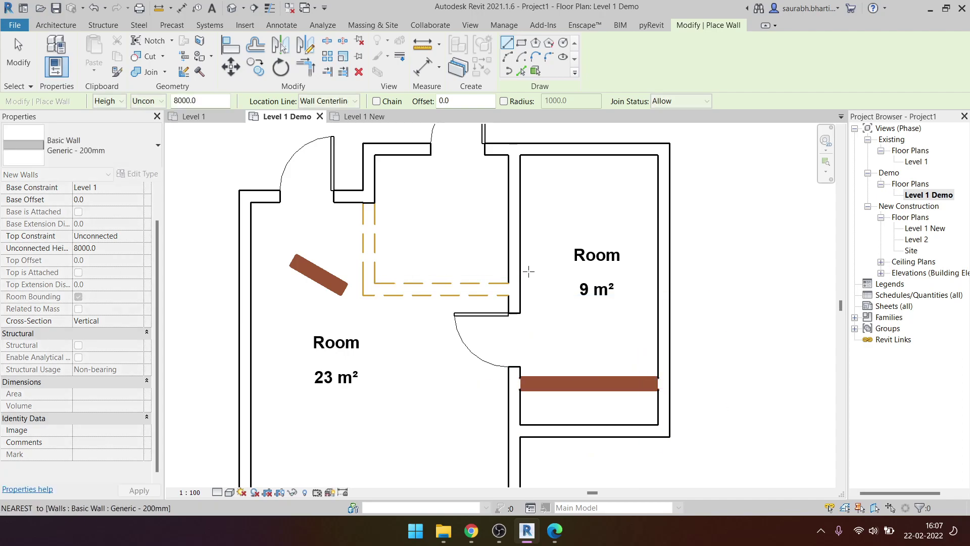
key("Escape")
key("Escape")
- Open the Level 1 New floor plan and inspect a wall segment
double_click(932, 230)
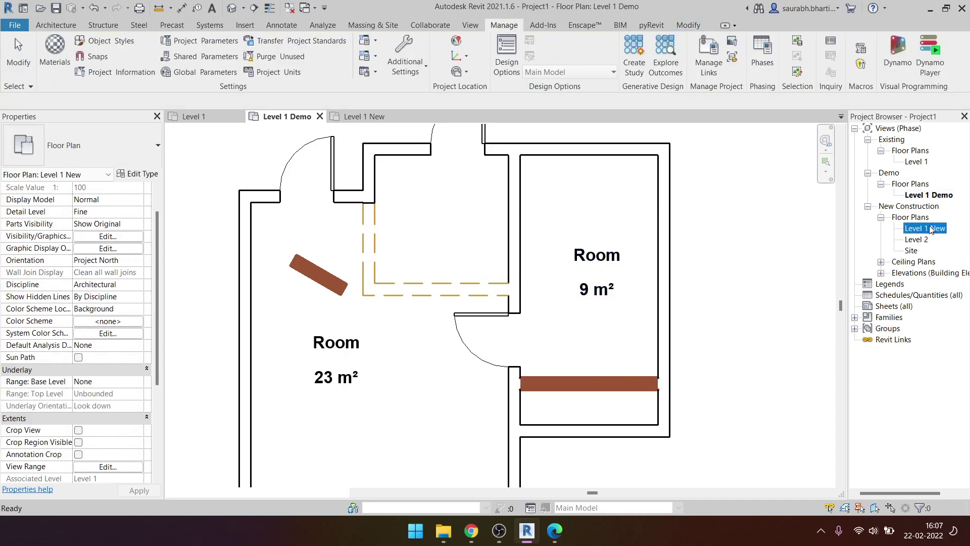
scroll(506, 348, "up", 2)
left_click(569, 314)
scroll(570, 313, "down", 3)
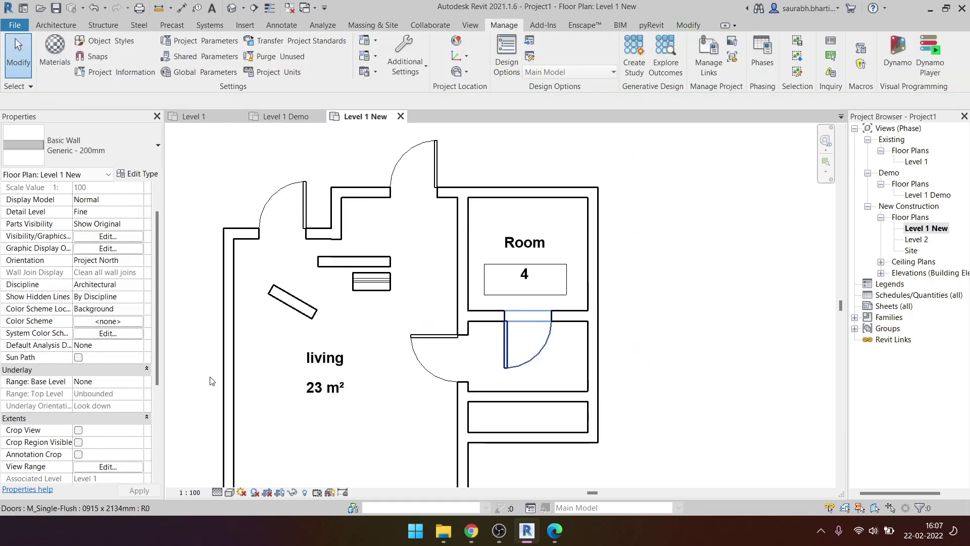
key("Escape")
scroll(556, 321, "down", 2)
scroll(554, 324, "up", 2)
- Check the Phase Created setting of the wall above the small bottom room
left_click(554, 305)
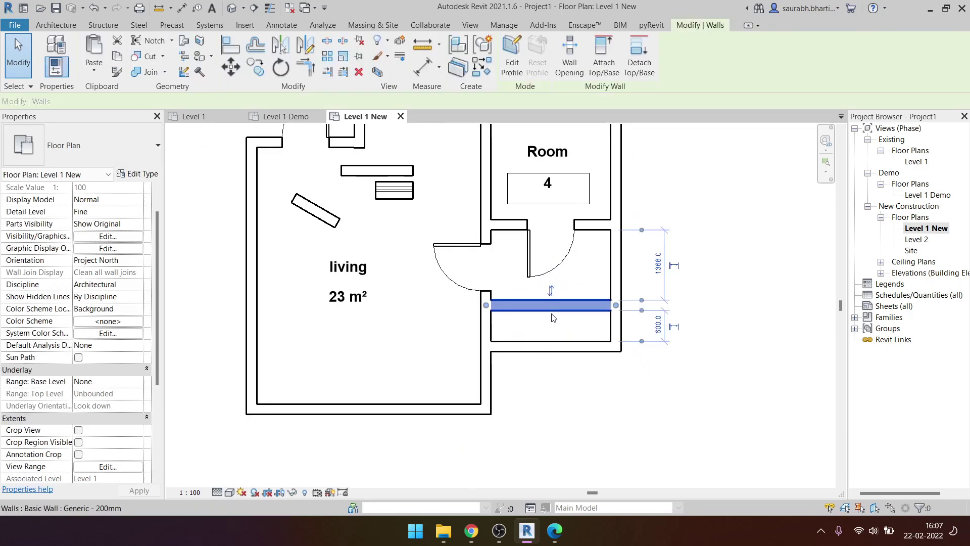
middle_click_drag(567, 308, 571, 328)
scroll(124, 442, "down", 2)
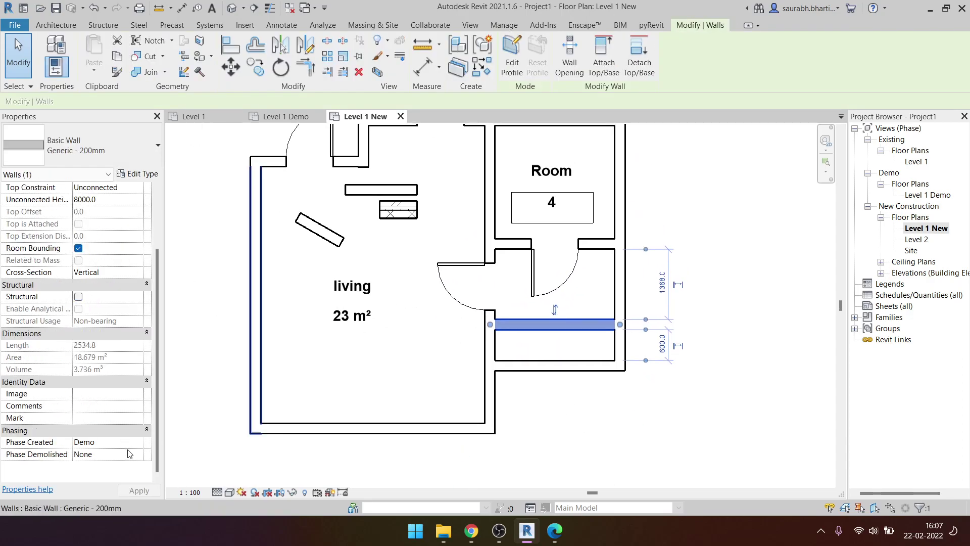
left_click(137, 443)
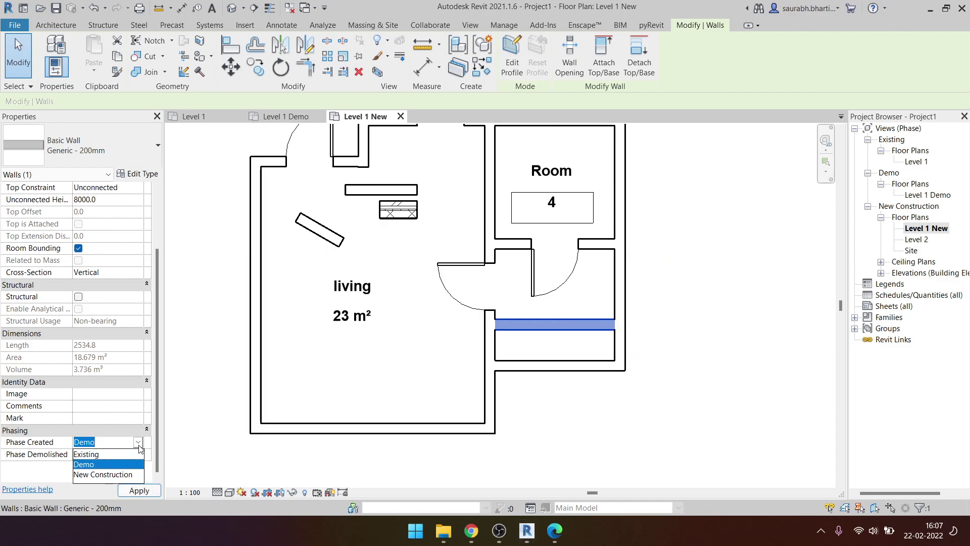
left_click(107, 475)
left_click(197, 444)
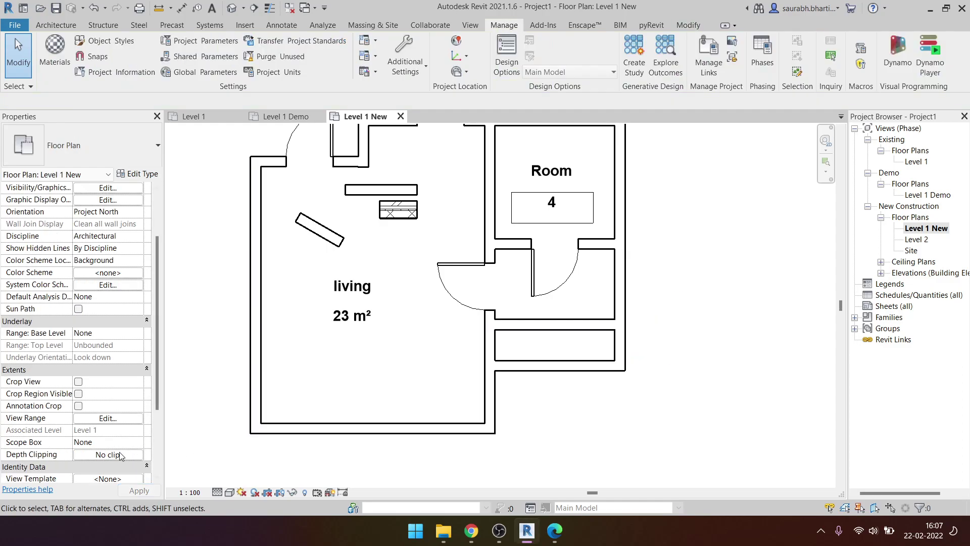
- Reselect that wall and keep its Phase Created as Demo
left_click(572, 331)
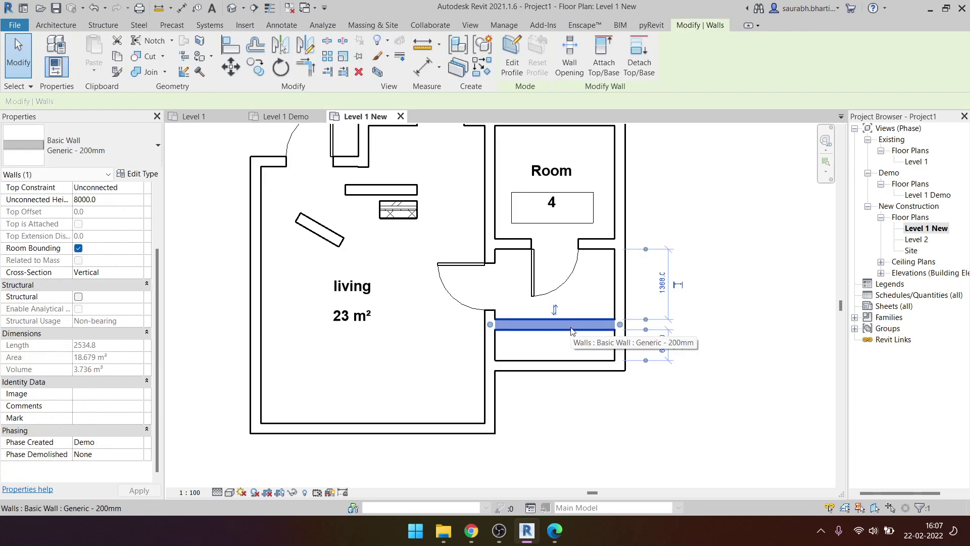
scroll(572, 332, "down", 1)
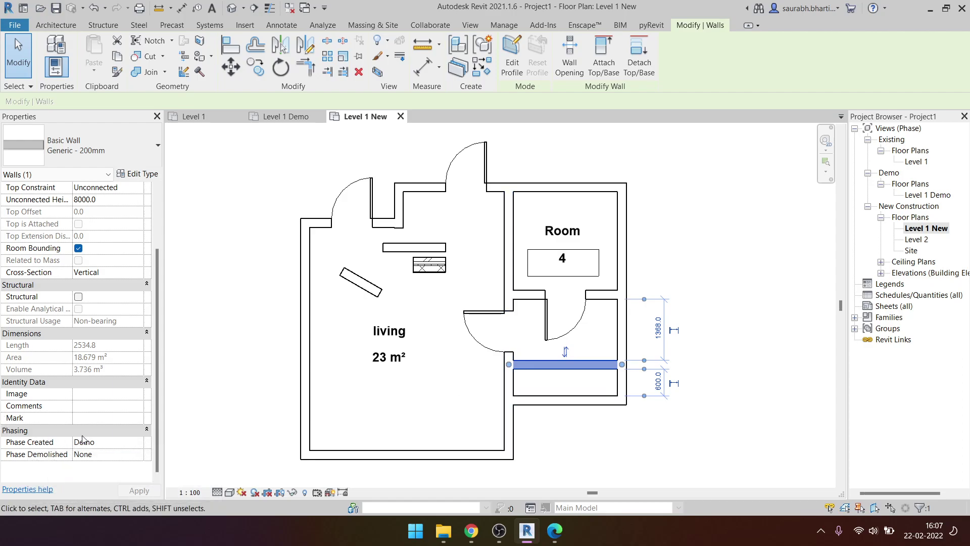
left_click(109, 442)
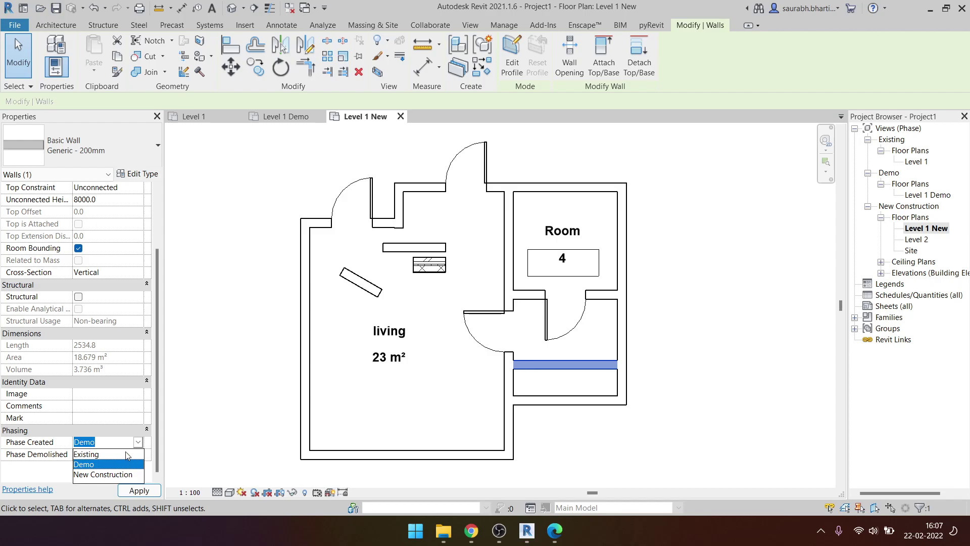
left_click(565, 436)
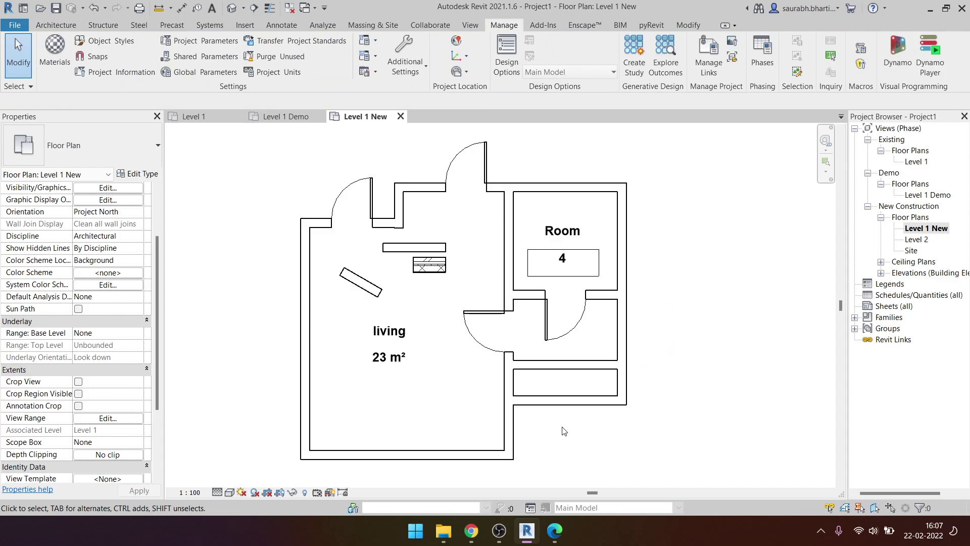
scroll(561, 424, "down", 1)
scroll(639, 217, "down", 2)
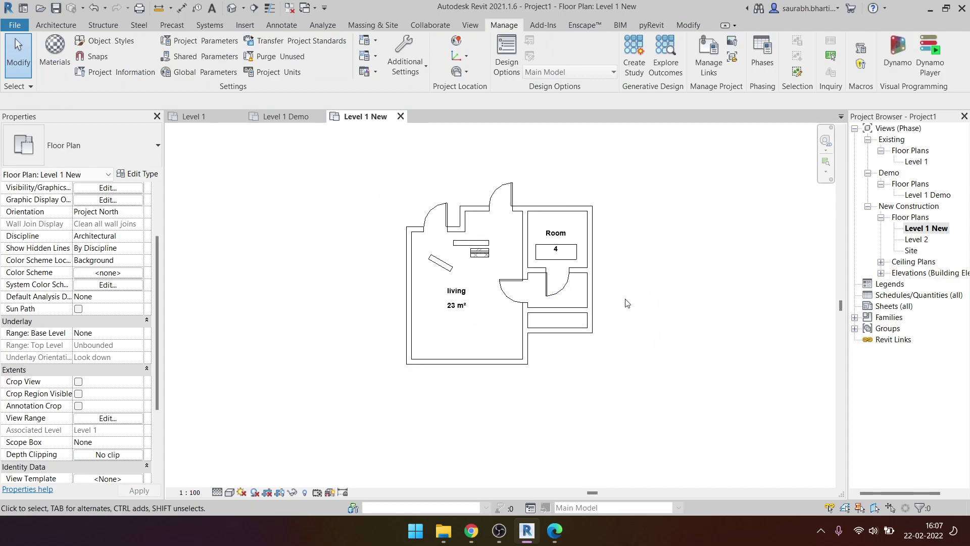
- Open the Level 1 New Phase Filter list showing Demo, Existing and New, still on Show Complete
scroll(23, 462, "down", 3)
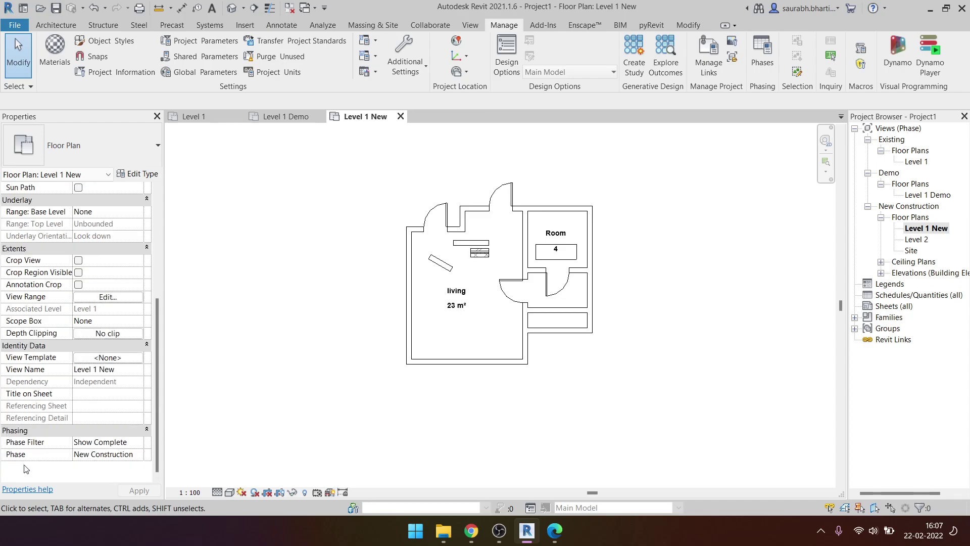
left_click(139, 445)
left_click(138, 445)
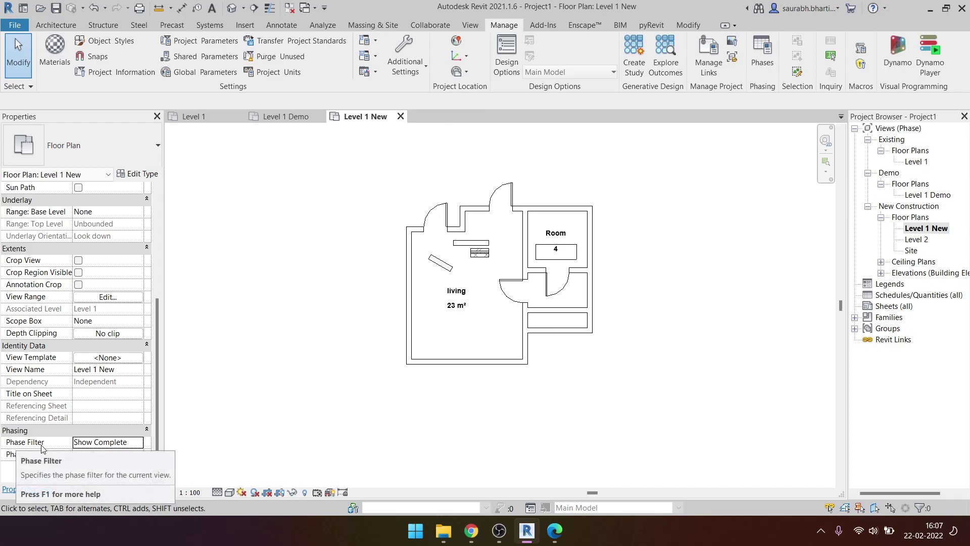
left_click(556, 310)
left_click(533, 429)
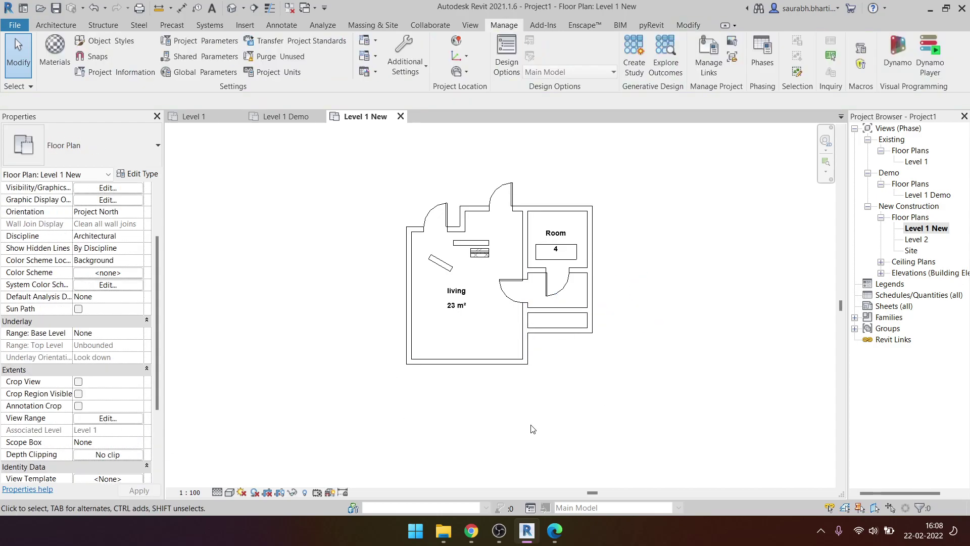
scroll(133, 446, "down", 4)
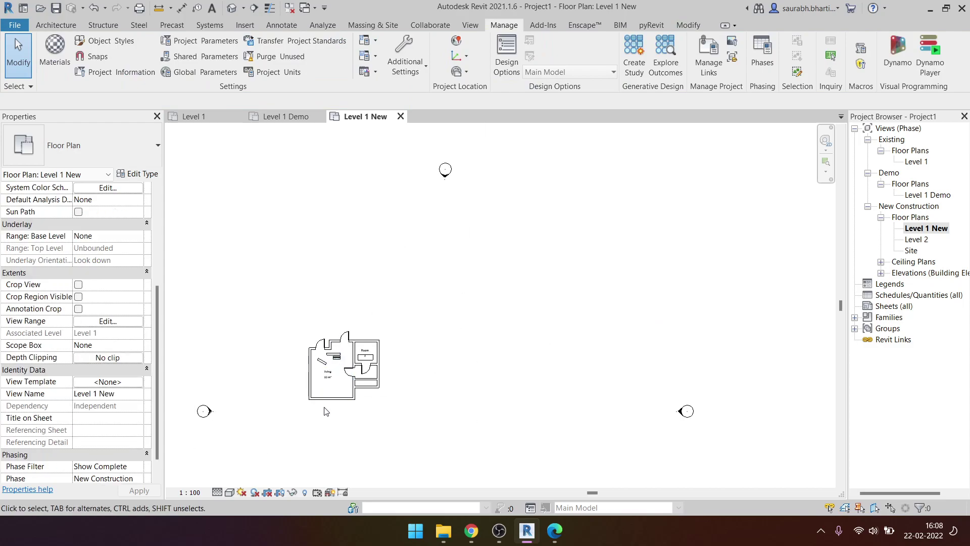
scroll(326, 411, "up", 3)
middle_click_drag(379, 411, 599, 359)
scroll(51, 445, "down", 1)
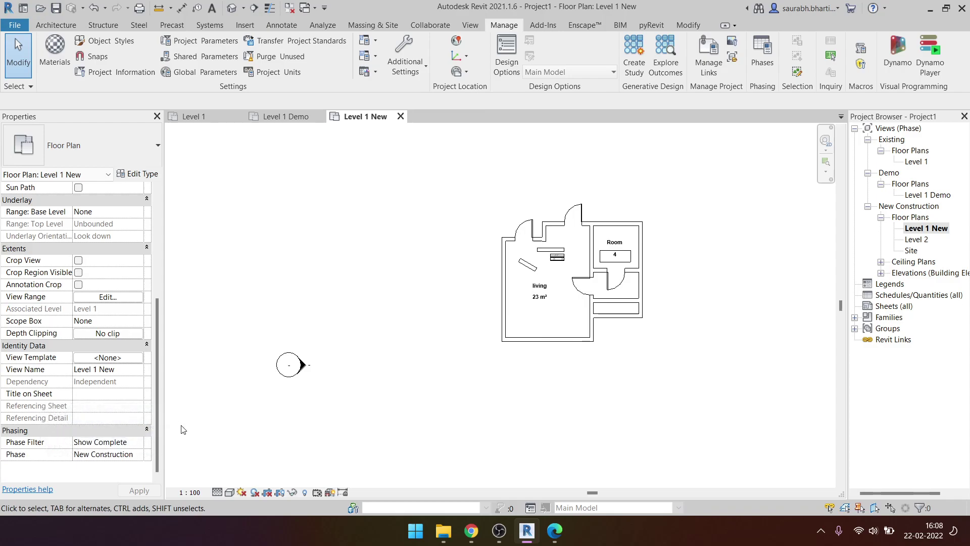
left_click(140, 443)
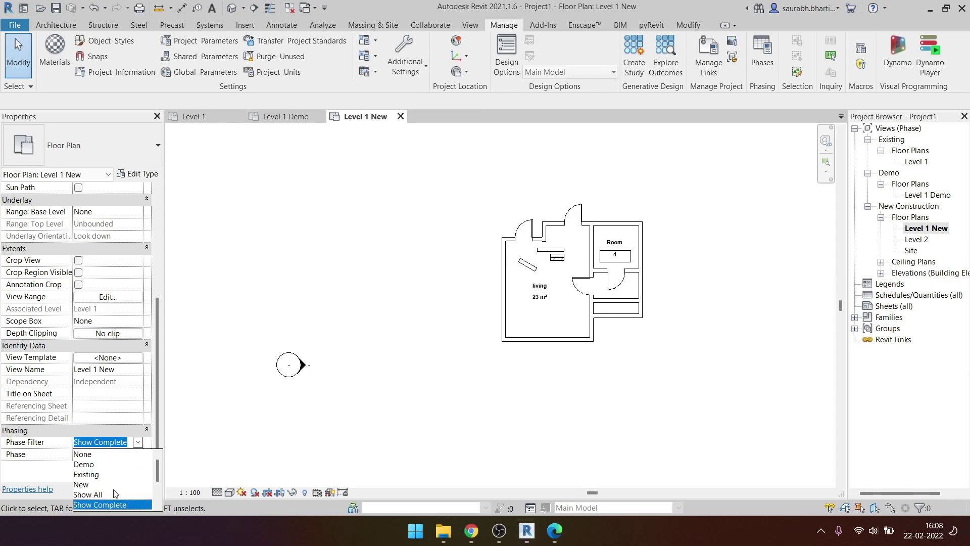
- Set Level 1 New's phase filter to New and check the living-room and door walls
left_click(100, 486)
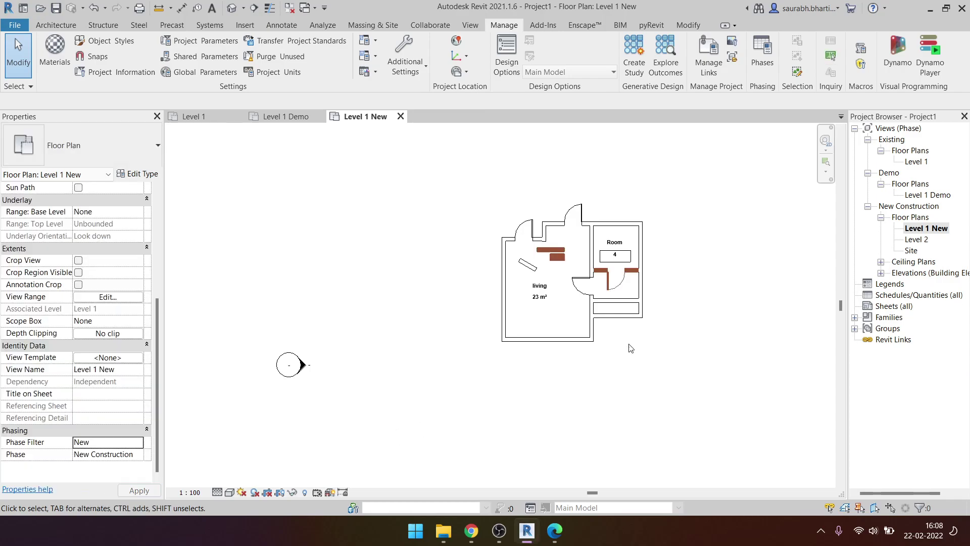
scroll(612, 341, "up", 2)
scroll(612, 342, "up", 1)
scroll(647, 157, "up", 2)
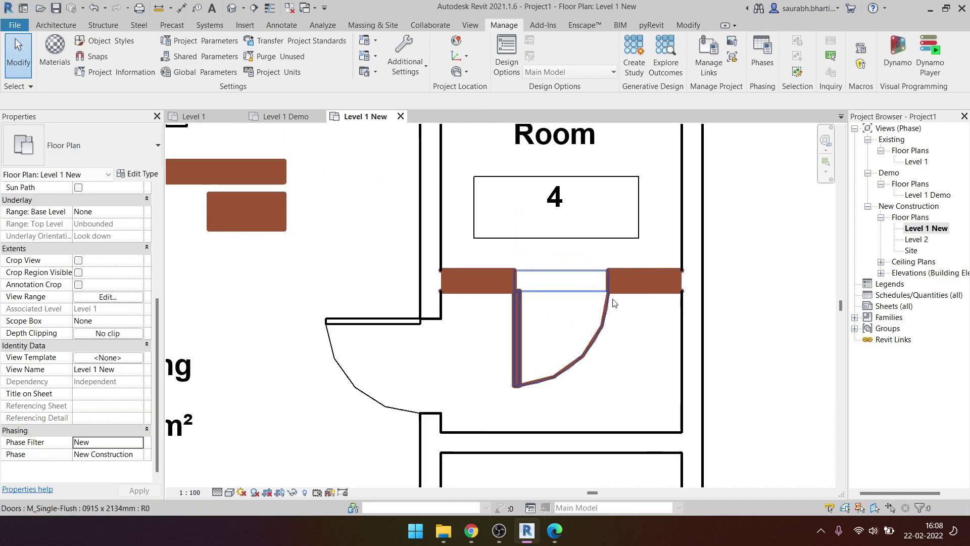
left_click(654, 292)
left_click(386, 244)
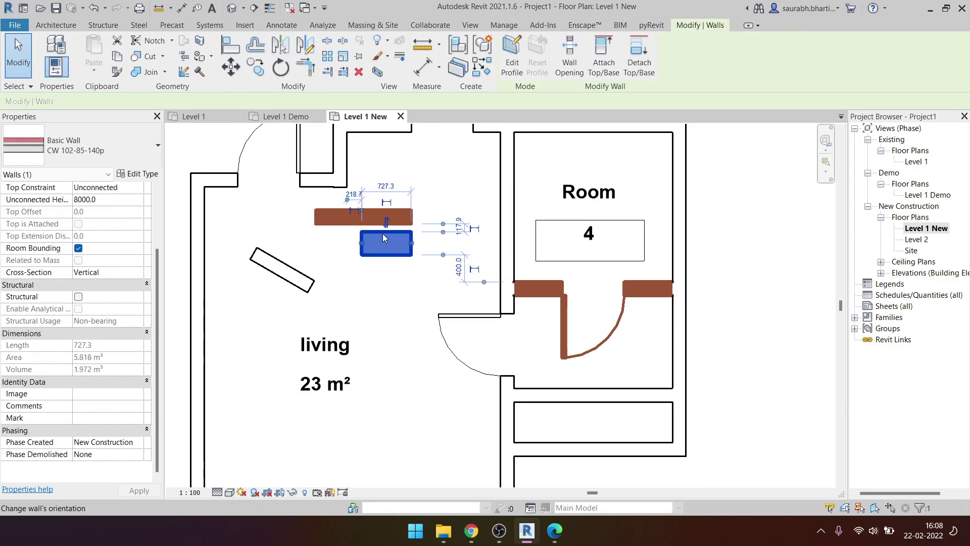
middle_click_drag(359, 217, 394, 258)
left_click(393, 258)
key("Escape")
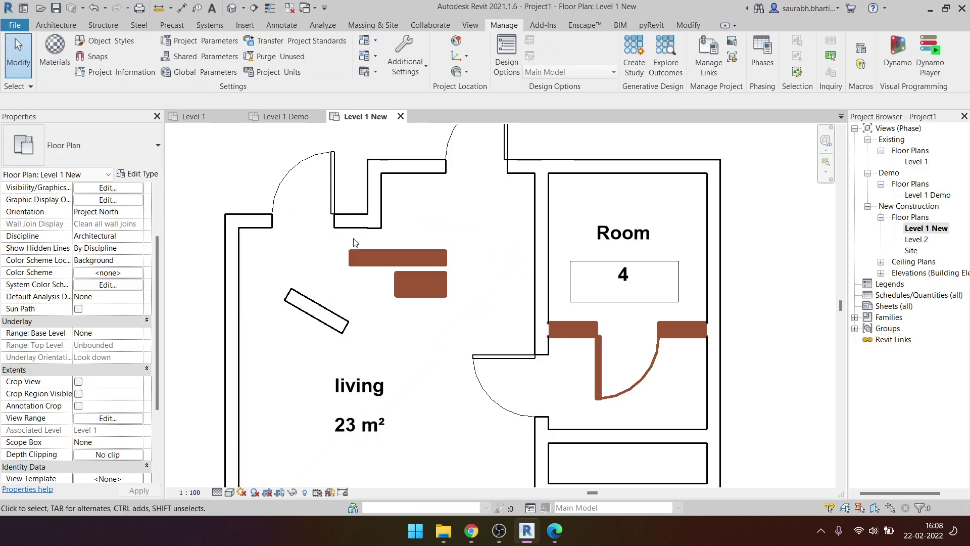
- Return to the Level 1 Demo plan and check the brown wall in the right room
double_click(938, 194)
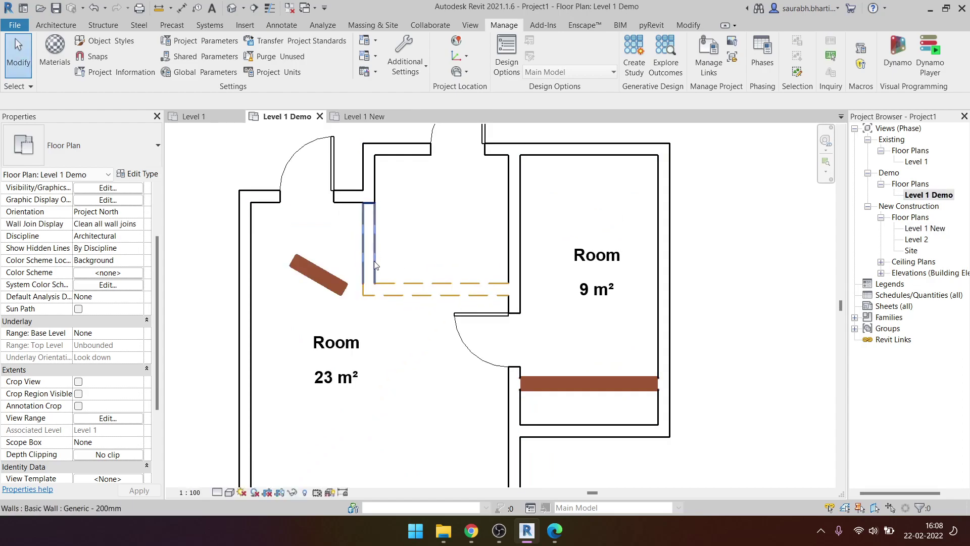
left_click(609, 378)
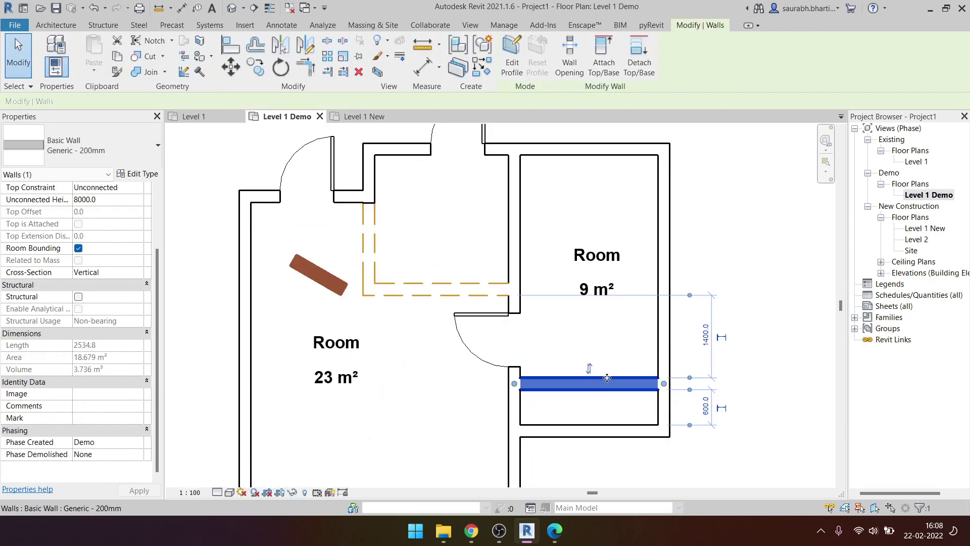
key("Escape")
left_click(504, 25)
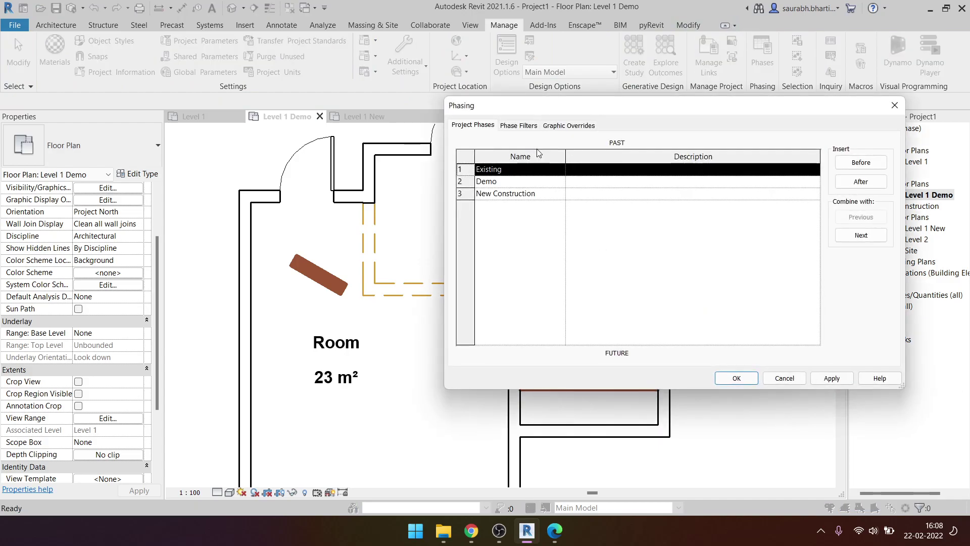
- In Phase Graphic Overrides, keep the Demolished cut pattern as solid red fill and apply
mouse_move(613, 106)
left_mouse_down()
mouse_move(737, 105)
mouse_move(739, 47)
left_mouse_up()
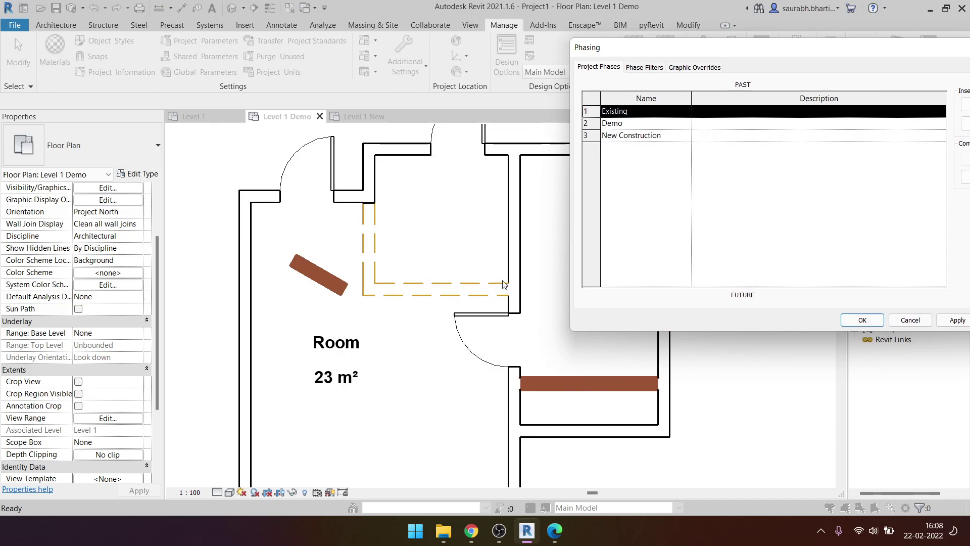
left_click(696, 71)
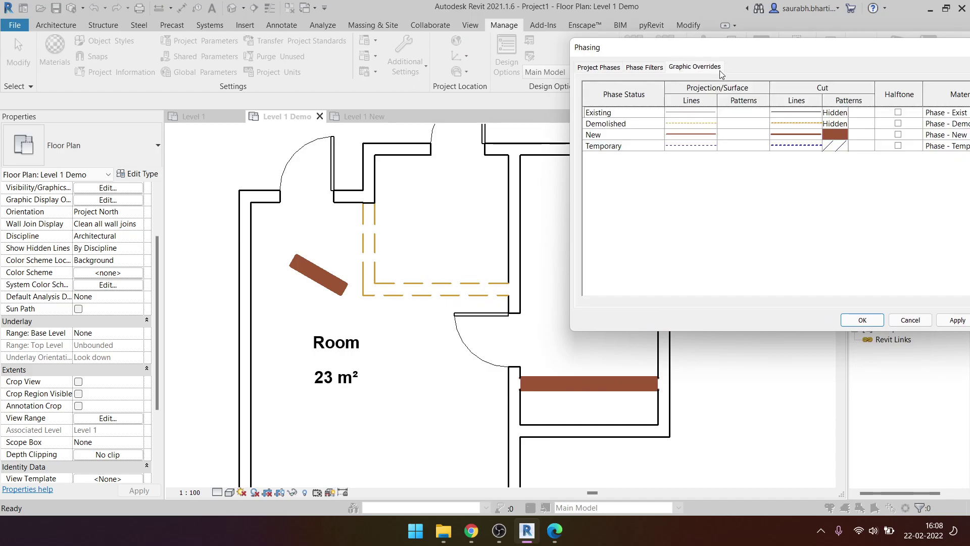
left_click(844, 126)
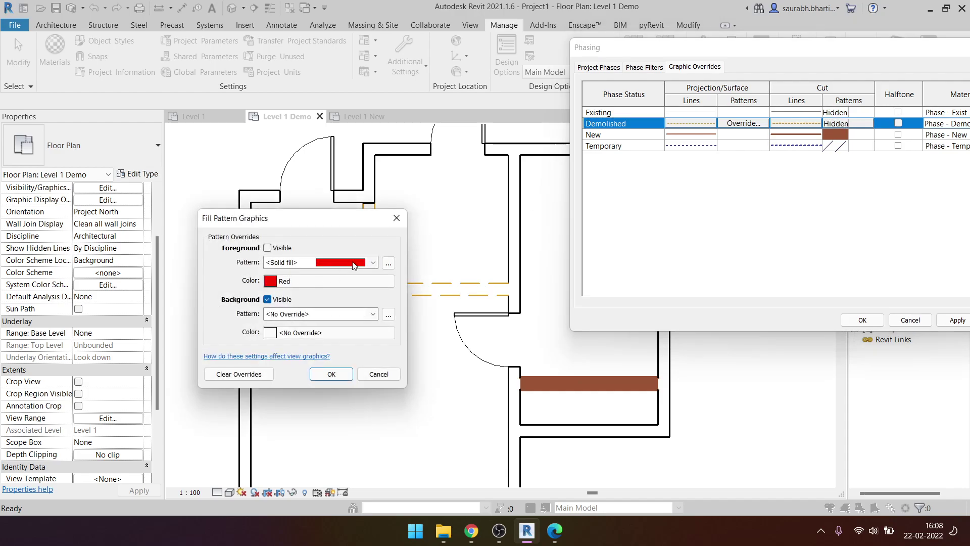
left_click(353, 265)
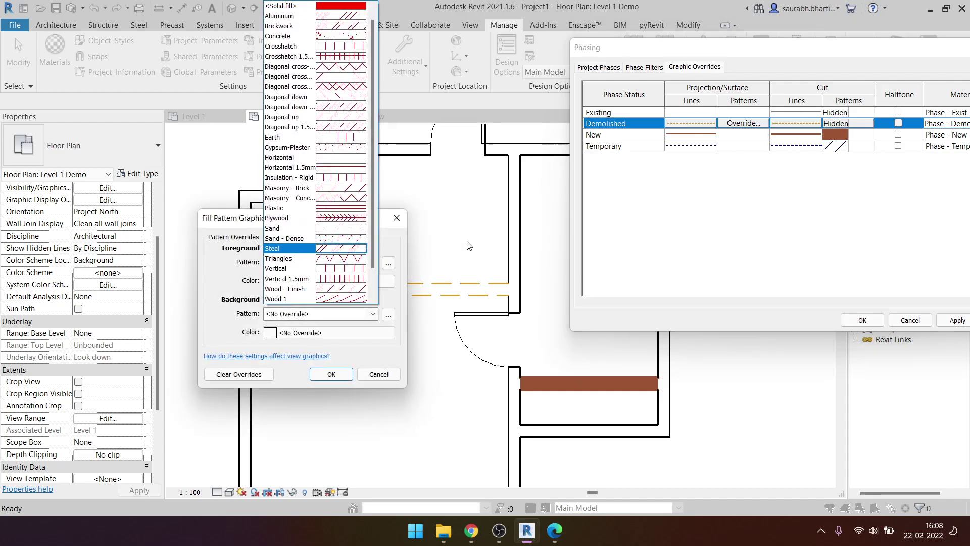
left_click(411, 281)
left_click(277, 249)
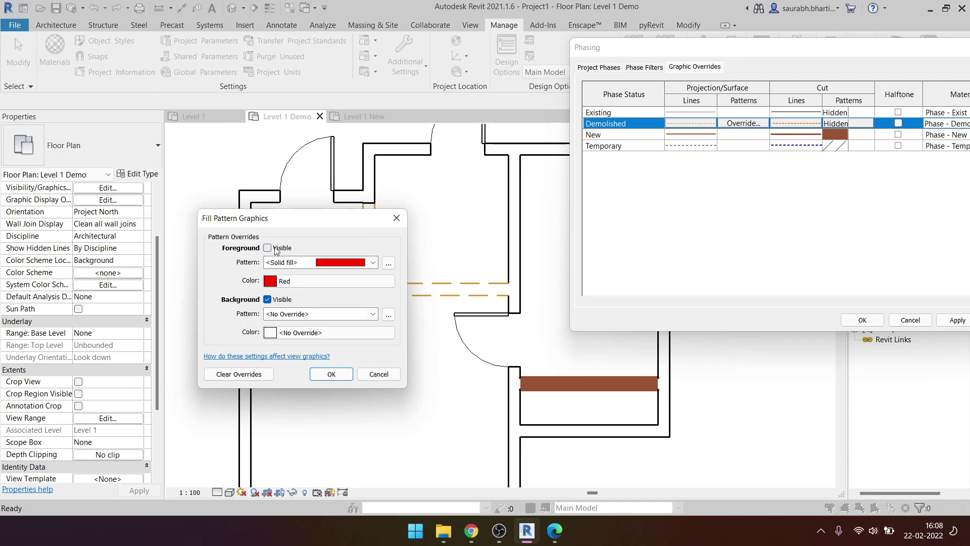
left_click(332, 374)
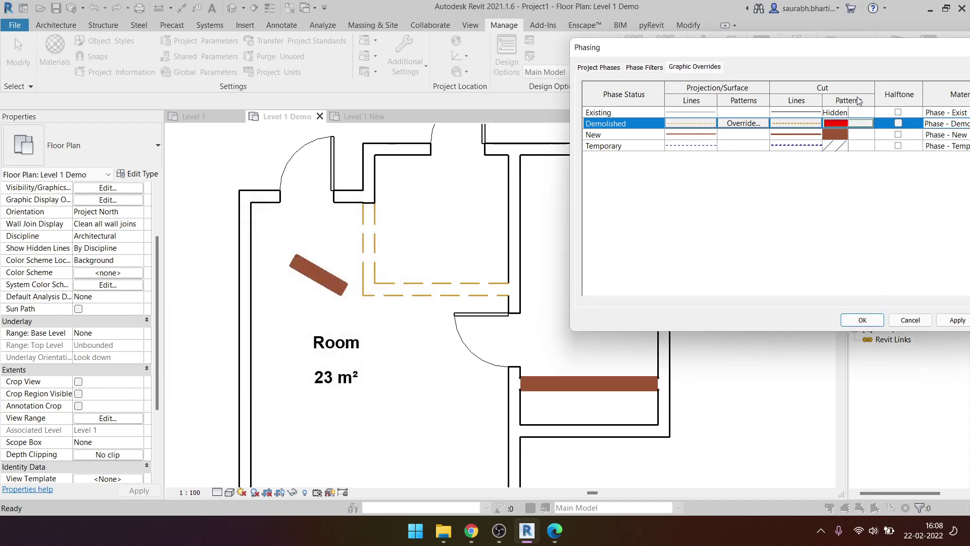
mouse_move(855, 37)
left_mouse_down()
mouse_move(575, 70)
mouse_move(720, 87)
left_mouse_up()
left_click(677, 353)
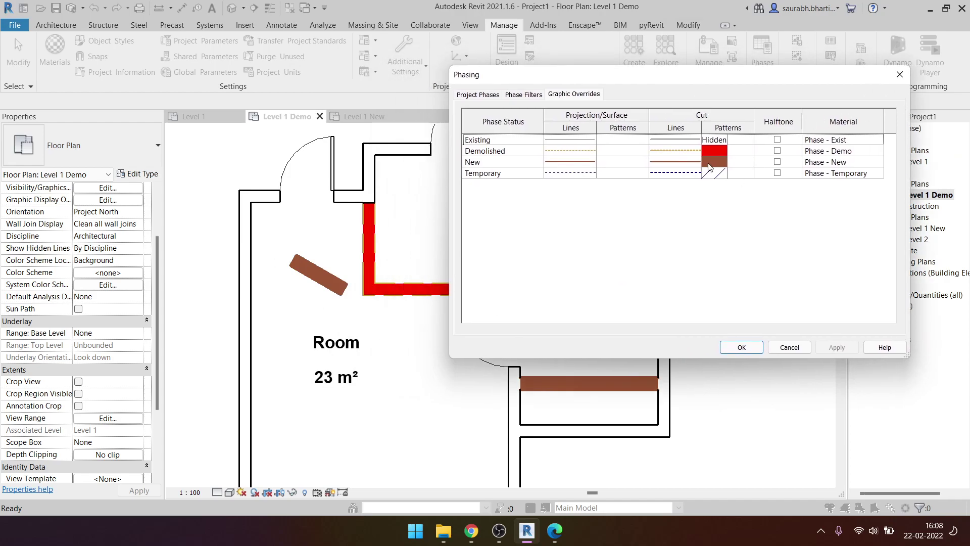
- Change the Demolished solid cut fill colour to gold RGB 211-157-009 and apply
left_click(718, 150)
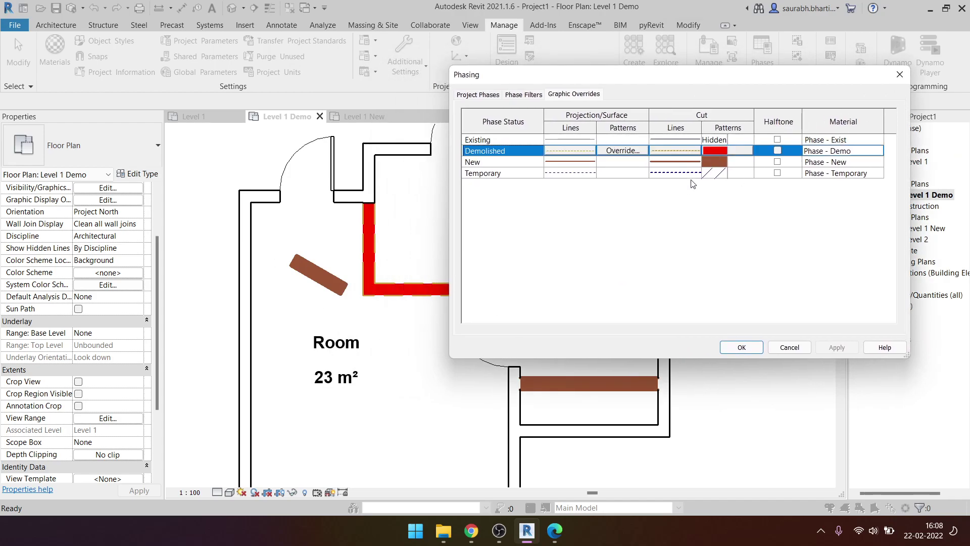
left_click(715, 150)
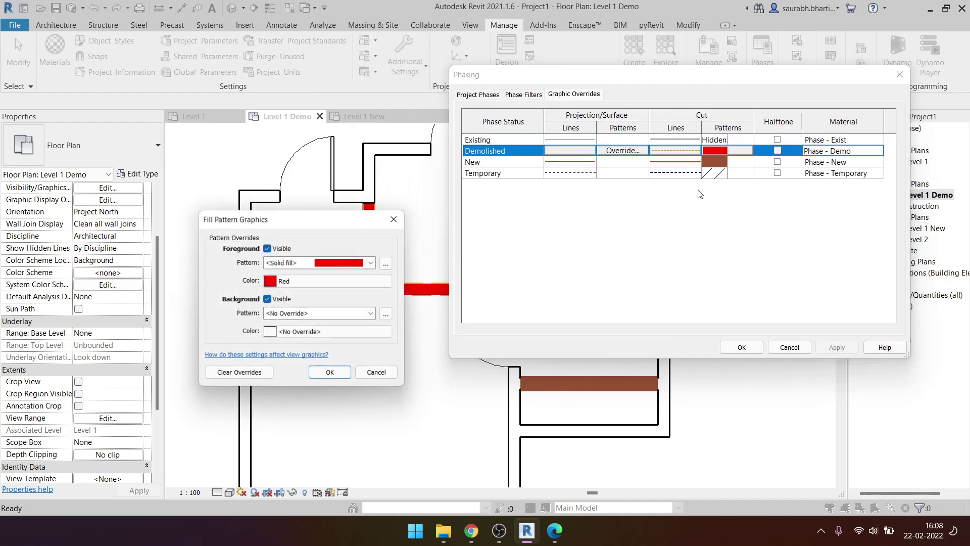
left_click(343, 269)
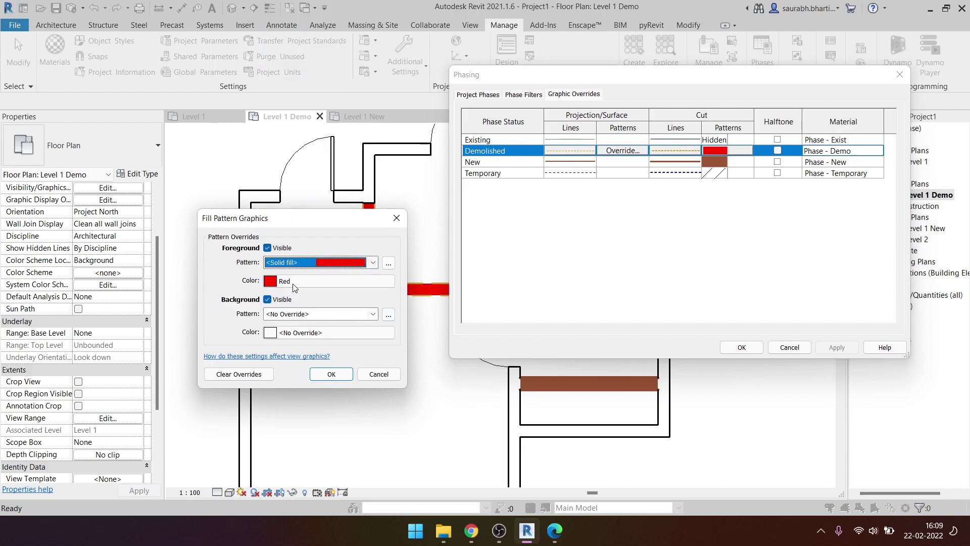
left_click(293, 284)
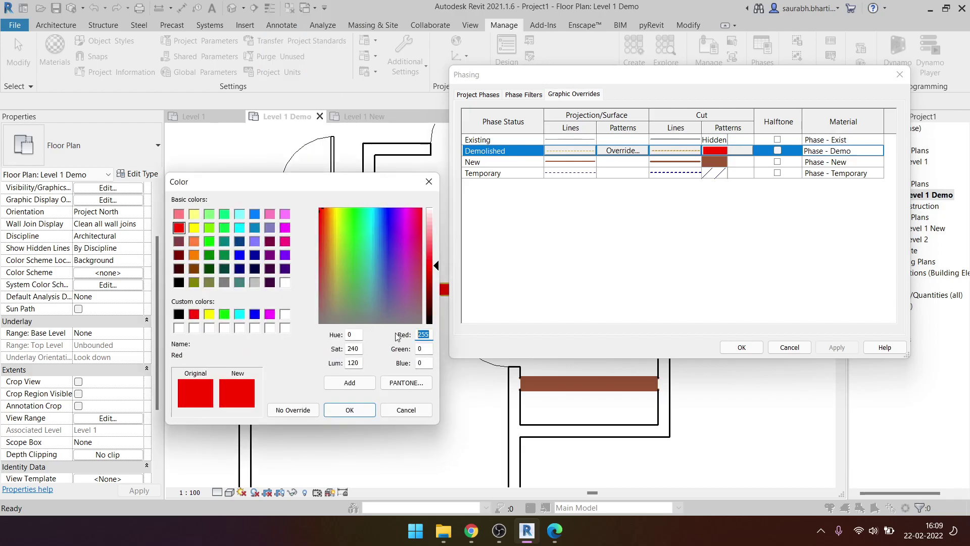
type("211")
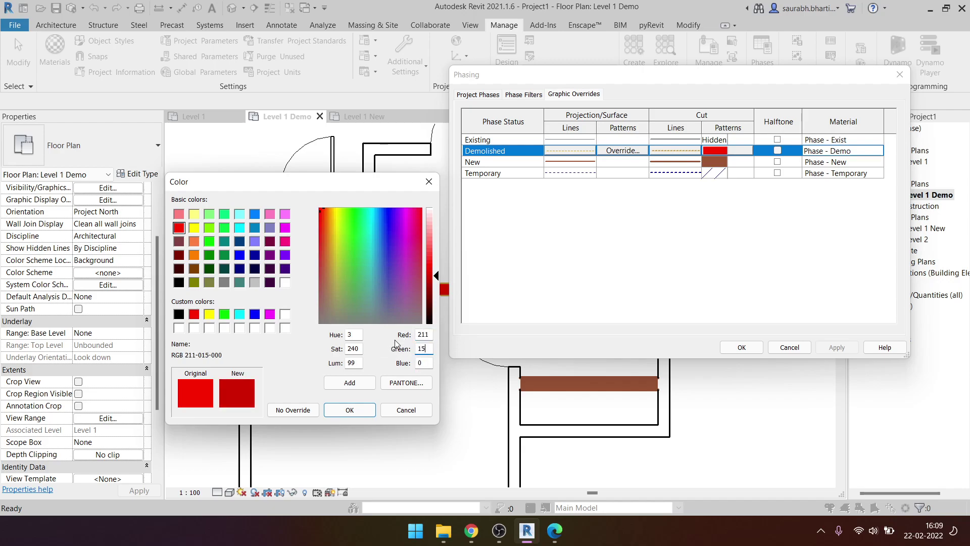
type("7")
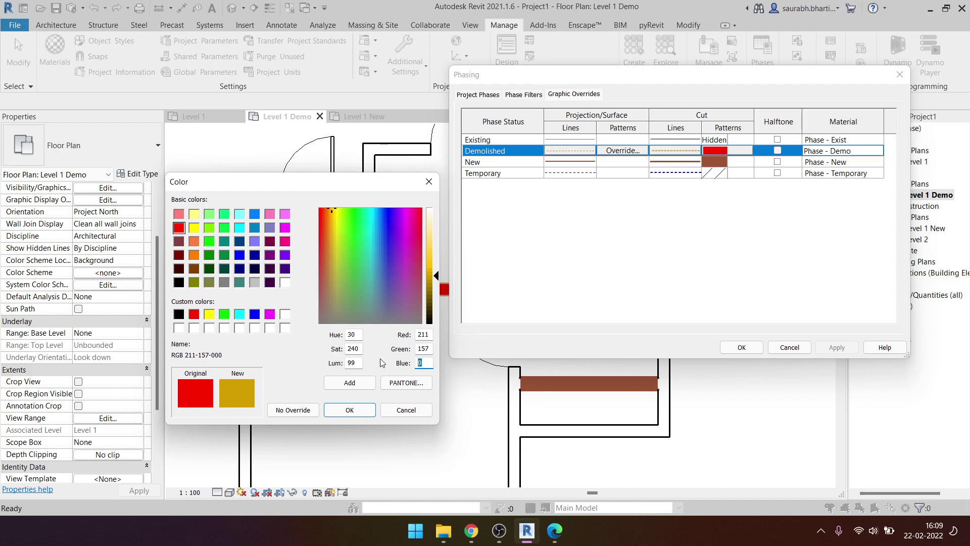
left_click(366, 414)
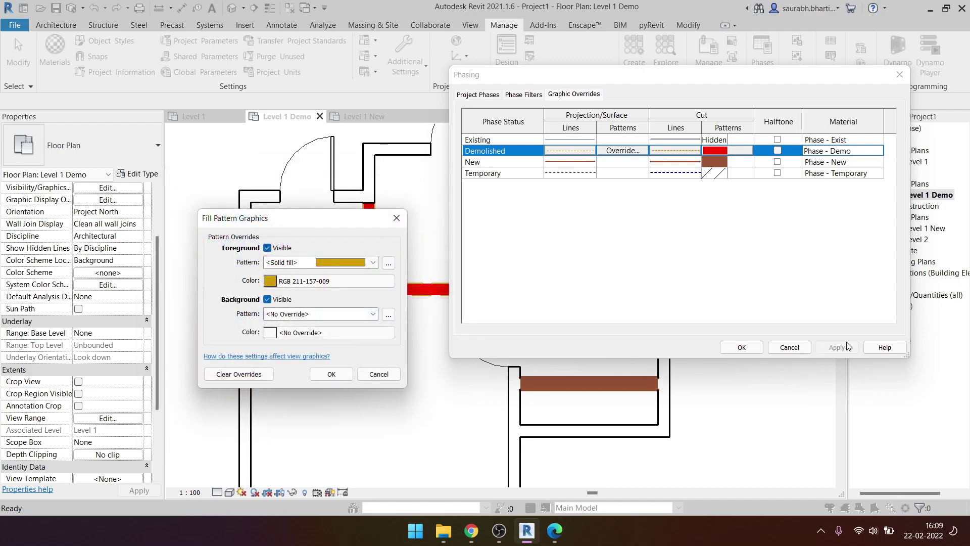
left_click(319, 374)
left_click(837, 347)
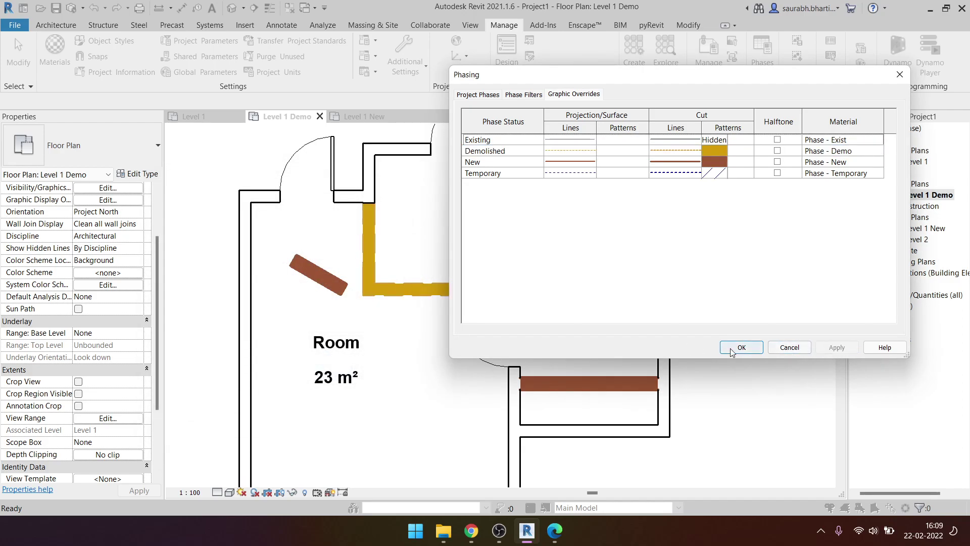
left_click(741, 347)
scroll(526, 319, "down", 1)
scroll(526, 318, "down", 1)
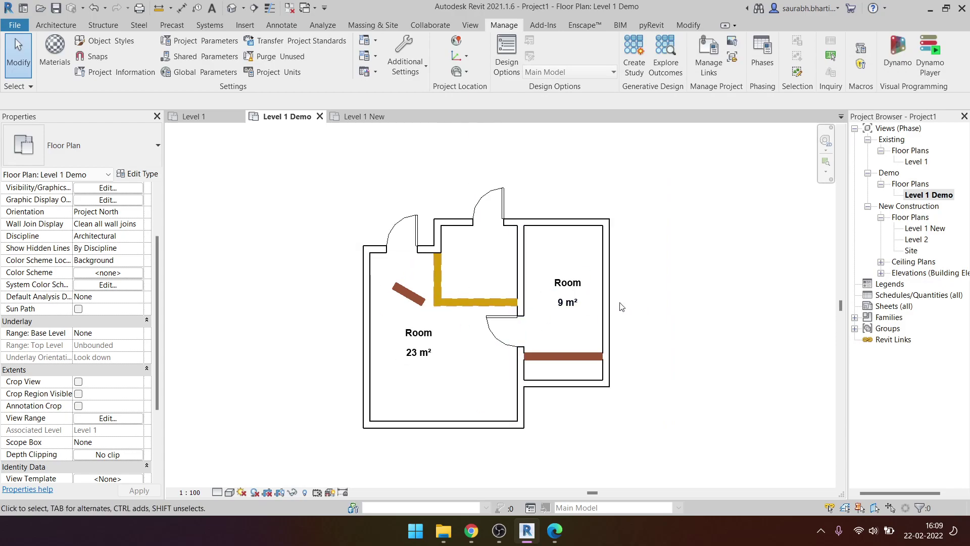
- Delete the diagonal brown wall in Level 1 Demo and the lower right-room wall in Level 1 New
left_click(412, 294)
key("Delete")
left_click(580, 368)
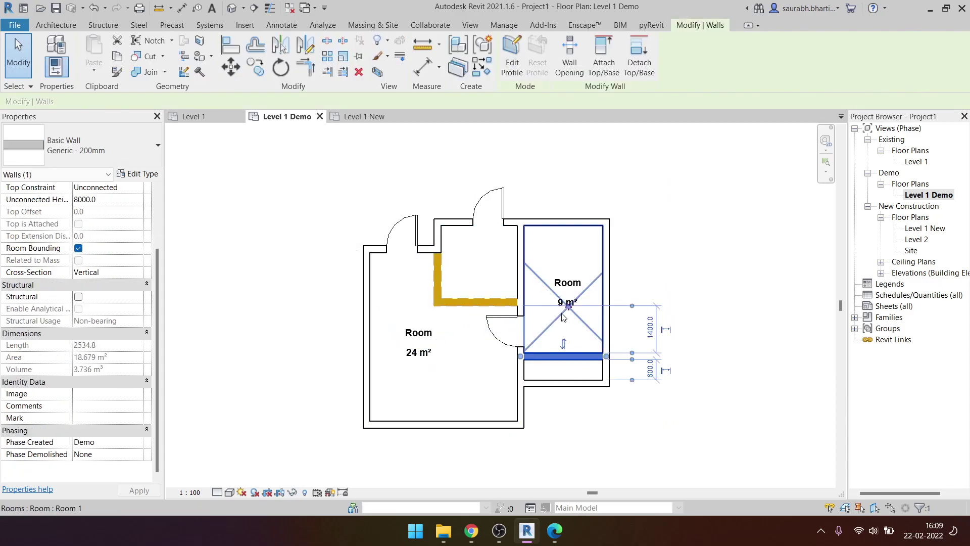
key("Escape")
double_click(935, 228)
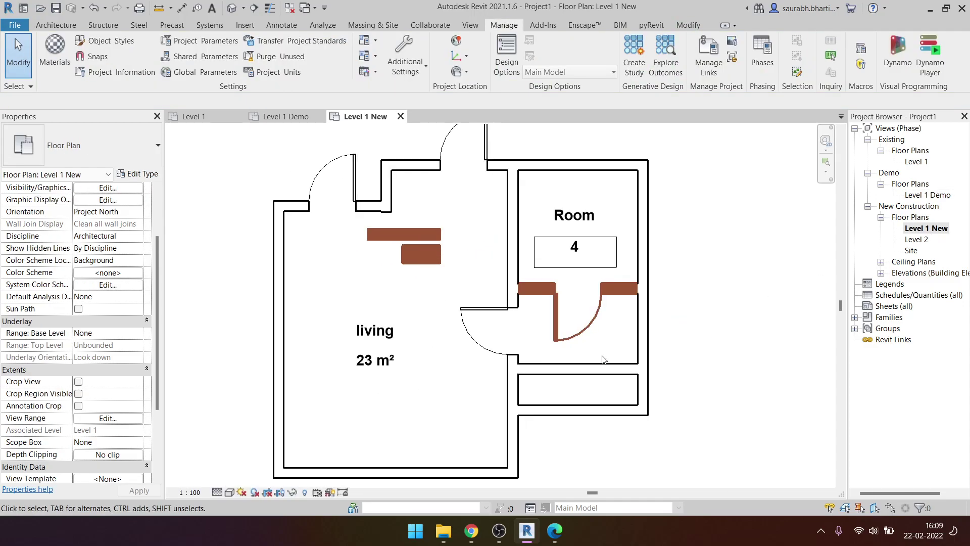
left_click(575, 364)
key("Delete")
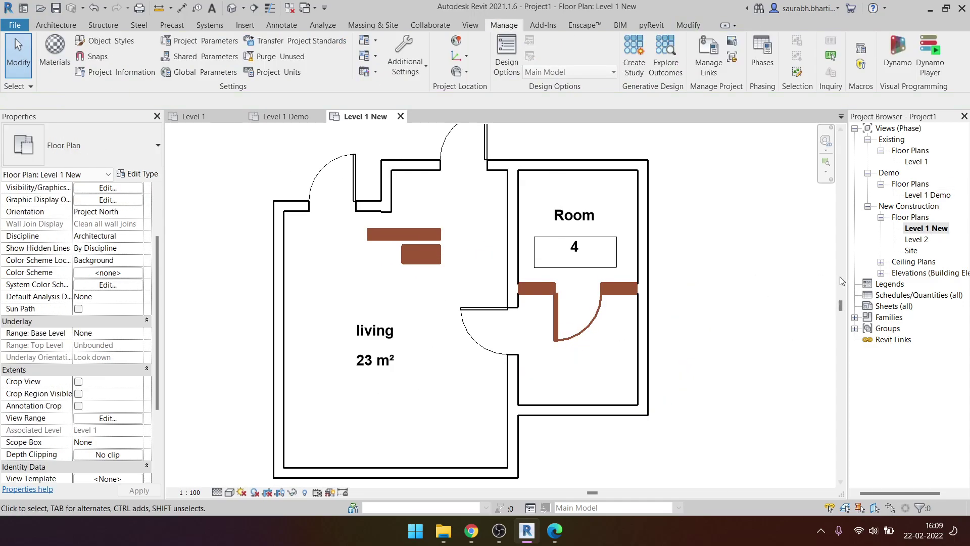
- On Level 1, draw three Generic - 200mm walls enclosing a new room above the Entrance
double_click(914, 162)
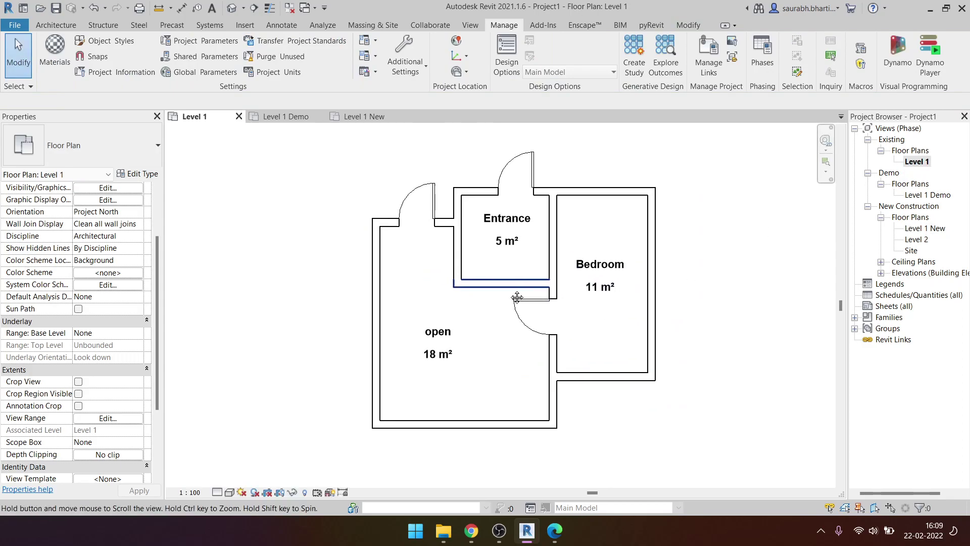
key("w")
key("a")
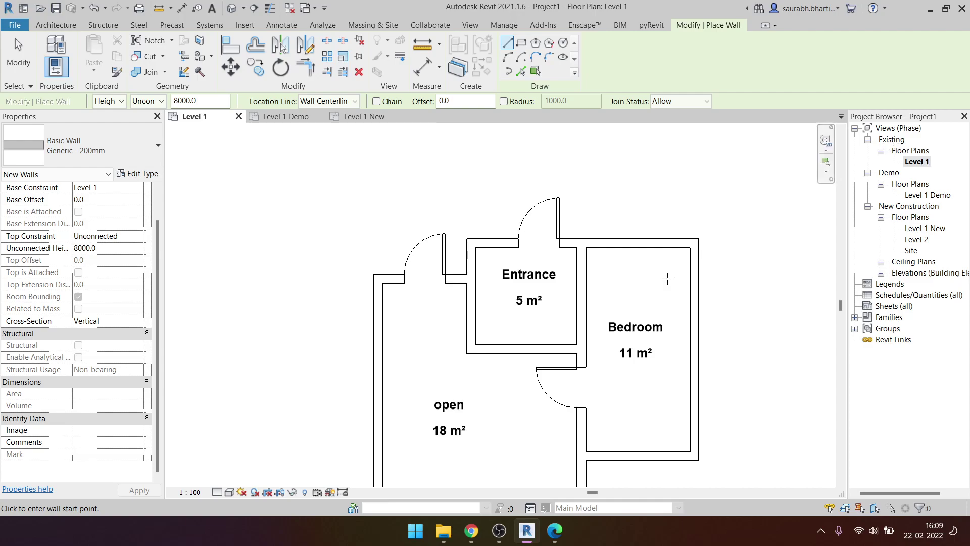
left_click(365, 323)
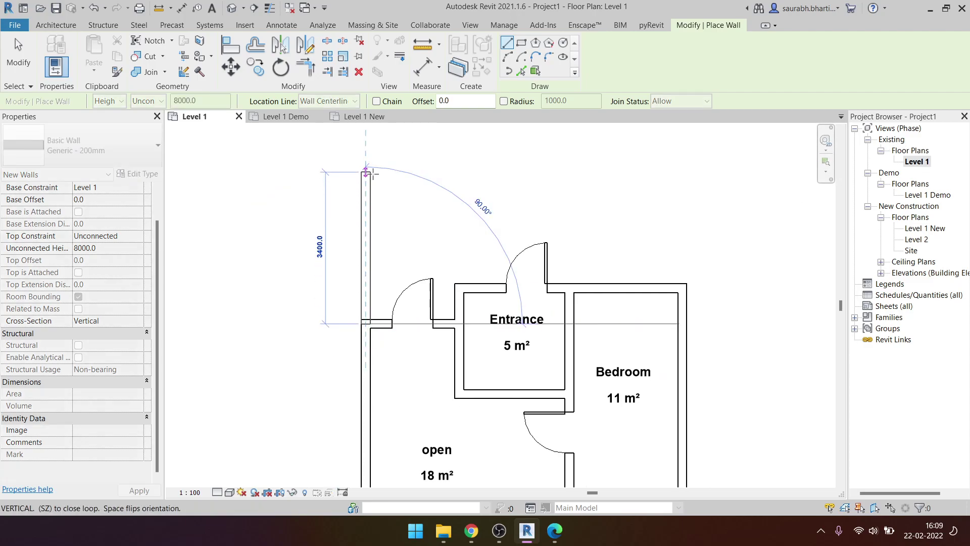
key("Escape")
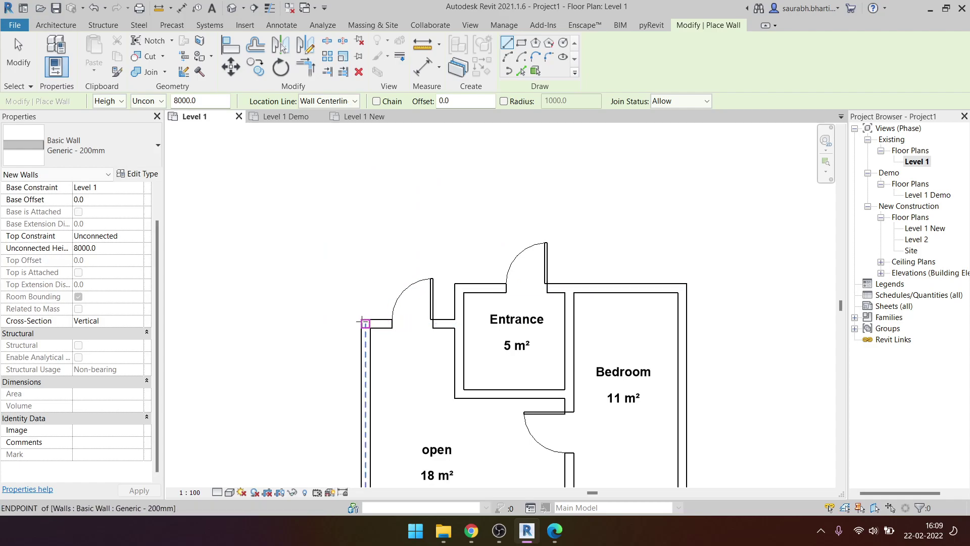
left_click(364, 323)
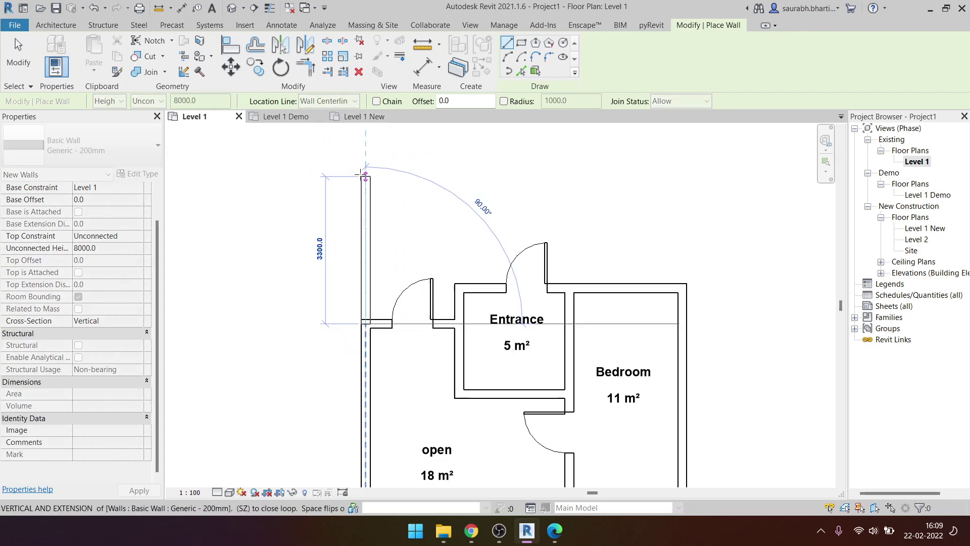
left_click(364, 175)
left_click(569, 288)
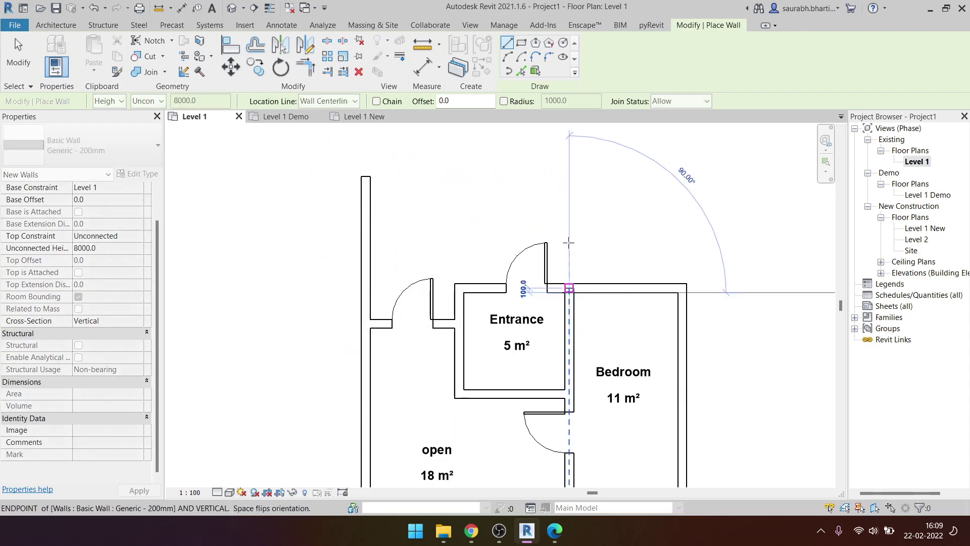
left_click(570, 176)
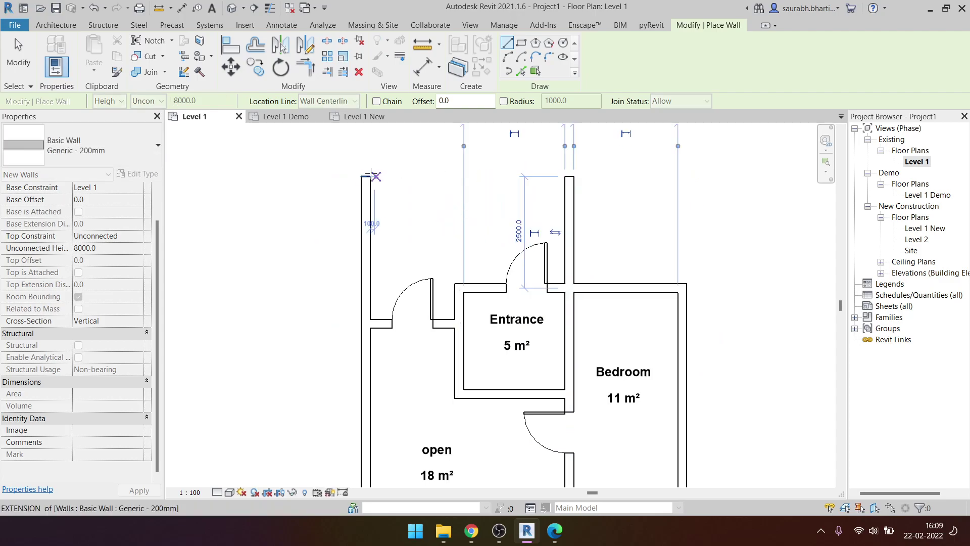
left_click(372, 176)
left_click(569, 176)
key("Escape")
key("Escape")
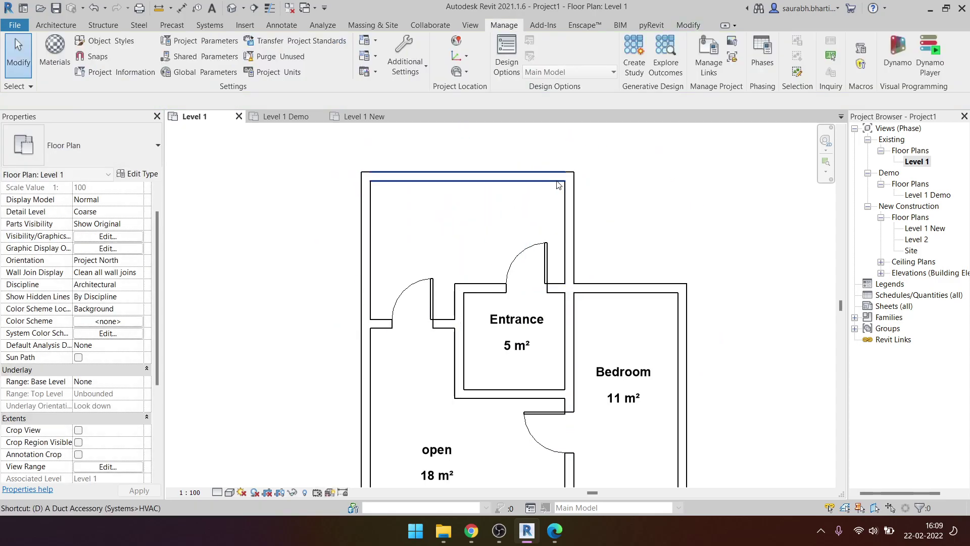
- Place a door and a window in the new room's top wall on Level 1
key("r")
left_click(413, 175)
key("Escape")
key("Escape")
key("w")
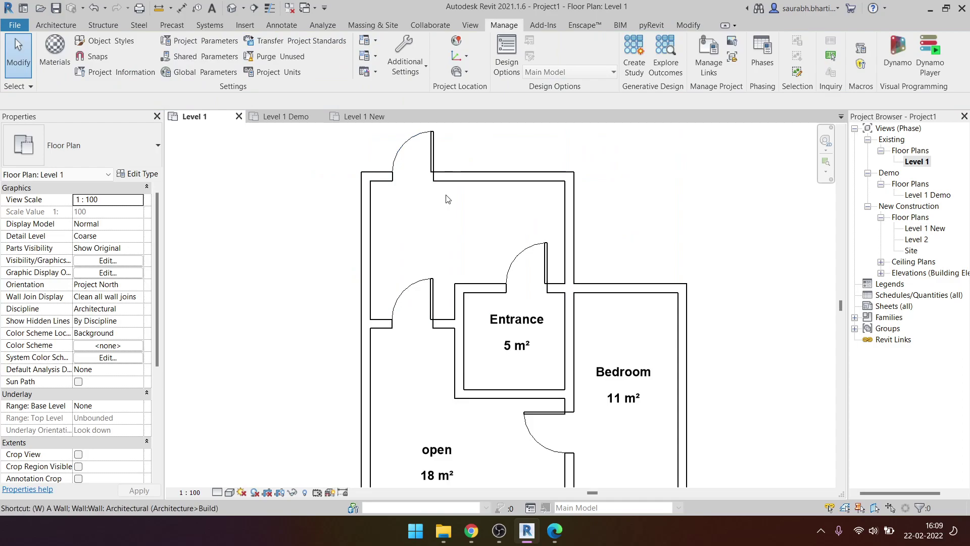
key("n")
left_click(520, 176)
key("Escape")
- Make the window M_Window-Casement-Double 1200 x 1500mm and review the new extension's walls
scroll(520, 177, "up", 5)
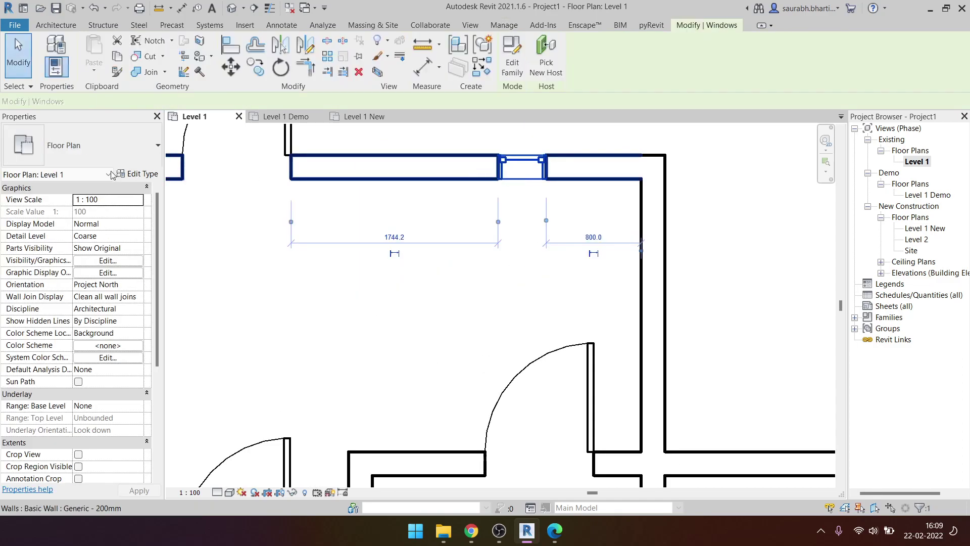
left_click(101, 145)
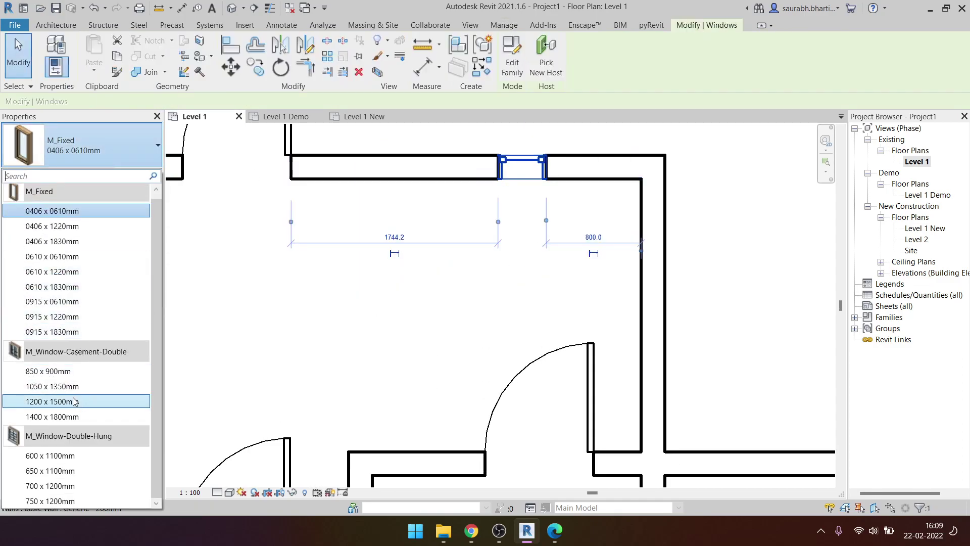
scroll(471, 244, "down", 3)
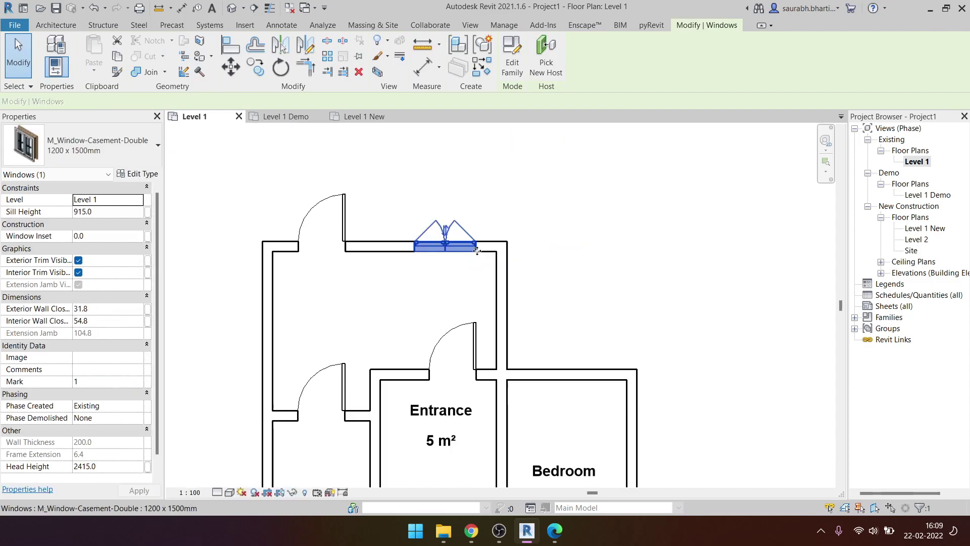
key("Escape")
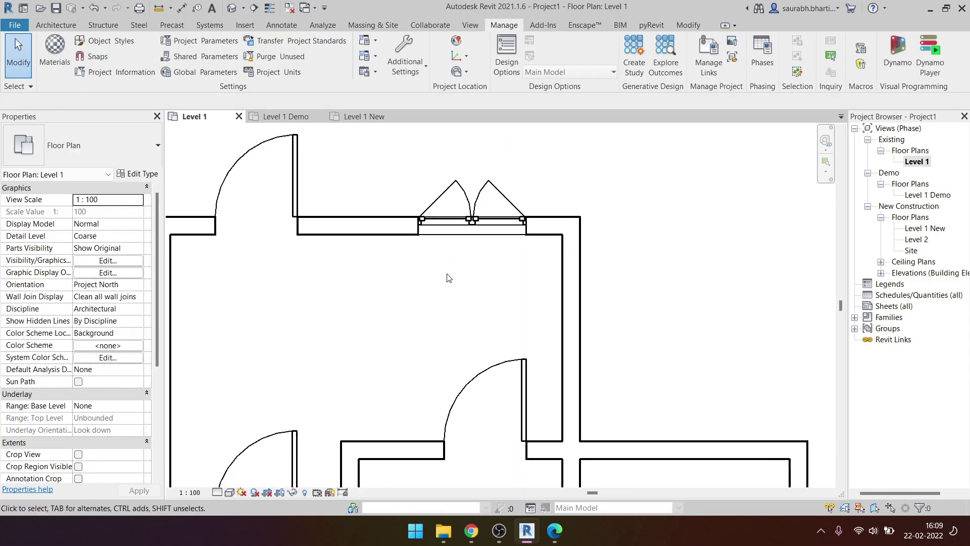
scroll(510, 253, "down", 1)
scroll(488, 253, "down", 2)
scroll(489, 253, "up", 2)
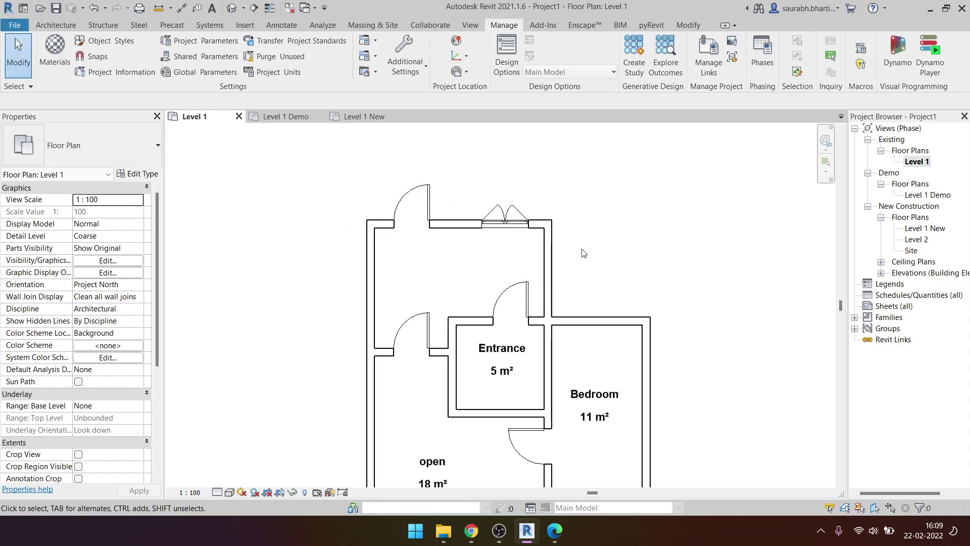
left_click_drag(627, 192, 303, 260)
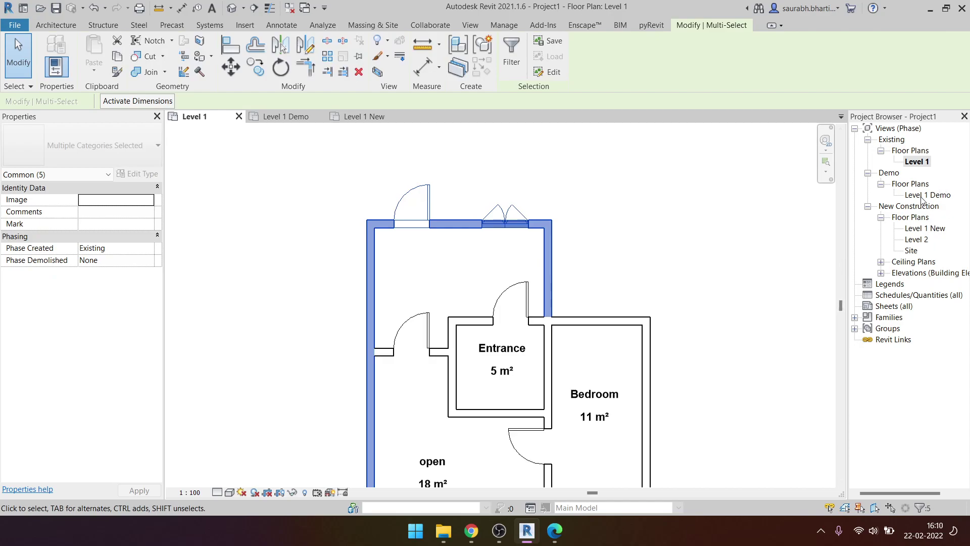
left_click(602, 256)
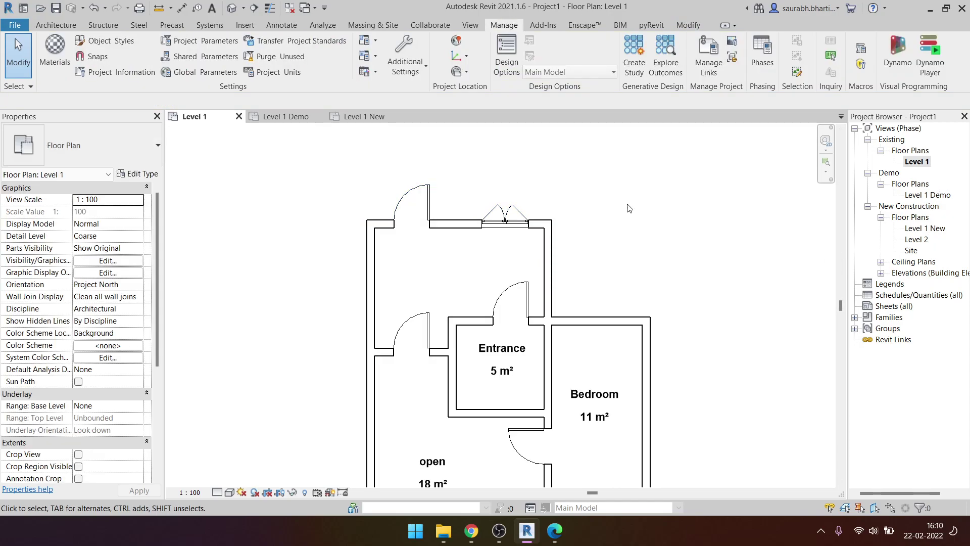
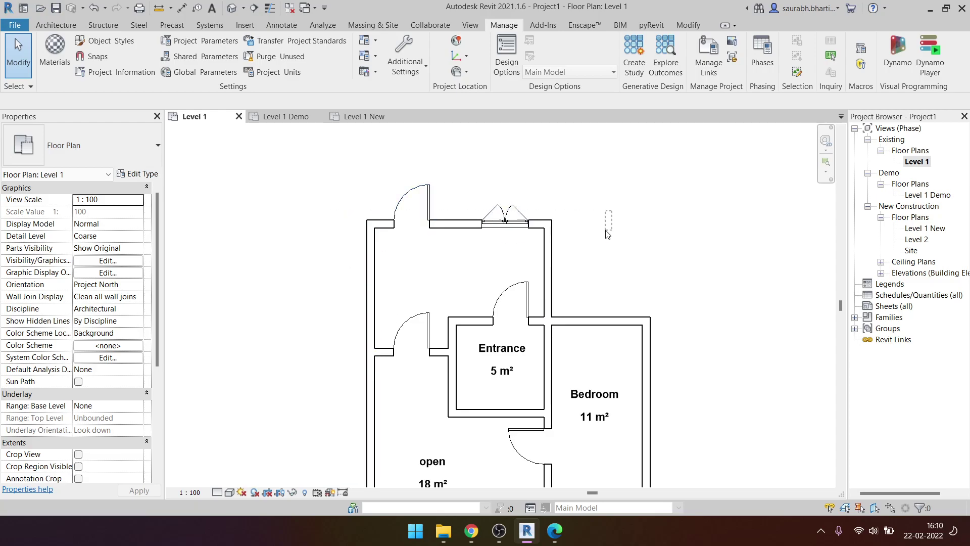
- Compare the Level 1 Demo and Level 1 New plans, ending on Level 1 Demo's demolished corner
double_click(926, 195)
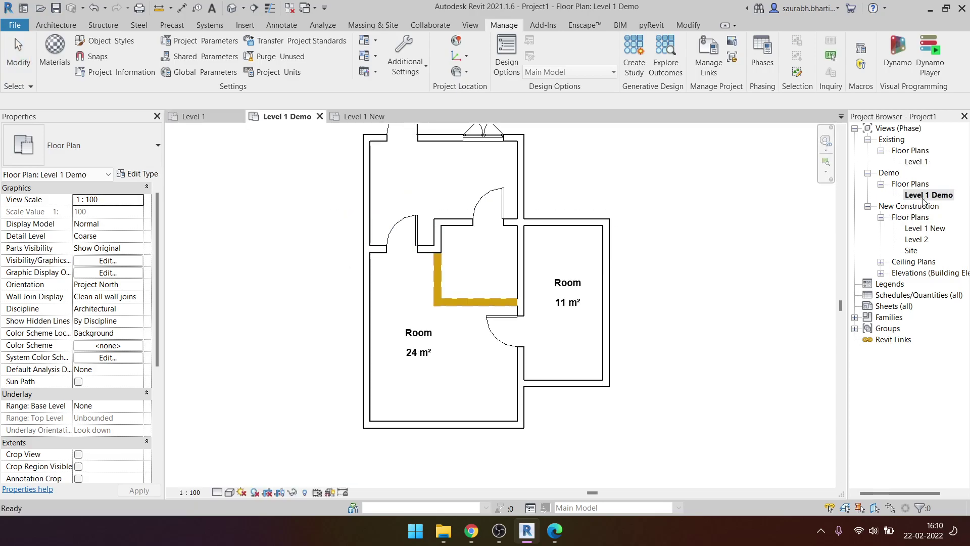
middle_click_drag(403, 229, 402, 312)
left_click_drag(321, 193, 567, 167)
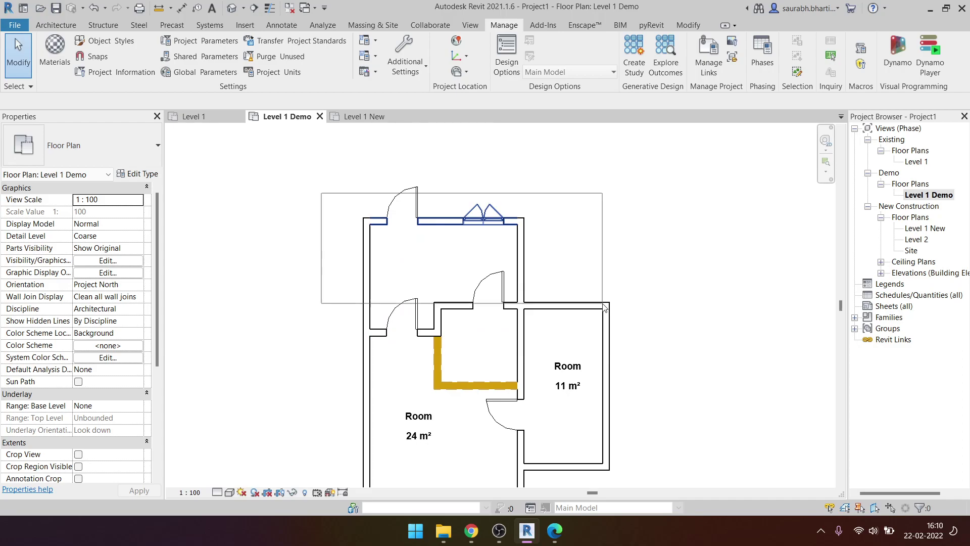
double_click(922, 229)
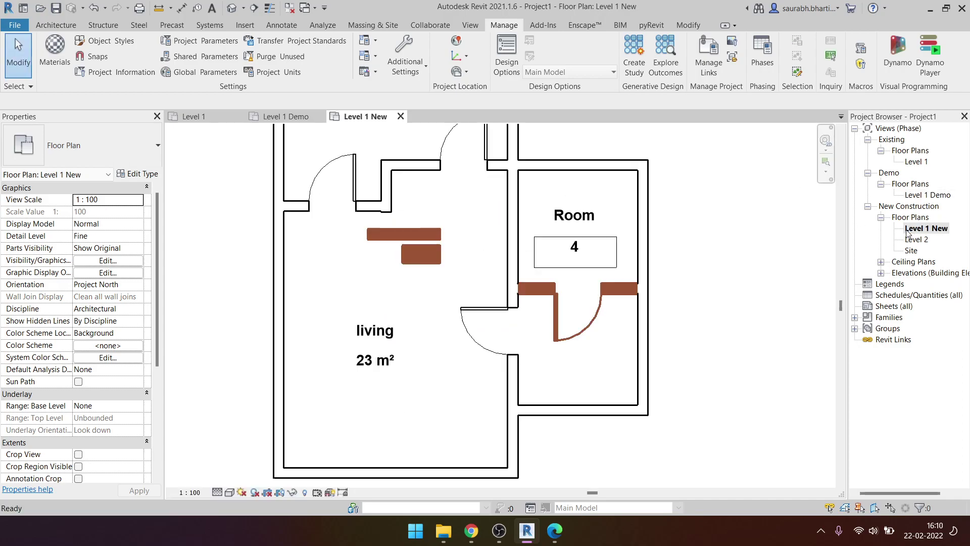
mouse_move(394, 374)
middle_mouse_down()
mouse_move(408, 400)
mouse_move(428, 543)
middle_mouse_up()
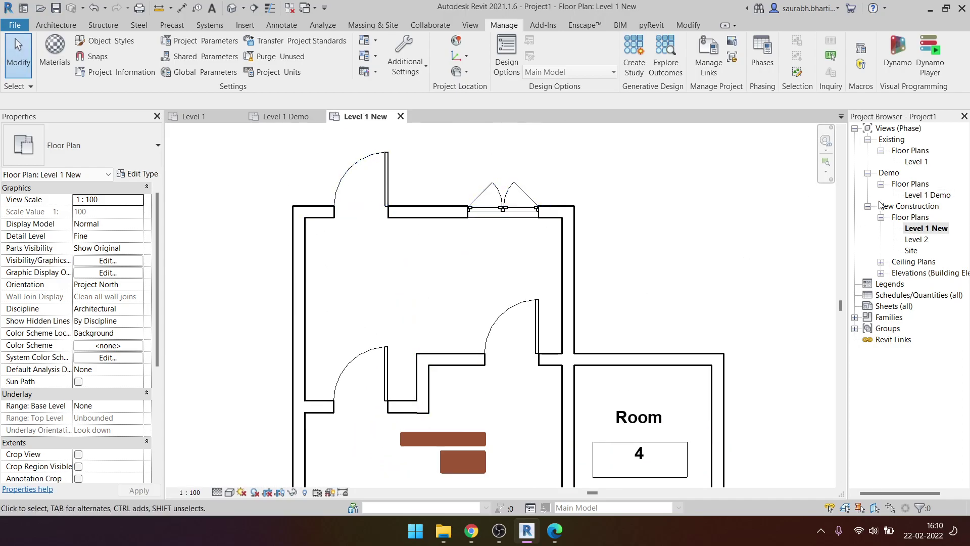
double_click(926, 195)
scroll(493, 238, "up", 3)
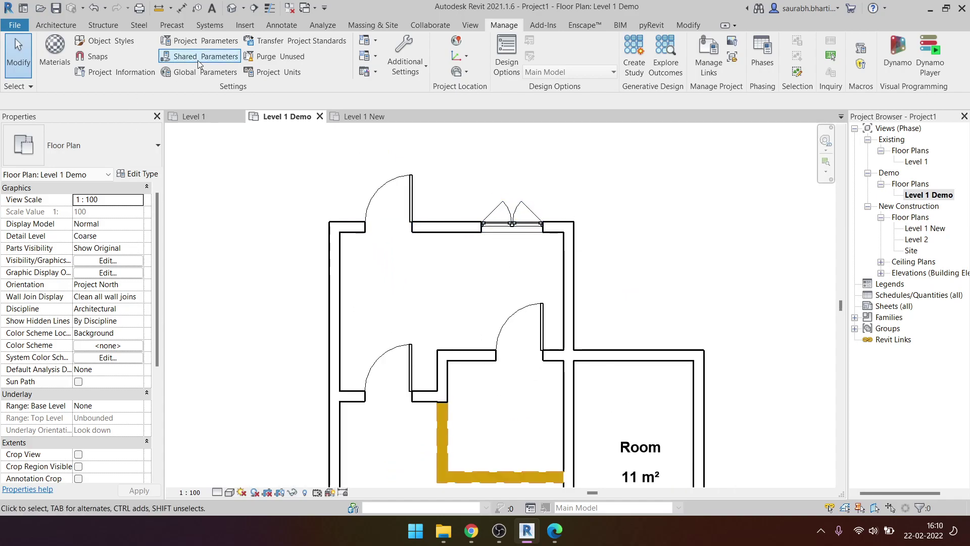
- Demolish the double casement window in the top wall with the Demolish tool
left_click(679, 28)
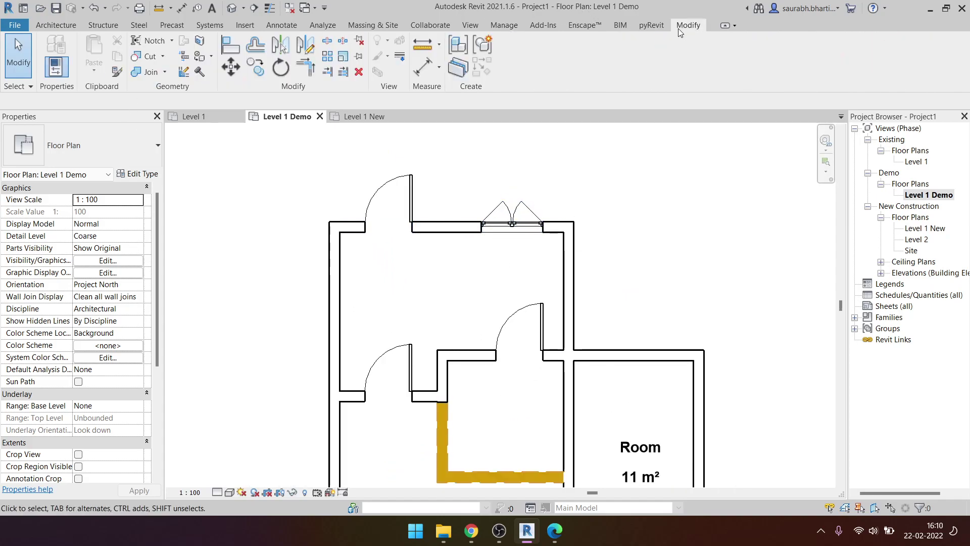
left_click(200, 72)
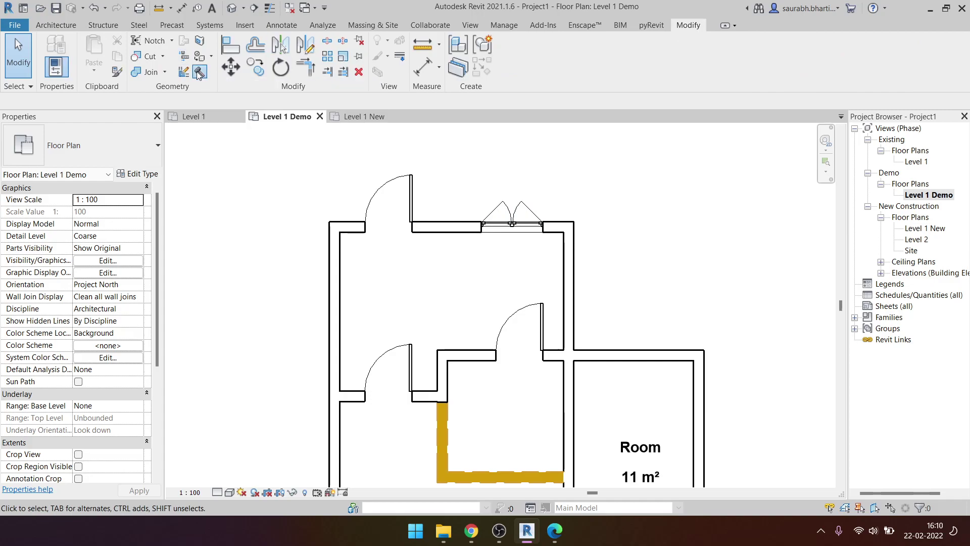
left_click(511, 220)
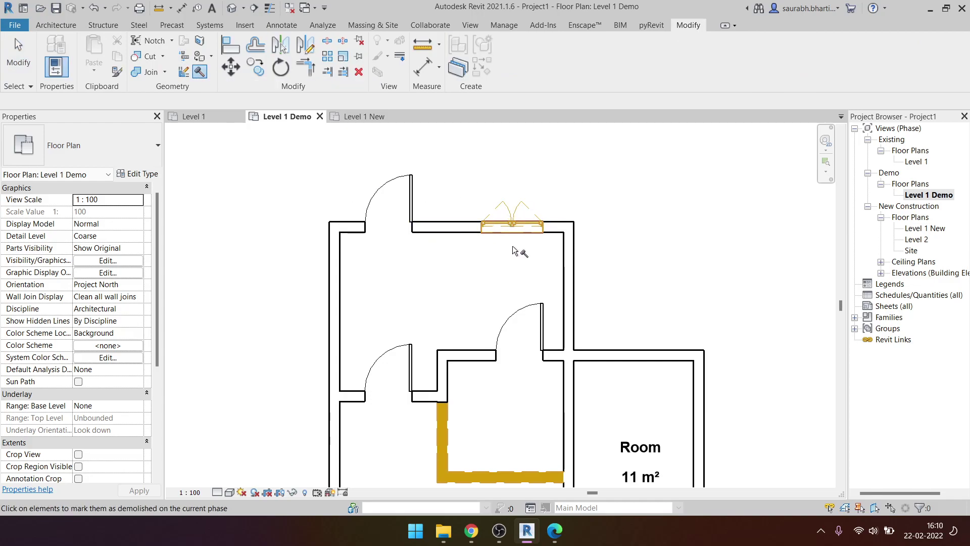
key("Escape")
- Select and inspect the demolished window elements in the Level 1 Demo plan
scroll(513, 248, "up", 3)
left_click_drag(428, 147, 626, 260)
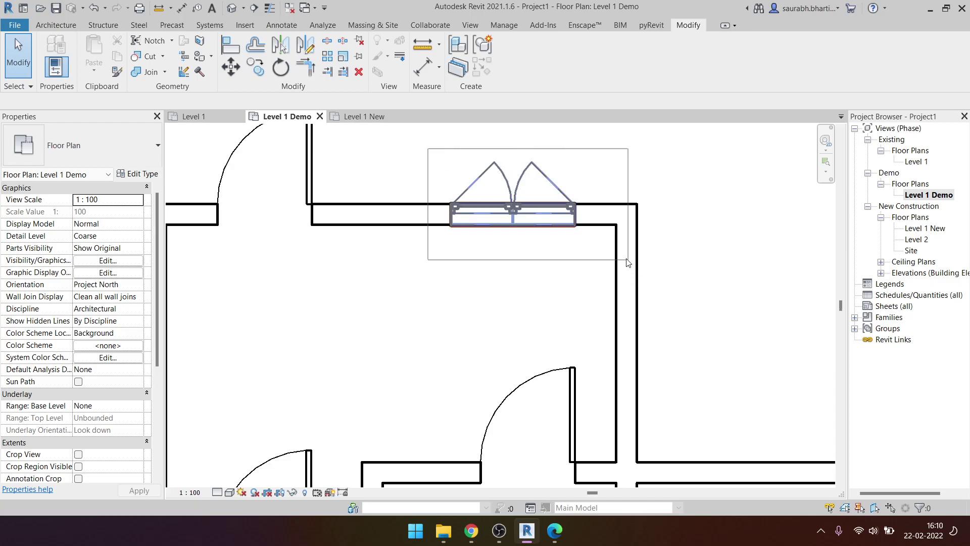
scroll(536, 214, "down", 1)
scroll(536, 215, "down", 2)
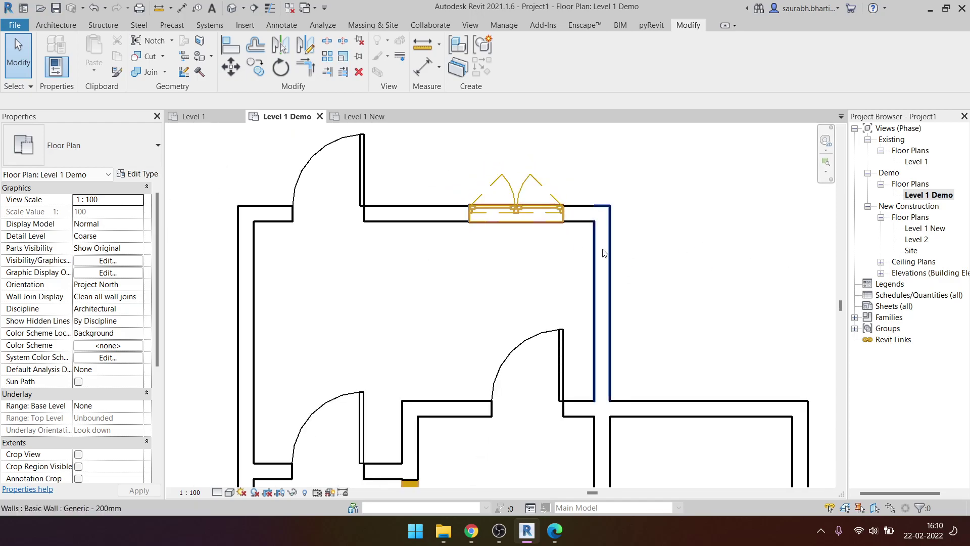
scroll(657, 253, "up", 1)
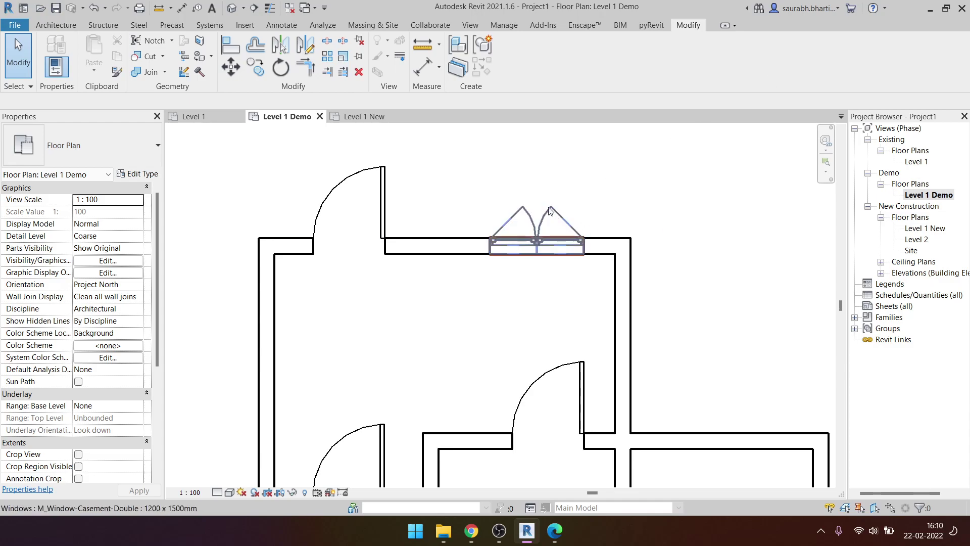
mouse_move(480, 184)
left_mouse_down()
mouse_move(543, 289)
mouse_move(596, 293)
left_mouse_up()
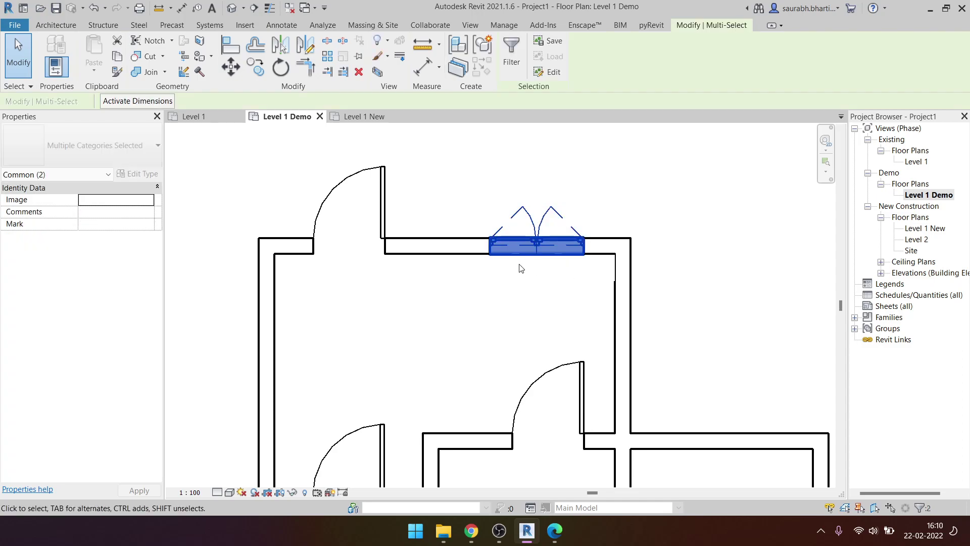
left_click_drag(449, 175, 601, 306)
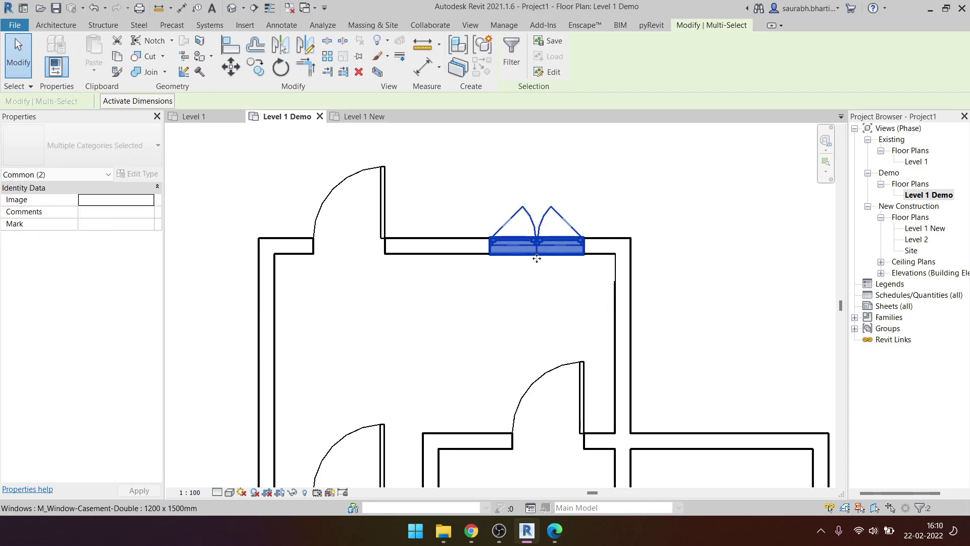
left_click(464, 173)
left_click_drag(464, 172, 596, 276)
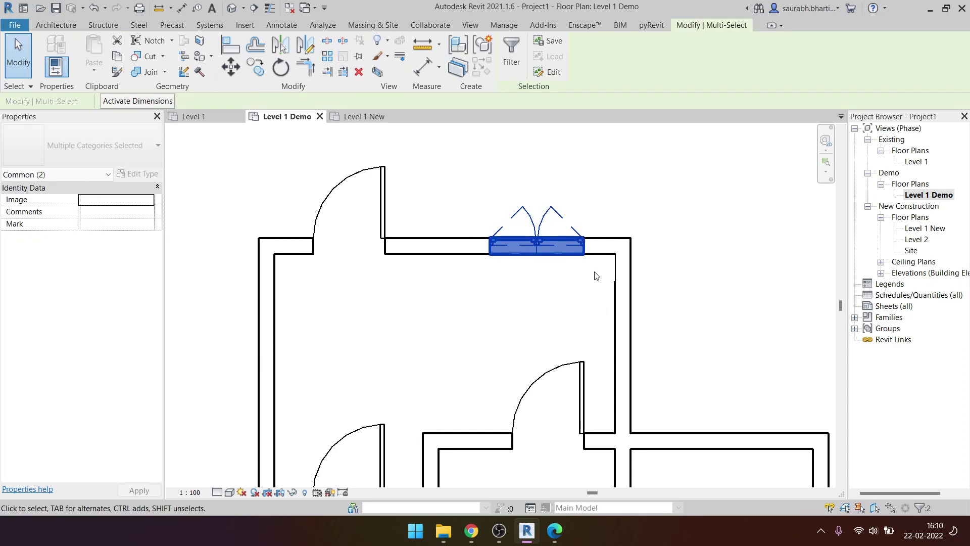
key("Escape")
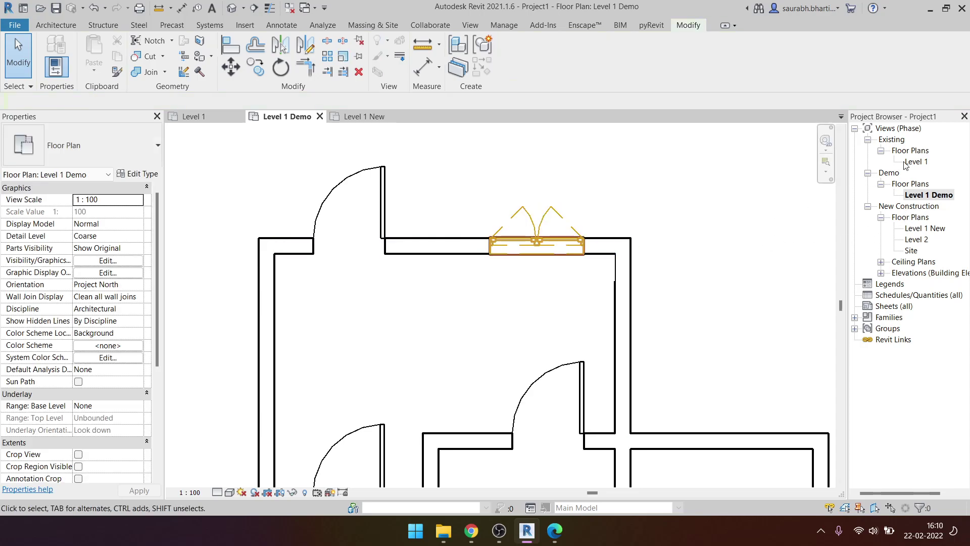
- Compare Level 1, Level 1 Demo and Level 1 New, confirming the top wall is continuous
double_click(917, 162)
scroll(462, 219, "up", 2)
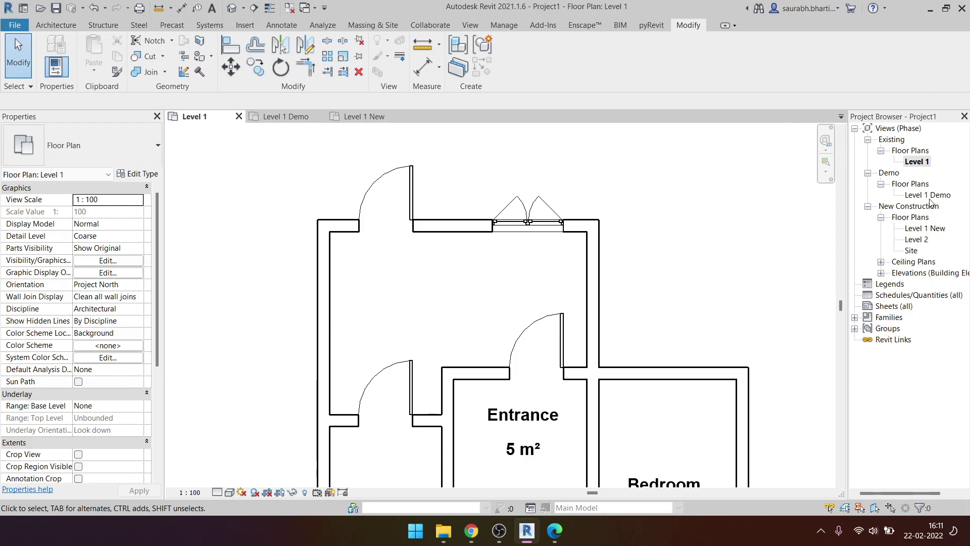
double_click(910, 195)
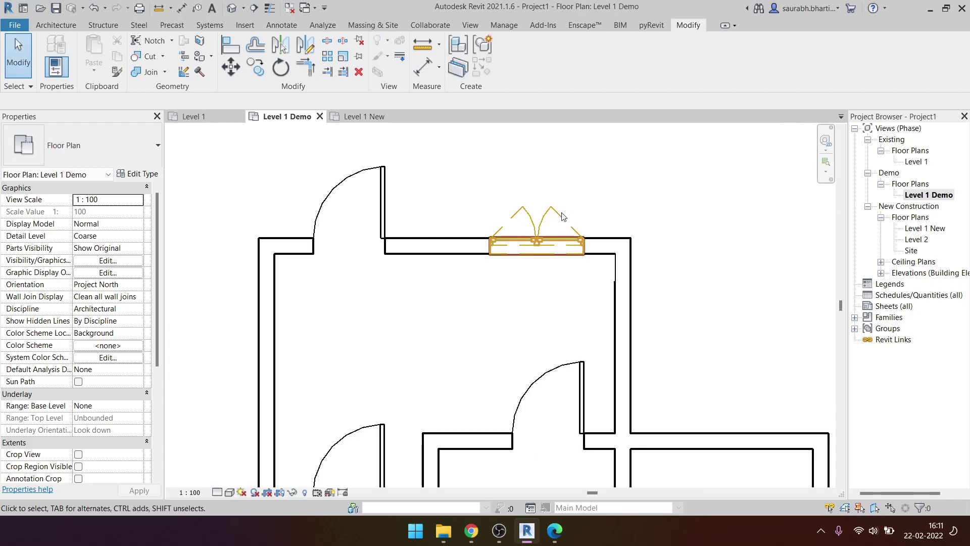
left_click_drag(454, 178, 599, 237)
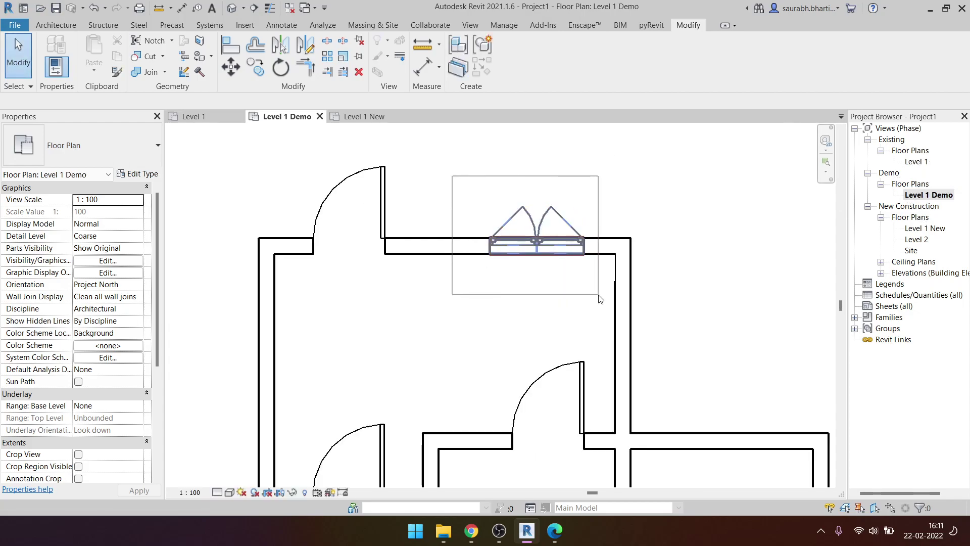
left_click(926, 229)
double_click(925, 229)
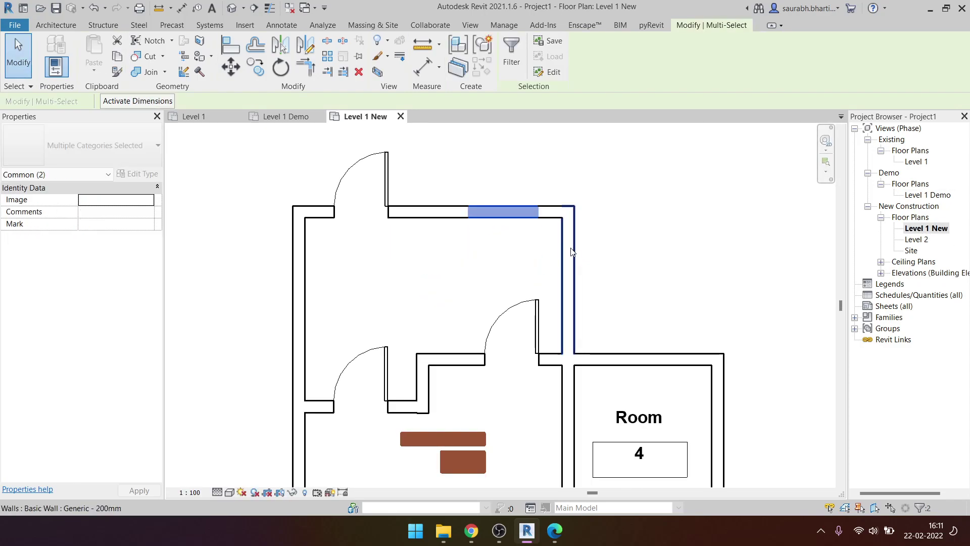
left_click(635, 217)
left_click_drag(457, 171, 577, 276)
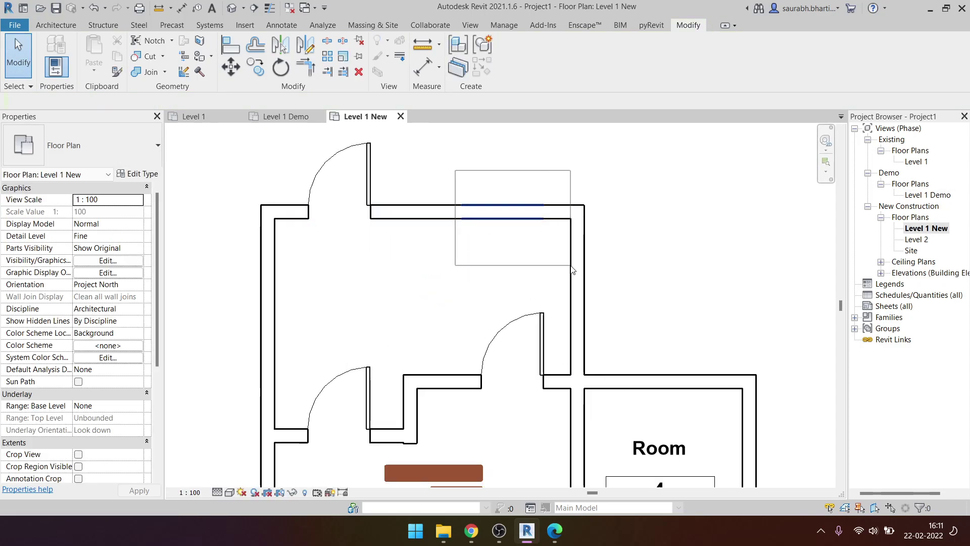
left_click(430, 185)
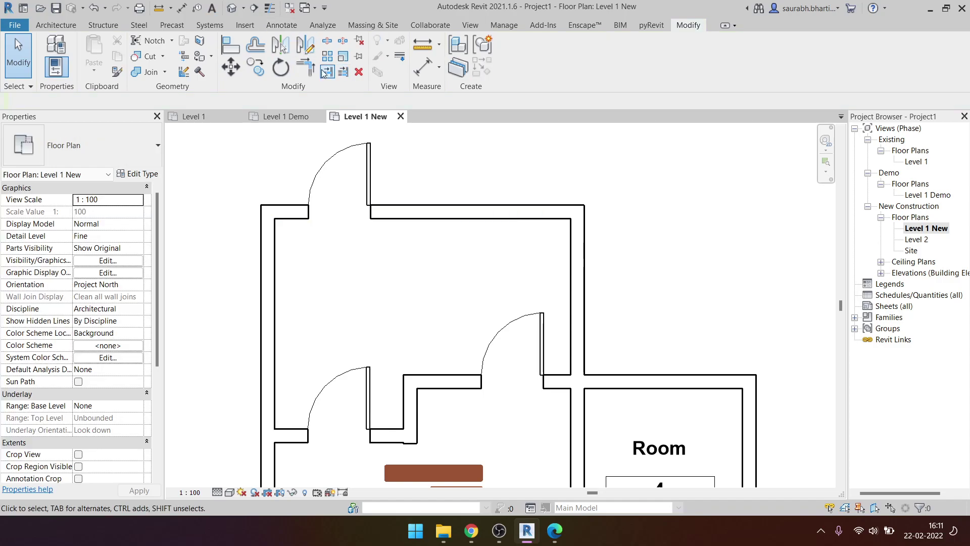
- In the 3D house view, try selecting the front wall and all the walls
left_click(231, 8)
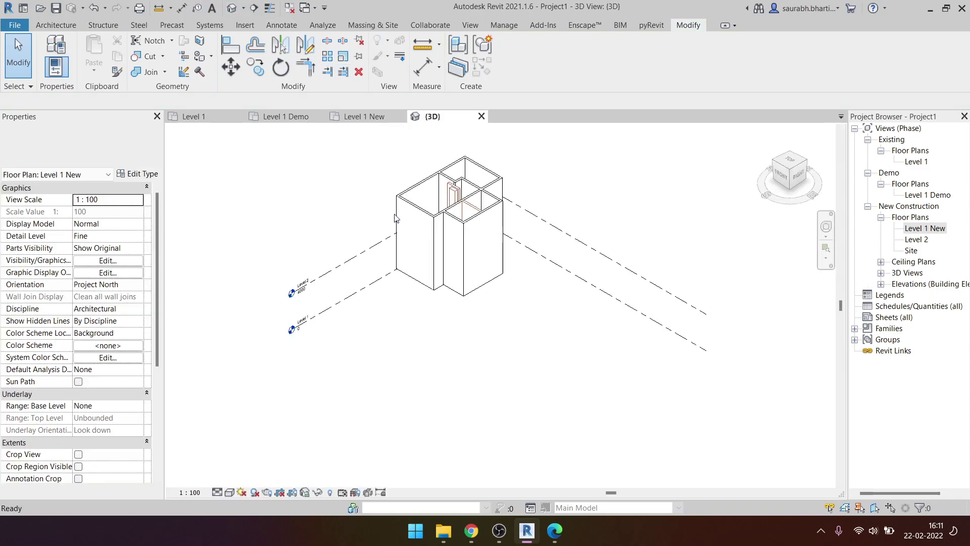
middle_click_drag(449, 303, 436, 258, "shift")
scroll(437, 258, "up", 3)
middle_click_drag(498, 234, 529, 214, "shift")
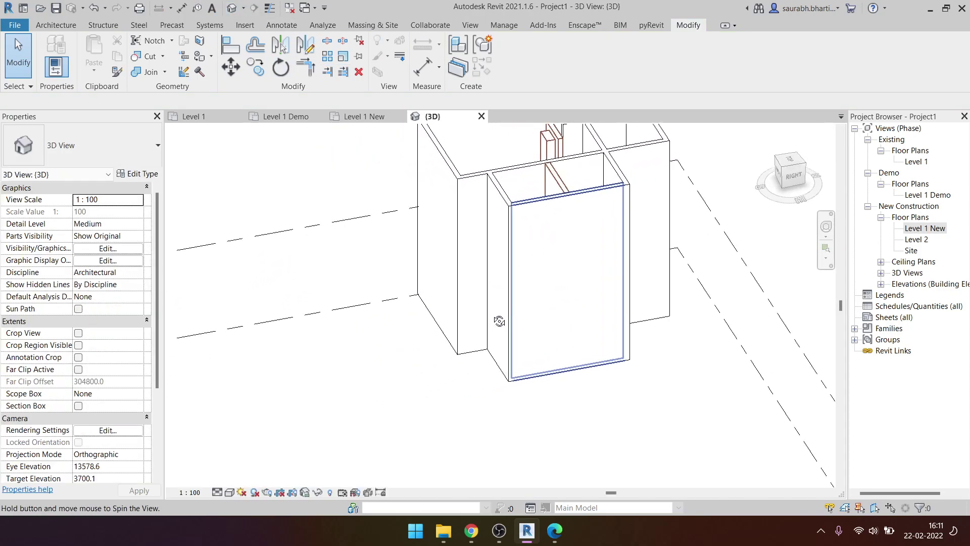
left_click(529, 214)
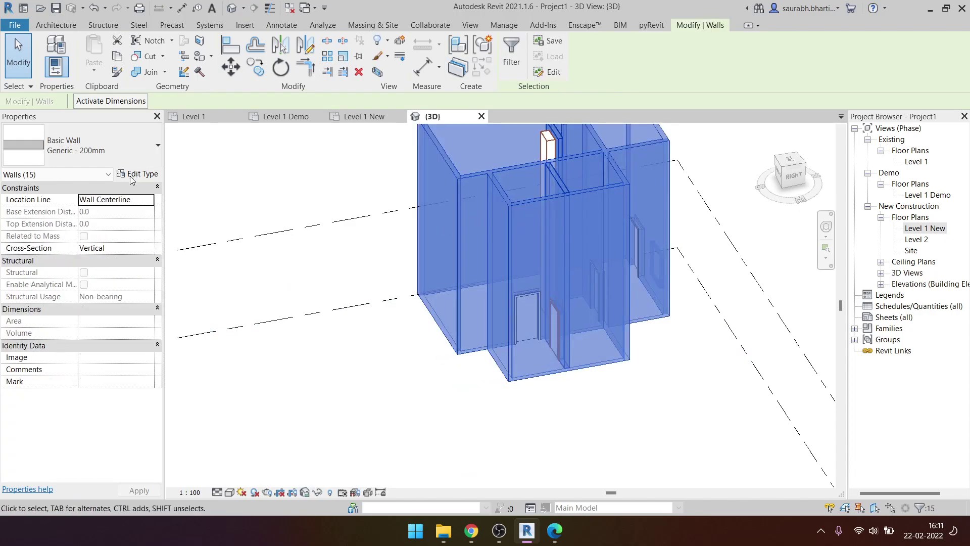
key("Escape")
left_click(549, 251)
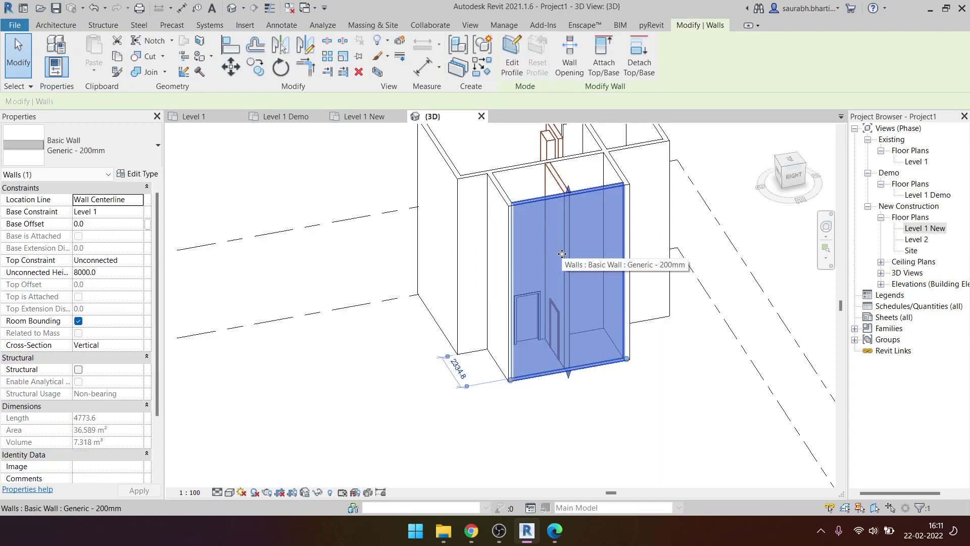
key("Tab")
middle_click_drag(550, 251, 531, 307)
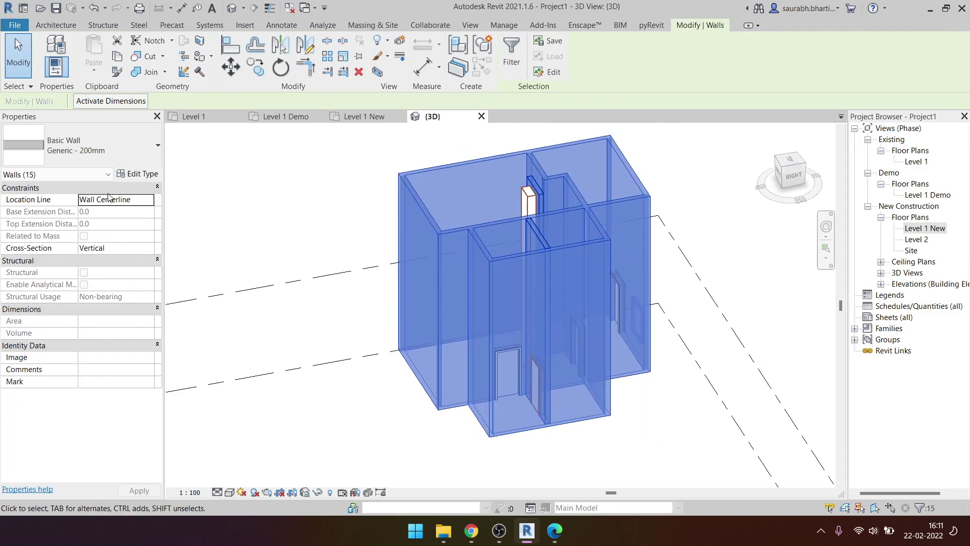
left_click(108, 174)
key("Escape")
key("Escape")
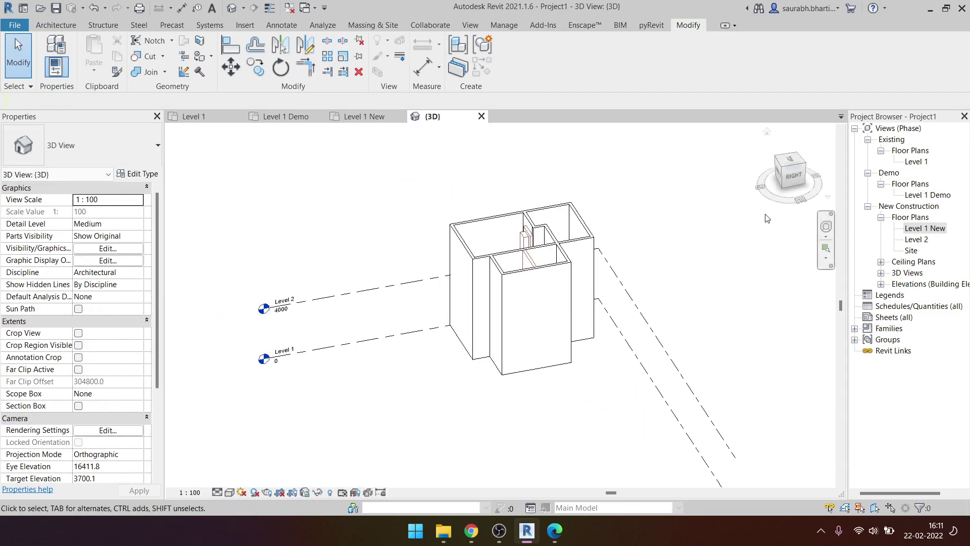
- Turn to the model's right side and try selecting all walls with SA
left_click(796, 177)
left_click(602, 276)
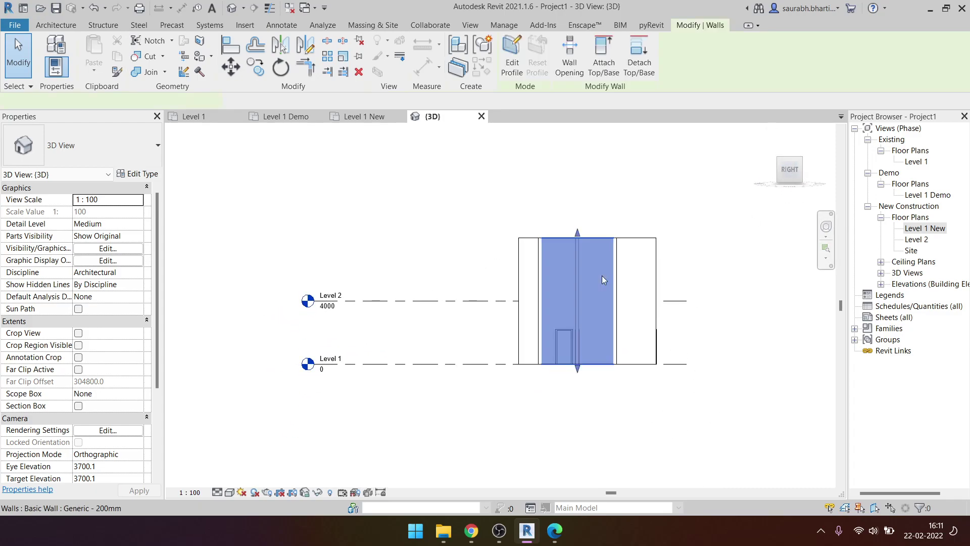
key("s")
key("a")
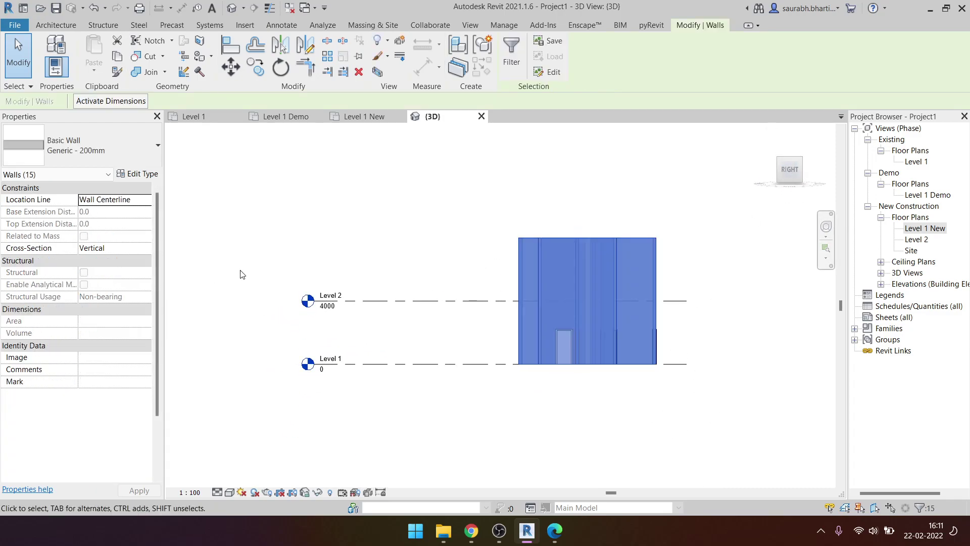
left_click(502, 255)
mouse_move(501, 254)
middle_mouse_down("shift")
mouse_move(572, 195)
mouse_move(524, 245)
middle_mouse_up("shift")
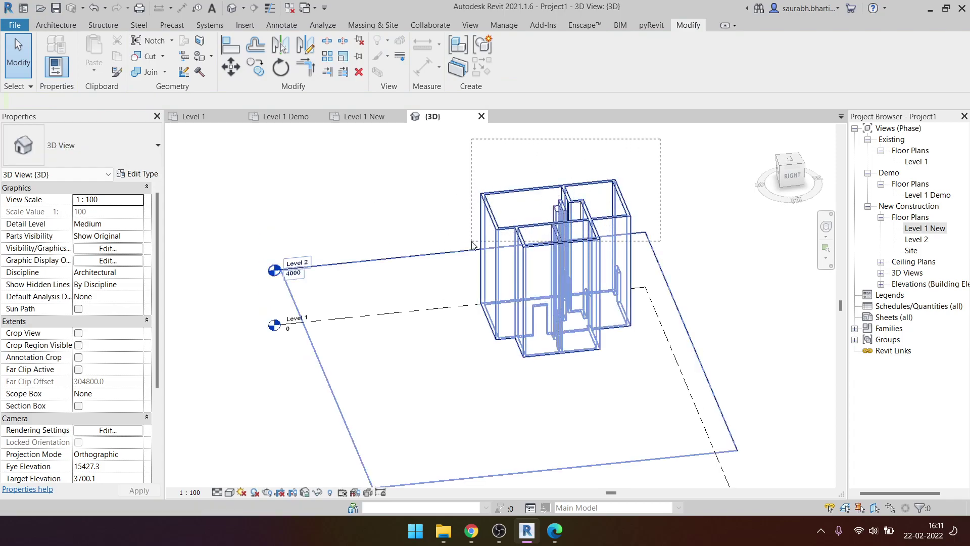
- From a top view, window-select walls and doors, filtering the selection to Walls only
left_click(788, 161)
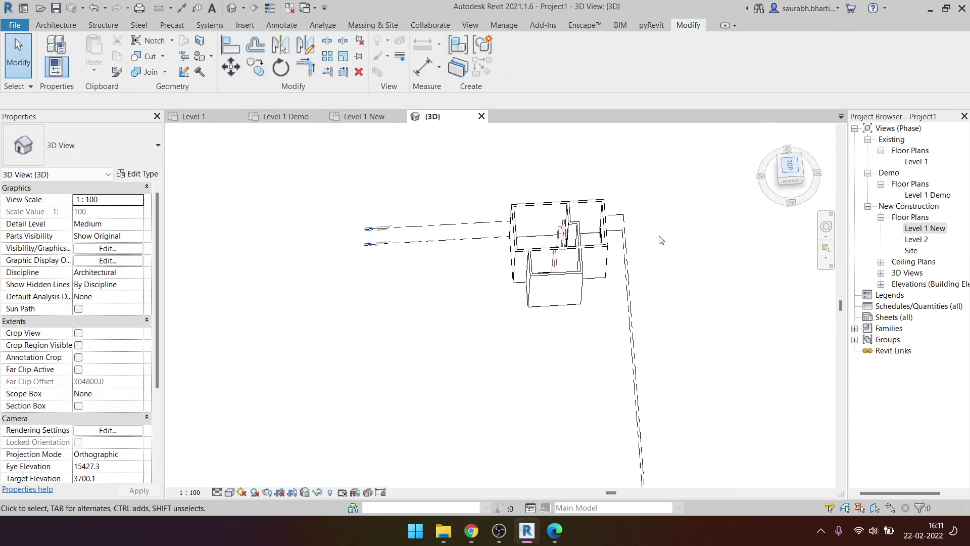
left_click_drag(600, 256, 498, 160)
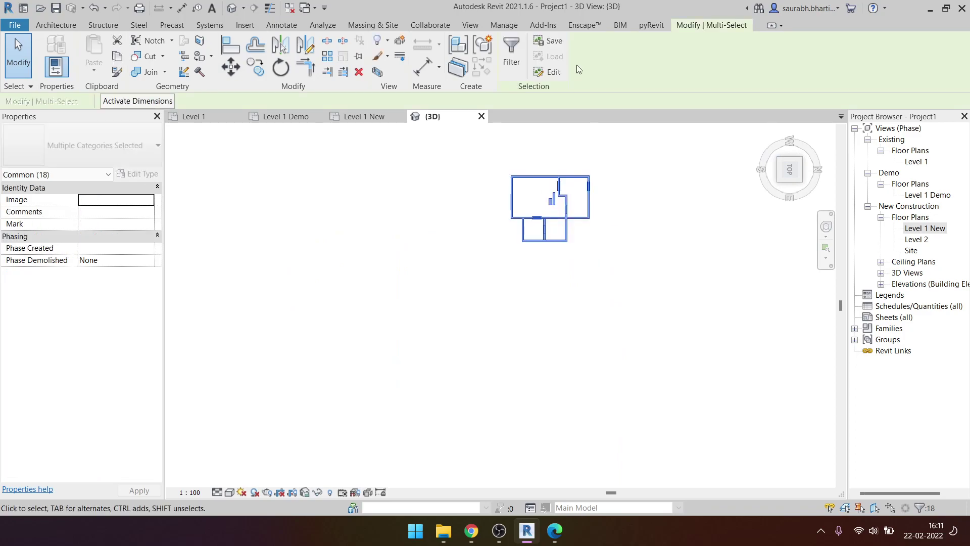
left_click(511, 54)
left_click(722, 197)
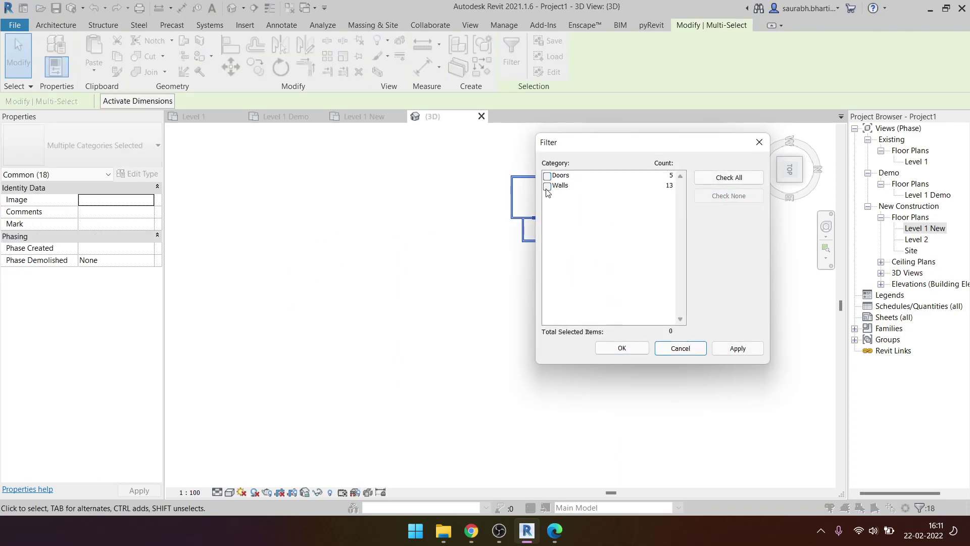
left_click(547, 185)
left_click(623, 348)
- Set the walls' Top Constraint to a level and view the lowered walls from above
left_click(134, 272)
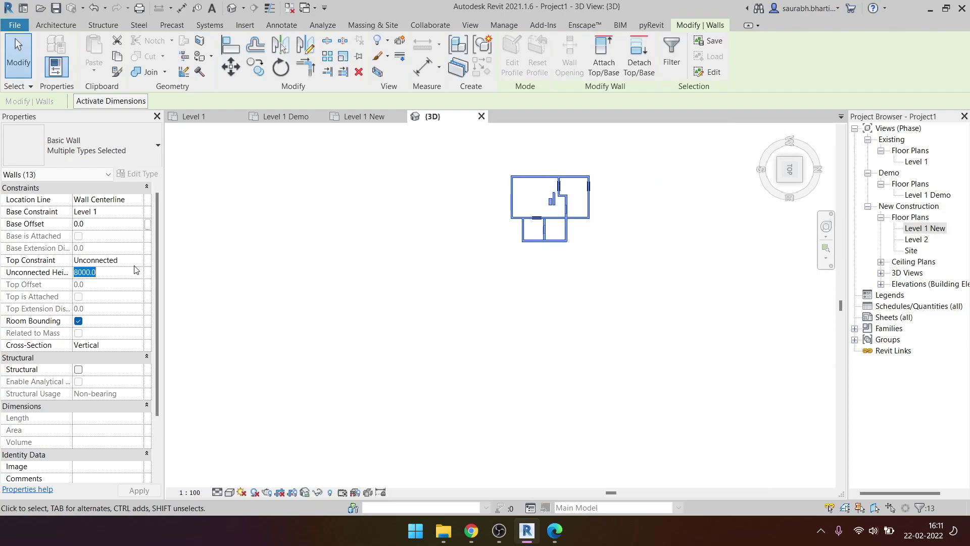
left_click(130, 293)
key("Escape")
mouse_move(615, 375)
middle_mouse_down()
mouse_move(579, 436)
mouse_move(461, 379)
mouse_move(268, 403)
middle_mouse_up()
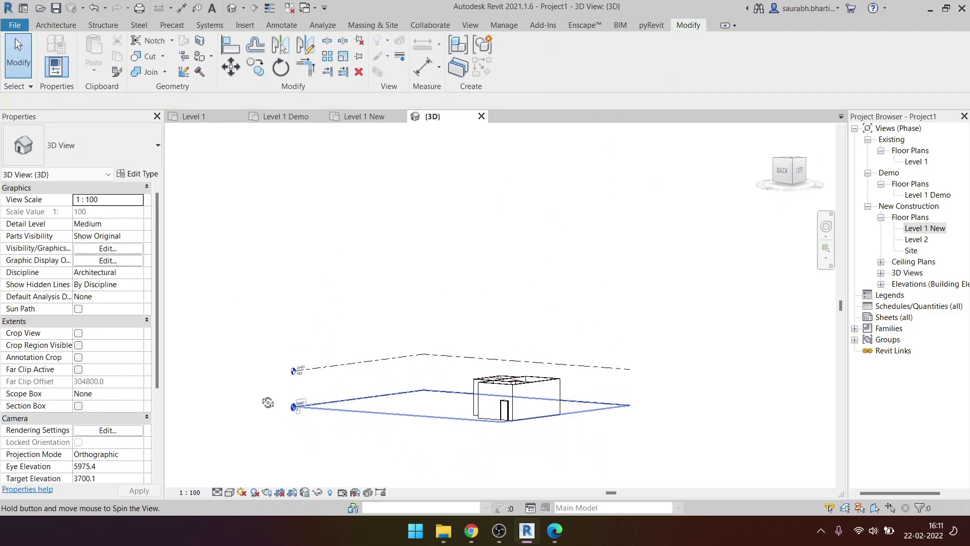
scroll(415, 430, "up", 3)
mouse_move(415, 429)
middle_mouse_down("shift")
mouse_move(577, 462)
mouse_move(606, 354)
middle_mouse_up("shift")
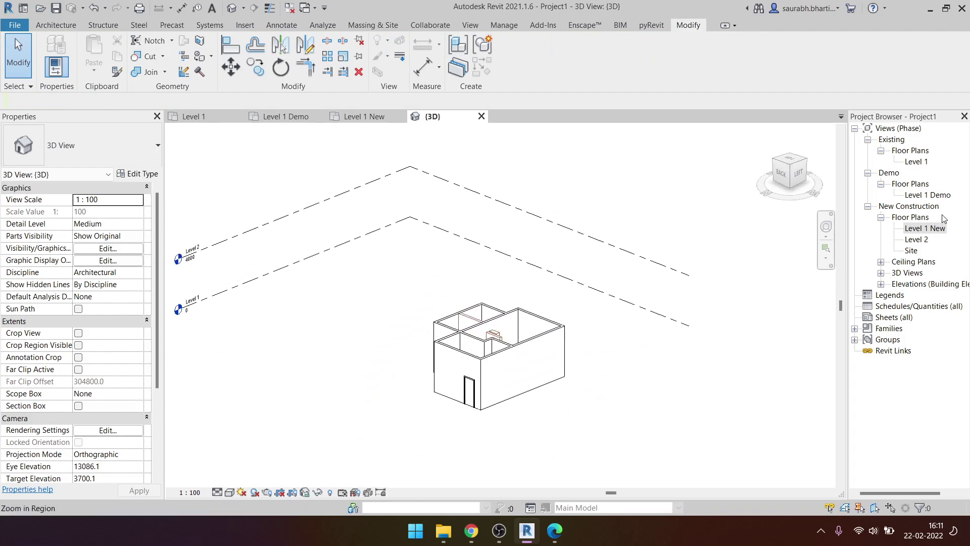
- Set the 3D view's phase to Demo and orbit the model
scroll(102, 404, "down", 5)
left_click(141, 456)
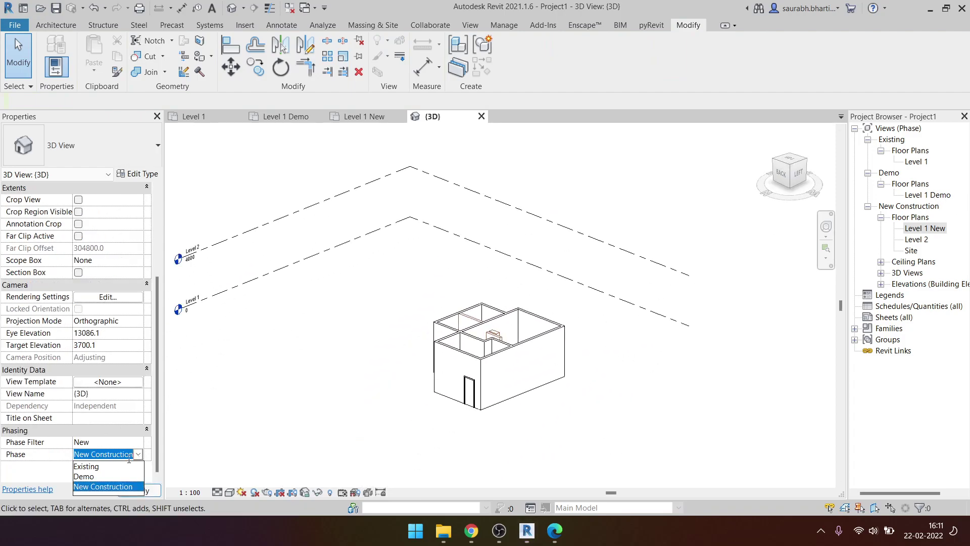
left_click(121, 477)
mouse_move(445, 437)
middle_mouse_down("shift")
mouse_move(418, 485)
mouse_move(433, 360)
mouse_move(443, 492)
mouse_move(249, 433)
mouse_move(630, 390)
middle_mouse_up("shift")
scroll(788, 349, "up", 2)
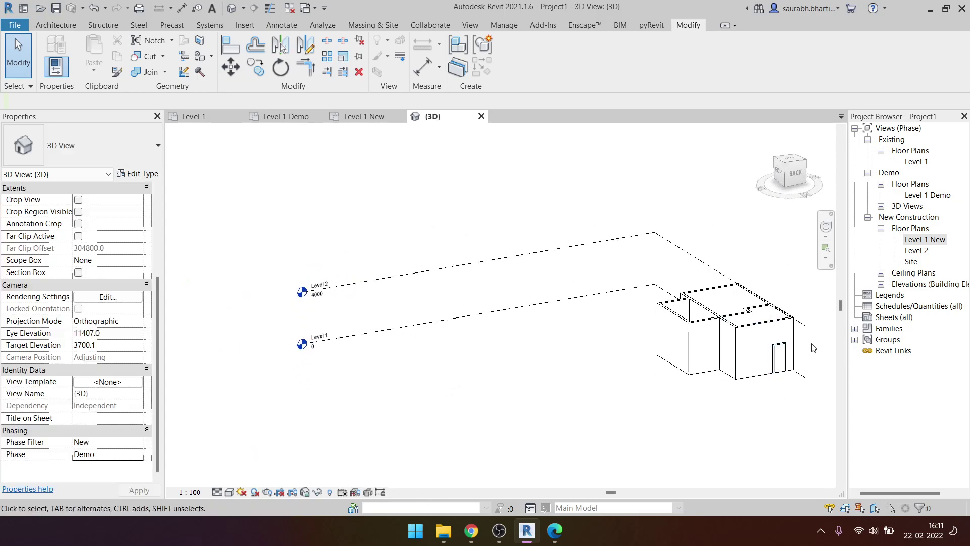
scroll(744, 367, "up", 3)
left_click(745, 367)
left_click(494, 369)
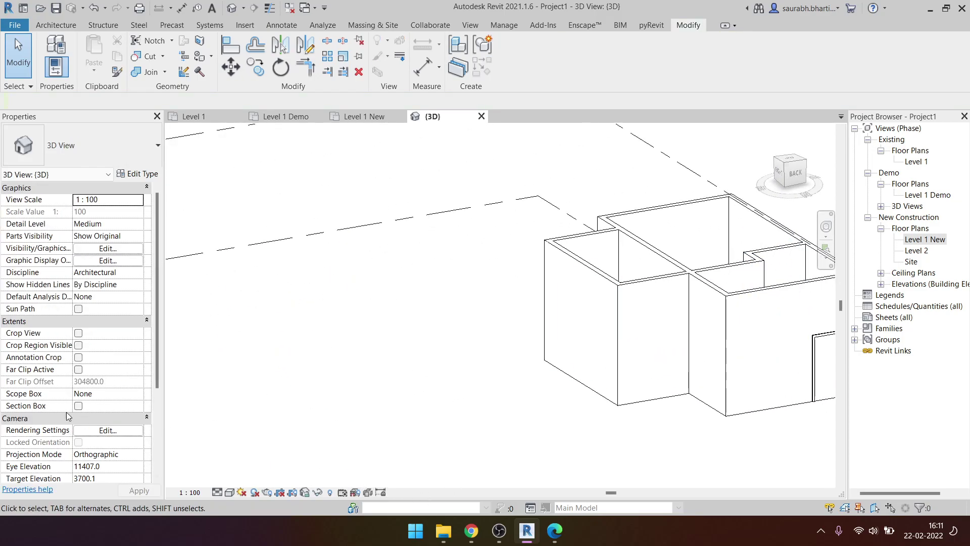
scroll(101, 445, "down", 3)
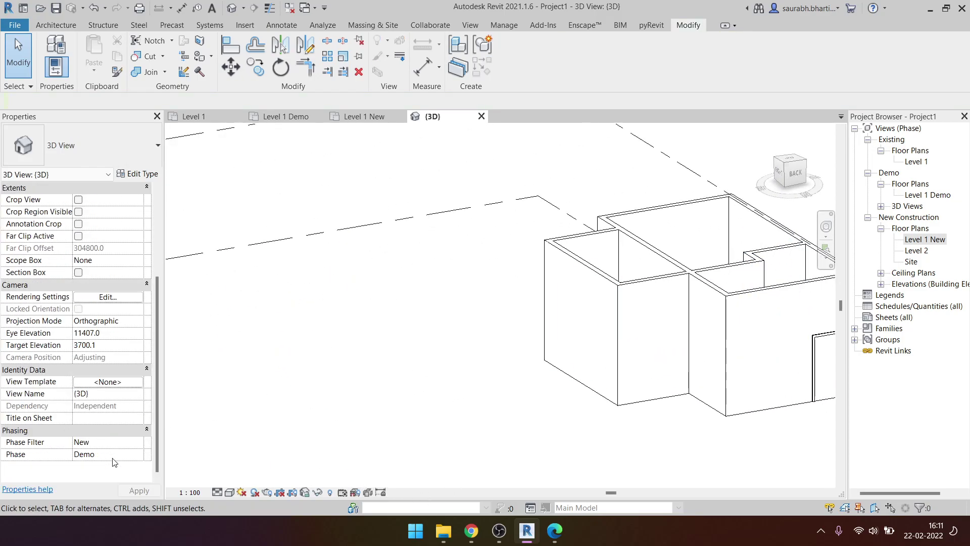
- Set the 3D view's phase filter to Demo and inspect the demolished front-wall window
left_click(136, 444)
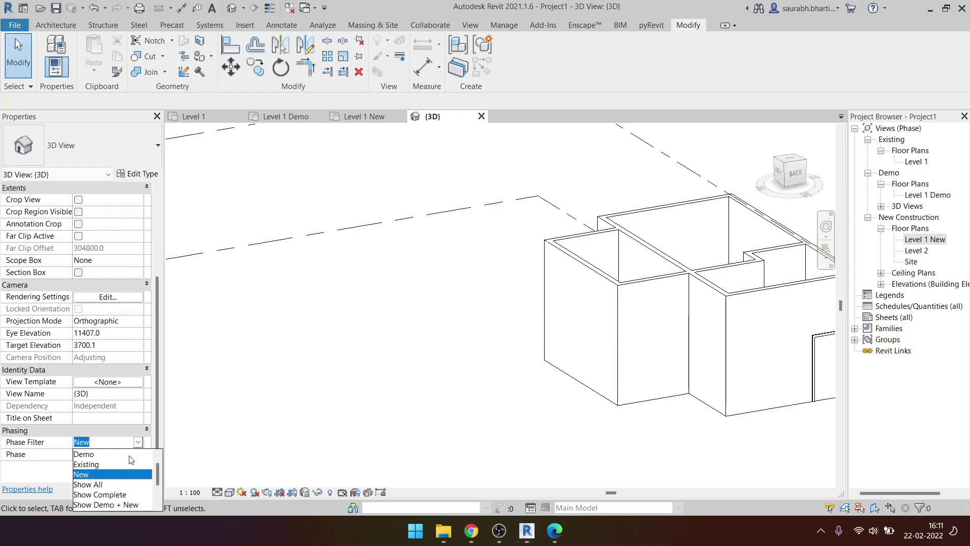
left_click(96, 454)
scroll(546, 434, "up", 3)
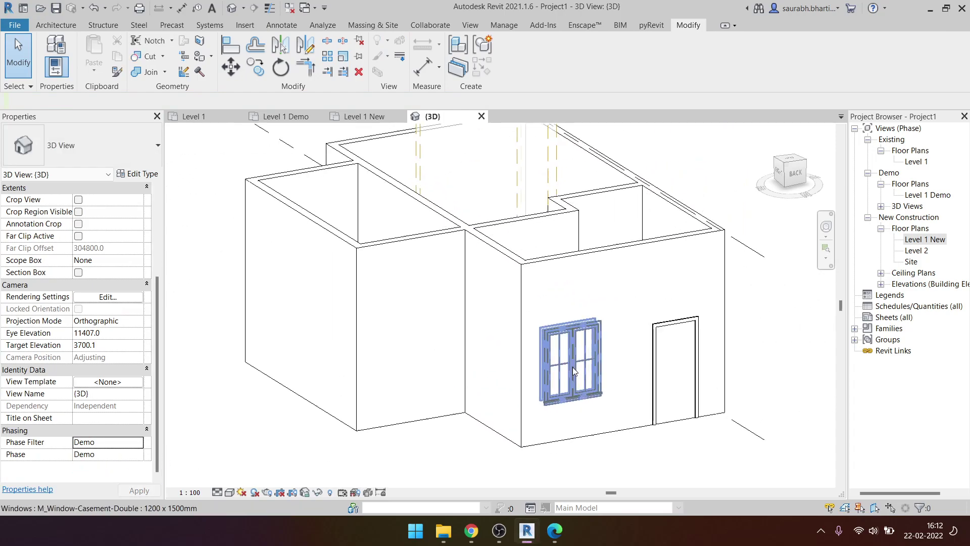
left_click(572, 367)
scroll(572, 366, "up", 2)
key("Escape")
scroll(76, 354, "down", 3)
- Set the view phase to New Construction, delete the wall infill, undo, and reselect it
left_click(138, 455)
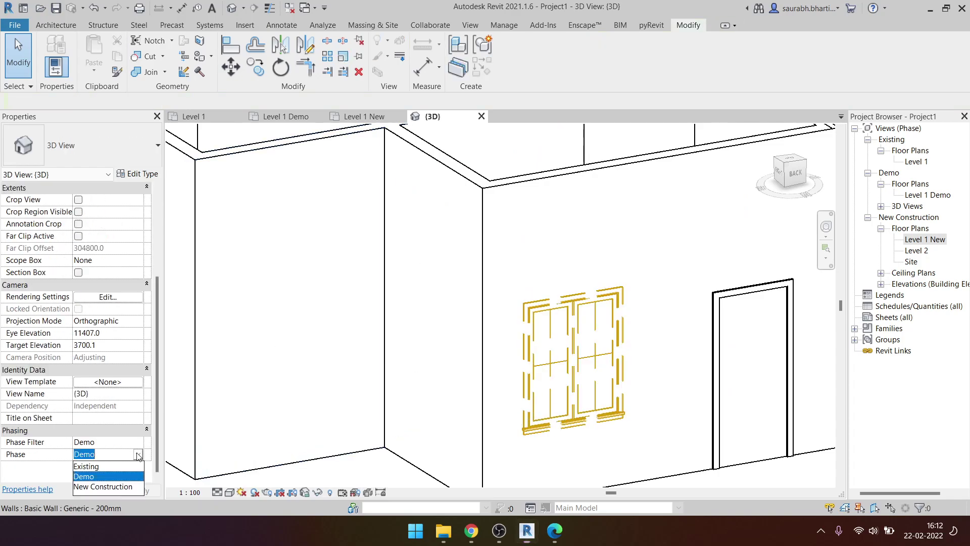
left_click(113, 486)
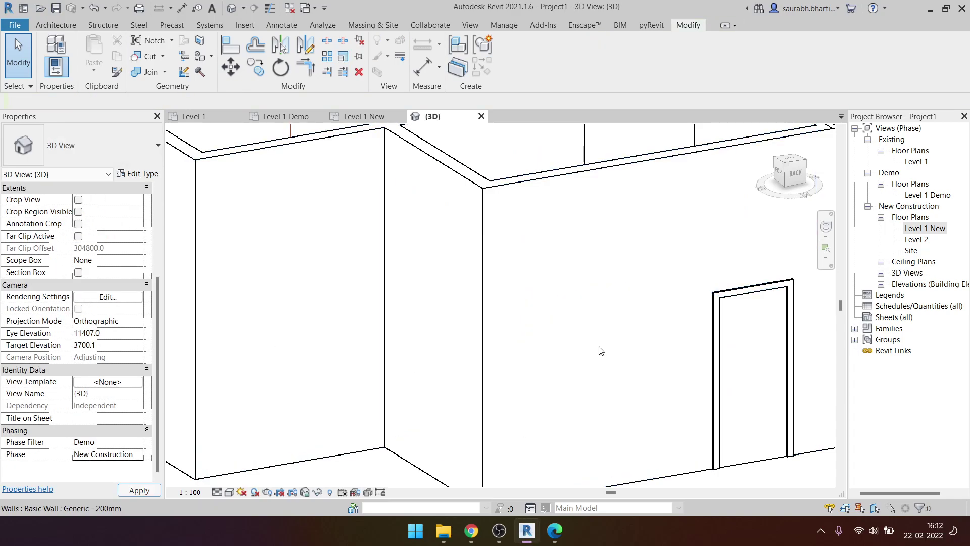
scroll(575, 336, "down", 3)
left_click(575, 336)
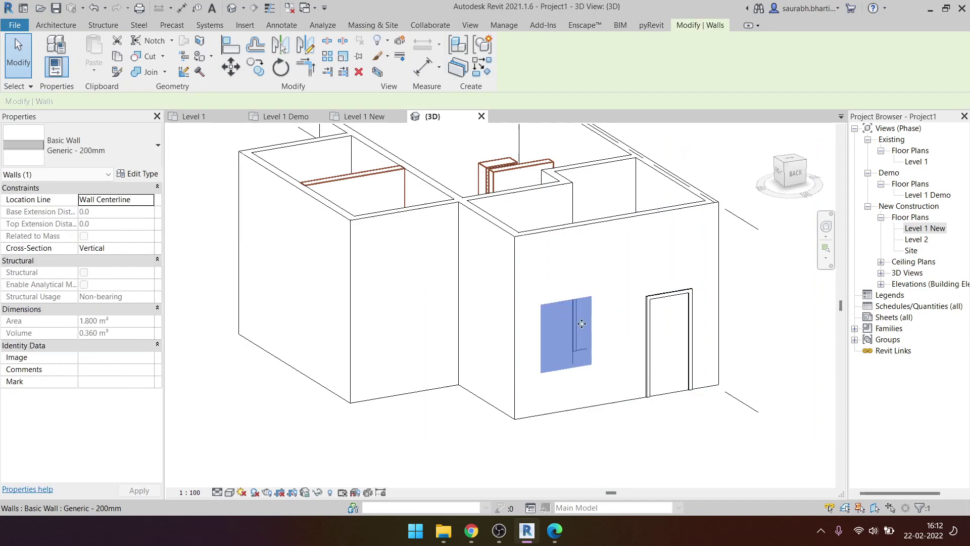
key("Delete")
key("ctrl+z")
left_click(566, 333)
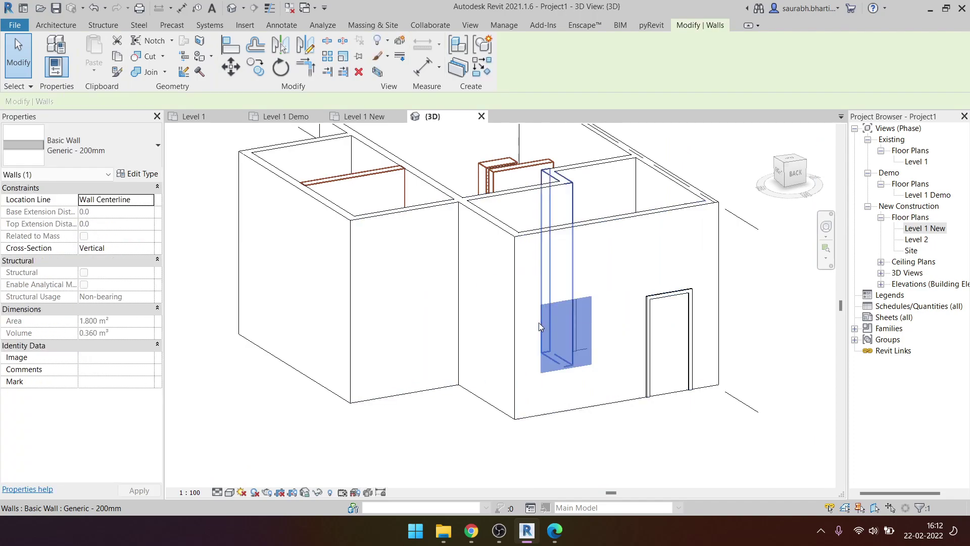
middle_click_drag(566, 333, 575, 364, "shift")
left_click(568, 326)
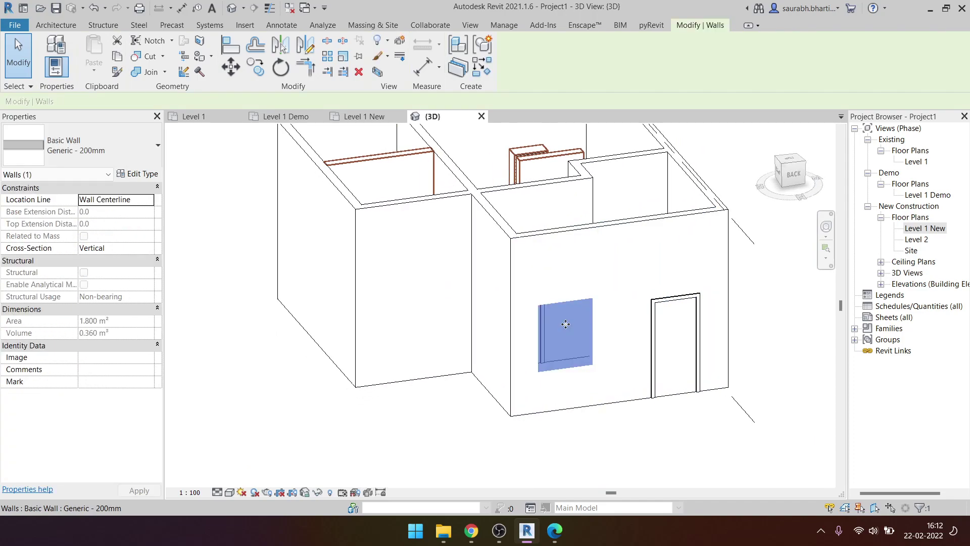
left_click(514, 24)
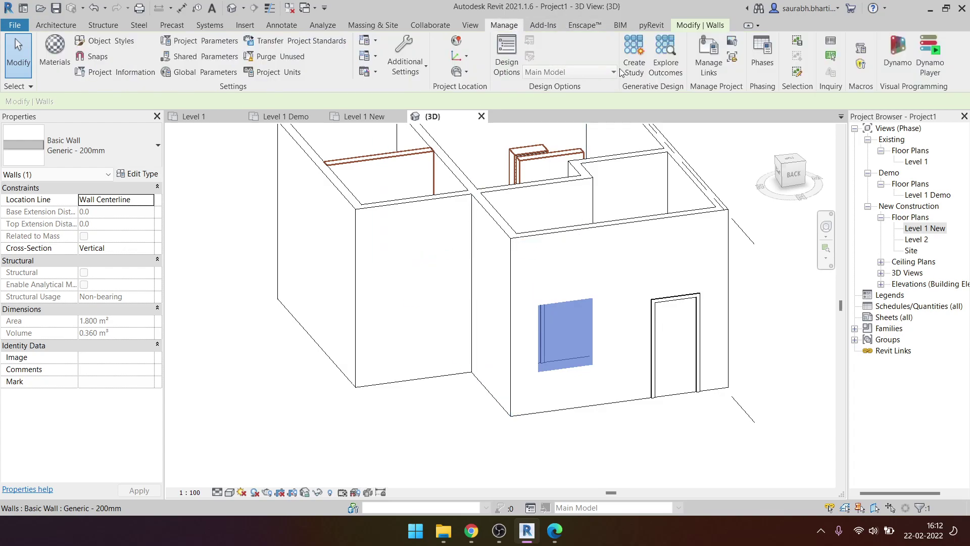
left_click(764, 60)
left_click(573, 96)
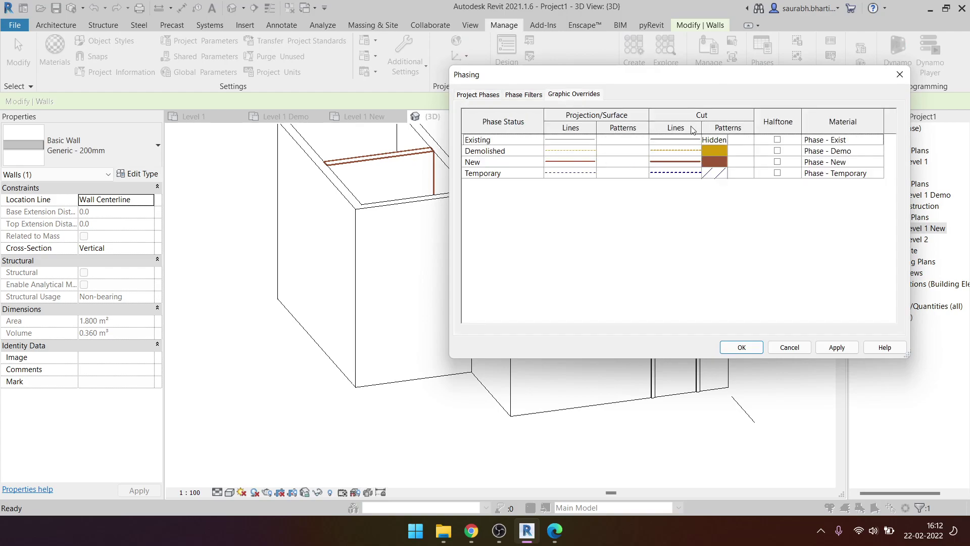
left_click(678, 163)
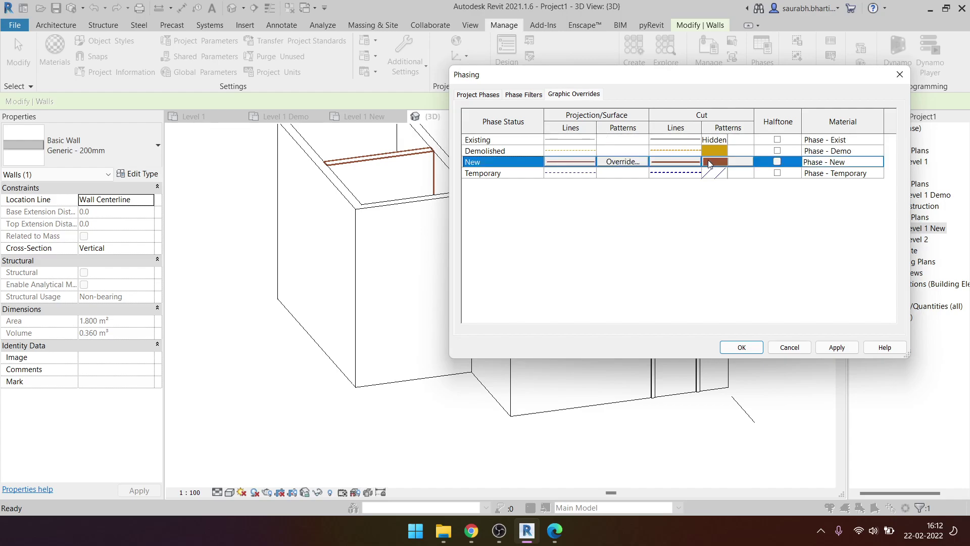
left_click(713, 161)
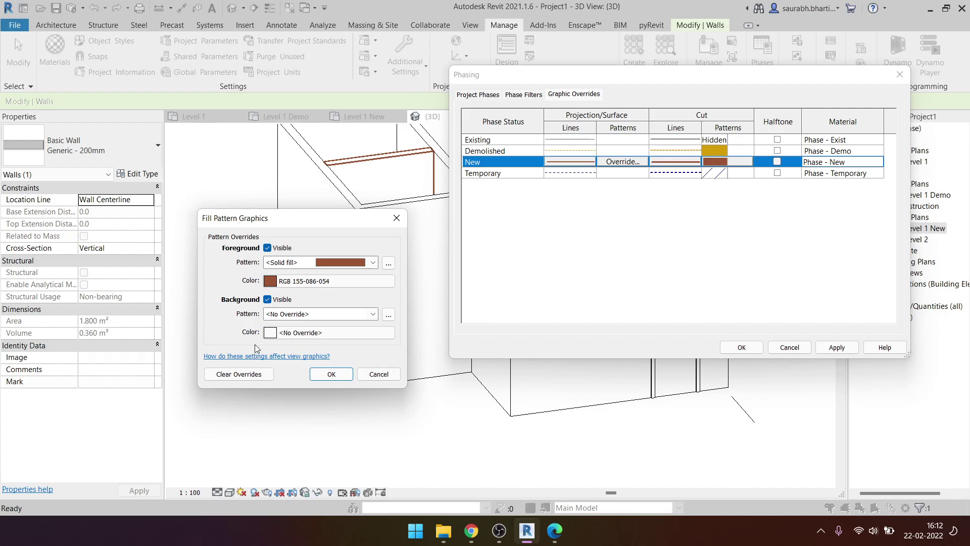
key("Return")
key("Return")
key("Escape")
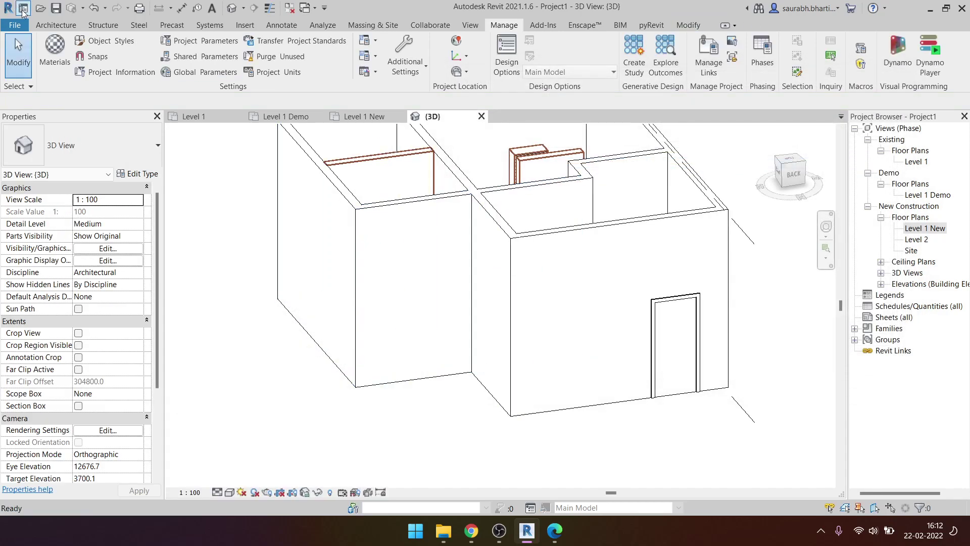
left_click(23, 8)
- Review the New and Demolished cut pattern overrides in Phasing Graphic Overrides
key("ctrl+d")
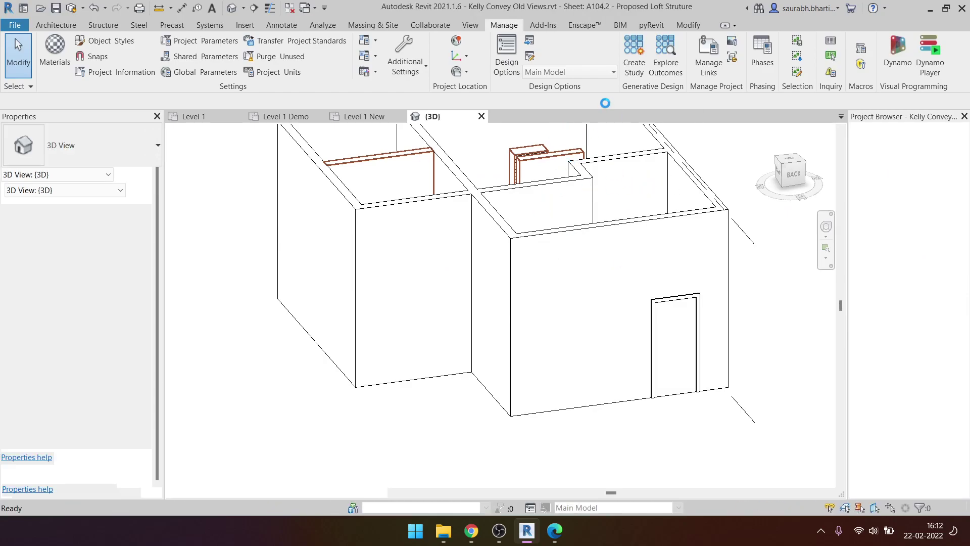
left_click(504, 24)
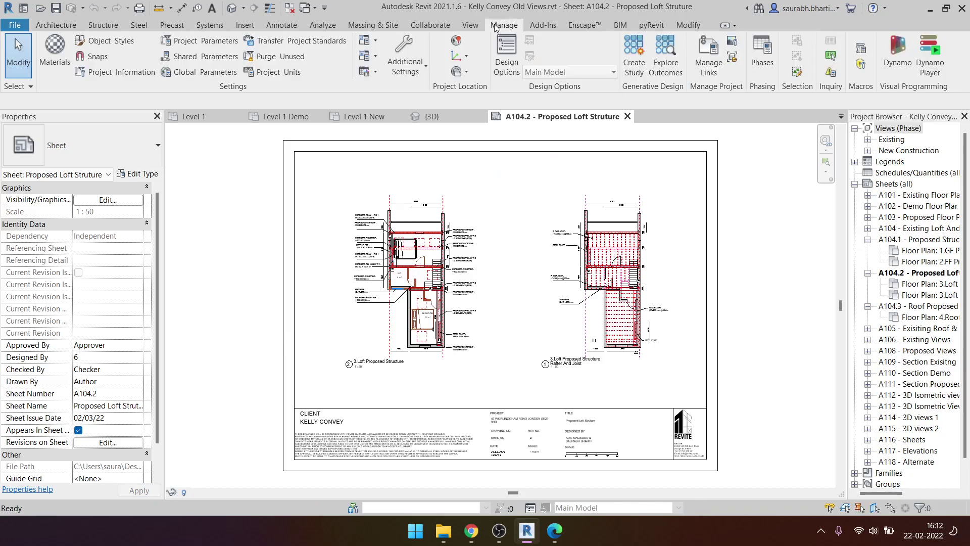
left_click(762, 54)
left_click(578, 96)
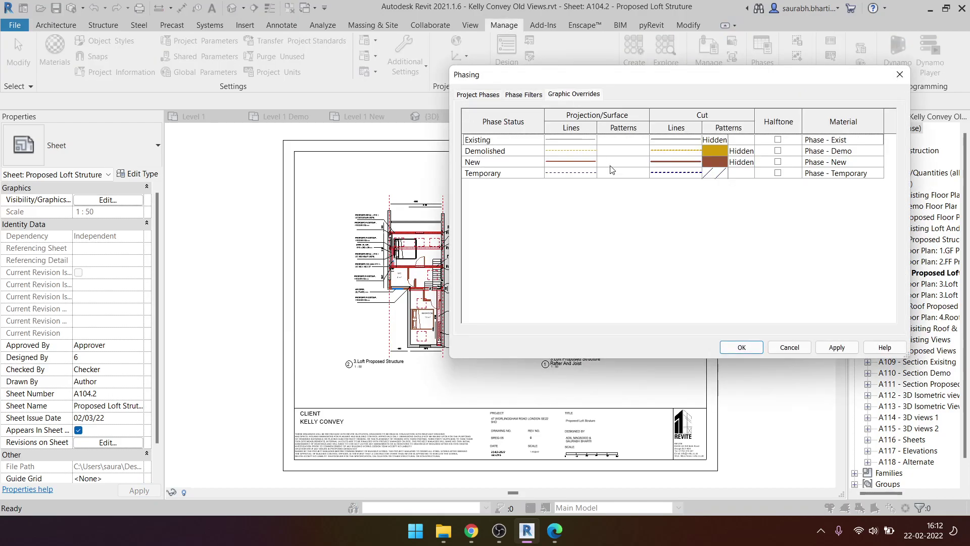
left_click(715, 165)
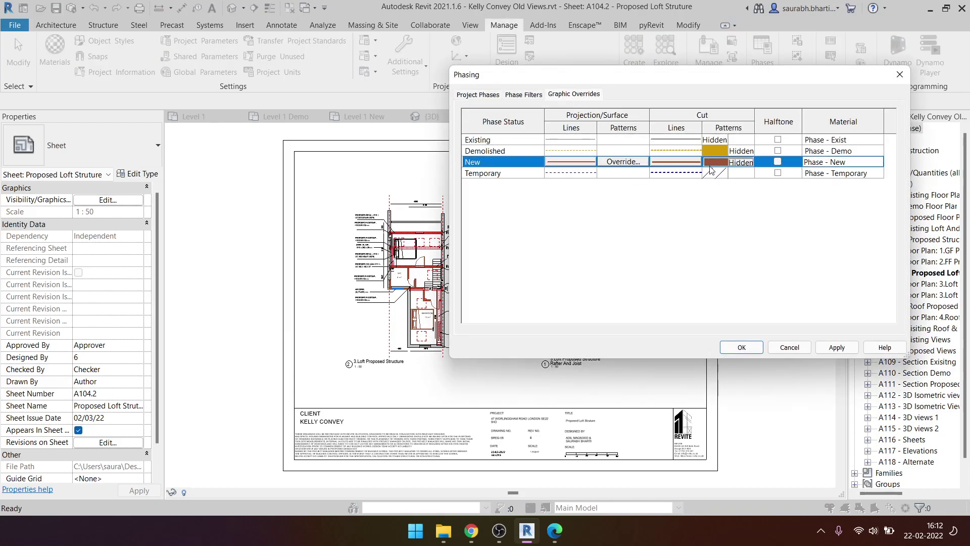
key("Escape")
left_click(713, 151)
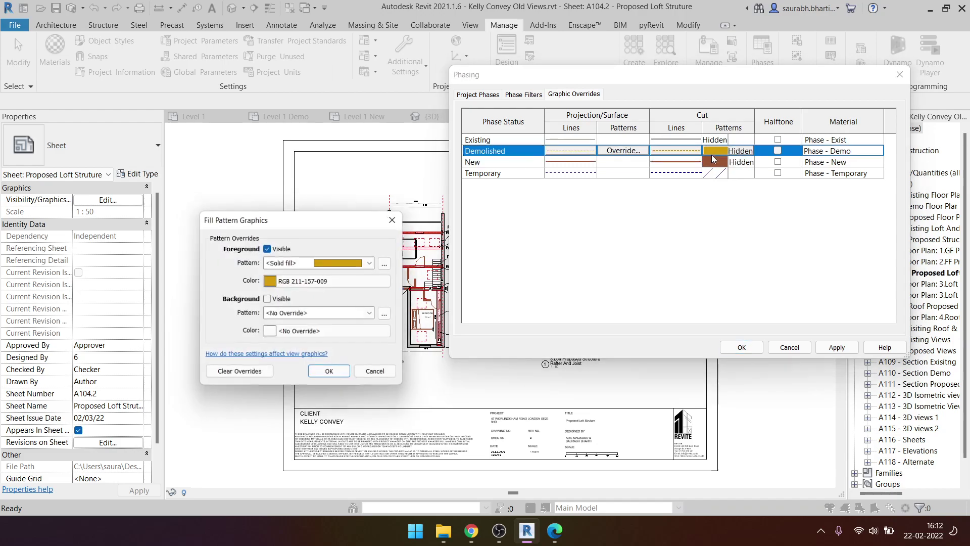
key("Escape")
- Review New, Temporary and Demolished cut line styles, close Phasing and the A104.2 sheet
left_click(691, 162)
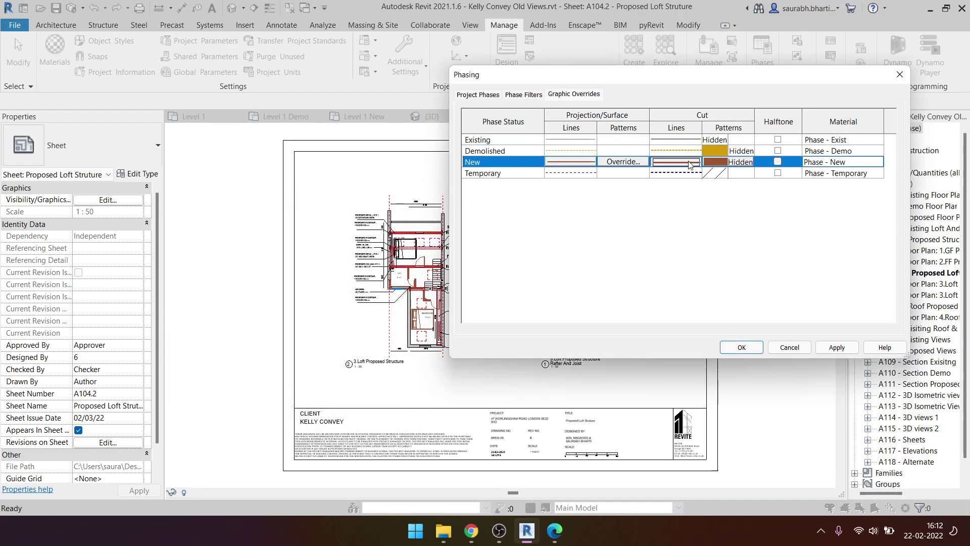
left_click(691, 162)
key("Escape")
left_click(681, 173)
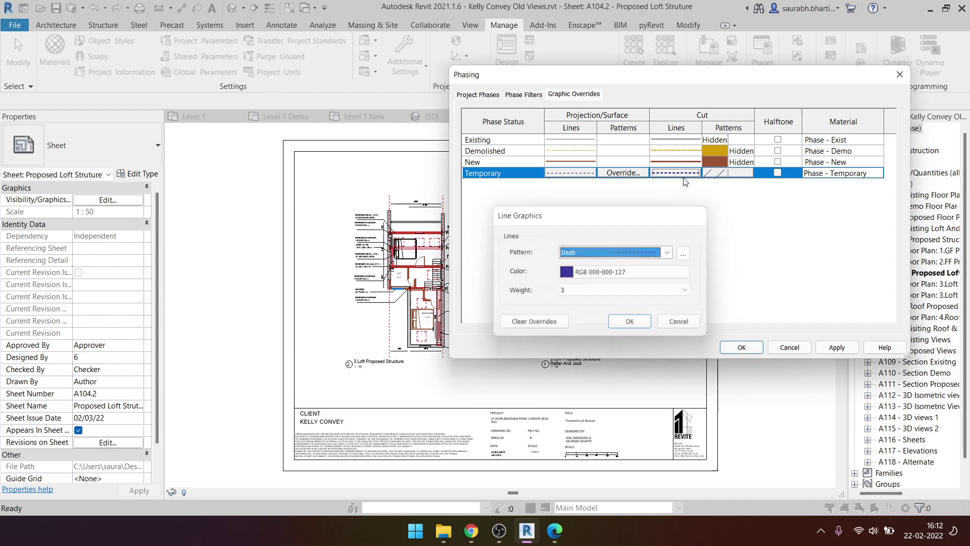
key("Escape")
left_click(690, 151)
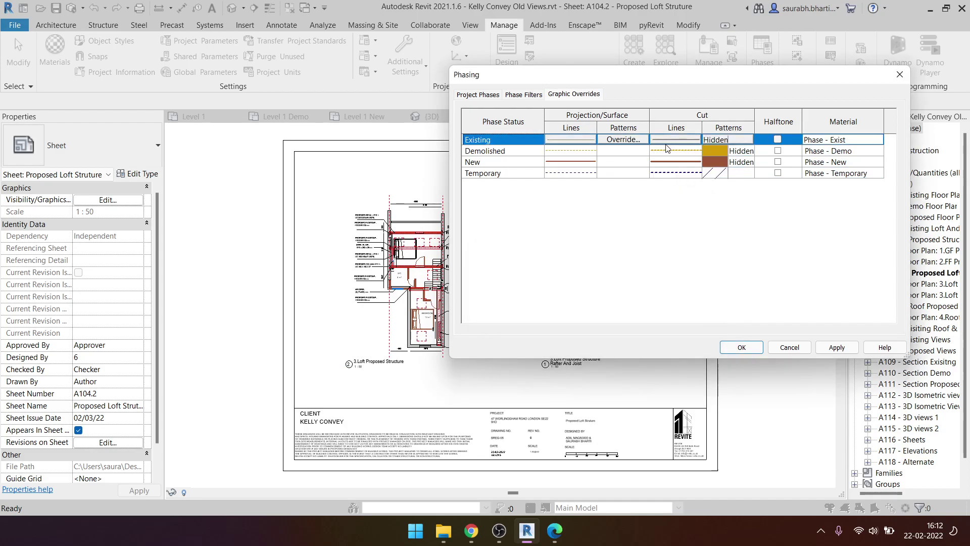
left_click(691, 151)
key("Escape")
key("Escape")
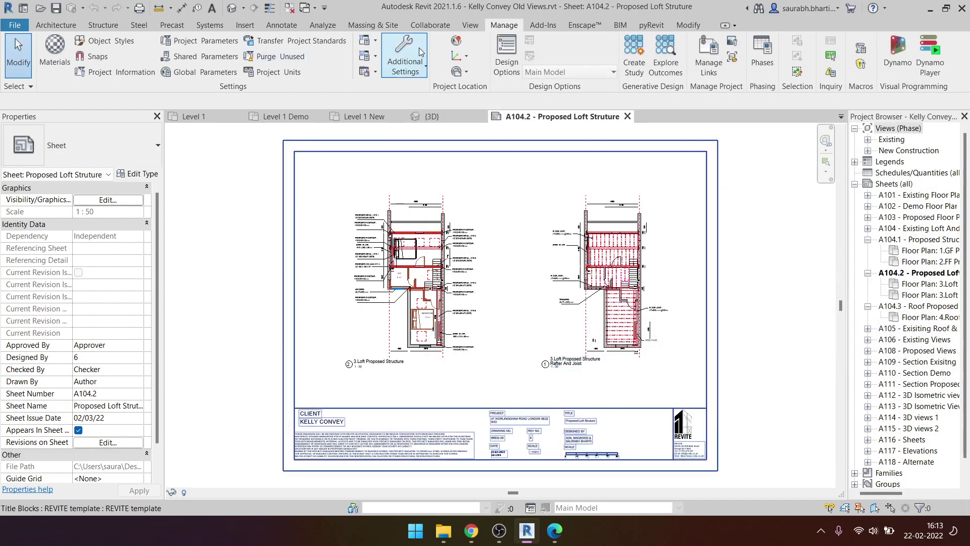
left_click(627, 116)
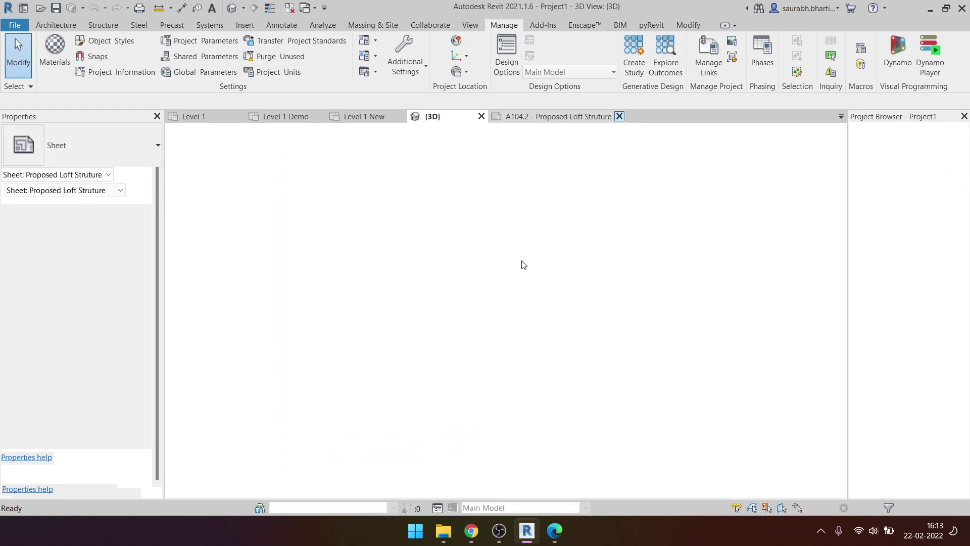
left_click(558, 341)
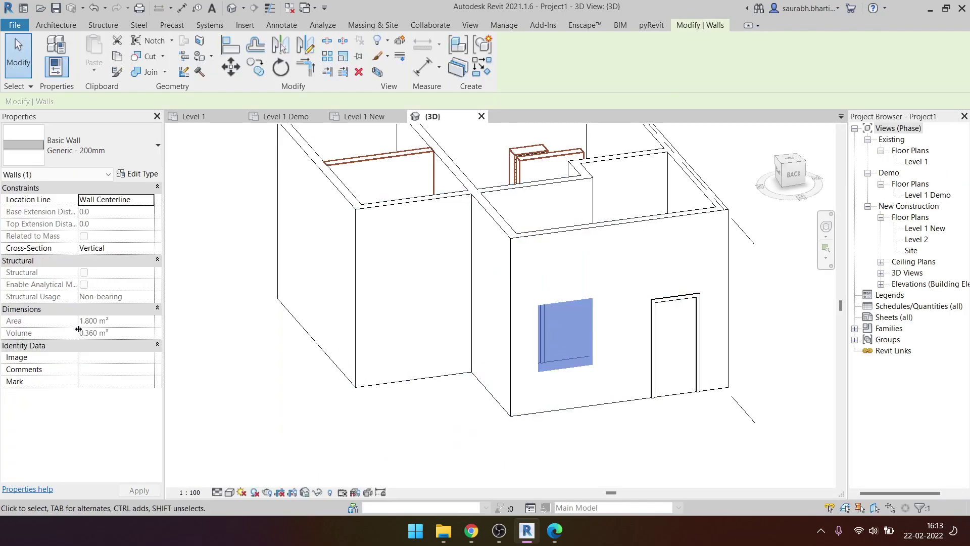
left_click(508, 26)
left_click(763, 51)
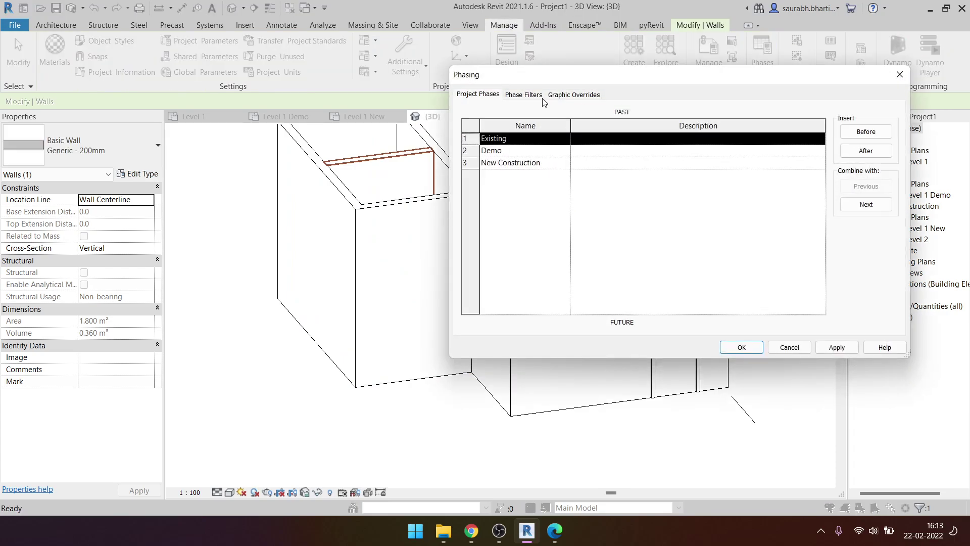
left_click(525, 95)
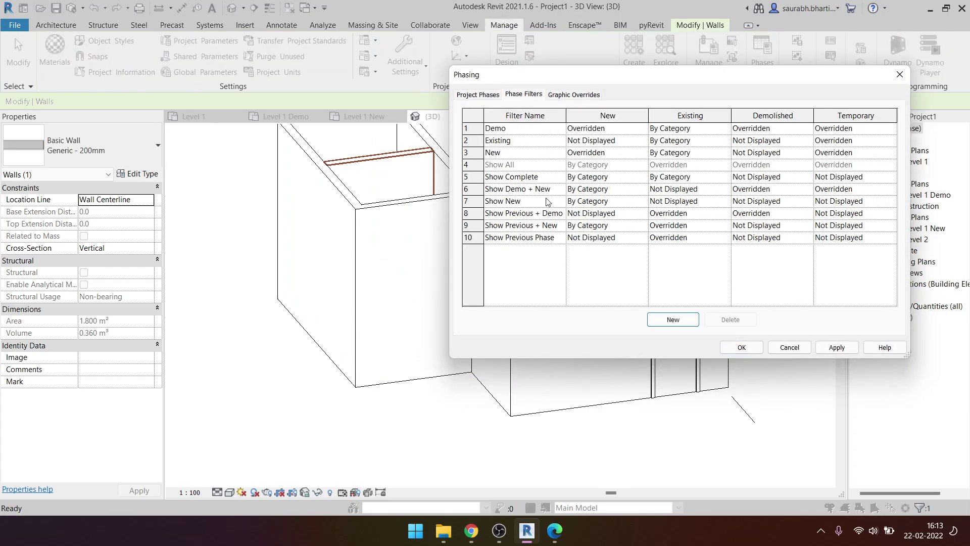
left_click(590, 152)
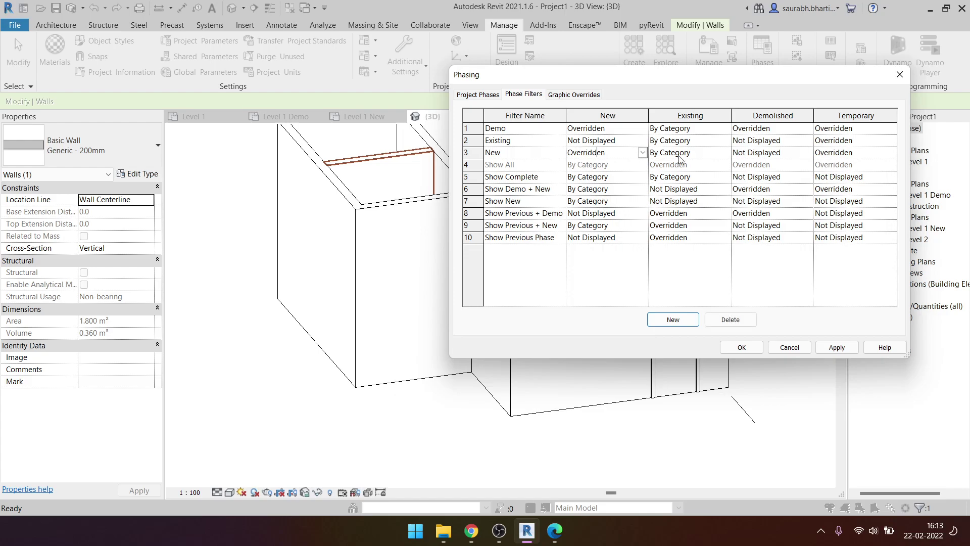
left_click(644, 154)
left_click(644, 153)
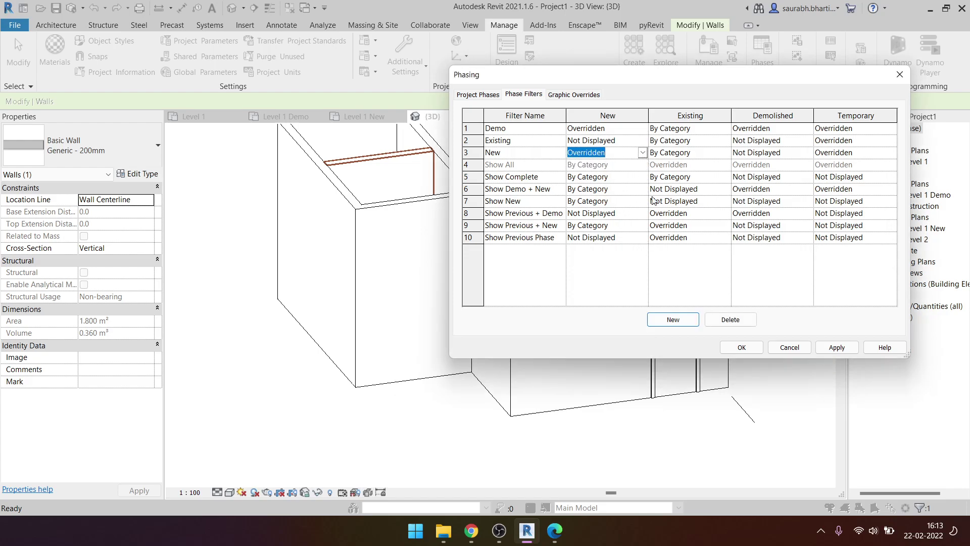
left_click(587, 97)
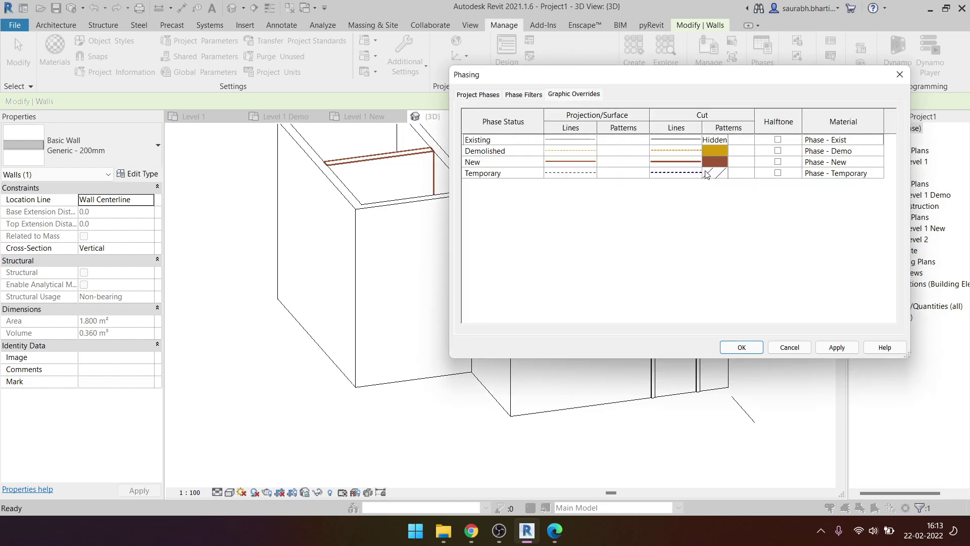
left_click(733, 162)
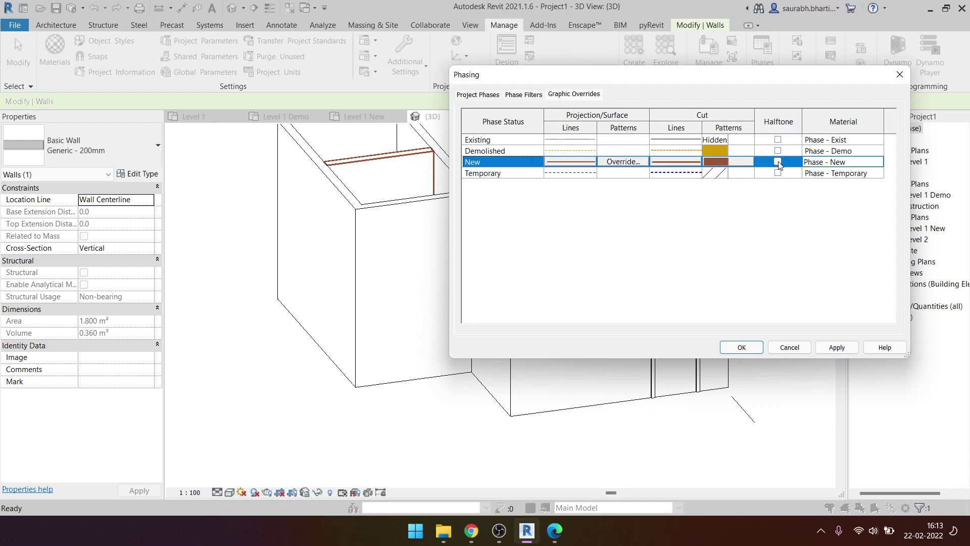
left_click(623, 162)
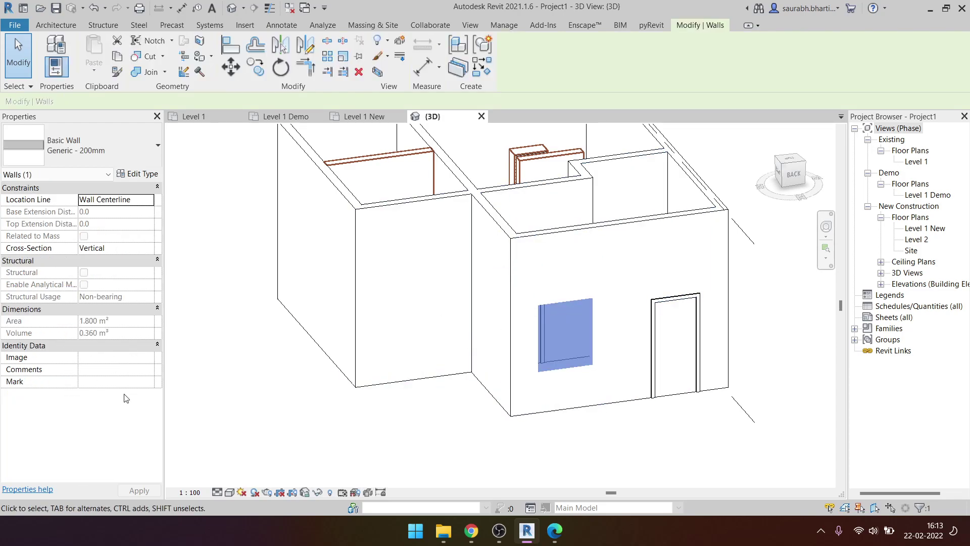
- Open Level 1 Demo, check the top-wall double window, and bring the 24 m² room into view
key("Escape")
double_click(913, 163)
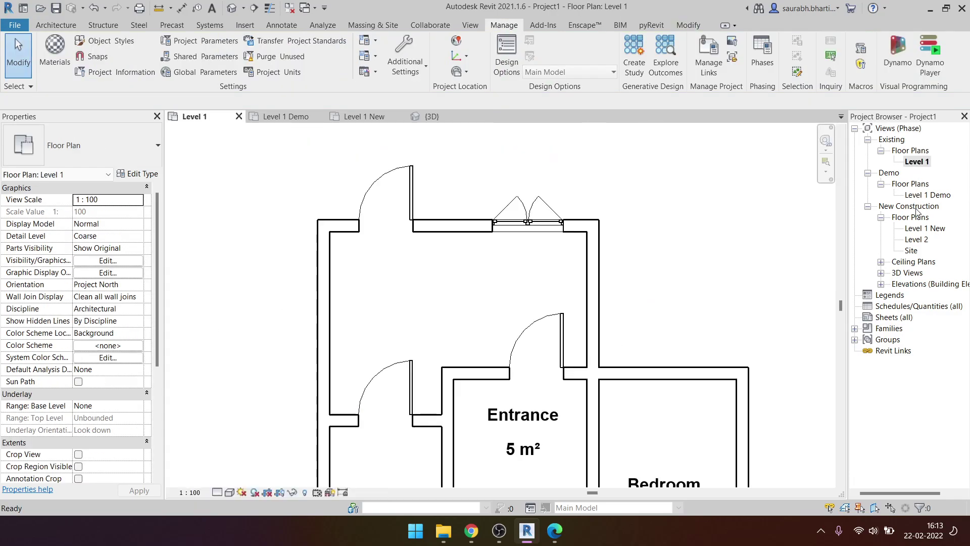
left_click(929, 199)
double_click(939, 197)
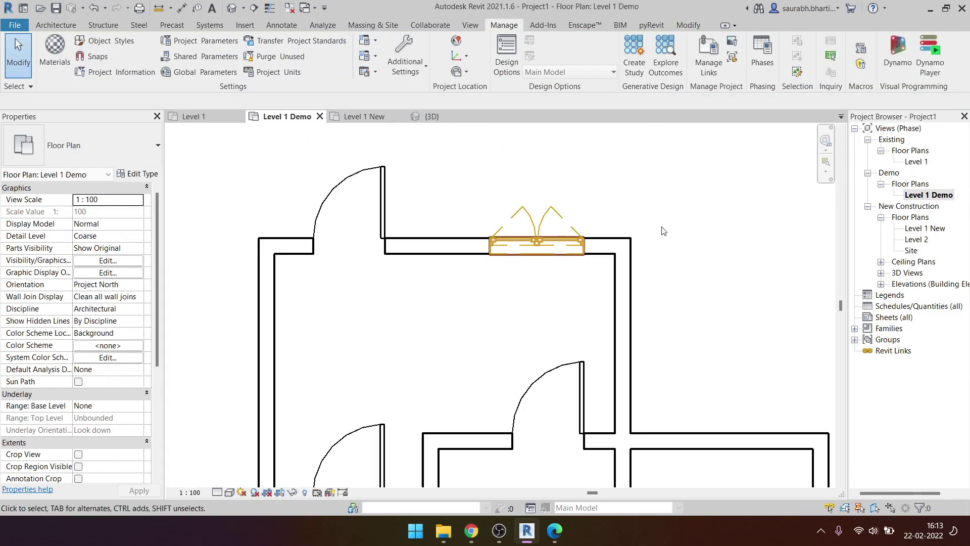
left_click_drag(480, 191, 521, 262)
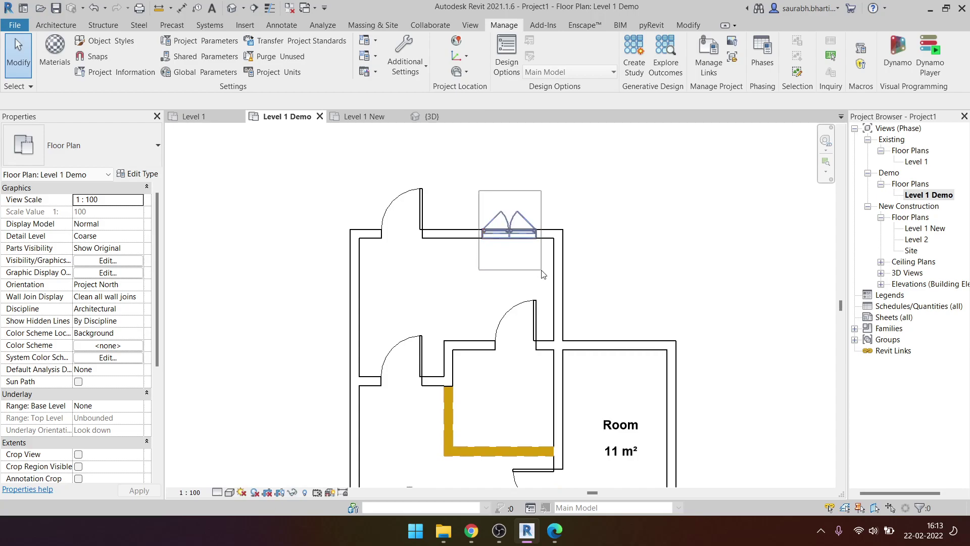
left_click(585, 336)
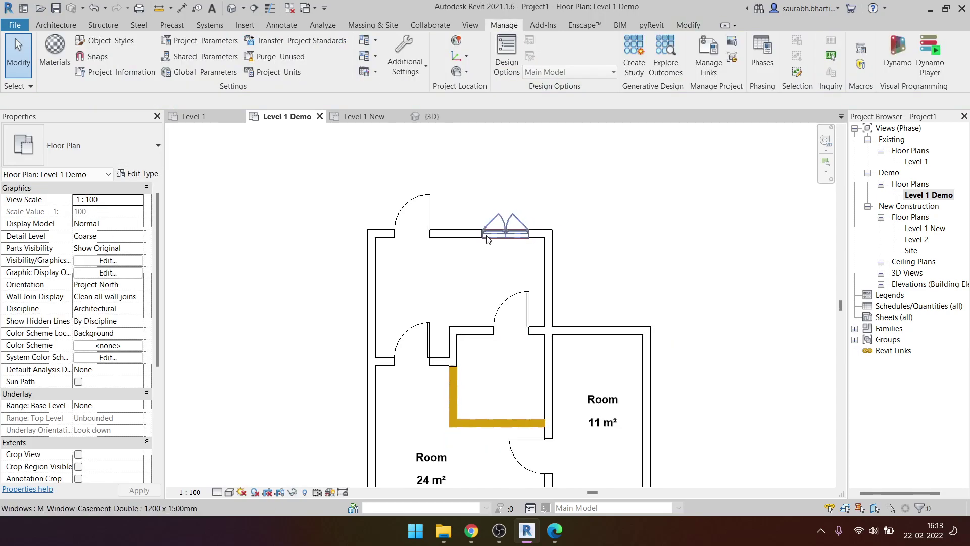
middle_click_drag(598, 383, 572, 302)
- Start placing a window with WN, then return to the Default 3D View
key("w")
key("a")
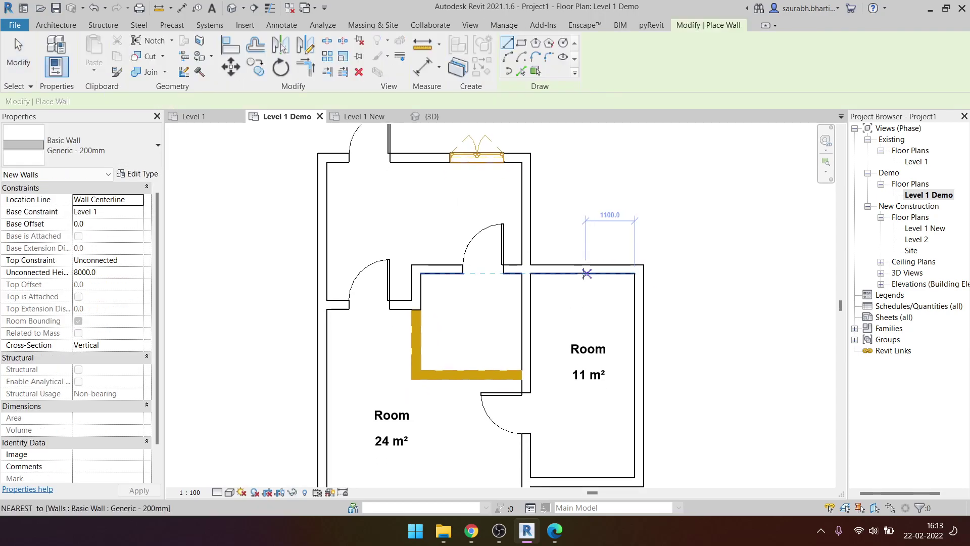
key("Escape")
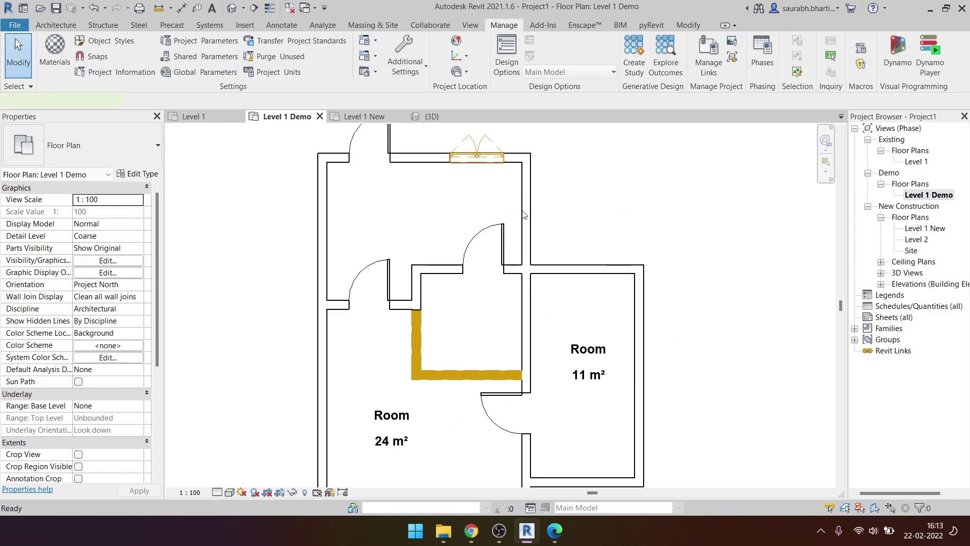
key("w")
key("n")
scroll(526, 227, "up", 5)
scroll(525, 226, "down", 4)
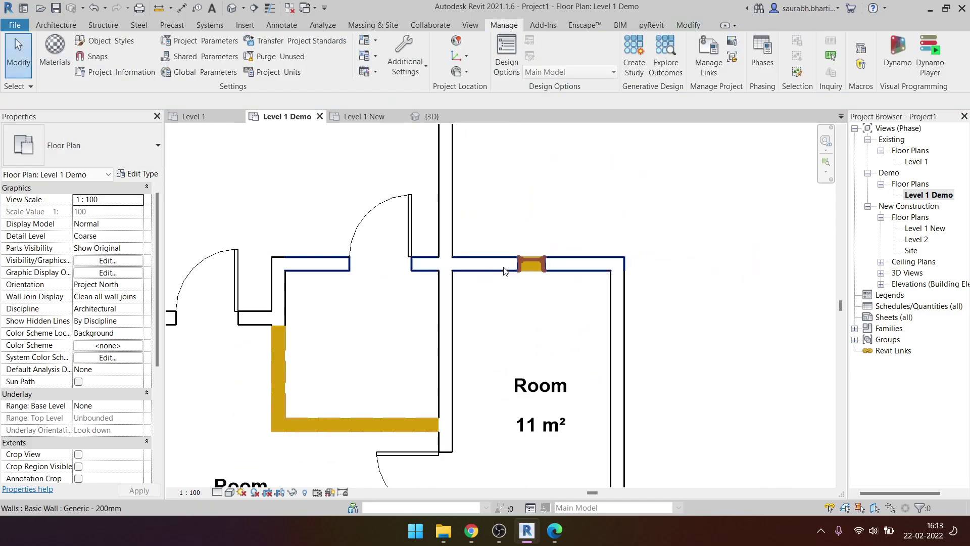
left_click(689, 25)
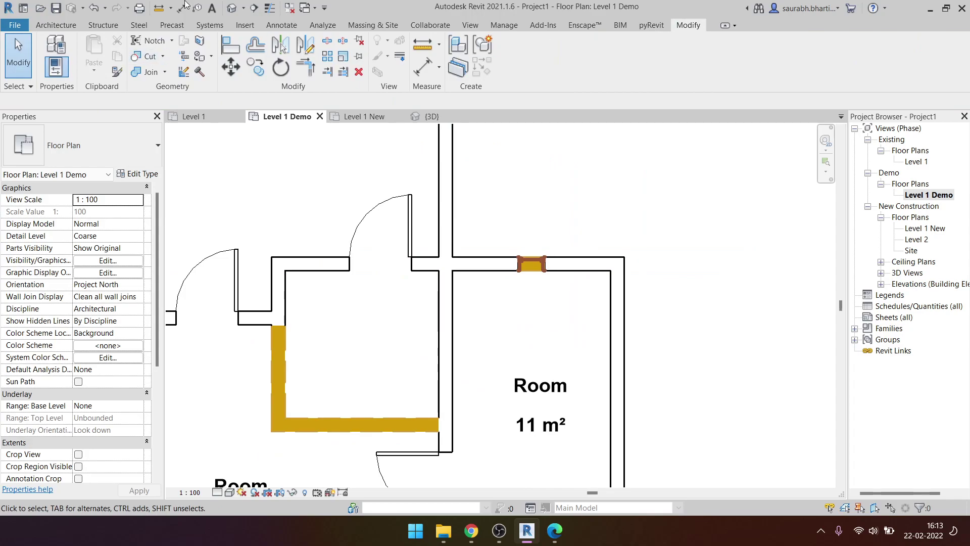
left_click(232, 8)
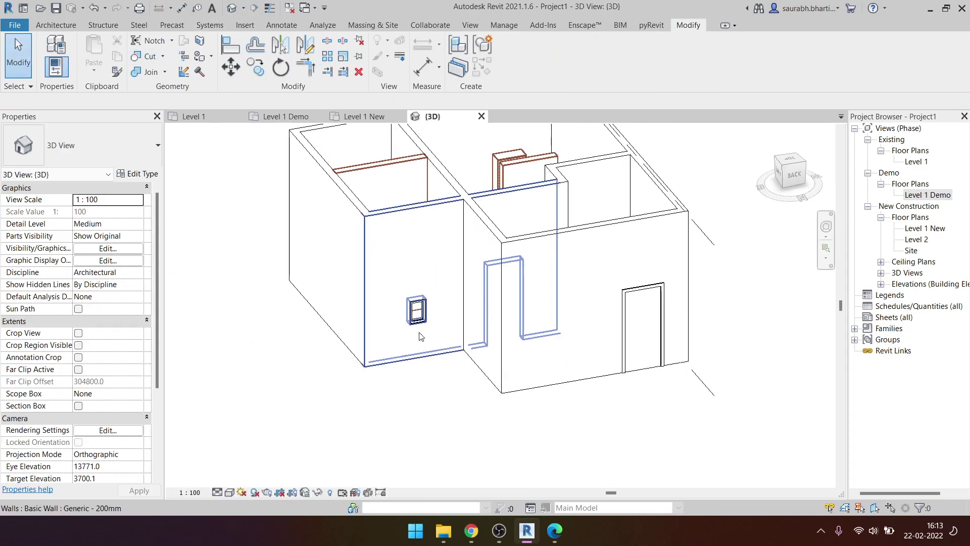
- Orbit to the small fixed window and set its Phase Created
scroll(420, 337, "up", 5)
mouse_move(419, 336)
middle_mouse_down("shift")
mouse_move(487, 328)
mouse_move(574, 207)
middle_mouse_up("shift")
left_click(571, 208)
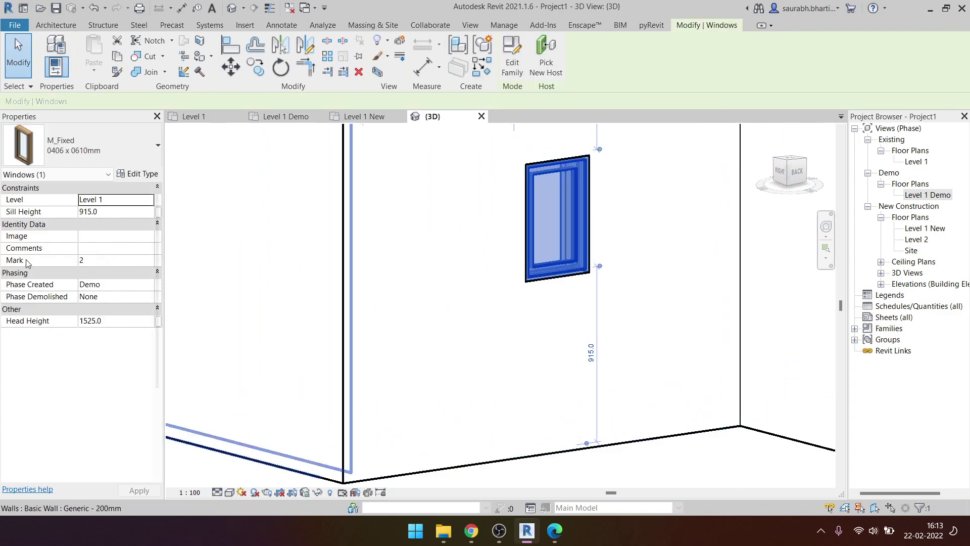
left_click(143, 284)
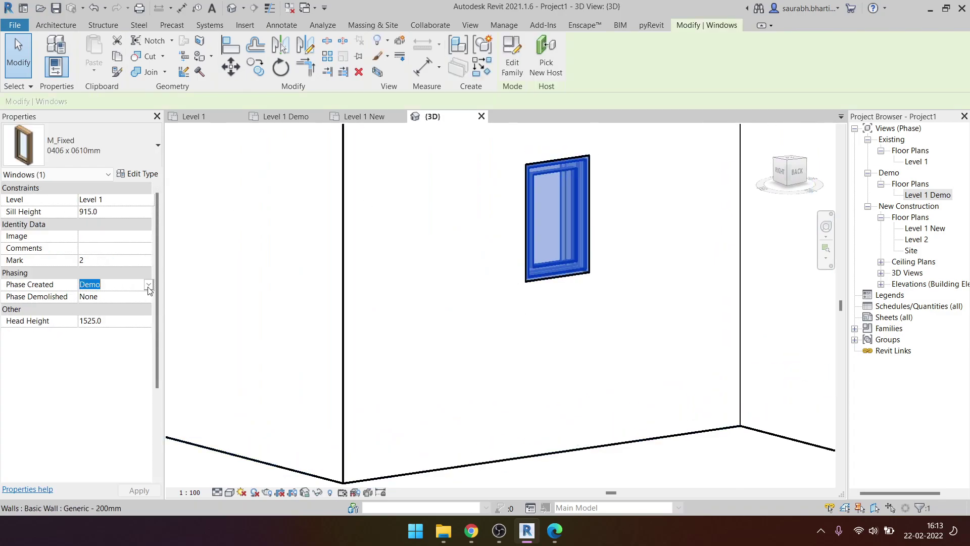
left_click(91, 297)
left_click(357, 344)
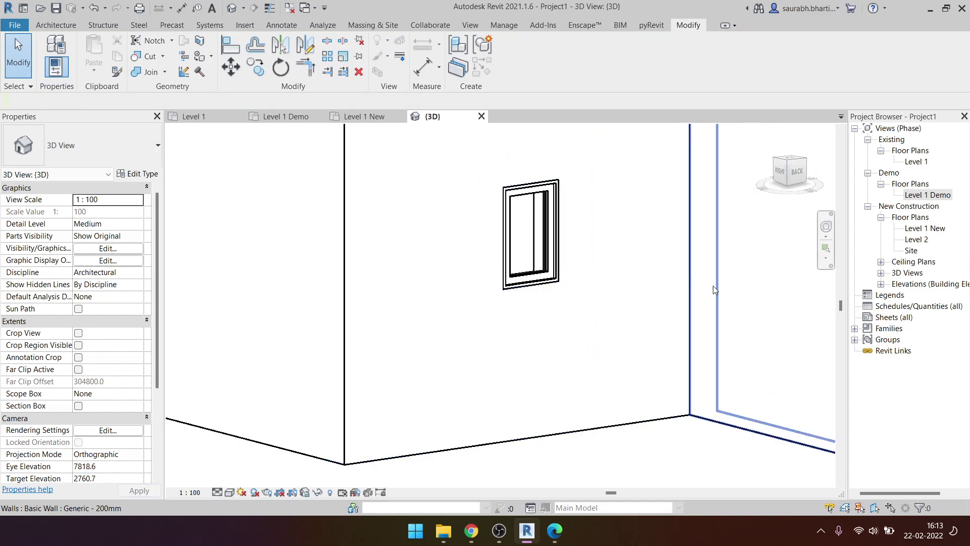
- Try the 3D view's phase filter as New, then Existing, checking the small window
scroll(107, 305, "down", 3)
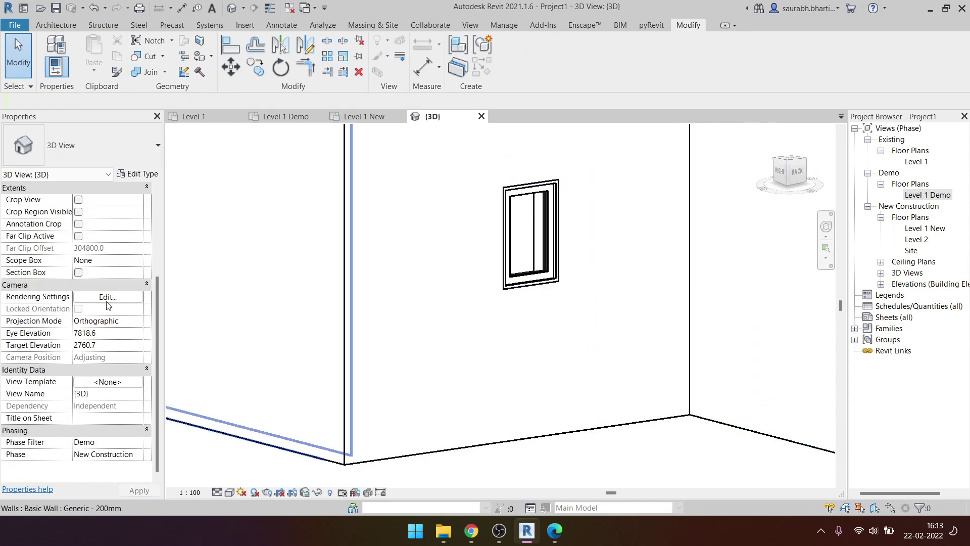
left_click(139, 454)
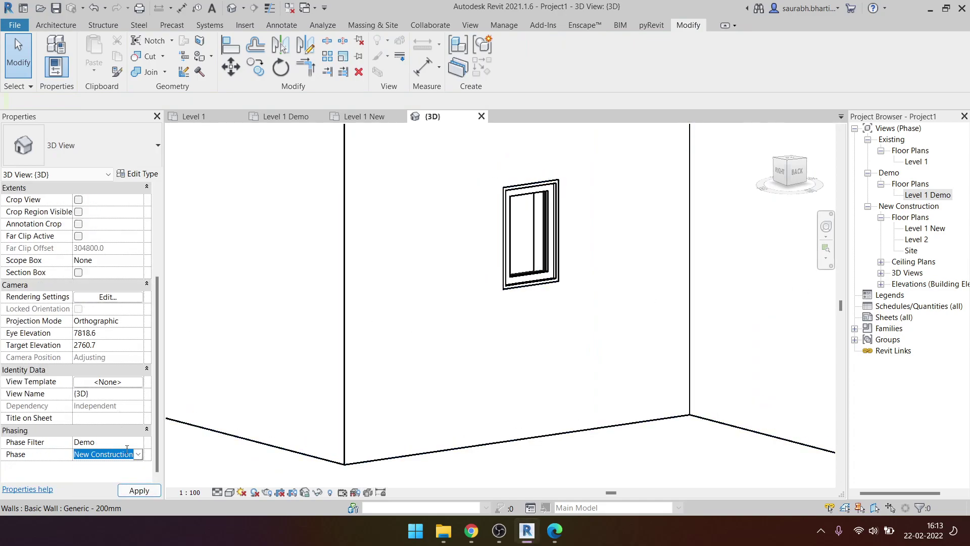
left_click(127, 442)
left_click(91, 485)
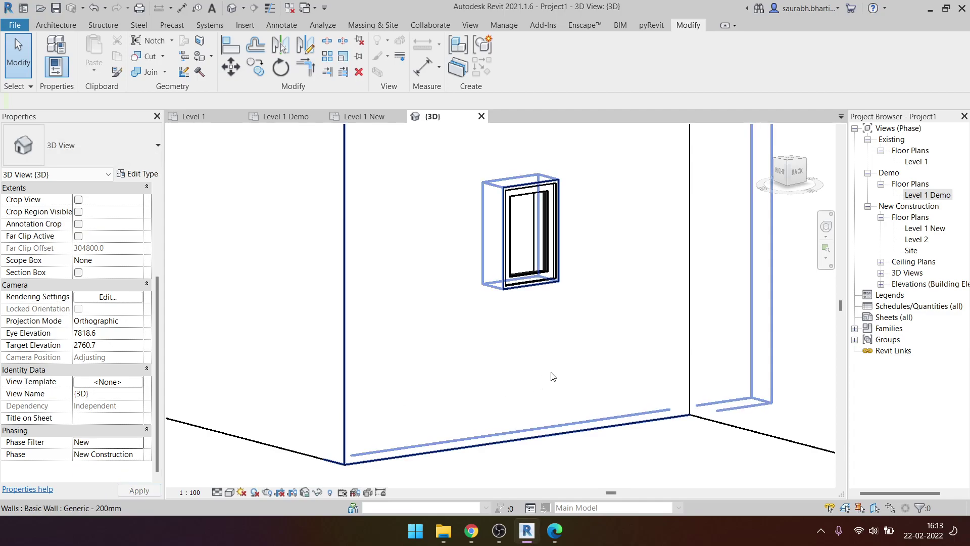
scroll(559, 364, "down", 3)
scroll(559, 364, "down", 2)
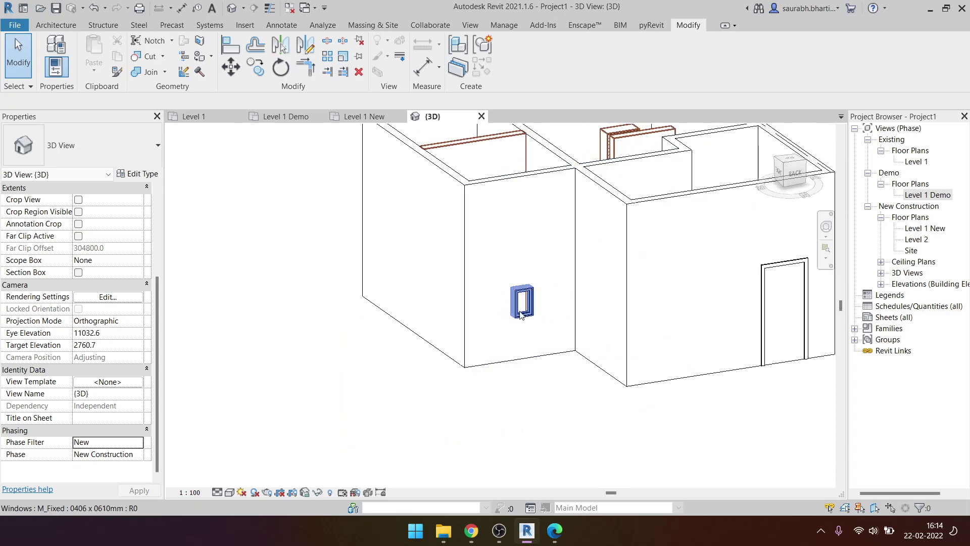
left_click(139, 445)
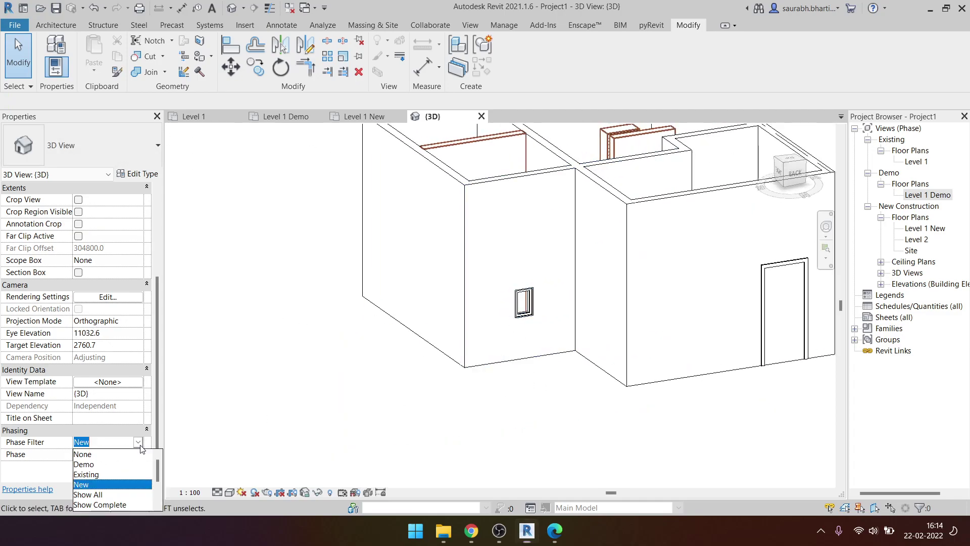
left_click(119, 474)
left_click(524, 302)
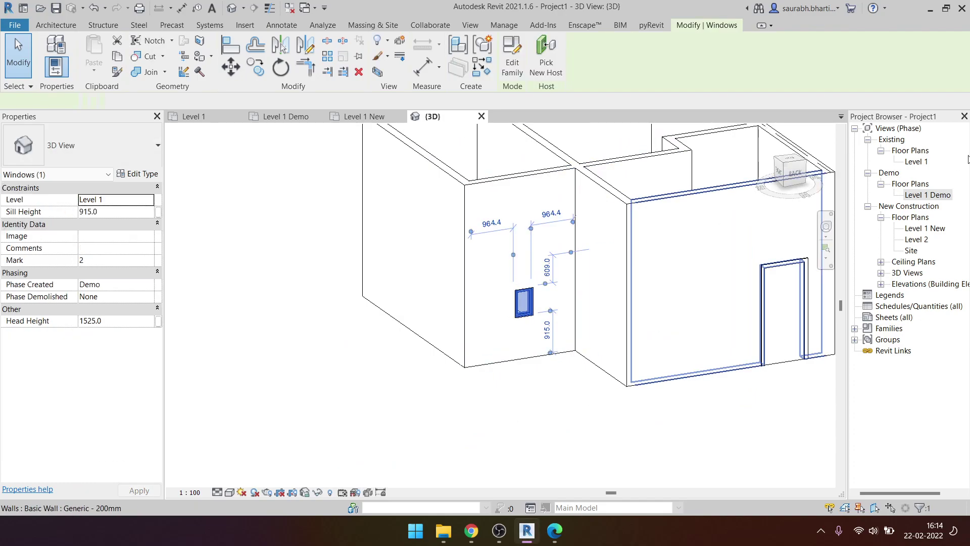
- Confirm the window's Phase Created is Demo in Level 1 Demo, then reopen Level 1
double_click(928, 195)
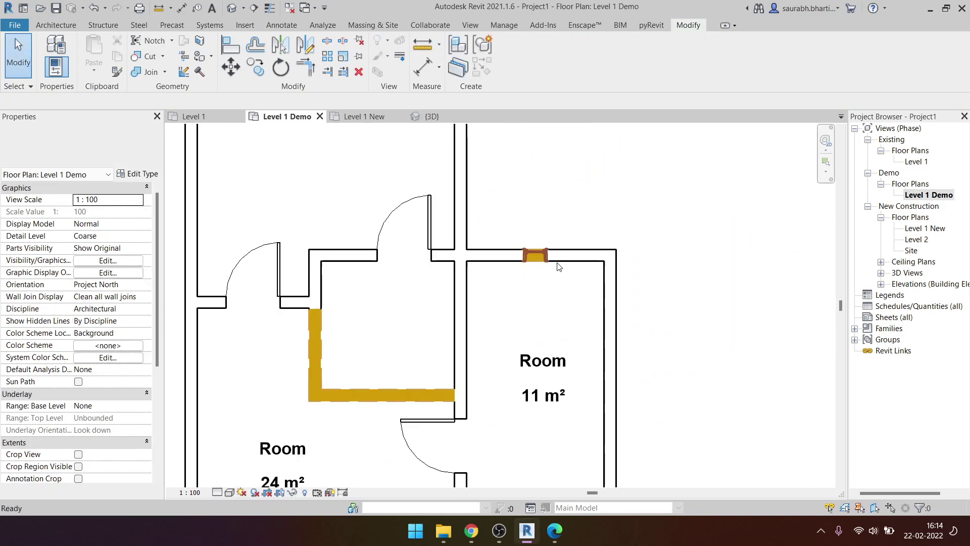
left_click(537, 256)
left_click(148, 285)
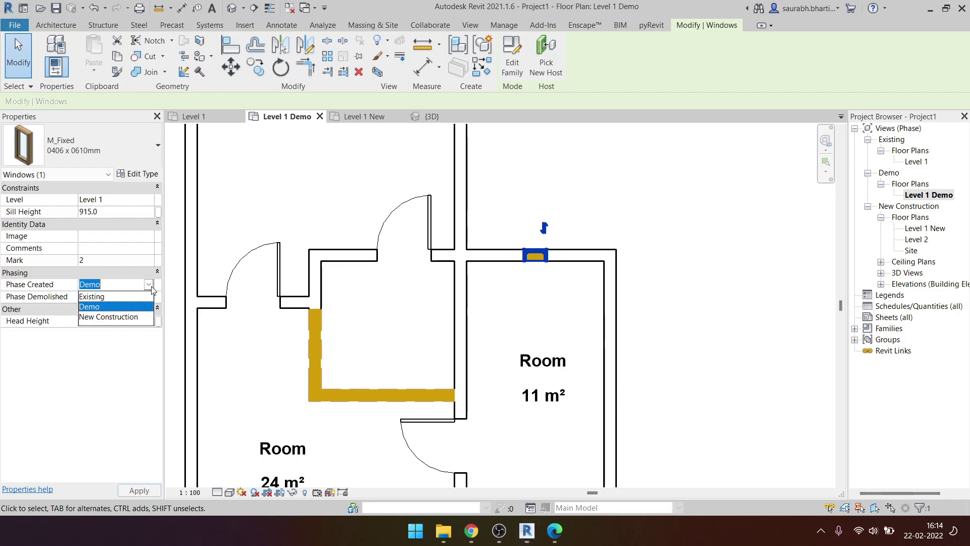
key("Escape")
key("Escape")
key("z")
key("f")
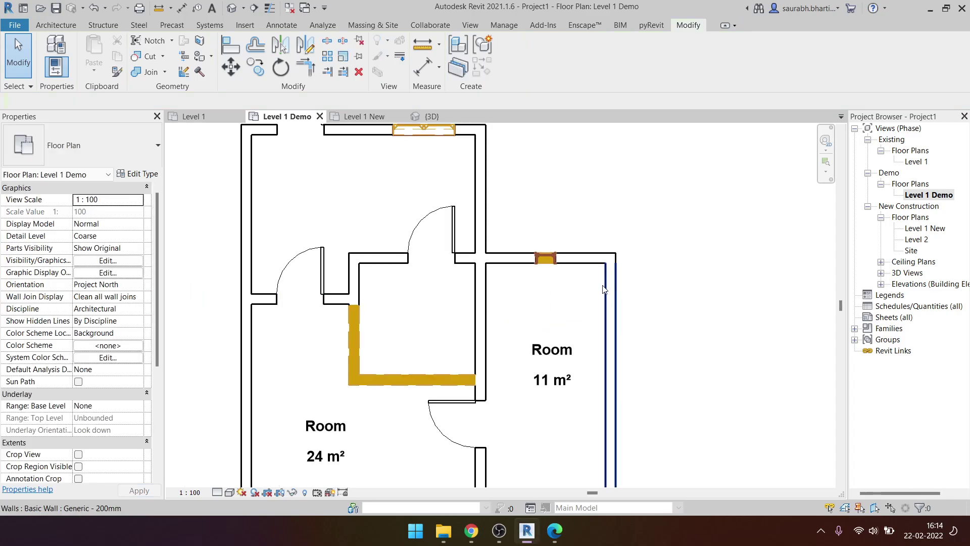
double_click(917, 161)
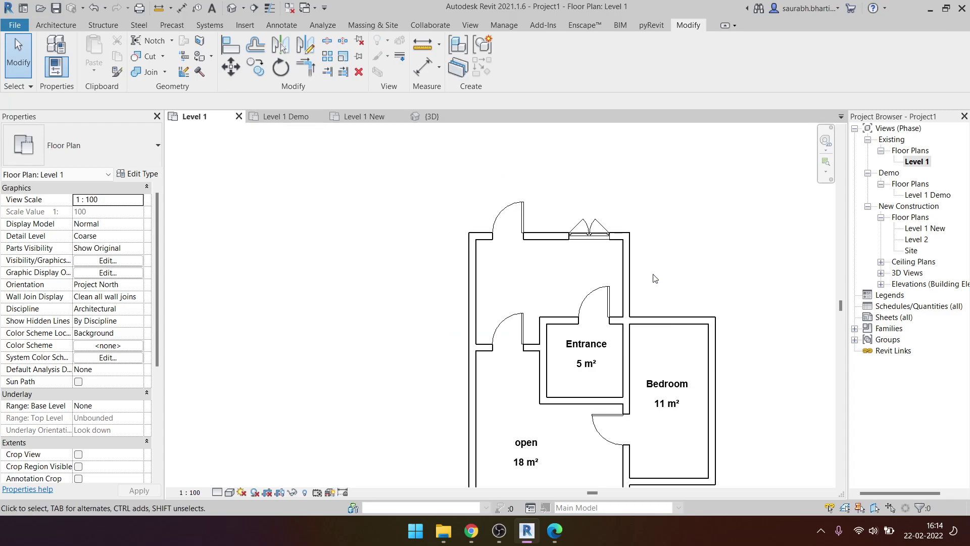
- Pan around the Level 1 plan and test-select a bedroom wall and the whole layout
left_click(671, 321)
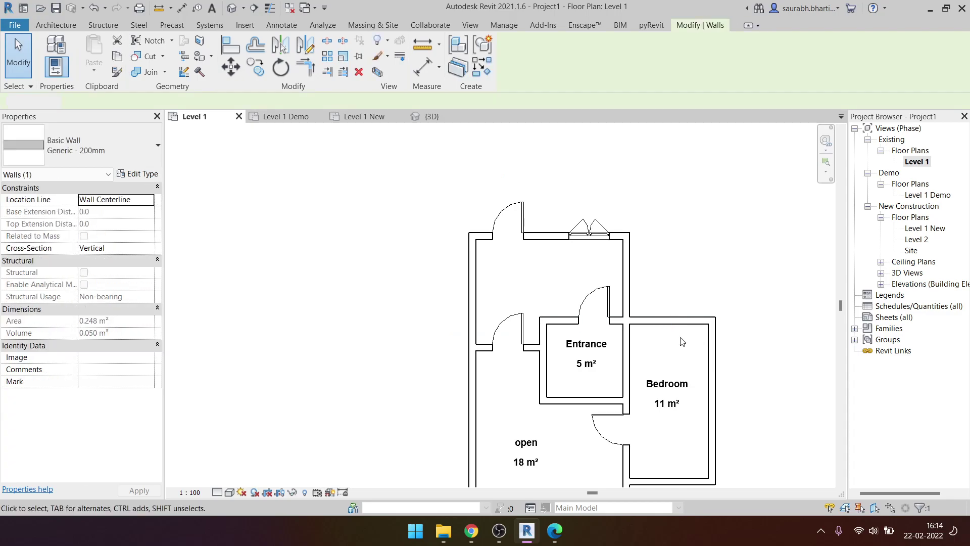
key("Escape")
scroll(680, 334, "up", 3)
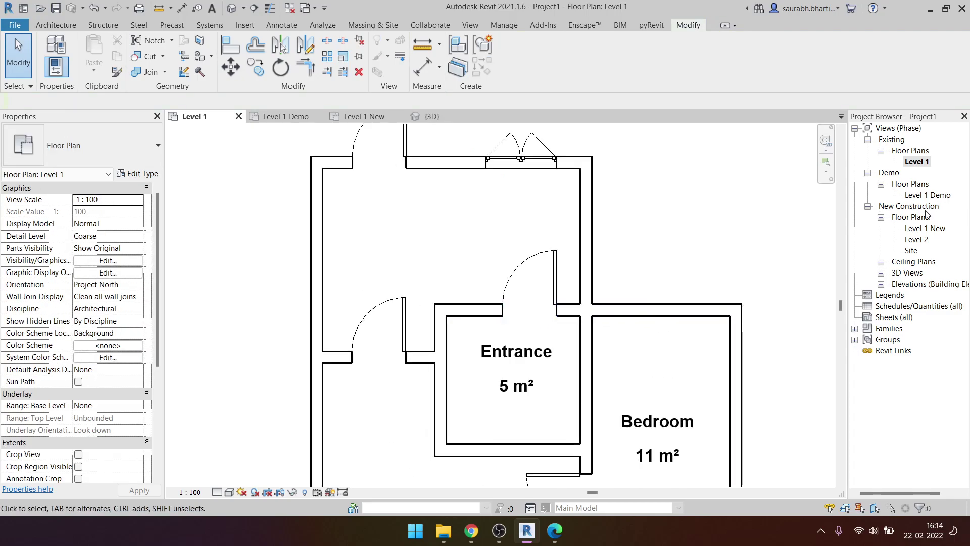
middle_click_drag(668, 211, 509, 212)
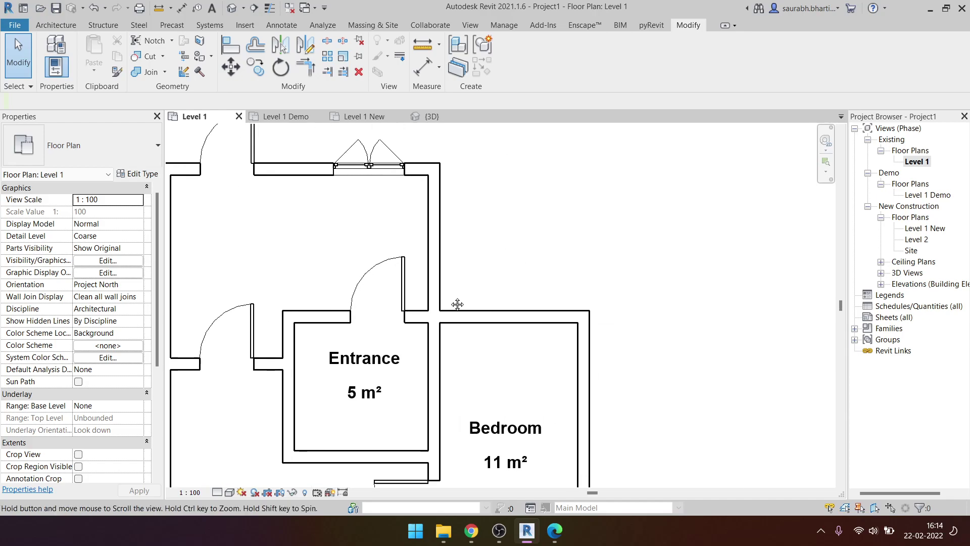
scroll(530, 252, "down", 3)
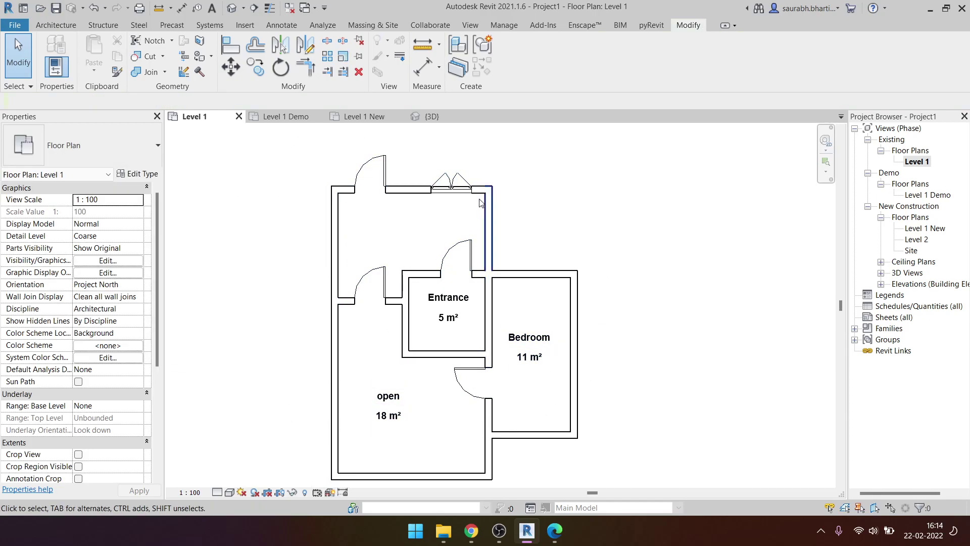
middle_click_drag(308, 200, 314, 198)
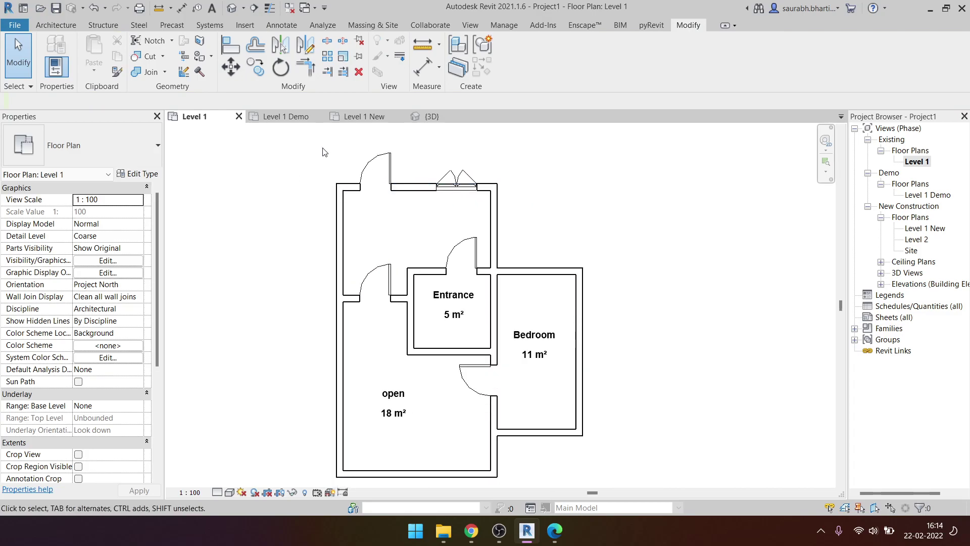
left_click_drag(324, 175, 628, 451)
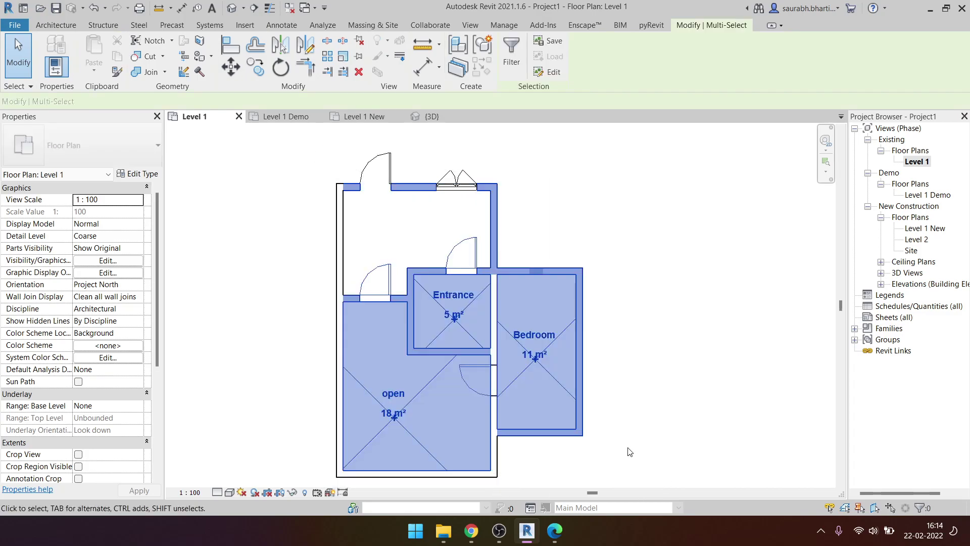
key("Escape")
scroll(581, 429, "up", 3)
scroll(581, 429, "up", 1)
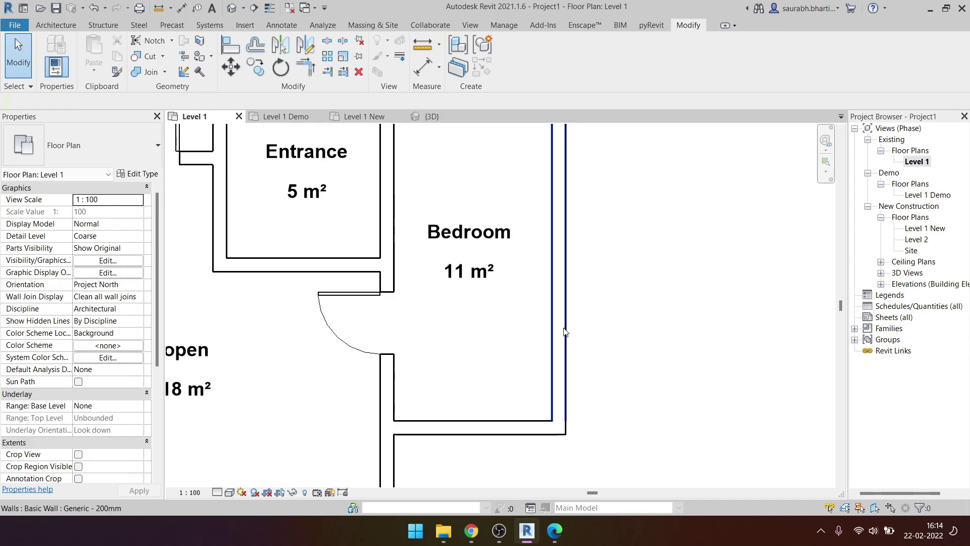
scroll(573, 353, "down", 3)
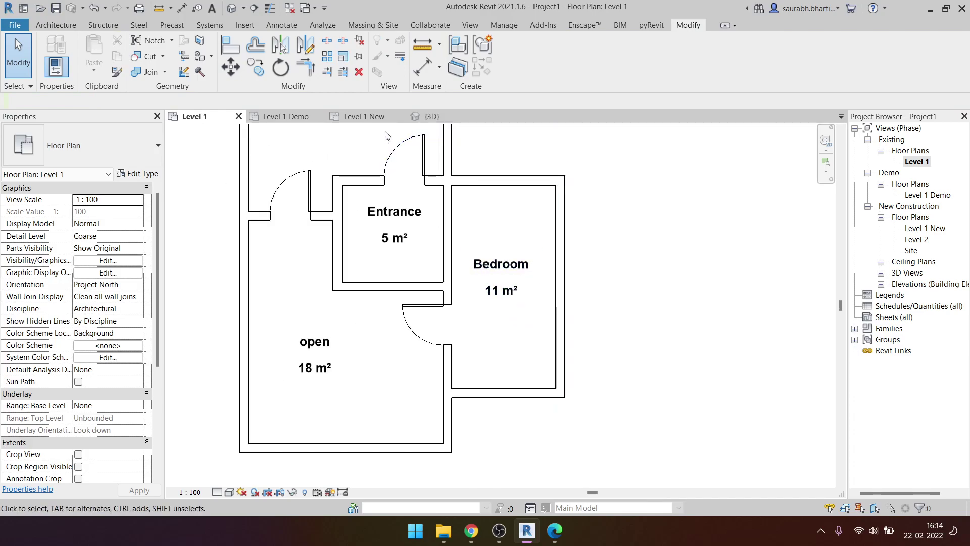
- Open the Level 1 visibility/graphic overrides with VG and close them unchanged
key("v")
key("g")
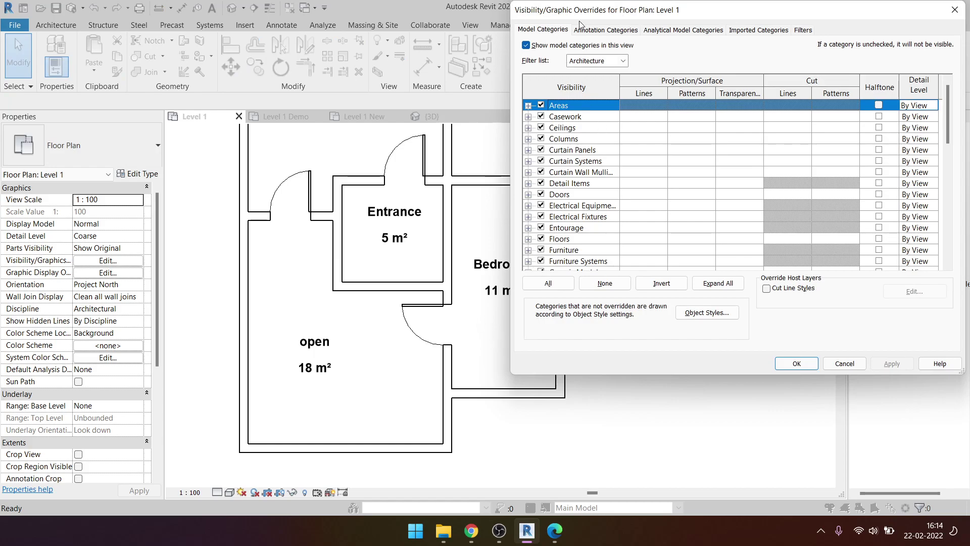
key("Escape")
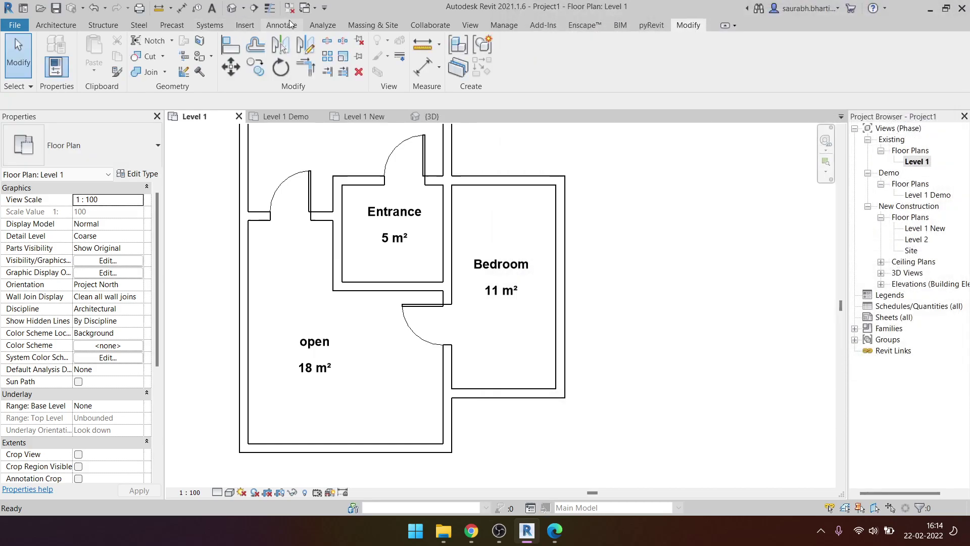
left_click(501, 26)
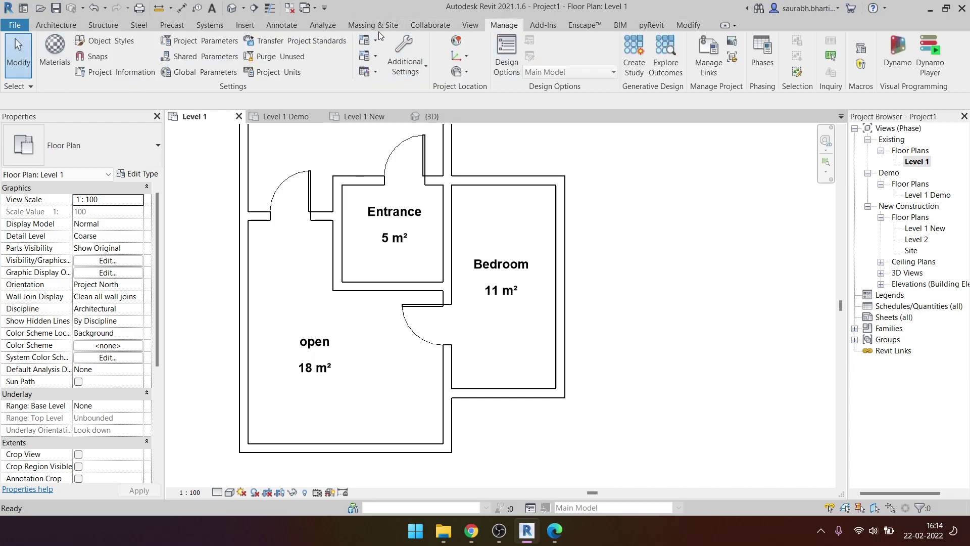
left_click(473, 25)
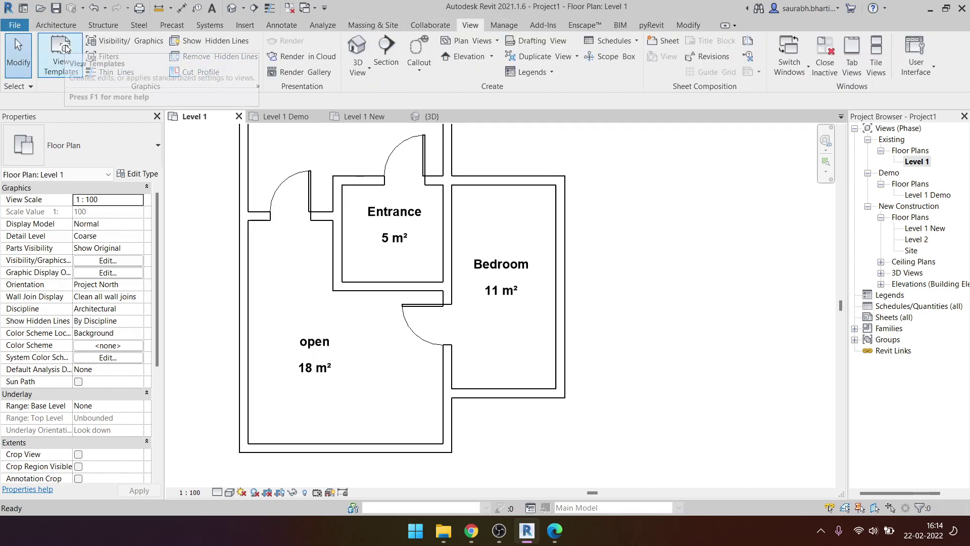
- Open Visibility/Graphics for Level 1 and browse the Walls cut line override options
left_click(147, 42)
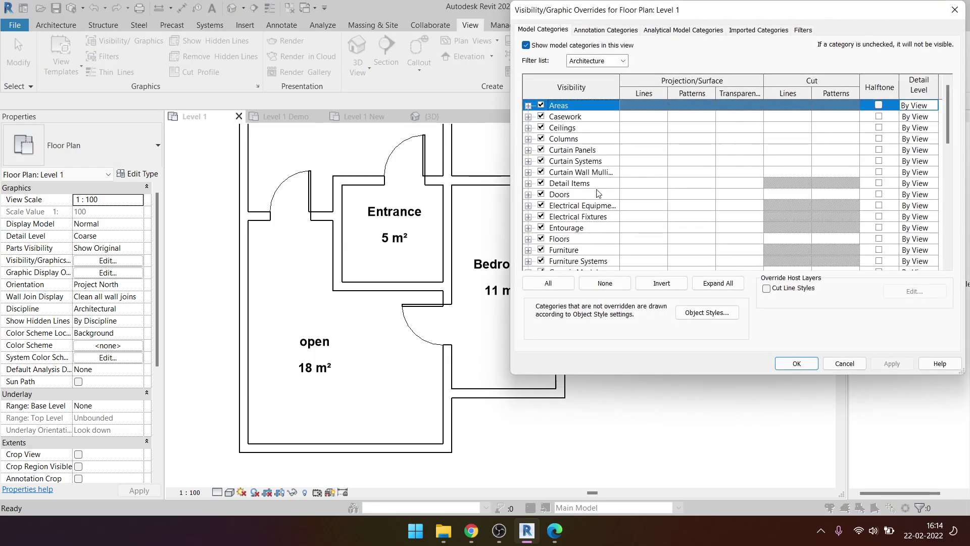
scroll(598, 194, "down", 5)
scroll(581, 212, "down", 5)
scroll(556, 227, "down", 1)
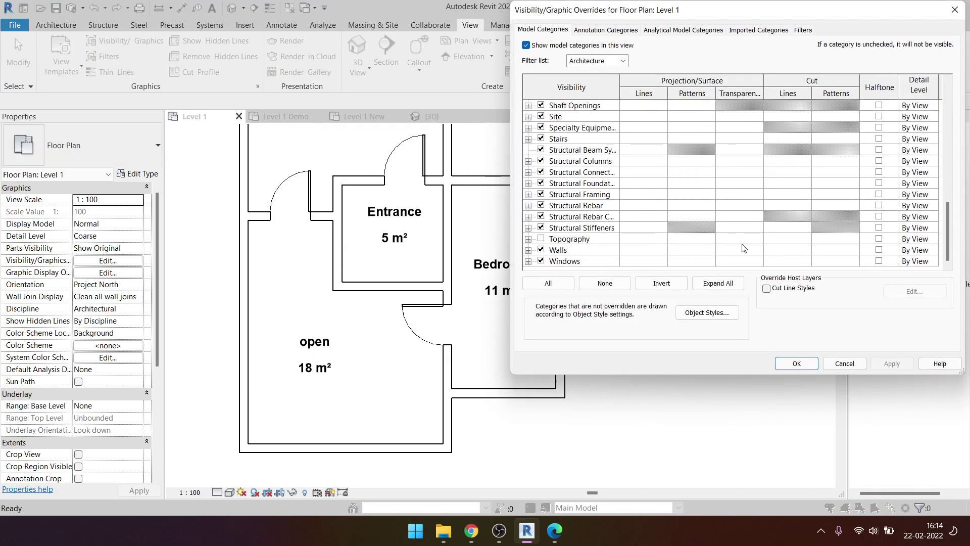
left_click(800, 251)
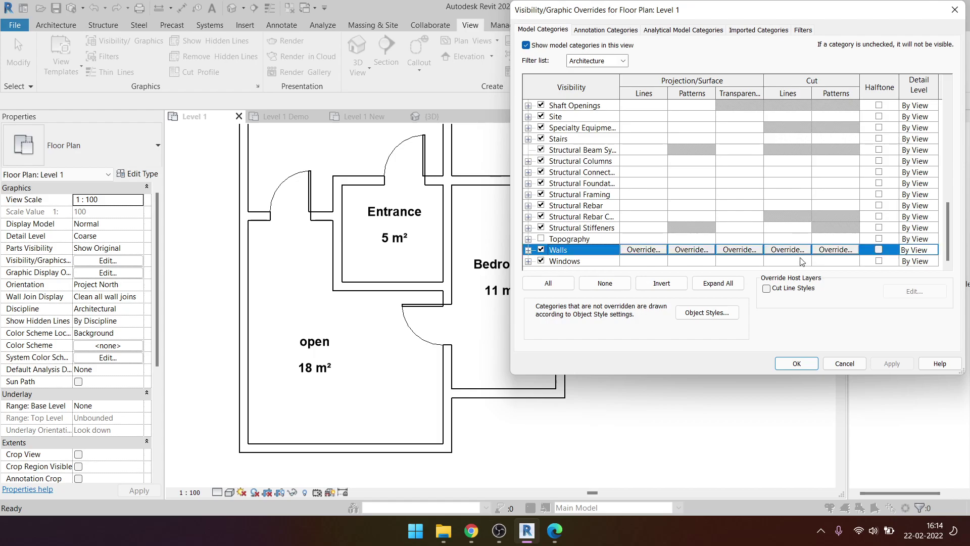
left_click(808, 249)
left_click(636, 253)
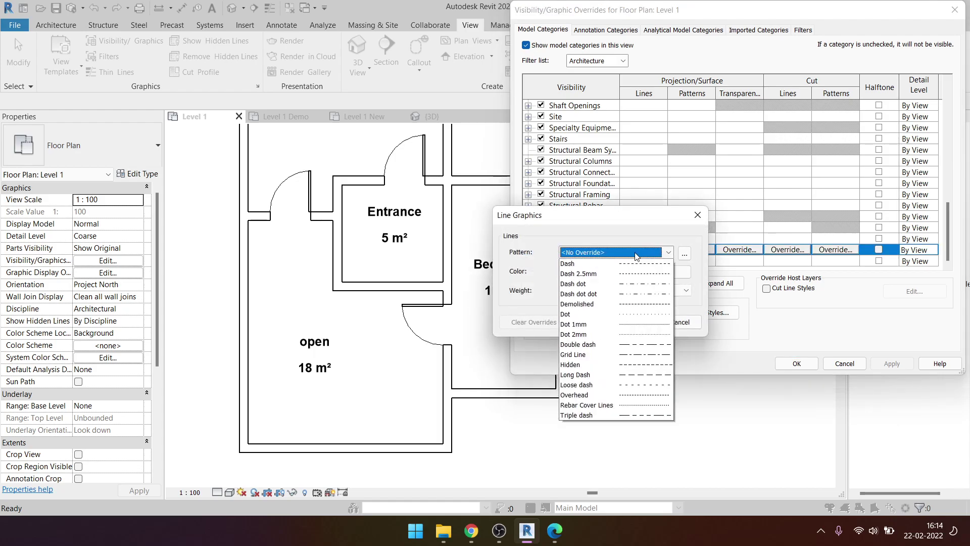
left_click(636, 265)
left_click(641, 273)
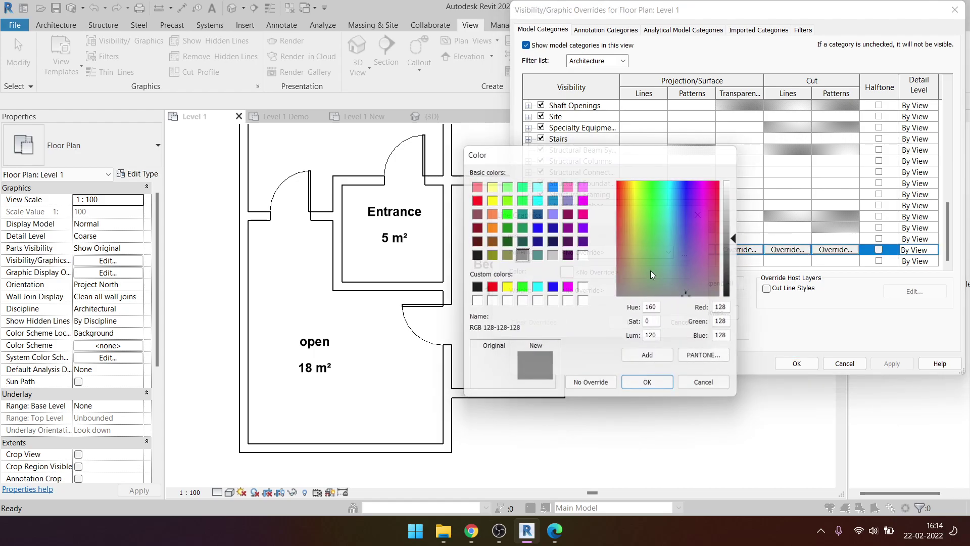
key("Escape")
left_click(698, 214)
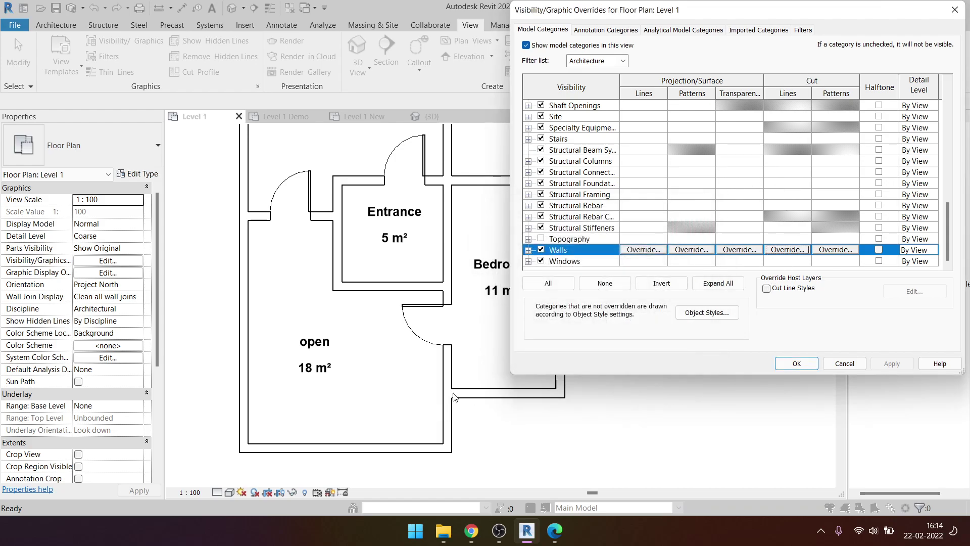
- Set the Walls cut line colour to light grey RGB 192-192-192 and apply it
left_click(802, 252)
left_click(613, 273)
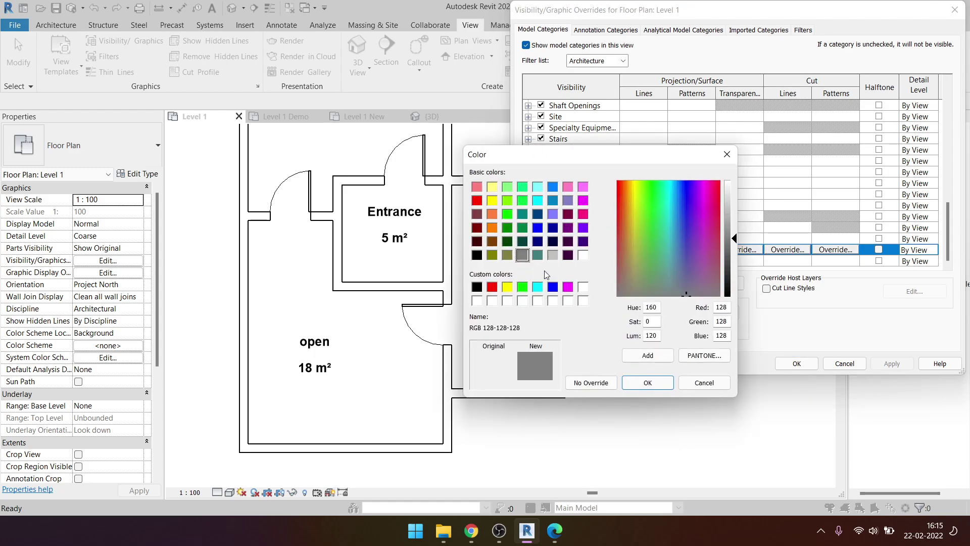
left_click(557, 254)
left_click(666, 378)
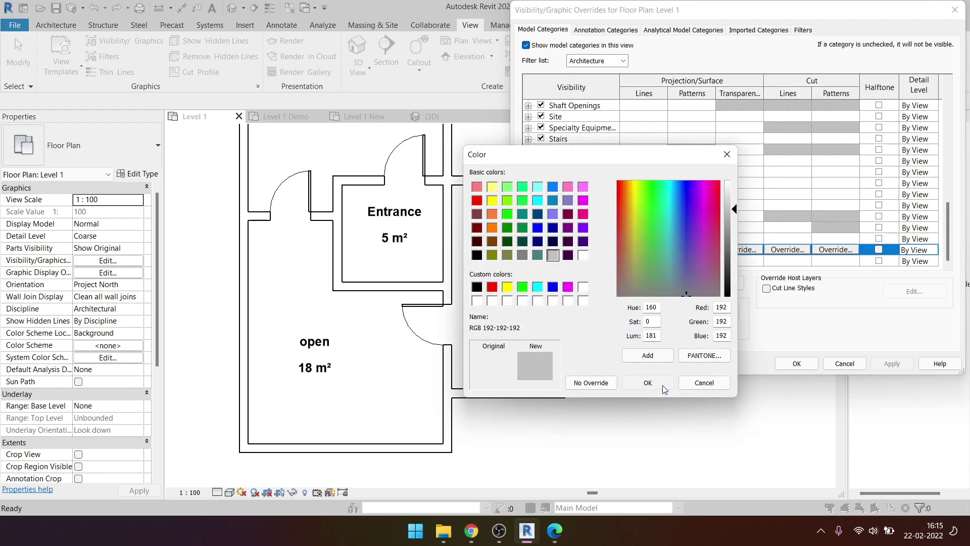
left_click(626, 322)
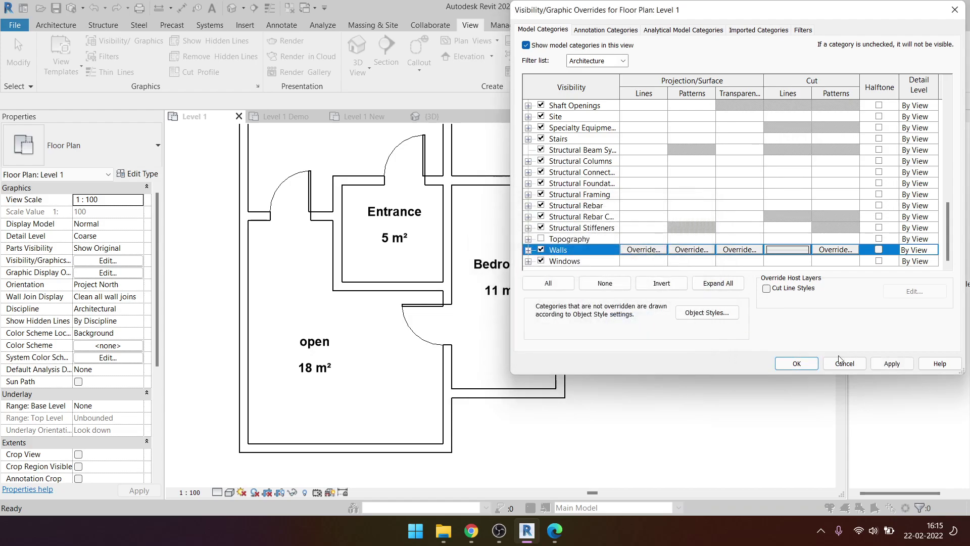
left_click(892, 363)
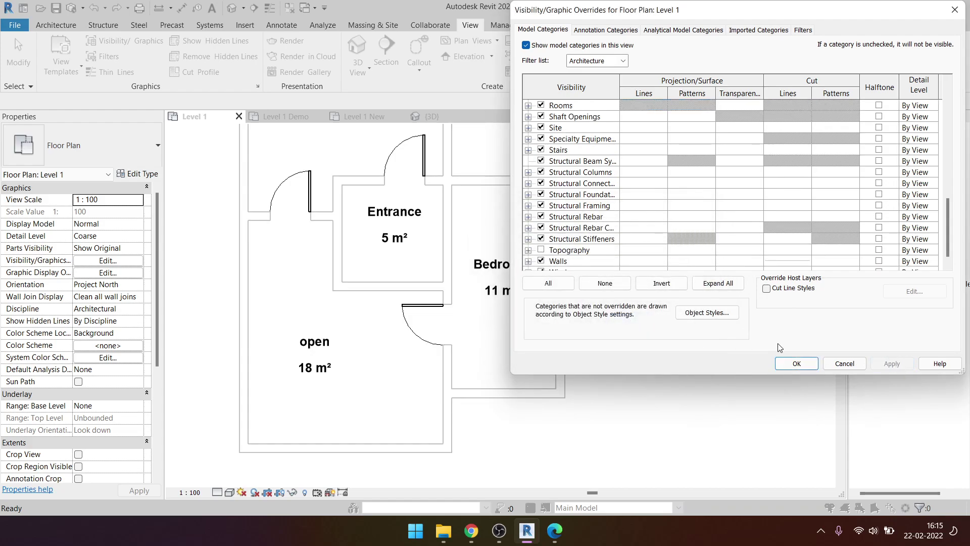
- Make the Walls cut line pattern Solid and accept the overrides
scroll(795, 226, "down", 1)
left_click(788, 249)
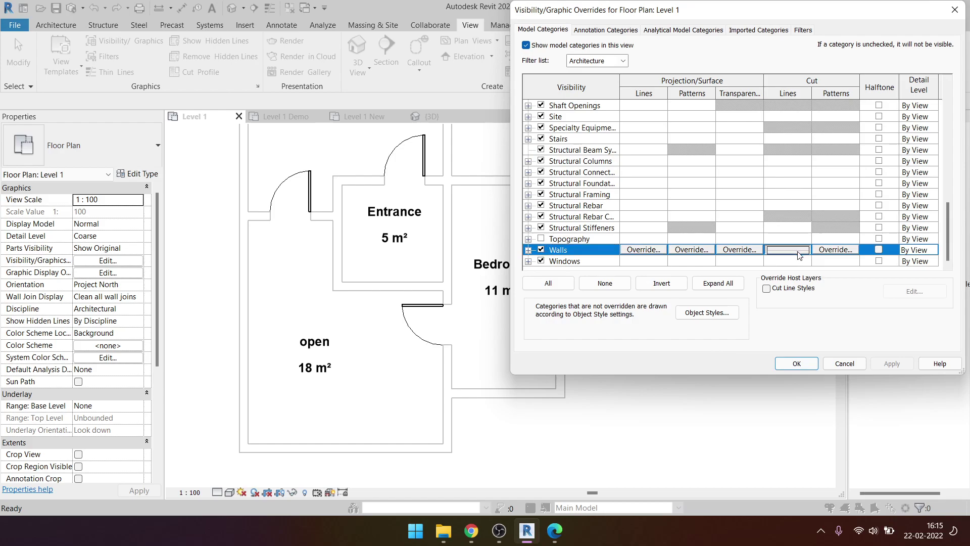
left_click(649, 291)
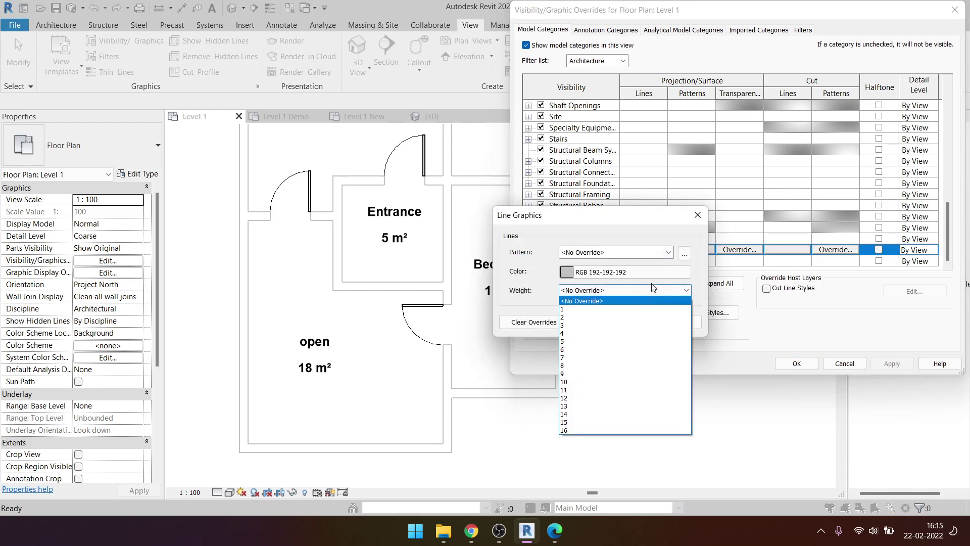
left_click(653, 286)
left_click(658, 254)
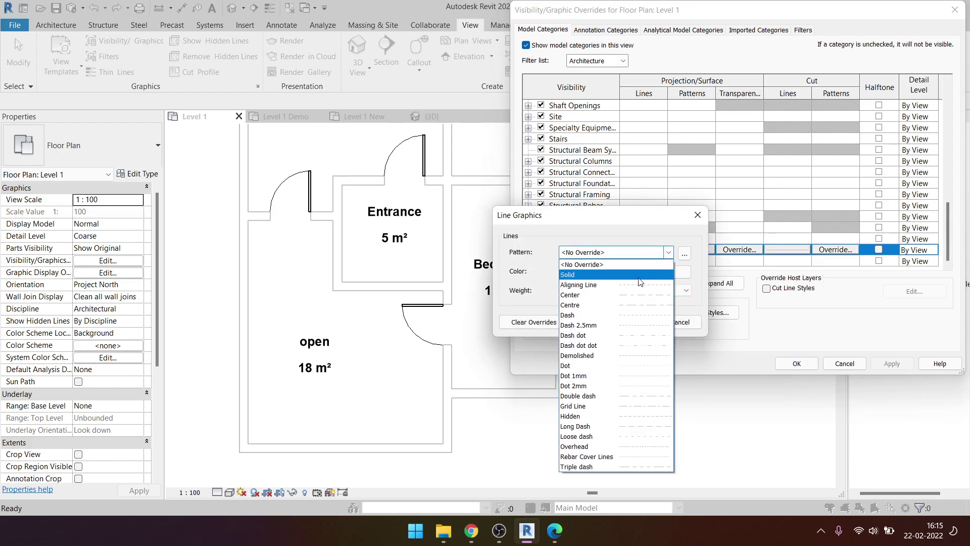
left_click(639, 276)
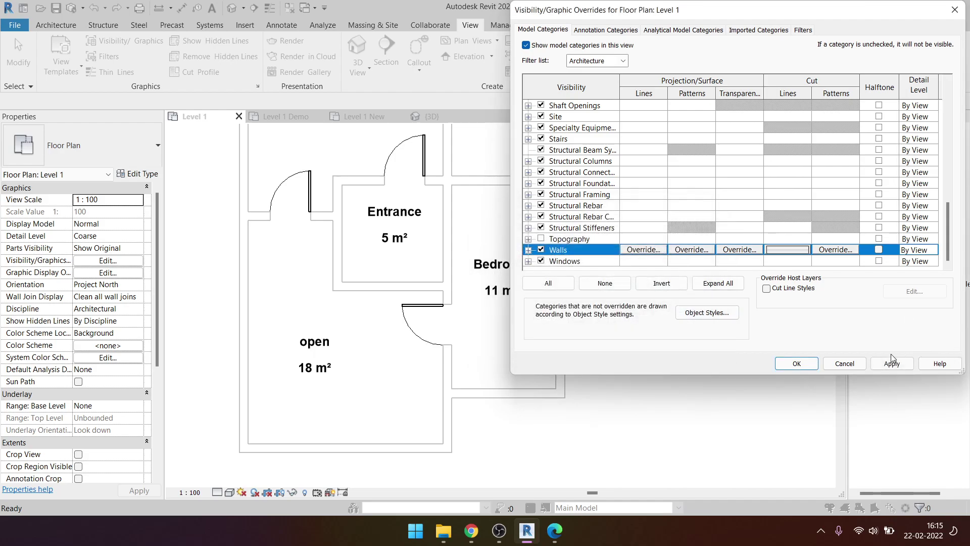
left_click(801, 365)
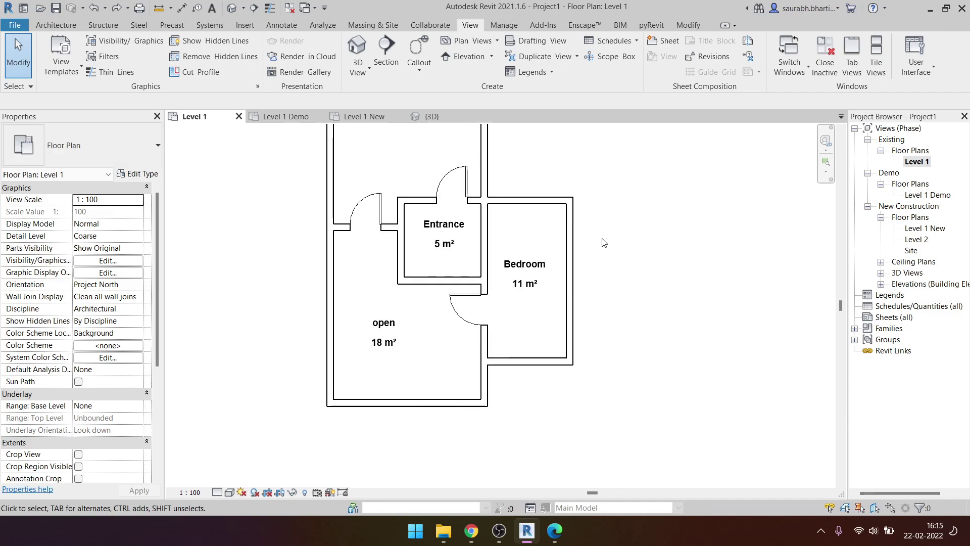
- Give the Level 1 walls a light grey Solid fill cut pattern, then apply and close
key("v")
key("g")
scroll(690, 202, "down", 9)
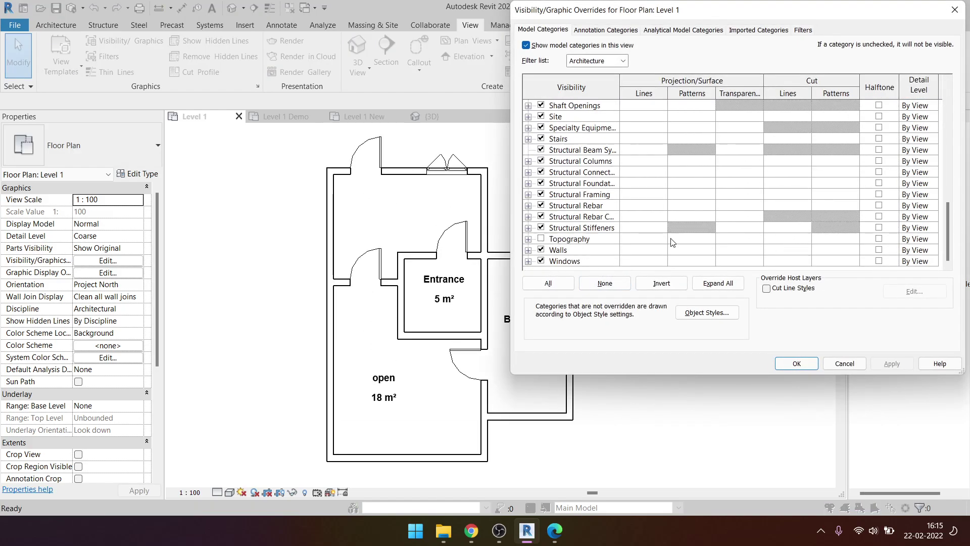
left_click(830, 251)
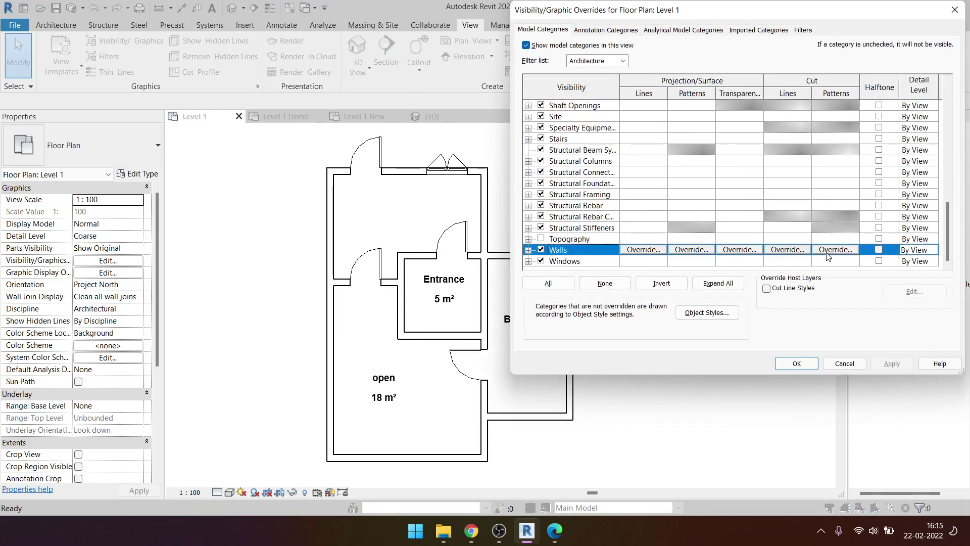
left_click(787, 250)
key("Escape")
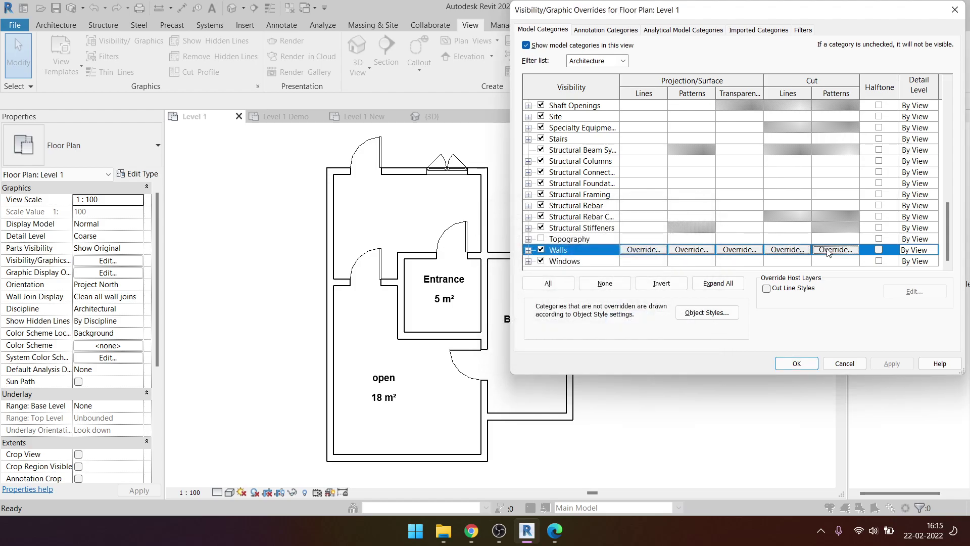
left_click(835, 249)
left_click(353, 260)
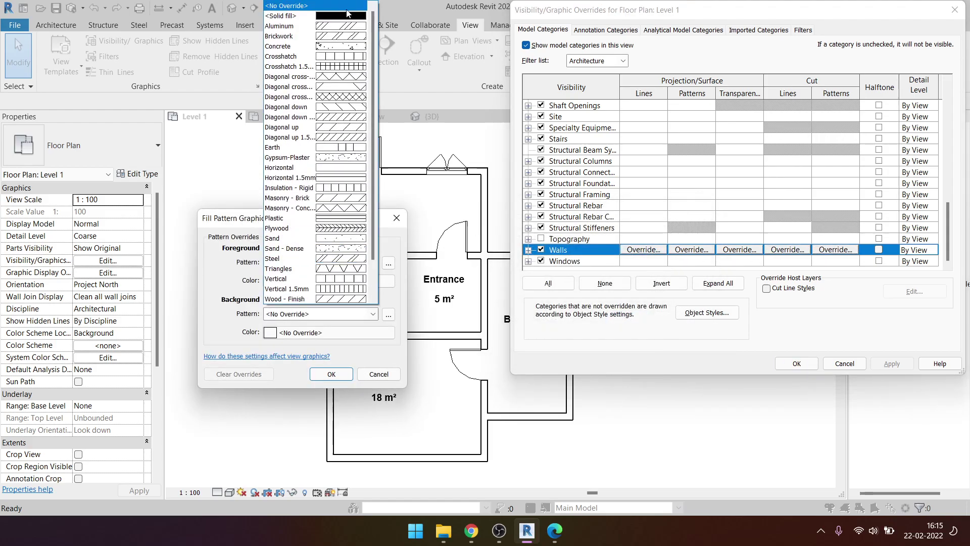
left_click(329, 239)
left_click(335, 284)
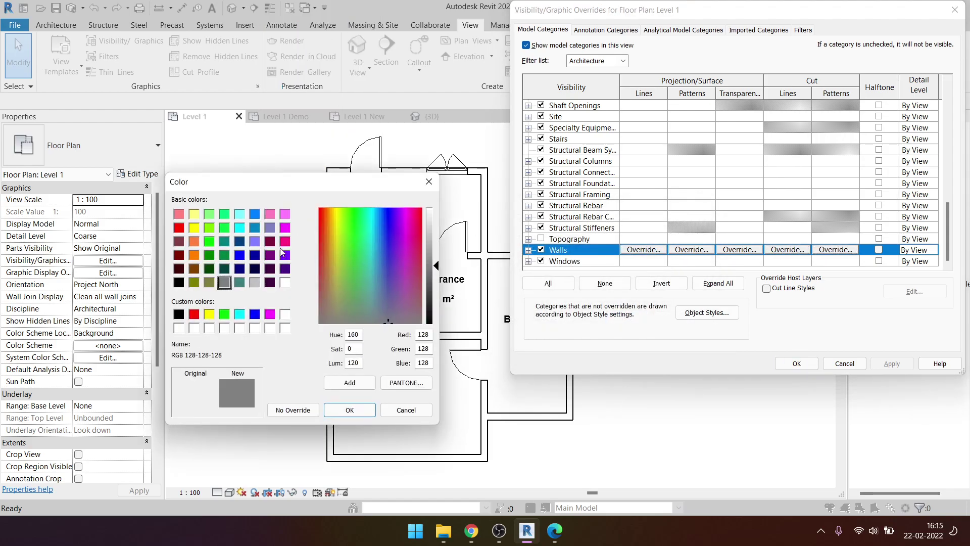
left_click(254, 282)
left_click(350, 410)
left_click(331, 375)
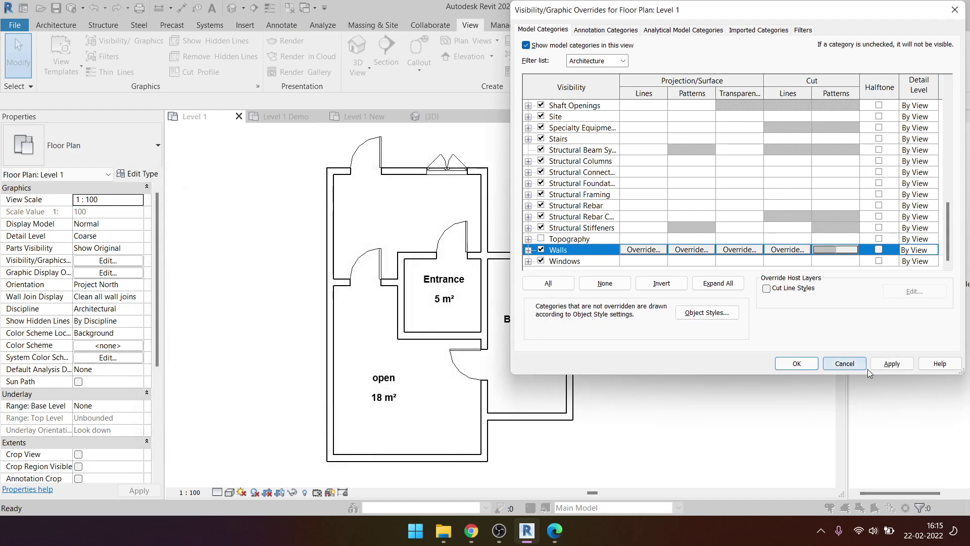
left_click(890, 365)
left_click(797, 364)
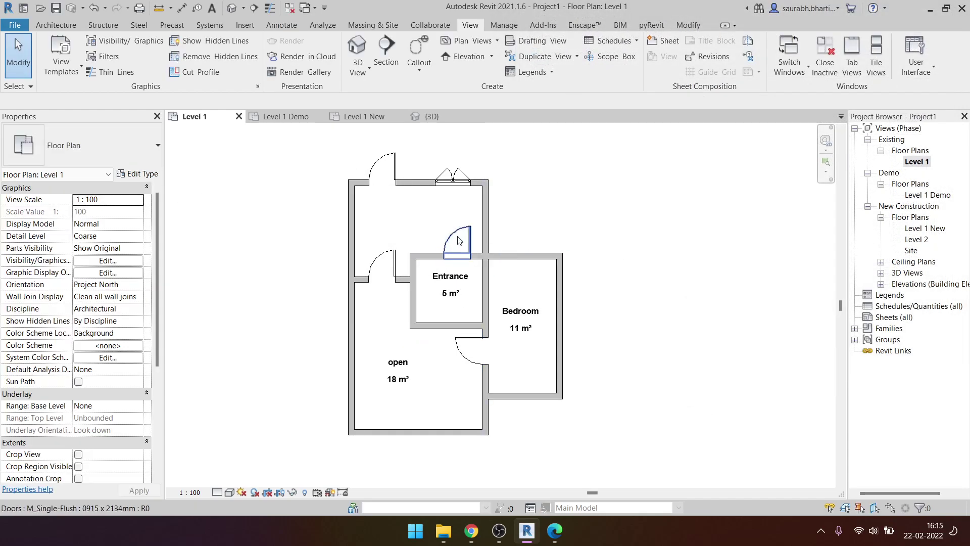
- Open the Level 1 Demo plan and glance at its visibility overrides without changes
scroll(470, 235, "up", 1)
scroll(491, 228, "up", 2)
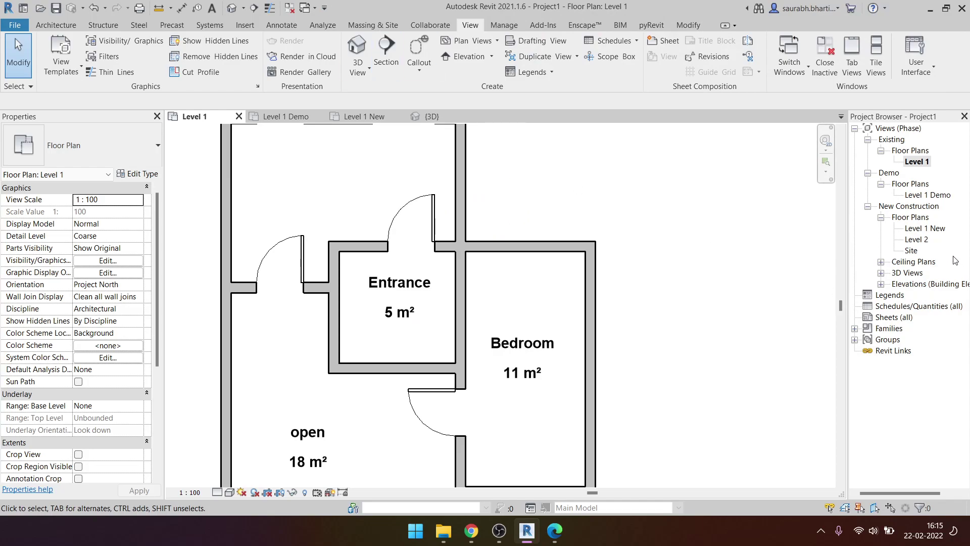
double_click(929, 195)
scroll(561, 278, "up", 2)
scroll(460, 272, "down", 2)
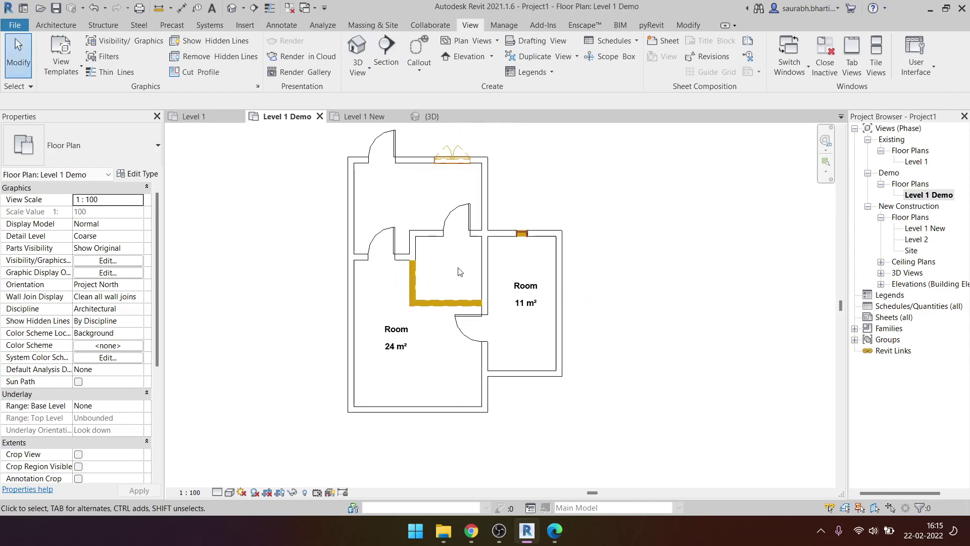
key("v")
key("g")
key("Escape")
- Compare against the grey-walled Level 1 plan, then reopen Level 1 Demo
double_click(916, 161)
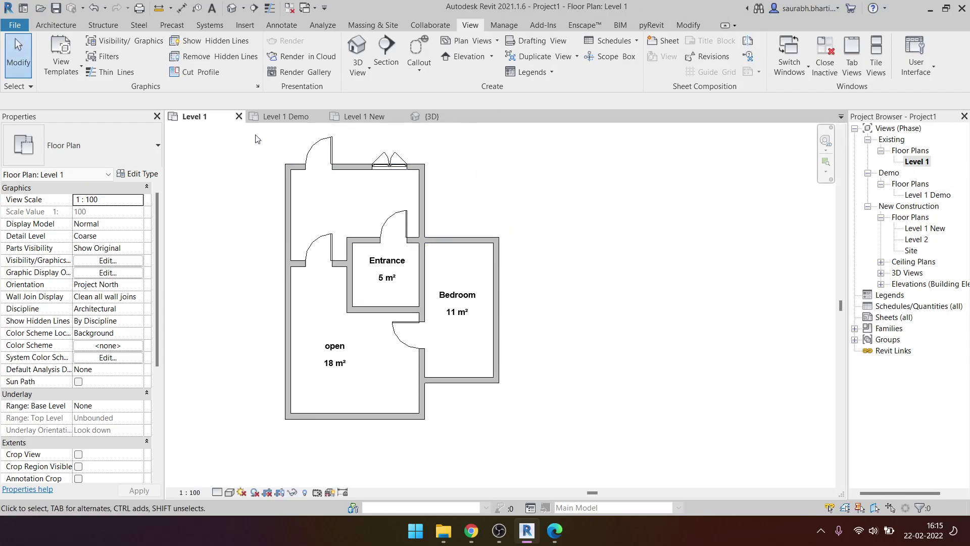
middle_click_drag(267, 163, 321, 187)
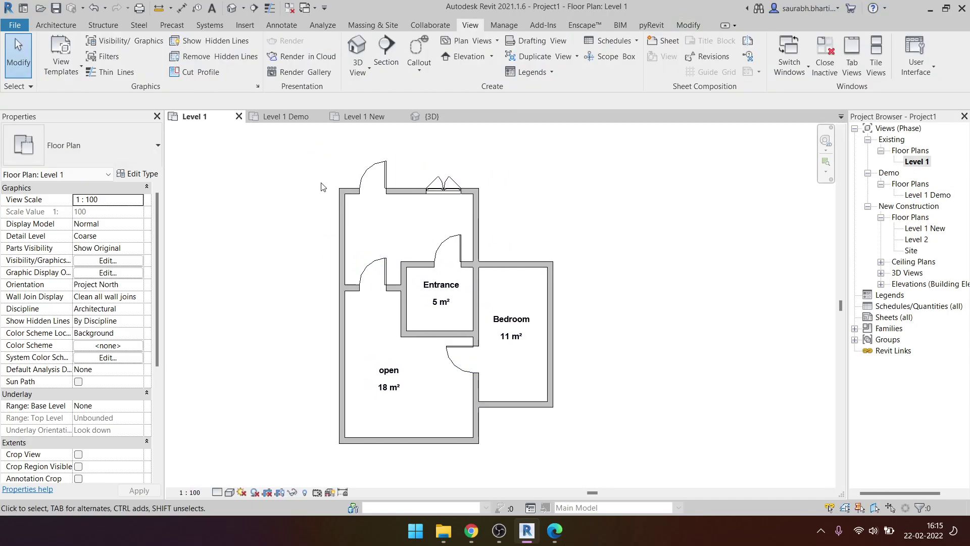
left_click_drag(307, 157, 587, 483)
key("Escape")
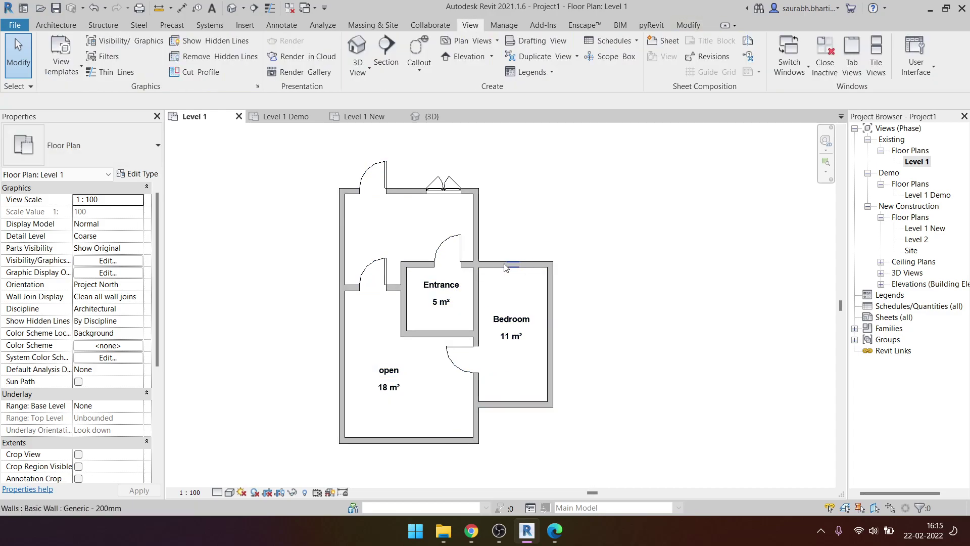
left_click(505, 267)
key("Escape")
double_click(933, 196)
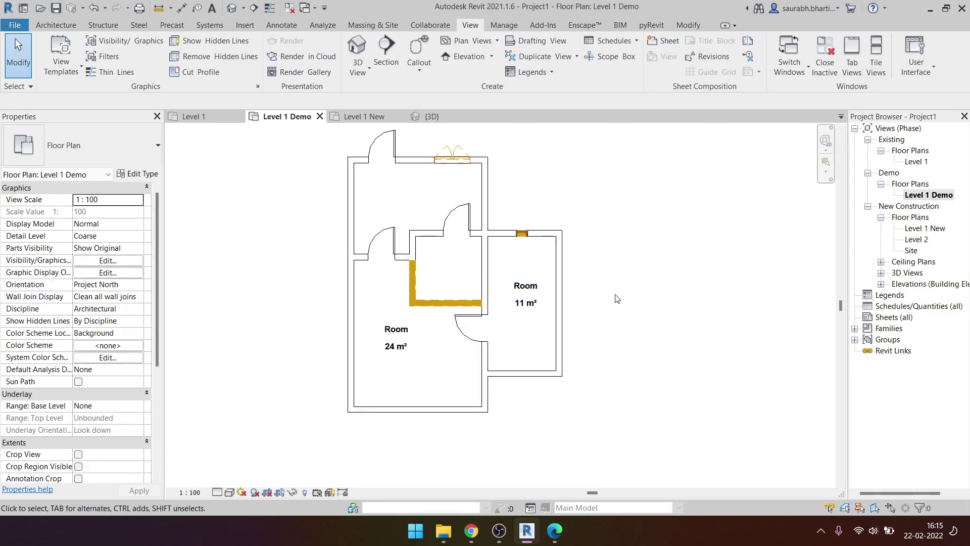
- Override Level 1 Demo wall cut patterns with Solid fill in light grey RGB 192-192-192
key("v")
key("g")
scroll(692, 247, "down", 4)
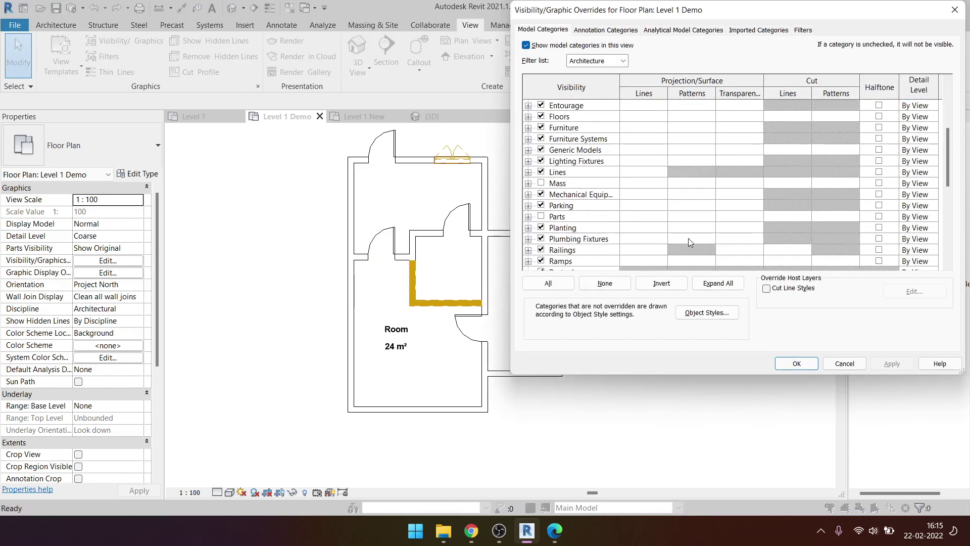
scroll(692, 247, "down", 4)
scroll(692, 247, "down", 2)
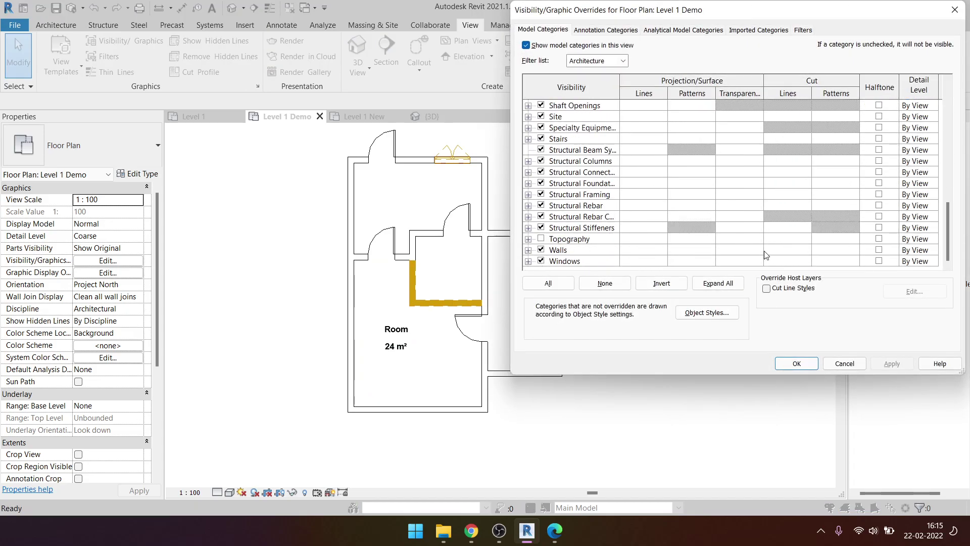
left_click(793, 251)
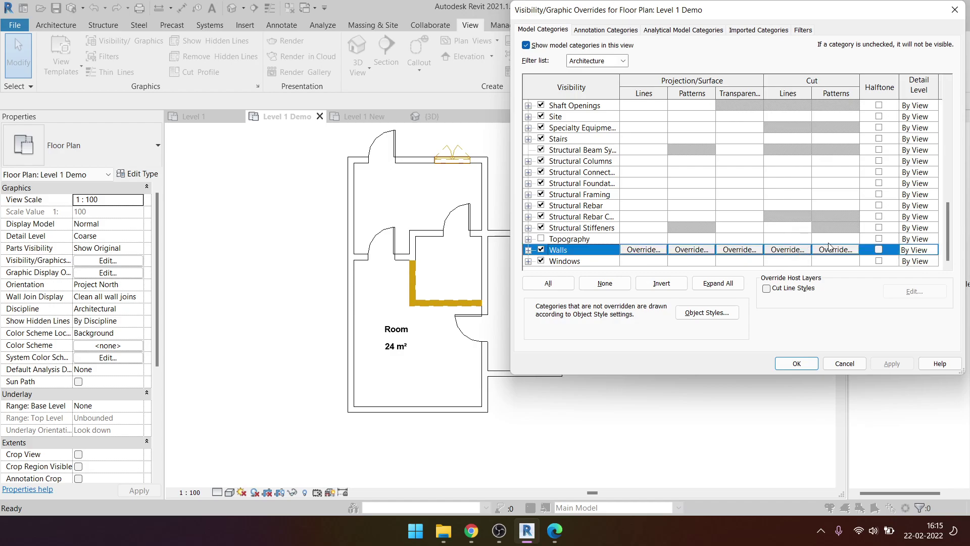
left_click(834, 249)
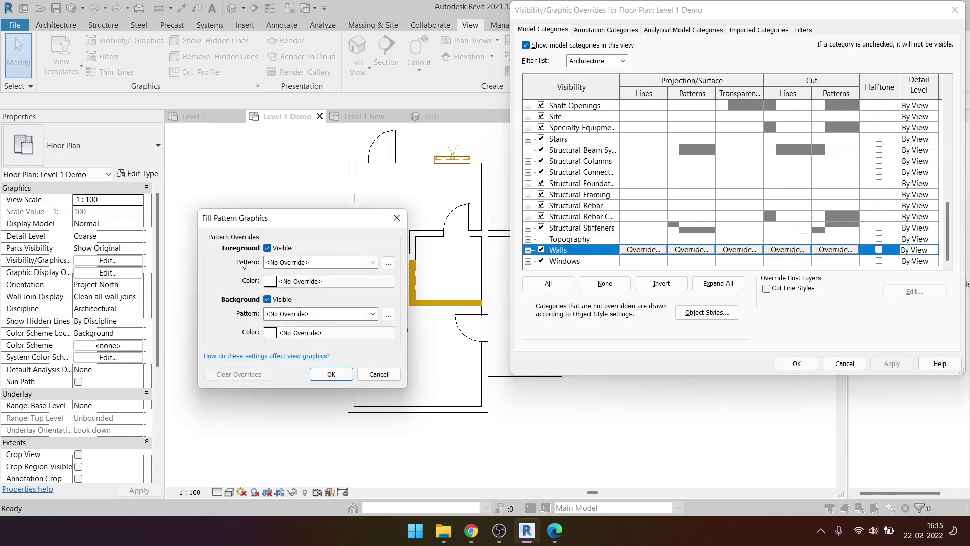
left_click(286, 264)
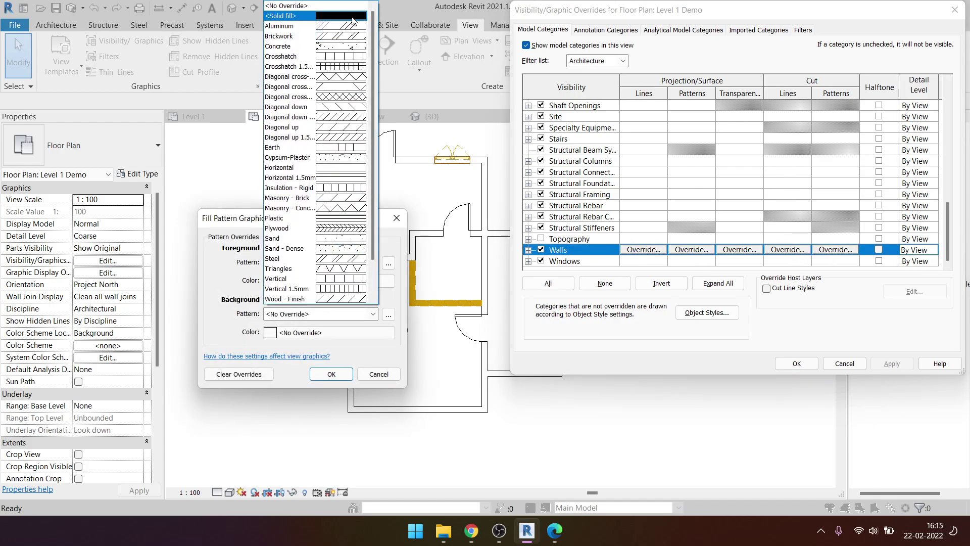
left_click(354, 16)
left_click(324, 281)
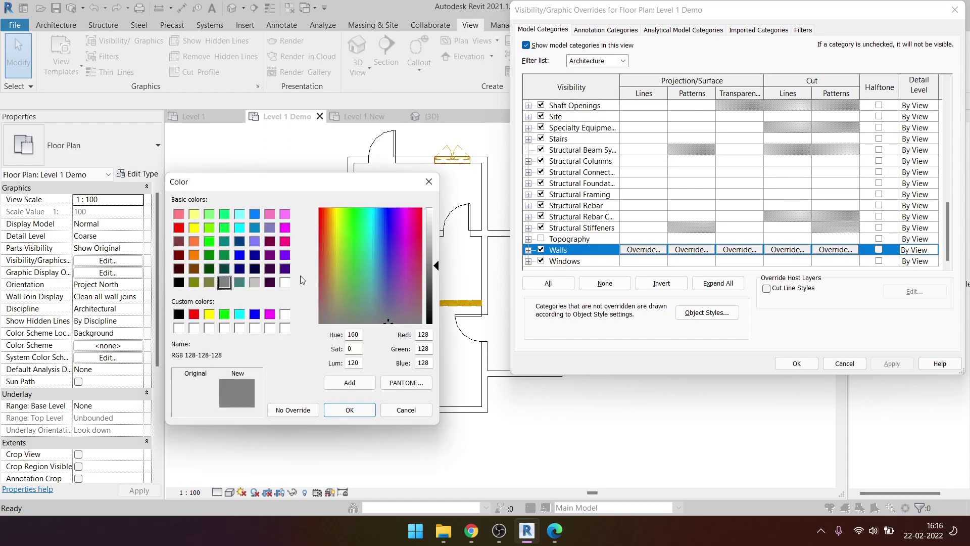
left_click(255, 282)
left_click(364, 409)
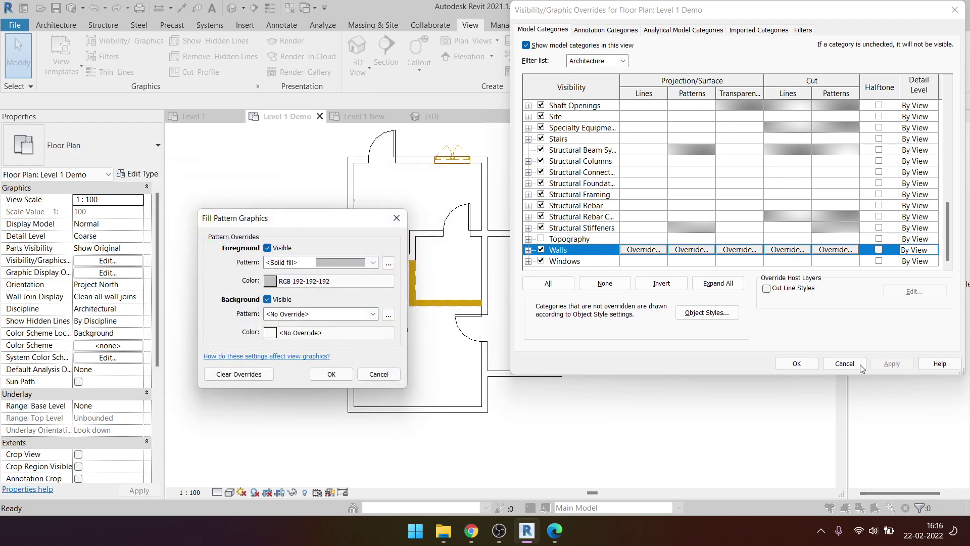
left_click(332, 374)
left_click(891, 364)
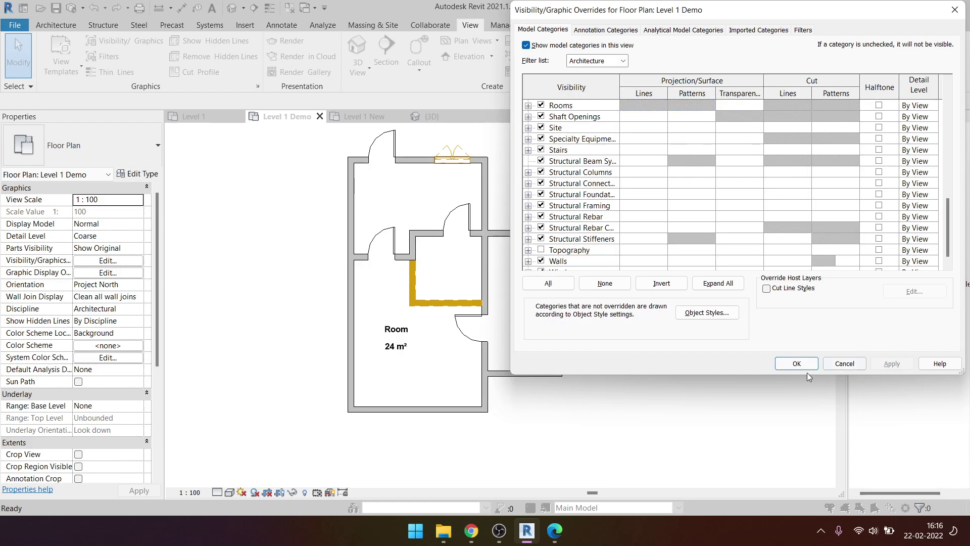
left_click(798, 365)
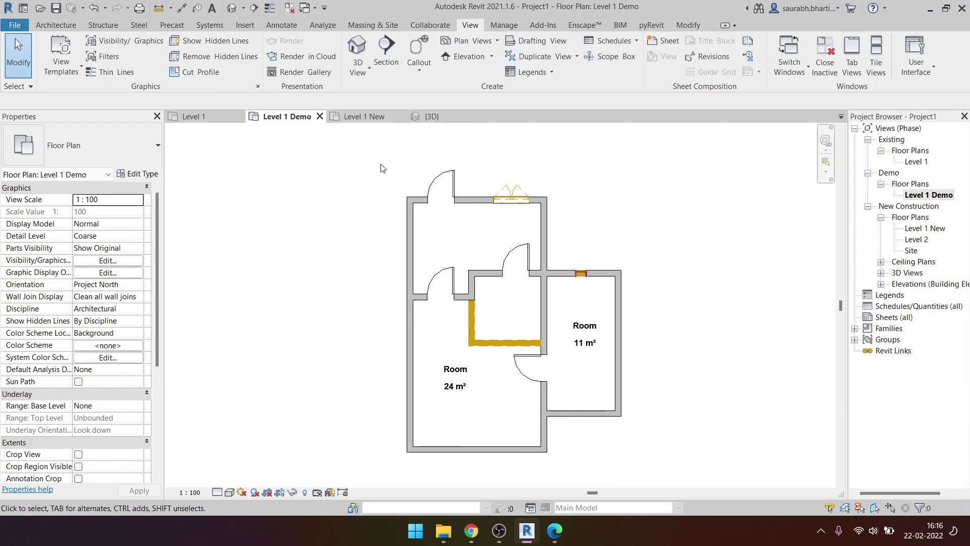
- Orbit the 3D house view and check visual styles, then revisit Level 1 Demo
left_click(227, 10)
middle_click_drag(455, 303, 506, 303, "shift")
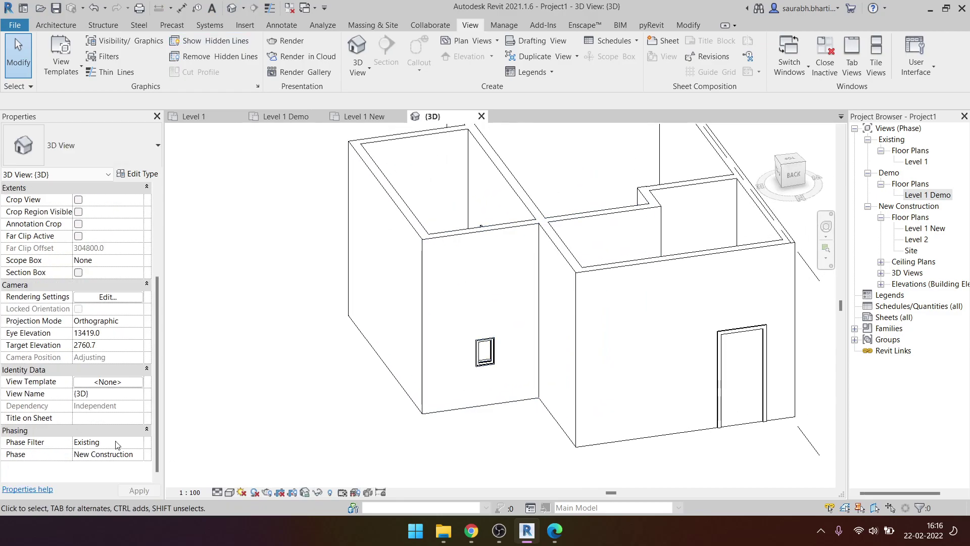
left_click(231, 493)
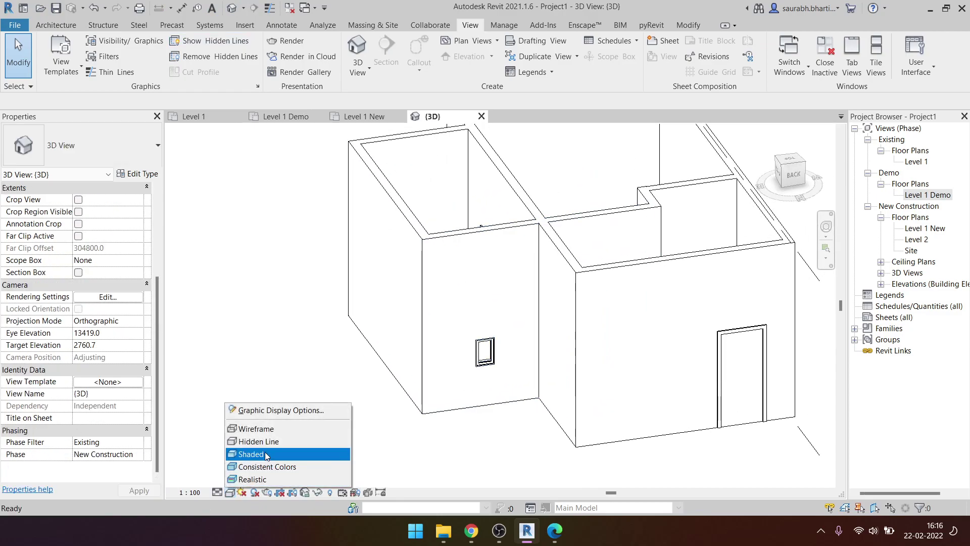
left_click(258, 441)
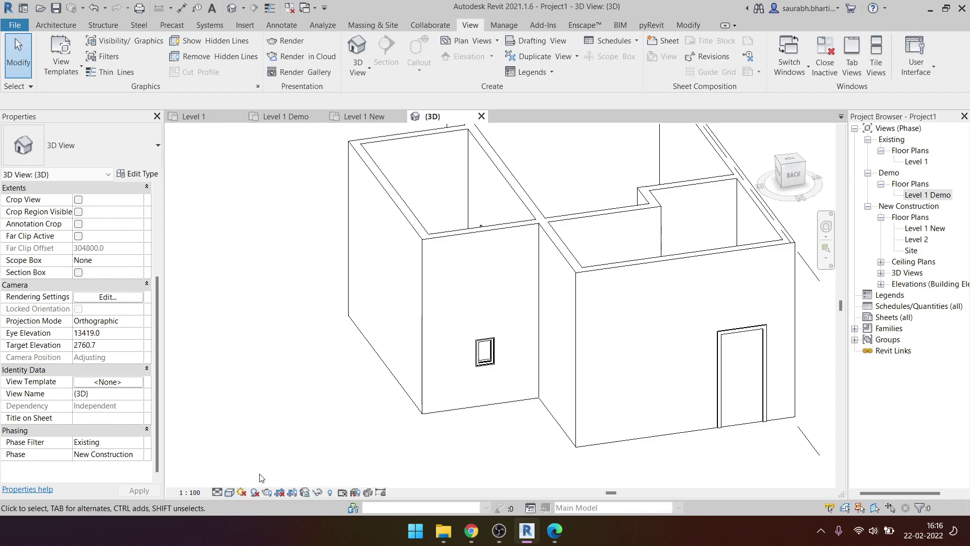
middle_click_drag(454, 328, 526, 300, "shift")
double_click(927, 195)
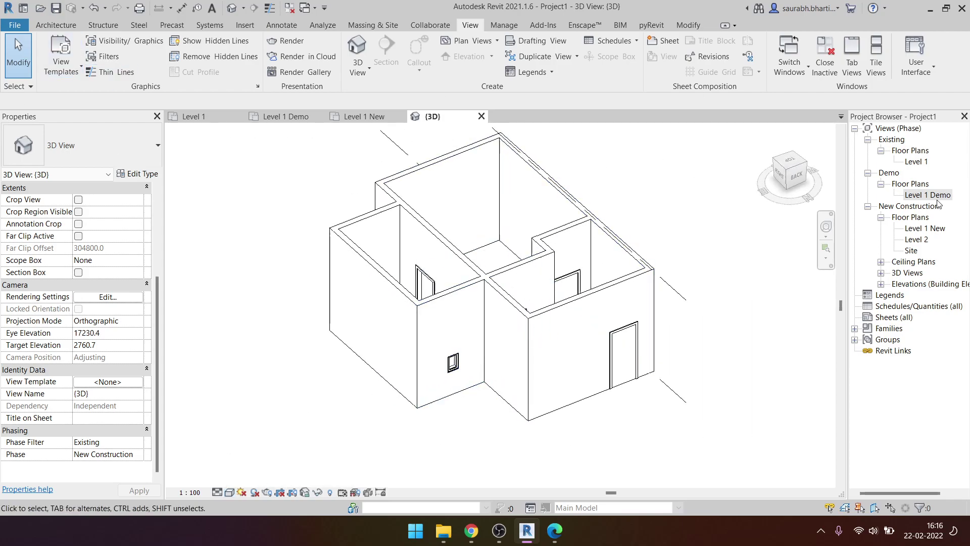
- Set the 3D view's Phase to Demo and orbit for an overhead look
left_click(232, 8)
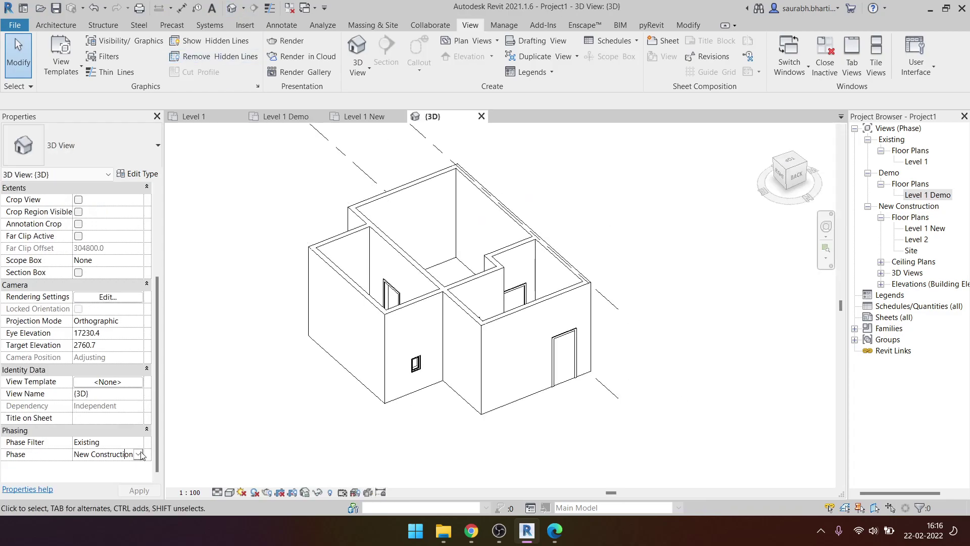
left_click(139, 455)
left_click(139, 490)
middle_click_drag(486, 283, 510, 278, "shift")
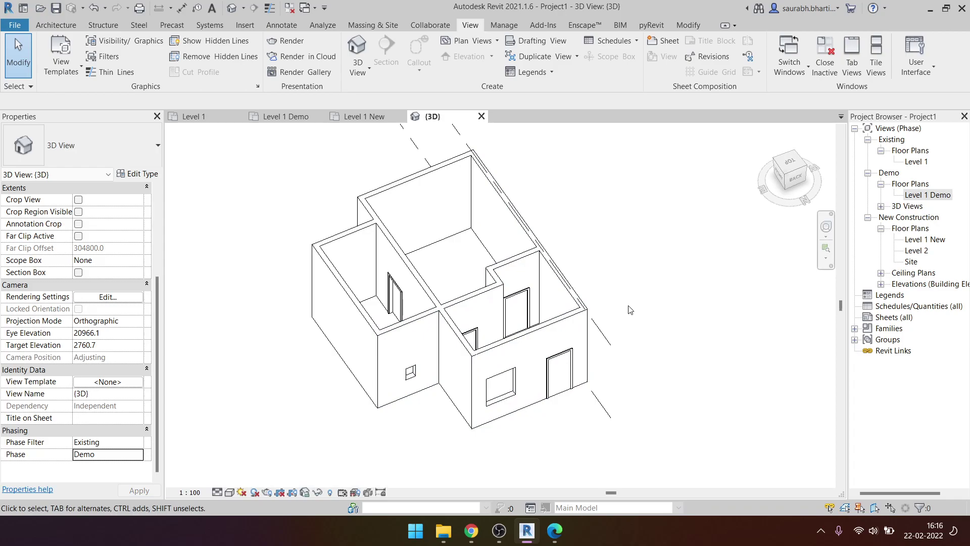
- Apply the Demo phase filter and raise the demolished walls' top constraint to Level 2
left_click(138, 443)
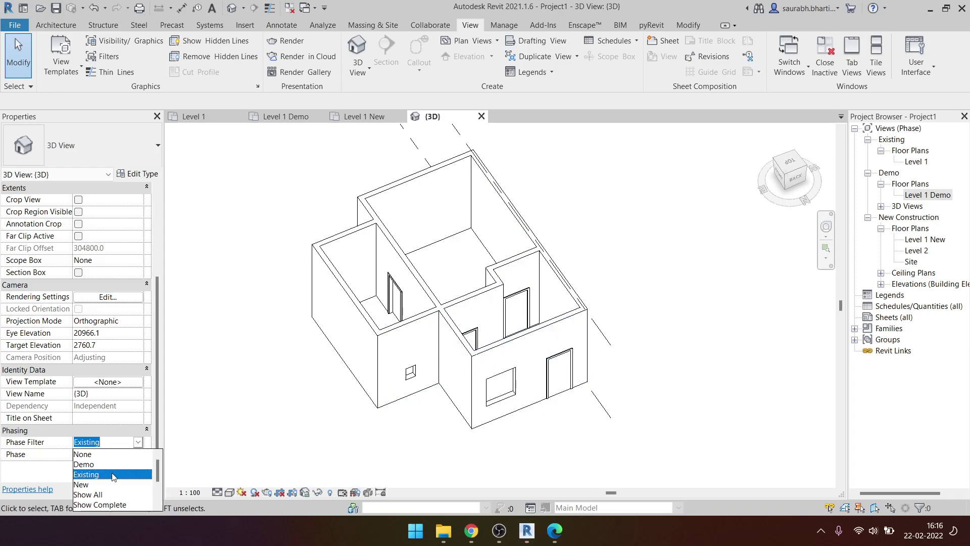
left_click(109, 465)
middle_click_drag(571, 447, 550, 439, "shift")
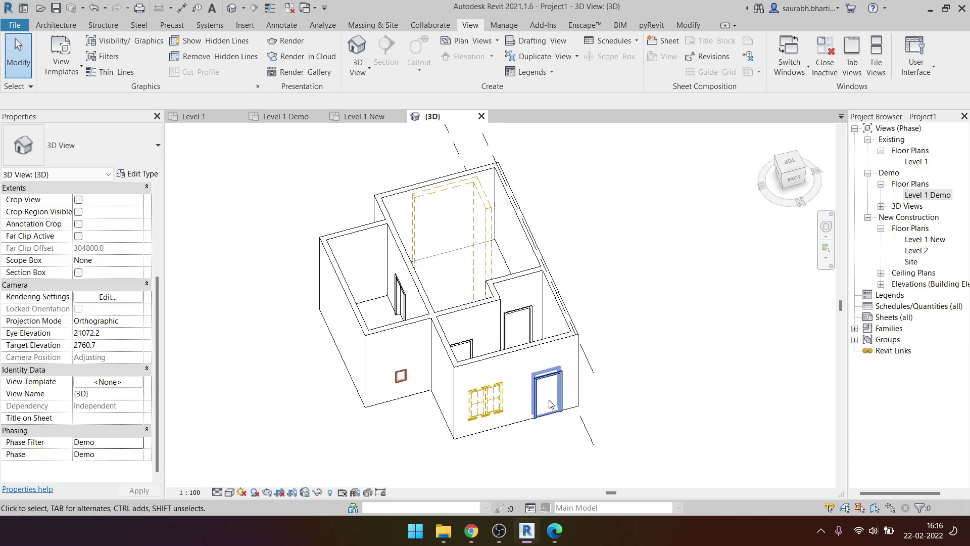
left_click(445, 242)
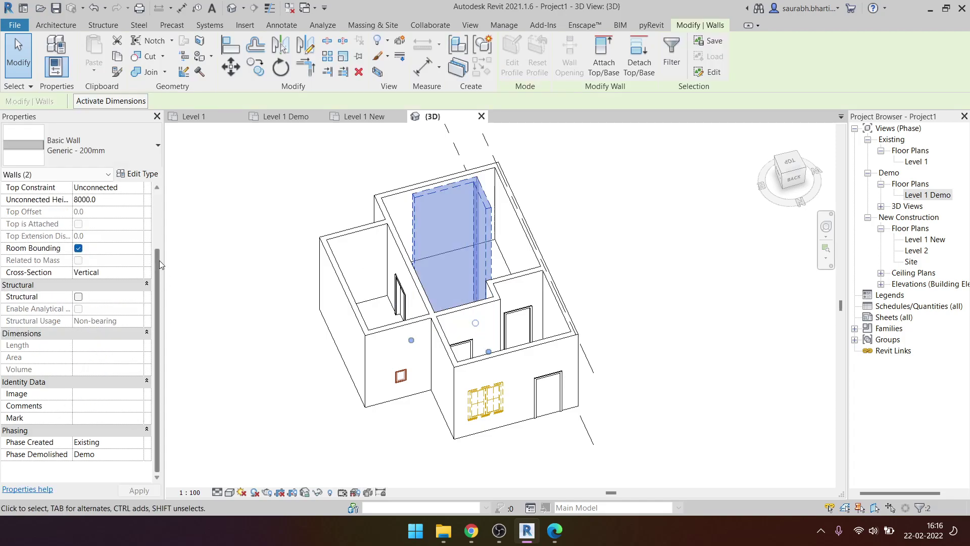
left_click(102, 187)
left_click(137, 187)
left_click(126, 221)
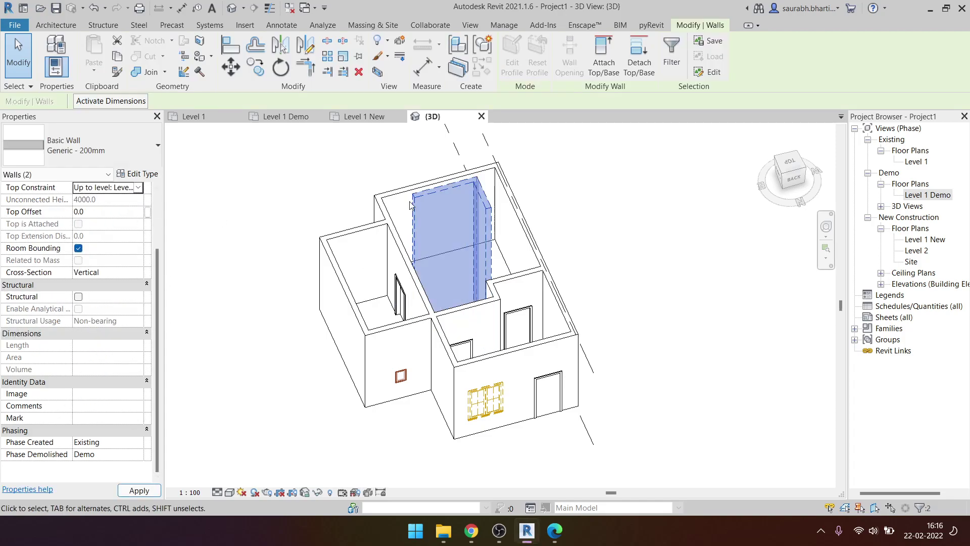
key("Escape")
- Inspect individual walls and the small window in 3D to check their phases
scroll(480, 259, "up", 3)
left_click(452, 252)
key("Escape")
scroll(452, 251, "down", 2)
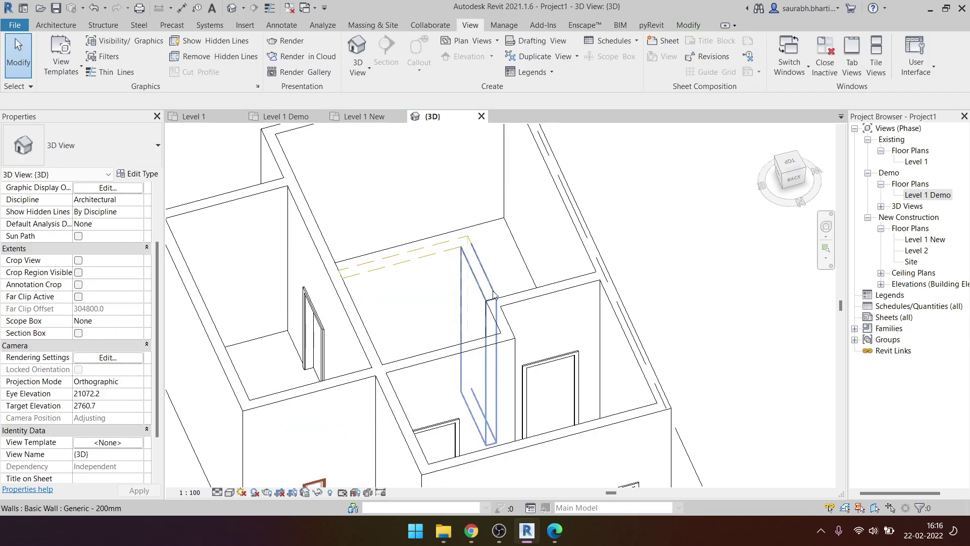
left_click(478, 304)
key("Escape")
scroll(505, 235, "down", 2)
scroll(506, 235, "up", 3)
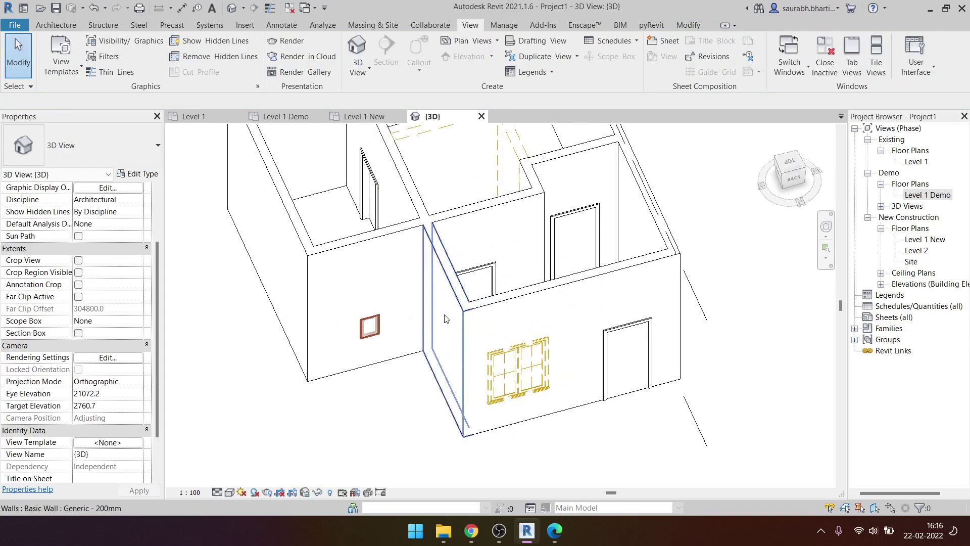
scroll(451, 342, "up", 2)
middle_click_drag(451, 343, 366, 307, "shift")
left_click(366, 307)
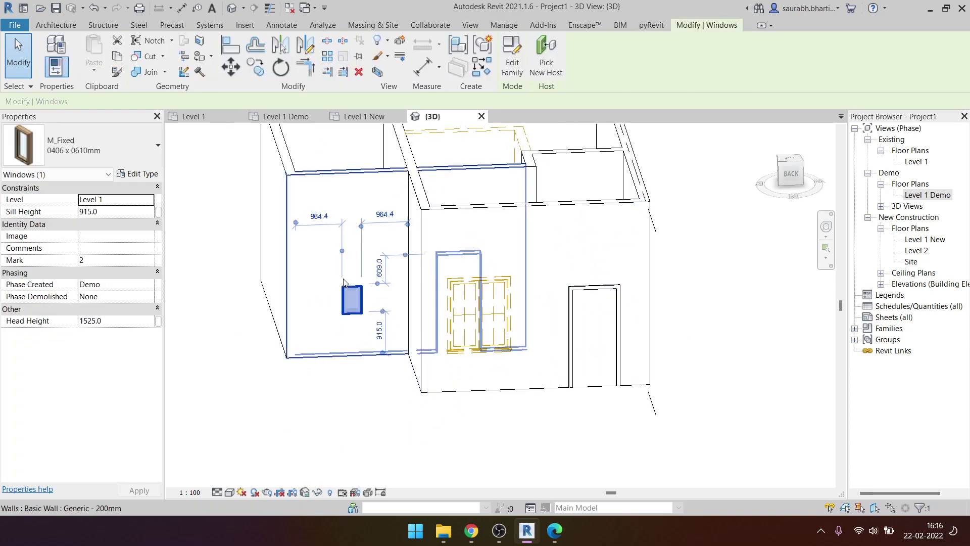
- Revisit Level 1 Demo, return to 3D, and start then cancel the Paint tool
double_click(920, 197)
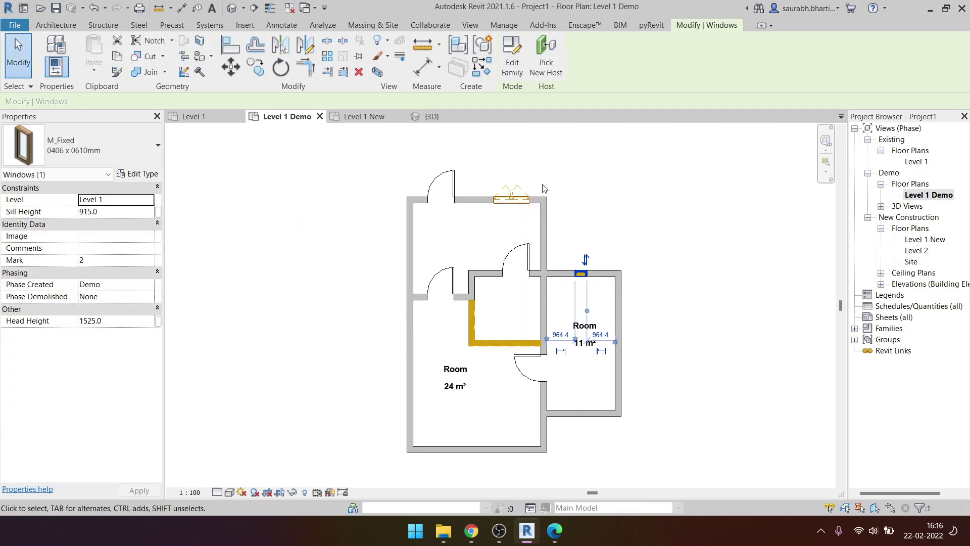
left_click(232, 8)
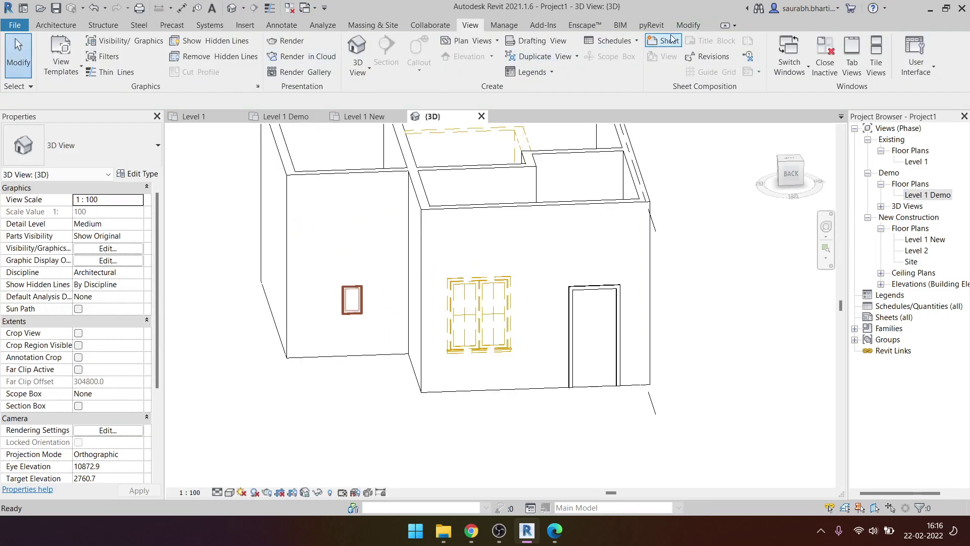
left_click(693, 21)
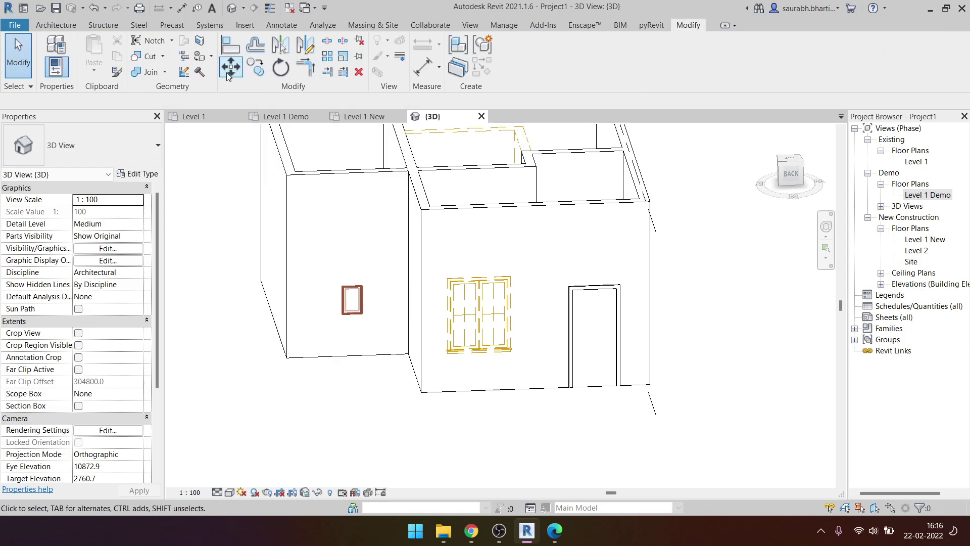
left_click(200, 72)
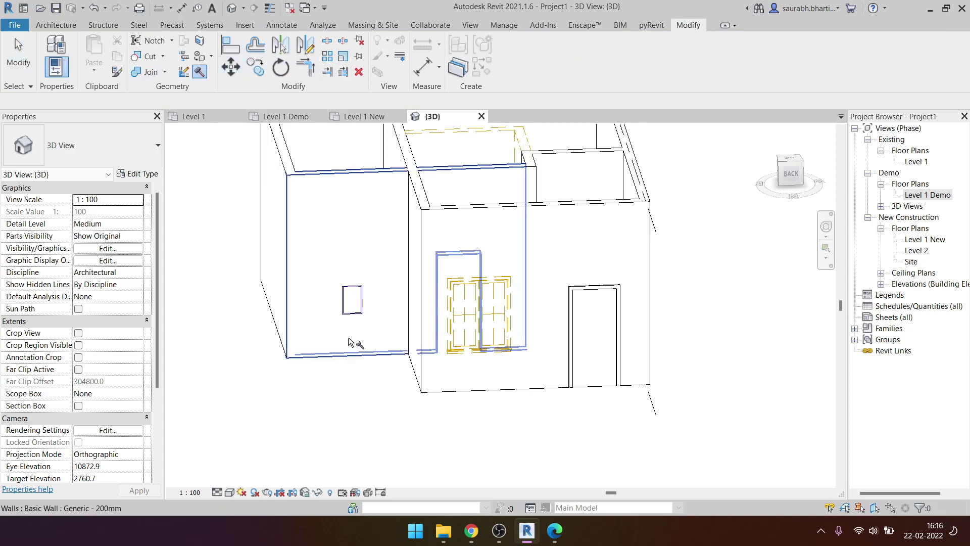
scroll(348, 342, "up", 5)
scroll(348, 341, "up", 3)
key("Escape")
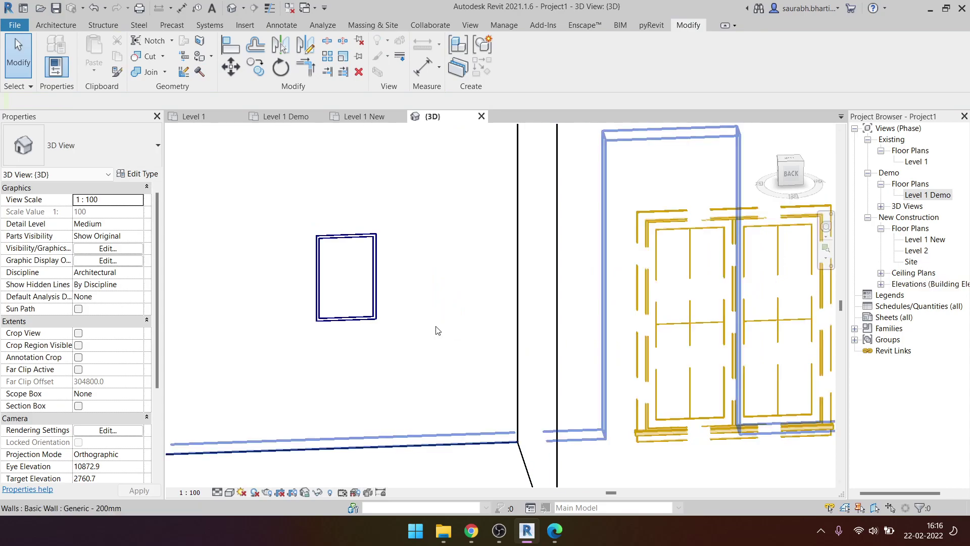
- Set the 3D view's Phase to New Construction and delete the front wall
scroll(416, 330, "down", 2)
scroll(95, 422, "down", 5)
left_click(142, 457)
left_click(127, 488)
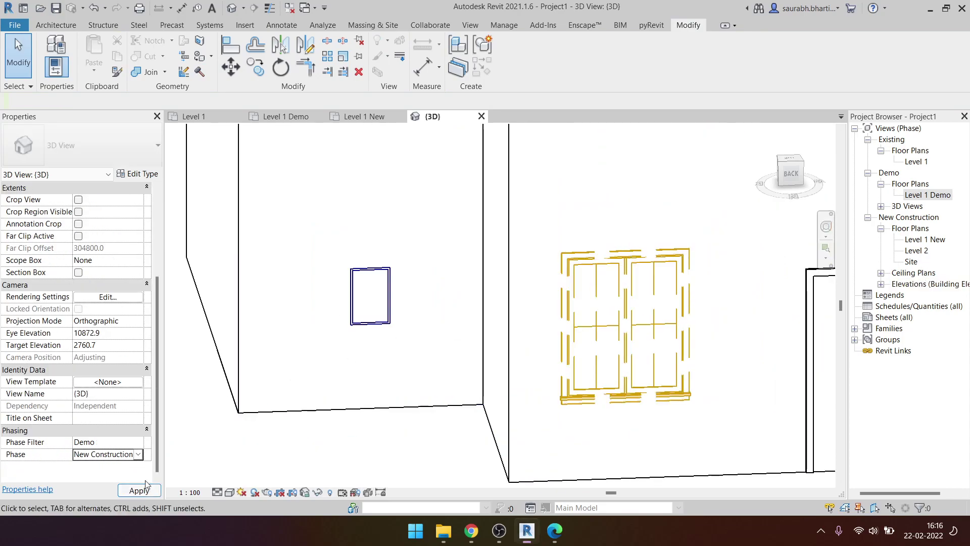
left_click(388, 300)
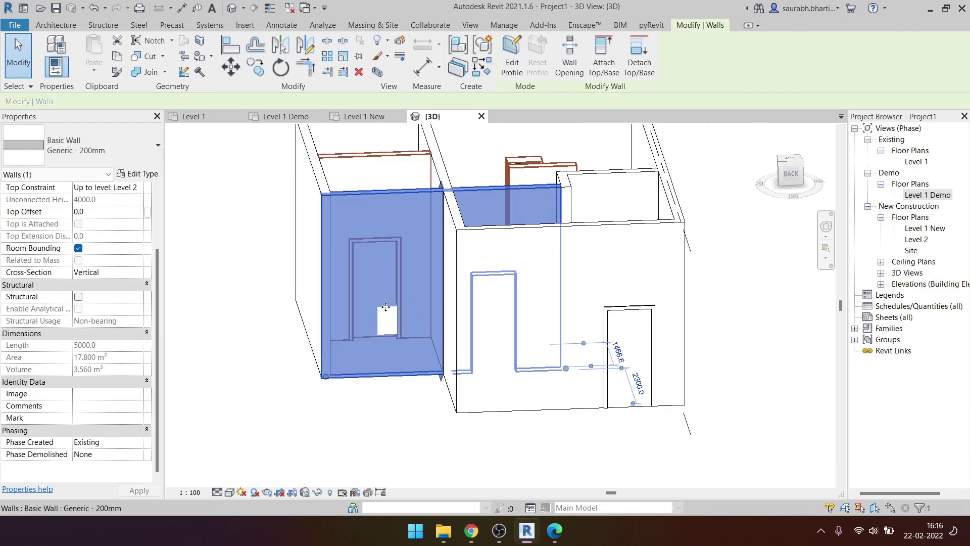
key("Delete")
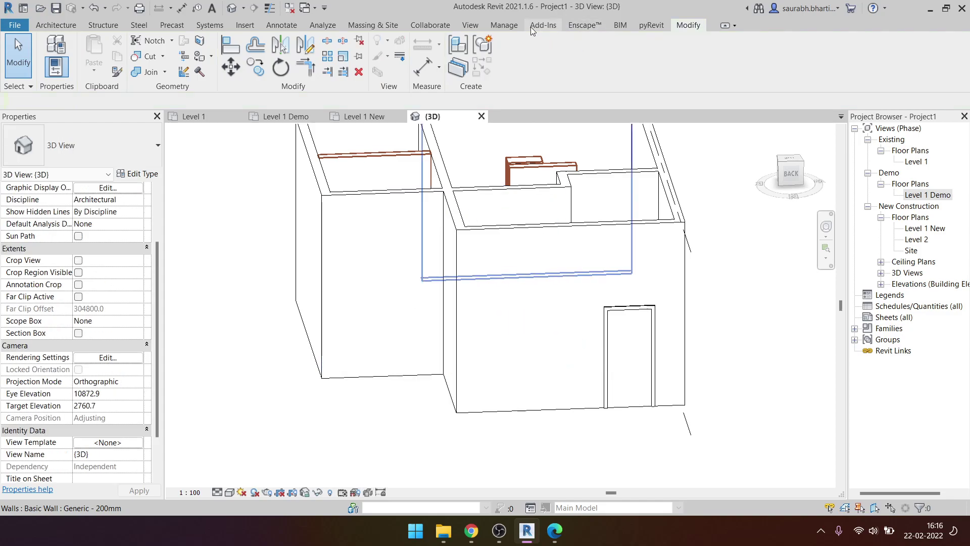
left_click(519, 26)
- Open the Phasing Graphic Overrides and review the New and Demolished cut pattern settings
left_click(754, 70)
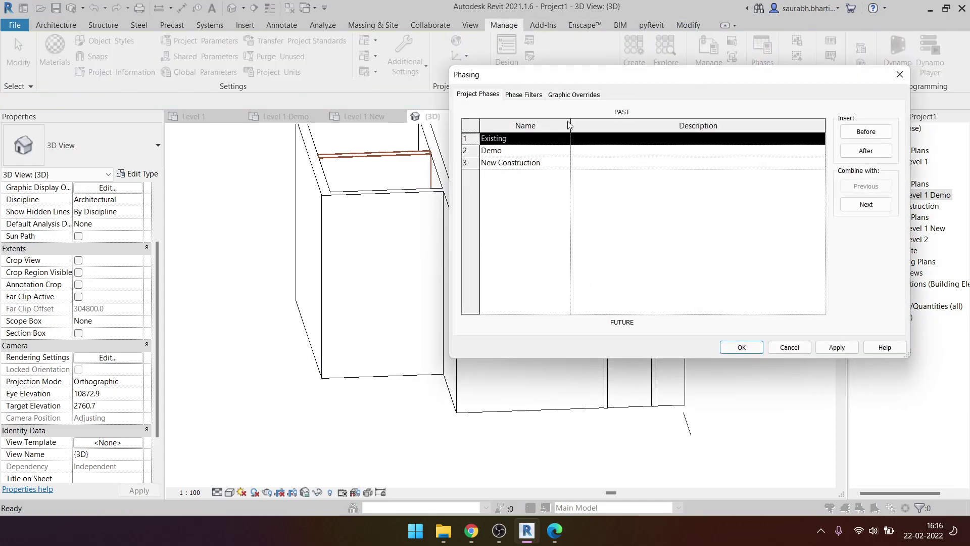
left_click(573, 95)
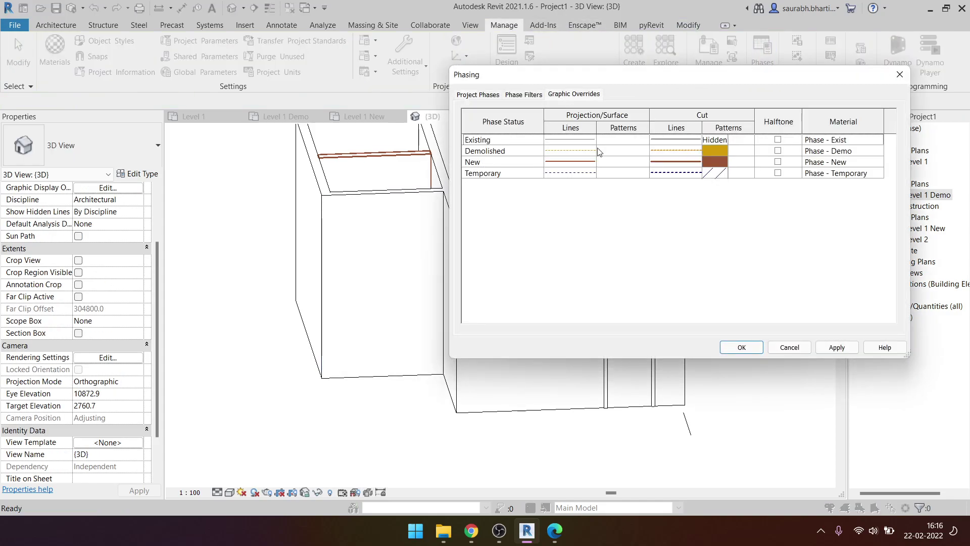
left_click(733, 167)
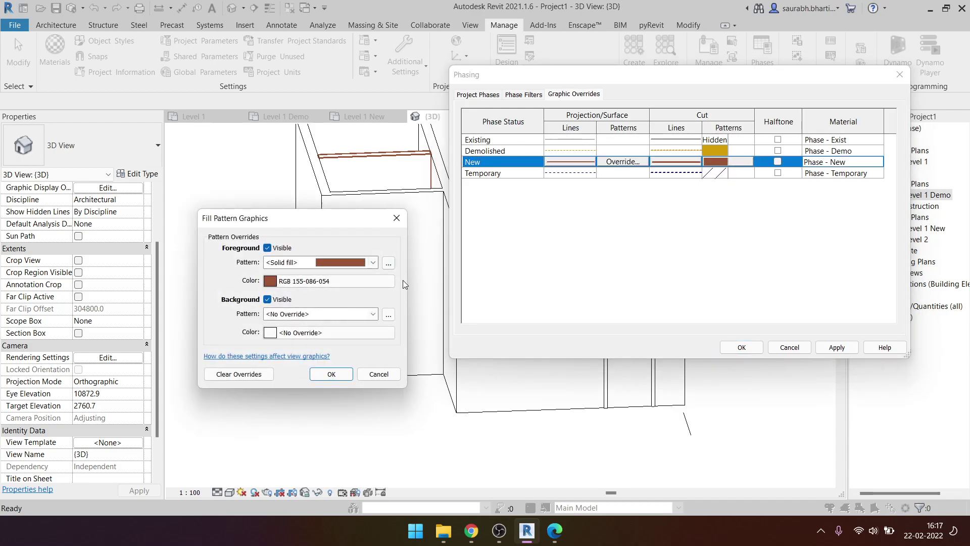
key("Return")
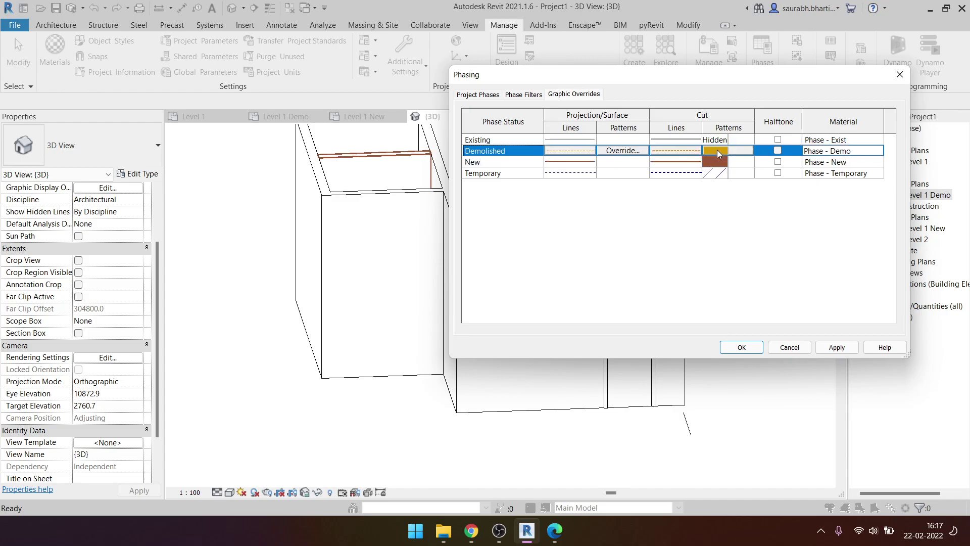
left_click(731, 163)
key("Return")
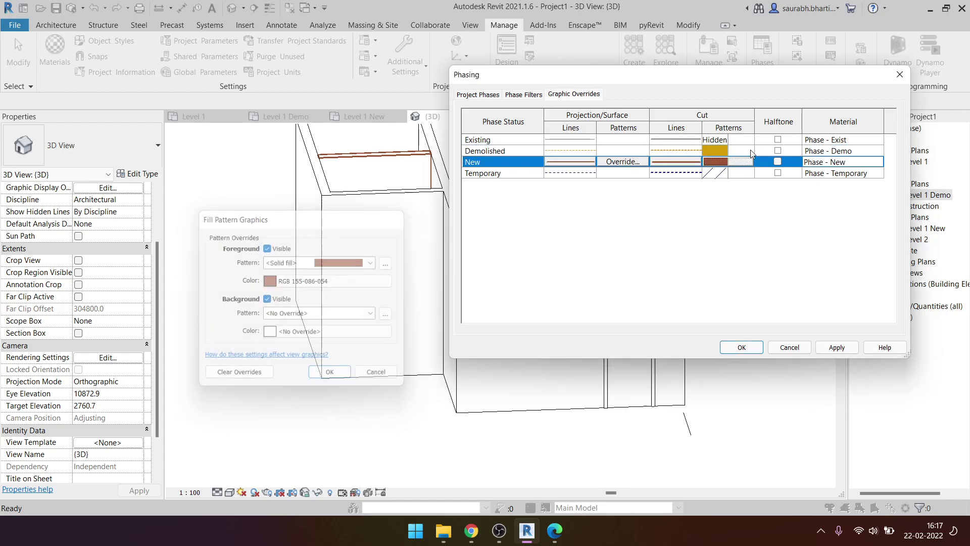
left_click(728, 151)
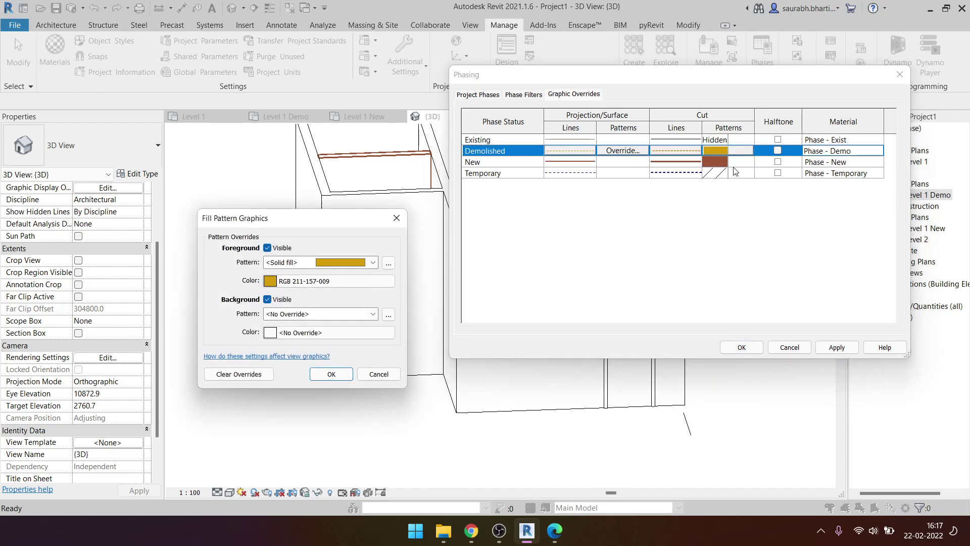
key("Return")
- Set the Demolished cut pattern background to Solid fill and confirm both dialogs
left_click(728, 151)
left_click(303, 314)
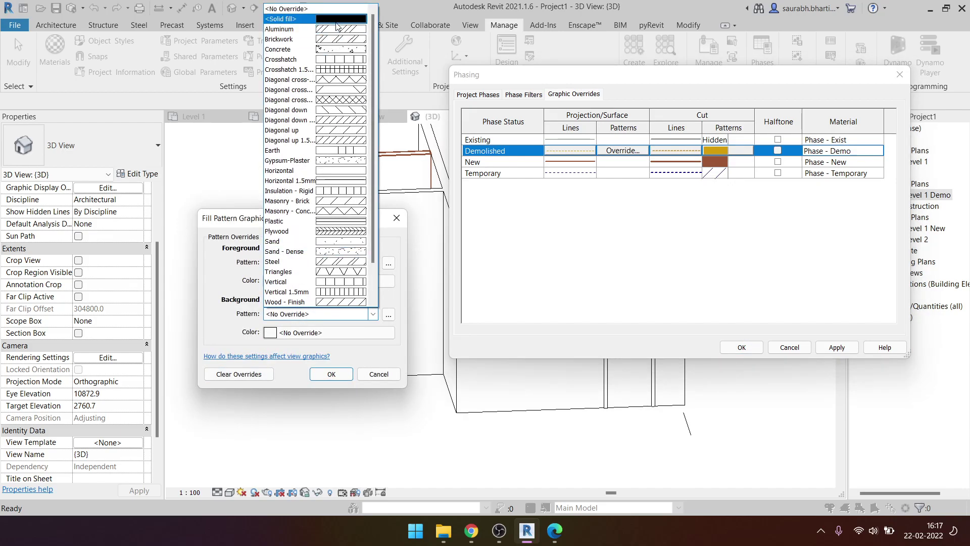
left_click(337, 21)
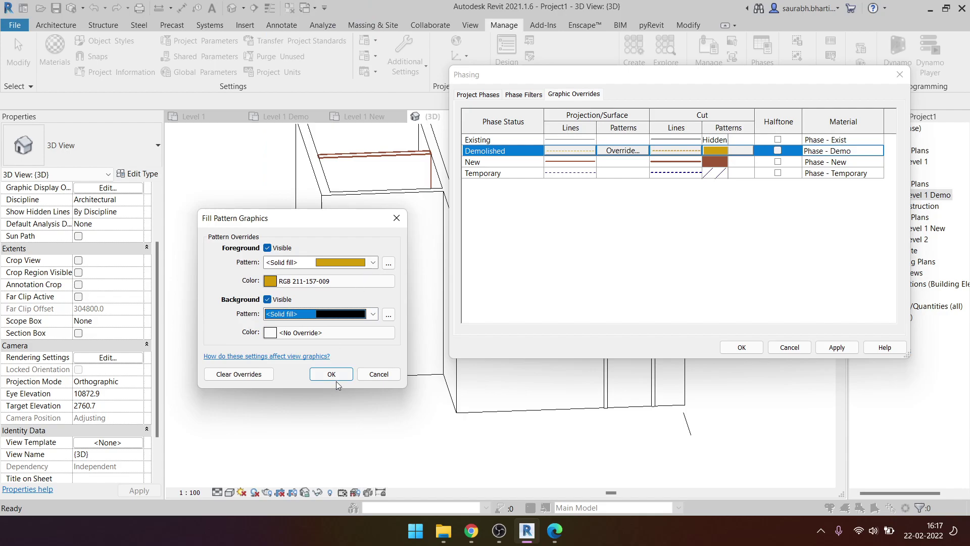
left_click(373, 314)
key("Return")
key("Return")
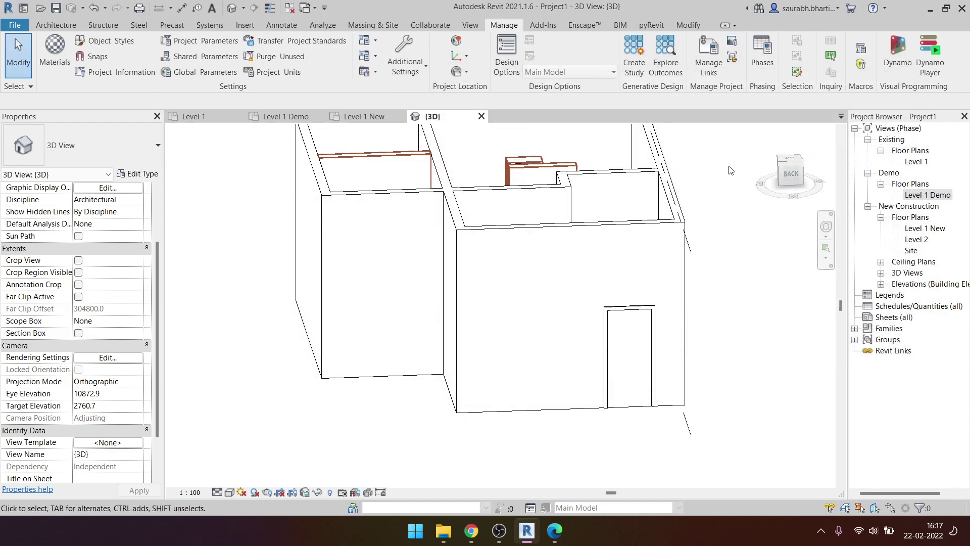
- Bring up the New phase's cut pattern override in Phasing graphic overrides, trying Aluminum as background
left_click_drag(772, 179, 507, 218)
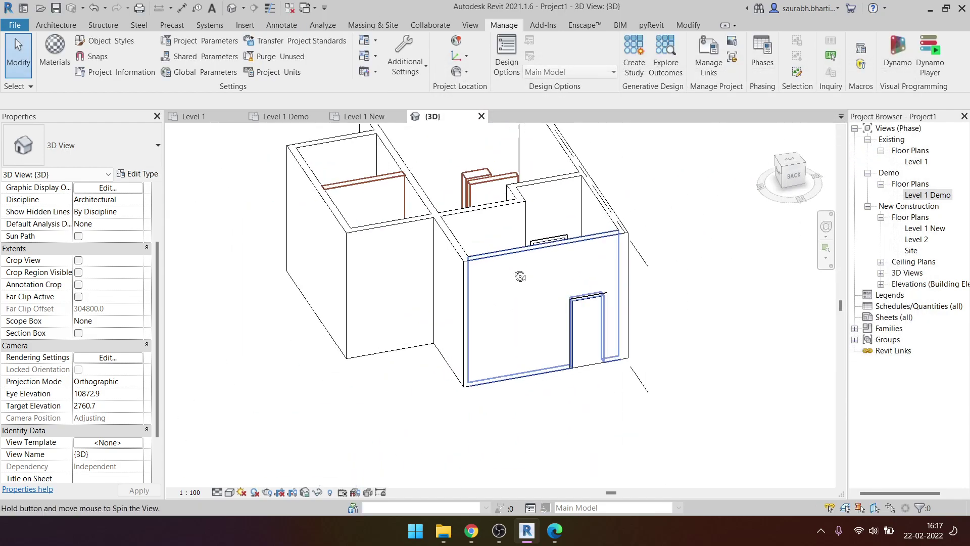
left_click(498, 190)
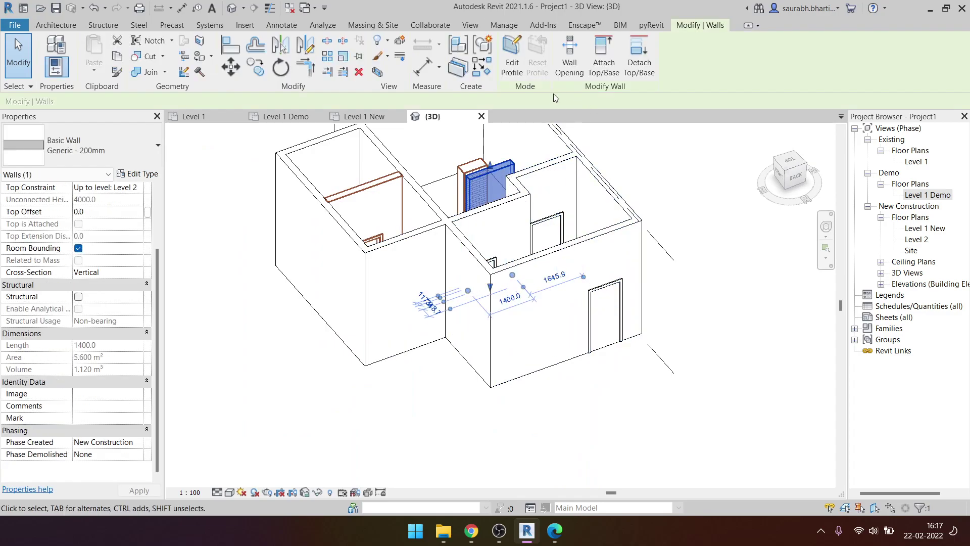
left_click(508, 26)
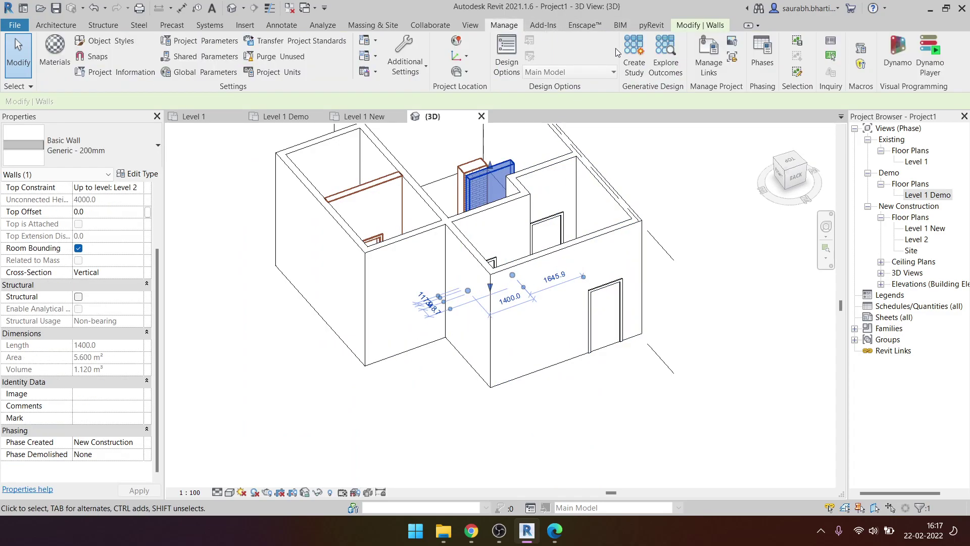
left_click(763, 55)
left_click(558, 96)
left_click(715, 161)
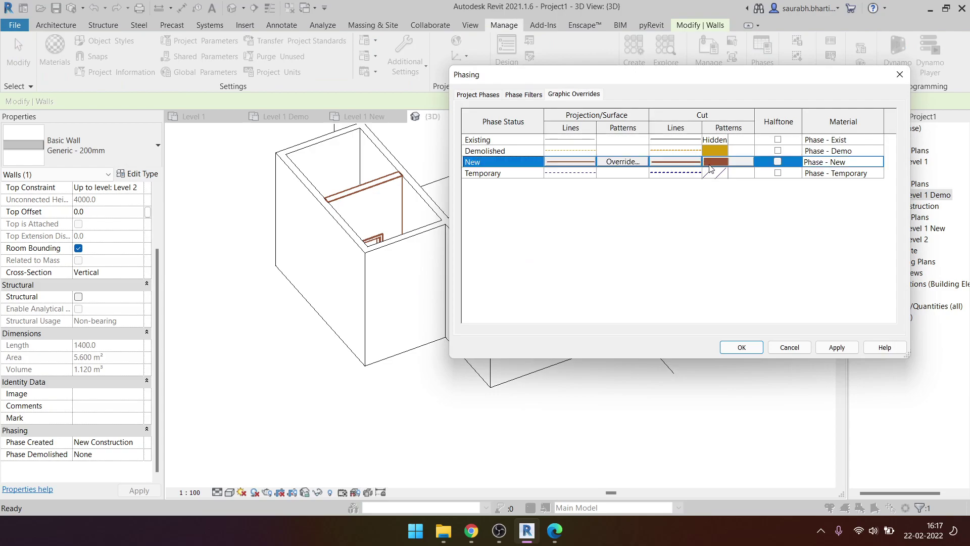
left_click(324, 314)
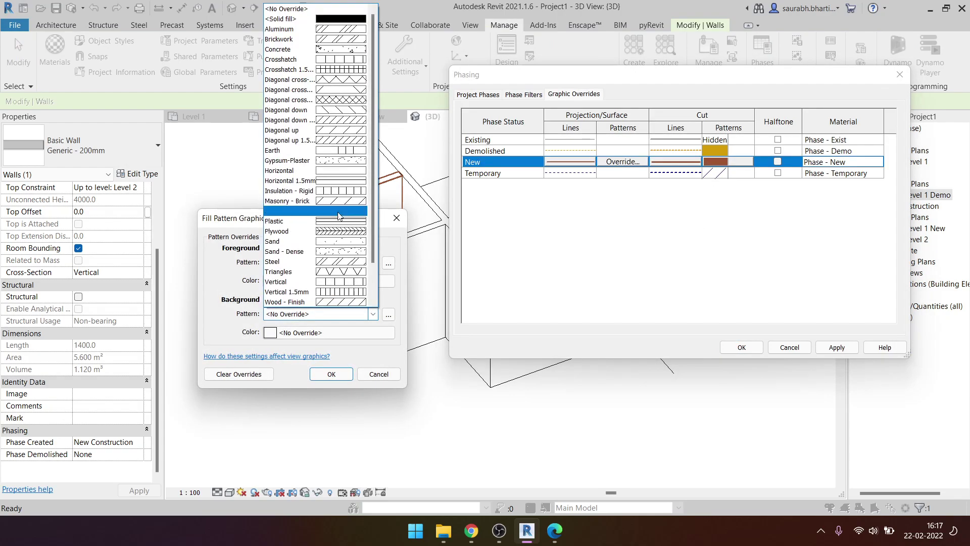
left_click(303, 15)
- Change the New cut pattern background from Aluminum to Solid fill
left_click(328, 314)
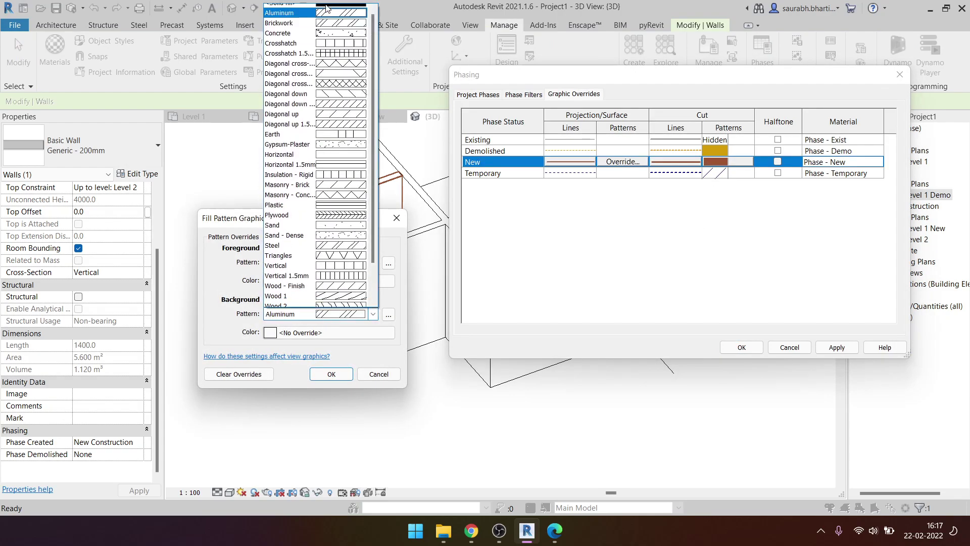
scroll(333, 34, "up", 2)
left_click(337, 29)
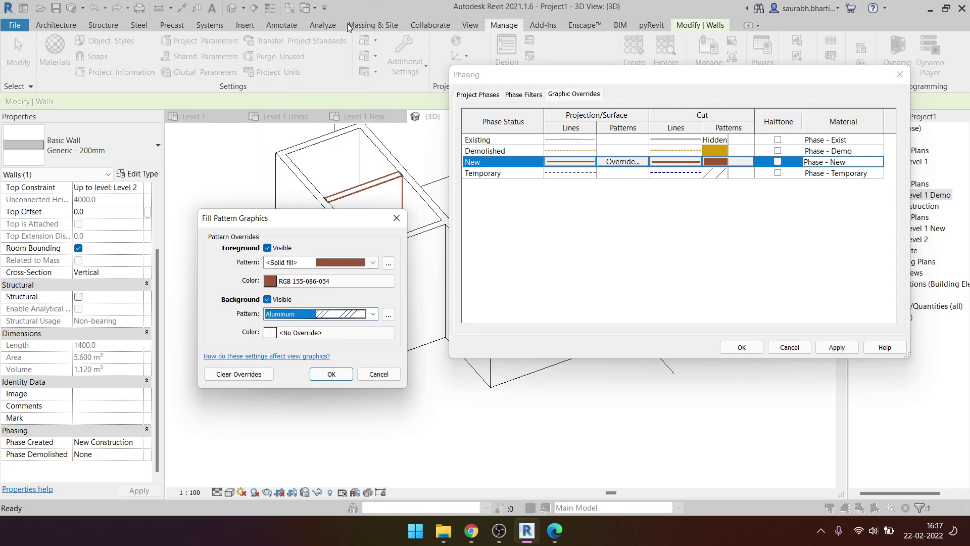
left_click(328, 314)
scroll(323, 51, "up", 1)
left_click(304, 17)
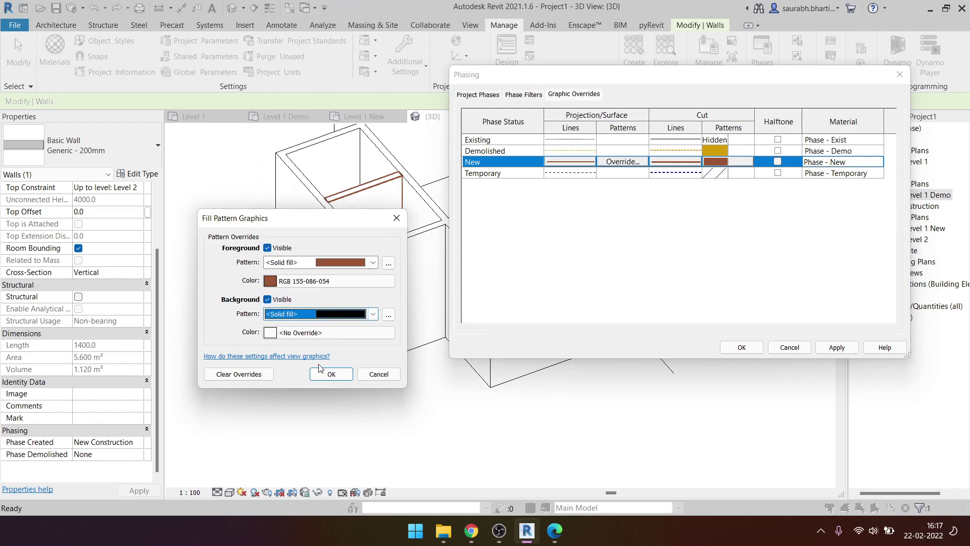
- Make the solid background red, then apply and close the Phasing settings
left_click(324, 333)
left_click(179, 227)
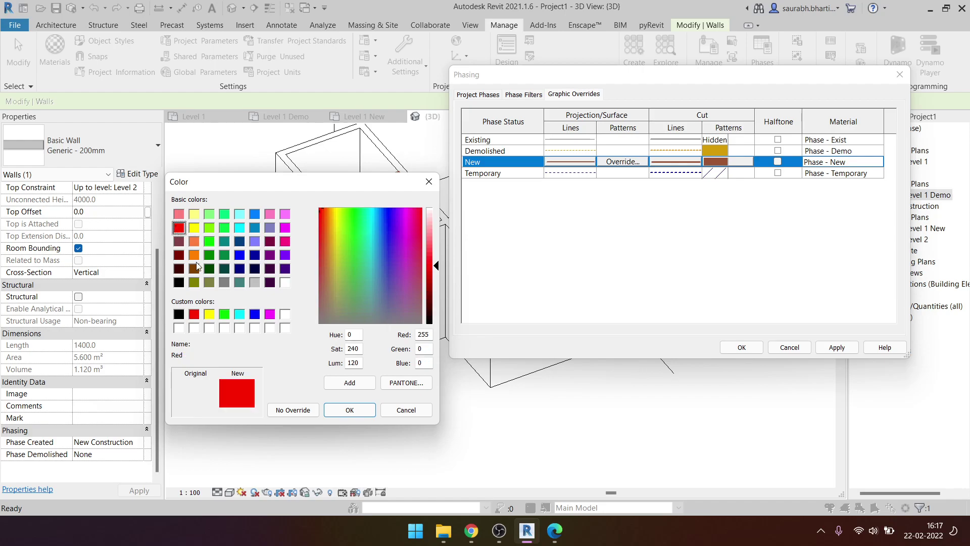
left_click(339, 411)
left_click(348, 374)
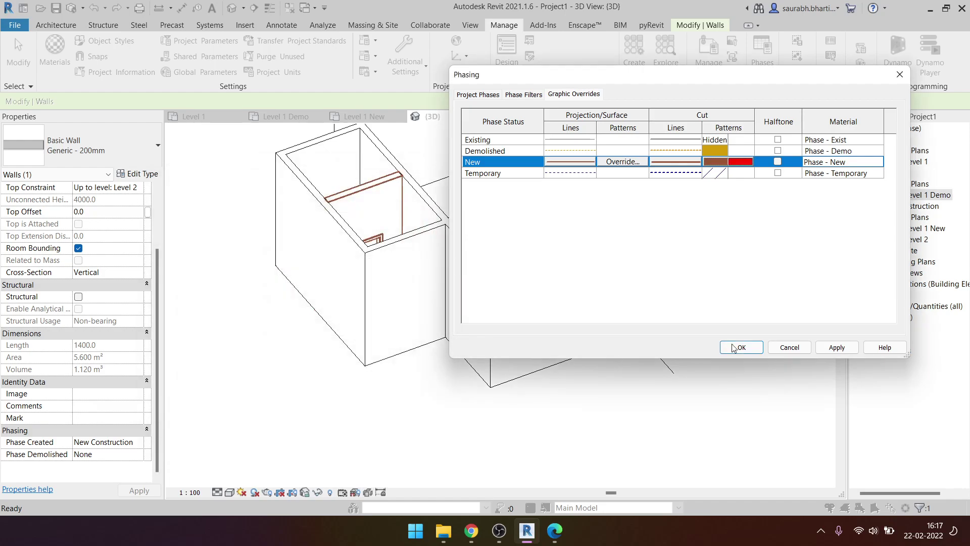
left_click(852, 348)
left_click(759, 349)
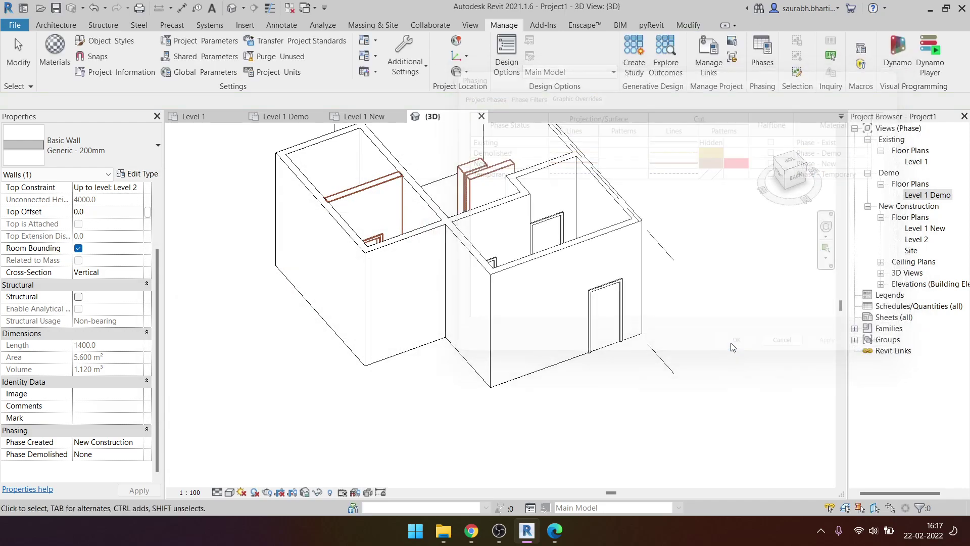
- Check walls in 3D, glance at the Level 1 Demo plan, and return to the 3D view
left_click(506, 429)
left_click(404, 304)
left_click(457, 440)
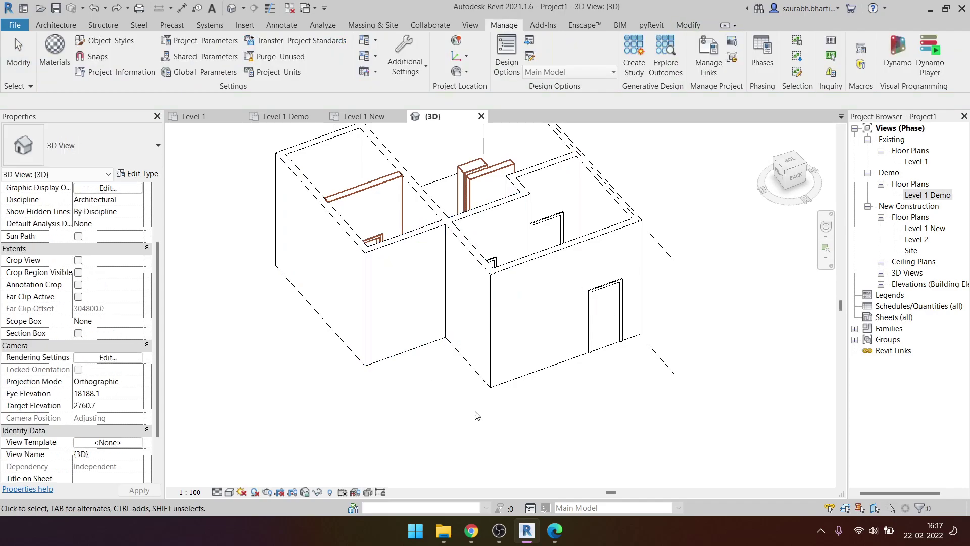
middle_click_drag(457, 435, 556, 353, "shift")
double_click(946, 194)
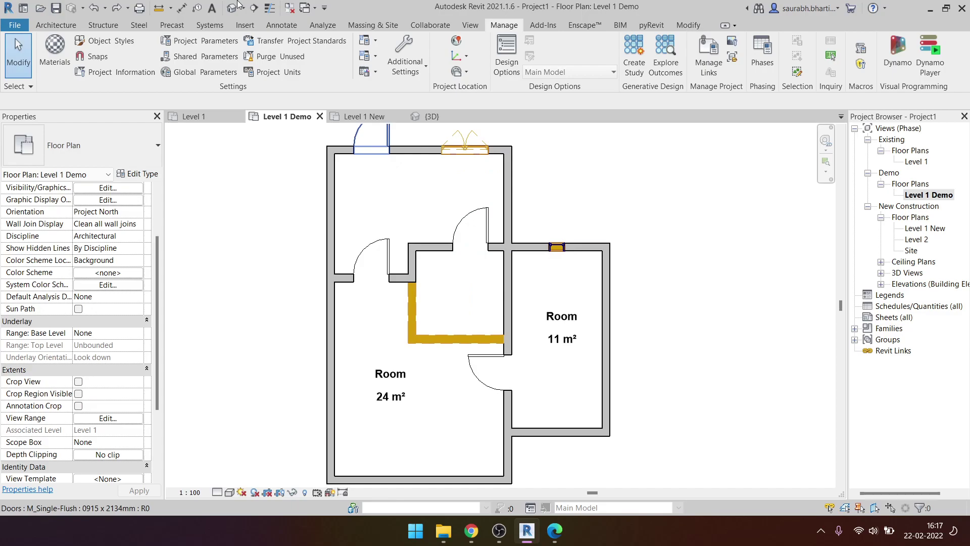
left_click(228, 12)
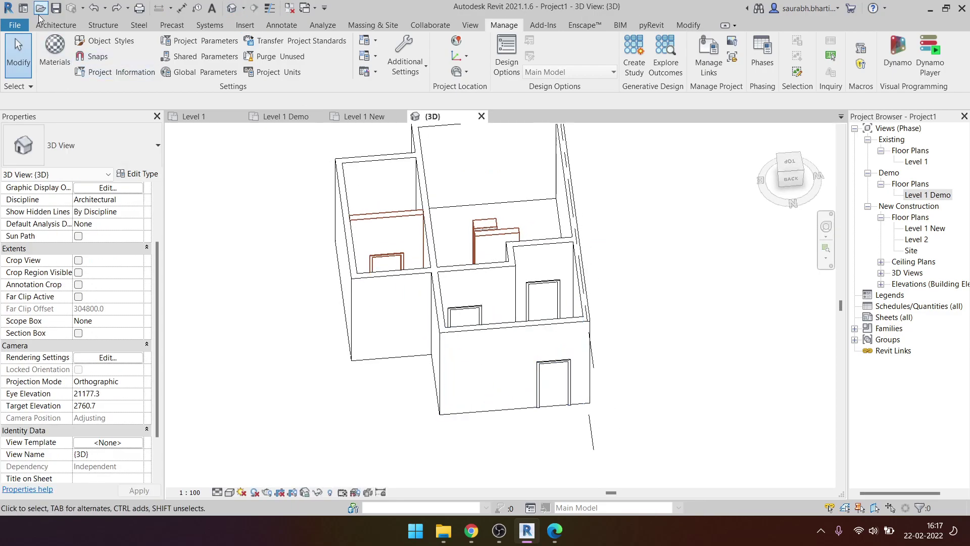
- Place an M_Window-Casement-Double 850 x 900mm window in the left wall using WN
left_click(23, 8)
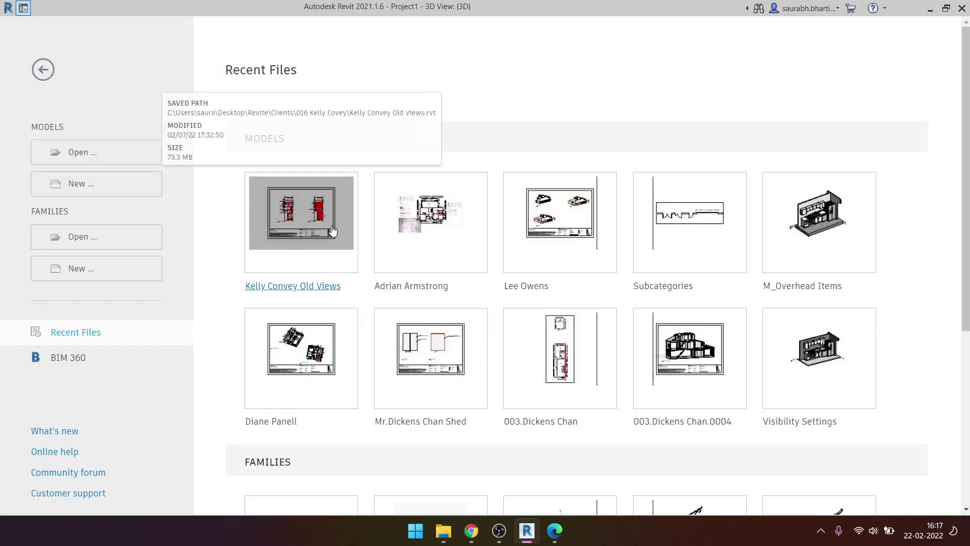
key("ctrl+d")
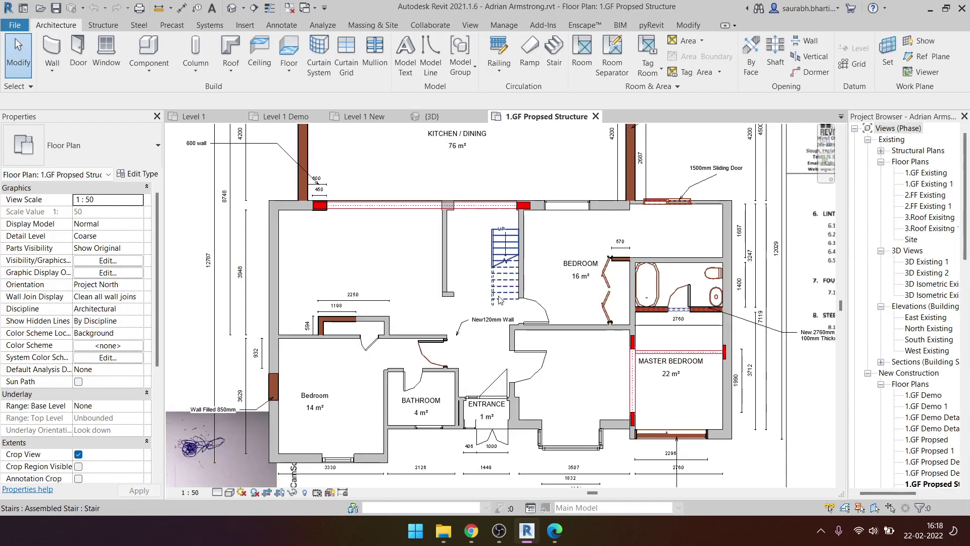
key("w")
key("n")
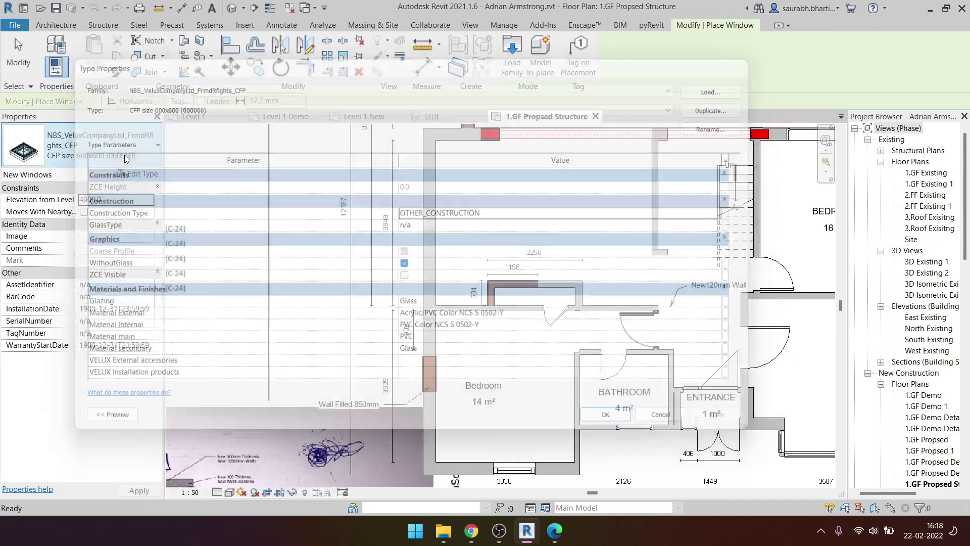
left_click(101, 146)
scroll(91, 281, "up", 3)
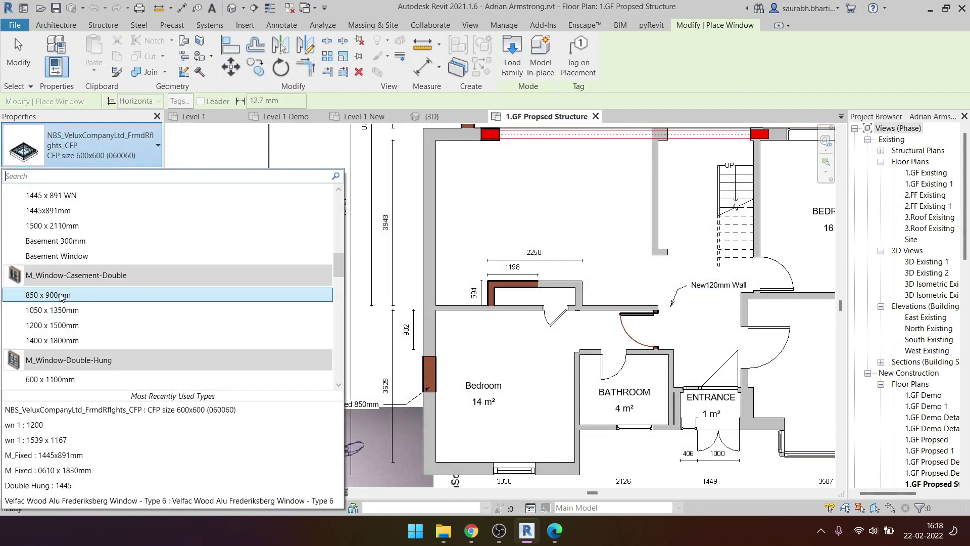
left_click(76, 288)
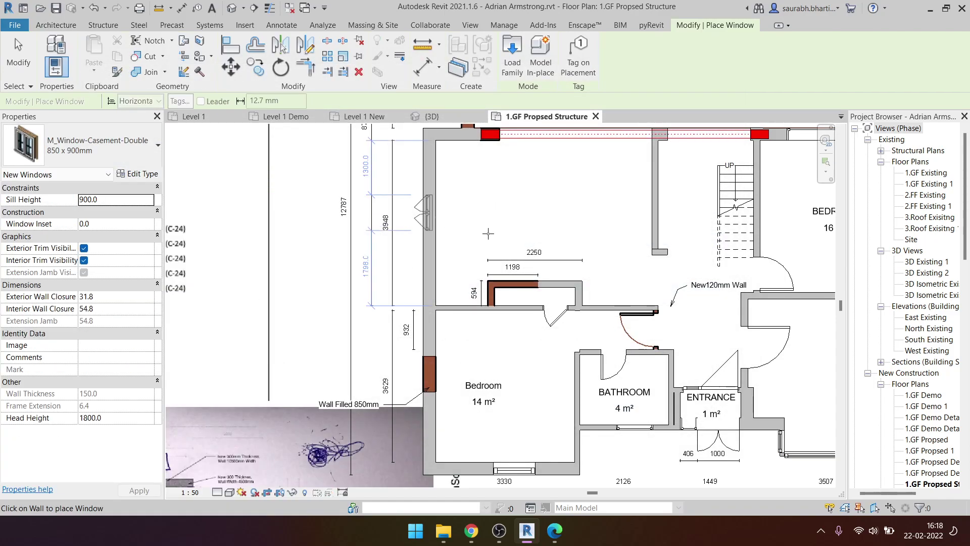
key("Escape")
key("Escape")
- Zoom around the plan to check the newly placed window
scroll(429, 210, "up", 3)
left_click(404, 199)
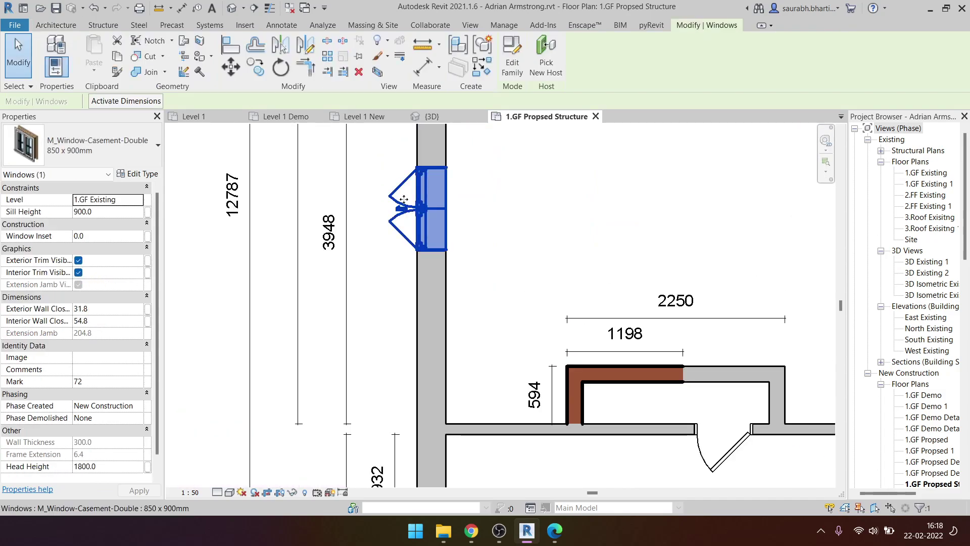
key("Escape")
scroll(430, 227, "up", 4)
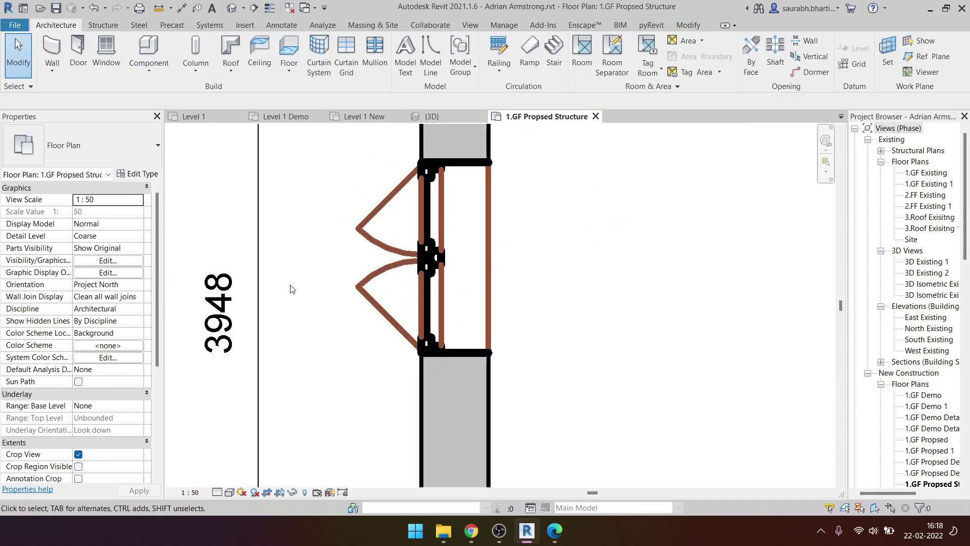
scroll(109, 445, "down", 5)
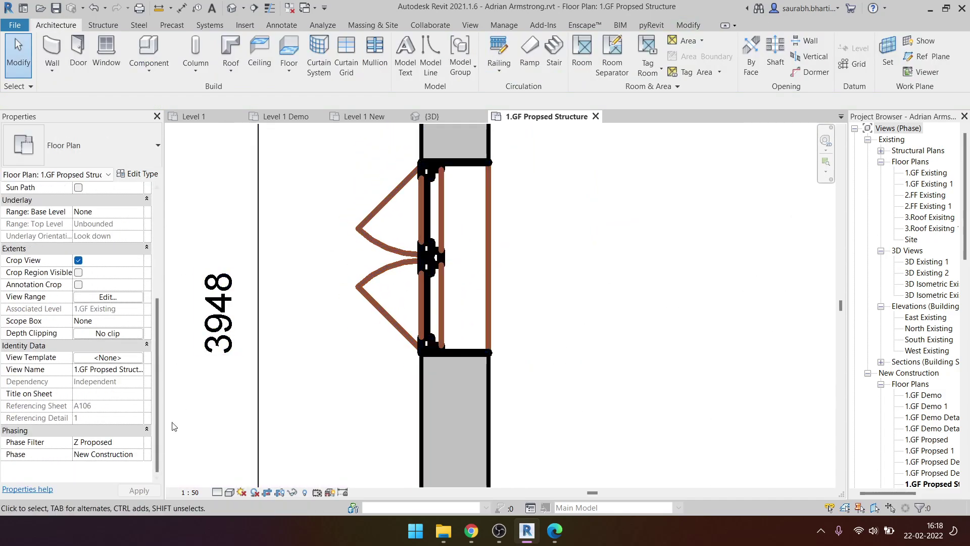
scroll(459, 269, "down", 3)
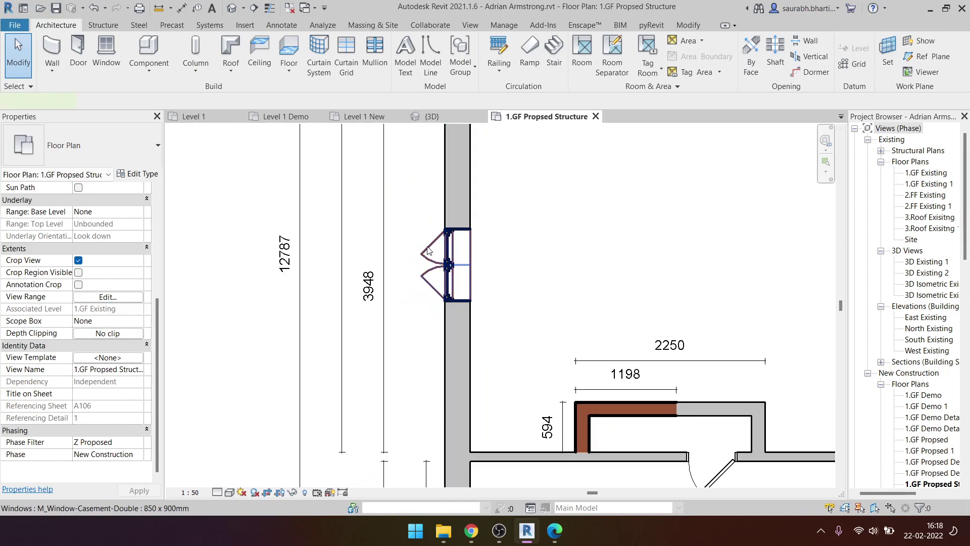
- Set the window's Phase Created to Existing and Phase Demolished to New Construction
left_click(459, 283)
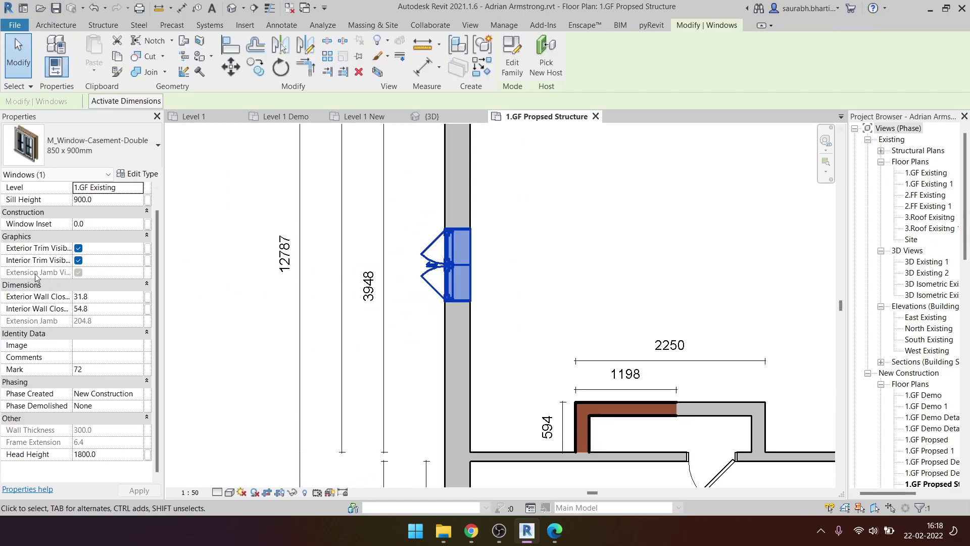
left_click(135, 393)
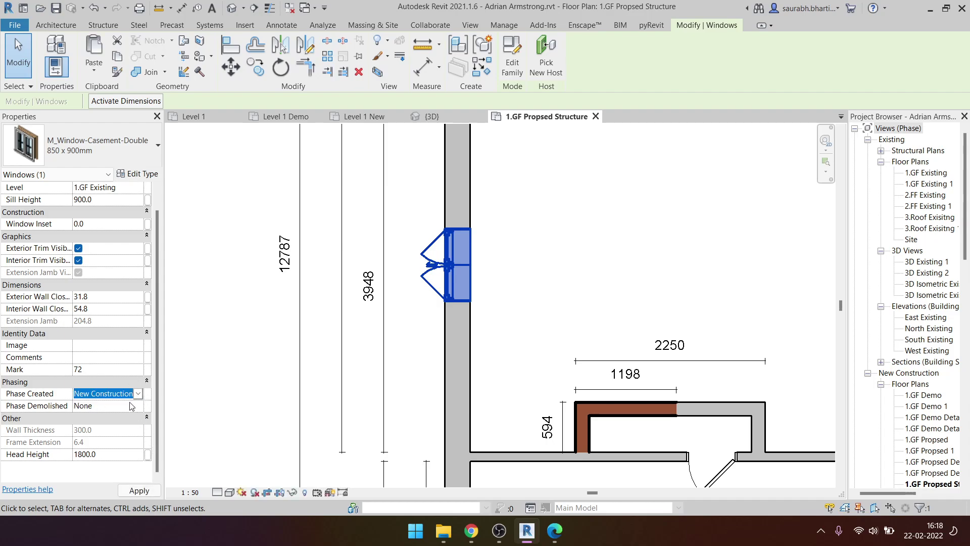
left_click(135, 393)
left_click(127, 410)
left_click(136, 407)
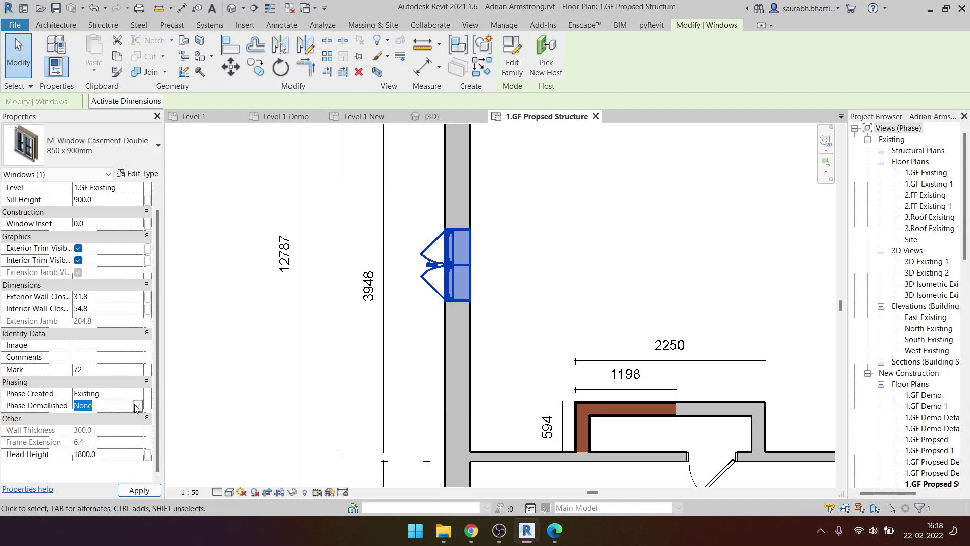
left_click(108, 428)
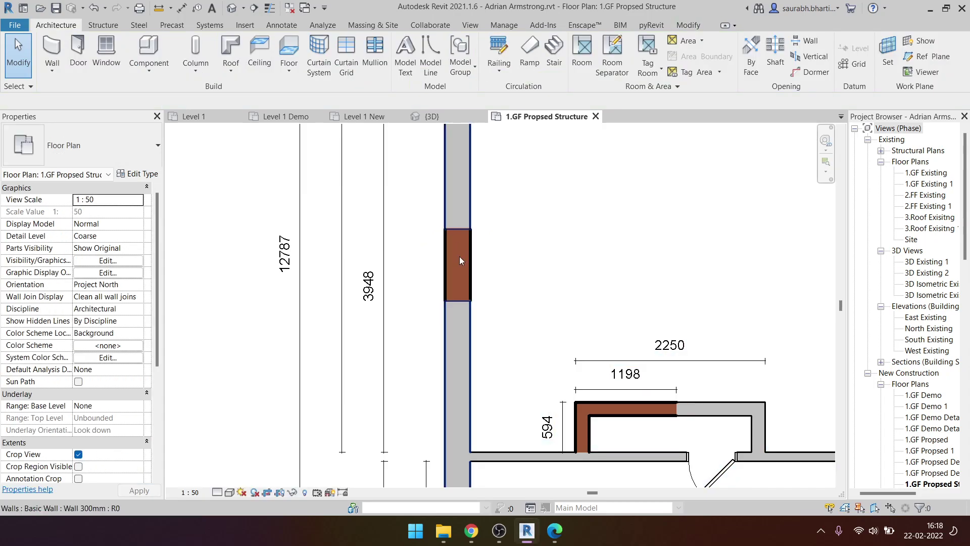
left_click(457, 255)
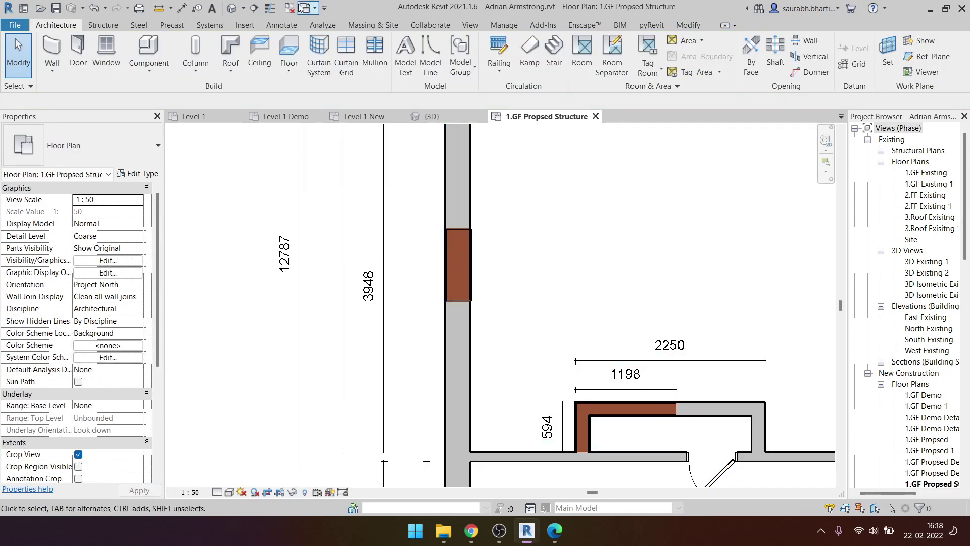
- Show the house in the default 3D view with the Z Proposed phase filter
left_click(232, 12)
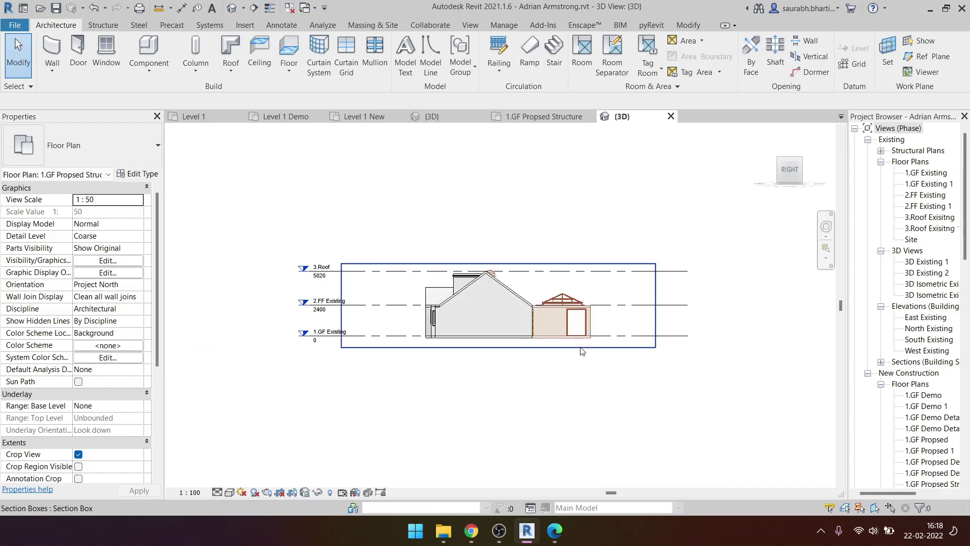
mouse_move(640, 351)
middle_mouse_down("shift")
mouse_move(332, 408)
mouse_move(354, 399)
middle_mouse_up("shift")
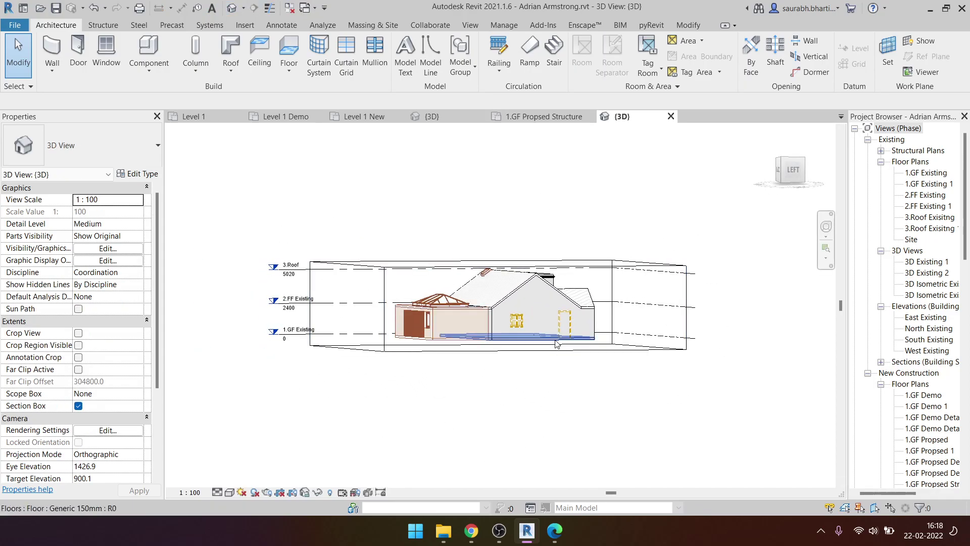
mouse_move(533, 431)
middle_mouse_down("shift")
mouse_move(481, 368)
mouse_move(467, 402)
middle_mouse_up("shift")
scroll(481, 367, "up", 2)
scroll(475, 368, "up", 2)
left_click(470, 368)
key("Escape")
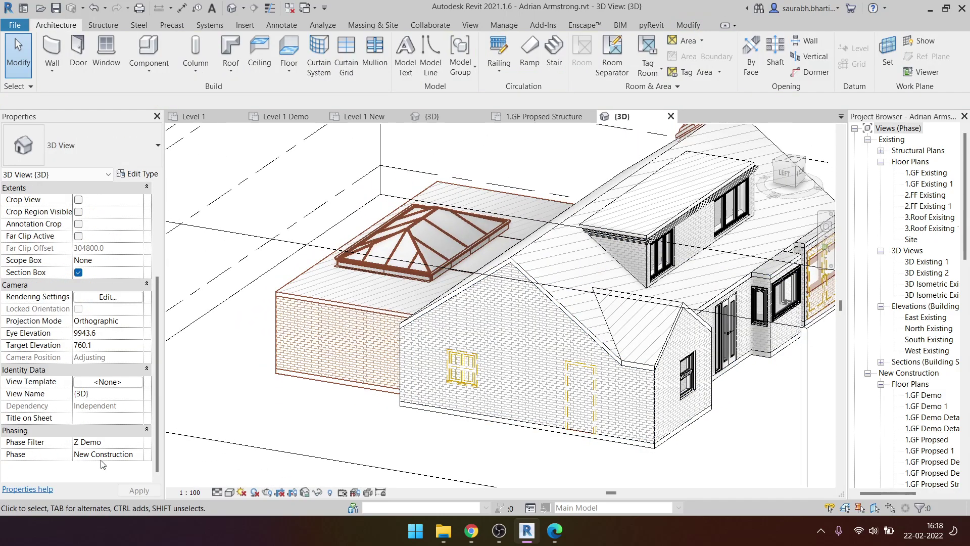
left_click(141, 447)
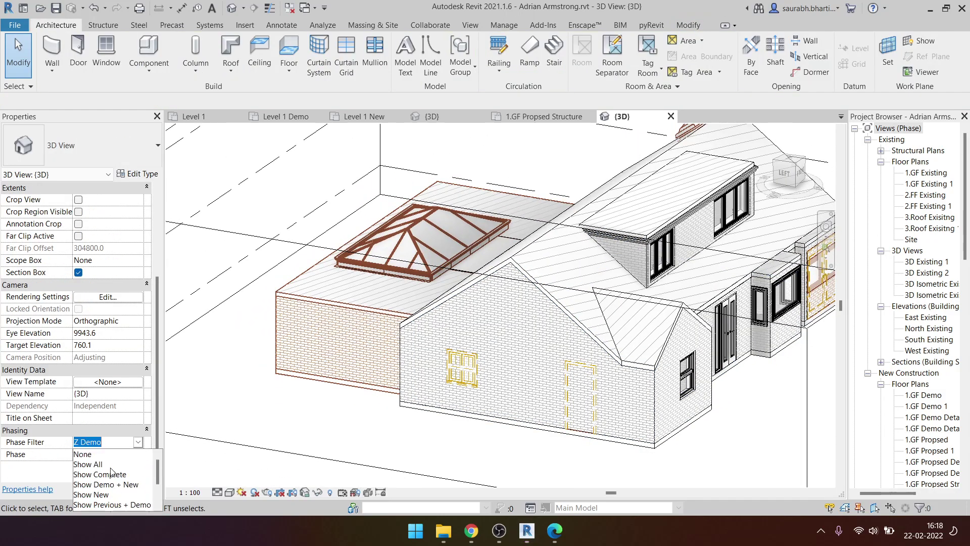
scroll(120, 486, "down", 2)
left_click(109, 507)
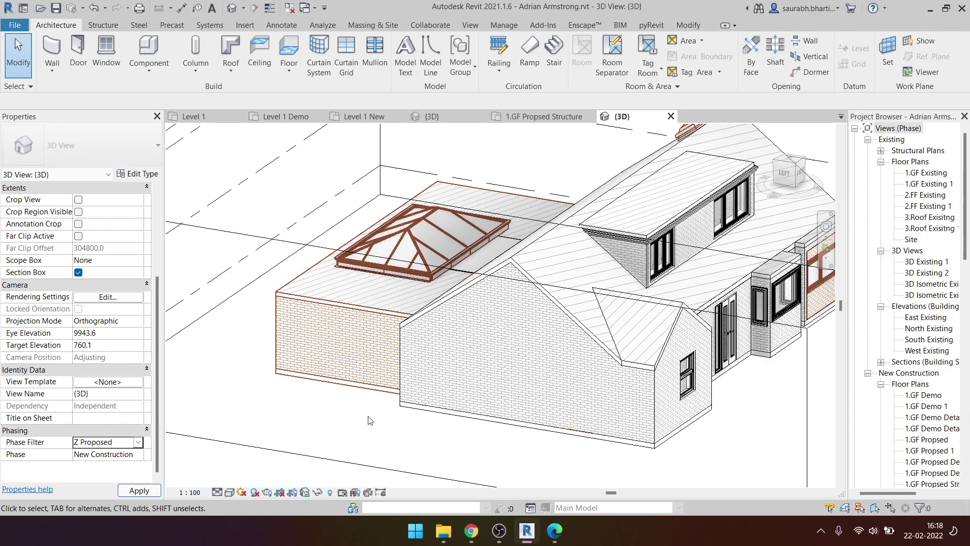
- Delete the window from the gable wall and close the 3D view
left_click(485, 372)
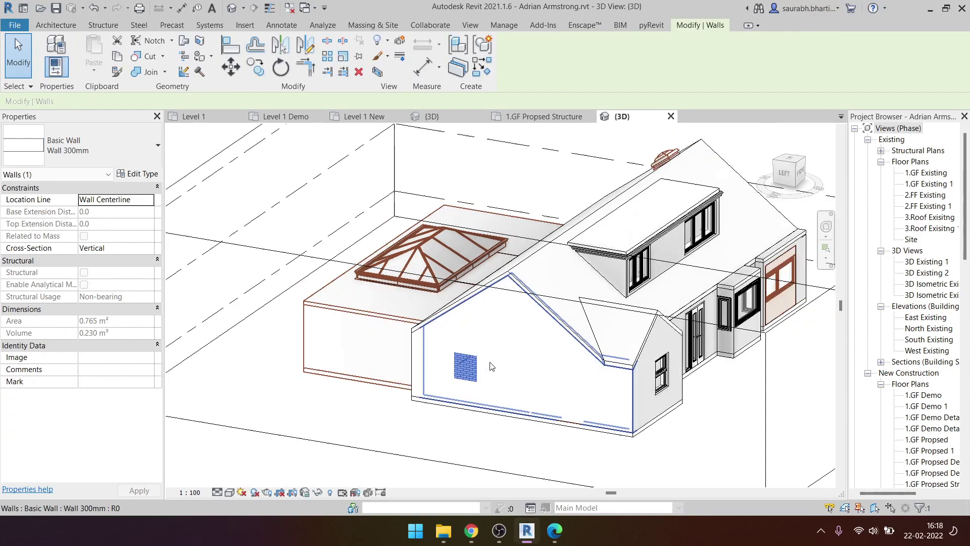
mouse_move(463, 374)
middle_mouse_down("shift")
mouse_move(603, 378)
mouse_move(487, 374)
mouse_move(485, 384)
middle_mouse_up("shift")
left_click(487, 371)
scroll(485, 384, "up", 2)
left_click(476, 345)
key("Delete")
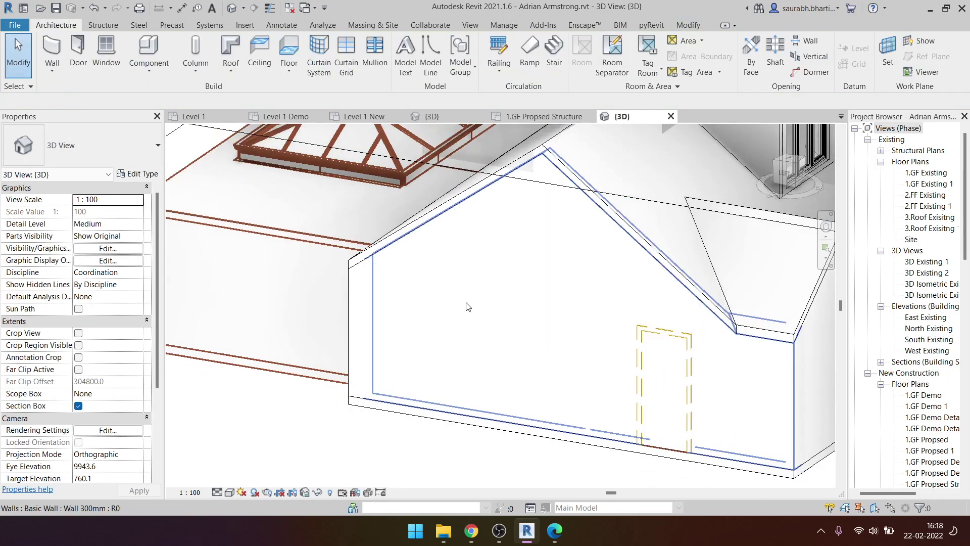
scroll(654, 163, "up", 2)
left_click(671, 116)
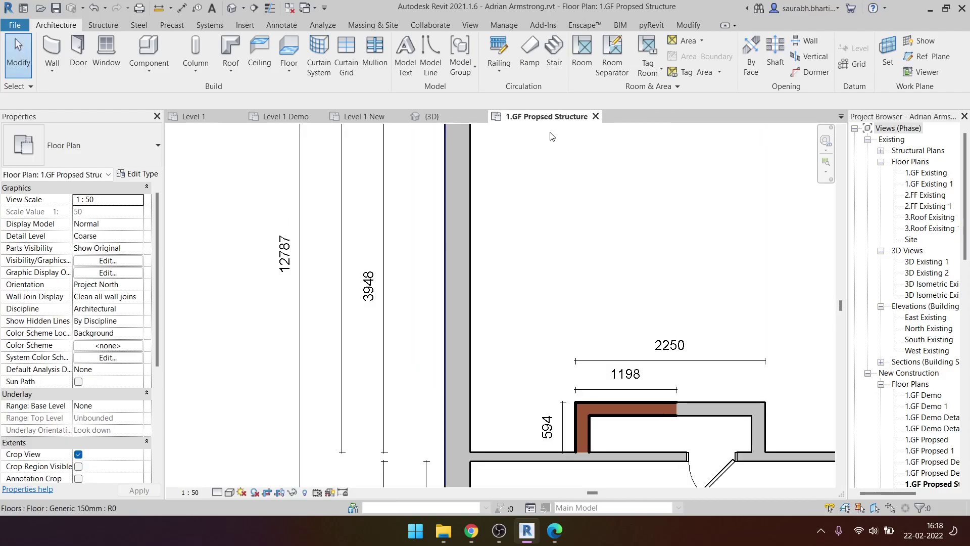
- Close the house project's last view, answer the save prompt, and close Project1's 3D view
left_click(597, 116)
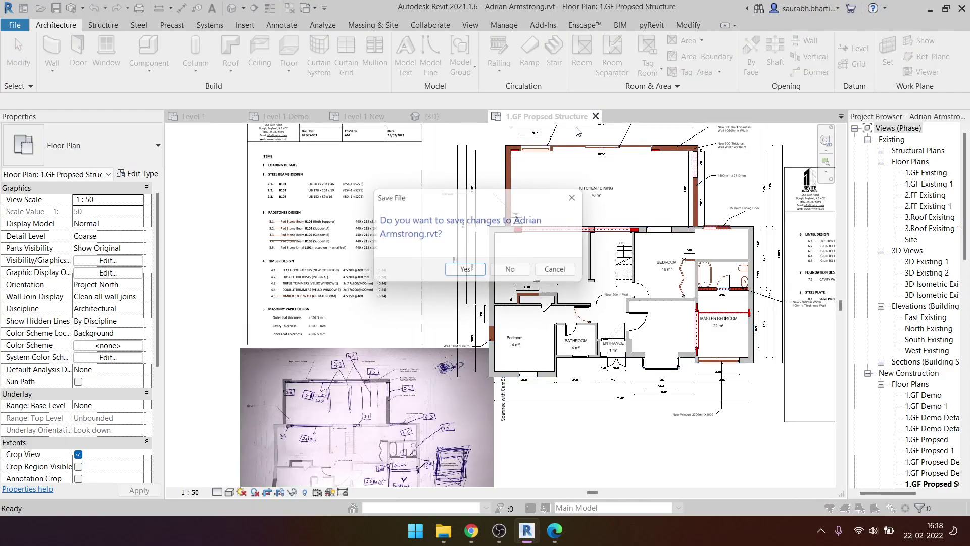
left_click(508, 273)
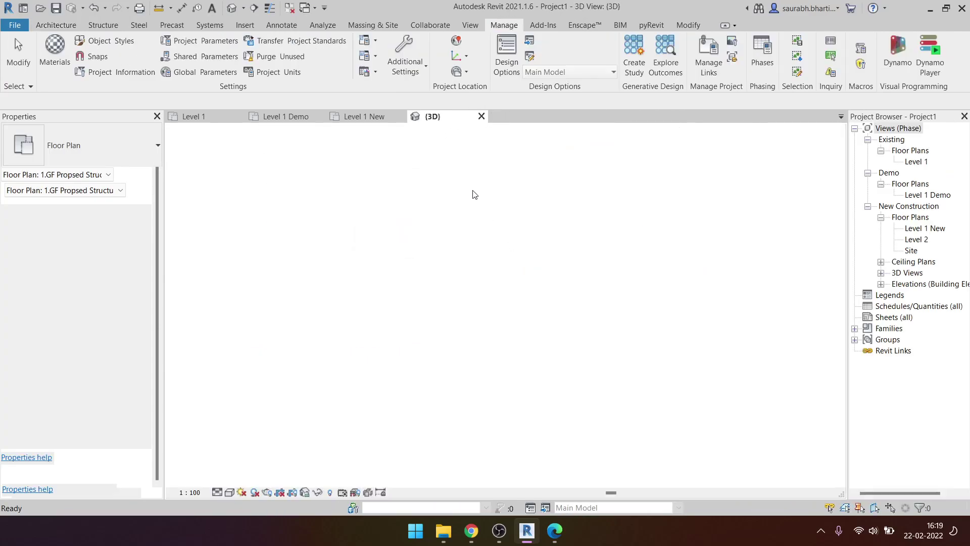
left_click(481, 116)
scroll(447, 296, "down", 5)
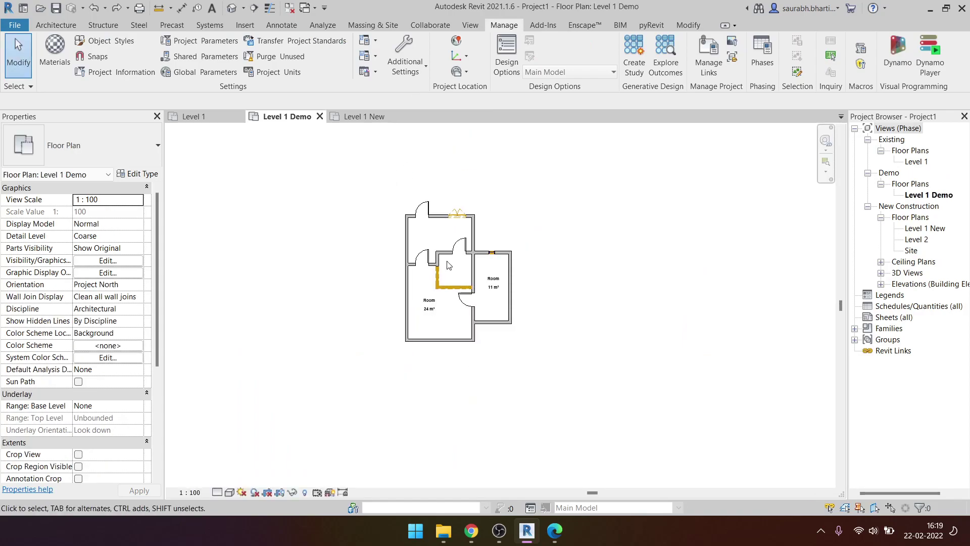
scroll(447, 296, "up", 3)
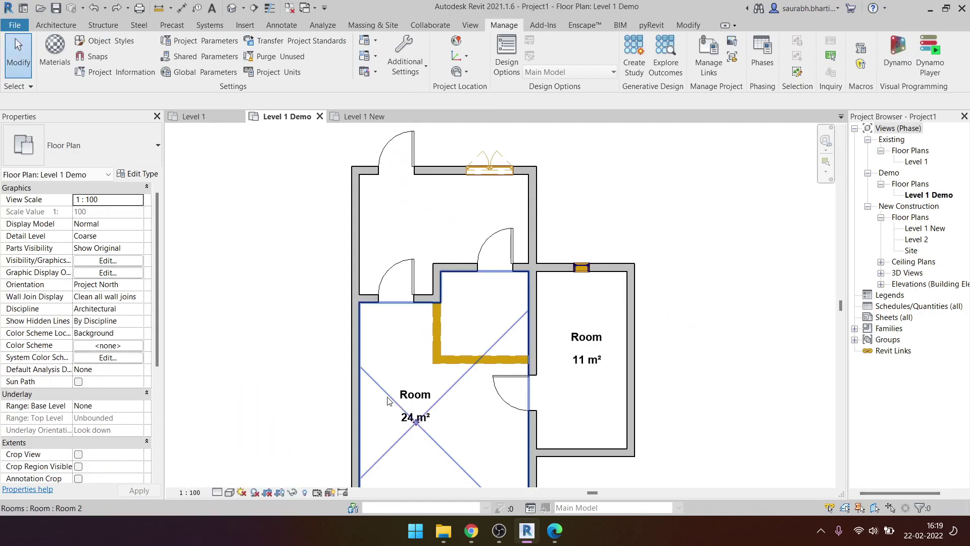
scroll(513, 255, "down", 2)
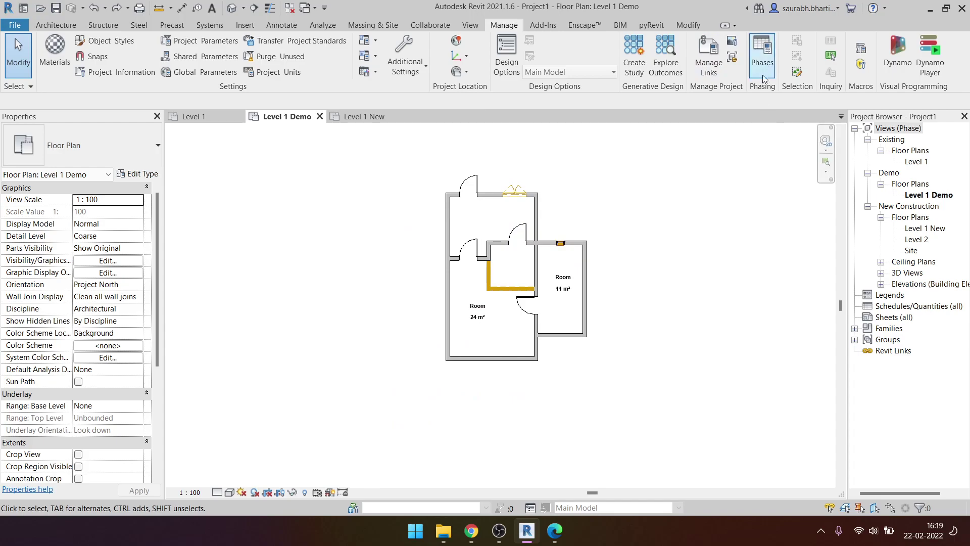
- Review Project1's phase filters and graphic overrides in Phasing settings, leaving them unchanged
left_click(763, 53)
left_click(530, 95)
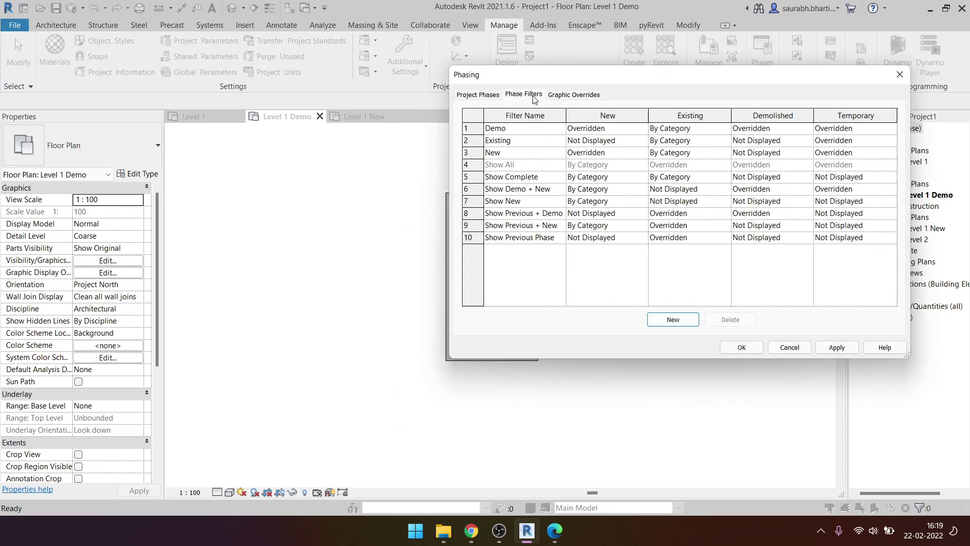
left_click(574, 95)
left_click(531, 96)
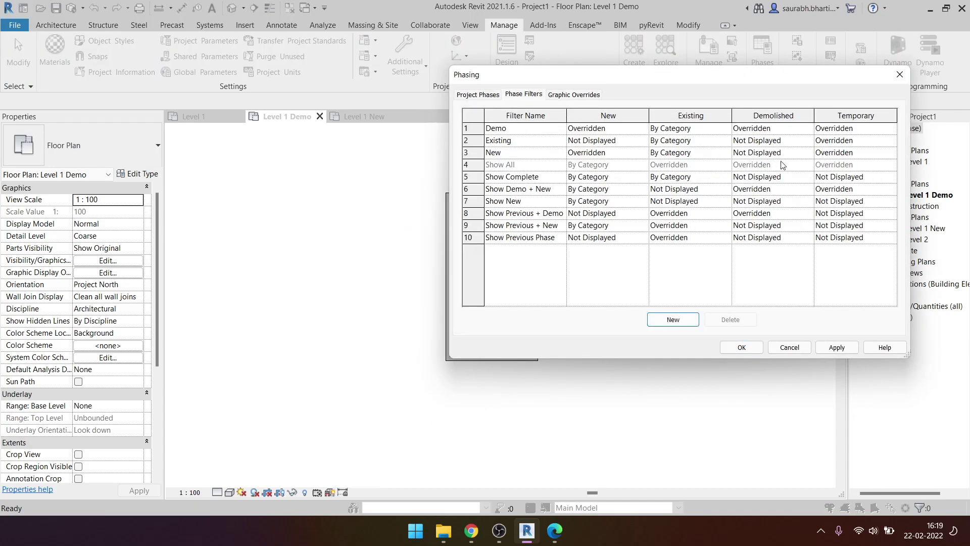
left_click(900, 74)
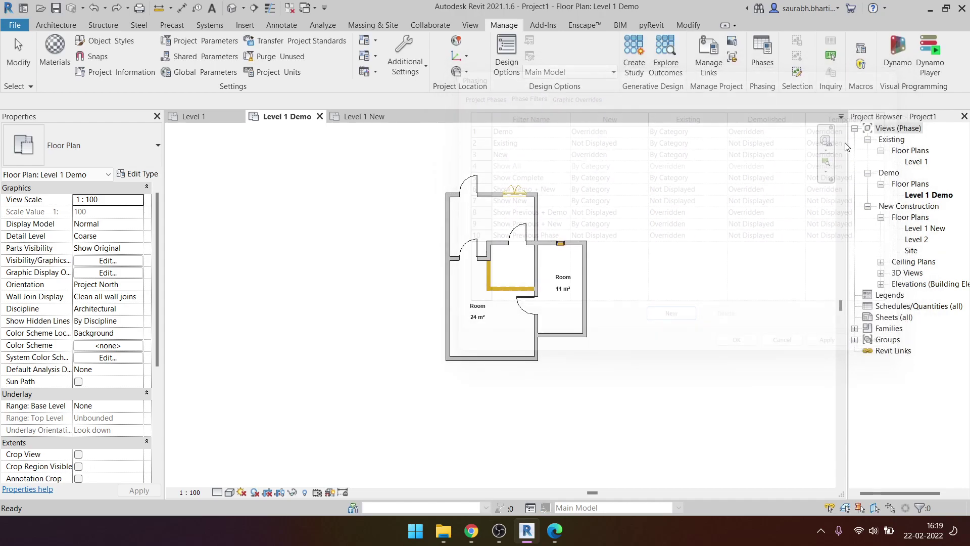
scroll(120, 367, "down", 5)
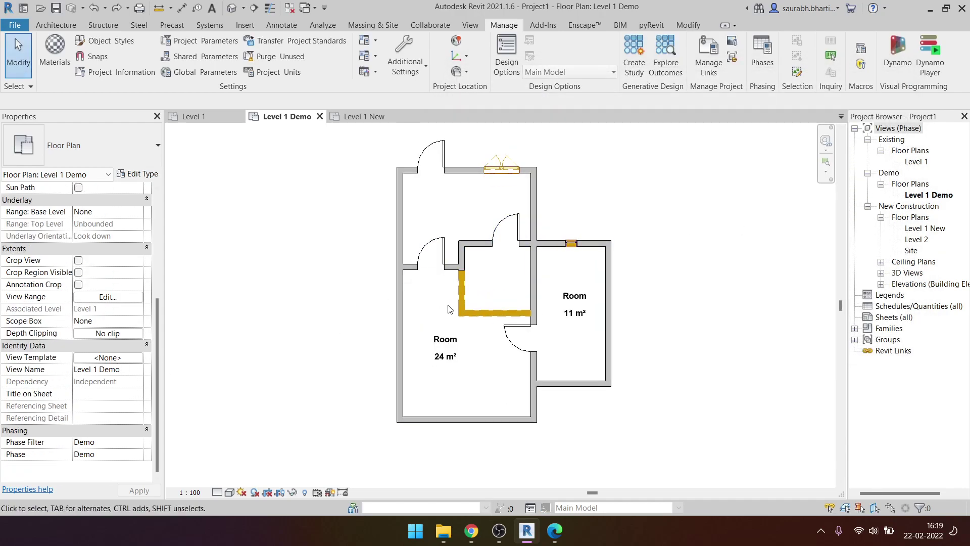
middle_click_drag(448, 309, 446, 312)
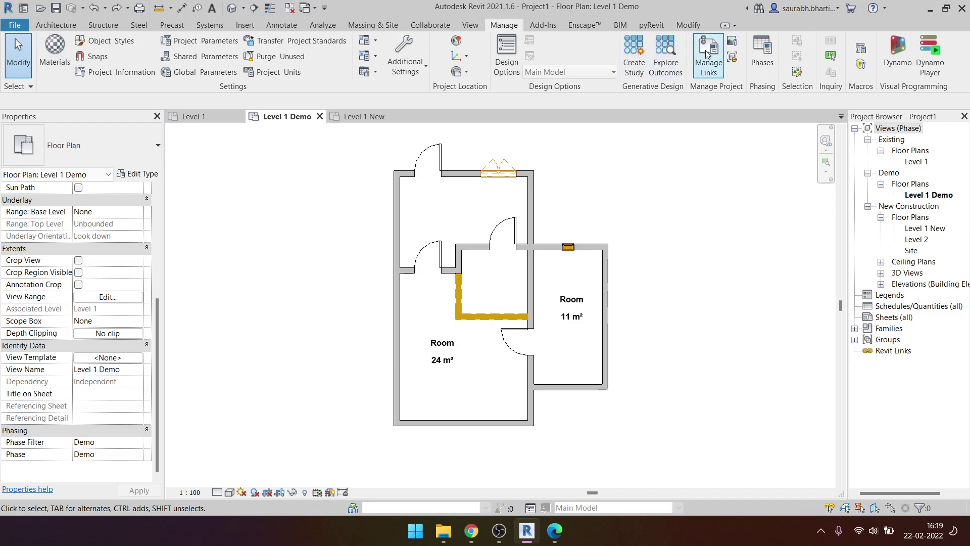
left_click(762, 54)
left_click(538, 96)
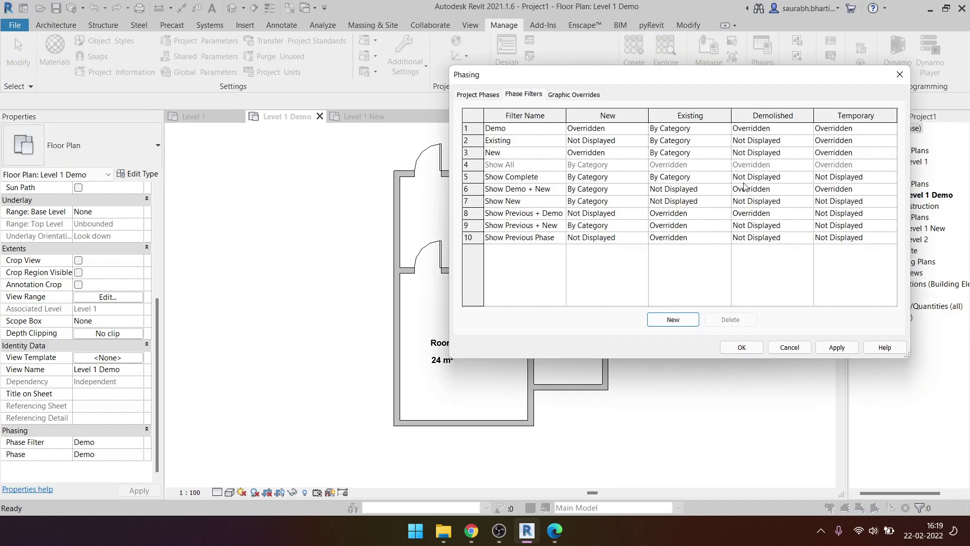
key("Escape")
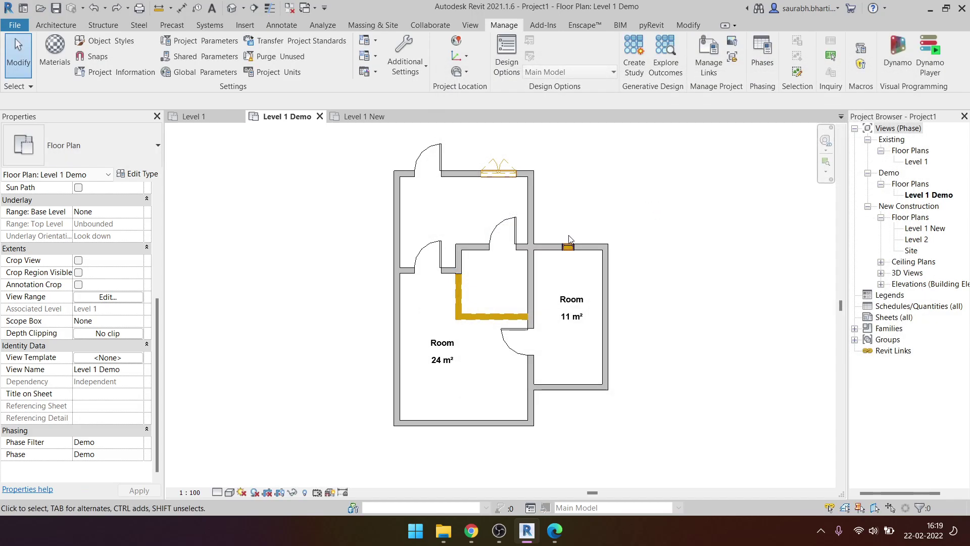
- Check the small top-wall window's phasing and try demolishing its wall
scroll(570, 239, "up", 2)
scroll(561, 236, "up", 2)
scroll(533, 224, "down", 2)
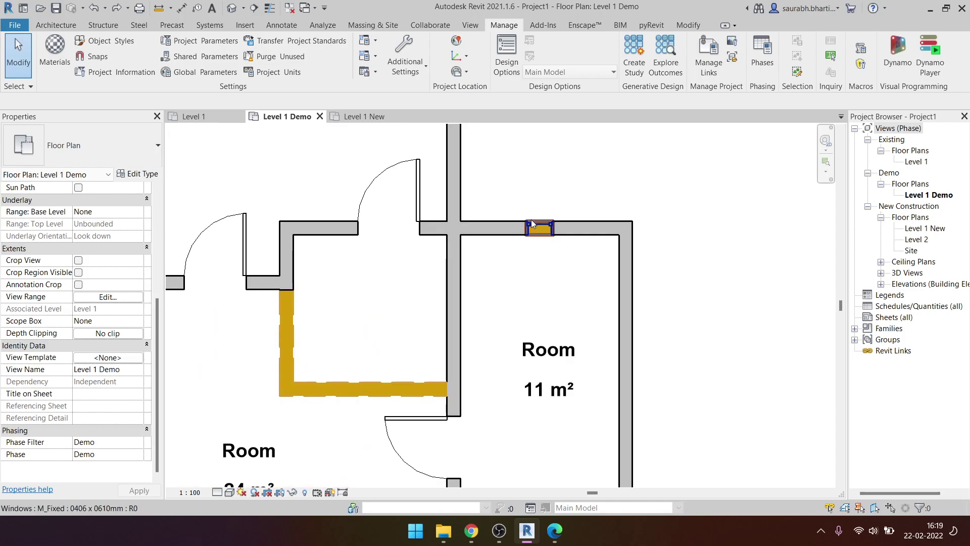
scroll(540, 225, "up", 3)
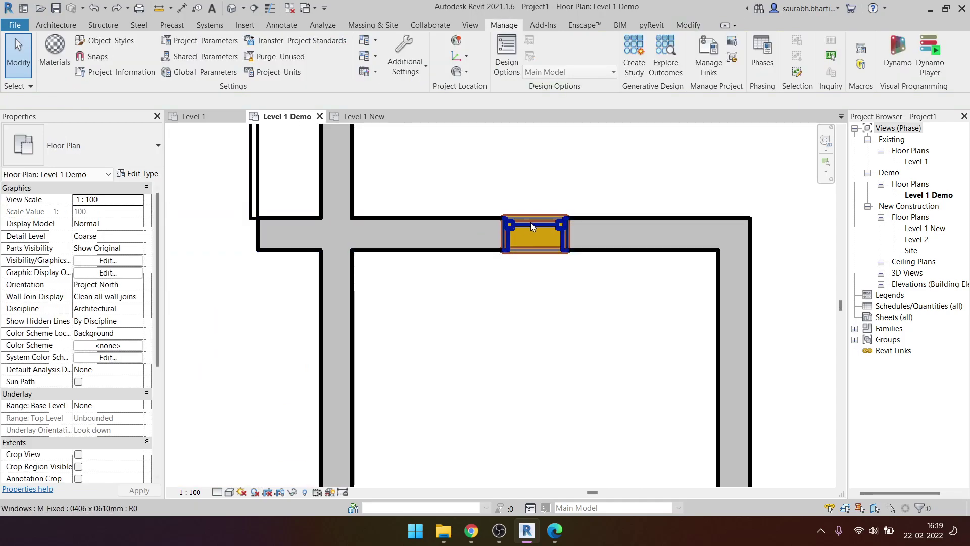
left_click(530, 223)
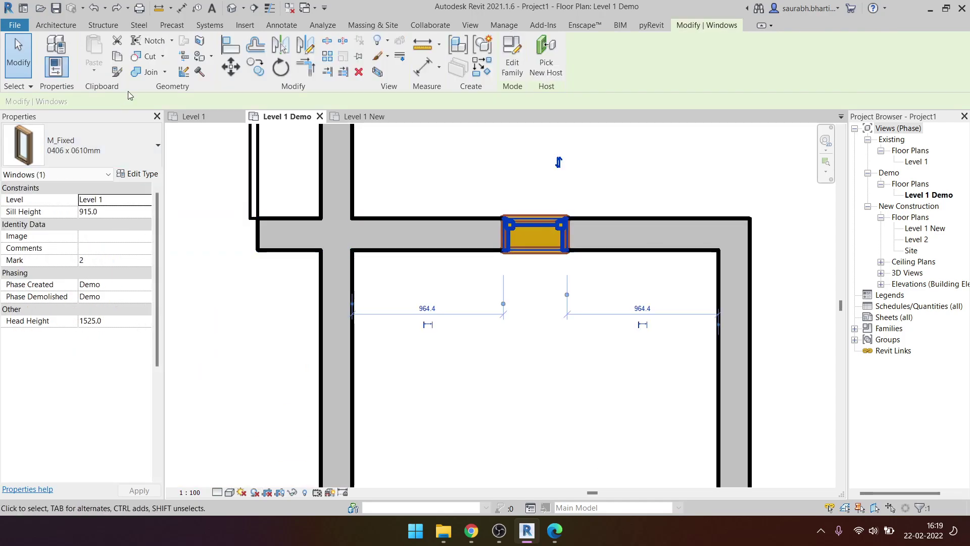
key("Escape")
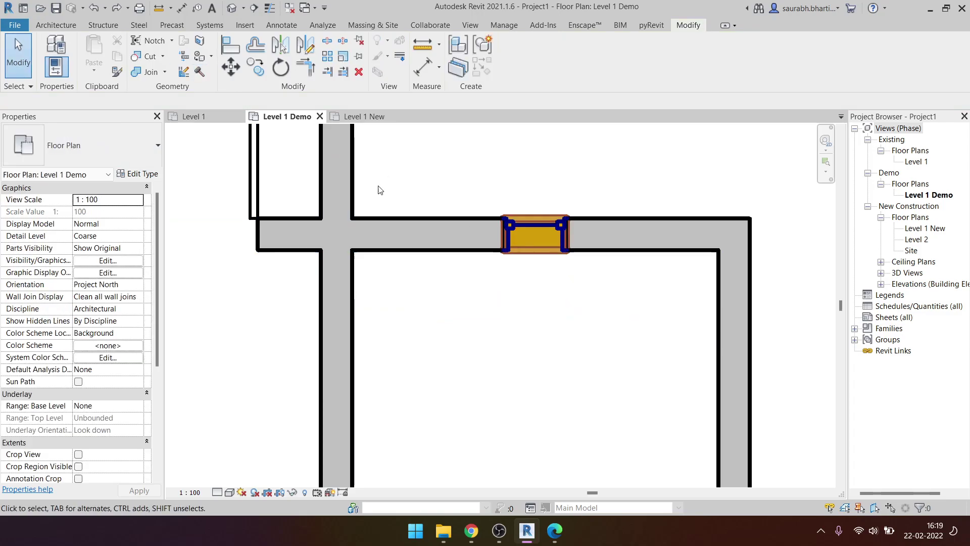
left_click(200, 72)
left_click(528, 232)
key("Escape")
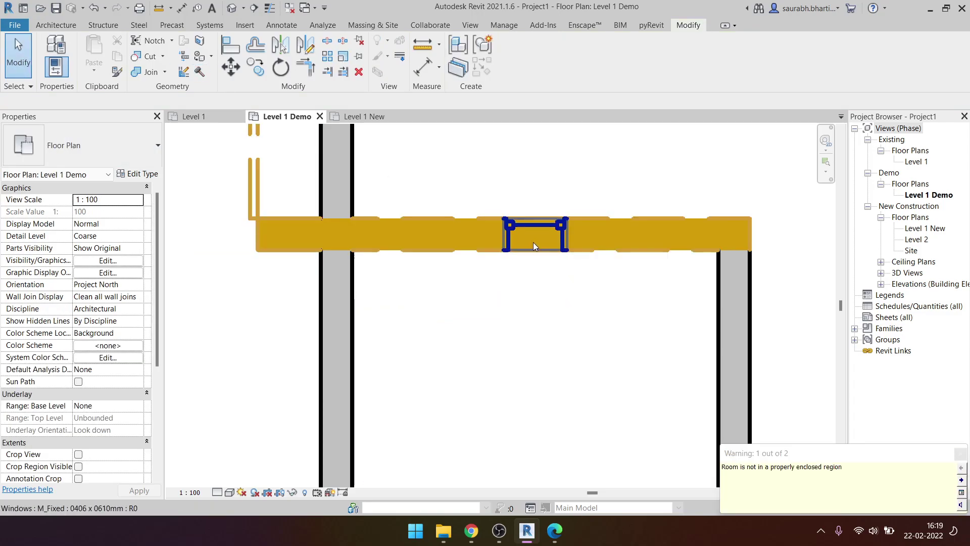
- Look over the Level 1 floor plan, then switch to the default 3D view
scroll(524, 296, "down", 2)
scroll(523, 296, "down", 2)
scroll(520, 298, "down", 3)
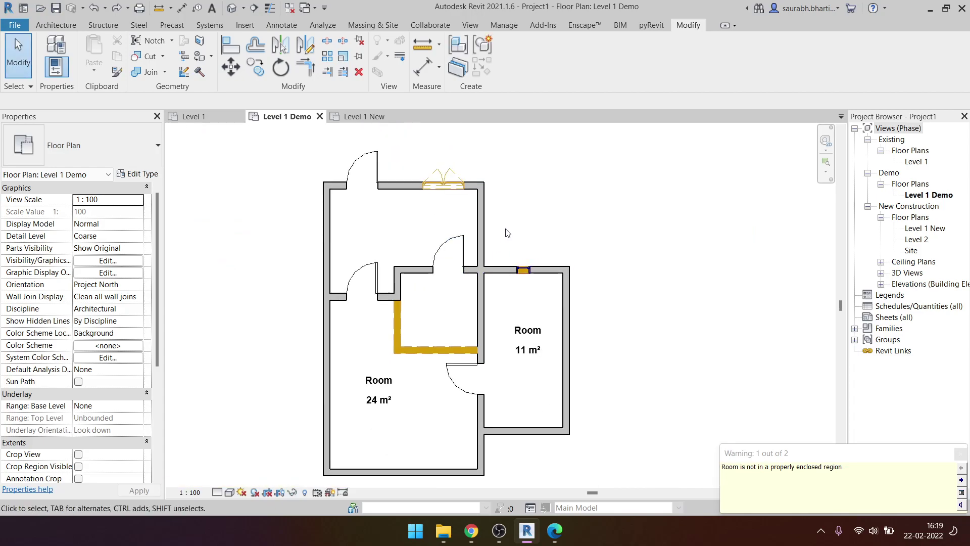
double_click(916, 162)
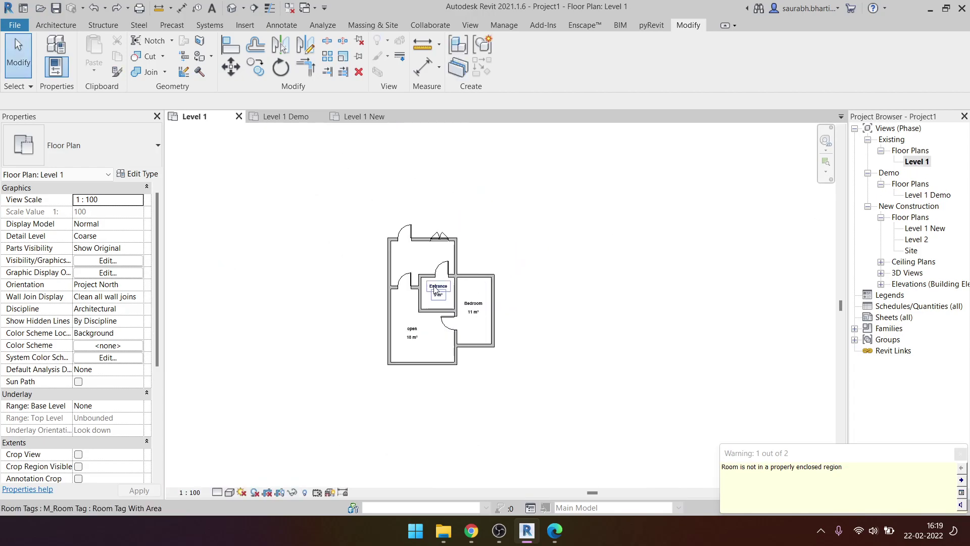
scroll(534, 296, "up", 3)
scroll(534, 296, "down", 2)
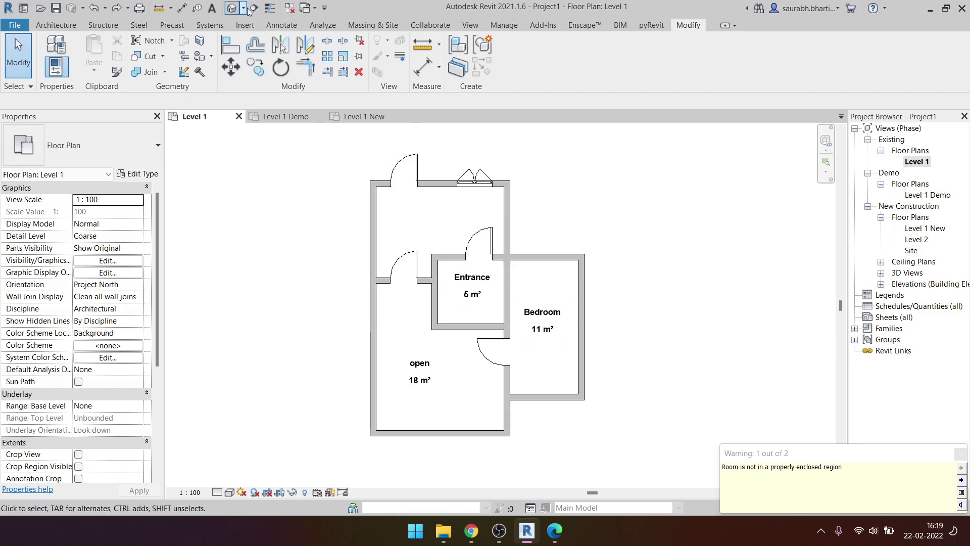
left_click(232, 8)
scroll(469, 293, "down", 2)
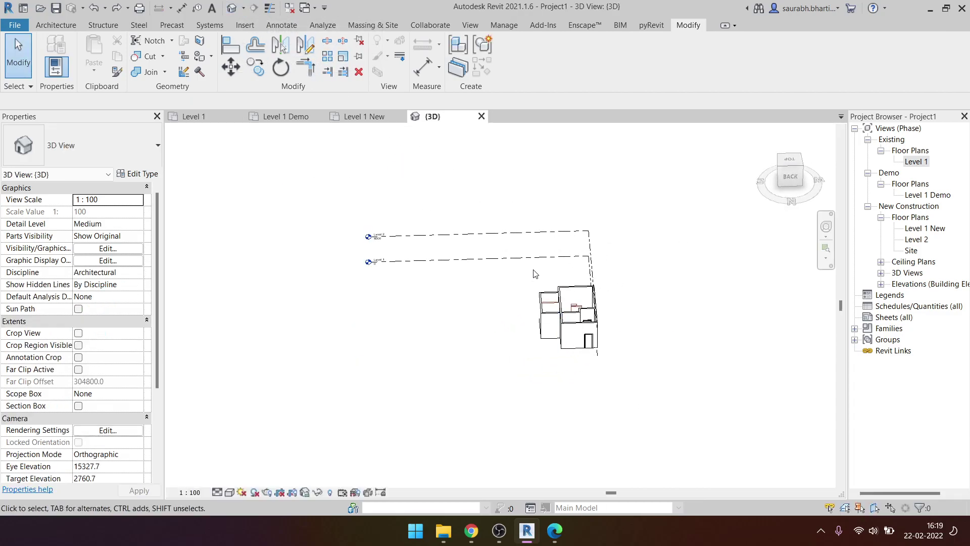
- Orbit to an isometric angle, window-select all 18 house elements, and bring up the File menu
left_click_drag(499, 196, 659, 404)
middle_click_drag(642, 338, 586, 283, "shift")
left_click_drag(562, 175, 728, 413)
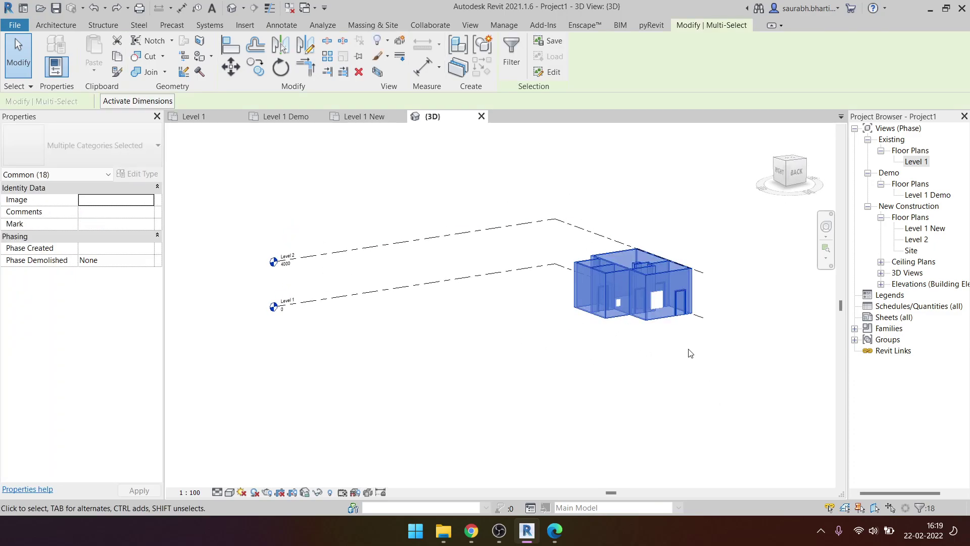
left_click(15, 25)
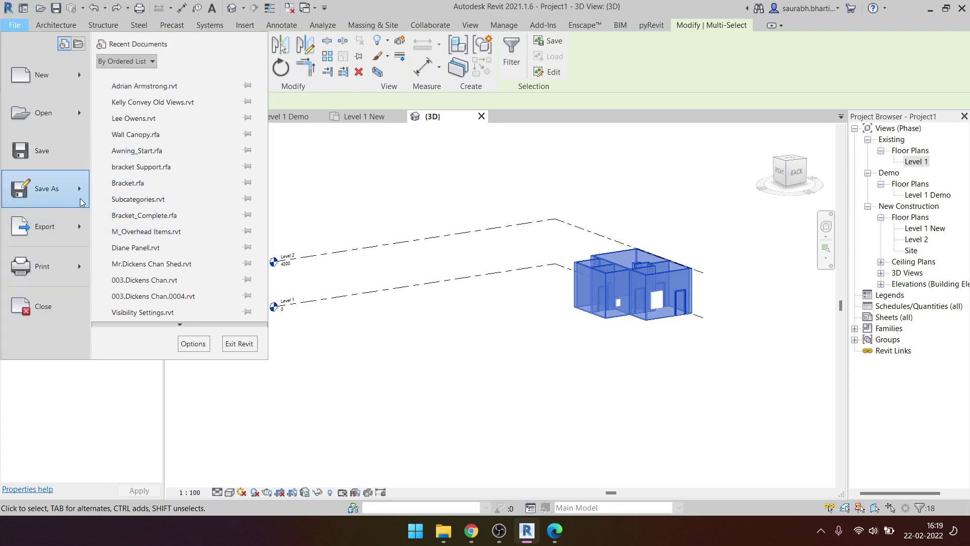
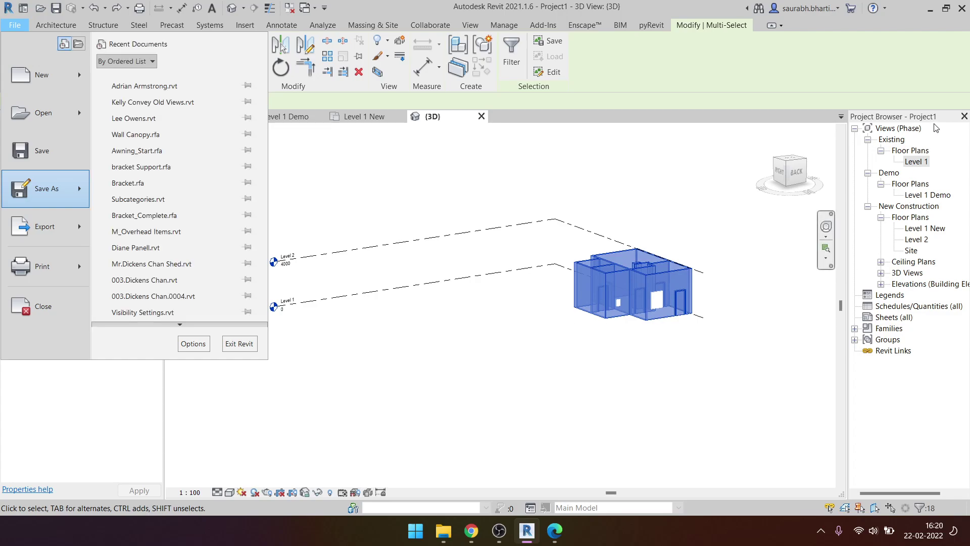
- Close the File menu and orbit the 3D view to inspect Levels 1 and 2
left_click(935, 205)
left_click(759, 326)
middle_click_drag(759, 326, 676, 355)
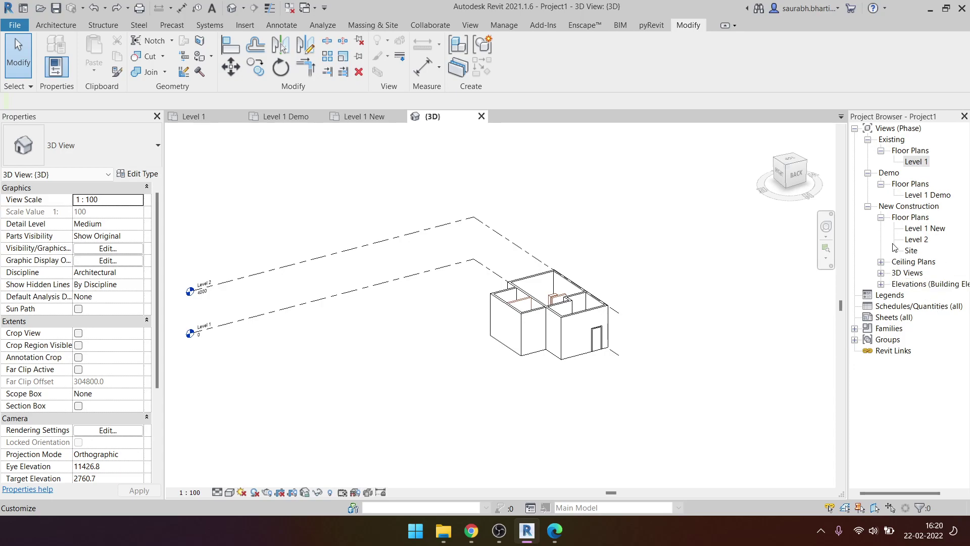
middle_click_drag(390, 245, 372, 312, "shift")
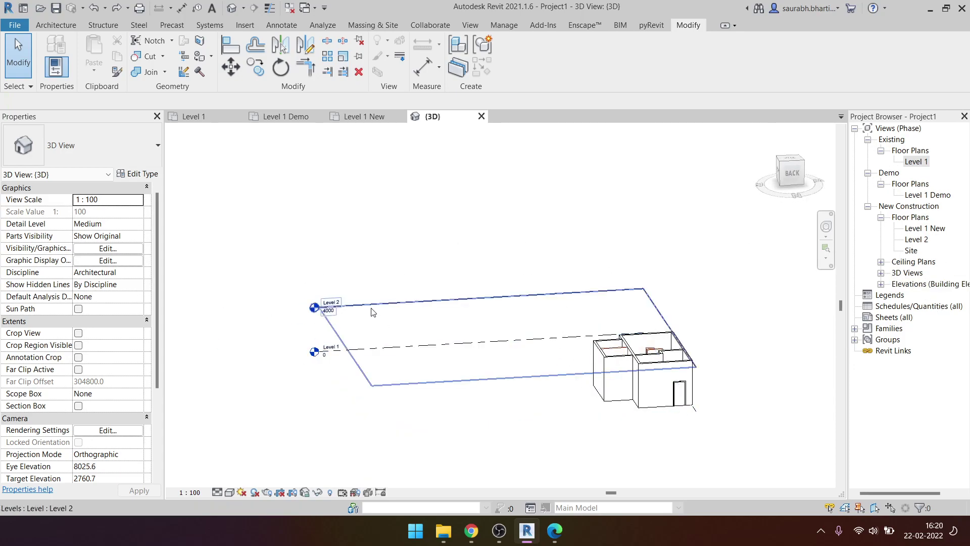
left_click_drag(379, 426, 451, 347)
middle_click_drag(452, 347, 452, 356, "shift")
- Box-select Levels 1 and 2, then expand 3D Views and Elevations in the Project Browser
left_click(401, 412)
left_click_drag(389, 429, 314, 147)
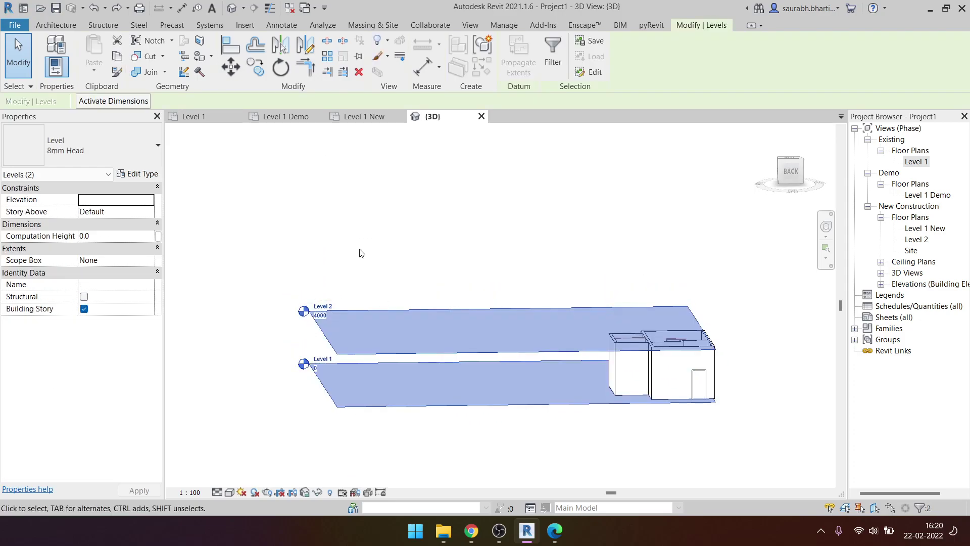
key("Escape")
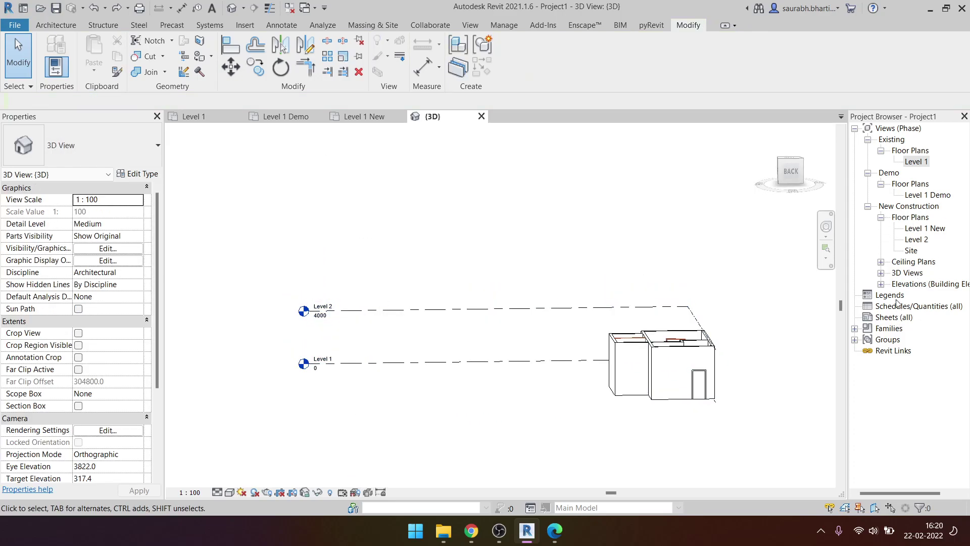
left_click(881, 274)
left_click(881, 296)
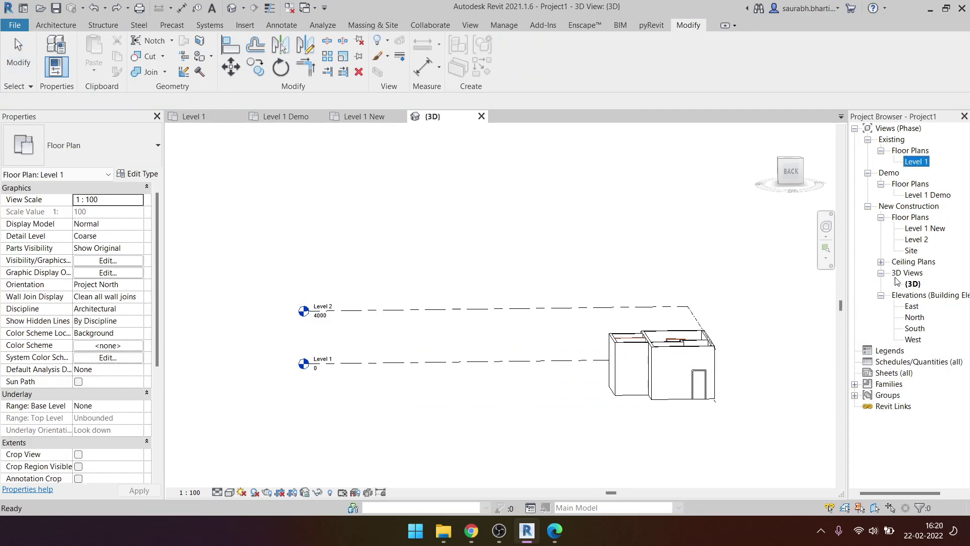
- Set the East, North, South and West elevations' Phase to Existing, then select North
left_click(915, 306)
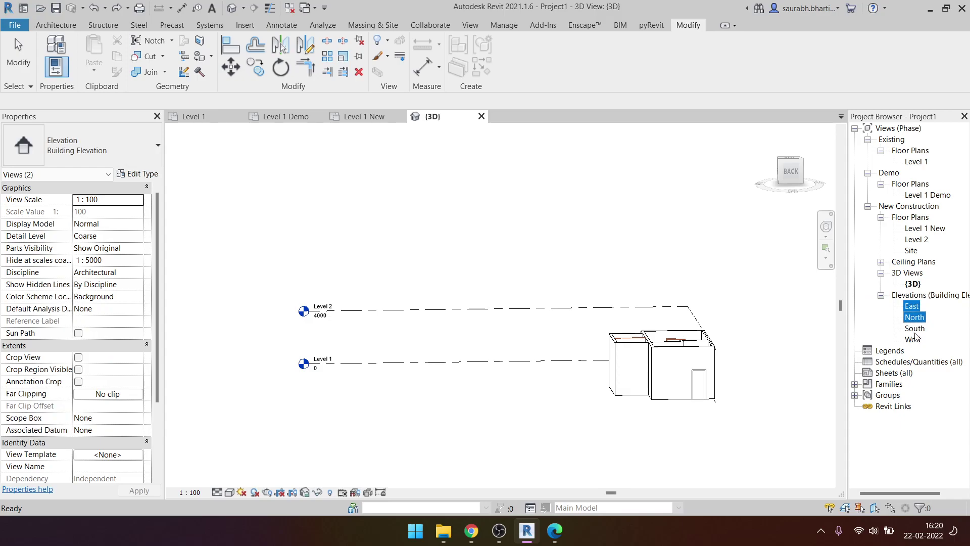
left_click(916, 329, "ctrl")
scroll(136, 470, "down", 3)
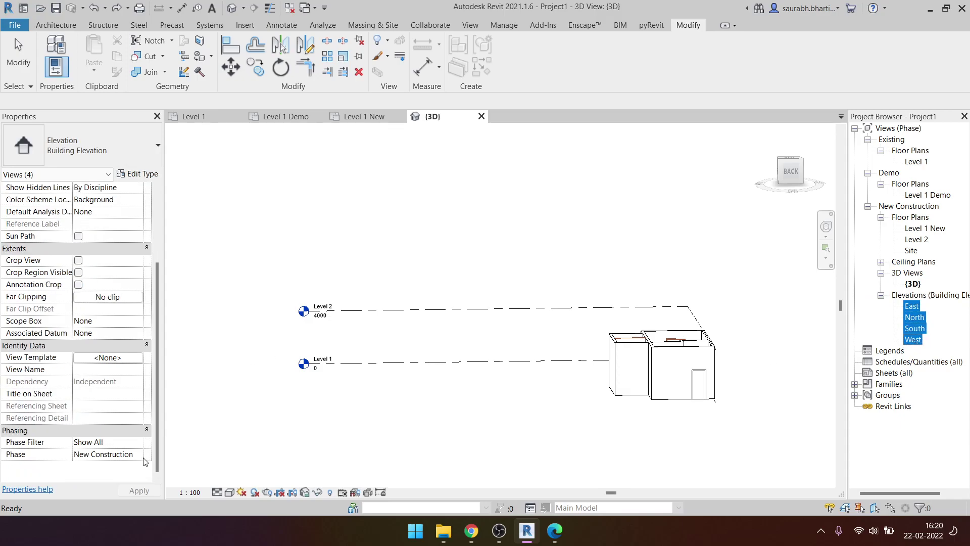
left_click(132, 455)
left_click(111, 467)
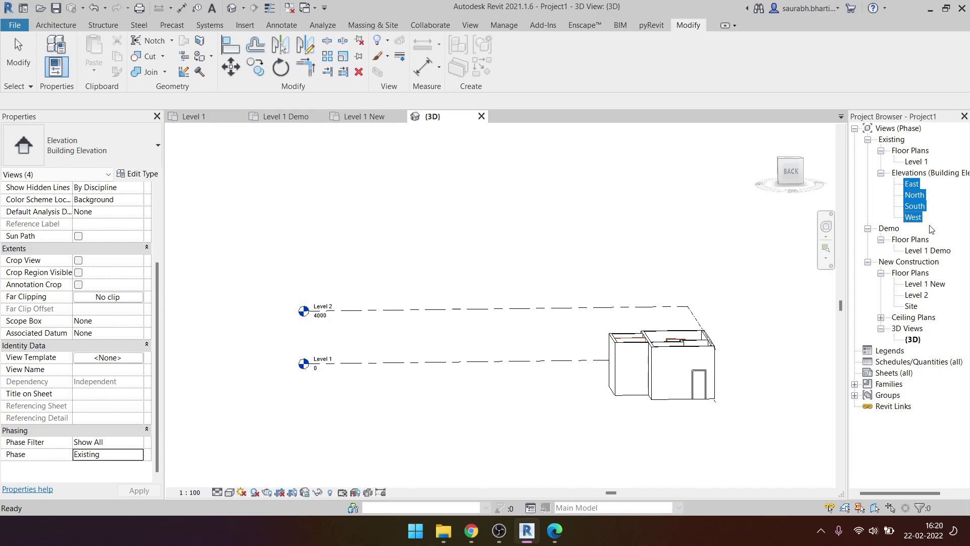
left_click(914, 198)
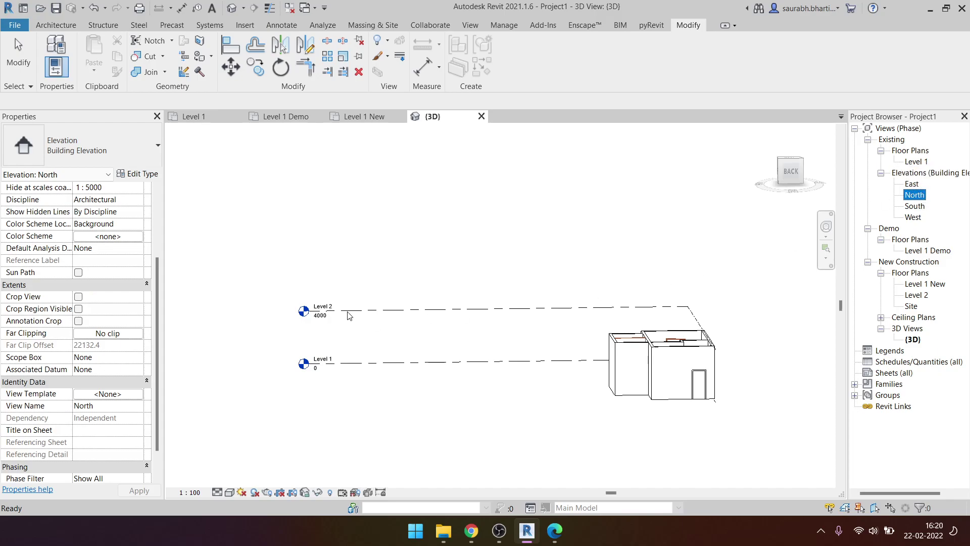
- In the North elevation, add Levels 3 and 4 at 4000 offsets above Level 2 and Level 3
double_click(915, 195)
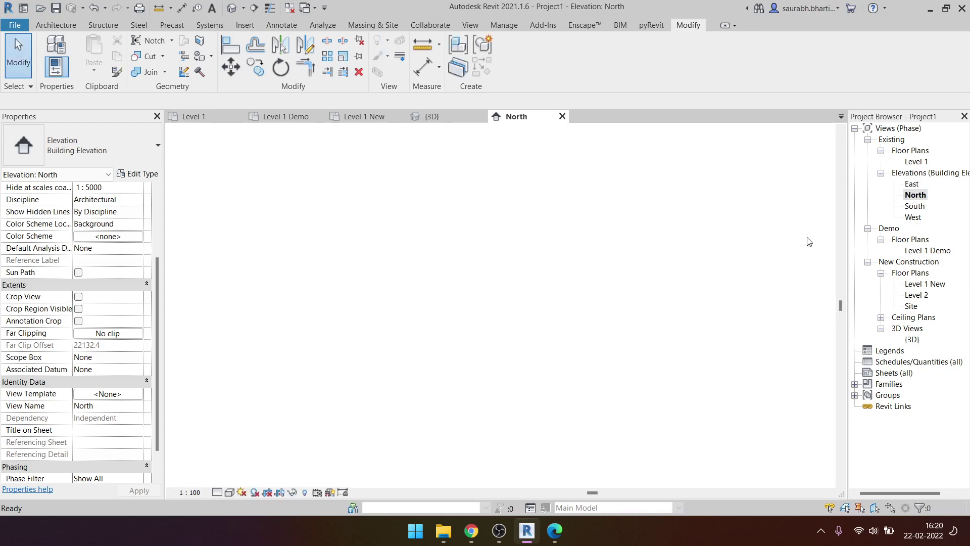
scroll(604, 340, "down", 2)
key("l")
key("l")
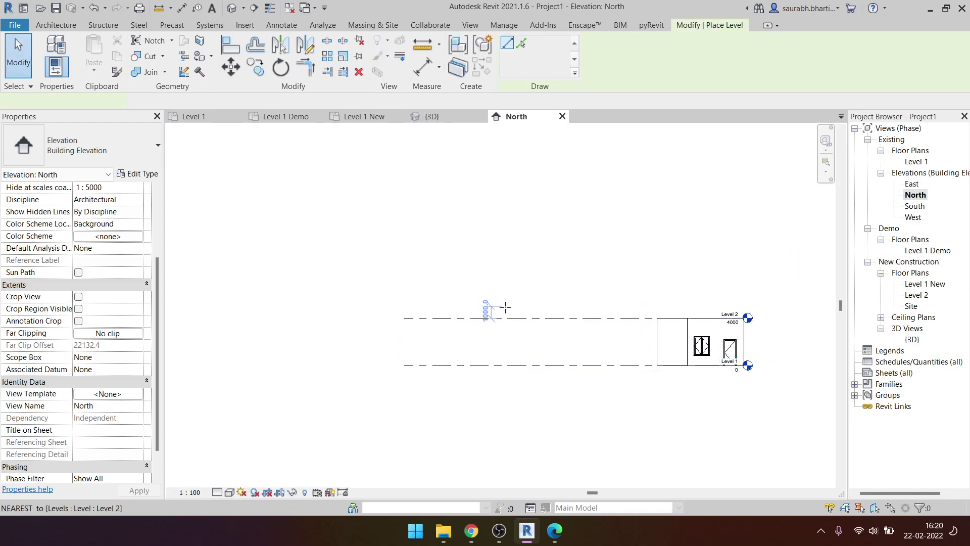
left_click(522, 45)
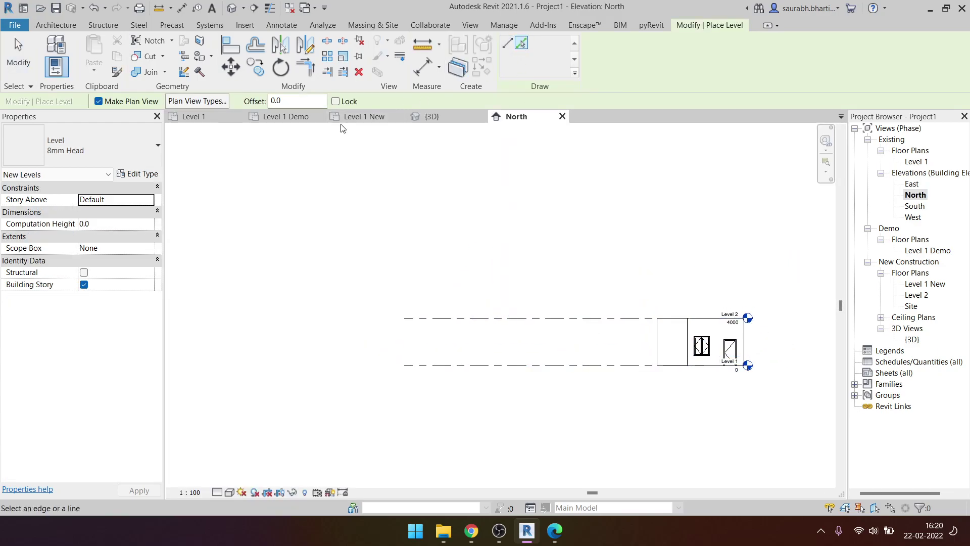
type("4.0")
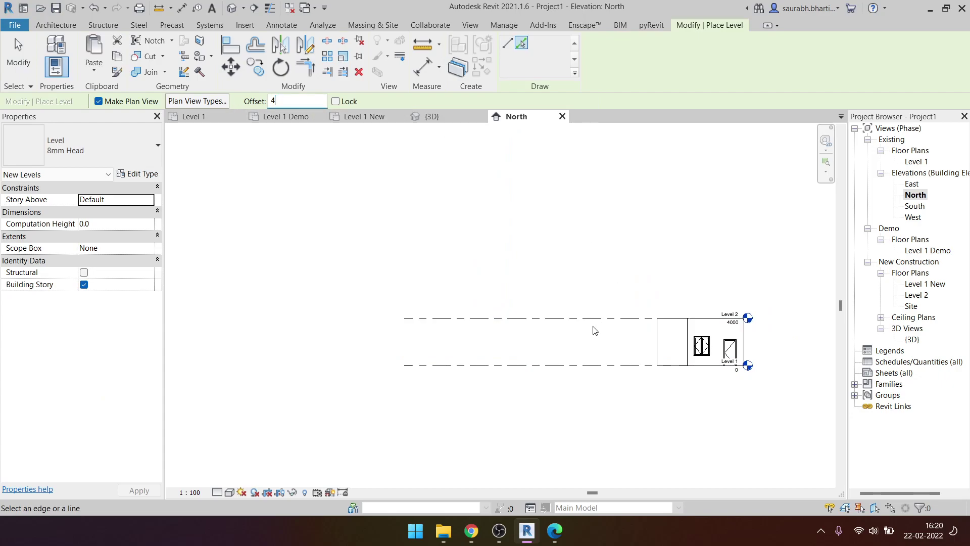
left_click(504, 318)
left_click(534, 295)
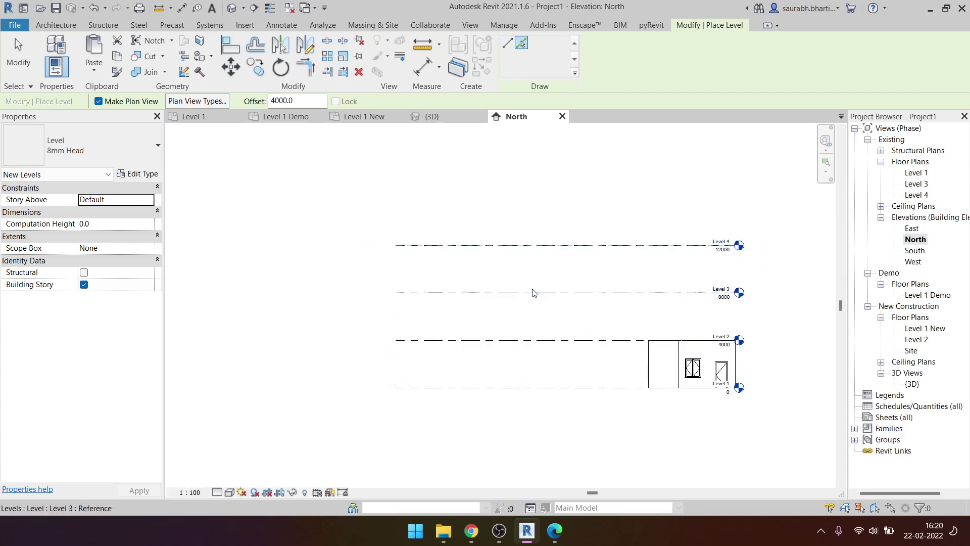
key("Escape")
key("Escape")
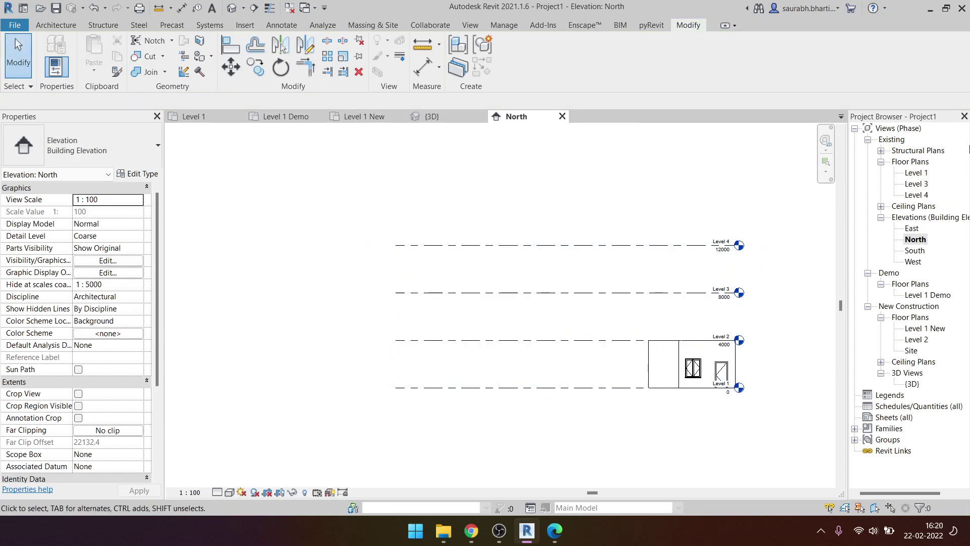
- Add Level 5 at 2000 below Level 1 and dismiss the save reminder
key("l")
key("l")
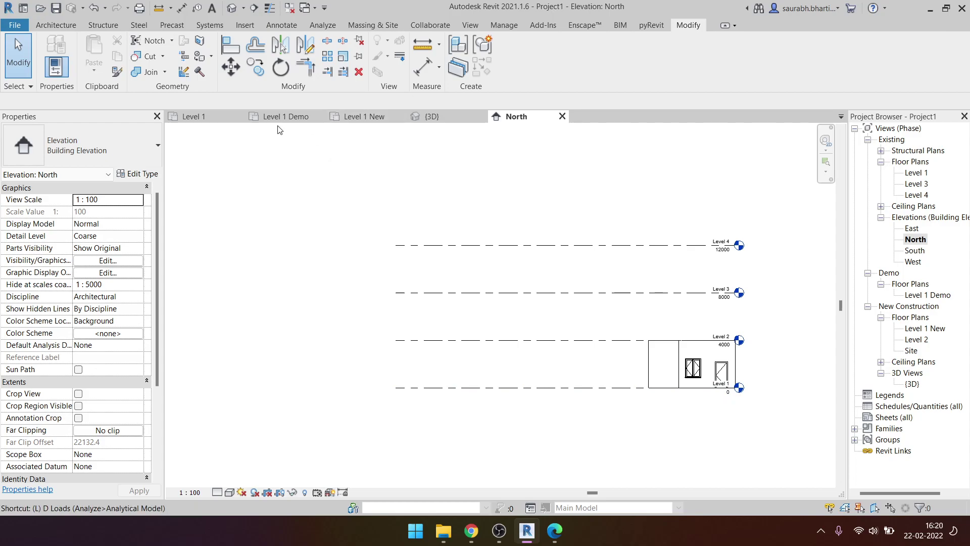
left_click_drag(282, 100, 254, 100)
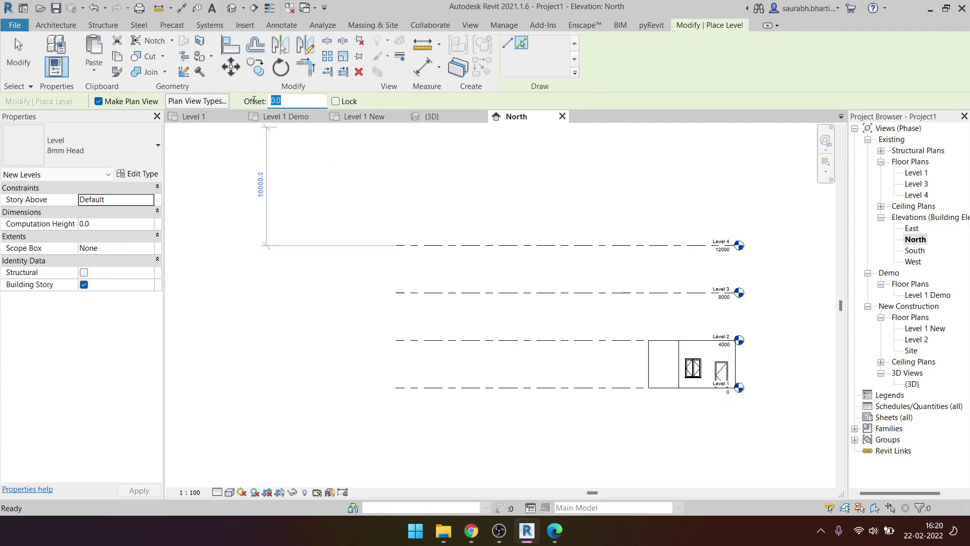
type("000")
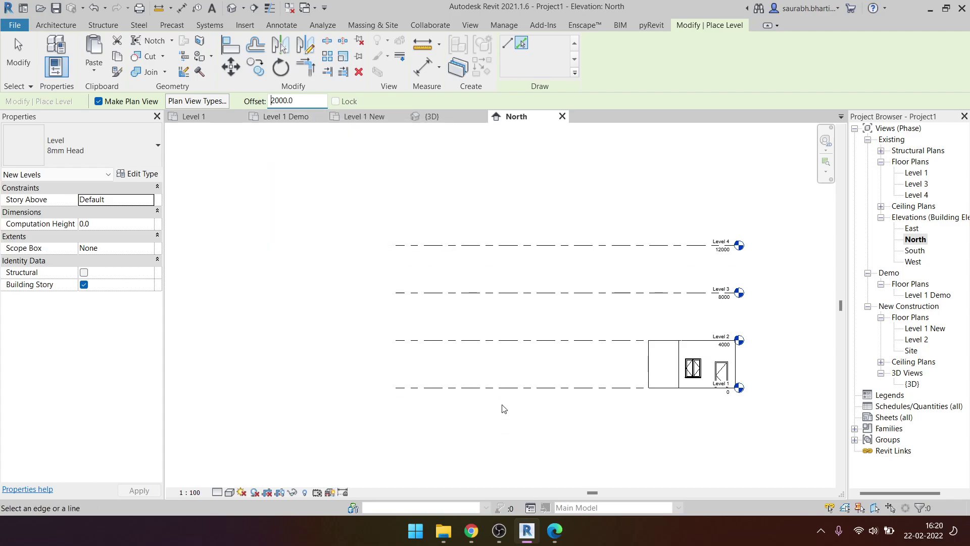
left_click(506, 390)
key("Escape")
key("Escape")
scroll(657, 404, "up", 3)
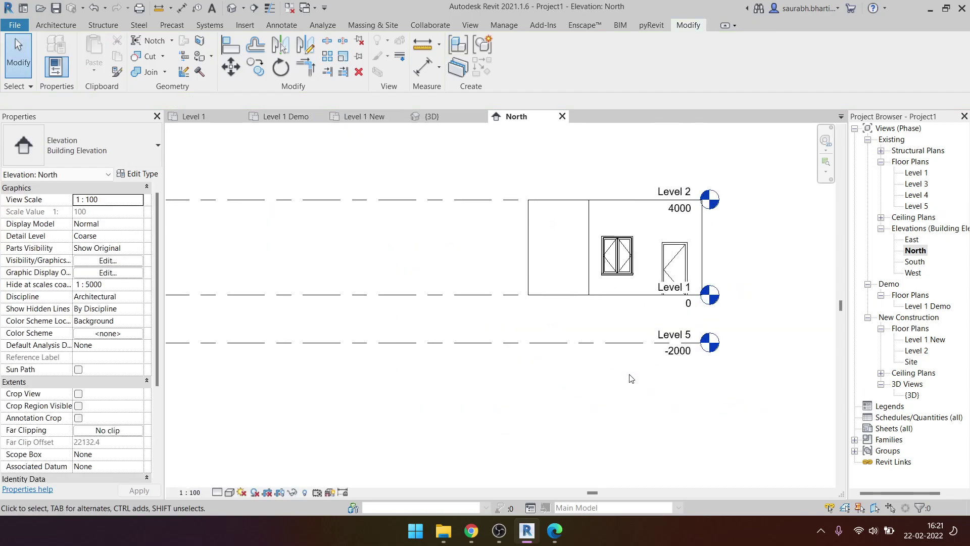
scroll(538, 331, "down", 3)
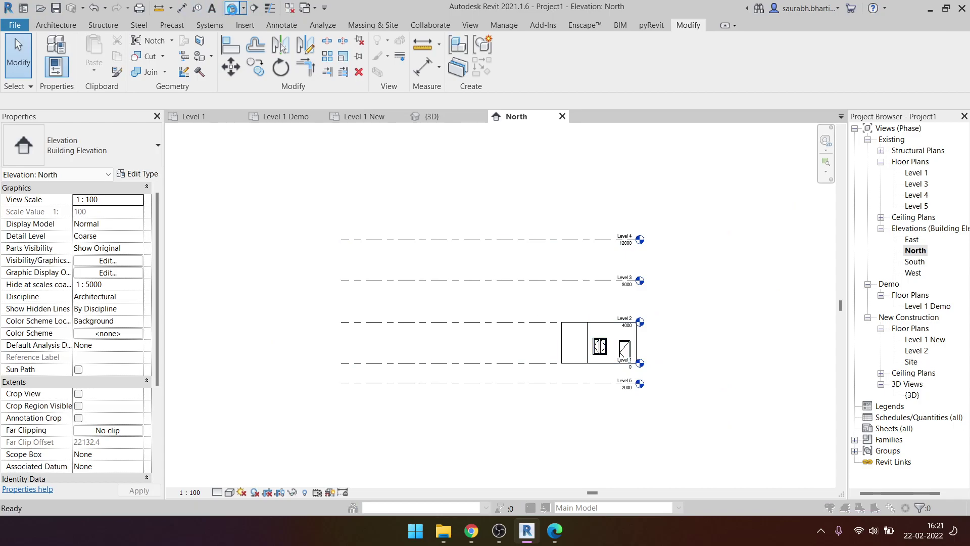
left_click(567, 313)
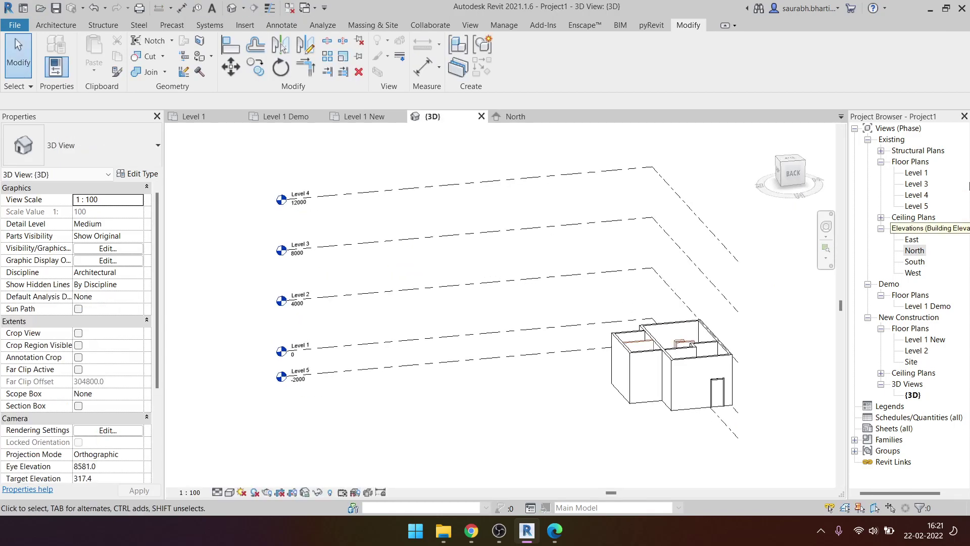
- On the Level 1 plan, sketch a rectangular floor boundary around the house
double_click(920, 172)
scroll(585, 277, "down", 2)
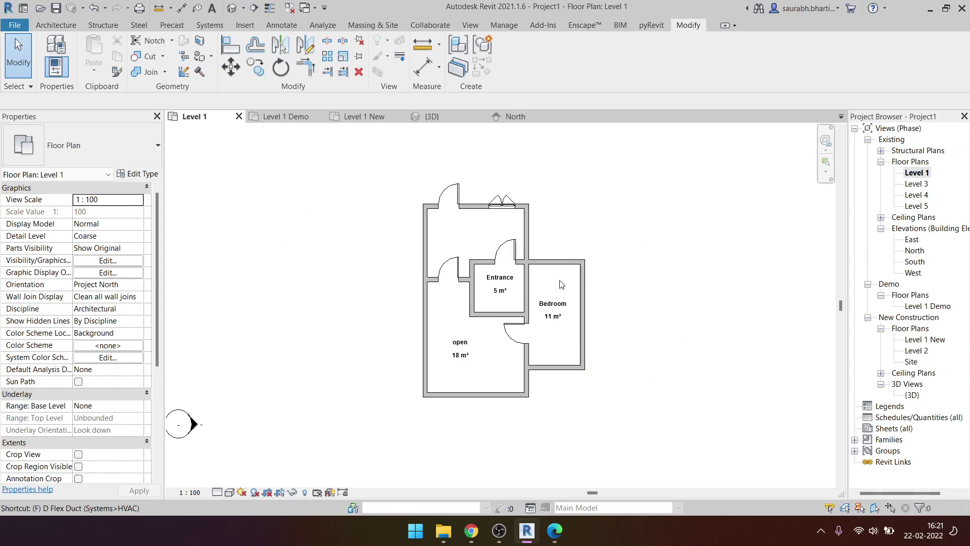
key("f")
key("l")
left_click(620, 43)
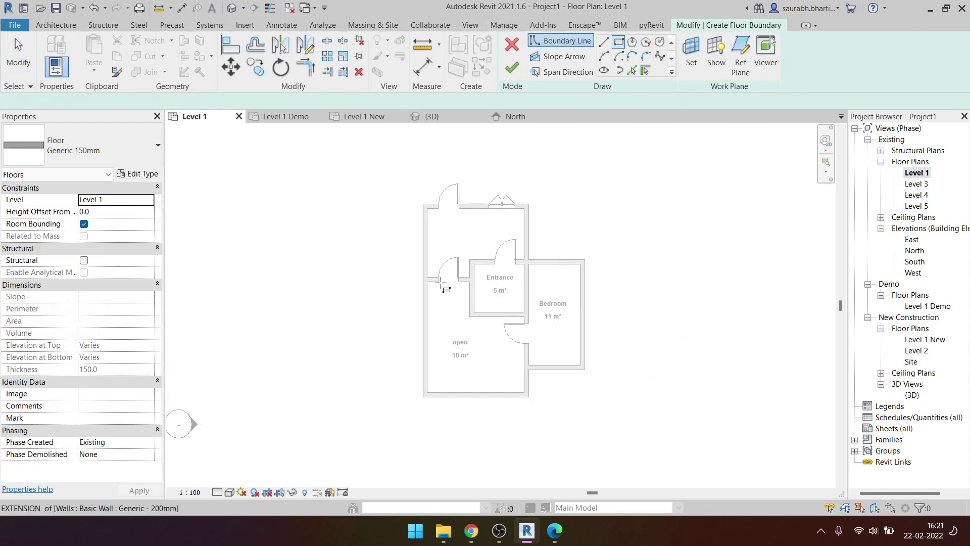
left_click(424, 205)
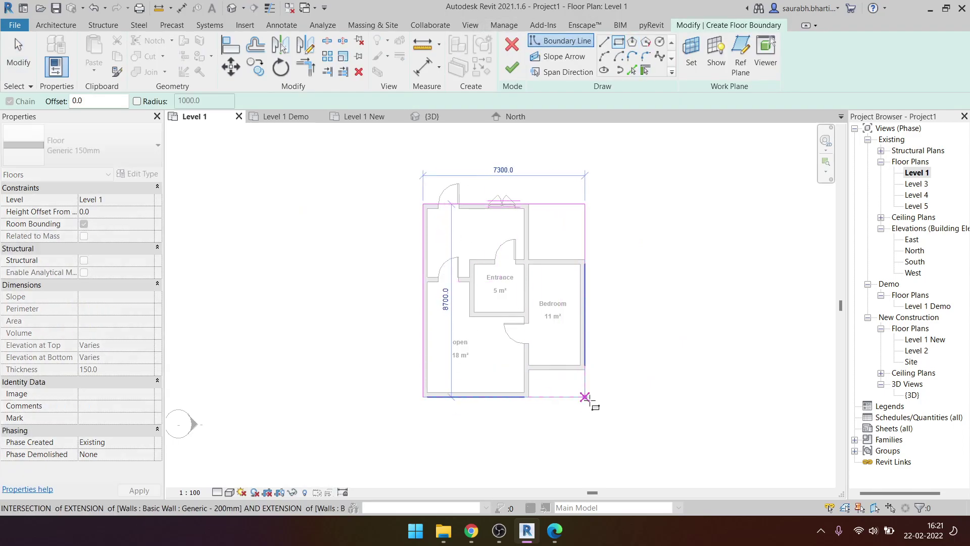
left_click(585, 398)
key("Escape")
key("Escape")
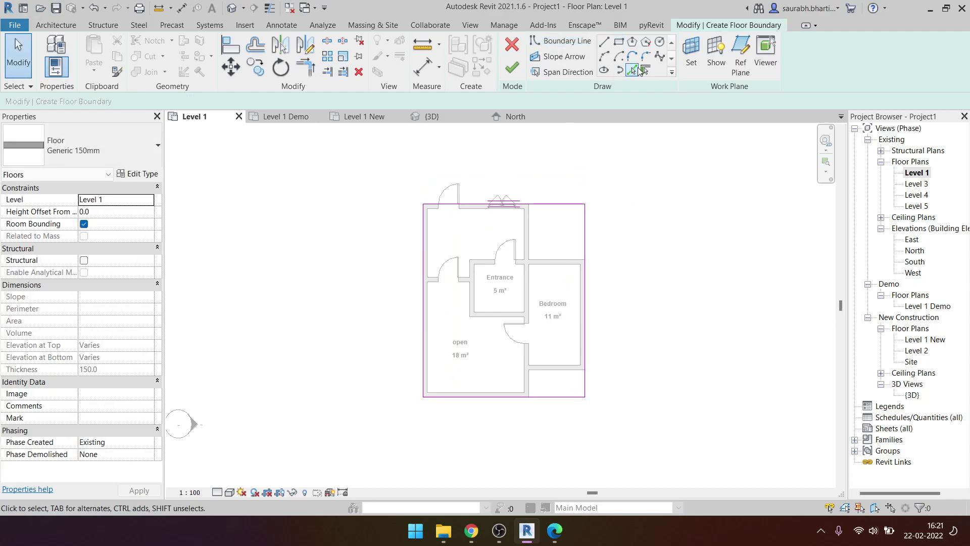
- Add floor boundary lines from the bedroom's left, lower and another vertical wall
left_click(637, 68)
scroll(576, 397, "up", 3)
left_click(479, 303)
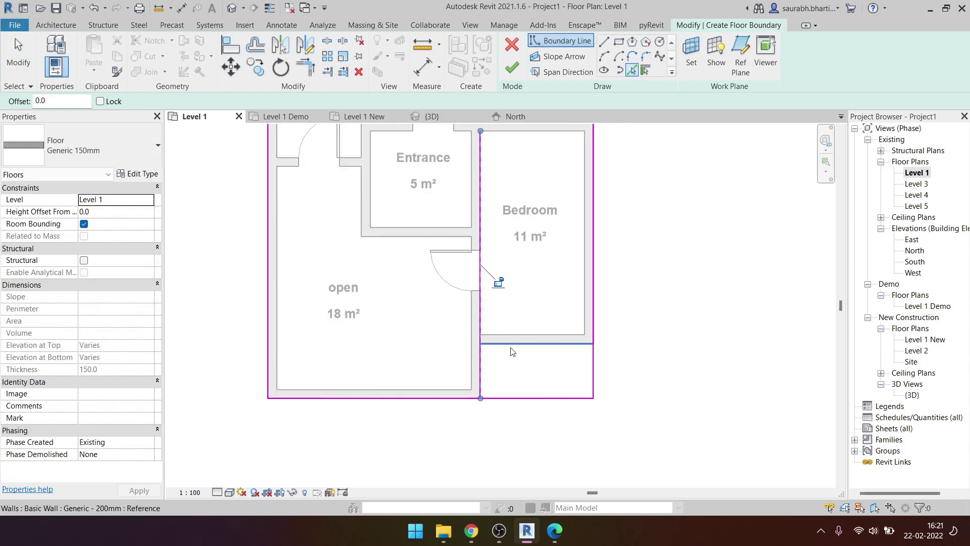
left_click(511, 351)
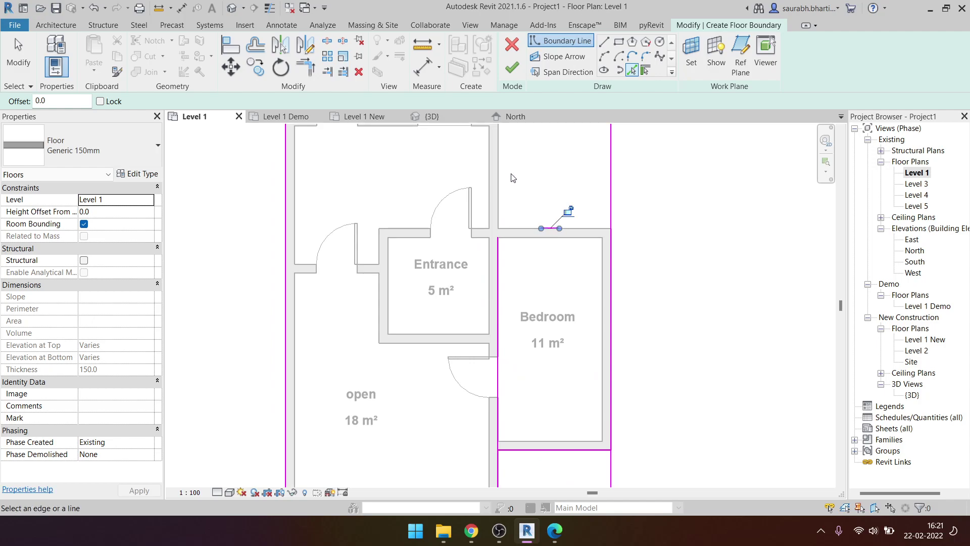
left_click(511, 179)
middle_click_drag(516, 188, 578, 264)
- Trim the boundary lines into closed corners and finish the Level 1 floor sketch
key("t")
key("r")
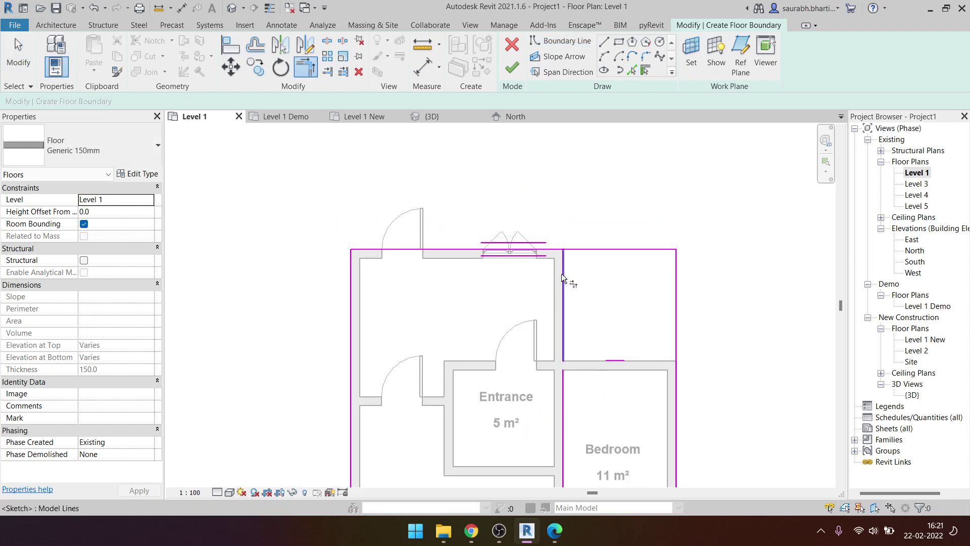
left_click(562, 274)
left_click(506, 249)
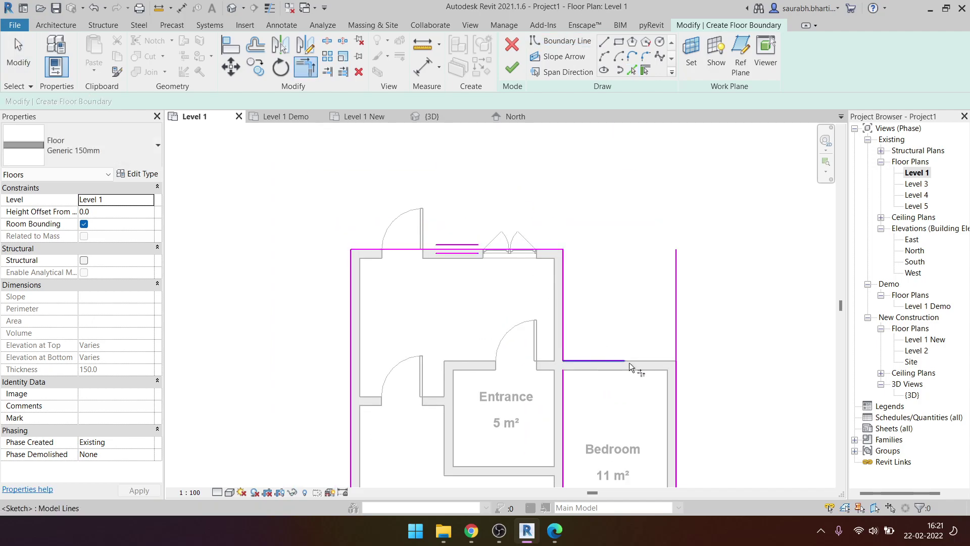
left_click(676, 372)
middle_click_drag(676, 455, 619, 192)
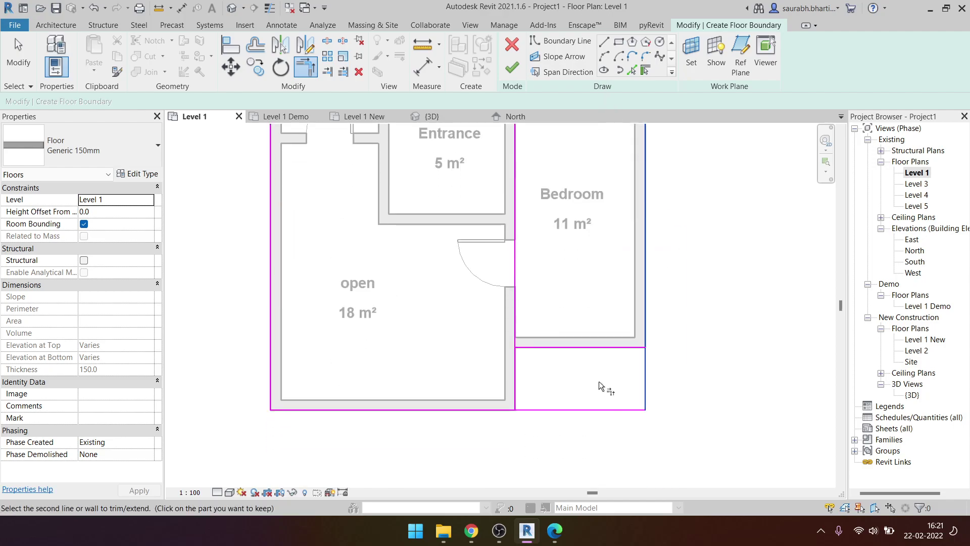
left_click(627, 347)
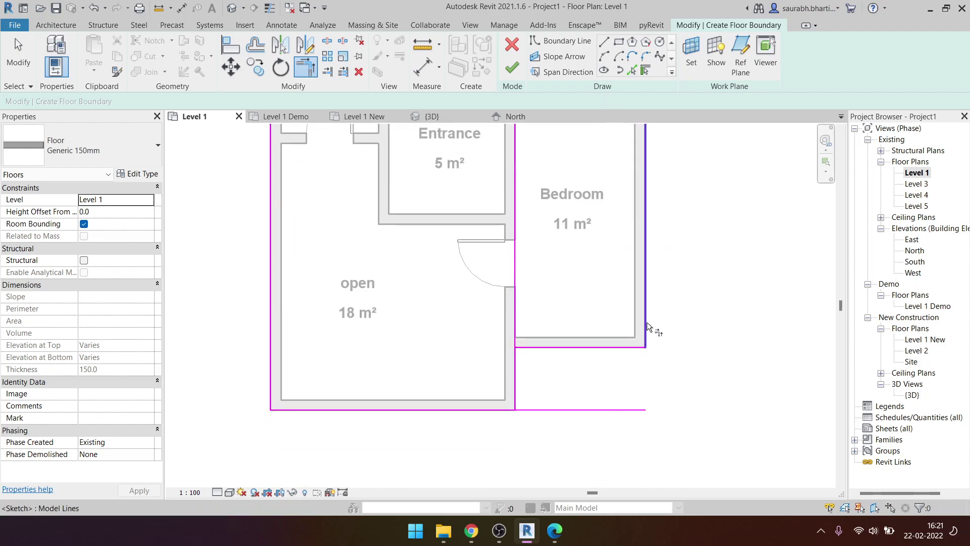
left_click(530, 348)
left_click(516, 374)
left_click(511, 409)
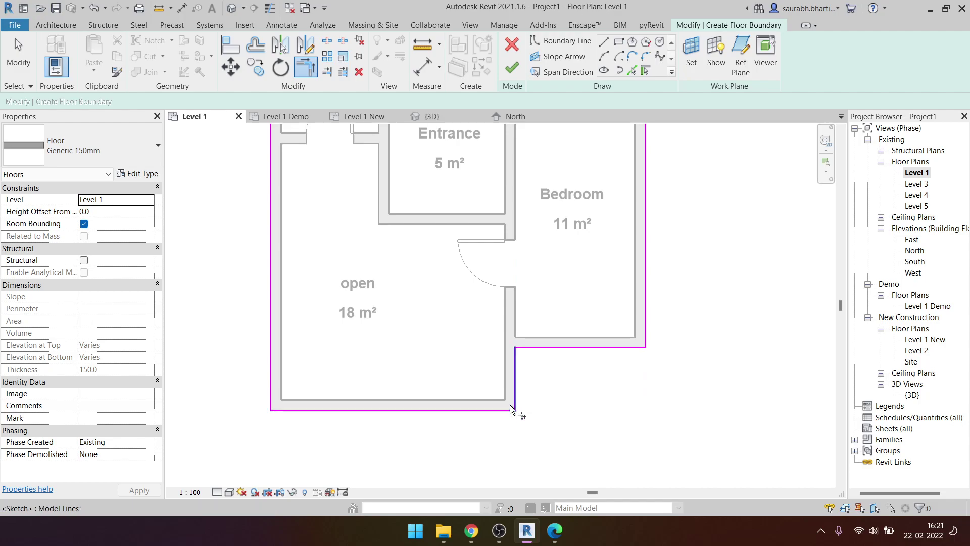
scroll(510, 404, "down", 3)
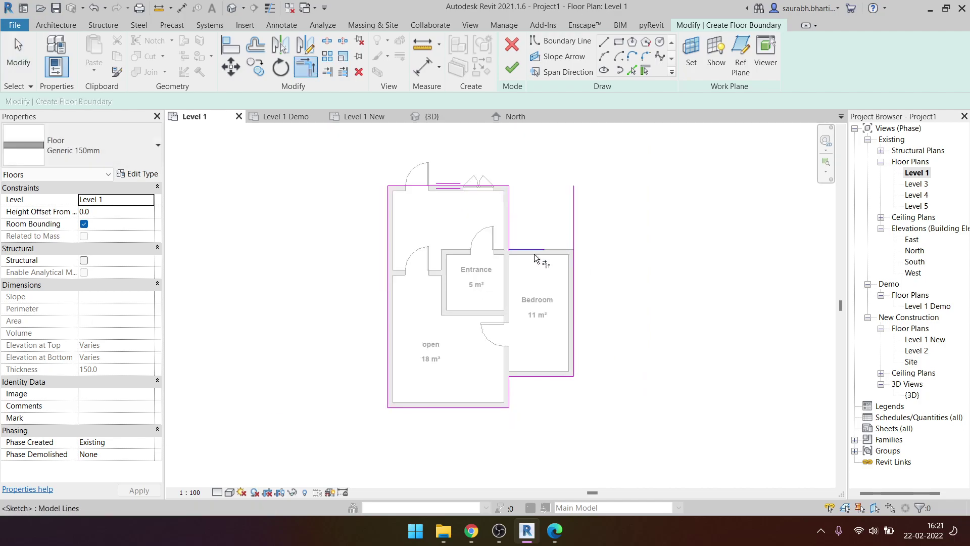
left_click(512, 68)
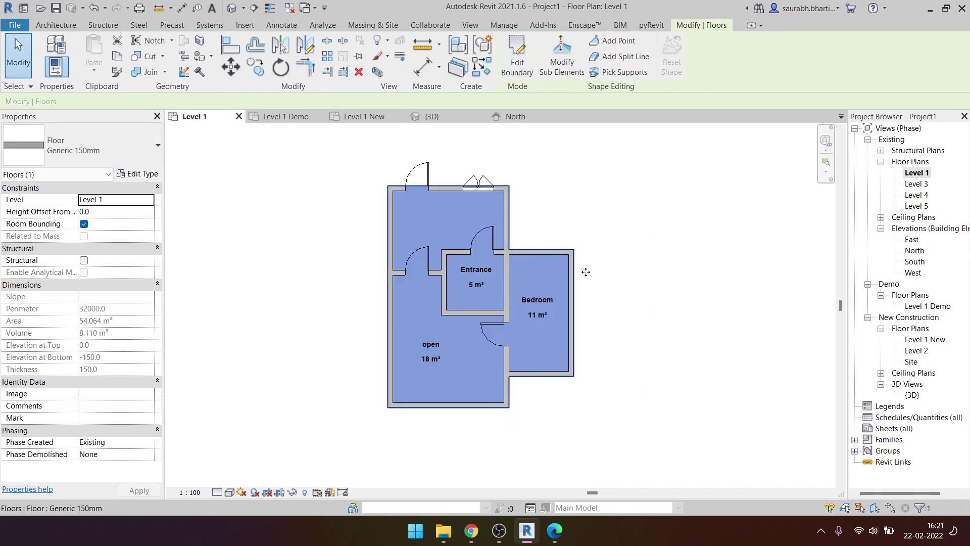
left_click(586, 272)
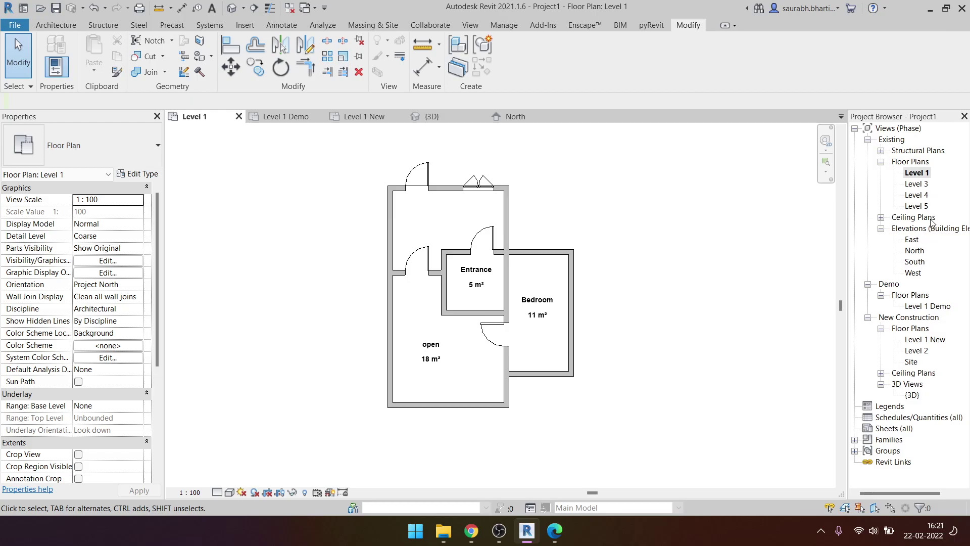
- In the North elevation, rename Level 5 to 0 Base
double_click(914, 251)
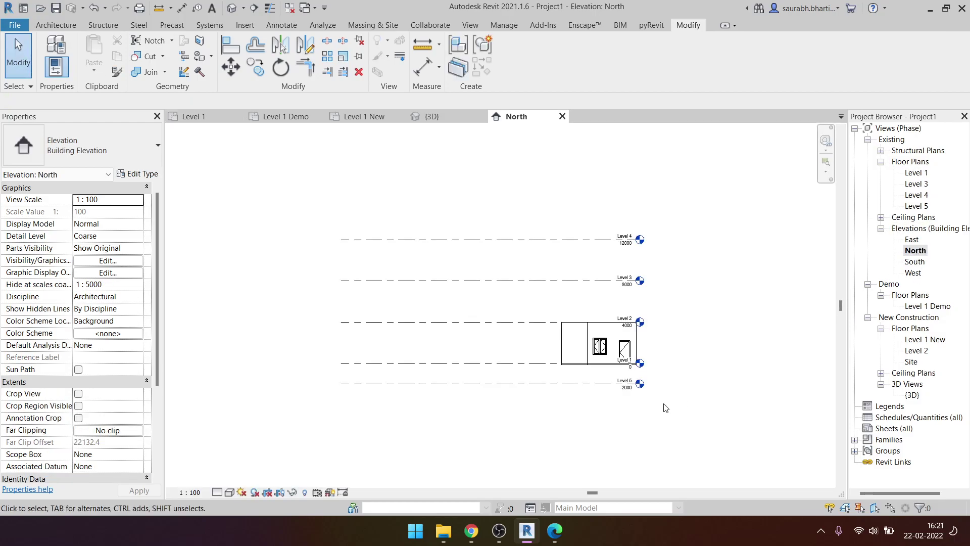
scroll(664, 405, "up", 4)
left_click(665, 343)
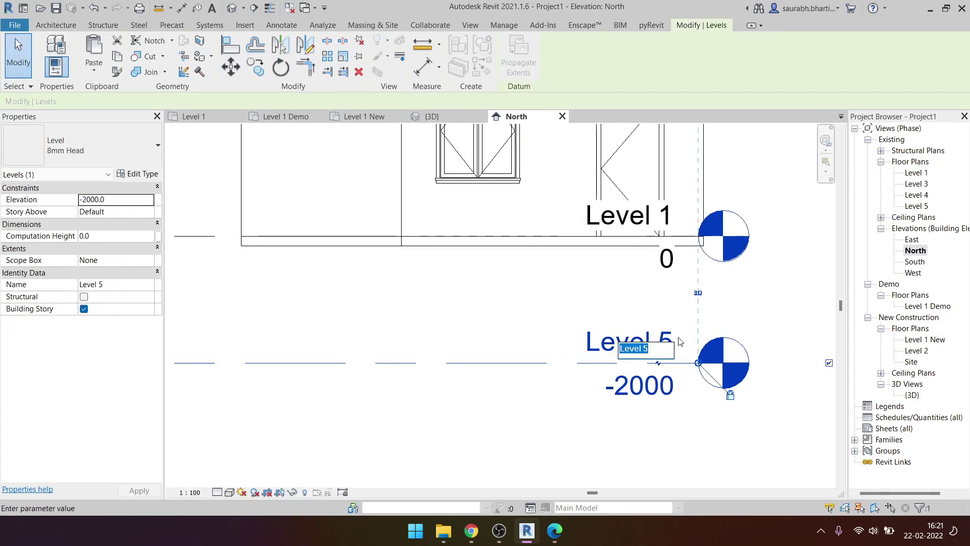
type("0")
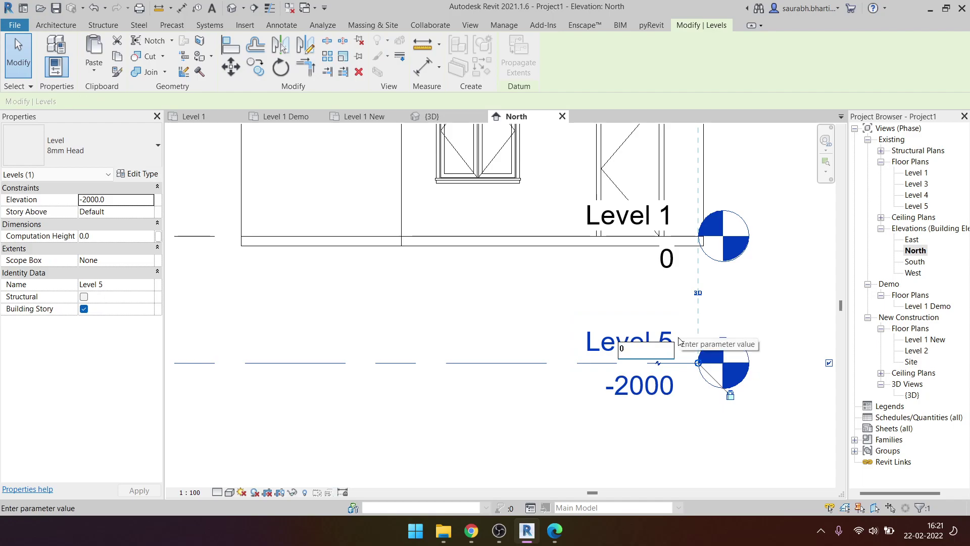
type(" Base")
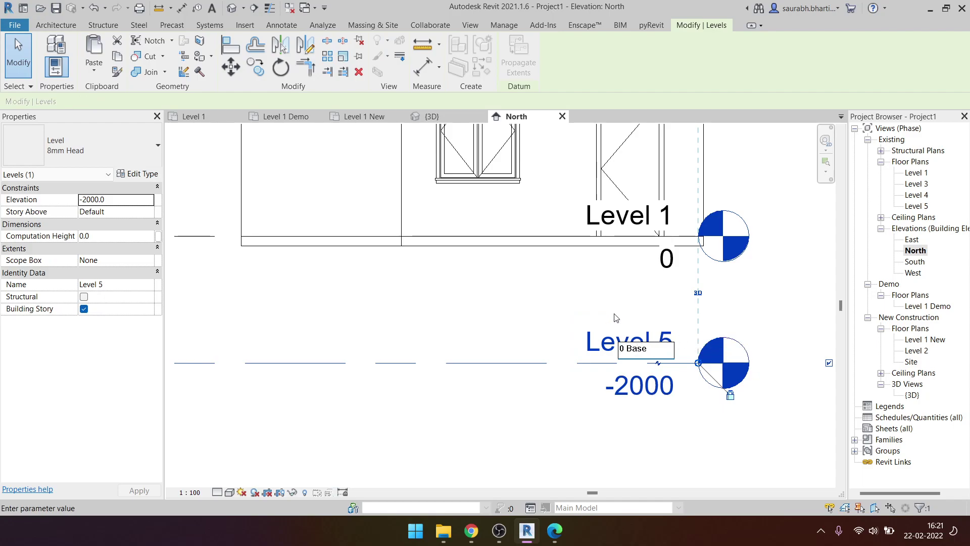
key("Return")
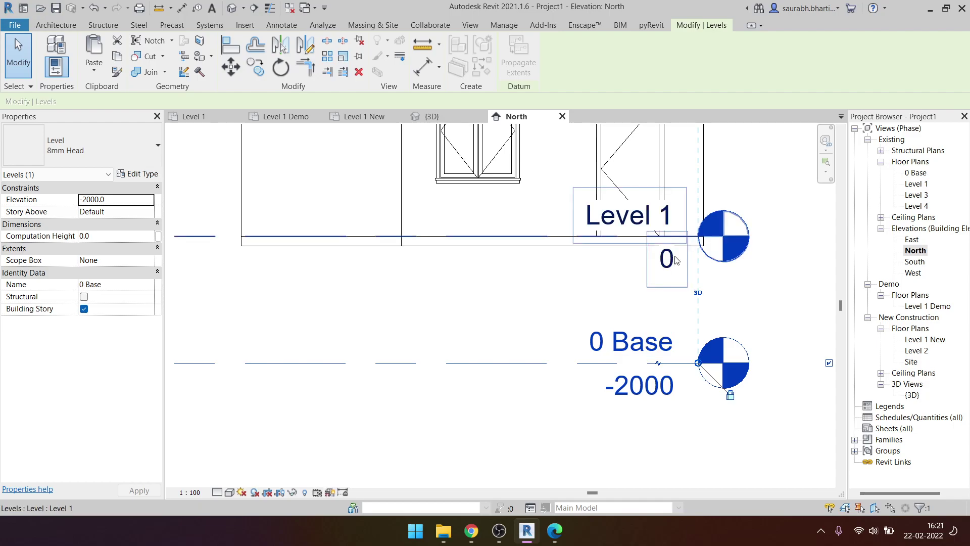
left_click(596, 220)
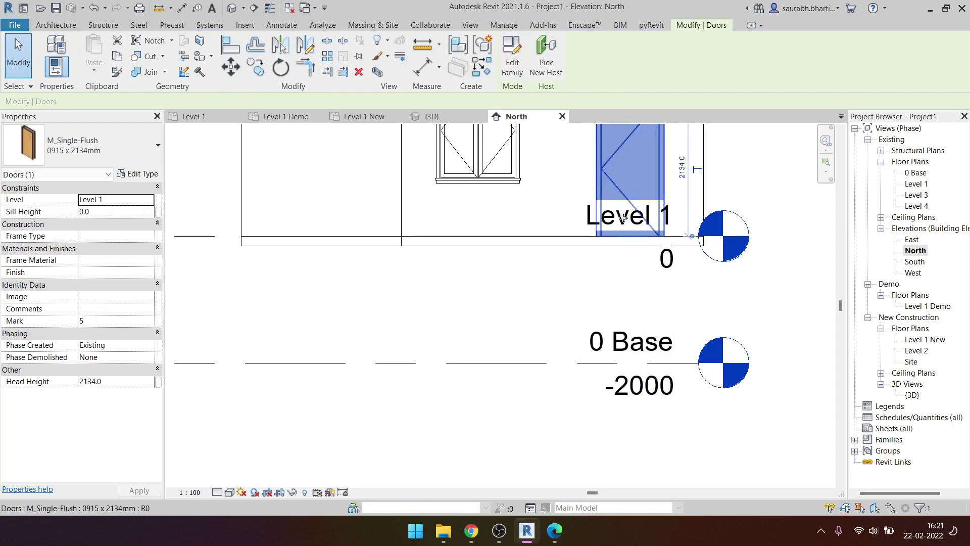
scroll(635, 219, "up", 3)
key("Escape")
left_click(730, 205)
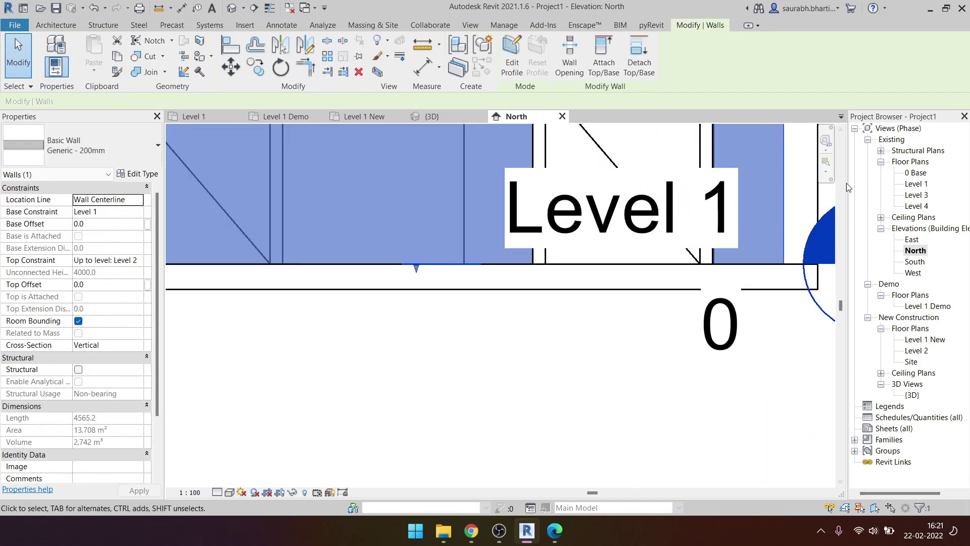
key("Escape")
- Rename Level 1 to 1 GF, including its matching level and views
left_click(917, 185)
type("1 GF")
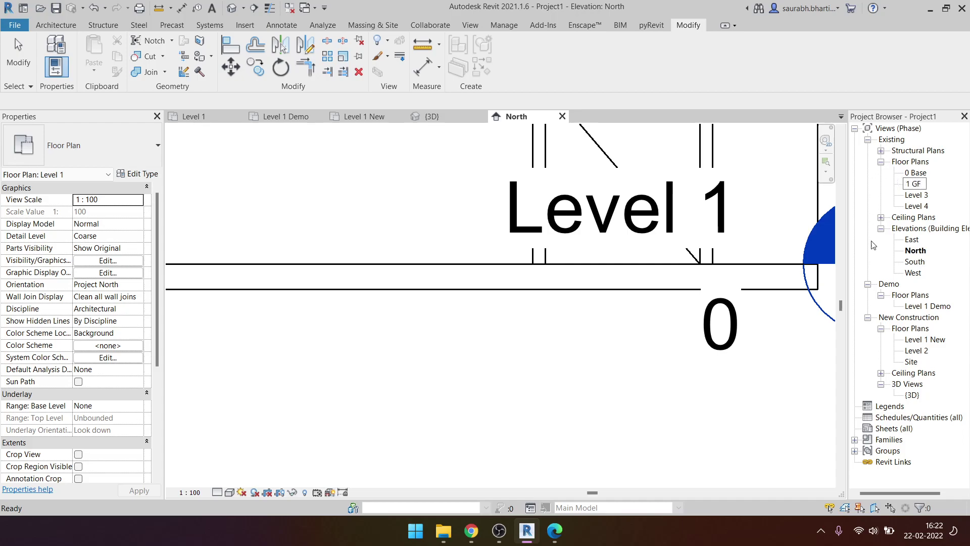
key("Return")
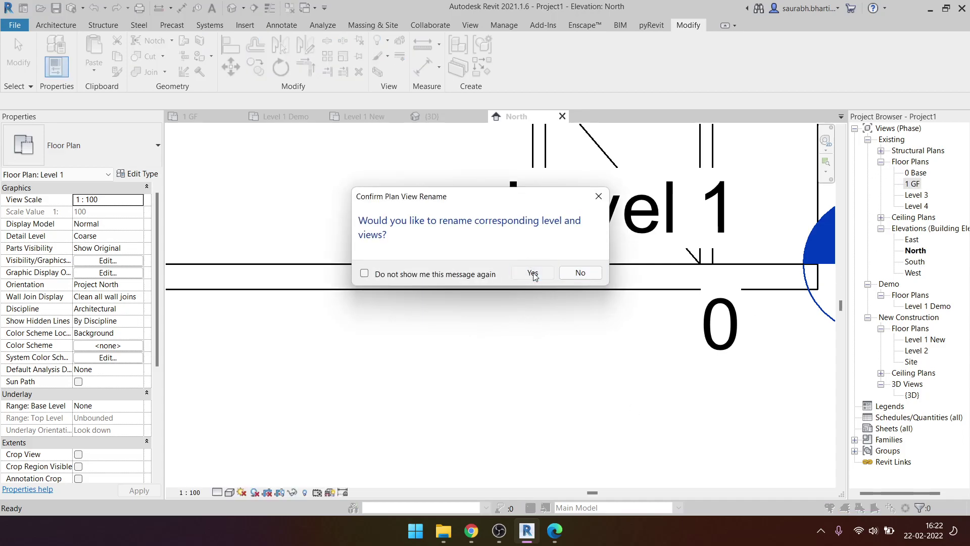
left_click(533, 274)
scroll(546, 184, "down", 3)
scroll(546, 184, "down", 3)
scroll(546, 184, "down", 2)
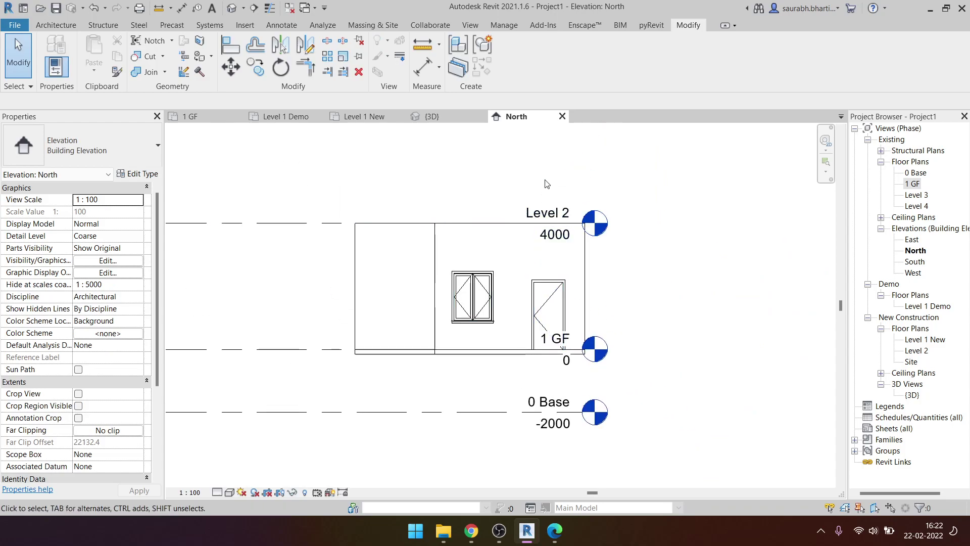
scroll(918, 237, "right", 1)
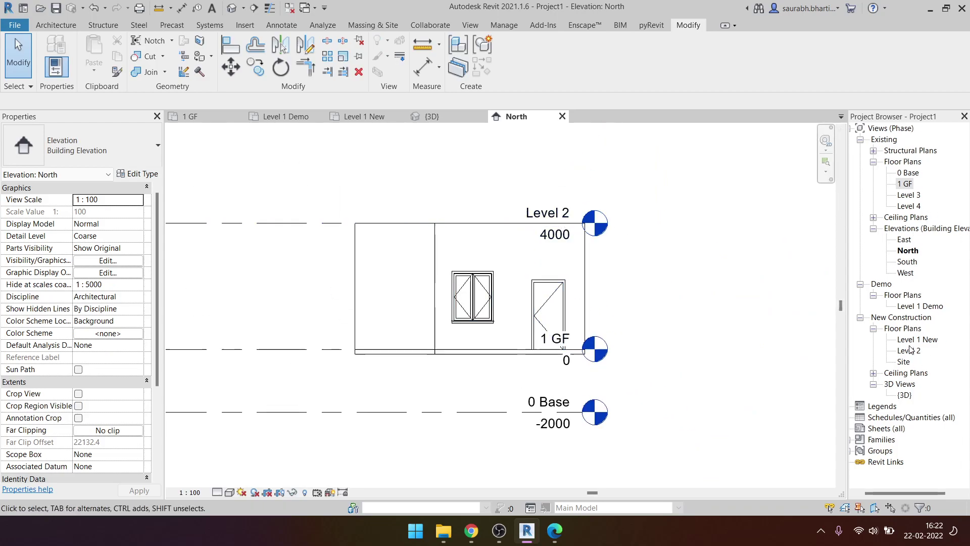
scroll(910, 348, "left", 1)
- Set the Level 2 floor plan's Phase to Existing and realign the Level 2 head
left_click(928, 353)
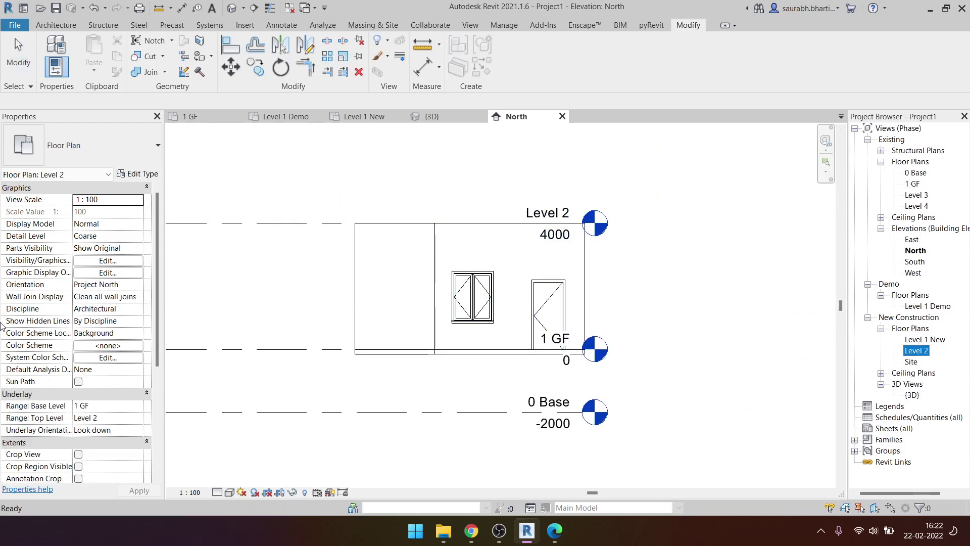
scroll(112, 437, "down", 5)
left_click(137, 455)
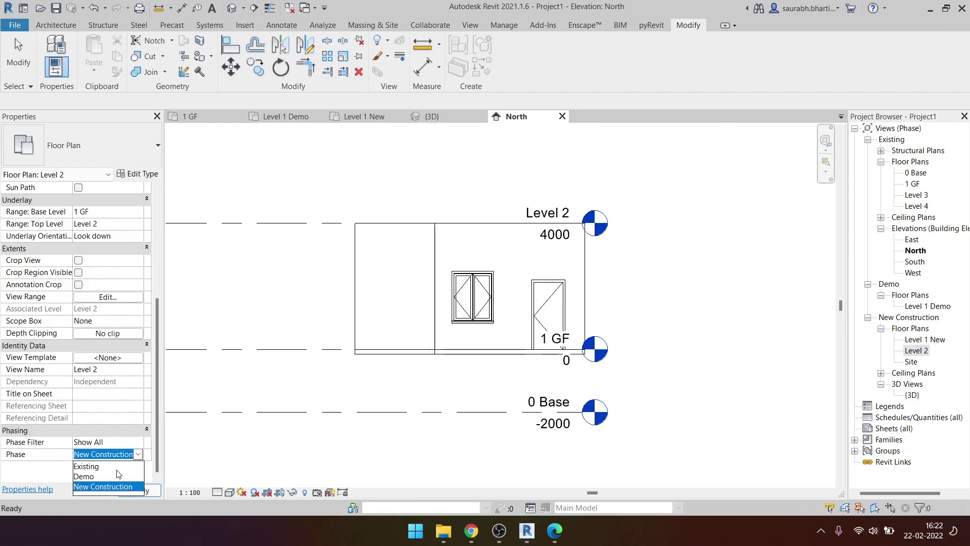
left_click(111, 466)
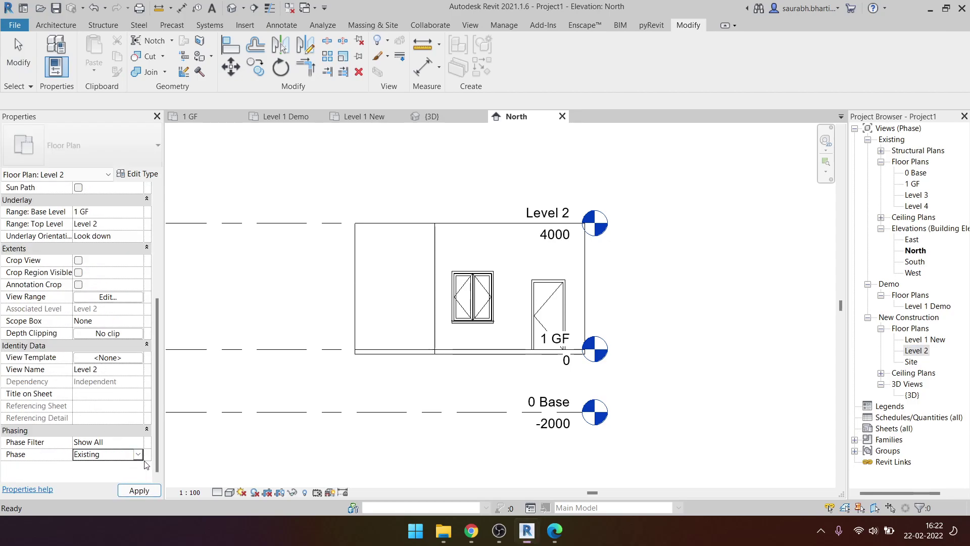
left_click(567, 270)
left_click(572, 235)
scroll(574, 236, "up", 3)
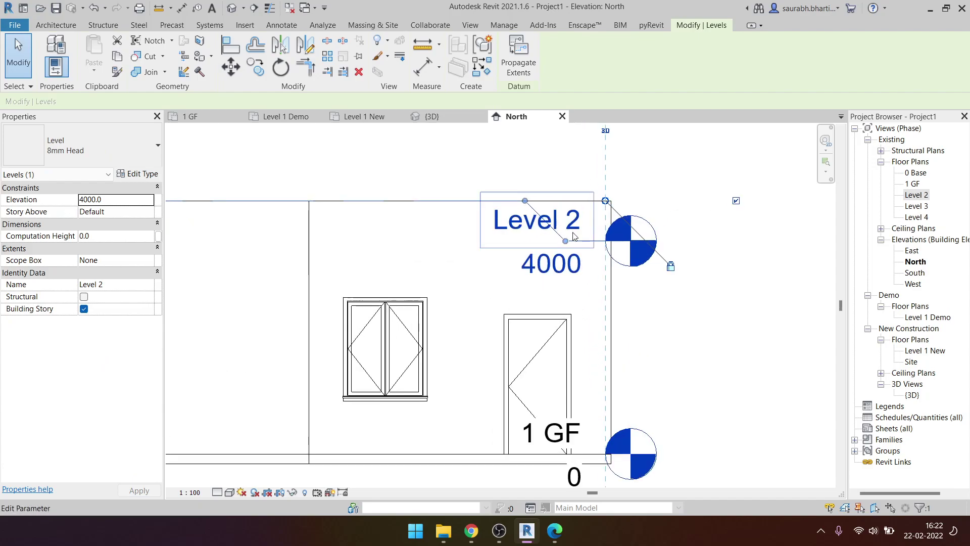
left_click_drag(565, 241, 571, 202)
- Rename Levels 2, 3 and 4 to FF, Loft and Roof
left_click(548, 182)
type("FF")
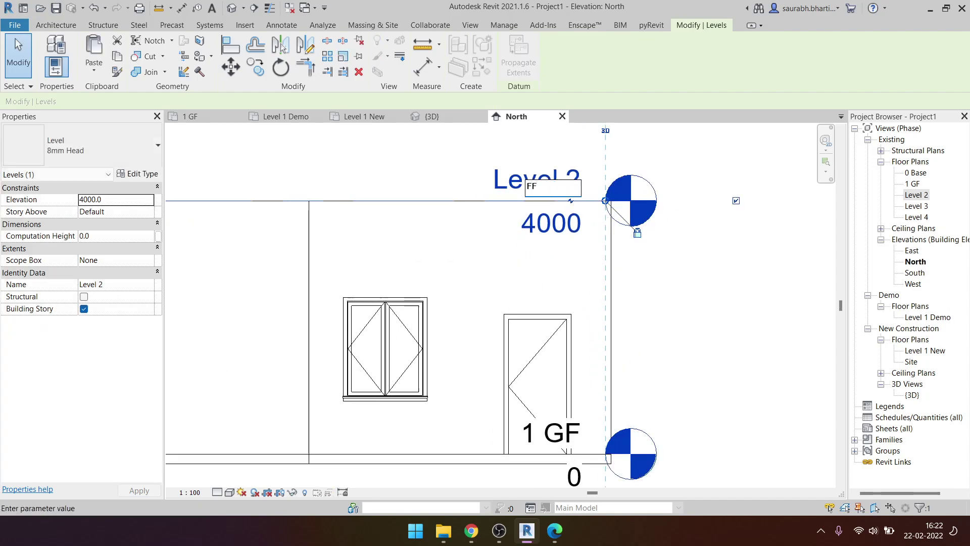
key("Return")
scroll(678, 313, "down", 2)
middle_click_drag(631, 227, 607, 303)
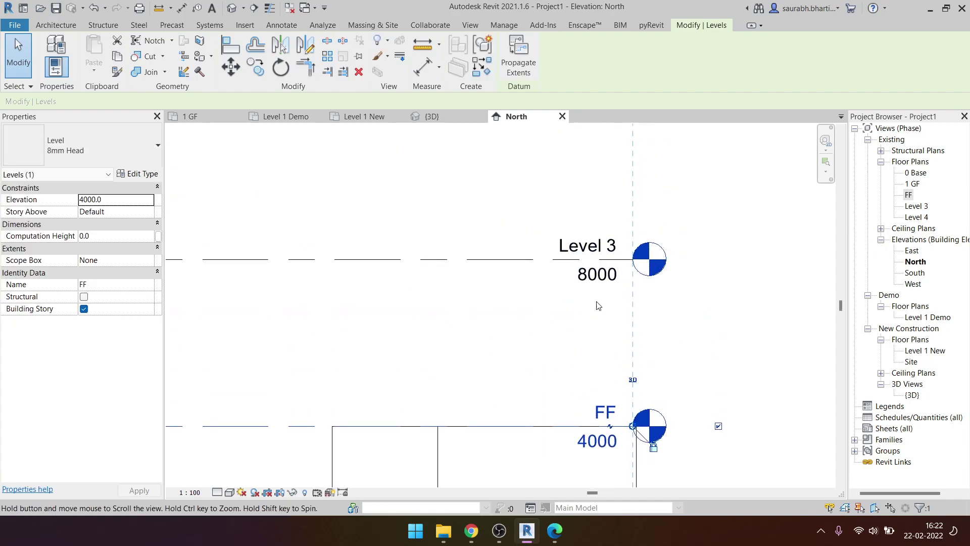
double_click(586, 244)
type("Loft")
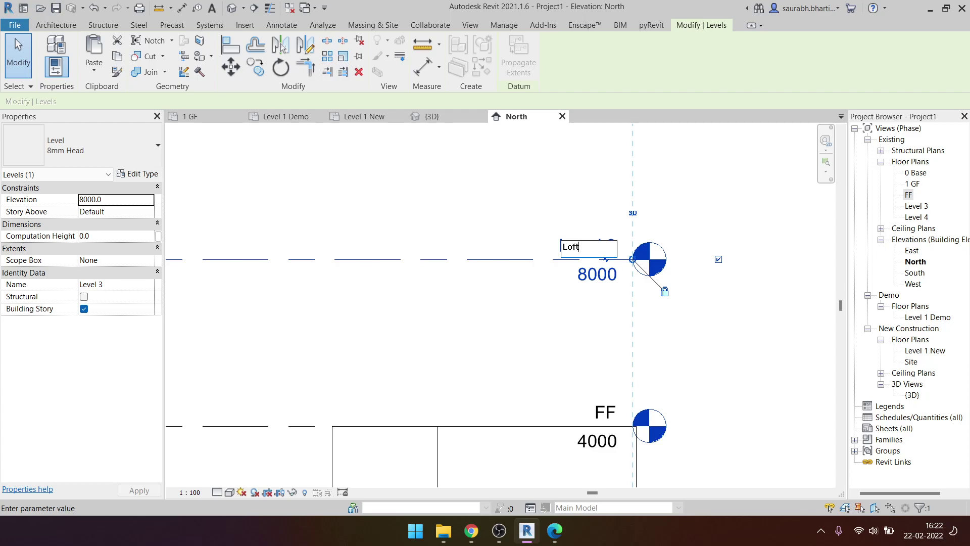
key("Return")
mouse_move(512, 245)
middle_mouse_down()
mouse_move(552, 440)
mouse_move(576, 485)
middle_mouse_up()
double_click(630, 283)
type("Roof")
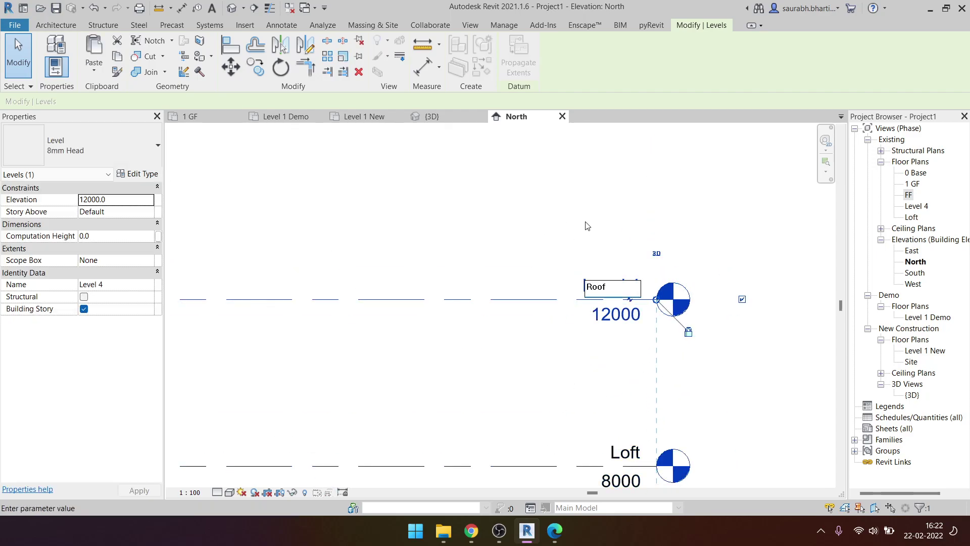
key("Return")
scroll(501, 243, "down", 4)
key("Escape")
- Recentre the elevation on all levels and open the FF floor plan
middle_click_drag(535, 329, 569, 275)
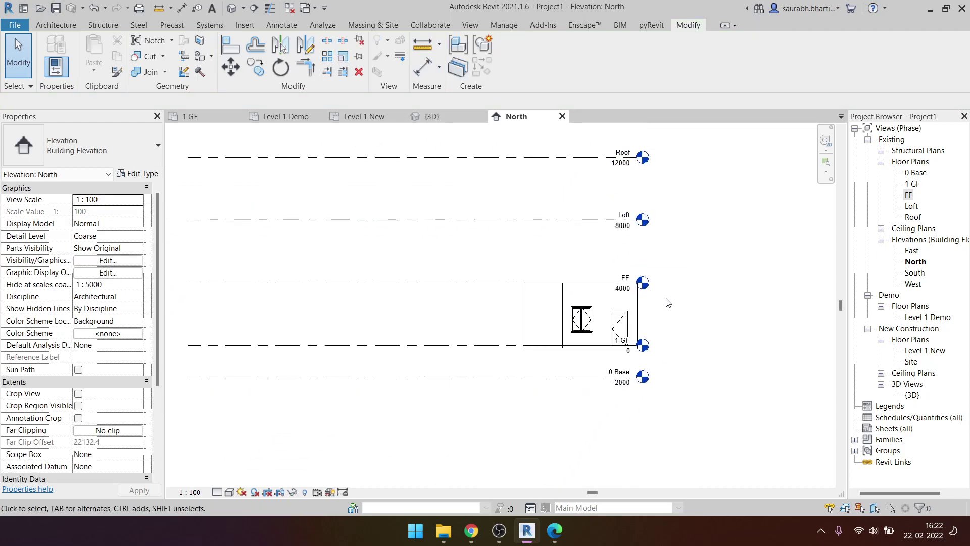
scroll(667, 303, "up", 1)
middle_click_drag(677, 311, 704, 273)
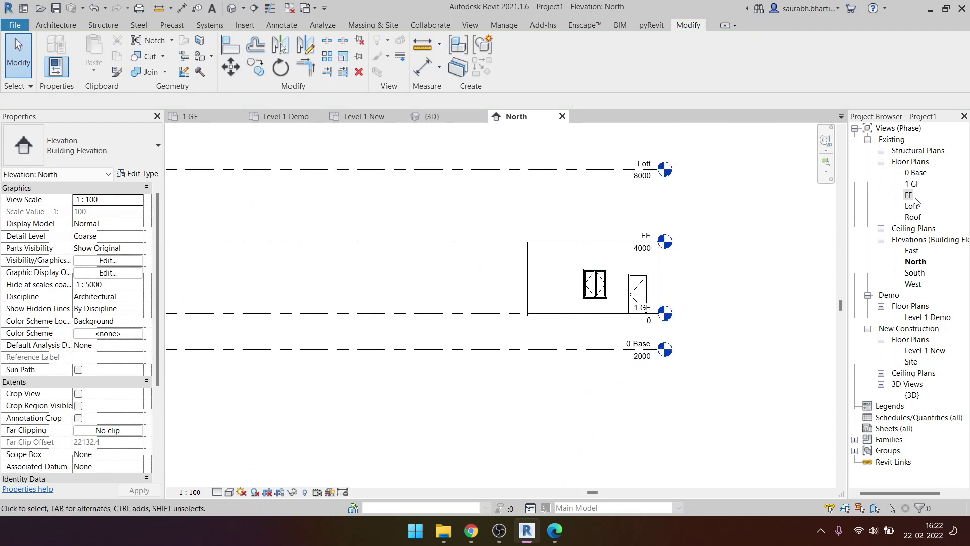
middle_click_drag(798, 264, 844, 289)
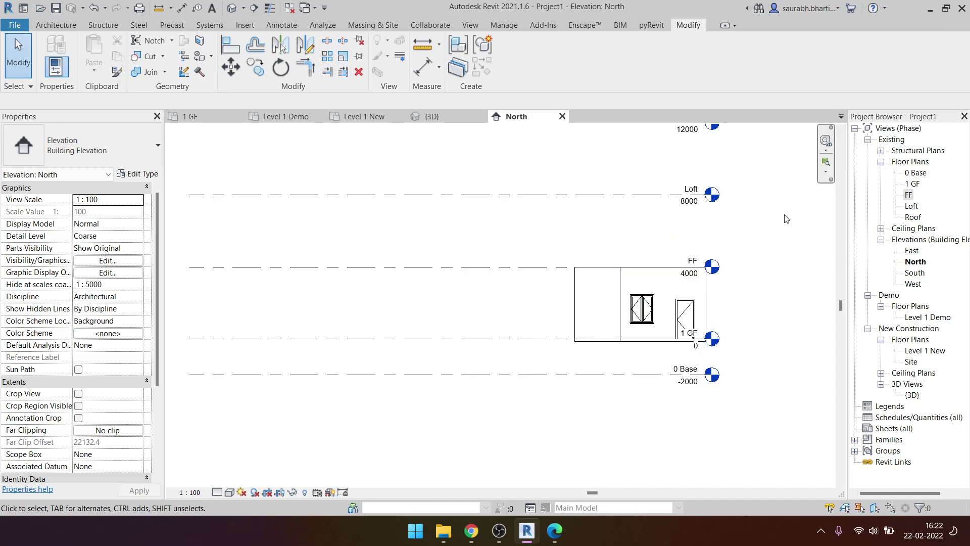
double_click(909, 196)
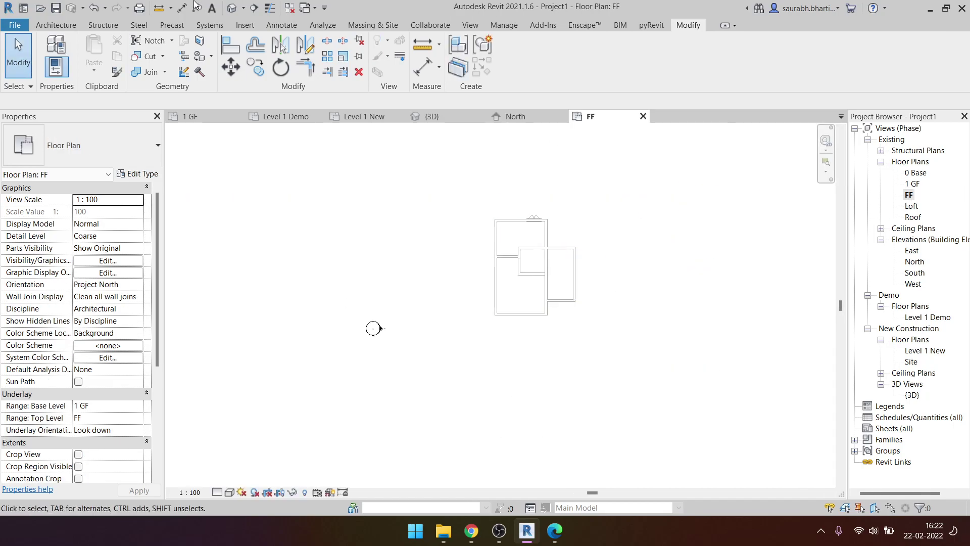
- In 3D, copy the ground floor slab and paste it aligned to level FF
left_click(232, 10)
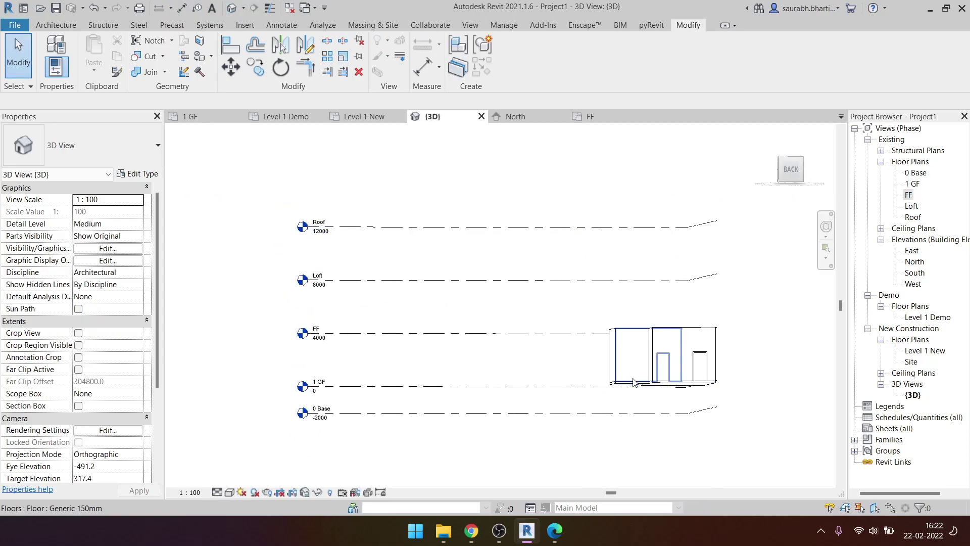
left_click(639, 392)
middle_click_drag(639, 392, 601, 333, "shift")
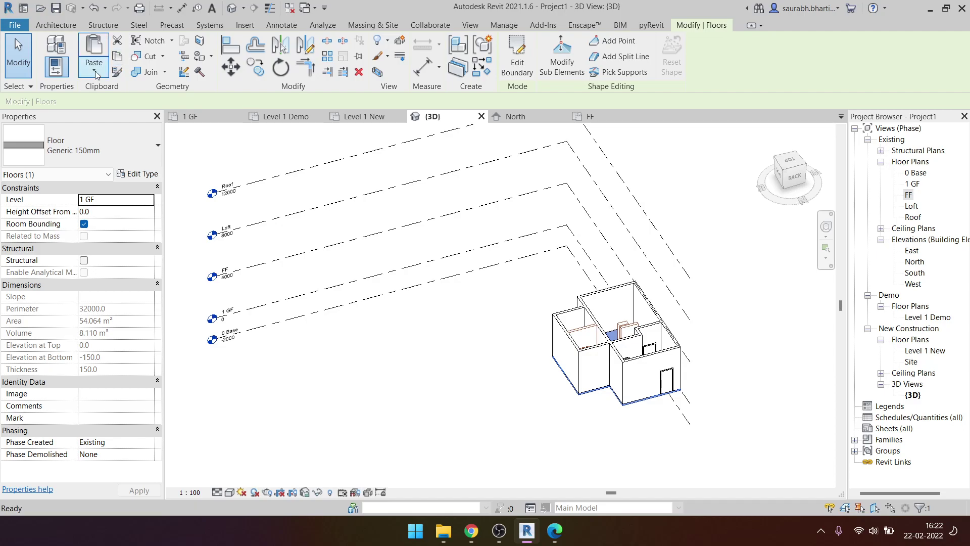
left_click(95, 75)
left_click(147, 117)
left_click(539, 191)
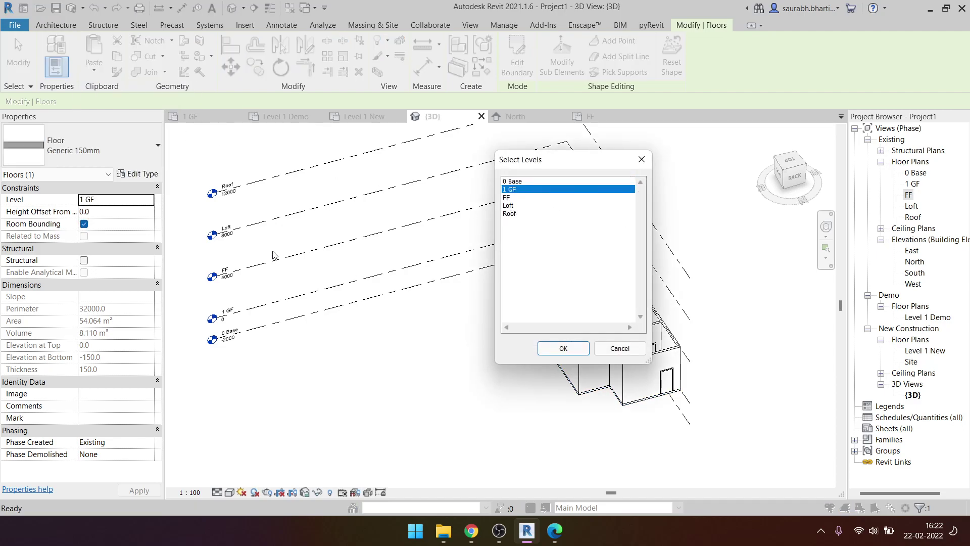
left_click(543, 198)
left_click(563, 348)
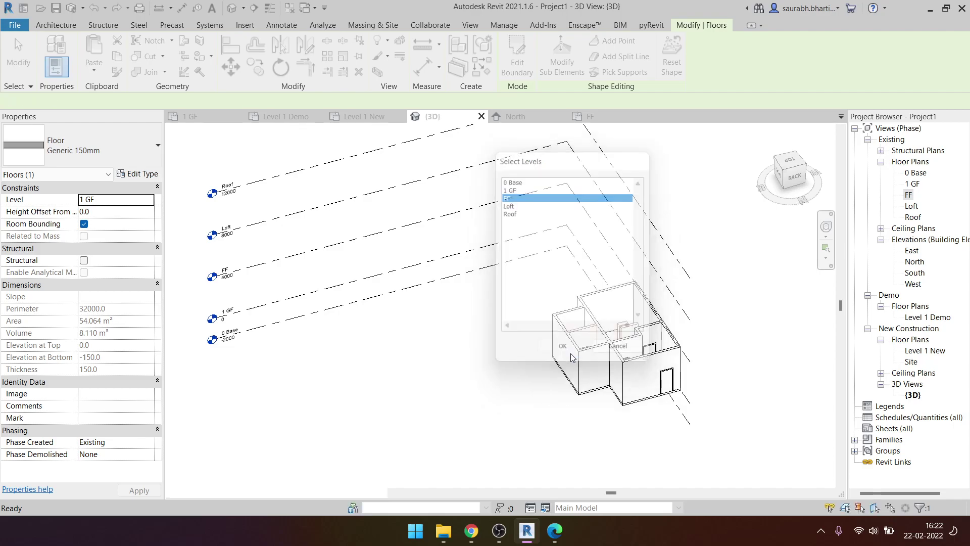
- Edit the pasted FF floor's boundary and finish the sketch
left_click(640, 314)
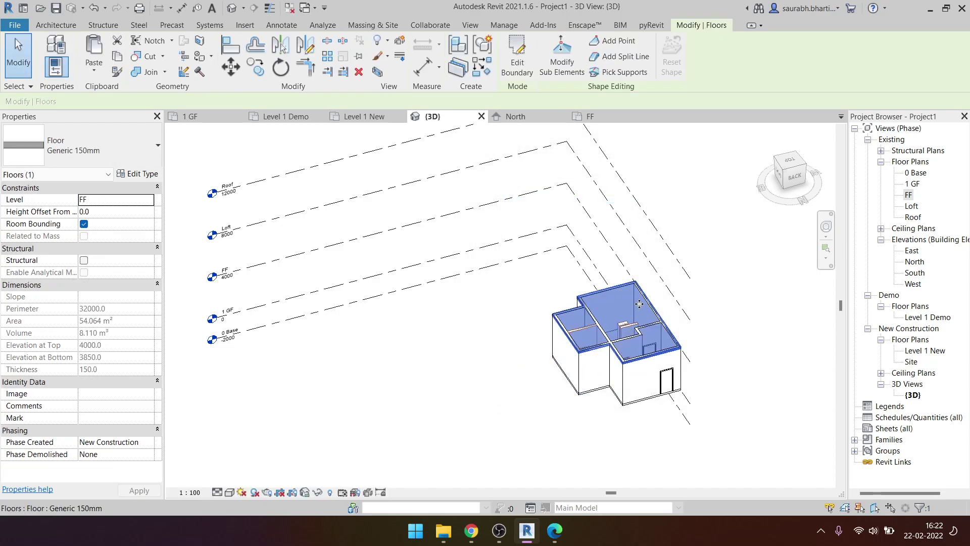
left_click(523, 58)
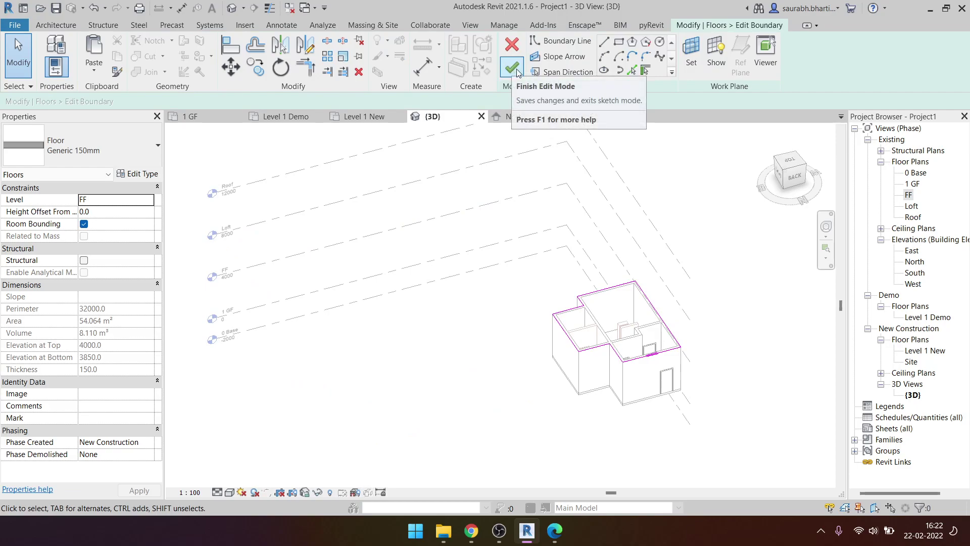
left_click(511, 67)
key("Escape")
scroll(612, 287, "up", 5)
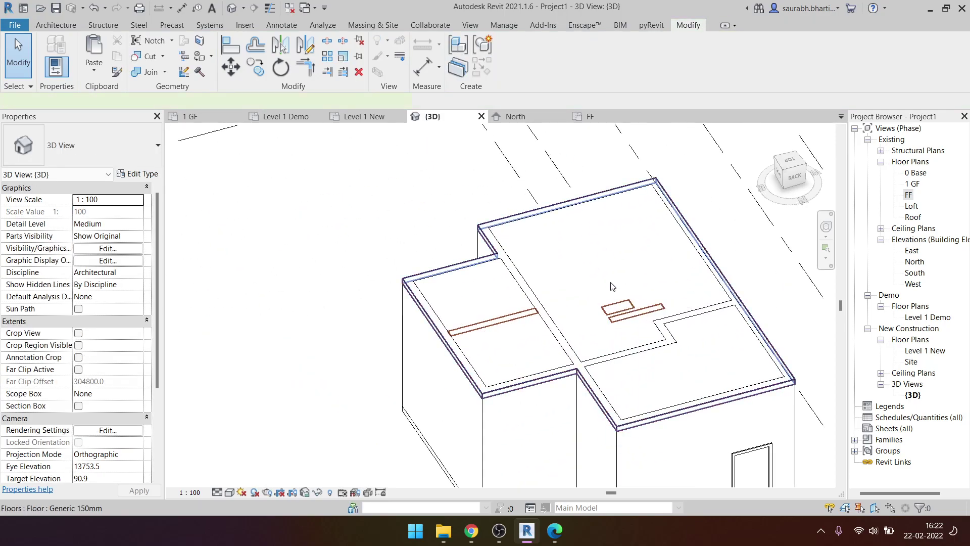
- Attach the tops of the connected ground-floor wall chain to the FF floor
left_click(611, 286)
middle_click_drag(612, 287, 807, 172, "shift")
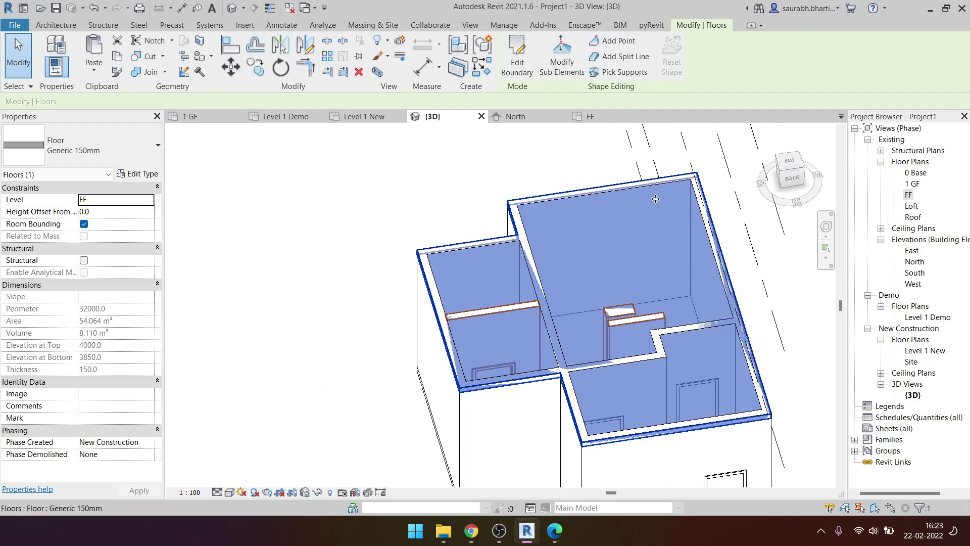
left_click(795, 169)
left_click(636, 390)
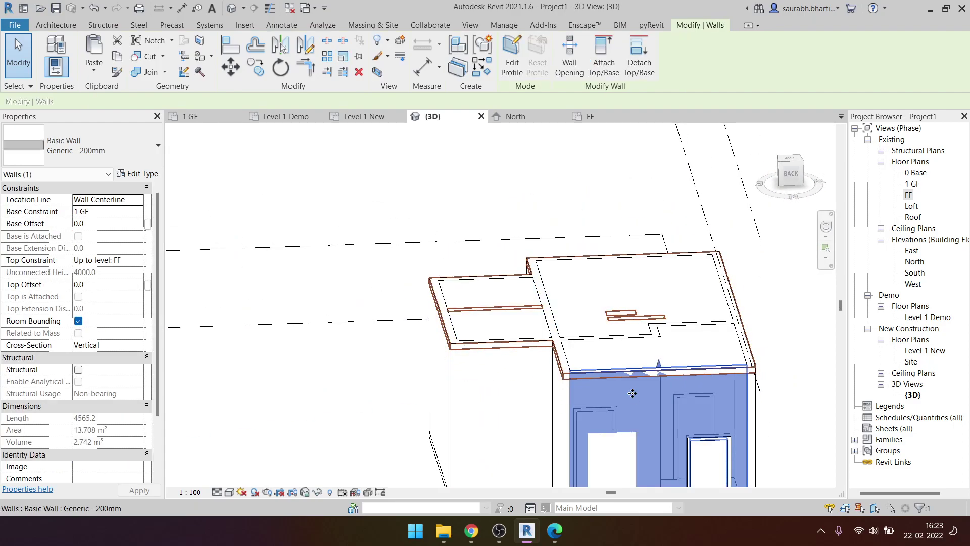
key("Escape")
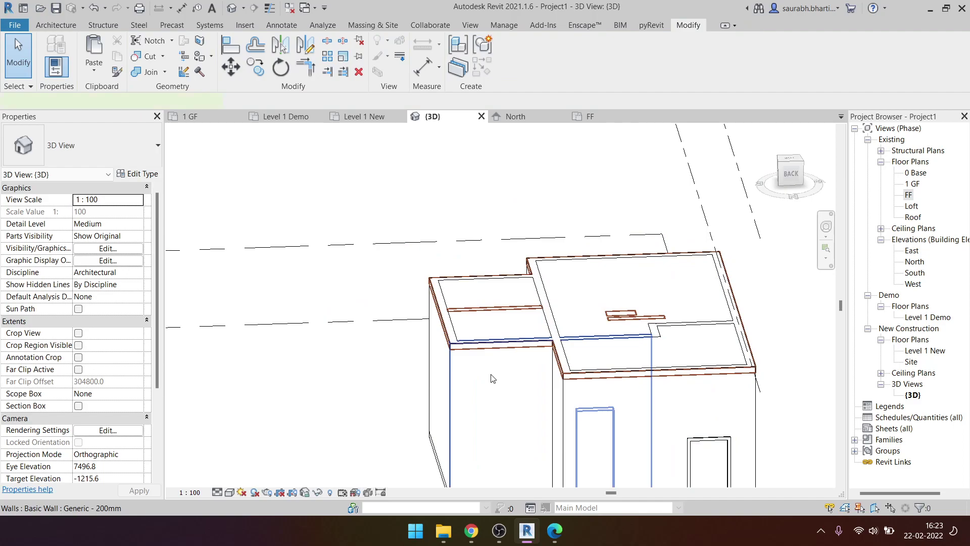
left_click(526, 284)
middle_click_drag(429, 399, 439, 330)
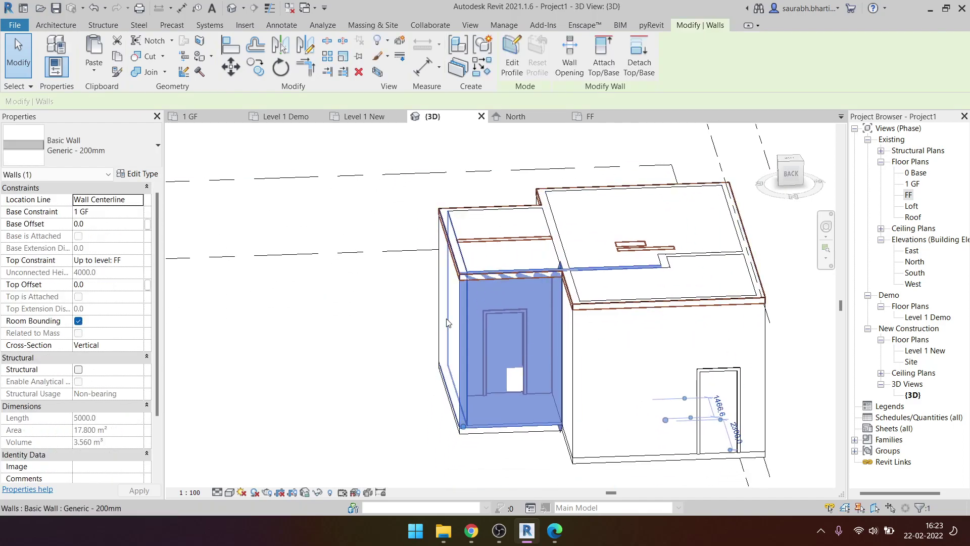
key("Escape")
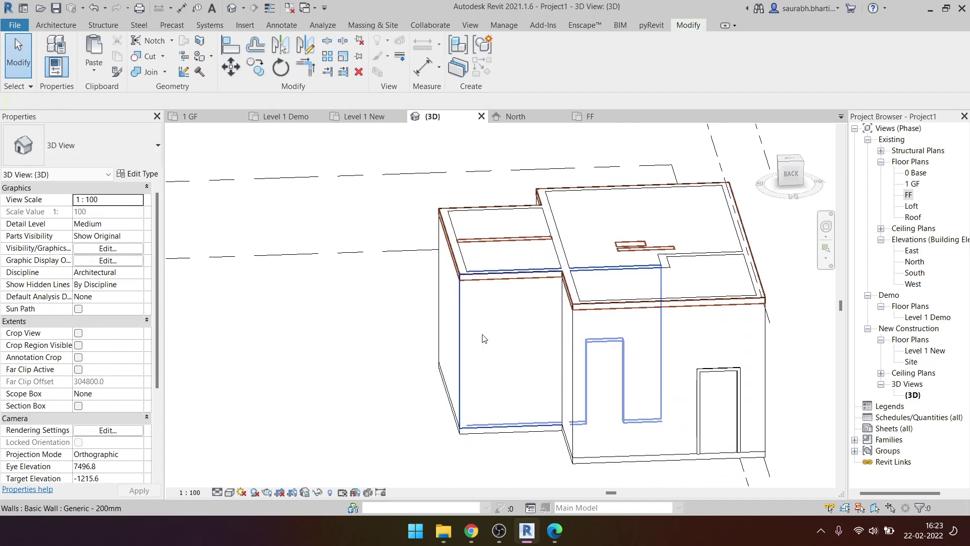
left_click(485, 334)
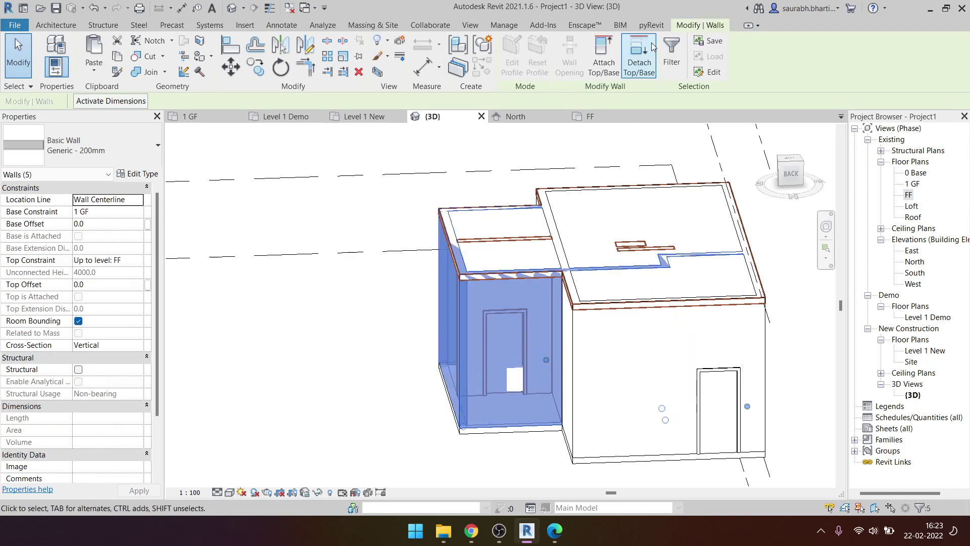
left_click(612, 48)
left_click(505, 242)
key("Escape")
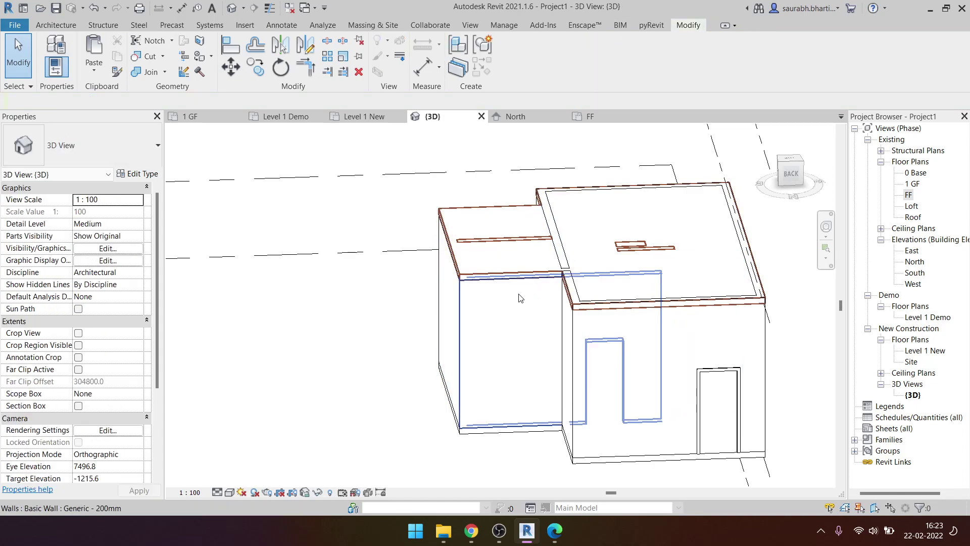
- Set the FF floor's Phase Created to Existing
left_click(505, 268)
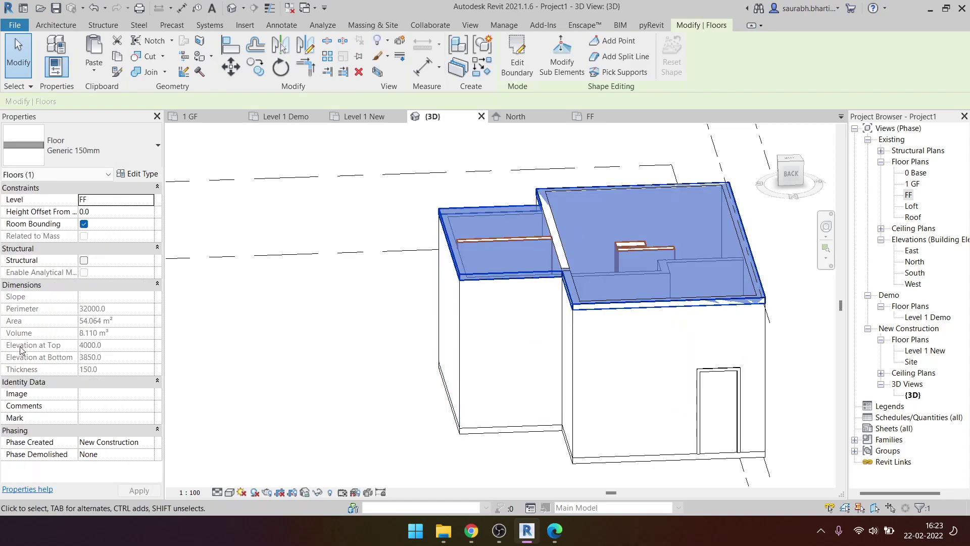
left_click(148, 443)
left_click(91, 454)
key("Escape")
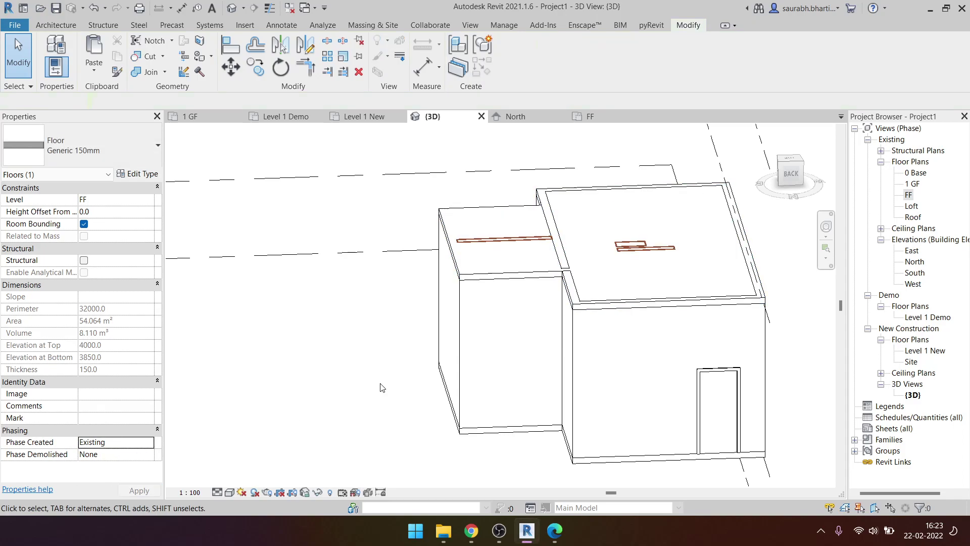
- Check the walls beneath the FF floor and the floor itself by selecting each
left_click(549, 236)
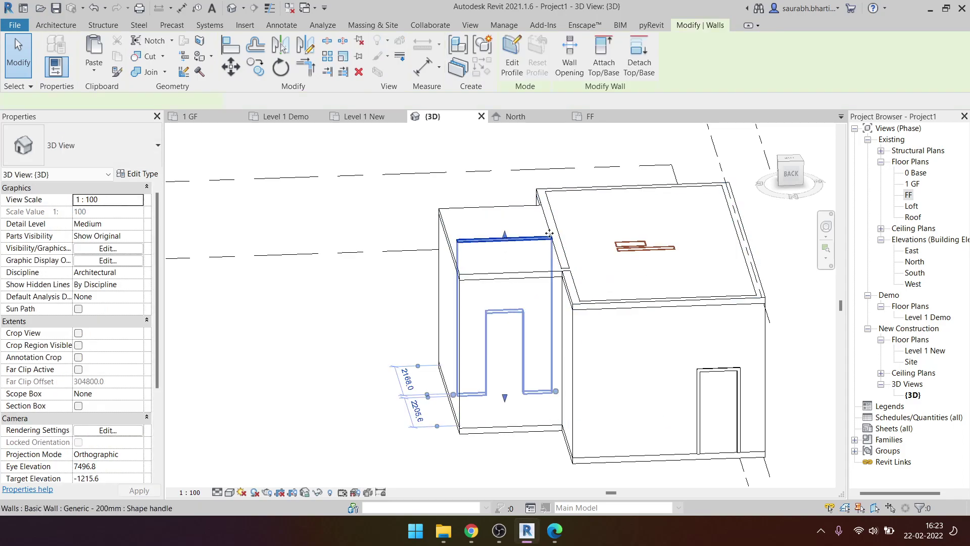
left_click(637, 247, "ctrl")
key("Escape")
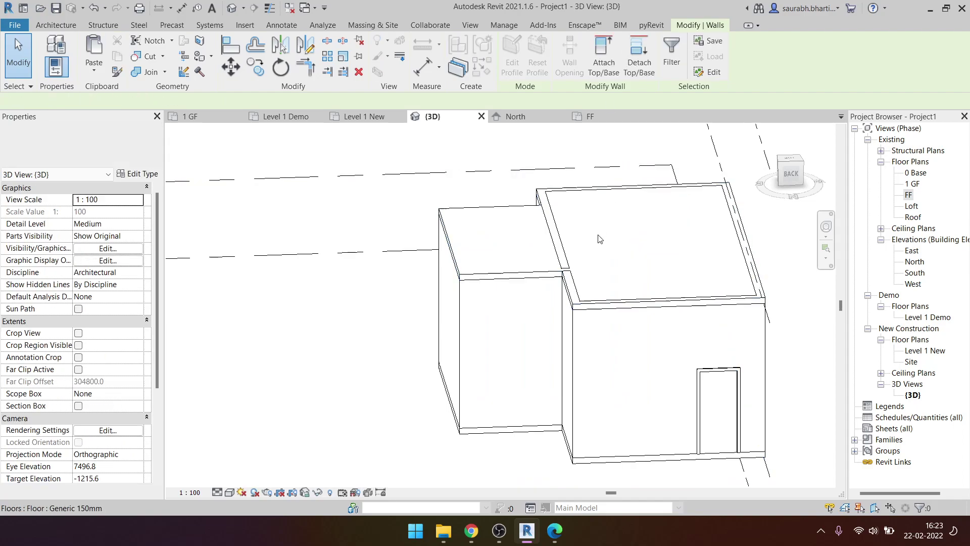
left_click(560, 242)
key("Escape")
left_click(556, 238)
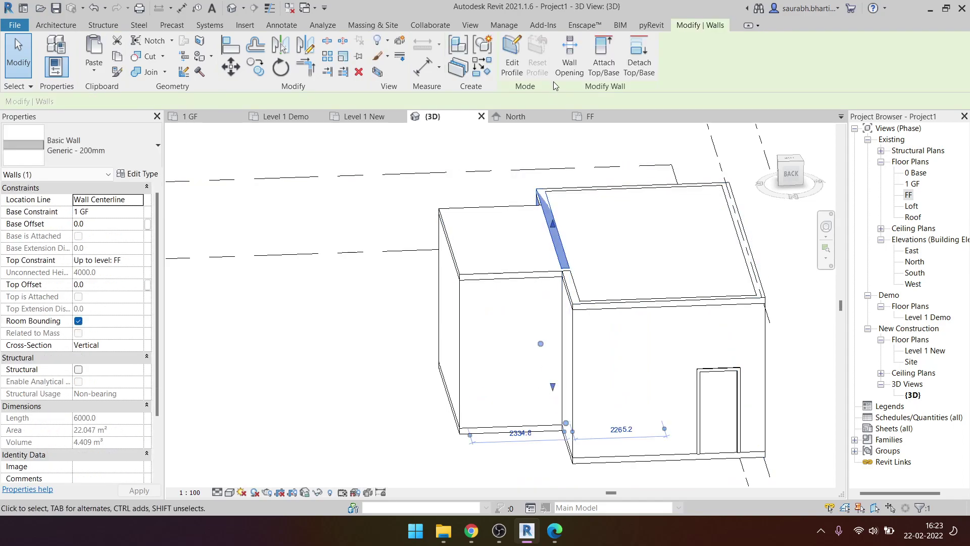
key("Escape")
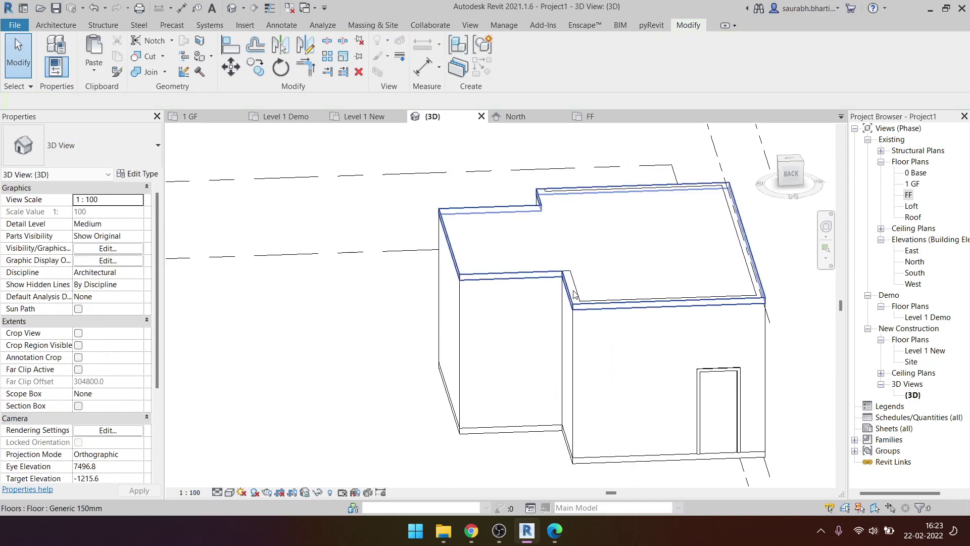
left_click(596, 303)
key("Escape")
- Inspect the remaining walls and the corner wall under the floor from new angles
mouse_move(596, 325)
middle_mouse_down("shift")
mouse_move(638, 287)
mouse_move(758, 270)
mouse_move(575, 284)
mouse_move(647, 281)
middle_mouse_up("shift")
left_click(638, 287)
left_click(758, 270, "ctrl")
key("Escape")
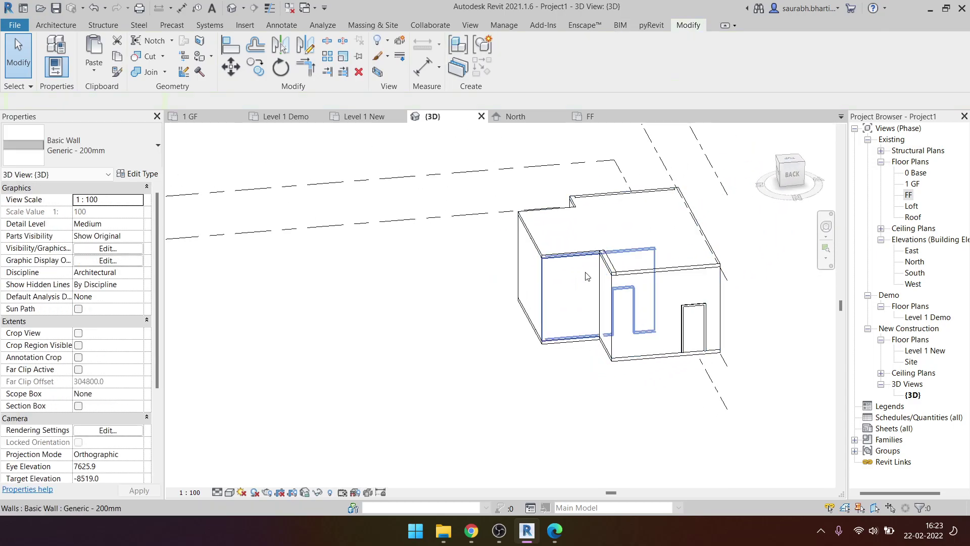
scroll(656, 279, "up", 5)
left_click(654, 280)
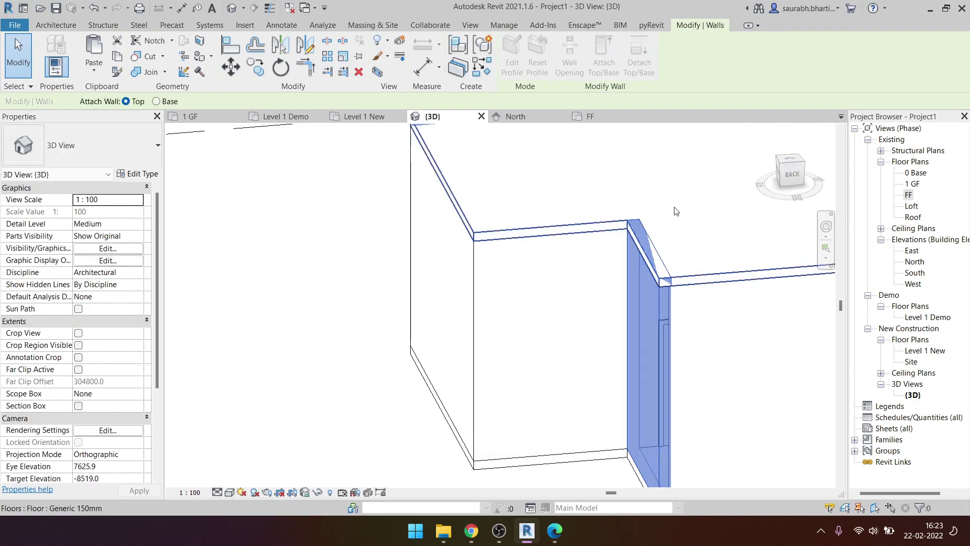
scroll(672, 215, "down", 5)
key("Escape")
middle_click_drag(470, 278, 556, 263, "shift")
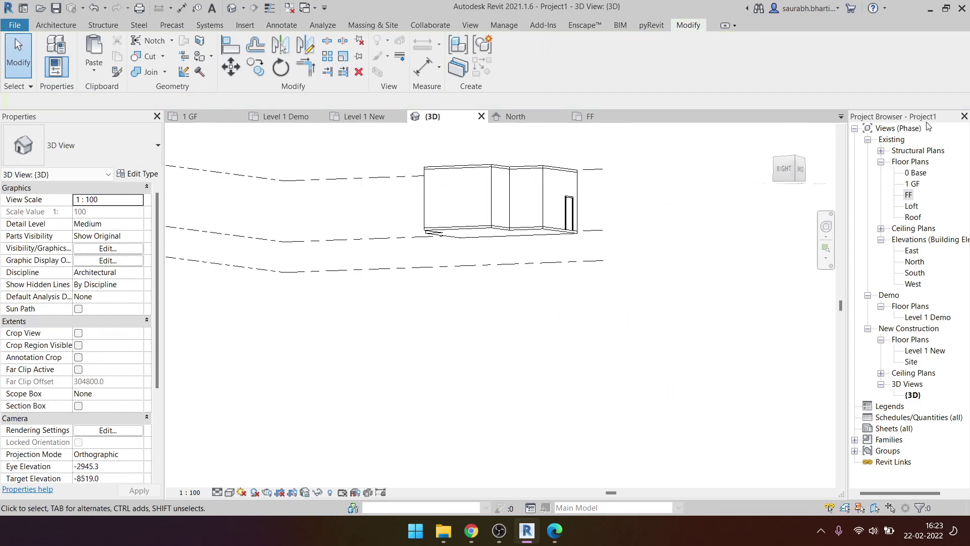
- On the 1 GF plan, draw a straight stair run up the left wall
left_click(907, 195)
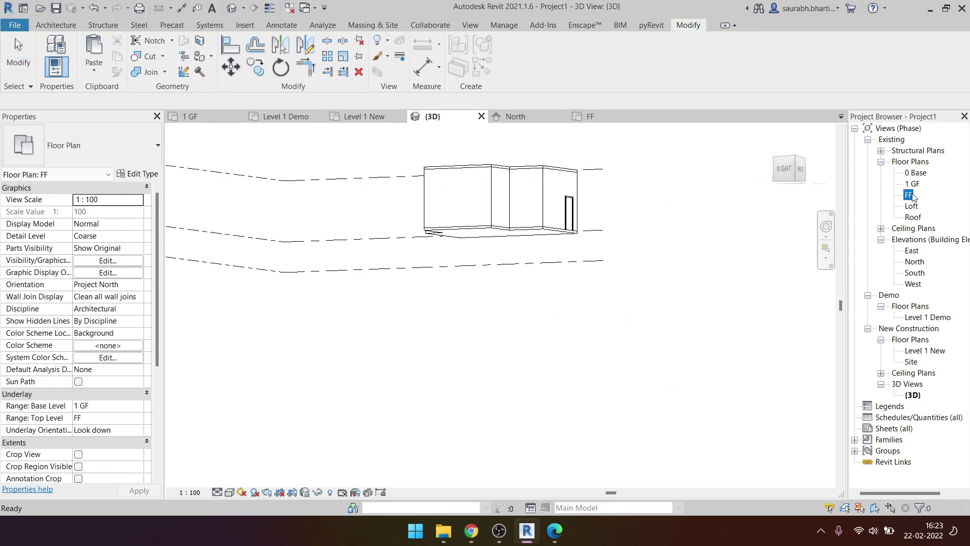
double_click(910, 195)
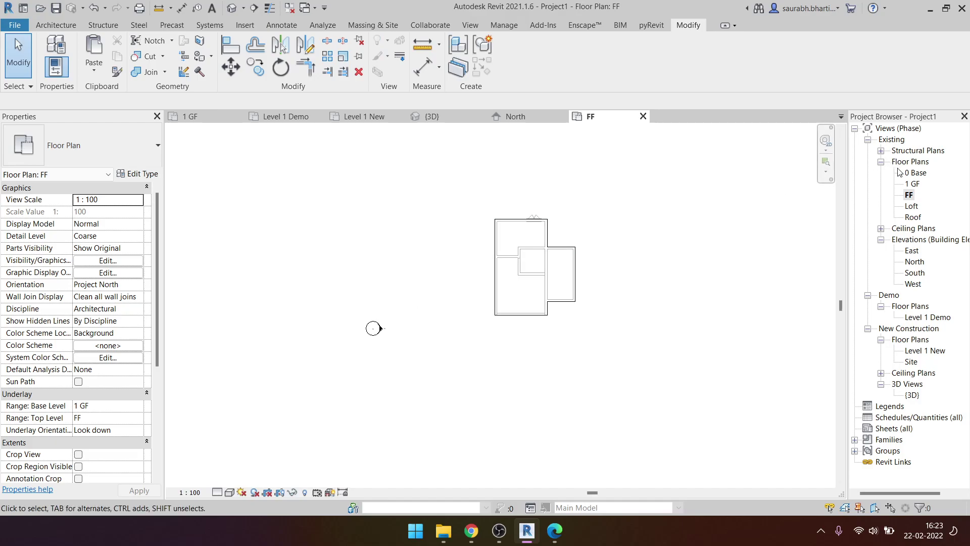
double_click(913, 184)
scroll(355, 249, "up", 2)
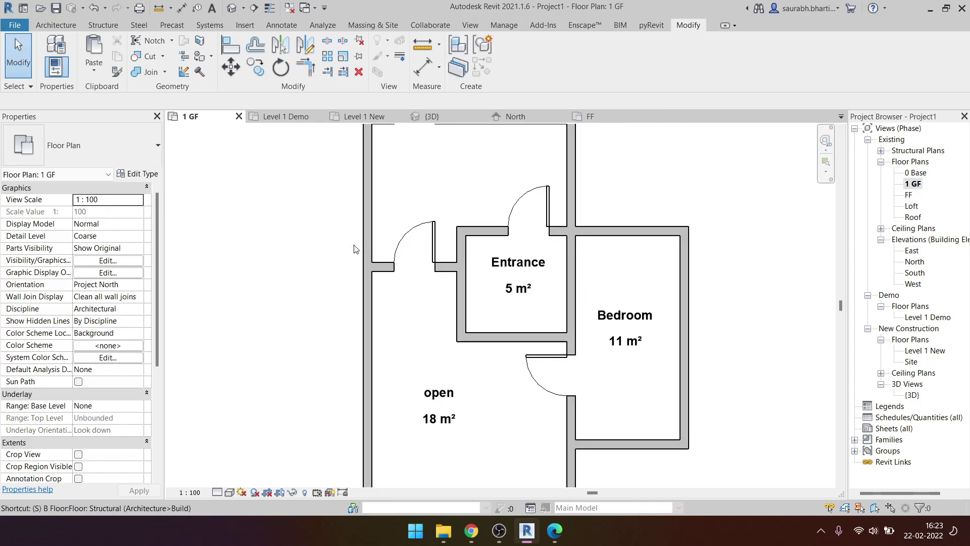
scroll(459, 230, "down", 2)
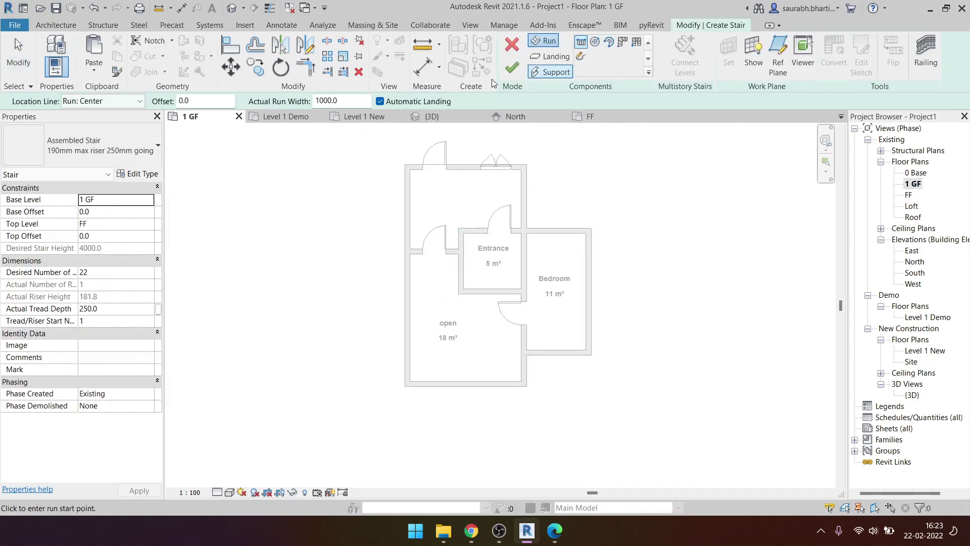
scroll(387, 387, "up", 2)
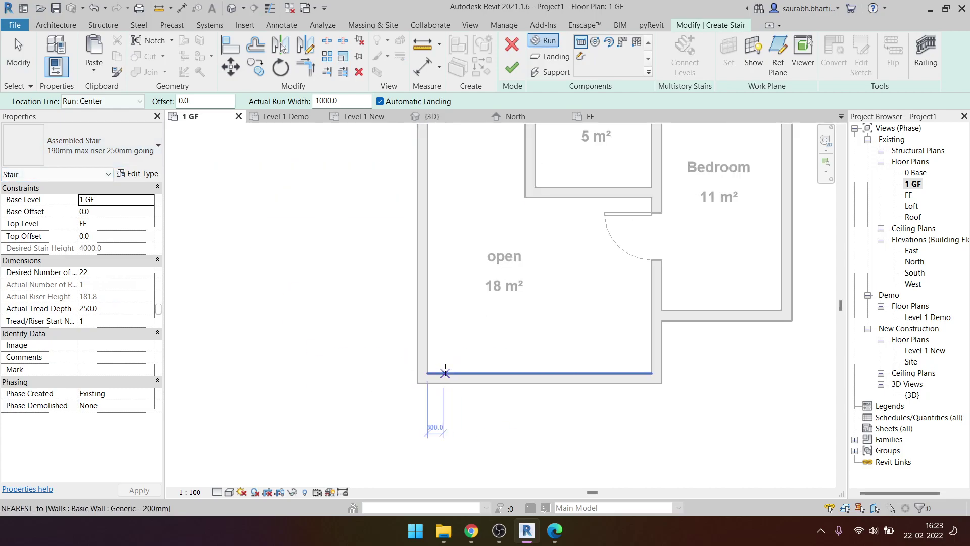
left_click(453, 373)
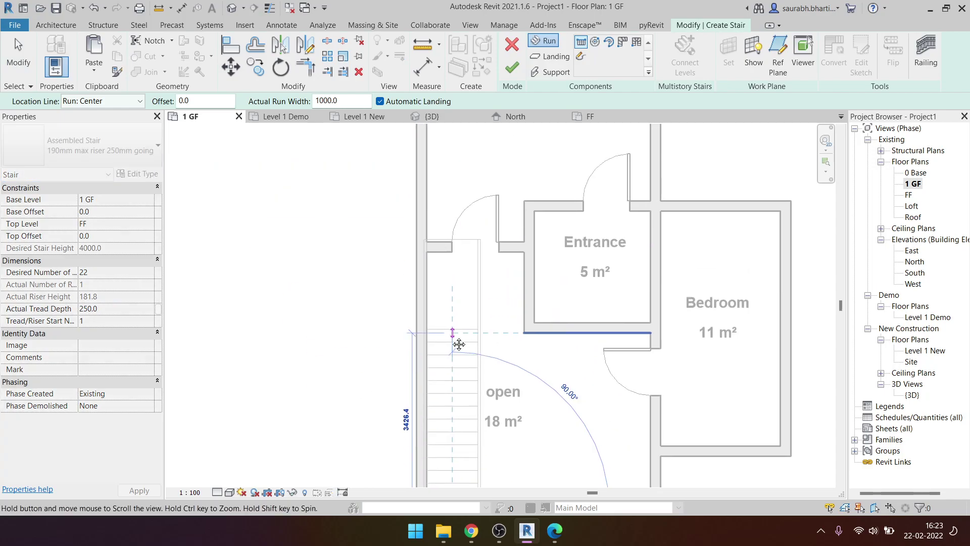
left_click(454, 242)
left_click(512, 67)
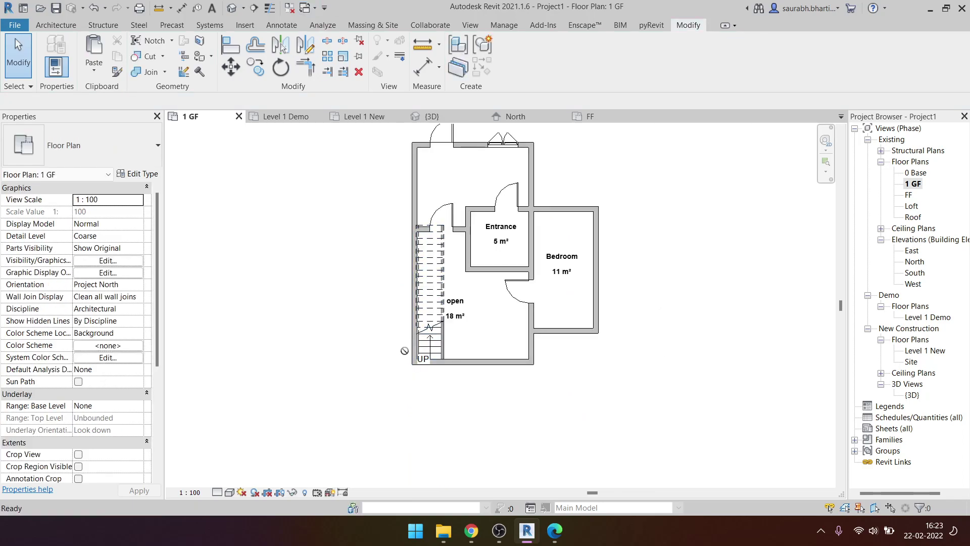
- Place a door with DR in the wall beside the stair's foot
key("d")
key("r")
left_click(417, 345)
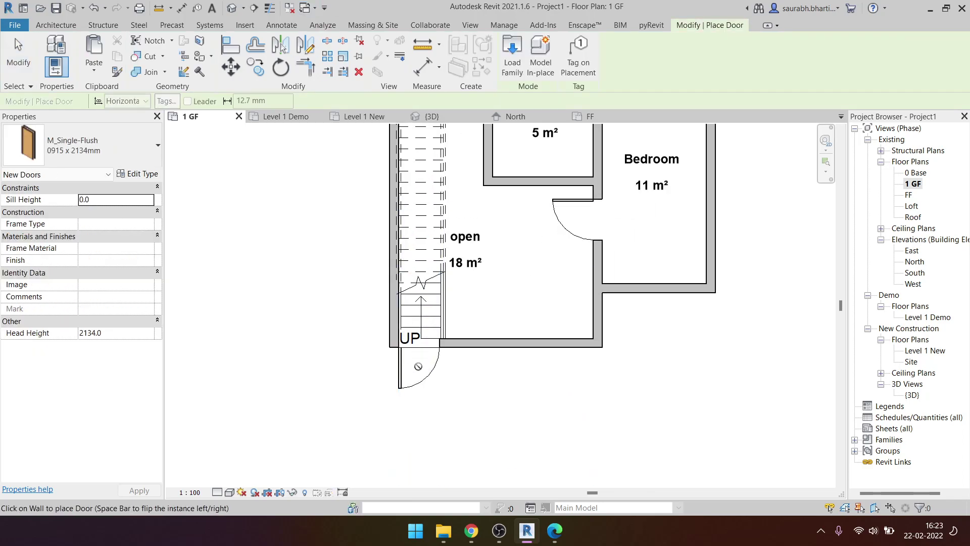
key("Escape")
key("Escape")
scroll(422, 380, "down", 2)
- In the 3D view, select the FF floor and enter its boundary edit
left_click(232, 9)
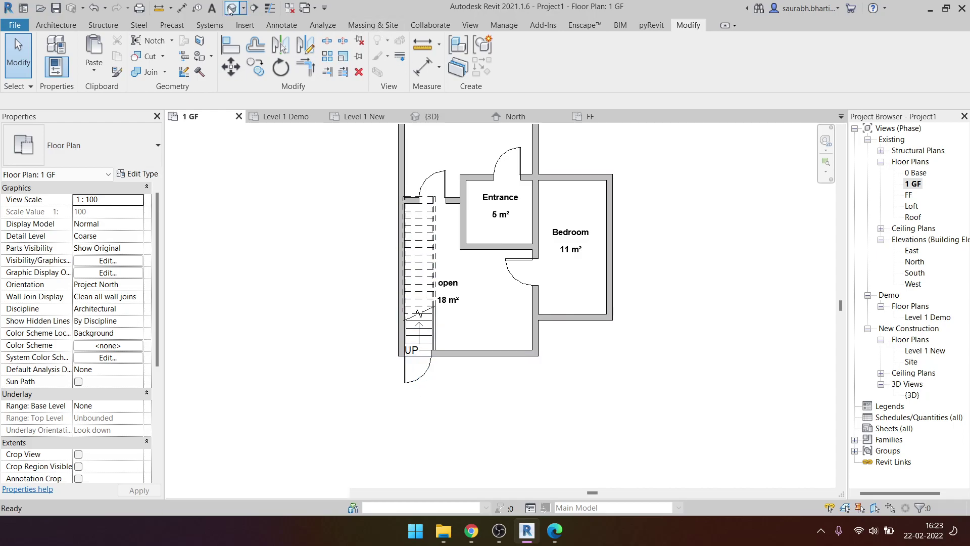
middle_click_drag(470, 202, 487, 375, "shift")
left_click(506, 177)
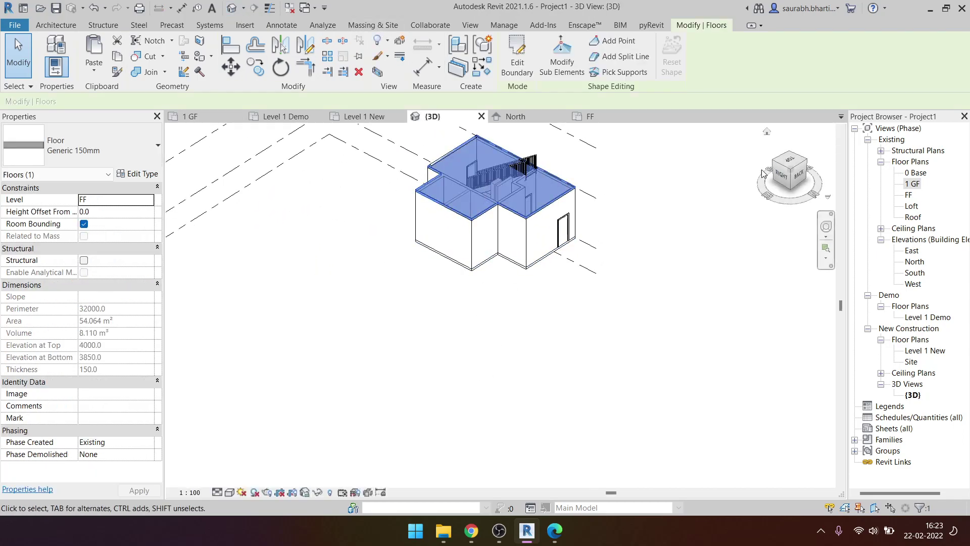
left_click(793, 166)
left_click(517, 55)
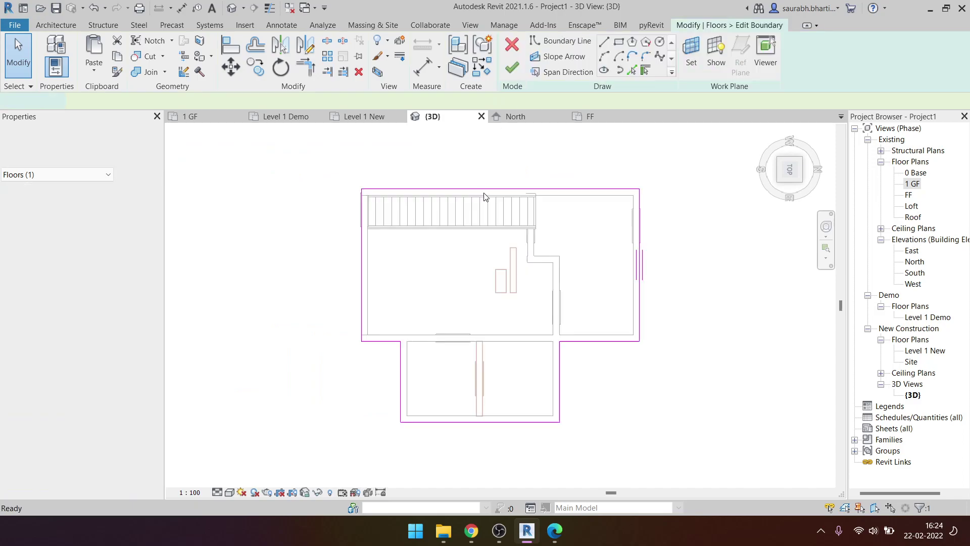
- Sketch a rectangular opening over the stair run and finish the floor edit
left_click(619, 43)
scroll(556, 222, "up", 3)
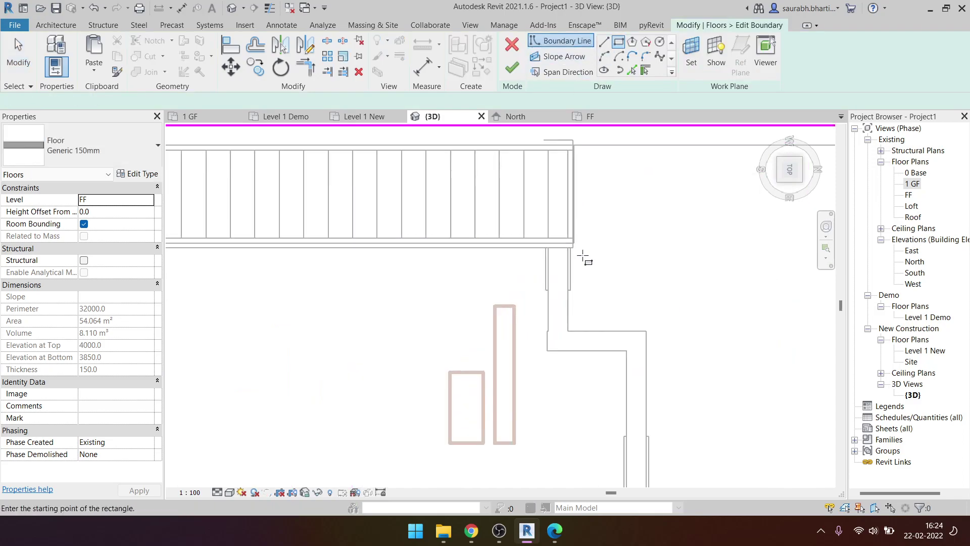
left_click(574, 248)
scroll(505, 242, "down", 2)
mouse_move(529, 284)
middle_mouse_down()
mouse_move(478, 222)
mouse_move(597, 331)
middle_mouse_up()
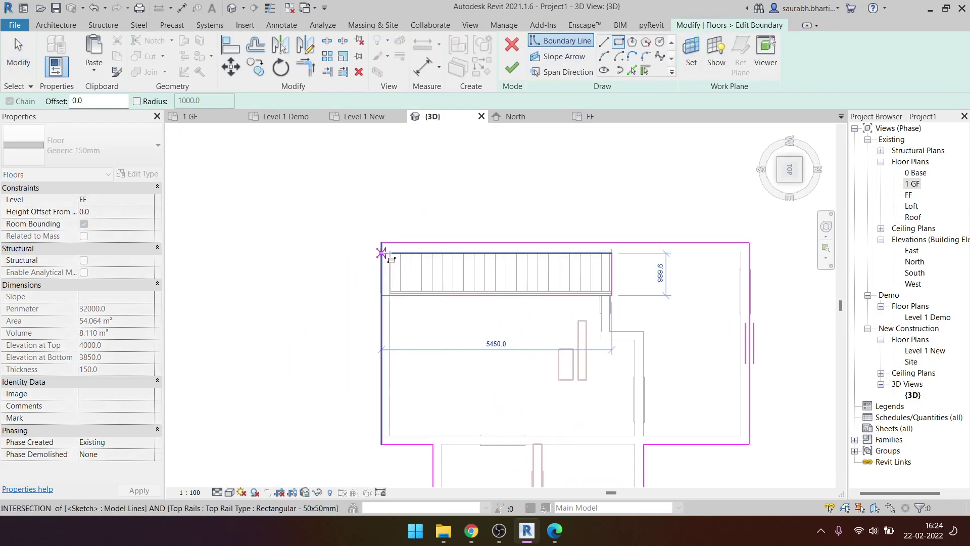
left_click(390, 252)
left_click(512, 67)
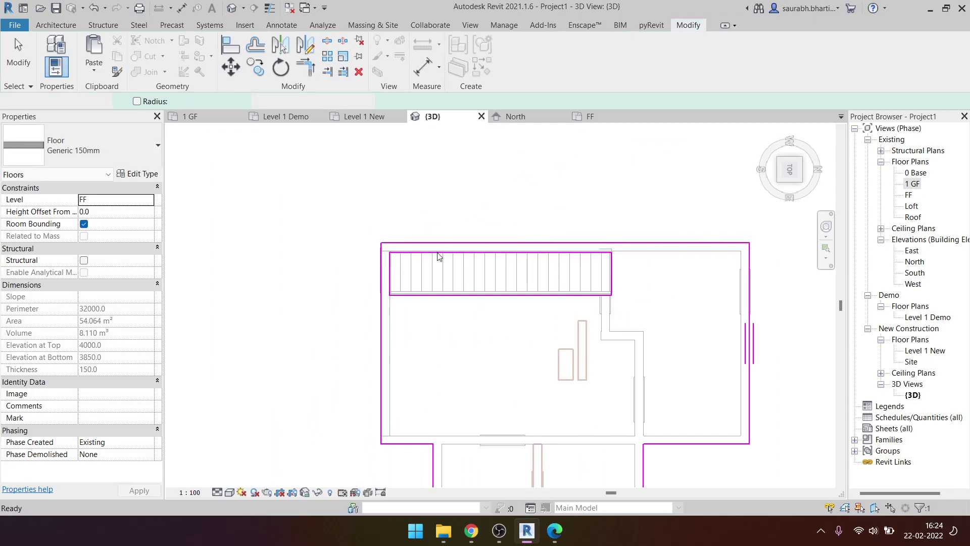
mouse_move(581, 192)
middle_mouse_down("shift")
mouse_move(606, 155)
mouse_move(421, 364)
middle_mouse_up("shift")
key("Escape")
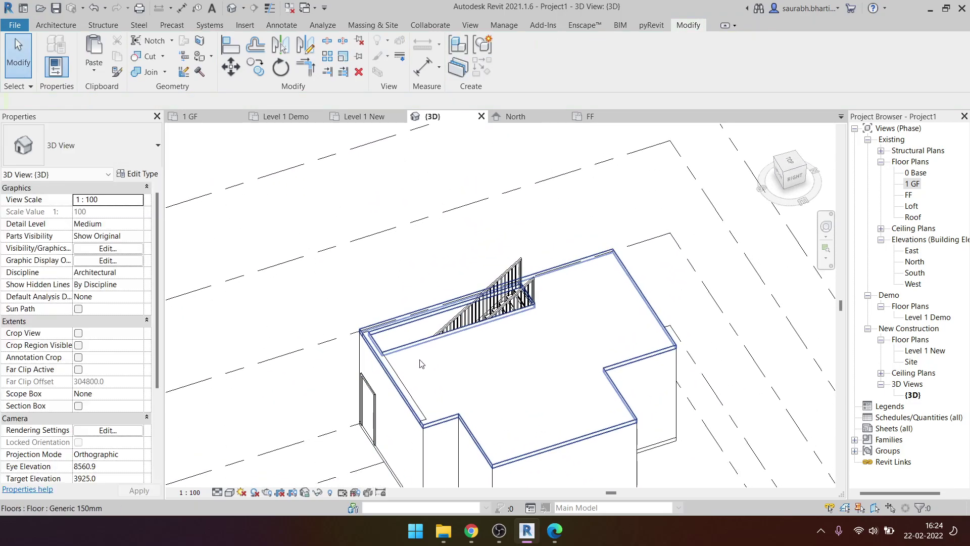
- Attach the left front wall's top to the FF floor
middle_click_drag(509, 343, 420, 384, "shift")
left_click(405, 410)
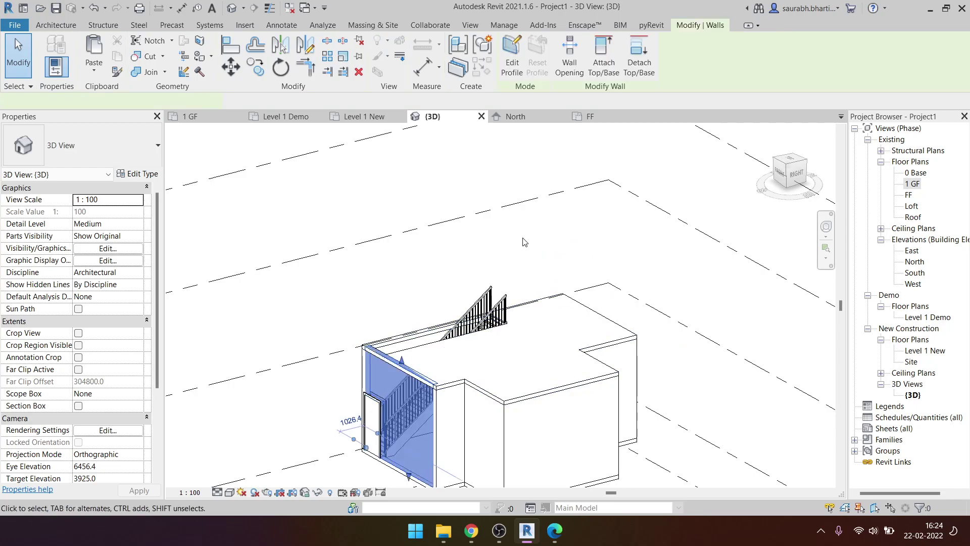
left_click(603, 67)
left_click(531, 324)
middle_click_drag(555, 430, 536, 419)
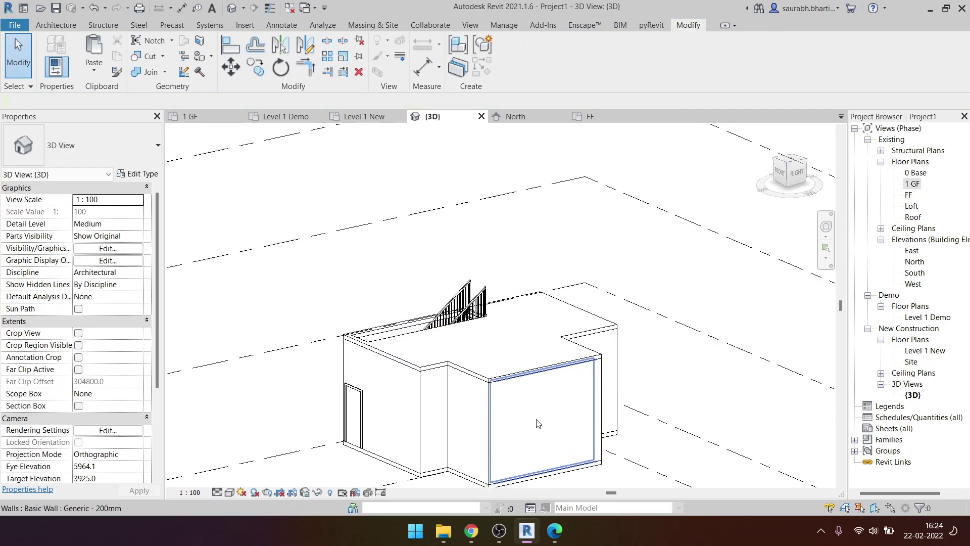
left_click(536, 419)
key("Escape")
- Orbit to see the level markers and switch to the 1 GF plan
key("Tab")
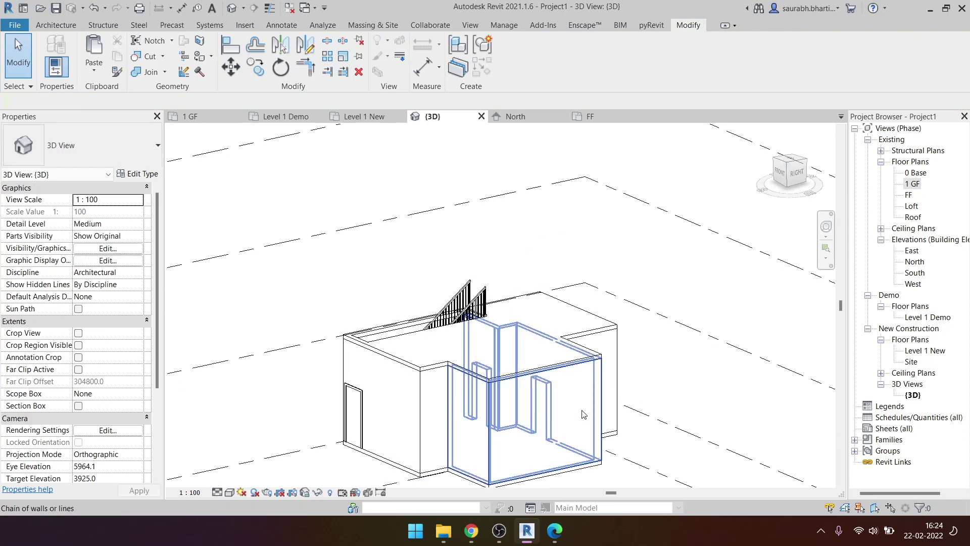
scroll(584, 414, "down", 3)
middle_click_drag(582, 412, 594, 400, "shift")
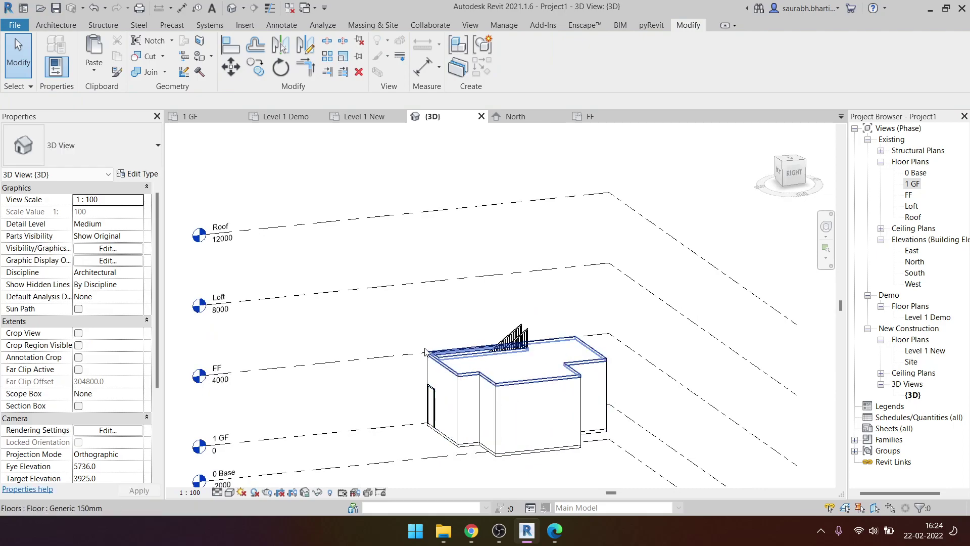
double_click(916, 184)
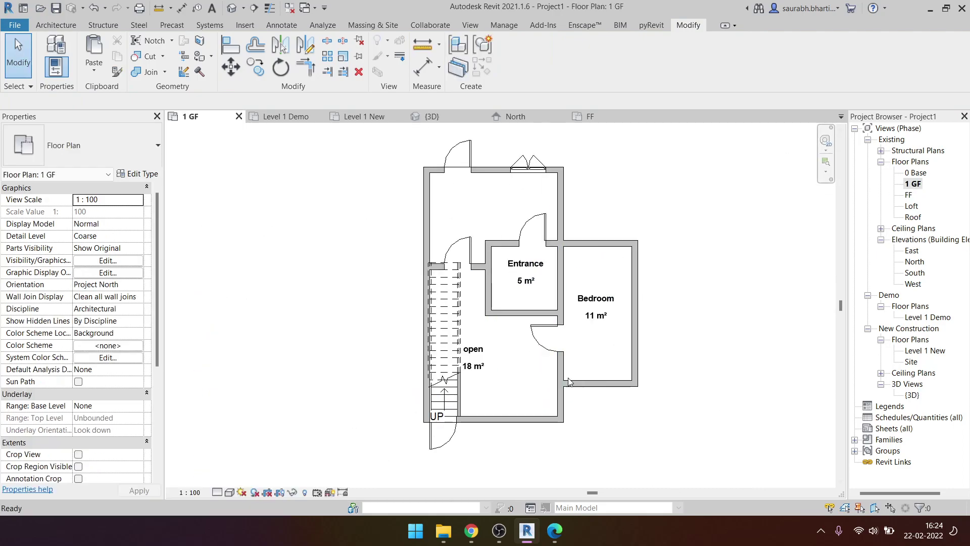
- Trial-select the ground-floor walls around Entrance and Bedroom, then window-select the plan
left_click(566, 207)
key("Escape")
left_click(614, 244)
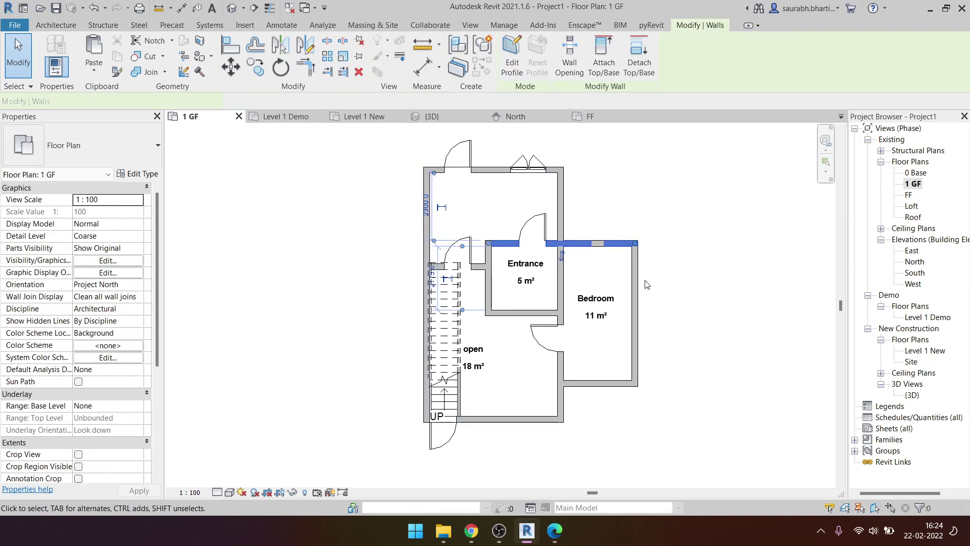
left_click(635, 303, "ctrl")
left_click(607, 383, "ctrl")
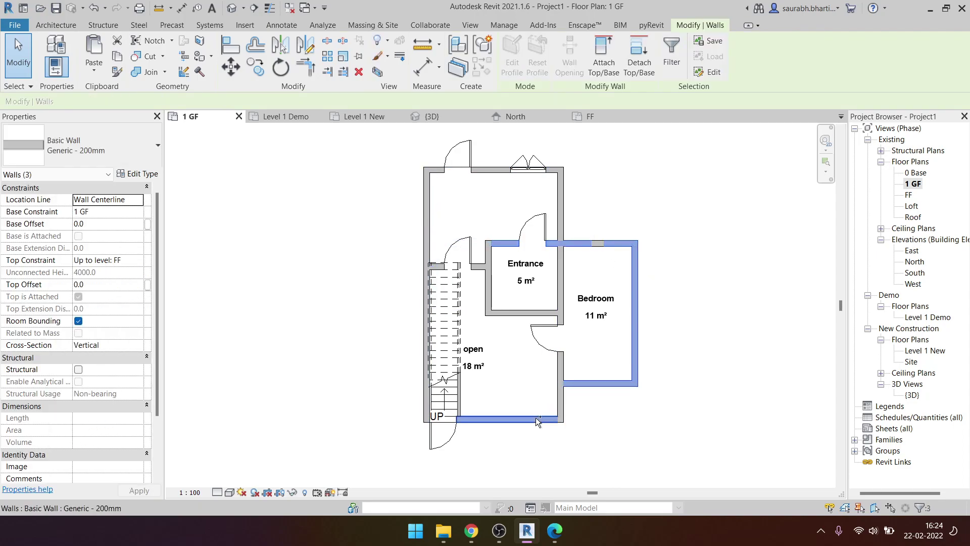
key("Escape")
scroll(423, 219, "down", 2)
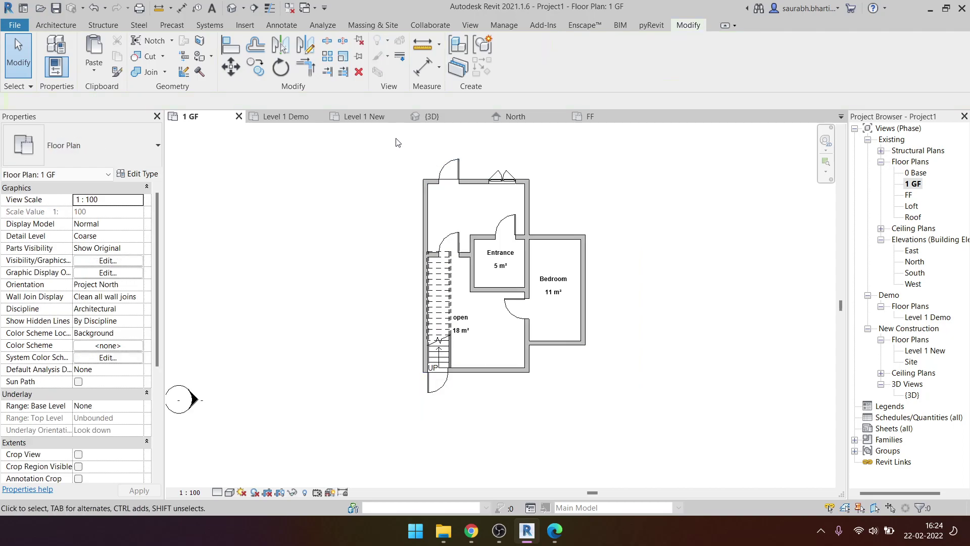
left_click_drag(397, 143, 635, 471)
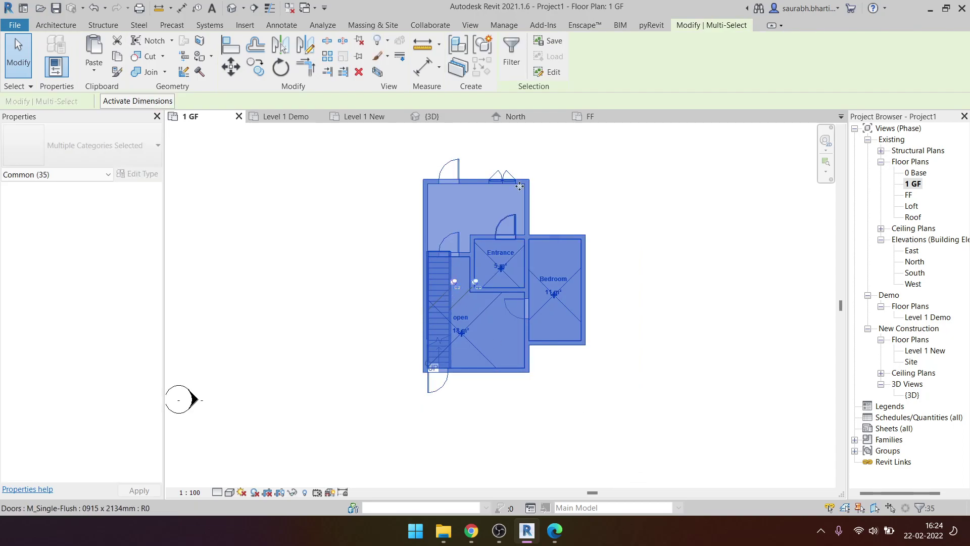
key("Escape")
- Window-select the whole plan and filter the selection down to the 13 walls
left_click_drag(390, 145, 632, 454)
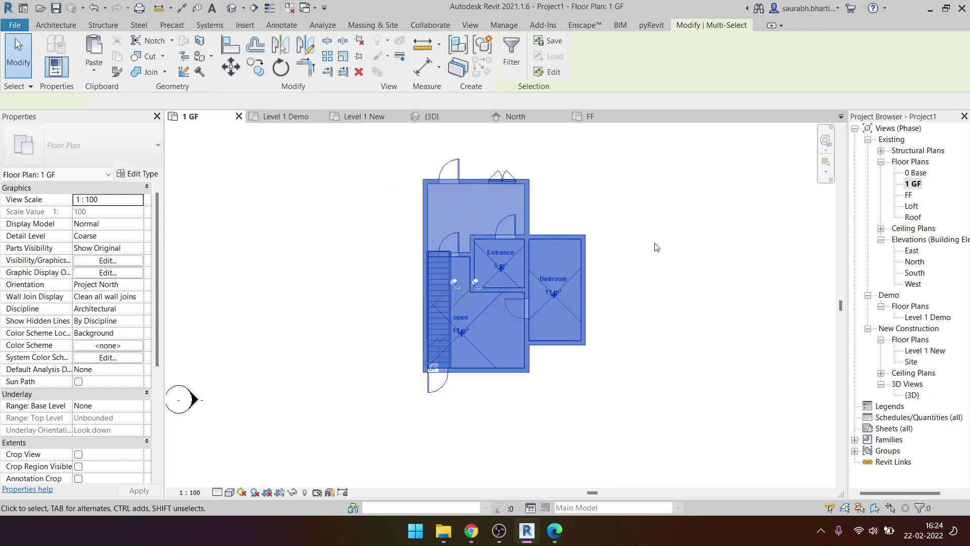
left_click(512, 63)
left_click(753, 203)
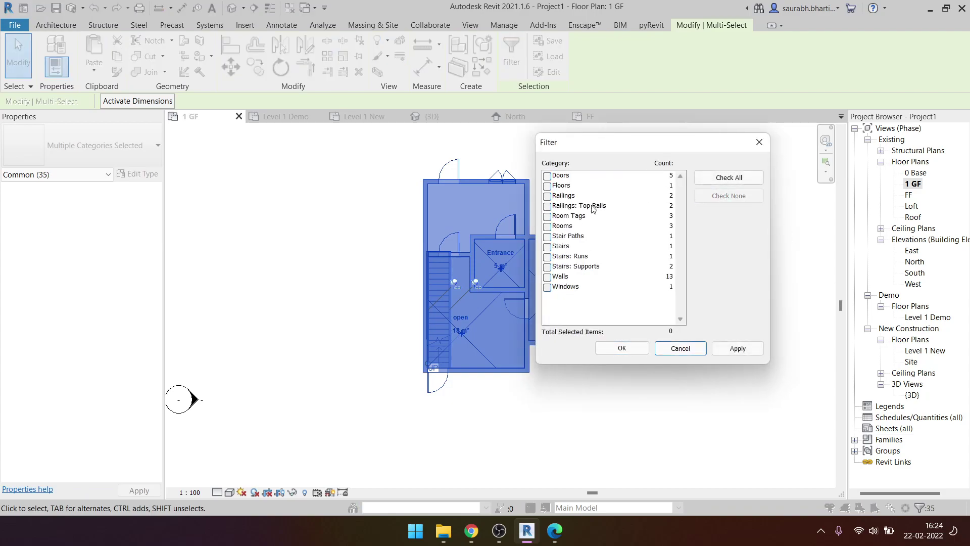
left_click(556, 277)
left_click(622, 349)
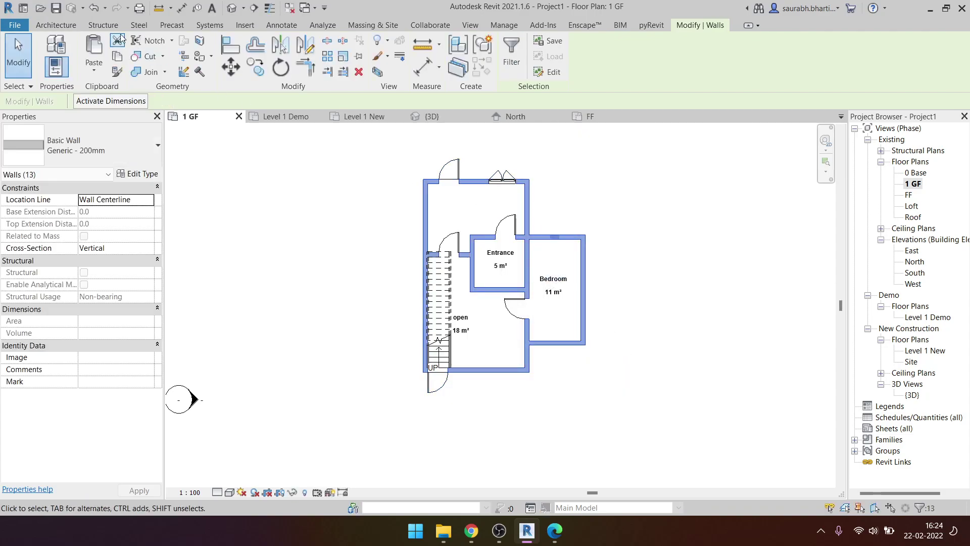
- Copy the 13 walls and paste them aligned to level FF
left_click(94, 71)
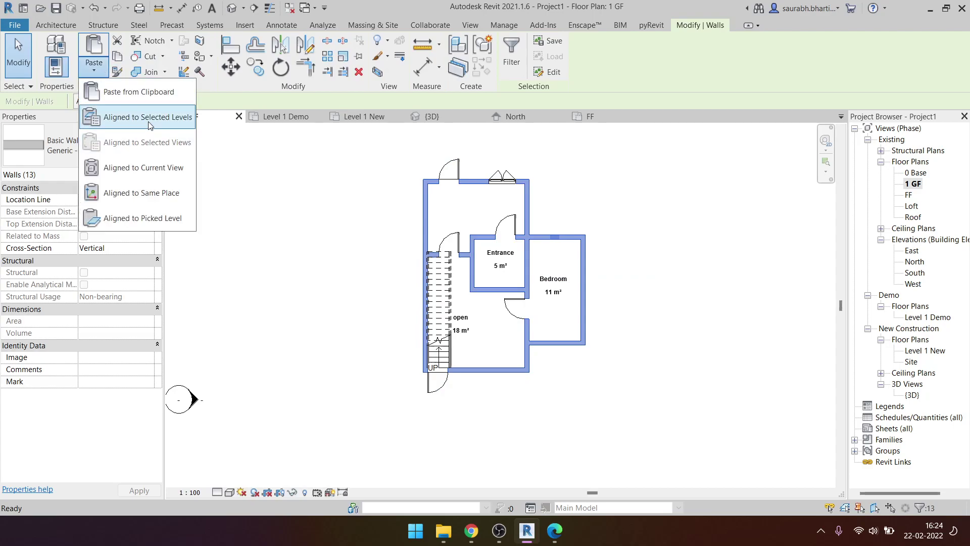
left_click(130, 113)
left_click(529, 201)
left_click(564, 348)
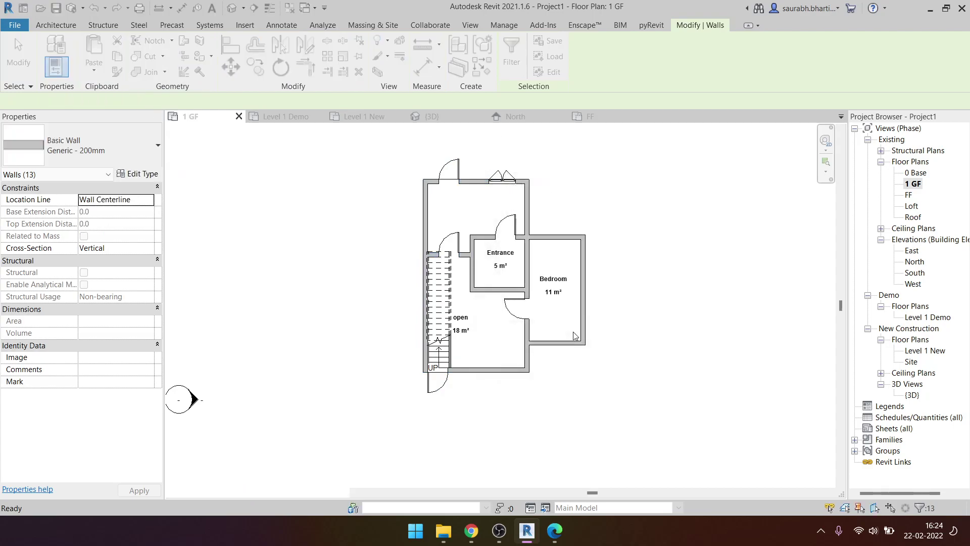
key("Escape")
left_click(232, 8)
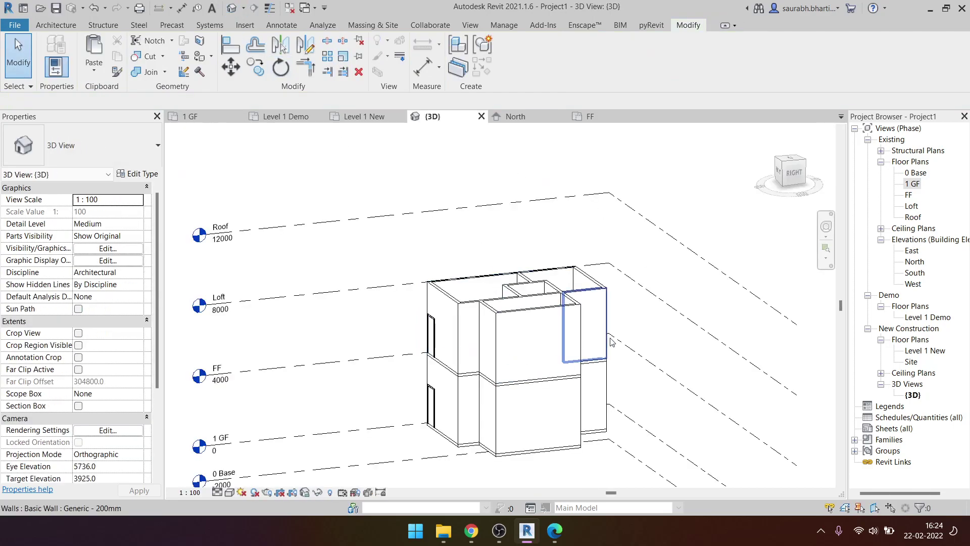
- Delete the copied upper-storey wall with the door opening beside the stairwell
mouse_move(682, 323)
middle_mouse_down("shift")
mouse_move(530, 368)
mouse_move(483, 303)
middle_mouse_up("shift")
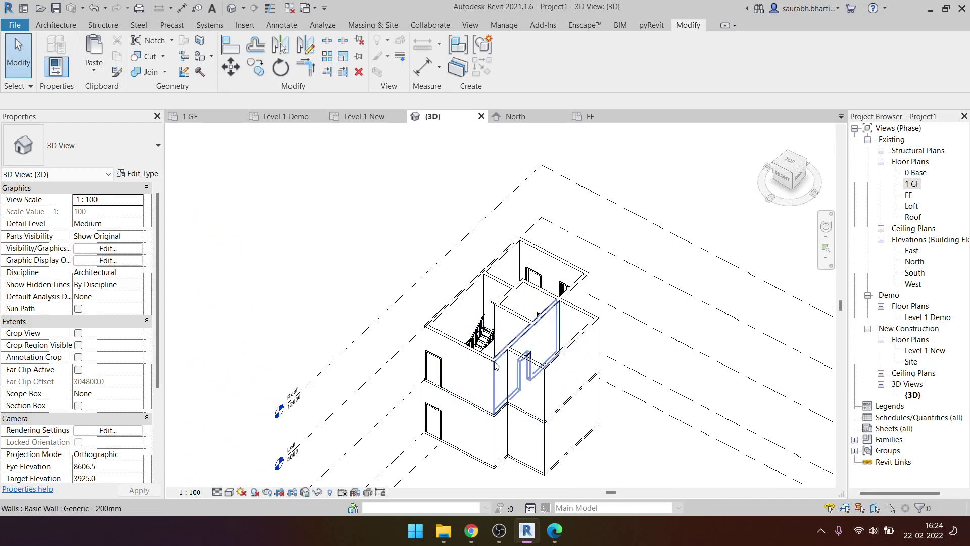
scroll(483, 304, "up", 3)
scroll(483, 302, "up", 3)
left_click(483, 302)
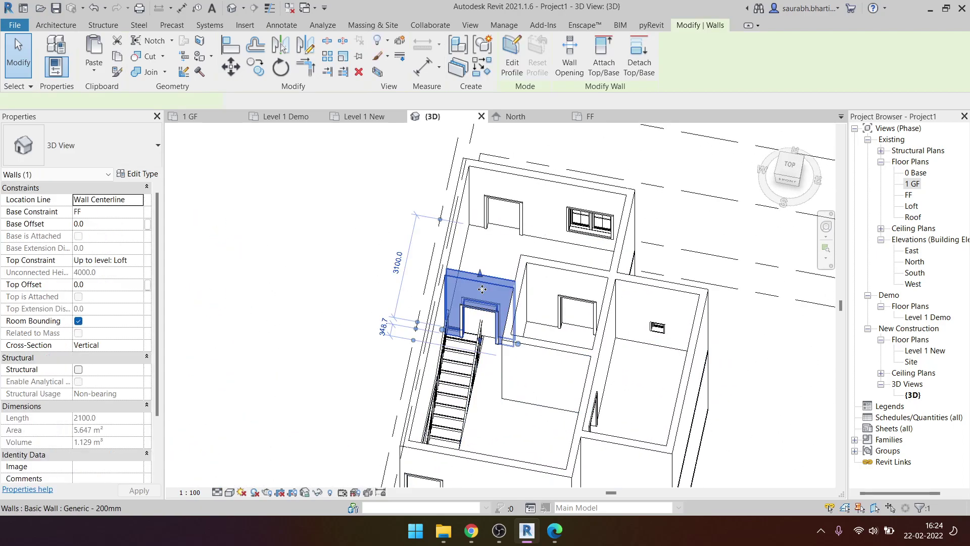
key("Delete")
middle_click_drag(461, 401, 536, 354, "shift")
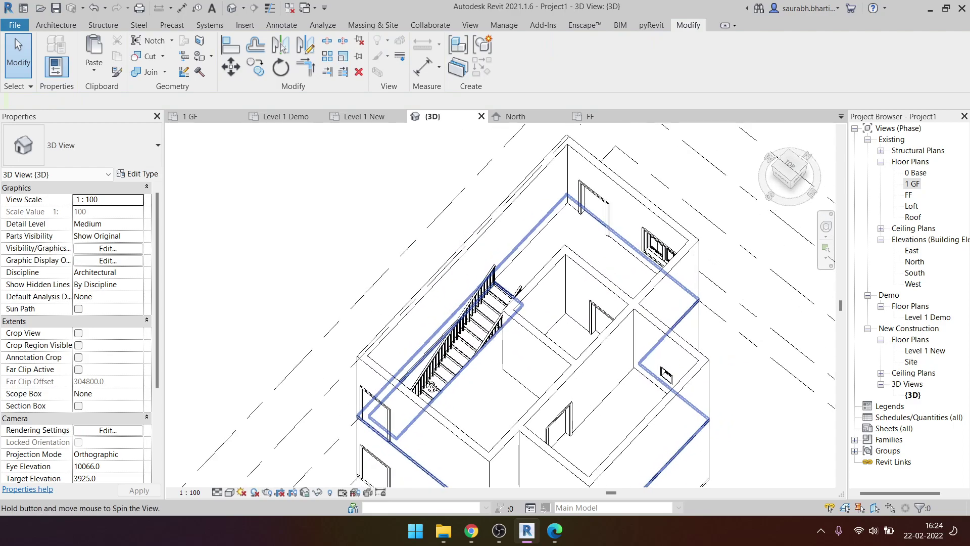
double_click(916, 184)
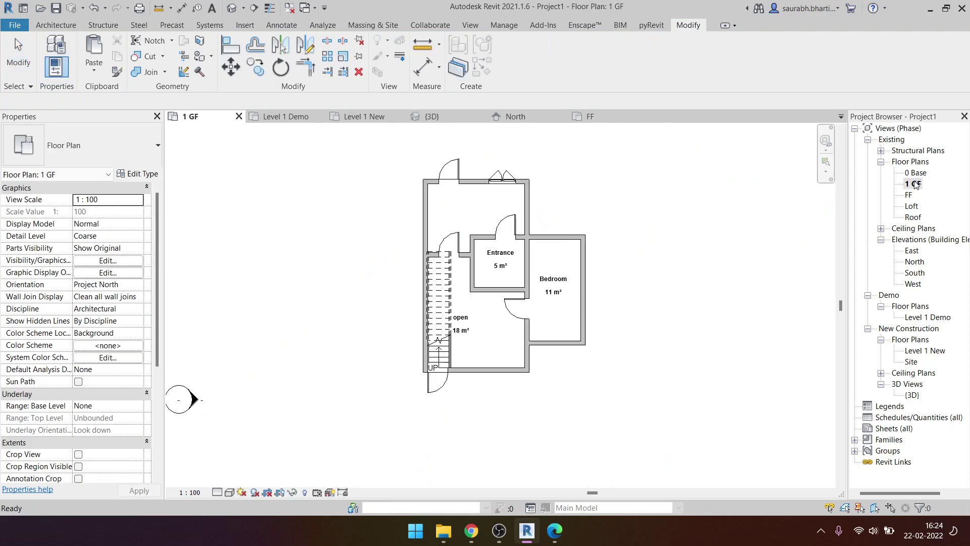
scroll(439, 256, "up", 3)
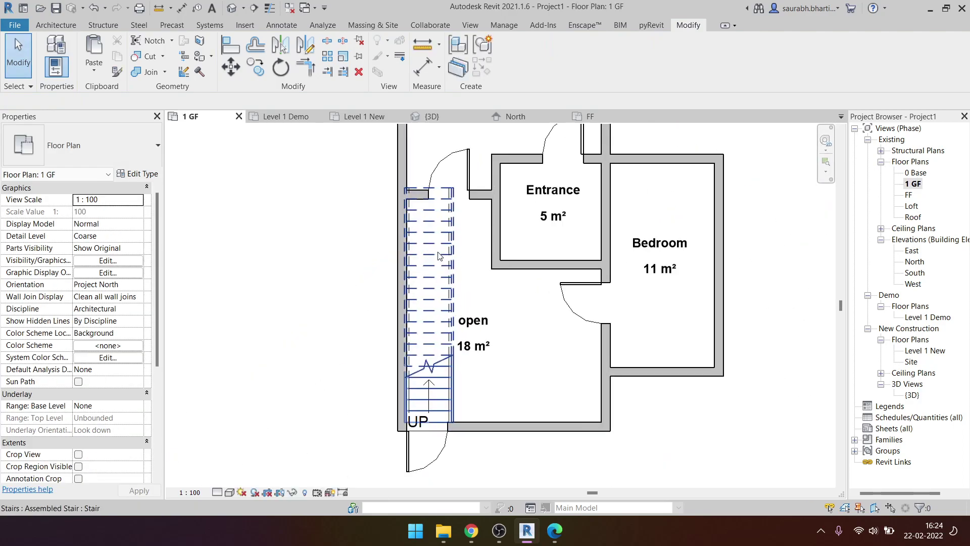
left_click(420, 306)
key("Escape")
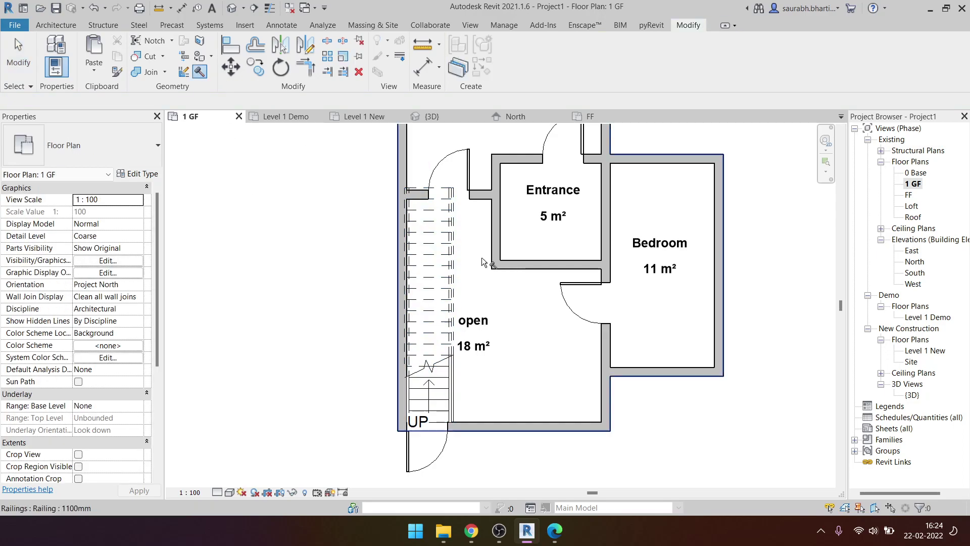
middle_click_drag(503, 334, 539, 417)
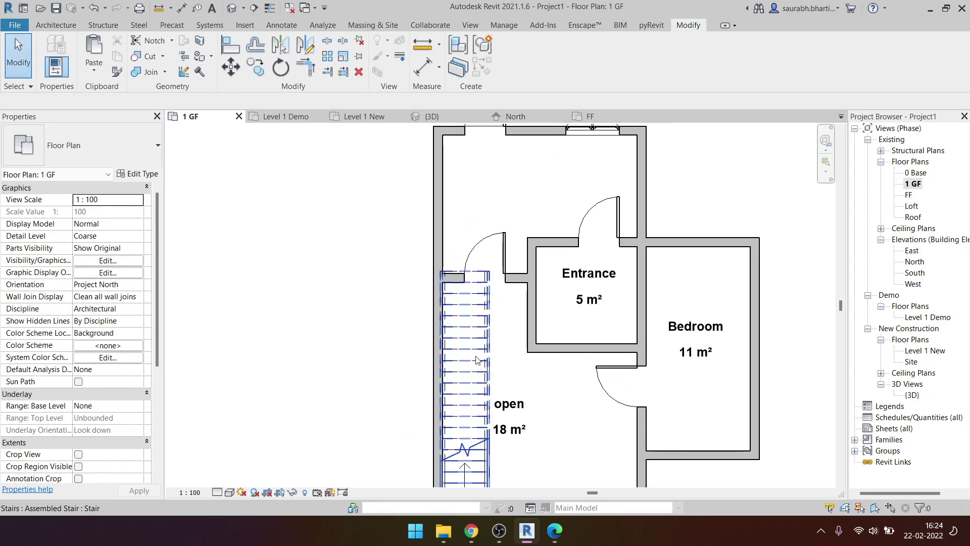
scroll(485, 348, "down", 2)
scroll(484, 346, "up", 1)
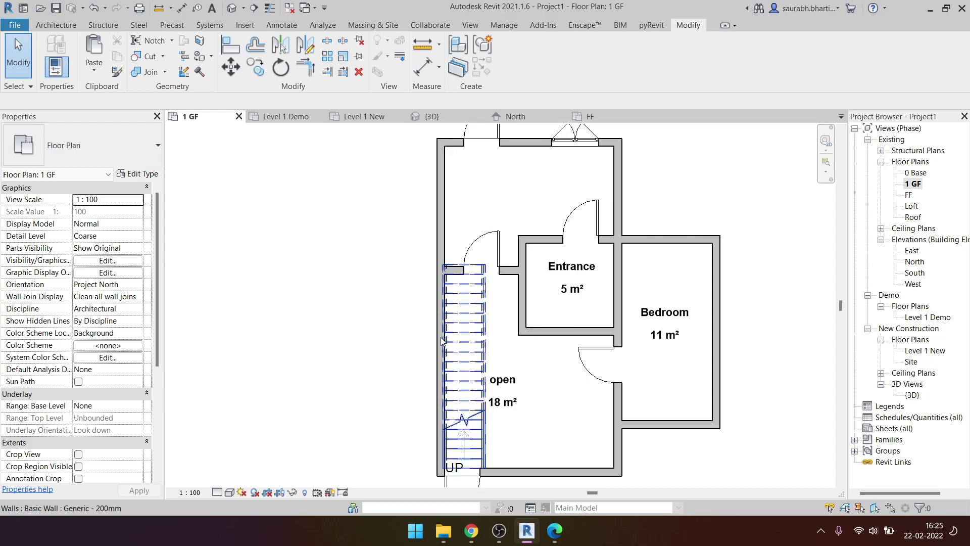
middle_click_drag(491, 337, 435, 289)
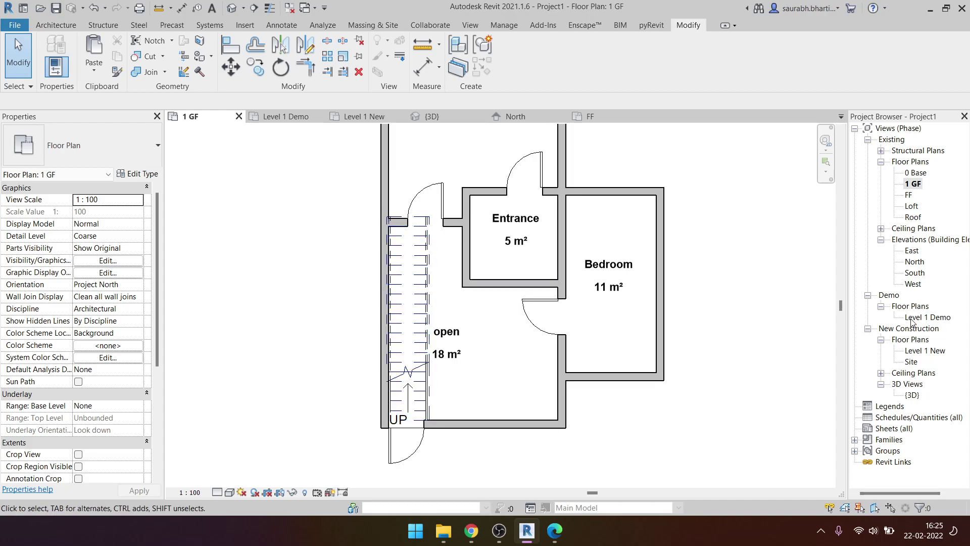
- Set the ground-floor stair's Phase Demolished to Demo on the 1 GF plan
double_click(933, 350)
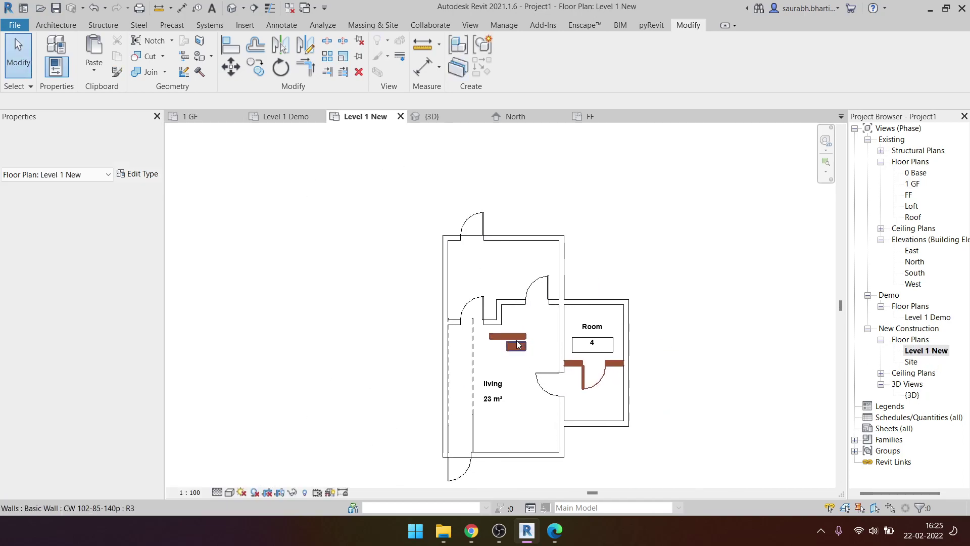
double_click(914, 184)
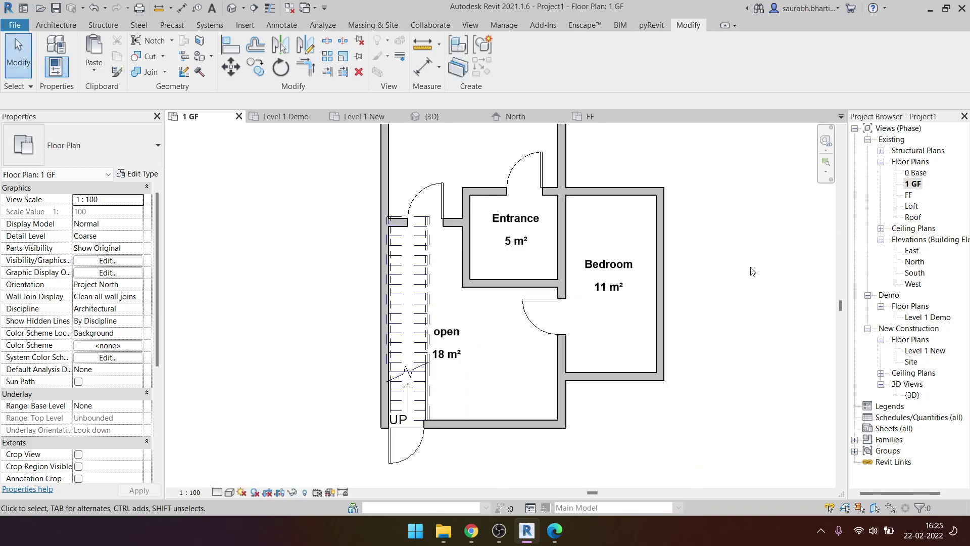
left_click(403, 322)
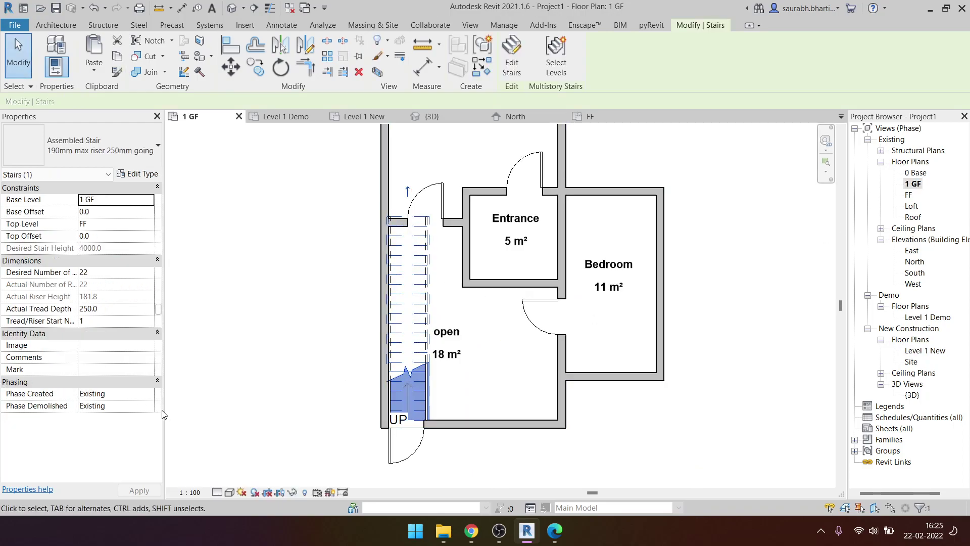
left_click(147, 406)
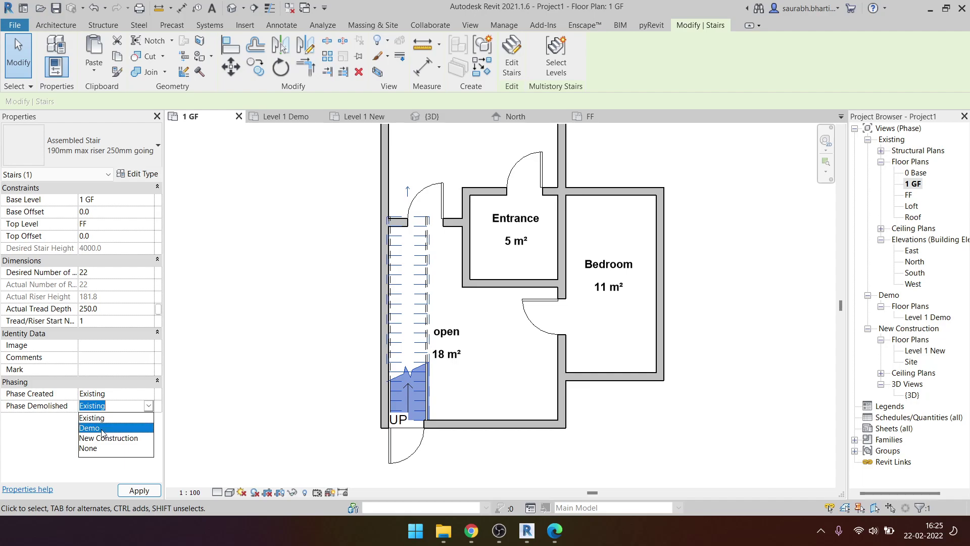
left_click(102, 428)
key("Escape")
left_click(404, 297)
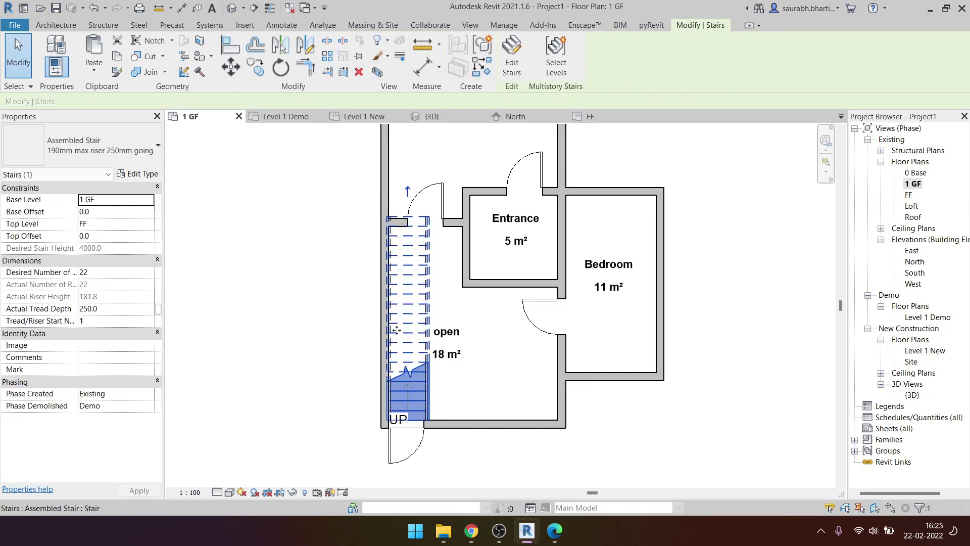
key("Escape")
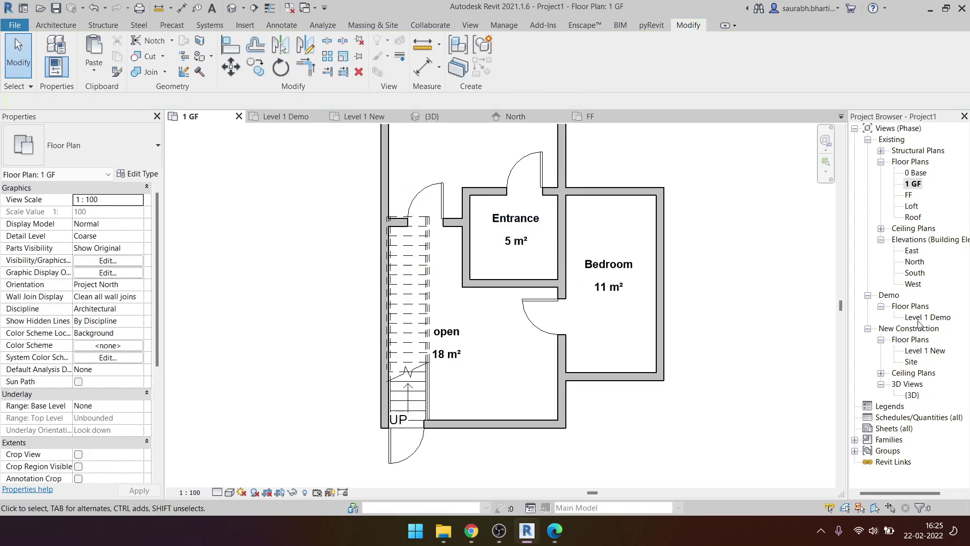
- Check the stair in the Level 1 Demo plan, then return to 1 GF
double_click(919, 321)
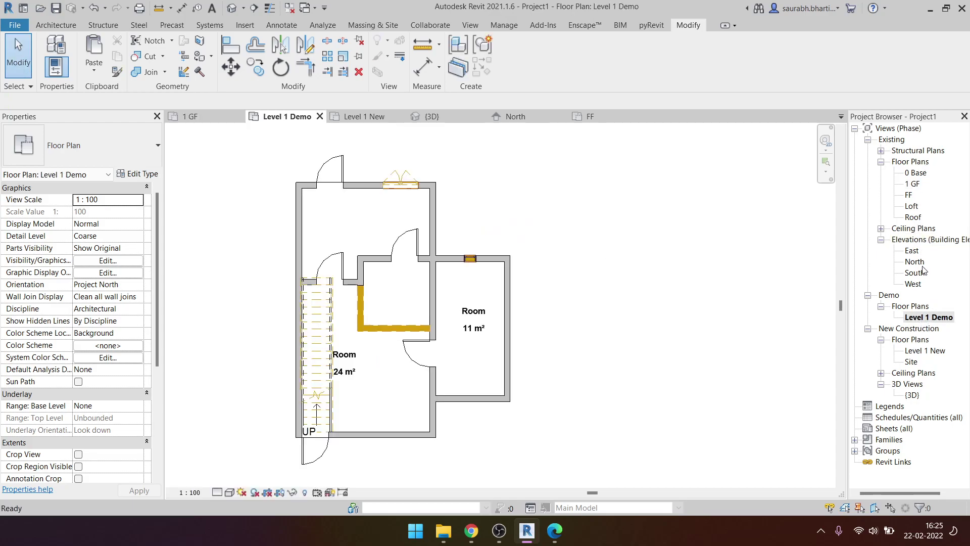
left_click(915, 185)
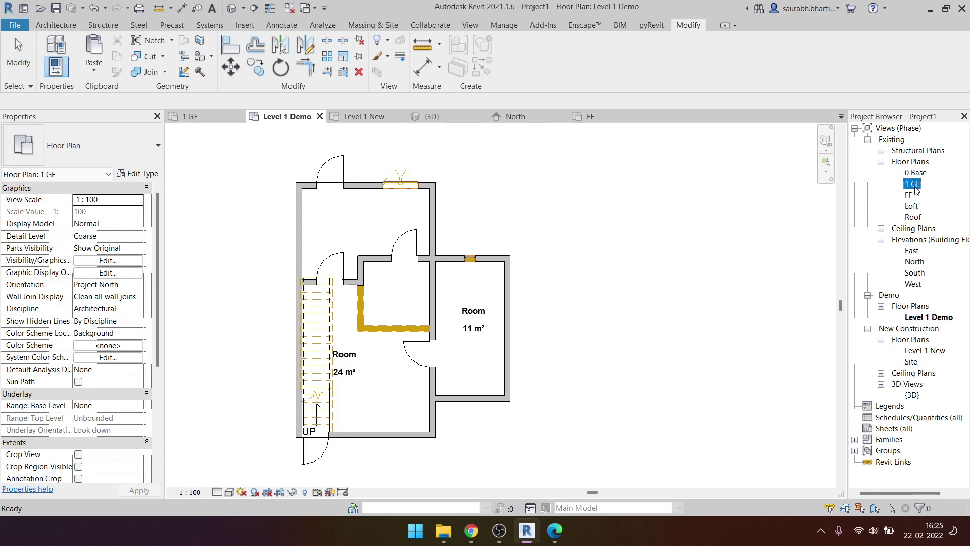
double_click(913, 185)
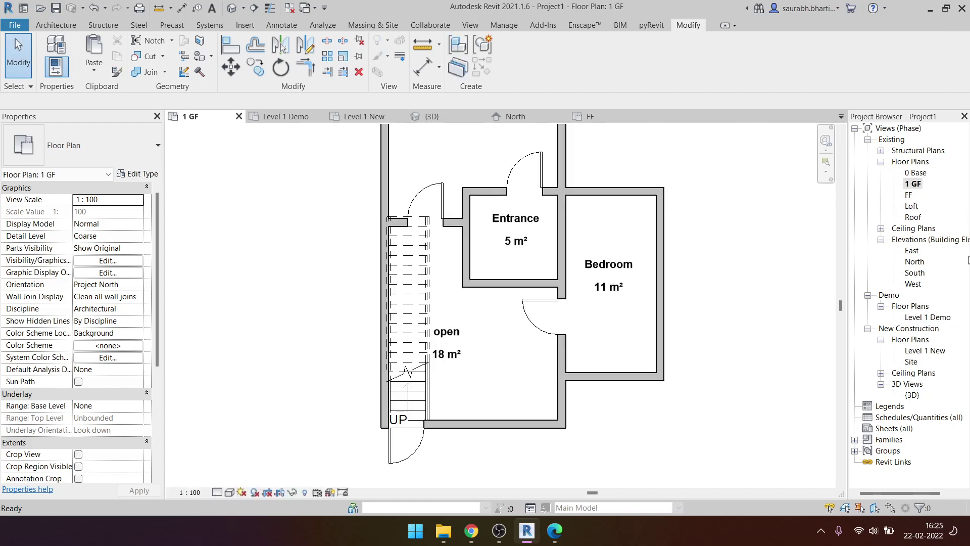
- Select the Level 1 Demo and Level 1 New views and delete them
left_click(910, 318)
left_click(907, 353)
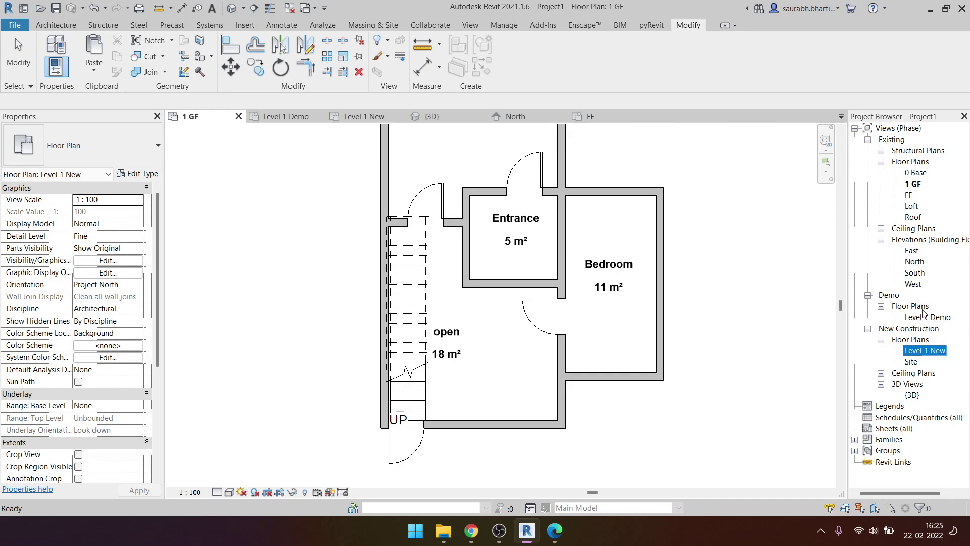
left_click(918, 319)
left_click(914, 322)
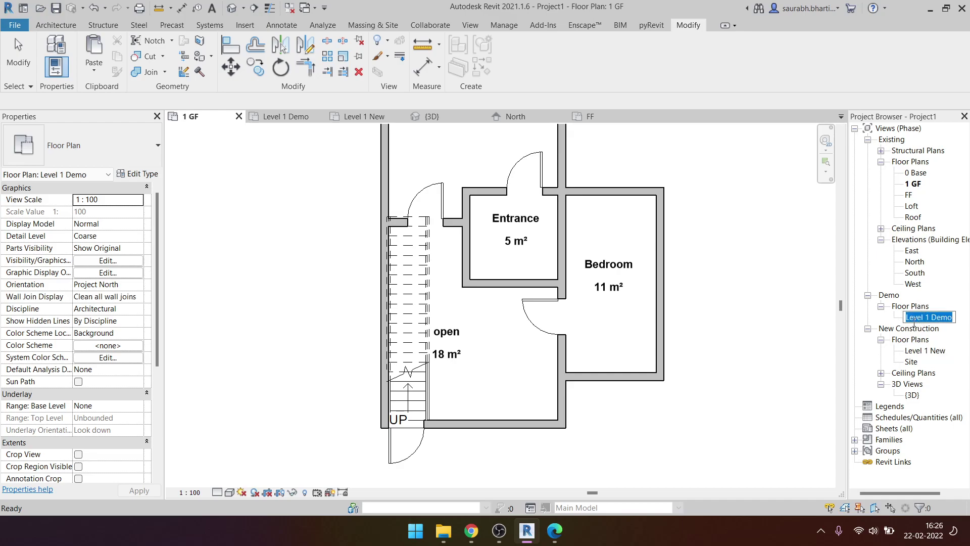
key("End")
key("BackSpace")
key("BackSpace")
key("BackSpace")
key("BackSpace")
key("BackSpace")
key("BackSpace")
key("BackSpace")
key("BackSpace")
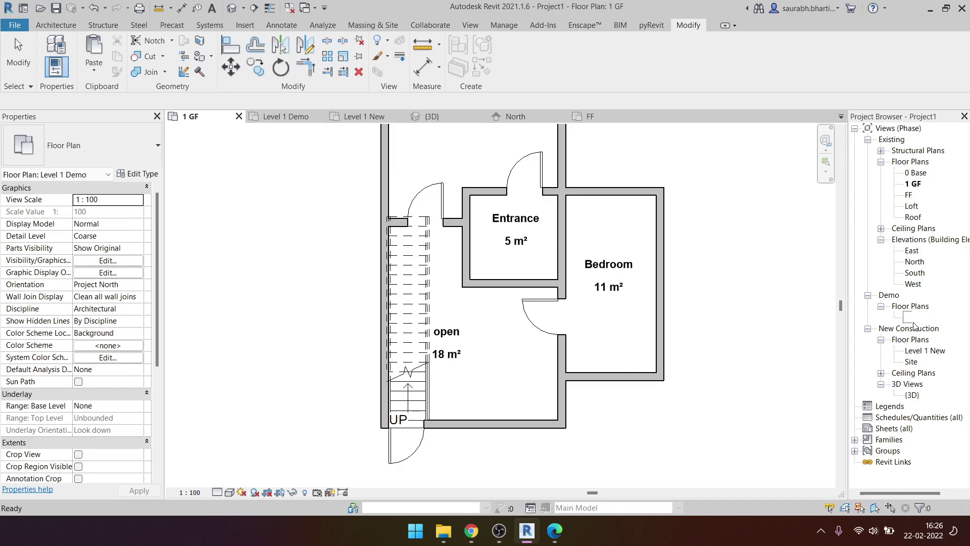
type("1")
key("Escape")
left_click(924, 351, "ctrl")
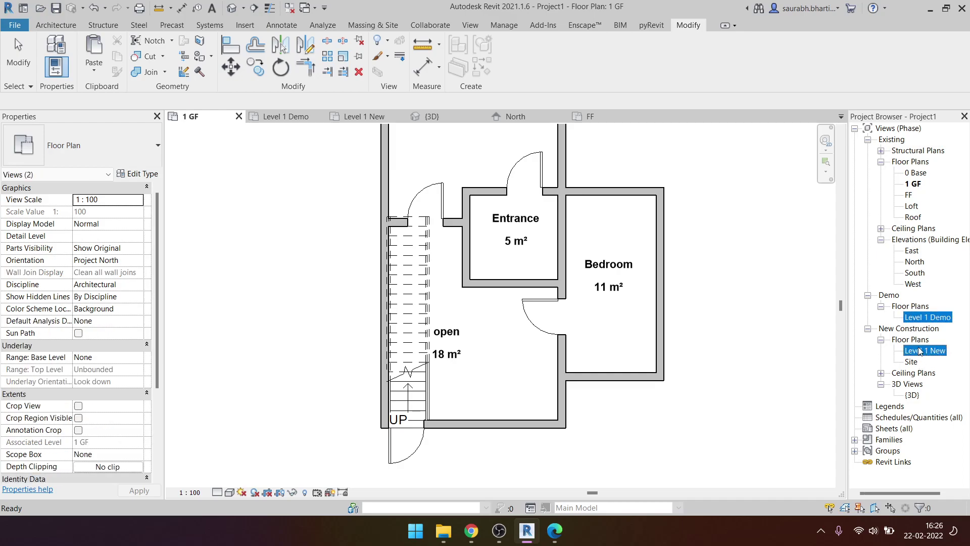
key("Delete")
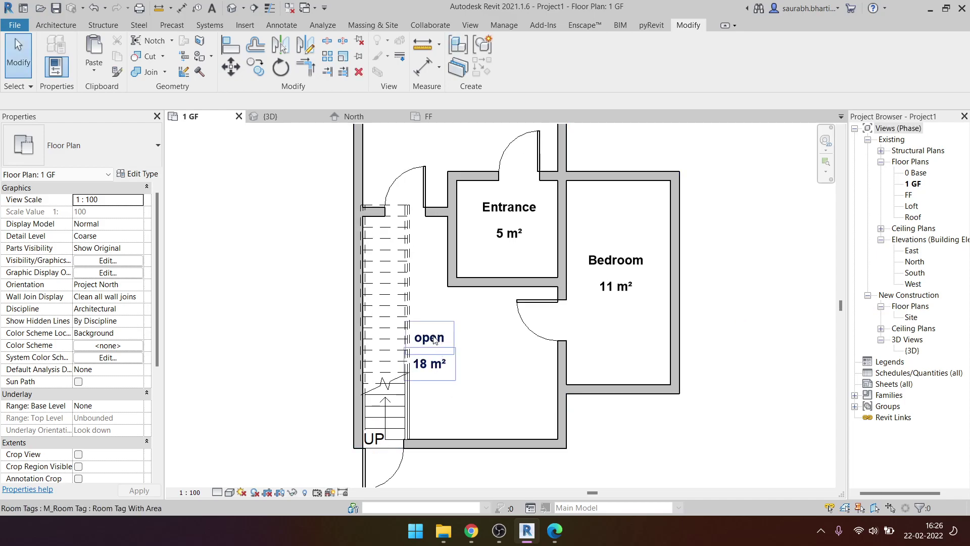
scroll(429, 344, "down", 2)
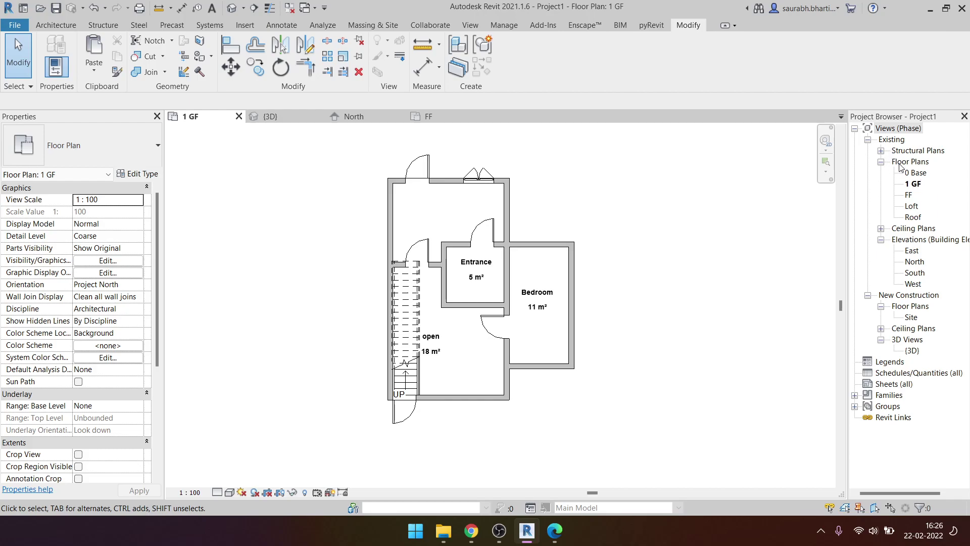
- Duplicate the 1 GF floor plan and rename the copy to 1 GF Demo
left_click(910, 184)
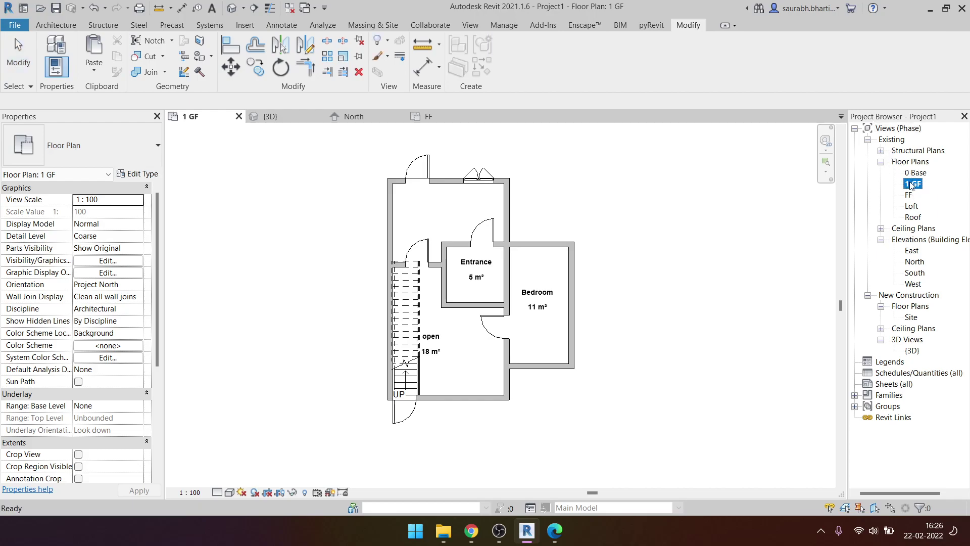
right_click(909, 183)
left_click(910, 185)
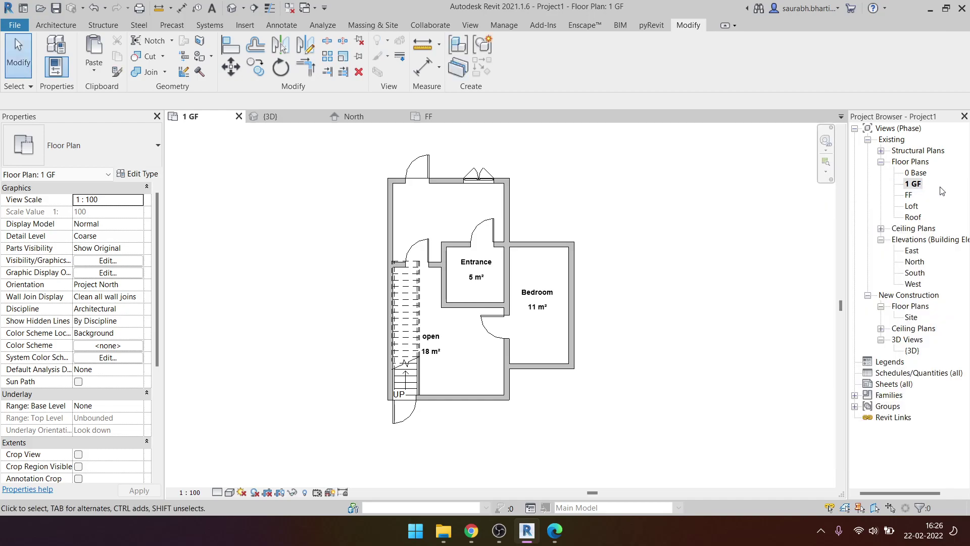
right_click(928, 185)
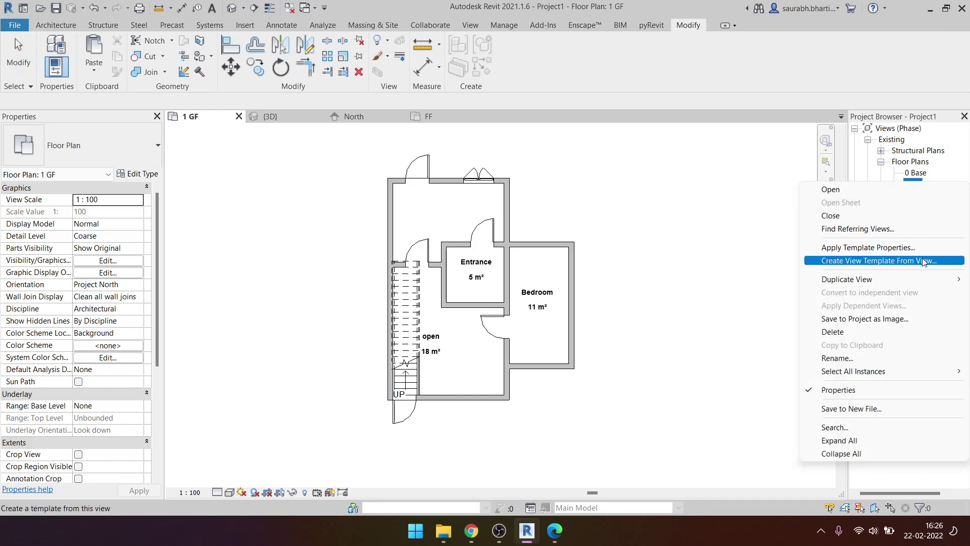
mouse_move(884, 279)
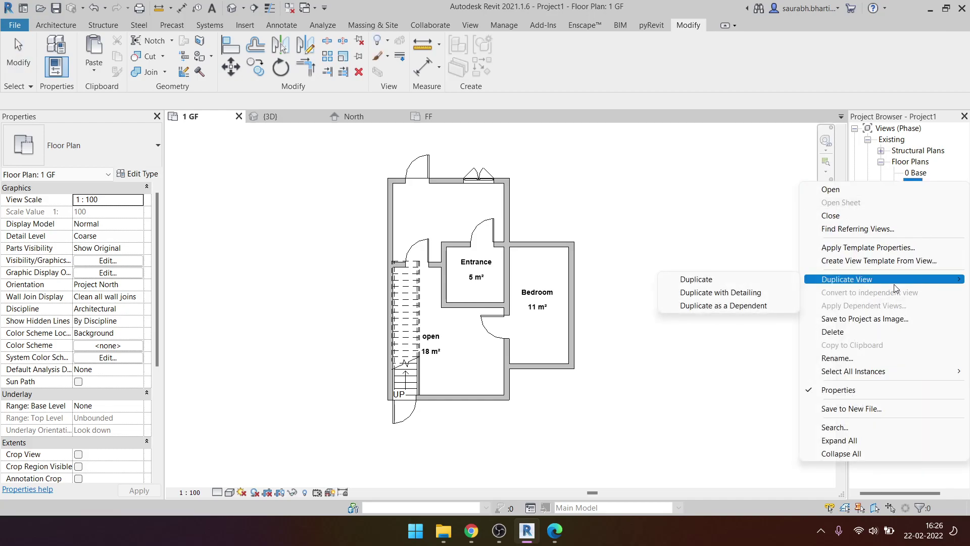
left_click(770, 291)
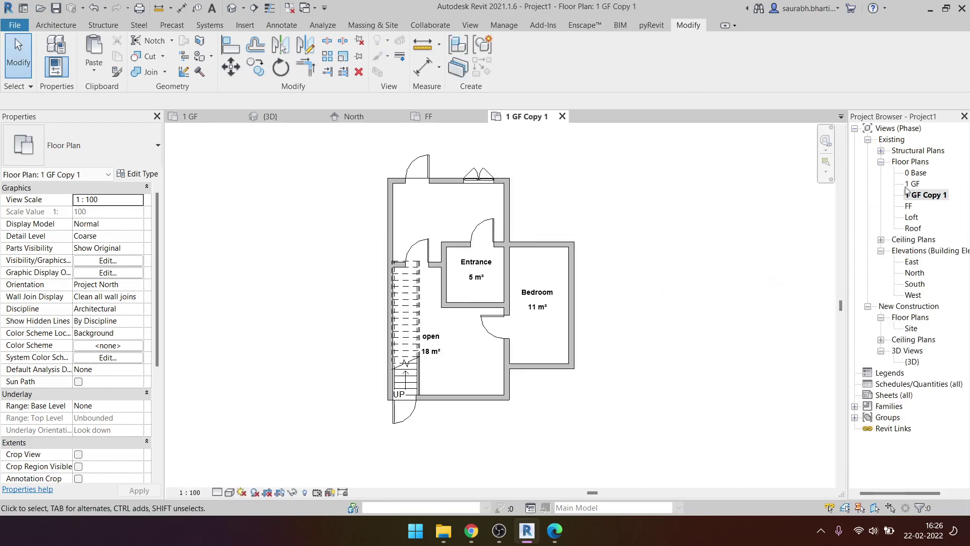
left_click(922, 195)
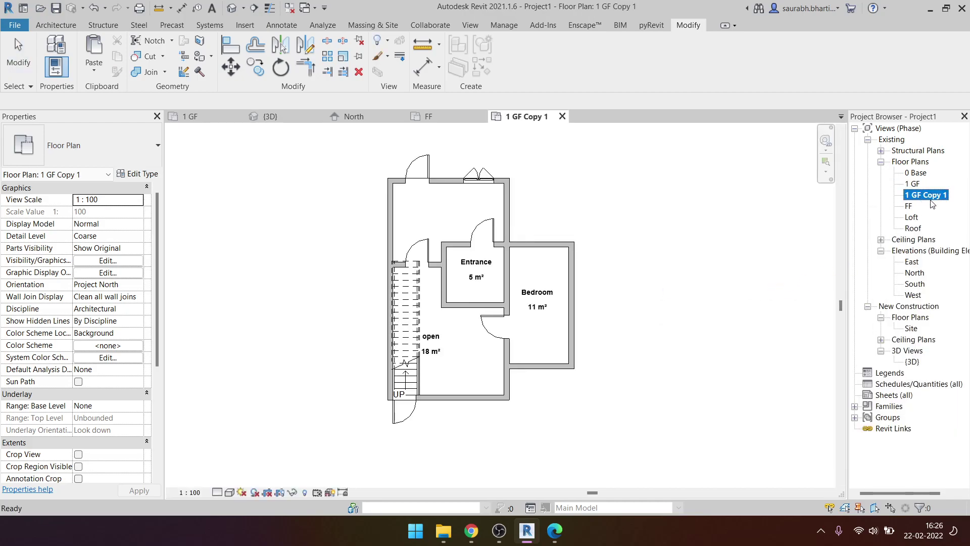
key("F2")
key("BackSpace")
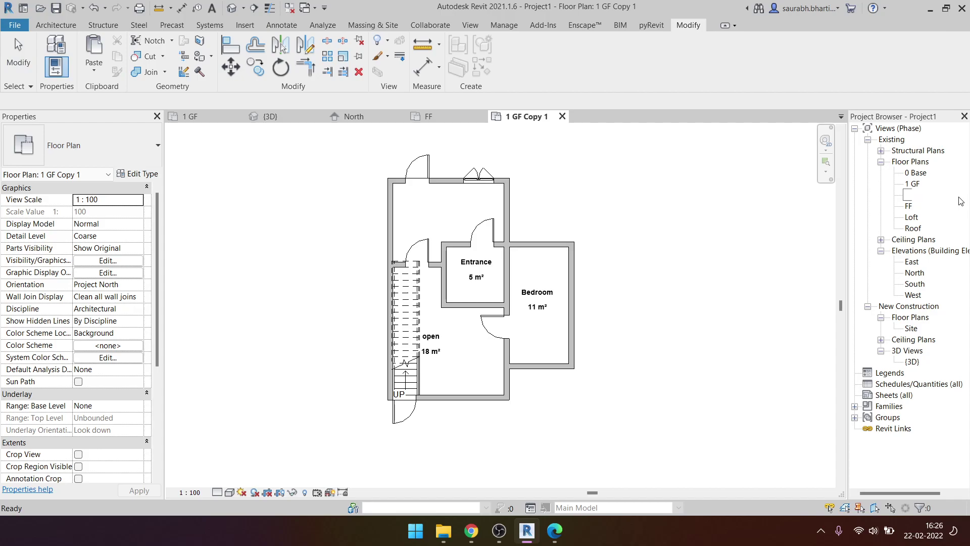
key("End")
key("BackSpace")
key("BackSpace")
key("BackSpace")
type("Demo")
key("Return")
- Duplicate 1 GF again and name this copy 1 GF New
left_click(915, 185)
right_click(914, 184)
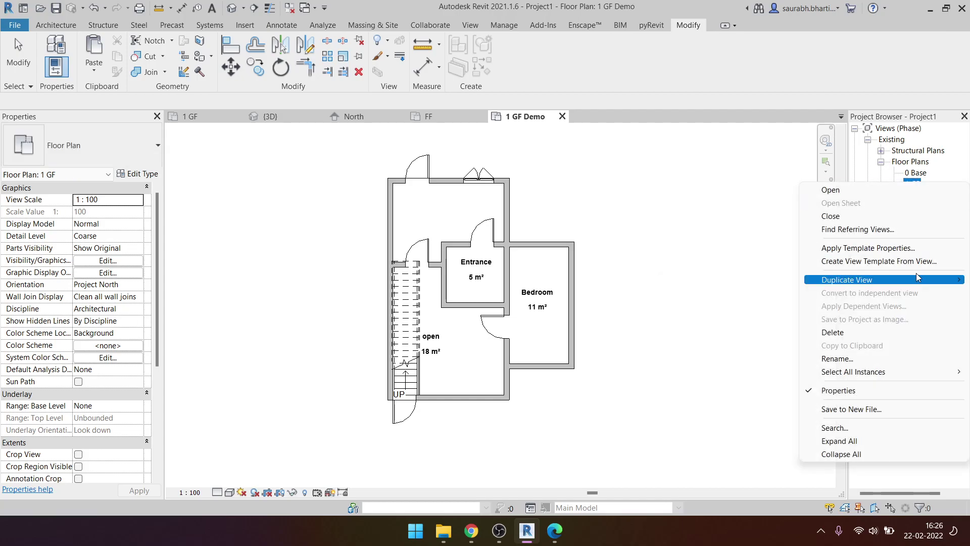
left_click(721, 293)
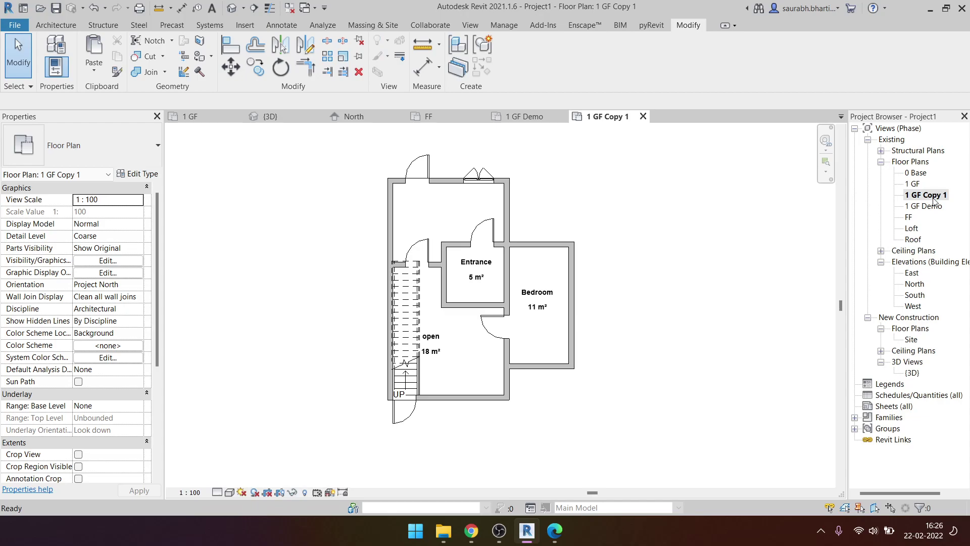
left_click(934, 196)
type("1 GF New")
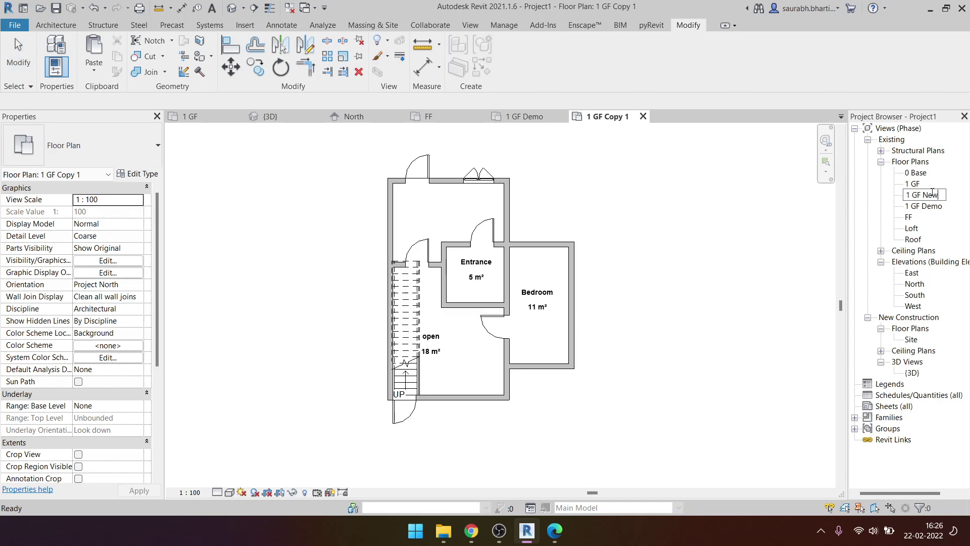
key("Return")
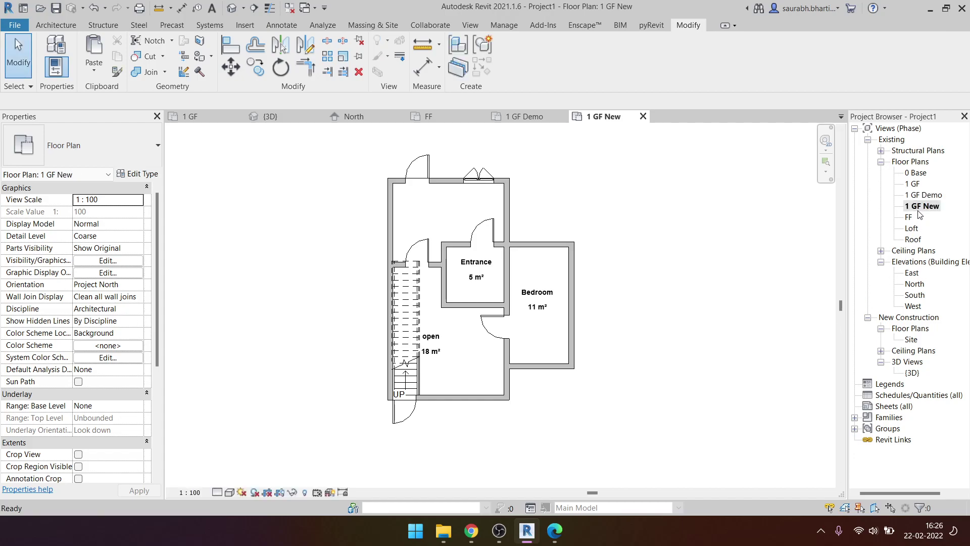
- Open the 1 GF Demo floor plan from the Project Browser
left_click(921, 195)
key("Down")
key("Up")
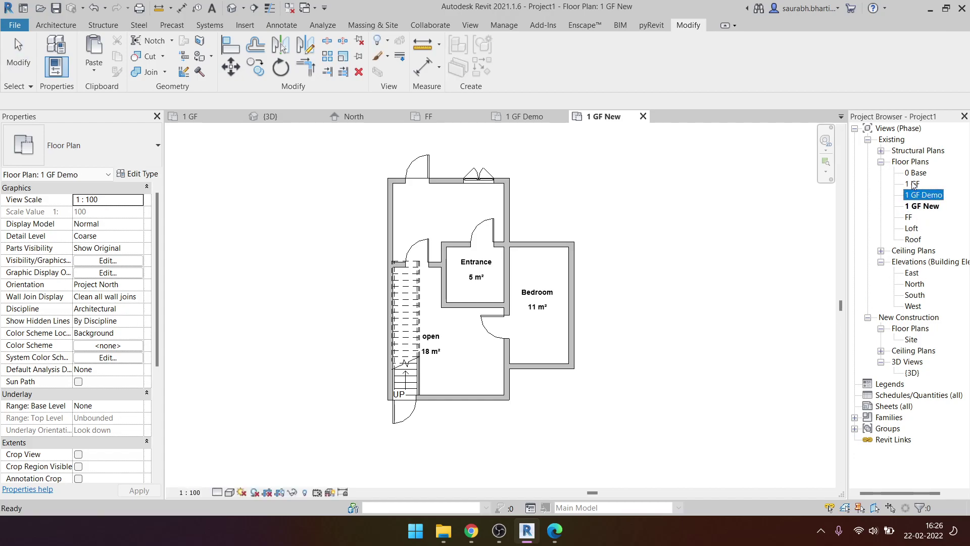
key("Up")
double_click(927, 197)
double_click(925, 206)
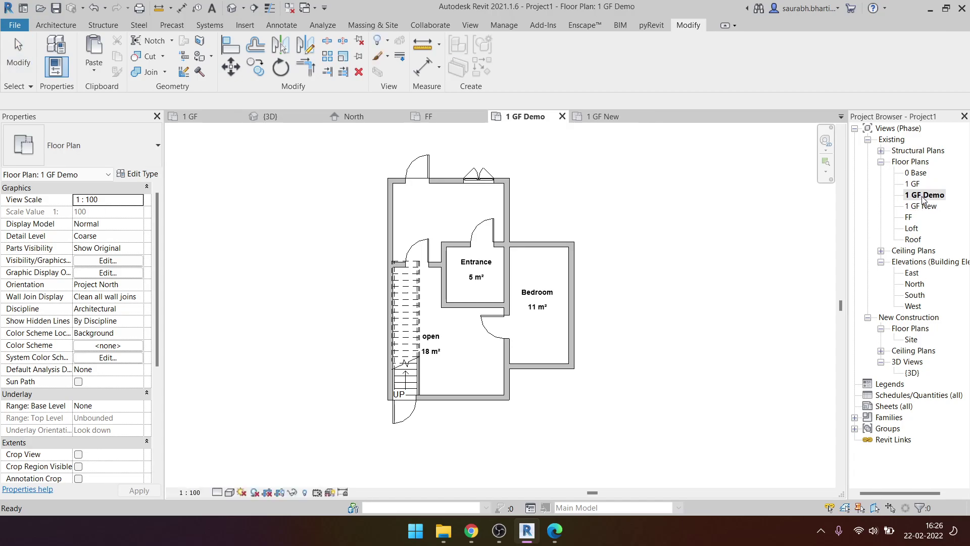
double_click(915, 184)
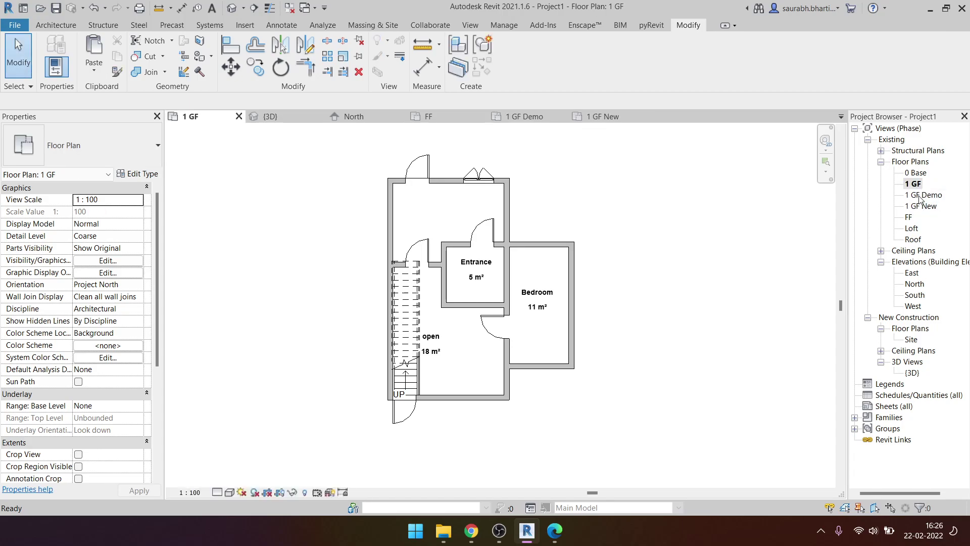
double_click(921, 196)
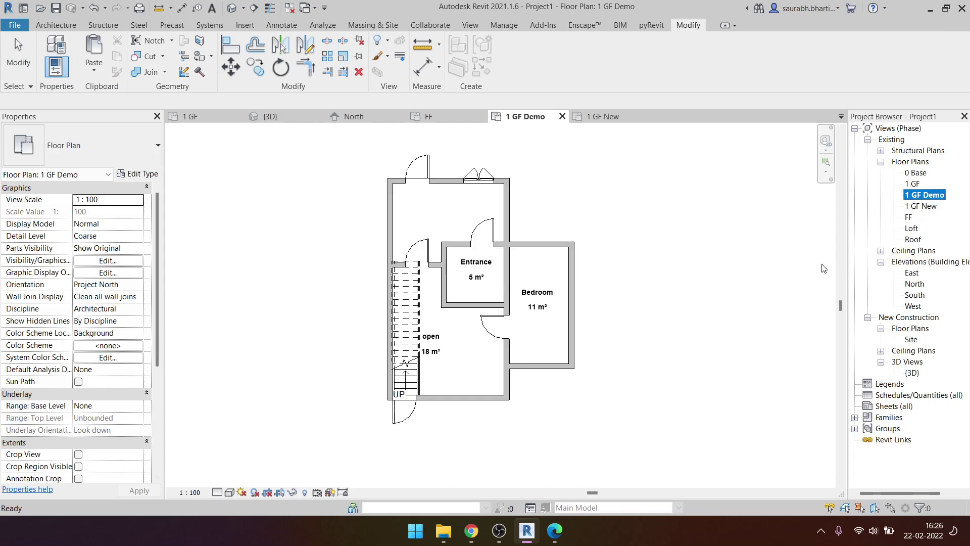
- Set the 1 GF Demo view's phase to Demo and the 1 GF New view's phase to New Construction
scroll(81, 468, "down", 5)
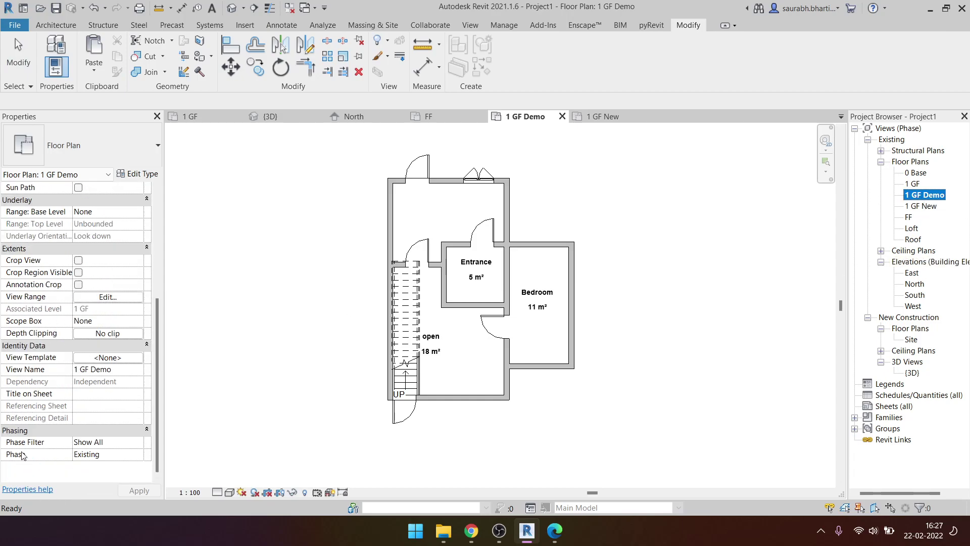
left_click(142, 455)
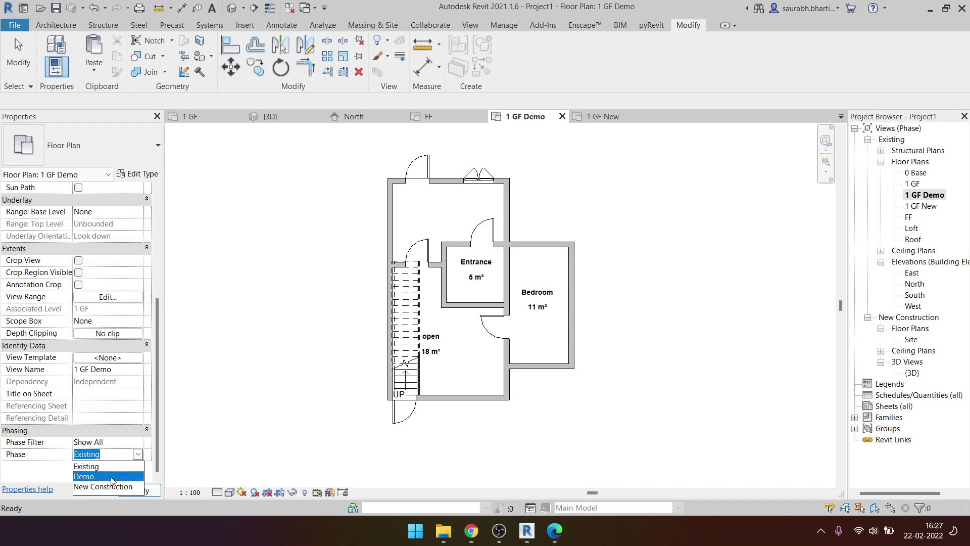
left_click(114, 477)
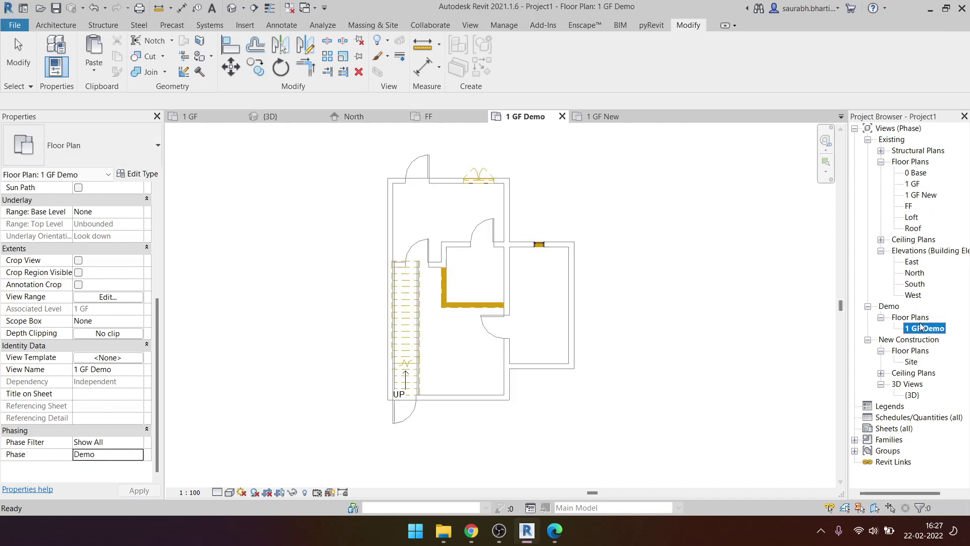
double_click(919, 196)
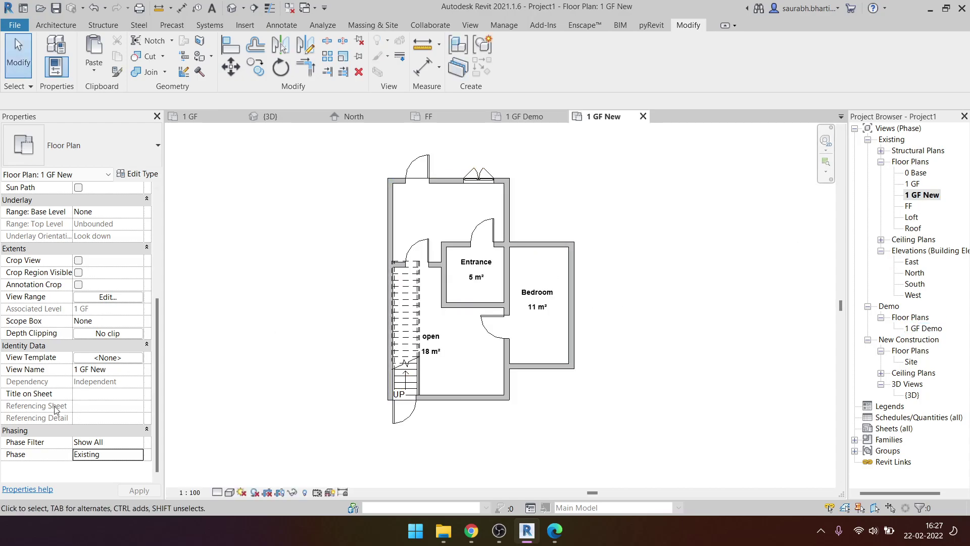
left_click(136, 455)
left_click(127, 487)
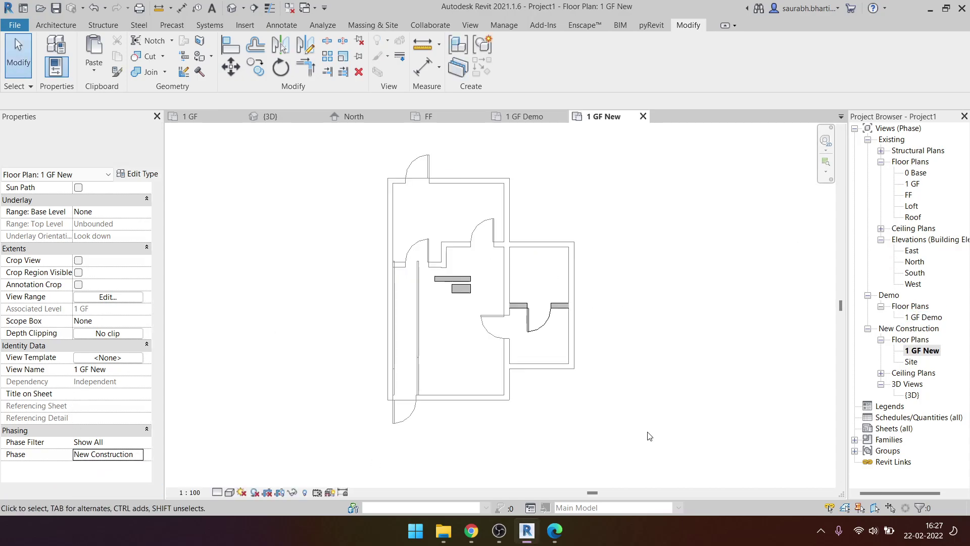
- Set the phase filter to New on both the 1 GF New and 1 GF Demo views
left_click(920, 350)
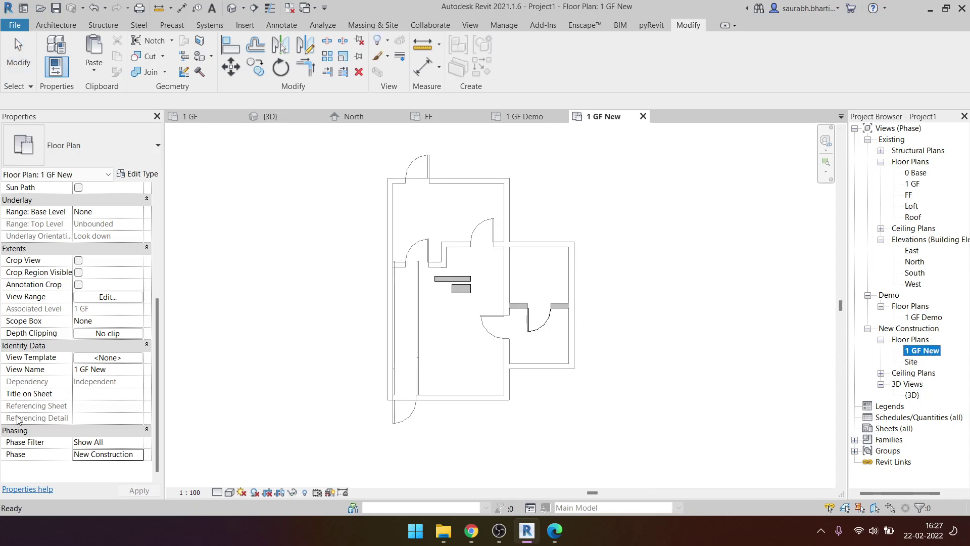
left_click(100, 443)
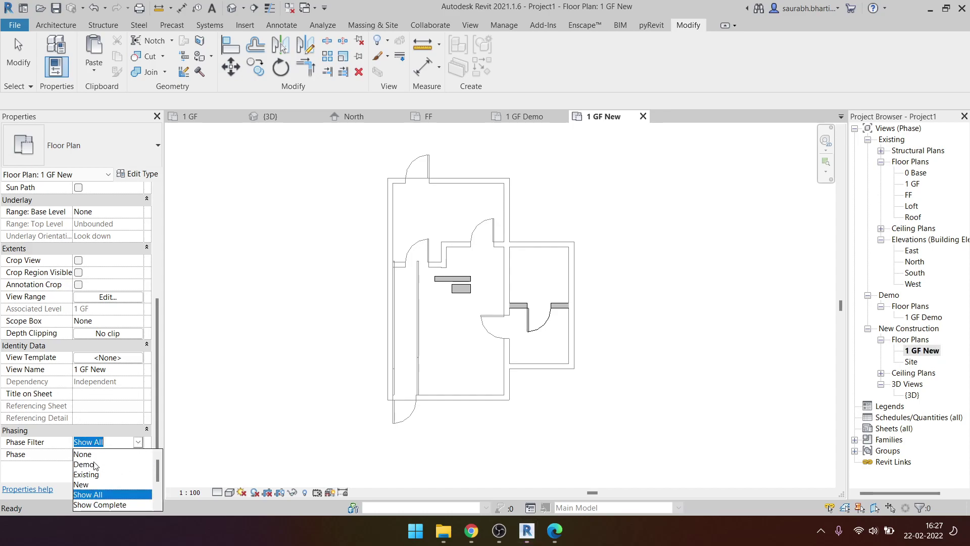
left_click(94, 484)
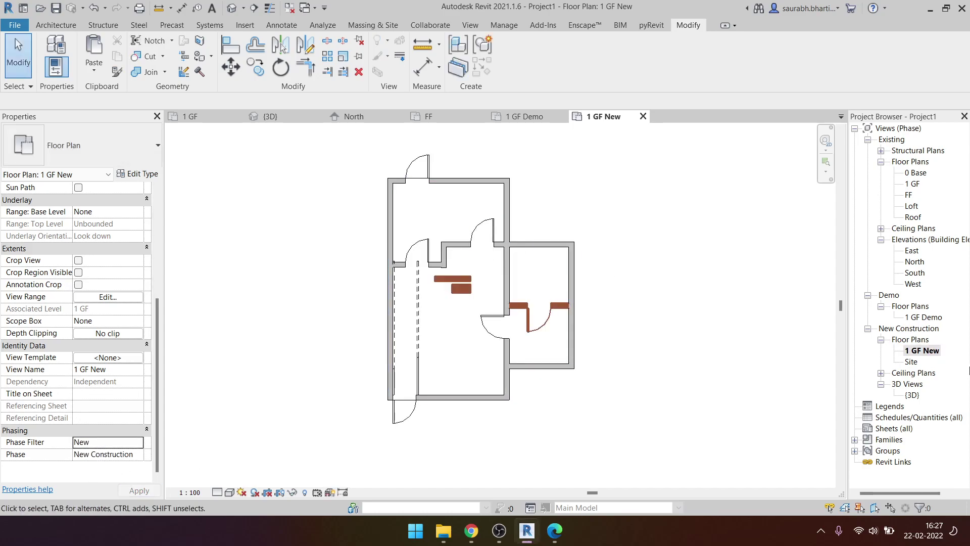
double_click(924, 317)
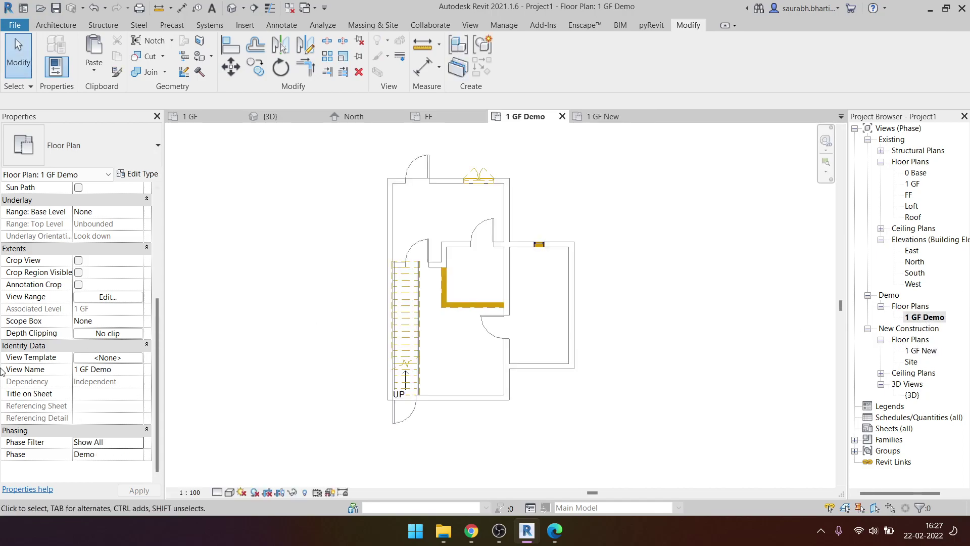
left_click(128, 447)
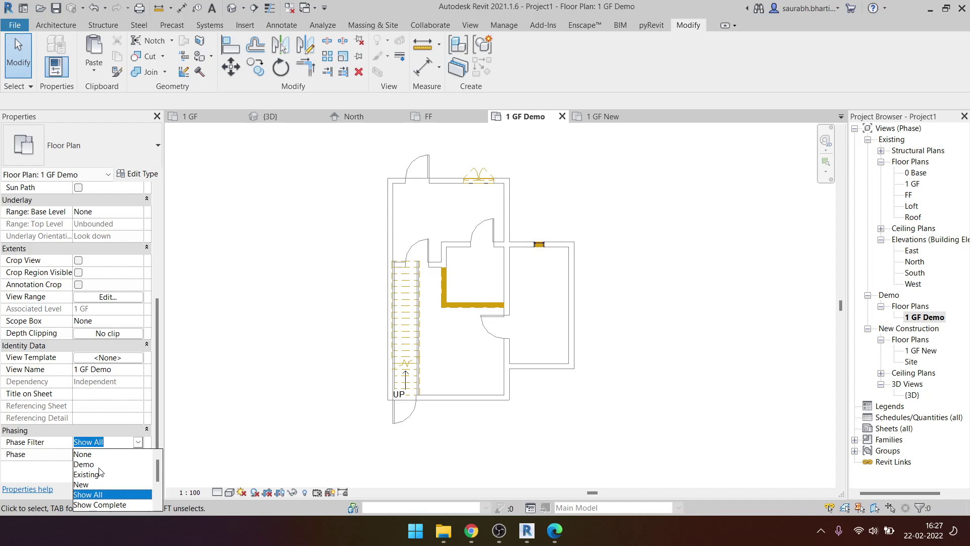
left_click(96, 484)
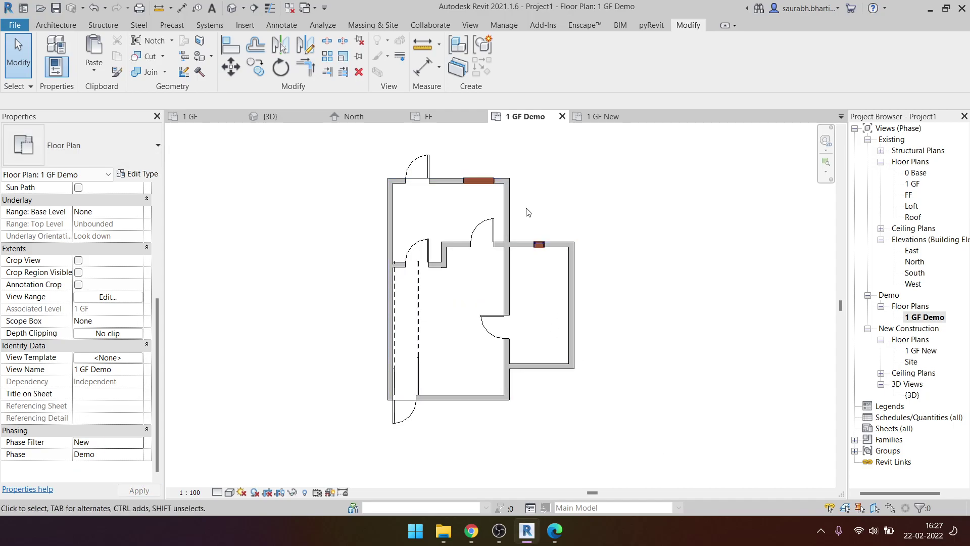
scroll(528, 212, "up", 1)
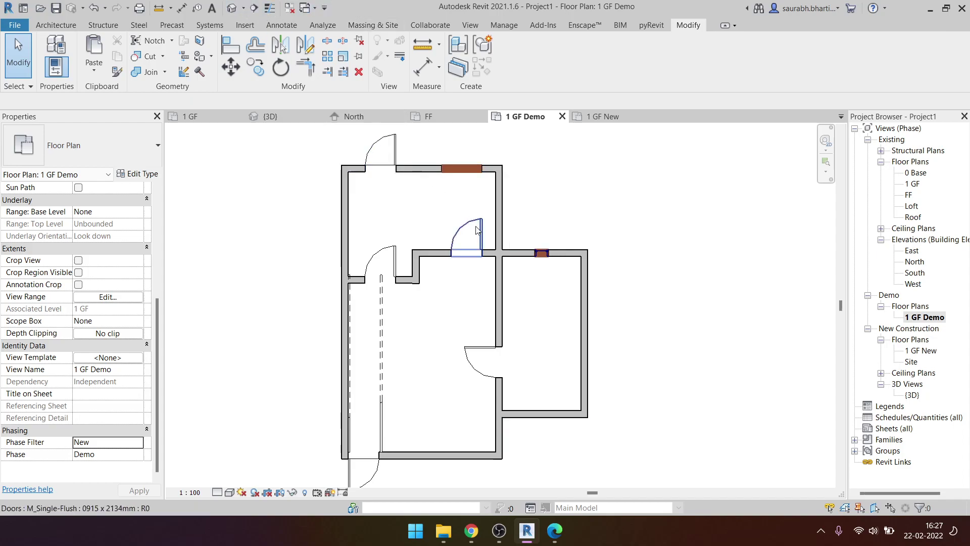
left_click(230, 9)
- Place an M_Fixed 0915 x 1220mm window on the bedroom's right wall in 1 GF
left_click(790, 176)
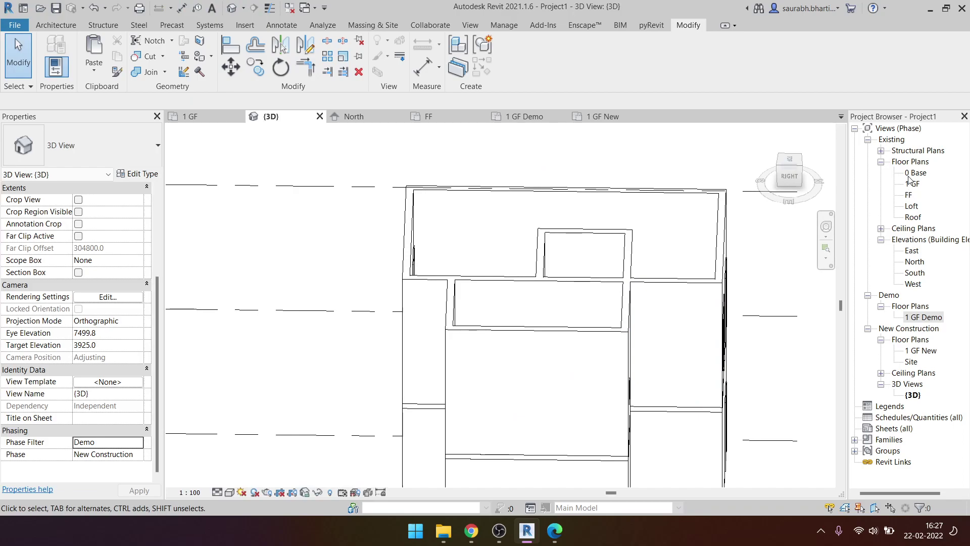
double_click(911, 173)
double_click(916, 184)
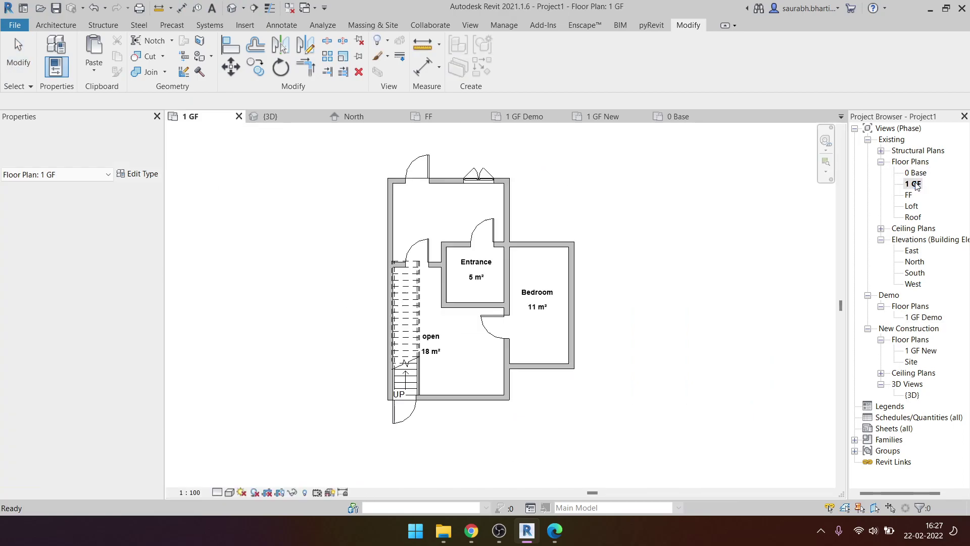
key("w")
key("n")
scroll(523, 222, "up", 3)
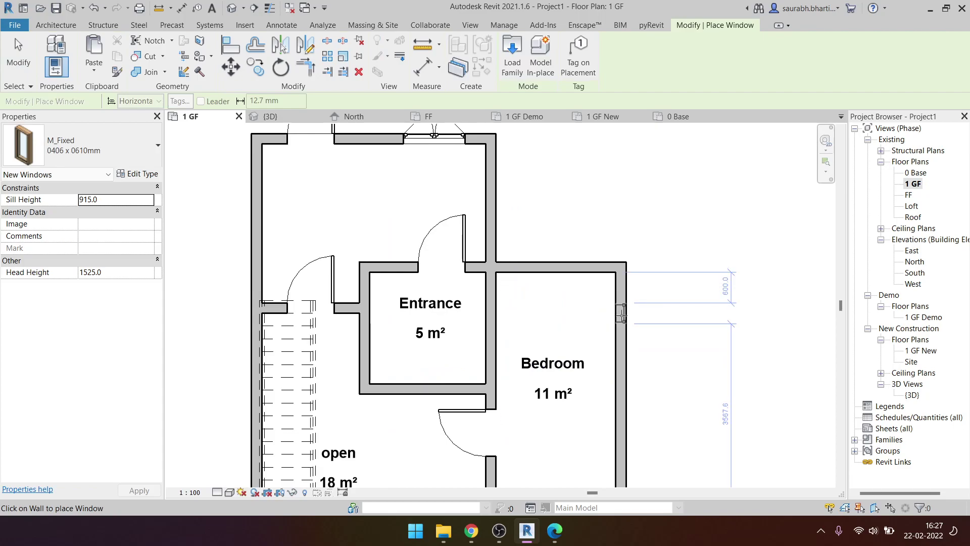
scroll(625, 329, "up", 2)
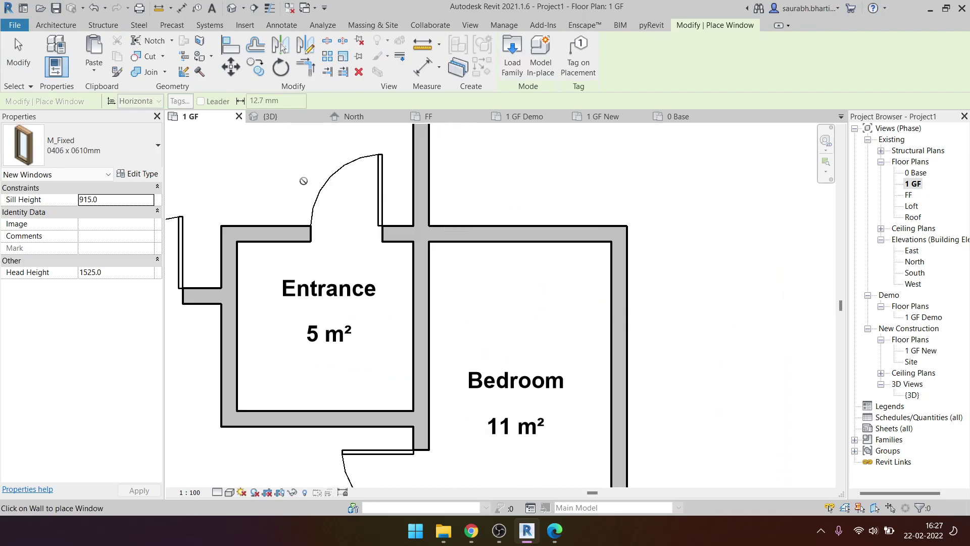
left_click(101, 146)
left_click(108, 307)
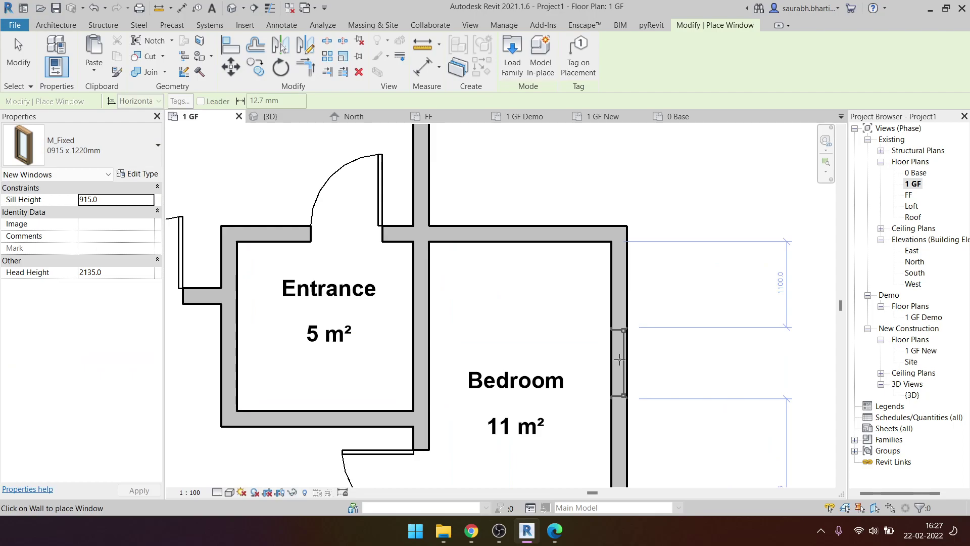
middle_click_drag(621, 363, 600, 290)
left_click(600, 290)
key("Escape")
key("Escape")
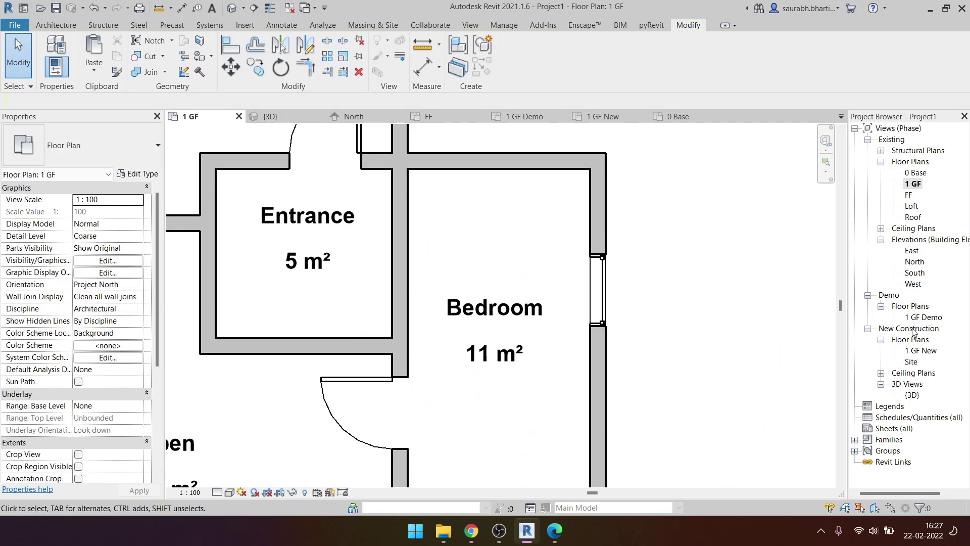
- Check the new window and bedroom wall in the 1 GF Demo and 1 GF New plans
double_click(923, 318)
left_click(583, 310)
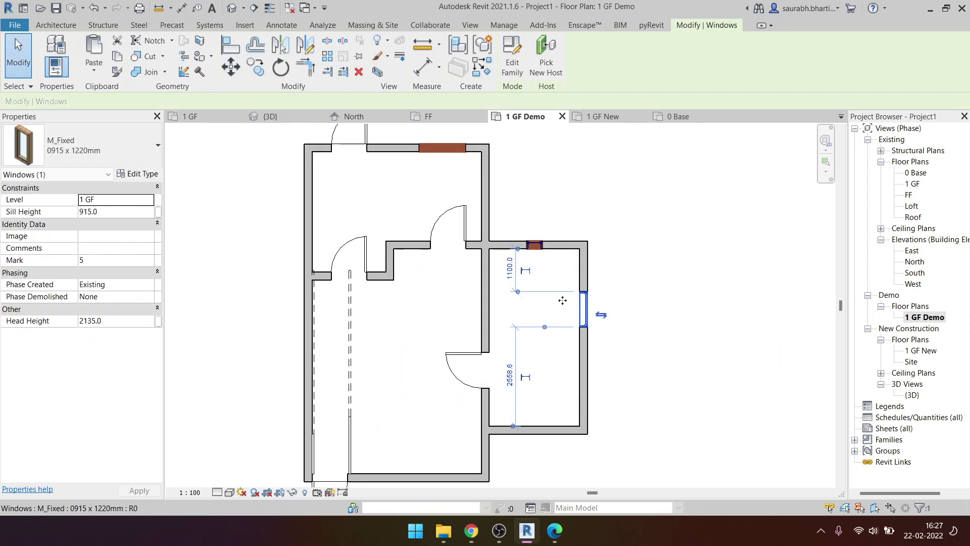
key("Escape")
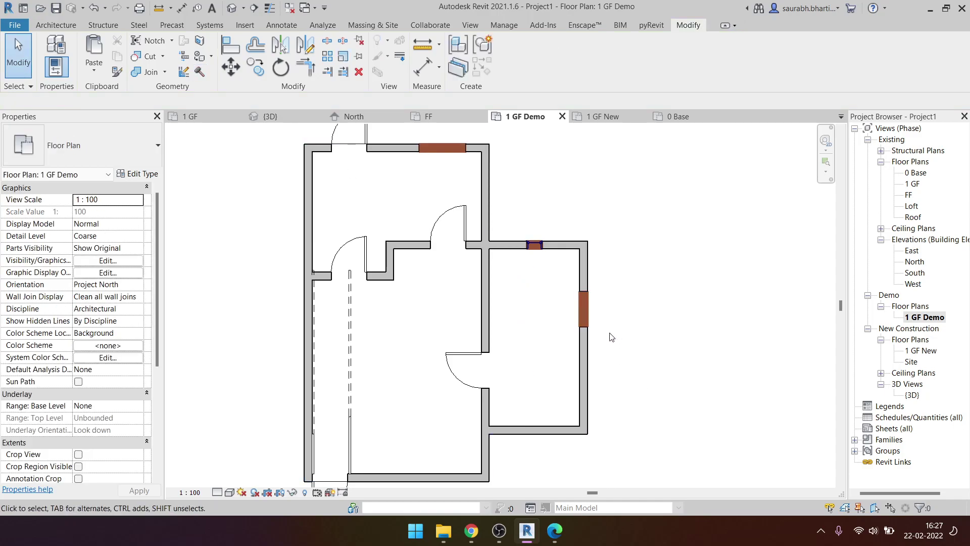
scroll(543, 266, "up", 2)
left_click(560, 288)
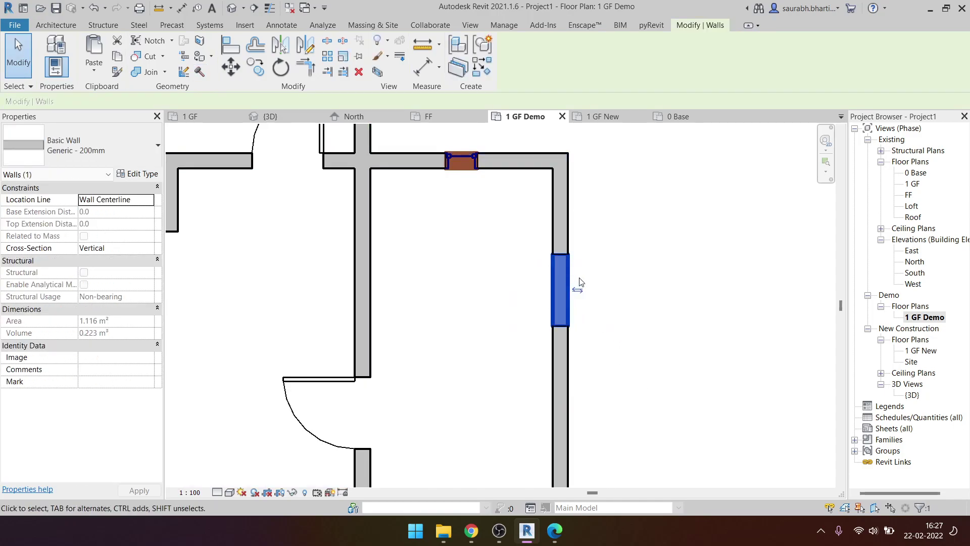
key("Escape")
double_click(922, 350)
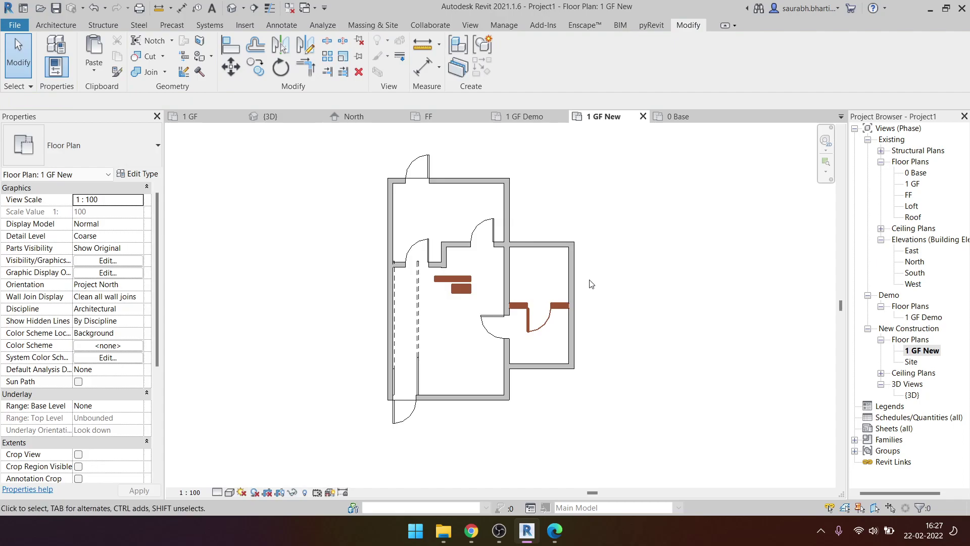
scroll(566, 278, "up", 3)
left_click(568, 278)
key("Escape")
- Open the Phase - New material from the phase graphic overrides and enable Use Render Appearance
scroll(588, 281, "up", 4)
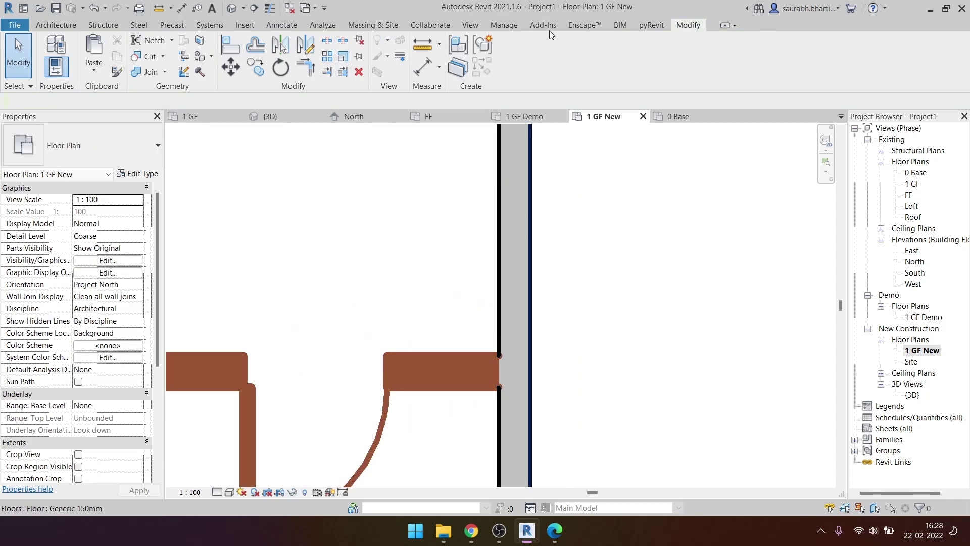
left_click(504, 25)
left_click(763, 56)
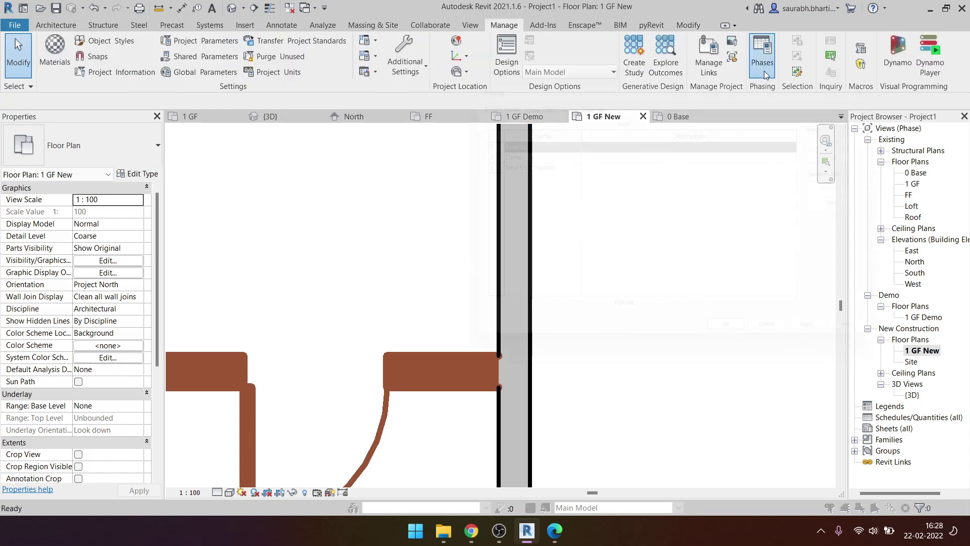
left_click(587, 96)
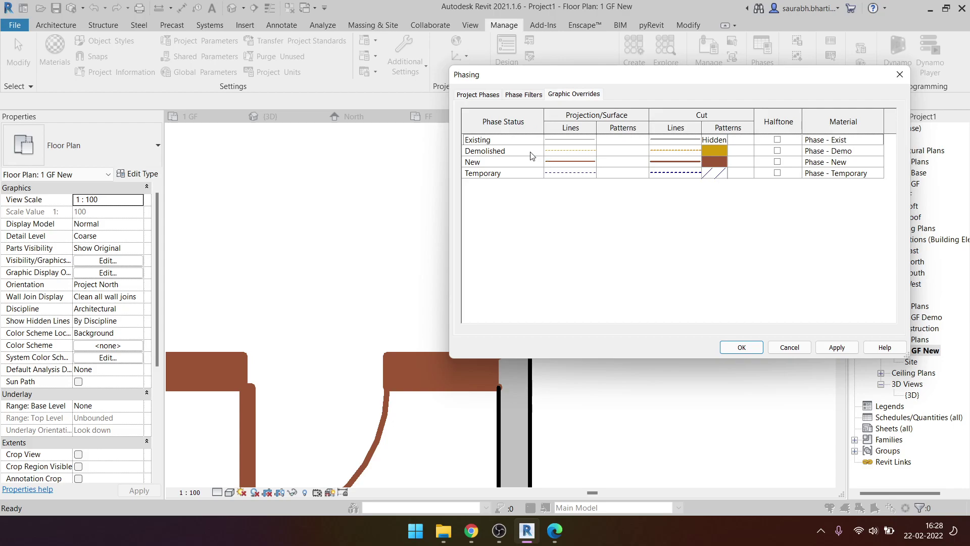
left_click(476, 164)
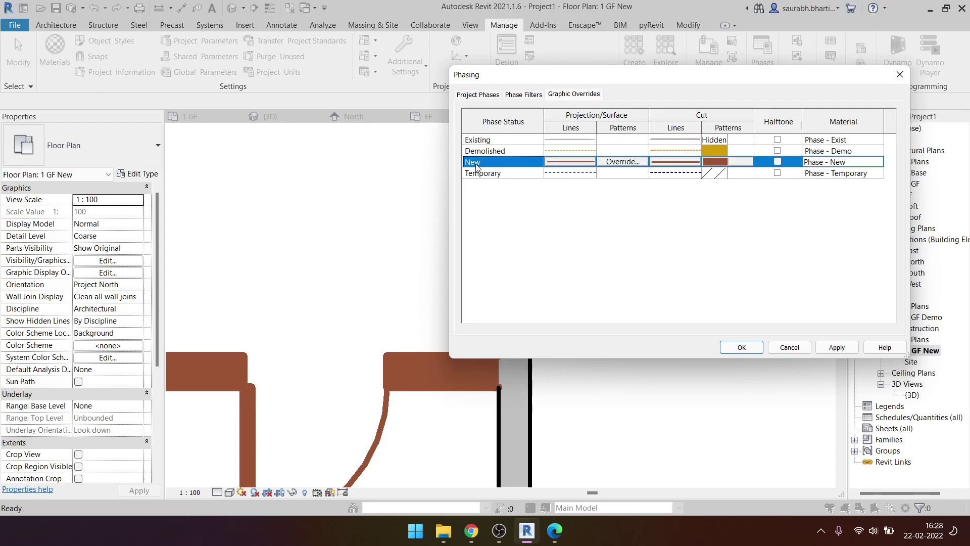
left_click(877, 163)
left_click(878, 162)
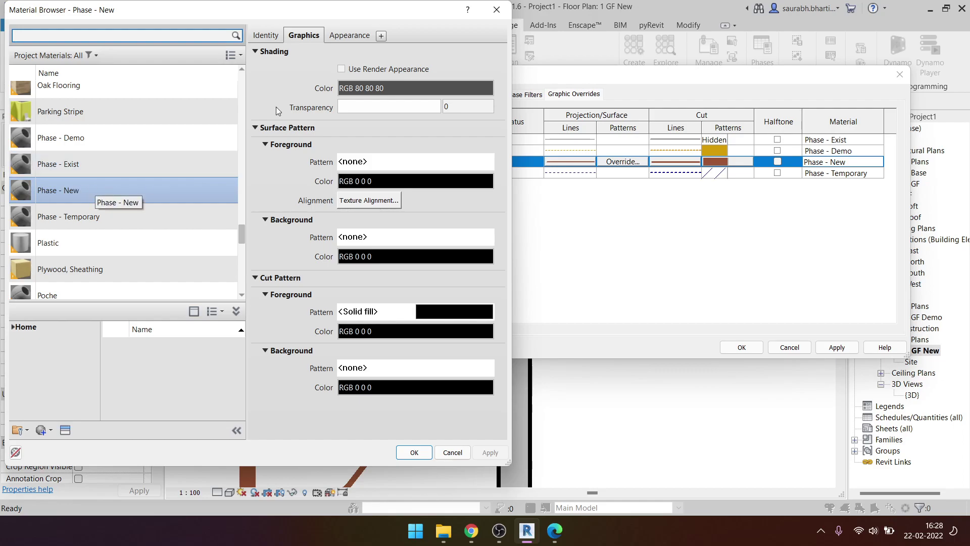
left_click(400, 69)
left_click(349, 35)
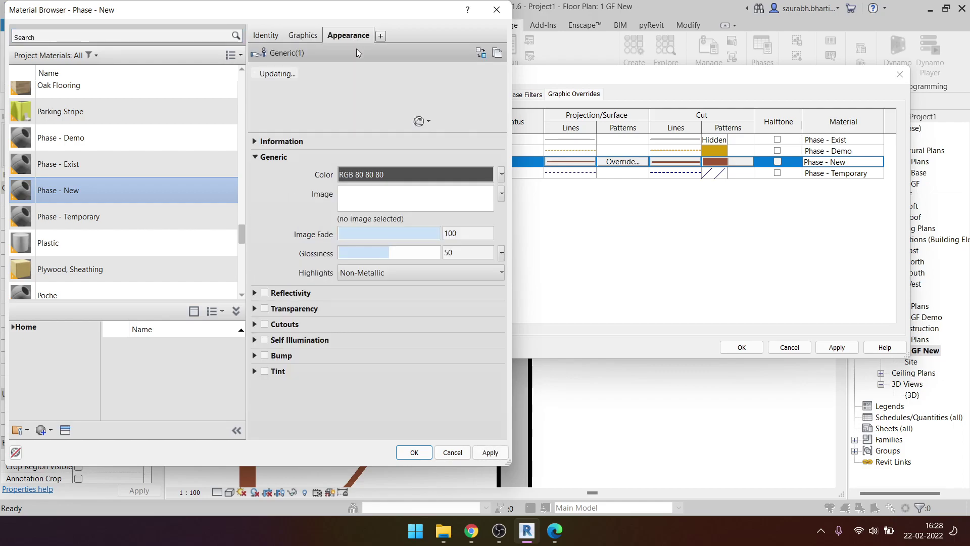
- Set the Phase - New appearance colour to RGB 155 86 54 and apply the overrides
left_click(403, 172)
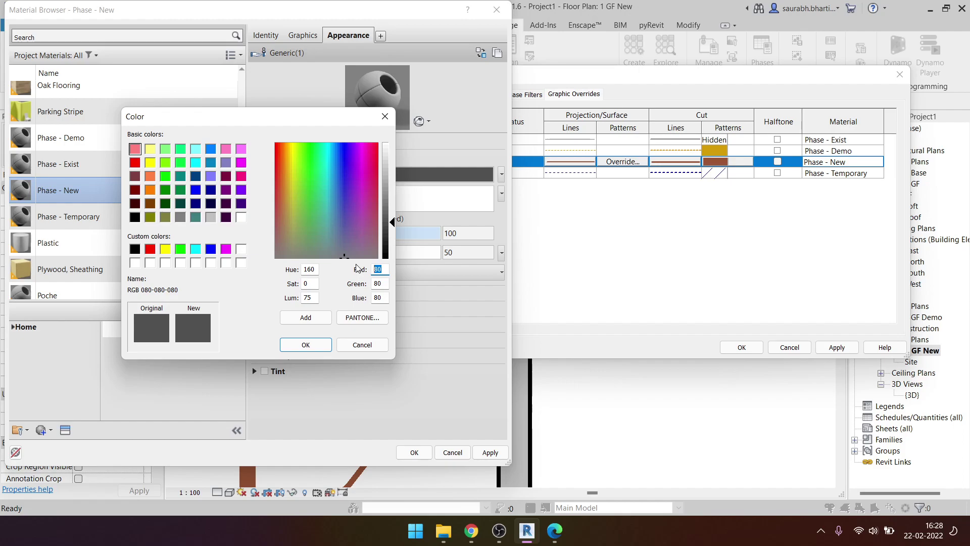
type("186")
key("BackSpace")
key("BackSpace")
key("BackSpace")
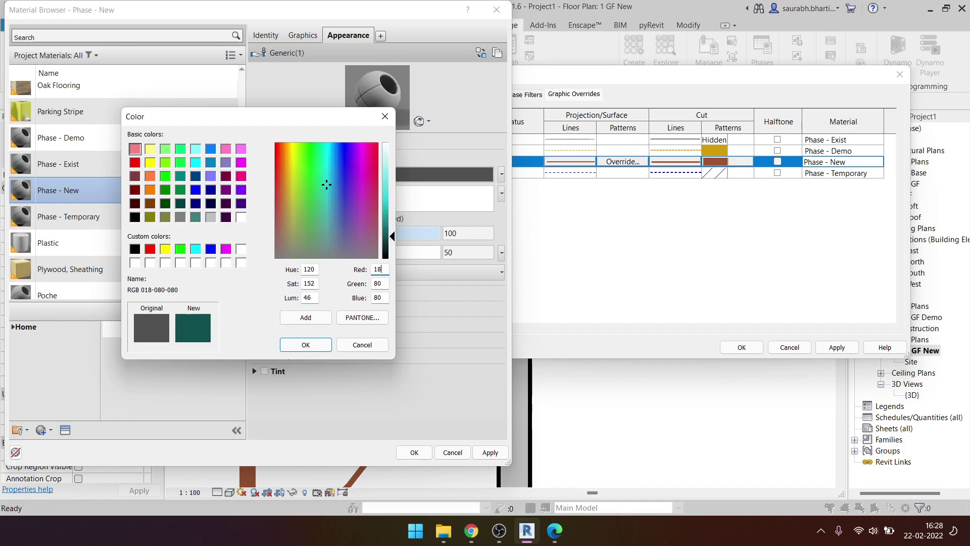
type("155")
key("Tab")
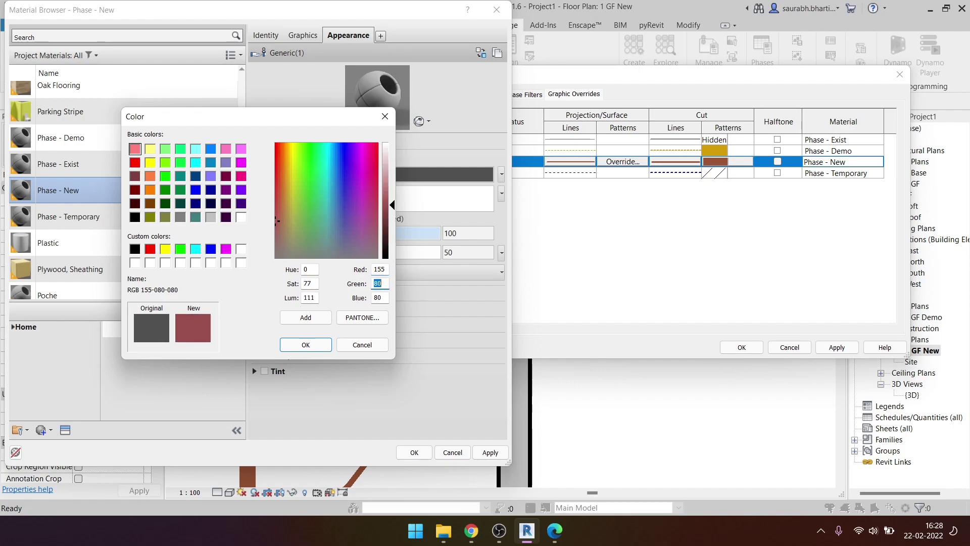
type("85")
key("BackSpace")
type("6")
key("Tab")
type("54")
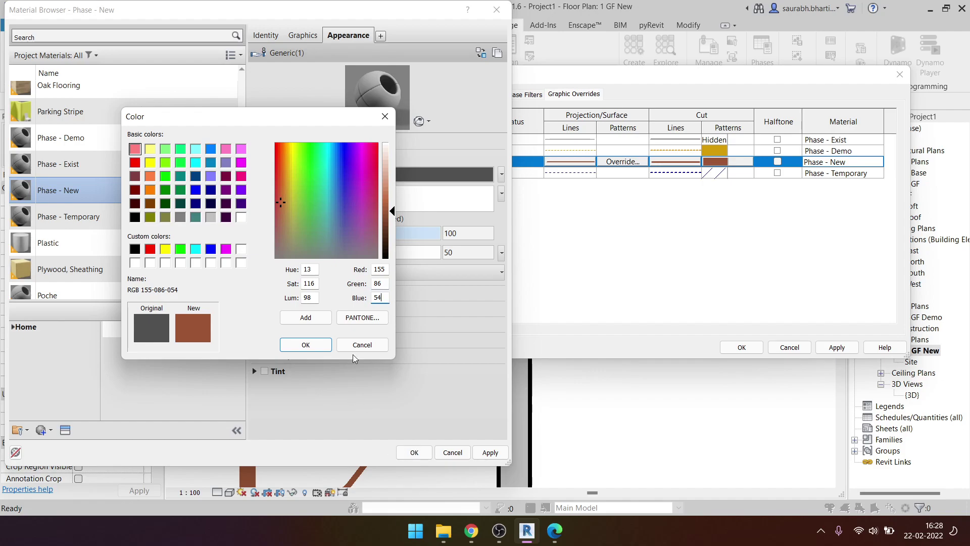
left_click(307, 344)
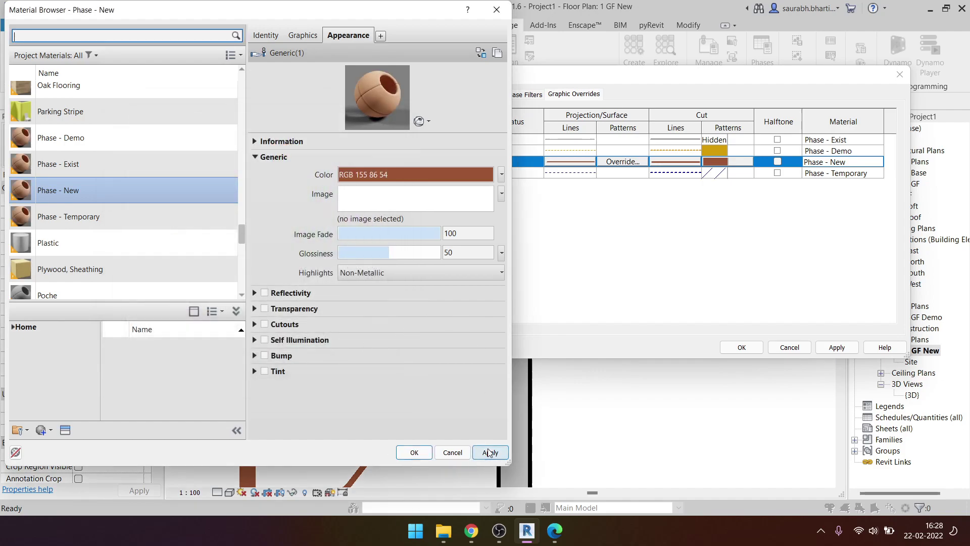
left_click(414, 452)
left_click(838, 348)
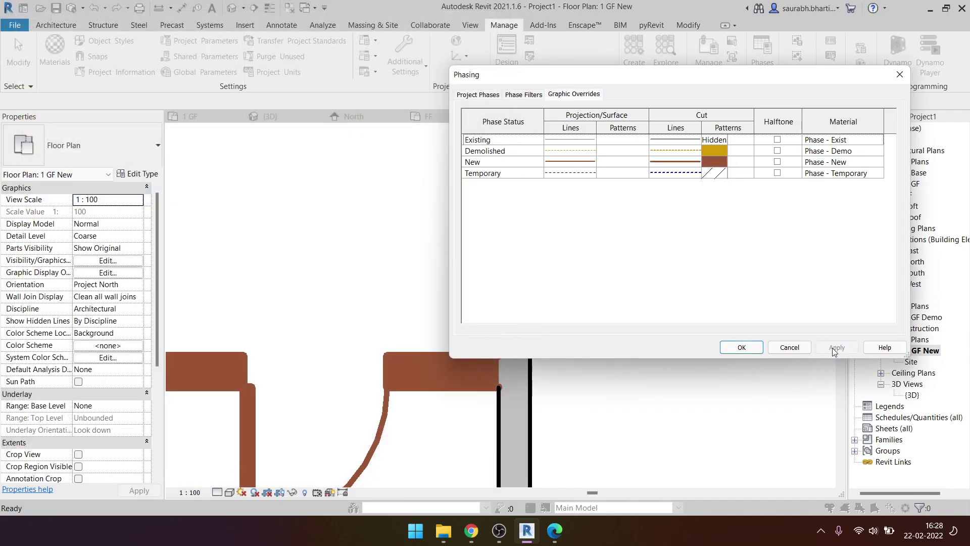
- Close the Phasing settings and inspect a wall in the 1 GF Demo plan
left_click(742, 347)
scroll(563, 253, "down", 5)
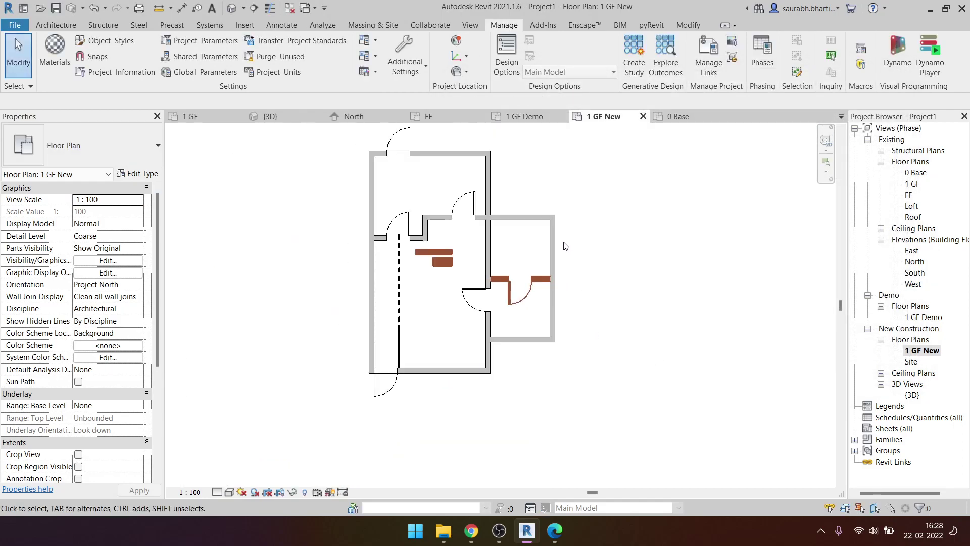
scroll(566, 248, "up", 3)
double_click(924, 317)
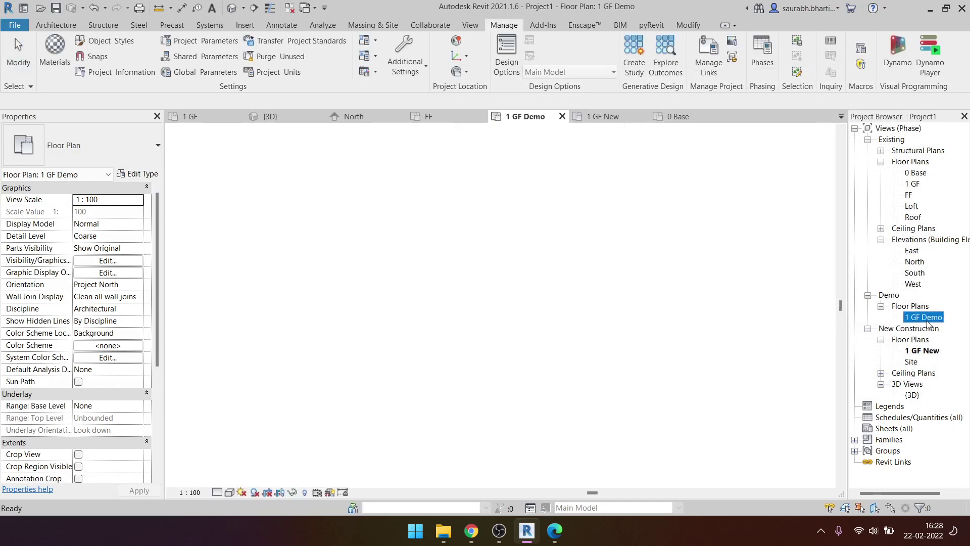
left_click(562, 283)
key("Escape")
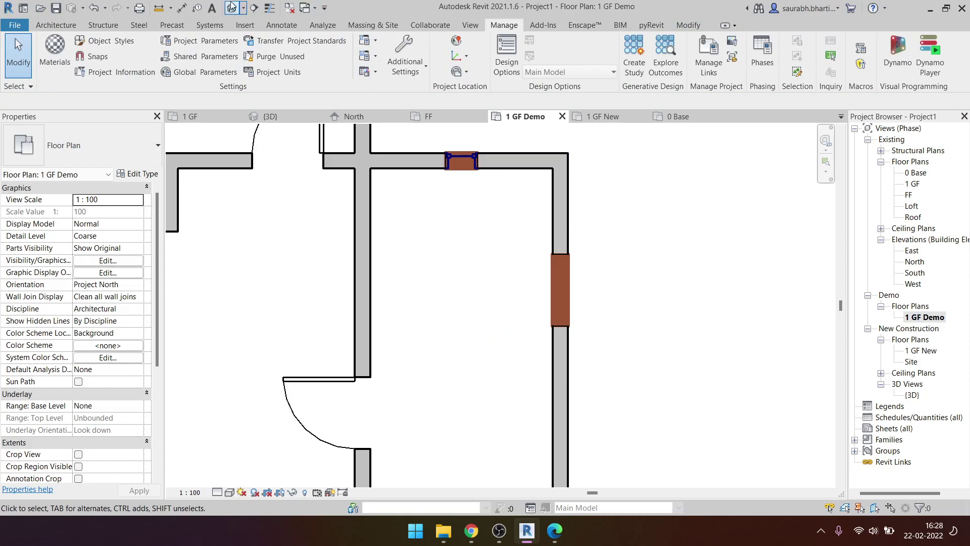
- Set the 3D view's phase filter to New and orbit to inspect a ground-floor wall
left_click(231, 7)
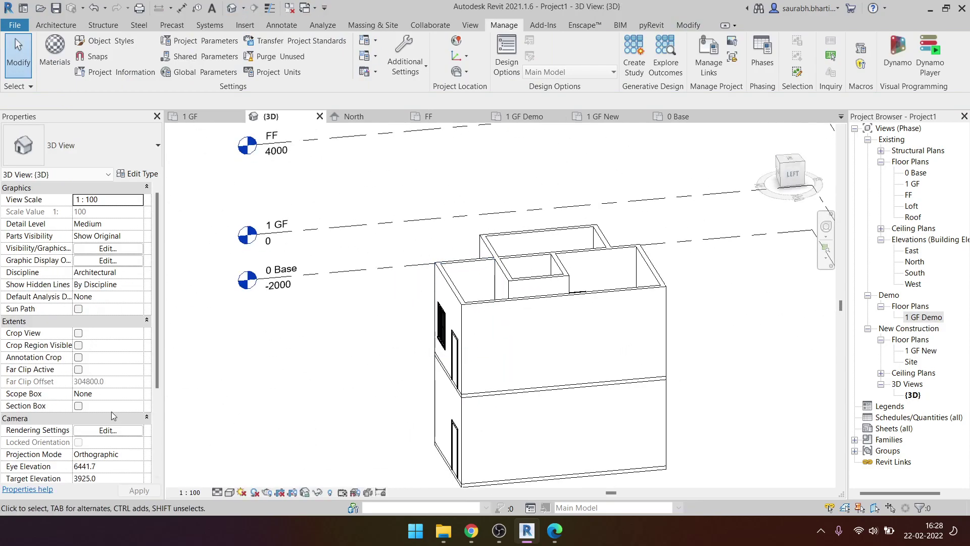
scroll(112, 415, "down", 5)
left_click(136, 445)
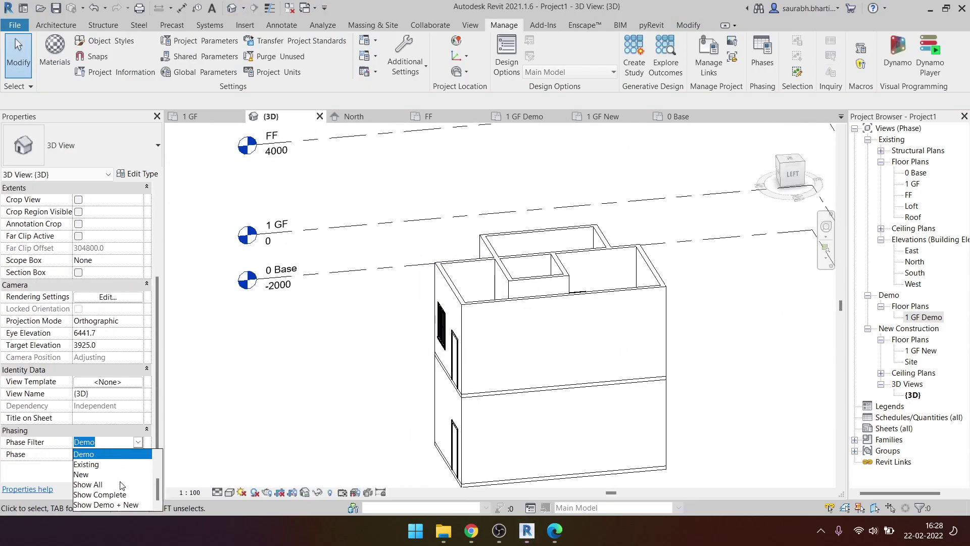
scroll(117, 479, "up", 2)
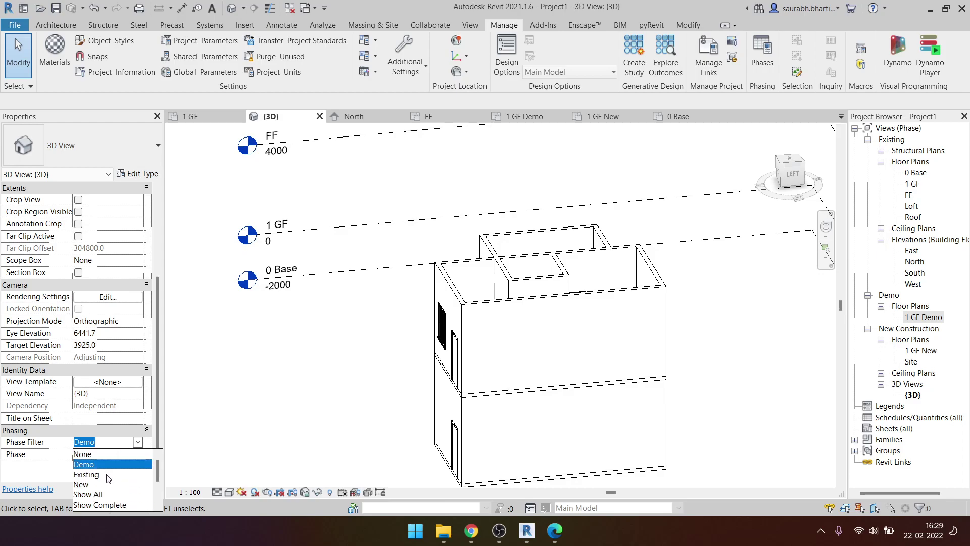
left_click(104, 484)
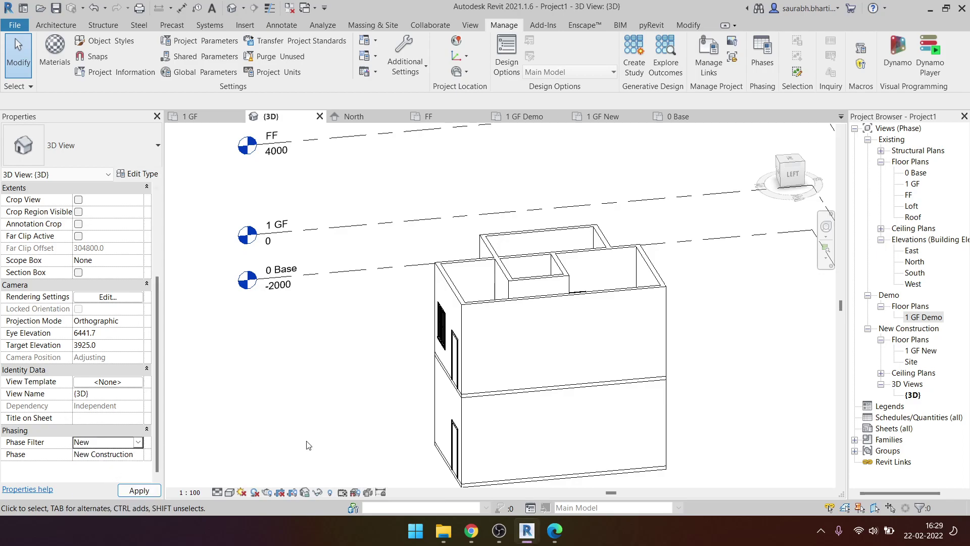
mouse_move(396, 403)
middle_mouse_down("shift")
mouse_move(753, 400)
mouse_move(399, 407)
mouse_move(442, 425)
middle_mouse_up("shift")
left_click(456, 404)
key("Escape")
scroll(497, 417, "up", 5)
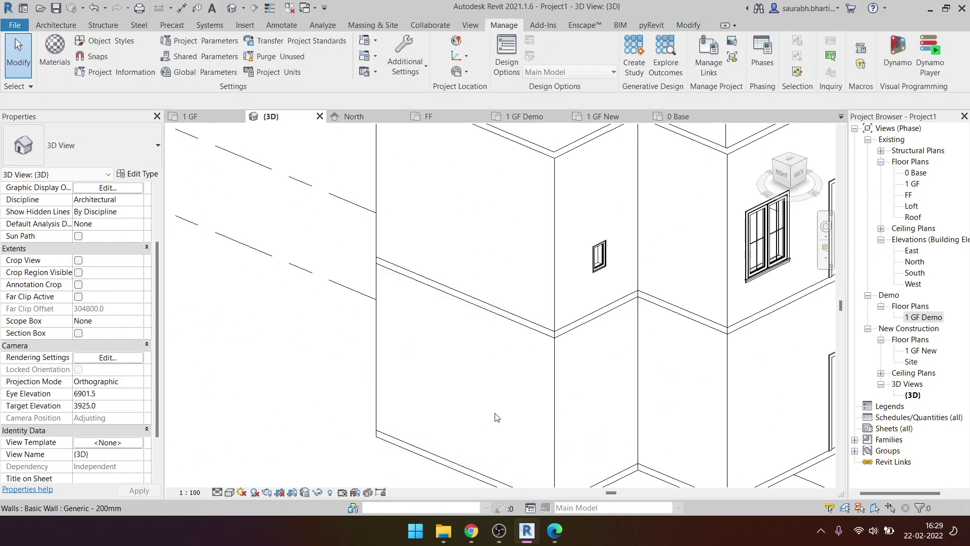
- Make the Phase - New material's shading use its render appearance colour
left_click(762, 55)
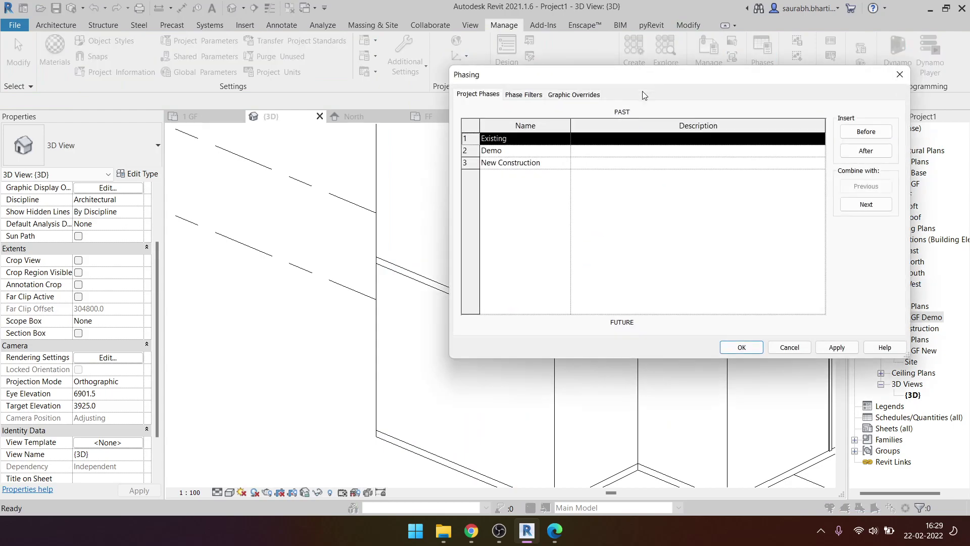
left_click(589, 95)
left_click(868, 163)
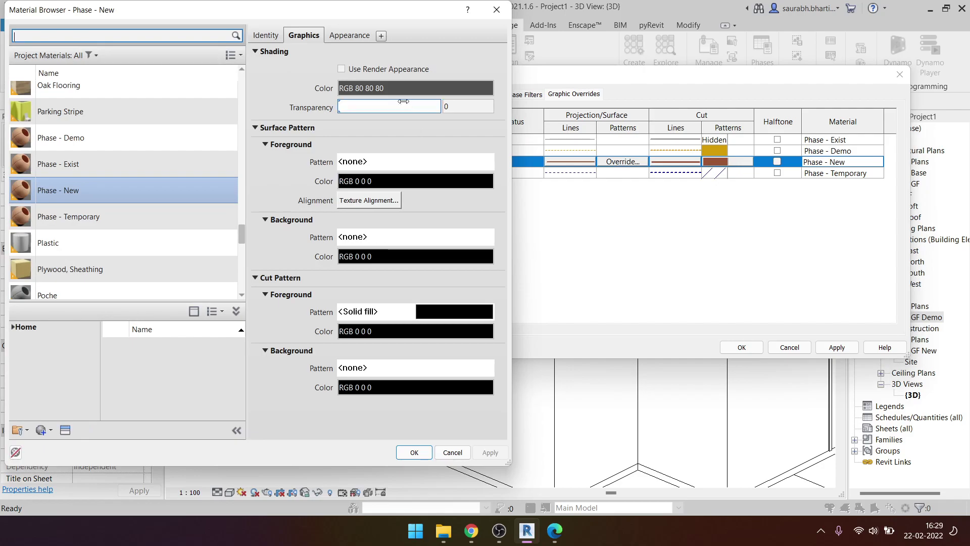
left_click(90, 199)
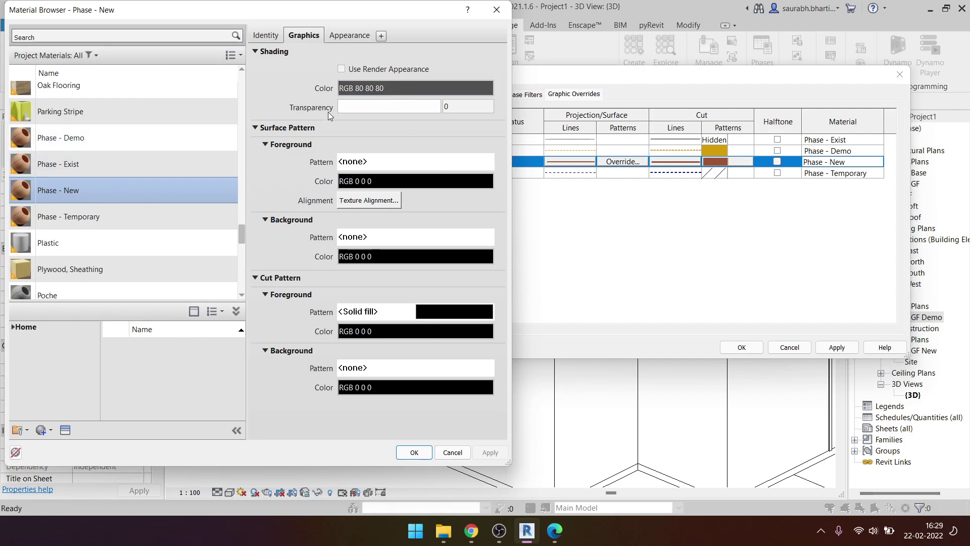
left_click(368, 87)
key("Escape")
left_click(391, 70)
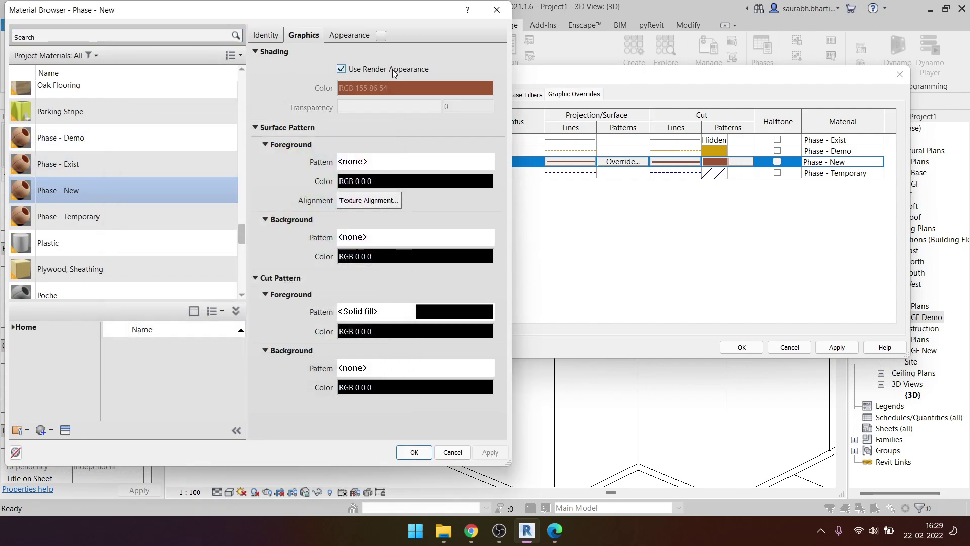
left_click(343, 36)
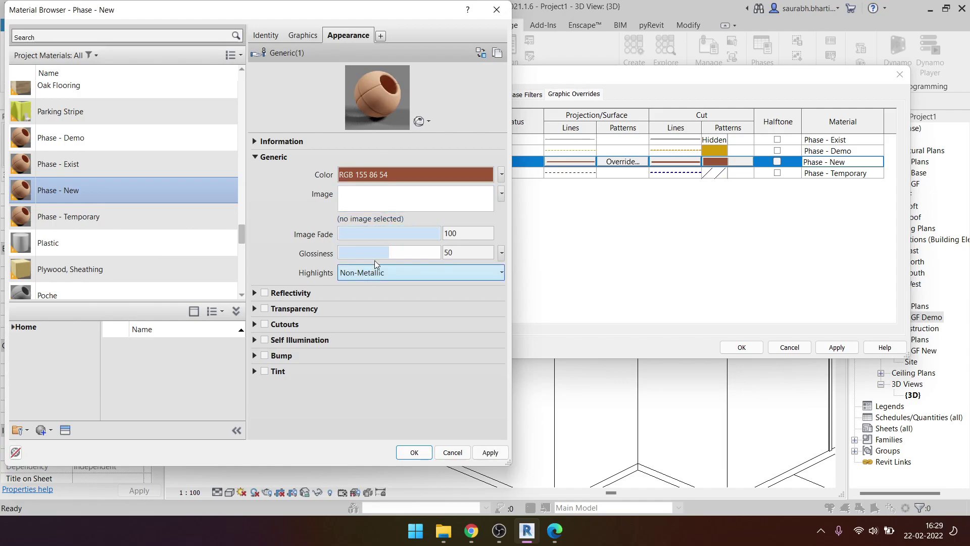
left_click(303, 35)
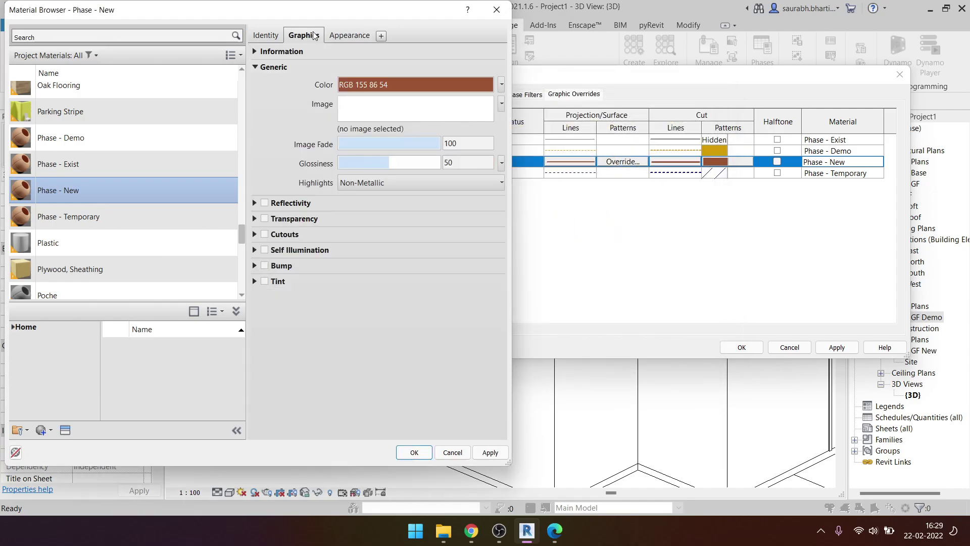
- Give Phase - New a red solid-fill surface foreground pattern and close the settings
left_click(373, 163)
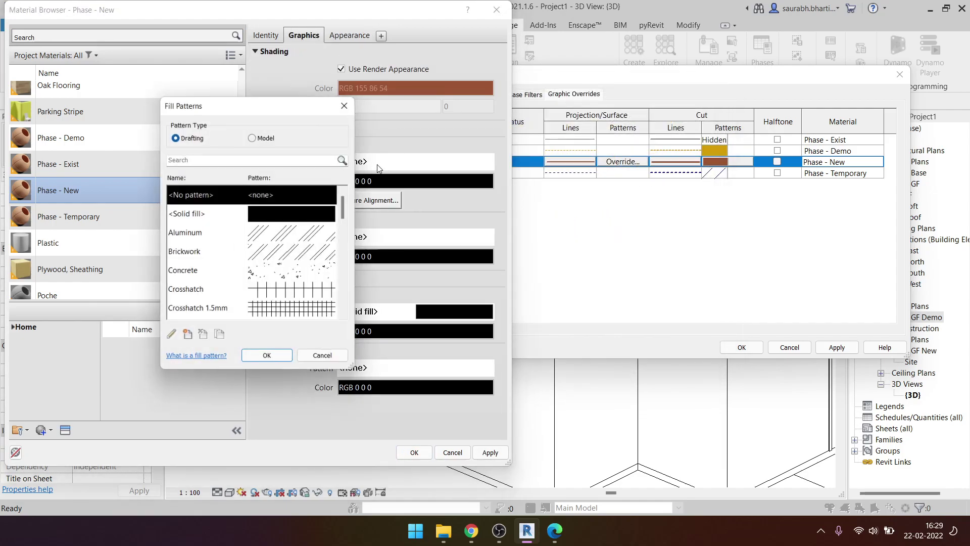
left_click(314, 211)
left_click(259, 354)
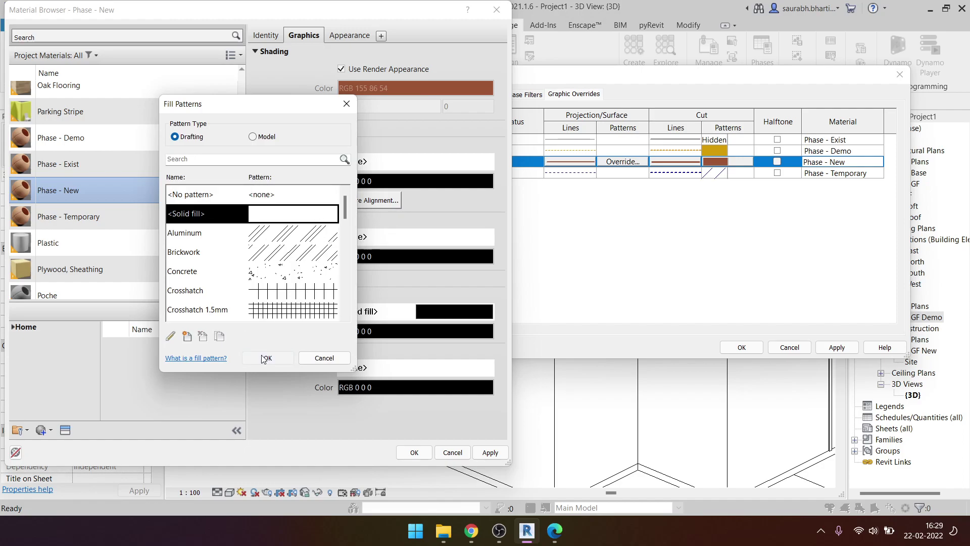
left_click(372, 162)
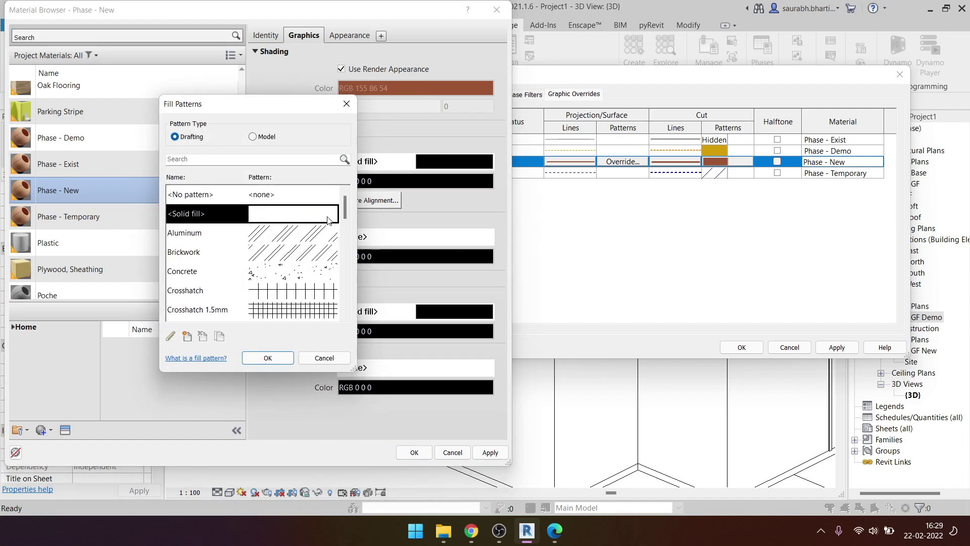
left_click(268, 358)
left_click(418, 181)
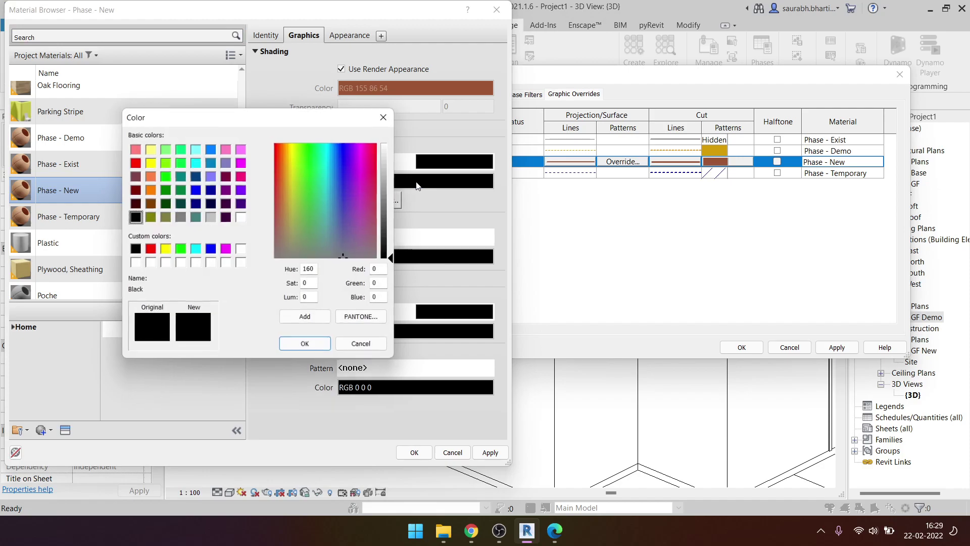
left_click(134, 163)
left_click(305, 344)
left_click(489, 452)
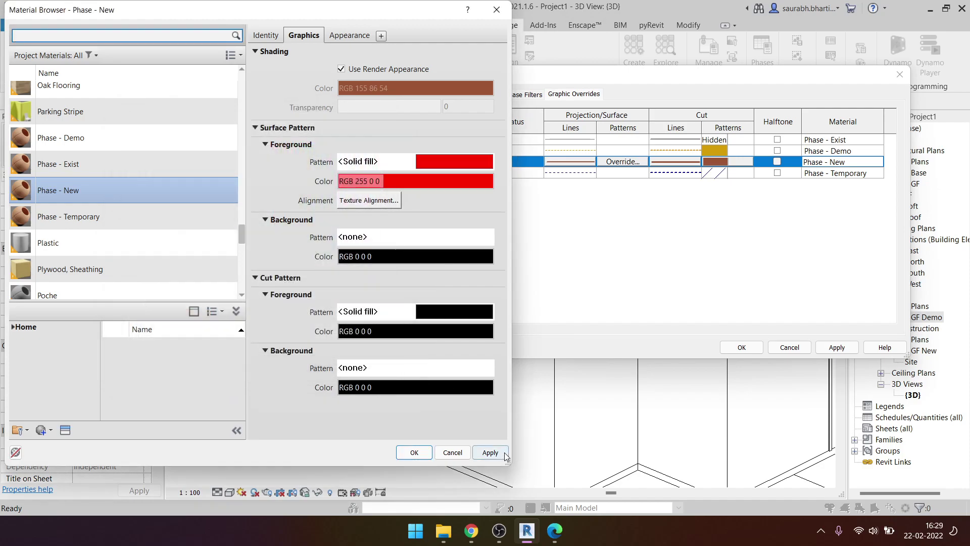
left_click(414, 452)
left_click(741, 347)
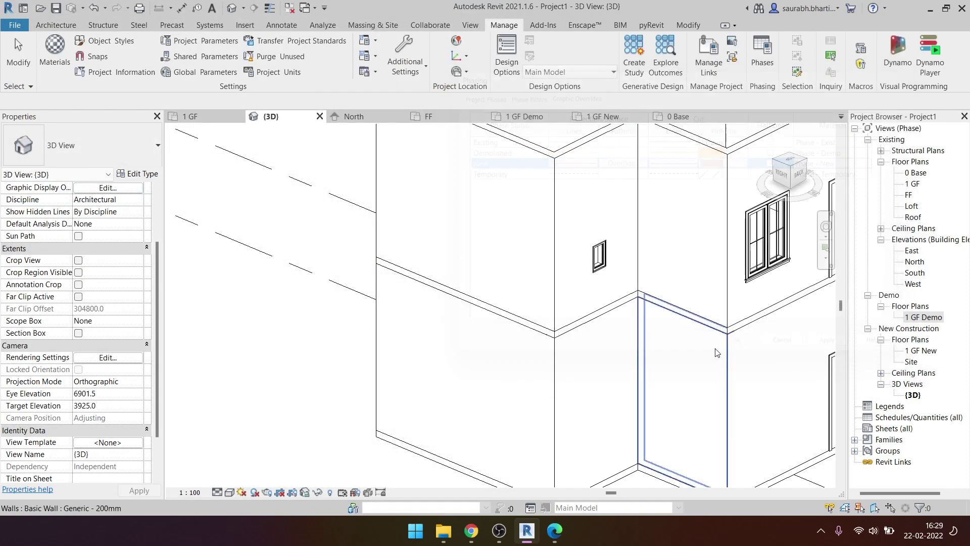
middle_click_drag(498, 365, 668, 182, "shift")
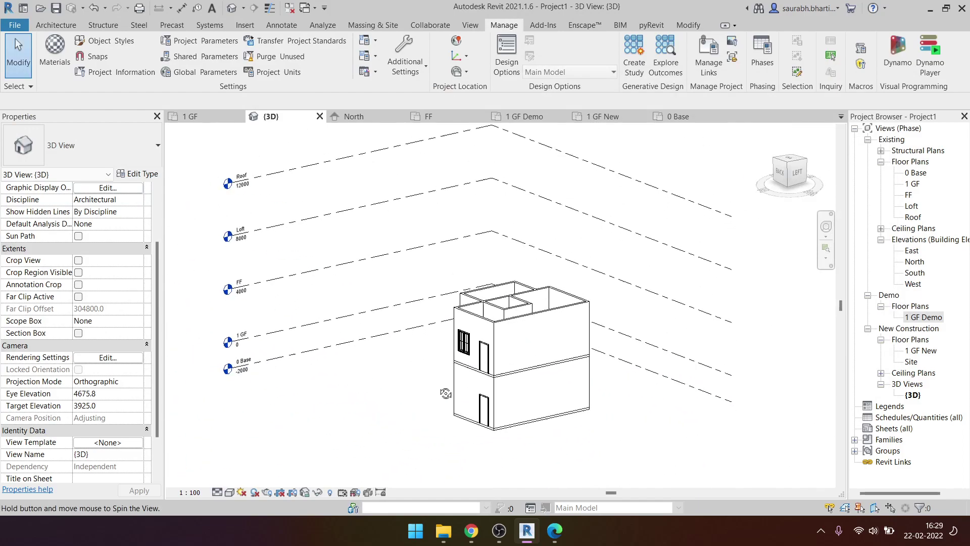
- Override the New phase's projection pattern with a red Solid fill foreground in Phasing graphic overrides
left_click(749, 63)
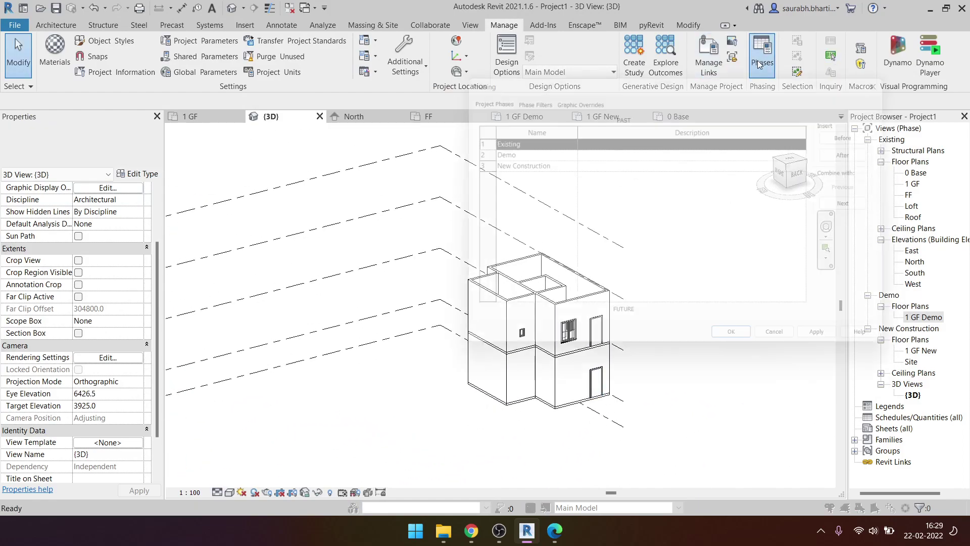
left_click(564, 97)
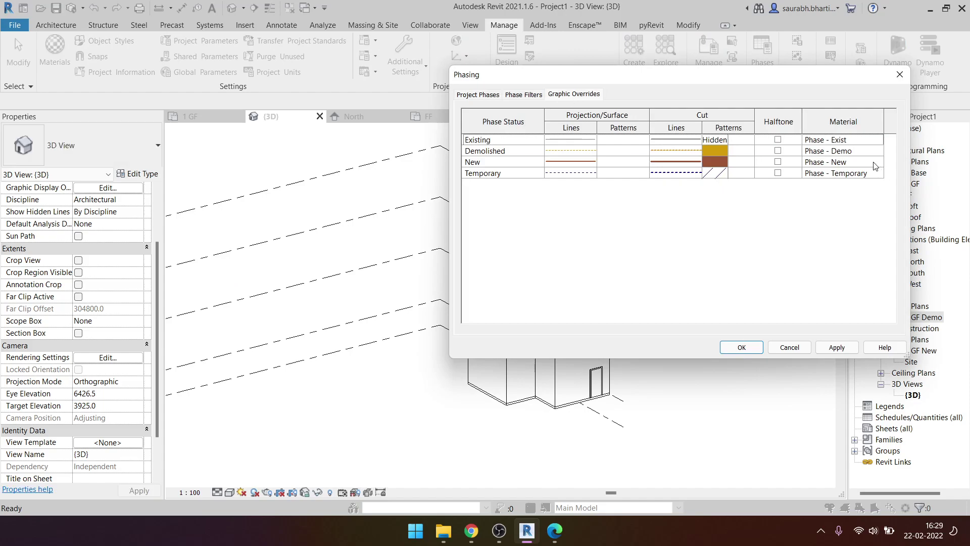
left_click(875, 162)
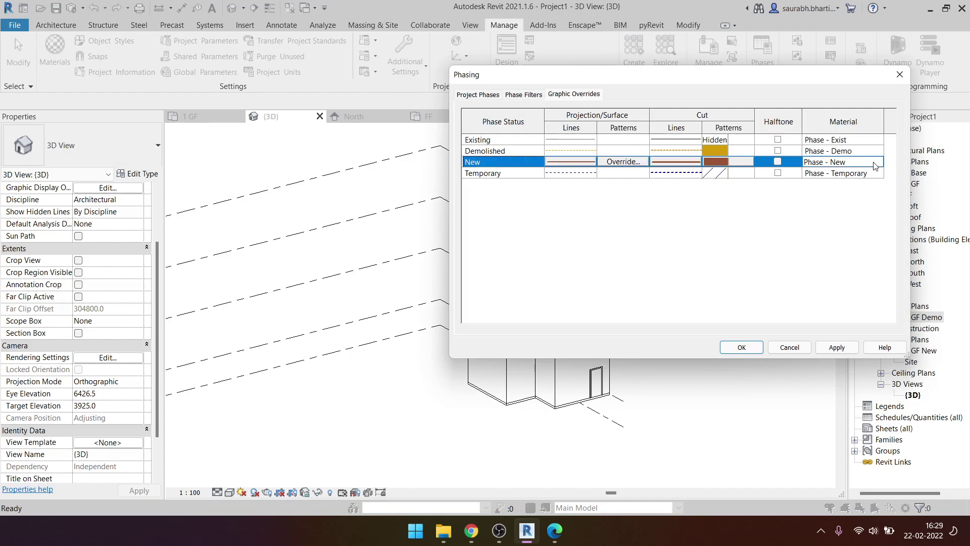
left_click(620, 162)
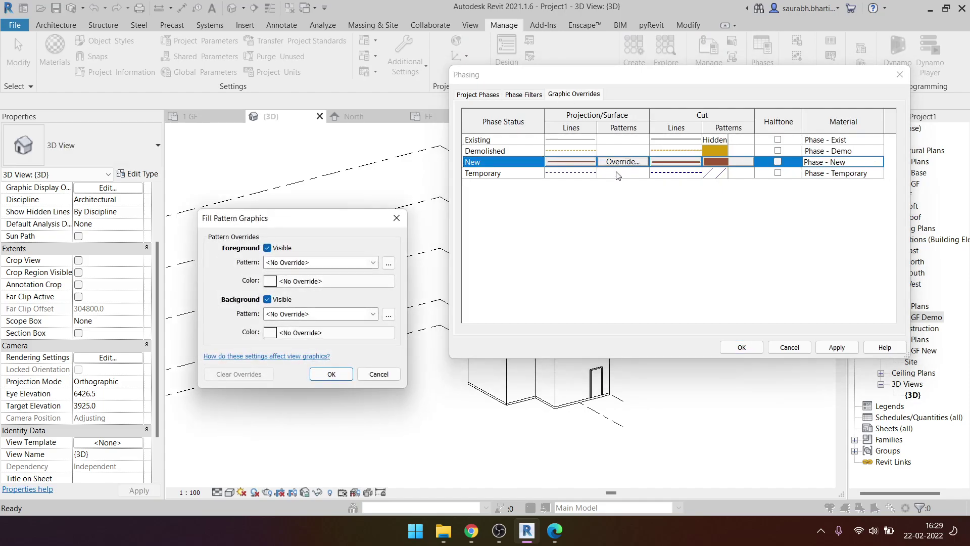
left_click(373, 262)
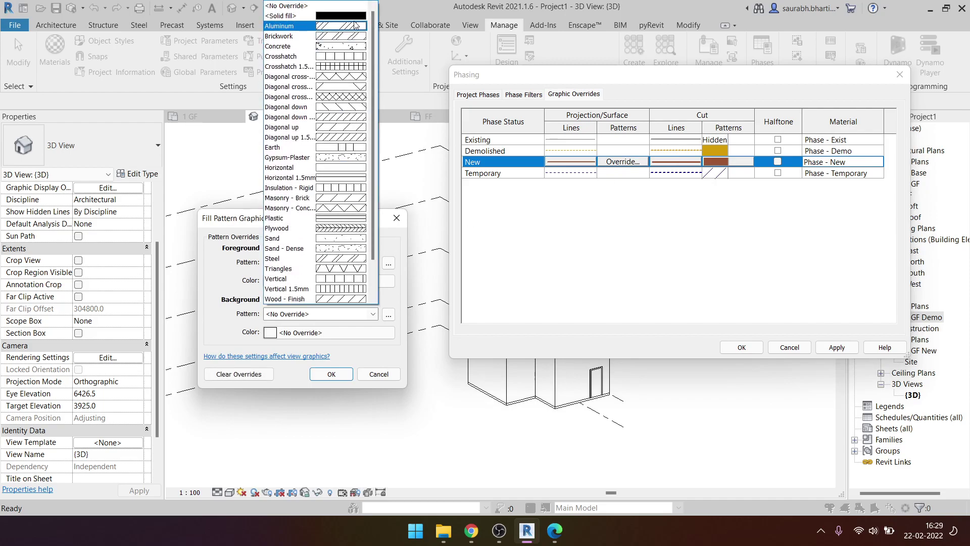
left_click(353, 15)
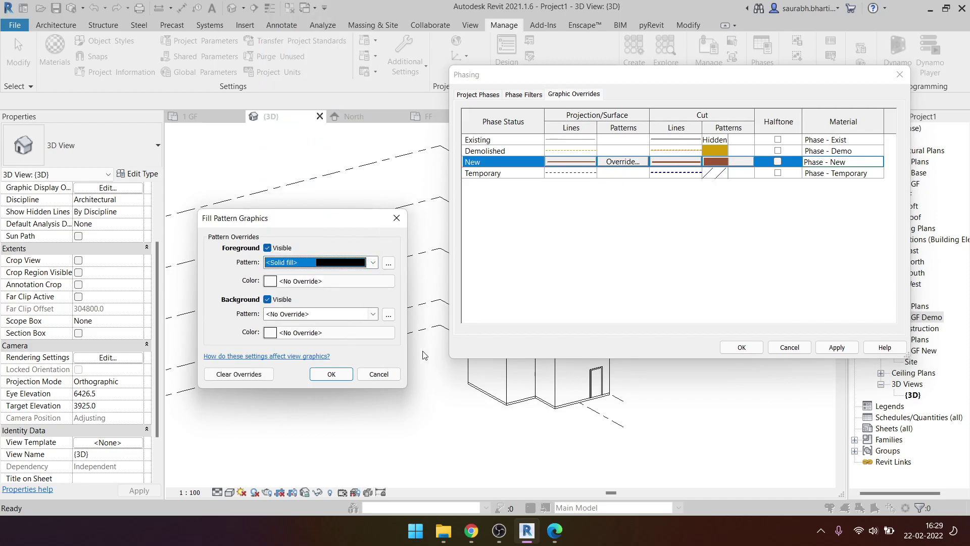
left_click(336, 281)
left_click(178, 227)
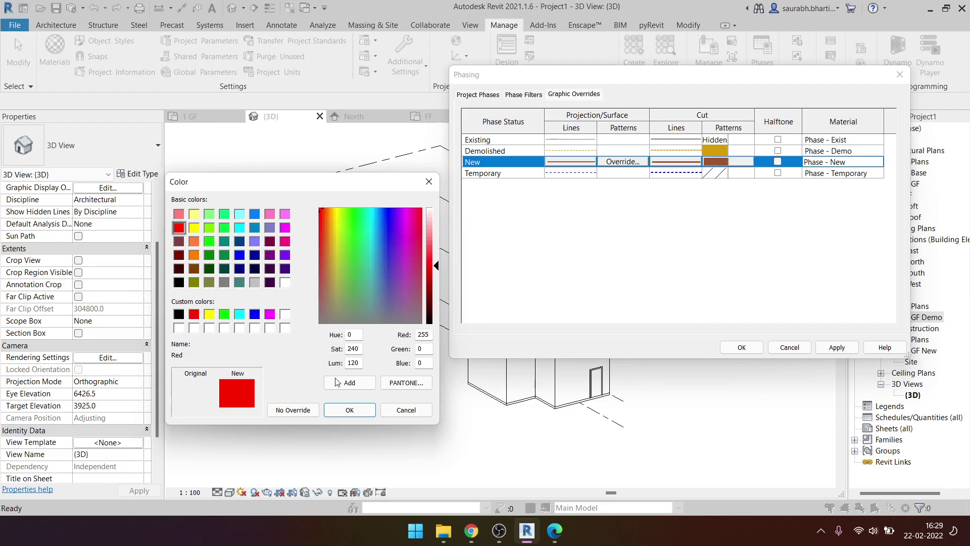
left_click(350, 409)
left_click(329, 373)
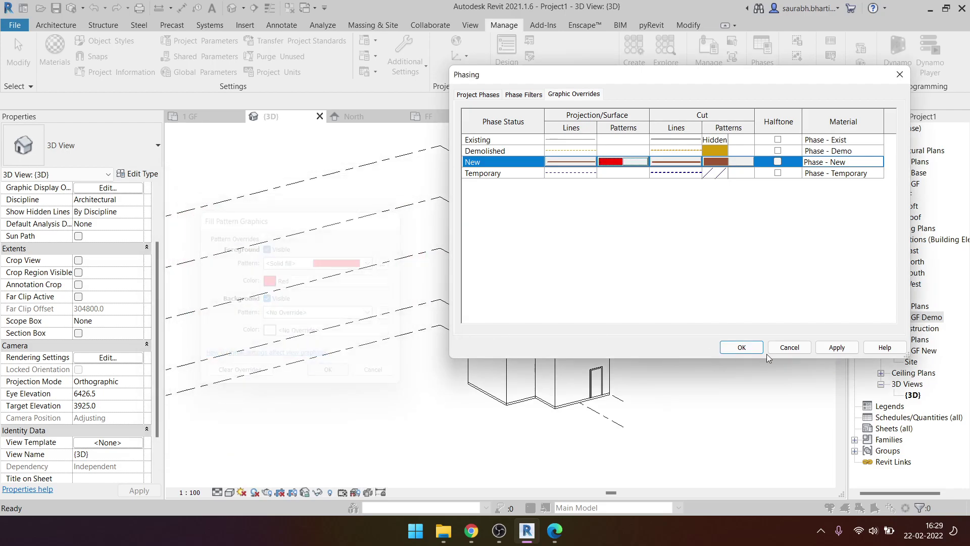
left_click(837, 347)
left_click(742, 347)
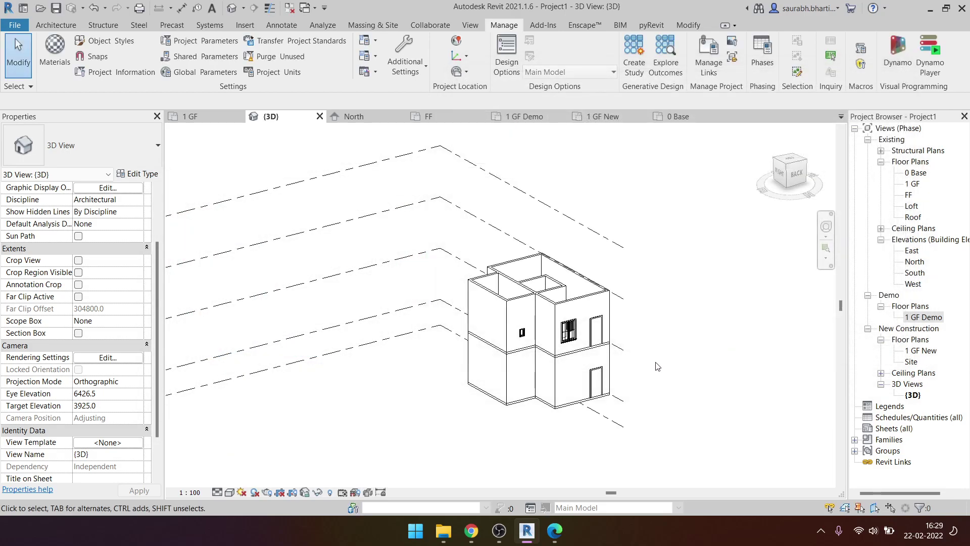
- Open the Phase - New material from the Phases dialog's Graphic Overrides
left_click(753, 58)
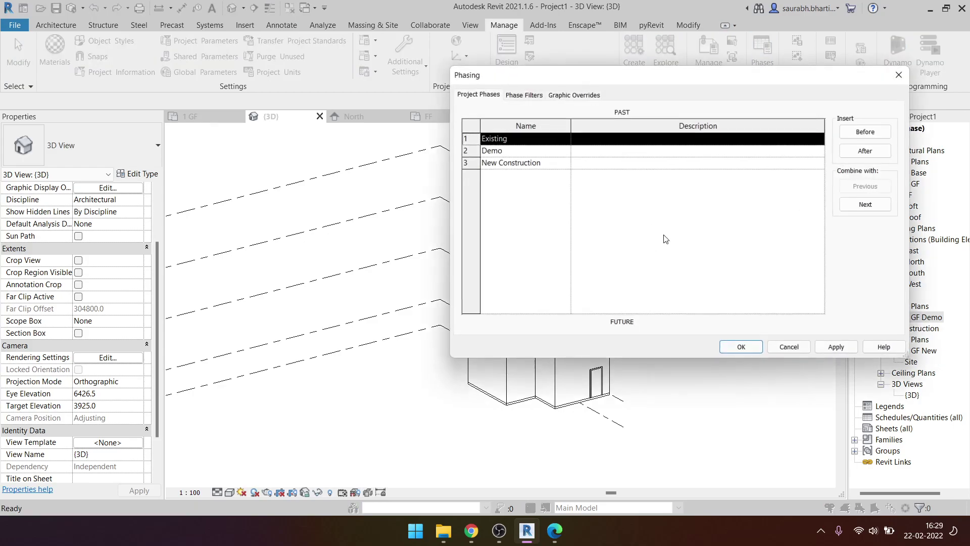
left_click(592, 94)
left_click(848, 162)
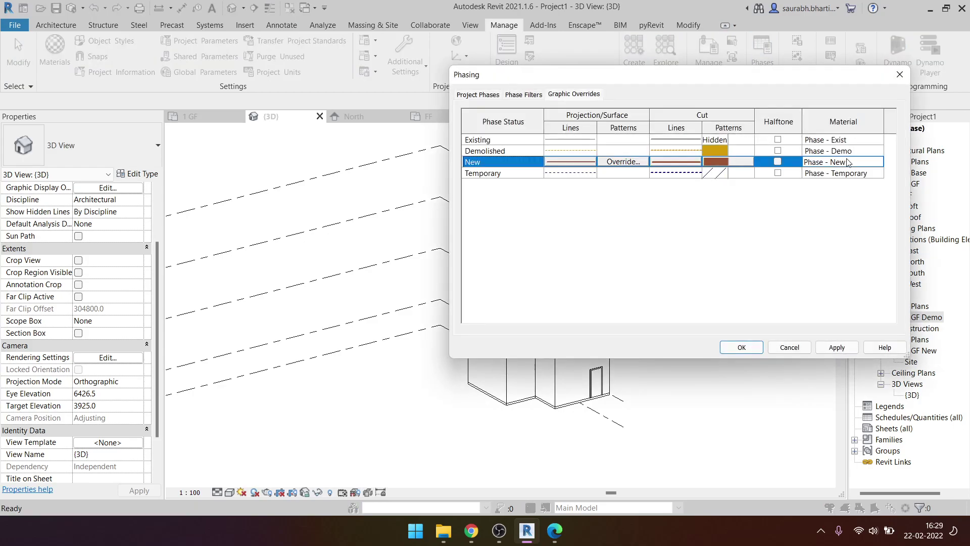
left_click(879, 162)
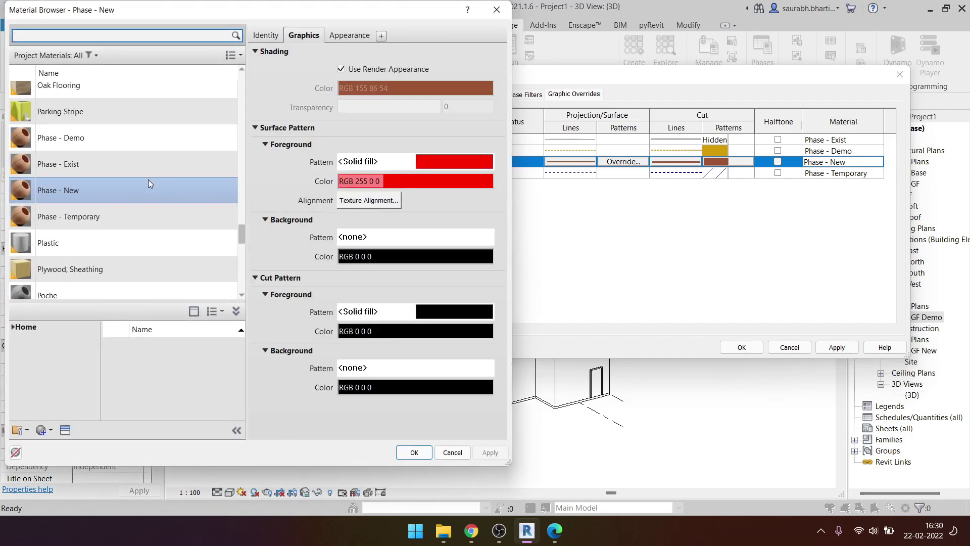
- Compare the Phase - Exist, Phase - New and Phase - Temporary material graphics, then close the dialogs
left_click(135, 192)
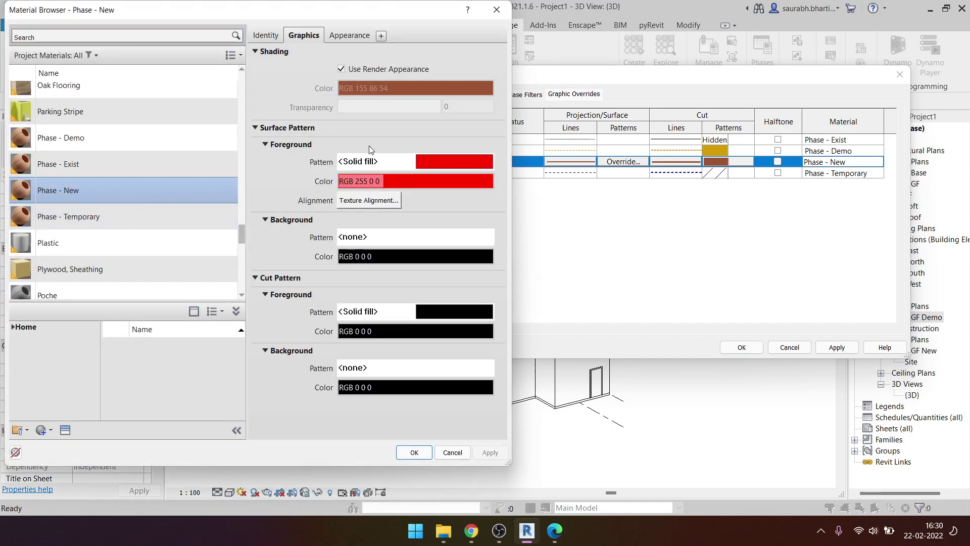
left_click(194, 157)
left_click(198, 189)
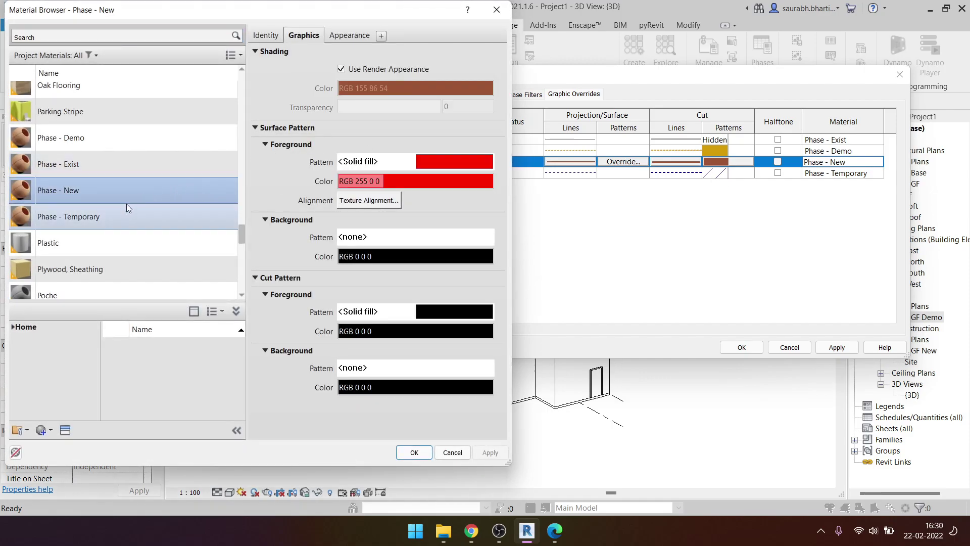
left_click(127, 208)
left_click(149, 192)
left_click(186, 210)
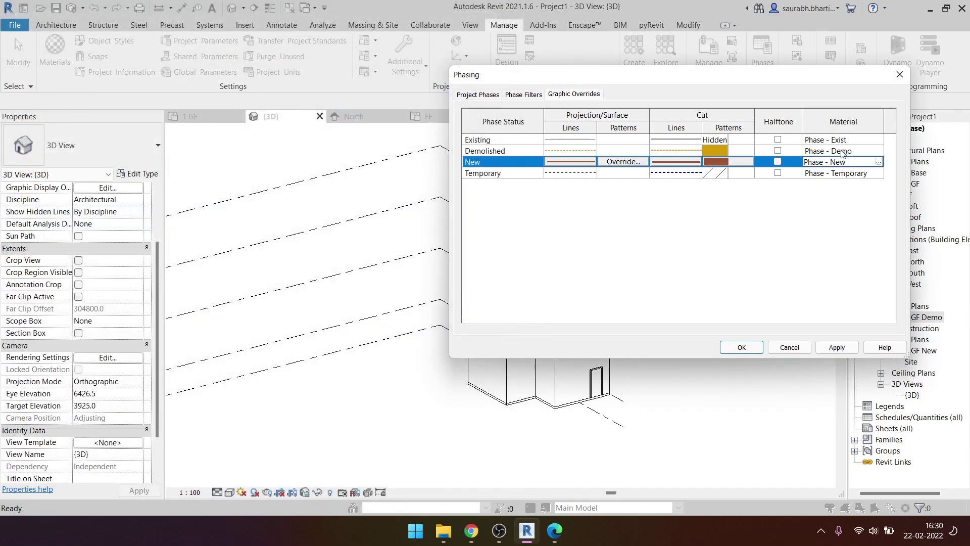
key("Return")
- View the model from the back, then reopen the Phase - New material from Graphic Overrides
mouse_move(789, 388)
middle_mouse_down("shift")
mouse_move(566, 367)
mouse_move(597, 324)
middle_mouse_up("shift")
left_click(763, 56)
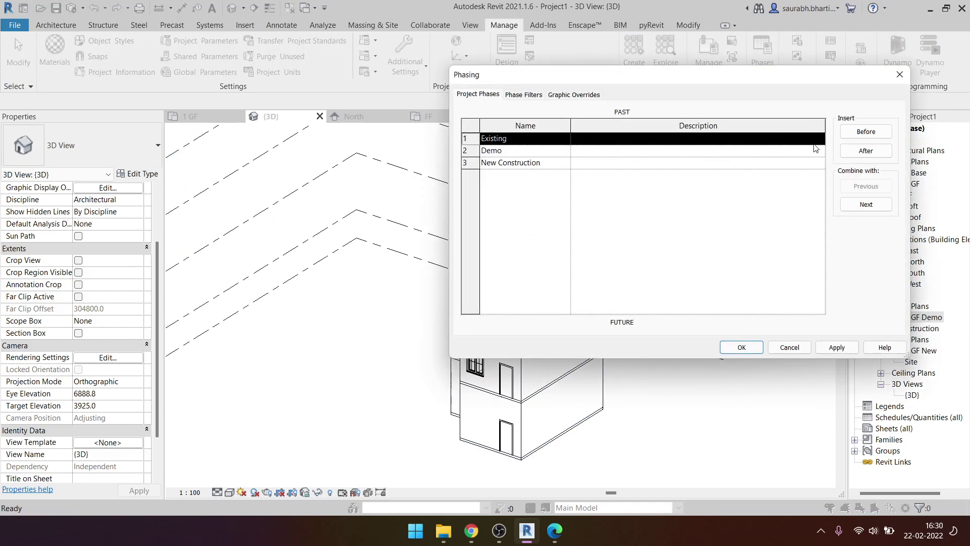
left_click(595, 96)
left_click(854, 173)
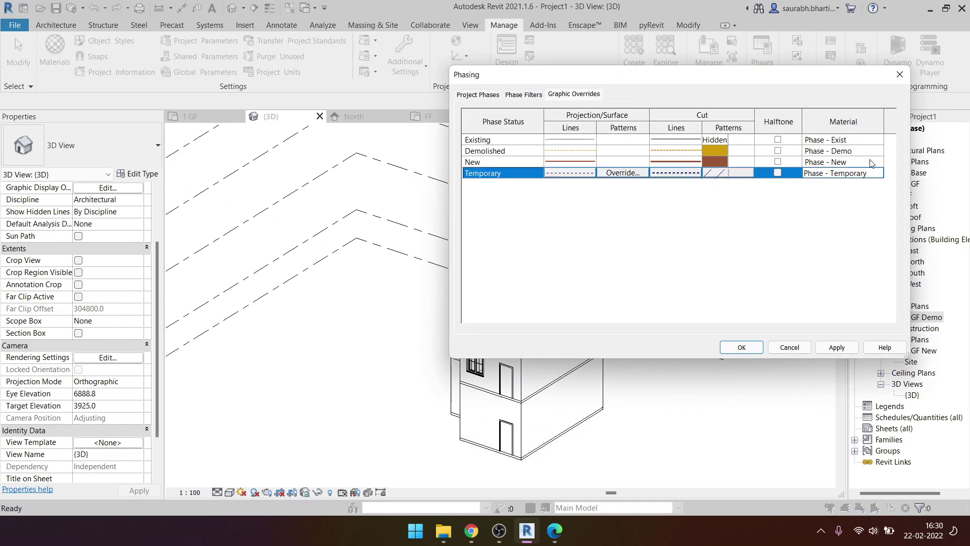
left_click(880, 162)
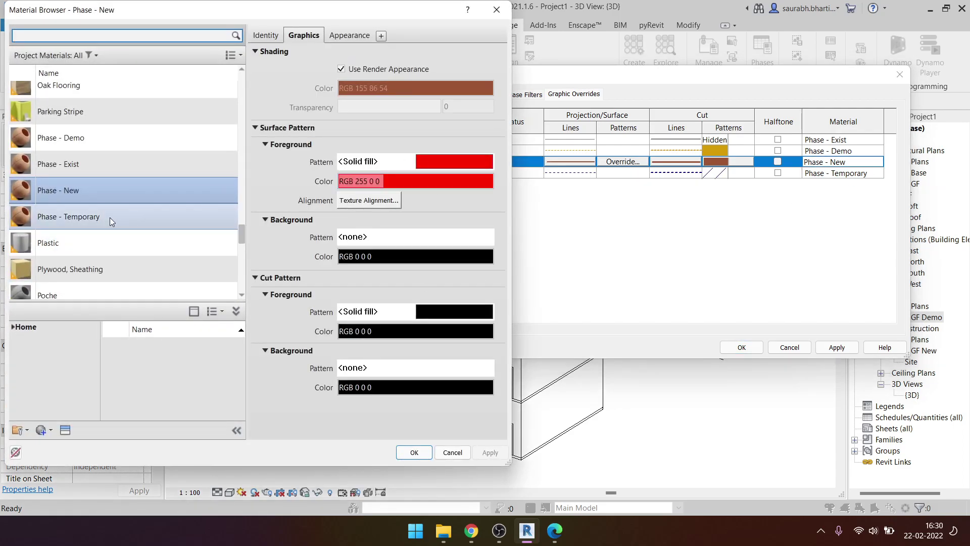
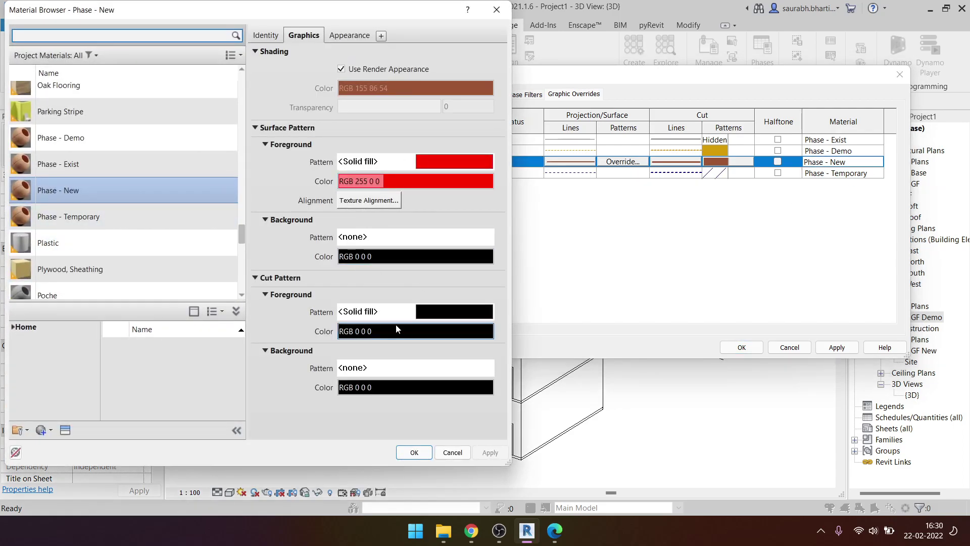
- Give the Phase - New material a red solid-fill cut pattern and close the Material Browser
left_click(376, 311)
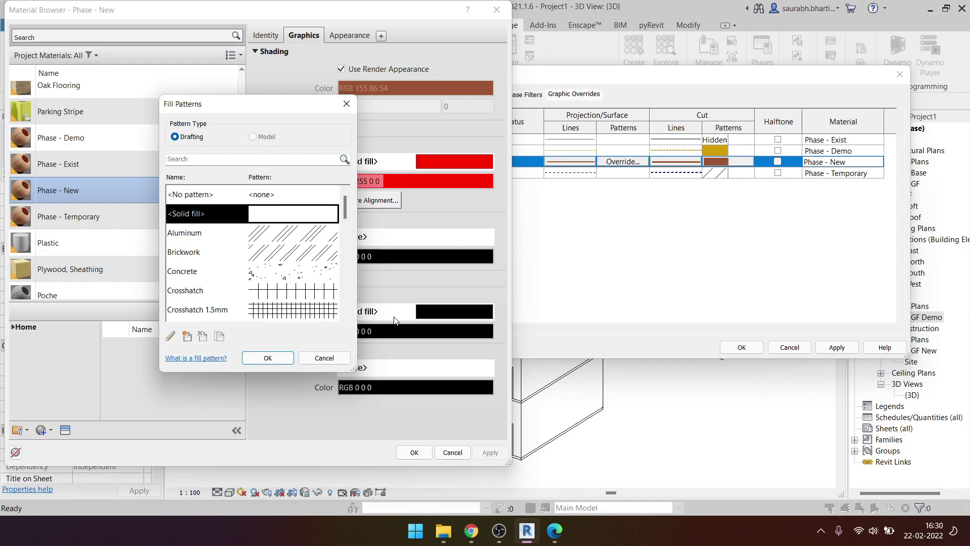
left_click(268, 358)
left_click(377, 311)
key("Escape")
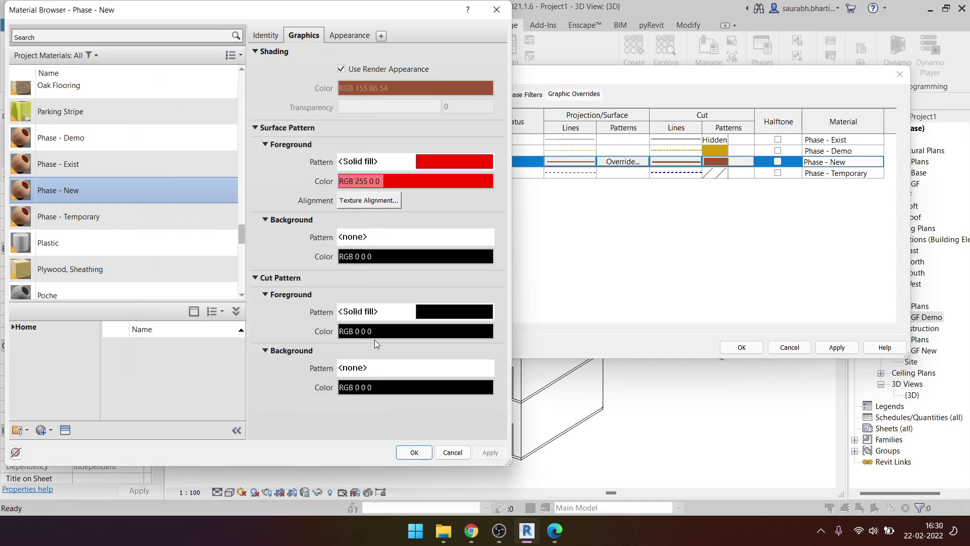
left_click(375, 332)
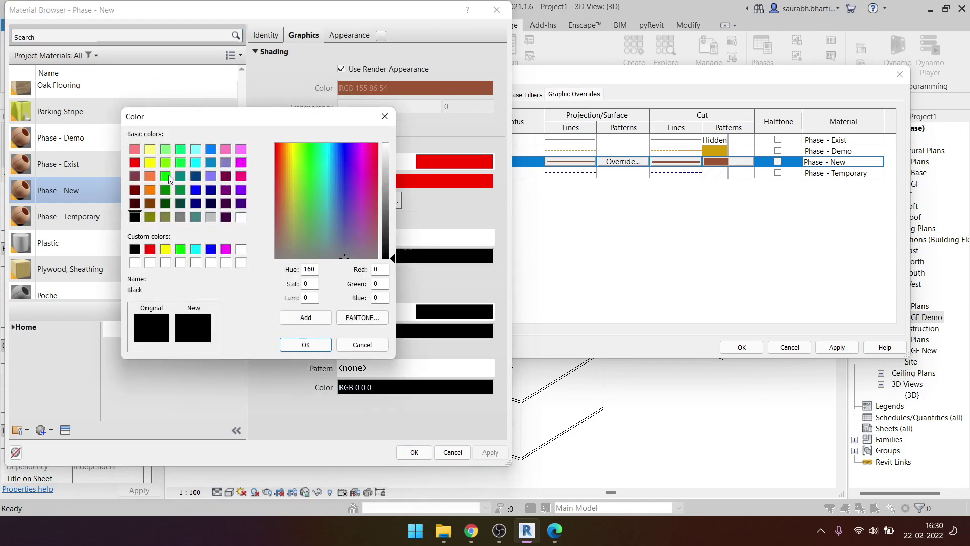
left_click(135, 162)
left_click(305, 345)
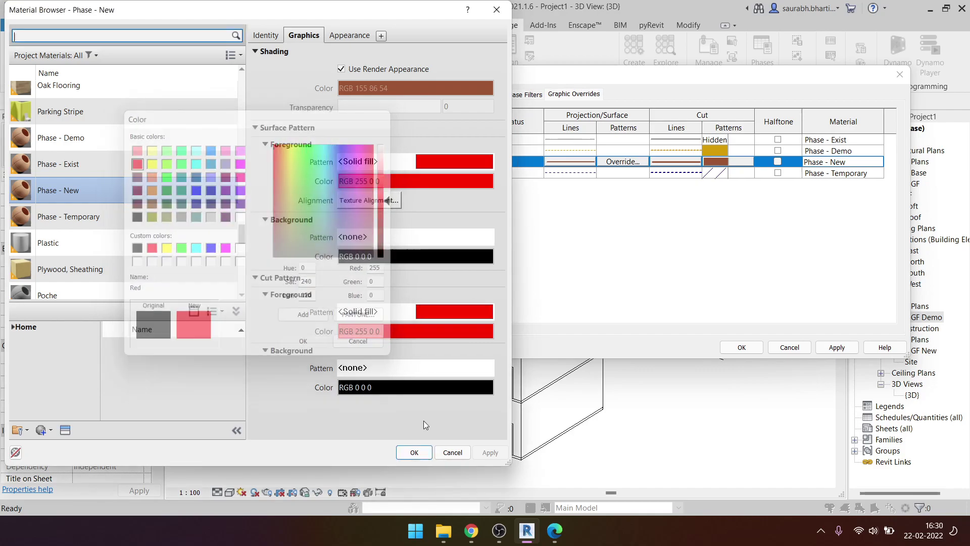
left_click(414, 452)
- Apply the new-construction phase overrides, close Phasing, and check the 3D view's phase
left_click(838, 348)
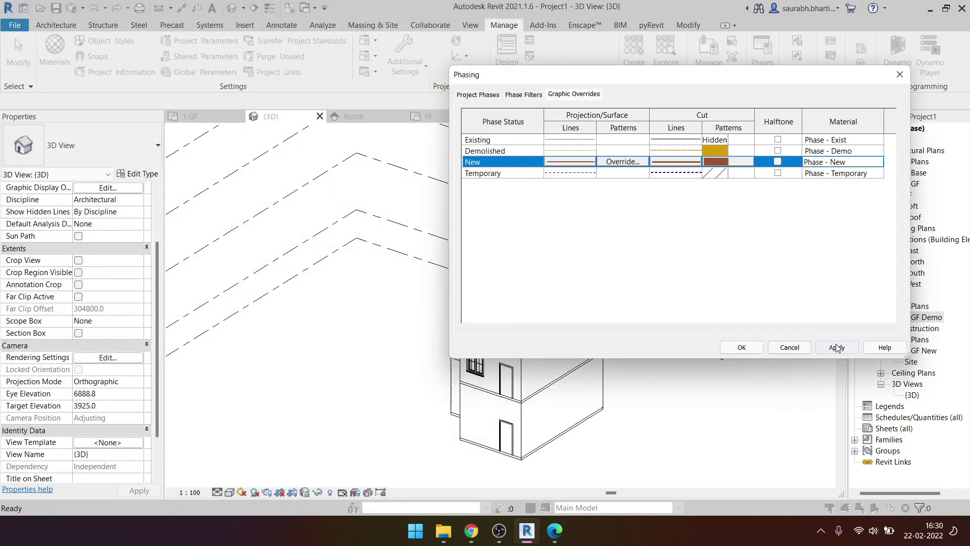
left_click(725, 353)
middle_click_drag(506, 354, 283, 384, "shift")
scroll(75, 379, "down", 3)
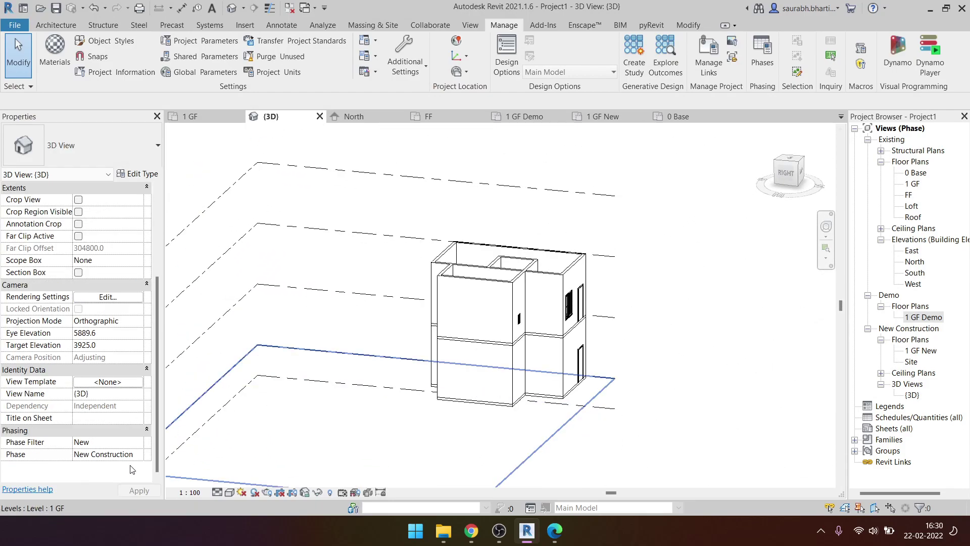
left_click(140, 454)
left_click(141, 457)
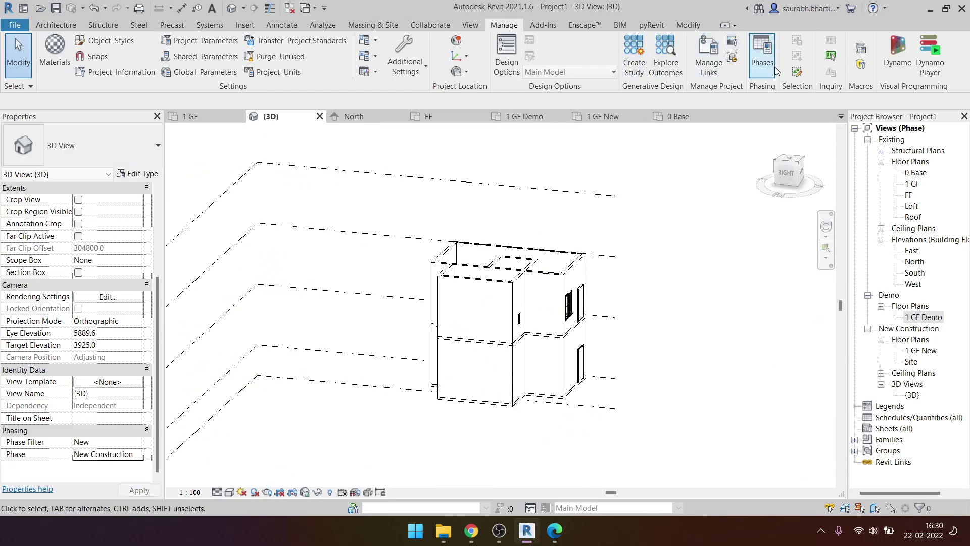
left_click(762, 56)
left_click(543, 93)
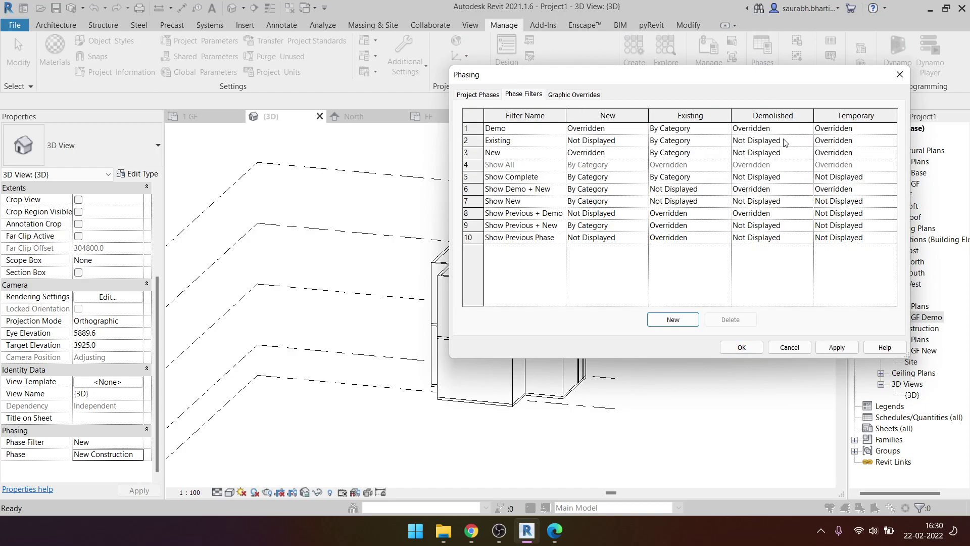
left_click(598, 96)
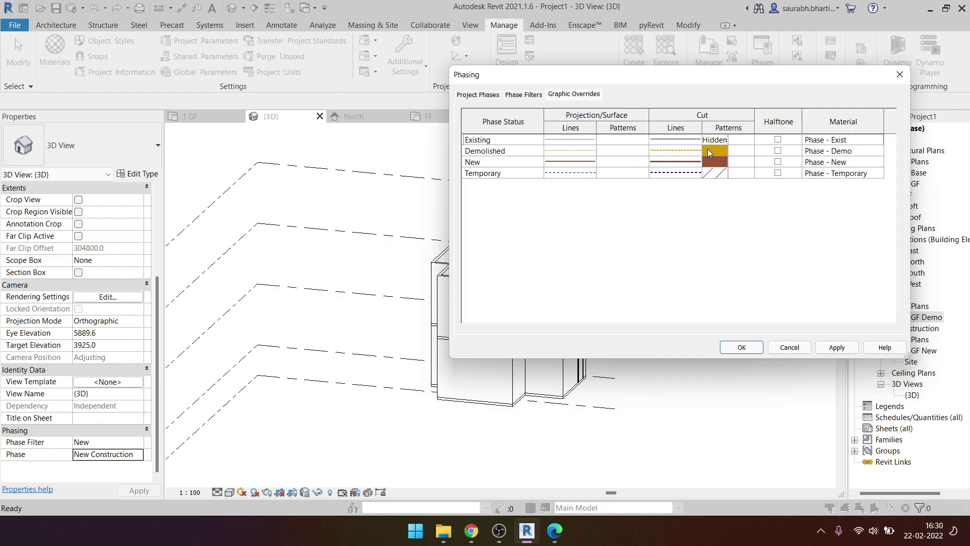
key("Left")
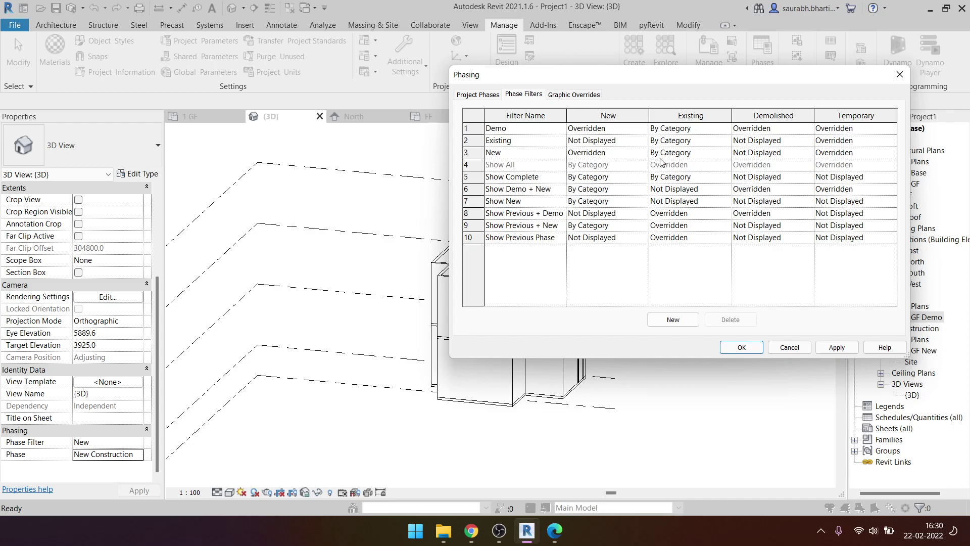
key("Return")
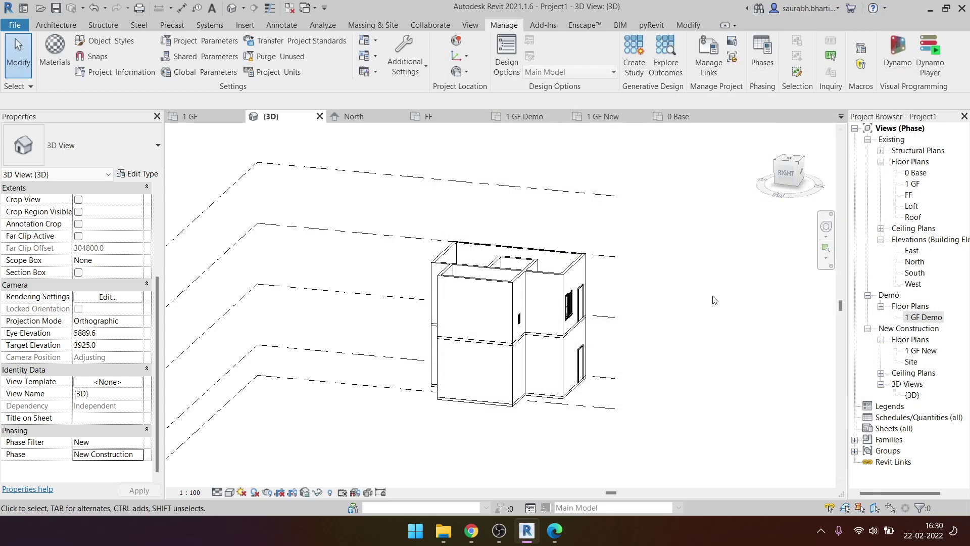
middle_click_drag(627, 323, 647, 340, "shift")
left_click(604, 116)
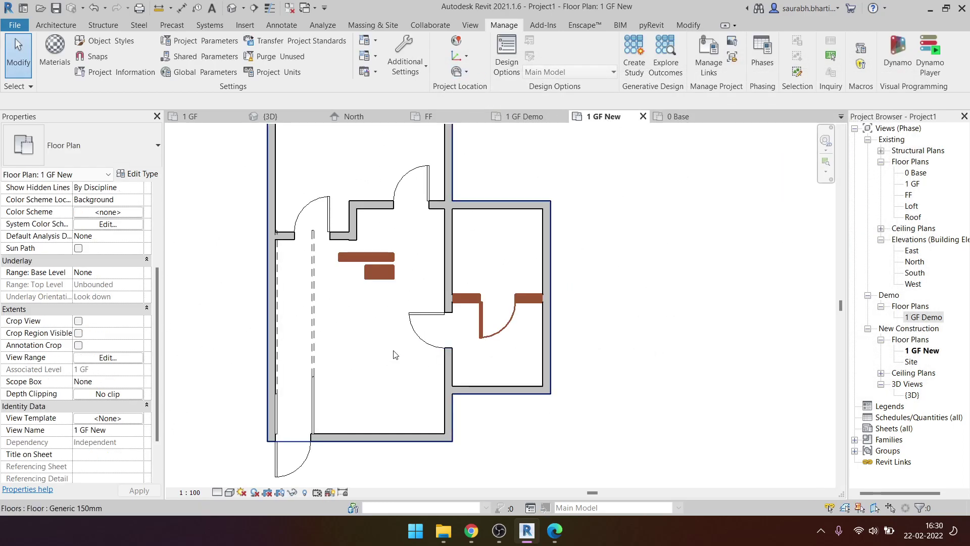
left_click(541, 255)
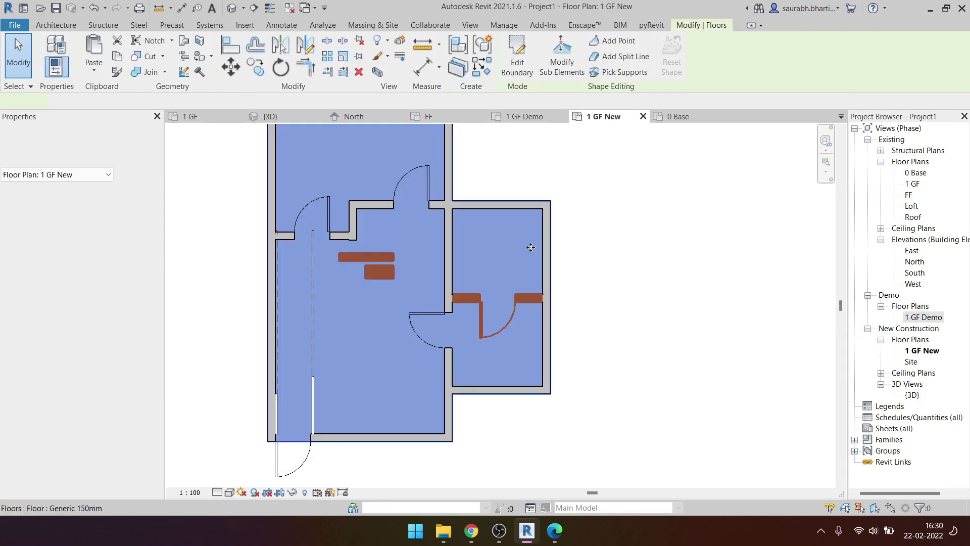
key("Escape")
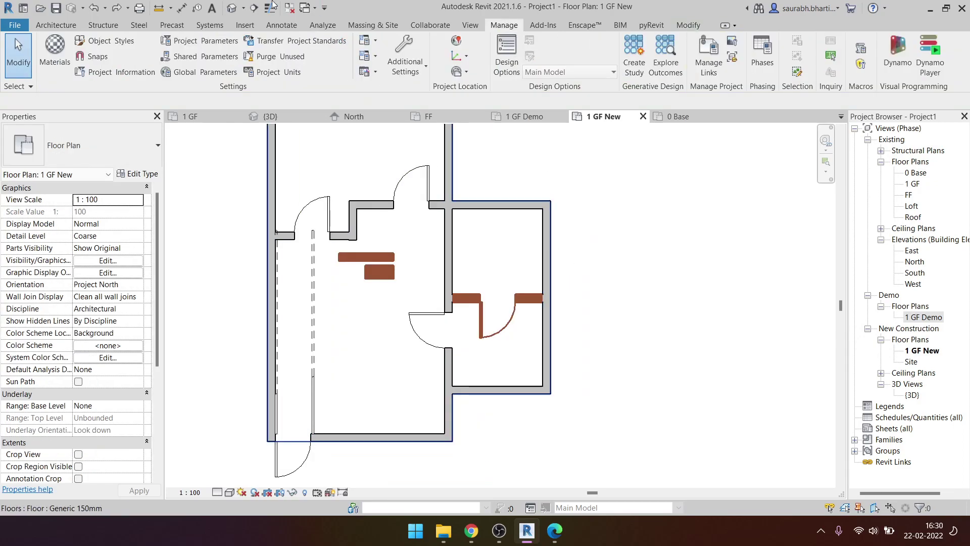
left_click(230, 9)
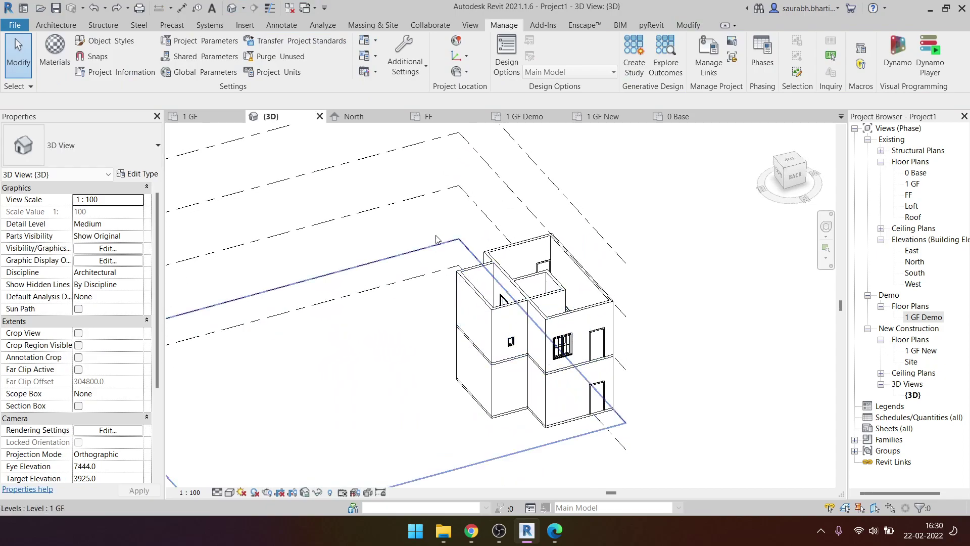
left_click_drag(428, 176, 624, 444)
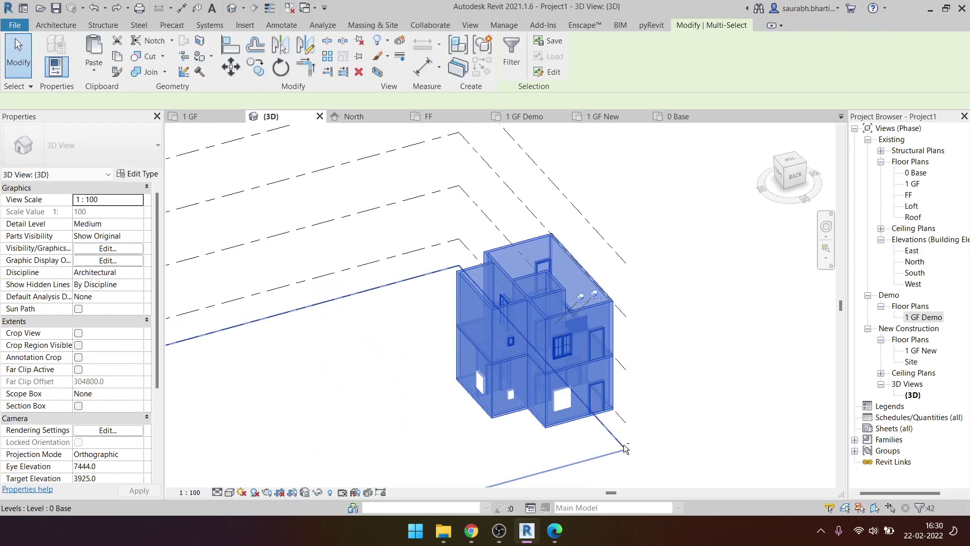
middle_click_drag(624, 444, 645, 393, "shift")
key("Escape")
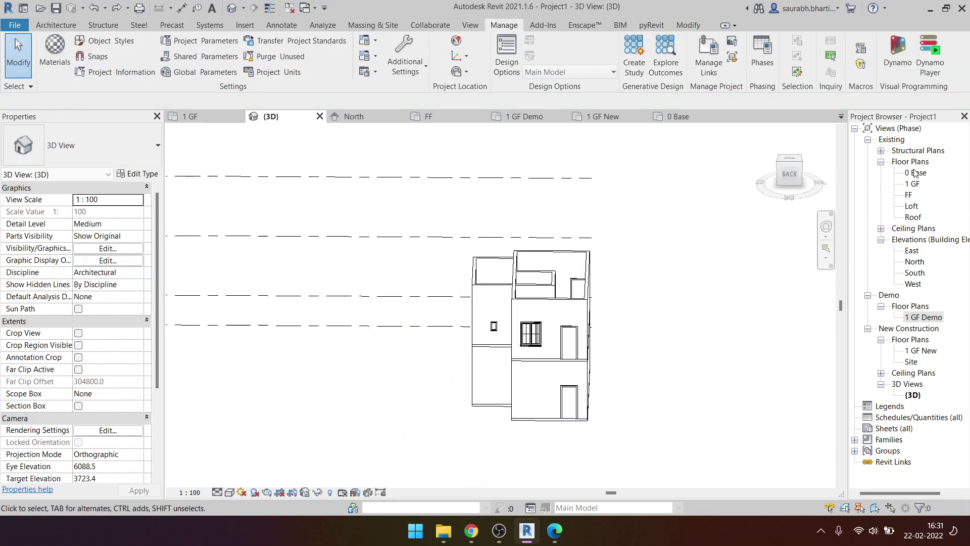
left_click(913, 183)
- Rename the FF plan to 2 FF, also renaming its matching level
double_click(912, 183)
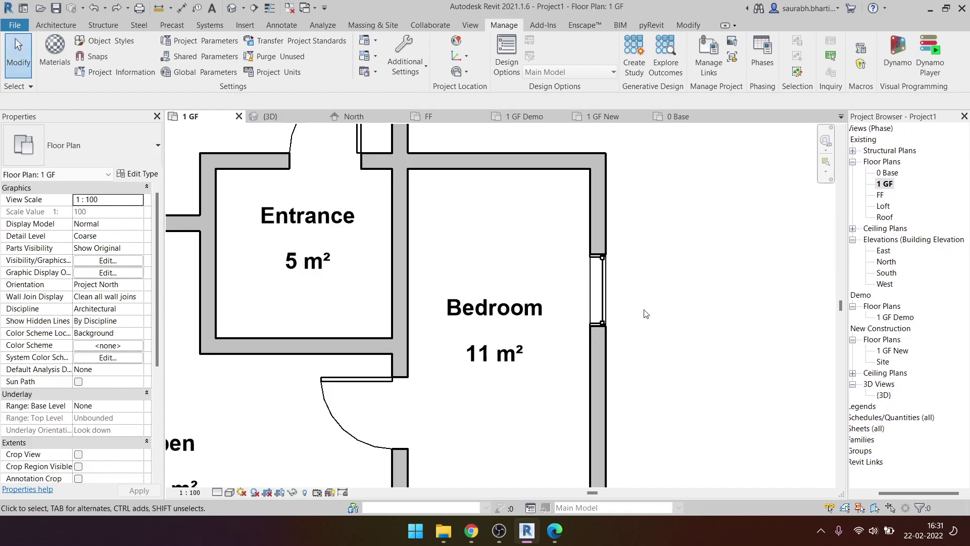
scroll(674, 322, "down", 5)
scroll(879, 201, "left", 3)
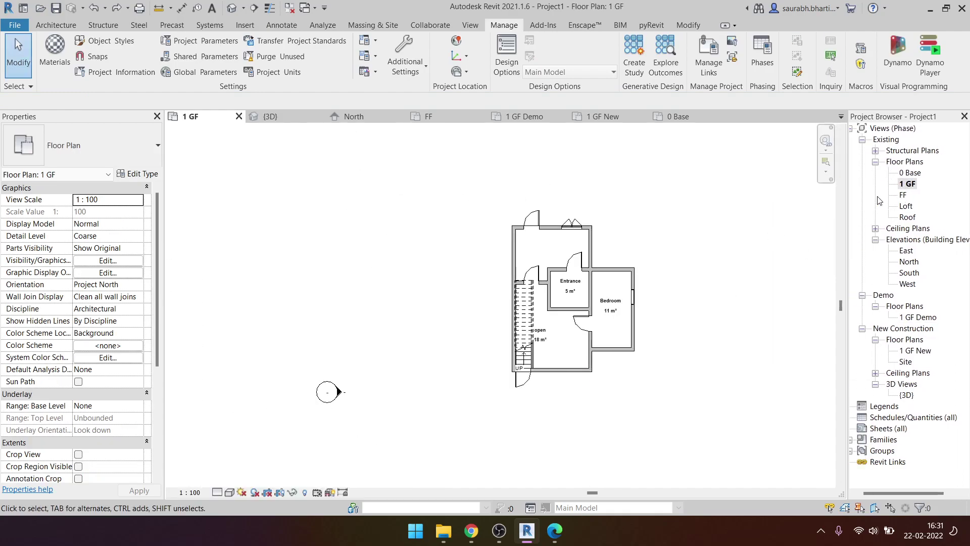
left_click(908, 195)
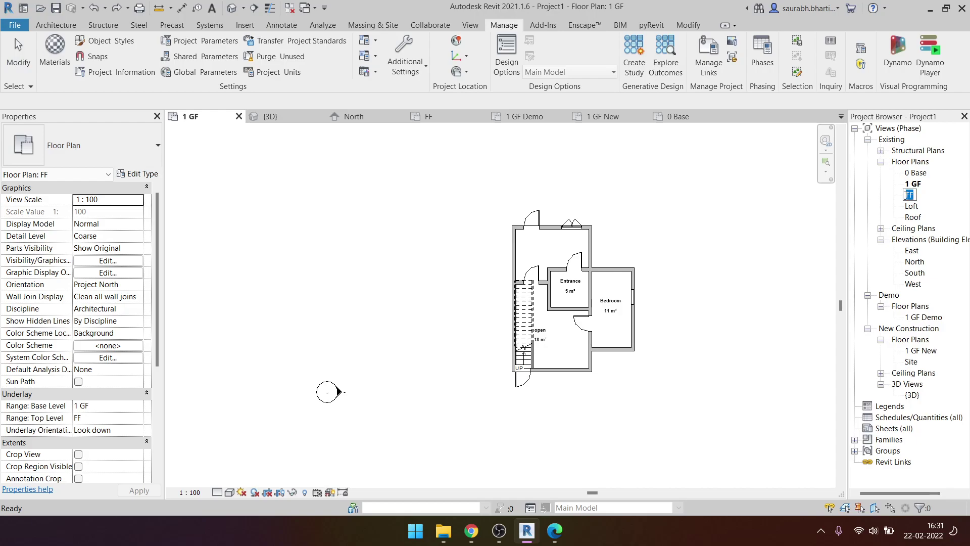
type("2")
key("Return")
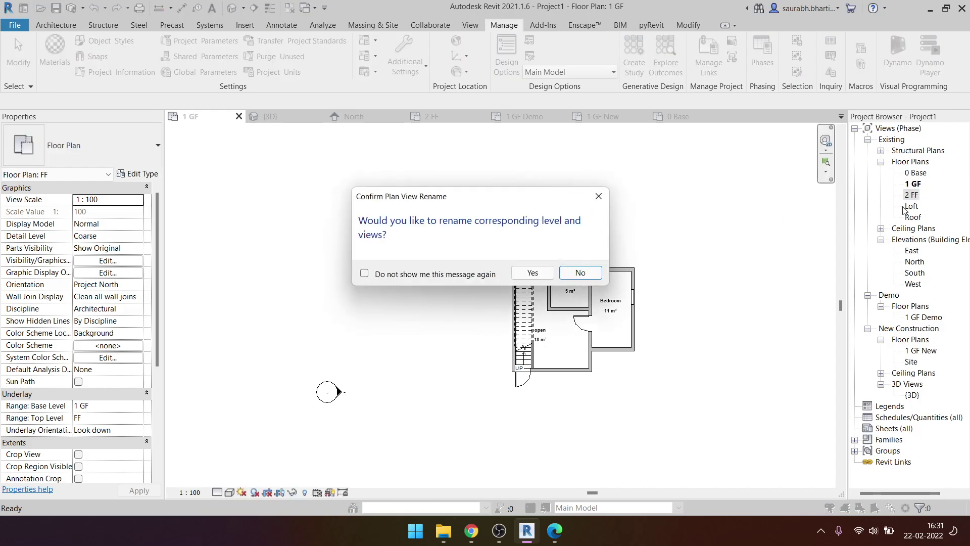
left_click(533, 273)
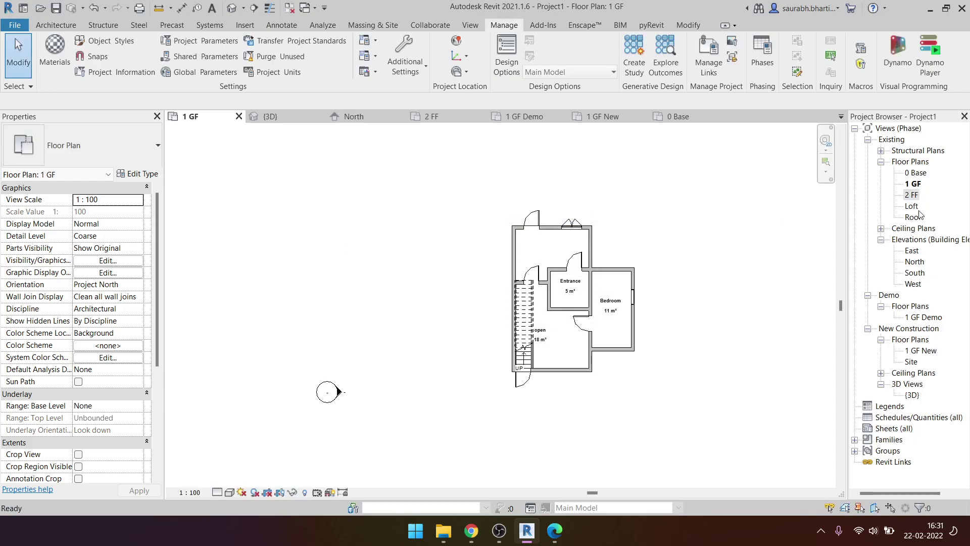
- Duplicate the 2 FF plan view twice
left_click(911, 195)
right_click(911, 195)
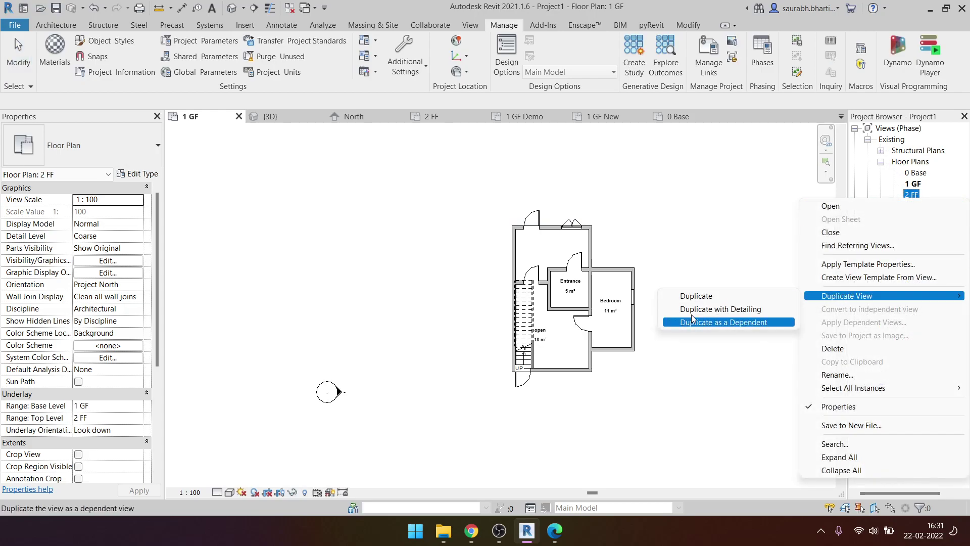
left_click(699, 313)
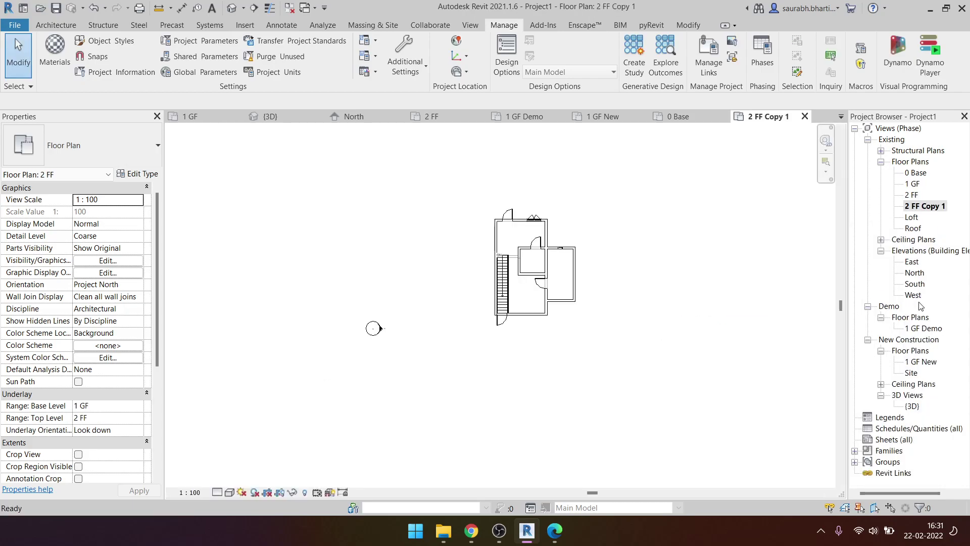
right_click(928, 208)
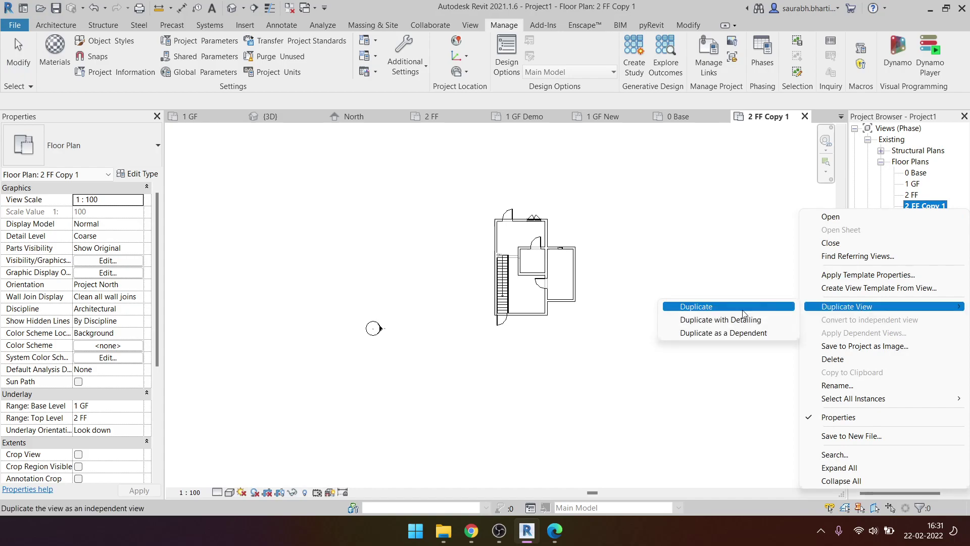
left_click(707, 319)
- Rename the two copies to 2 FF Demo and 2 FF New
left_click(935, 205)
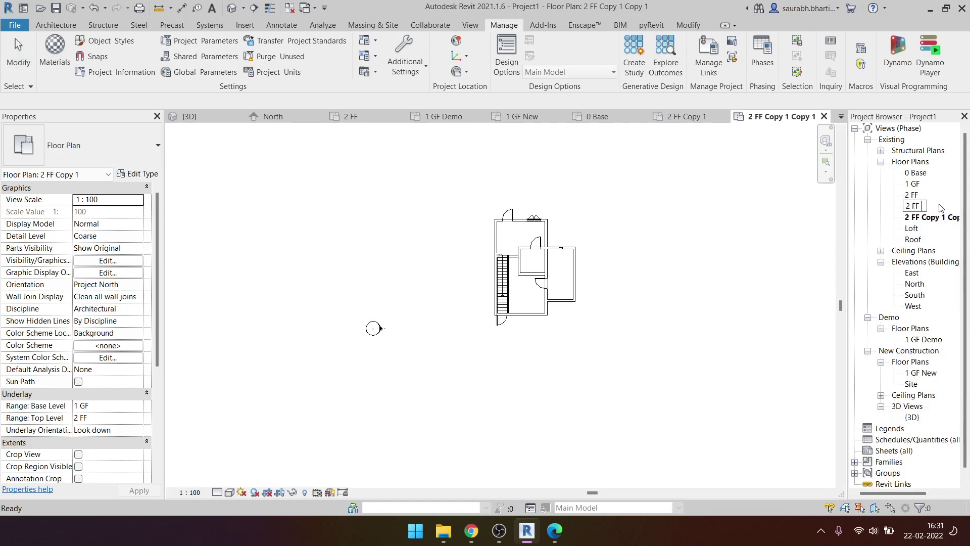
type("Demo")
key("Return")
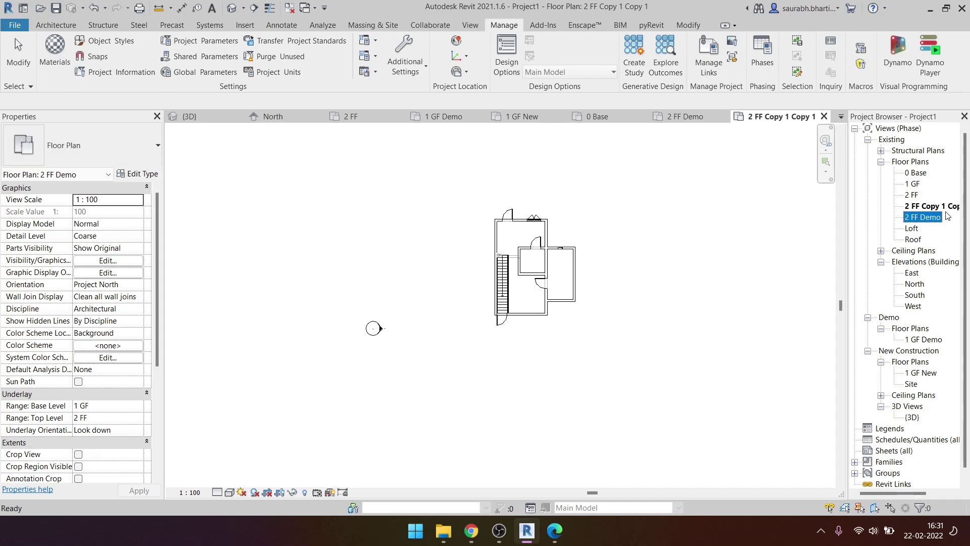
left_click(939, 206)
key("End")
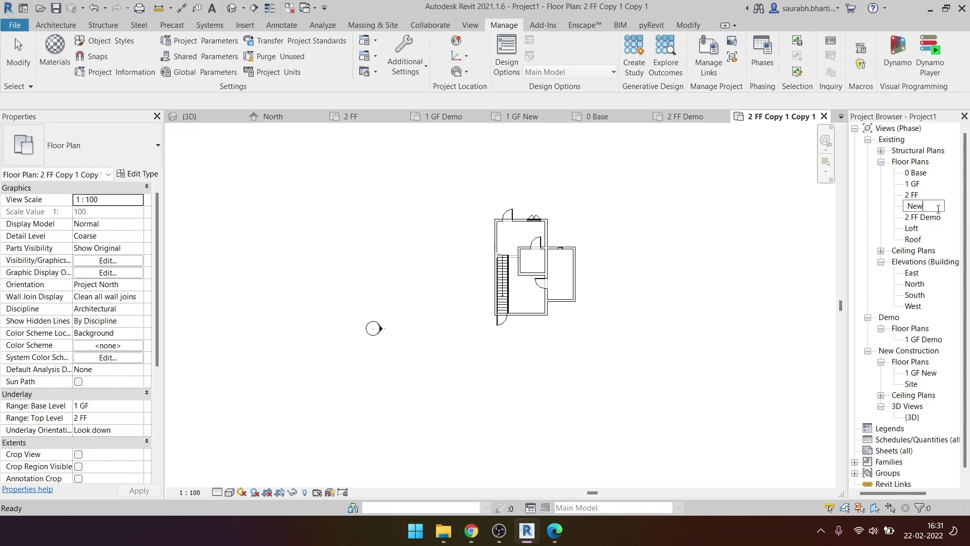
key("Return")
scroll(514, 233, "up", 3)
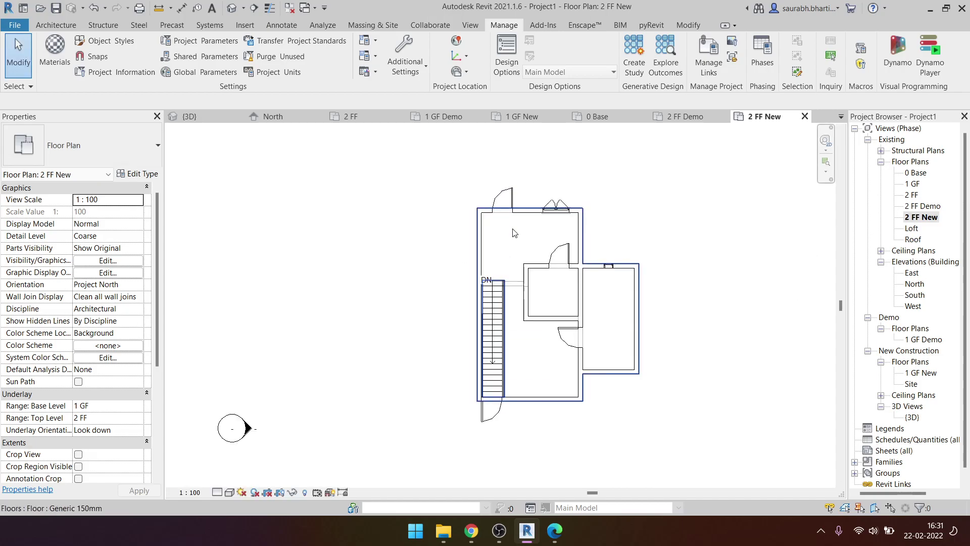
scroll(587, 353, "up", 2)
scroll(588, 354, "up", 3)
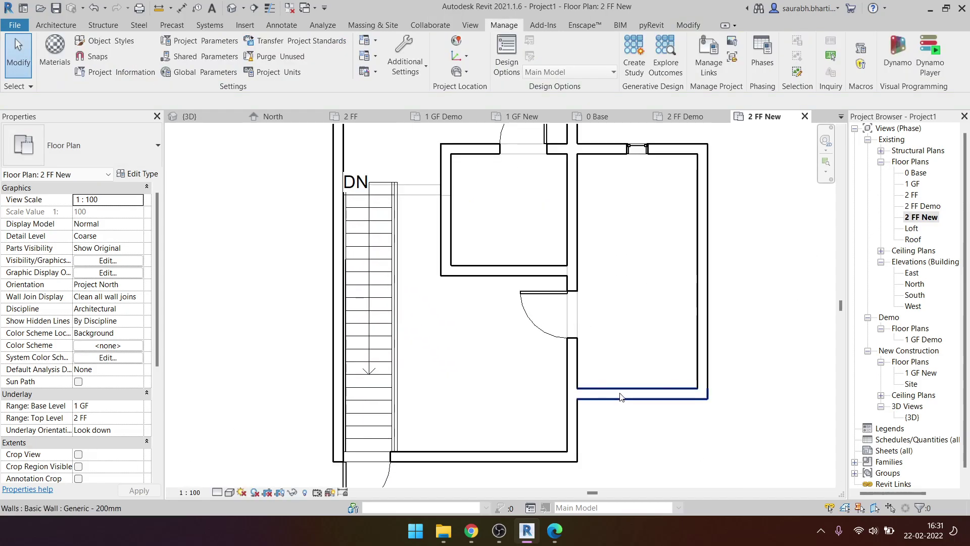
double_click(913, 184)
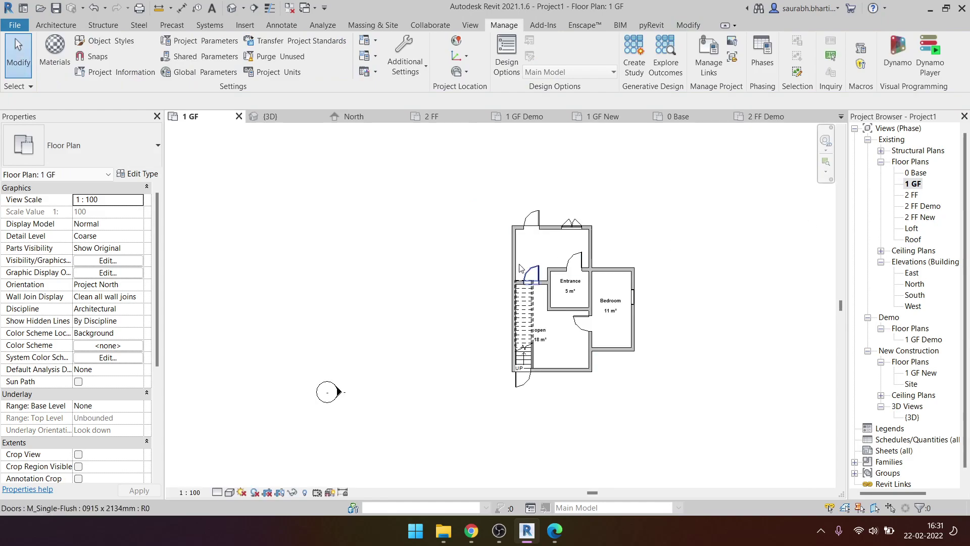
scroll(528, 258, "up", 1)
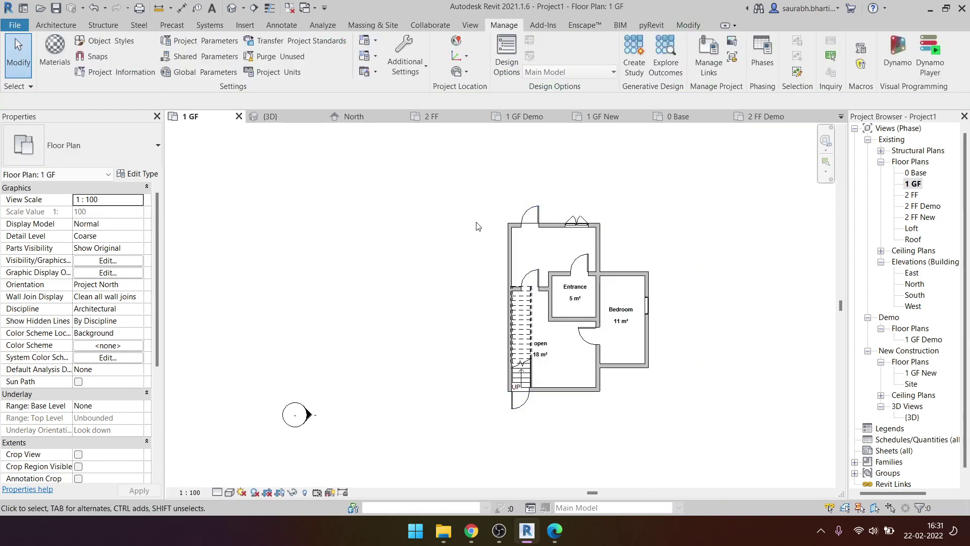
double_click(913, 195)
scroll(478, 235, "up", 3)
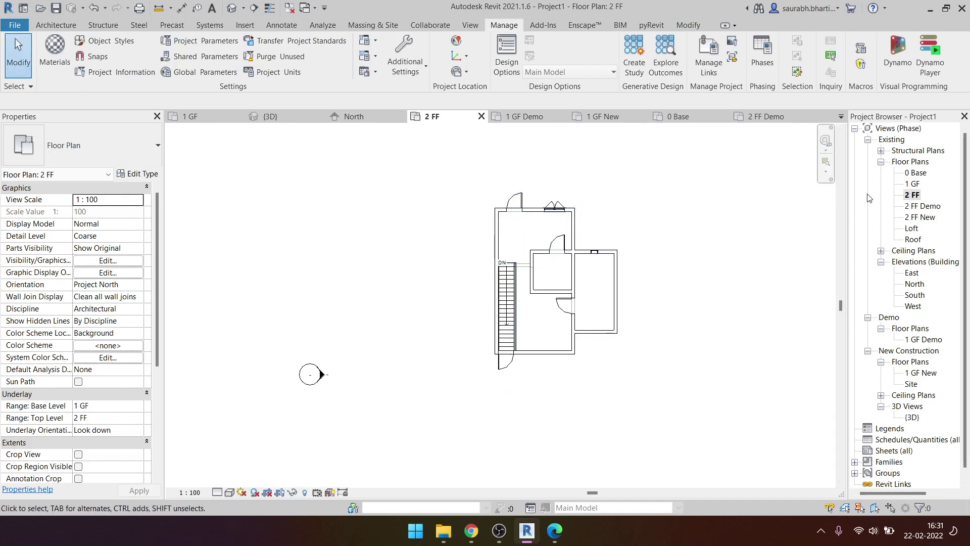
double_click(913, 183)
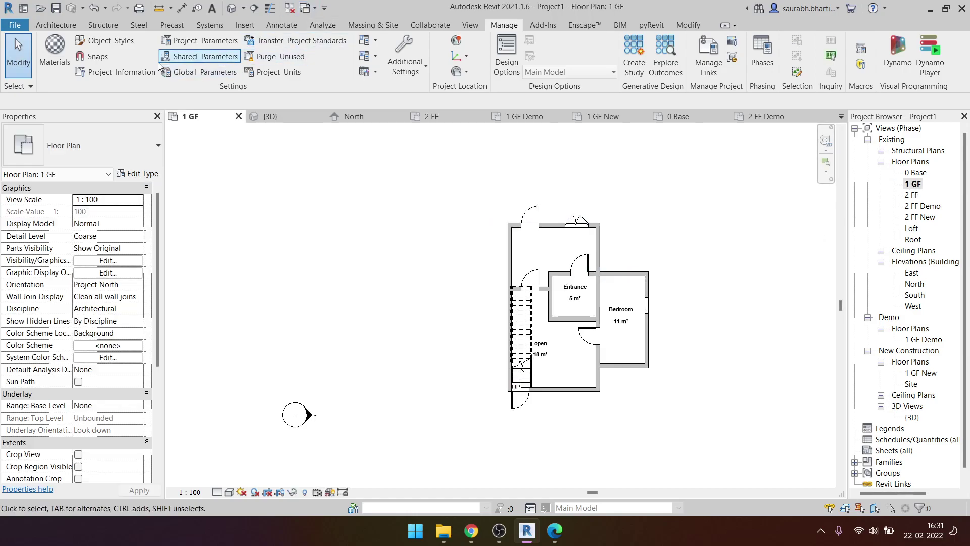
key("v")
key("g")
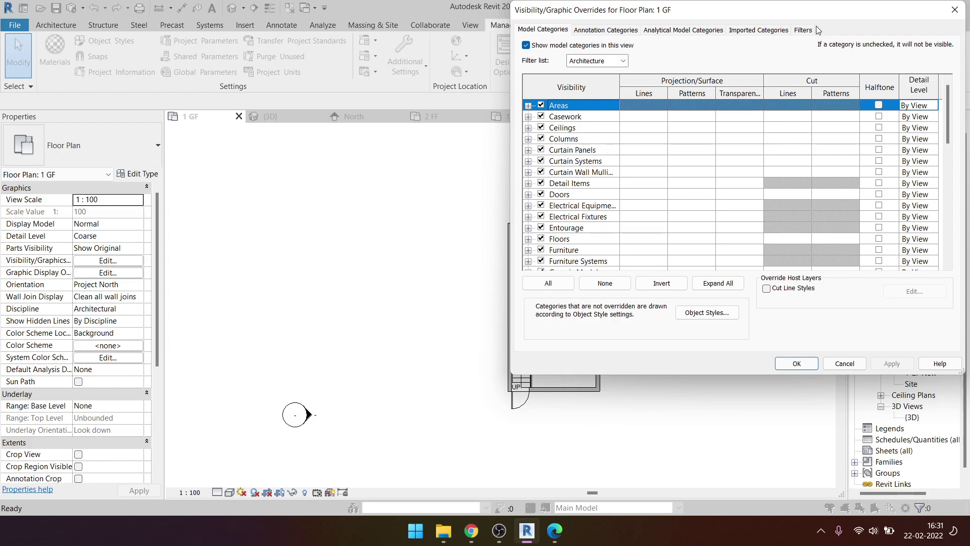
key("Escape")
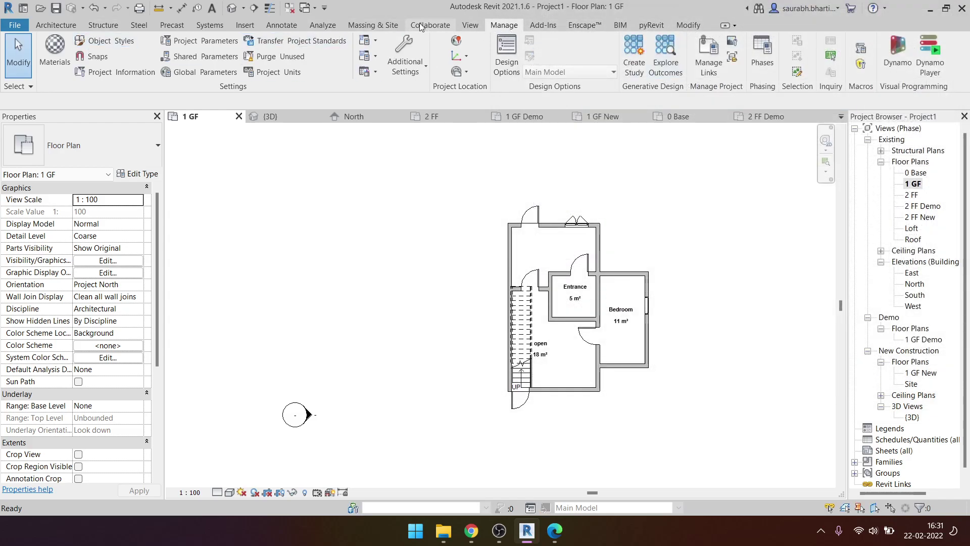
- Create a view template named Revite from the current 1 GF plan
left_click(469, 25)
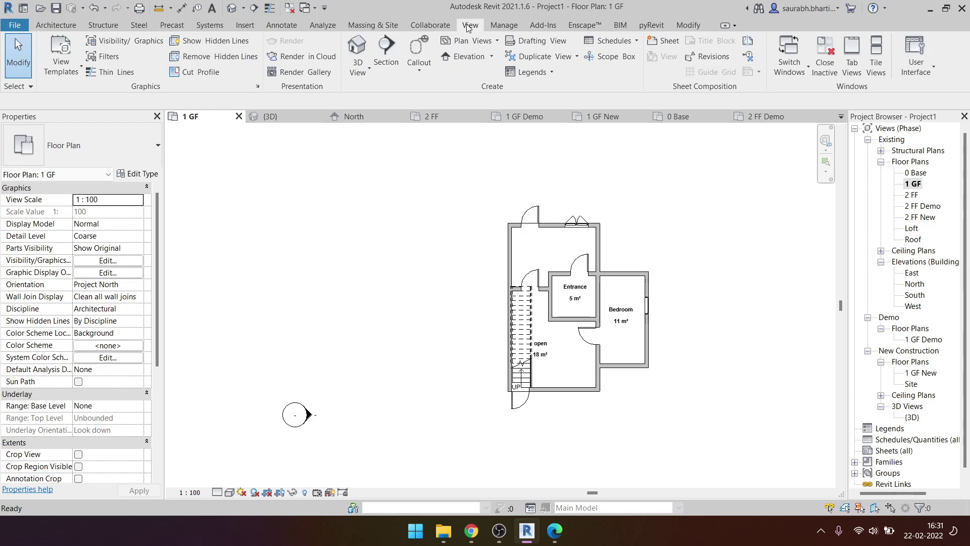
left_click(61, 58)
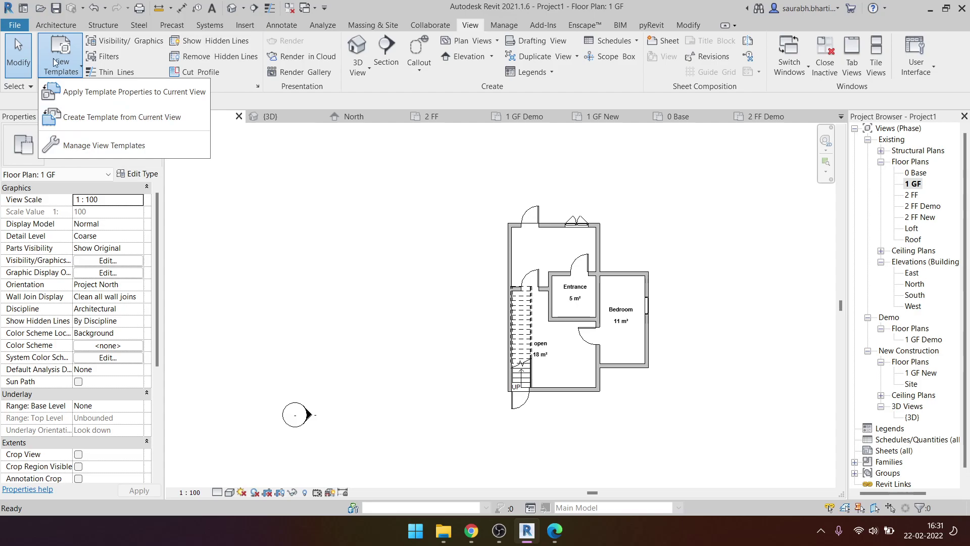
left_click(96, 117)
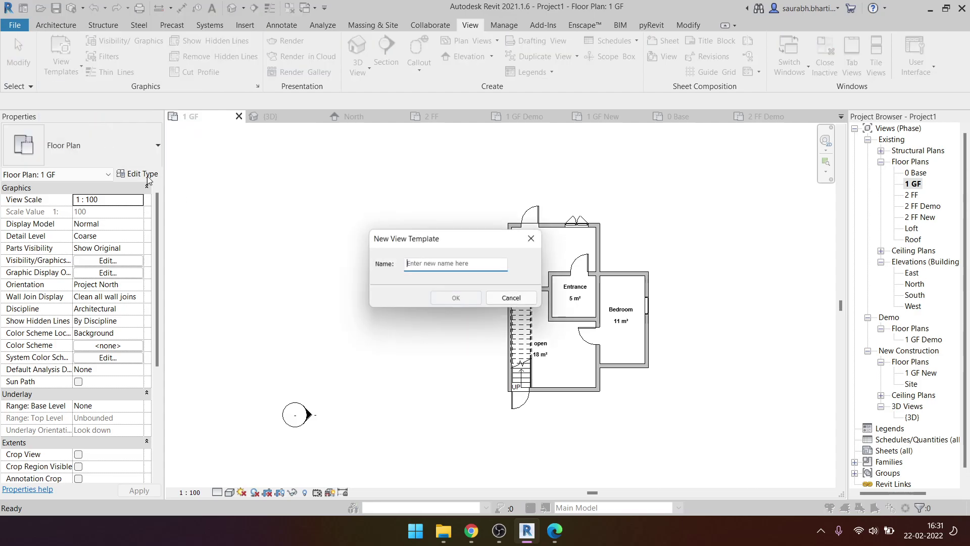
left_click(460, 264)
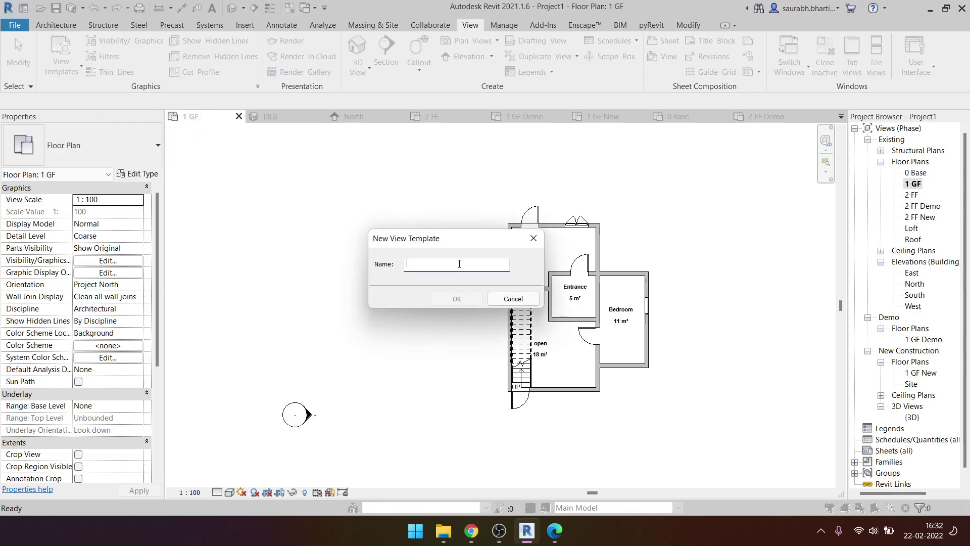
type("evite")
left_click(468, 300)
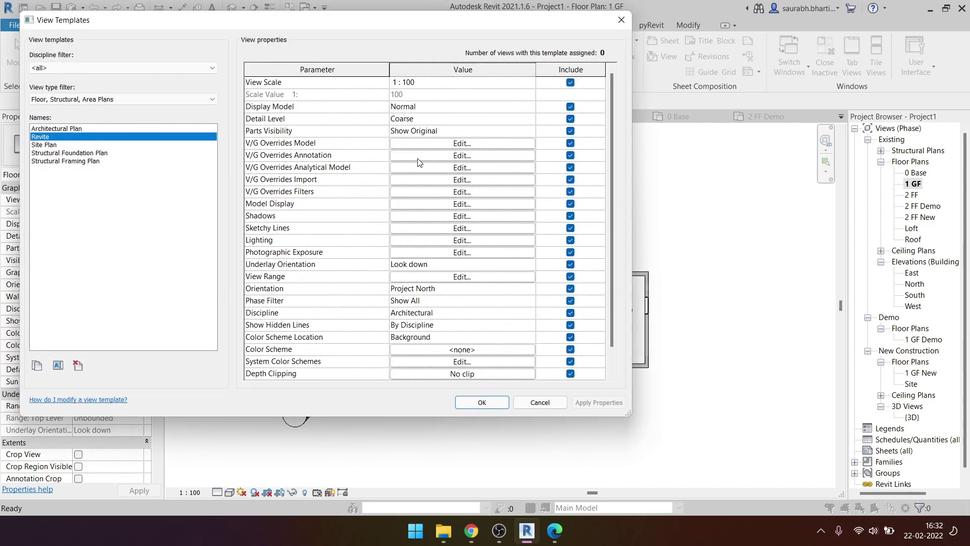
- Review Revite's model category visibility overrides, then close View Templates
left_click(459, 143)
scroll(771, 207, "down", 5)
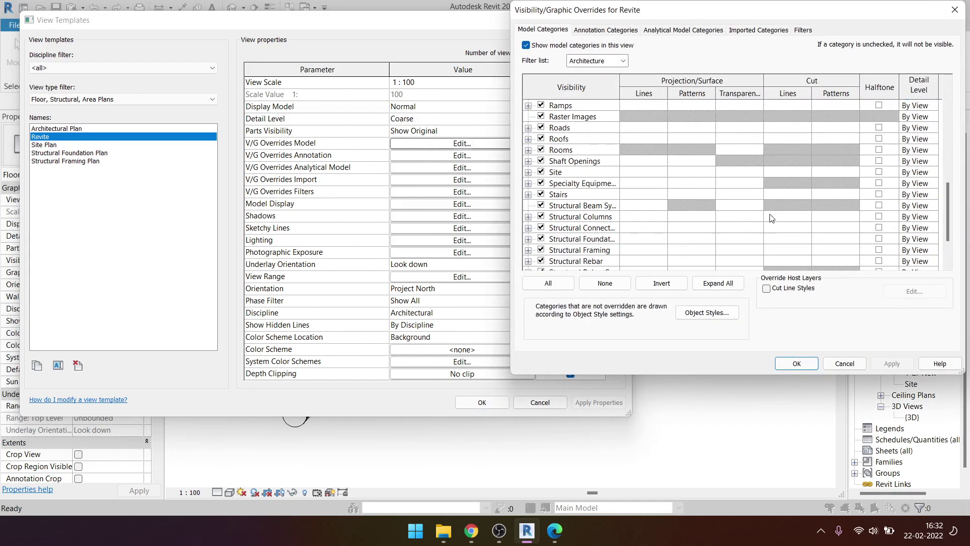
scroll(772, 218, "down", 3)
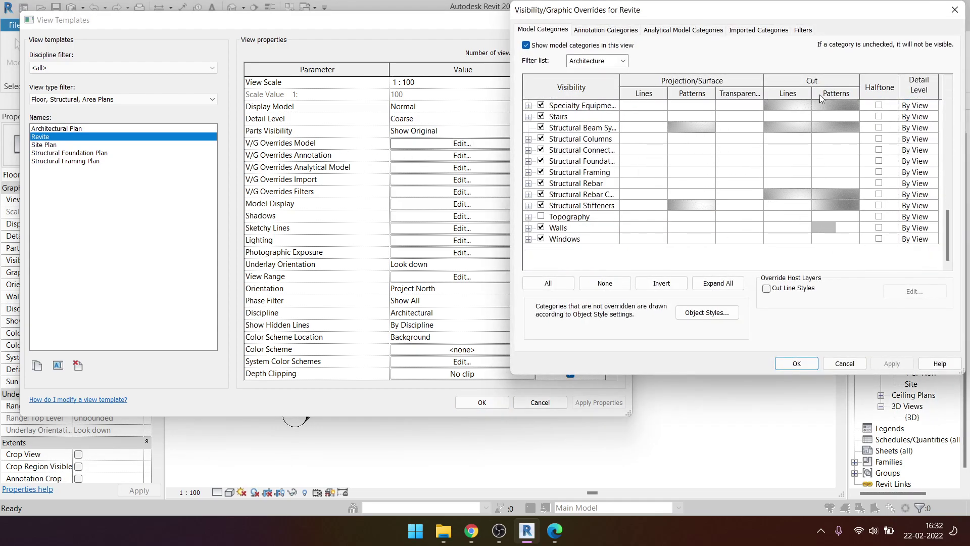
left_click(830, 227)
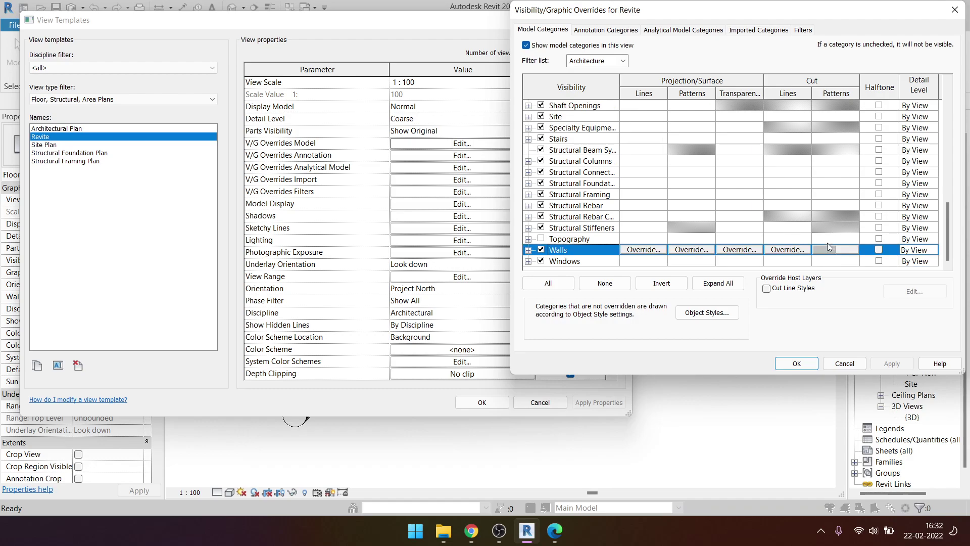
left_click(830, 247)
key("Escape")
key("Escape")
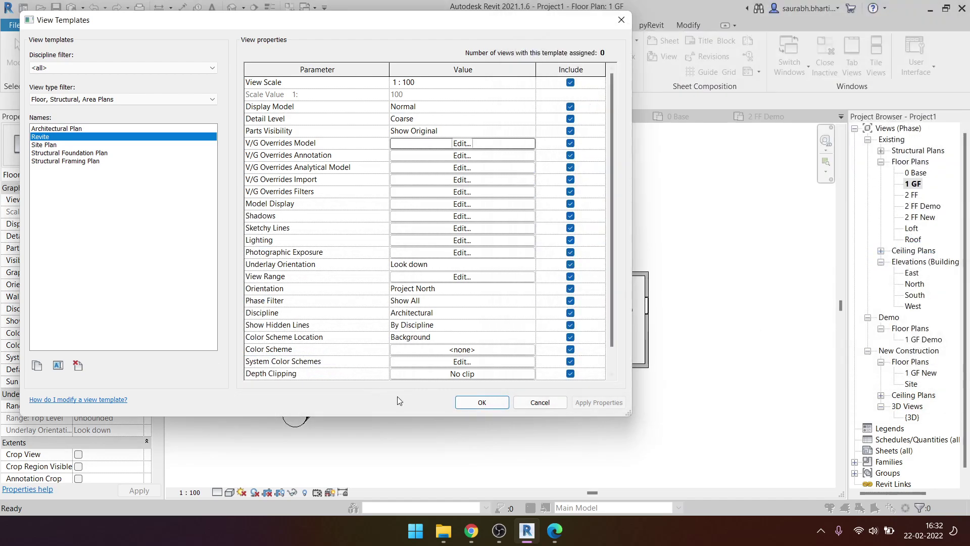
left_click(553, 407)
scroll(564, 336, "up", 3)
- Place a short CW 102-85-215p wall above the Entrance
scroll(564, 336, "down", 3)
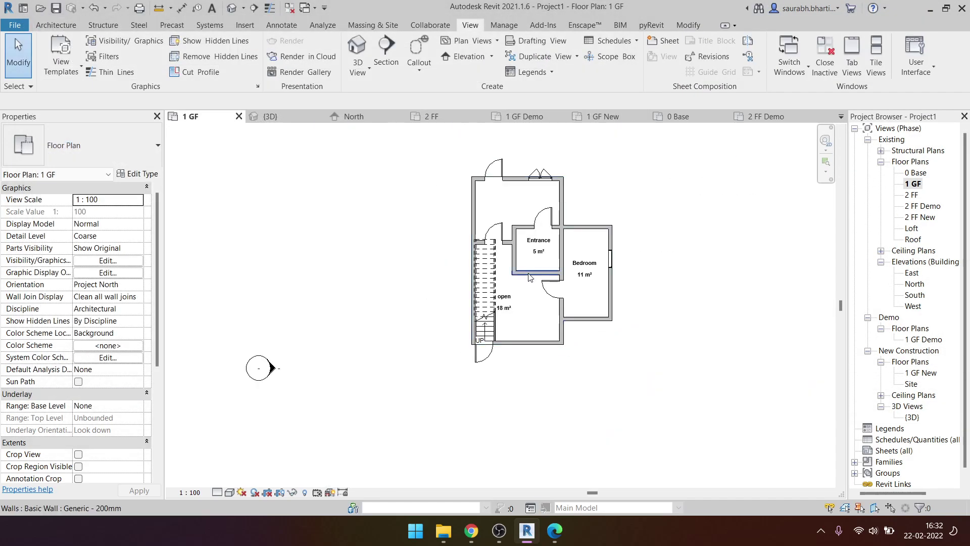
scroll(519, 214, "up", 3)
scroll(518, 215, "up", 1)
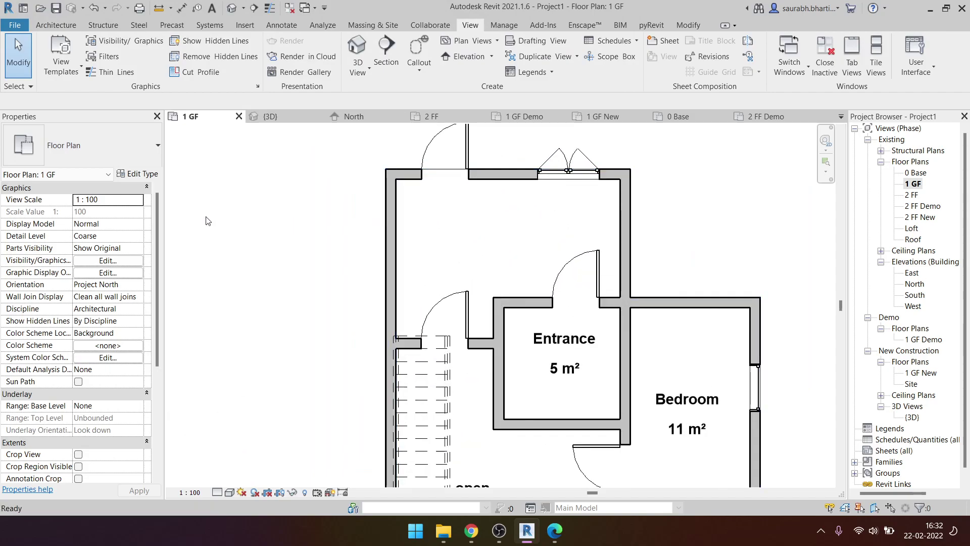
key("w")
key("a")
left_click(101, 146)
scroll(86, 241, "up", 1)
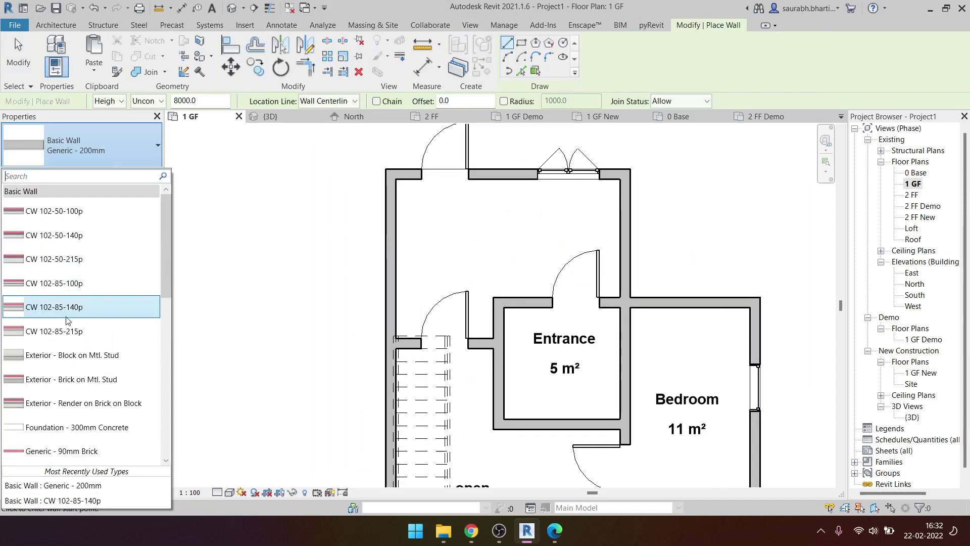
left_click(63, 331)
left_click(526, 238)
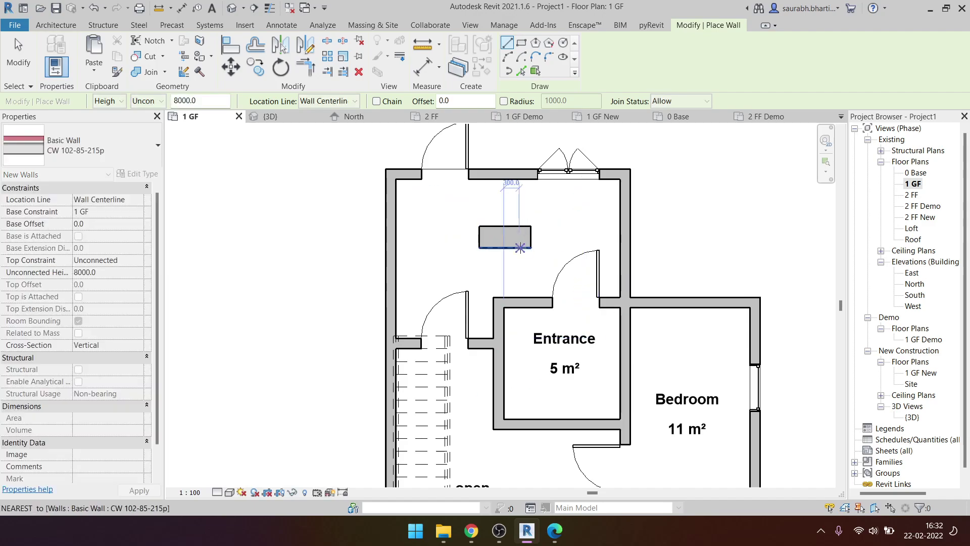
key("Escape")
key("Escape")
- Set the 1 GF plan to Fine detail and select the new wall
scroll(515, 242, "up", 3)
left_click(217, 492)
left_click(233, 479)
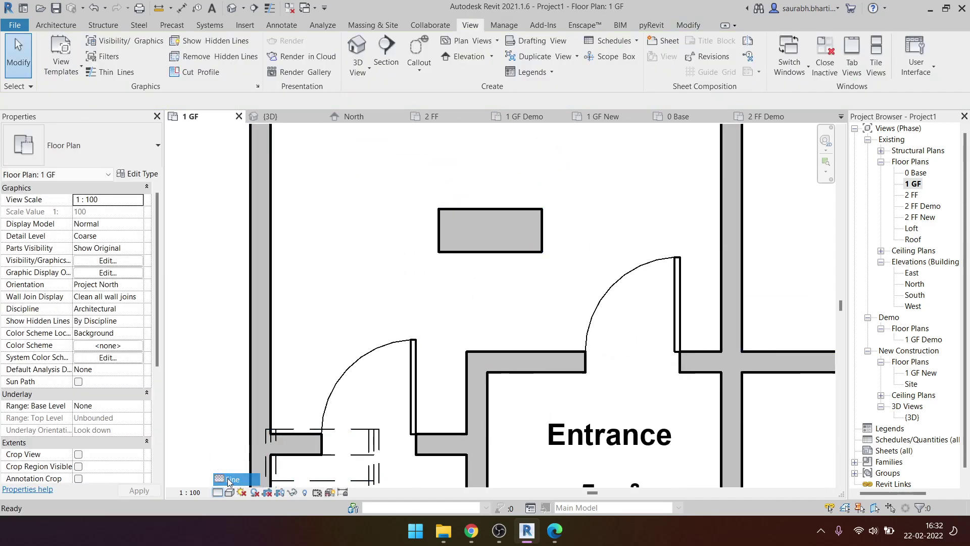
scroll(521, 222, "up", 4)
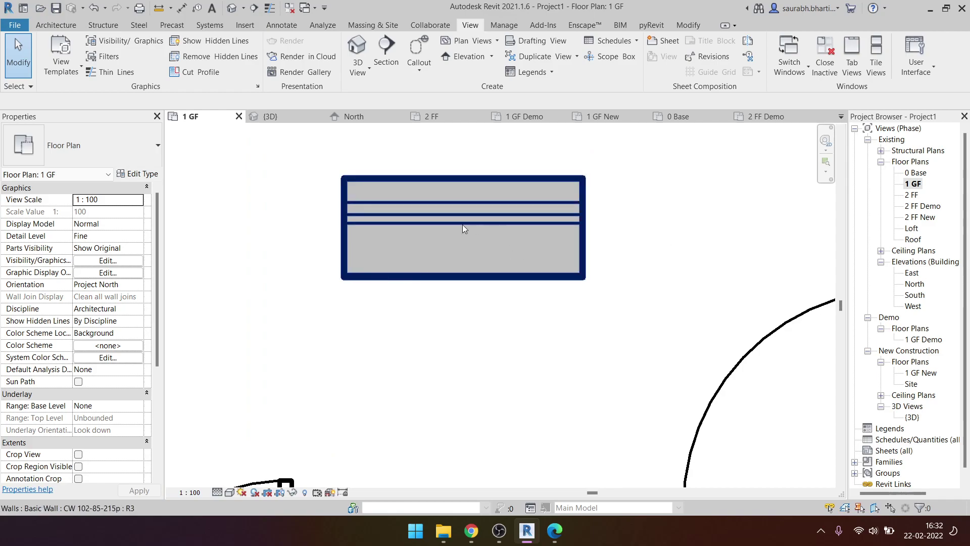
left_click(520, 215)
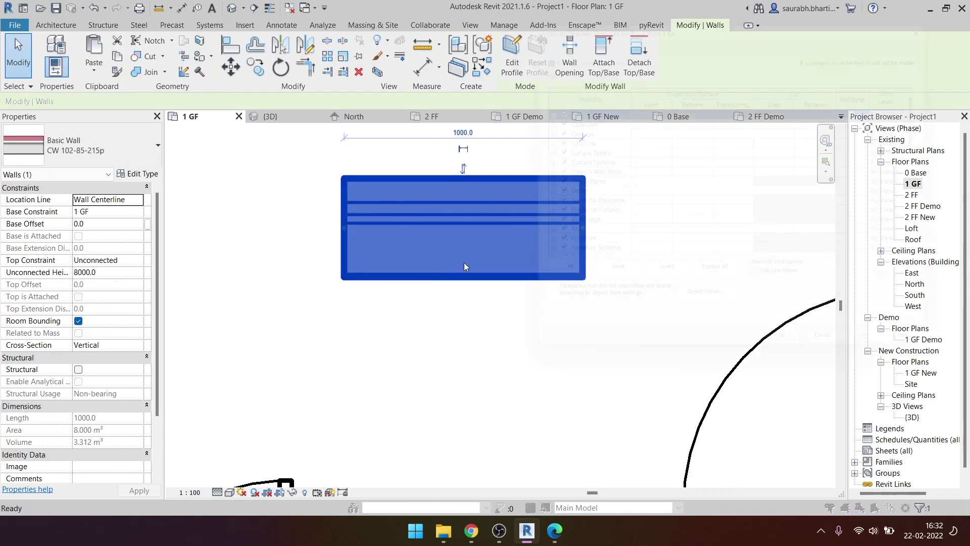
- Clear the Walls cut pattern foreground override in 1 GF's Visibility/Graphics
key("v")
key("g")
scroll(717, 279, "down", 5)
scroll(723, 278, "down", 4)
scroll(738, 277, "down", 1)
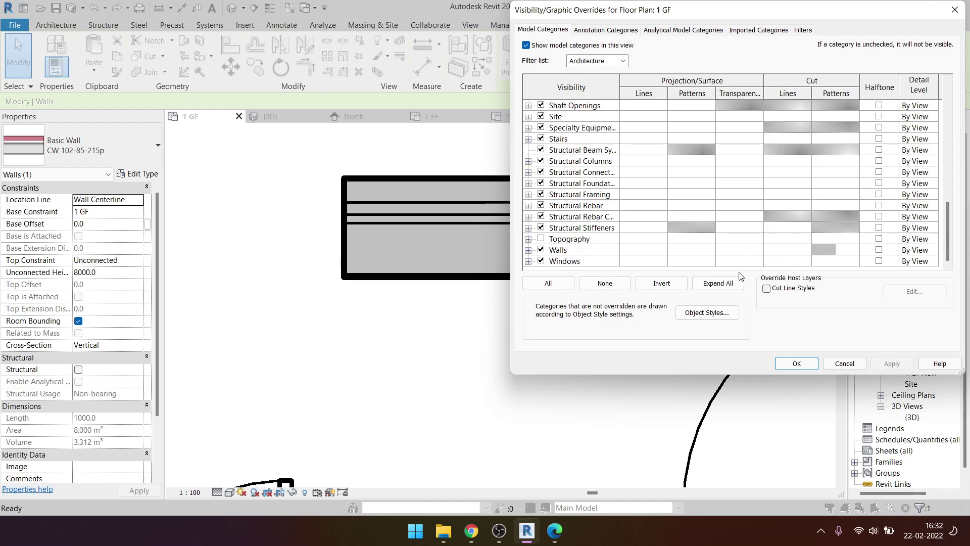
left_click(825, 249)
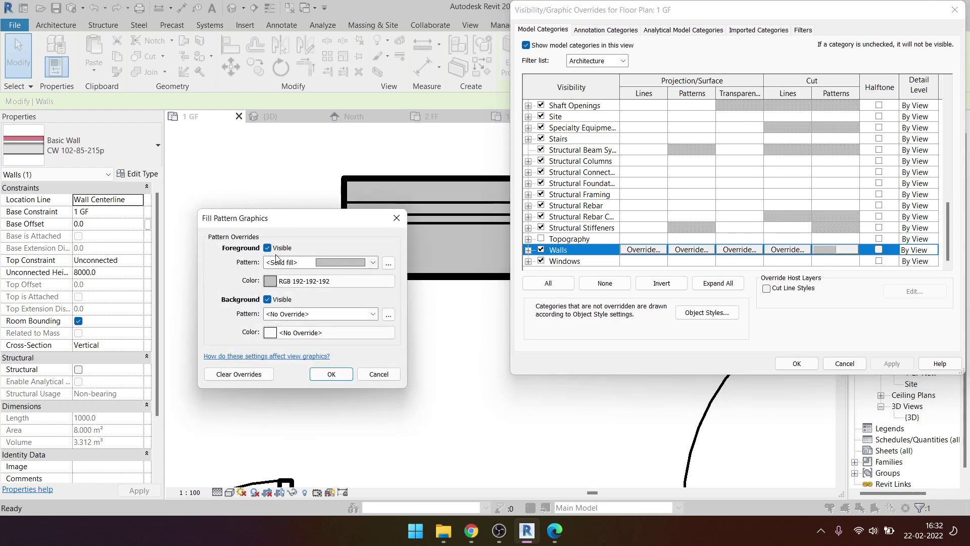
left_click(306, 262)
left_click(333, 40)
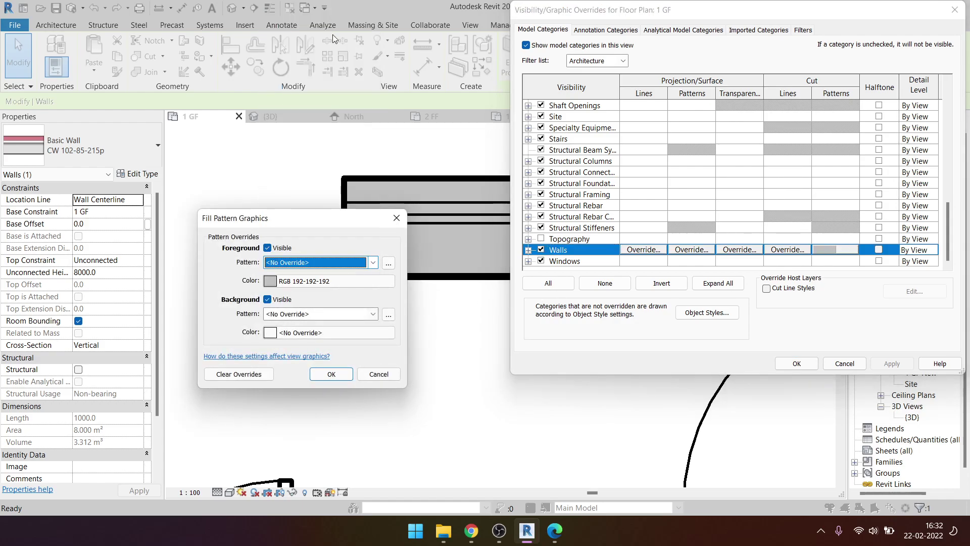
left_click(332, 374)
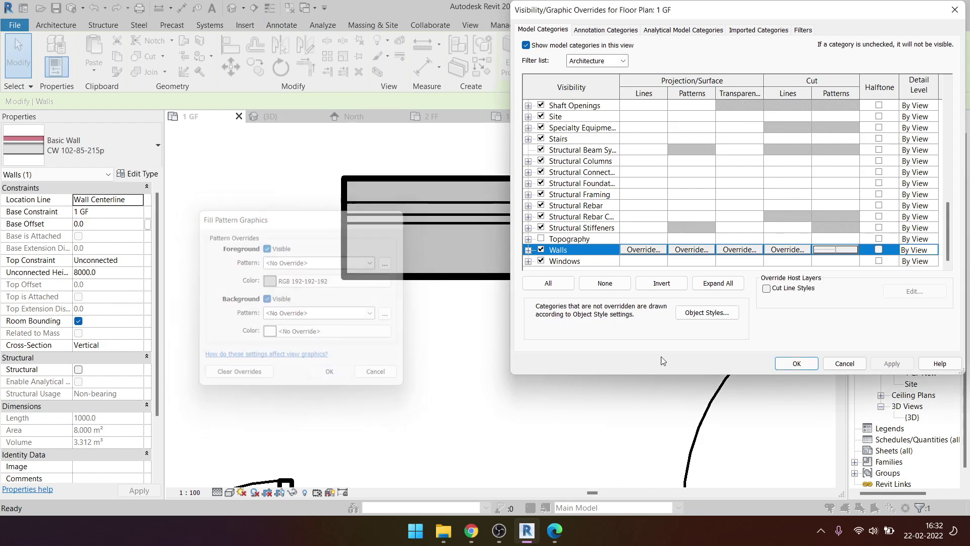
left_click(892, 364)
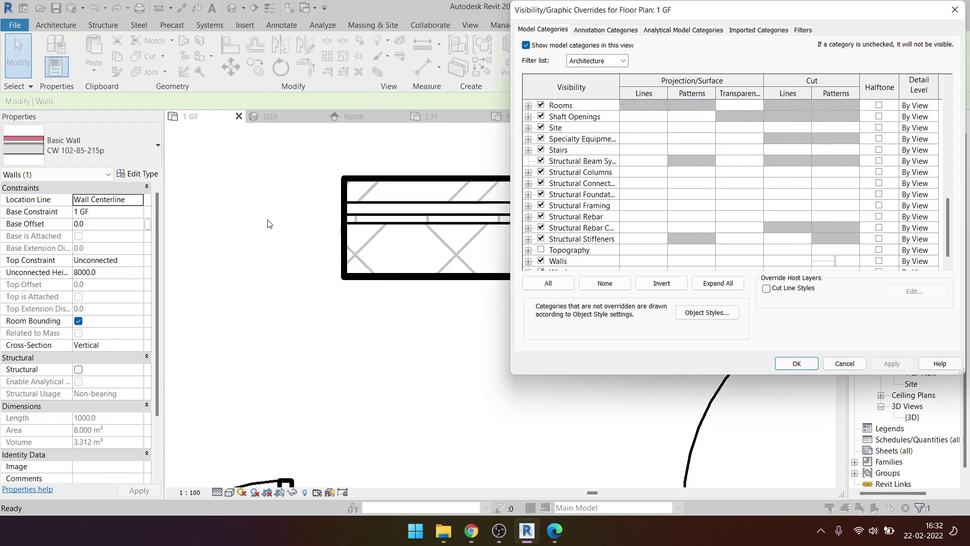
- Set the Walls cut pattern foreground to Aluminum and apply it
scroll(808, 246, "down", 1)
left_click(828, 249)
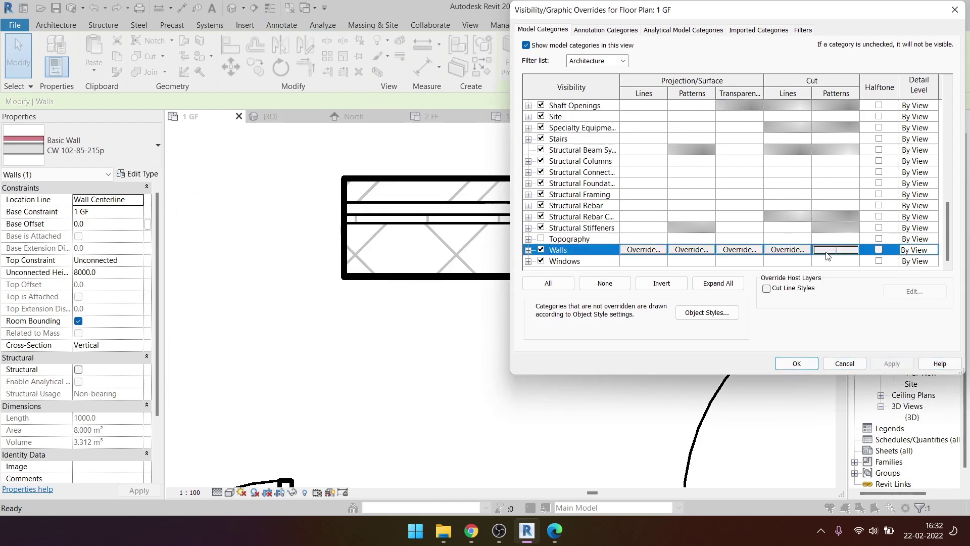
left_click(829, 250)
left_click(312, 263)
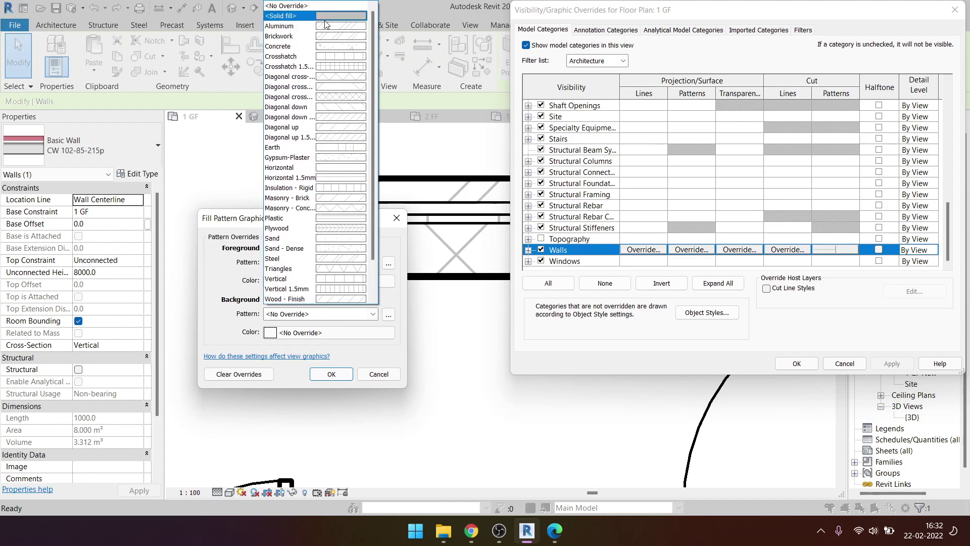
left_click(323, 23)
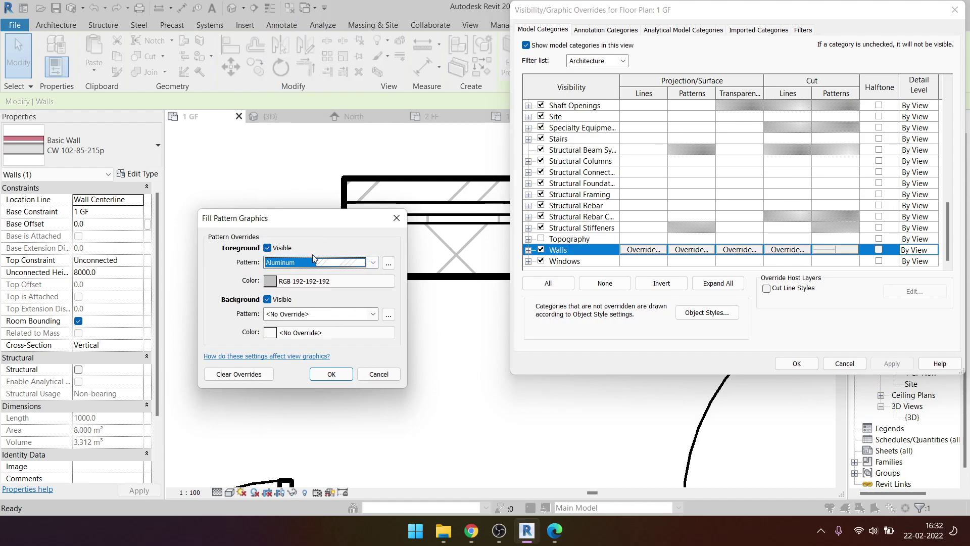
left_click(331, 374)
left_click(797, 363)
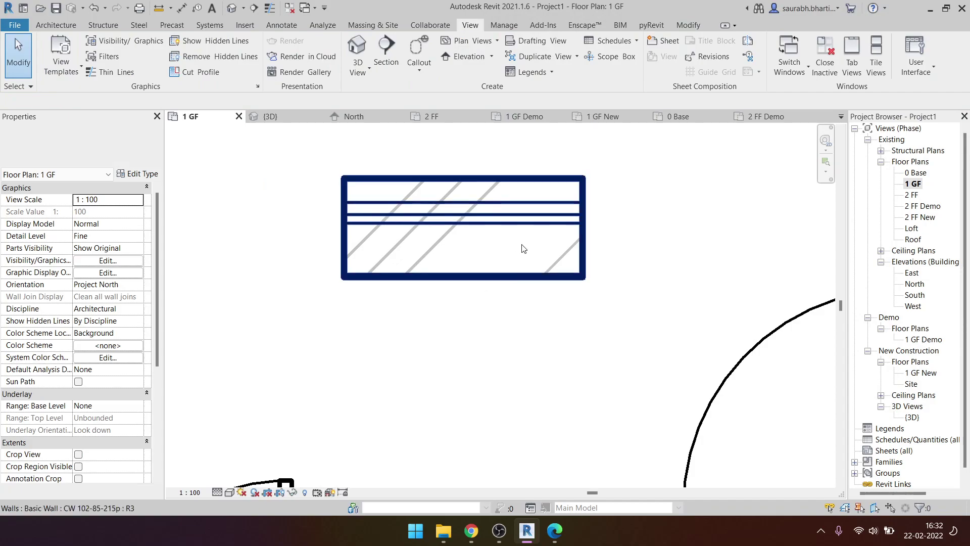
- Change the Walls cut pattern foreground to solid fill, RGB 192-192-192
key("v")
key("v")
scroll(699, 216, "down", 5)
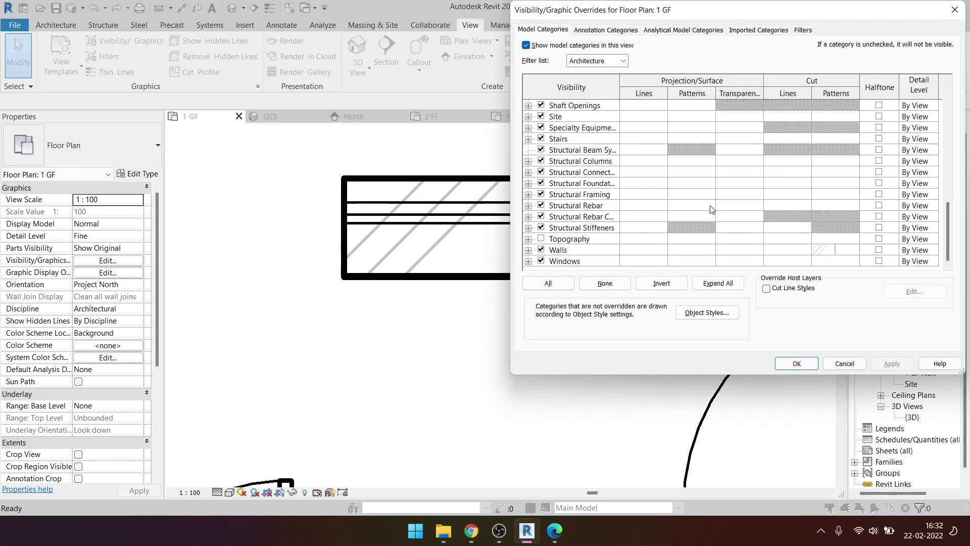
left_click(834, 250)
left_click(817, 251)
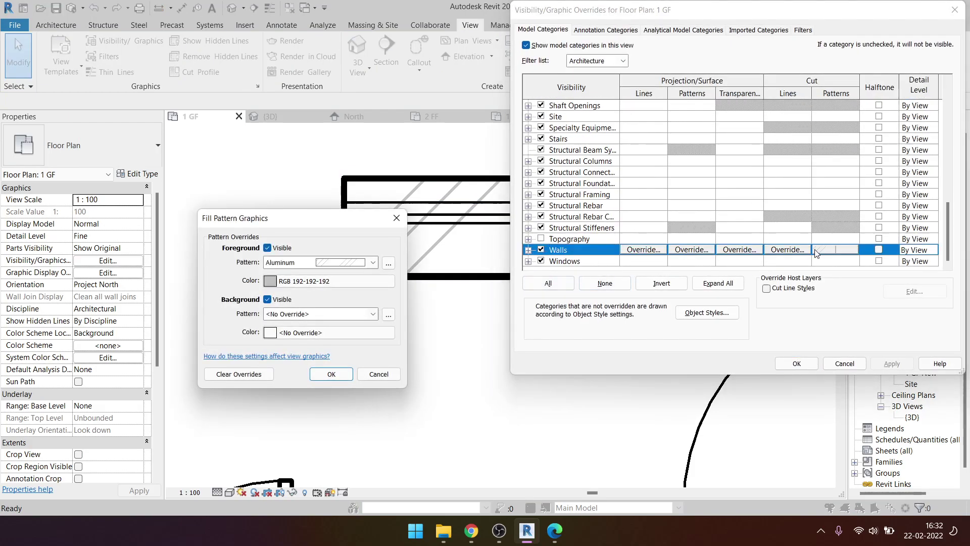
left_click(308, 266)
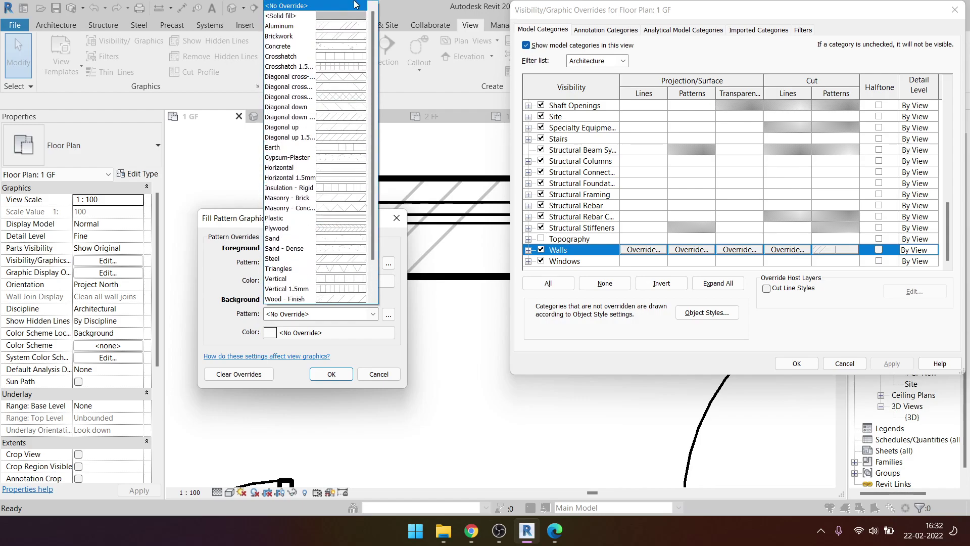
left_click(326, 17)
left_click(343, 376)
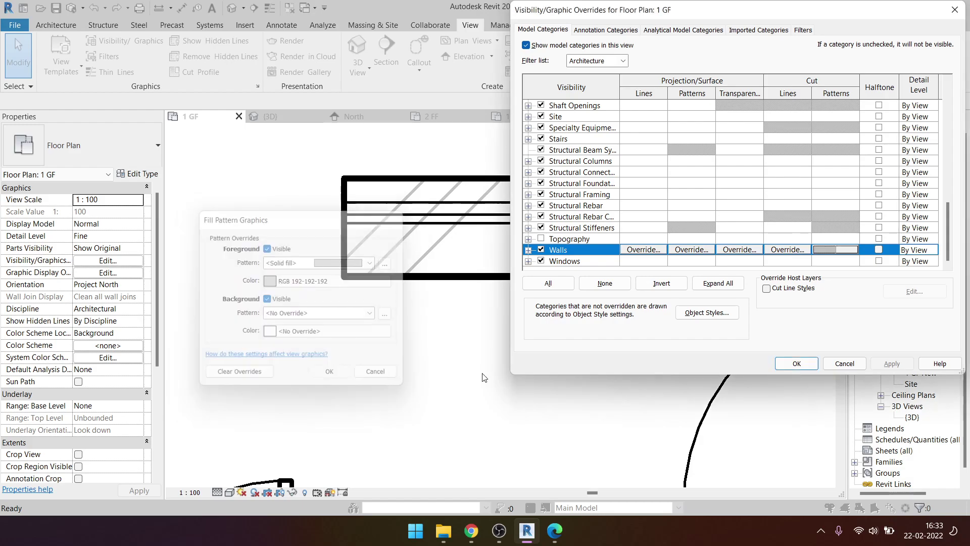
left_click(797, 364)
scroll(436, 255, "down", 2)
left_click(436, 255)
- Clear the selection, open 2 FF, glance at 2 FF Demo, and return to 2 FF
key("Escape")
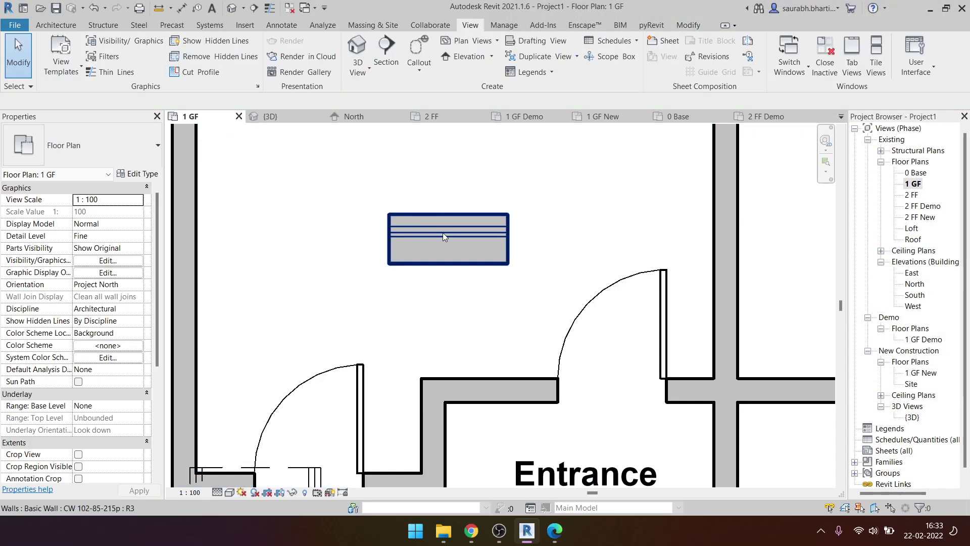
left_click(442, 233)
key("Escape")
scroll(443, 233, "down", 3)
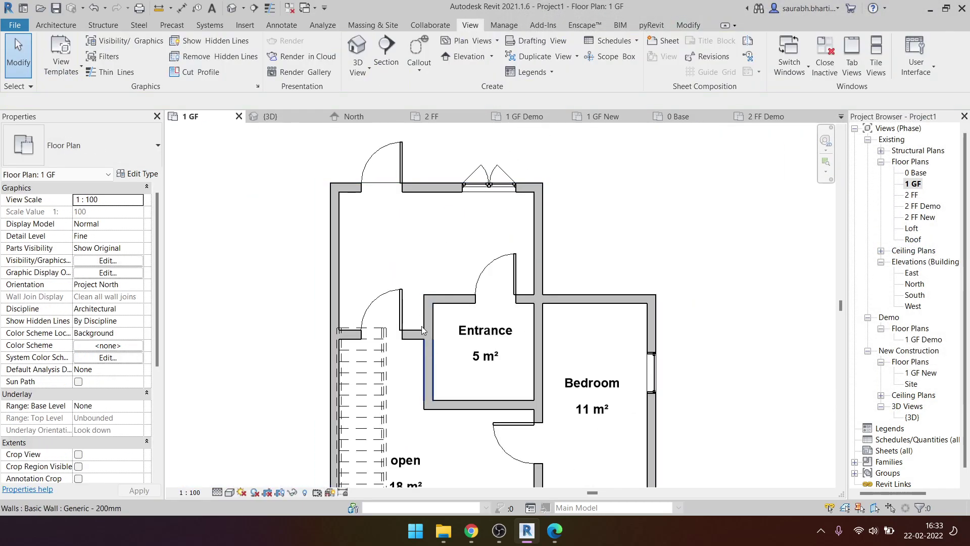
middle_click_drag(422, 326, 441, 277)
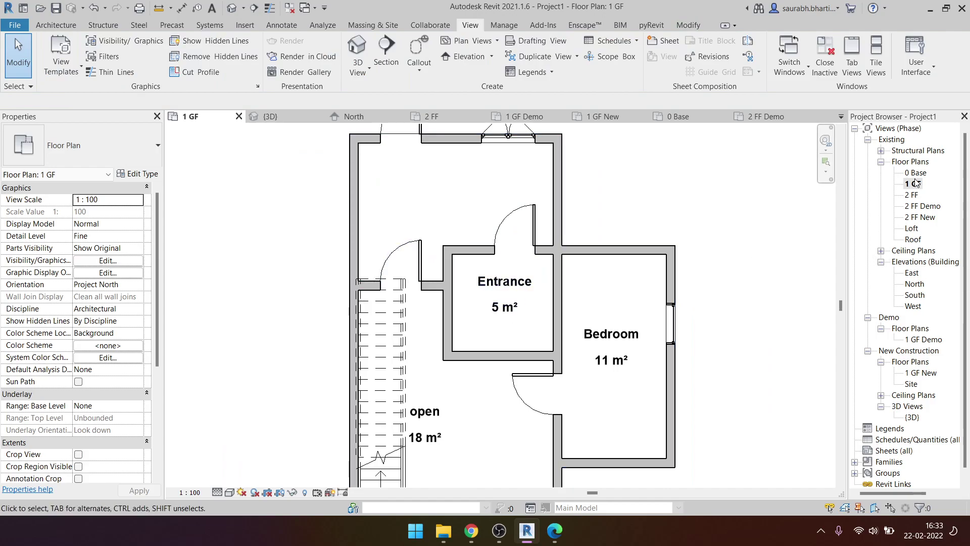
double_click(912, 195)
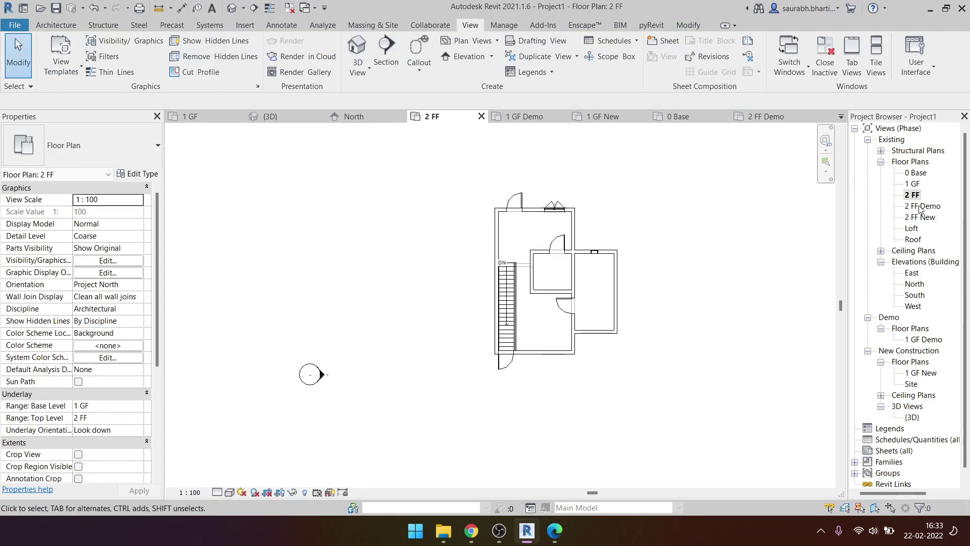
double_click(921, 206)
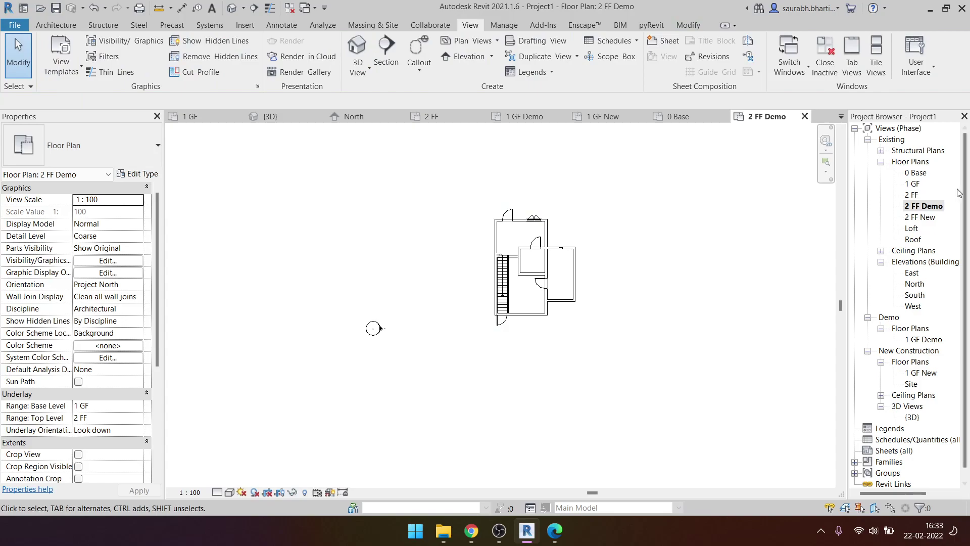
double_click(911, 195)
- Review the Revite template's properties in Manage View Templates and close it
scroll(495, 293, "up", 3)
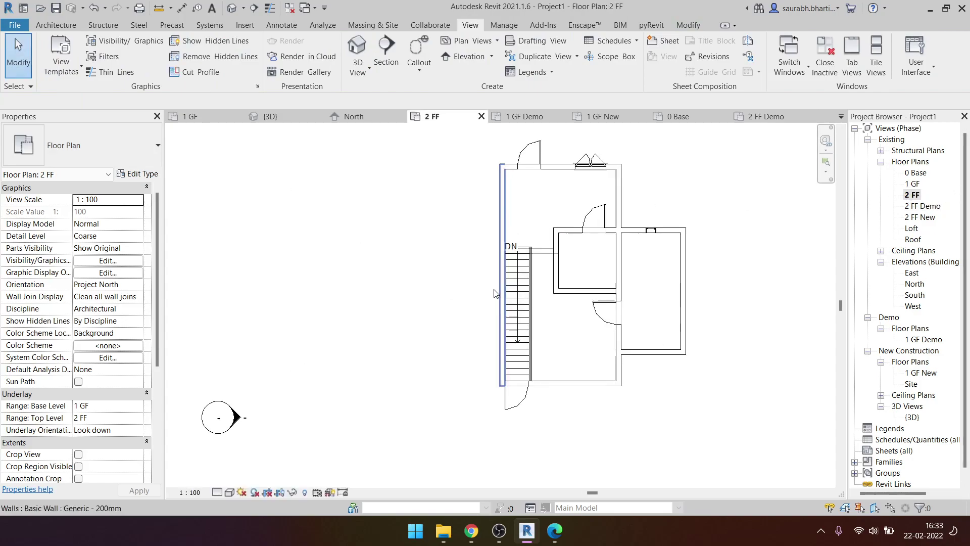
left_click(60, 66)
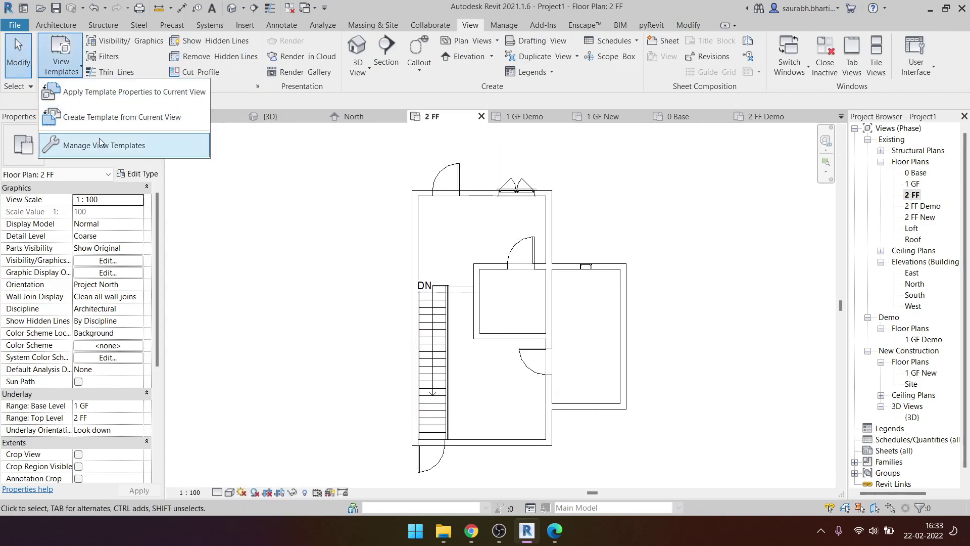
left_click(117, 146)
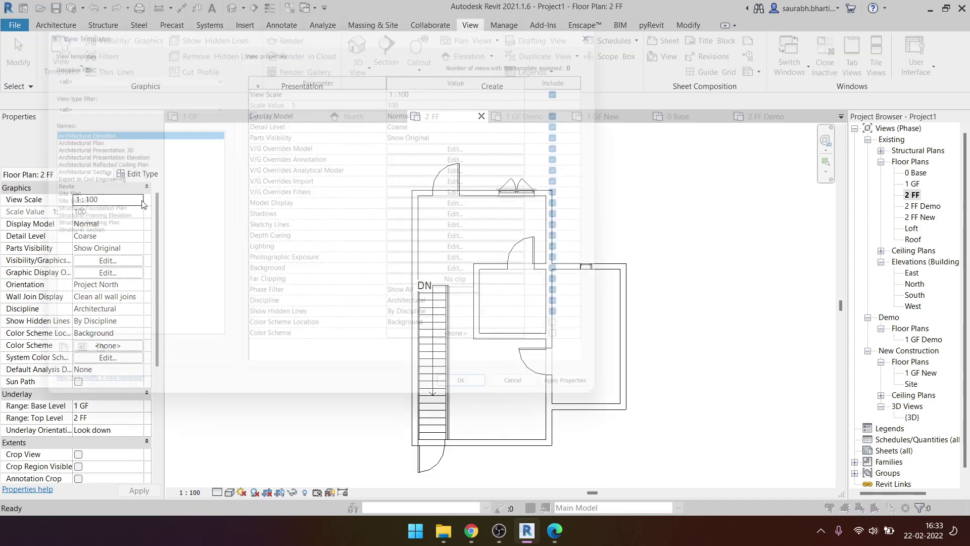
left_click(65, 177)
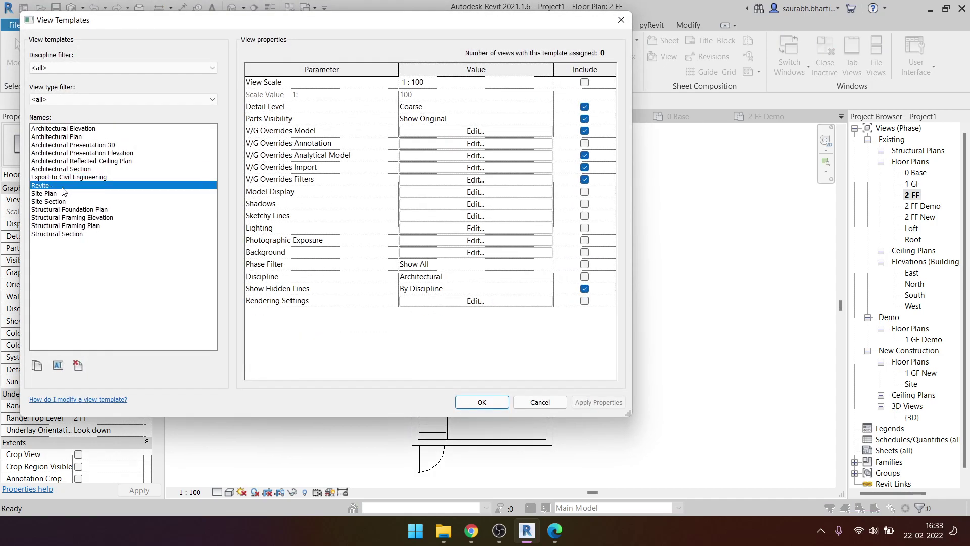
left_click(474, 403)
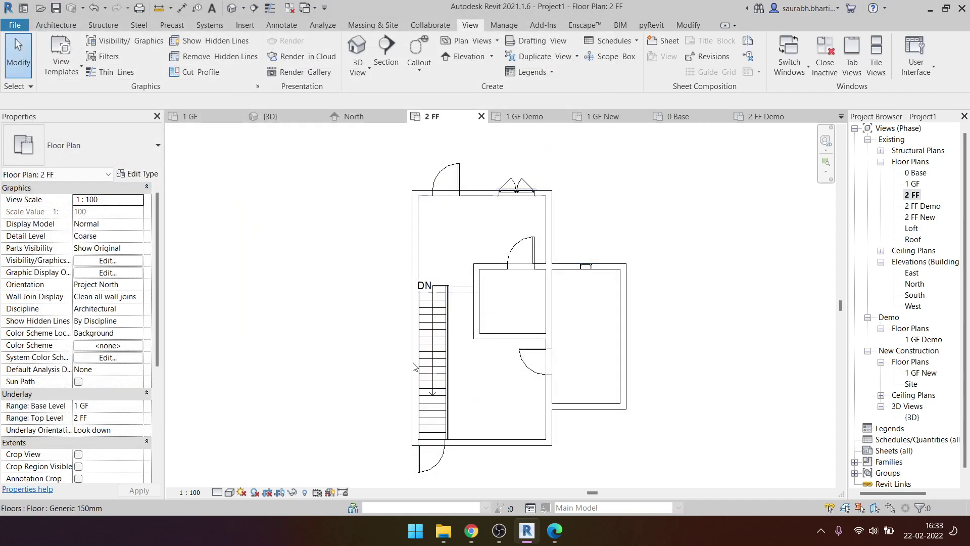
scroll(51, 337, "down", 5)
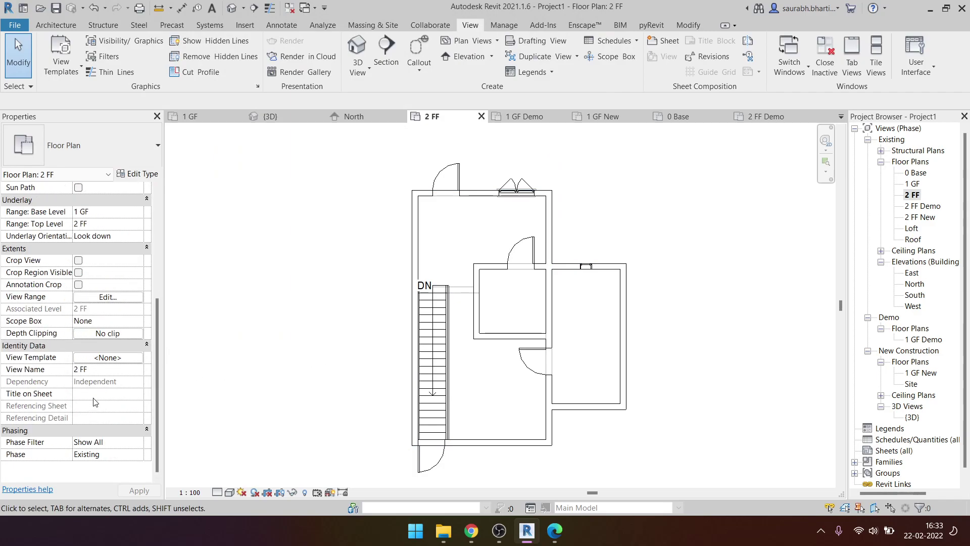
- Assign the Revite view template to 2 FF, changing the template's view scale to 1:50
left_click(108, 358)
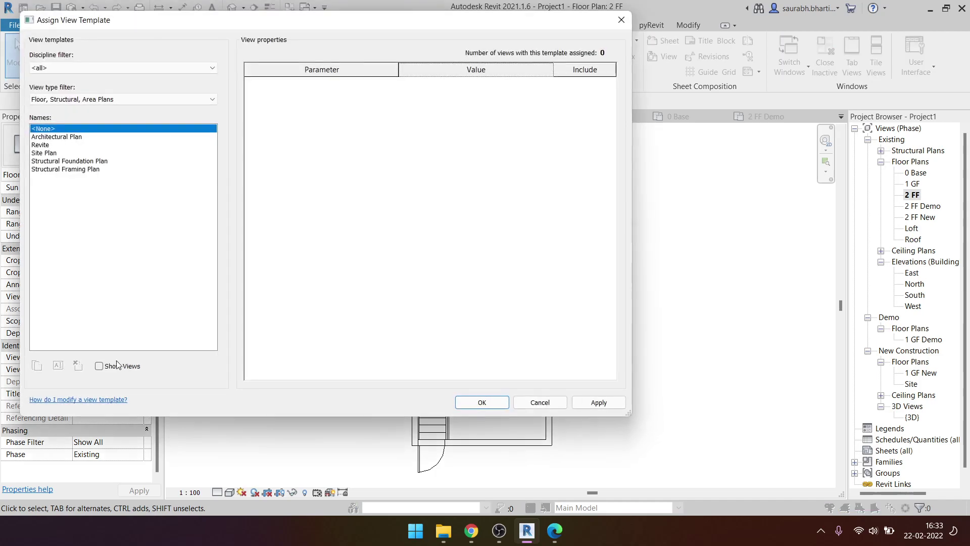
left_click(58, 145)
scroll(460, 301, "down", 1)
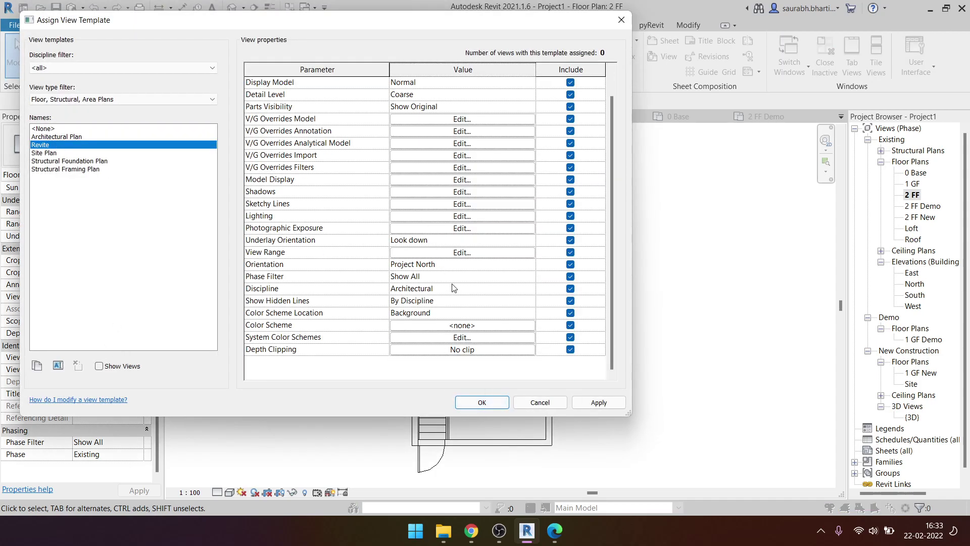
scroll(455, 289, "up", 1)
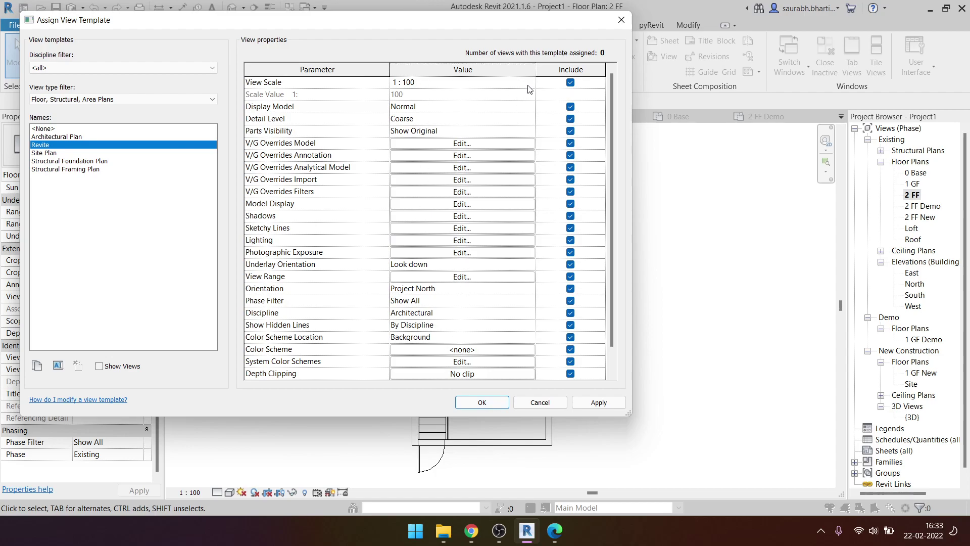
left_click(506, 82)
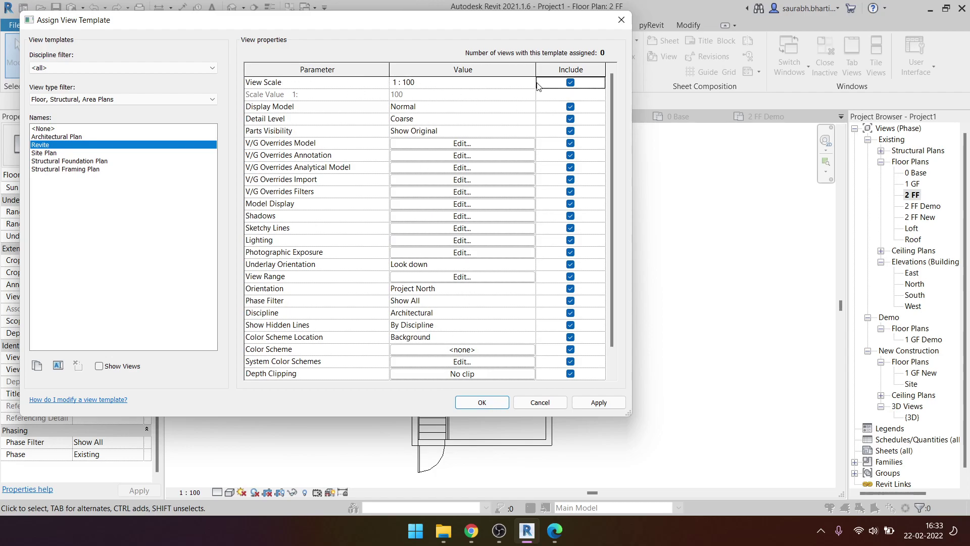
left_click(530, 82)
left_click(407, 96)
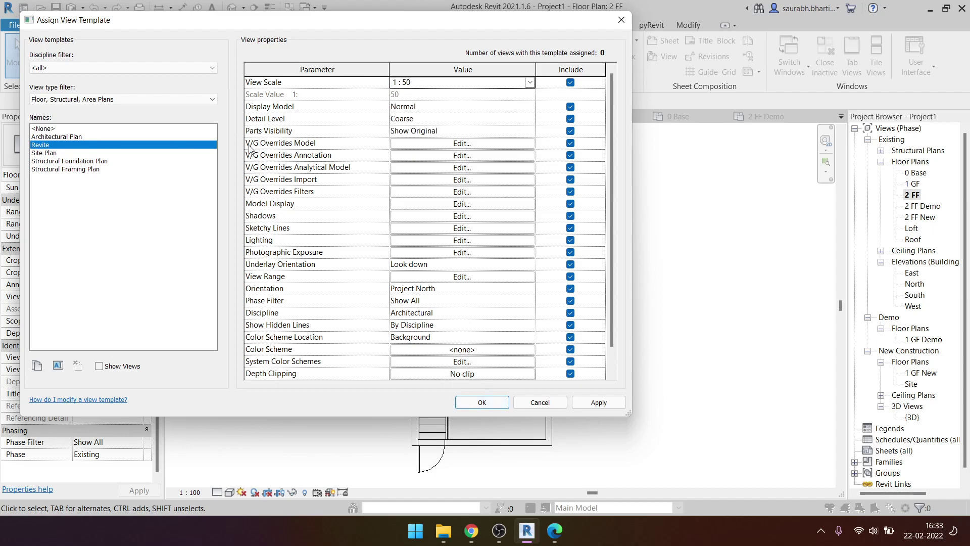
left_click(493, 404)
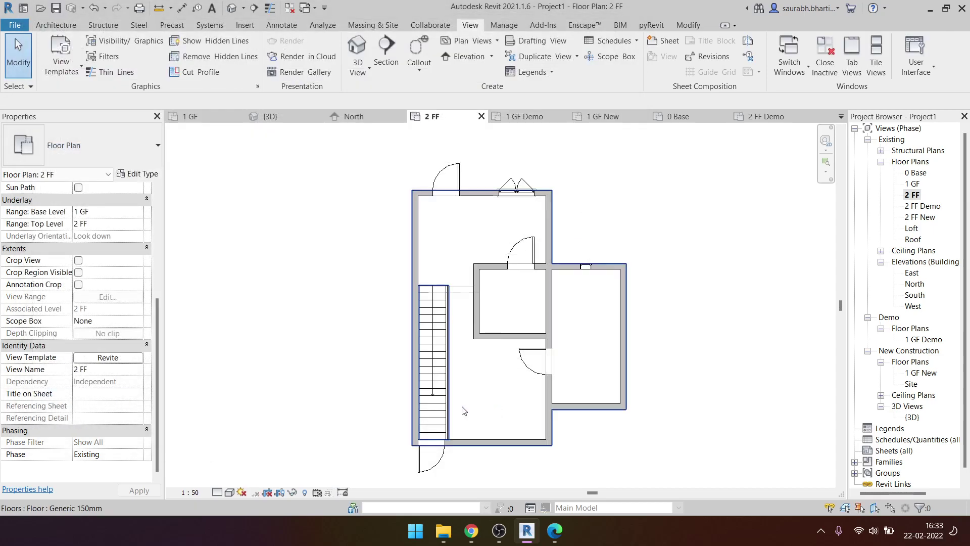
- Open 1 GF, assign it the Revite view template, and check its 1:50 view scale
double_click(912, 183)
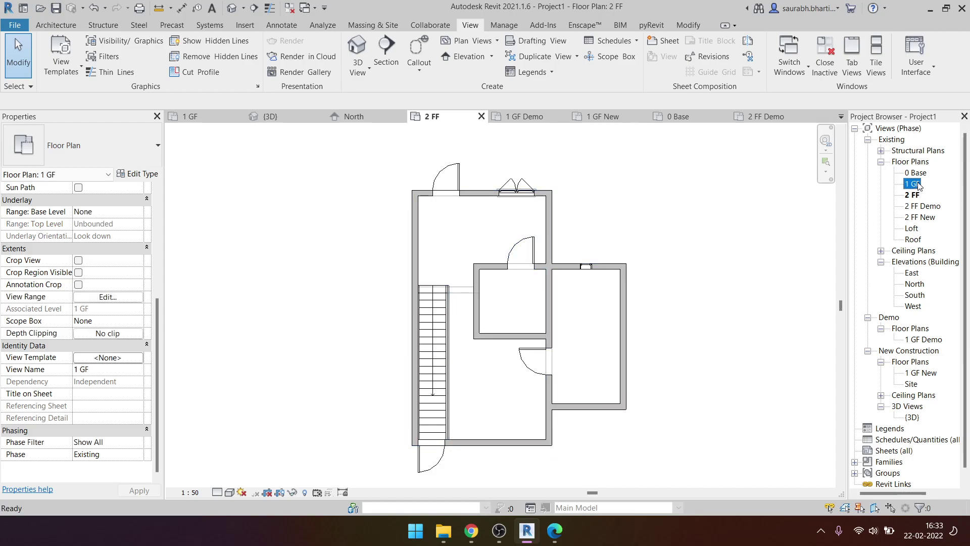
scroll(447, 277, "down", 2)
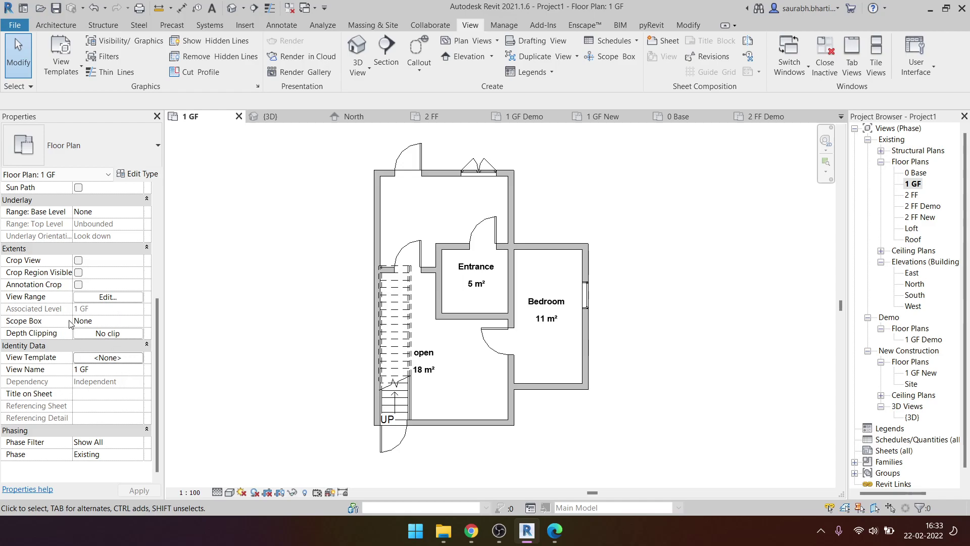
left_click(108, 357)
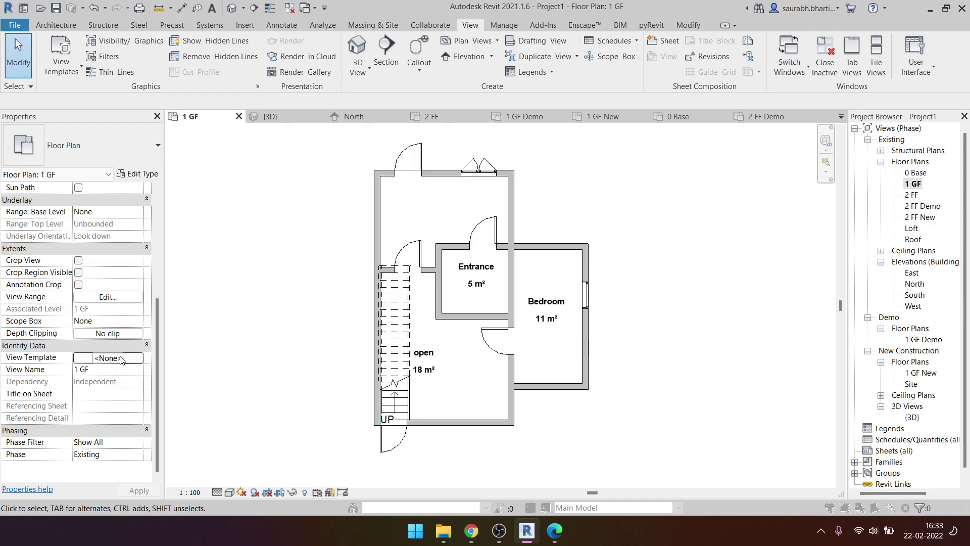
left_click(51, 145)
left_click(482, 403)
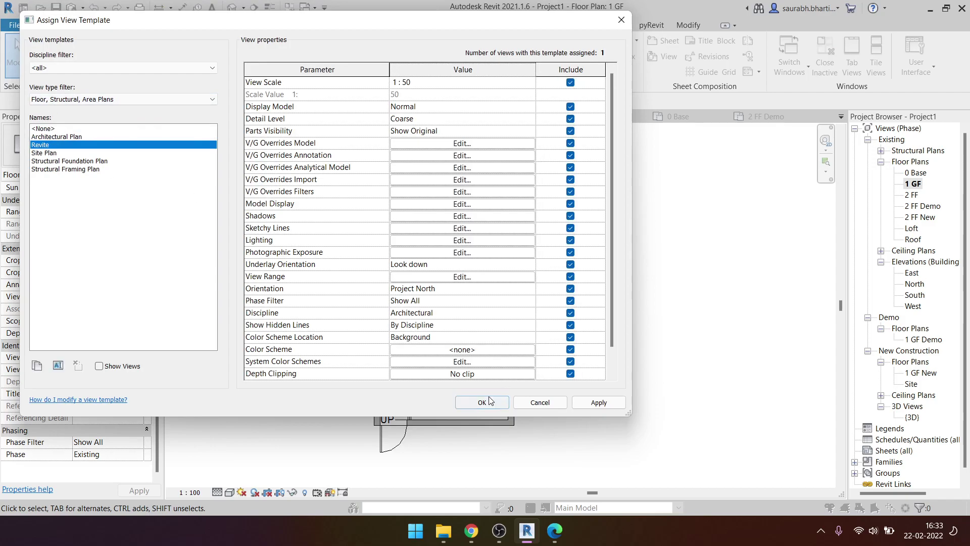
scroll(352, 417, "up", 3)
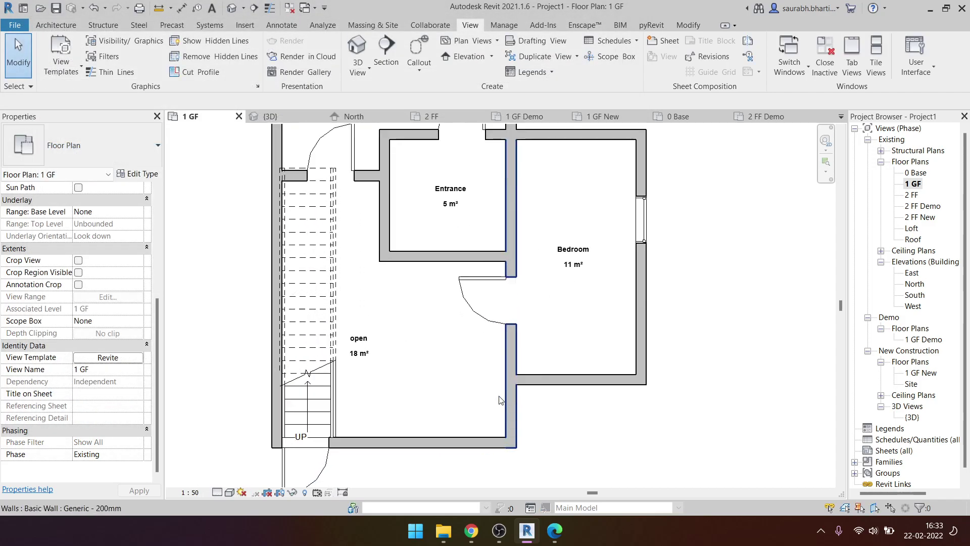
scroll(373, 375, "up", 2)
scroll(362, 301, "down", 2)
scroll(362, 301, "down", 3)
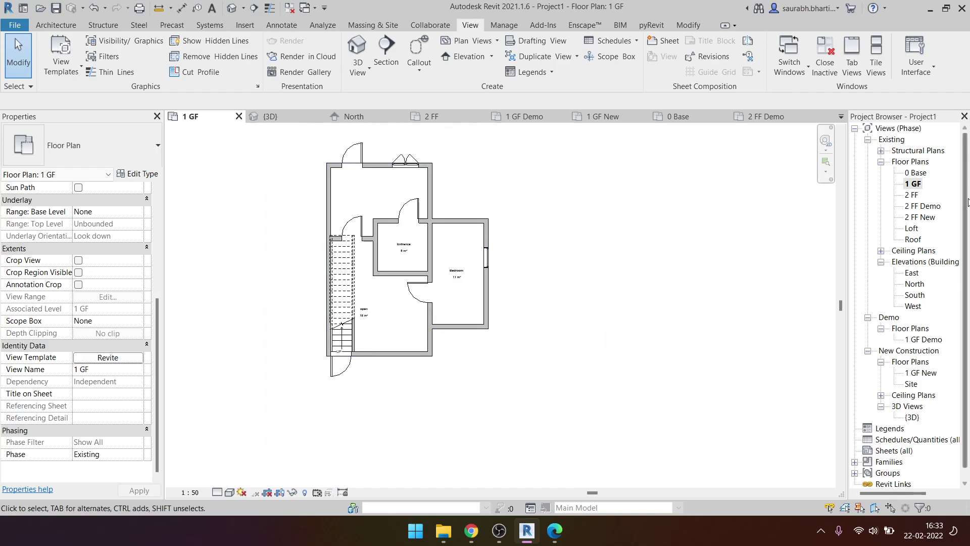
left_click(200, 493)
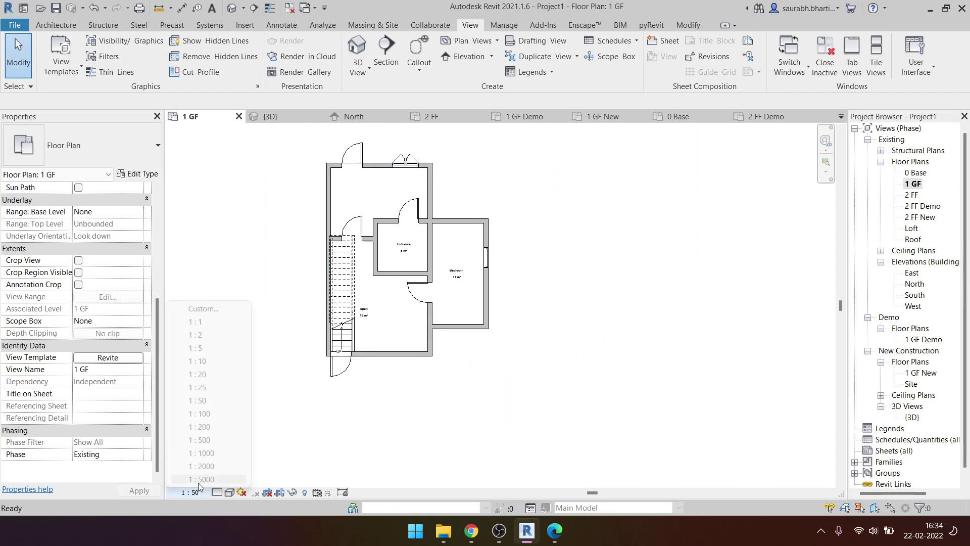
- Open 2 FF, then open 2 FF Demo and set its phase to Demo
double_click(911, 195)
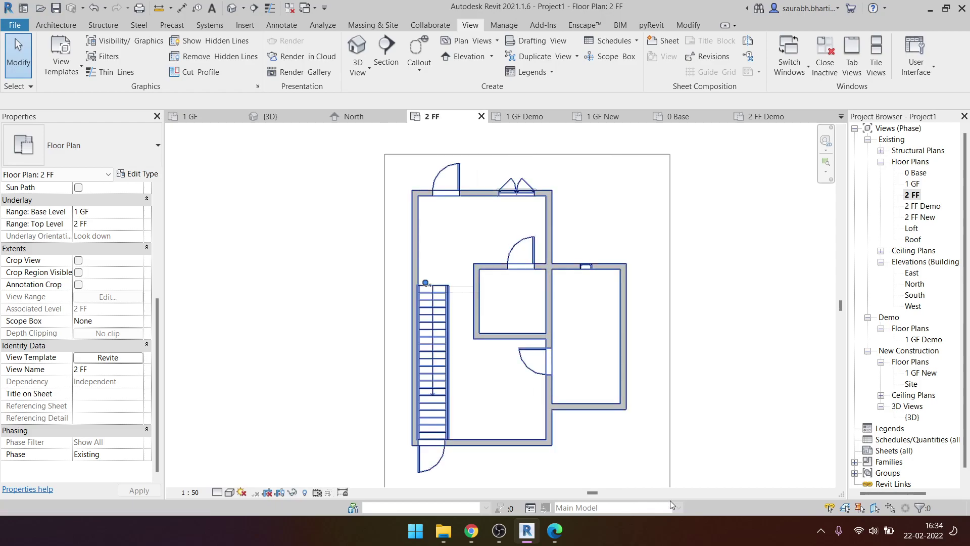
left_click_drag(666, 480, 370, 186)
key("Escape")
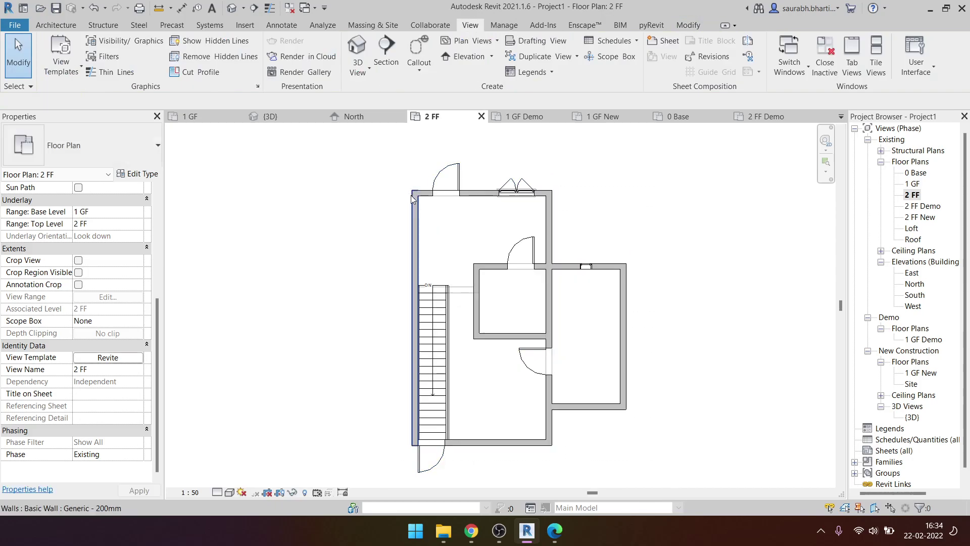
double_click(925, 205)
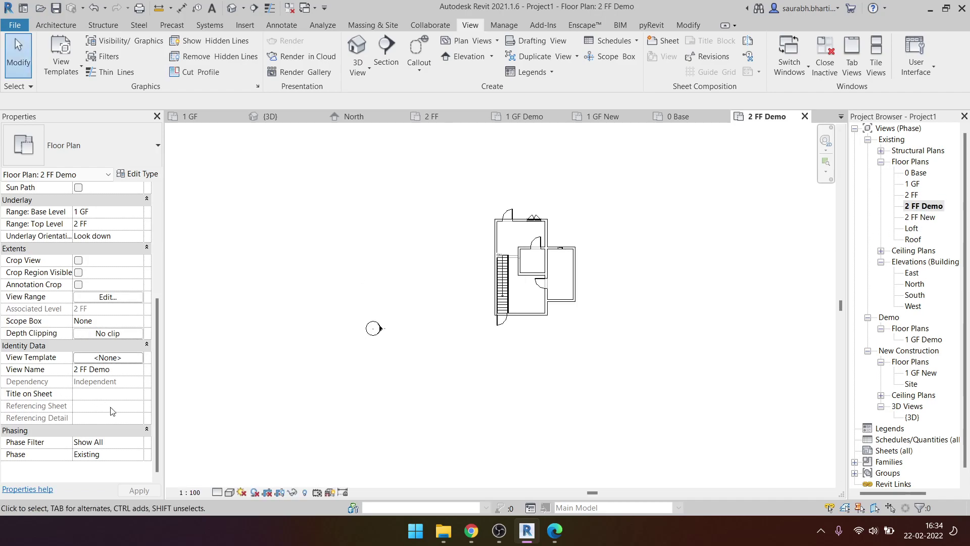
left_click(134, 460)
left_click(101, 477)
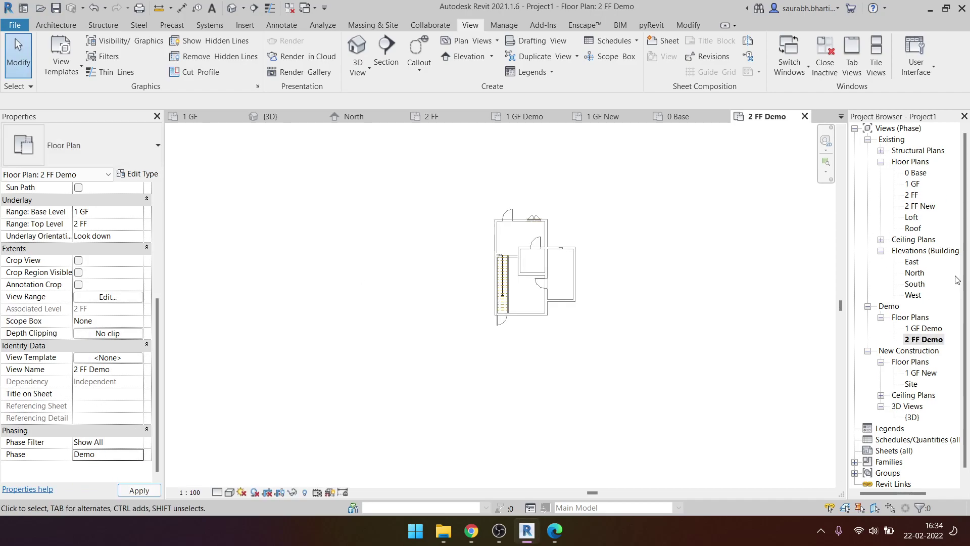
- Set the 2 FF New plan's phase to New Construction
left_click(923, 207)
left_click(132, 455)
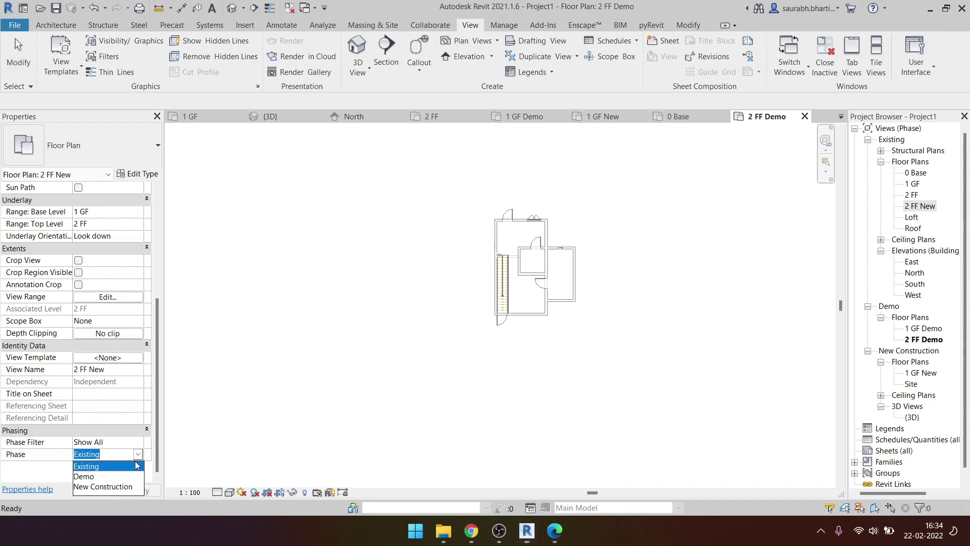
left_click(101, 486)
left_click(731, 389)
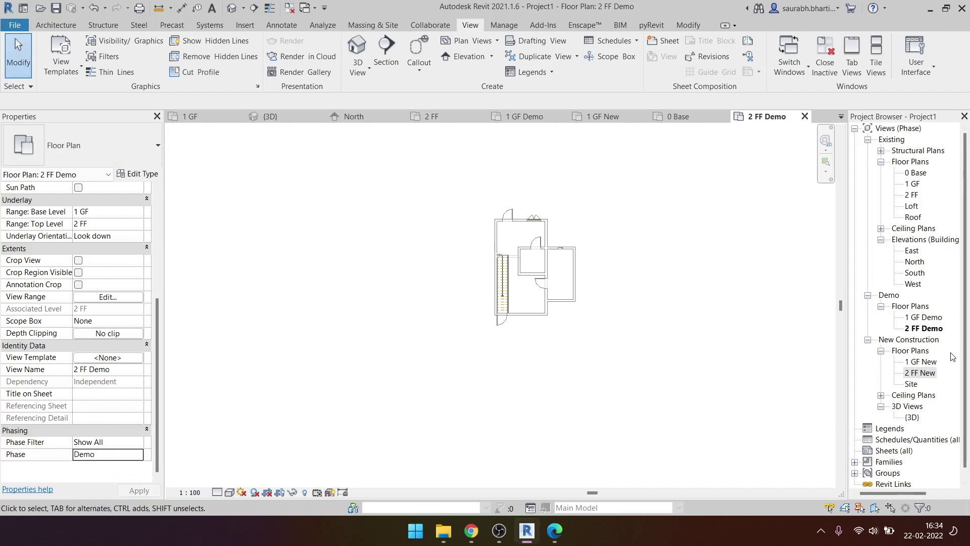
left_click(930, 374)
- Open 2 FF, Loft, 1 GF Demo and 2 FF Demo in turn, recentring the last
double_click(913, 195)
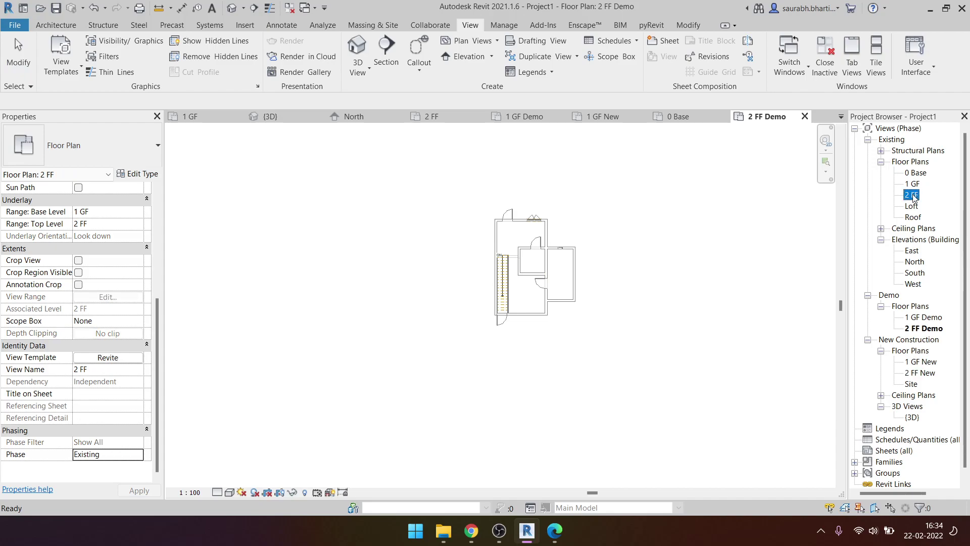
left_click(912, 207)
double_click(911, 207)
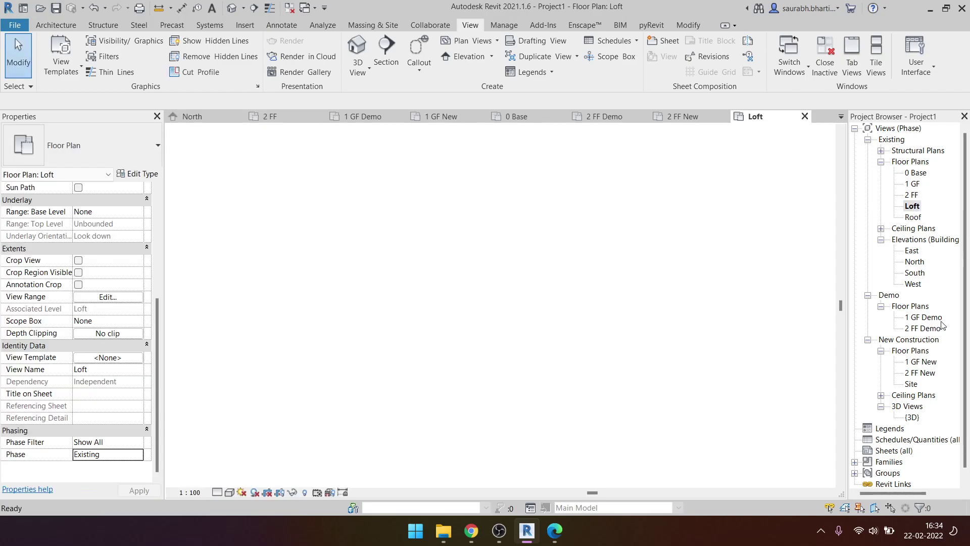
double_click(924, 317)
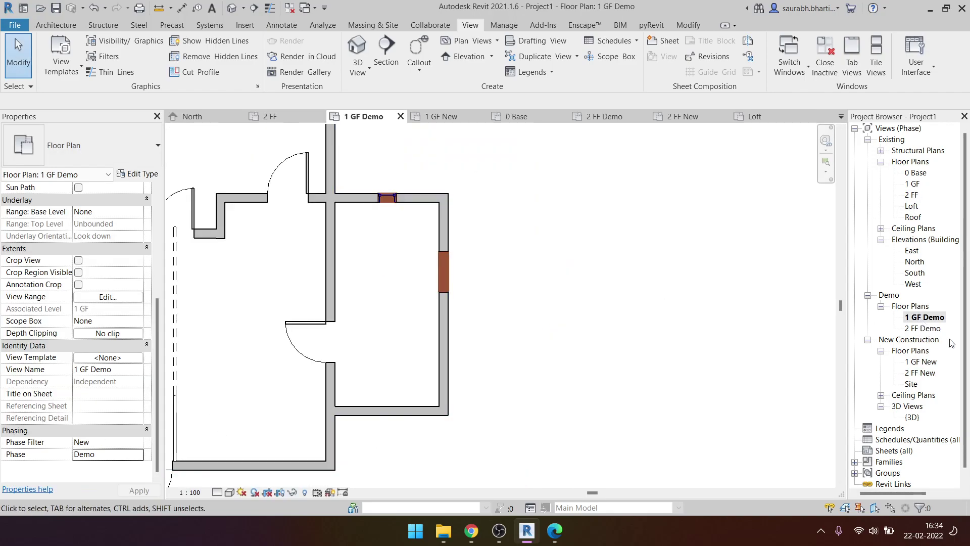
double_click(923, 328)
scroll(566, 221, "up", 5)
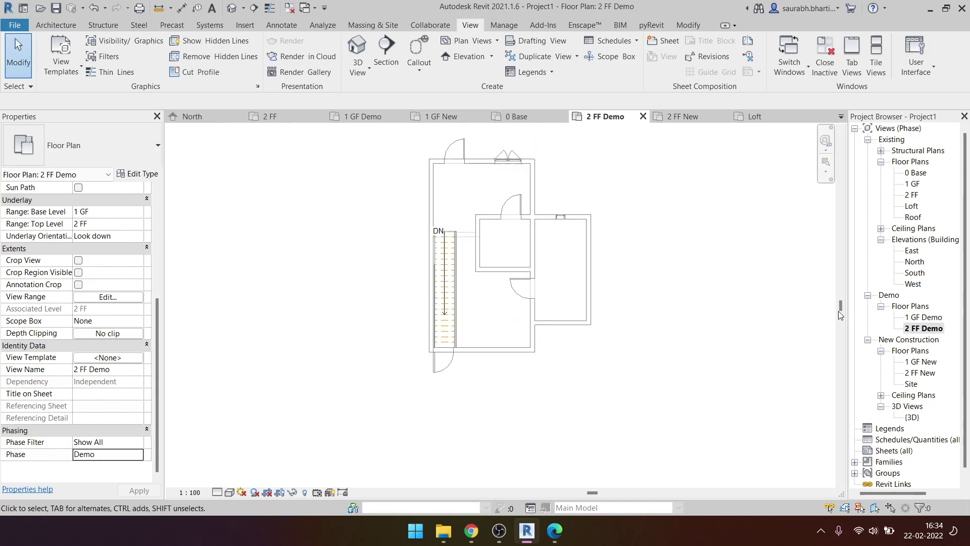
middle_click_drag(566, 221, 577, 249)
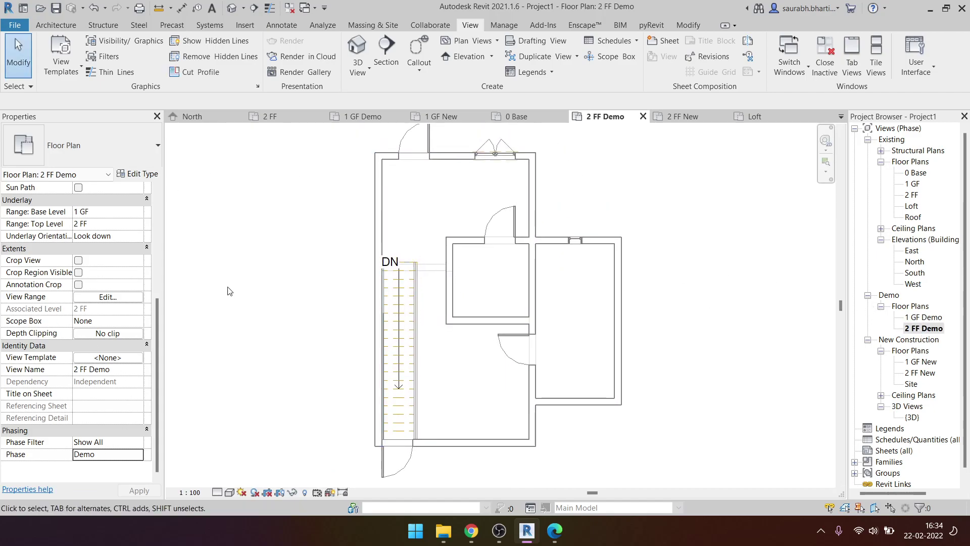
- Apply the Revite view template to the plan and temporarily hide the floor element
left_click(95, 362)
left_click(59, 145)
left_click(498, 400)
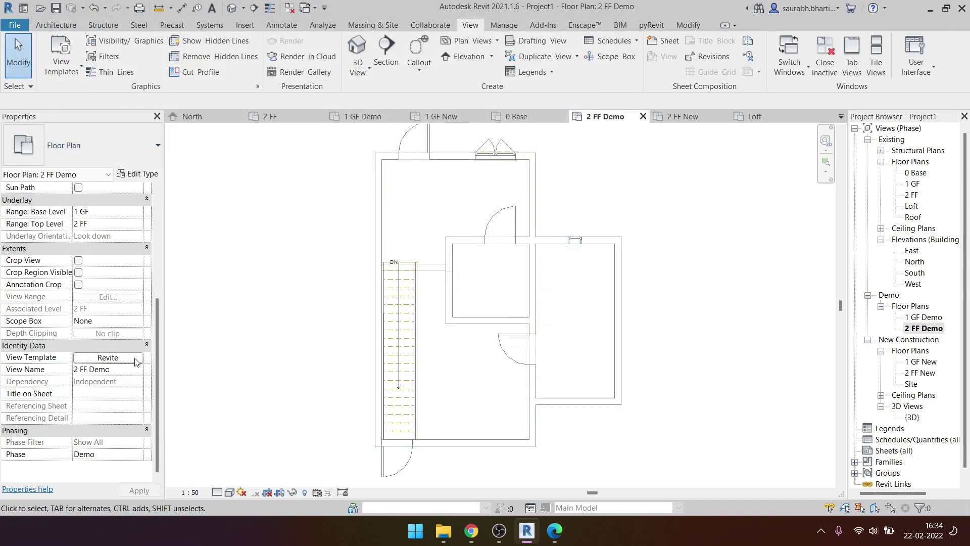
middle_click_drag(418, 277, 420, 297)
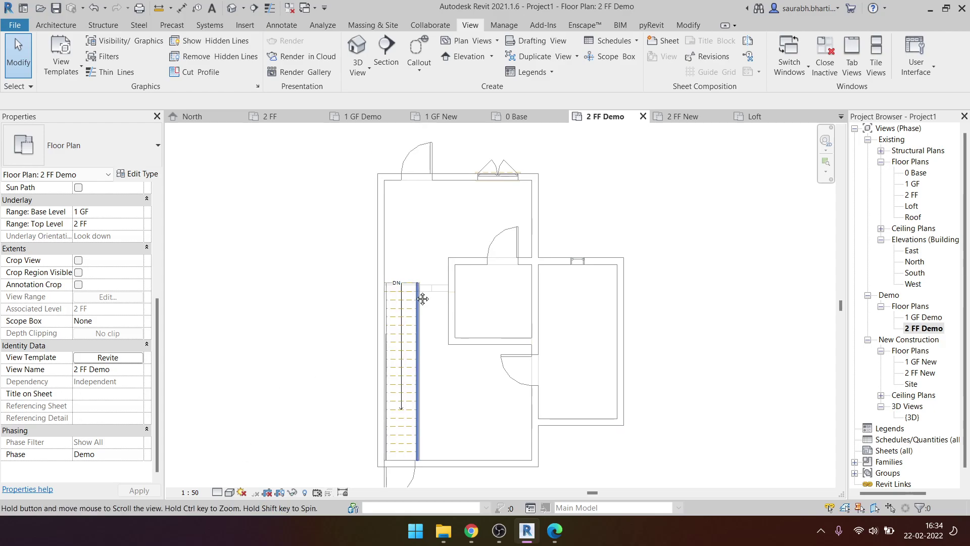
left_click(443, 232)
key("h")
key("h")
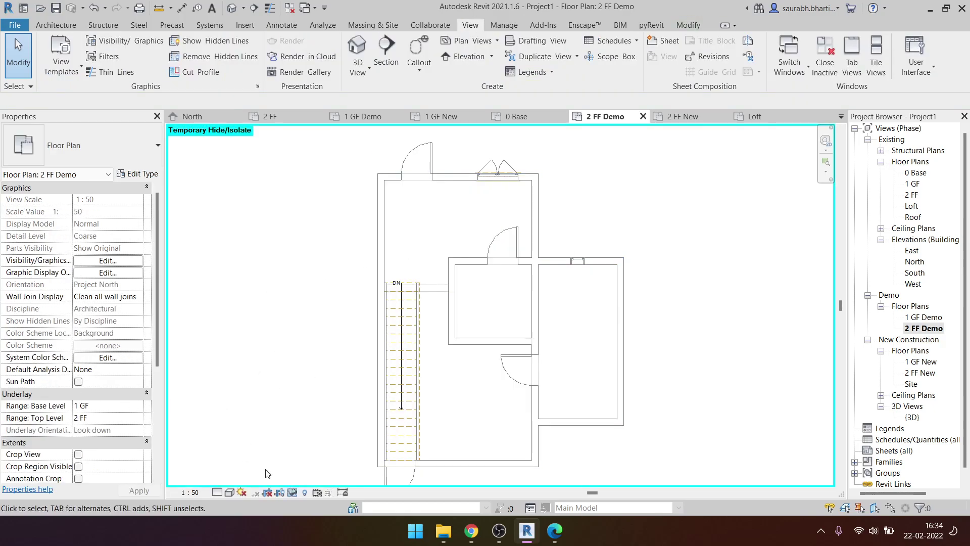
- Keep the view's phase set to Demo in Properties
left_click(229, 492)
scroll(42, 385, "down", 5)
left_click(114, 453)
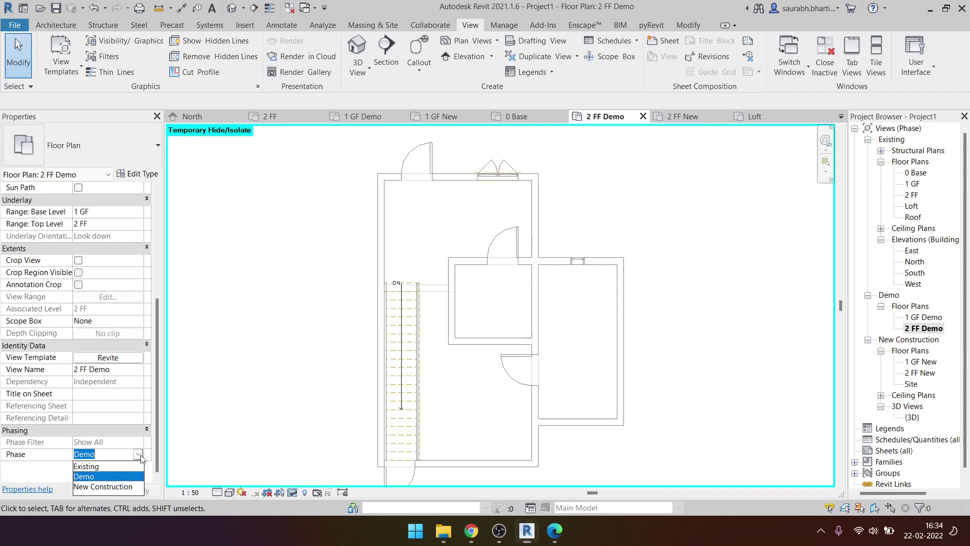
left_click(178, 458)
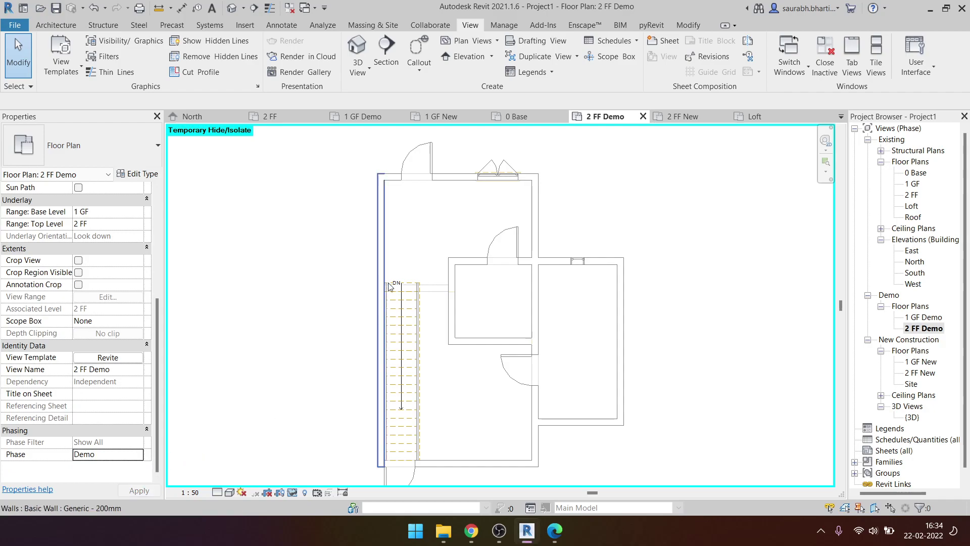
scroll(384, 259, "down", 1)
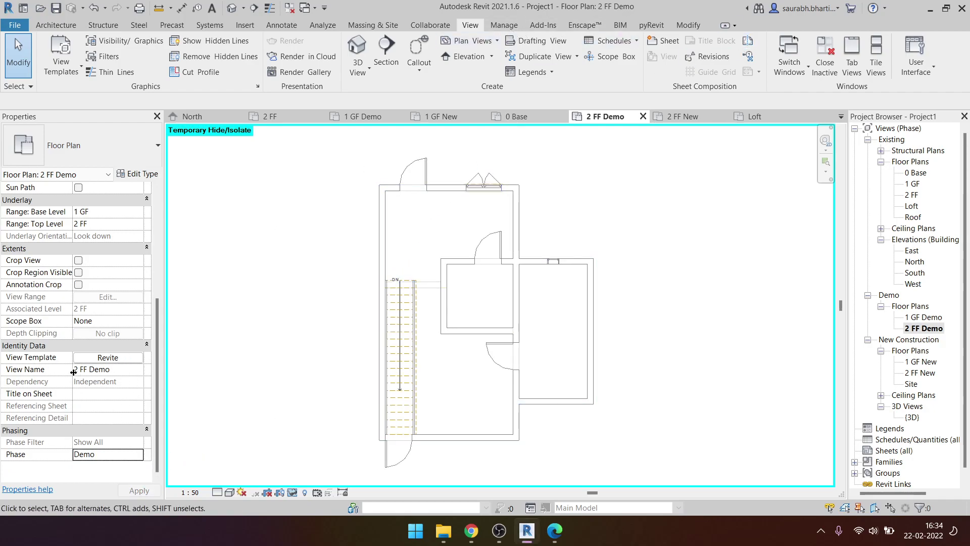
- Review the Revite template's model category visibility overrides, then close the template dialogs
left_click(134, 359)
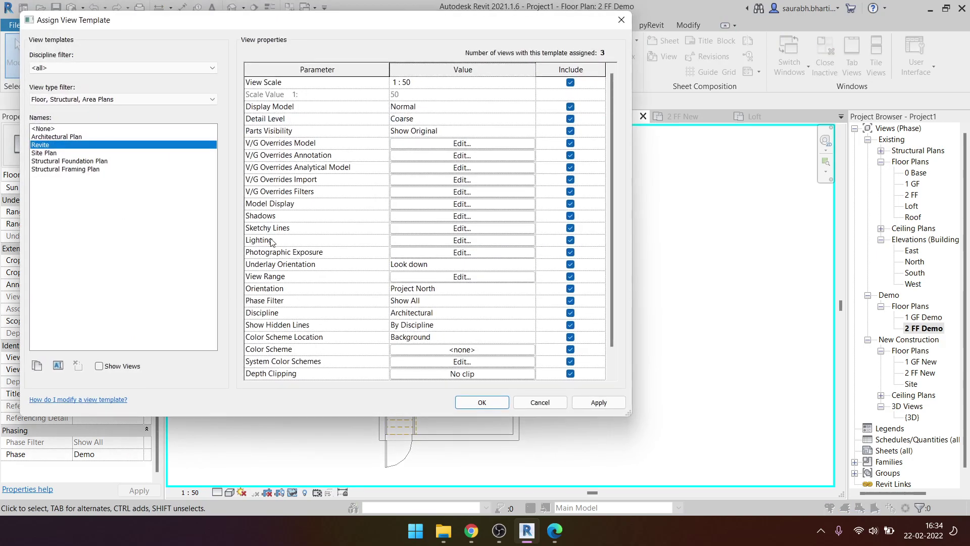
left_click(463, 143)
scroll(717, 254, "down", 3)
scroll(717, 255, "down", 5)
scroll(827, 252, "down", 3)
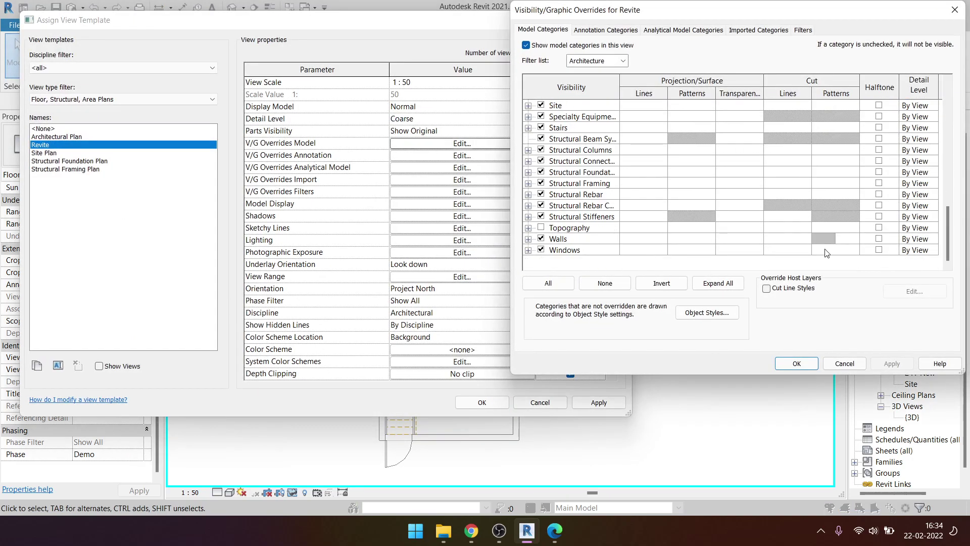
key("Return")
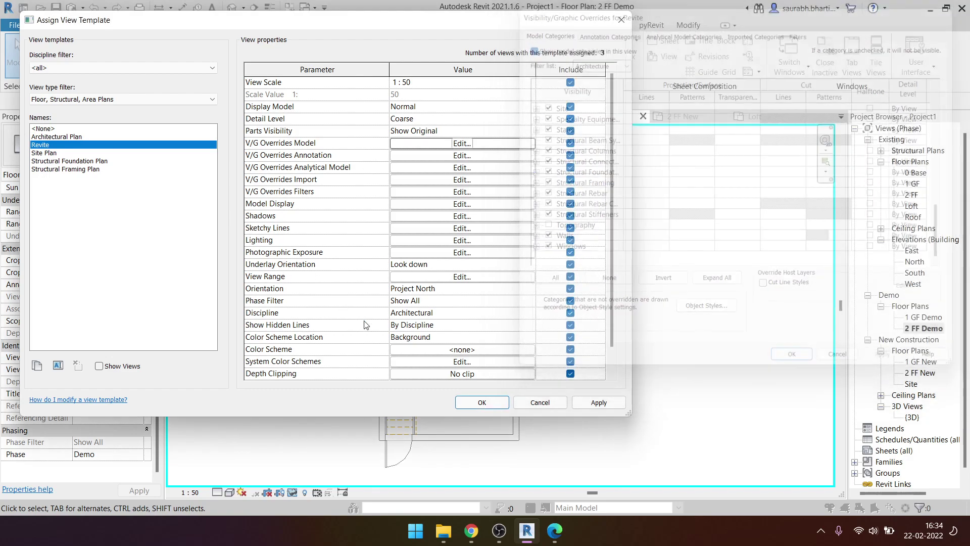
key("Return")
- Inspect a floor and the wall between the rooms, clearing each selection
scroll(529, 378, "down", 2)
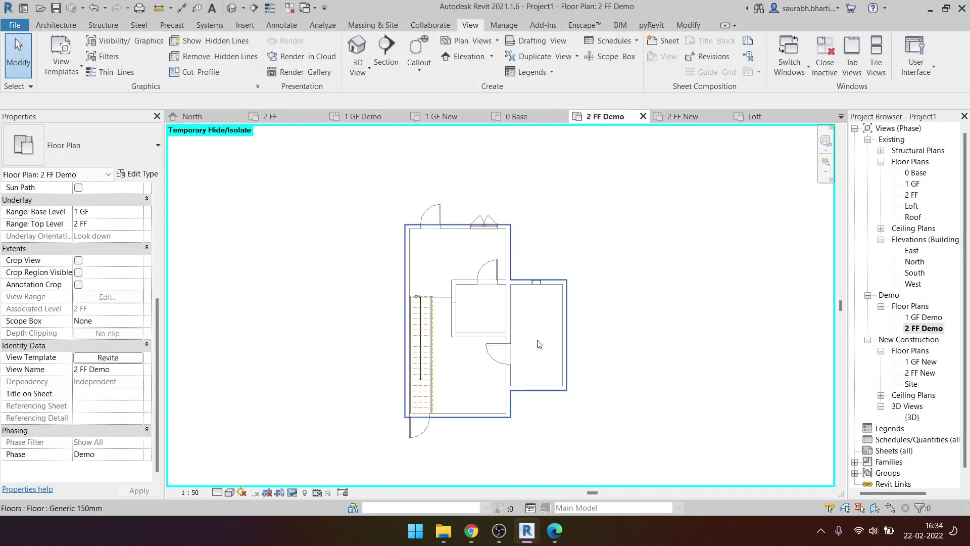
left_click(541, 342)
key("Escape")
scroll(552, 343, "up", 2)
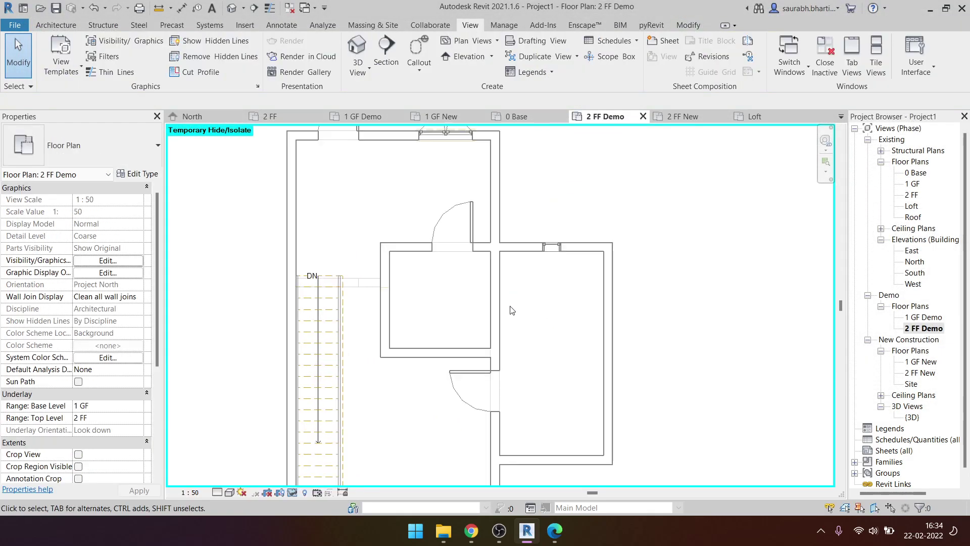
left_click(496, 313)
key("Escape")
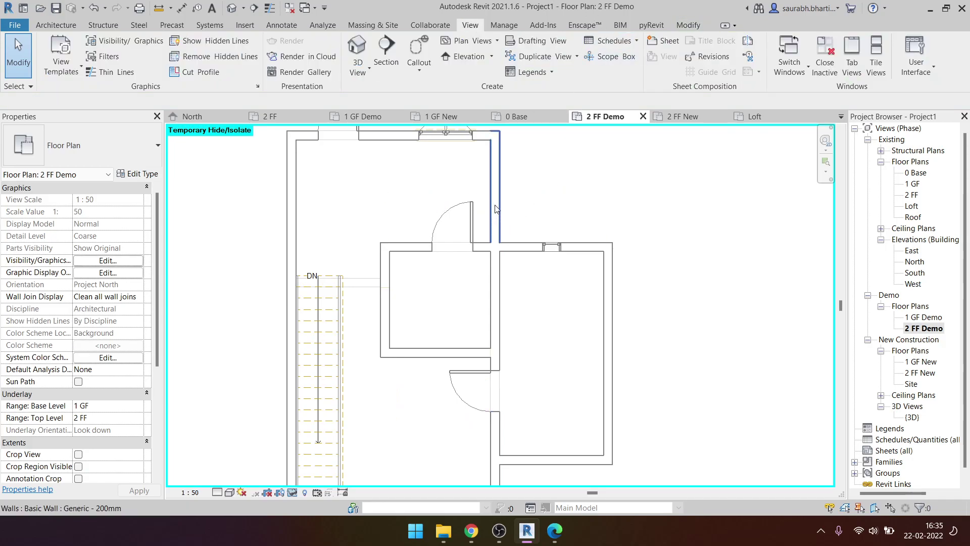
scroll(525, 151, "up", 2)
left_click(514, 26)
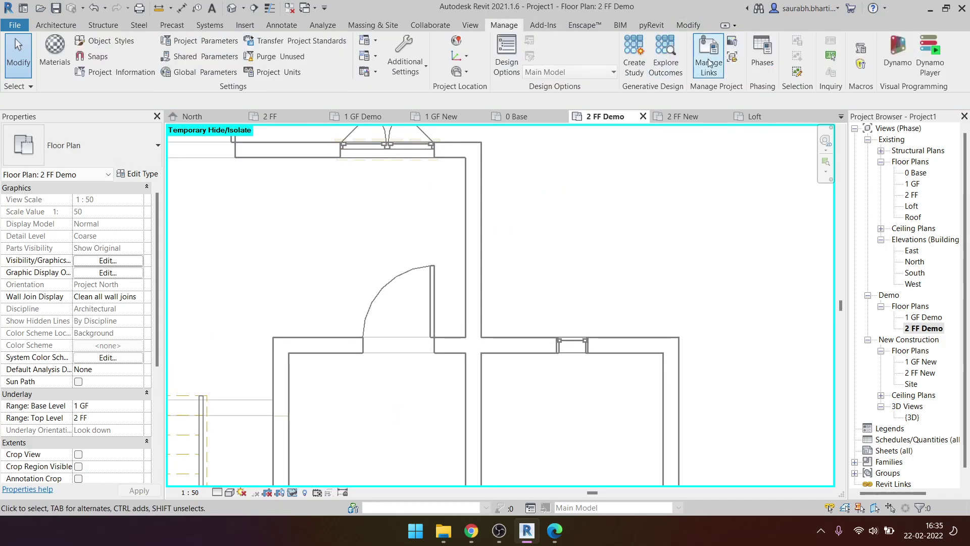
left_click(763, 56)
left_click(524, 94)
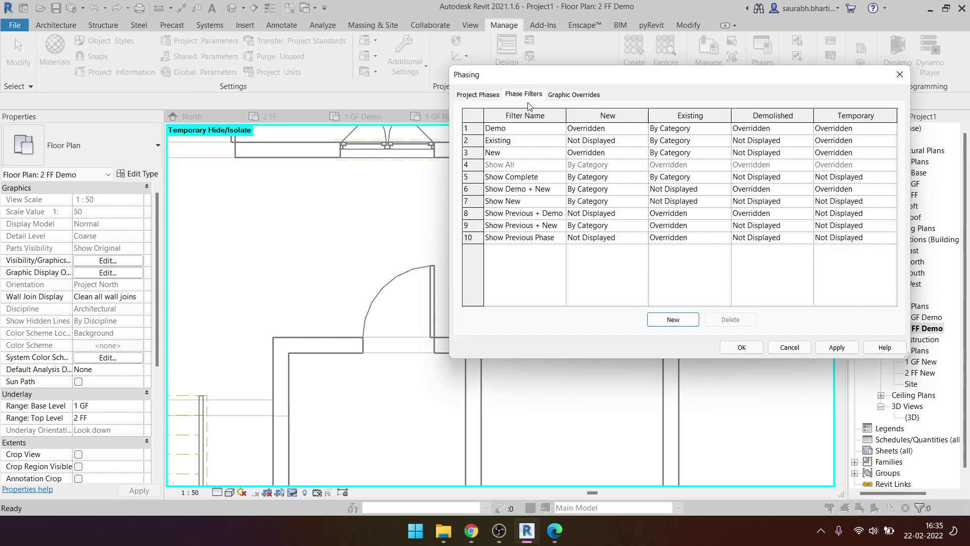
left_click(574, 95)
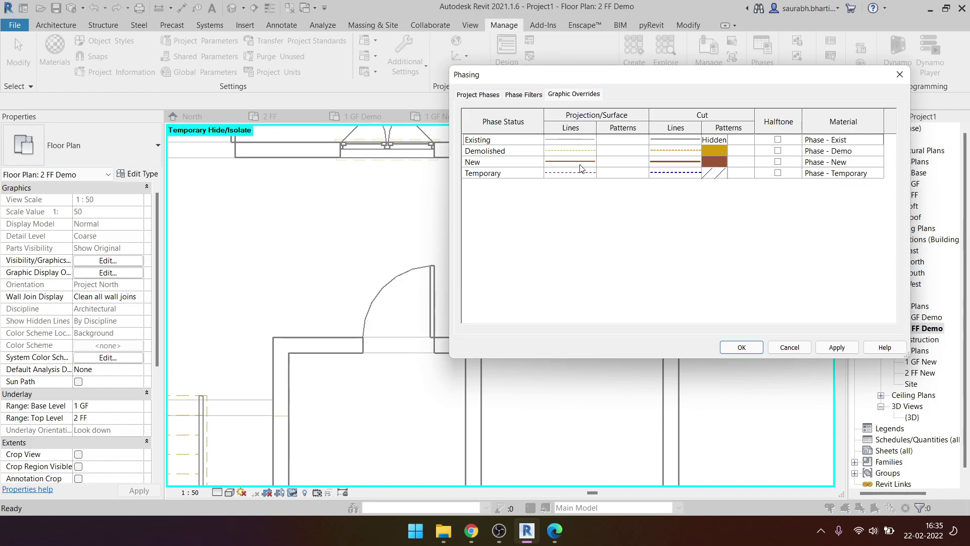
left_click(663, 155)
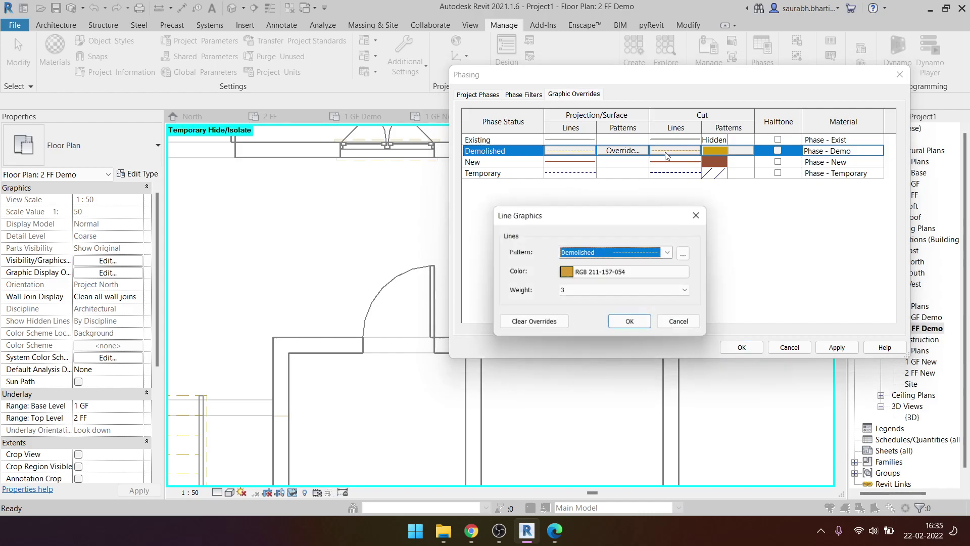
key("Escape")
key("Escape")
scroll(510, 268, "down", 3)
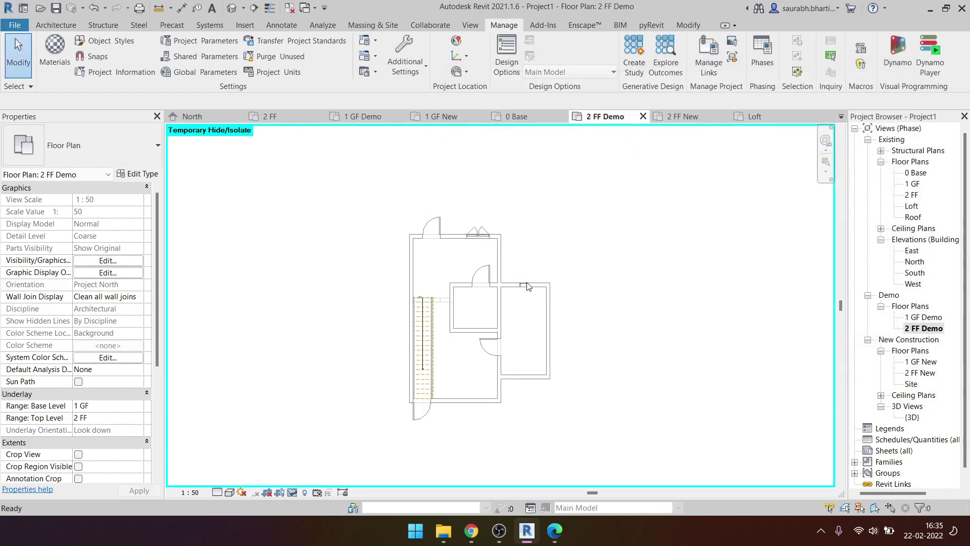
scroll(464, 201, "up", 3)
left_click(439, 167)
right_click(438, 166)
mouse_move(502, 275)
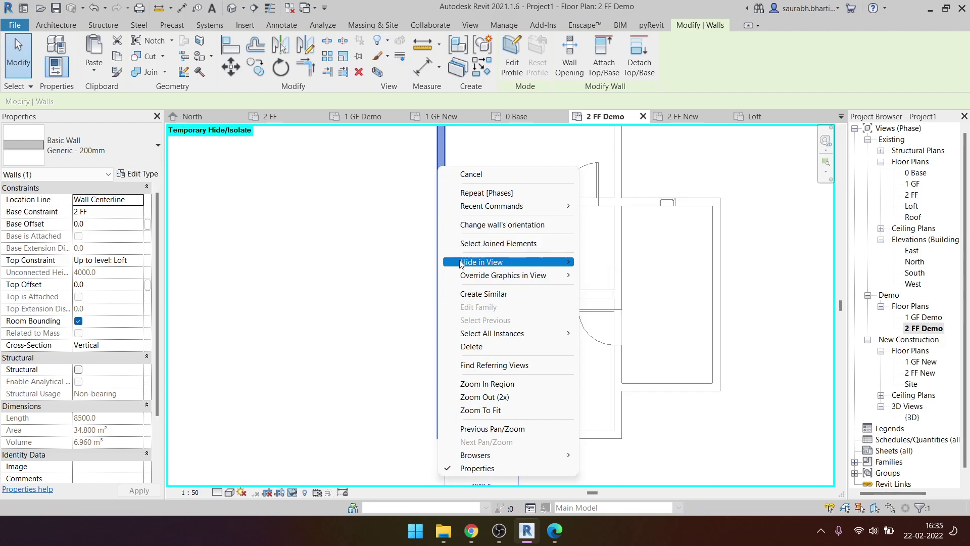
left_click(326, 280)
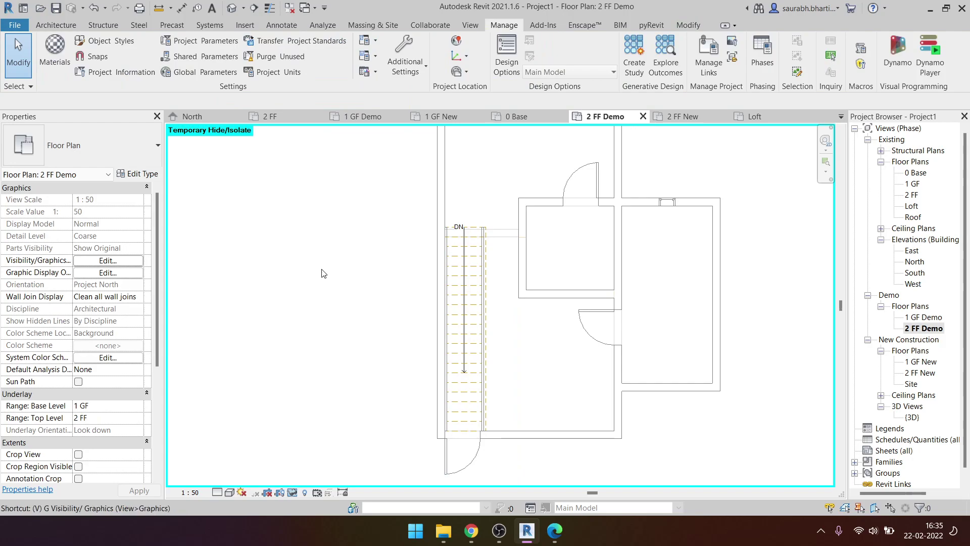
- Review the view's visibility and graphics categories with VG, then close them
key("v")
key("v")
scroll(740, 213, "down", 3)
scroll(743, 217, "down", 3)
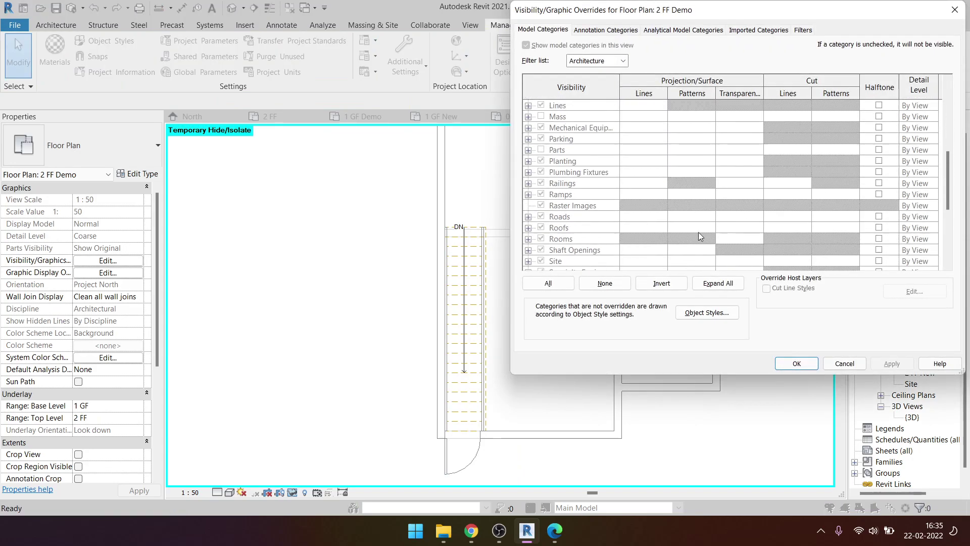
key("Escape")
scroll(63, 408, "down", 5)
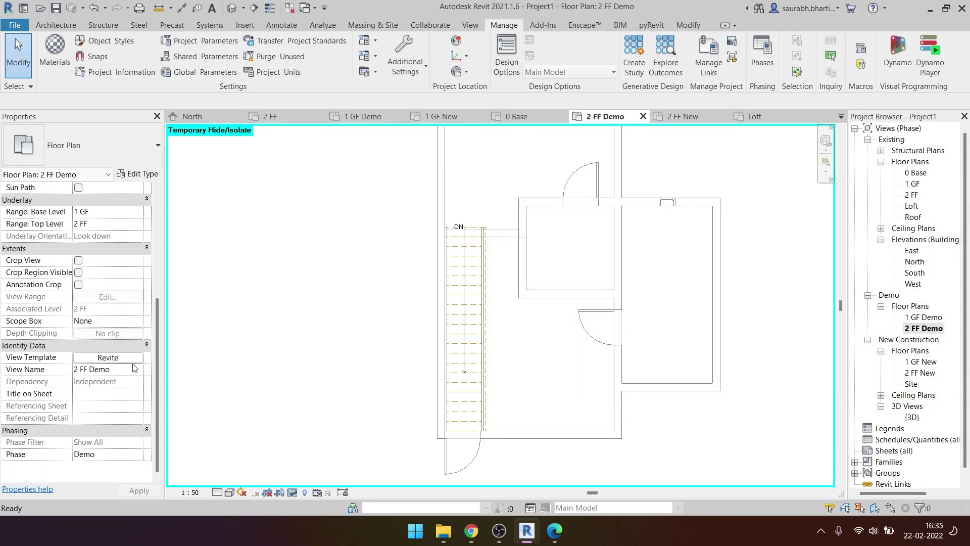
- Set the 2 FF Demo plan's view template to <None>
left_click(121, 357)
left_click(46, 129)
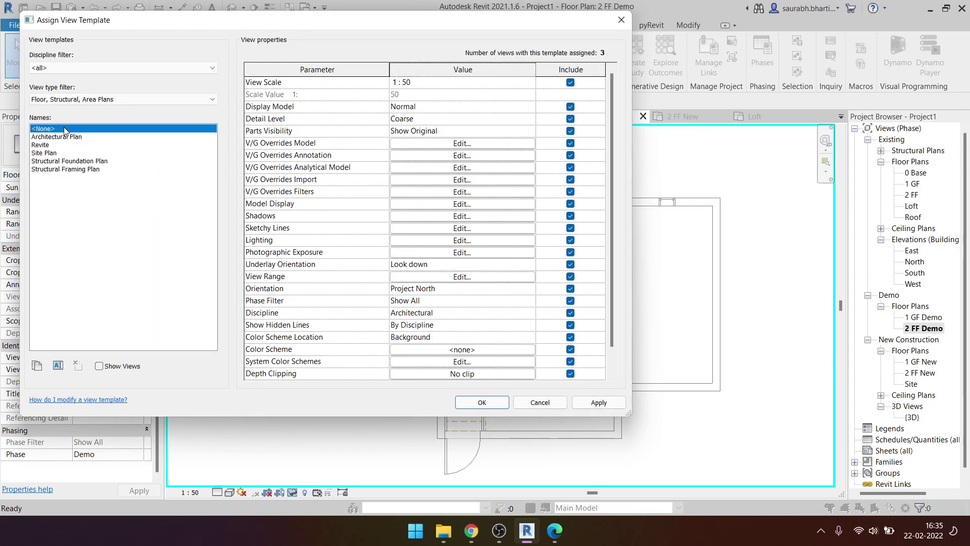
left_click(478, 405)
scroll(405, 301, "up", 4)
scroll(359, 314, "down", 5)
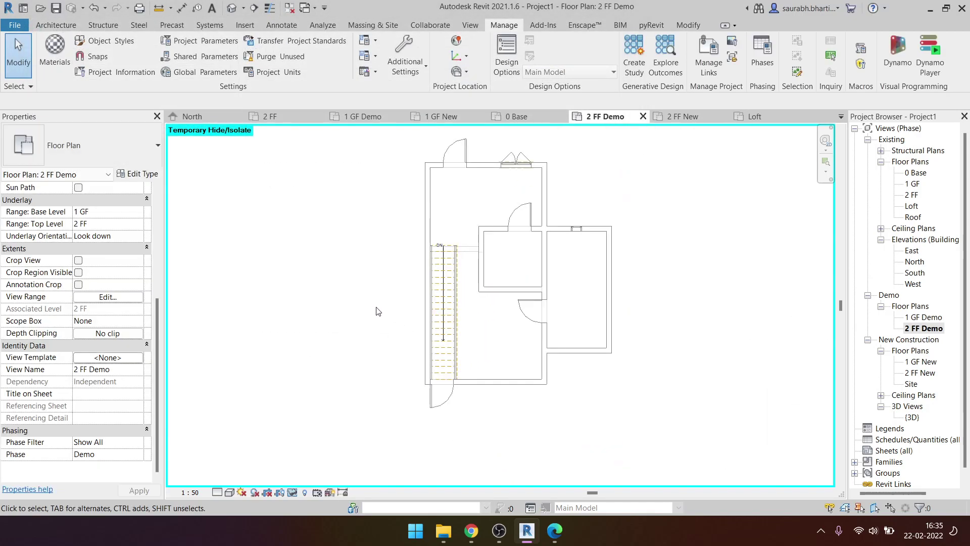
scroll(418, 259, "up", 1)
- Inspect a floor and the left exterior wall, including its context options
left_click(468, 202)
left_click(414, 257)
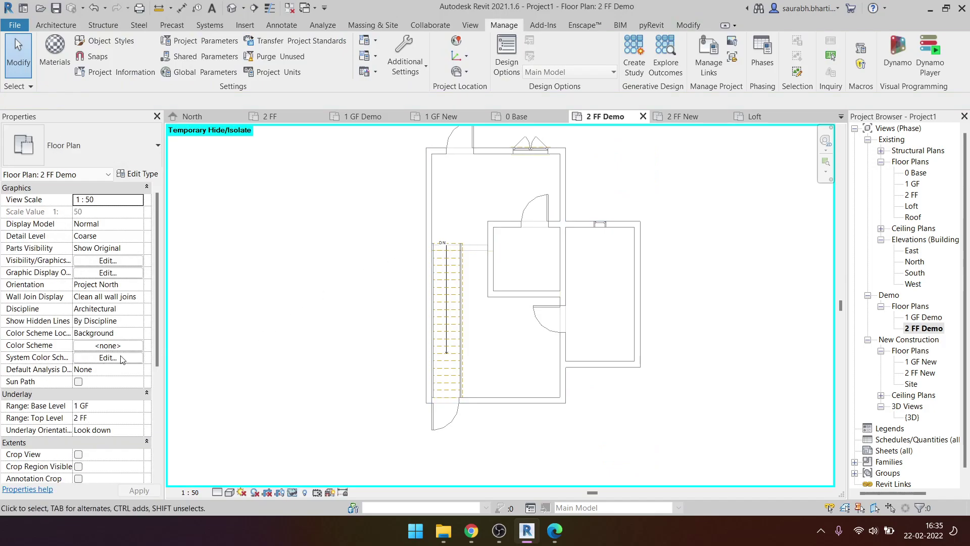
left_click(427, 197)
right_click(427, 194)
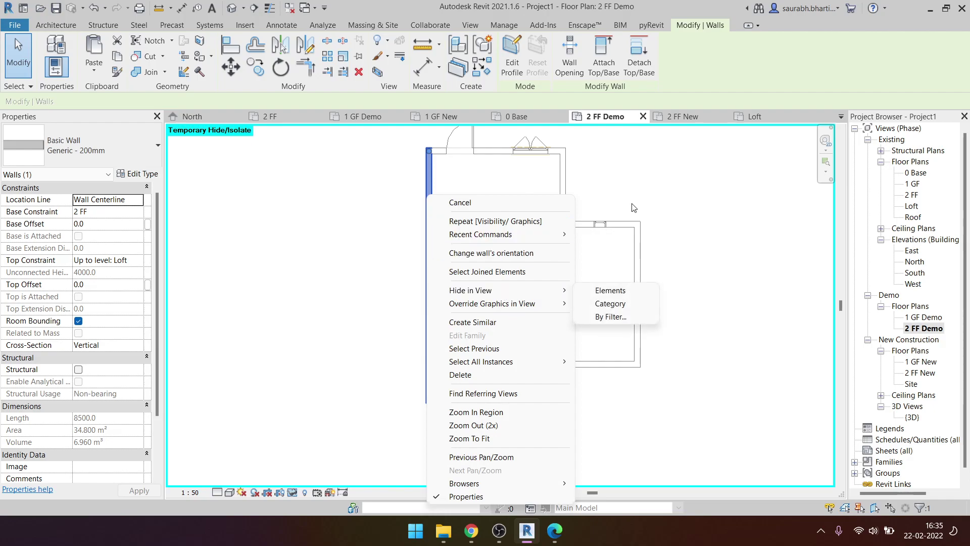
scroll(550, 325, "up", 2)
scroll(550, 325, "up", 2)
scroll(550, 325, "up", 2)
- Select and clear the floors, then bring up the project Phasing settings
left_click(546, 303)
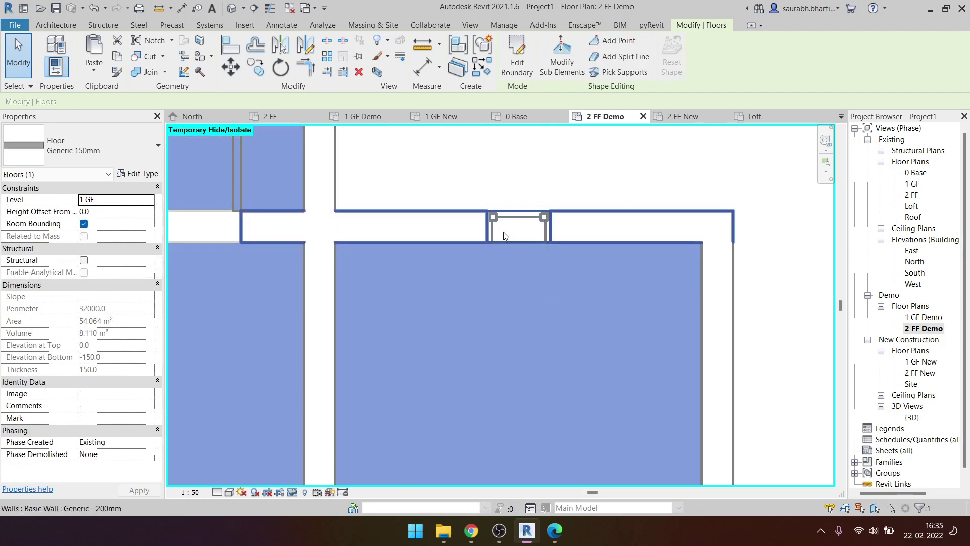
key("Escape")
left_click(504, 25)
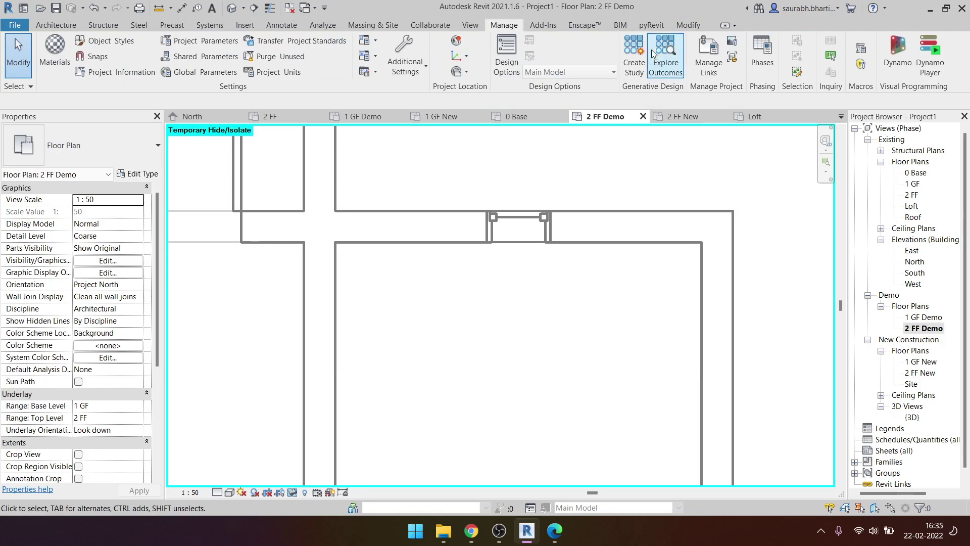
left_click(767, 56)
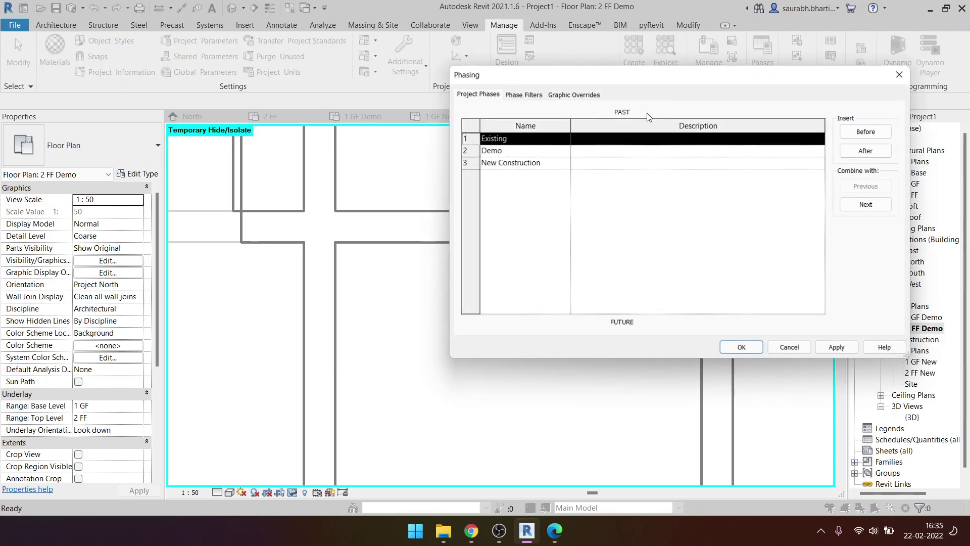
- Review the Demolished phase status cut pattern in the phase graphic overrides
left_click(587, 94)
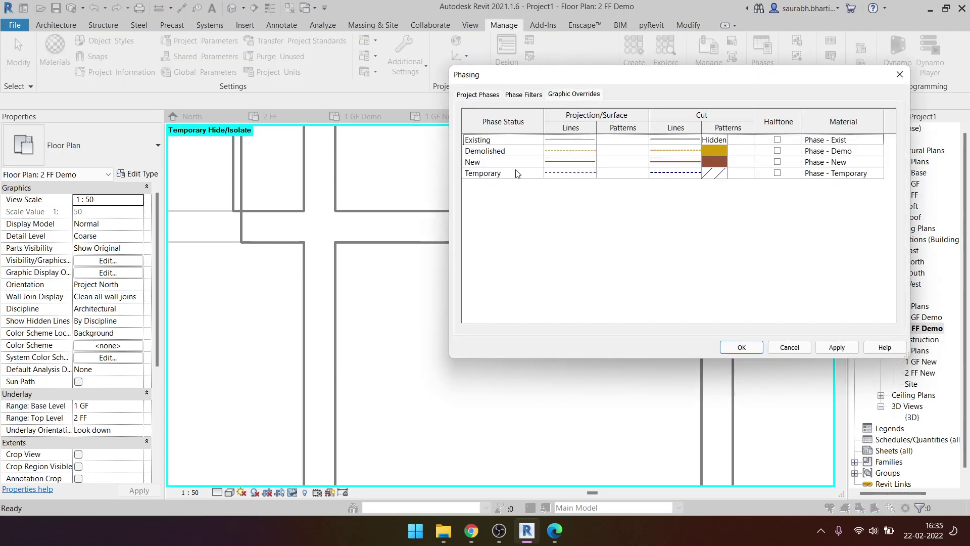
left_click(526, 151)
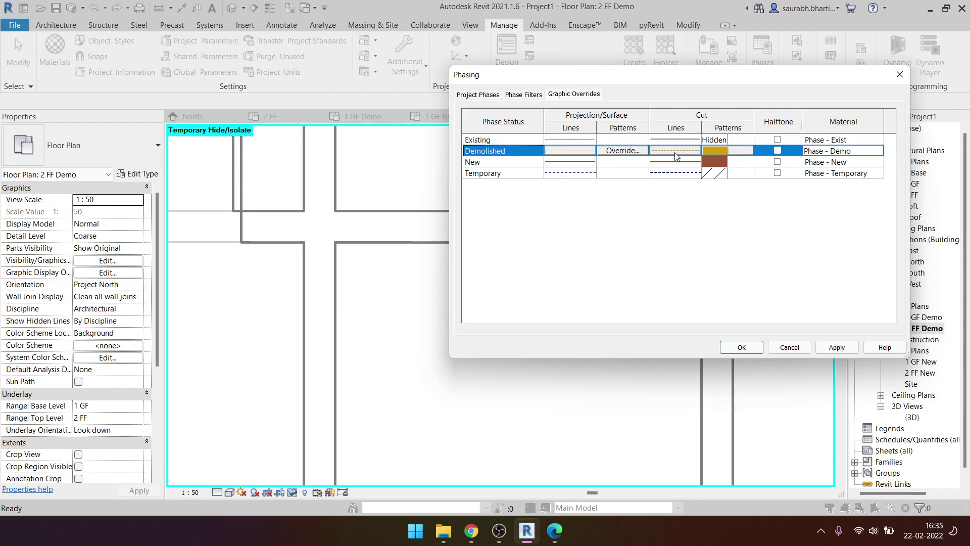
left_click(726, 153)
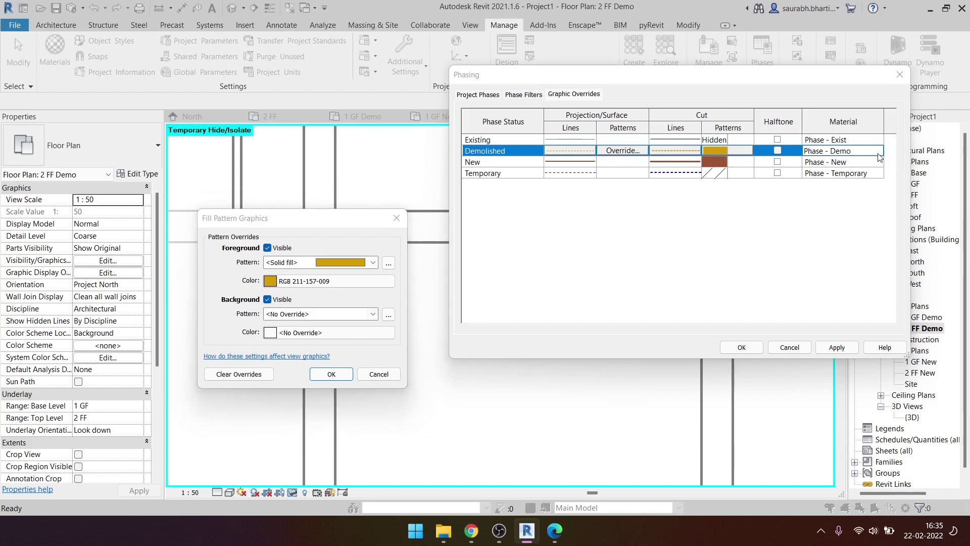
key("Escape")
- Check the Phase - Demo material's appearance colour, then close the Phasing settings
left_click(879, 153)
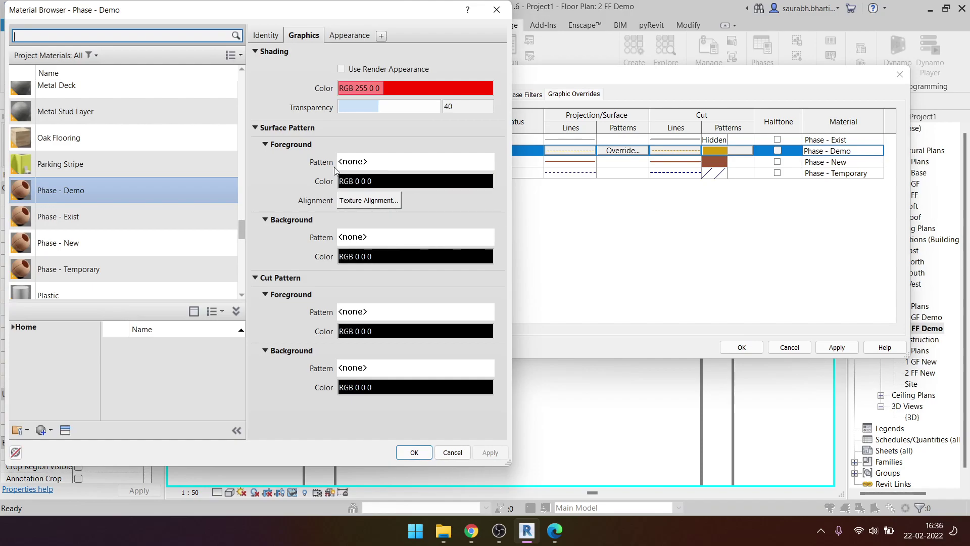
left_click(349, 35)
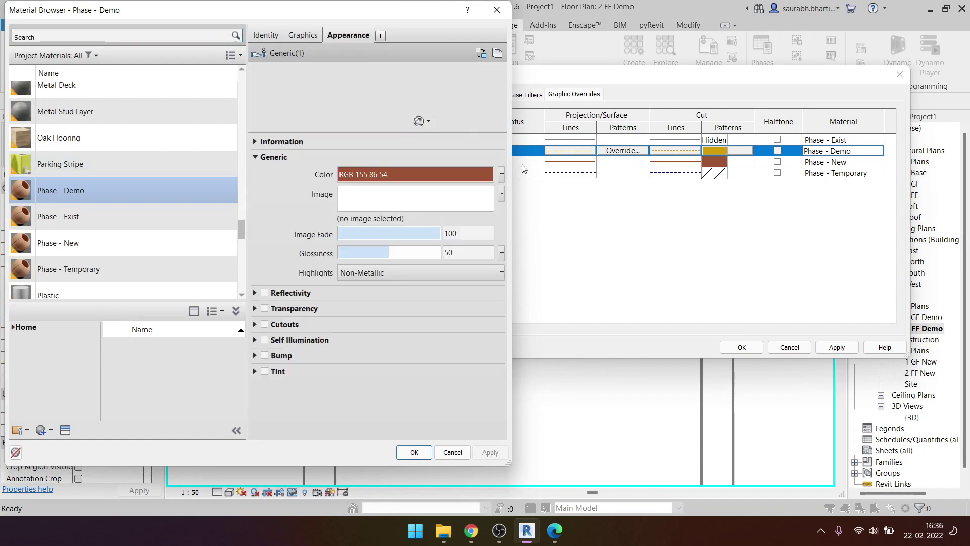
key("Return")
left_click(742, 347)
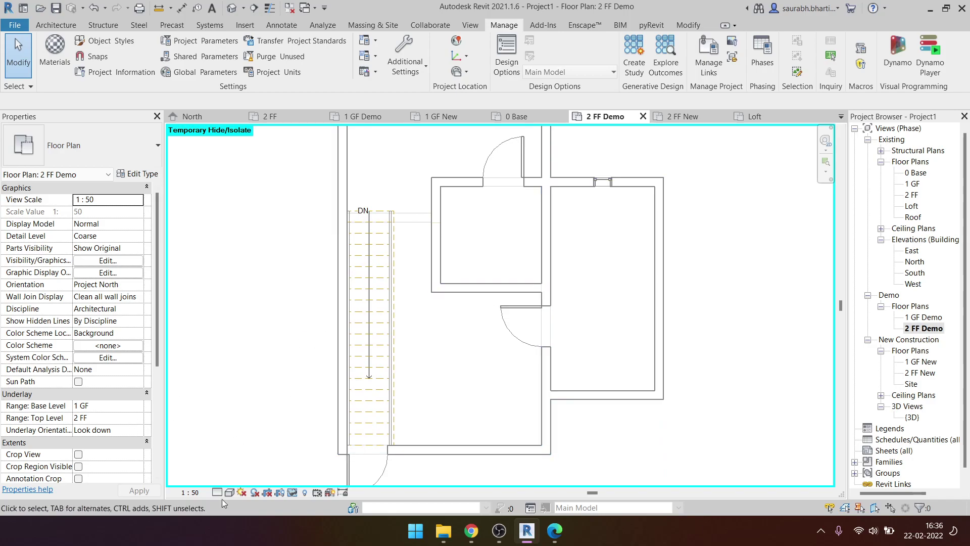
- Set the Walls cut pattern background to Solid fill in VG and apply
key("v")
key("g")
scroll(669, 220, "down", 5)
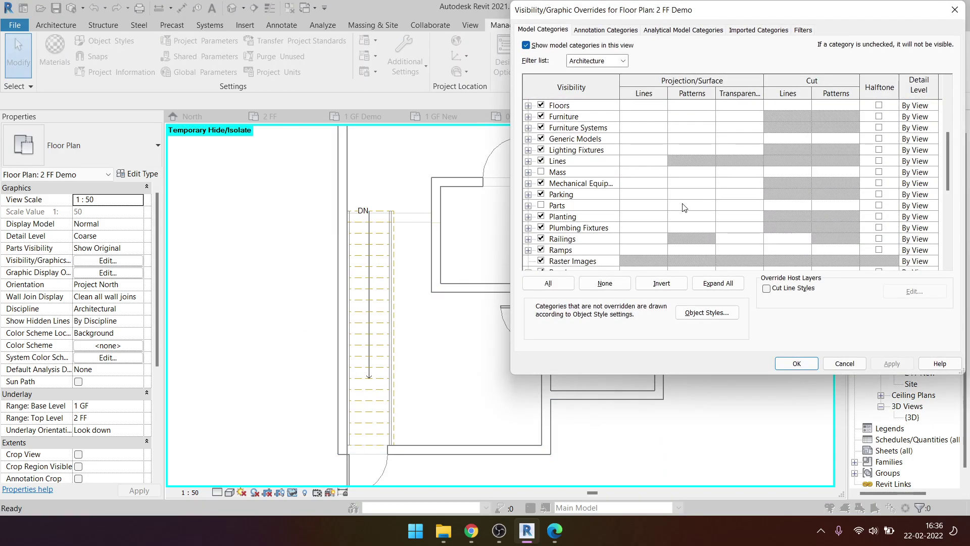
scroll(669, 220, "down", 5)
left_click(817, 249)
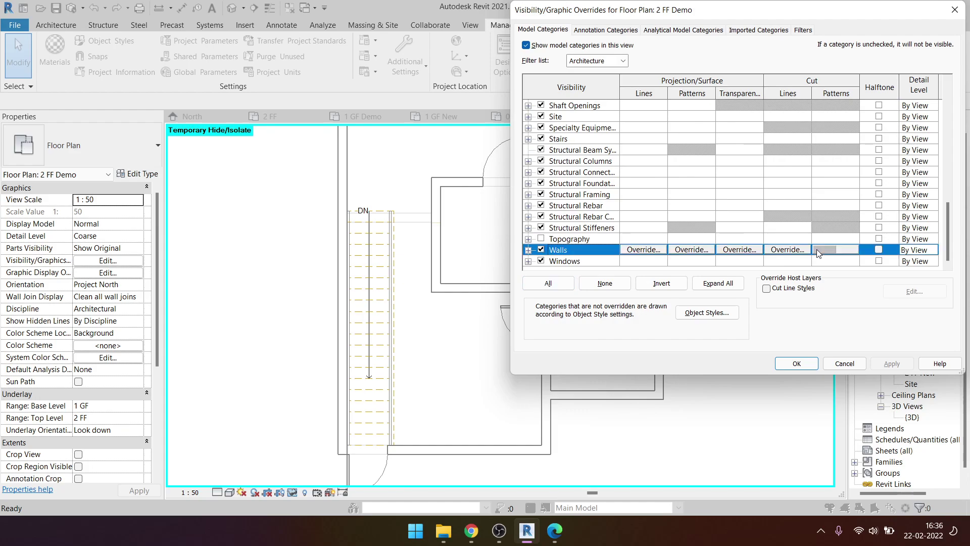
left_click(822, 250)
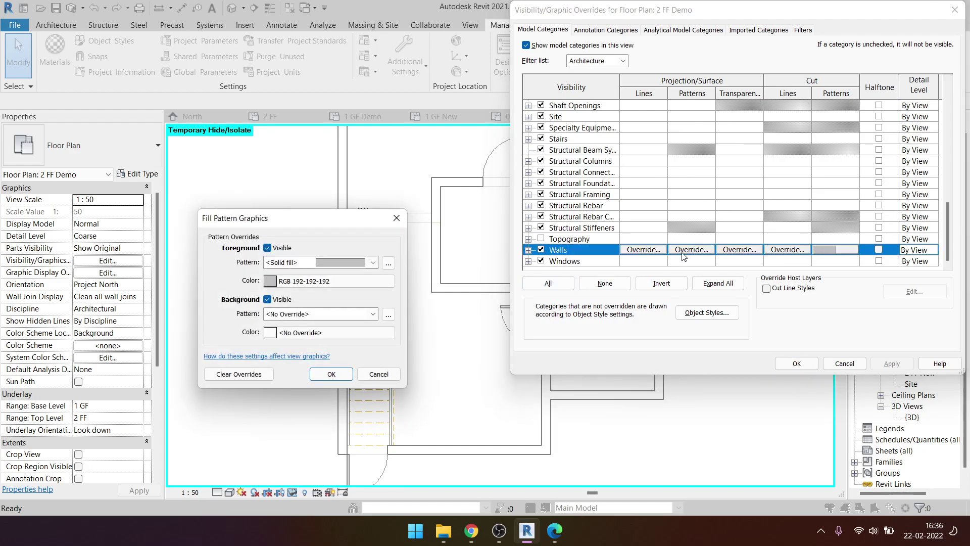
left_click(336, 313)
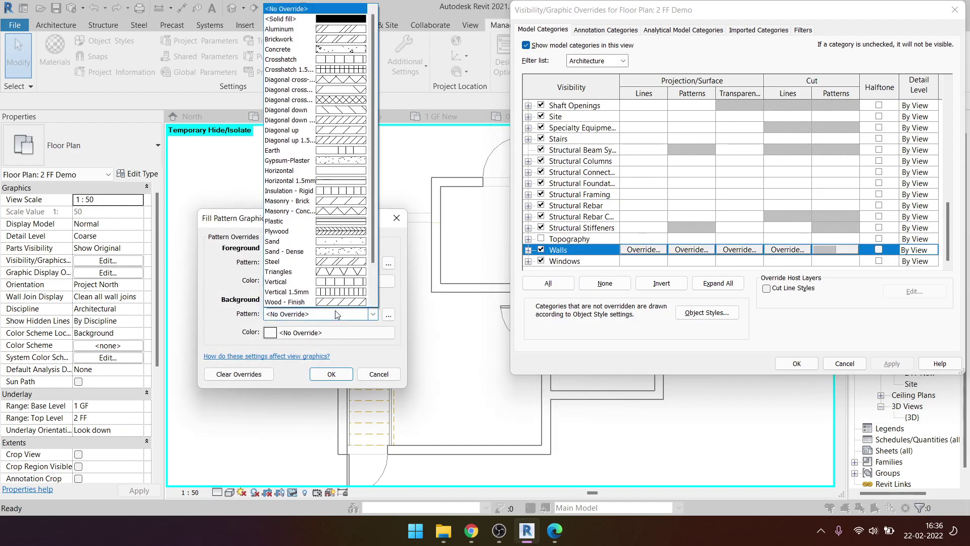
left_click(293, 15)
left_click(352, 373)
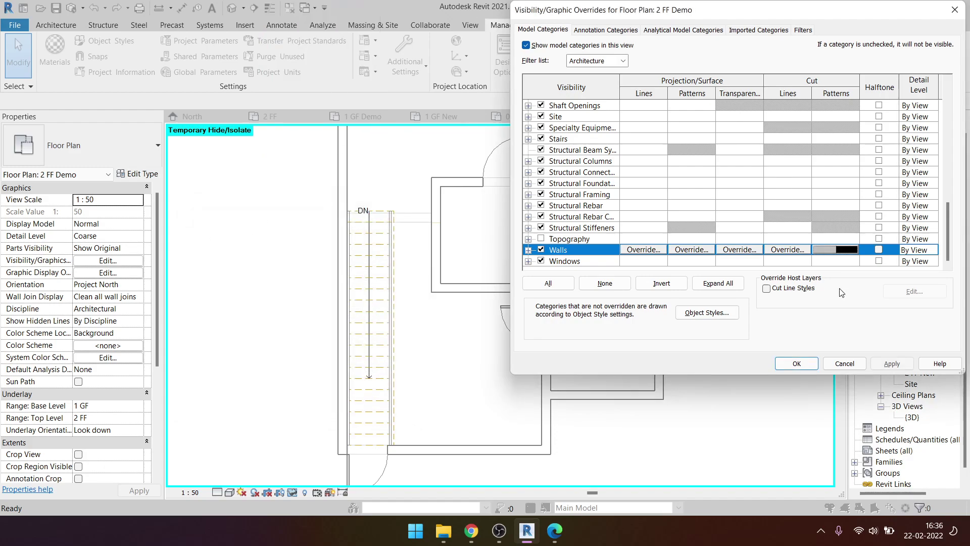
left_click(892, 364)
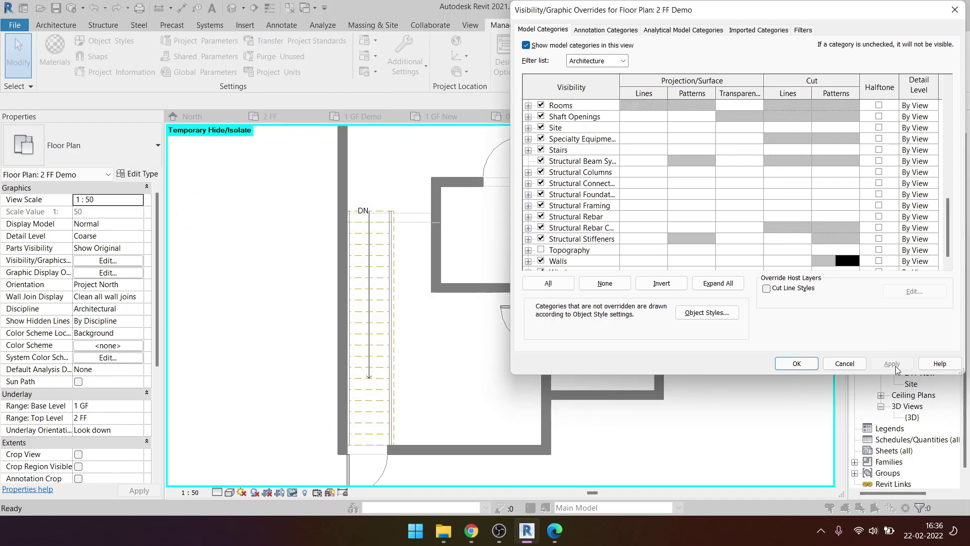
- Colour the Walls solid cut fill light grey RGB 192-192-192, apply and close
left_click(849, 261)
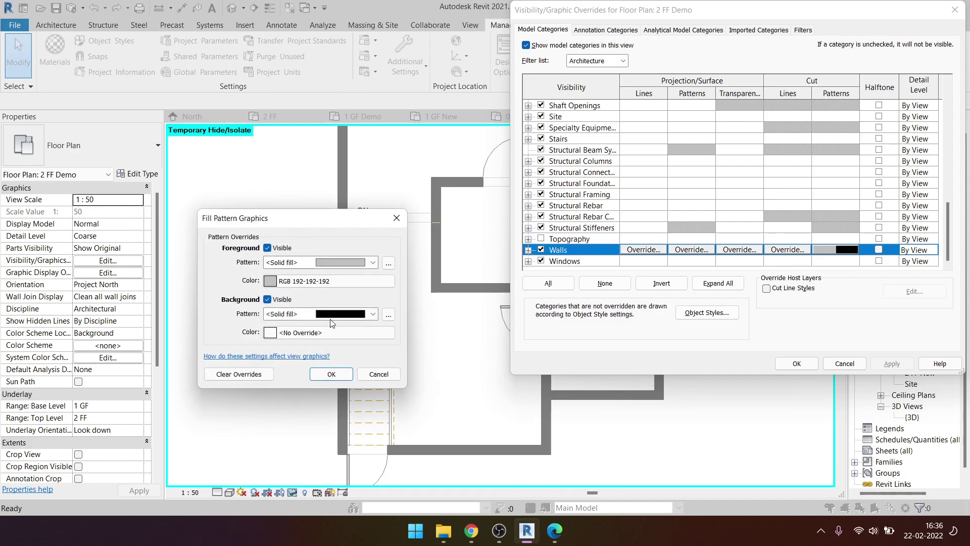
left_click(316, 329)
left_click(259, 283)
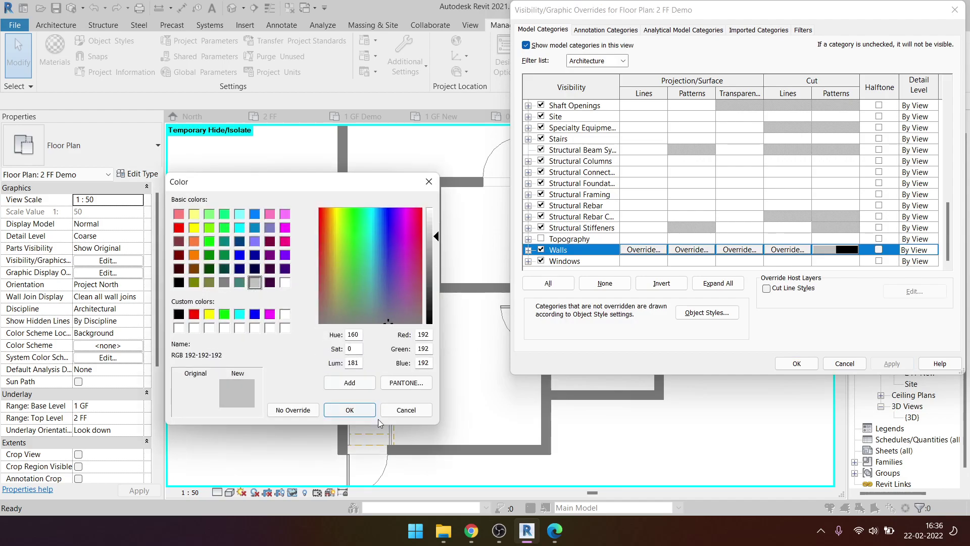
left_click(362, 408)
left_click(331, 374)
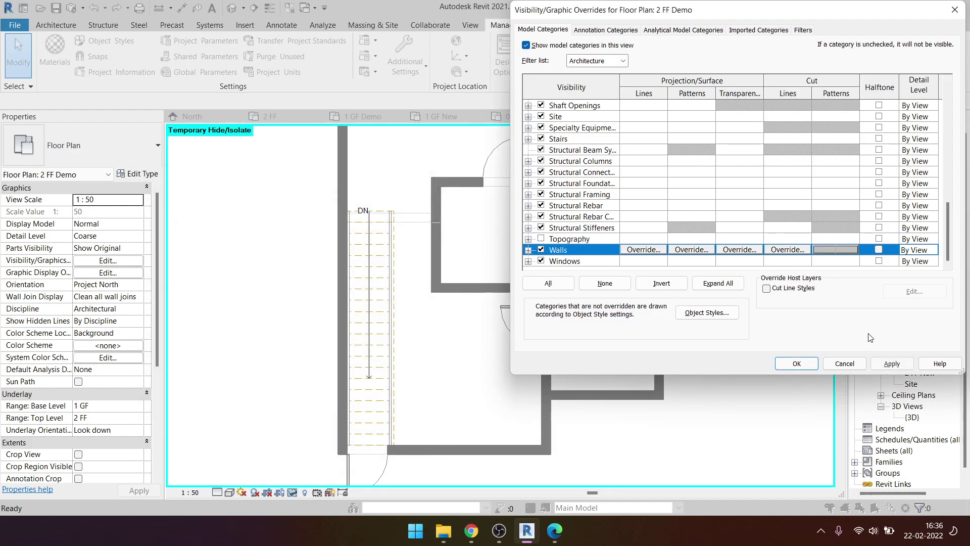
left_click(892, 363)
left_click(797, 363)
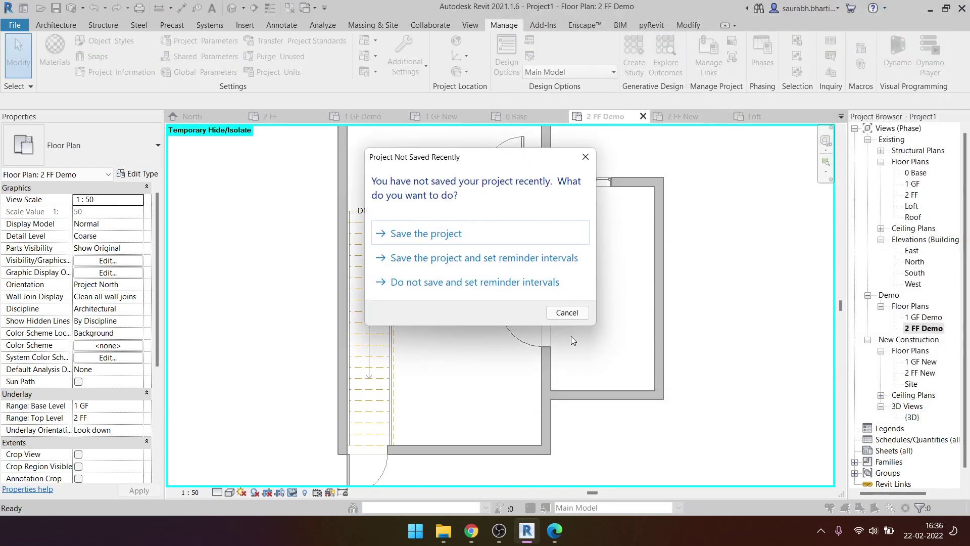
- Dismiss the save reminder and open the 1 GF, 1 GF Demo and 2 FF Demo plans
left_click(565, 312)
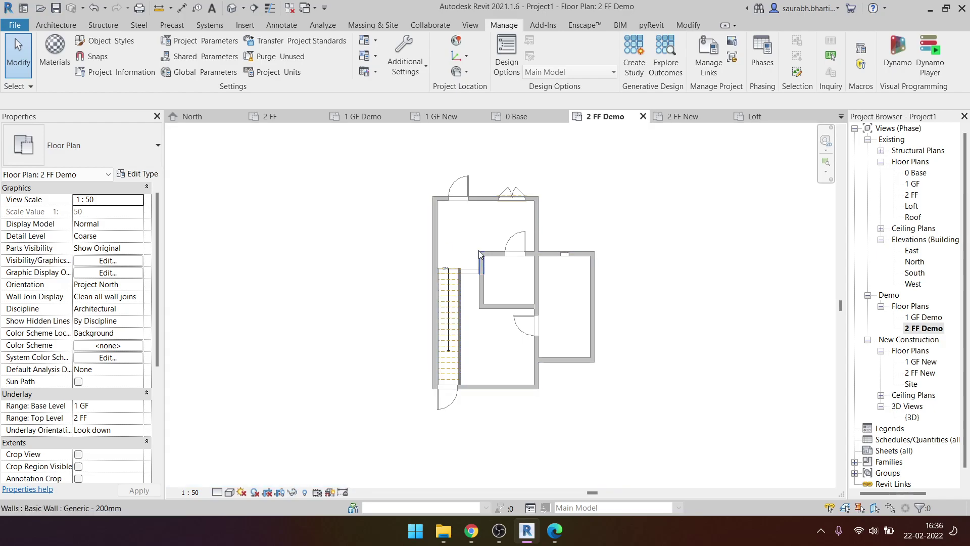
scroll(478, 250, "up", 3)
scroll(633, 188, "up", 3)
scroll(503, 260, "down", 2)
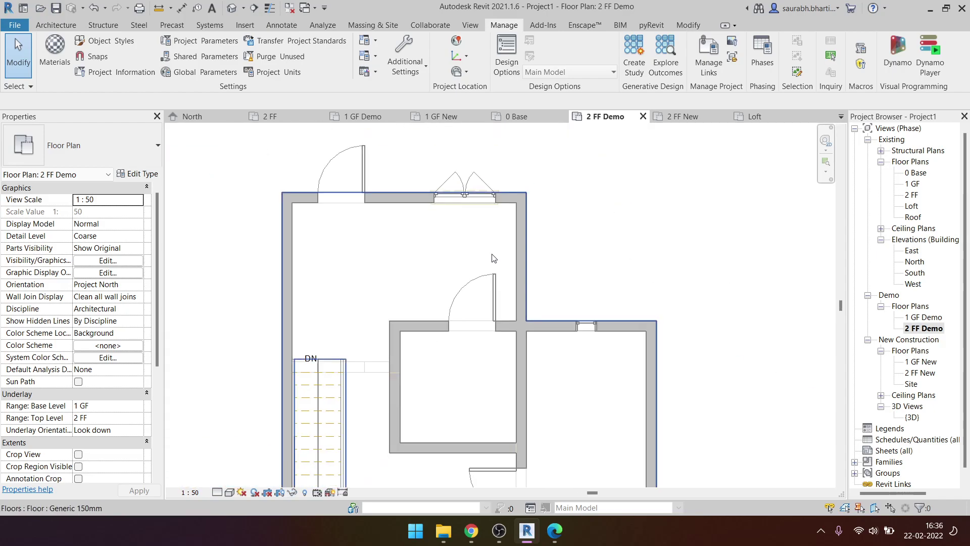
double_click(912, 183)
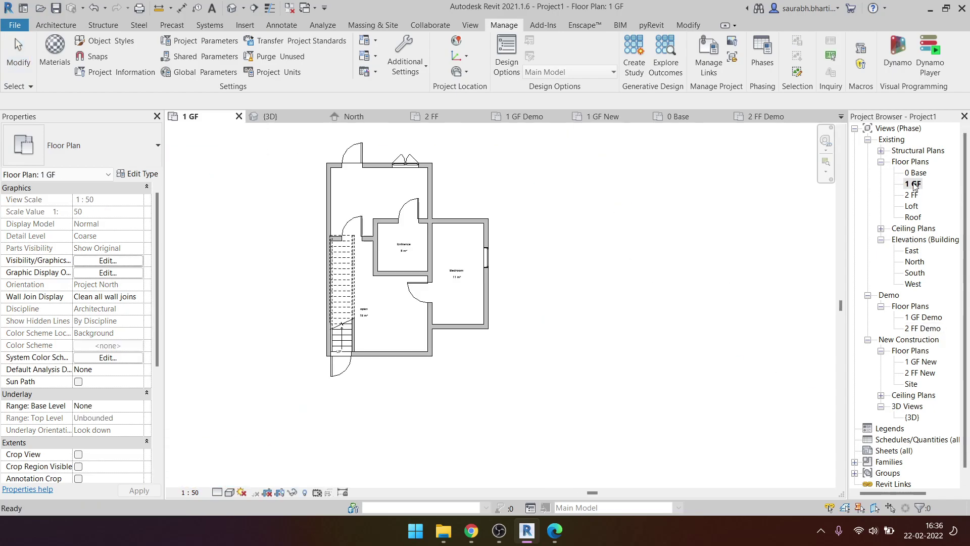
scroll(416, 225, "up", 3)
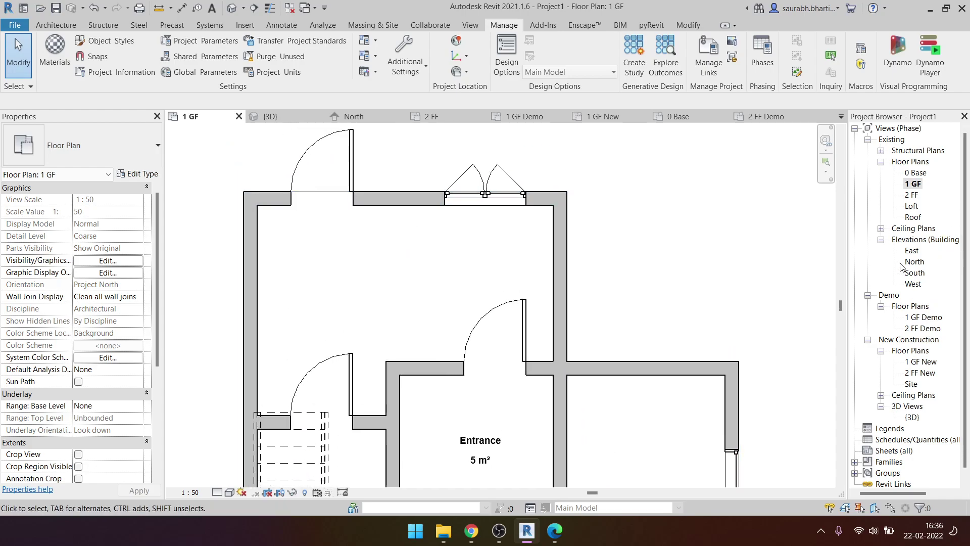
double_click(921, 318)
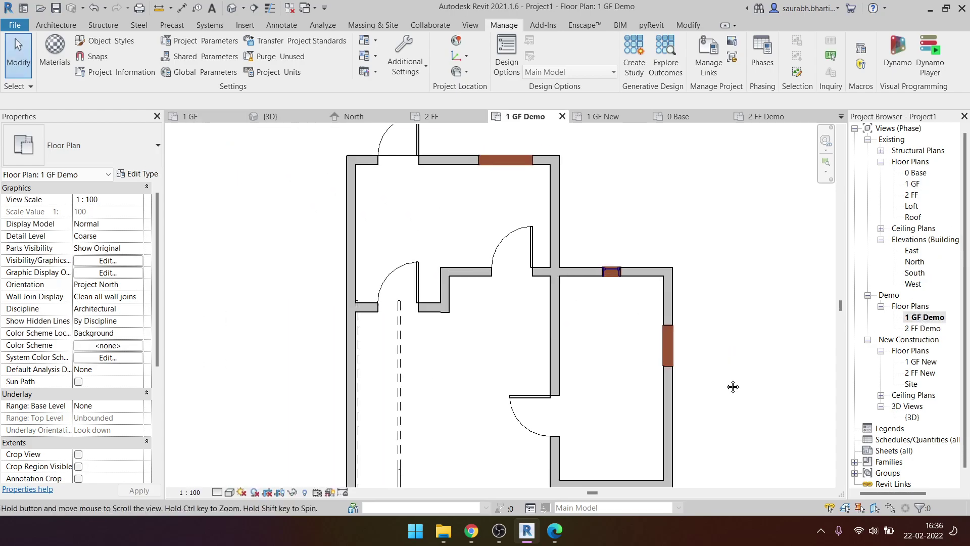
double_click(915, 329)
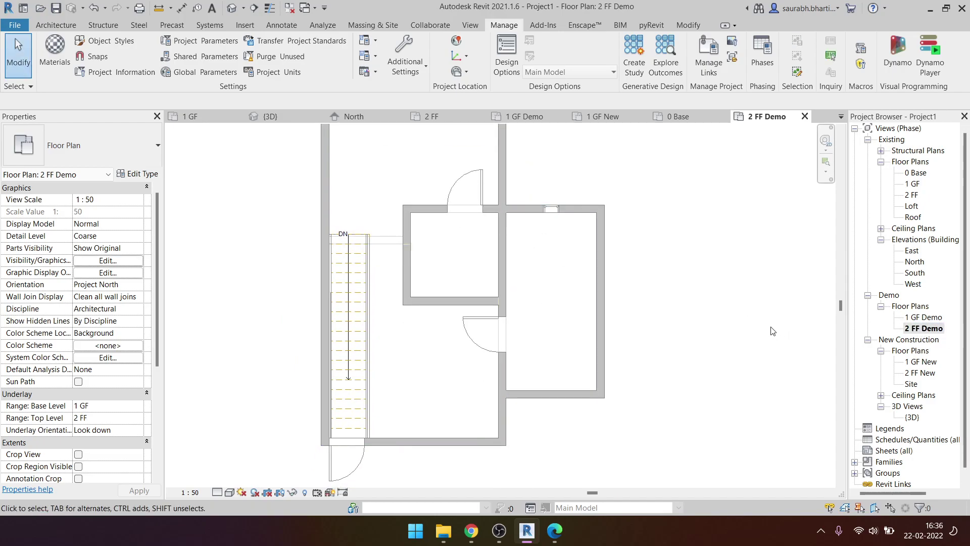
- Inspect a wall in 2 FF Demo, then show the phase graphic overrides
scroll(522, 323, "up", 1)
scroll(522, 323, "up", 1)
scroll(268, 304, "up", 2)
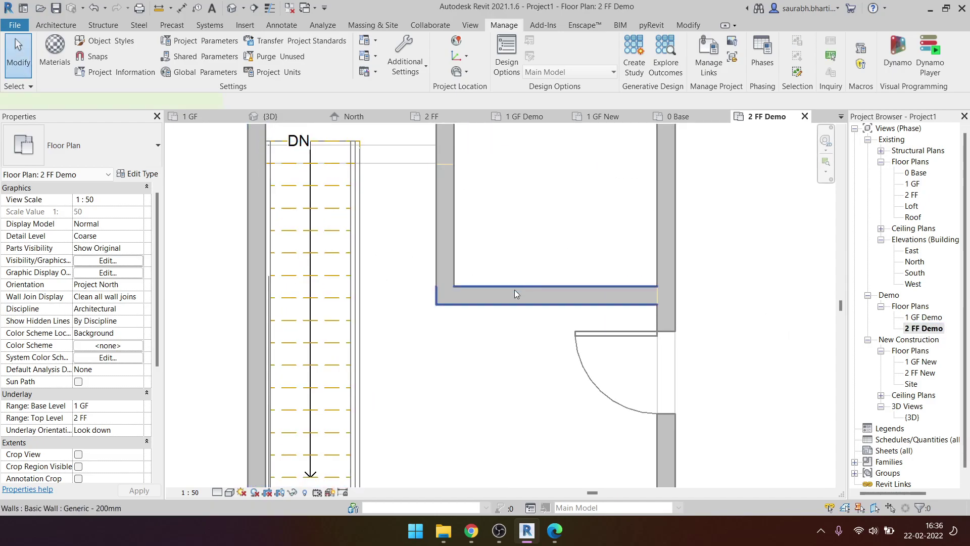
scroll(489, 270, "up", 2)
scroll(481, 273, "up", 1)
left_click(404, 347)
scroll(456, 277, "down", 1)
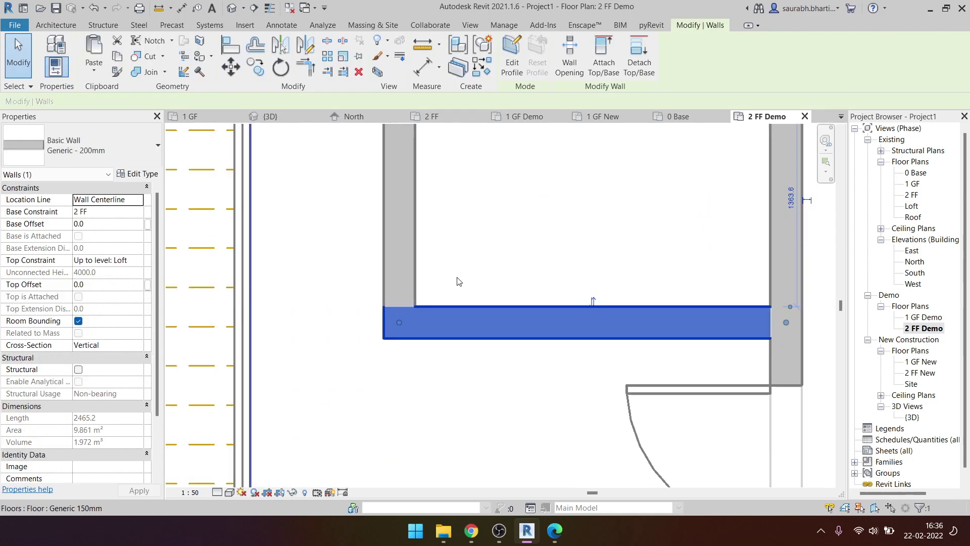
key("Escape")
left_click(762, 53)
left_click(572, 96)
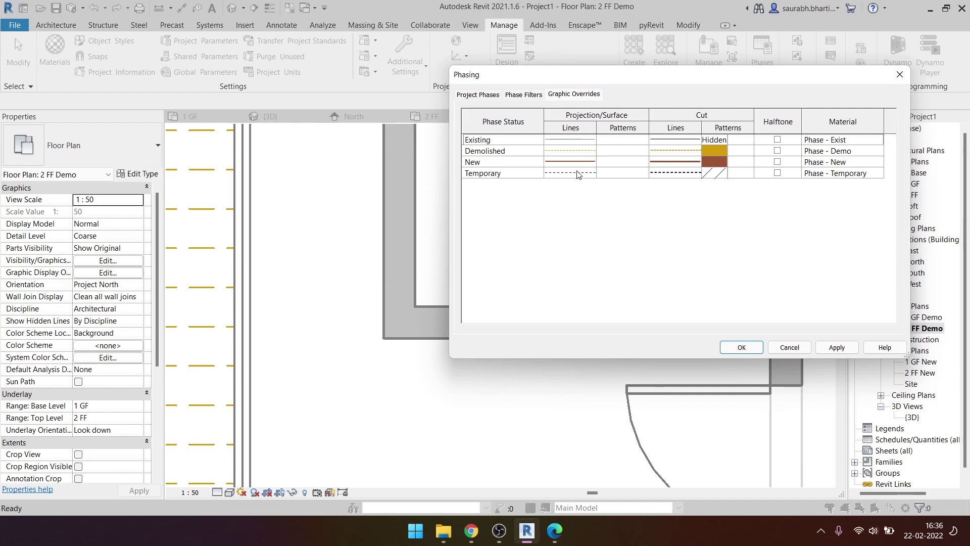
- Inspect the New phase status cut line style, then close Phasing
left_click(593, 163)
left_click(672, 163)
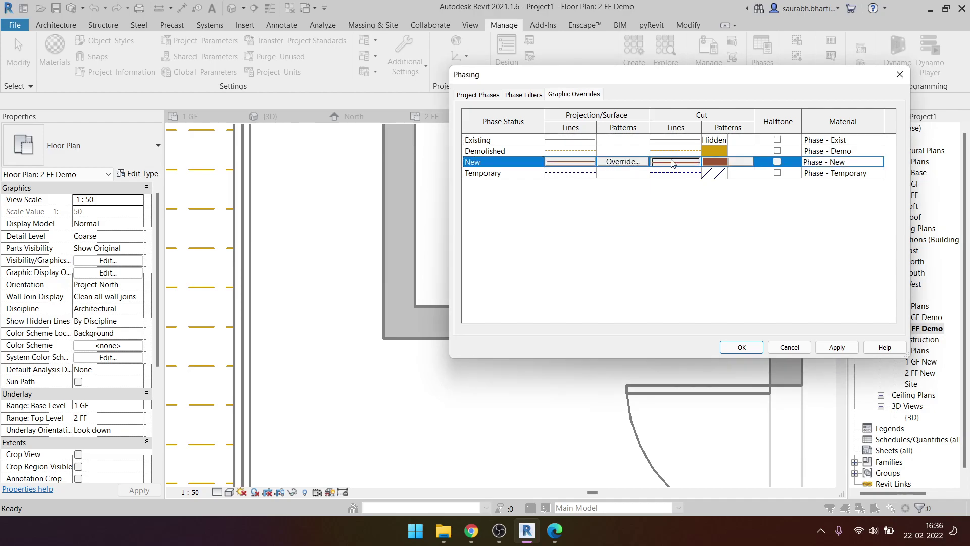
key("Escape")
key("Escape")
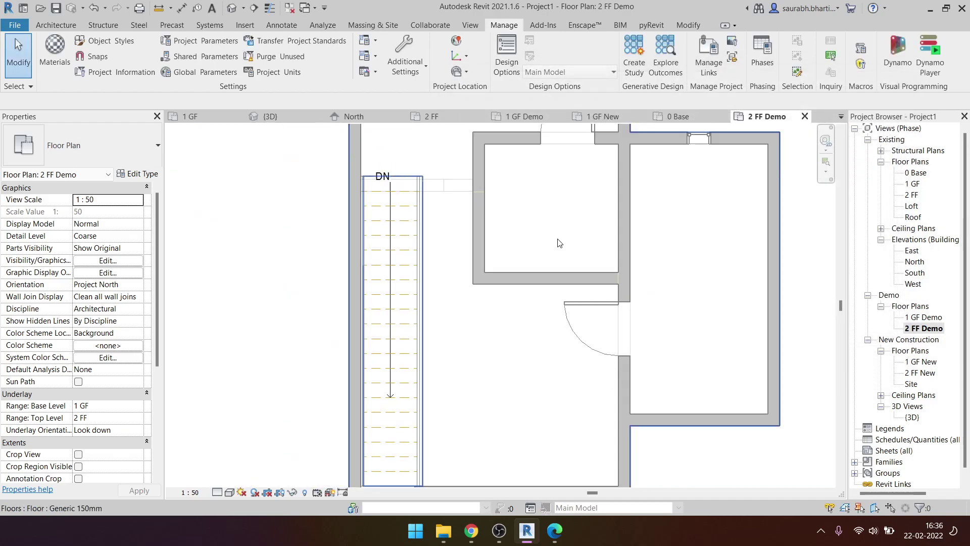
- Drag a selection window around the whole 2 FF Demo floor plan
scroll(560, 244, "down", 3)
scroll(540, 240, "down", 2)
scroll(614, 188, "up", 2)
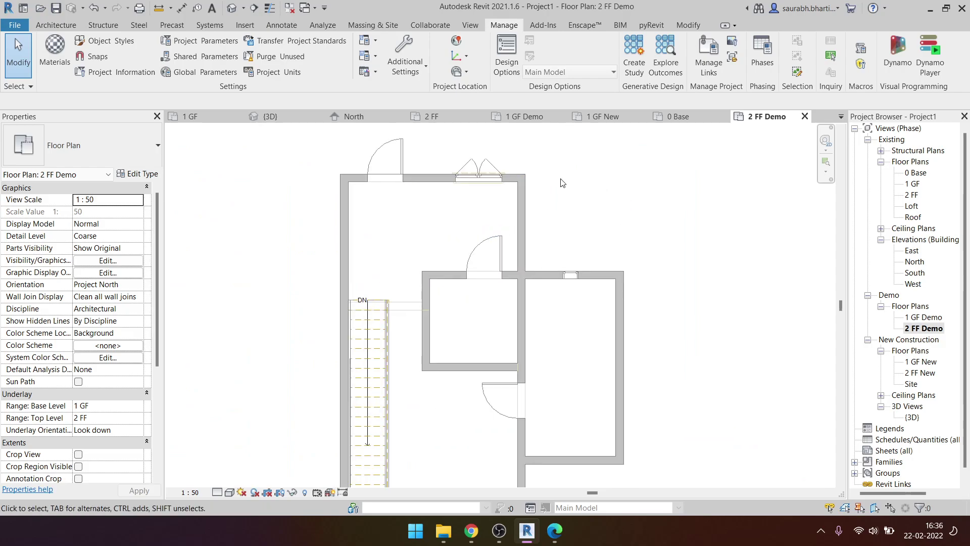
scroll(562, 183, "down", 2)
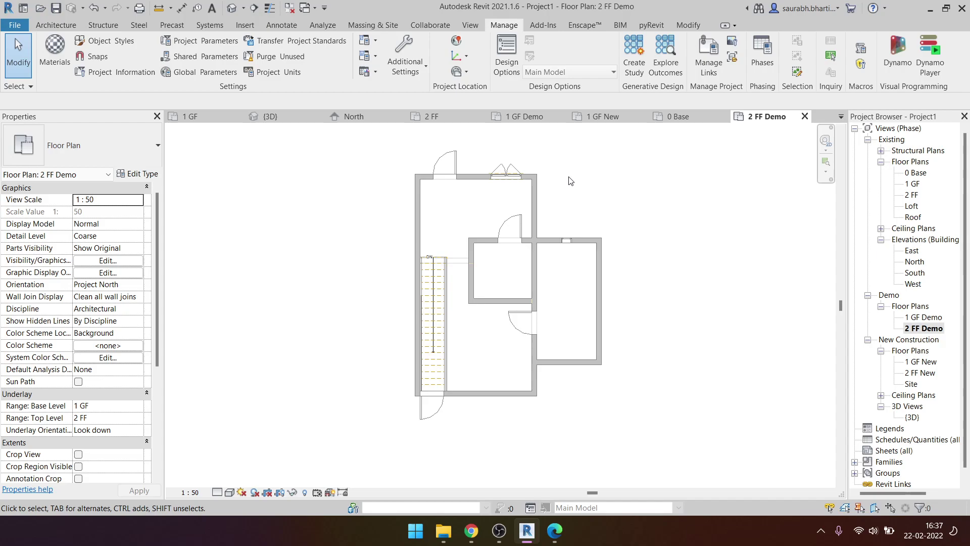
mouse_move(358, 143)
left_mouse_down()
mouse_move(576, 368)
mouse_move(329, 142)
left_mouse_up()
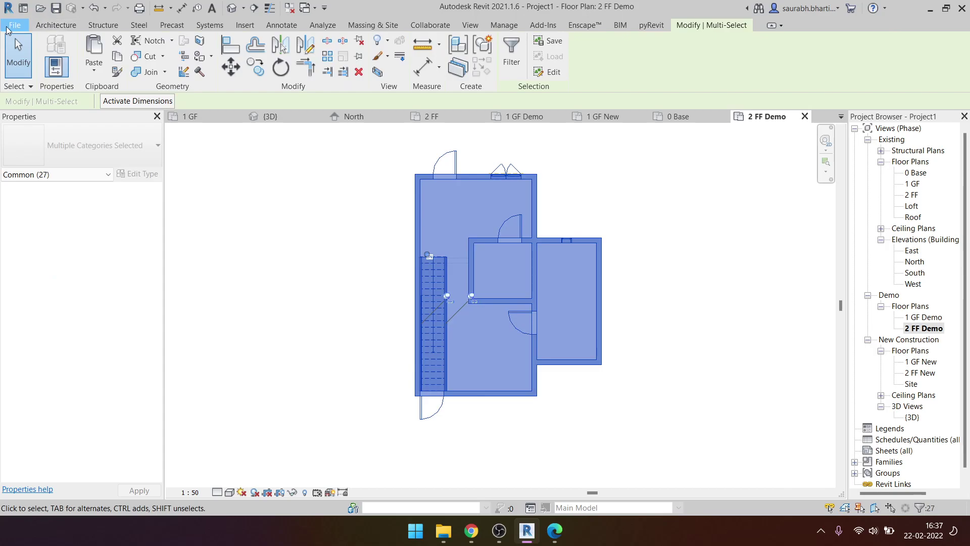
- Dismiss the file menu and clear the plan selection
left_click(15, 25)
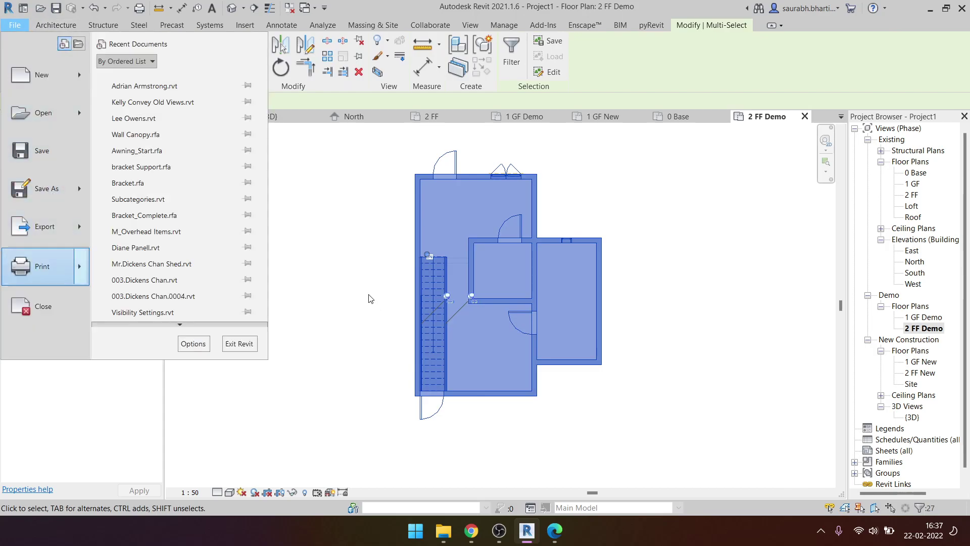
left_click(402, 248)
left_click(319, 264)
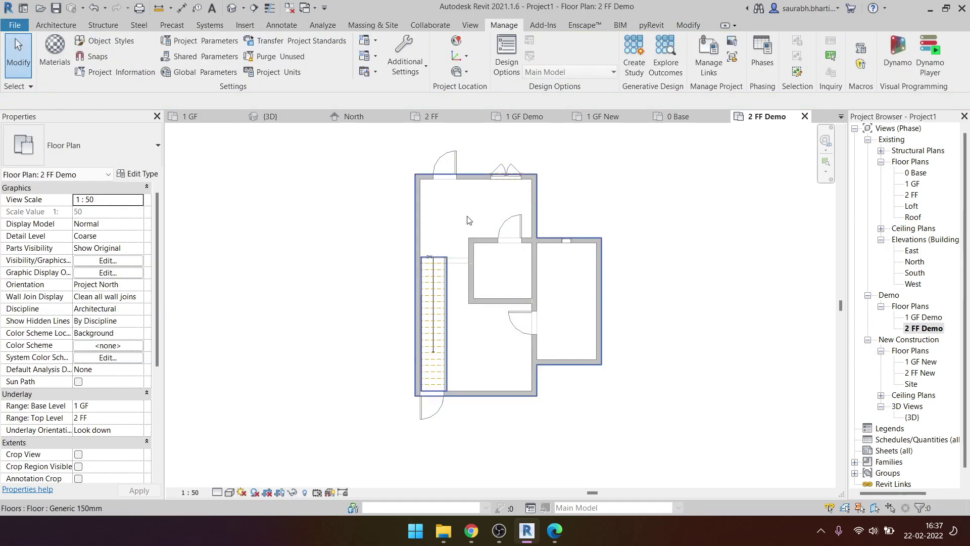
middle_click_drag(459, 245, 433, 277)
- Duplicate the Generic - 200mm - Filled wall type as Generic - 120mm using WA
key("w")
key("a")
middle_click_drag(502, 195, 496, 238)
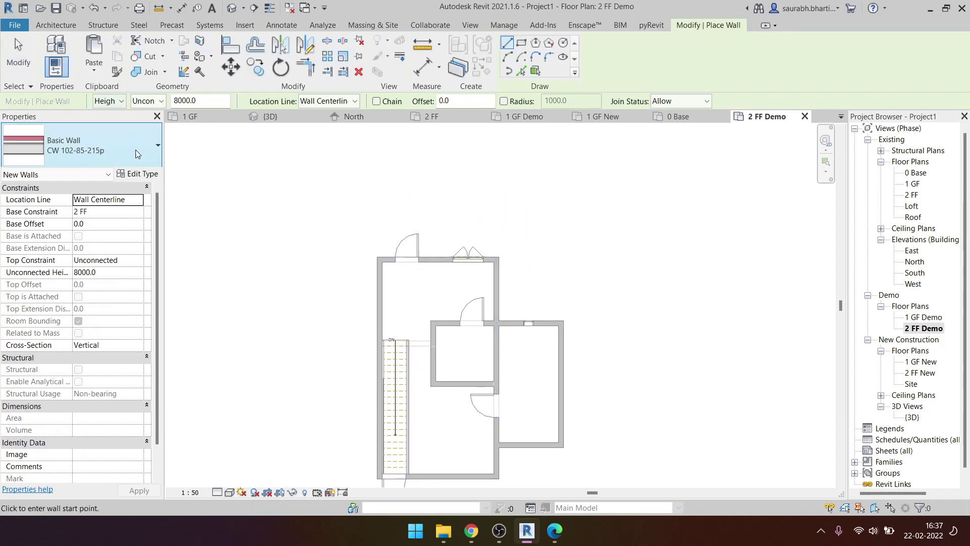
left_click(127, 160)
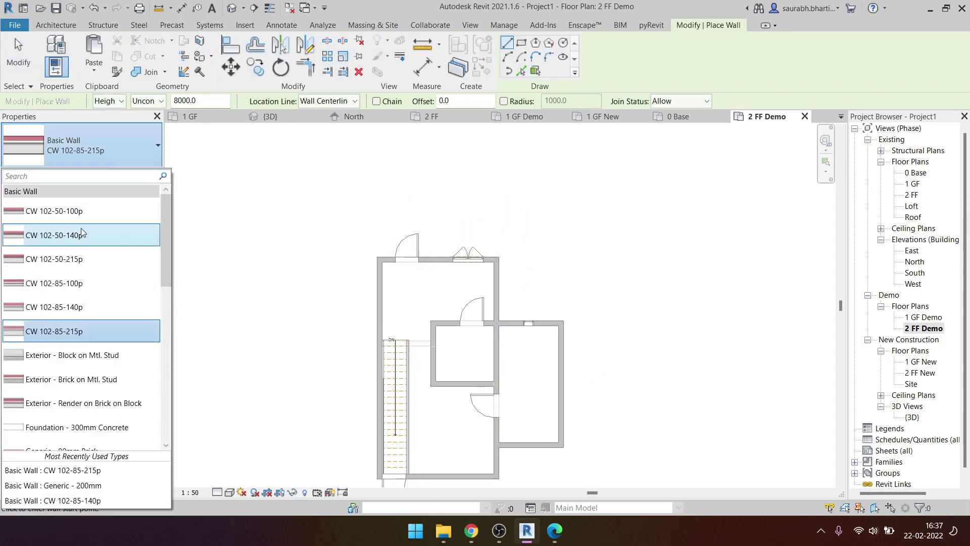
scroll(78, 262, "down", 5)
scroll(74, 294, "up", 2)
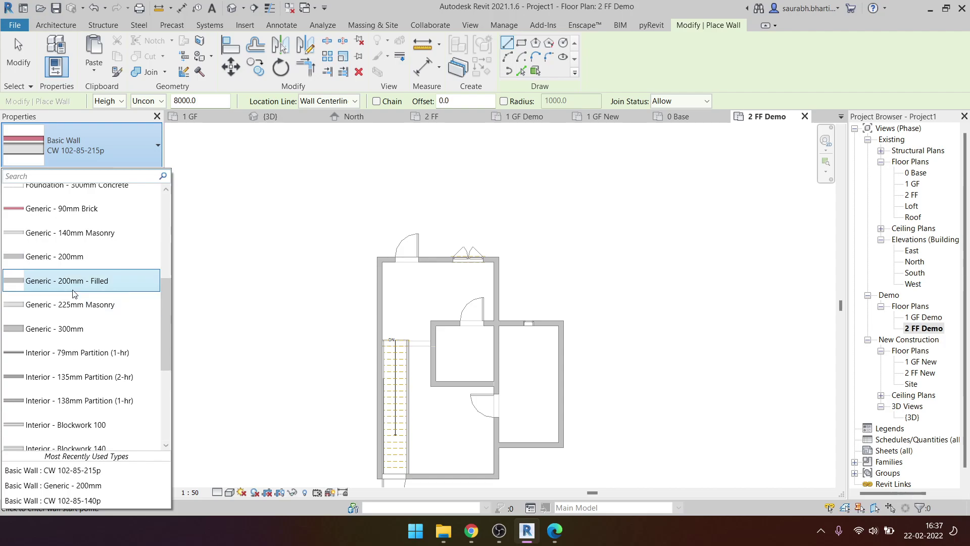
left_click(74, 281)
left_click(141, 175)
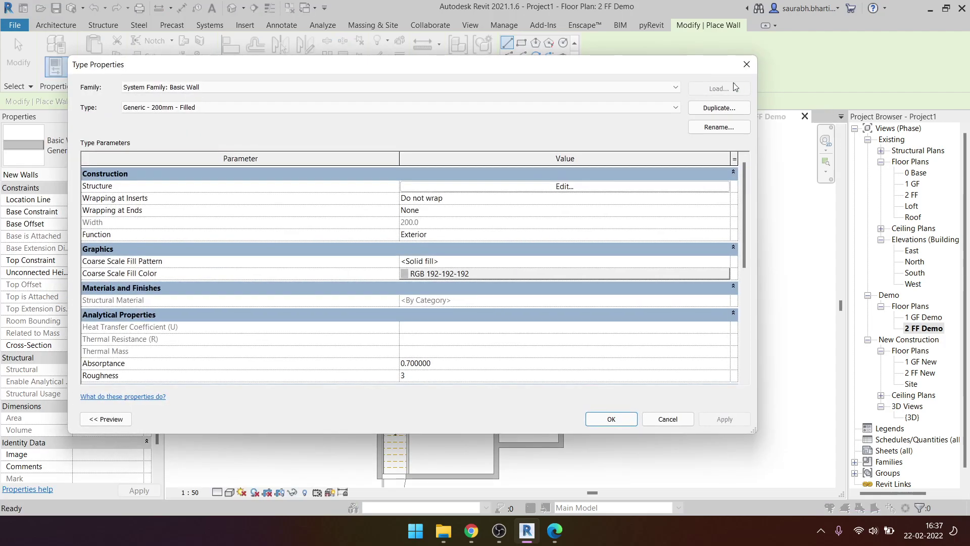
left_click(719, 107)
mouse_move(490, 265)
left_mouse_down()
mouse_move(399, 275)
mouse_move(438, 284)
left_mouse_up()
type("100")
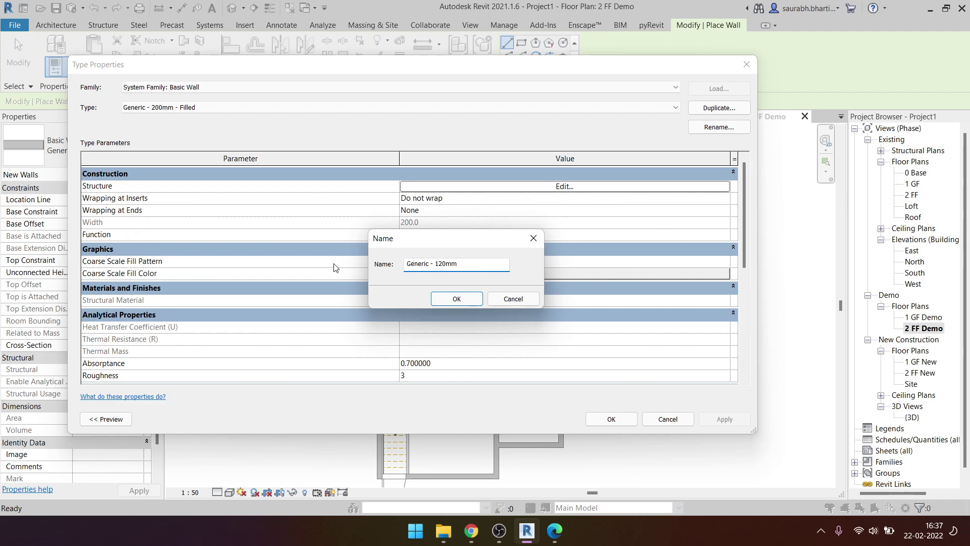
left_click(437, 299)
- Set the new type's structure layer thickness to 125 mm
left_click(527, 186)
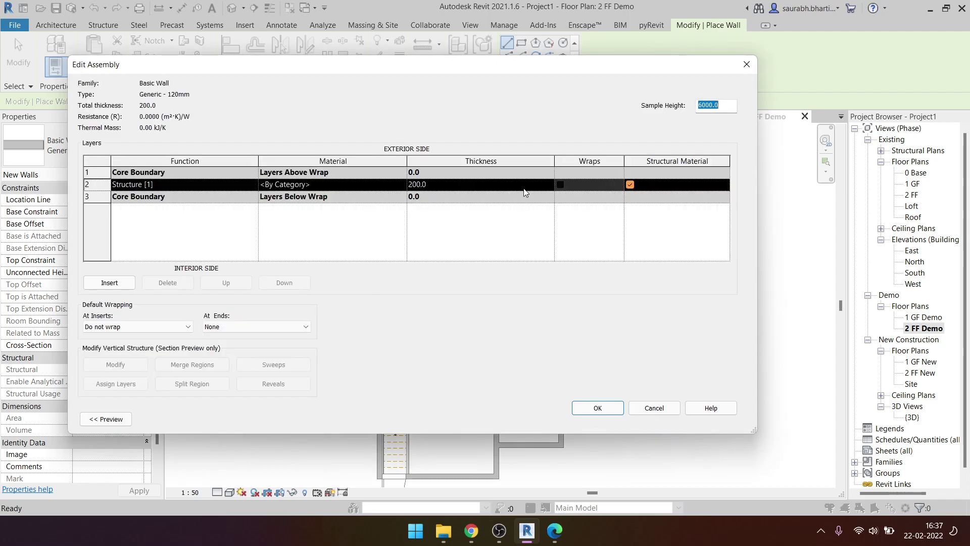
left_click(447, 188)
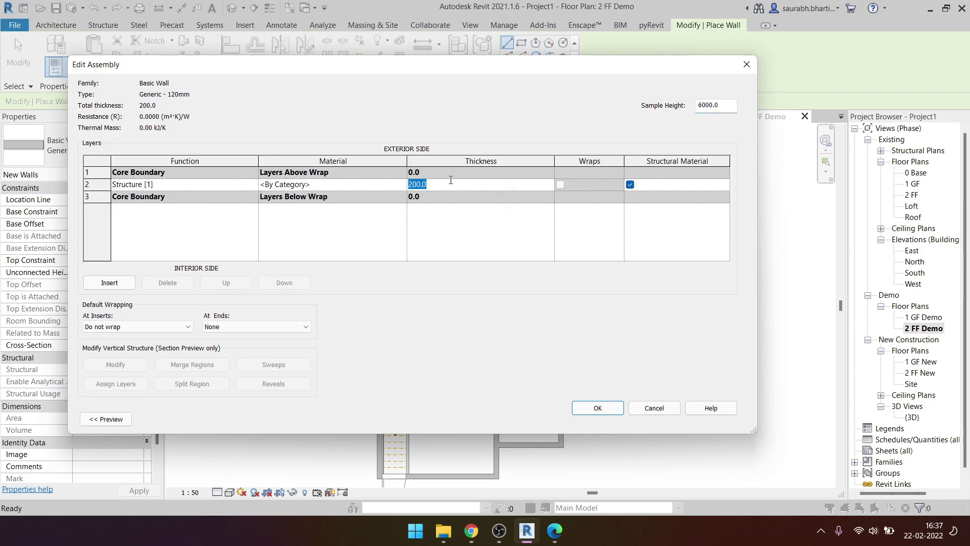
type("125")
left_click(598, 408)
left_click(611, 419)
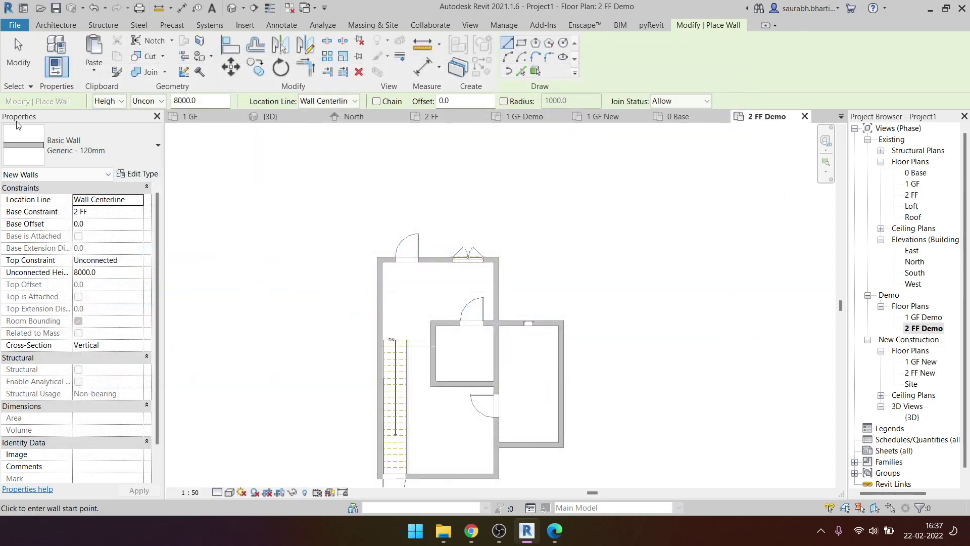
- Draw a 2100-long wall to the right of the plan's top
scroll(450, 282, "up", 2)
left_click(578, 253)
left_click(671, 253)
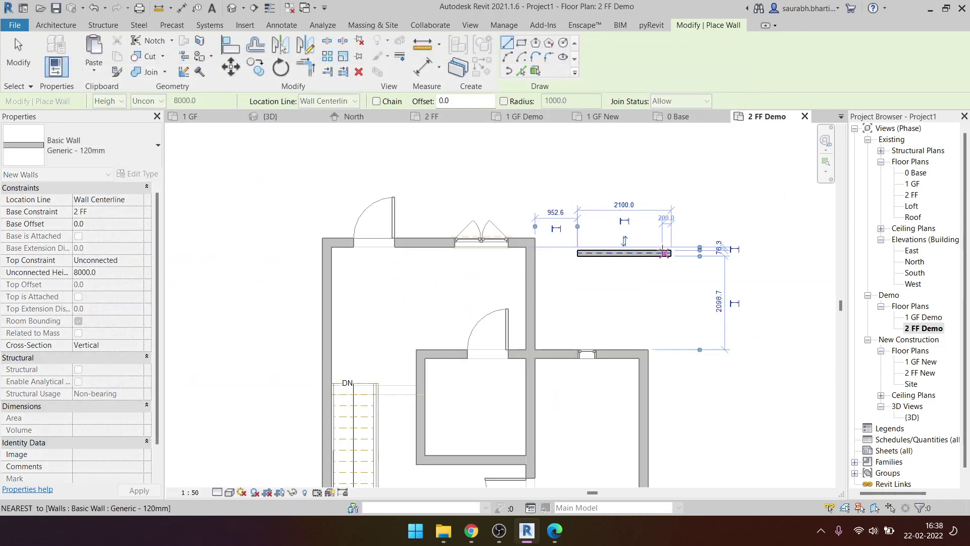
key("Escape")
key("Escape")
- Rename the new wall's type to Generic - 125mm and deselect it
left_click(649, 254)
left_click(138, 173)
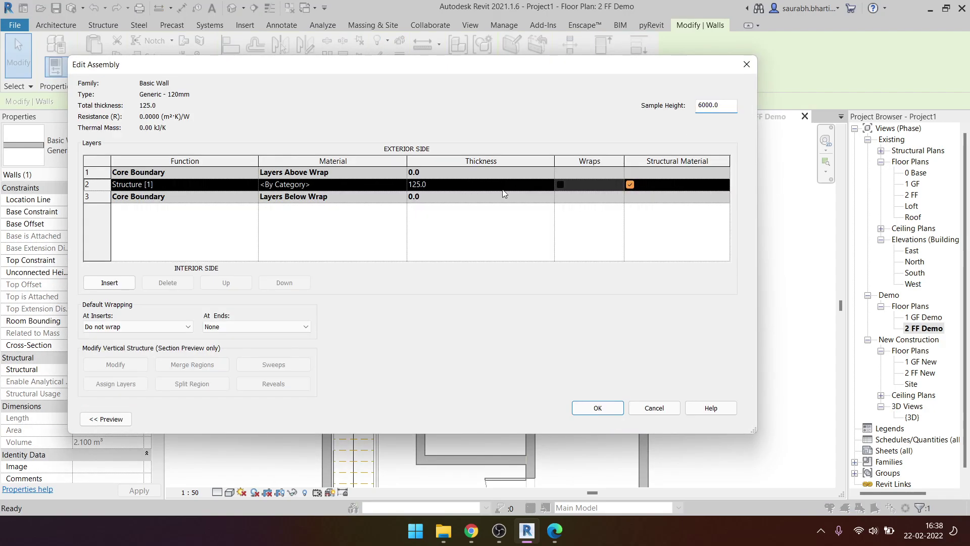
left_click(598, 408)
left_click(708, 131)
left_click(396, 182)
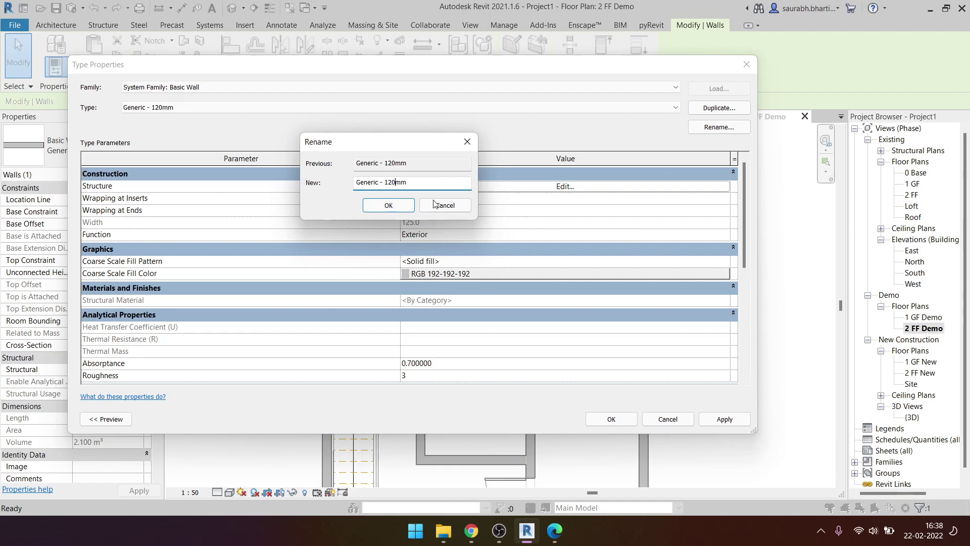
left_click(380, 207)
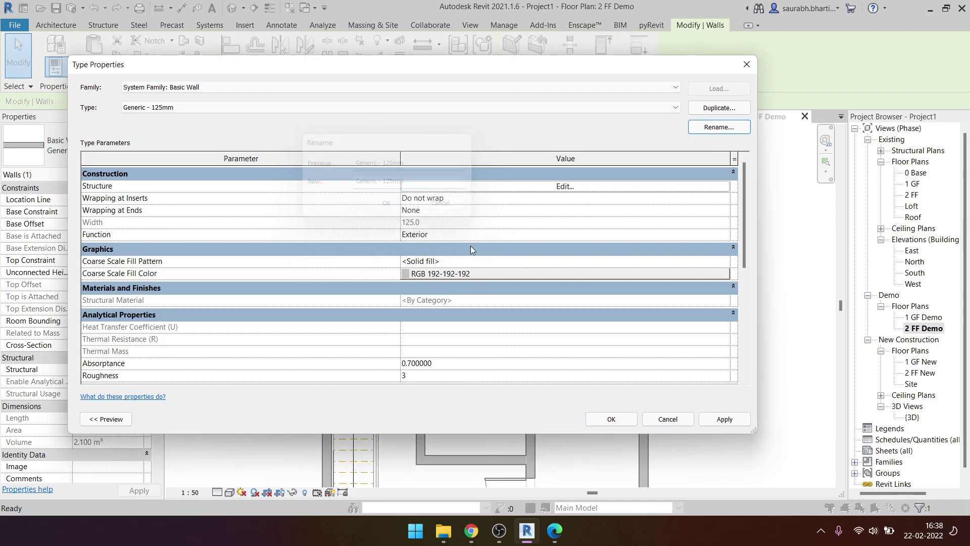
left_click(621, 418)
left_click(606, 289)
scroll(606, 289, "up", 1)
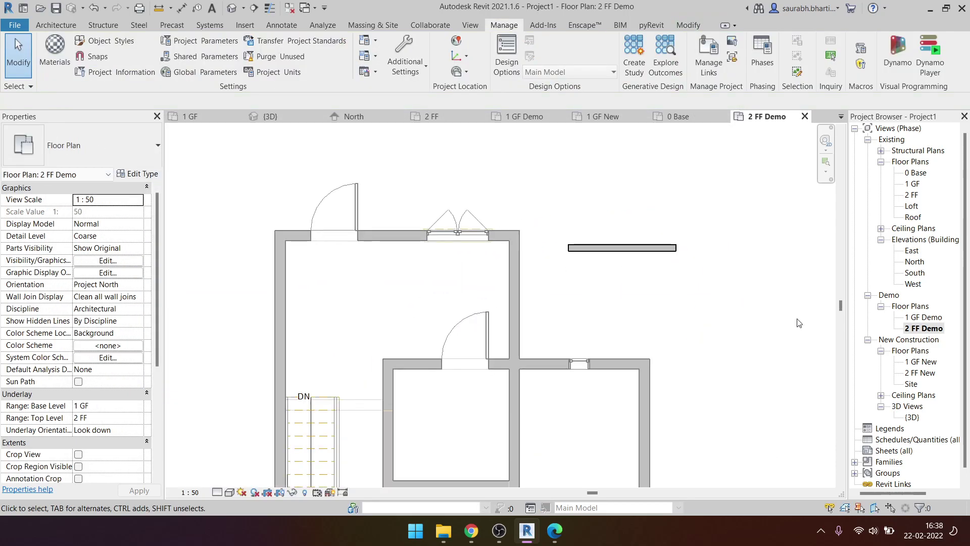
- Open the 2 FF New floor plan to check the new wall there
left_click(610, 248)
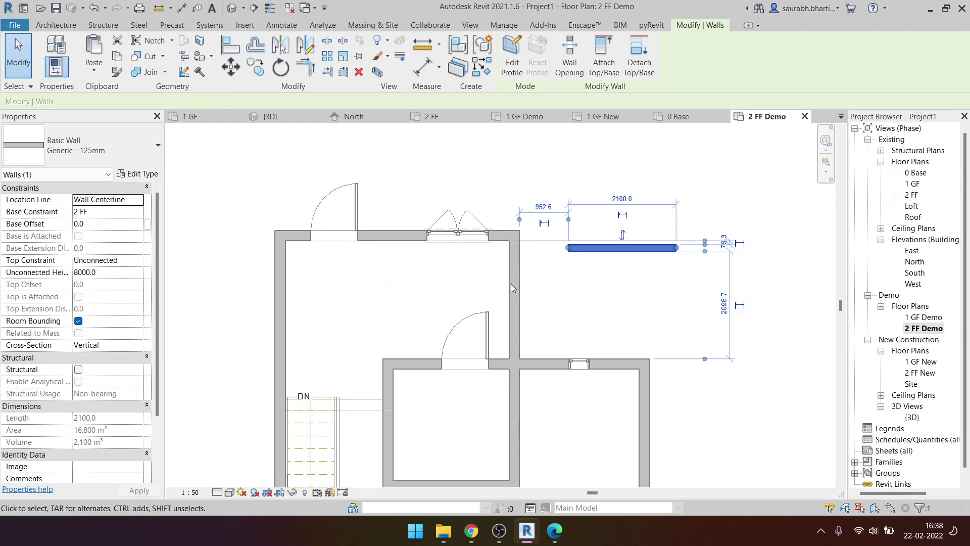
scroll(133, 257, "down", 2)
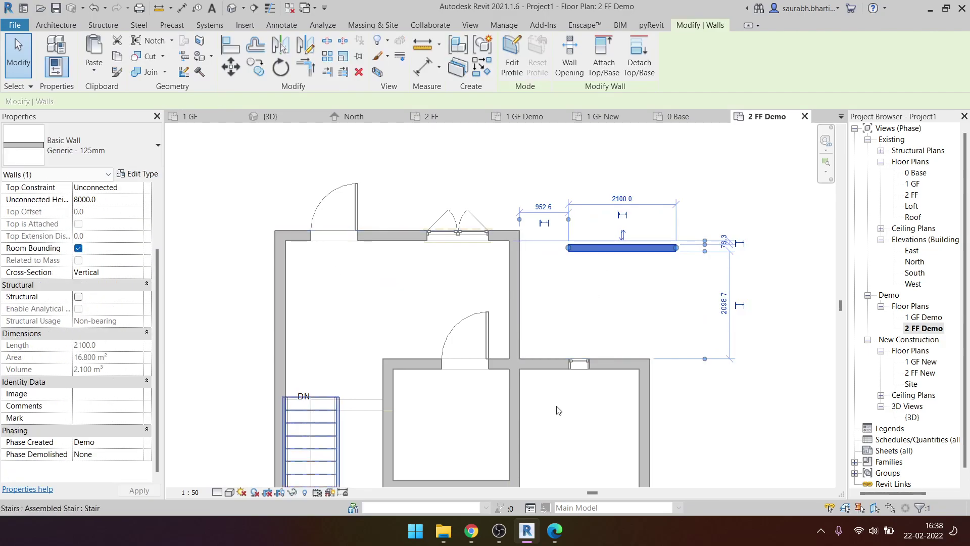
key("Escape")
double_click(921, 373)
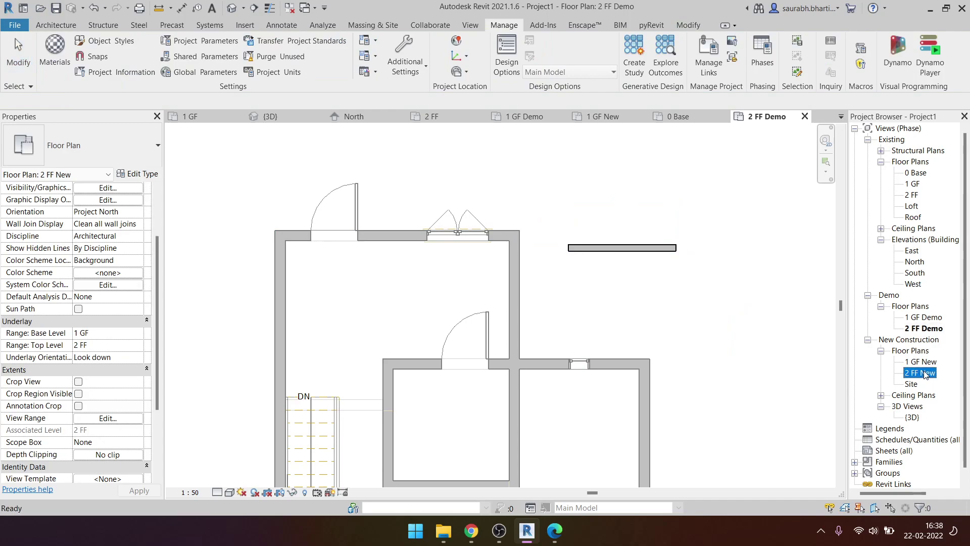
scroll(664, 259, "down", 2)
scroll(665, 259, "down", 2)
scroll(666, 219, "up", 4)
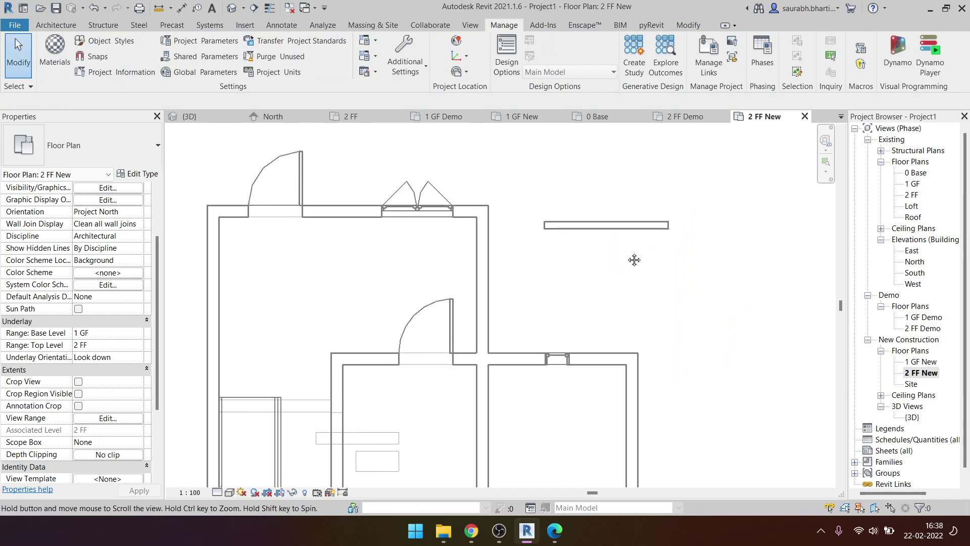
- Test the wall with New Construction as its creation and demolition phase
left_click(556, 232)
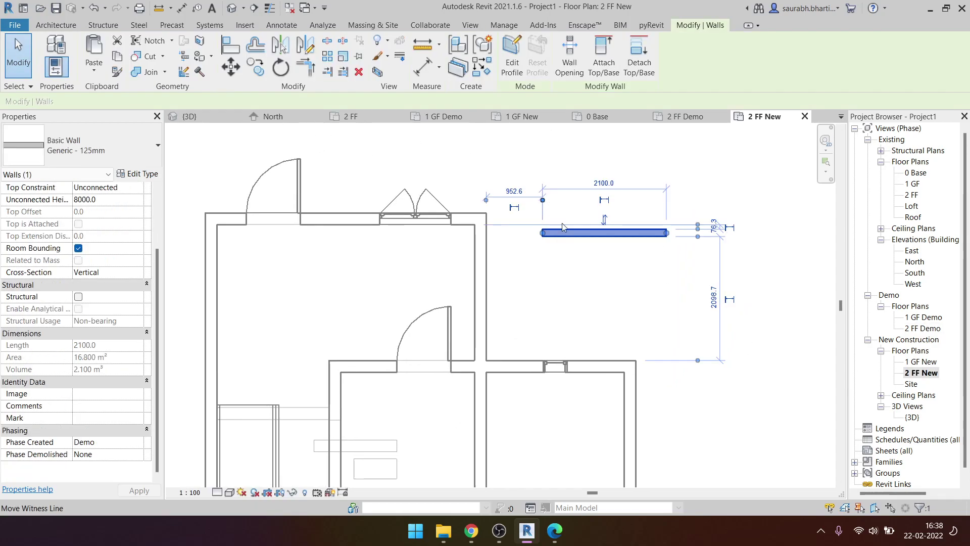
left_click(140, 446)
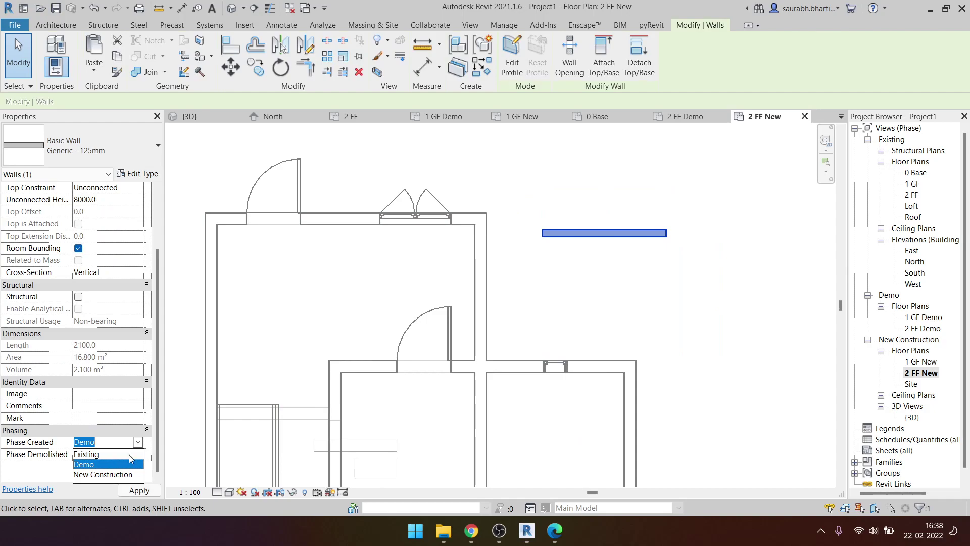
left_click(137, 461)
left_click(141, 453)
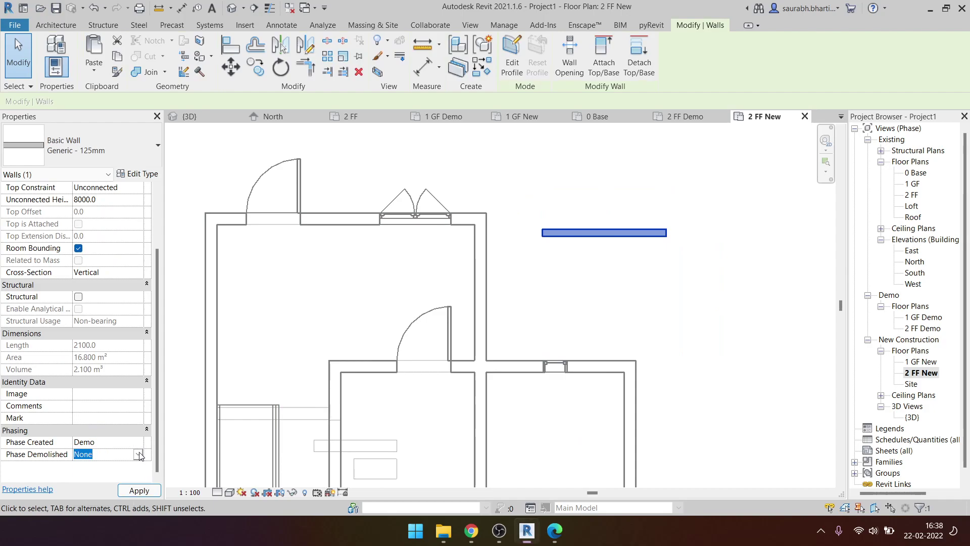
left_click(141, 454)
left_click(124, 484)
left_click(137, 441)
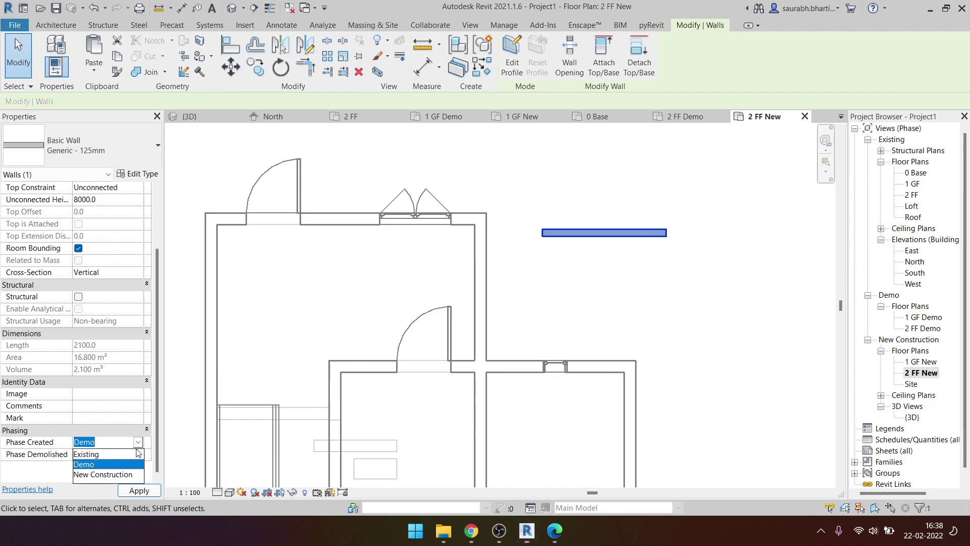
left_click(121, 474)
key("Escape")
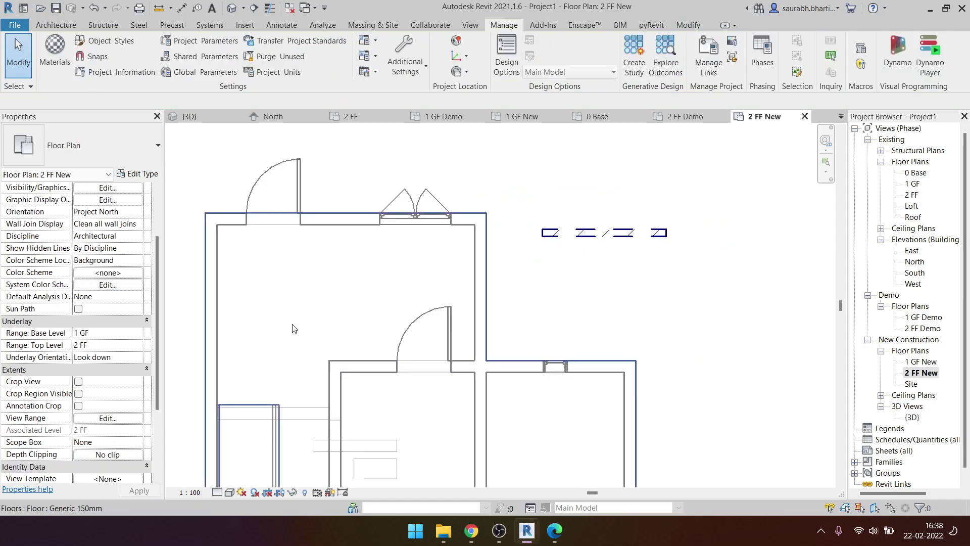
- Restore the wall's Phase Created to Demo and Phase Demolished to None
key("ctrl+Left")
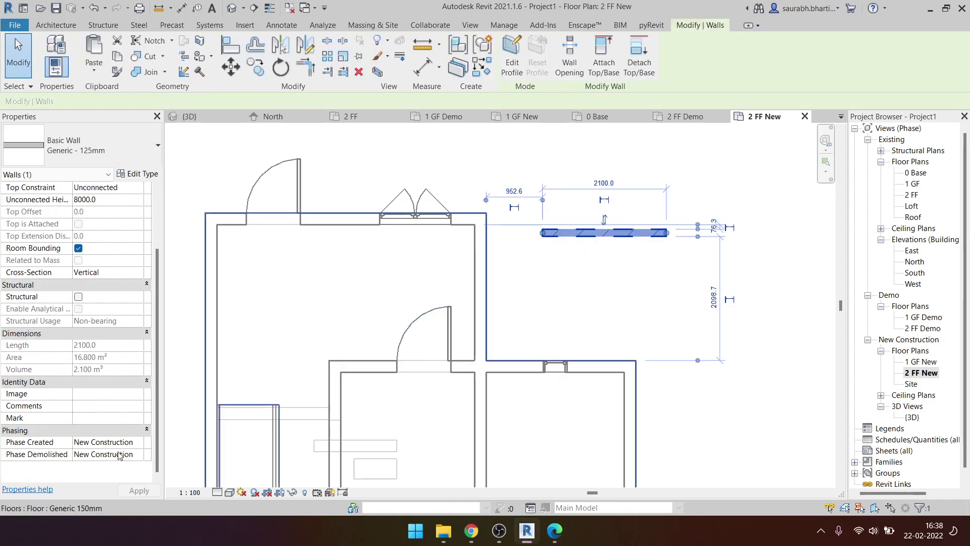
left_click(139, 442)
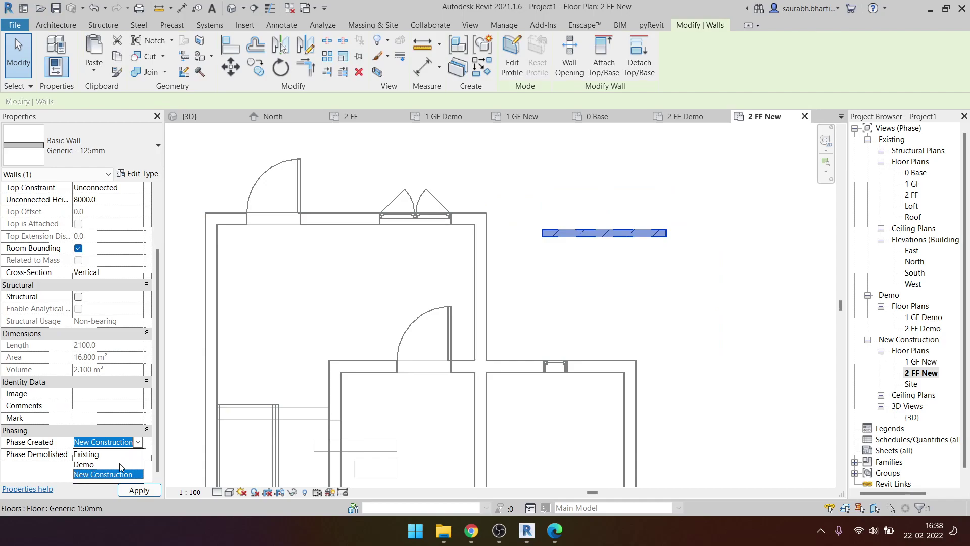
left_click(119, 464)
left_click(139, 454)
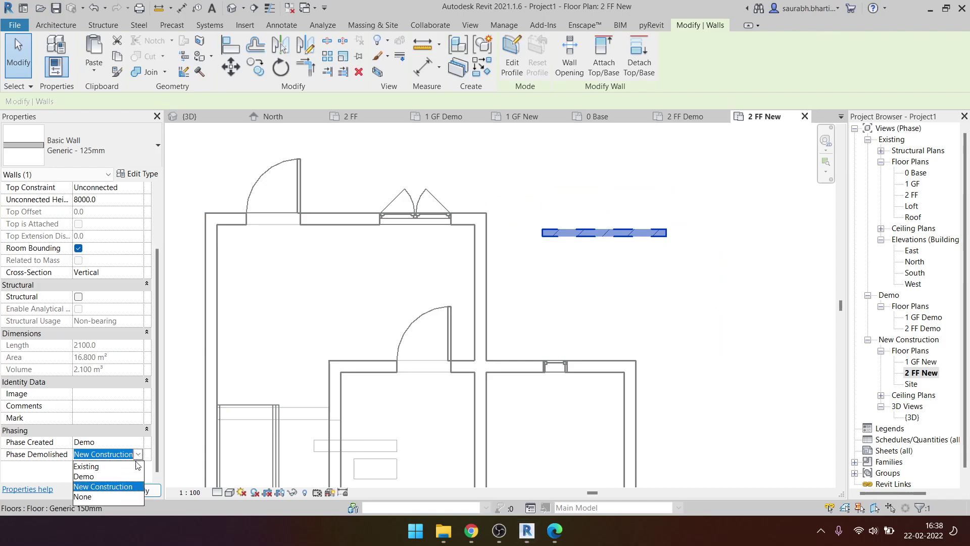
key("Return")
left_click(139, 454)
left_click(135, 498)
left_click(524, 310)
- Inspect the second-floor slab and pan around the 2 FF New plan
scroll(580, 243, "down", 1)
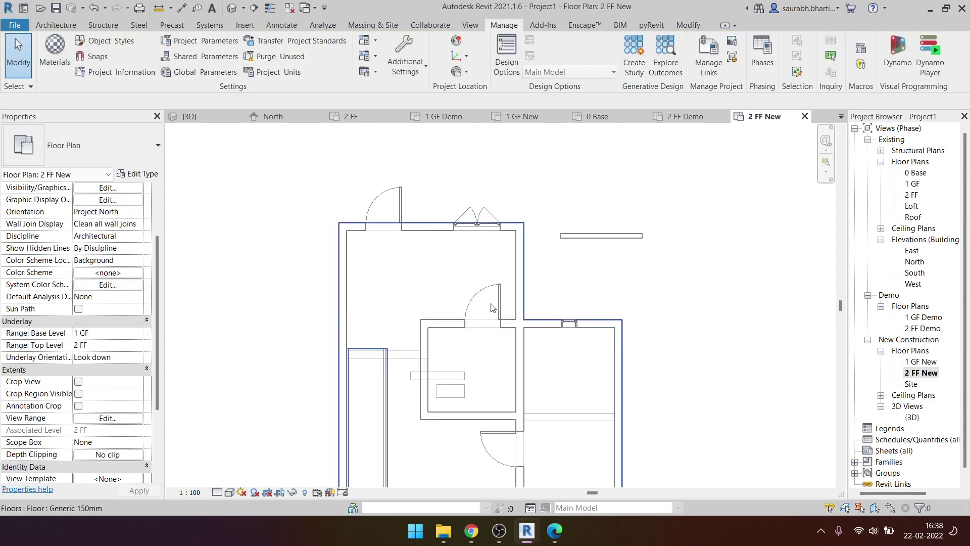
scroll(425, 152, "down", 1)
left_click(359, 201)
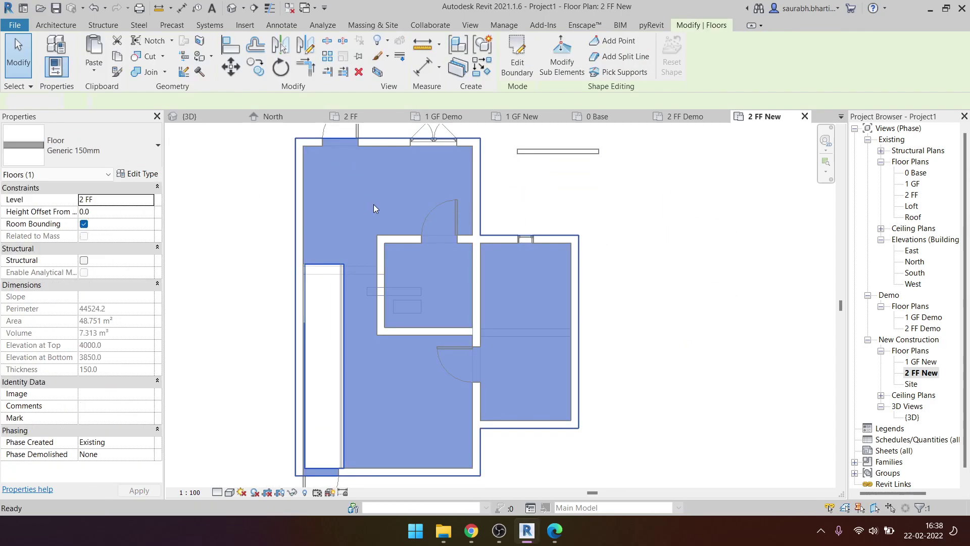
key("Escape")
middle_click_drag(456, 167, 479, 216)
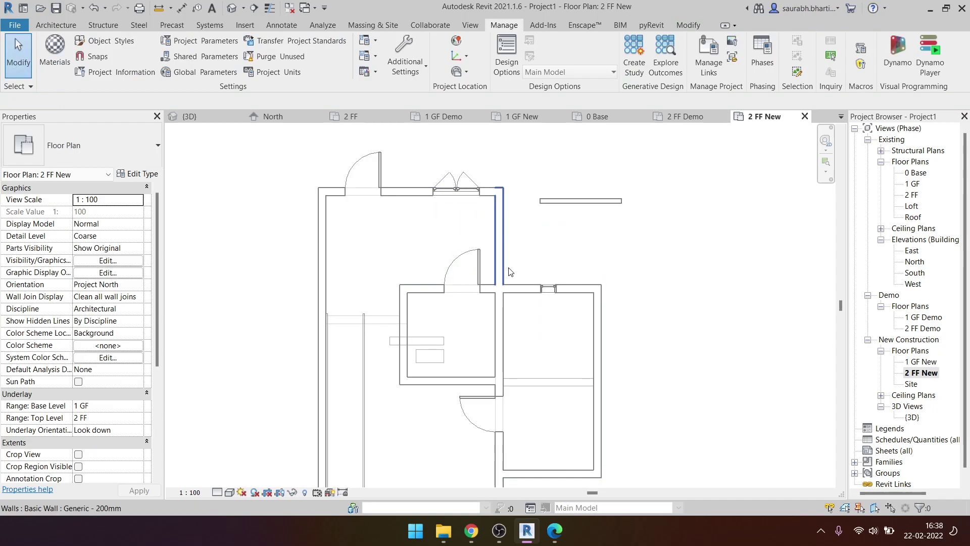
scroll(515, 227, "down", 1)
- Apply the Revite view template to the 2 FF New plan
double_click(921, 362)
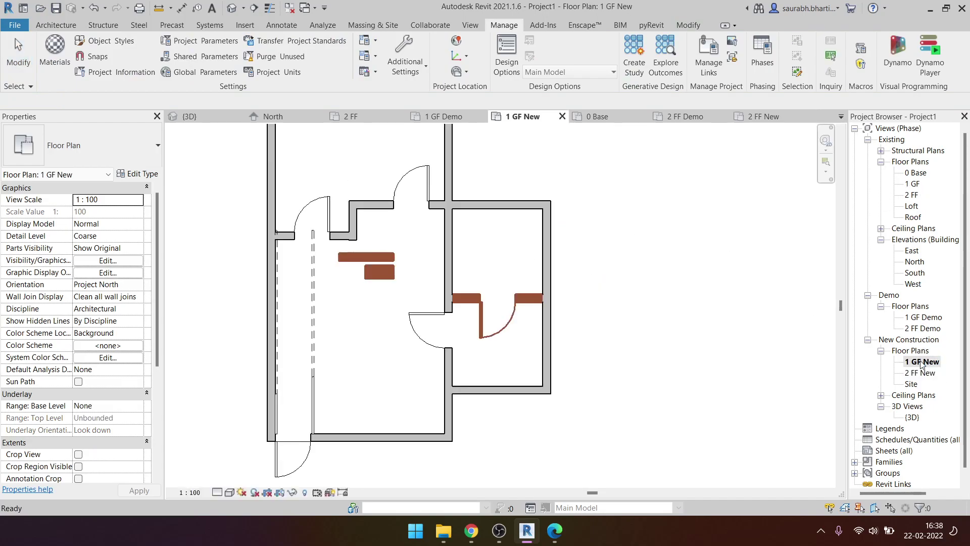
double_click(928, 373)
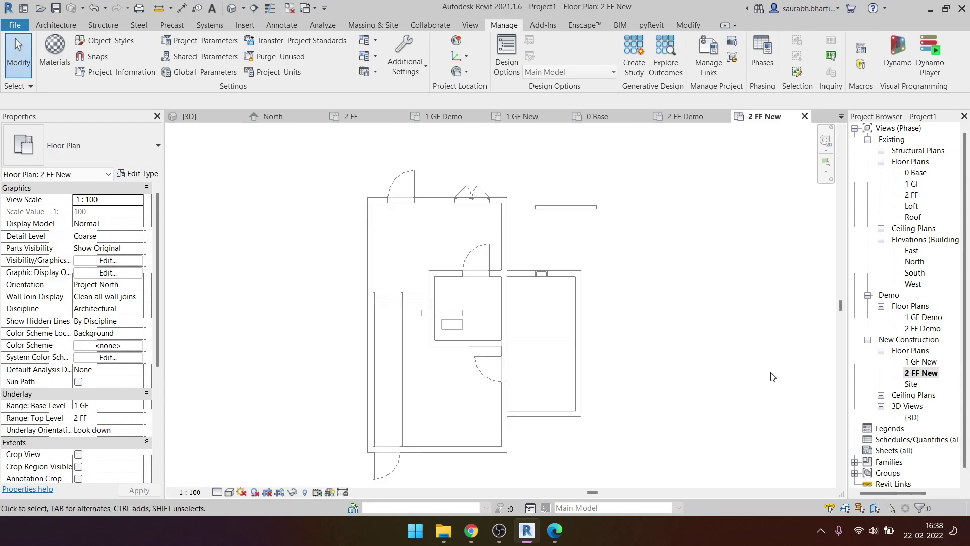
scroll(103, 384, "down", 5)
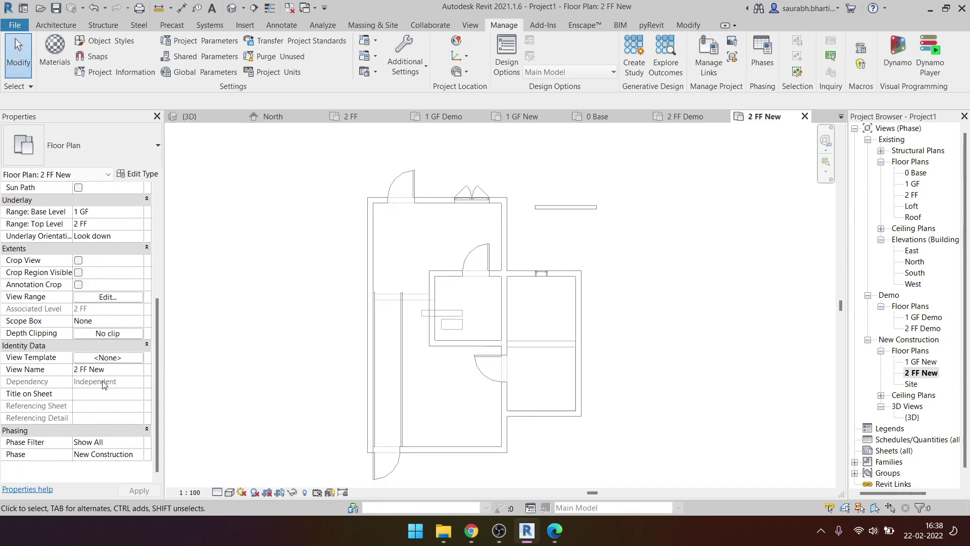
left_click(118, 361)
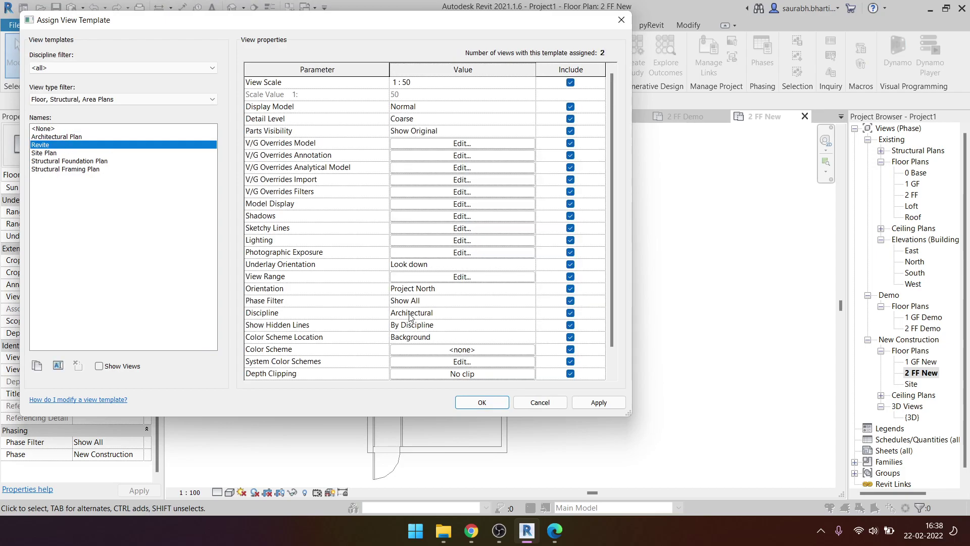
left_click(484, 402)
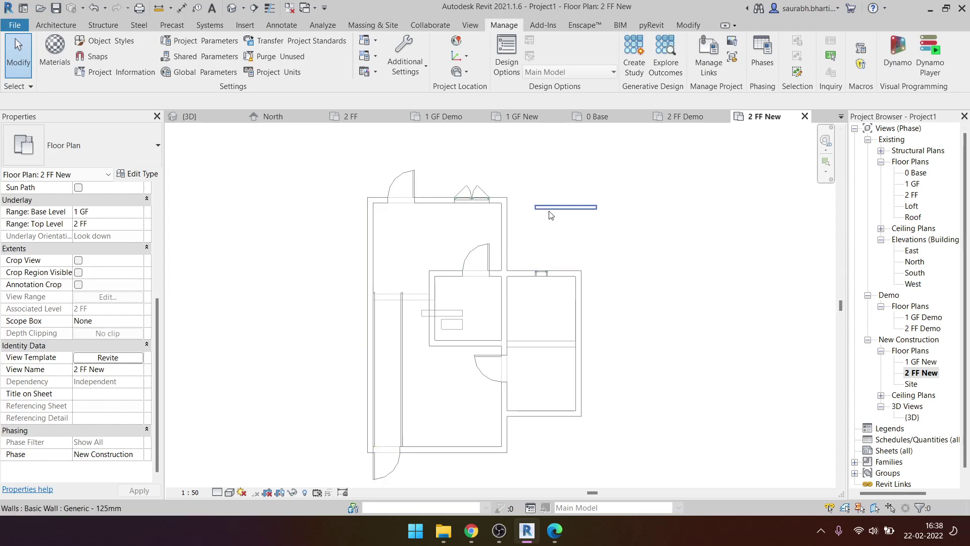
- Delete the stray short wall near the top and return to the 3D view
left_click(561, 206)
key("Delete")
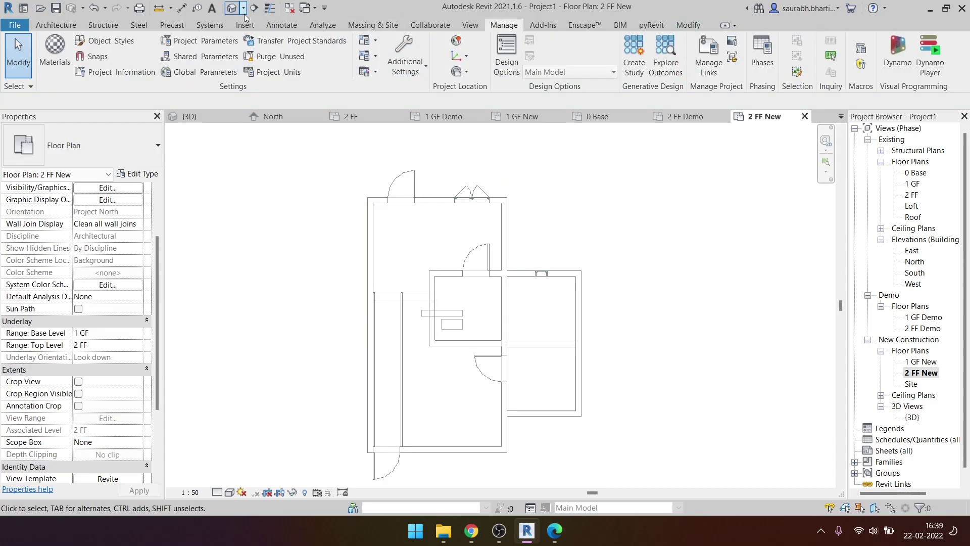
left_click(230, 9)
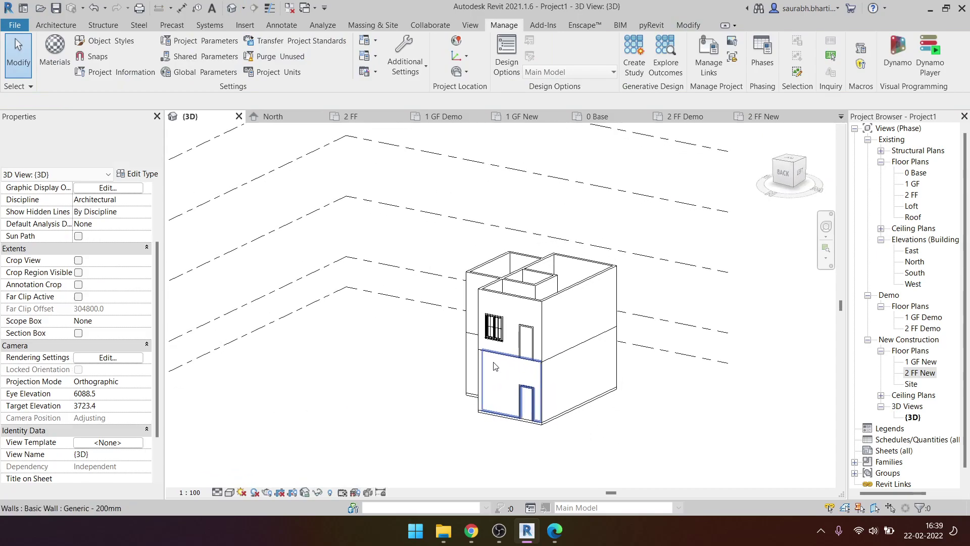
- Delete the 2 FF, Loft, 2 FF Demo and 2 FF New views from the Project Browser
double_click(912, 184)
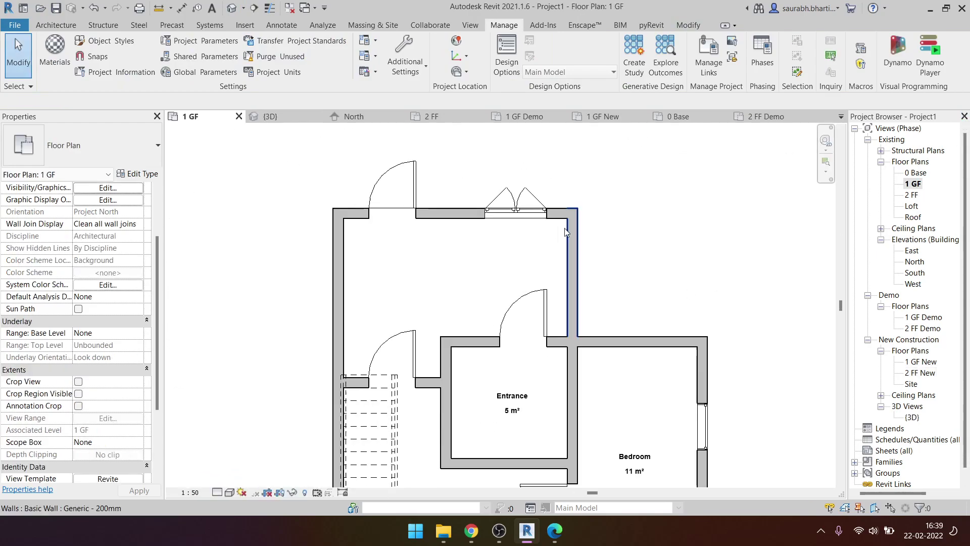
middle_click_drag(624, 279, 579, 252)
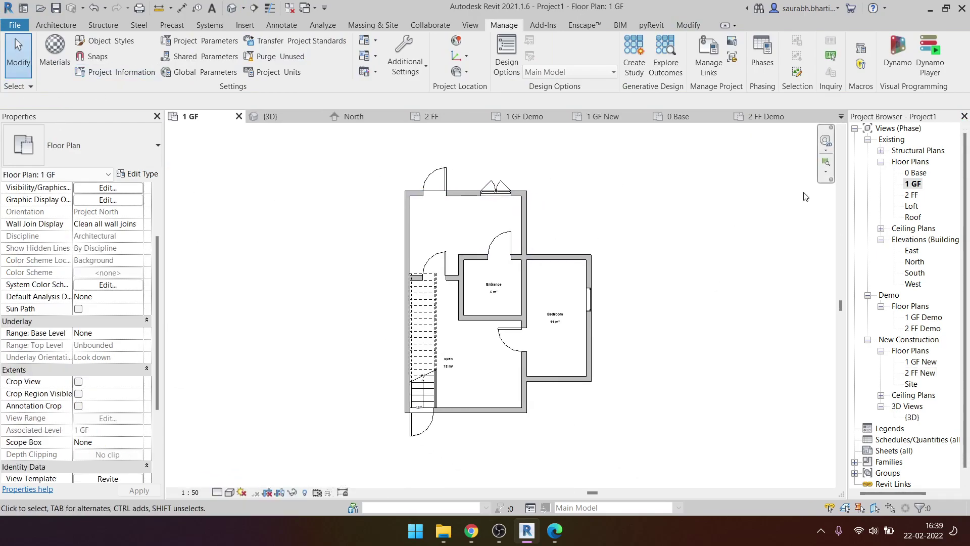
scroll(915, 259, "down", 1)
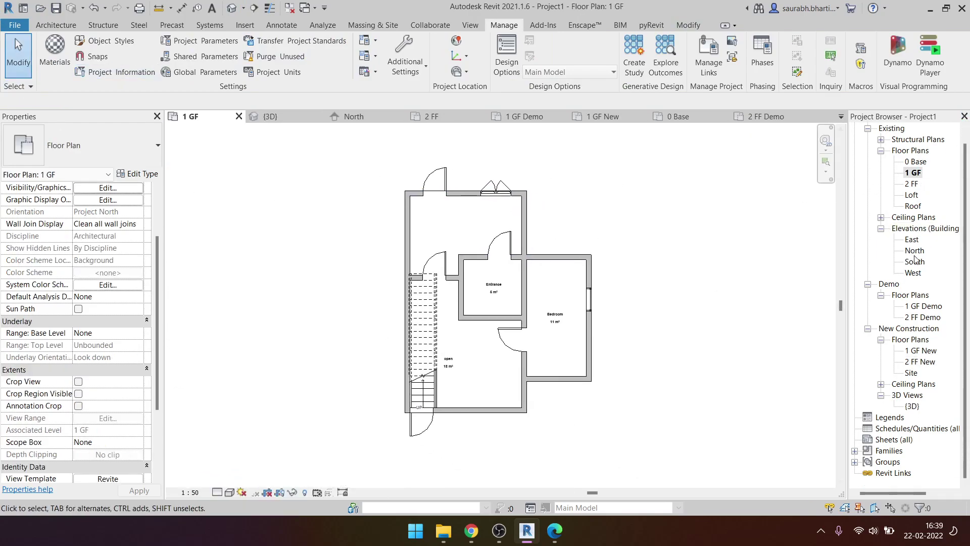
left_click(912, 184)
left_click(915, 195, "ctrl")
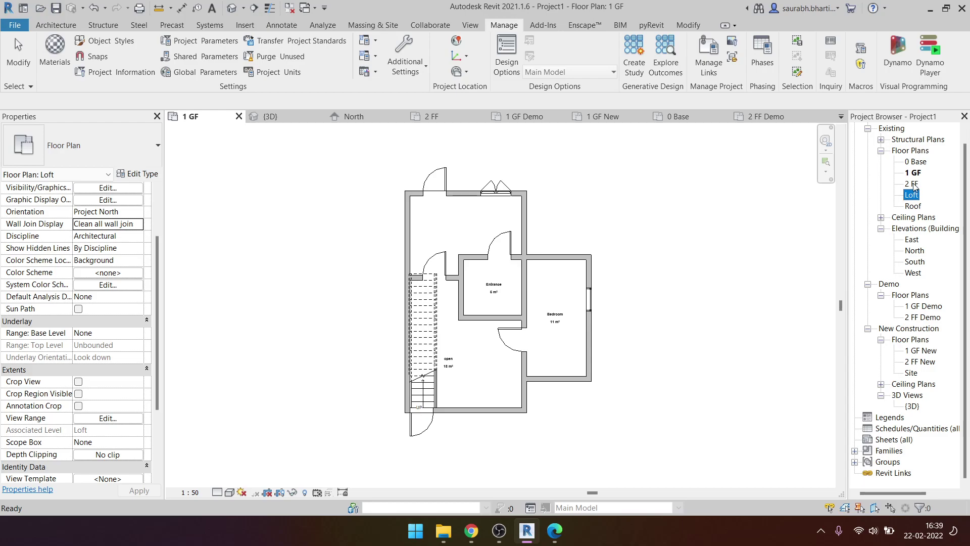
left_click(914, 185, "ctrl")
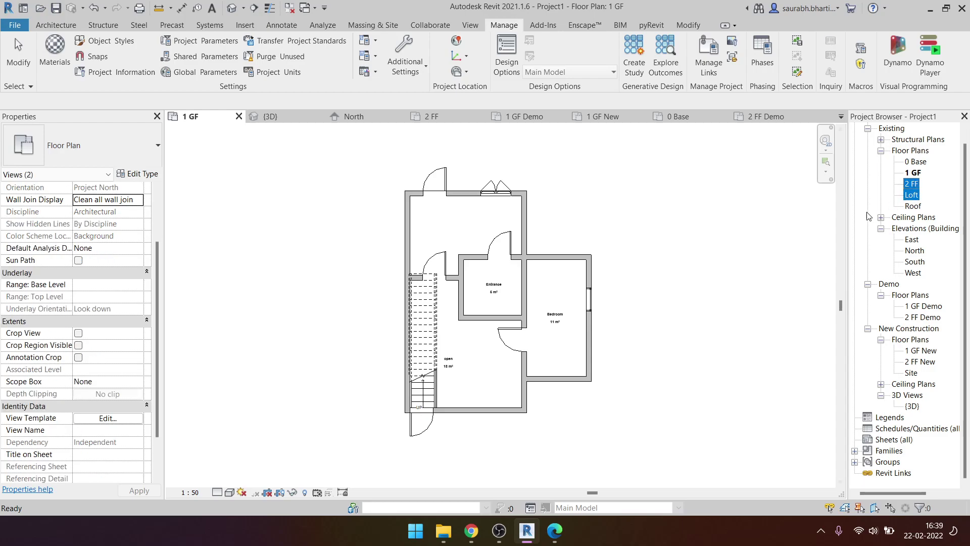
key("Delete")
left_click(920, 350)
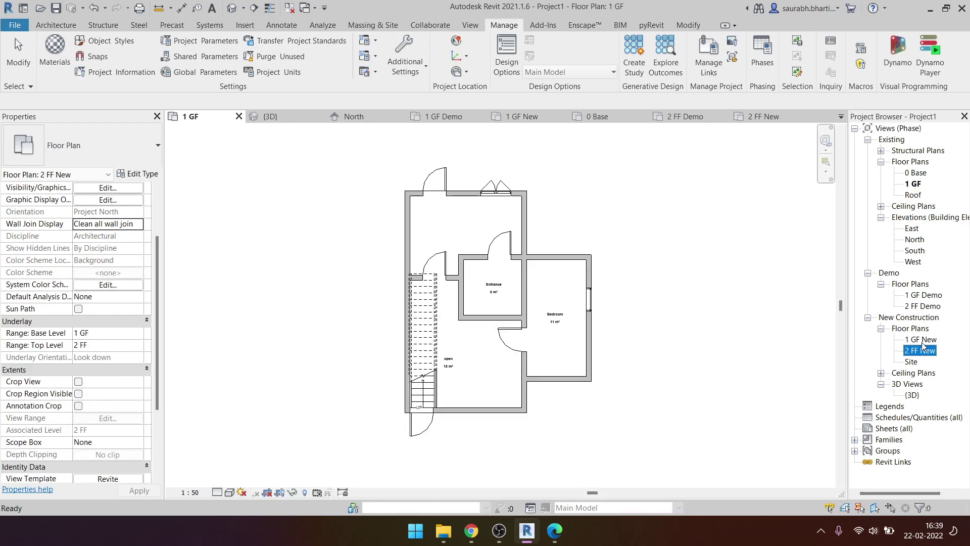
left_click(922, 307)
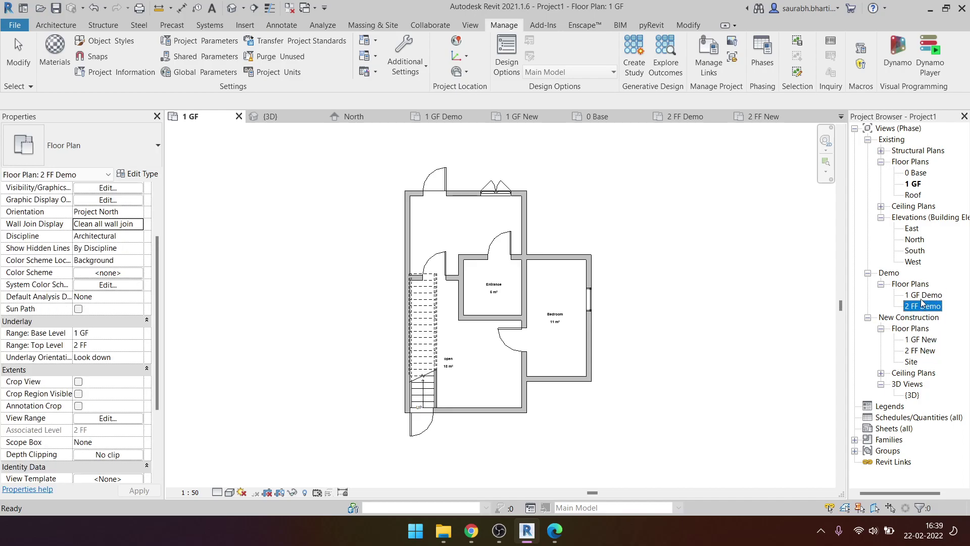
key("Delete")
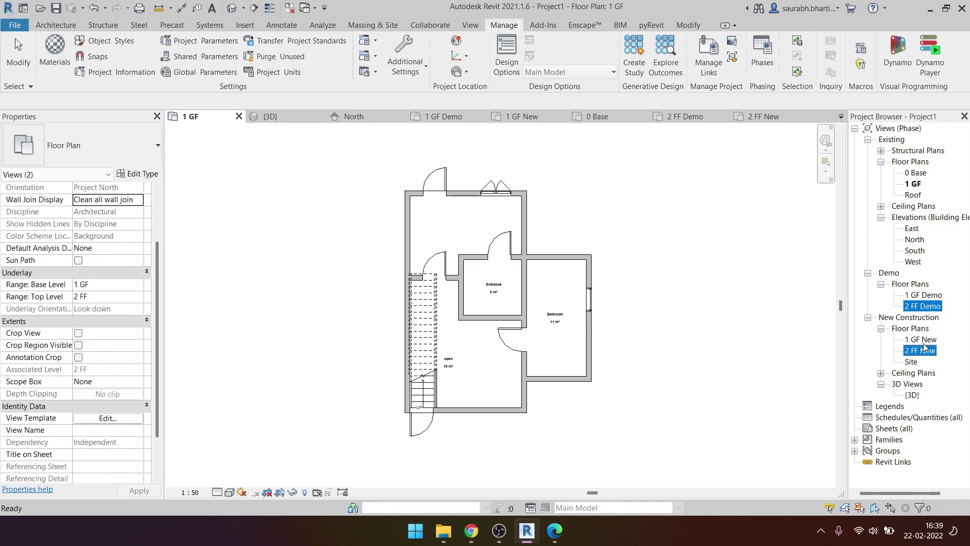
- Delete all model geometry from the 1 GF New plan and the 3D view, leaving only levels
double_click(935, 329)
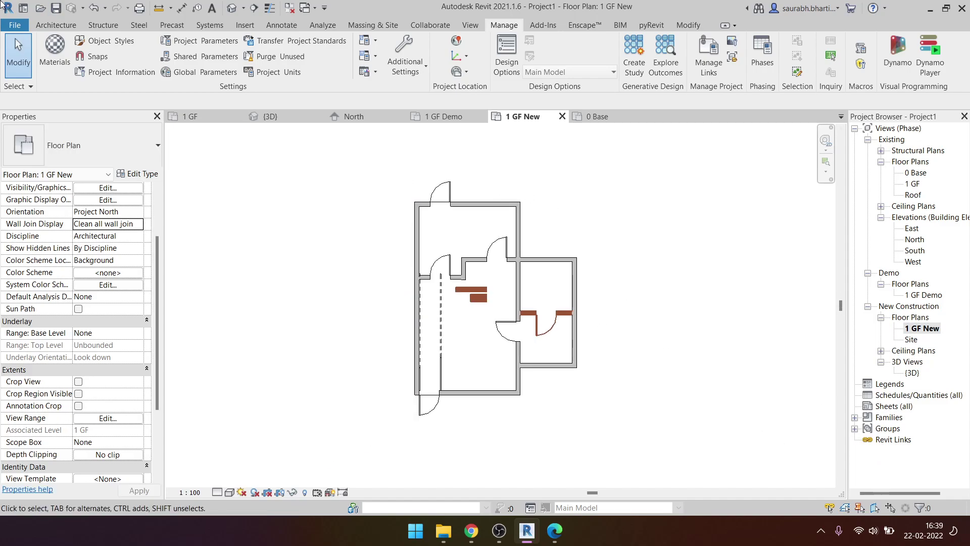
left_click_drag(606, 434, 342, 169)
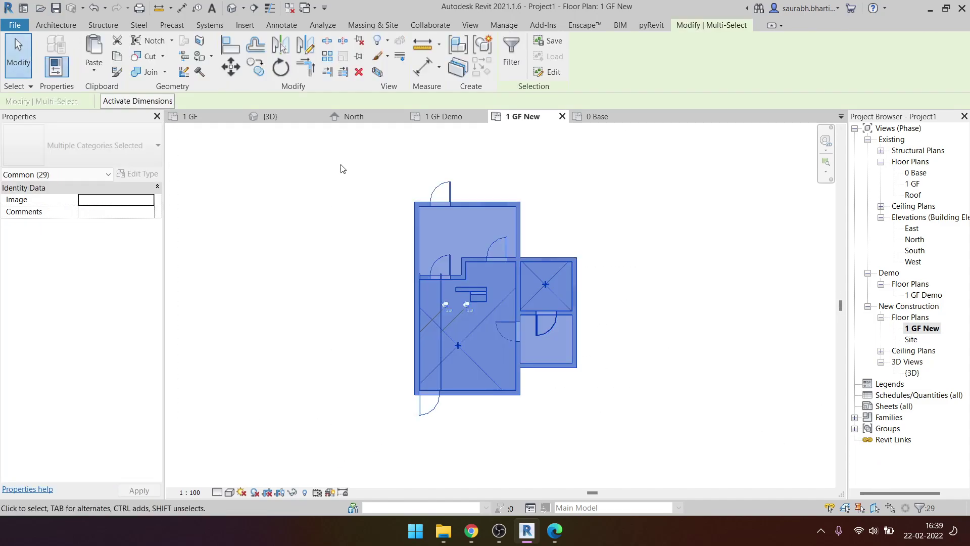
key("Delete")
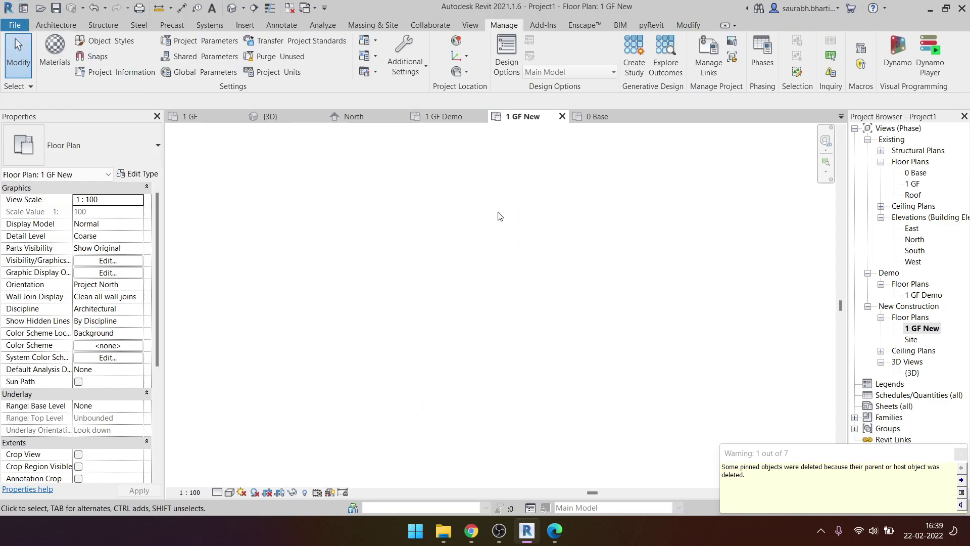
left_click(234, 9)
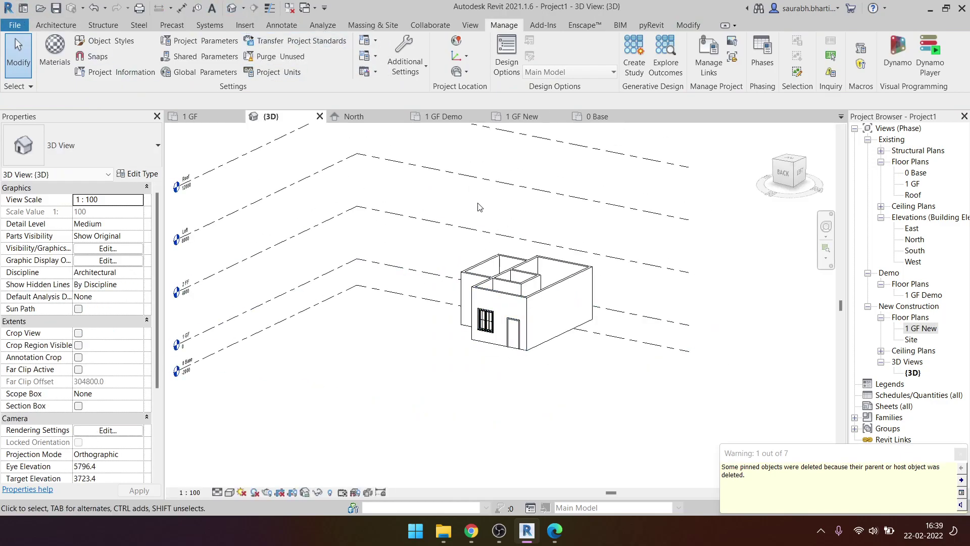
left_click_drag(578, 384, 450, 248)
key("Delete")
mouse_move(405, 222)
middle_mouse_down()
mouse_move(465, 235)
mouse_move(466, 278)
middle_mouse_up()
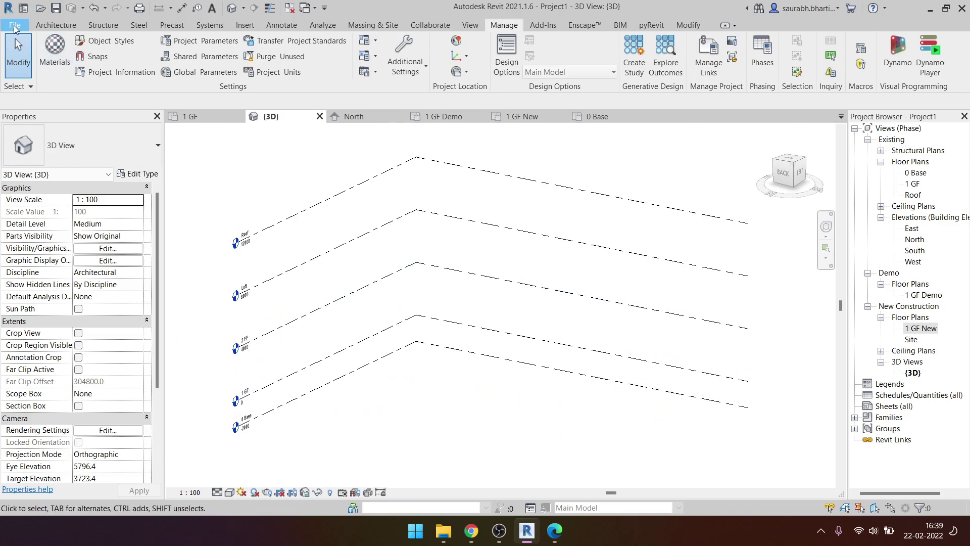
- Save as a template in Desktop\Files\Training, named 'Adhoora template'
left_click(14, 25)
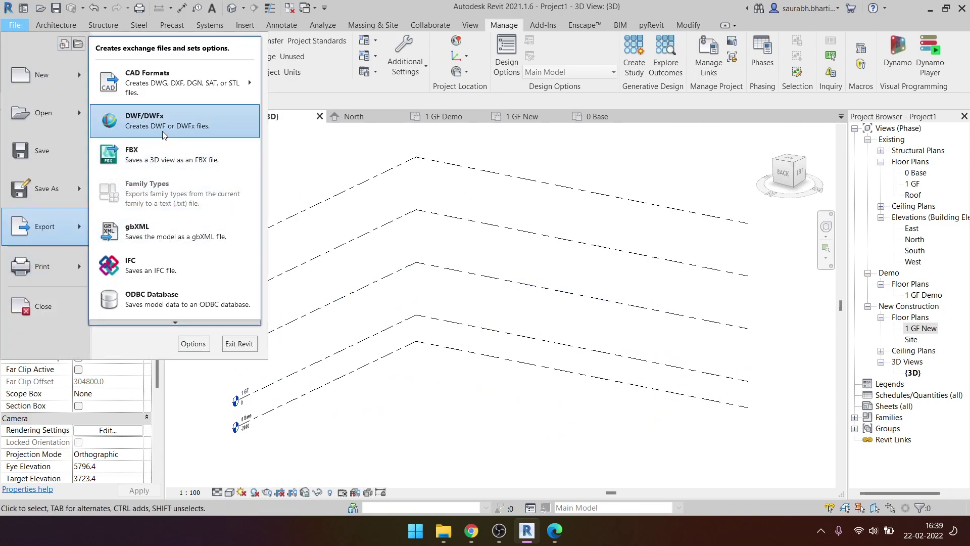
mouse_move(45, 188)
left_click(189, 205)
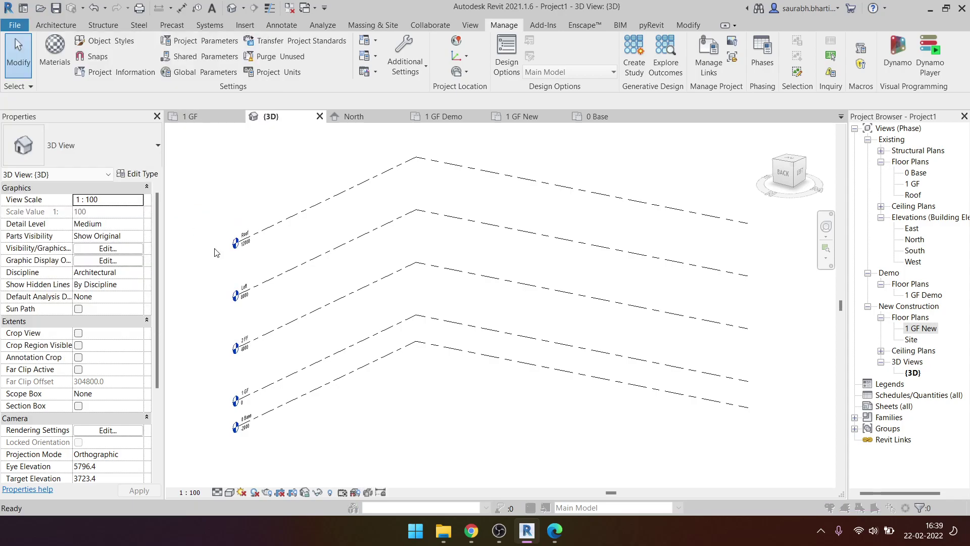
left_click(289, 345)
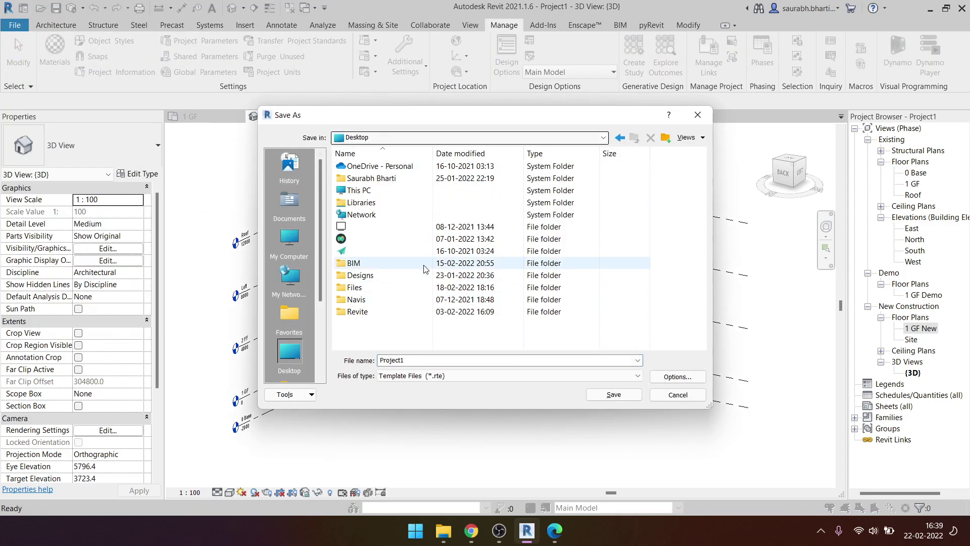
right_click(390, 319)
left_click(365, 290)
double_click(365, 290)
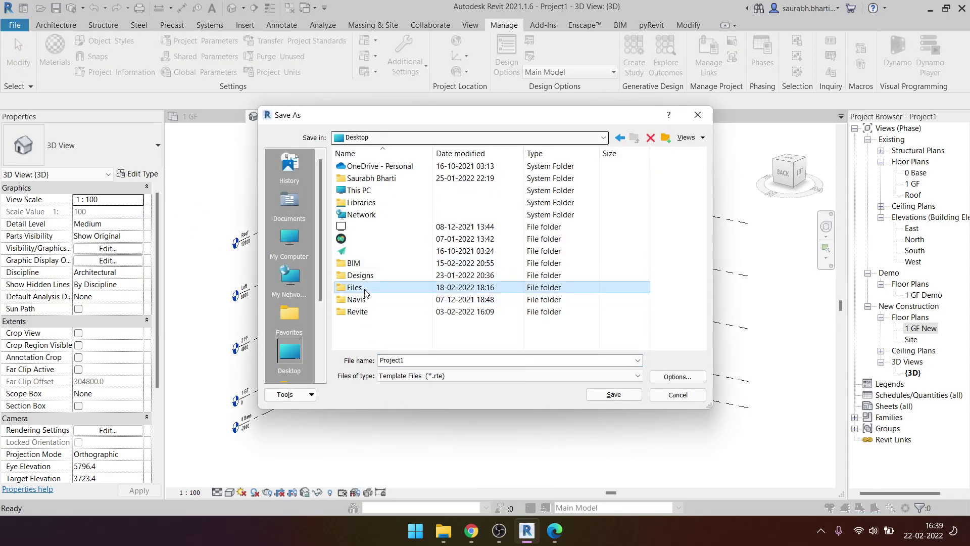
double_click(376, 215)
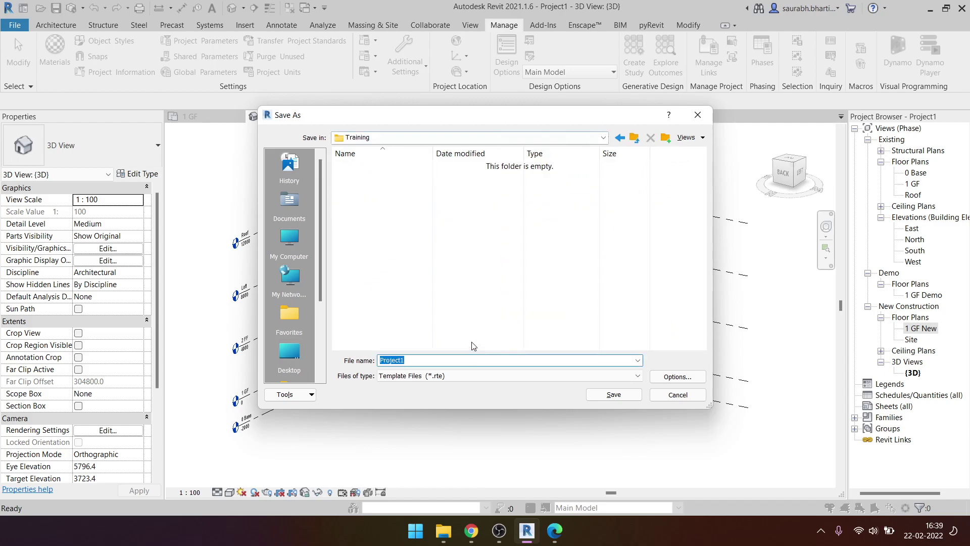
type("A")
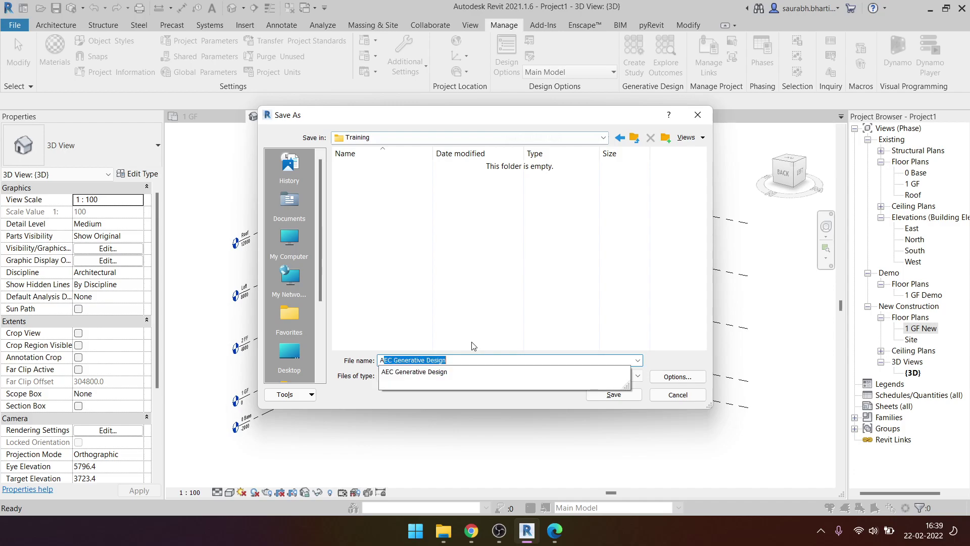
type("dhoora template")
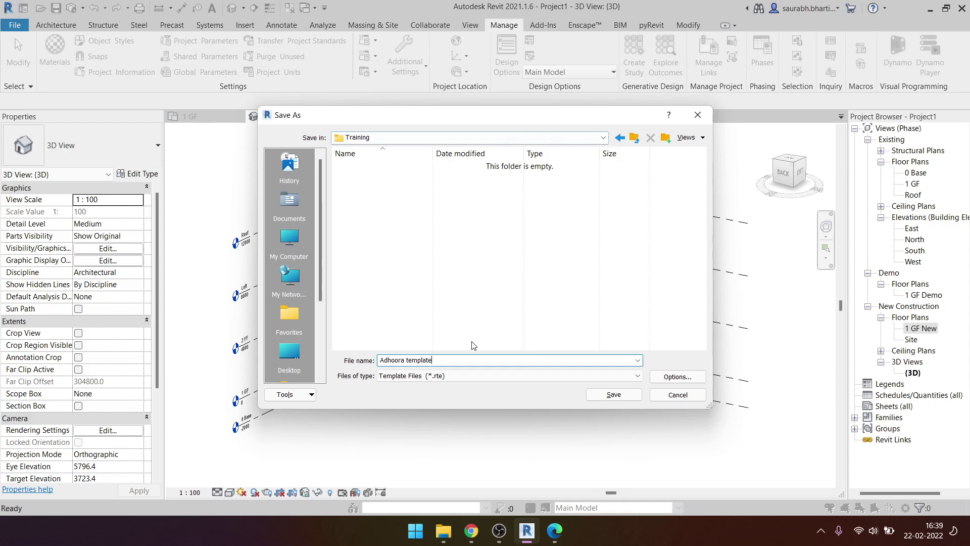
- Keep the active view as thumbnail source and save as Template Files (*.rte)
left_click(699, 380)
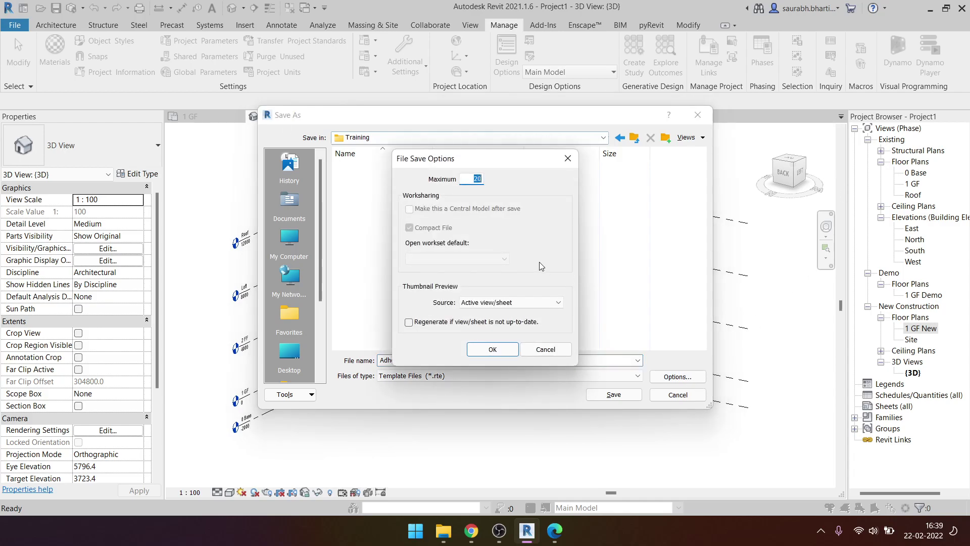
left_click(499, 304)
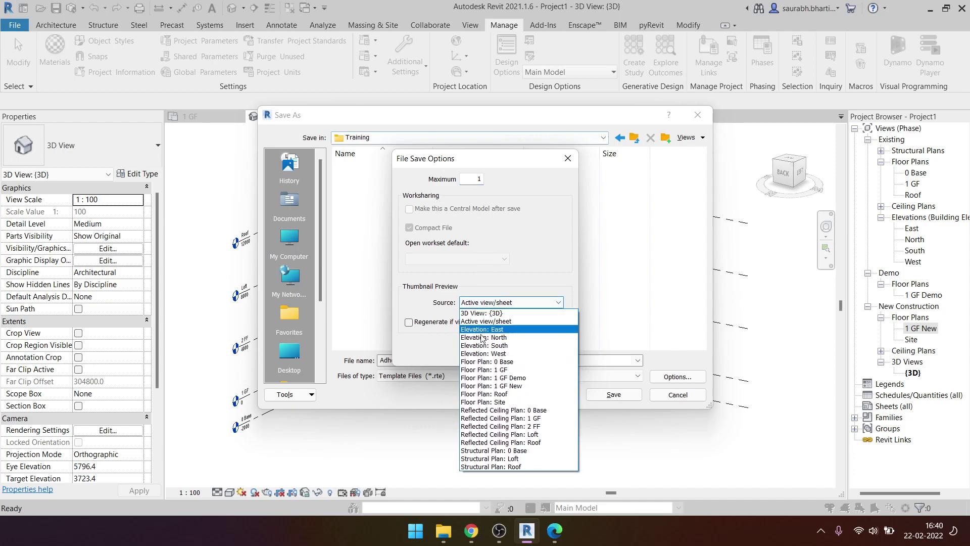
left_click(486, 304)
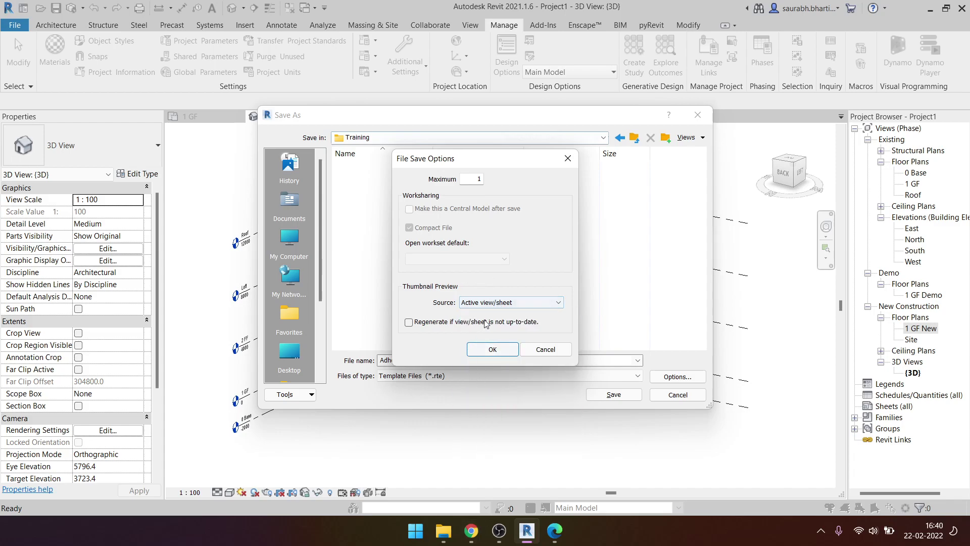
left_click(490, 350)
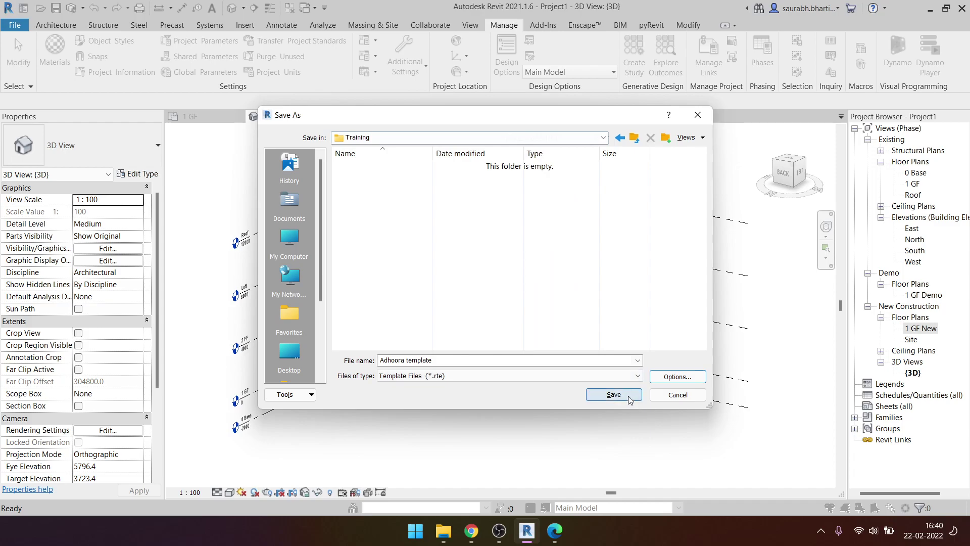
left_click(423, 377)
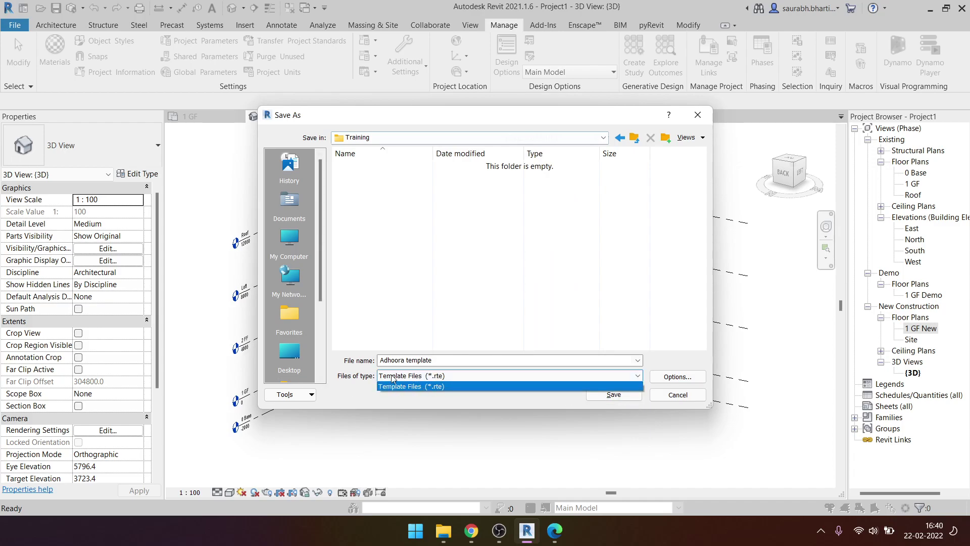
left_click(623, 394)
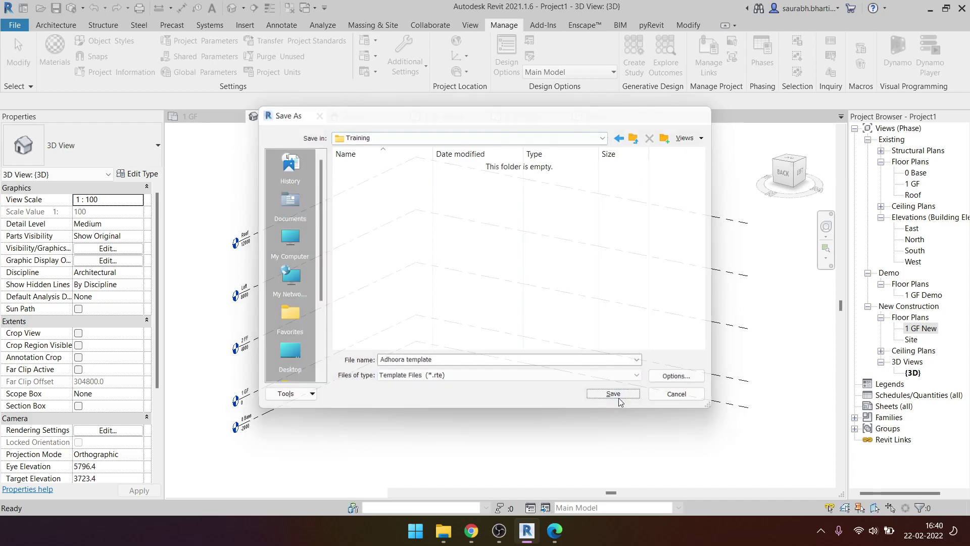
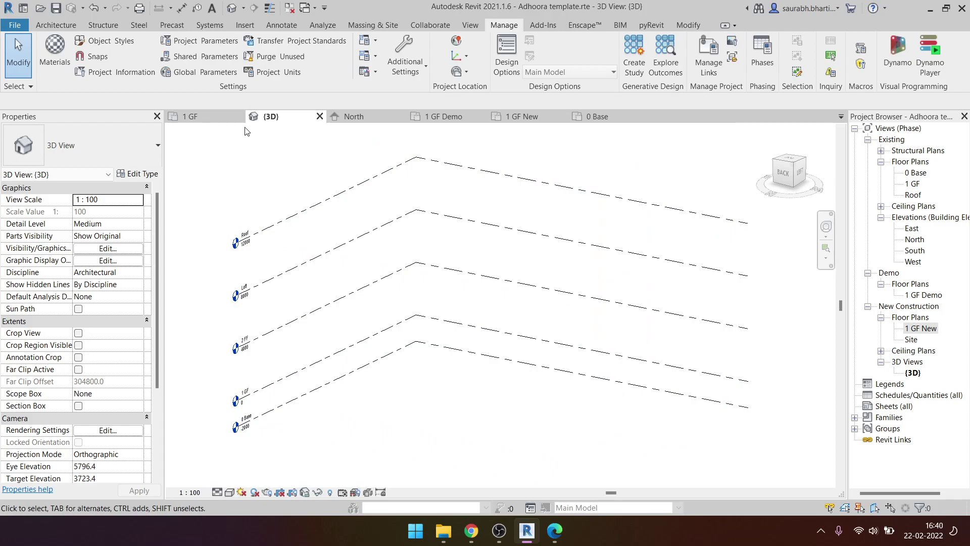
- Close all open view tabs and the template
left_click(238, 116)
left_click(239, 116)
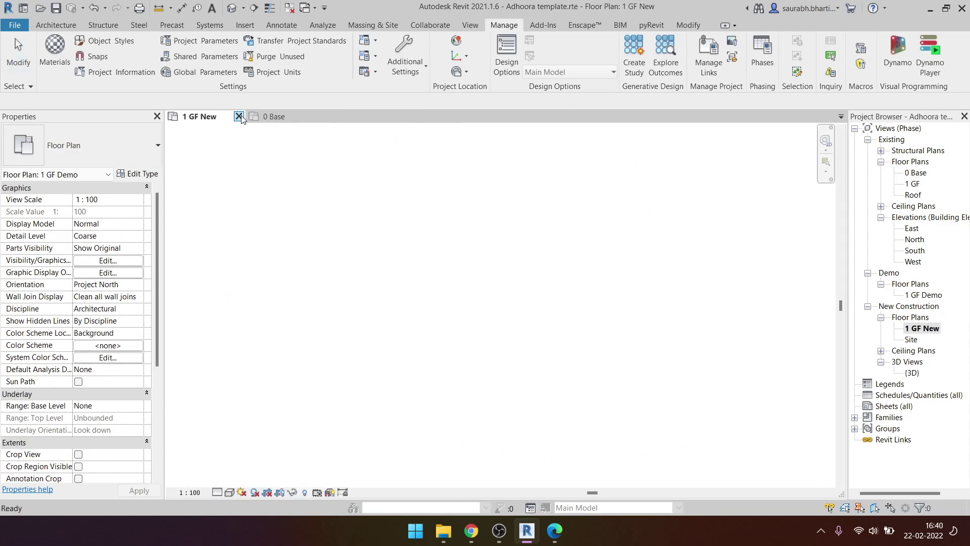
left_click(239, 116)
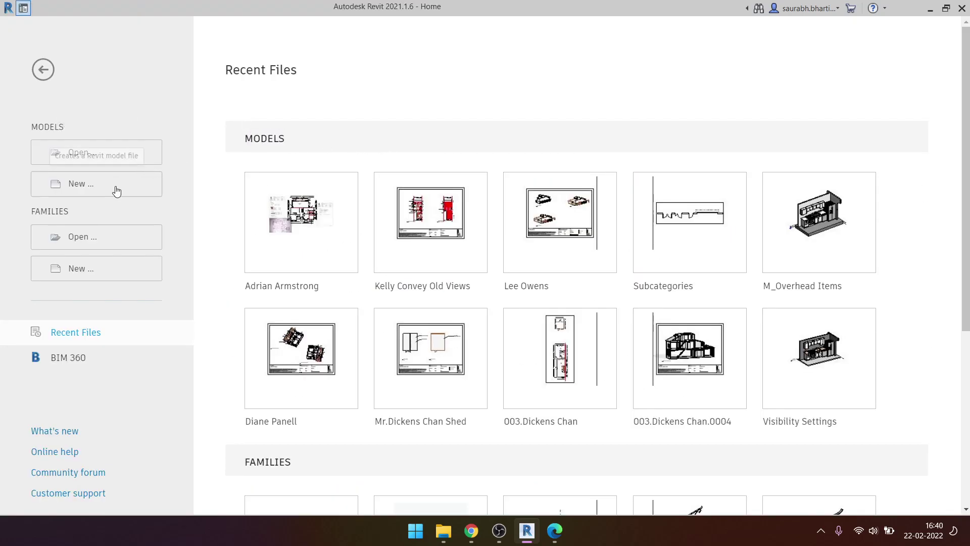
- Create a new project from Files\Training\Adhoora template.rte
left_click(100, 186)
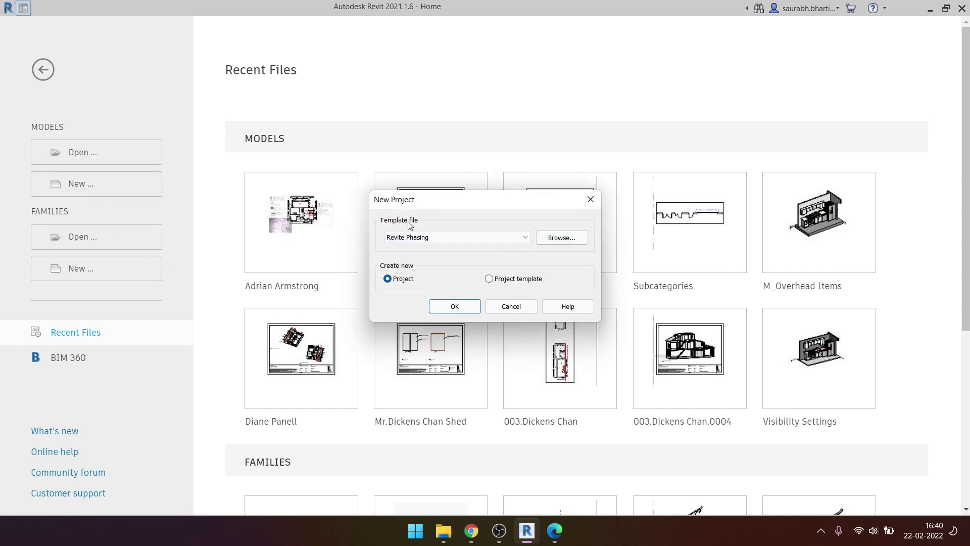
left_click(570, 241)
left_click(303, 334)
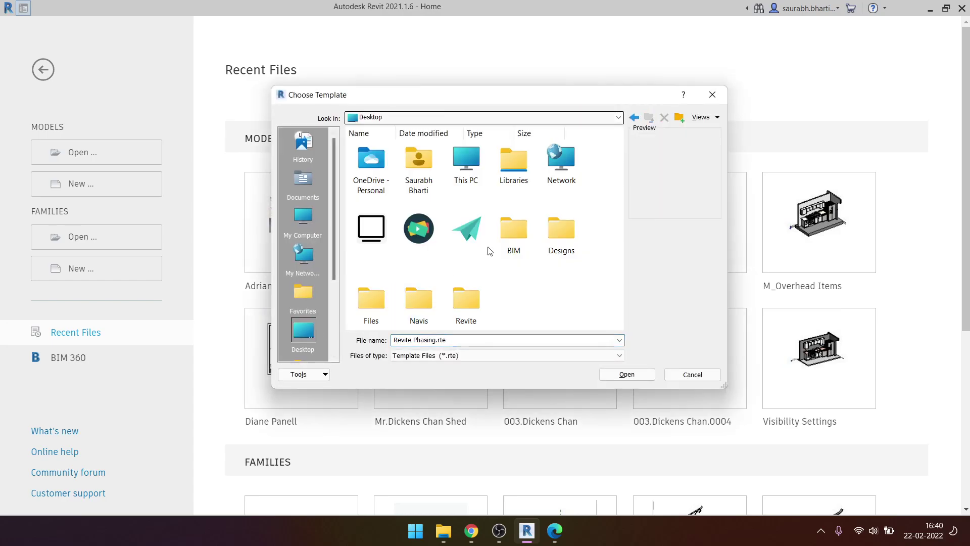
left_click(375, 297)
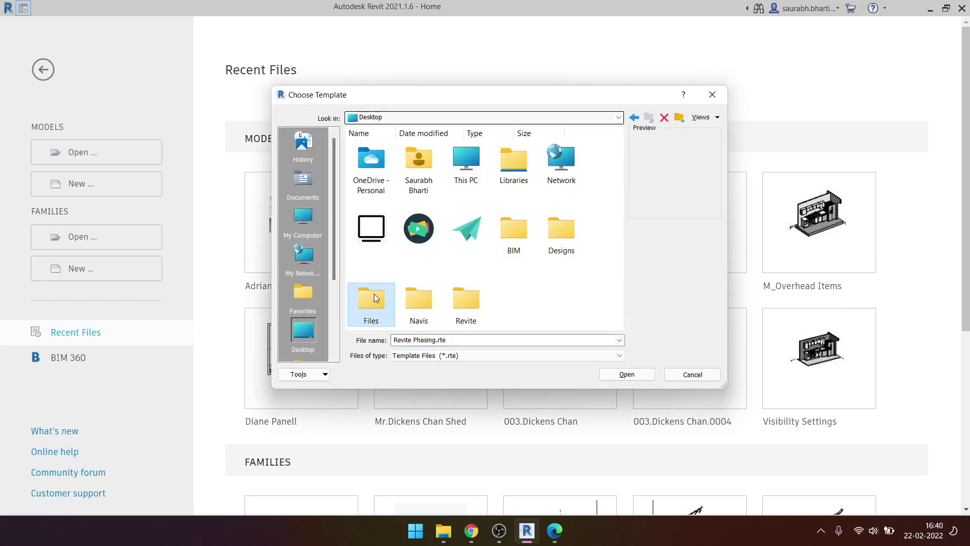
double_click(375, 298)
double_click(561, 159)
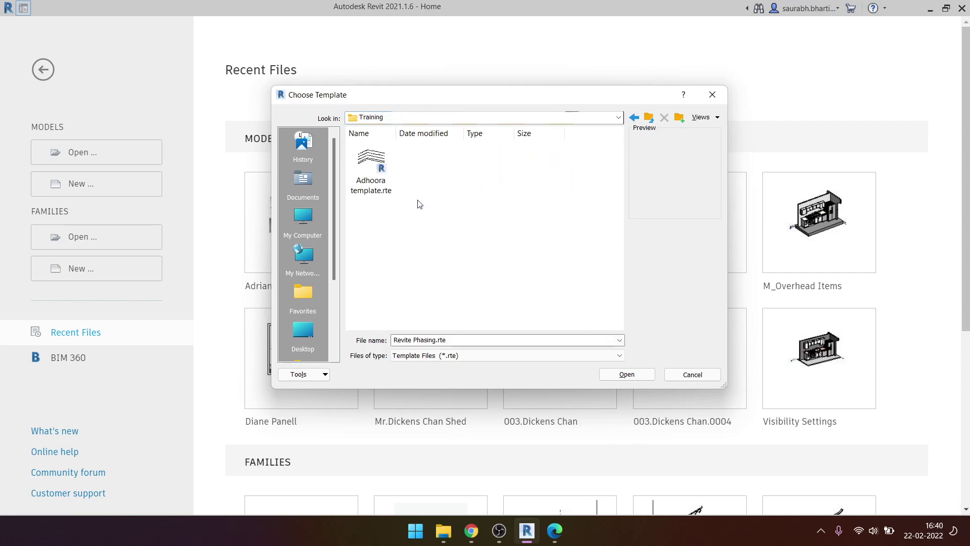
left_click(371, 189)
left_click(627, 375)
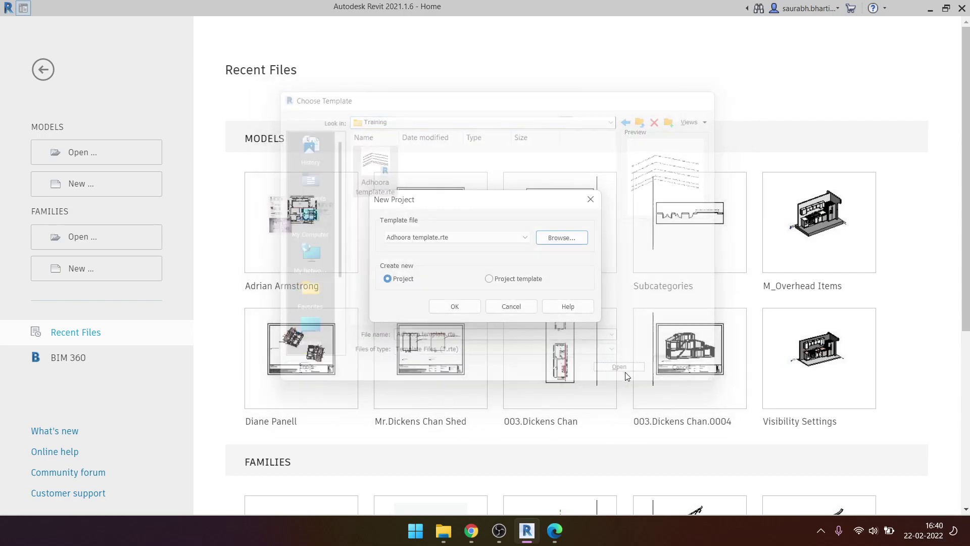
left_click(467, 309)
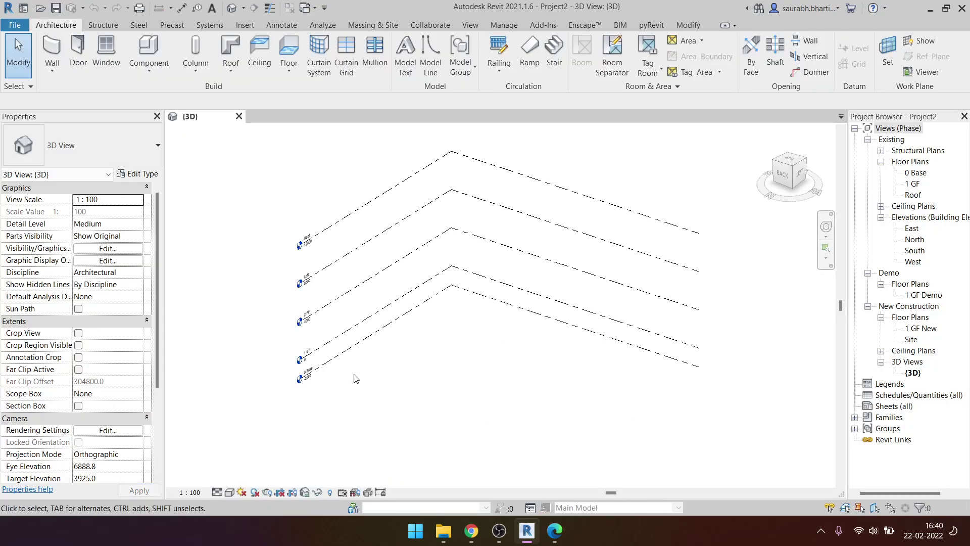
- Orbit the 3D view and review the phase graphic overrides in Manage > Phases
middle_click_drag(463, 449, 461, 409, "shift")
left_click_drag(437, 417, 261, 184)
key("Escape")
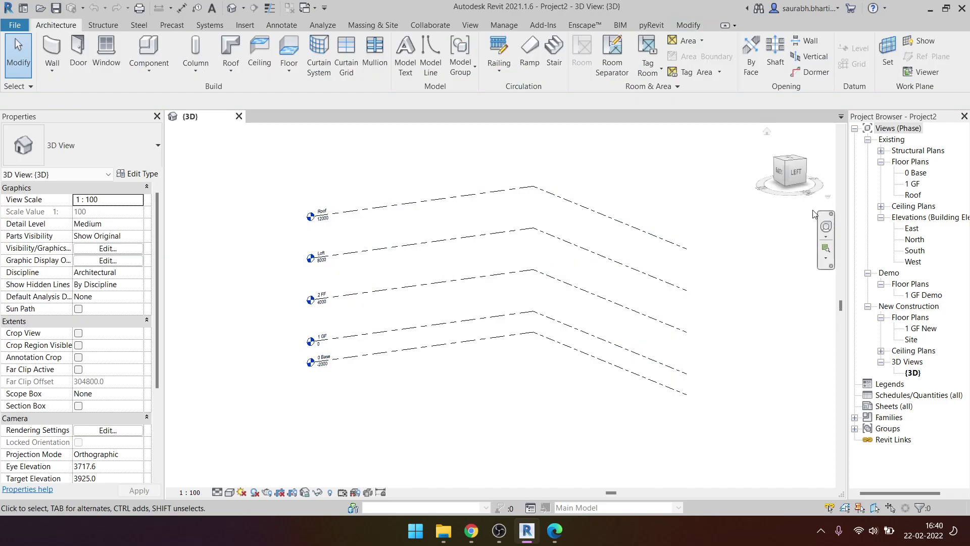
left_click(504, 26)
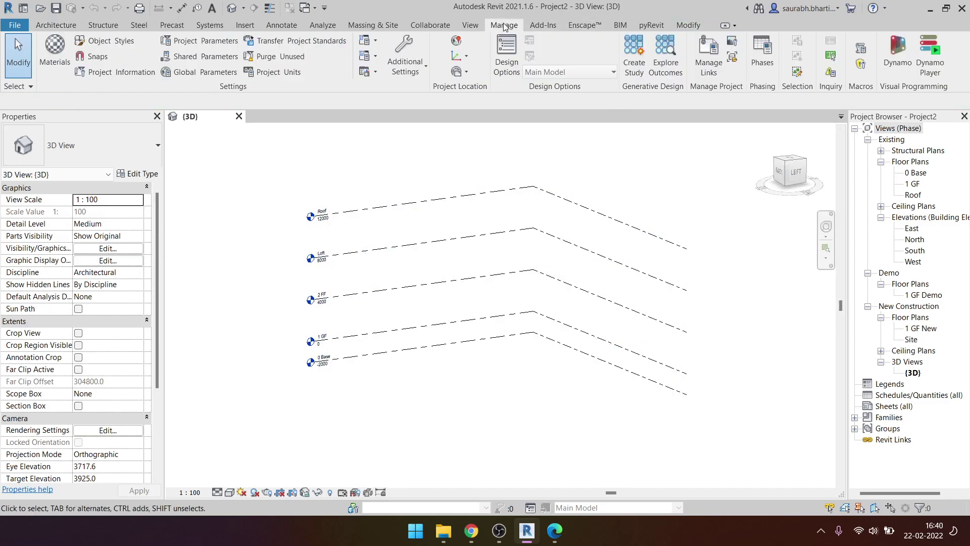
left_click(763, 55)
left_click(576, 96)
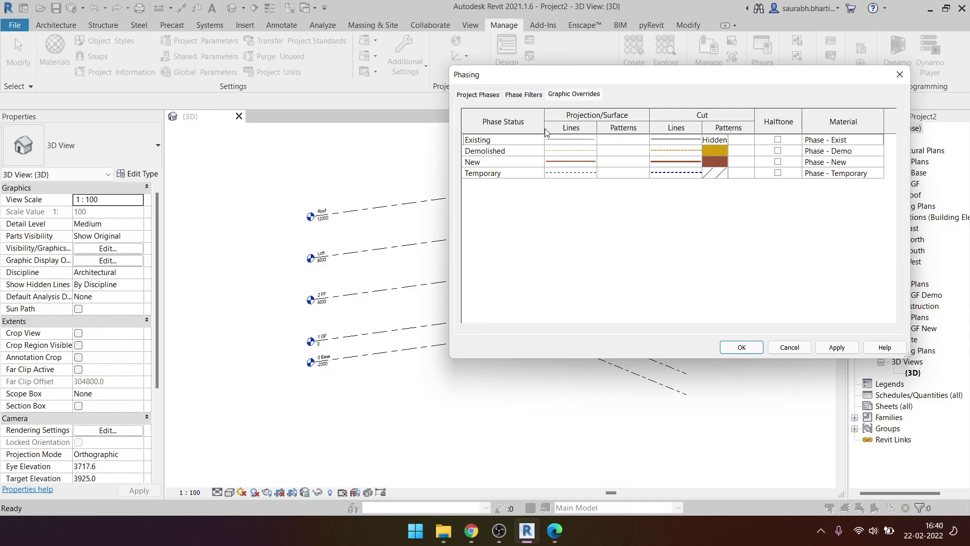
key("Escape")
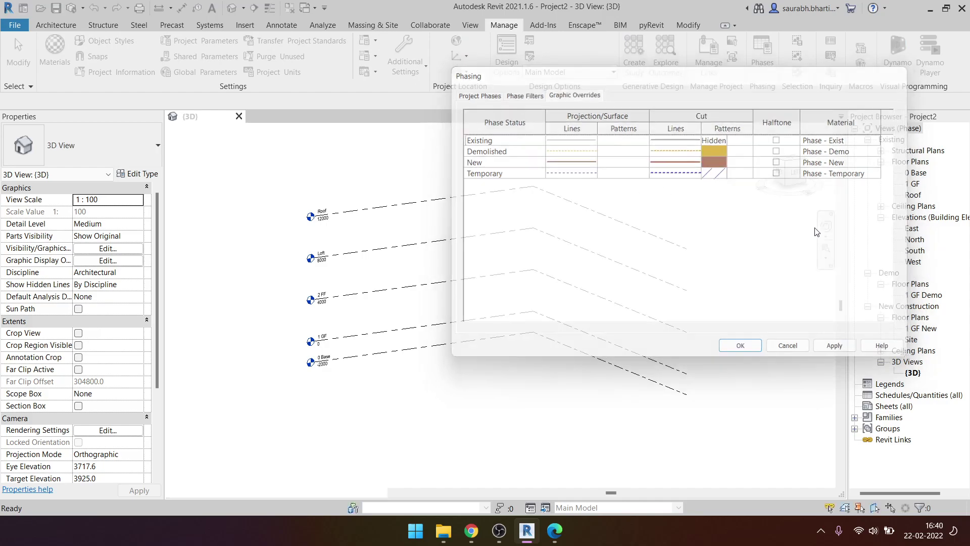
- Delete the stair and all leftover elements in 1 GF, then reopen that plan
double_click(913, 184)
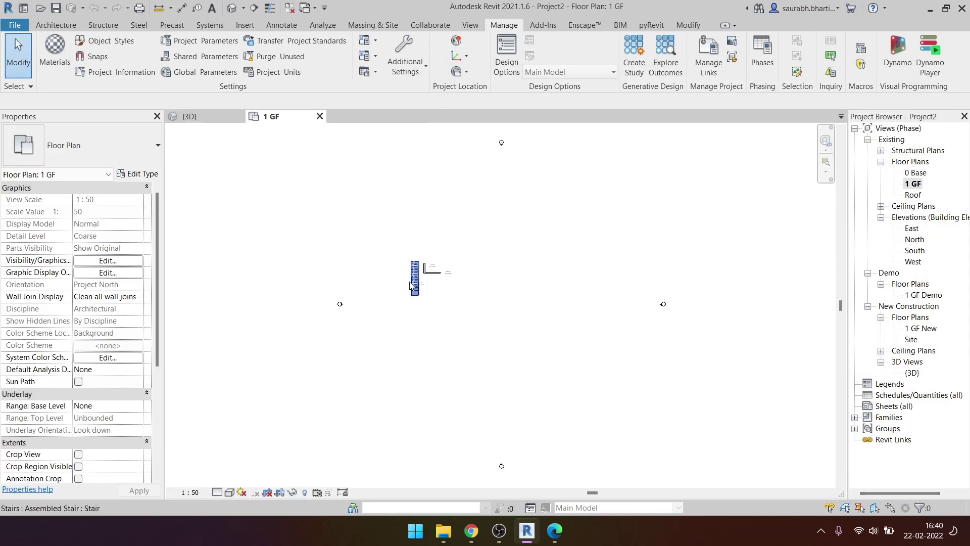
left_click_drag(502, 387, 410, 259)
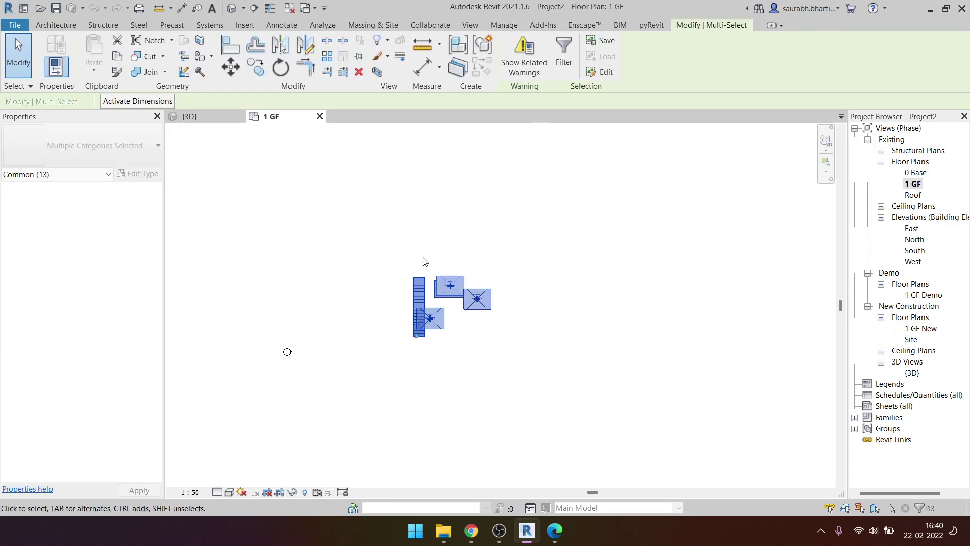
key("Delete")
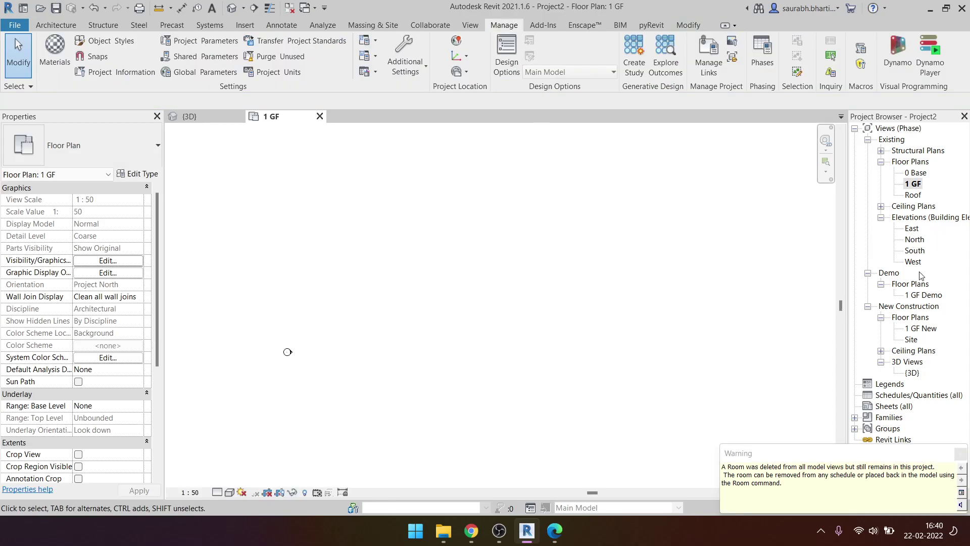
double_click(922, 328)
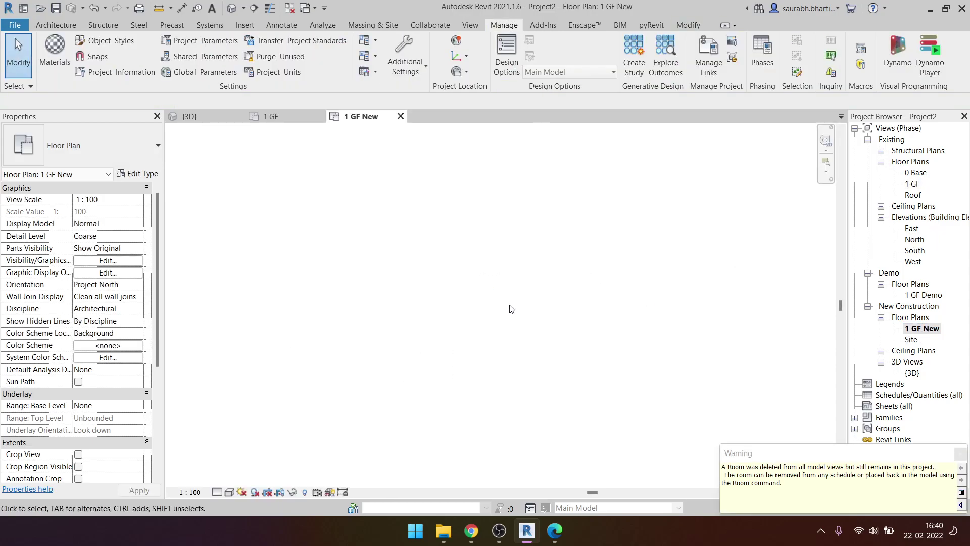
double_click(915, 174)
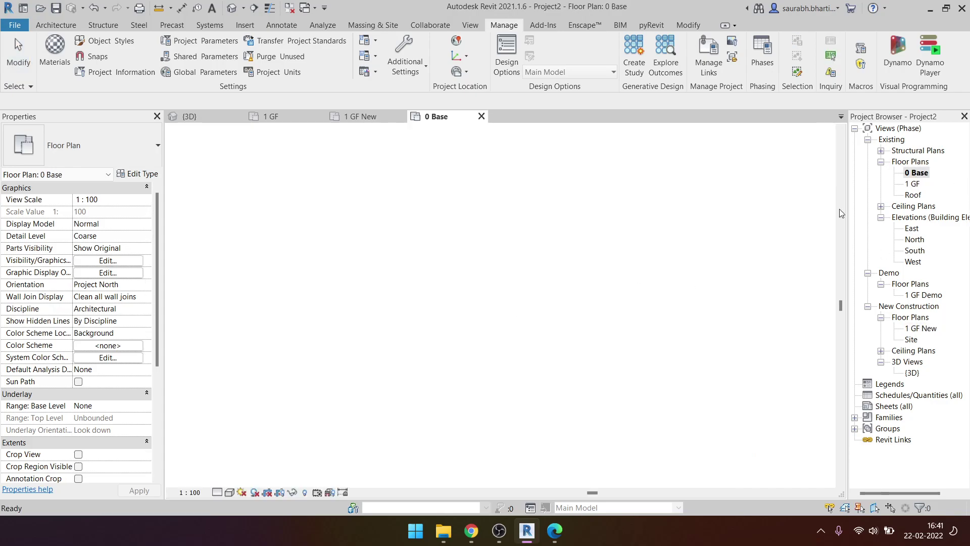
left_click(912, 184)
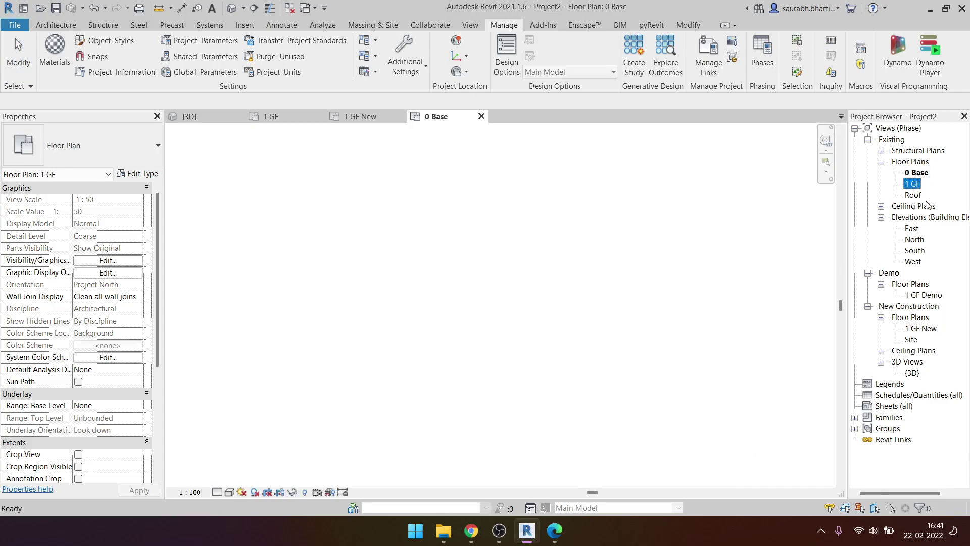
double_click(915, 184)
- Draw two overlapping rectangular wall outlines with the WA wall tool
key("w")
key("a")
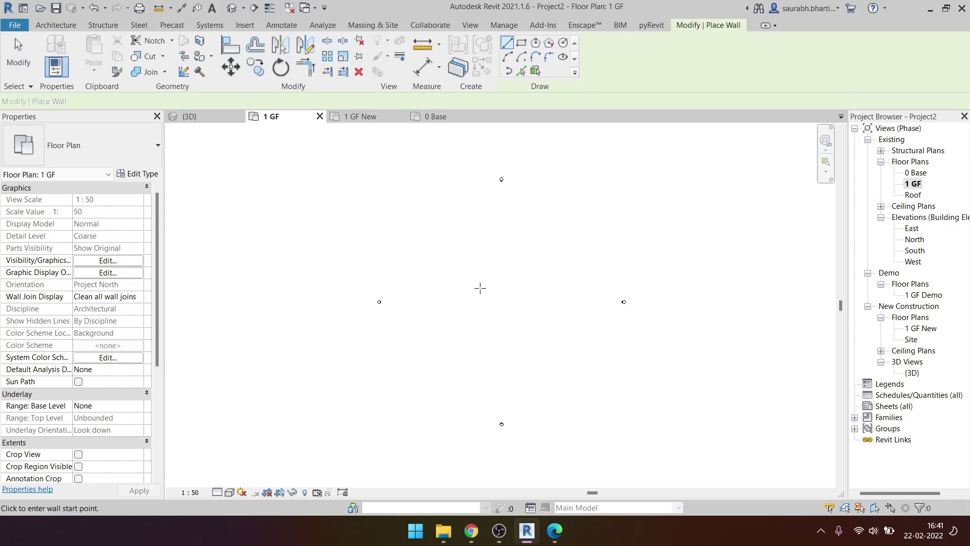
left_click(521, 43)
left_click(443, 245)
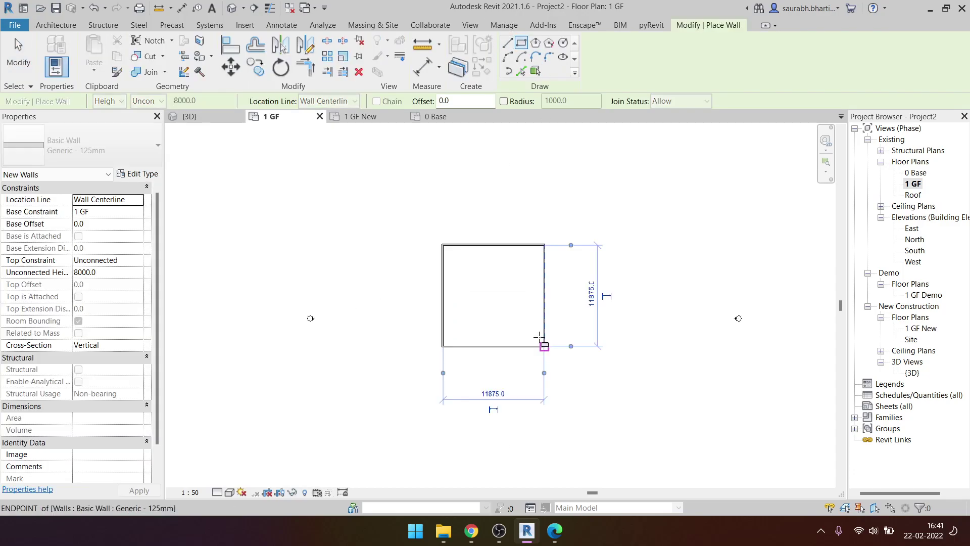
left_click(608, 301)
key("Escape")
key("Escape")
- Trim the overlapping rectangles into corners and pull the leftover stub back to the corner
key("t")
key("r")
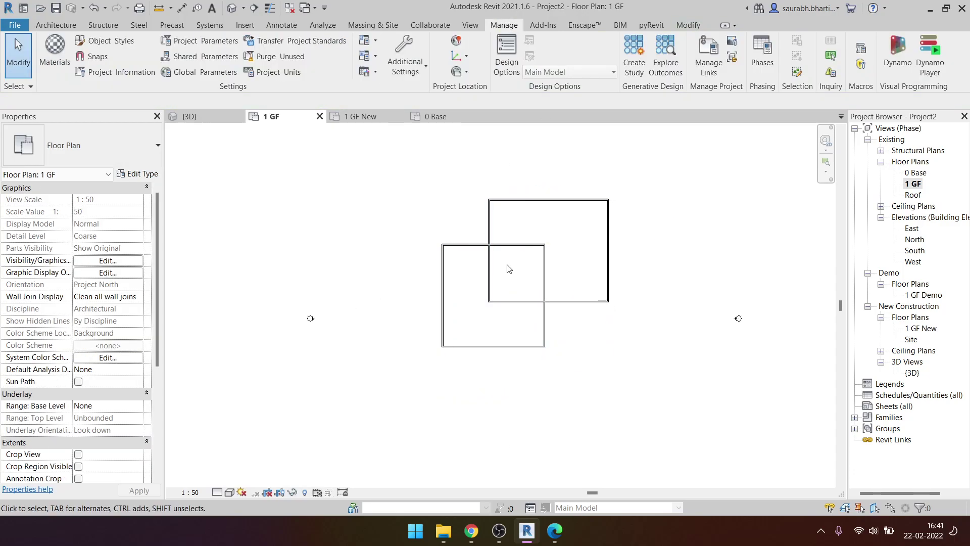
left_click(474, 246)
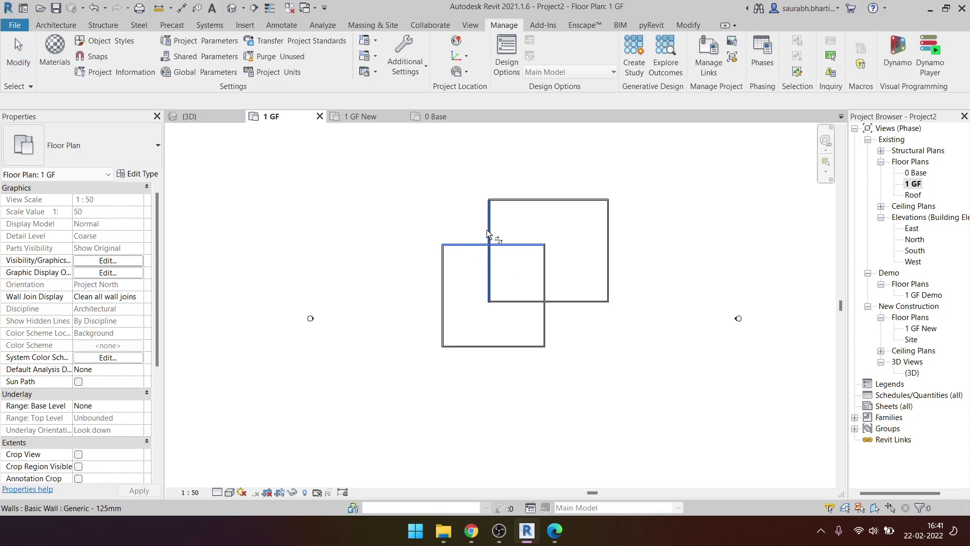
left_click(488, 230)
left_click(545, 275)
left_click(568, 302)
key("Escape")
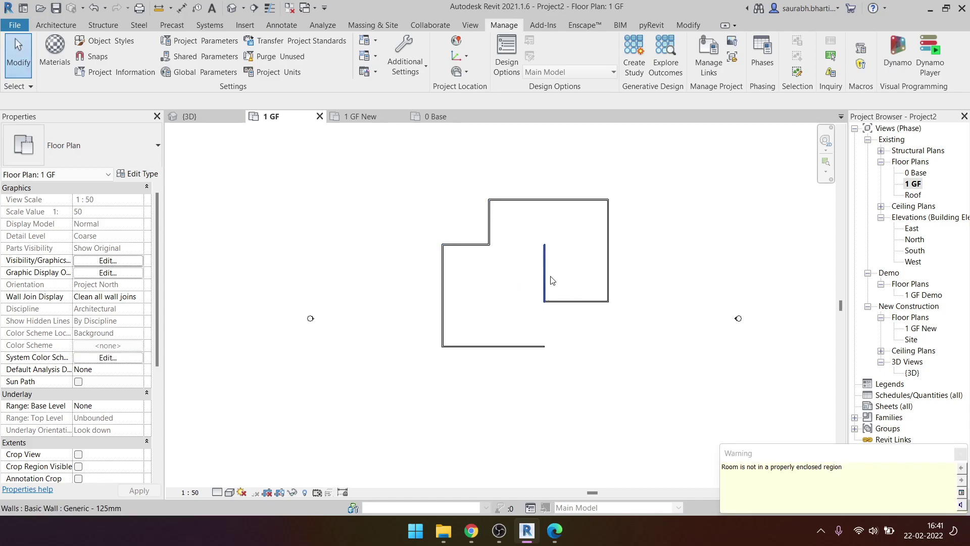
key("ctrl+z")
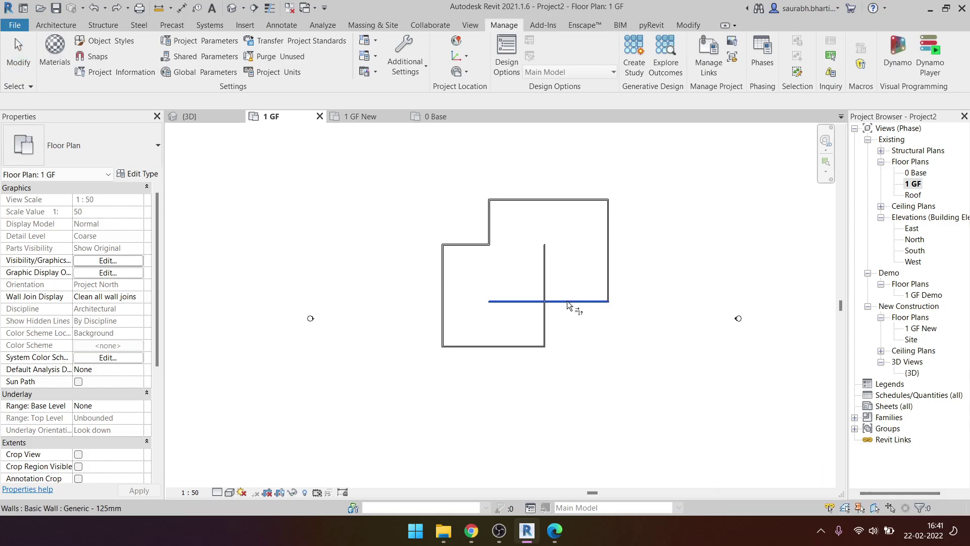
left_click(546, 319)
left_click_drag(545, 301, 545, 262)
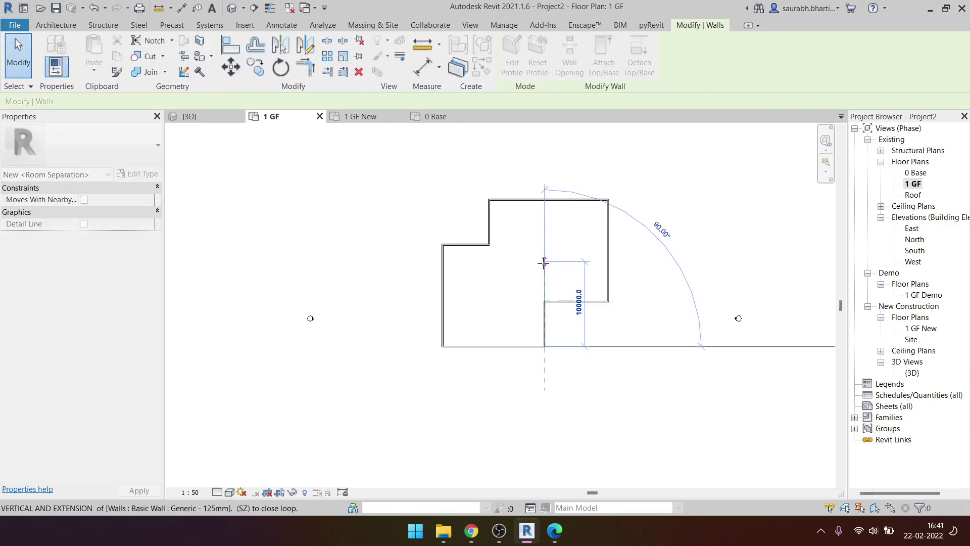
- Add a horizontal dividing wall and a vertical partition in the upper-right room
key("w")
key("a")
scroll(576, 273, "up", 2)
scroll(556, 266, "up", 2)
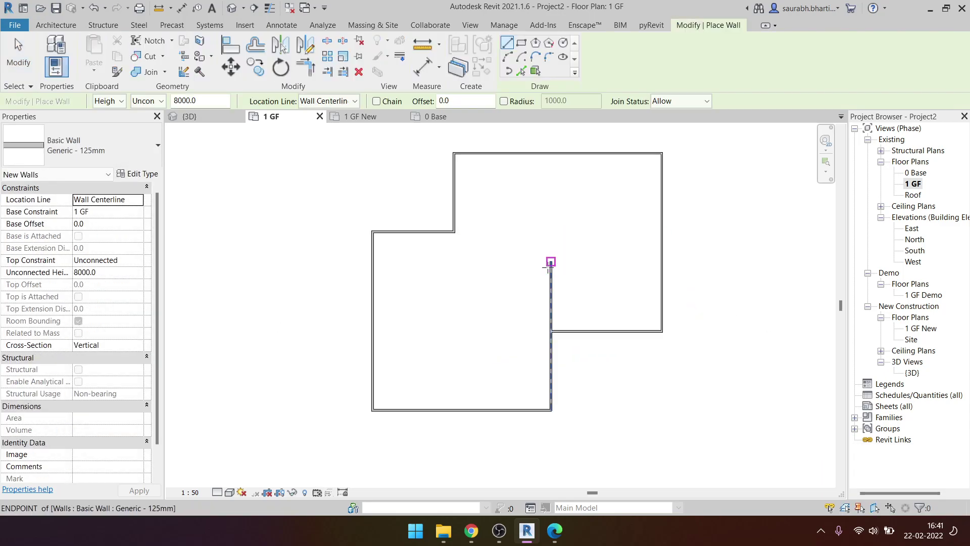
left_click(551, 261)
left_click(662, 261)
left_click(581, 261)
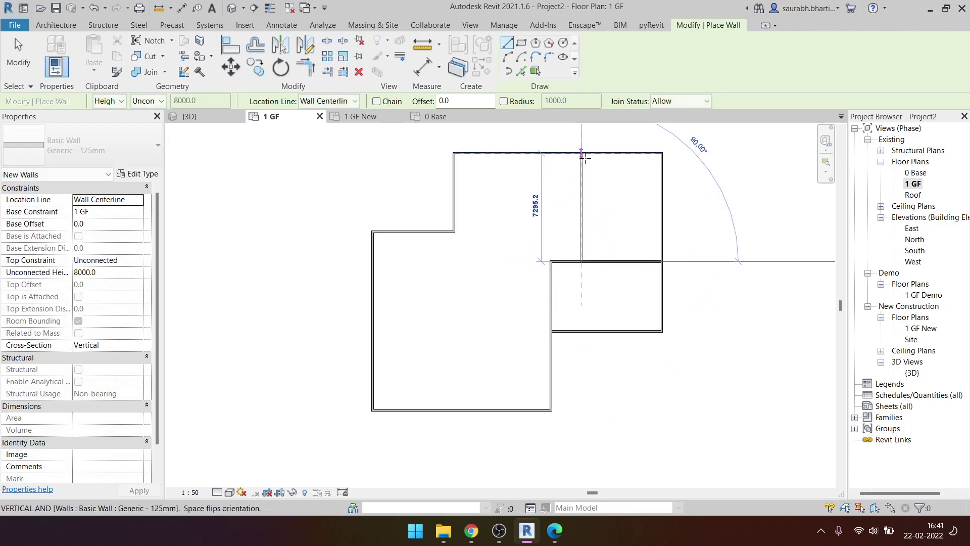
left_click(581, 153)
- Add a horizontal wall across the left room and a vertical partition below it
left_click(551, 293)
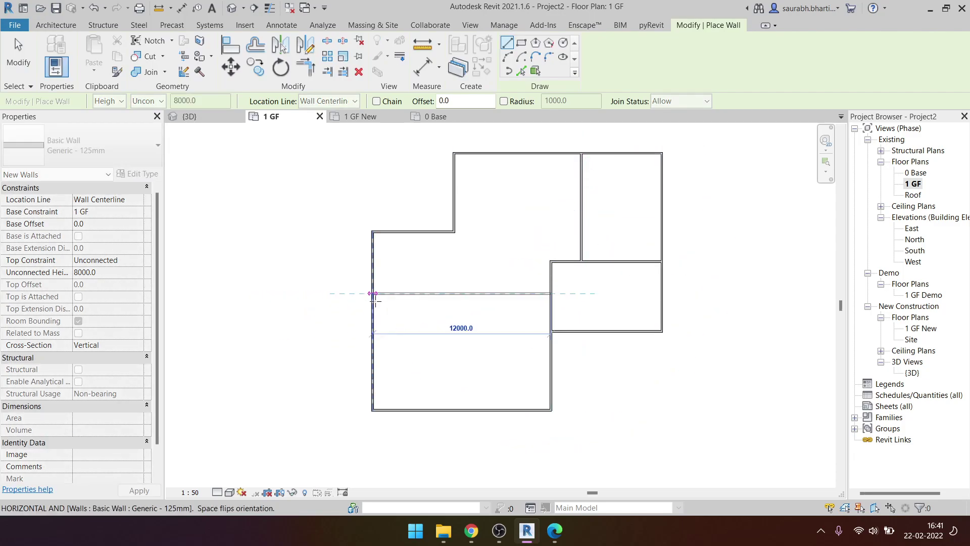
left_click(373, 293)
left_click(440, 293)
left_click(440, 410)
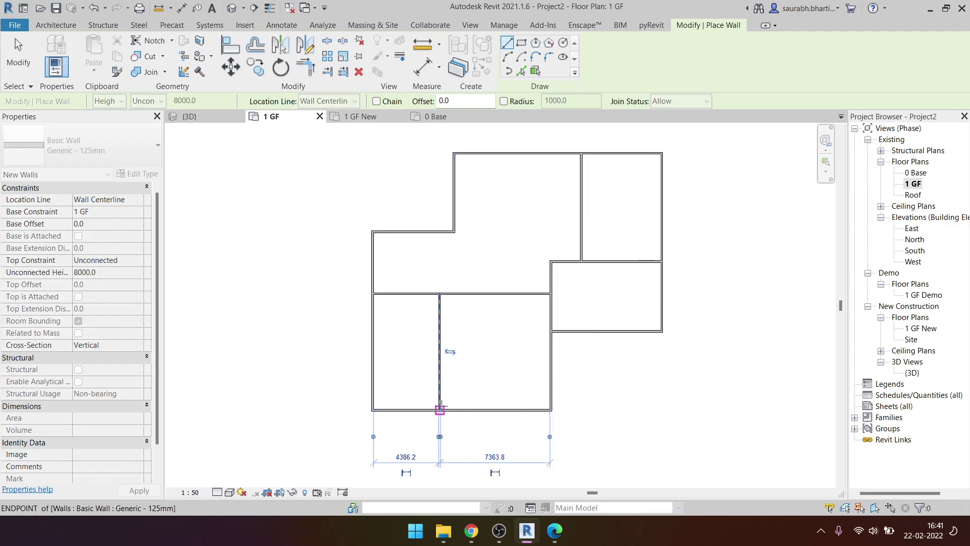
key("Escape")
key("Escape")
- Place four doors: bottom wall, right room's lower and upper walls, and the horizontal wall
key("d")
key("r")
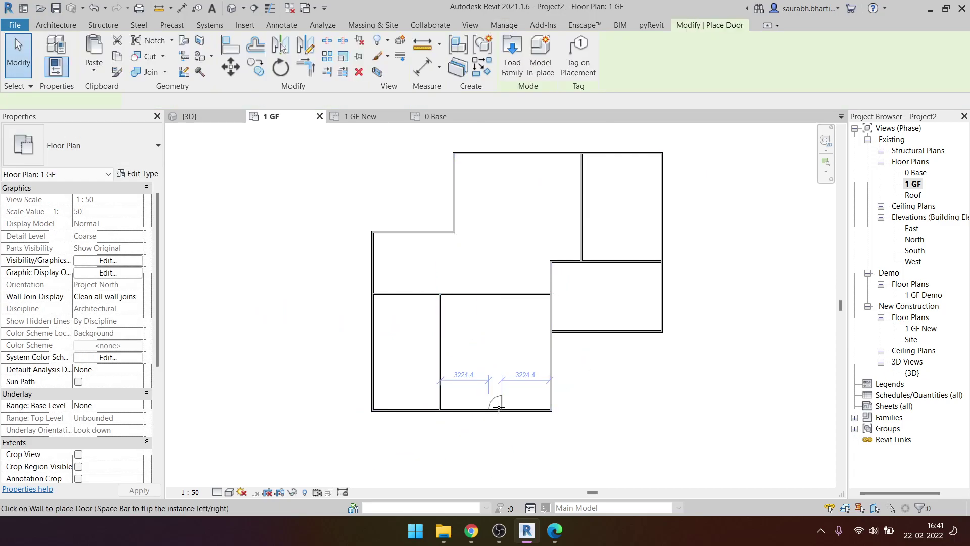
left_click(498, 411)
left_click(591, 331)
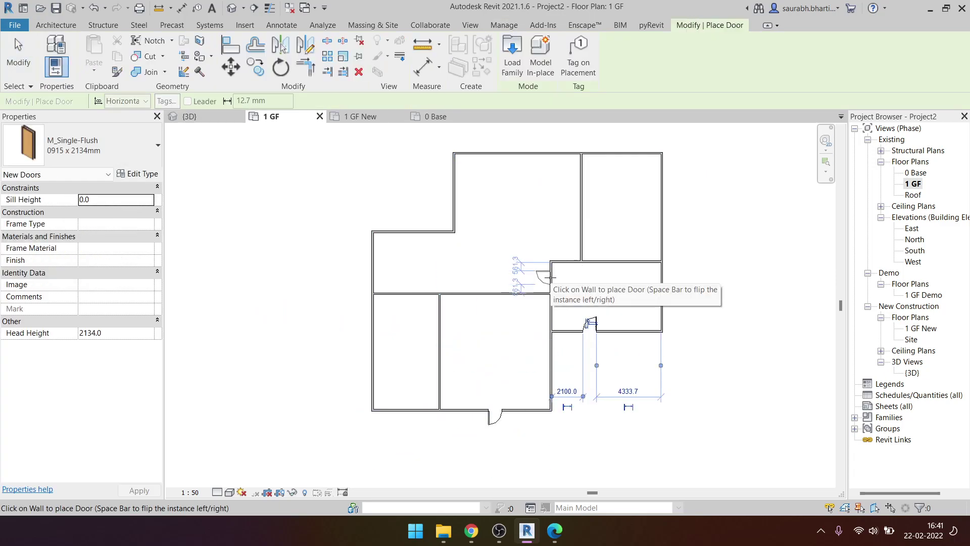
left_click(598, 261)
left_click(424, 293)
key("Escape")
key("Escape")
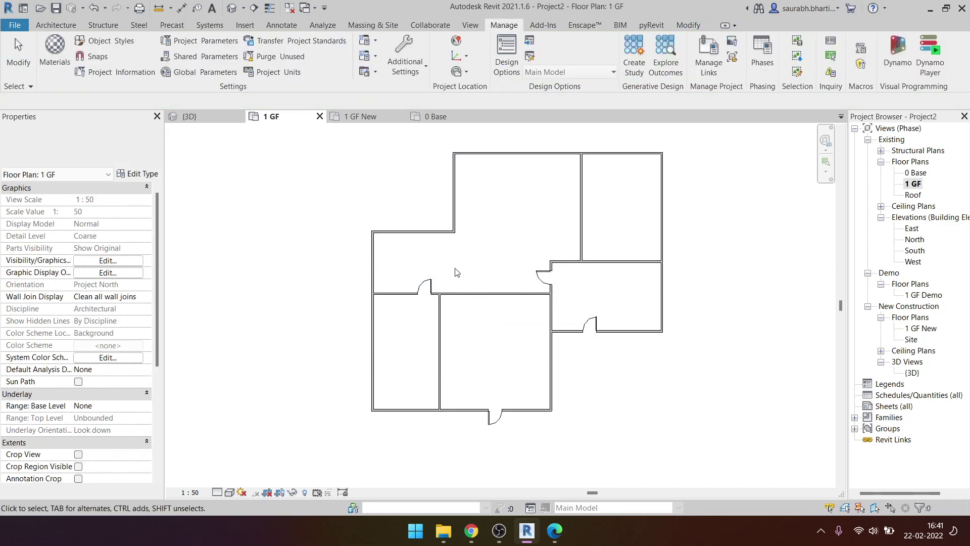
middle_click_drag(556, 321, 531, 309)
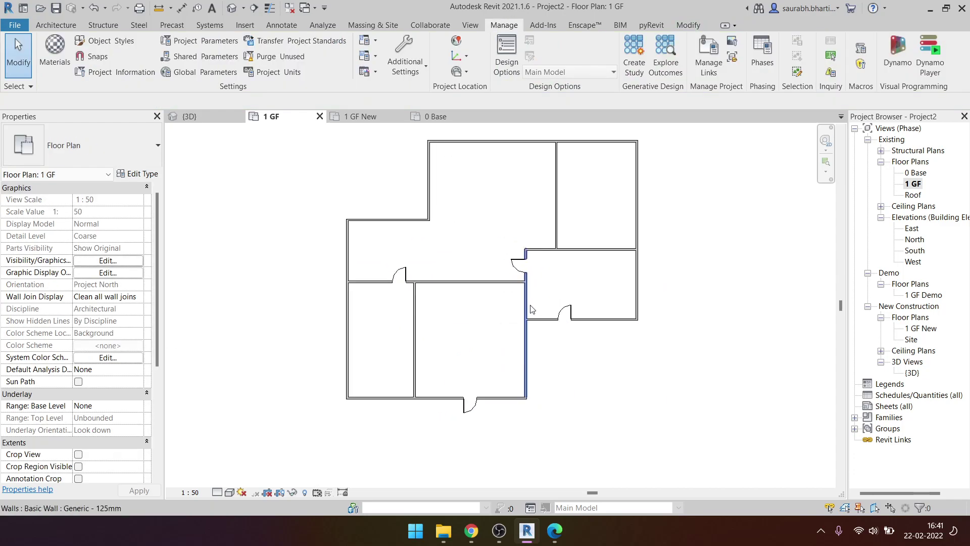
- In 1 GF Demo, try demolishing the horizontal wall, then undo it
double_click(924, 295)
scroll(275, 281, "up", 2)
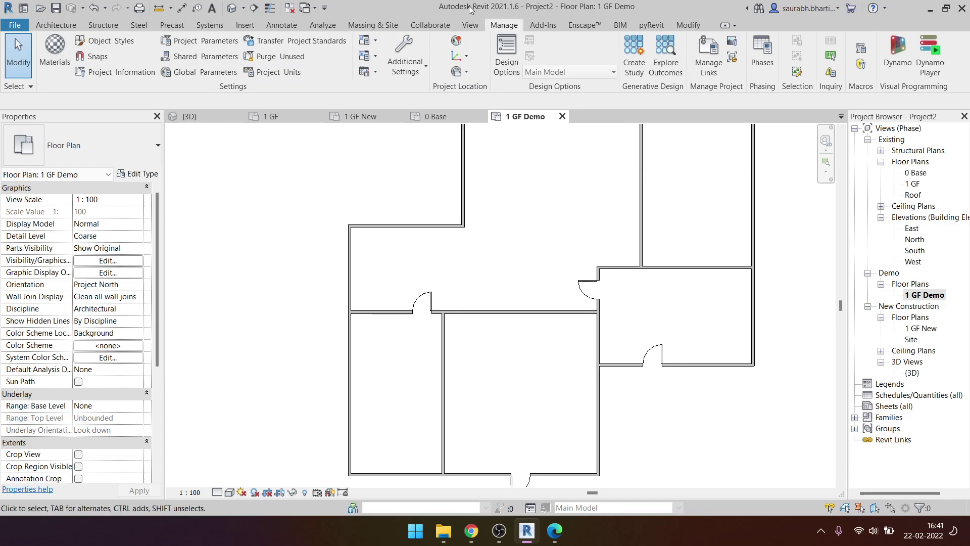
left_click(688, 25)
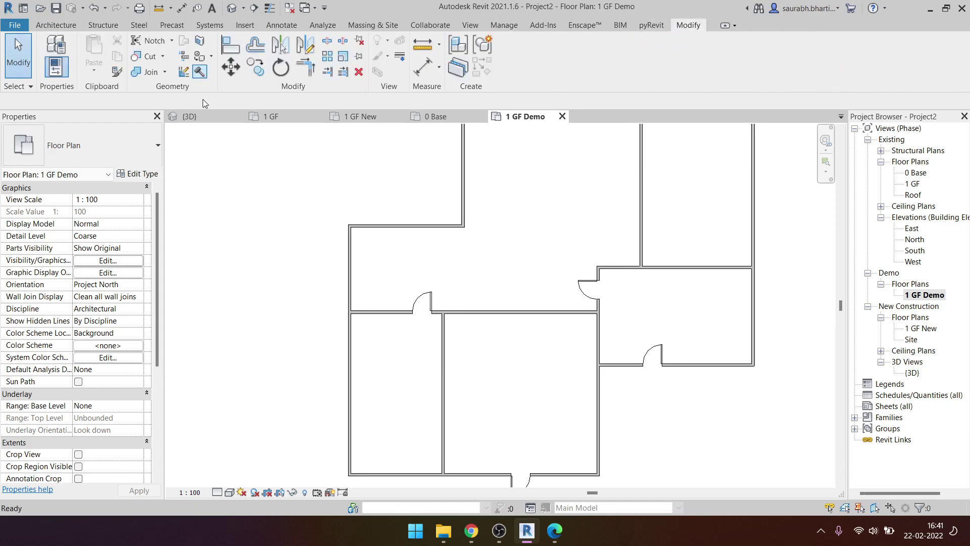
left_click(200, 72)
left_click(486, 313)
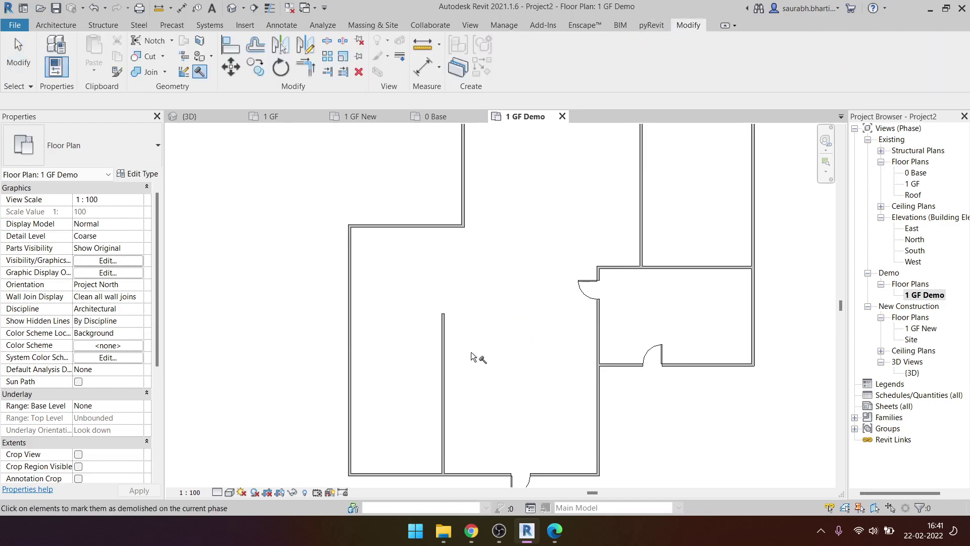
key("ctrl+z")
scroll(92, 401, "down", 5)
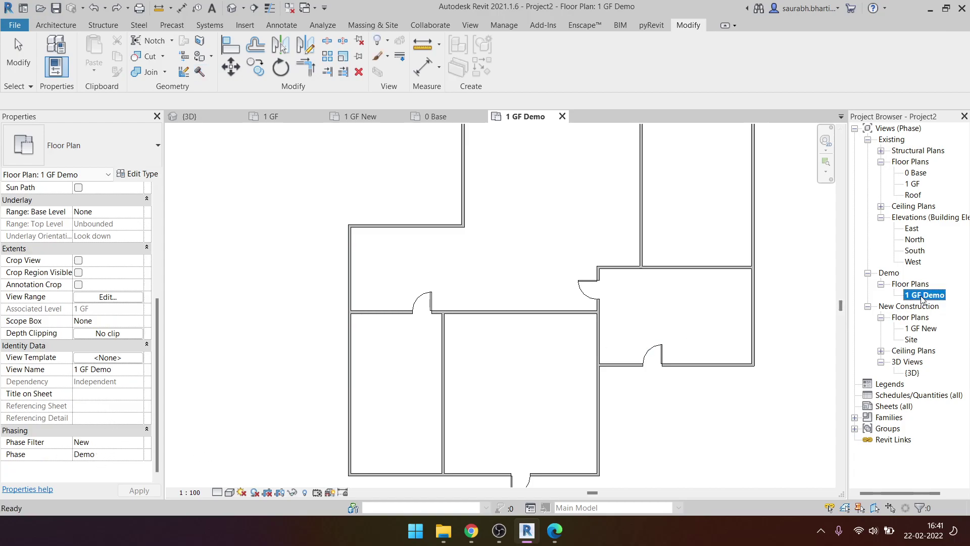
key("Escape")
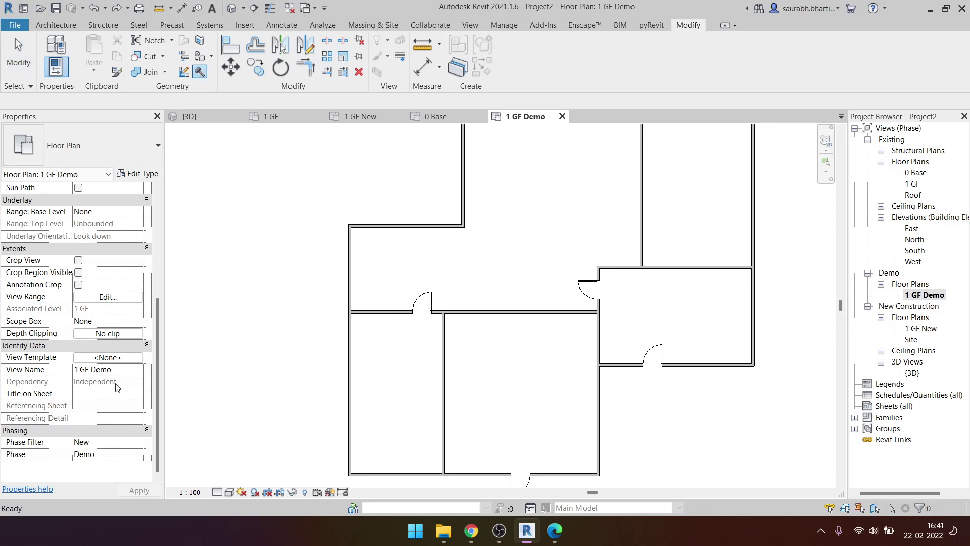
- Set the horizontal wall's Phase Demolished property to Demo
left_click(505, 317)
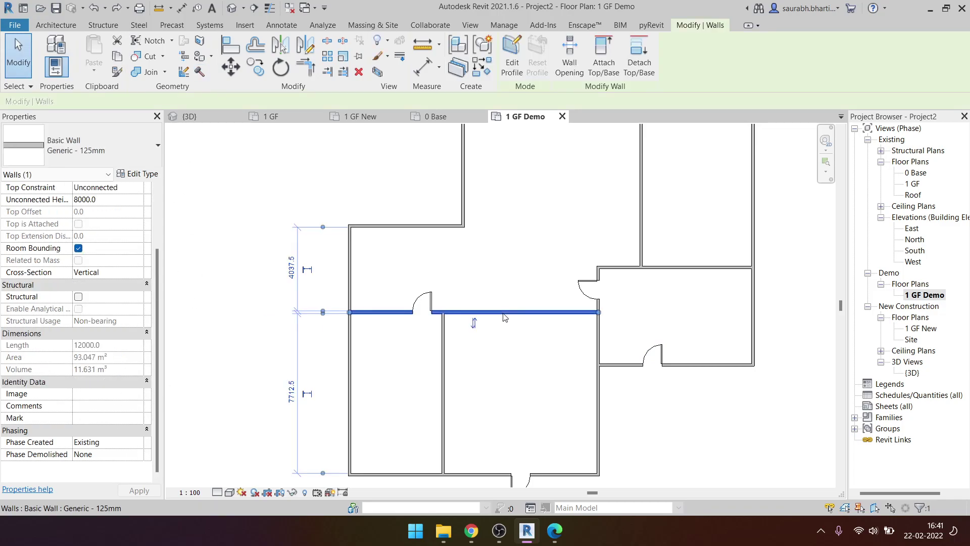
left_click(141, 444)
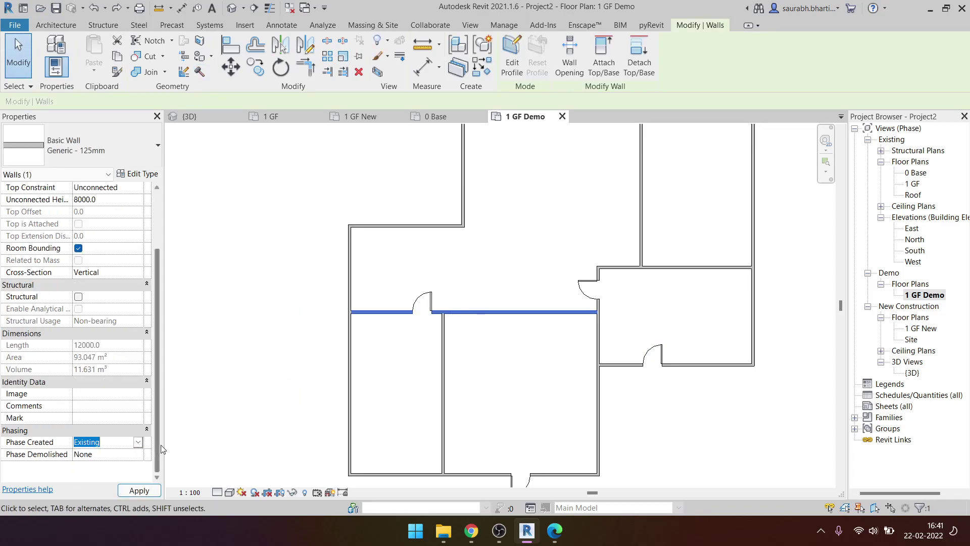
left_click(111, 454)
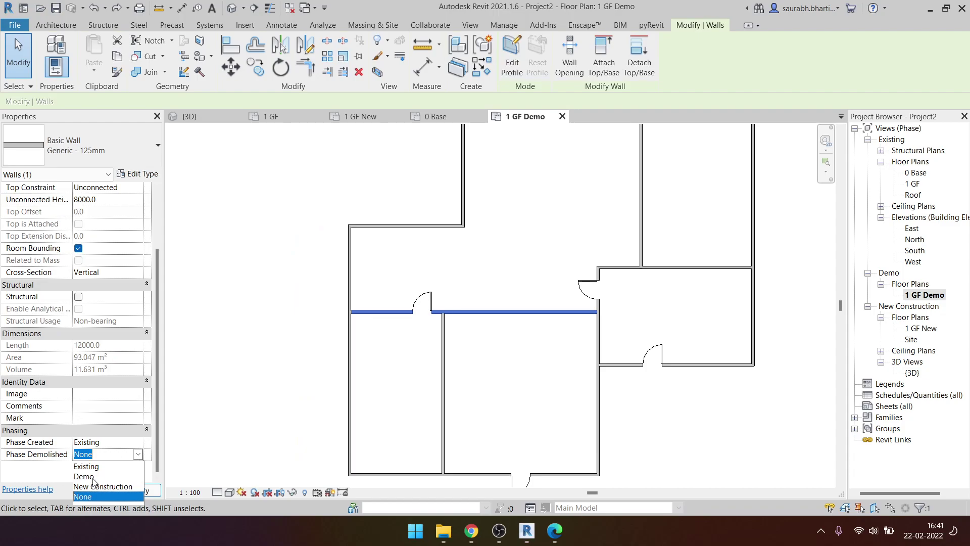
left_click(84, 476)
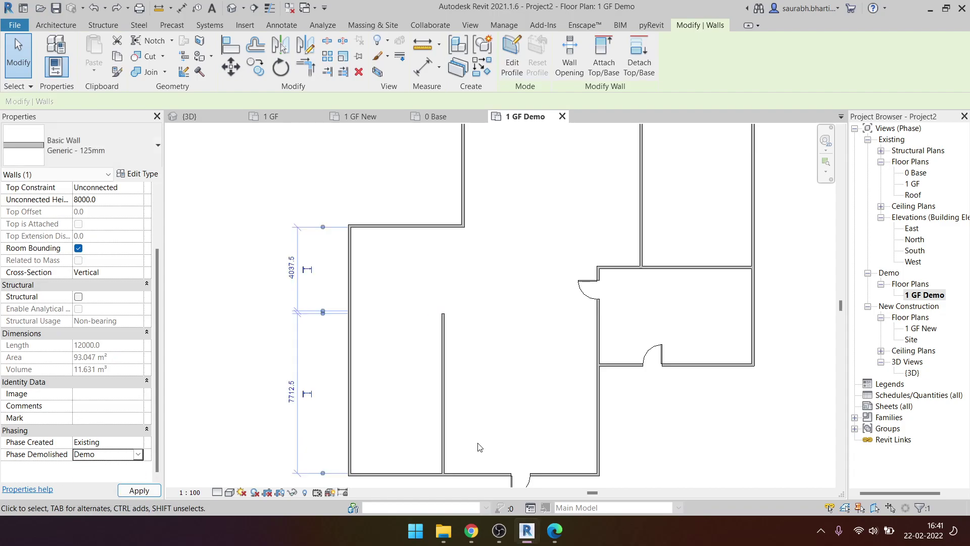
left_click(140, 454)
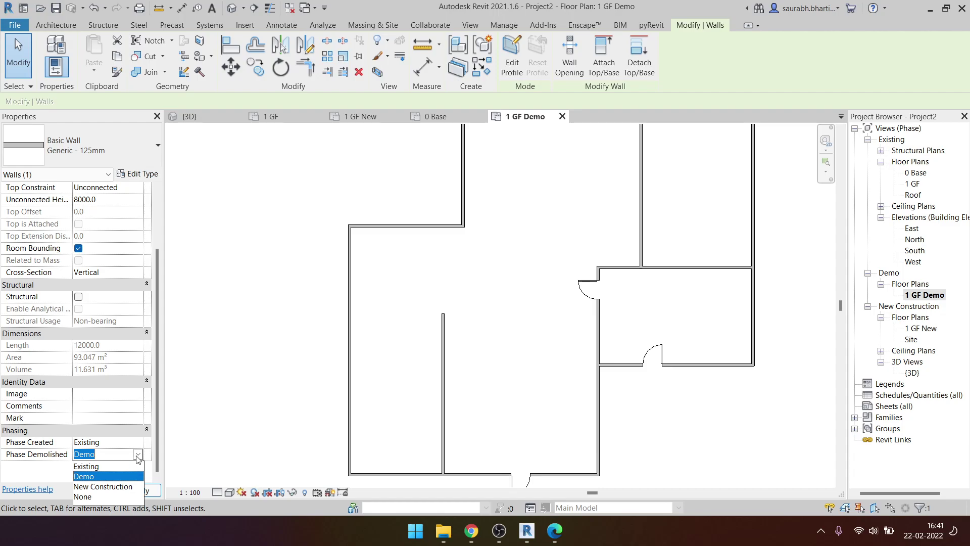
left_click(138, 458)
left_click(475, 350)
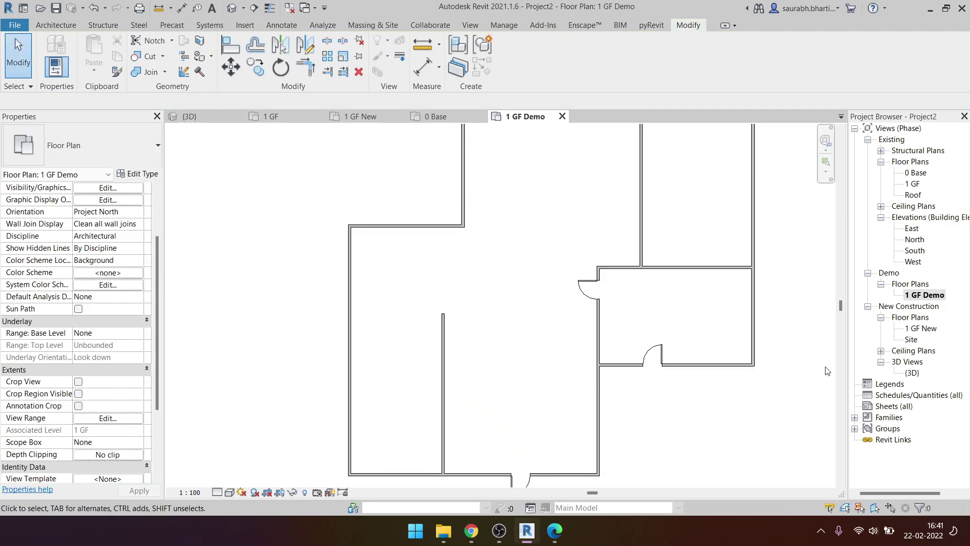
- Switch between the Demo and New plans and inspect the walls in 1 GF New
double_click(929, 329)
double_click(922, 286)
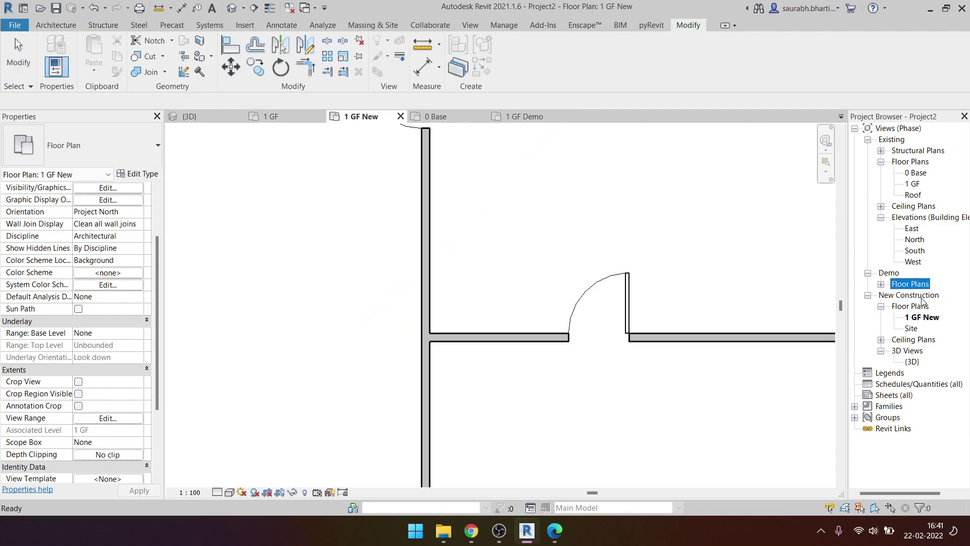
left_click(882, 284)
double_click(924, 295)
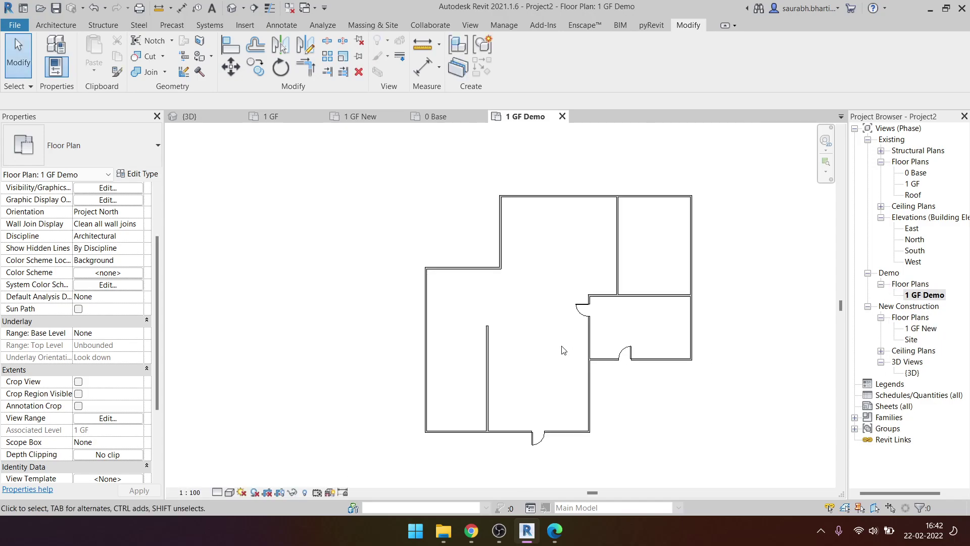
left_click(905, 330)
double_click(929, 329)
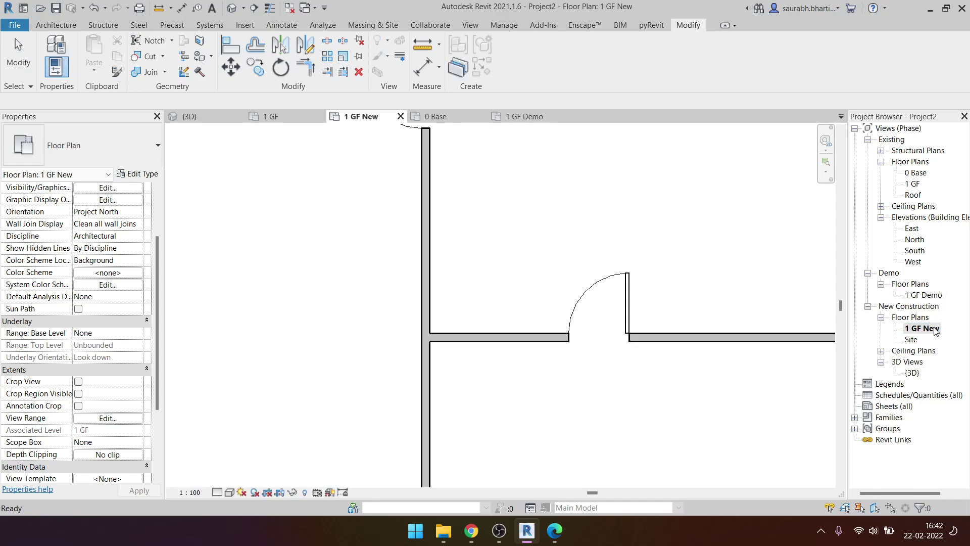
scroll(438, 353, "up", 2)
scroll(438, 354, "up", 2)
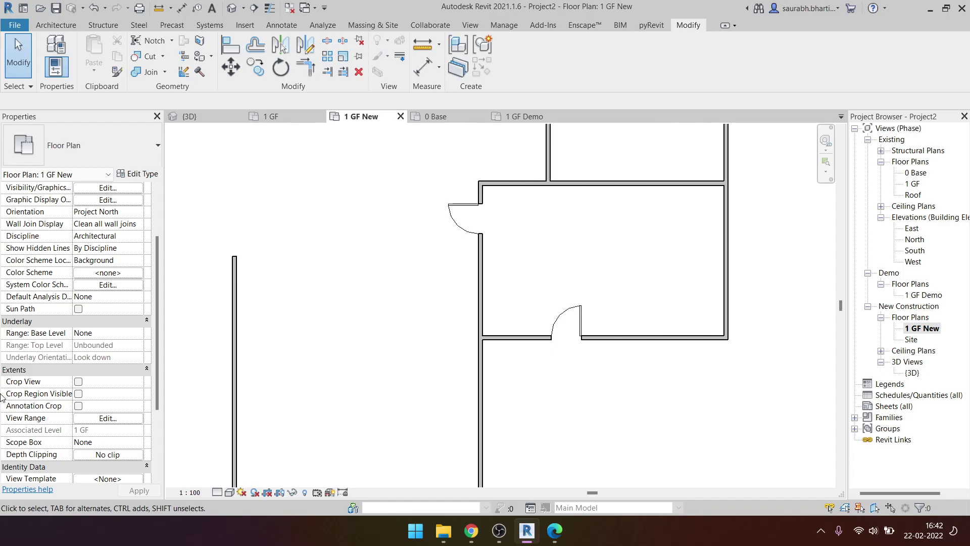
scroll(2, 397, "down", 5)
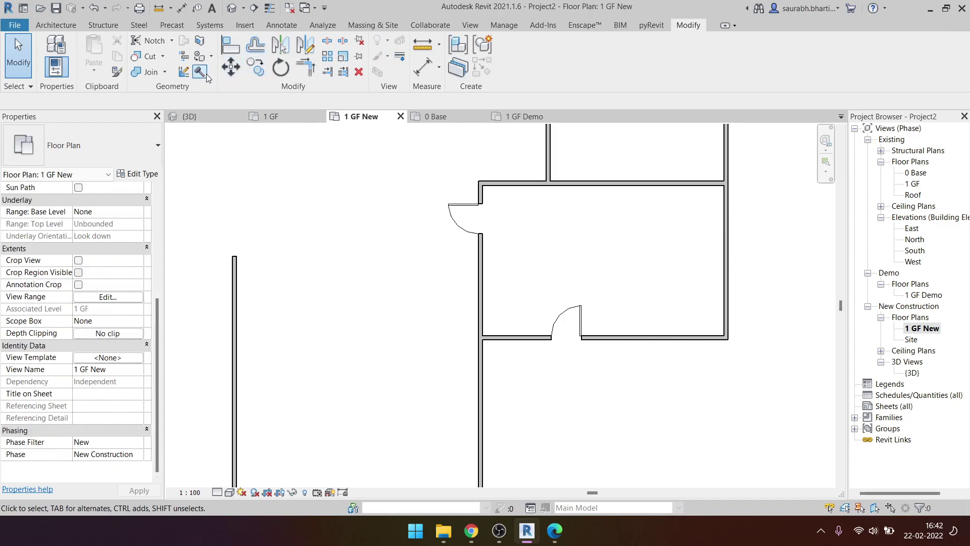
middle_click_drag(606, 238, 674, 299)
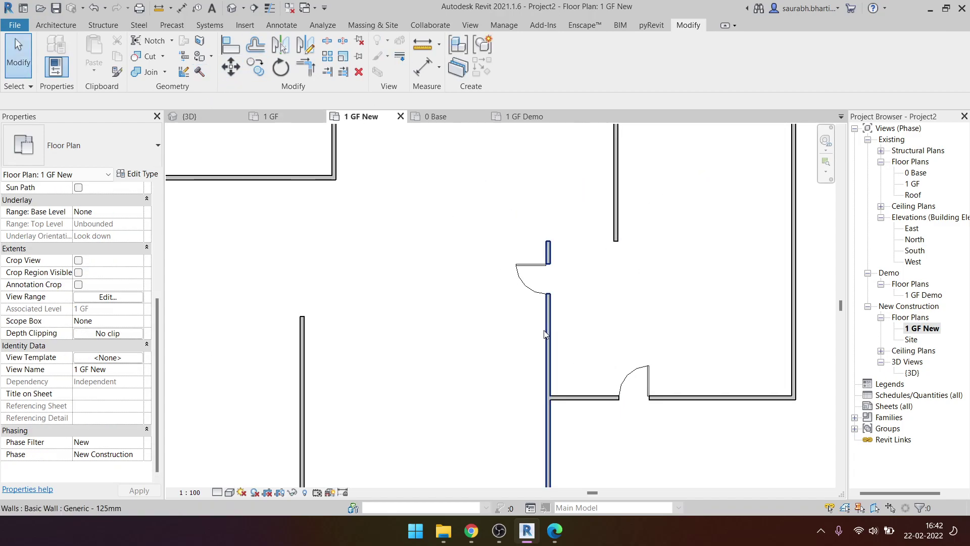
middle_click_drag(545, 334, 477, 273)
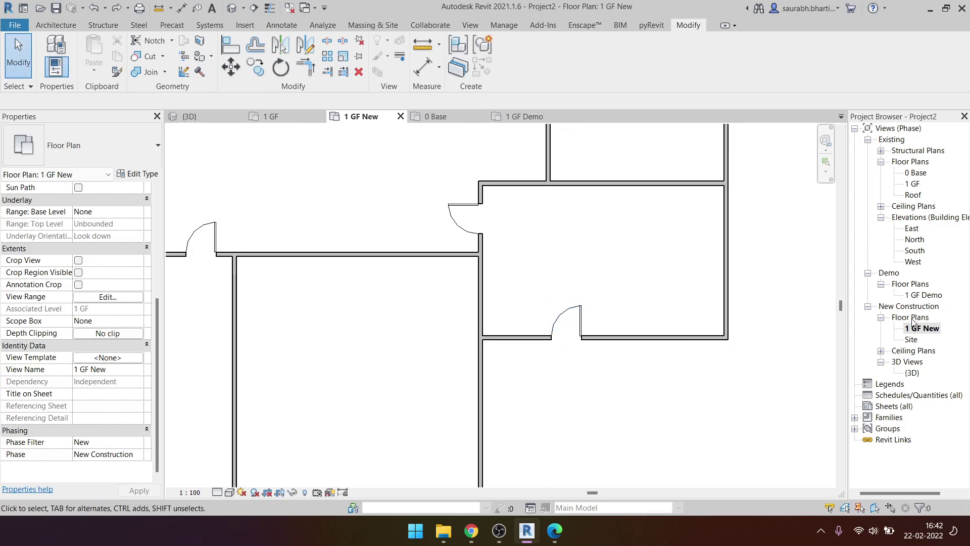
- Set the 1 GF Demo view's phase filter to Demo and demolish the horizontal wall and door
double_click(924, 295)
left_click(138, 443)
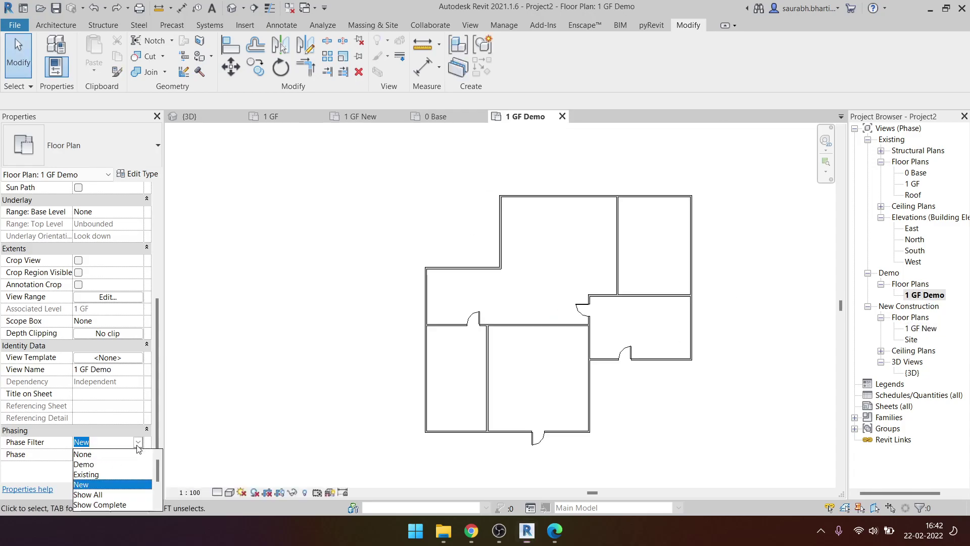
left_click(107, 464)
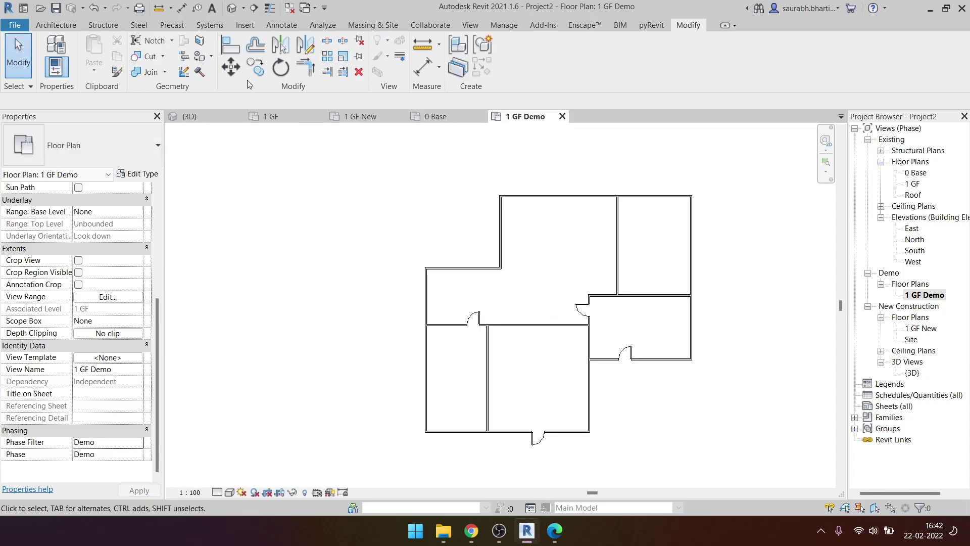
left_click(199, 72)
left_click(506, 326)
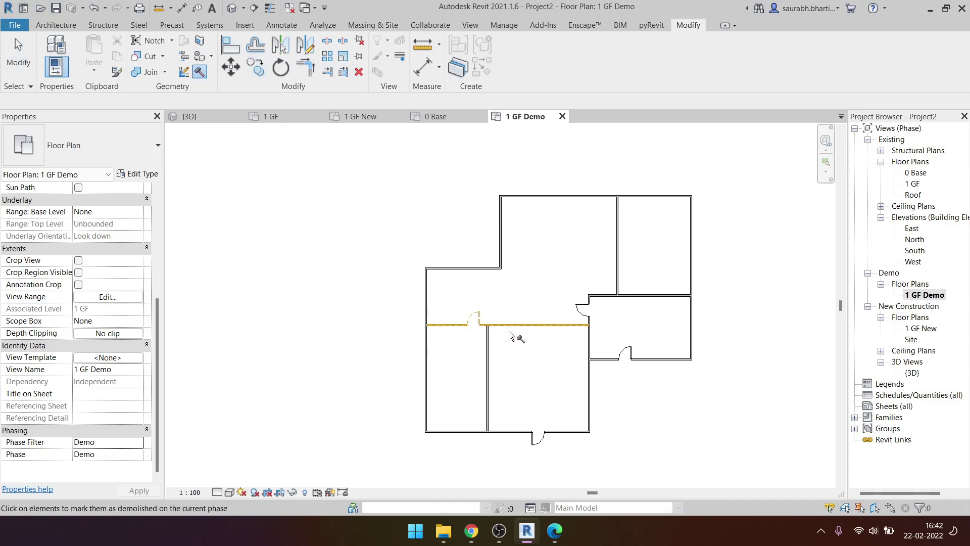
scroll(509, 332, "up", 3)
key("Escape")
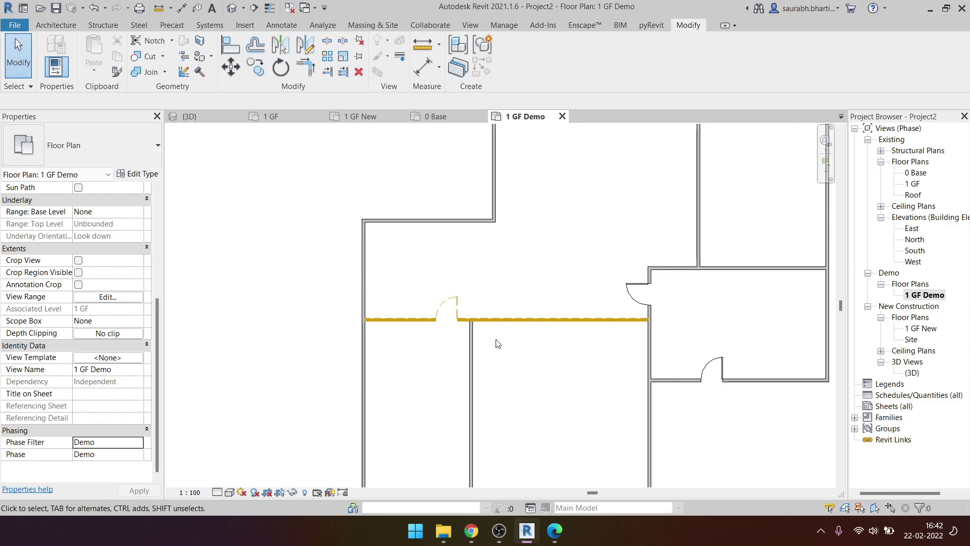
- Compare the result across the 1 GF, 1 GF Demo and 1 GF New plans
scroll(496, 344, "up", 2)
scroll(506, 278, "down", 4)
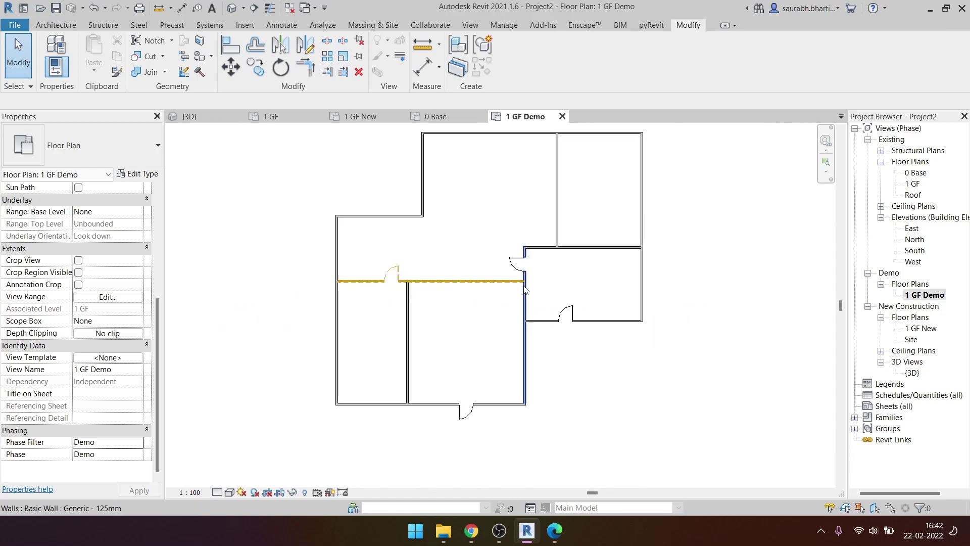
middle_click_drag(708, 283, 709, 323)
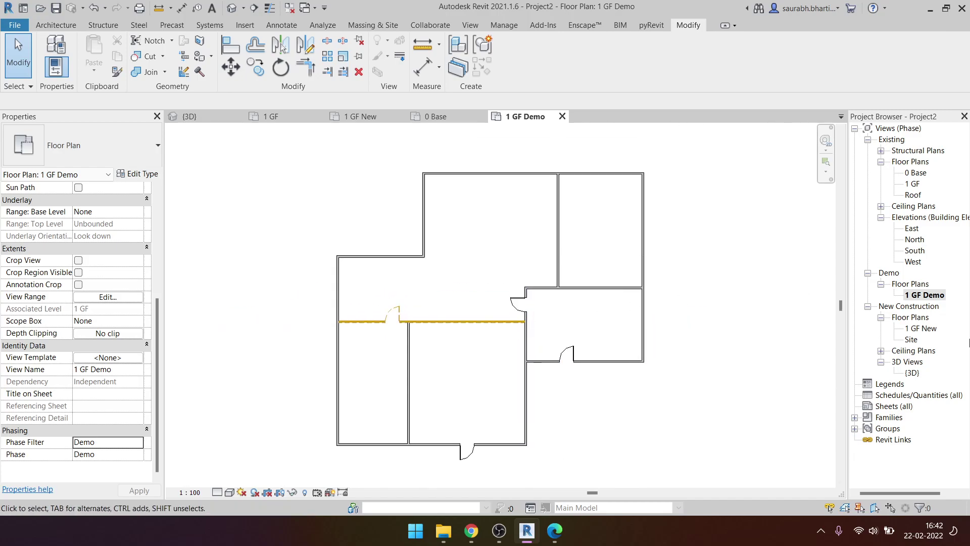
double_click(912, 185)
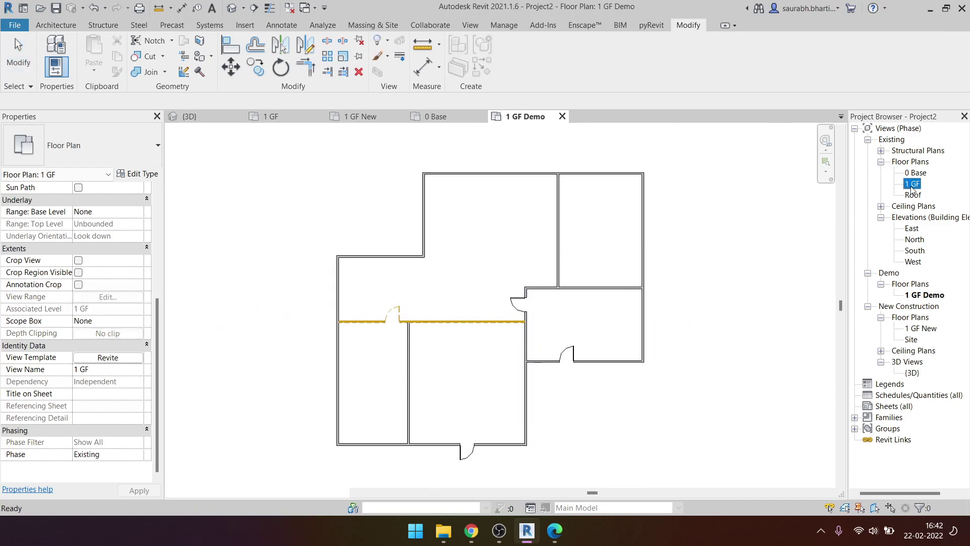
double_click(923, 296)
double_click(921, 329)
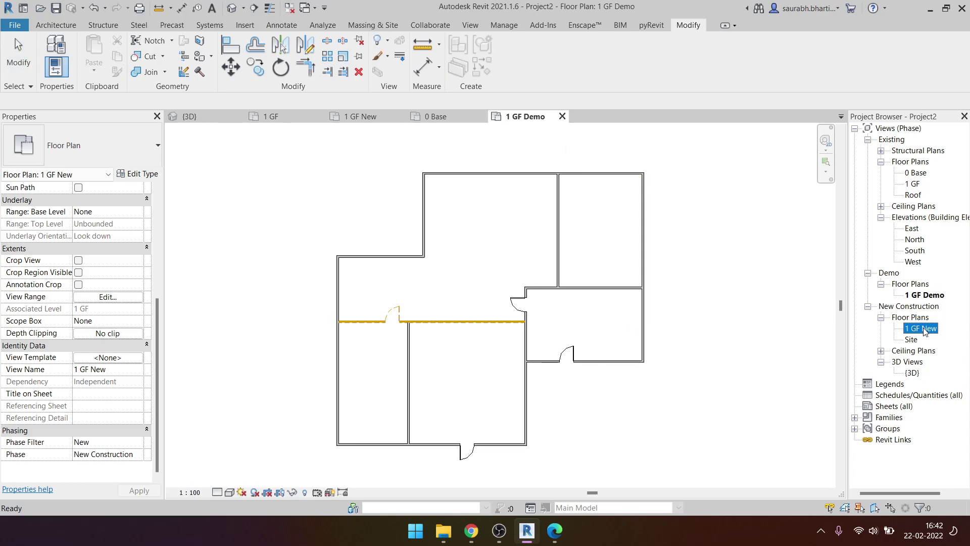
scroll(385, 334, "down", 2)
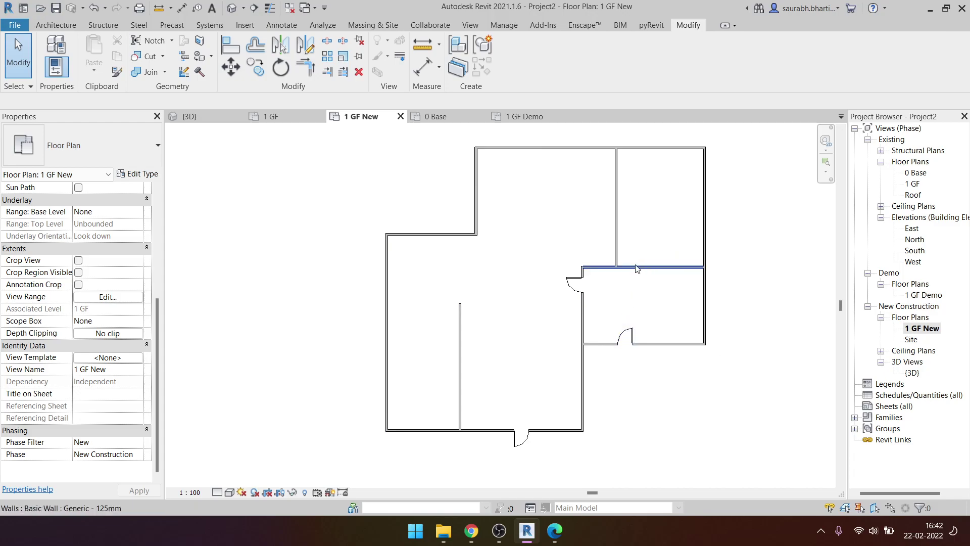
- In 1 GF Demo, split the top wall with Split Element (SL)
left_click(183, 72)
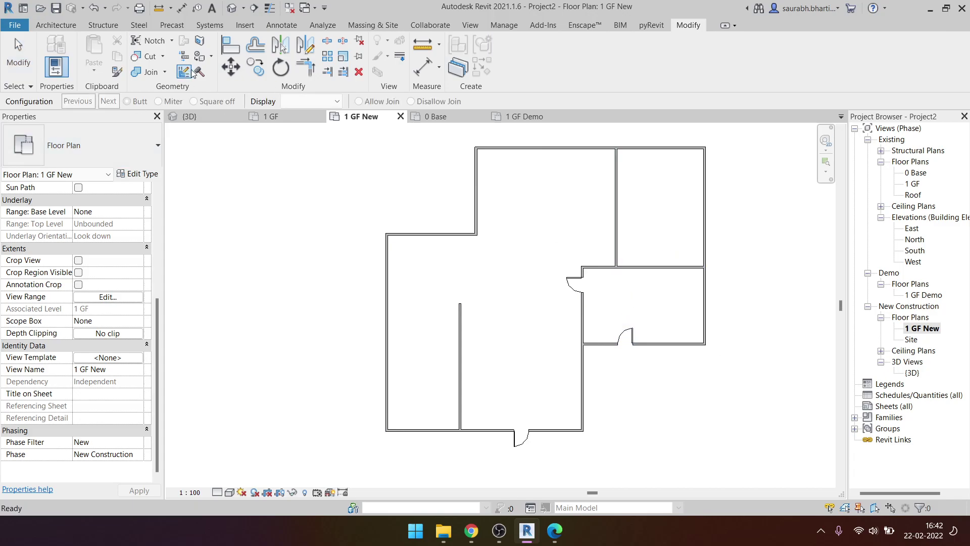
key("Escape")
double_click(921, 296)
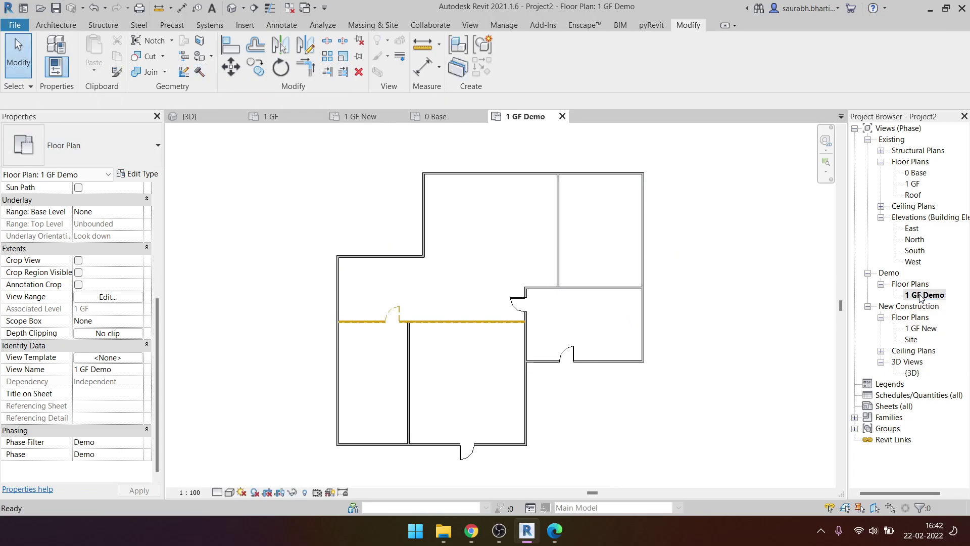
left_click(607, 288)
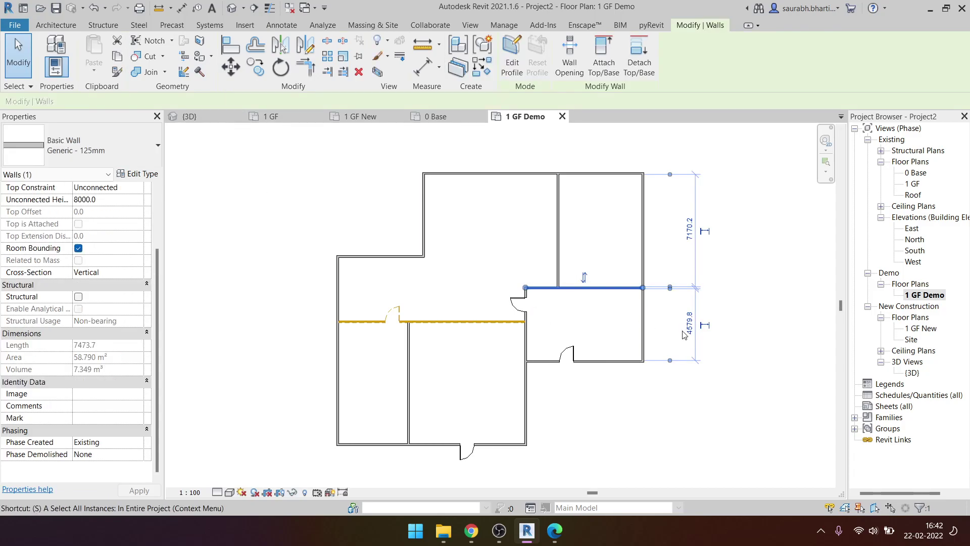
key("s")
key("l")
scroll(489, 212, "up", 5)
left_click(486, 214)
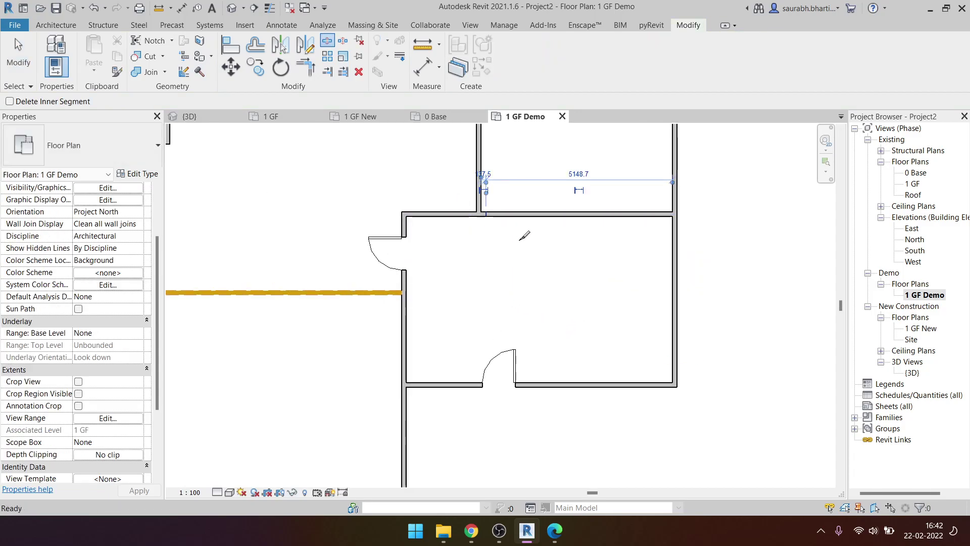
key("Escape")
- Demolish the top wall segment right of the split and select a wall to check its phases
left_click(199, 72)
left_click(595, 215)
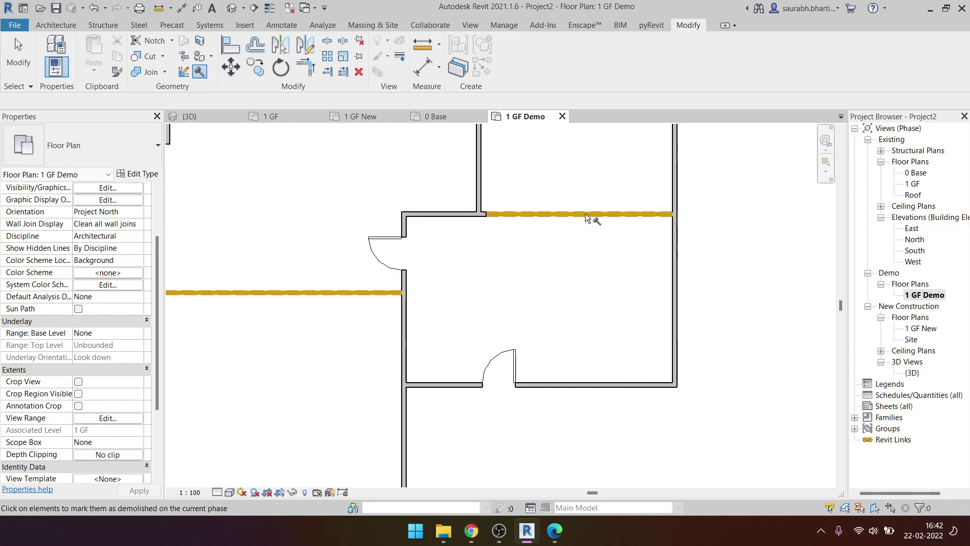
scroll(612, 267, "down", 1)
scroll(641, 304, "down", 1)
key("Escape")
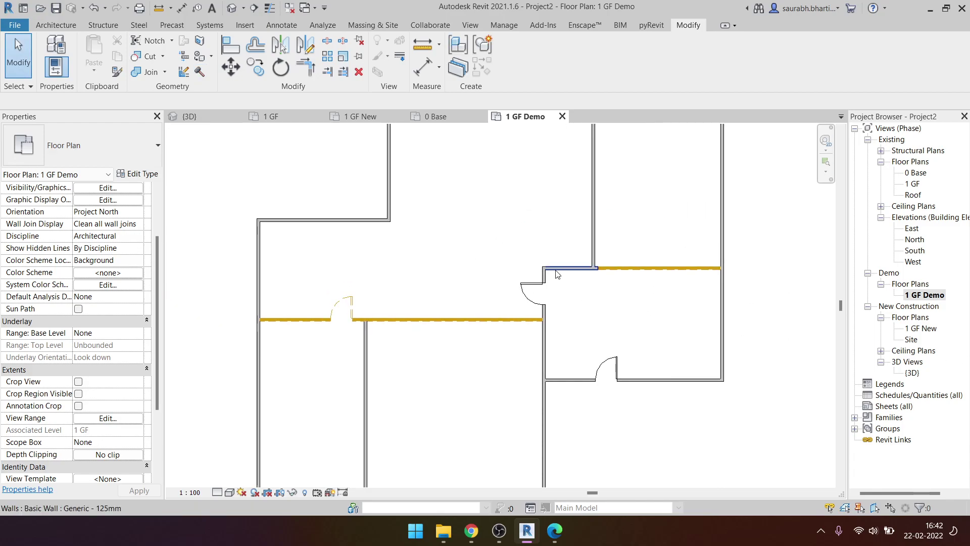
scroll(697, 283, "down", 1)
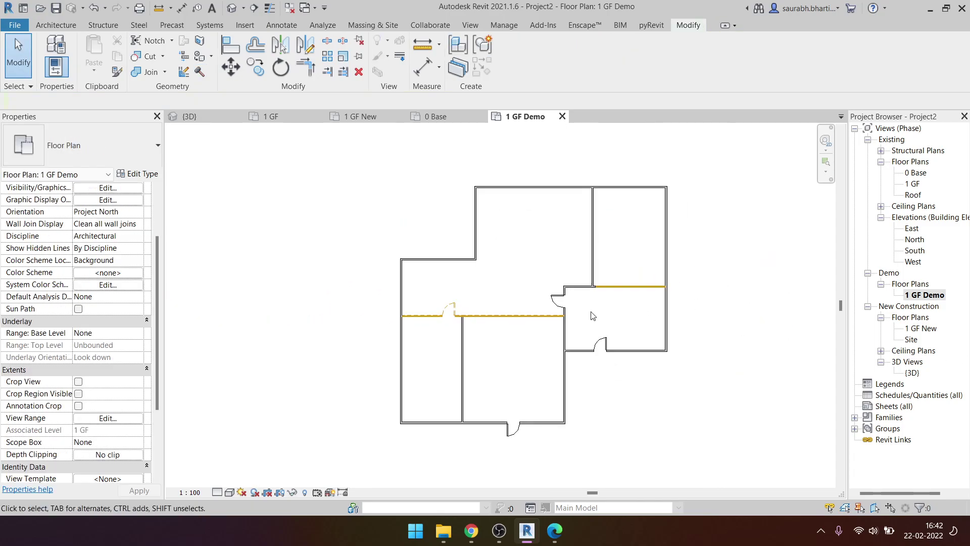
scroll(709, 249, "up", 1)
left_click(677, 271)
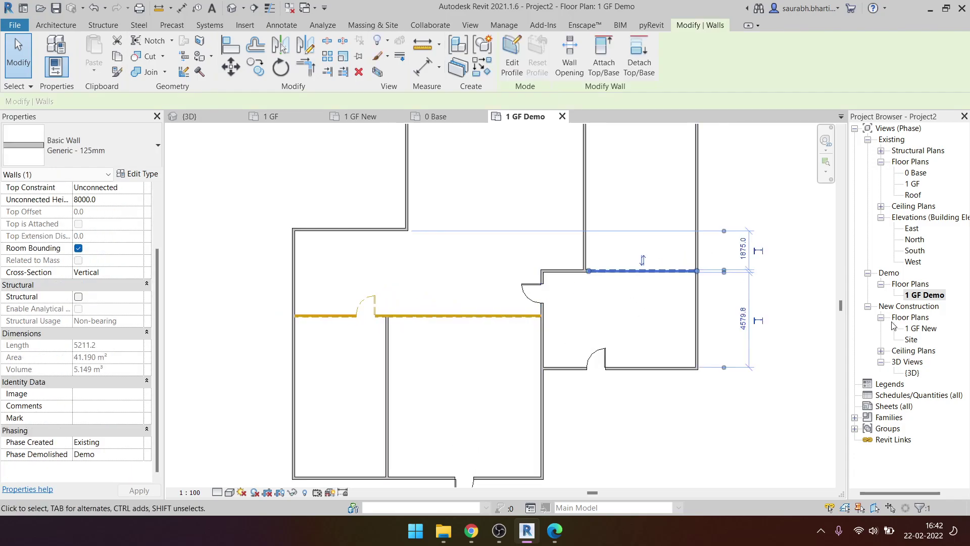
- Open 1 GF New and place a 200 aligned dimension on the wall
double_click(921, 328)
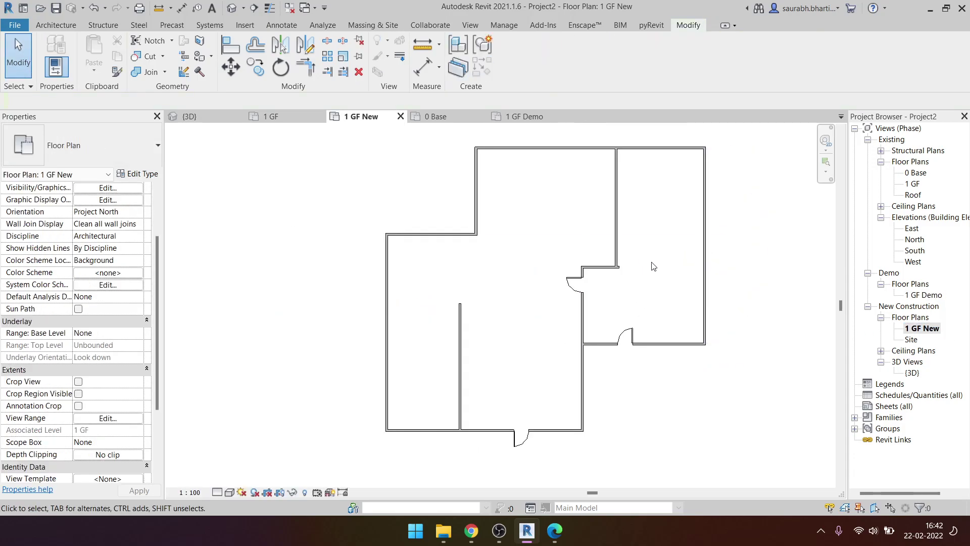
scroll(626, 272, "up", 2)
scroll(625, 272, "up", 2)
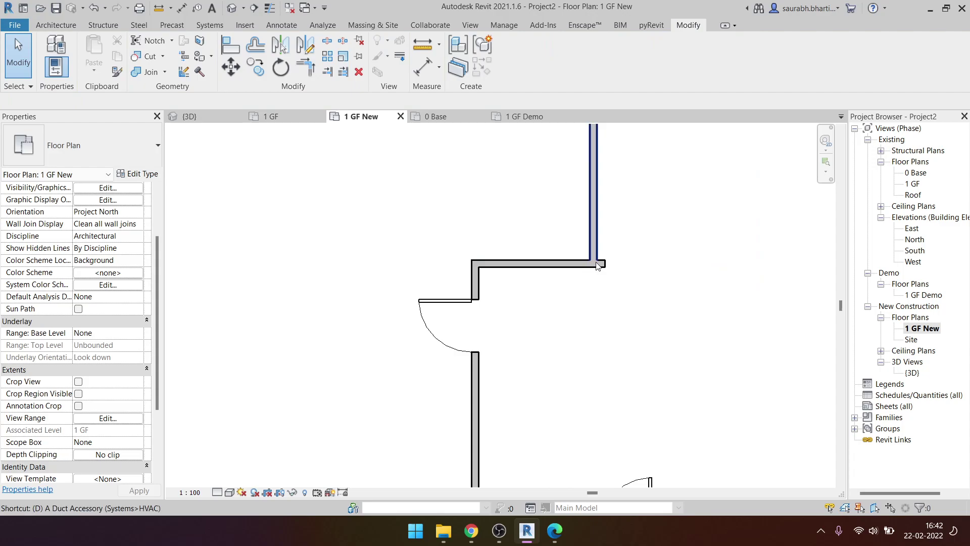
key("d")
key("i")
left_click(603, 229)
left_click(608, 260)
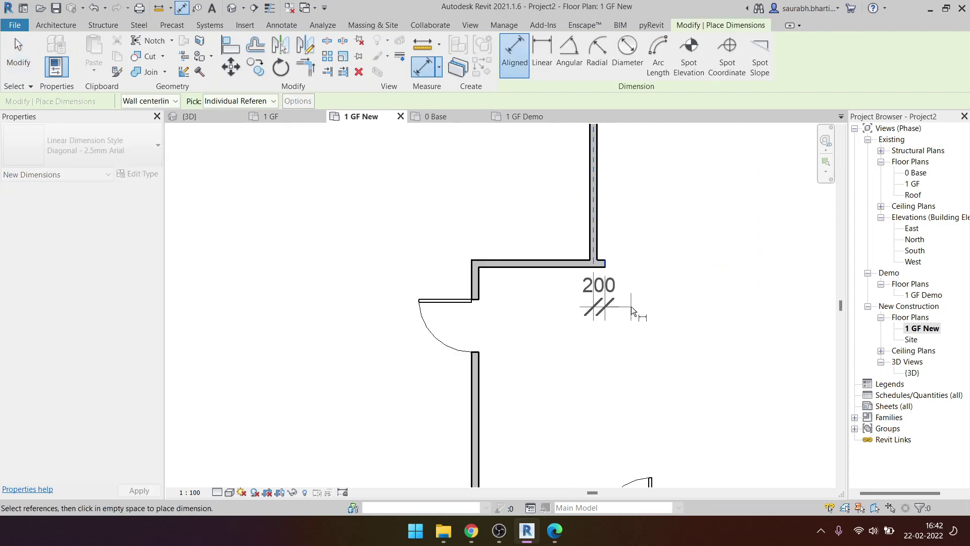
left_click(631, 330)
key("Escape")
key("Escape")
- Delete the 200 dimension and zoom out to the full plan
scroll(581, 326, "down", 1)
left_click(593, 328)
key("Delete")
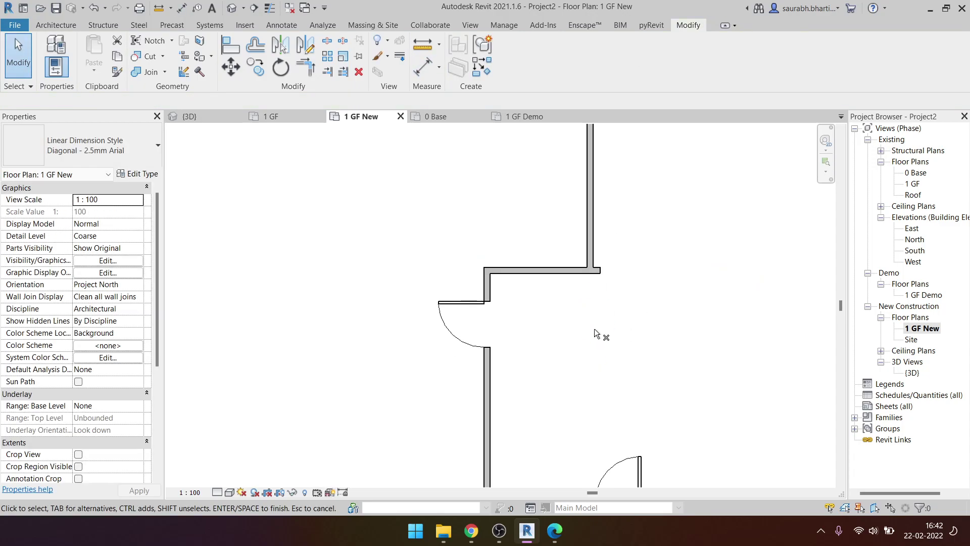
scroll(499, 357, "down", 2)
scroll(509, 325, "down", 3)
key("Escape")
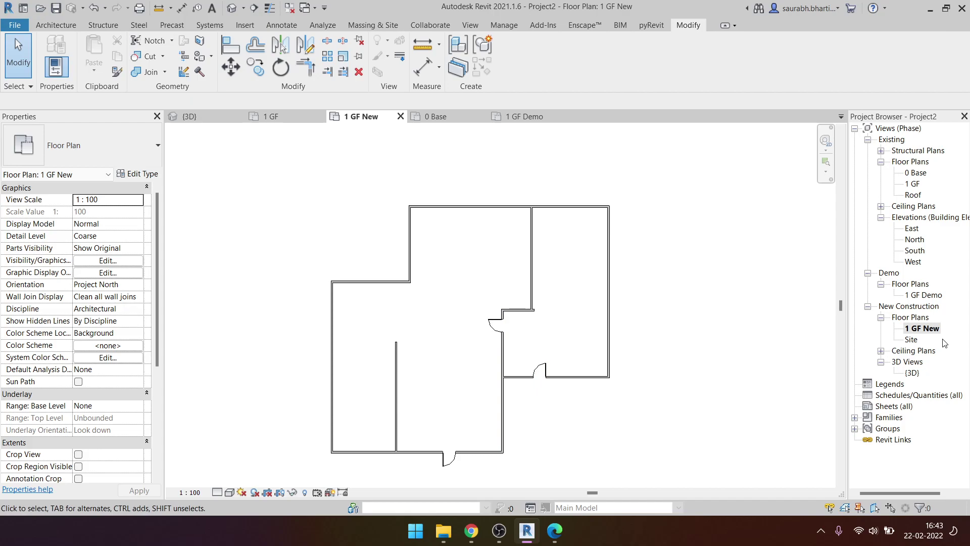
- Switch to the 3D view and orbit around the ground-floor walls and doors
left_click(232, 7)
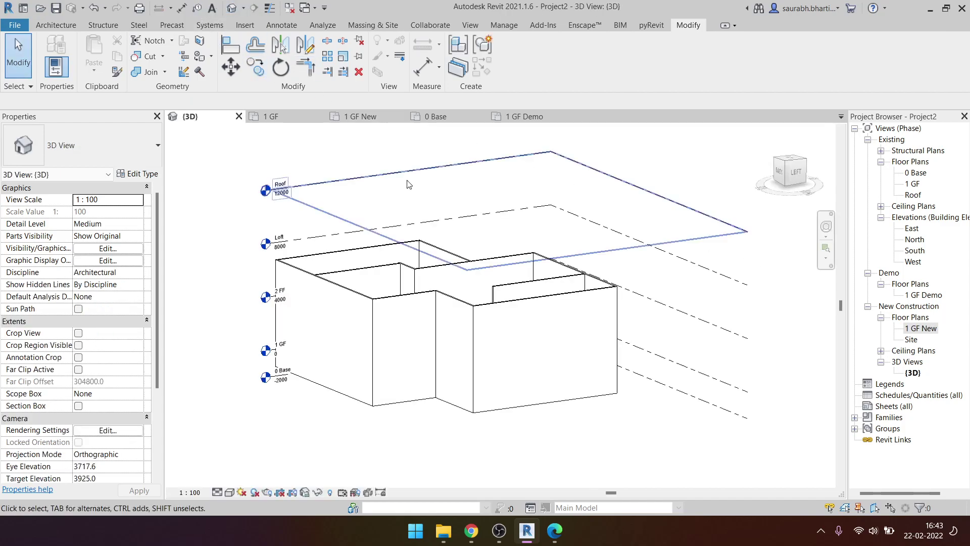
mouse_move(551, 400)
middle_mouse_down("shift")
mouse_move(564, 406)
mouse_move(323, 251)
middle_mouse_up("shift")
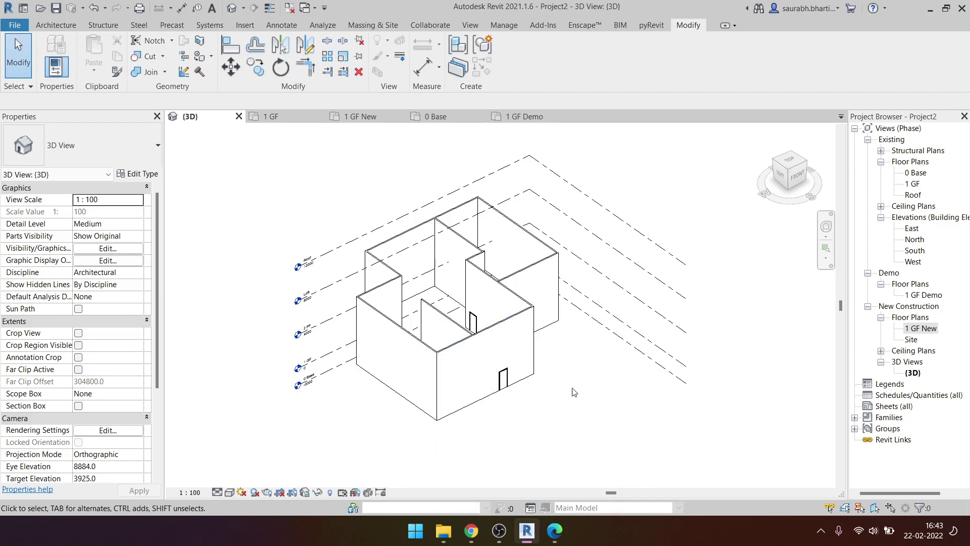
middle_click_drag(643, 427, 339, 183, "shift")
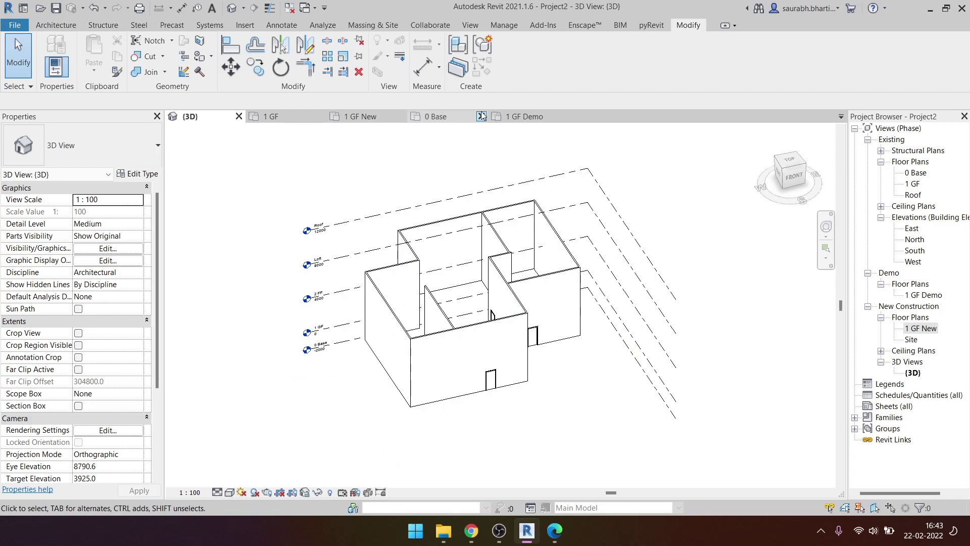
middle_click_drag(465, 306, 453, 317, "shift")
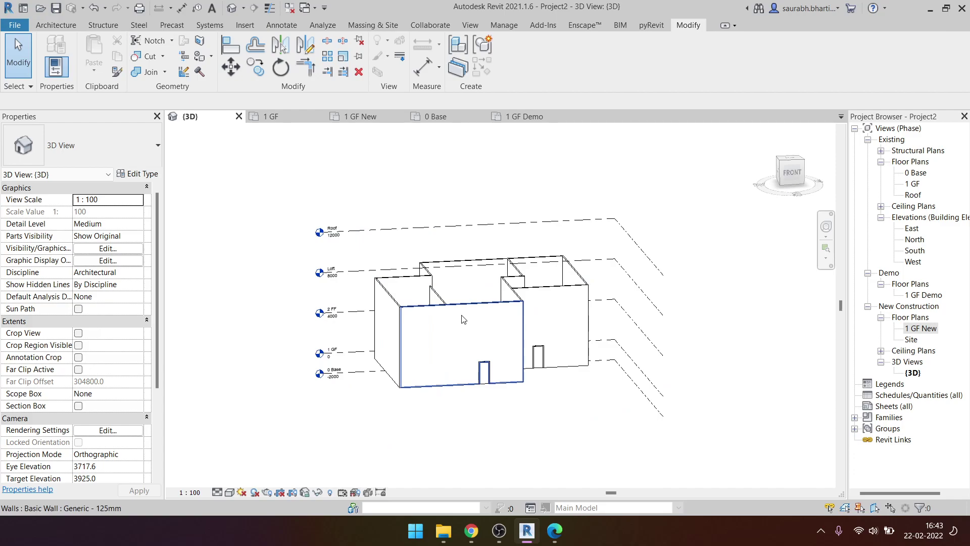
- Window-select all the walls, clear the selection, and open the 1 GF floor plan
left_click_drag(363, 178, 624, 429)
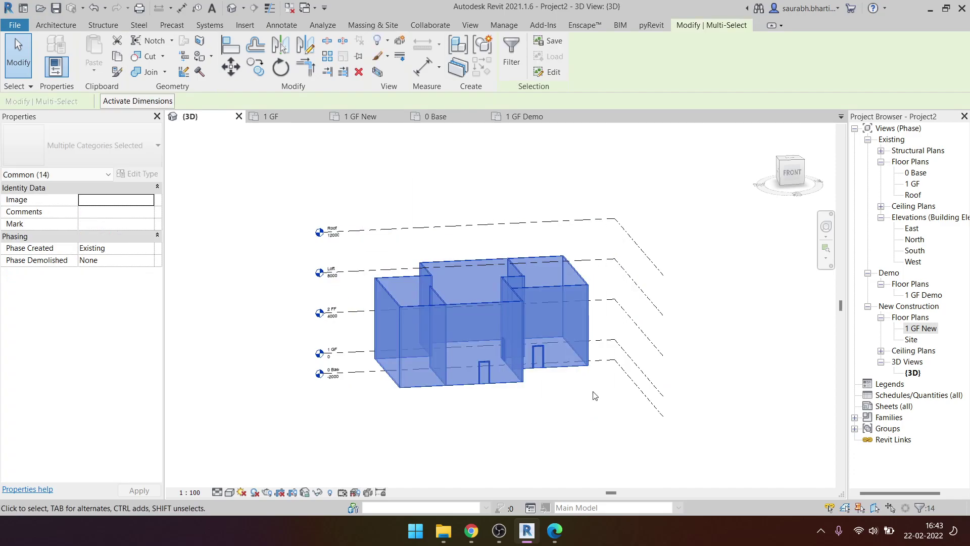
key("Escape")
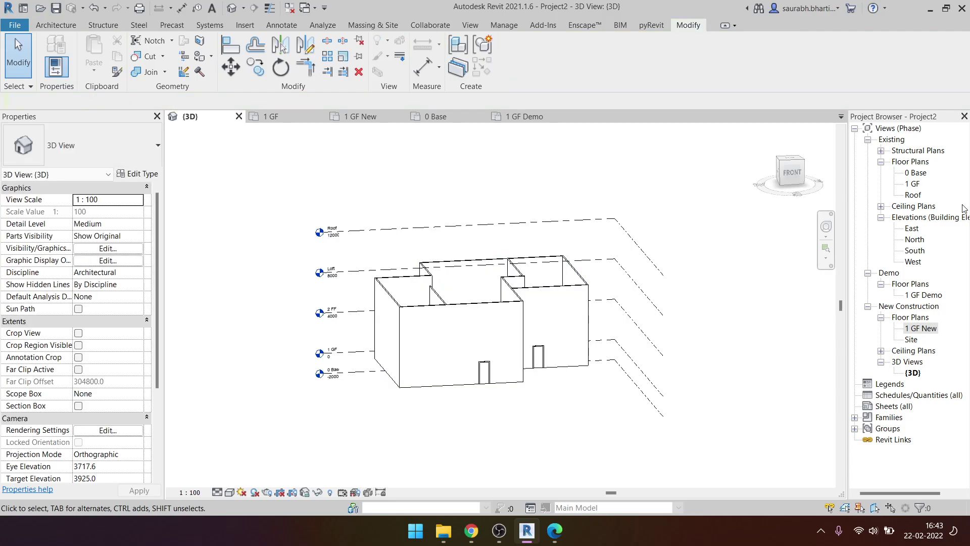
double_click(909, 186)
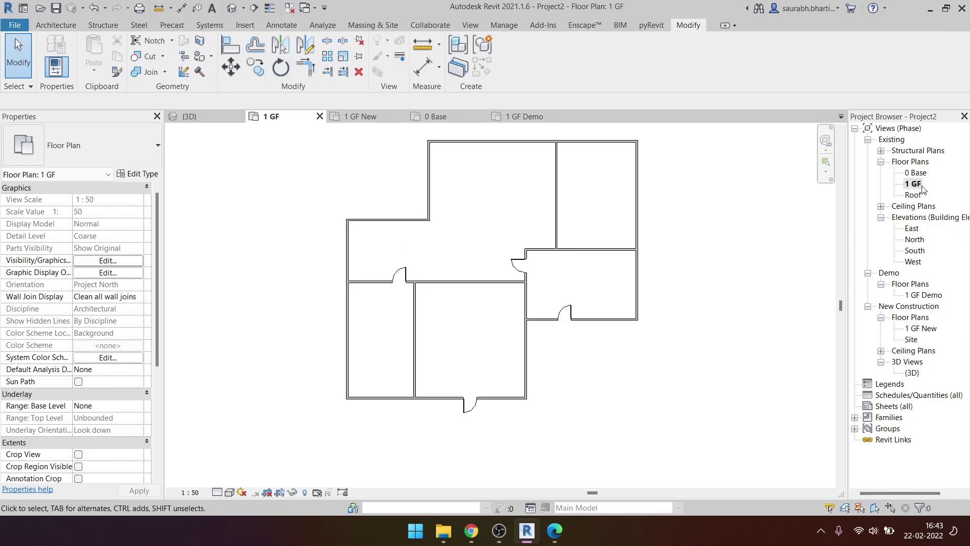
left_click(919, 296)
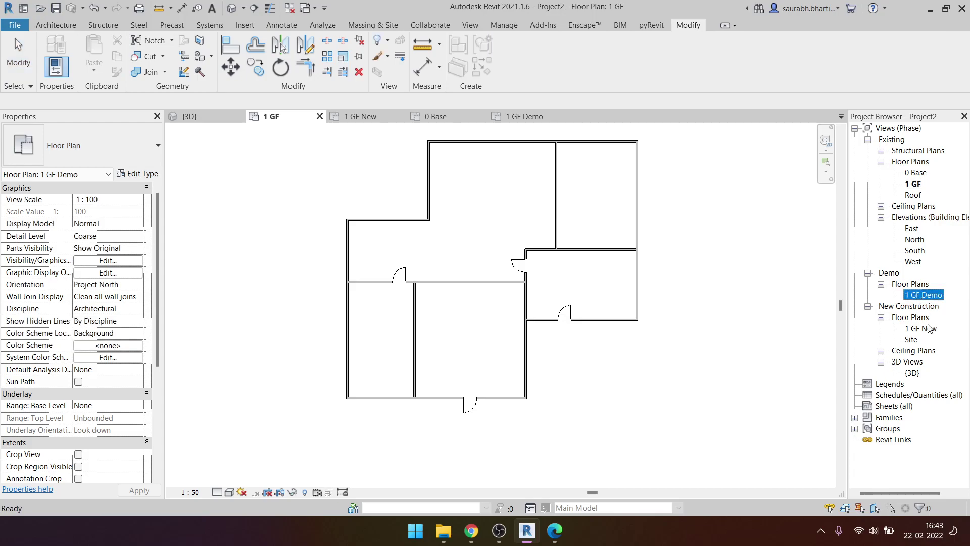
left_click(928, 329)
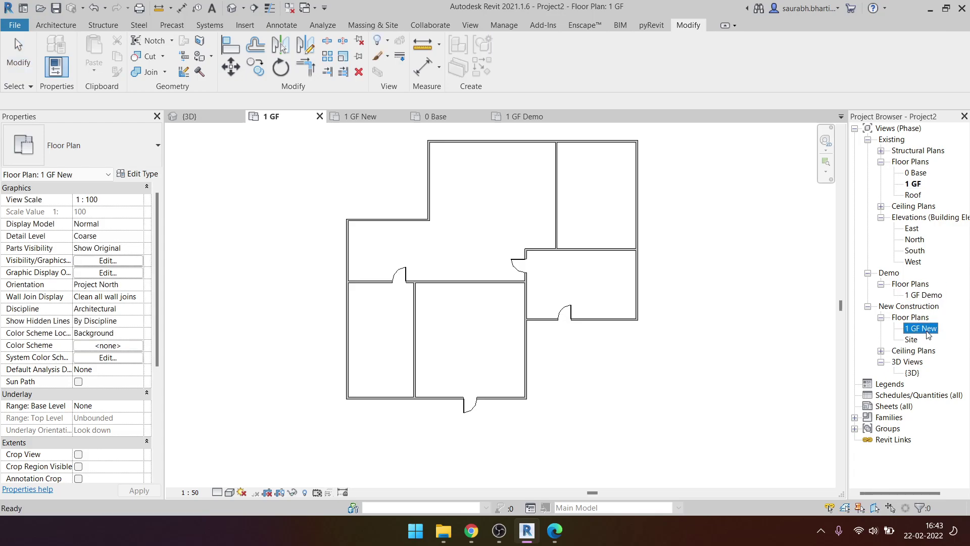
left_click(913, 185)
scroll(106, 460, "down", 5)
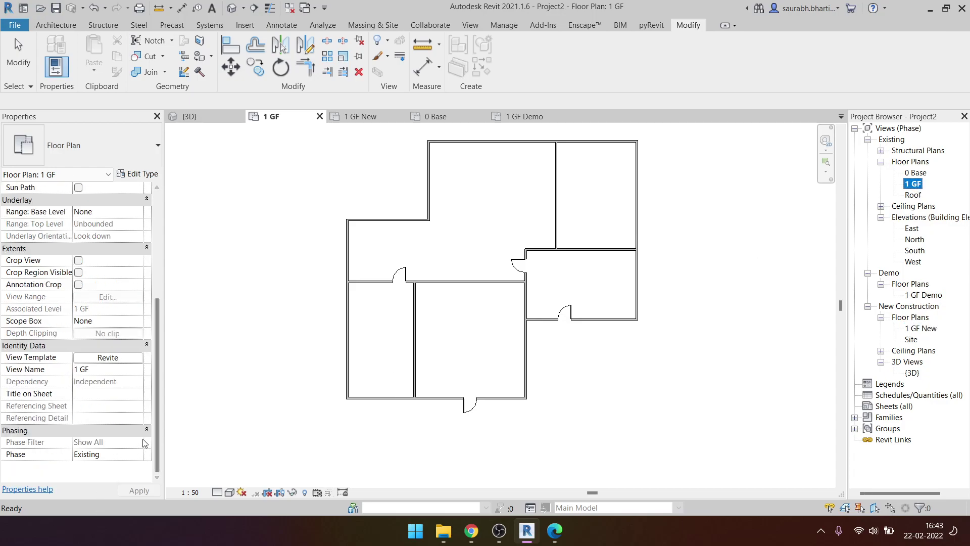
left_click(137, 454)
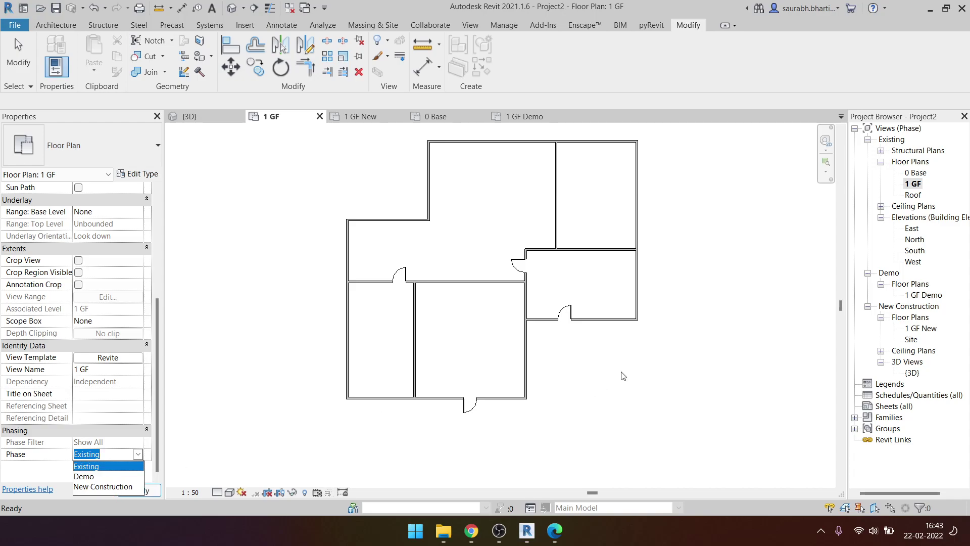
left_click(663, 349)
scroll(487, 370, "down", 3)
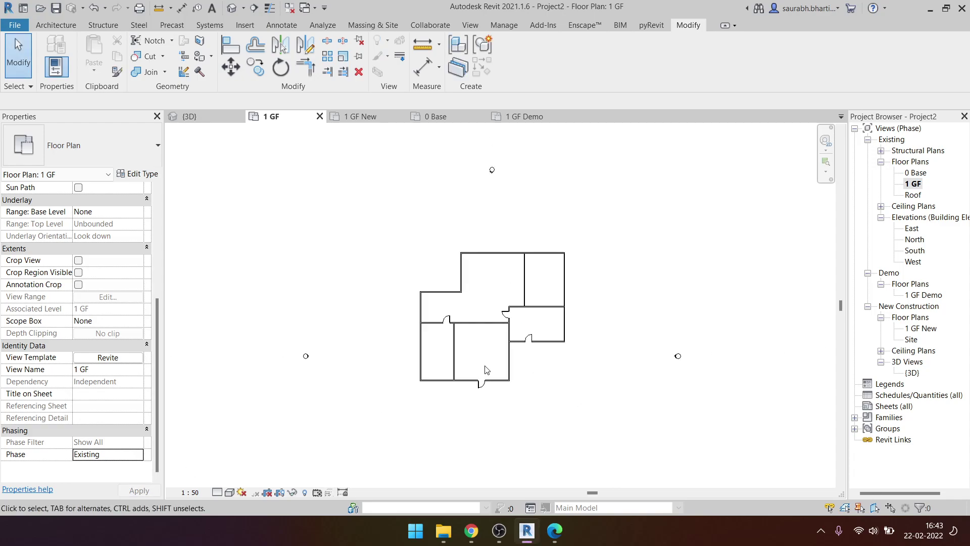
left_click_drag(389, 234, 618, 405)
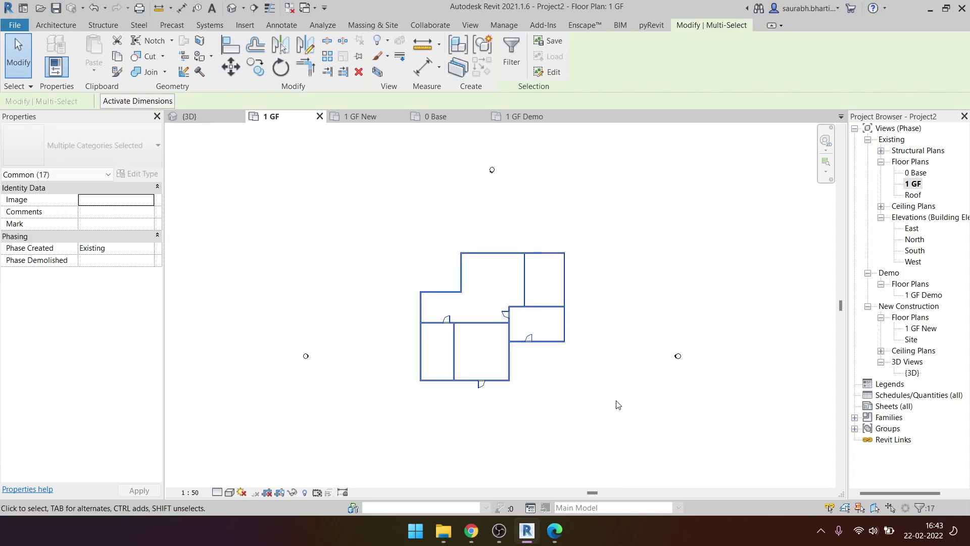
left_click(454, 226)
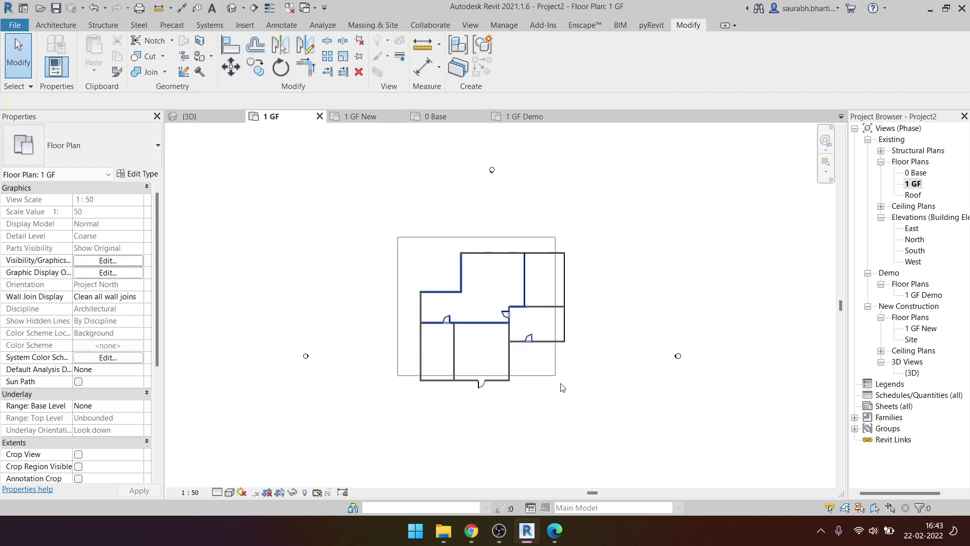
left_click_drag(397, 238, 605, 419)
left_click(581, 402)
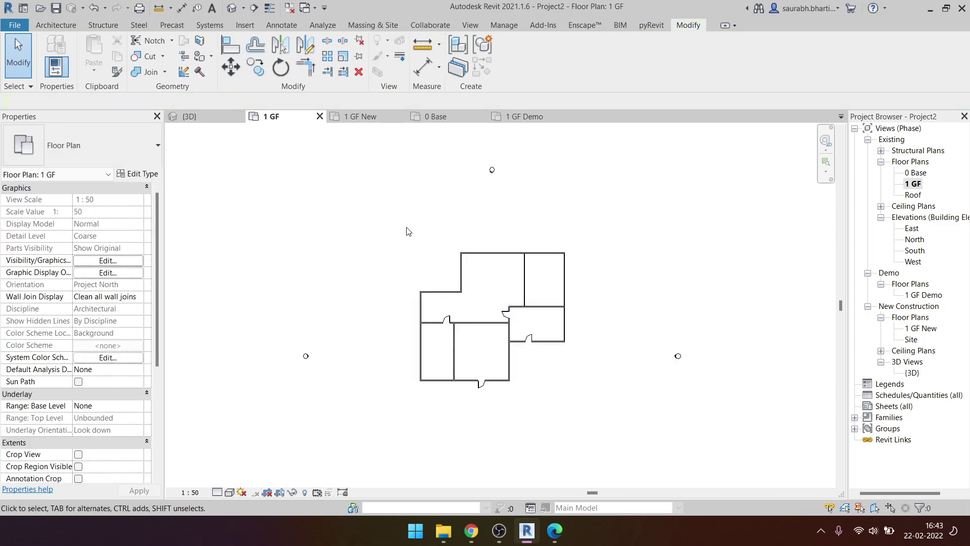
left_click_drag(407, 227, 593, 406)
left_click(593, 407)
mouse_move(471, 531)
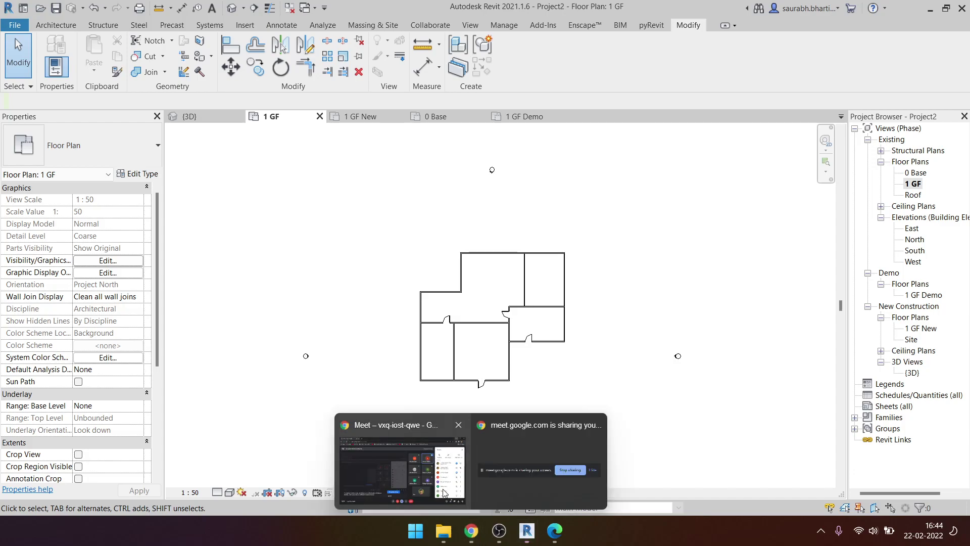
- Glance at the OBS recording, then minimise it to leave the Google Meet call in front
left_click(405, 470)
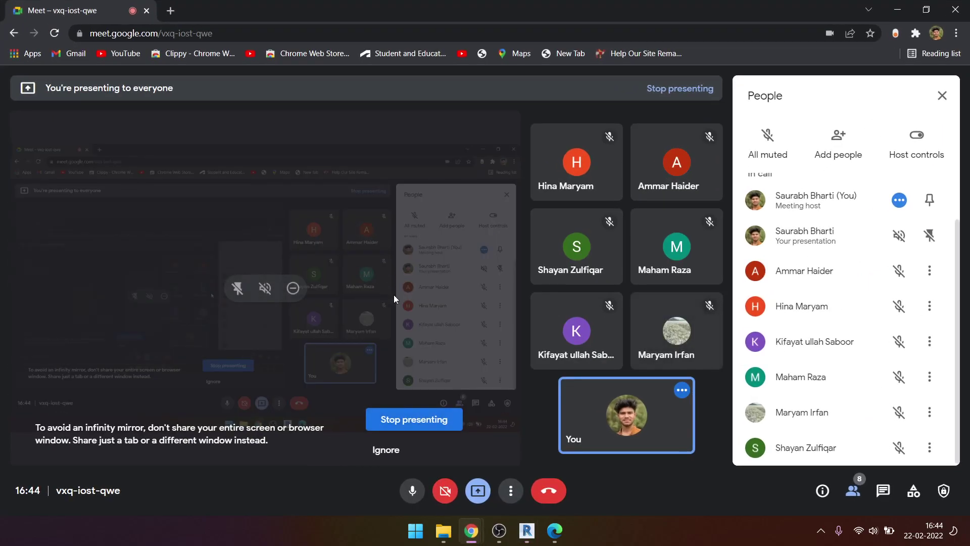
left_click(505, 536)
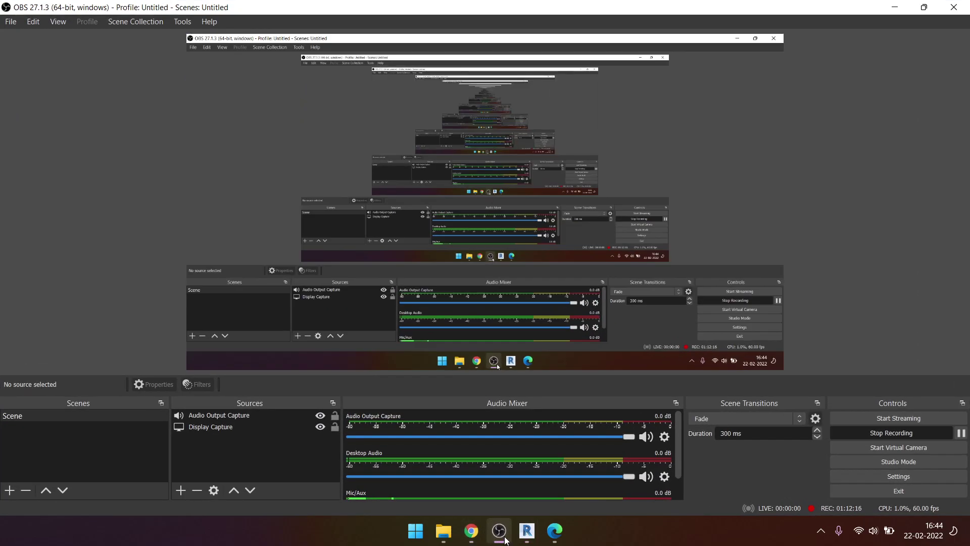
left_click(504, 539)
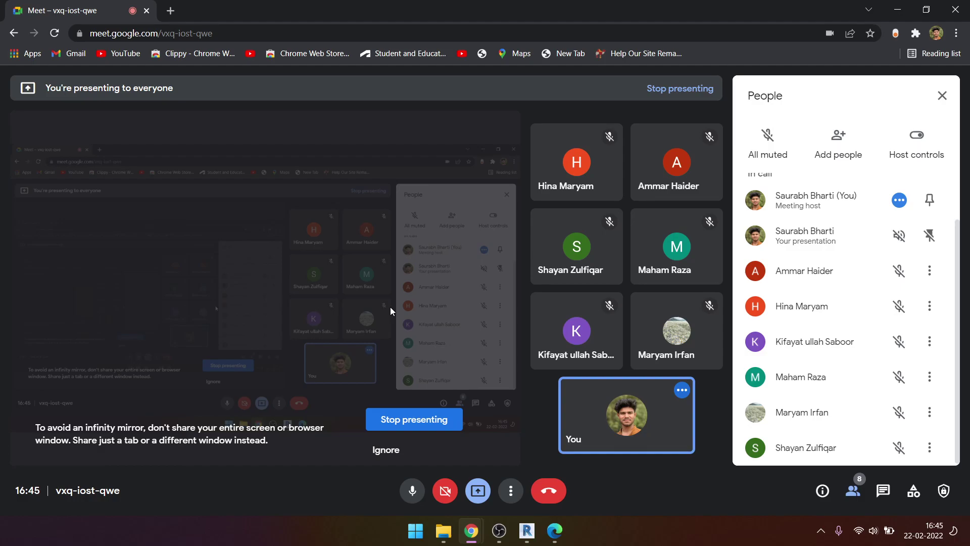
mouse_move(626, 414)
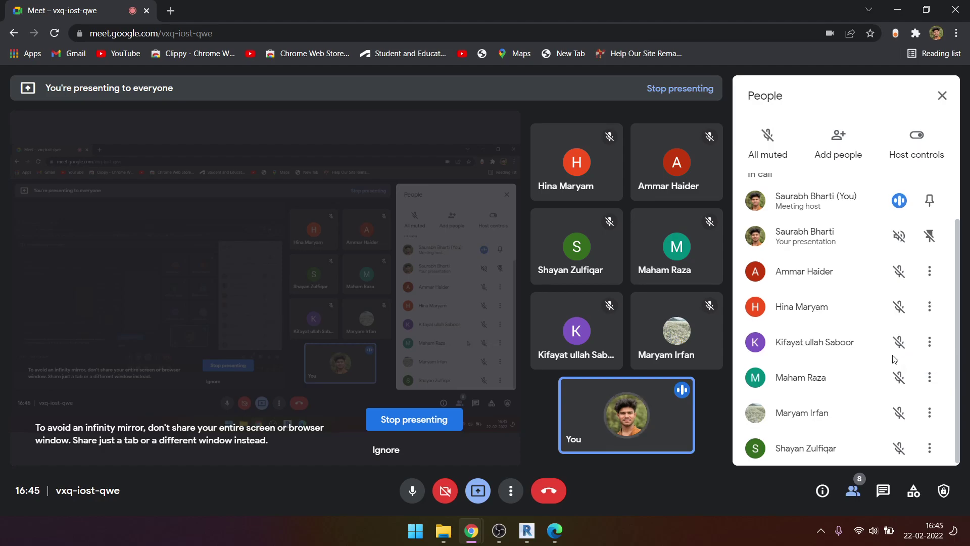
- Leave the Google Meet call, choosing to end it for everyone
scroll(857, 336, "up", 2)
scroll(851, 343, "down", 2)
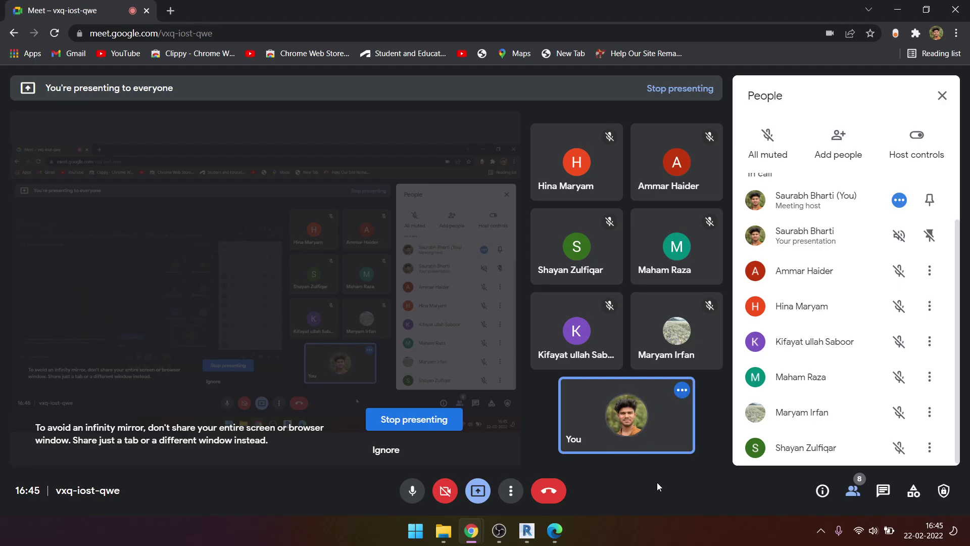
left_click(558, 493)
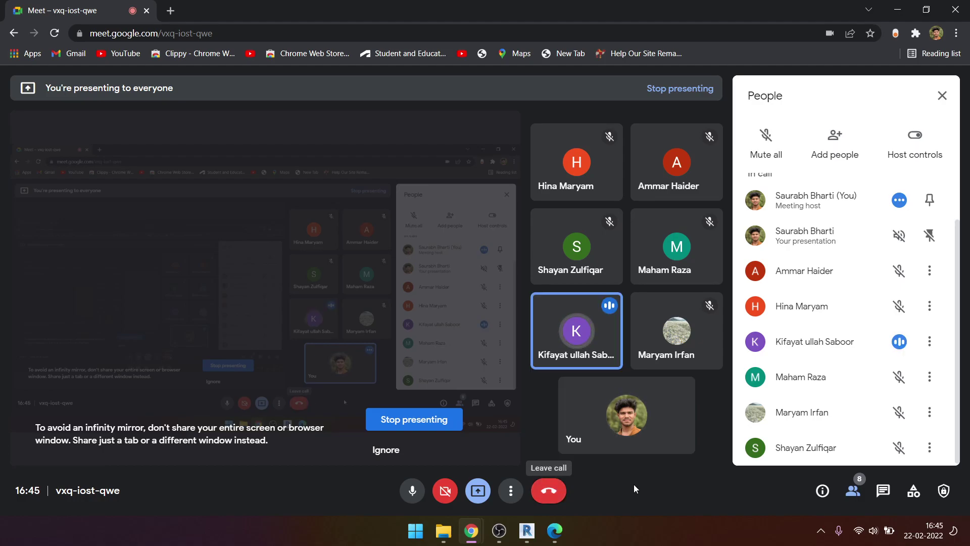
left_click(547, 499)
left_click(555, 317)
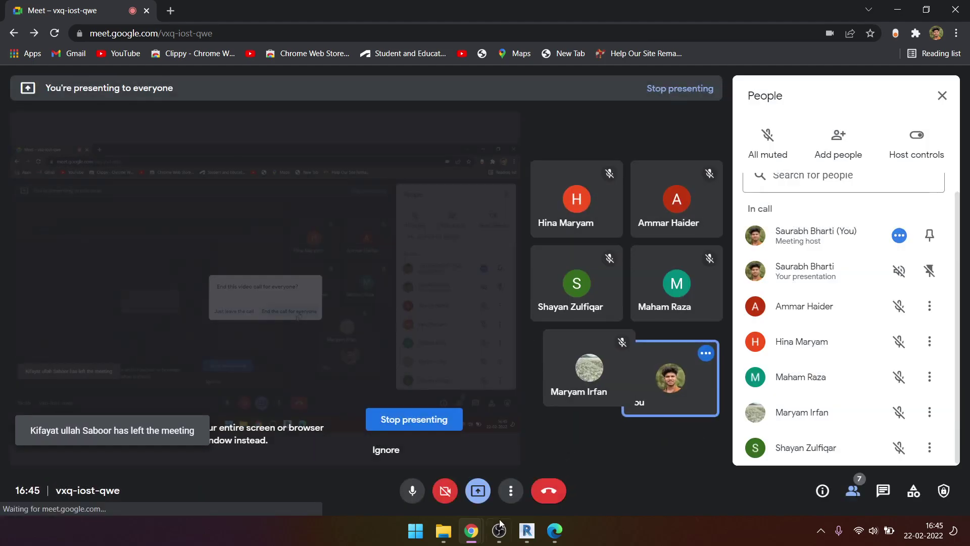